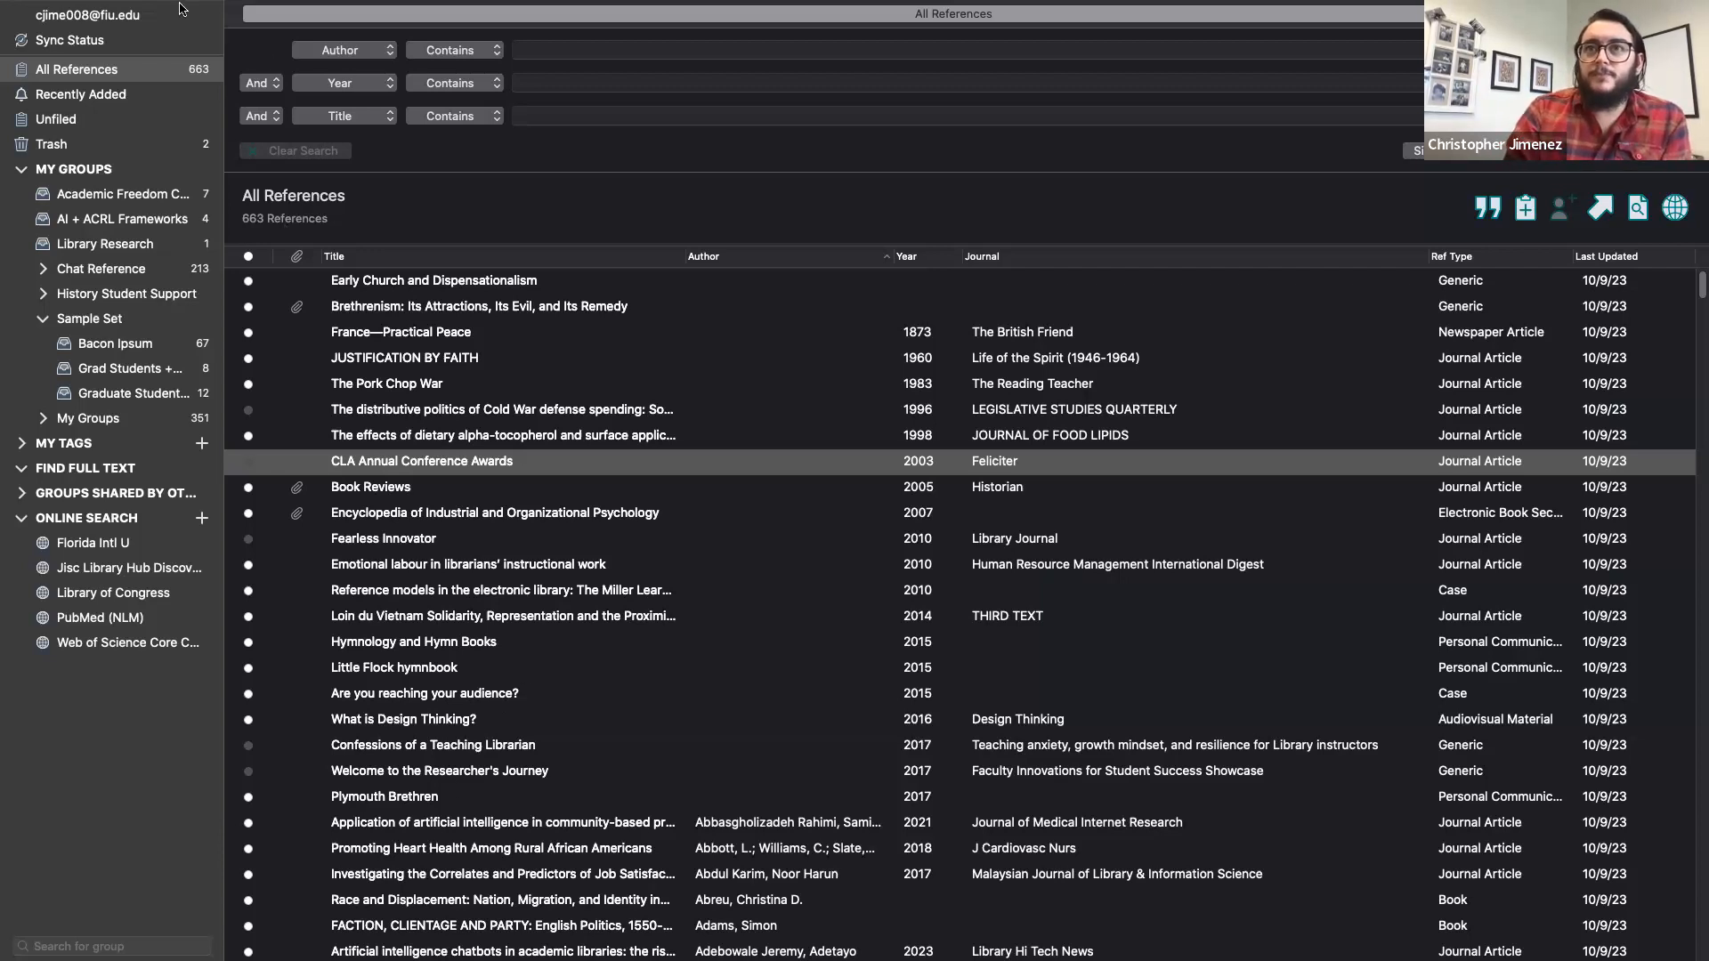
# - Look through the File menu commands, then close the menus without choosing anything
pyautogui.moveTo(182, 2)
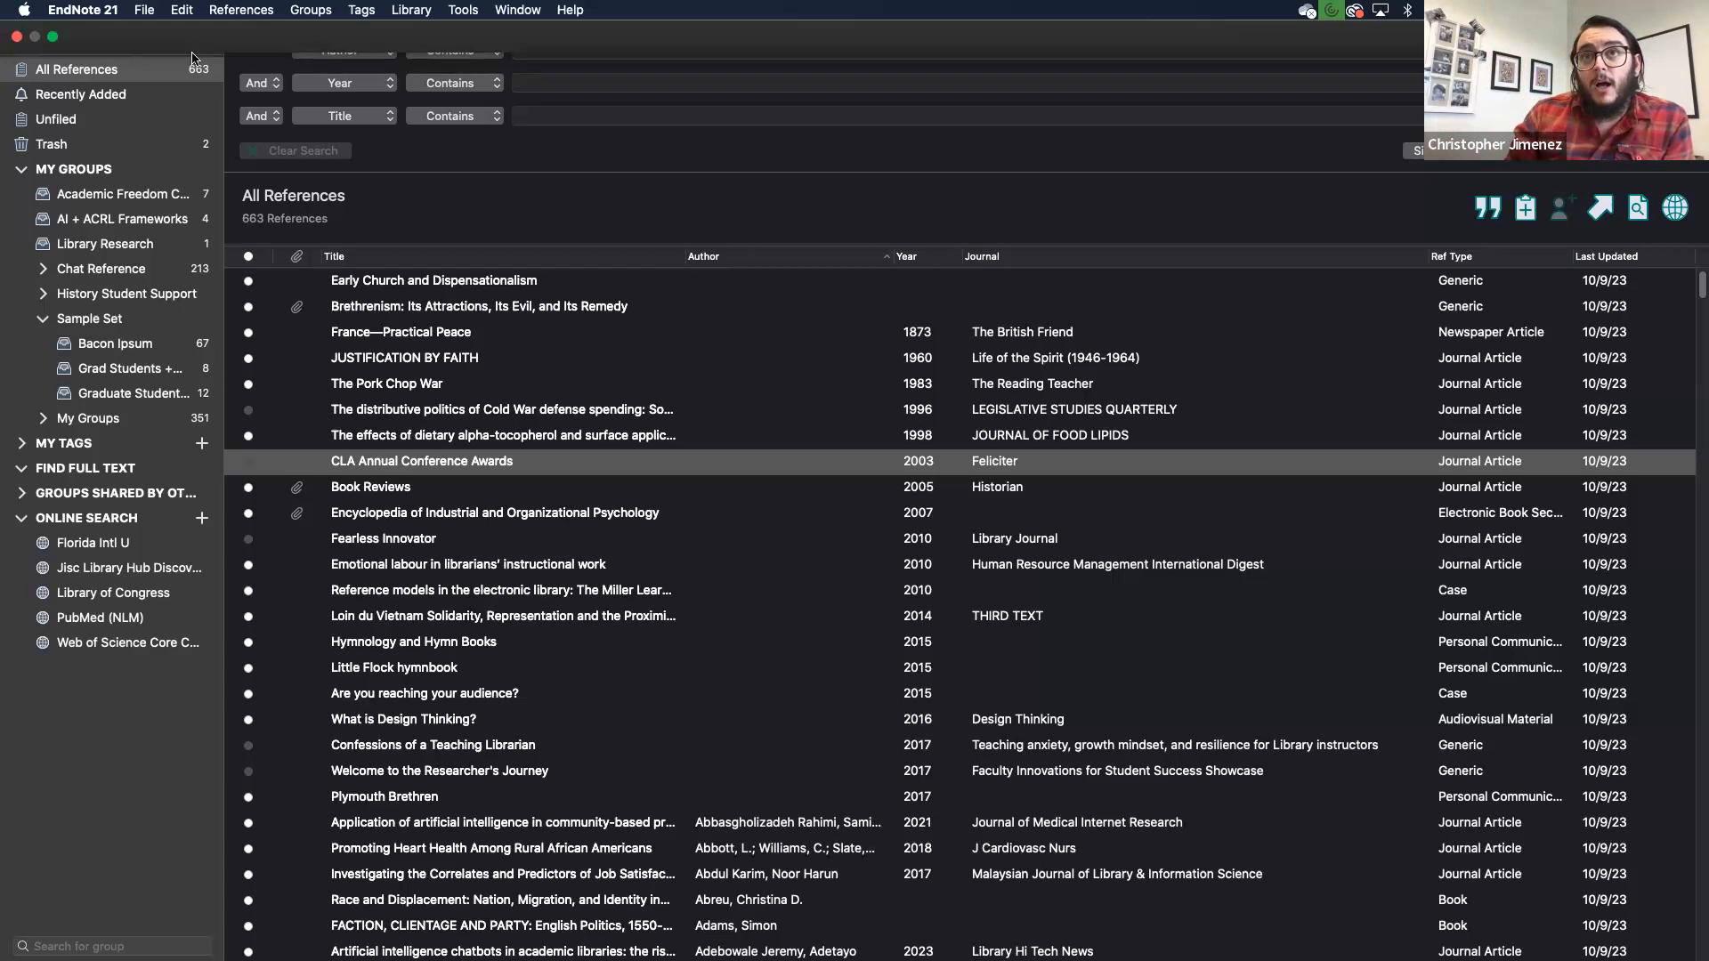
pyautogui.click(110, 10)
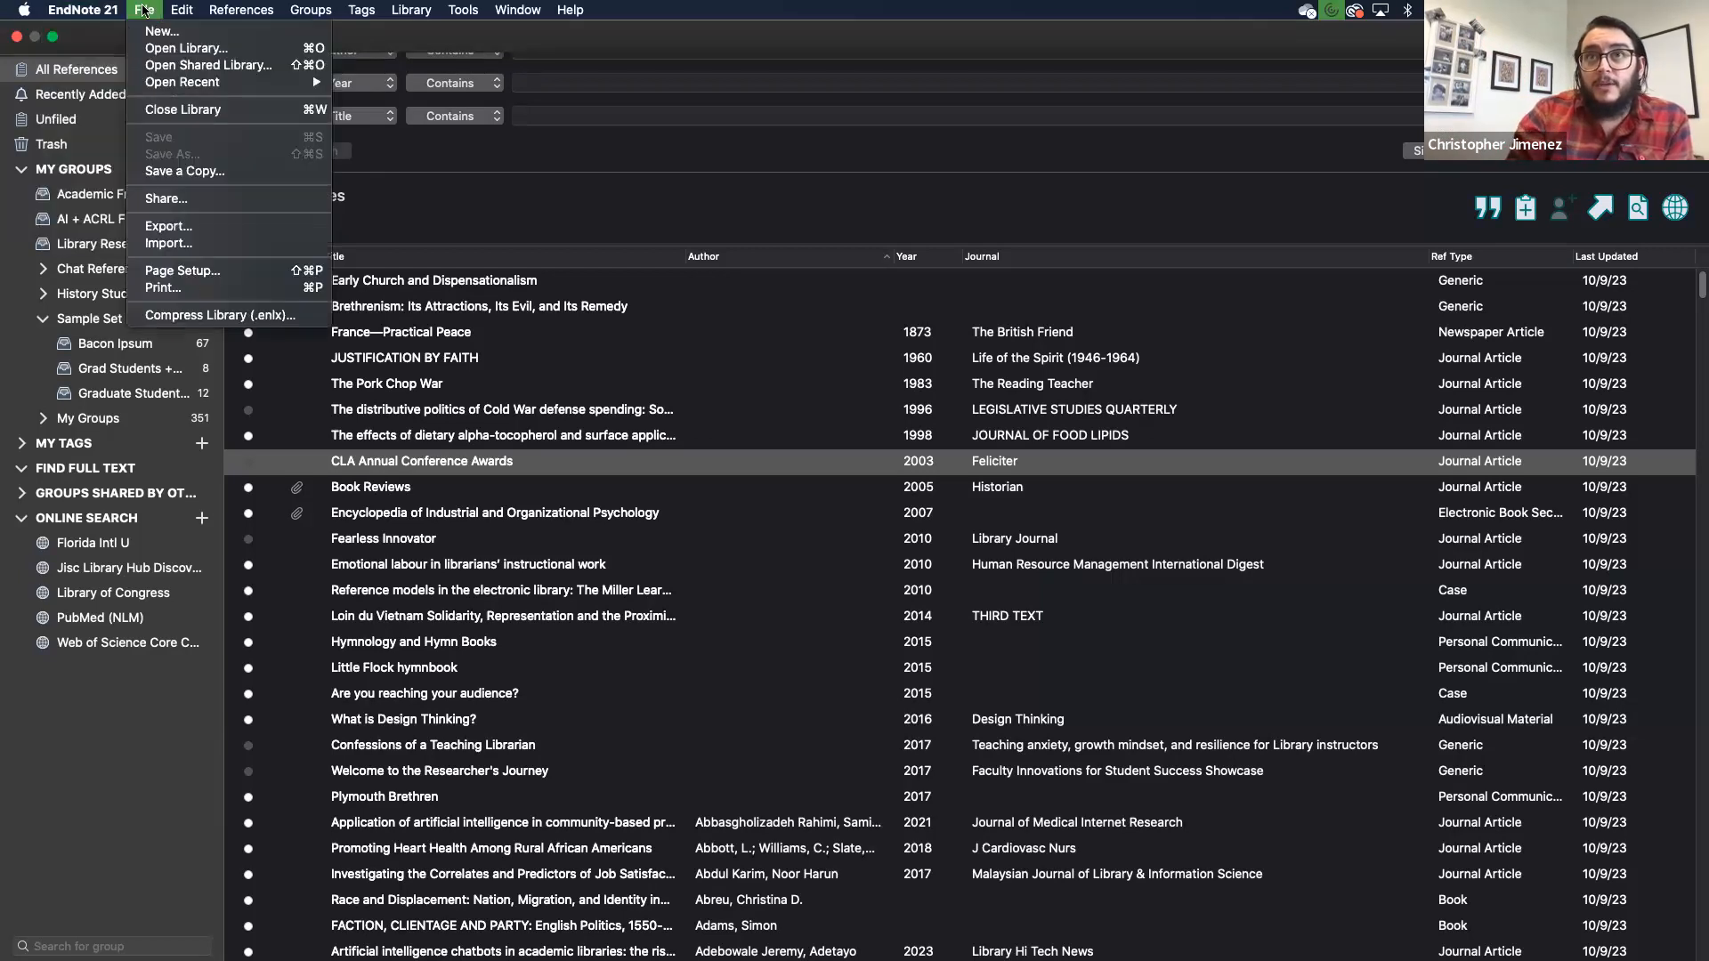
pyautogui.moveTo(364, 18)
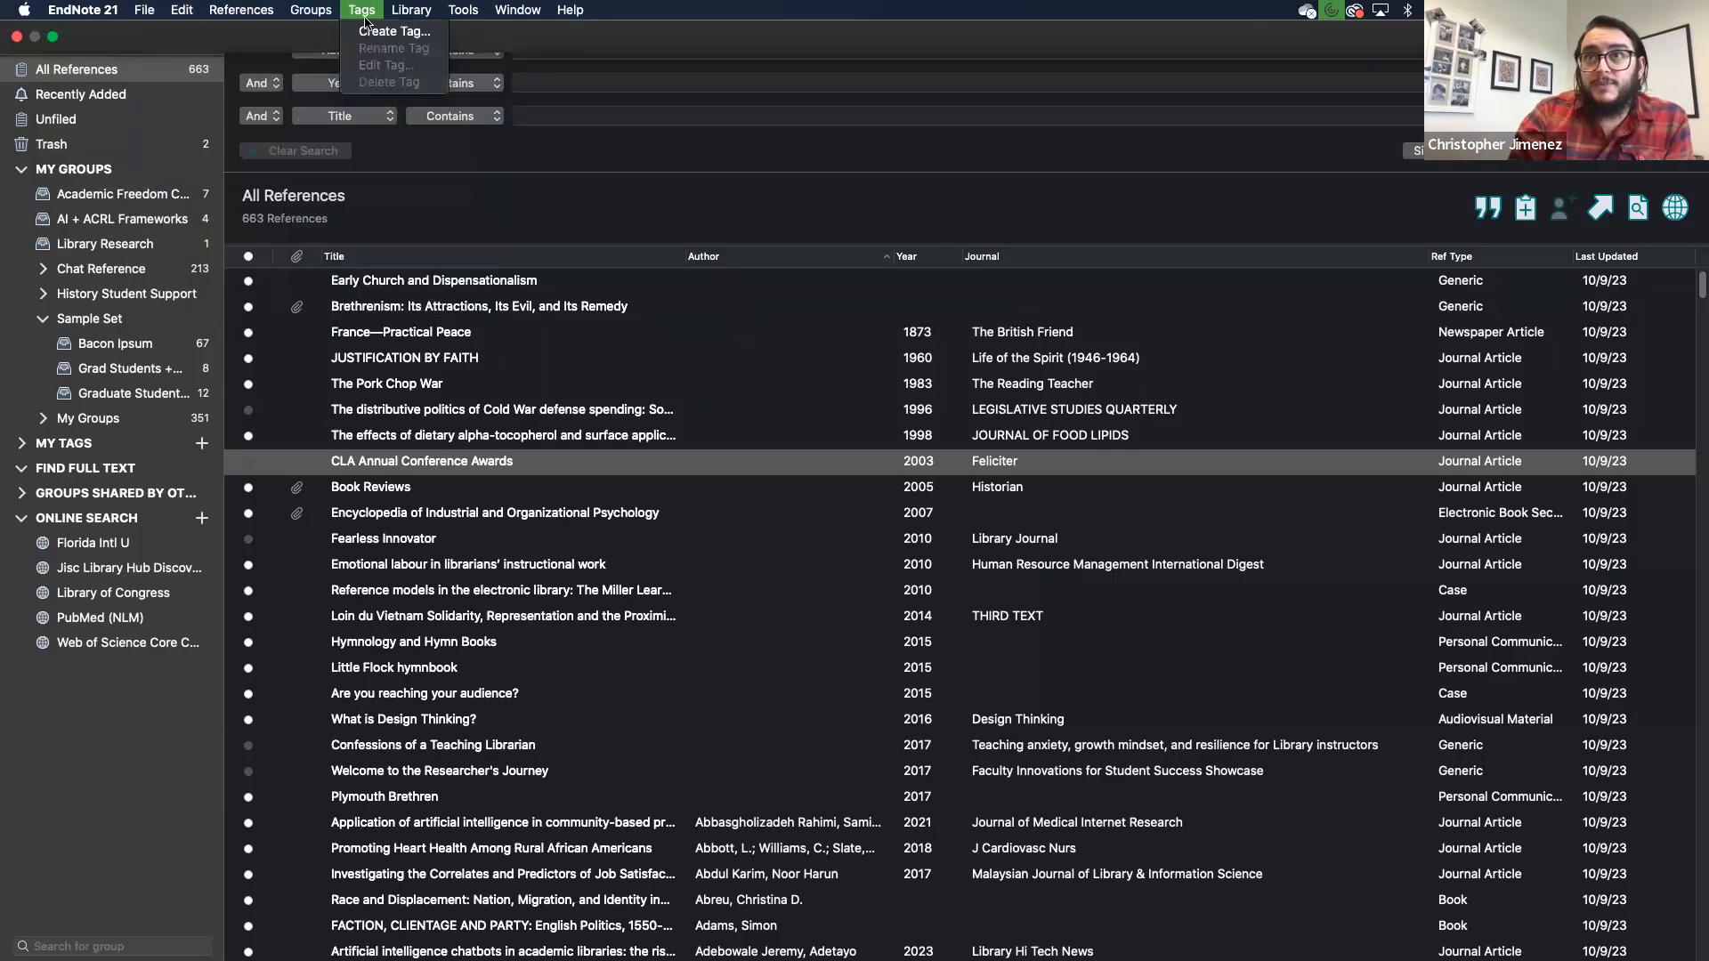
pyautogui.click(570, 15)
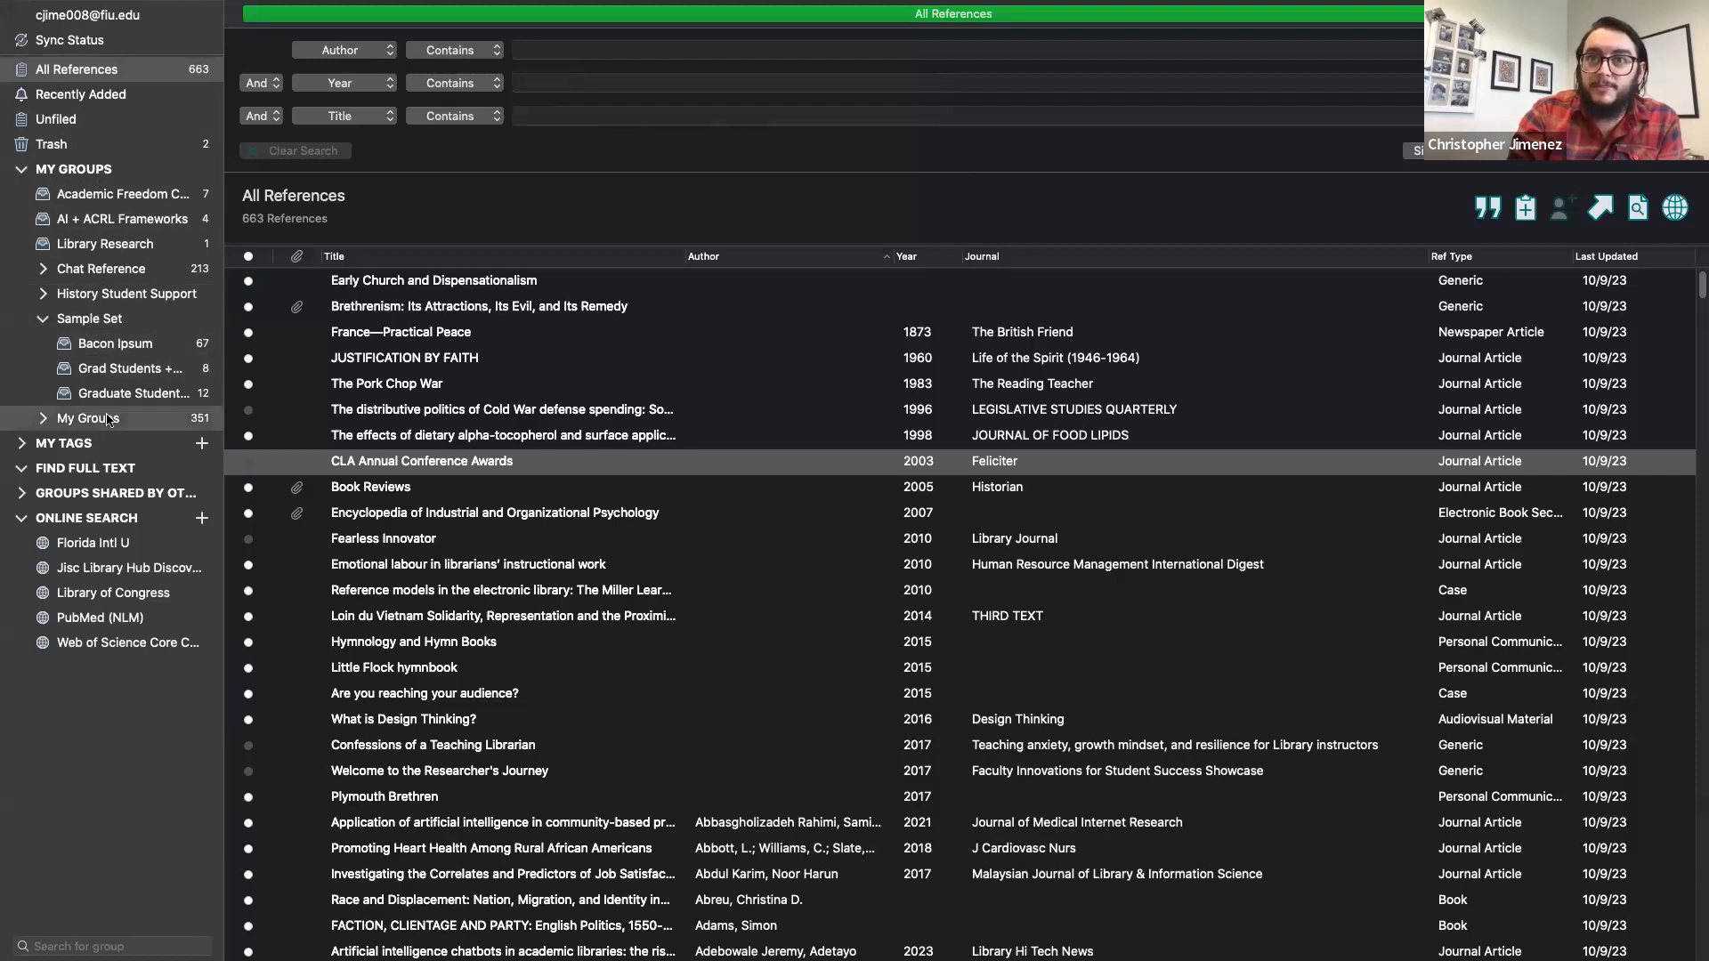
# - Expand My Tags to show physiology and psychology, check Find Full Text, then return to All References
pyautogui.click(94, 443)
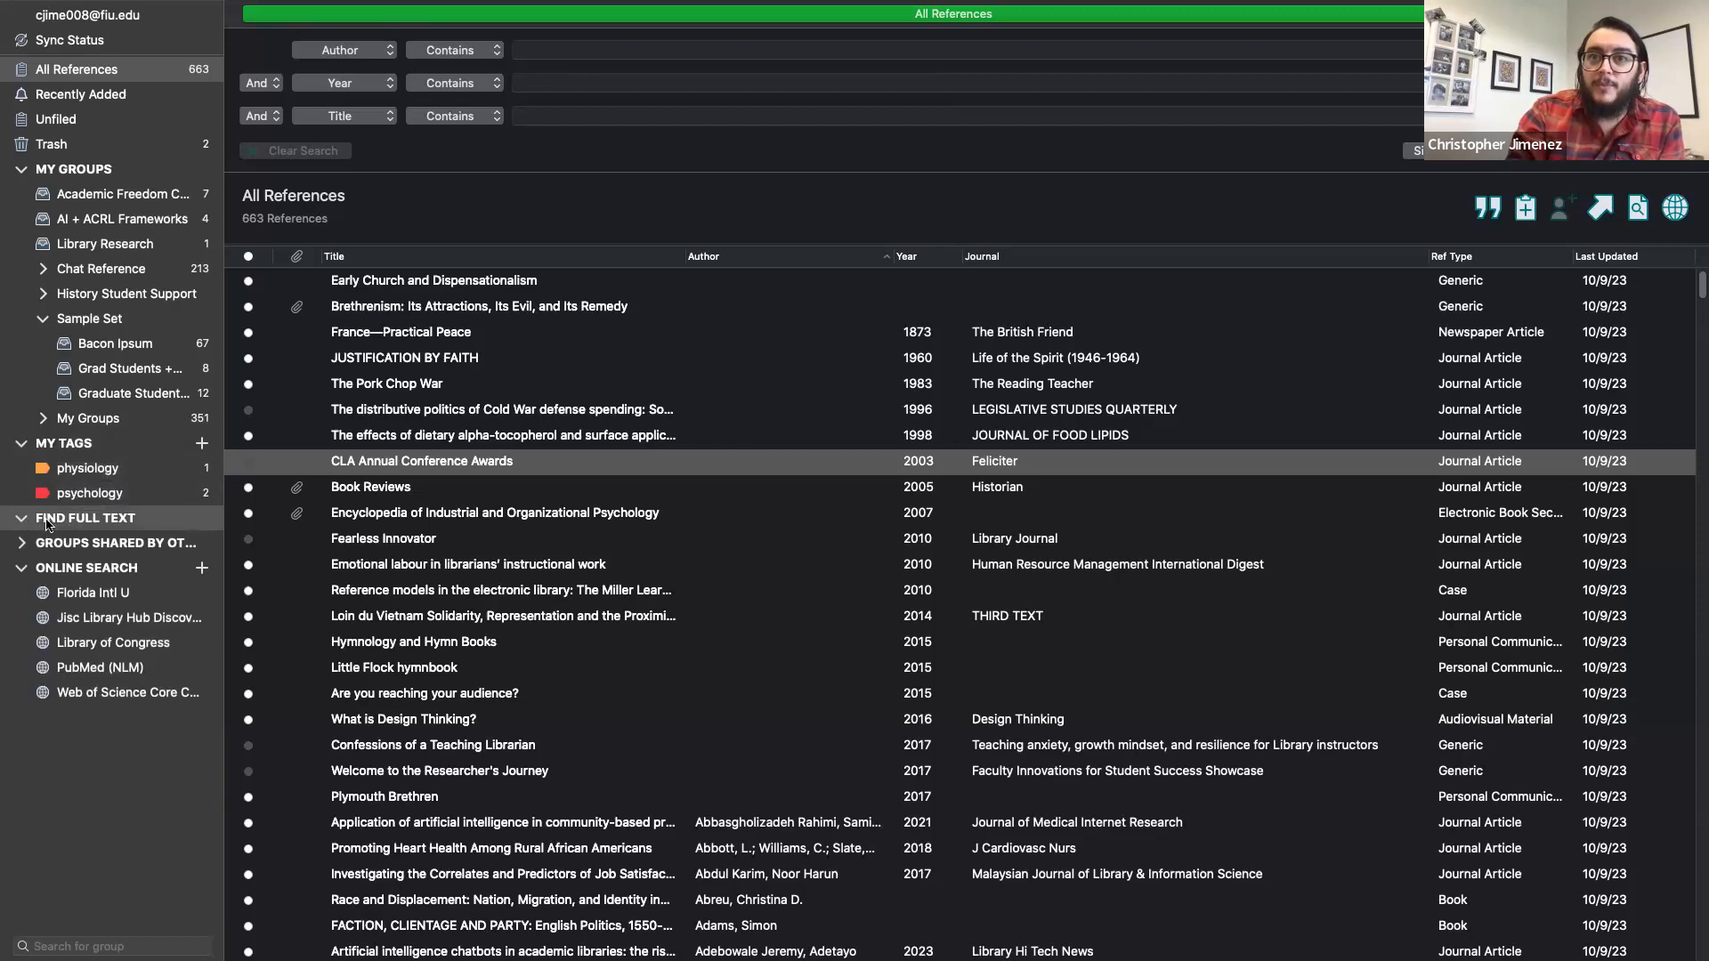
pyautogui.click(54, 520)
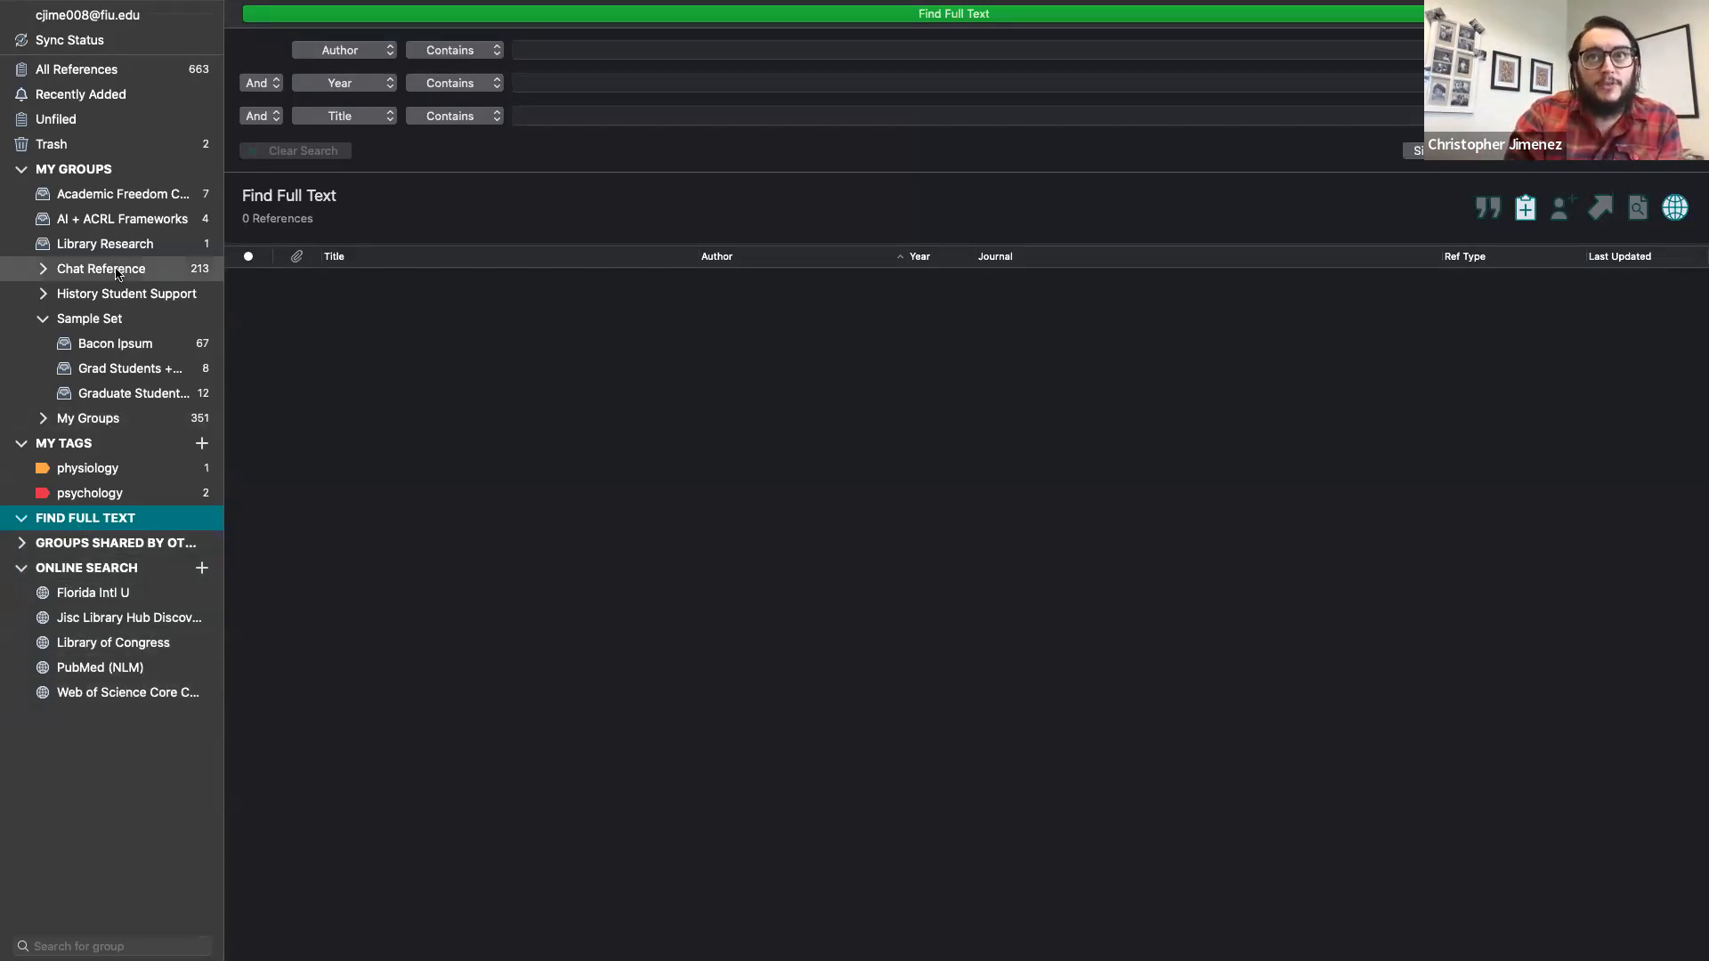
pyautogui.click(92, 71)
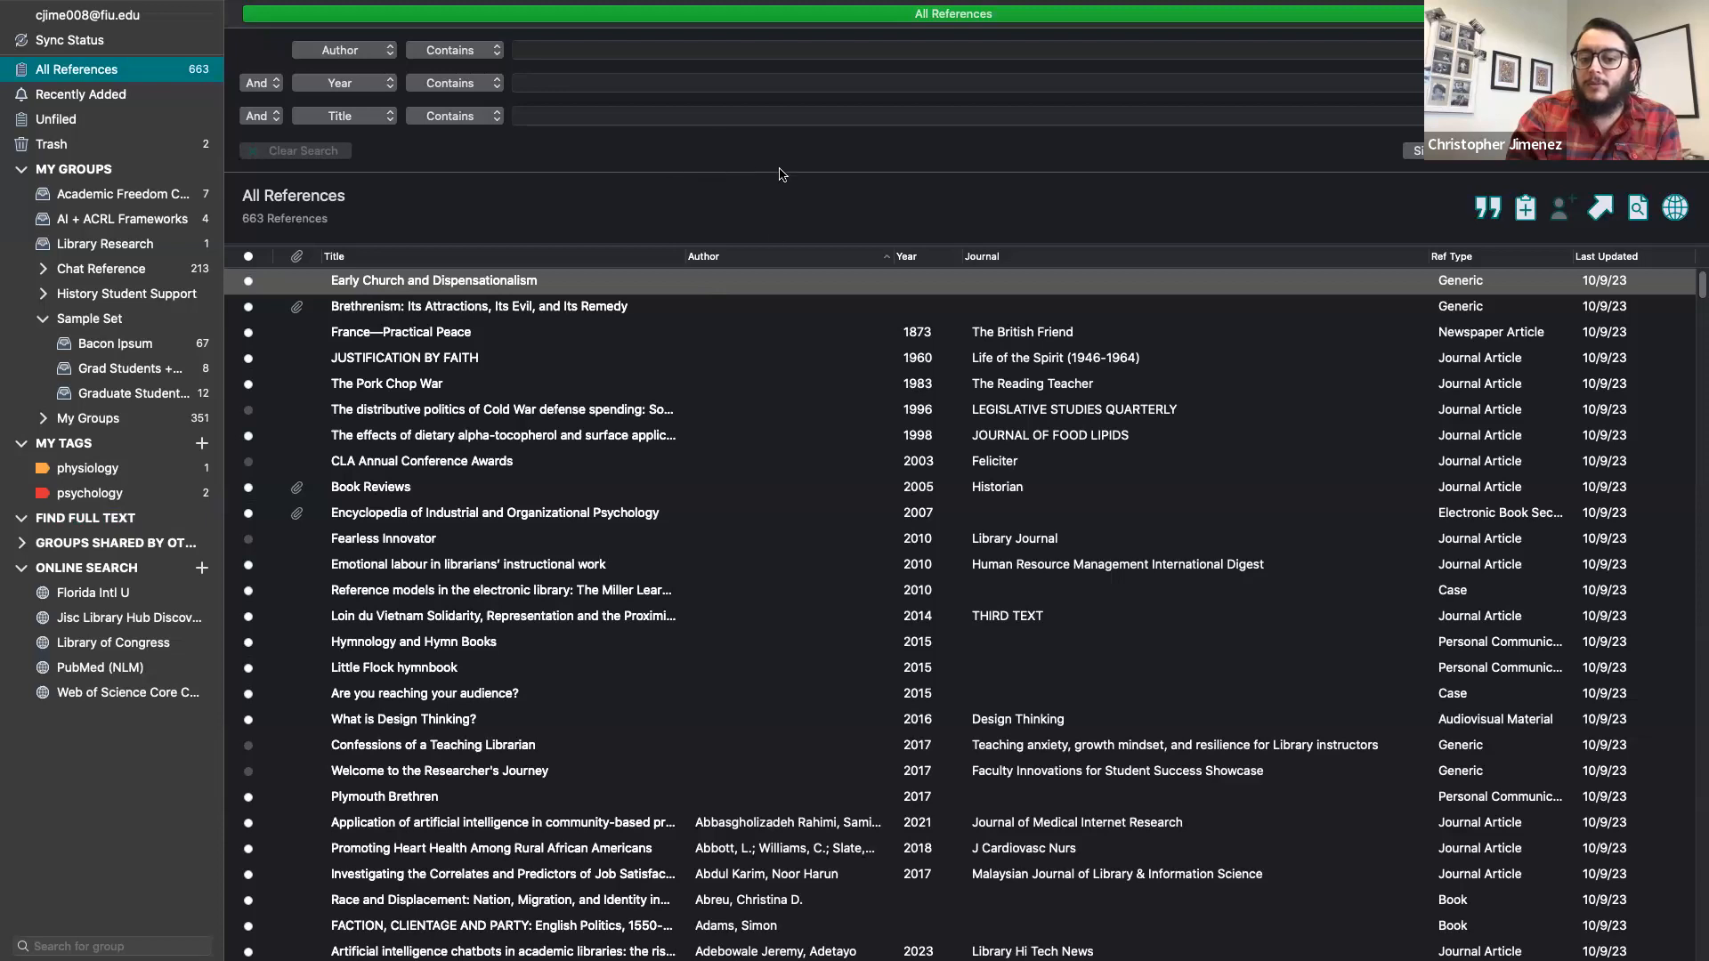
# - Change the first search criterion's field from Author to Any Field + PDF with Notes
pyautogui.click(722, 49)
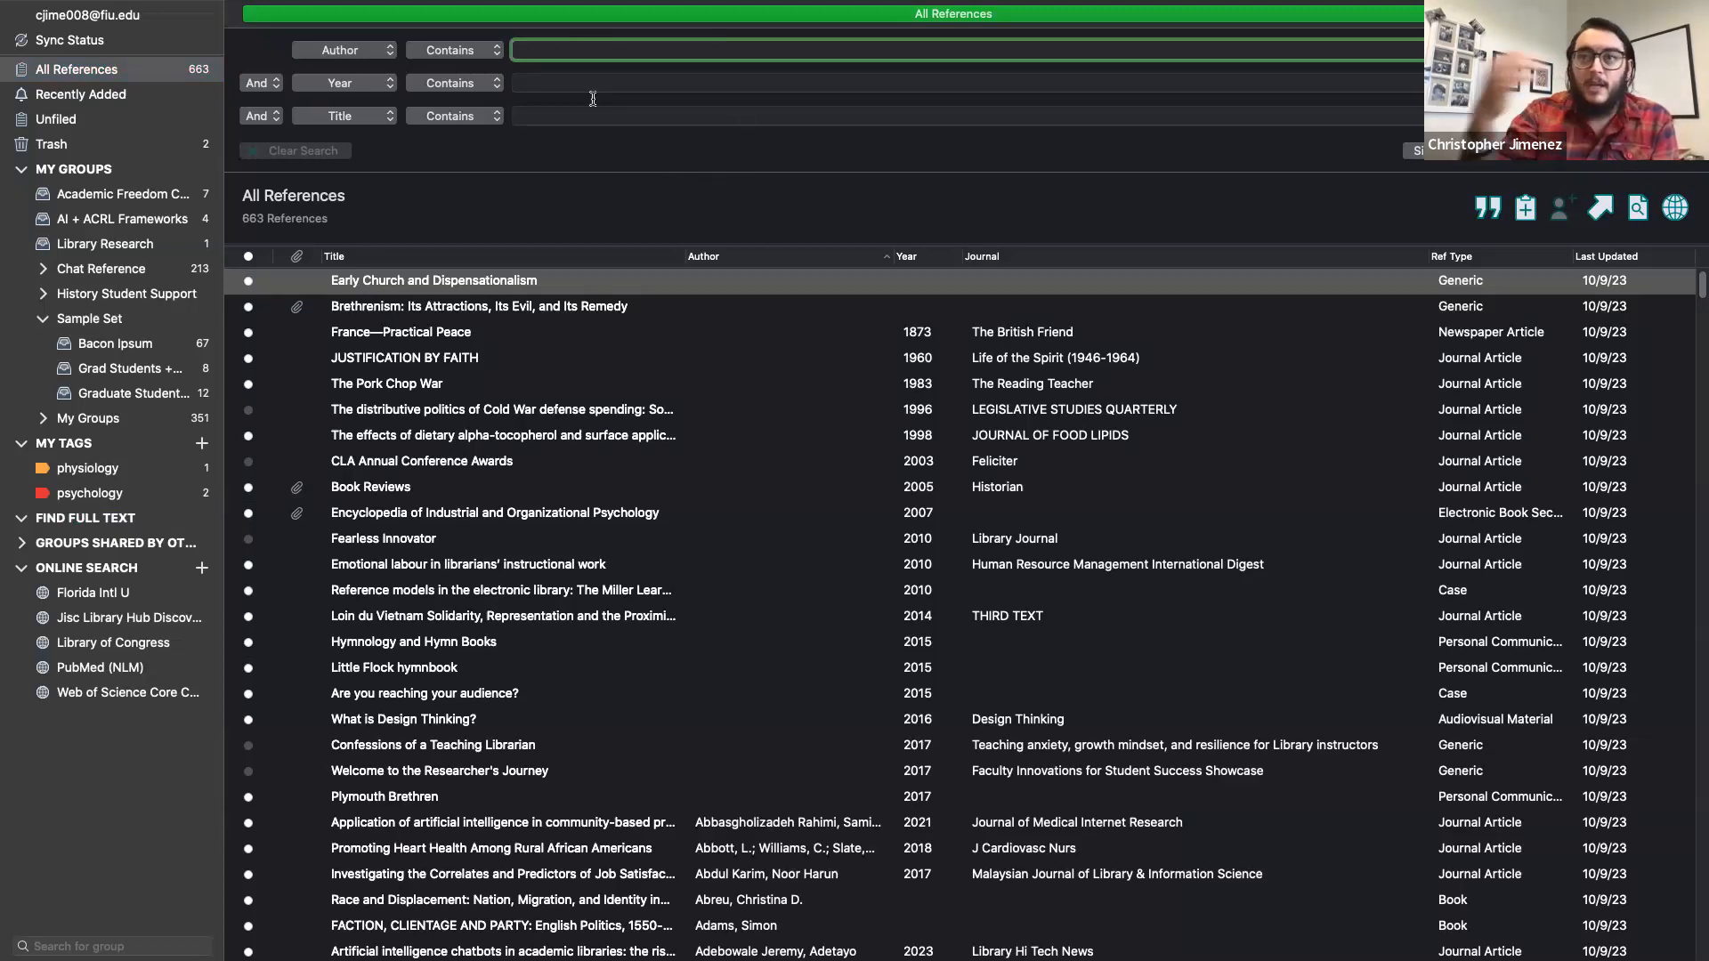
pyautogui.click(354, 49)
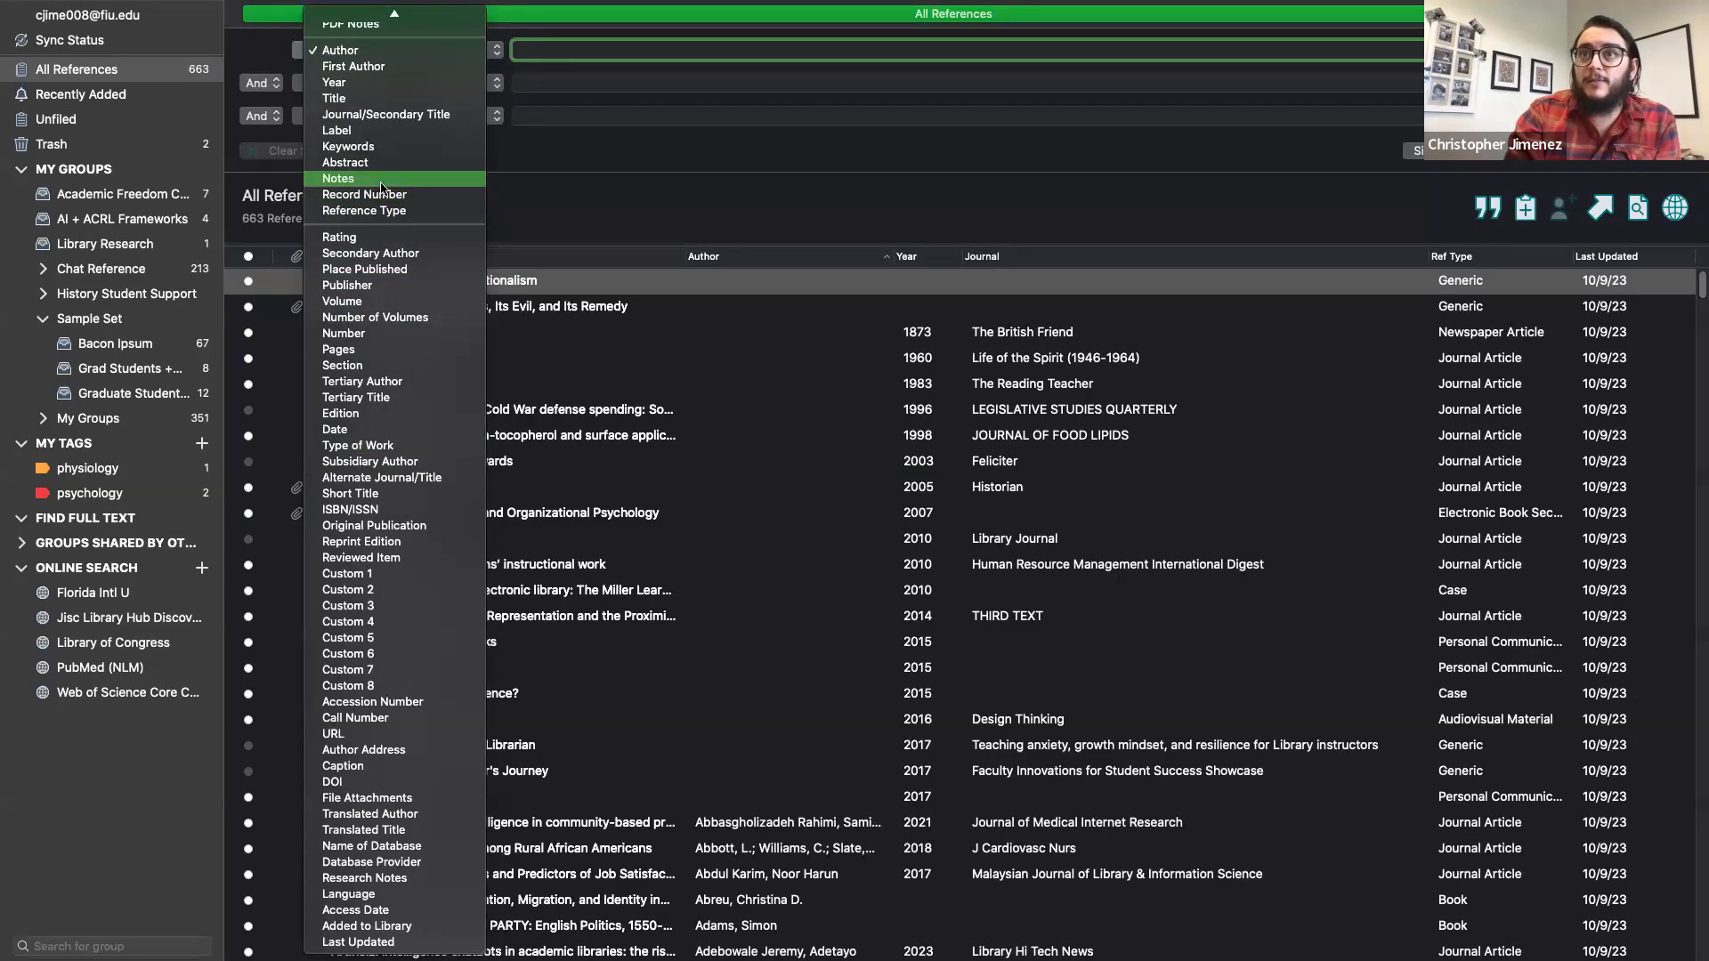
pyautogui.scroll(3, 384, 186)
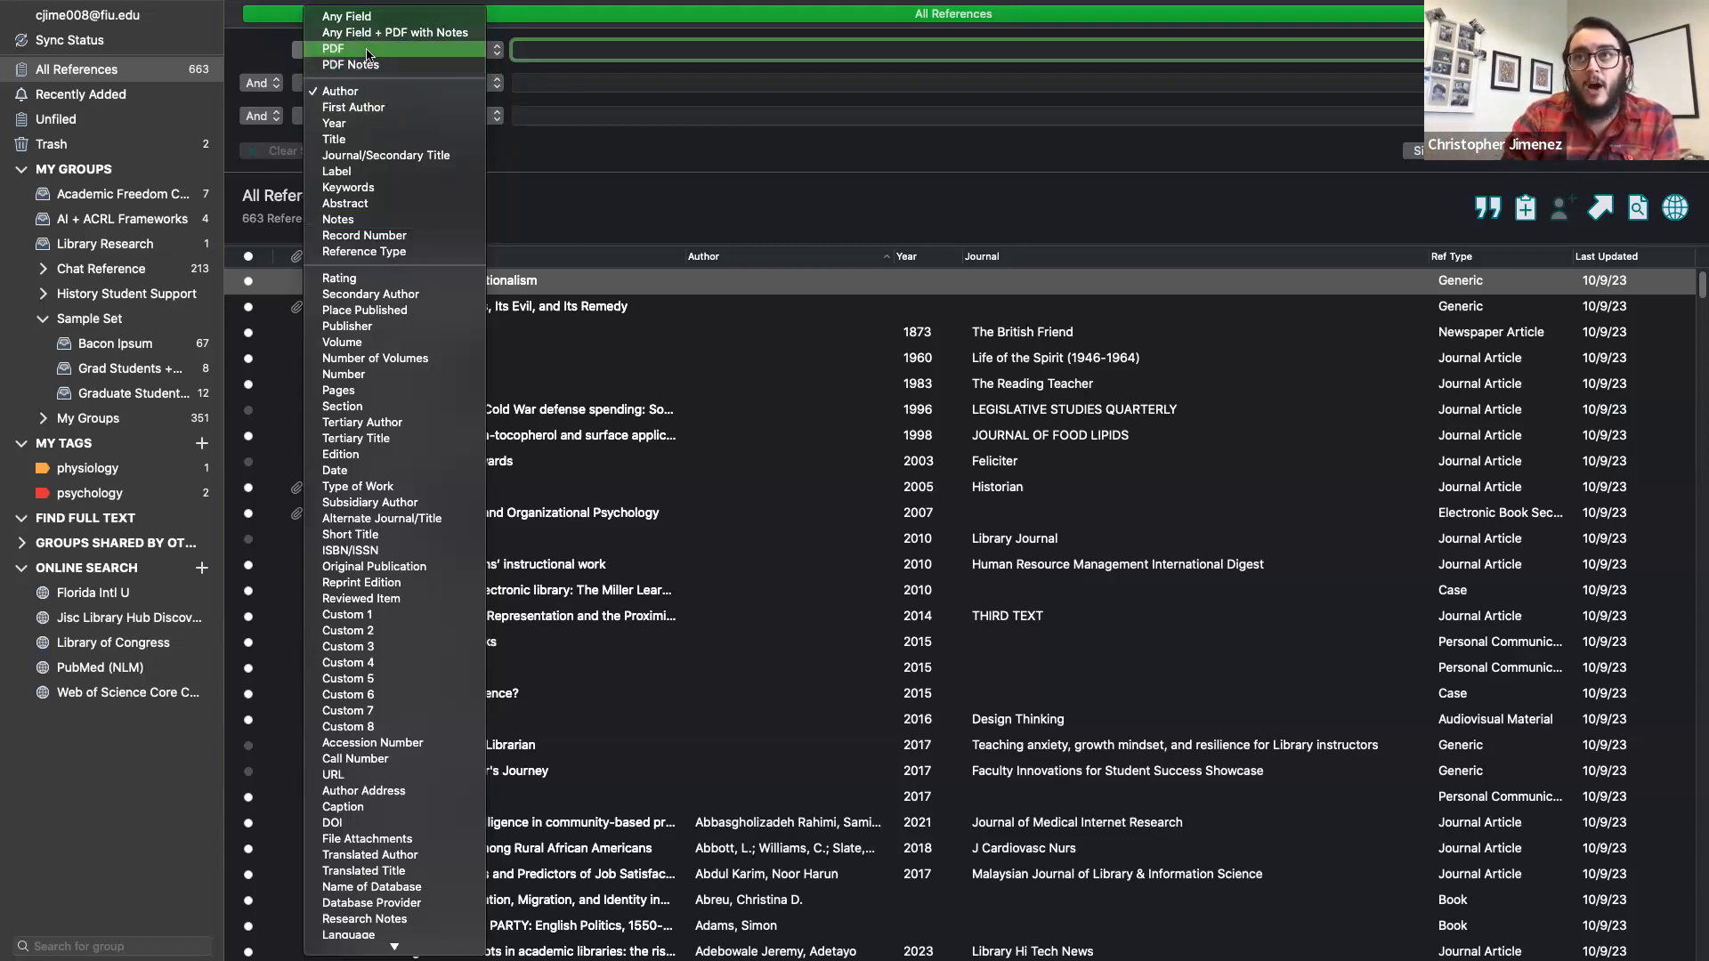
pyautogui.click(440, 34)
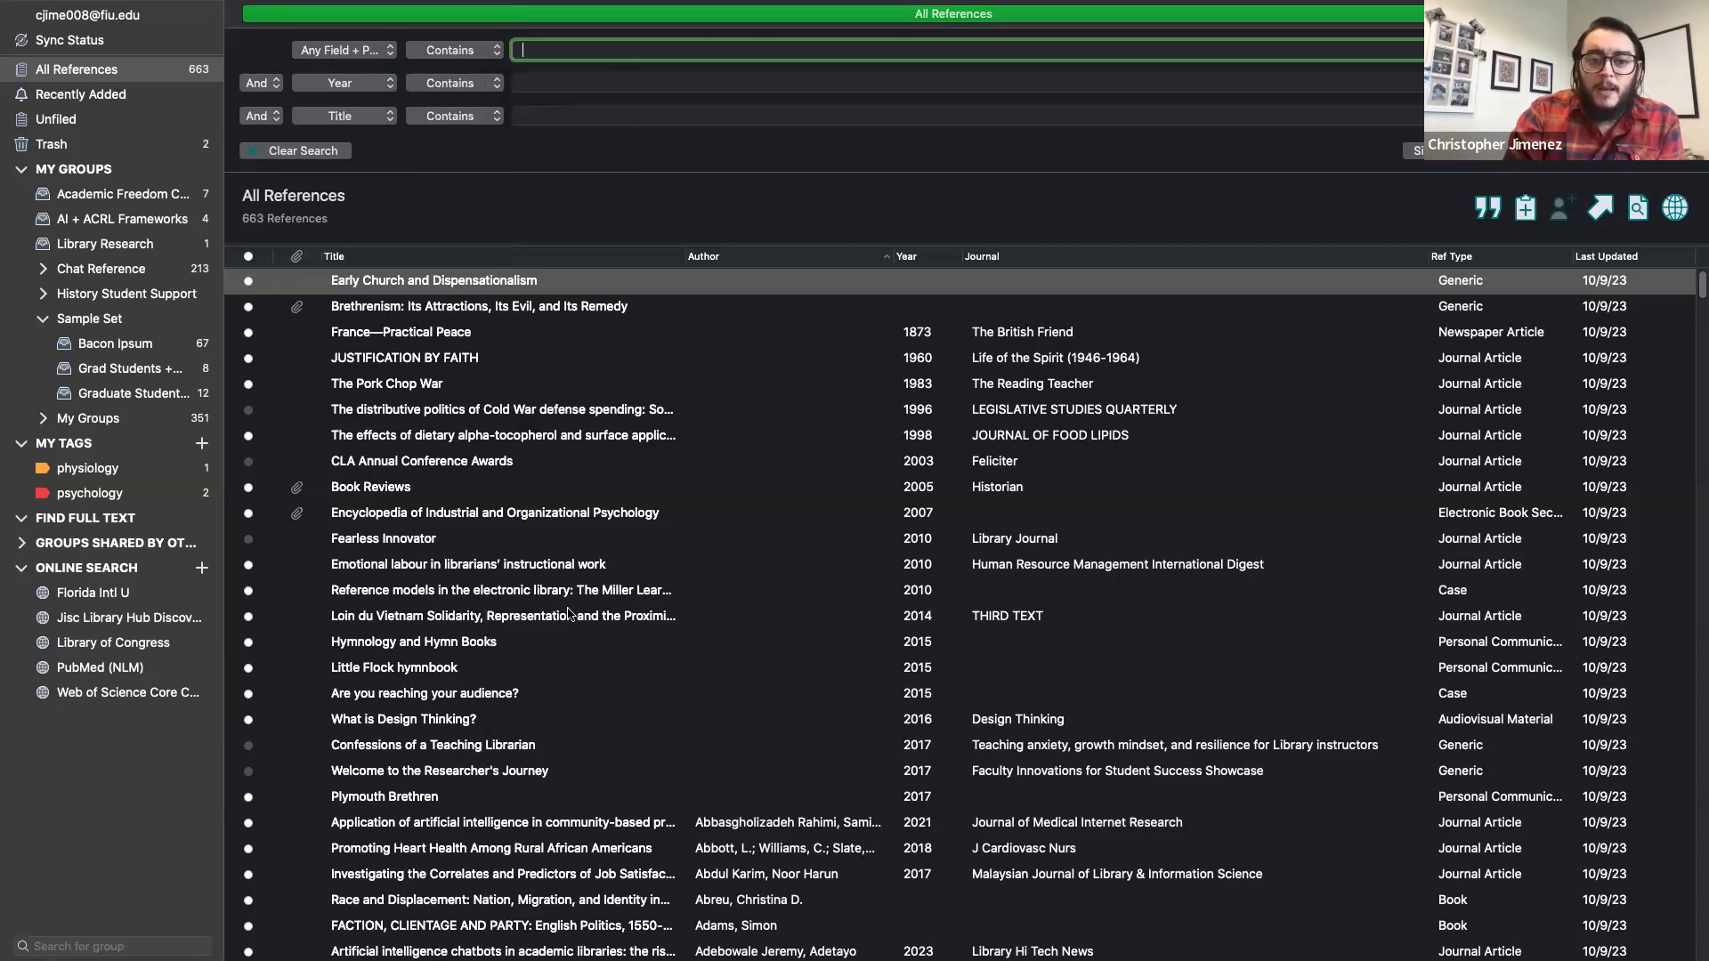
pyautogui.scroll(-3, 569, 614)
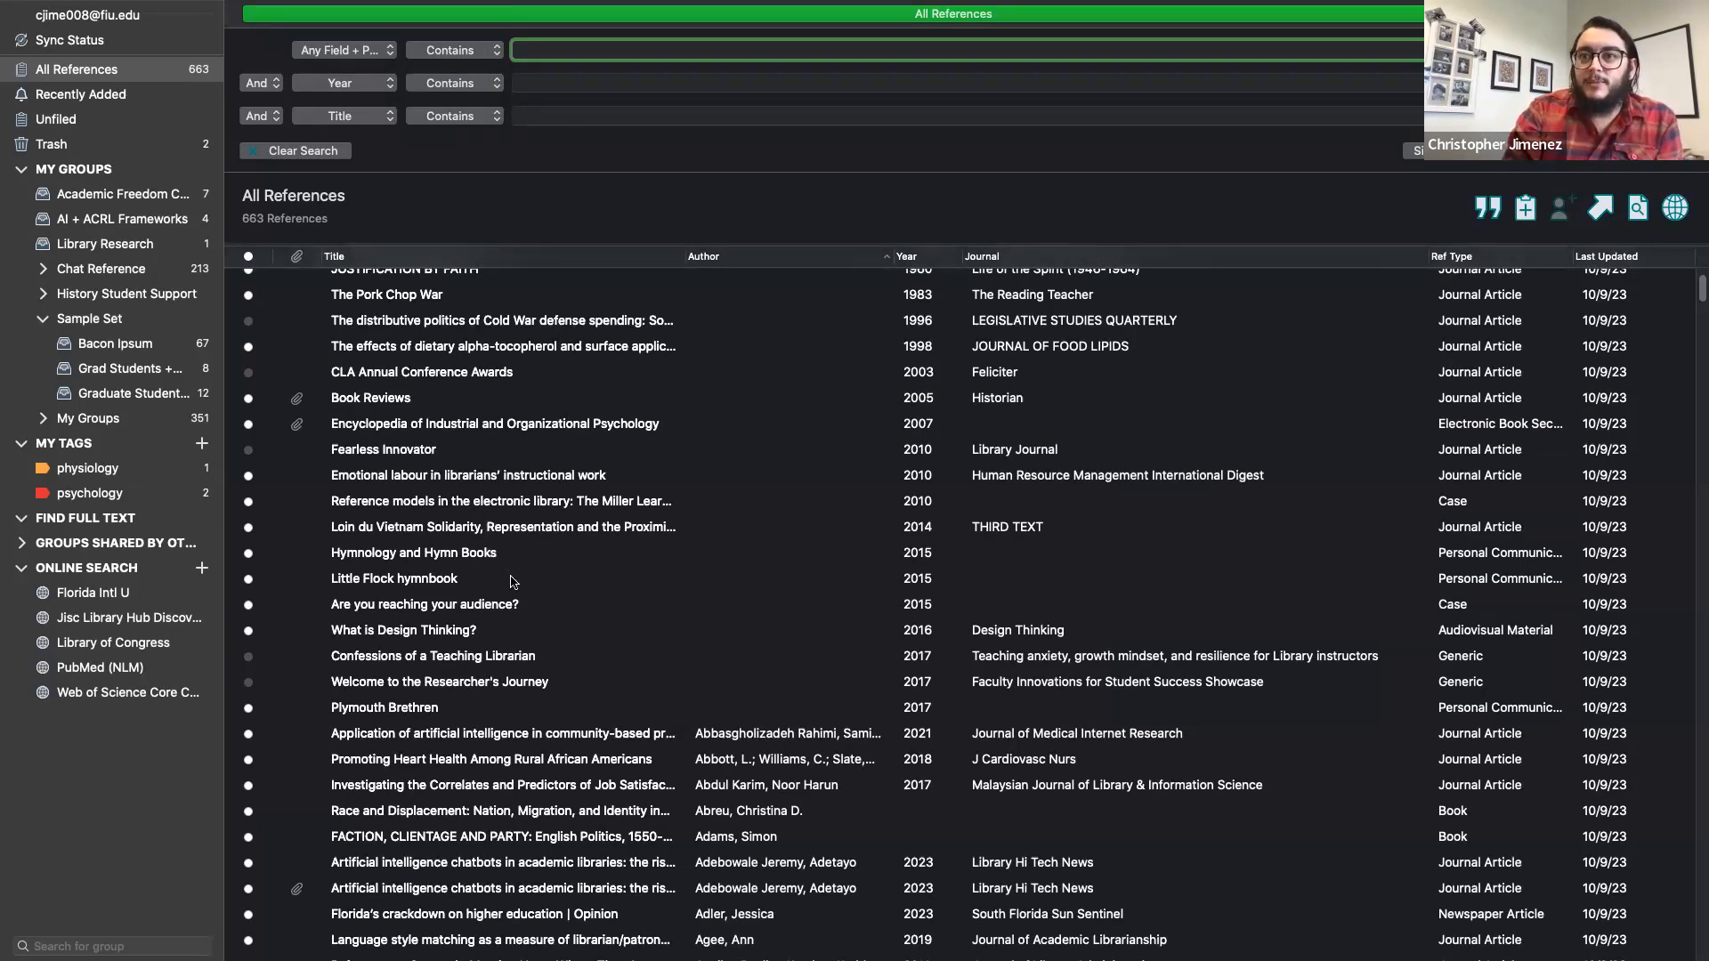
# - Open the 2005 Historian Book Reviews reference for editing in a Split Horizontally layout
pyautogui.doubleClick(465, 637)
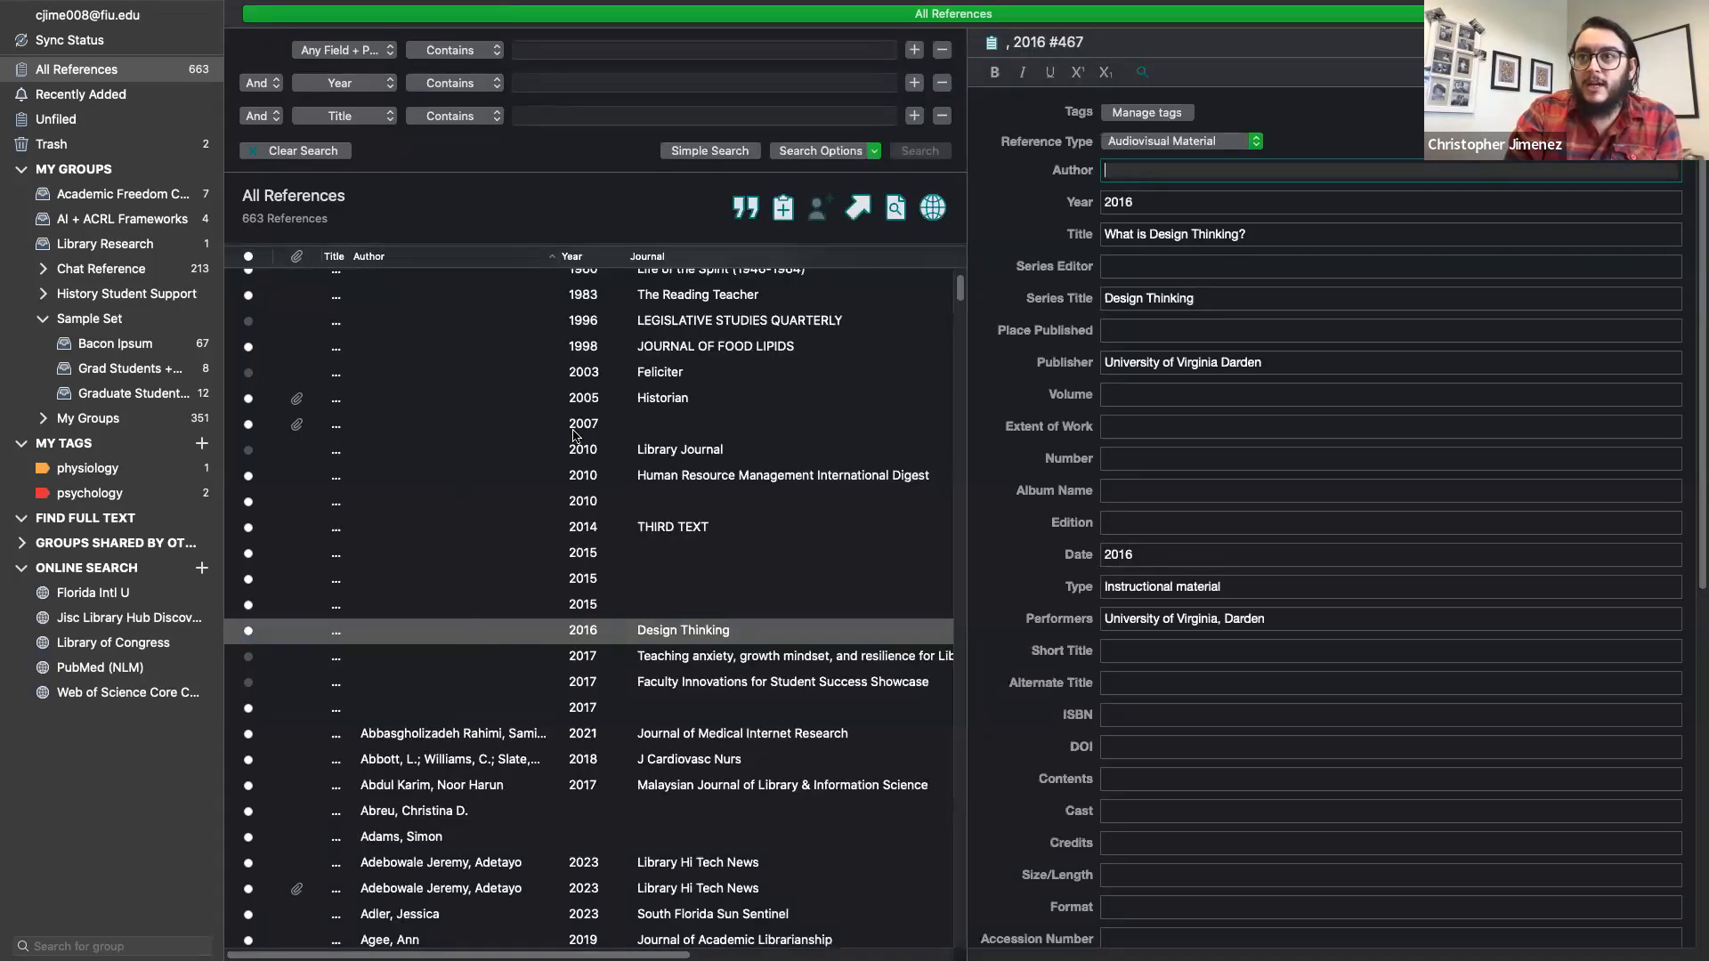
pyautogui.click(656, 399)
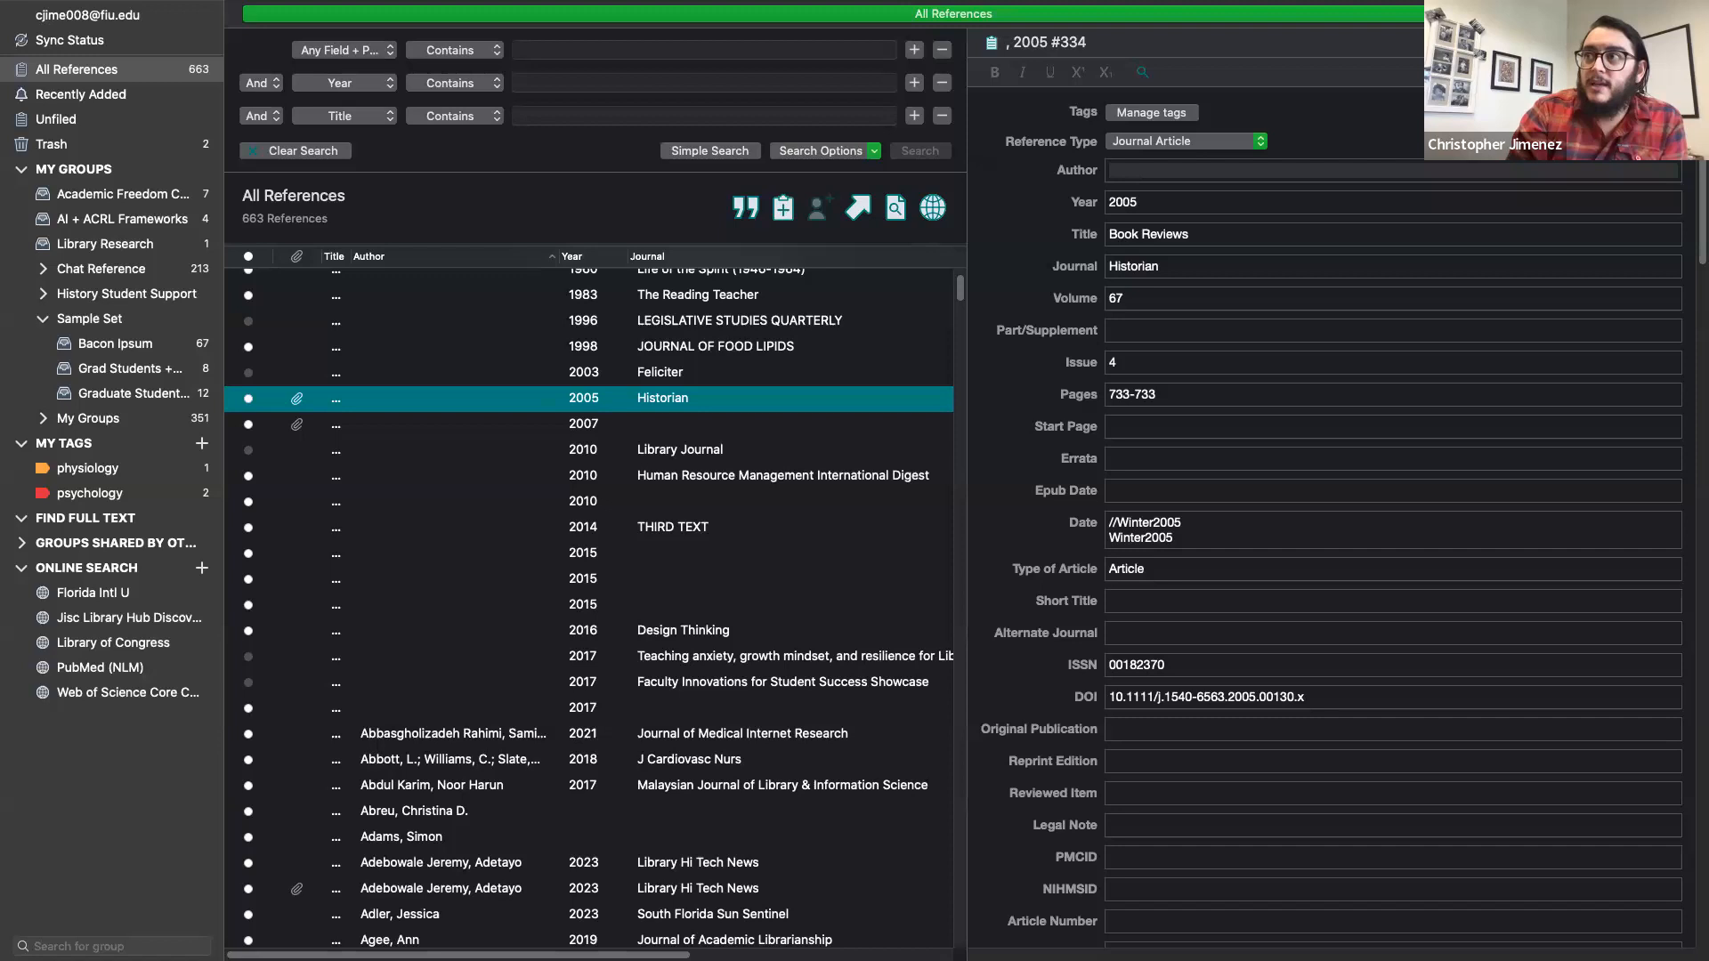
pyautogui.click(1636, 89)
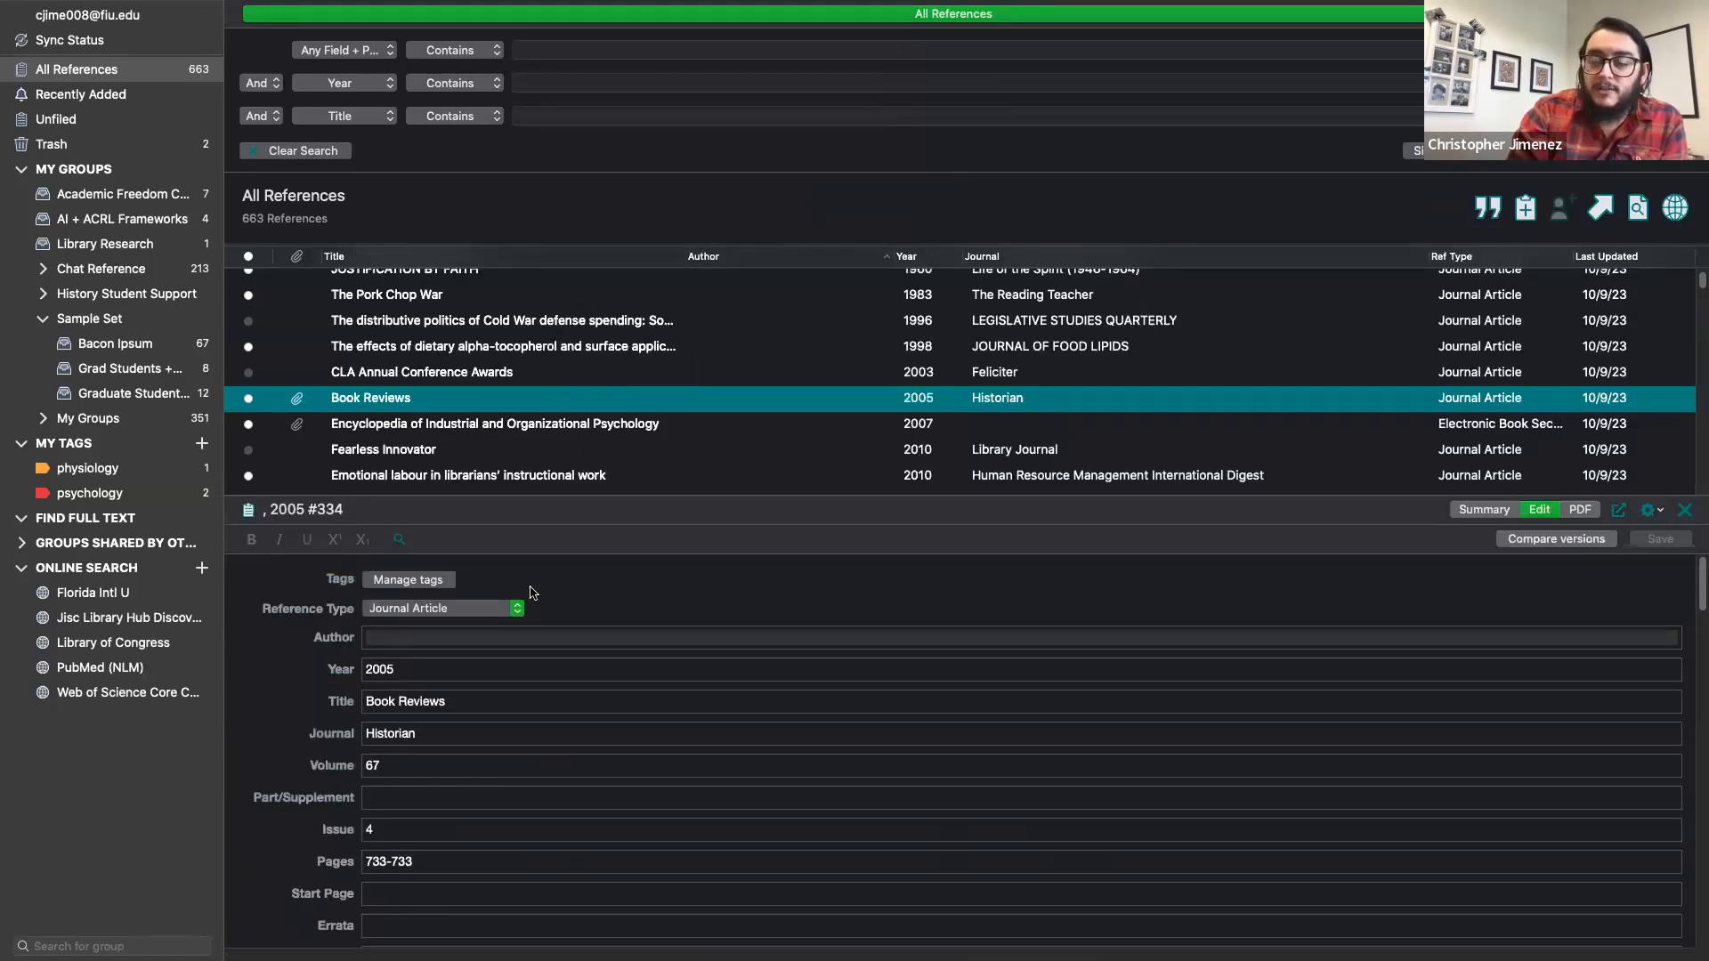
pyautogui.click(1657, 512)
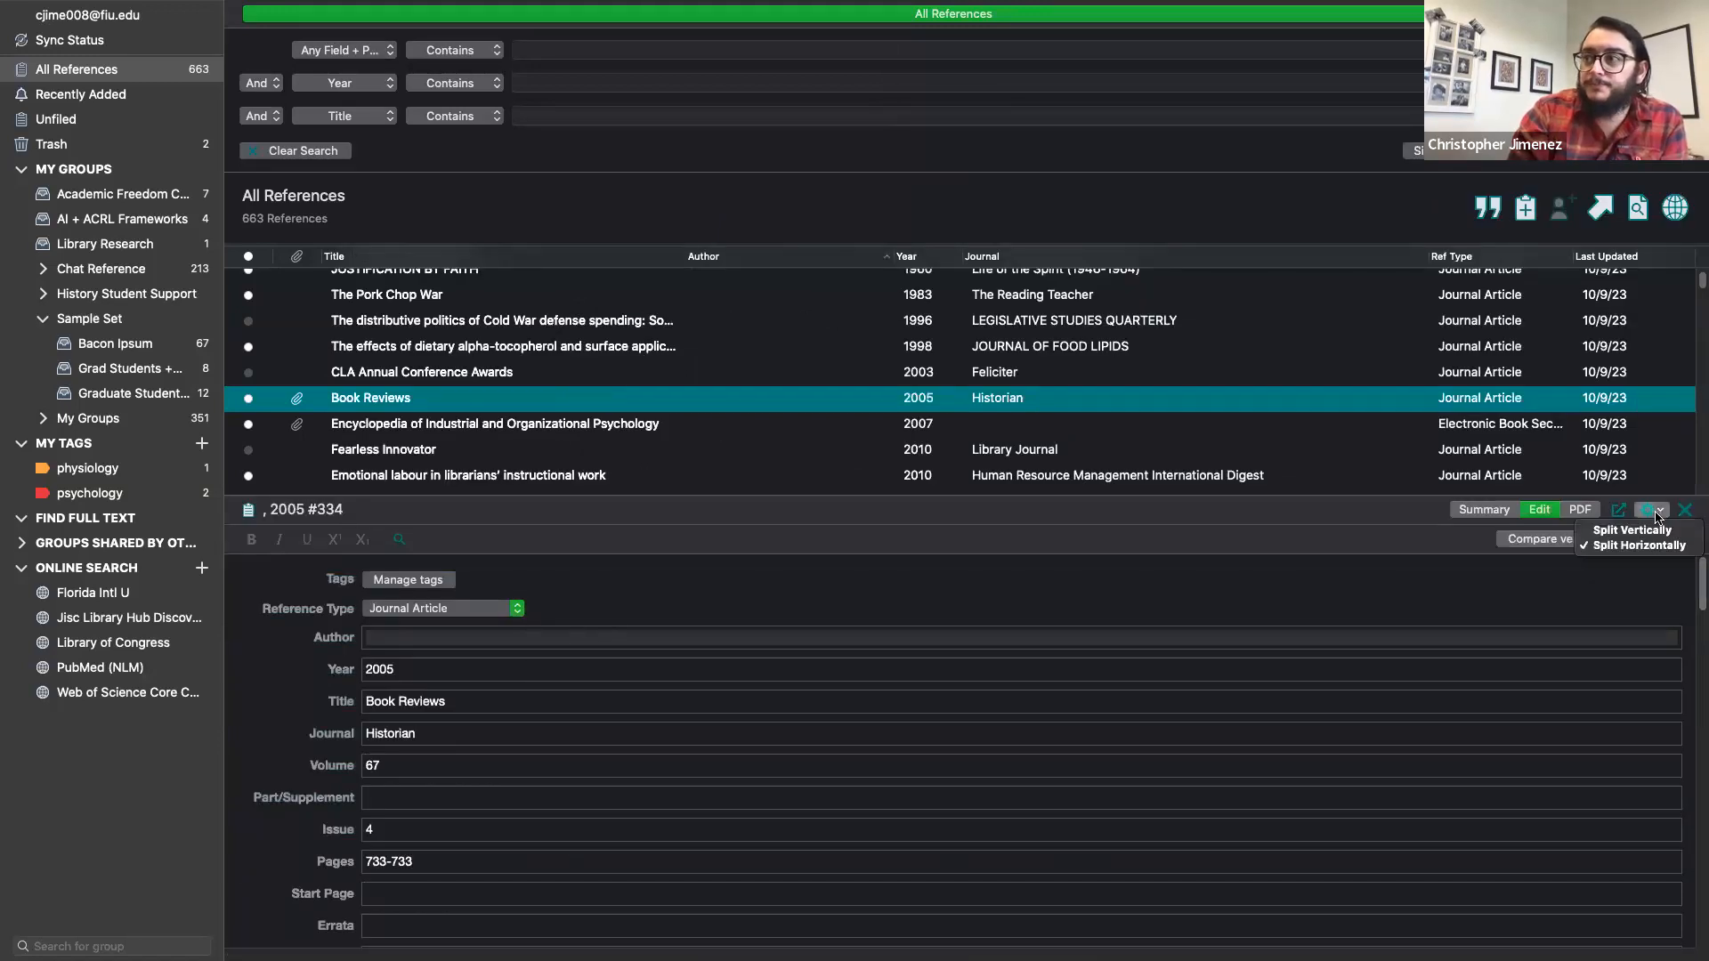
# - Move the reference panel beside the list and show the Book Reviews summary with its PDF and abstract
pyautogui.click(1655, 530)
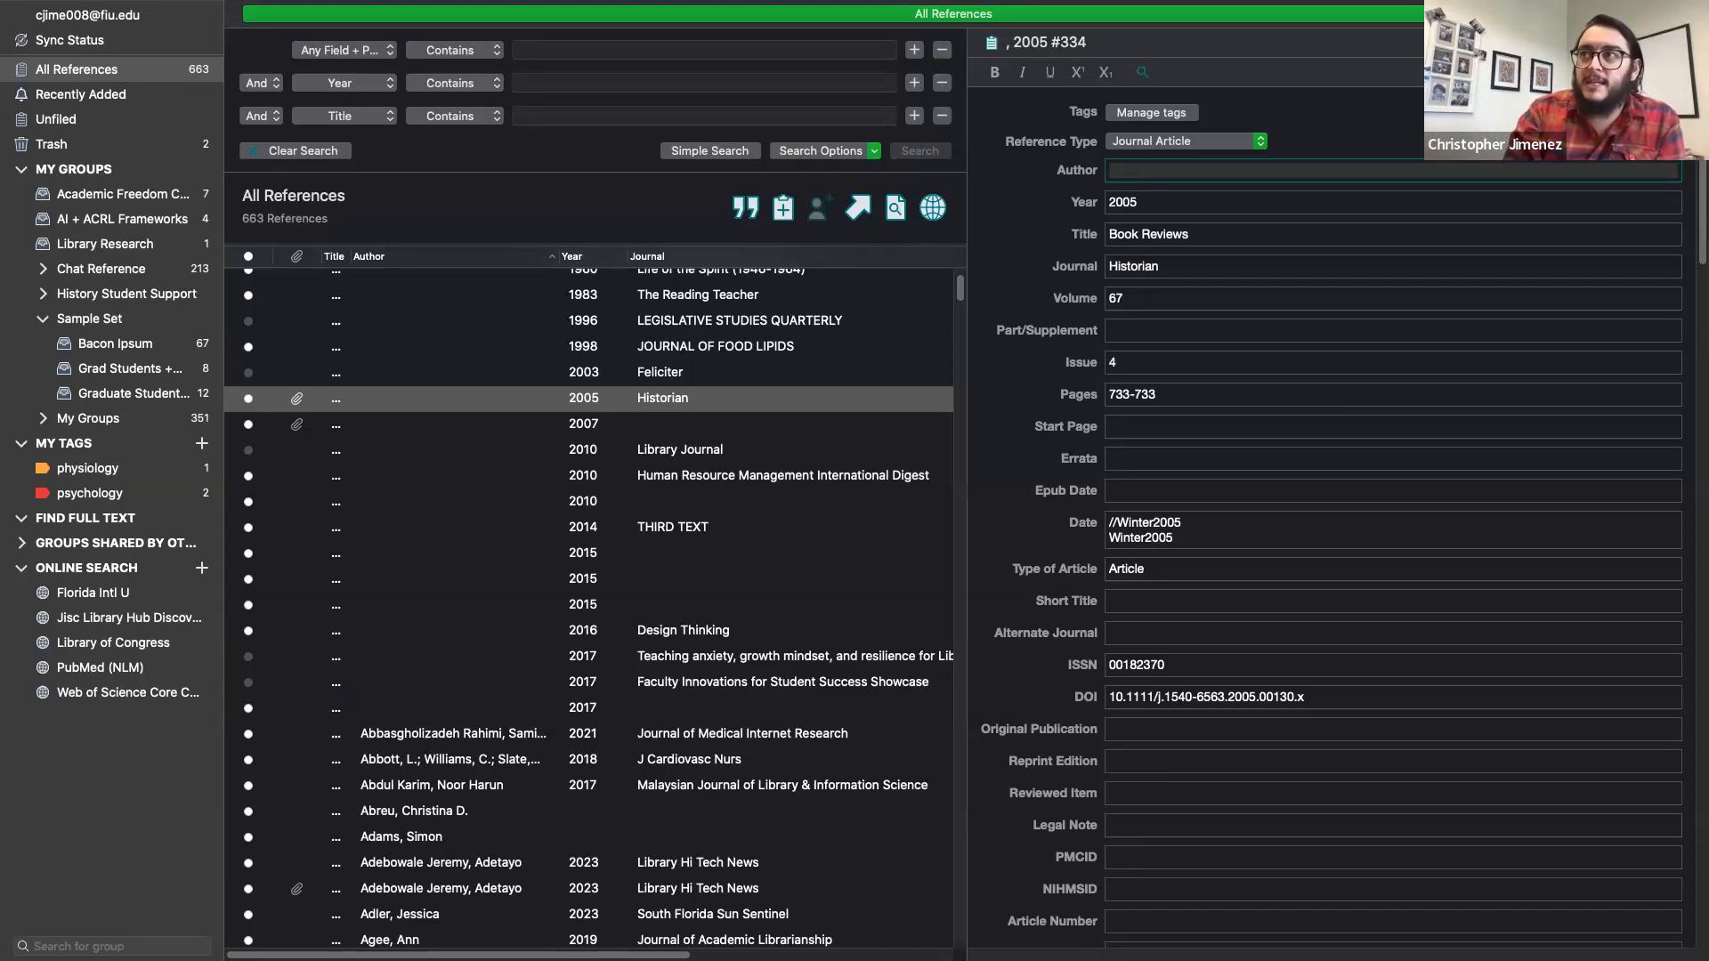
pyautogui.click(1532, 42)
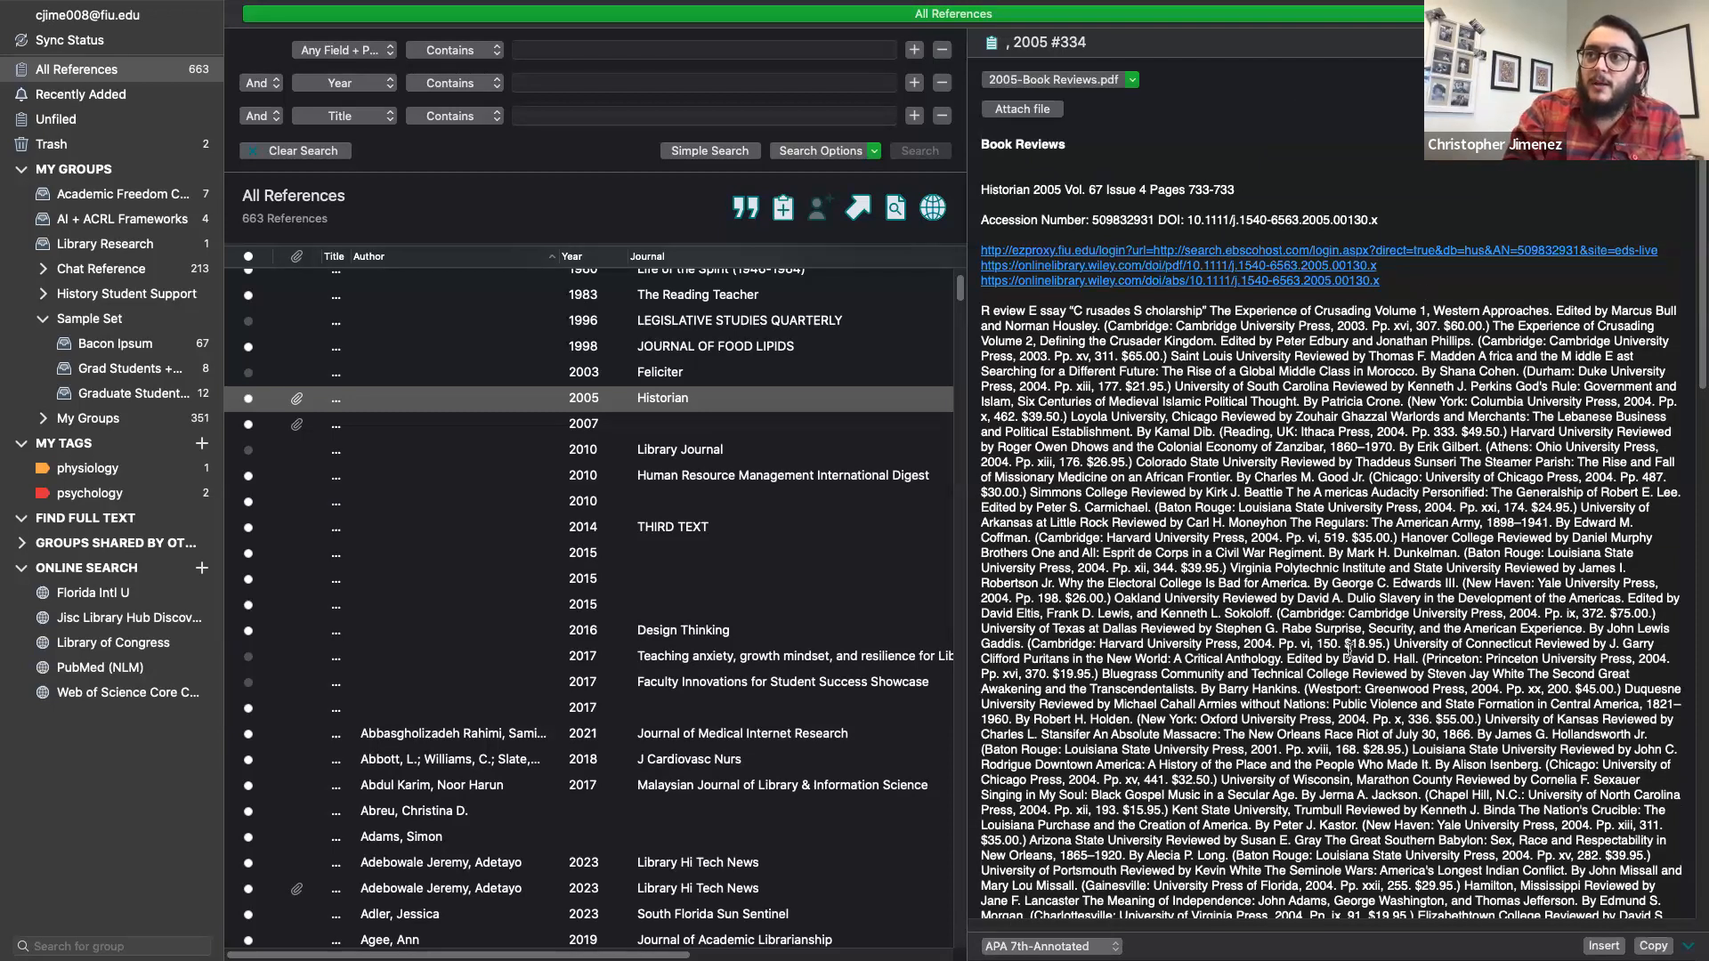
# - Scroll through the Book Reviews summary, then view its attached 2005-Book Reviews.pdf
pyautogui.scroll(-8, 1349, 650)
pyautogui.scroll(-7, 1350, 651)
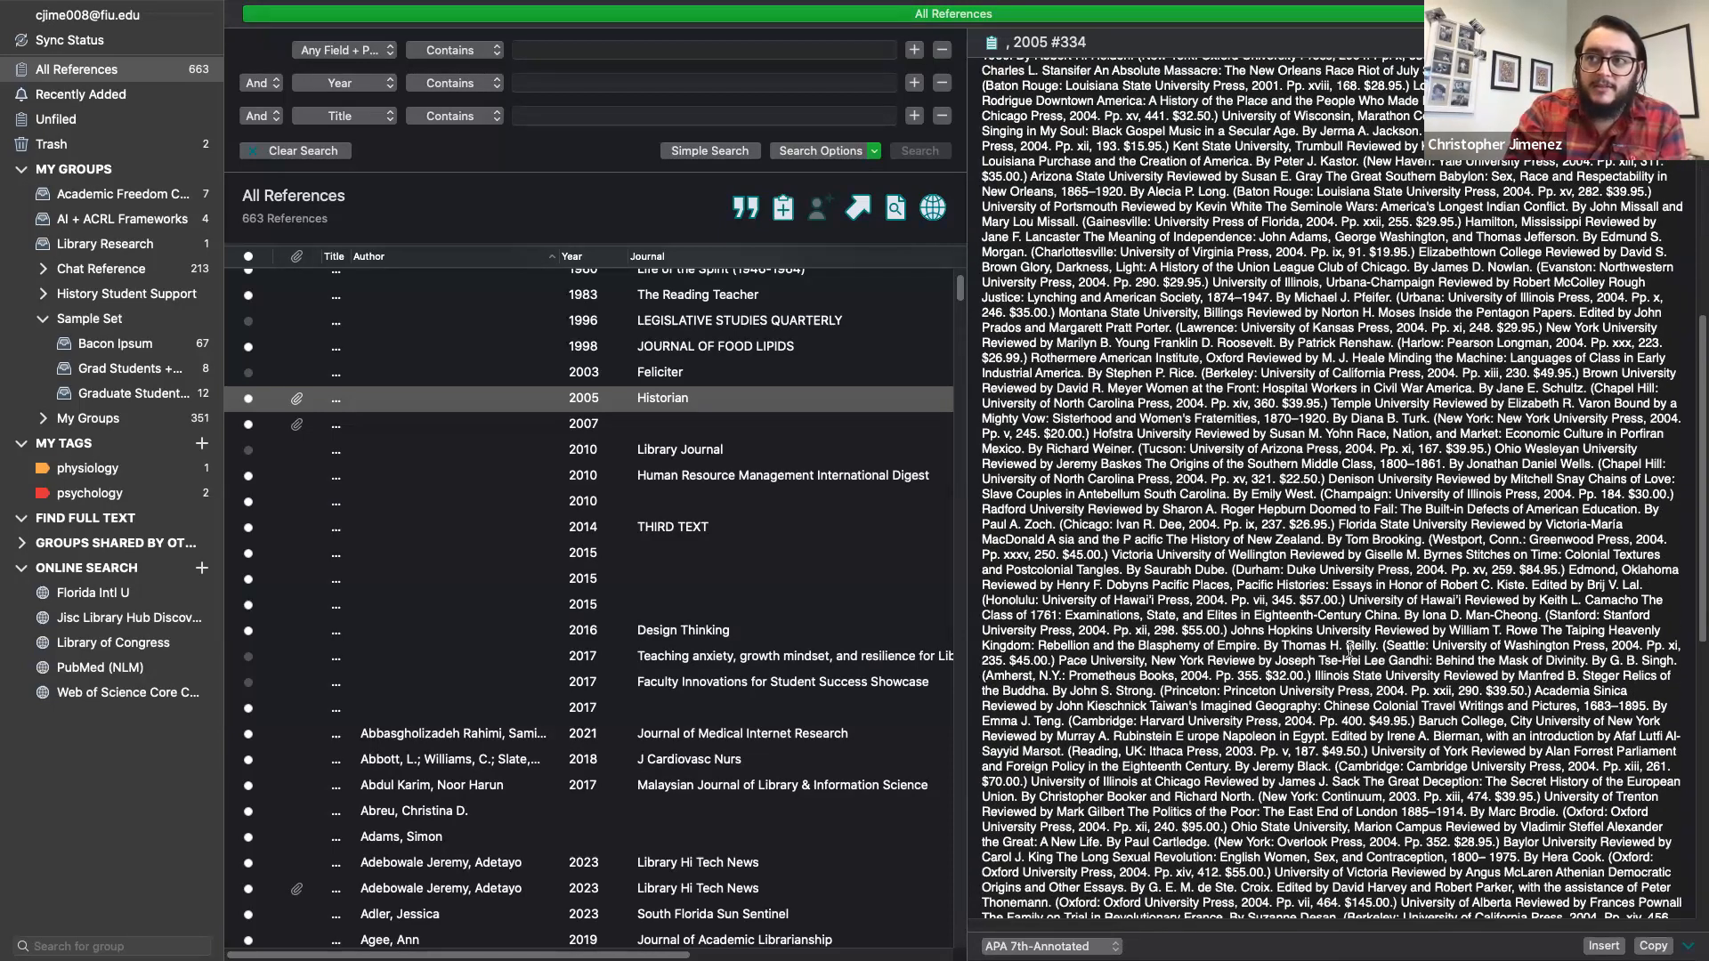
pyautogui.scroll(-16, 1349, 650)
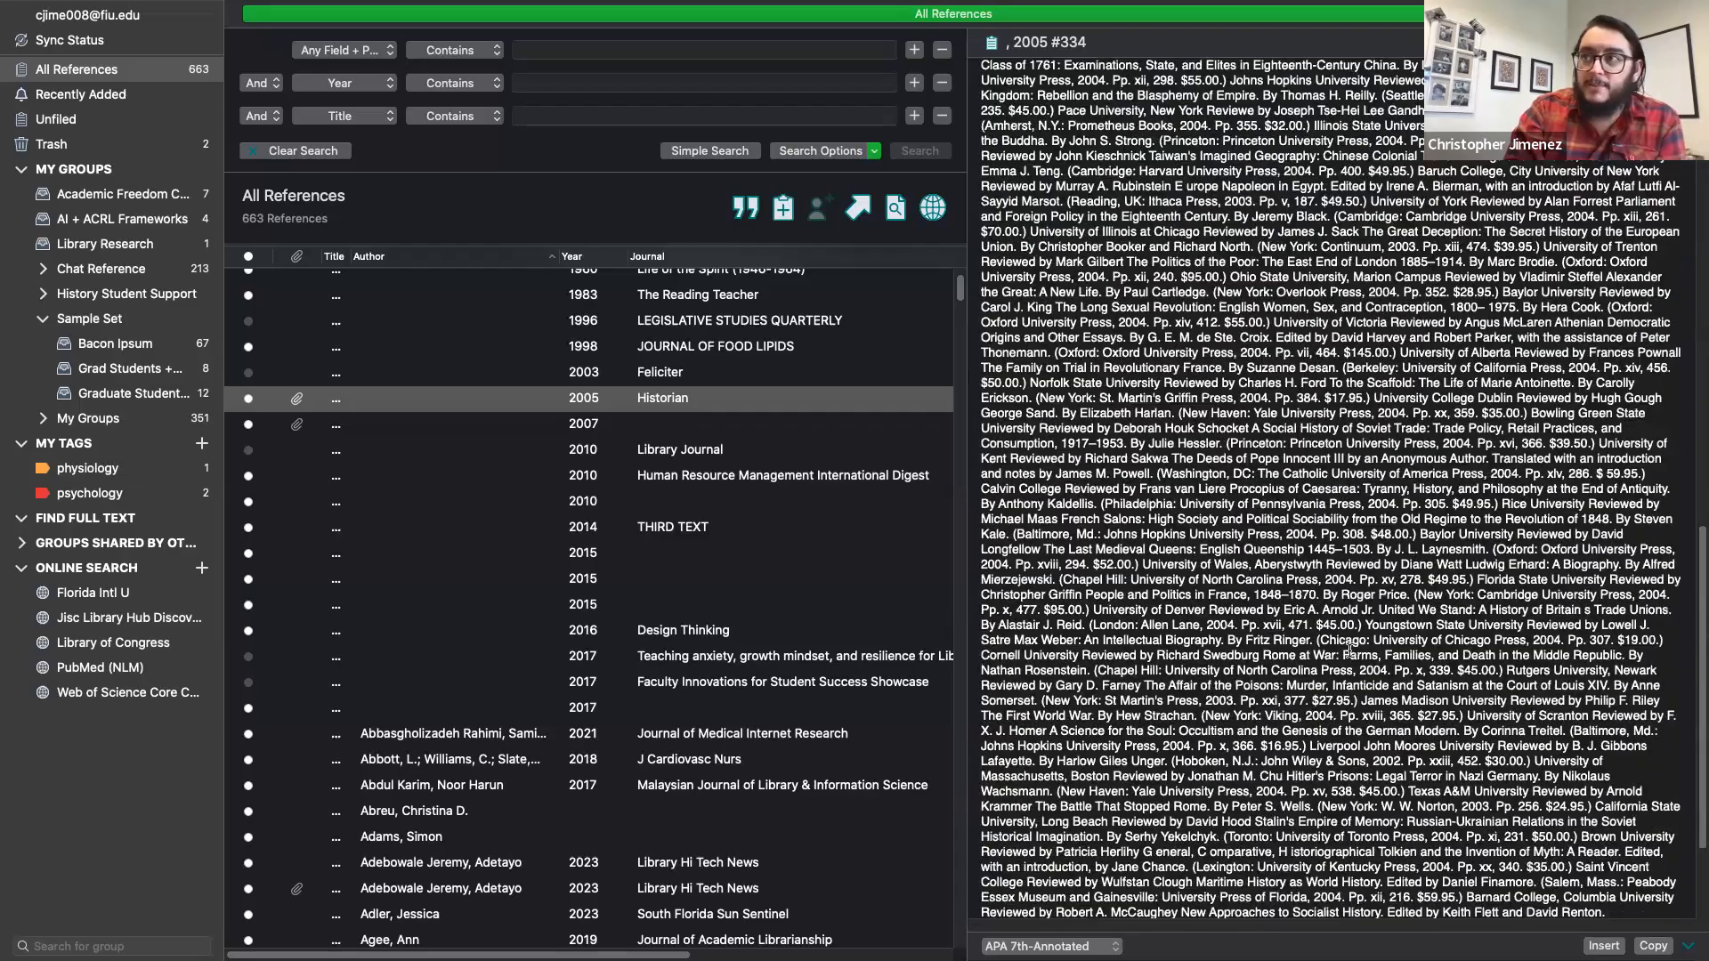
pyautogui.scroll(19, 1349, 651)
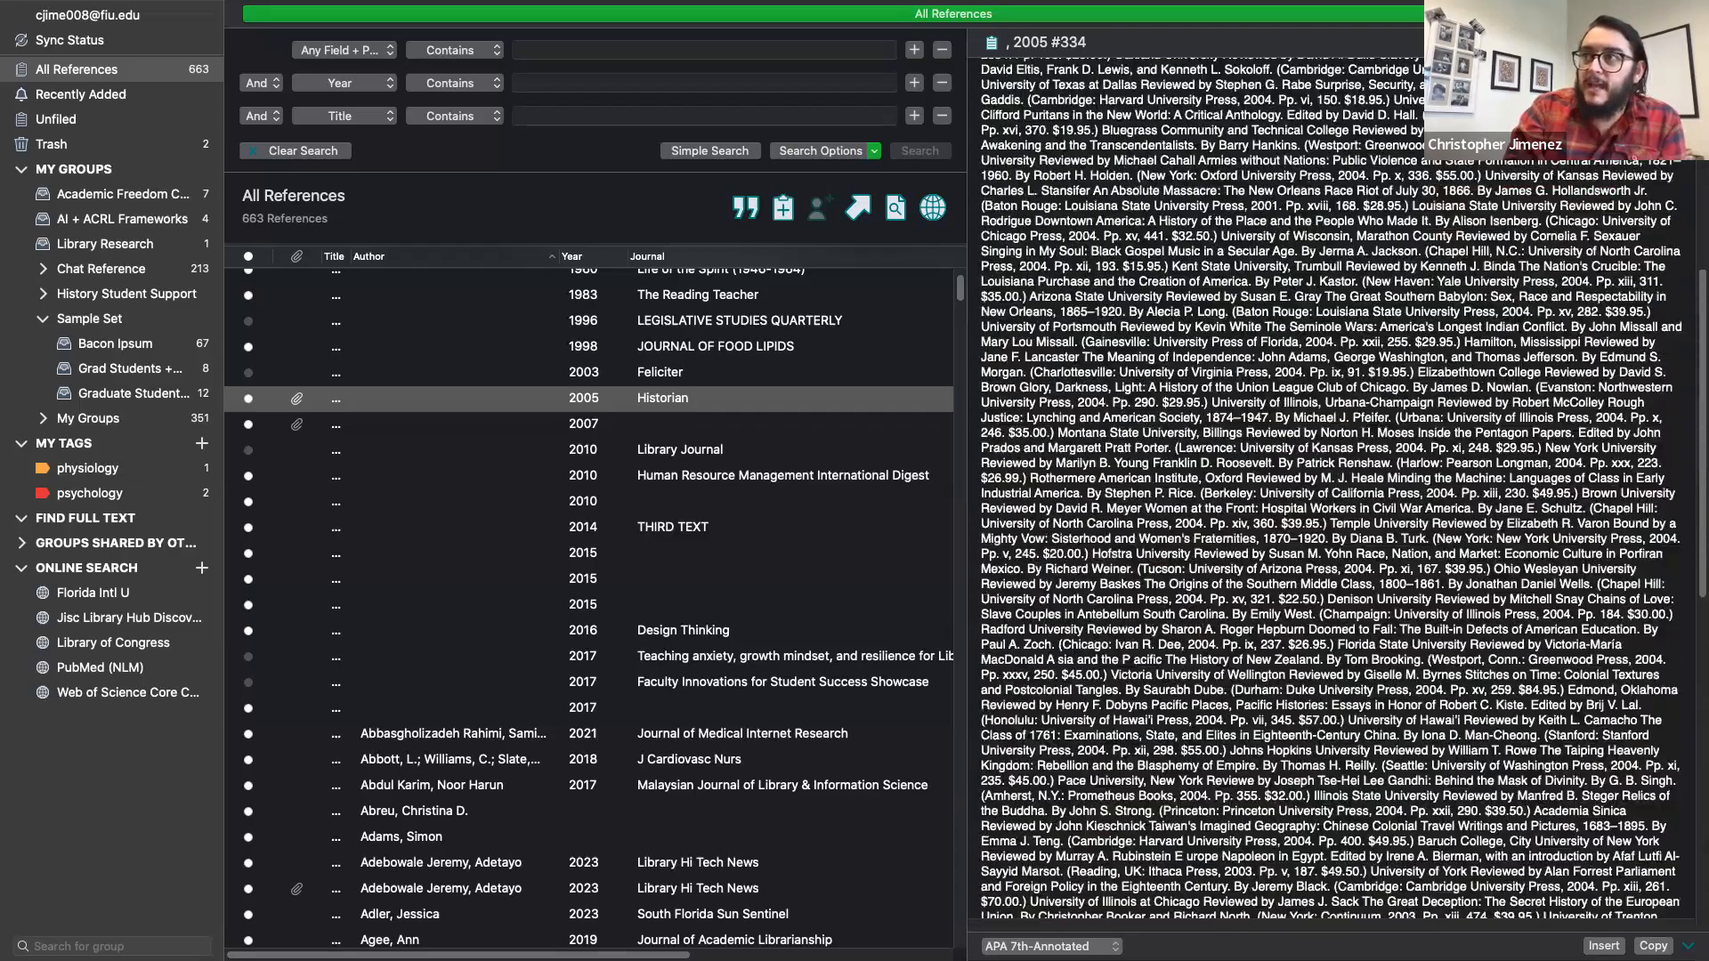
pyautogui.scroll(6, 1349, 463)
pyautogui.click(1637, 42)
pyautogui.scroll(-12, 1340, 468)
pyautogui.scroll(-3, 1340, 468)
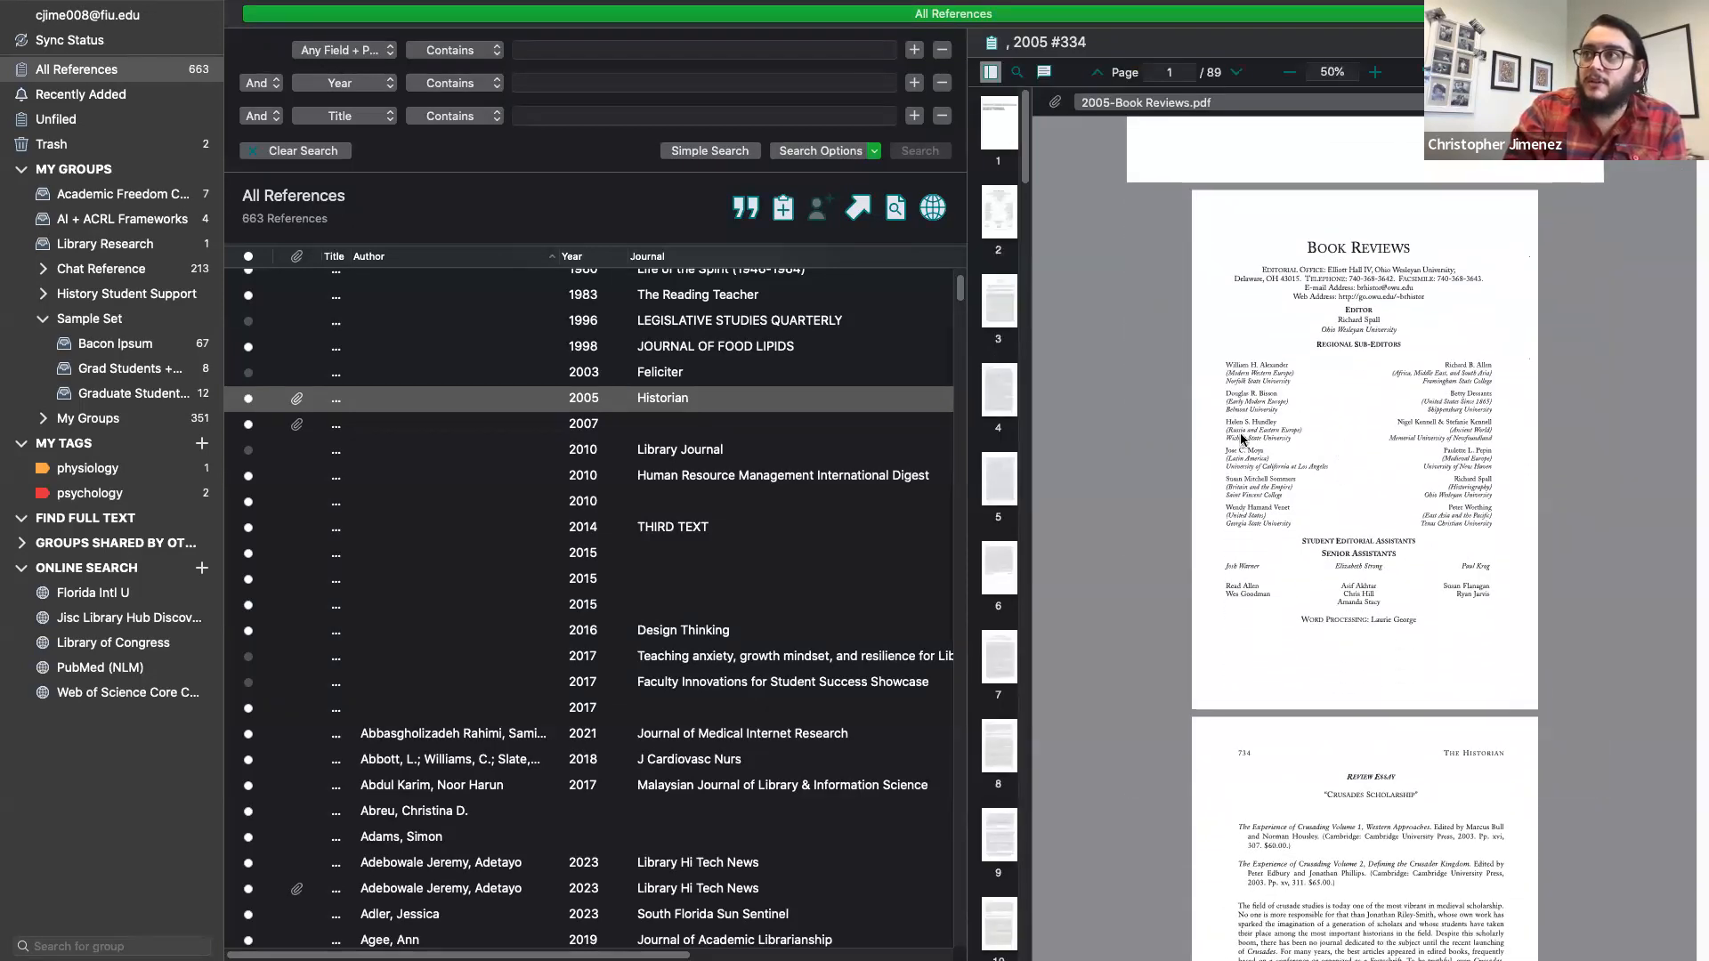
# - Add a sticky note near Regional Sub-Editors and highlight the sub-editor names, then undo both
pyautogui.click(1044, 73)
pyautogui.click(989, 103)
pyautogui.click(1261, 343)
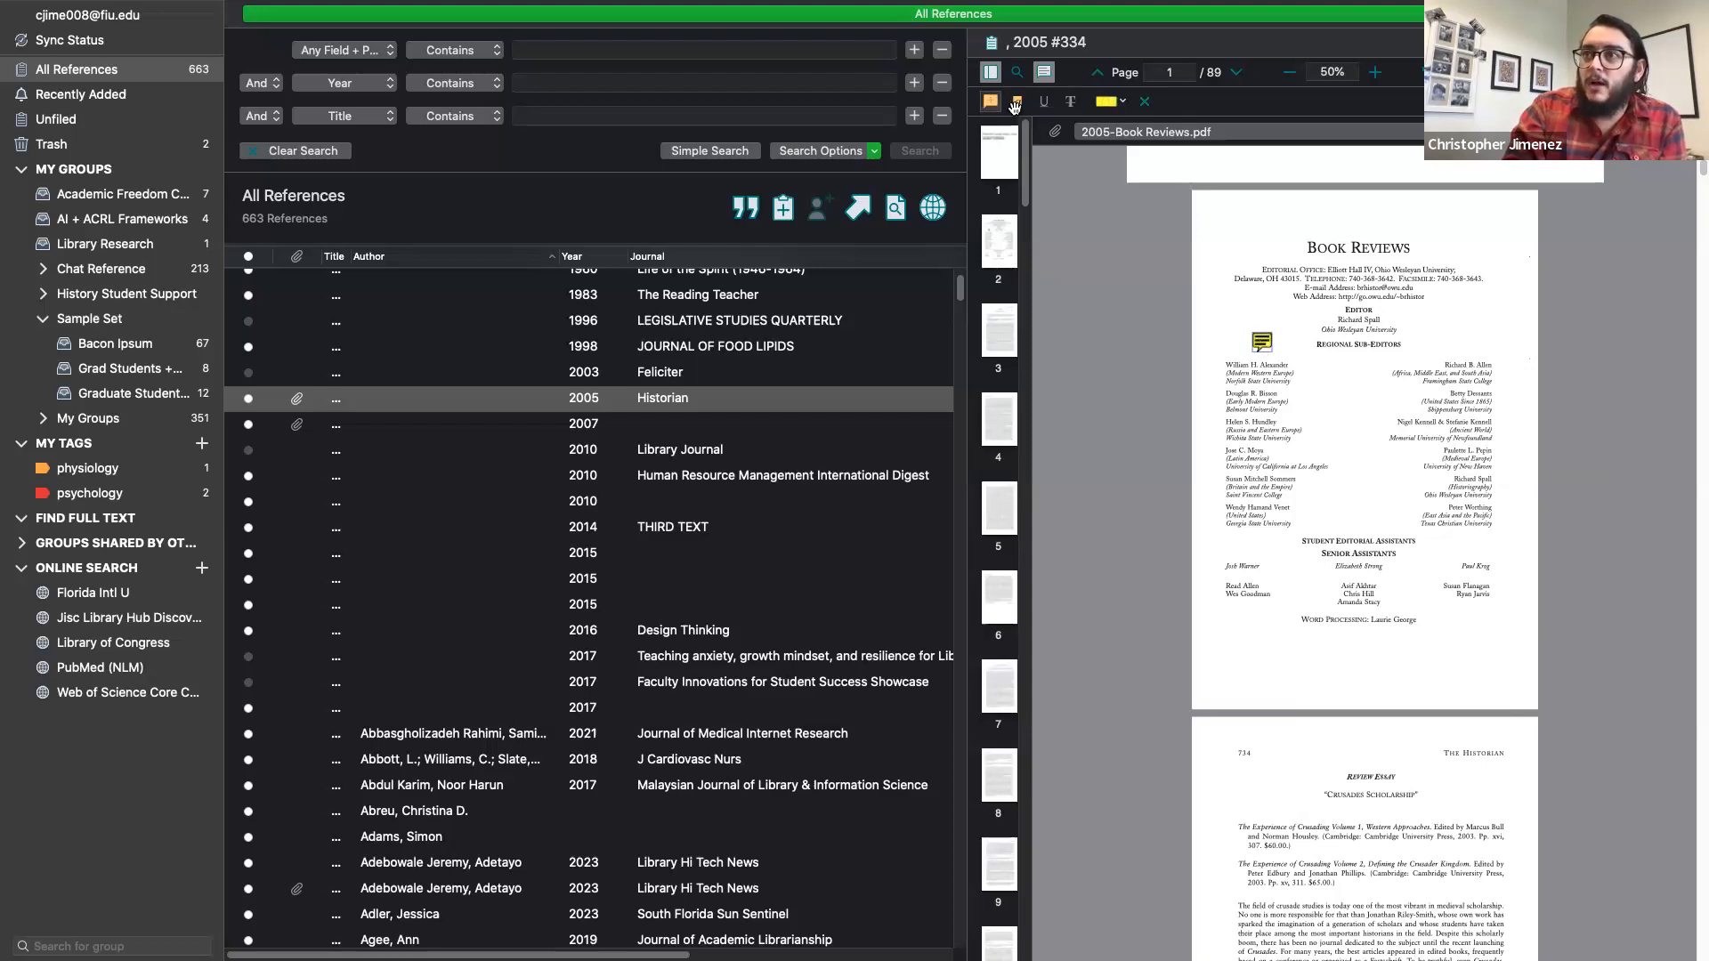
pyautogui.click(1014, 105)
pyautogui.moveTo(1248, 409); pyautogui.dragTo(1274, 482)
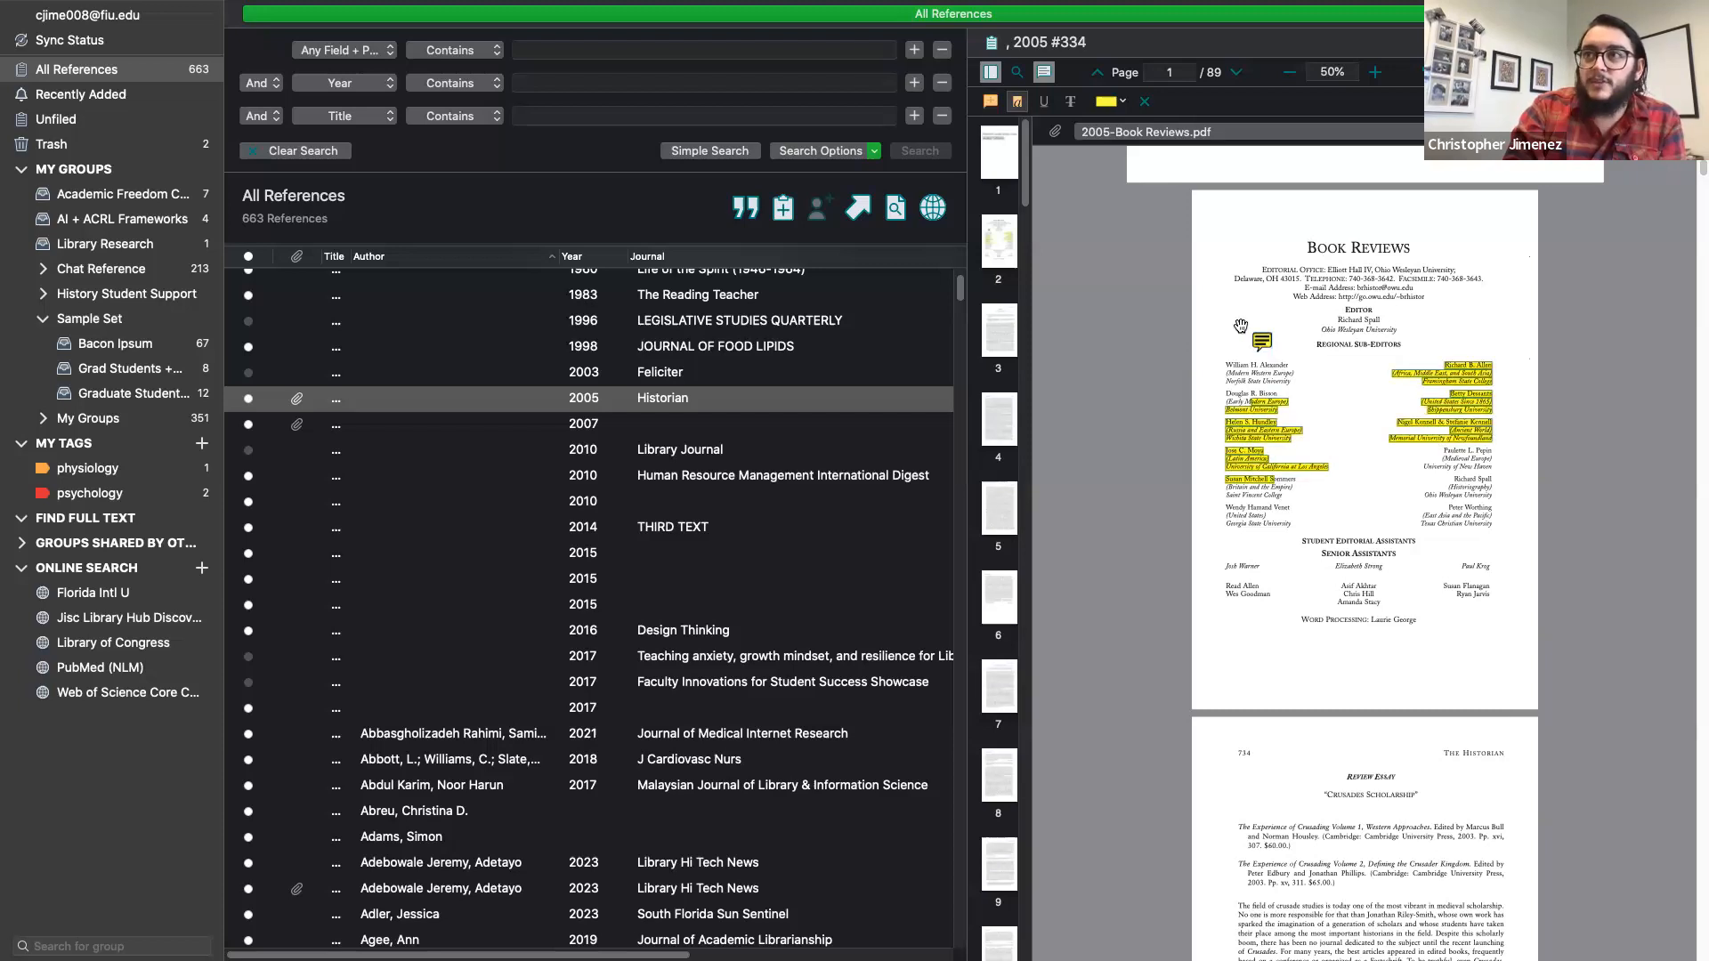
pyautogui.press('super+z')
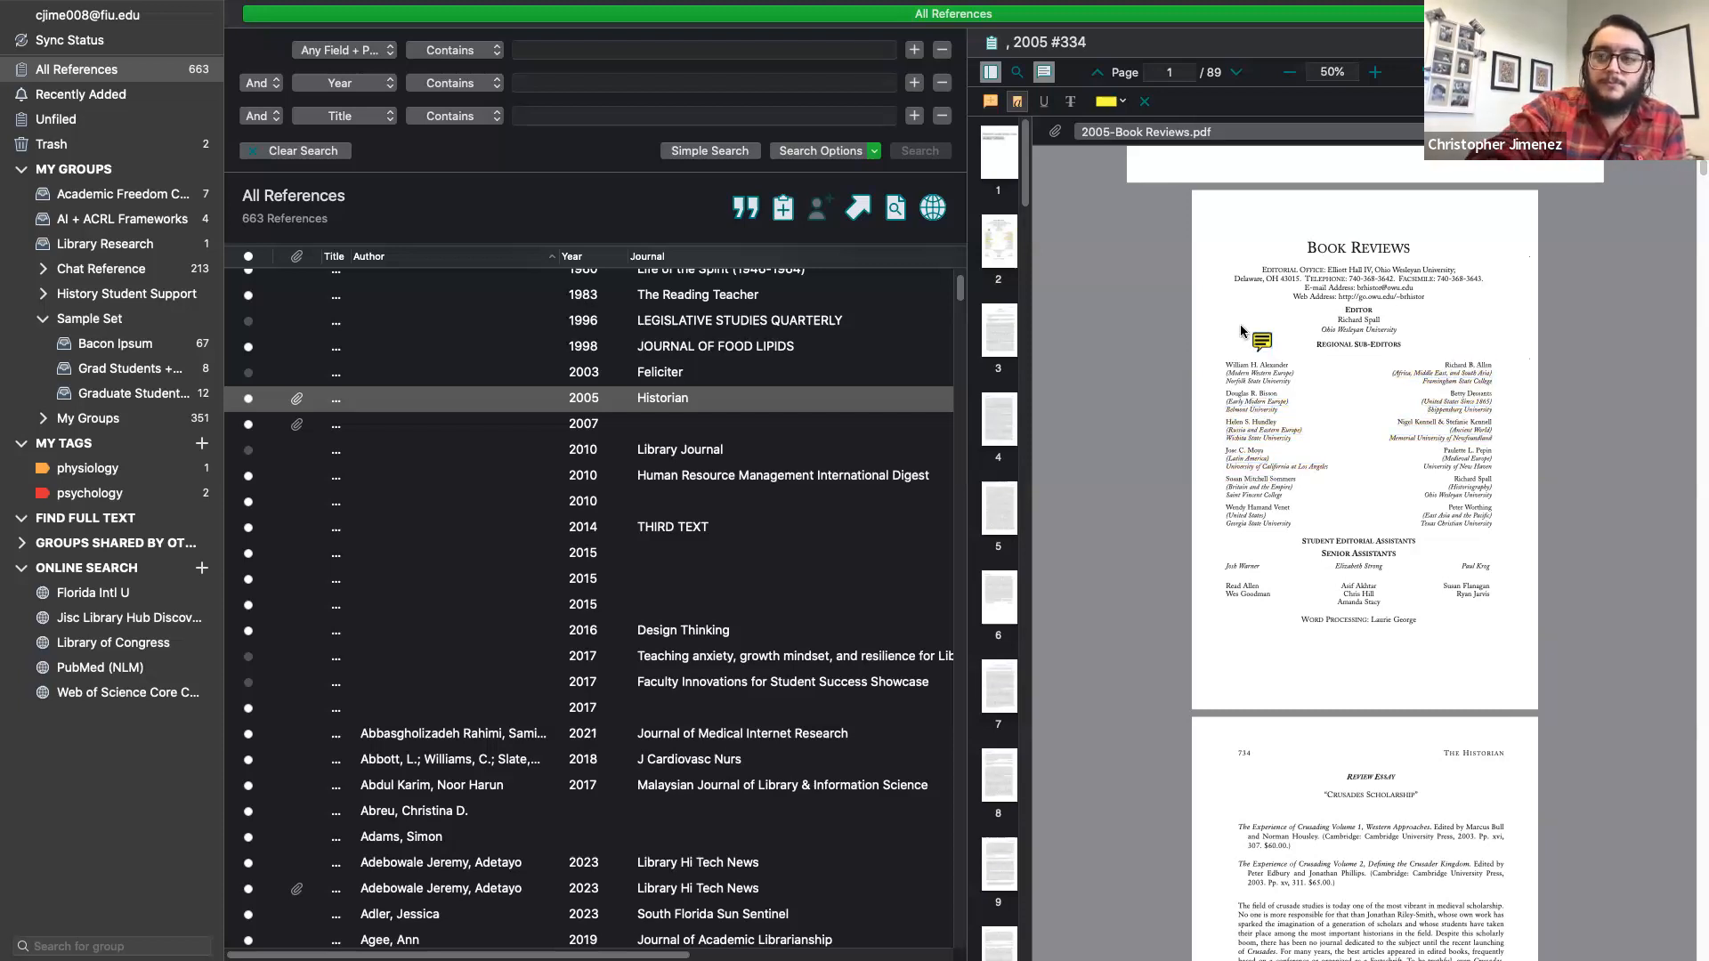
pyautogui.press('super+z')
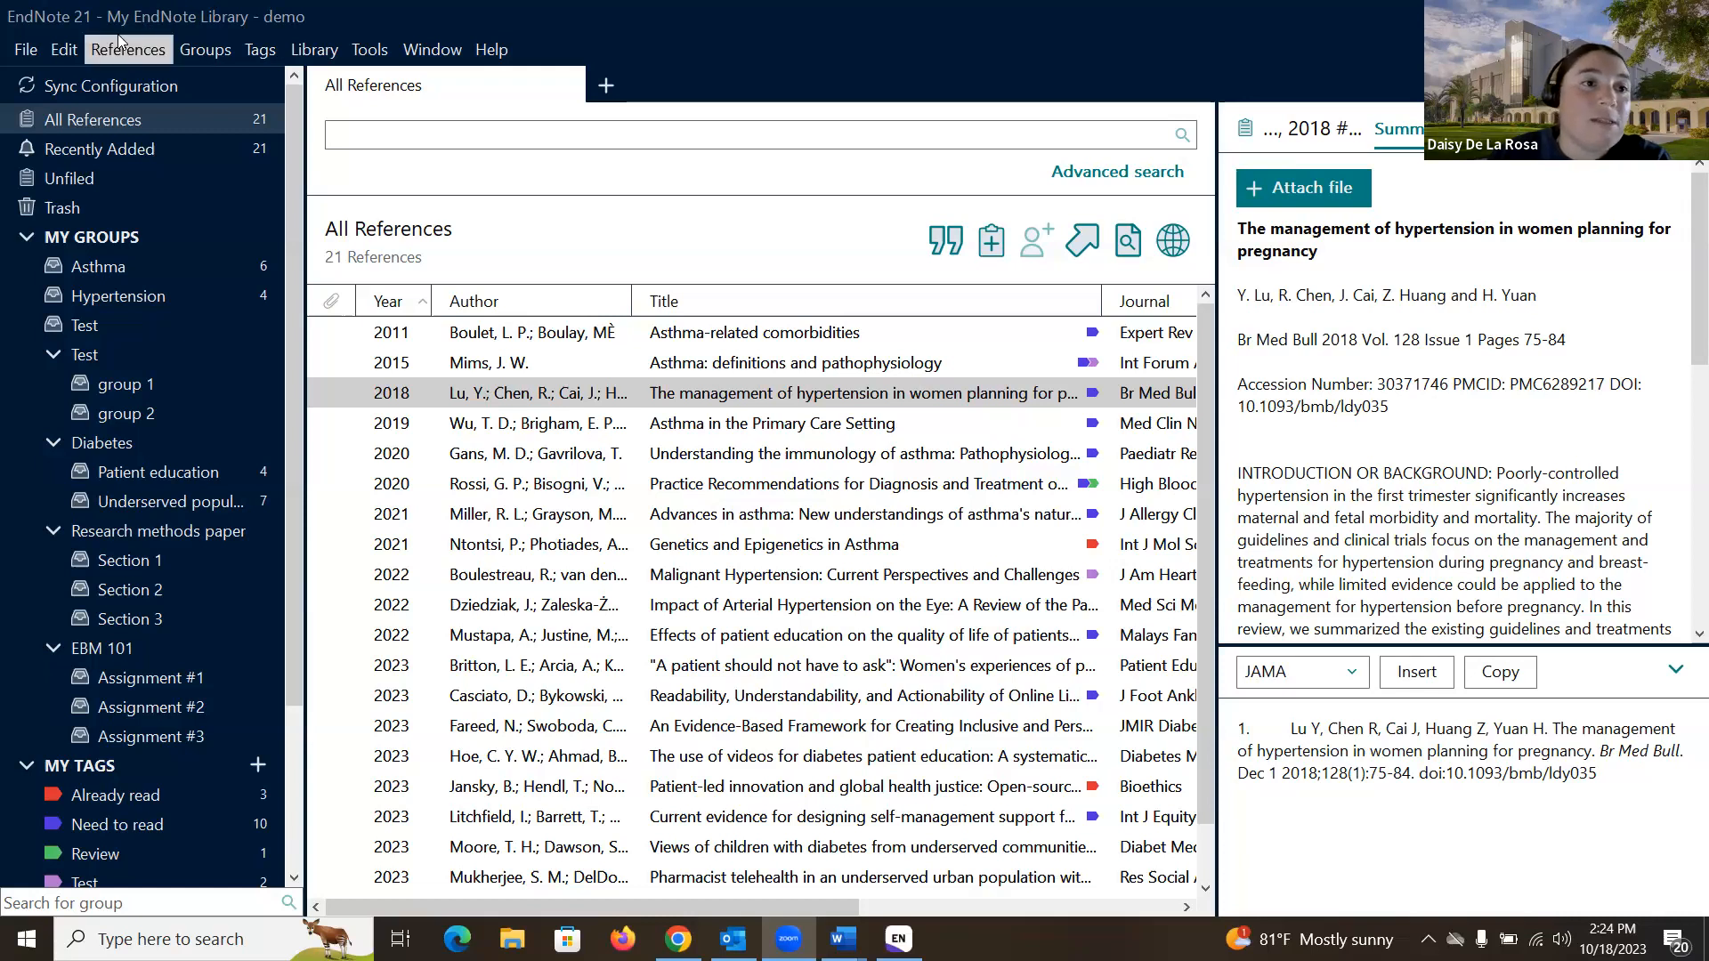
# - Open EndNote Preferences from the Edit menu to reach the Sync settings
pyautogui.click(62, 52)
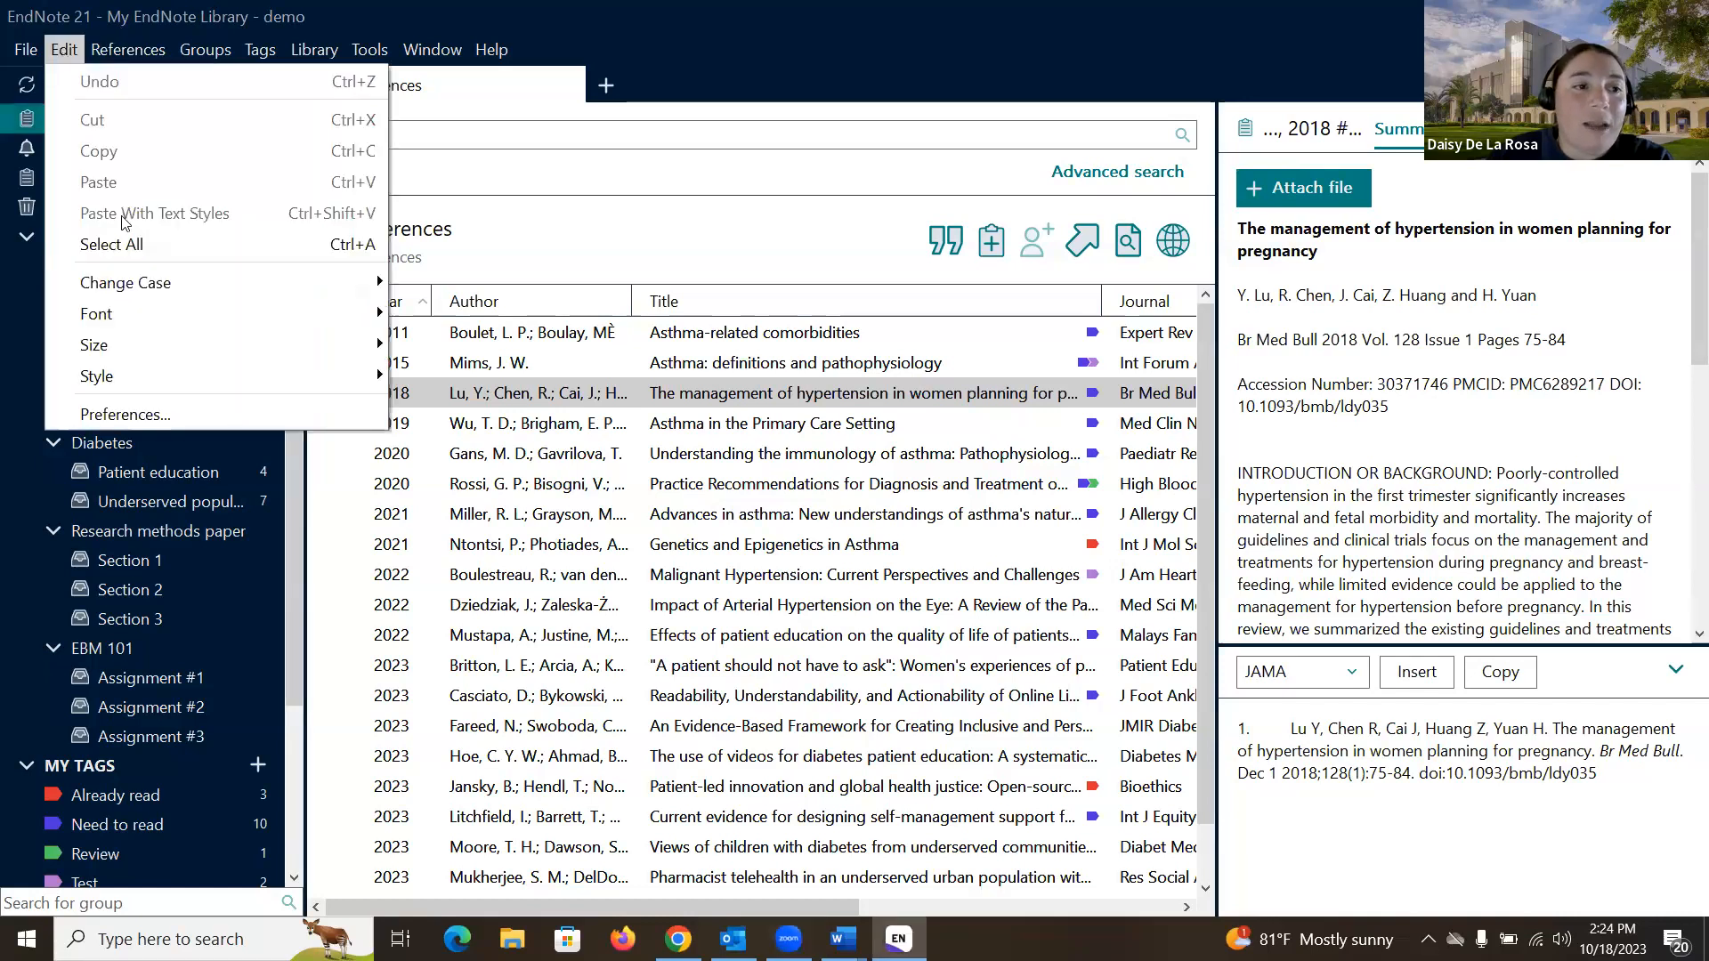
pyautogui.click(169, 408)
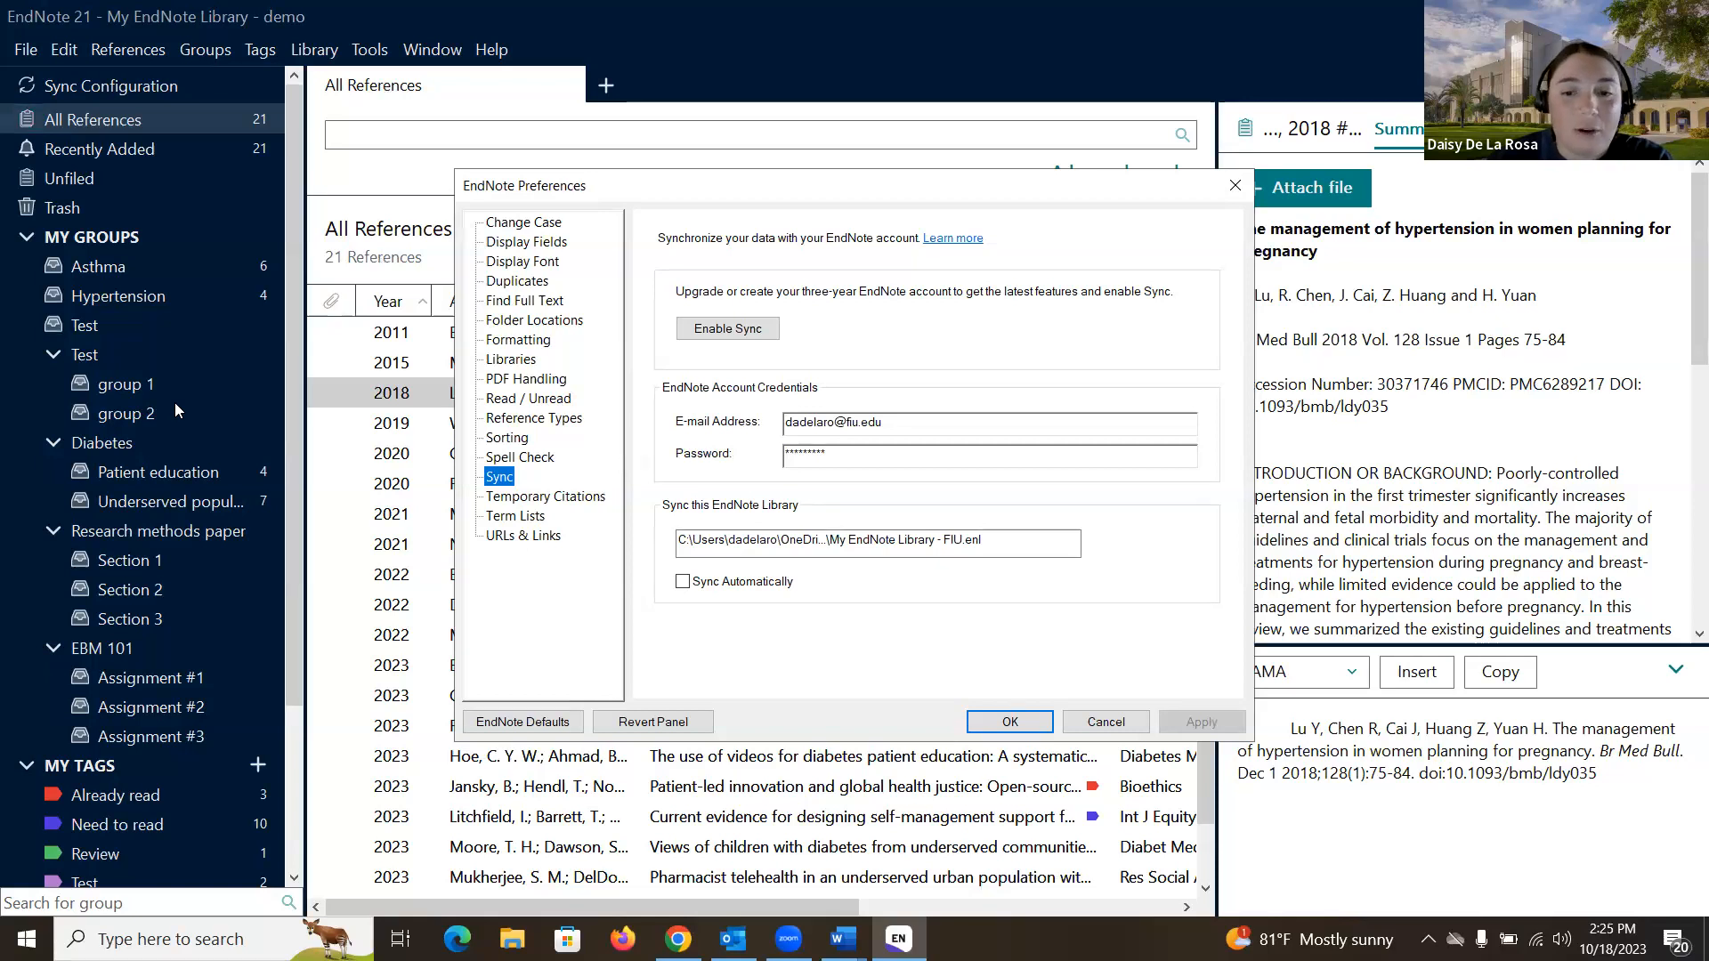
pyautogui.click(1233, 186)
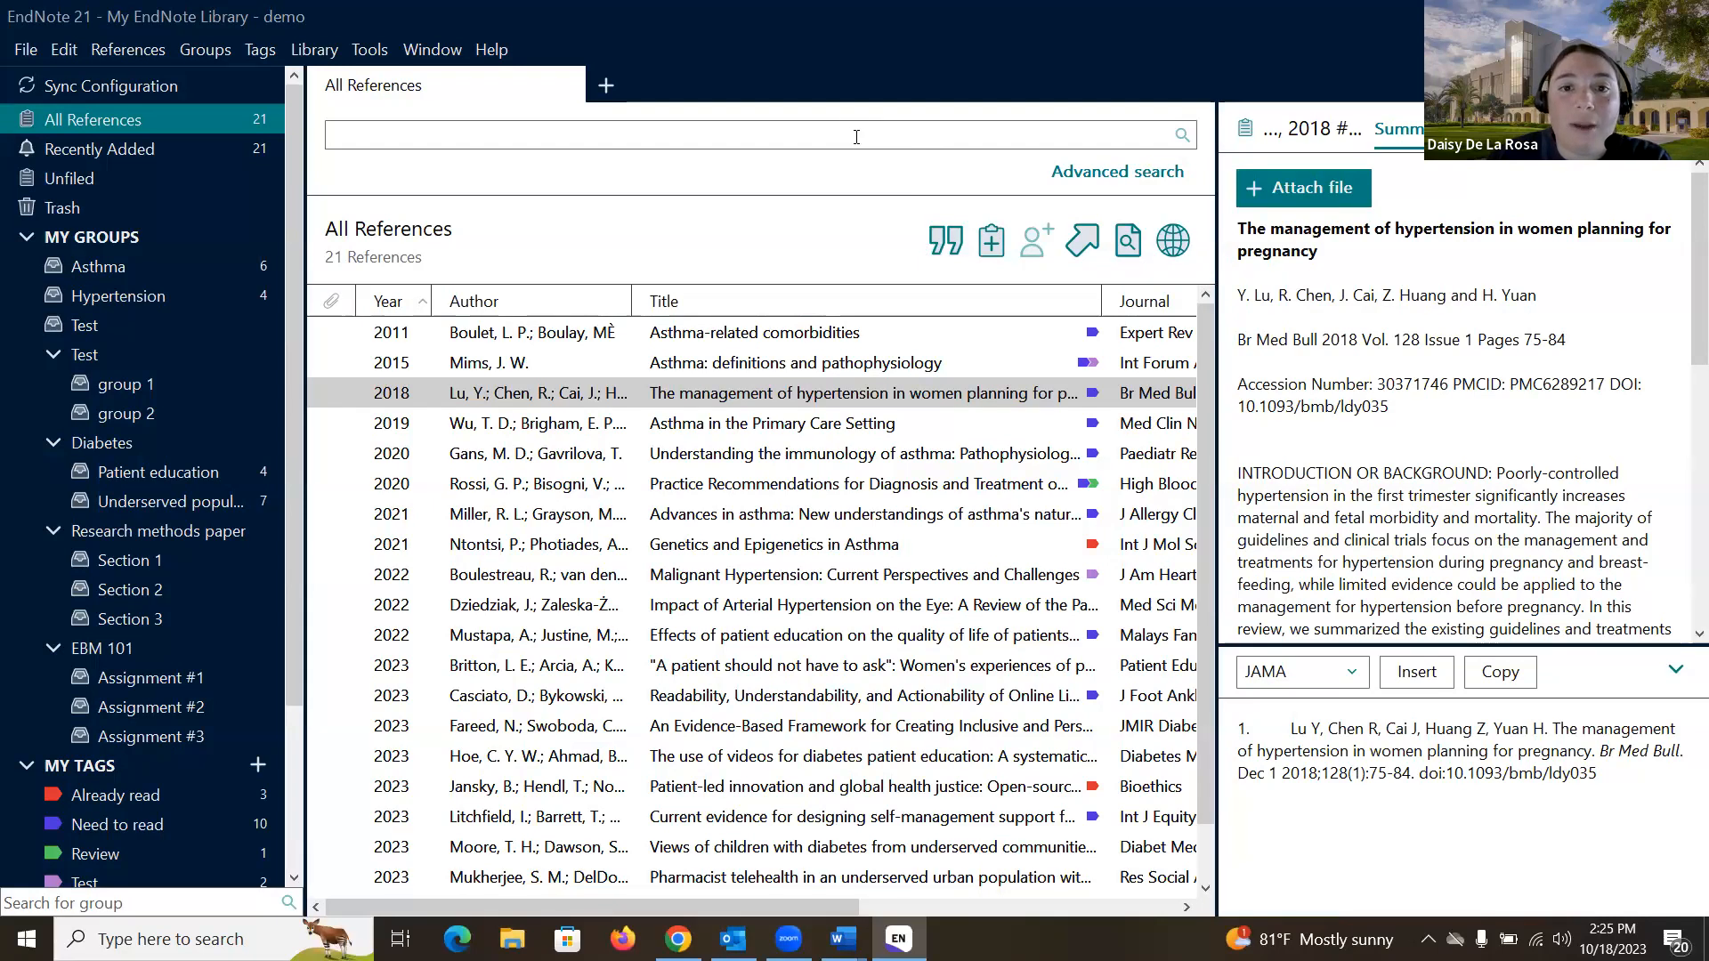
# - Toggle Advanced search on and back to Simple search, then show the hypertension reference's edit form
pyautogui.click(1091, 172)
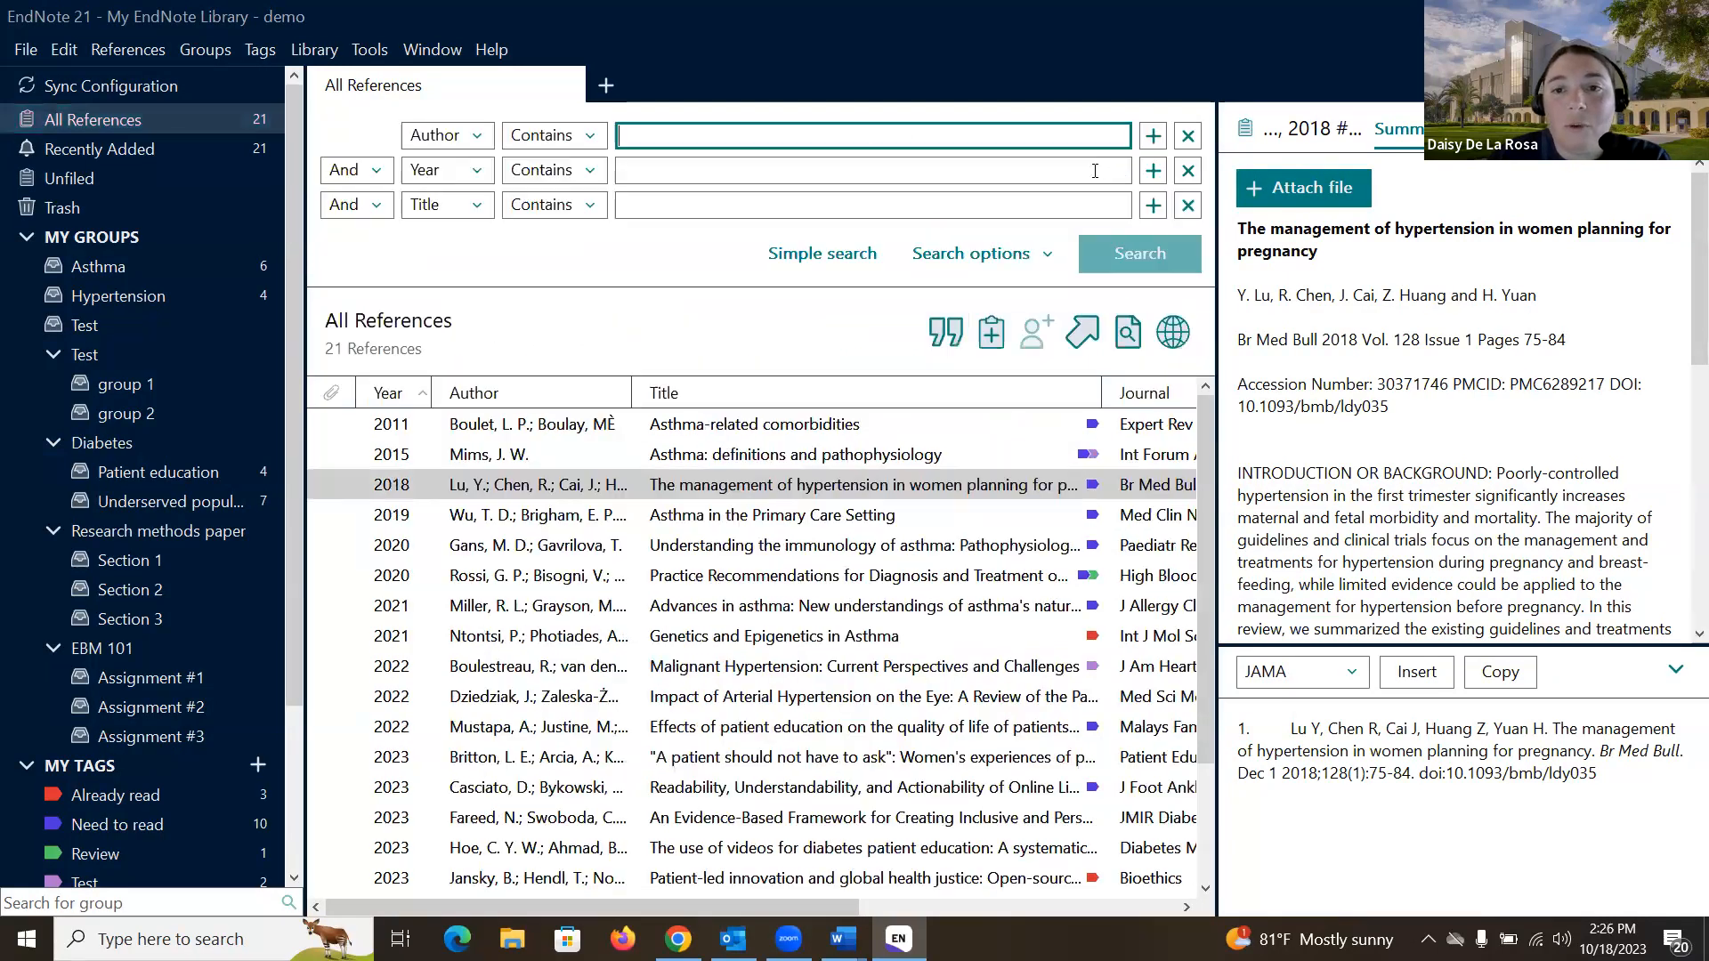
pyautogui.click(867, 255)
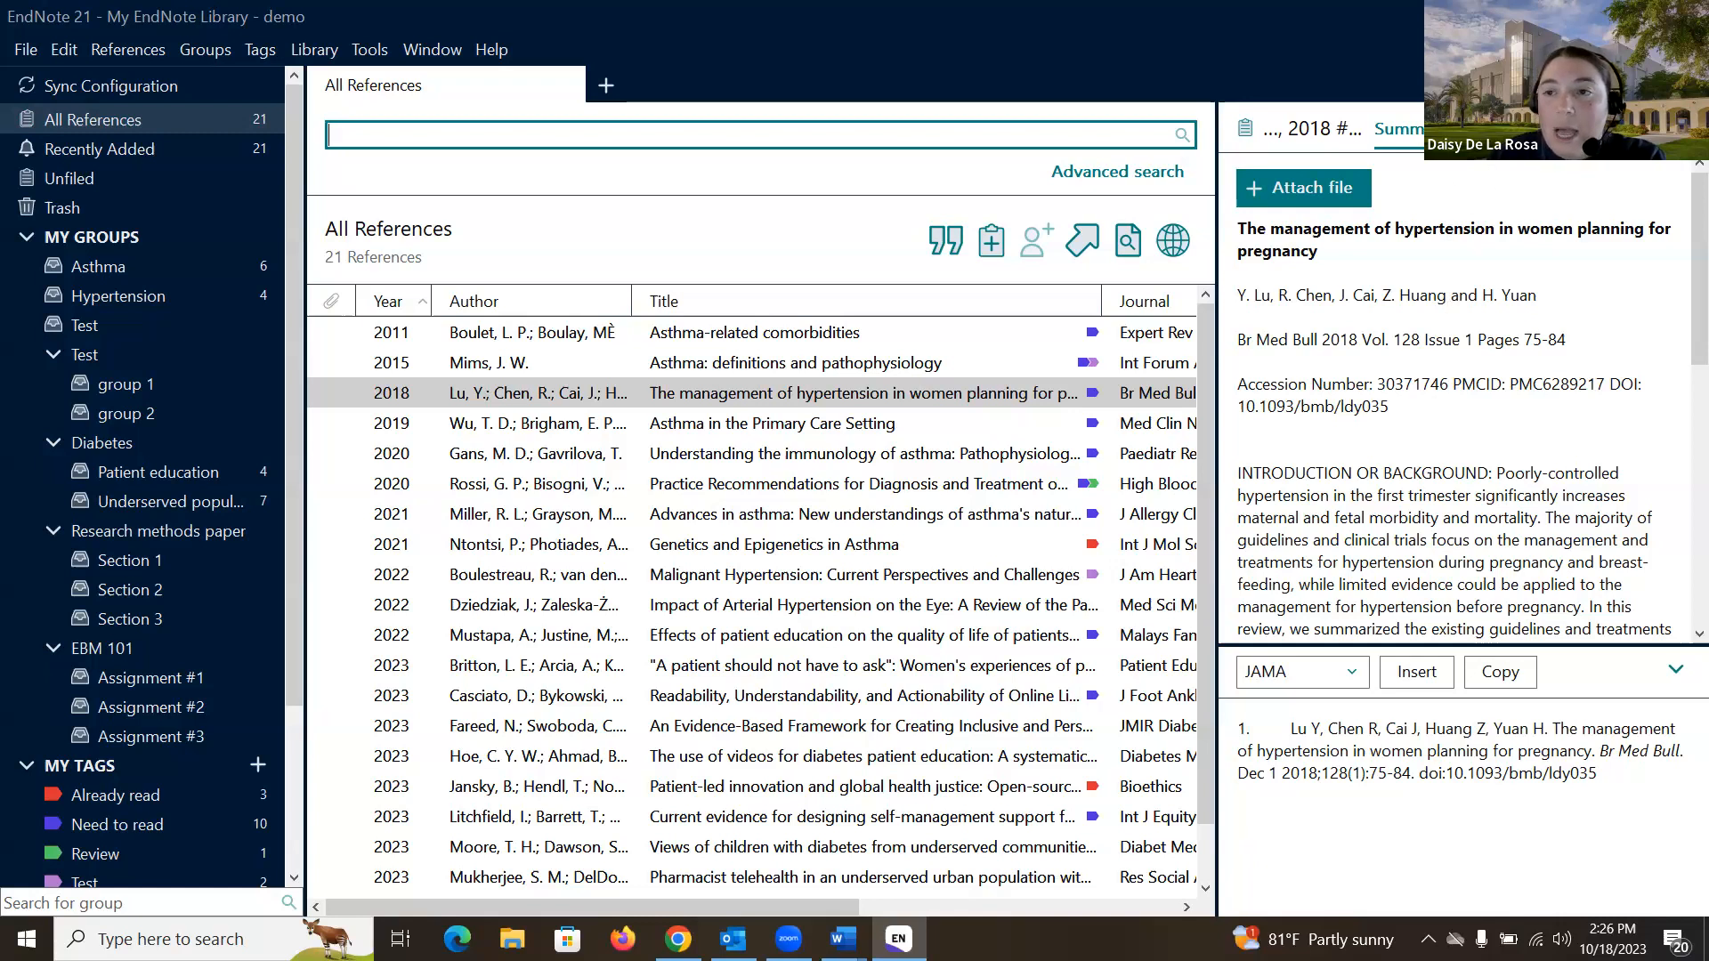
pyautogui.click(1481, 129)
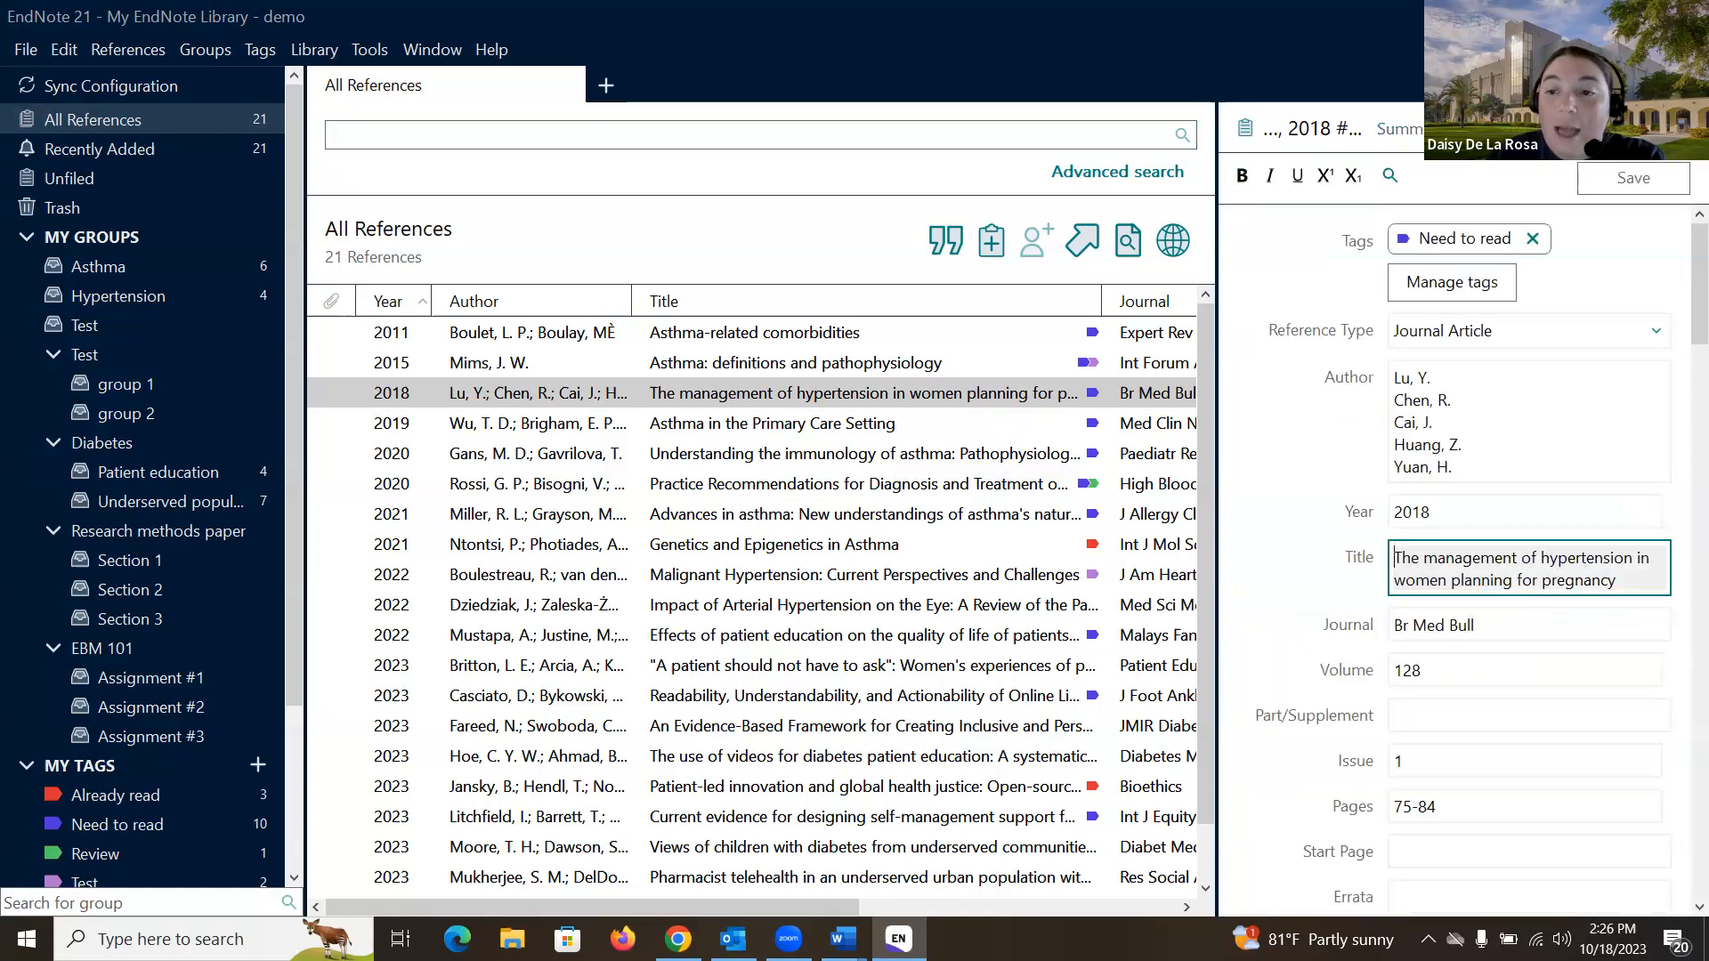
# - Check the Author field and PDF tab, then return to the hypertension summary with its JAMA citation preview
pyautogui.click(1522, 389)
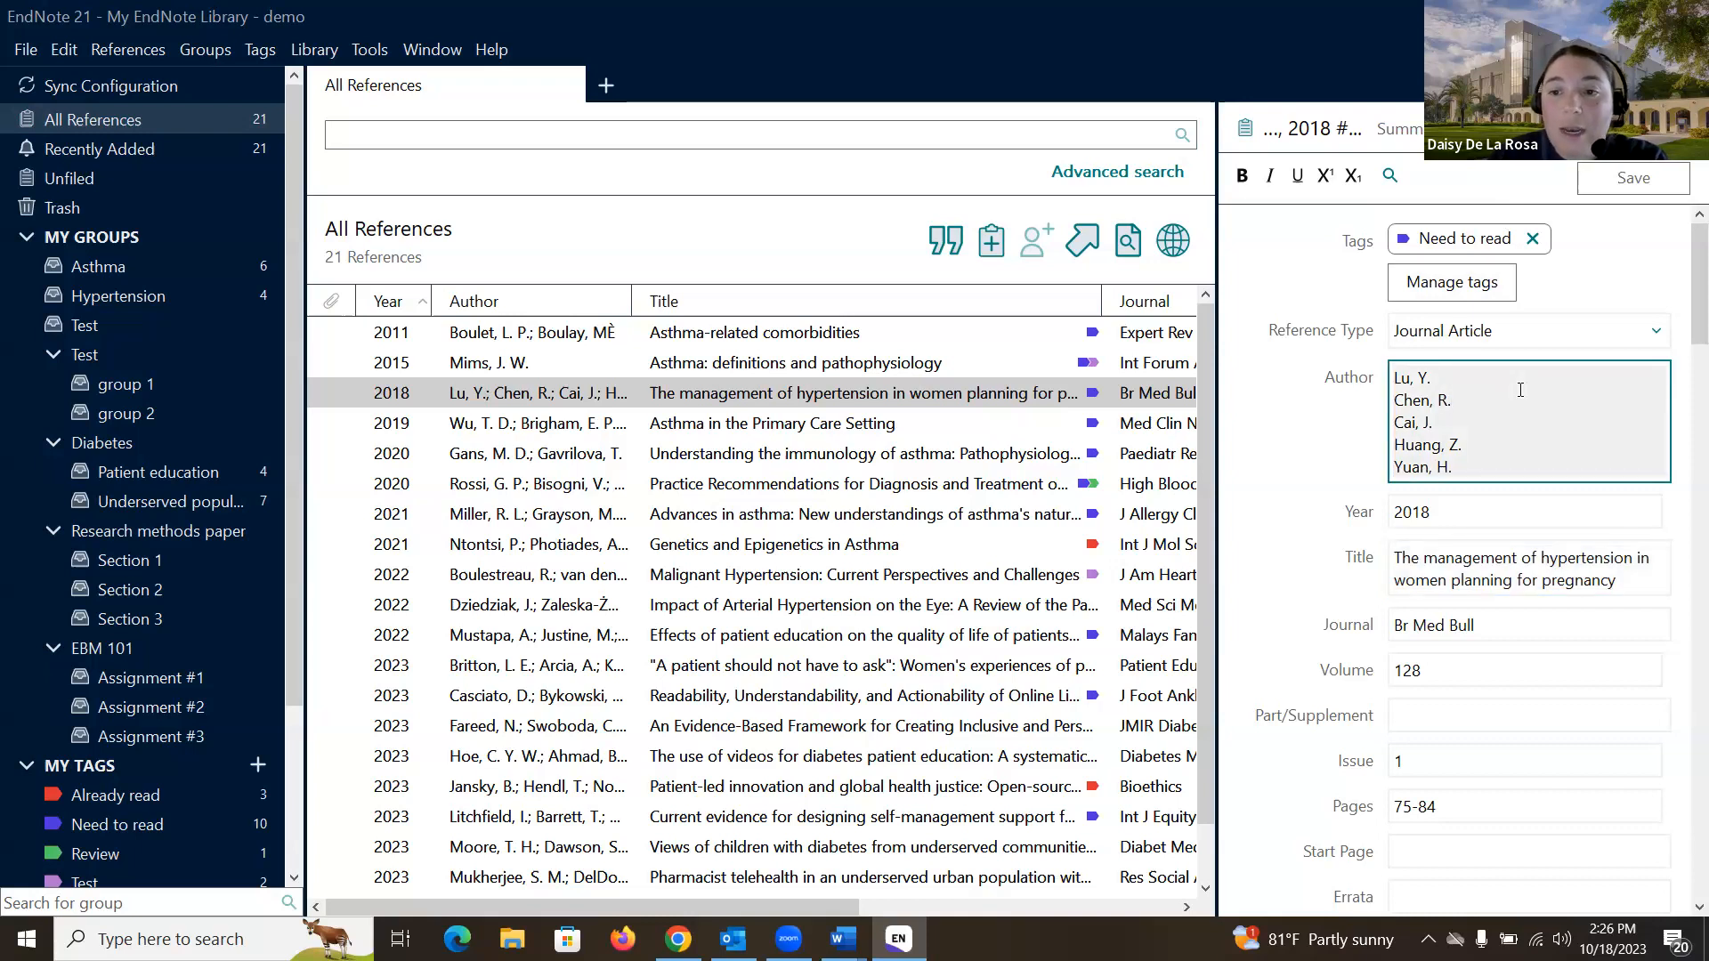
pyautogui.click(1532, 129)
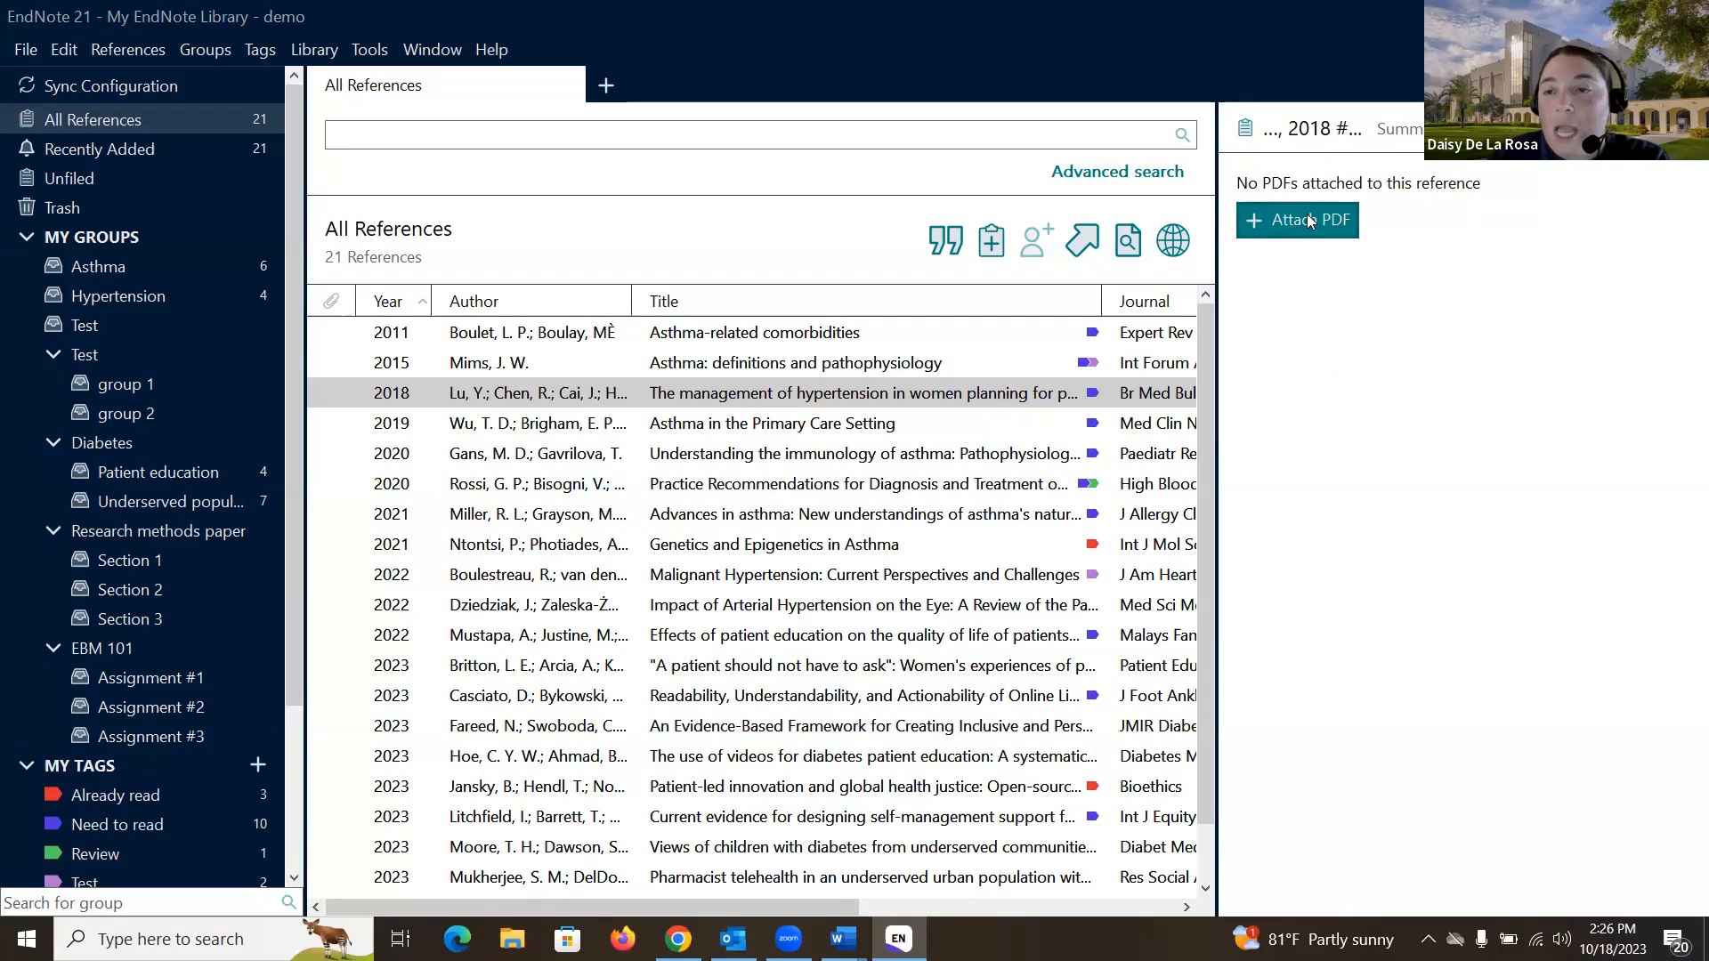
pyautogui.click(1399, 130)
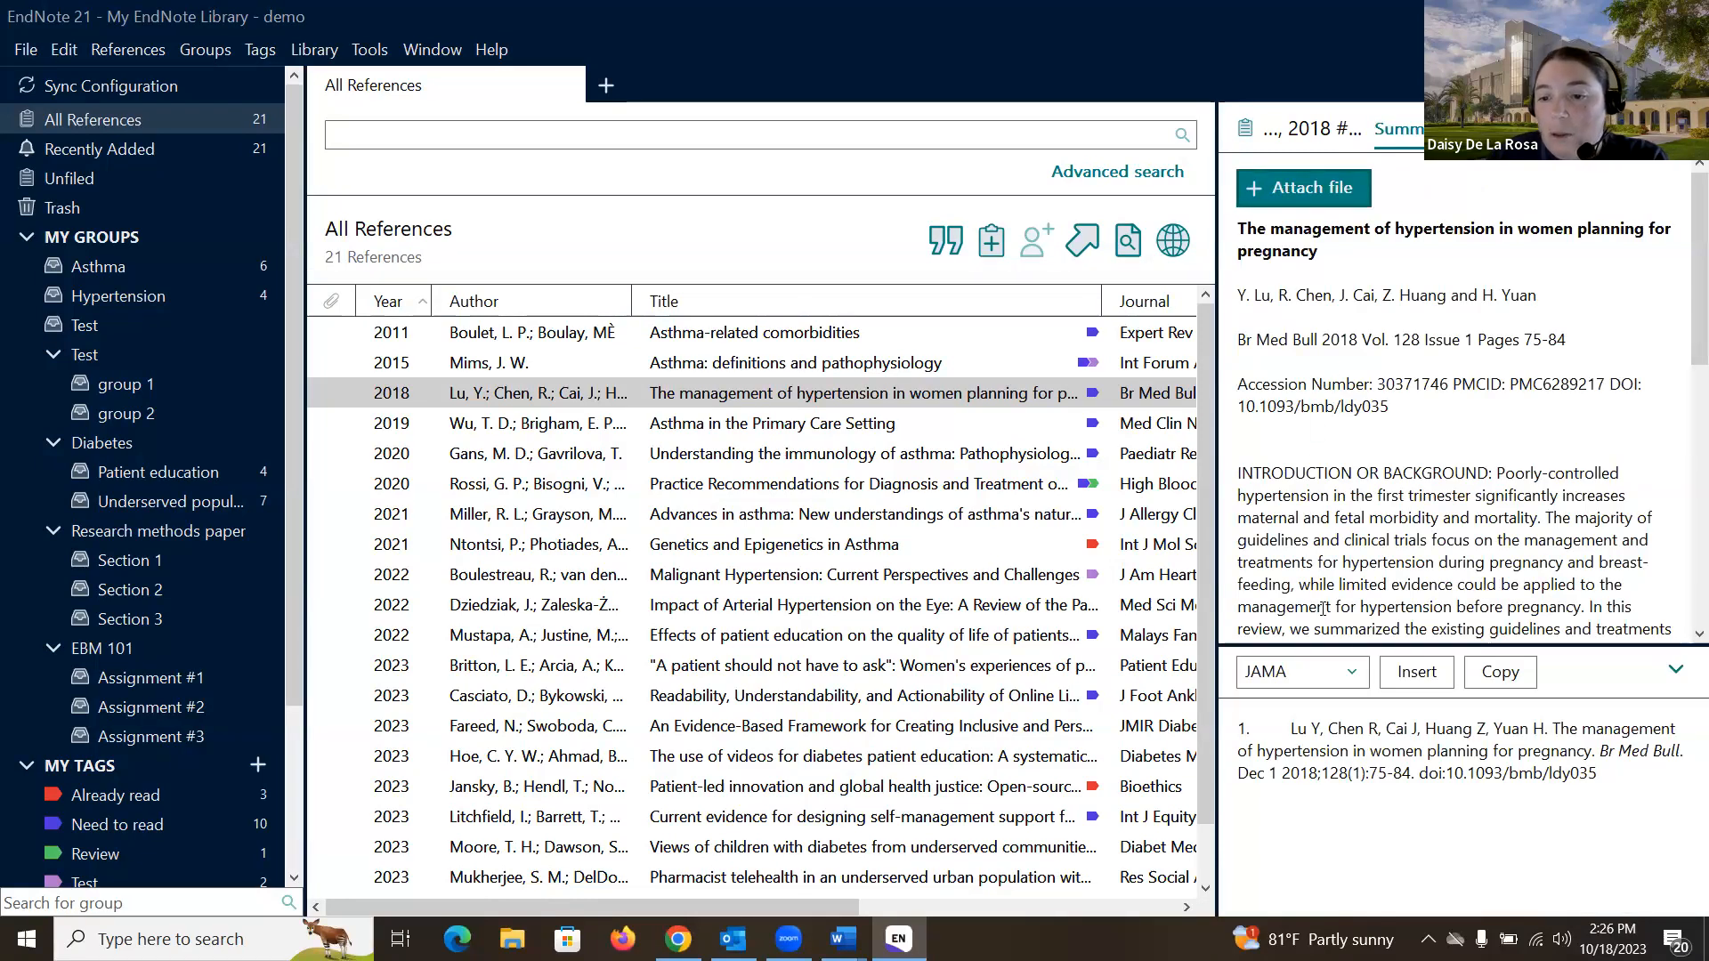
pyautogui.moveTo(1354, 642); pyautogui.dragTo(1384, 907)
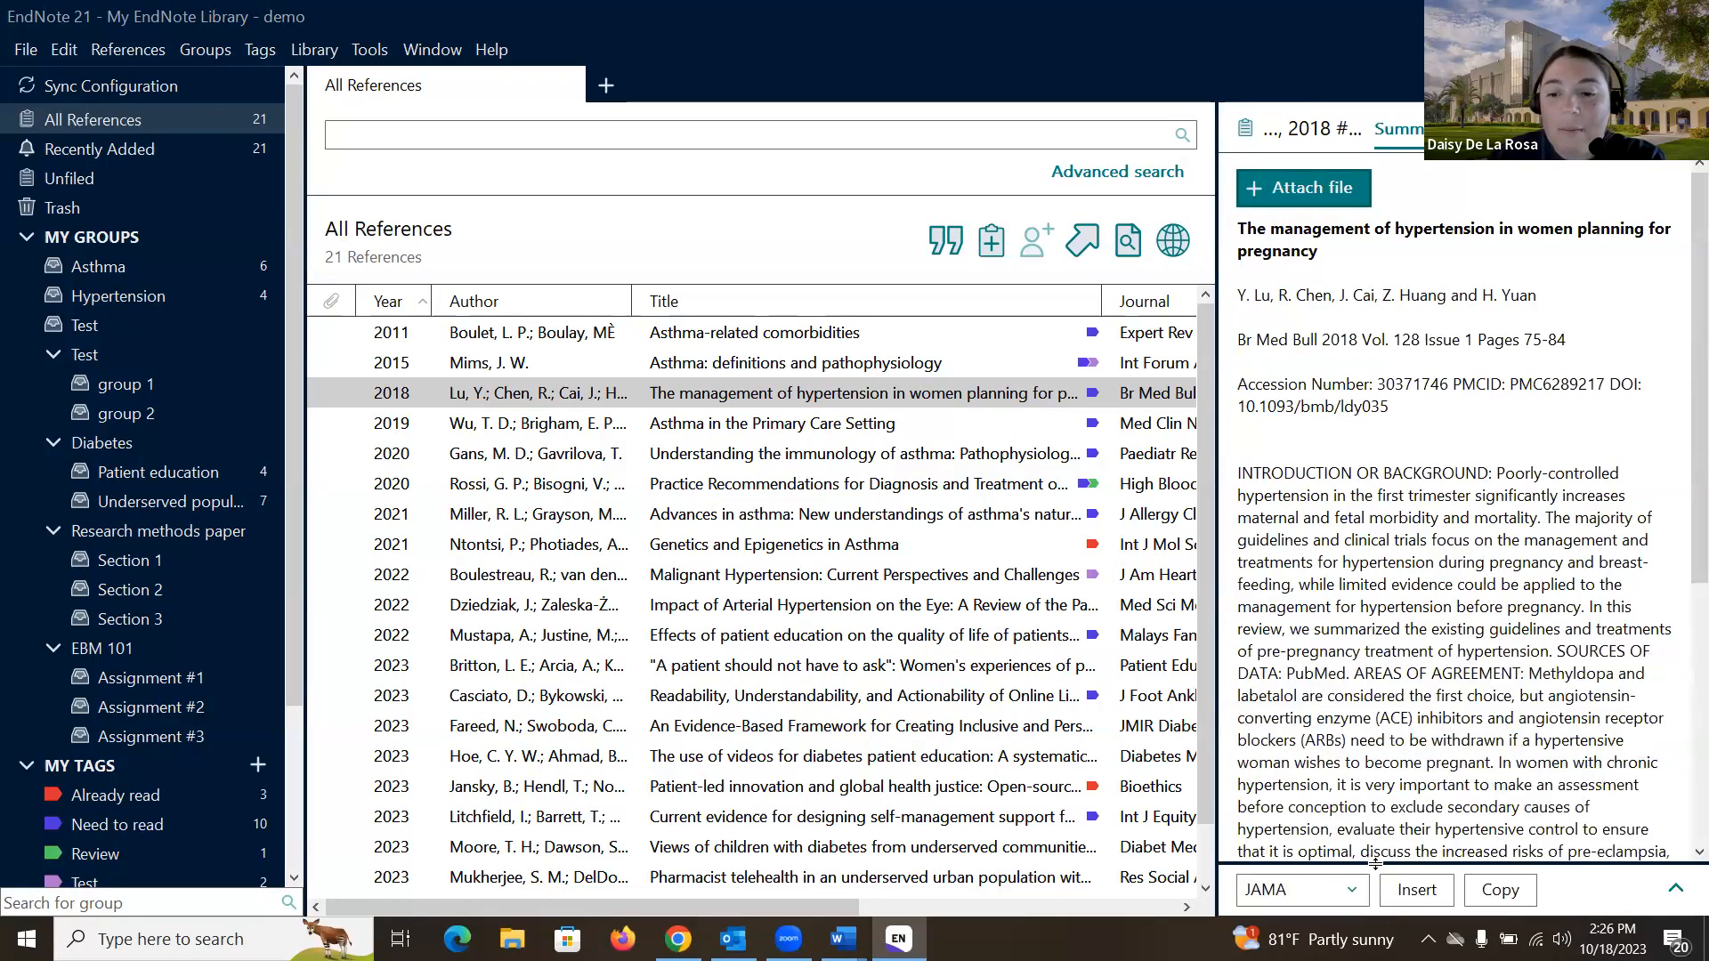
pyautogui.moveTo(1375, 863); pyautogui.dragTo(1373, 601)
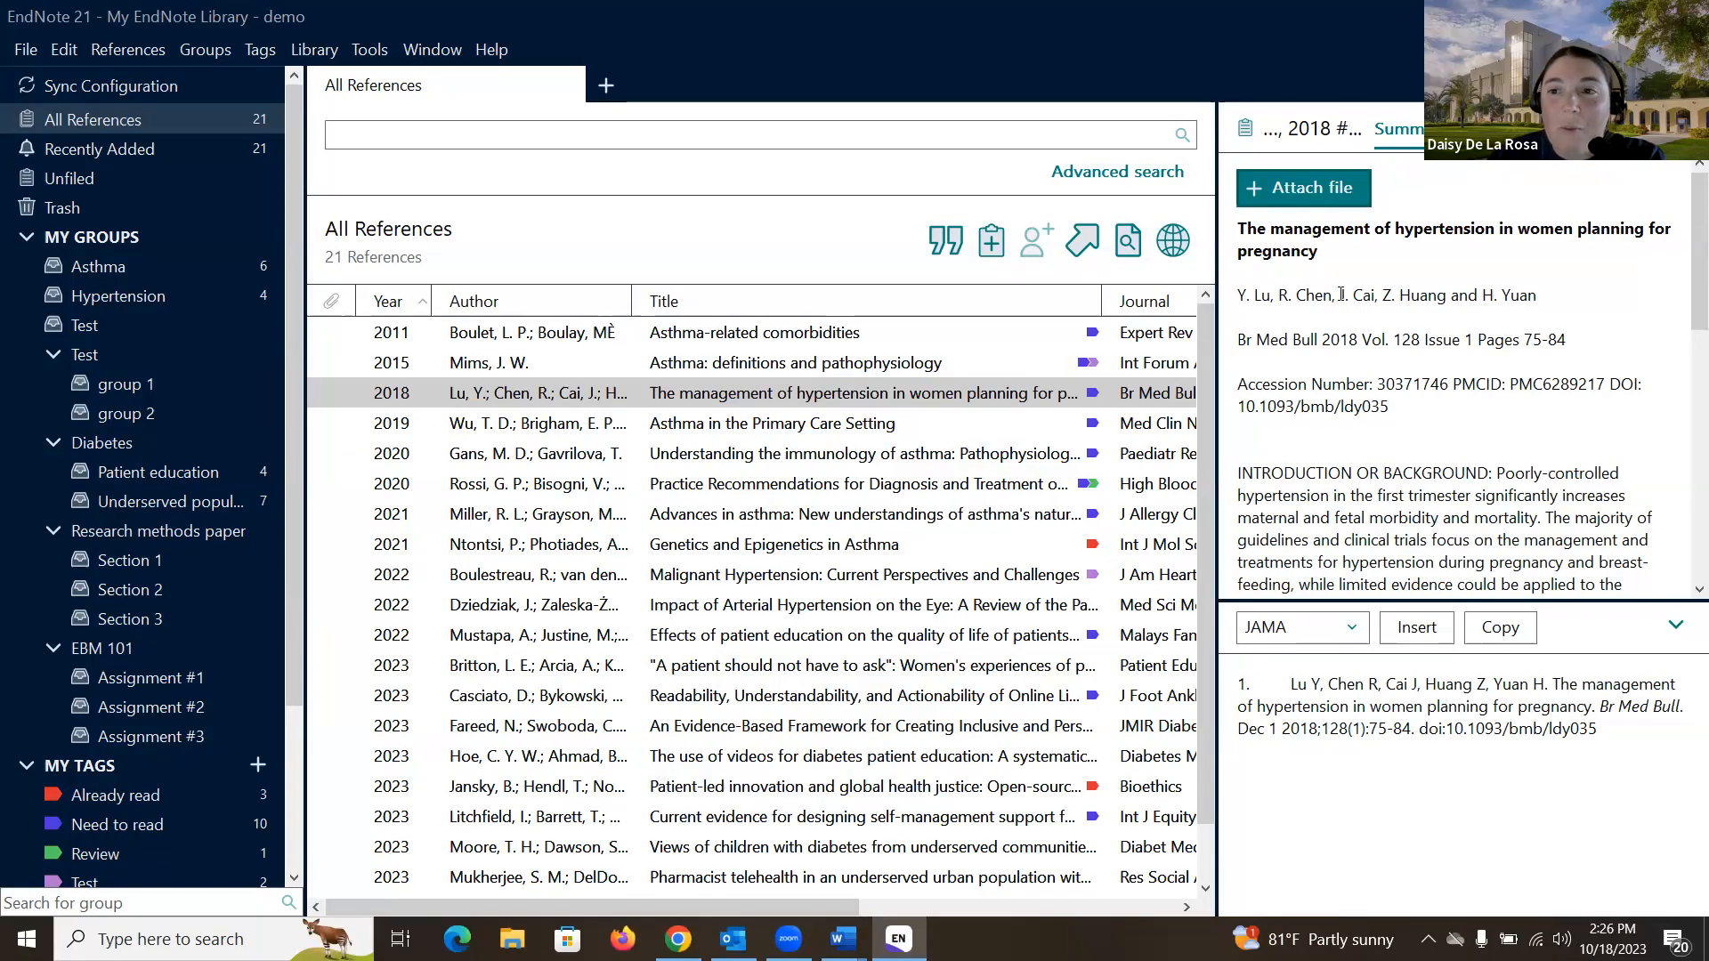
# - Return from the edit form to Summary and open the citation style list with JAMA checked
pyautogui.click(1486, 129)
pyautogui.click(1397, 129)
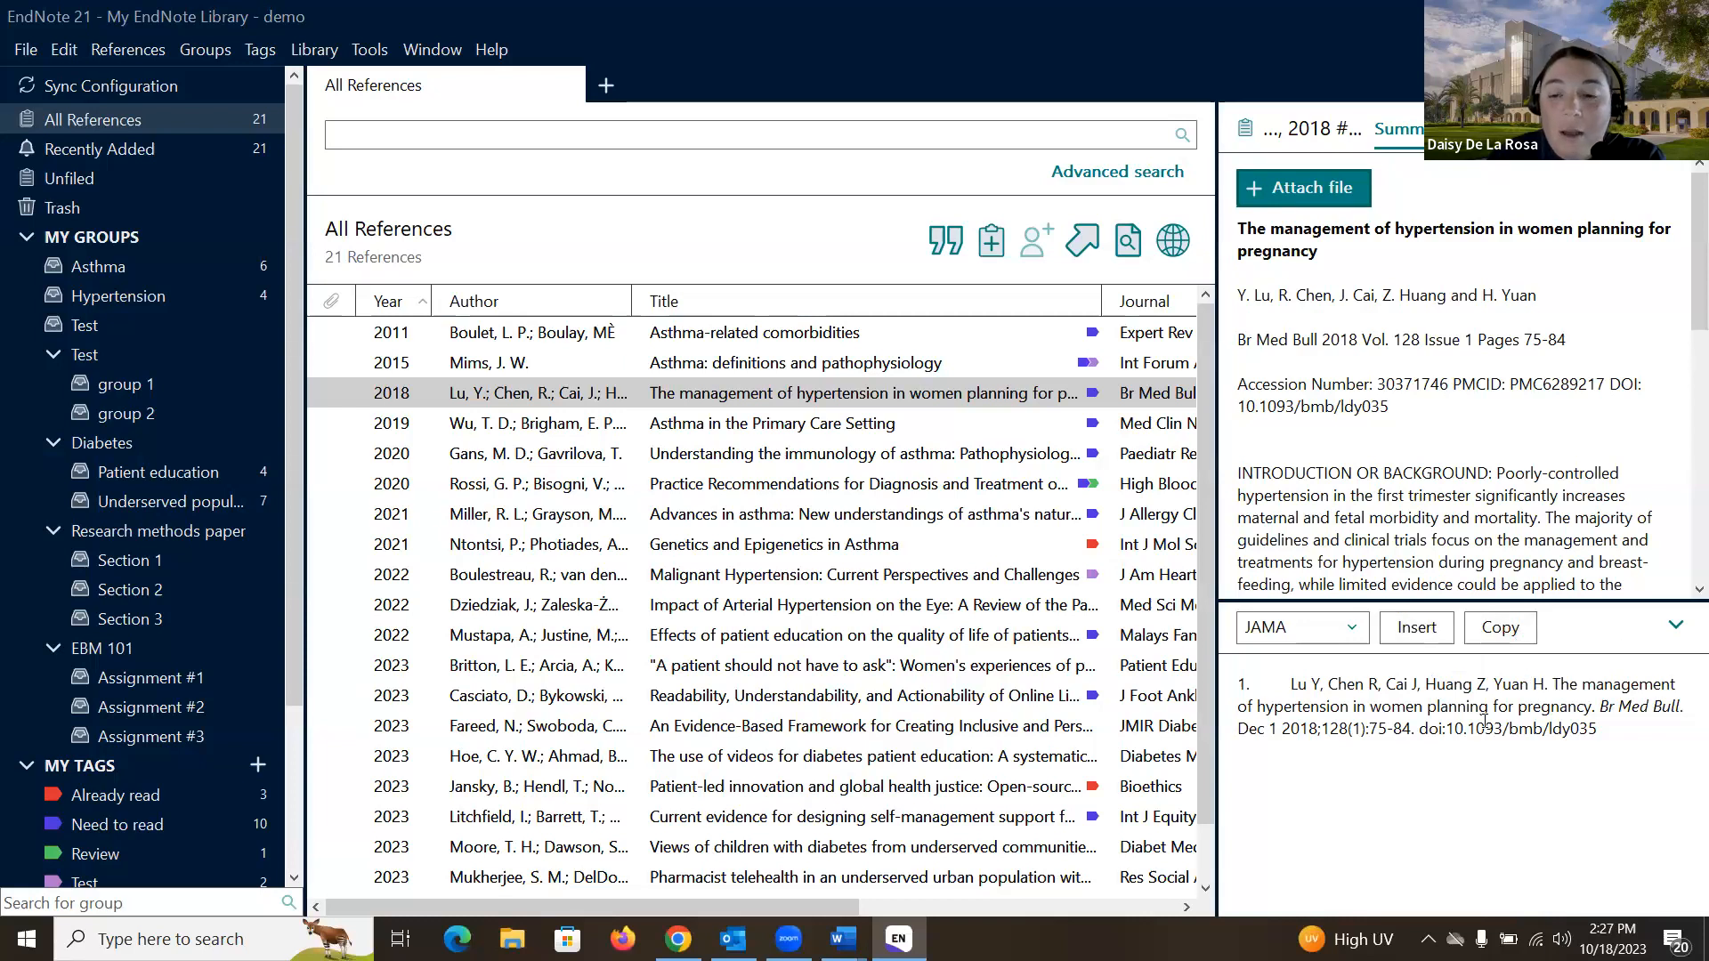
pyautogui.click(1356, 625)
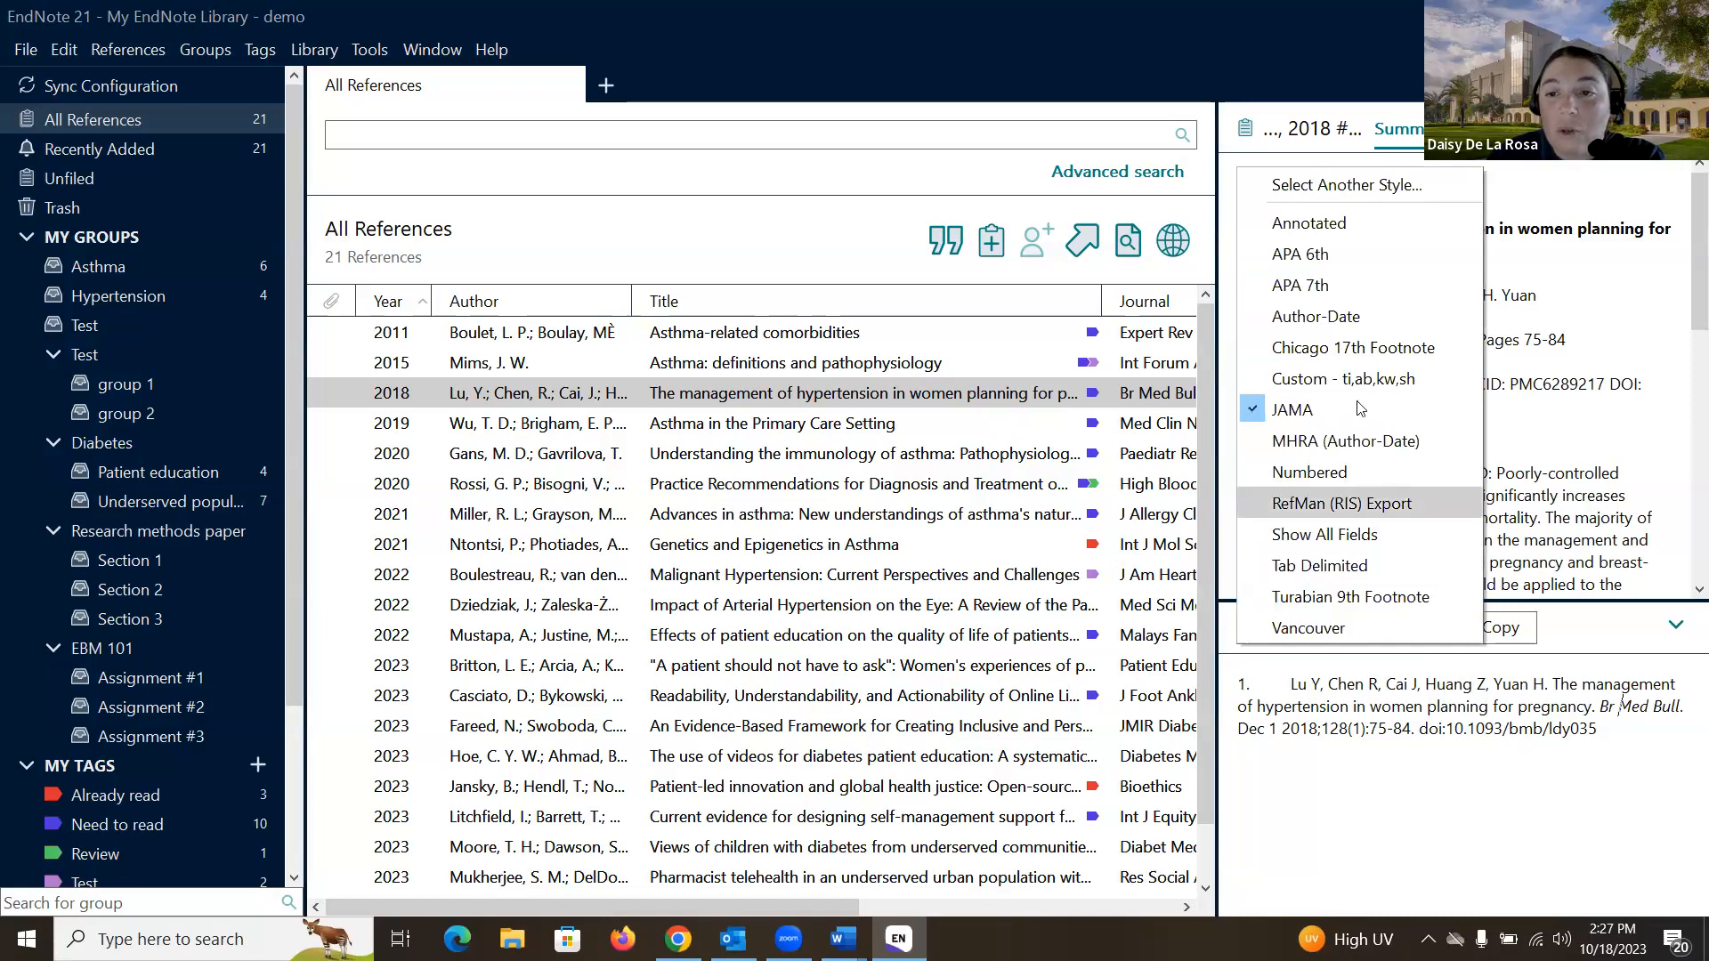
# - Switch the citation preview to APA 7th and select the entire formatted citation
pyautogui.click(1354, 288)
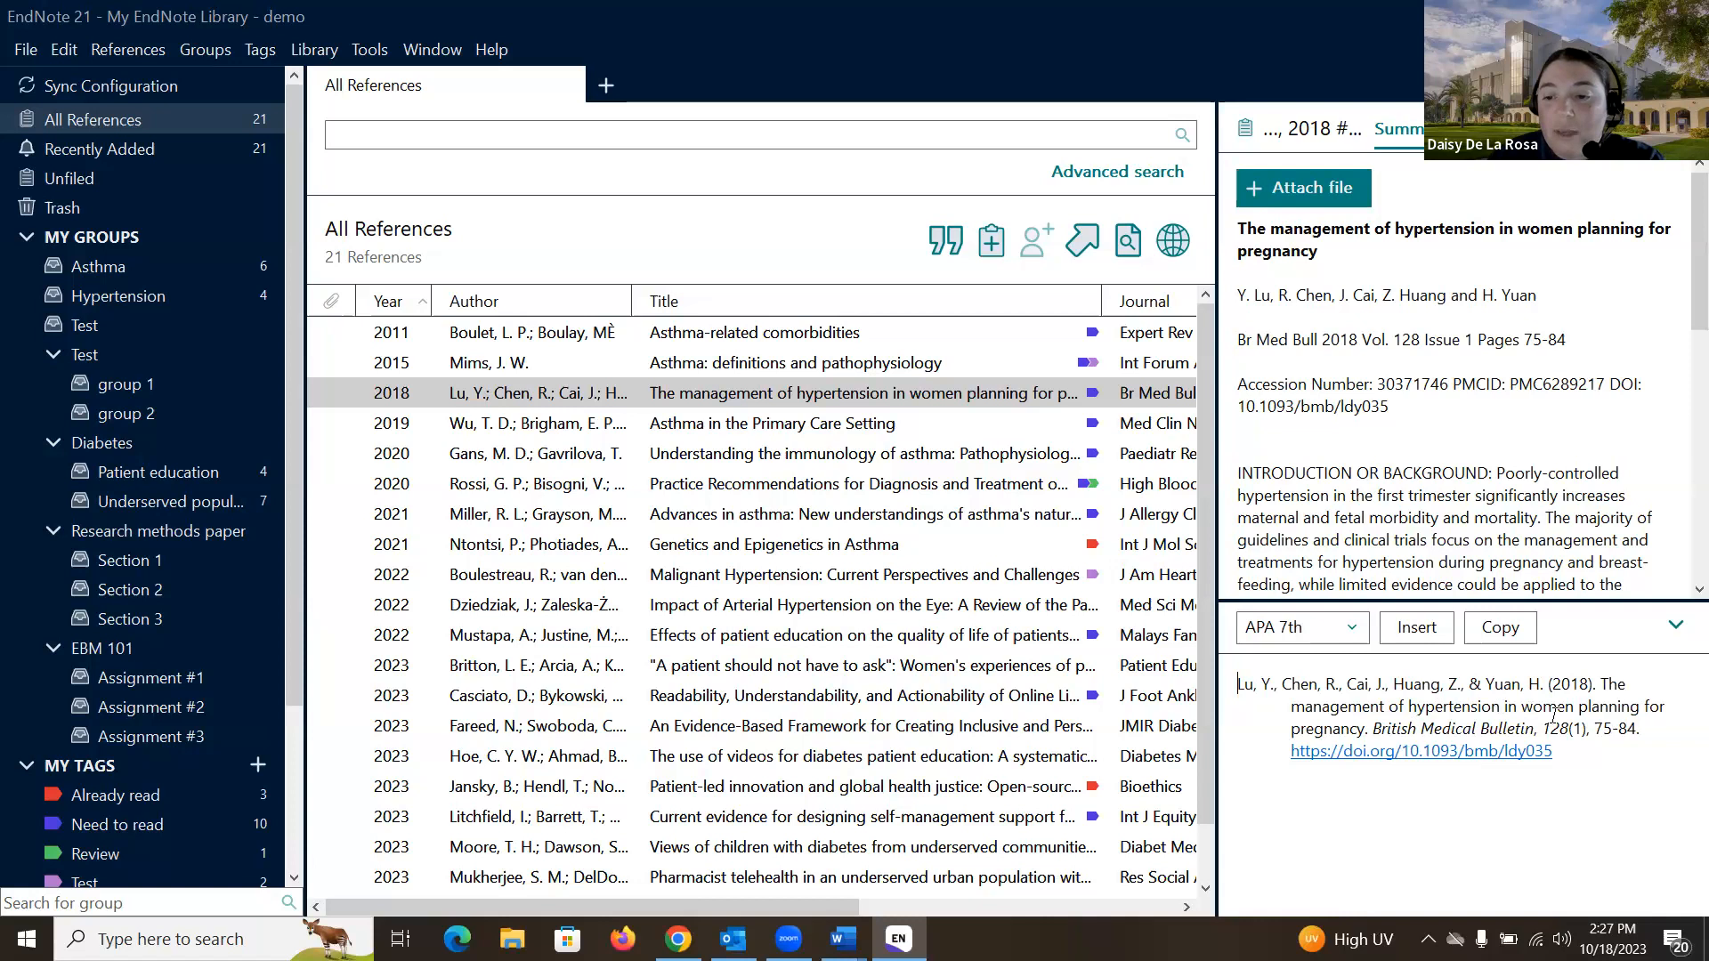
pyautogui.moveTo(1556, 752); pyautogui.dragTo(1219, 687)
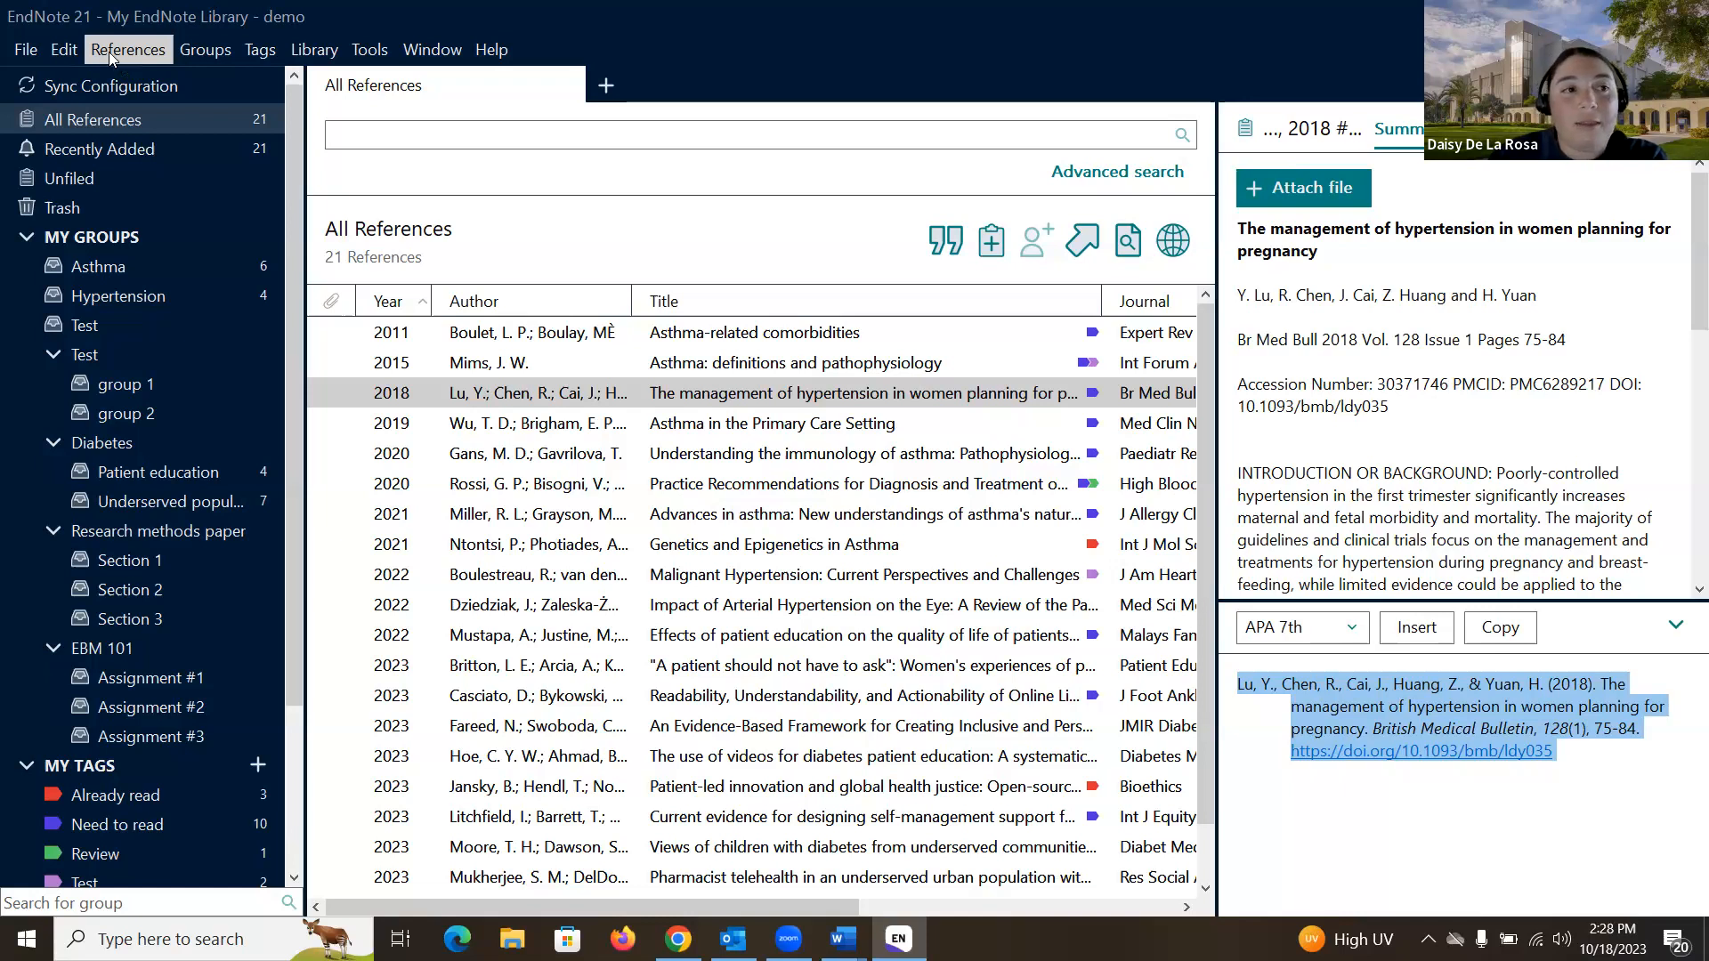
# - Start a new EndNote library with File > New, opening the save dialog in Documents
pyautogui.click(32, 50)
pyautogui.click(56, 81)
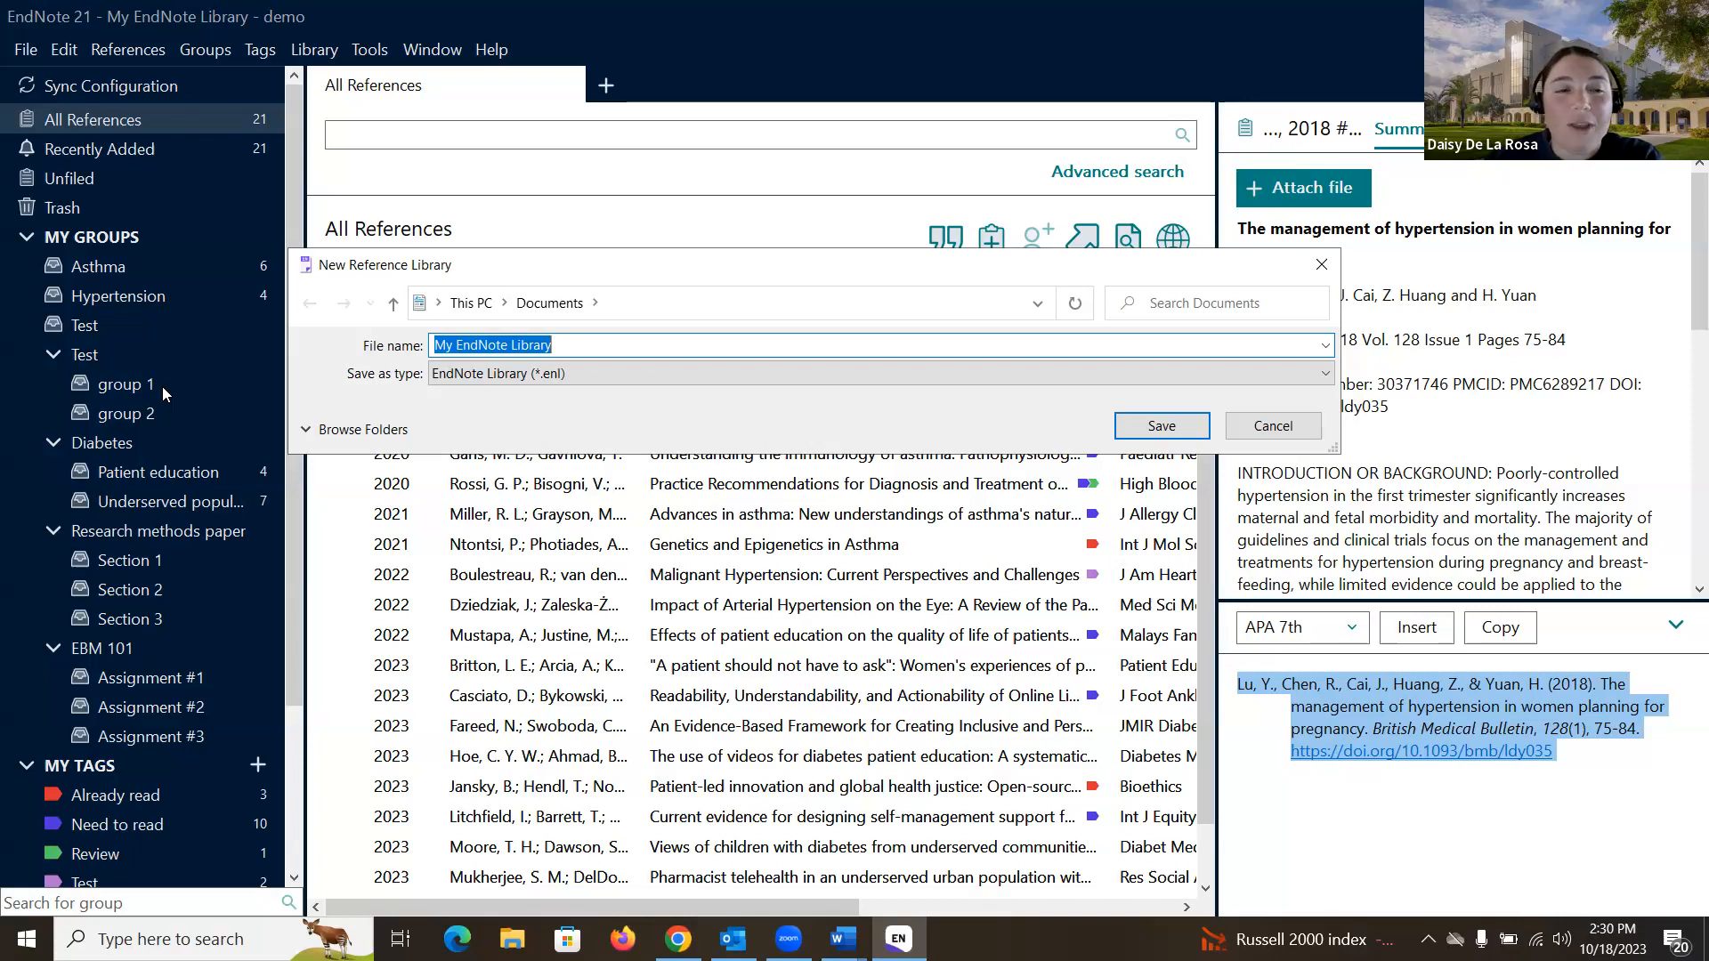
# - Save the new library as 'My EndNote Library - workshop' and maximize its window
pyautogui.click(602, 341)
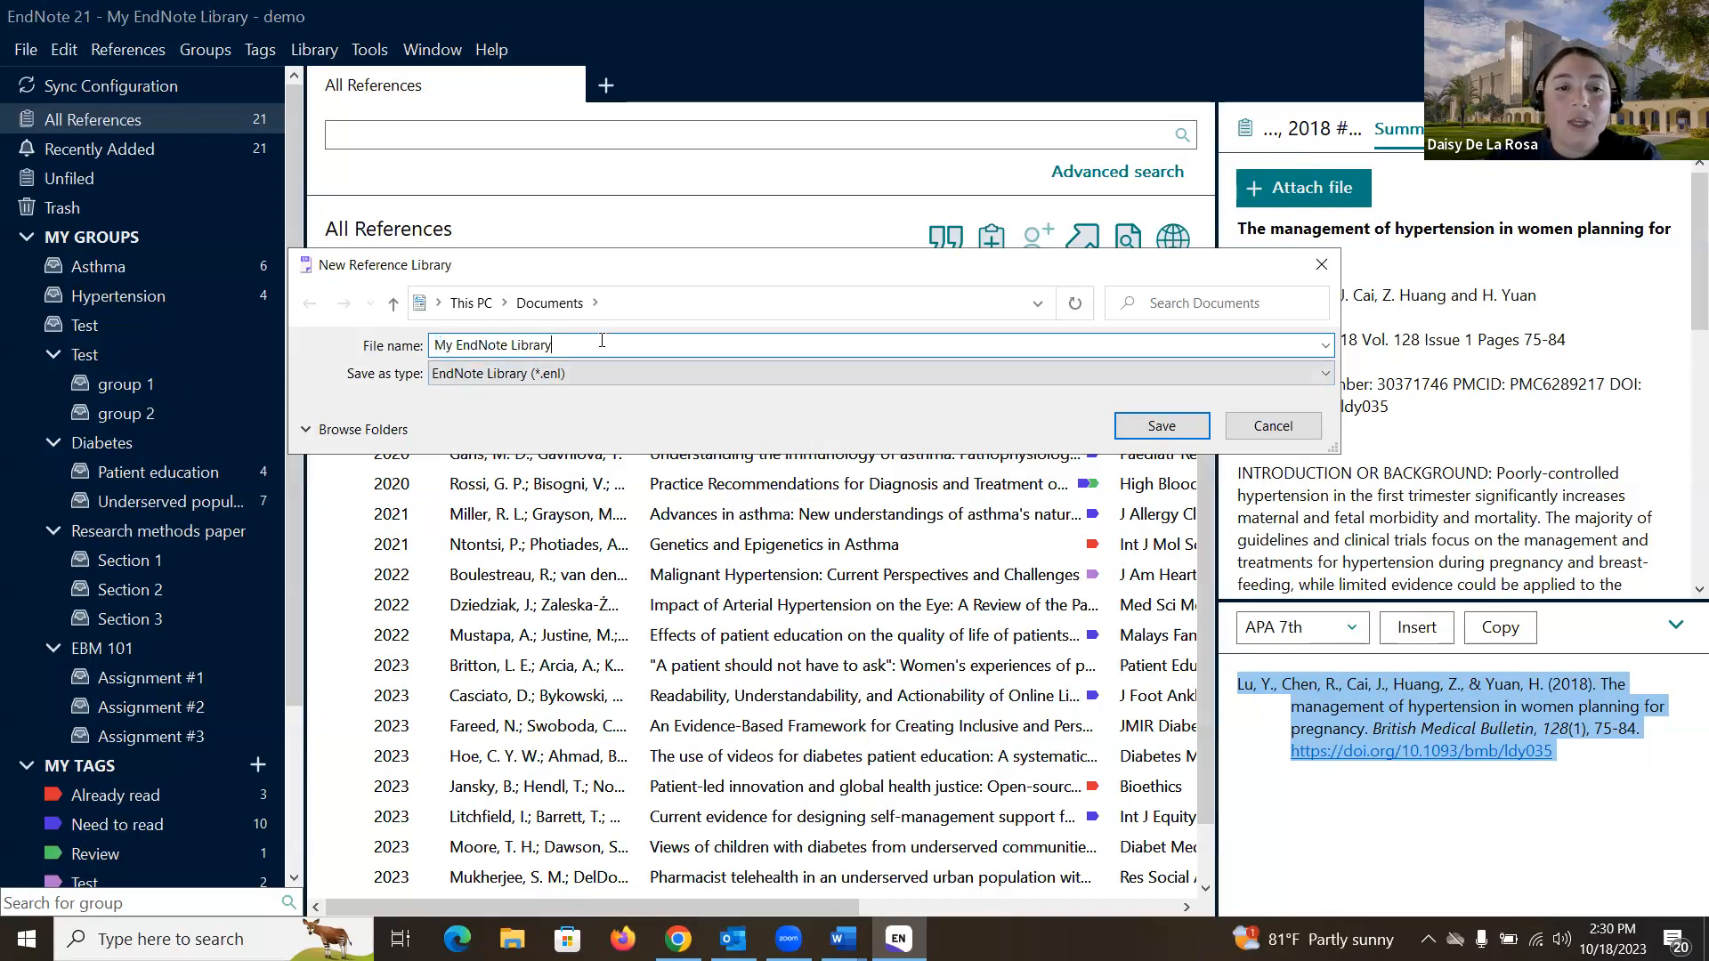
pyautogui.write('-')
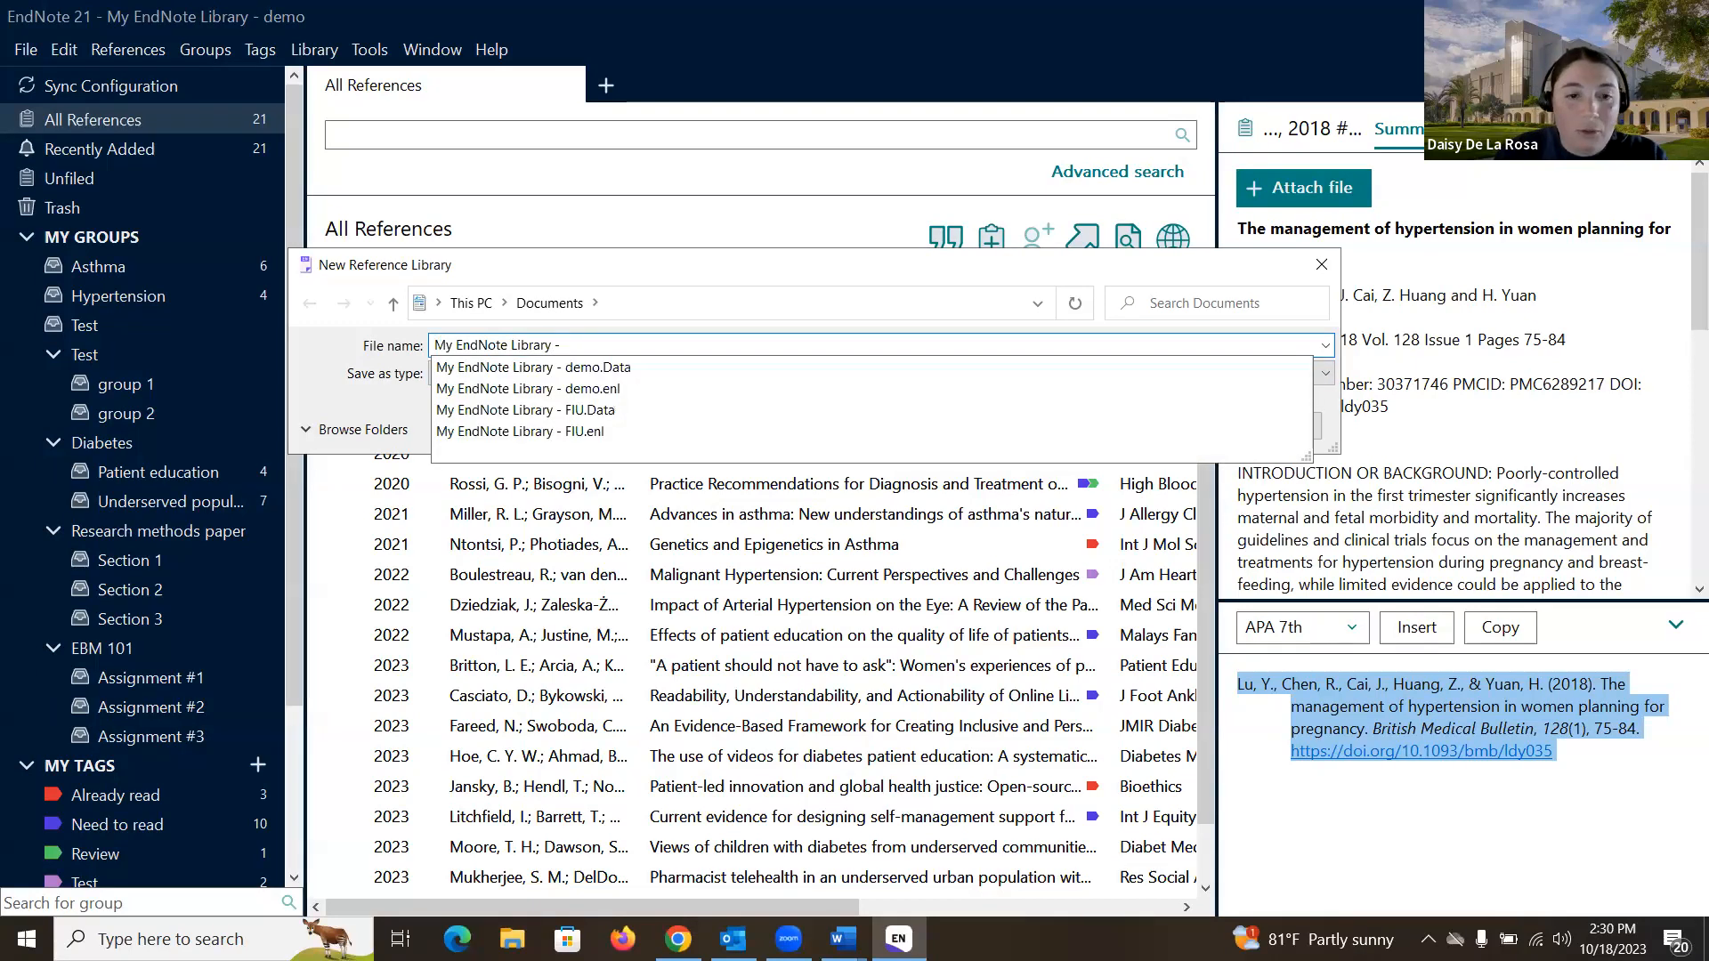
pyautogui.write(' wor')
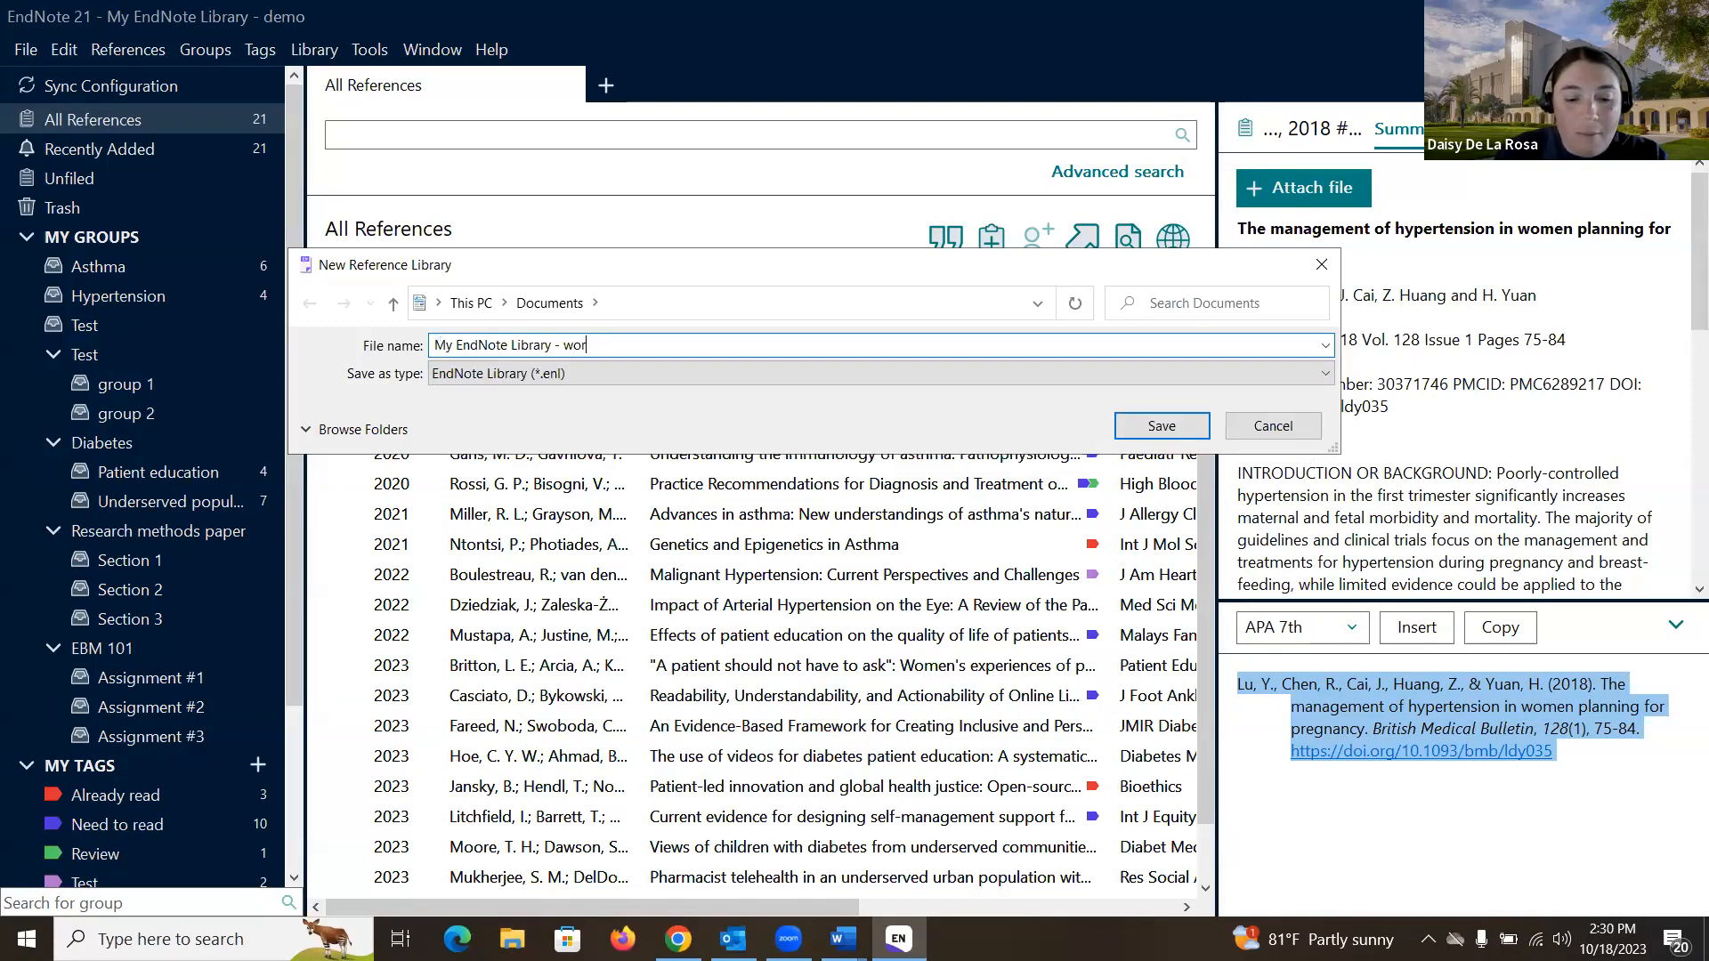
pyautogui.write('kshop')
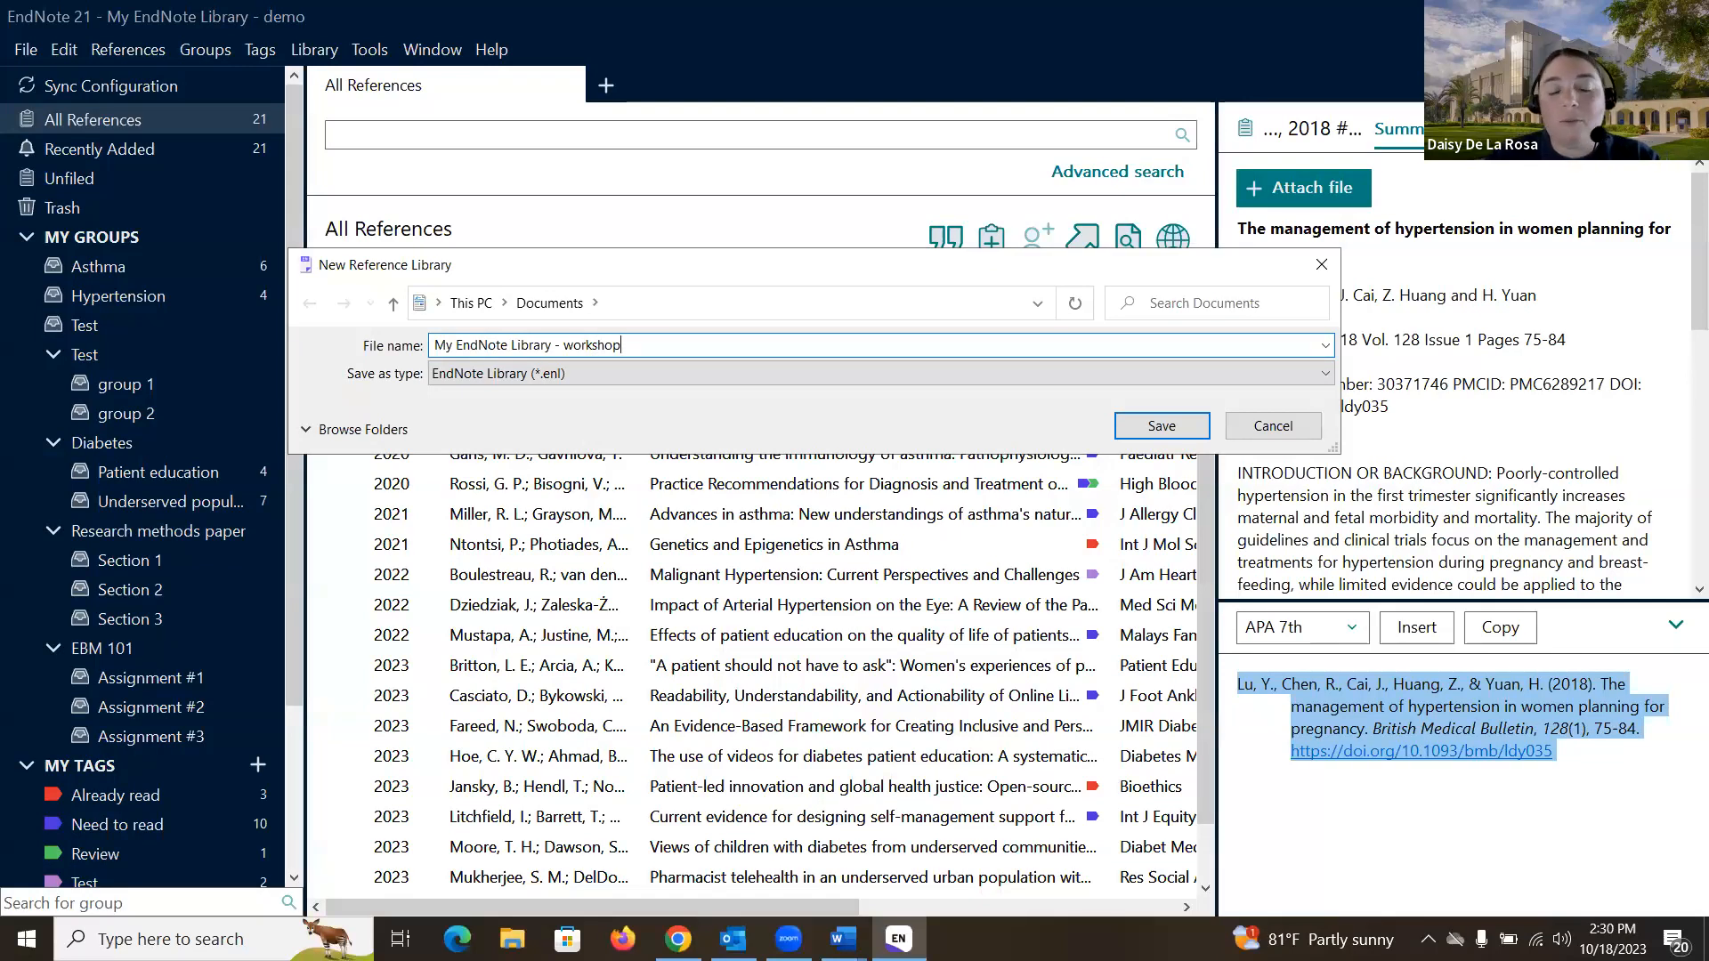
pyautogui.click(1153, 431)
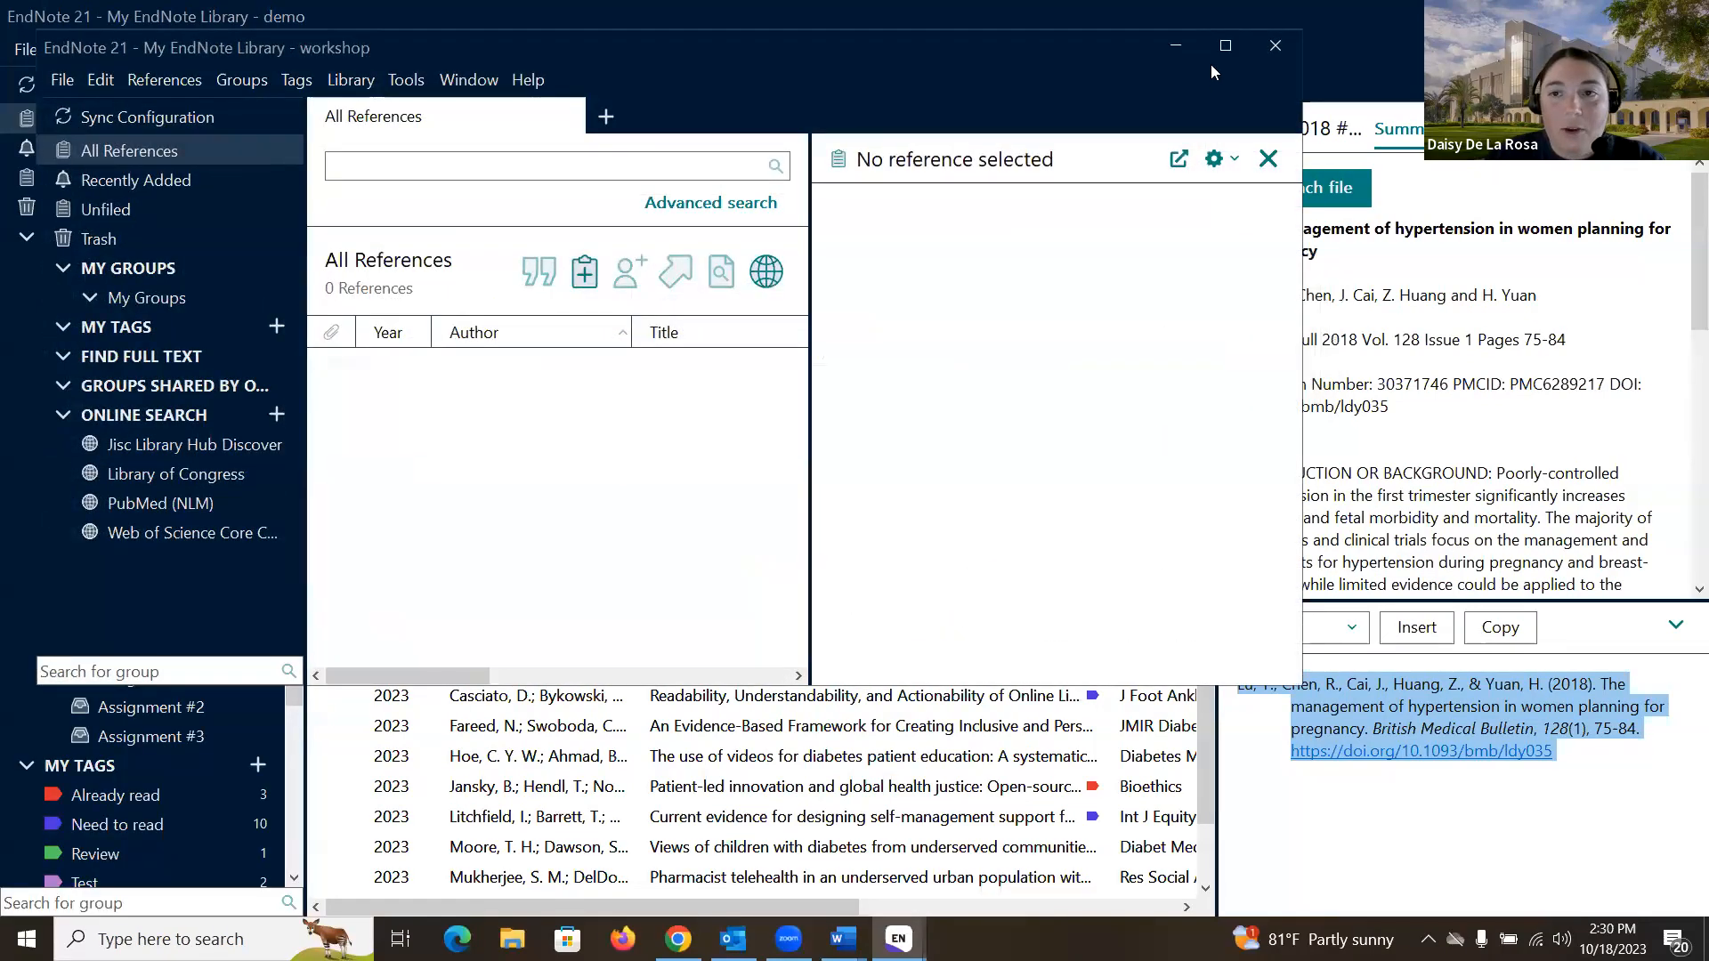
pyautogui.click(1224, 44)
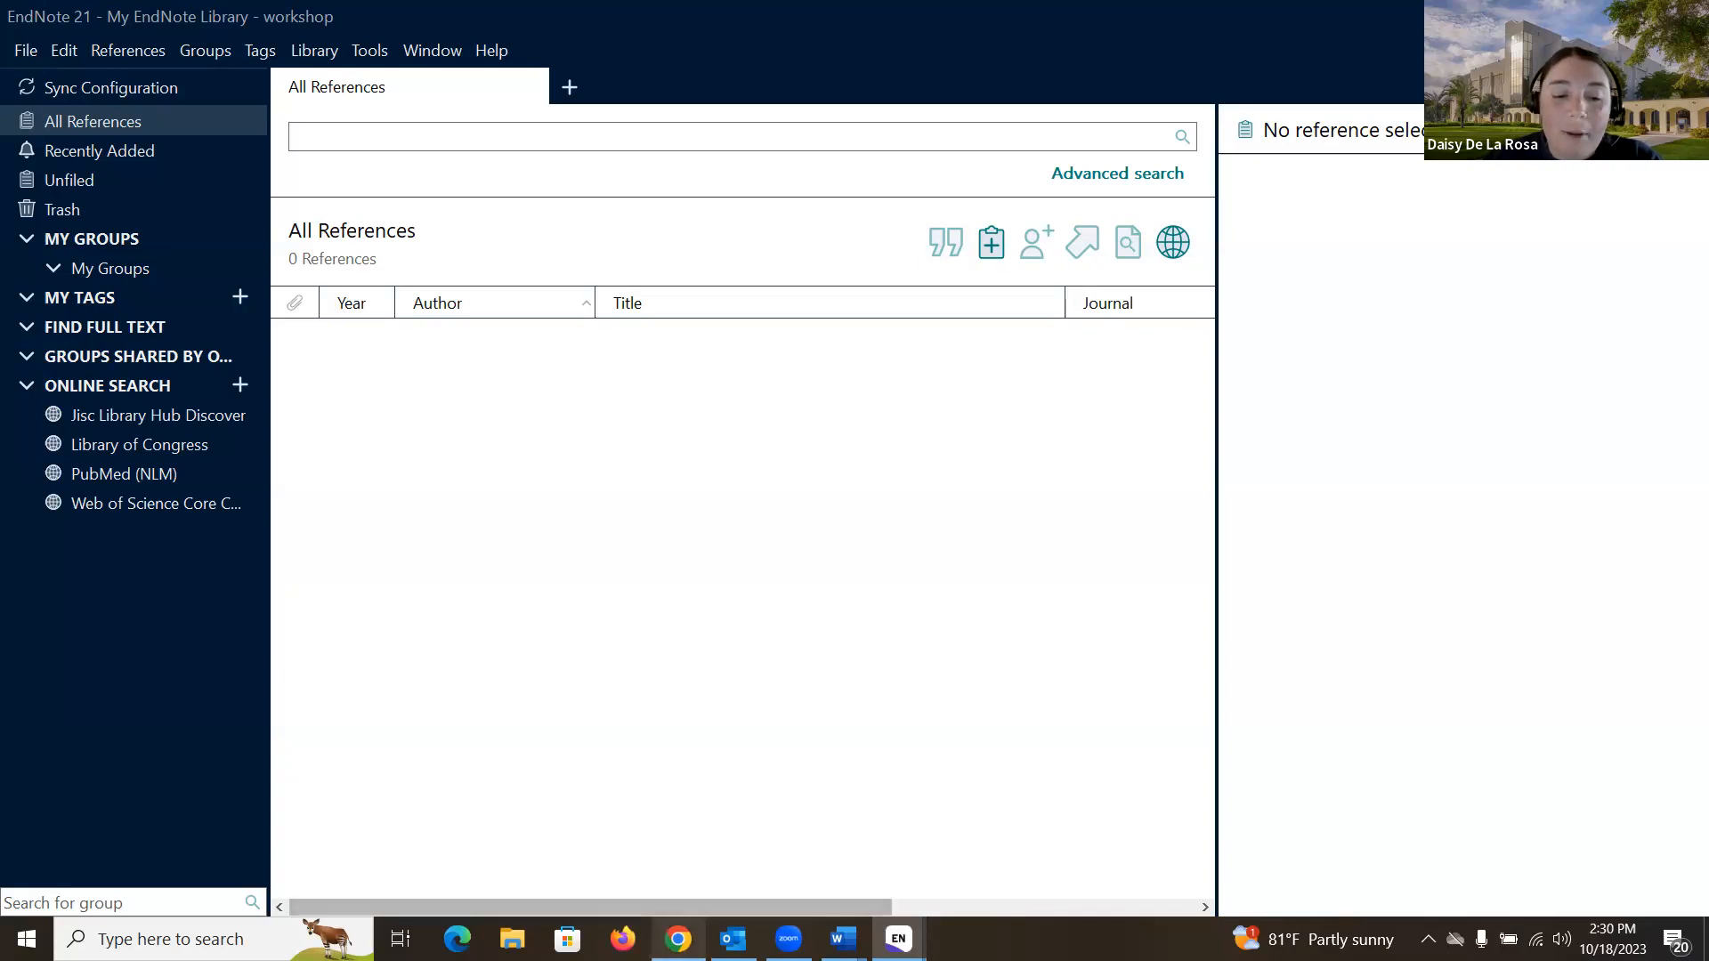
pyautogui.click(678, 938)
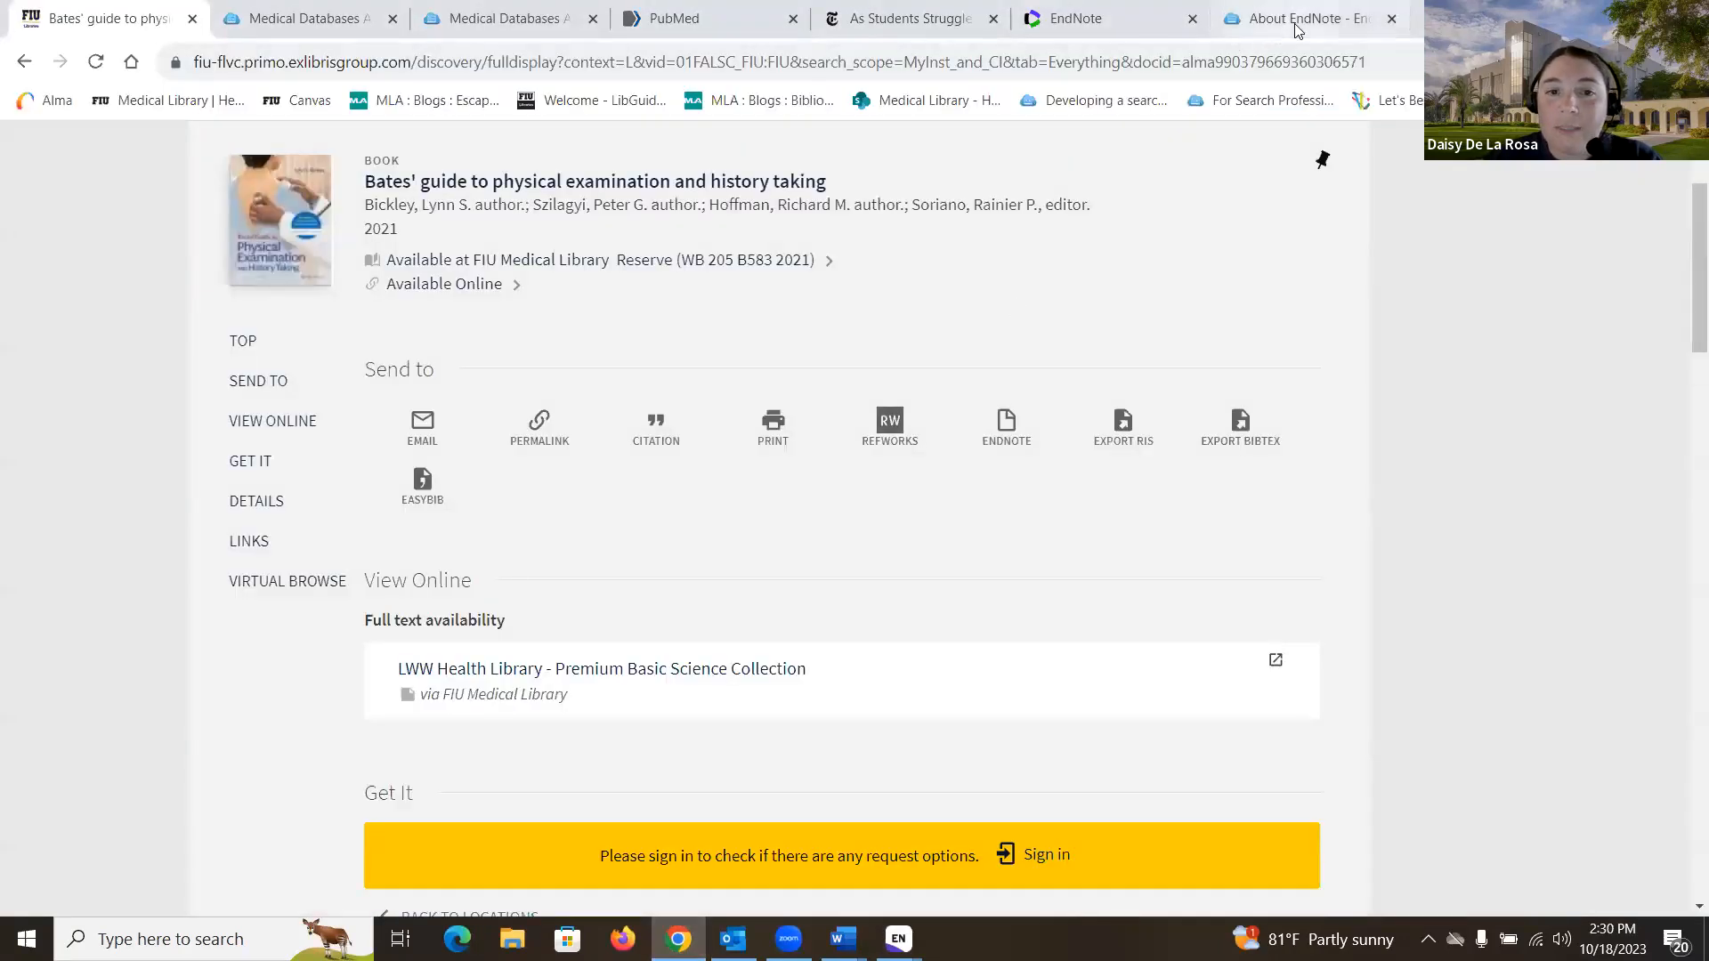
pyautogui.click(1273, 21)
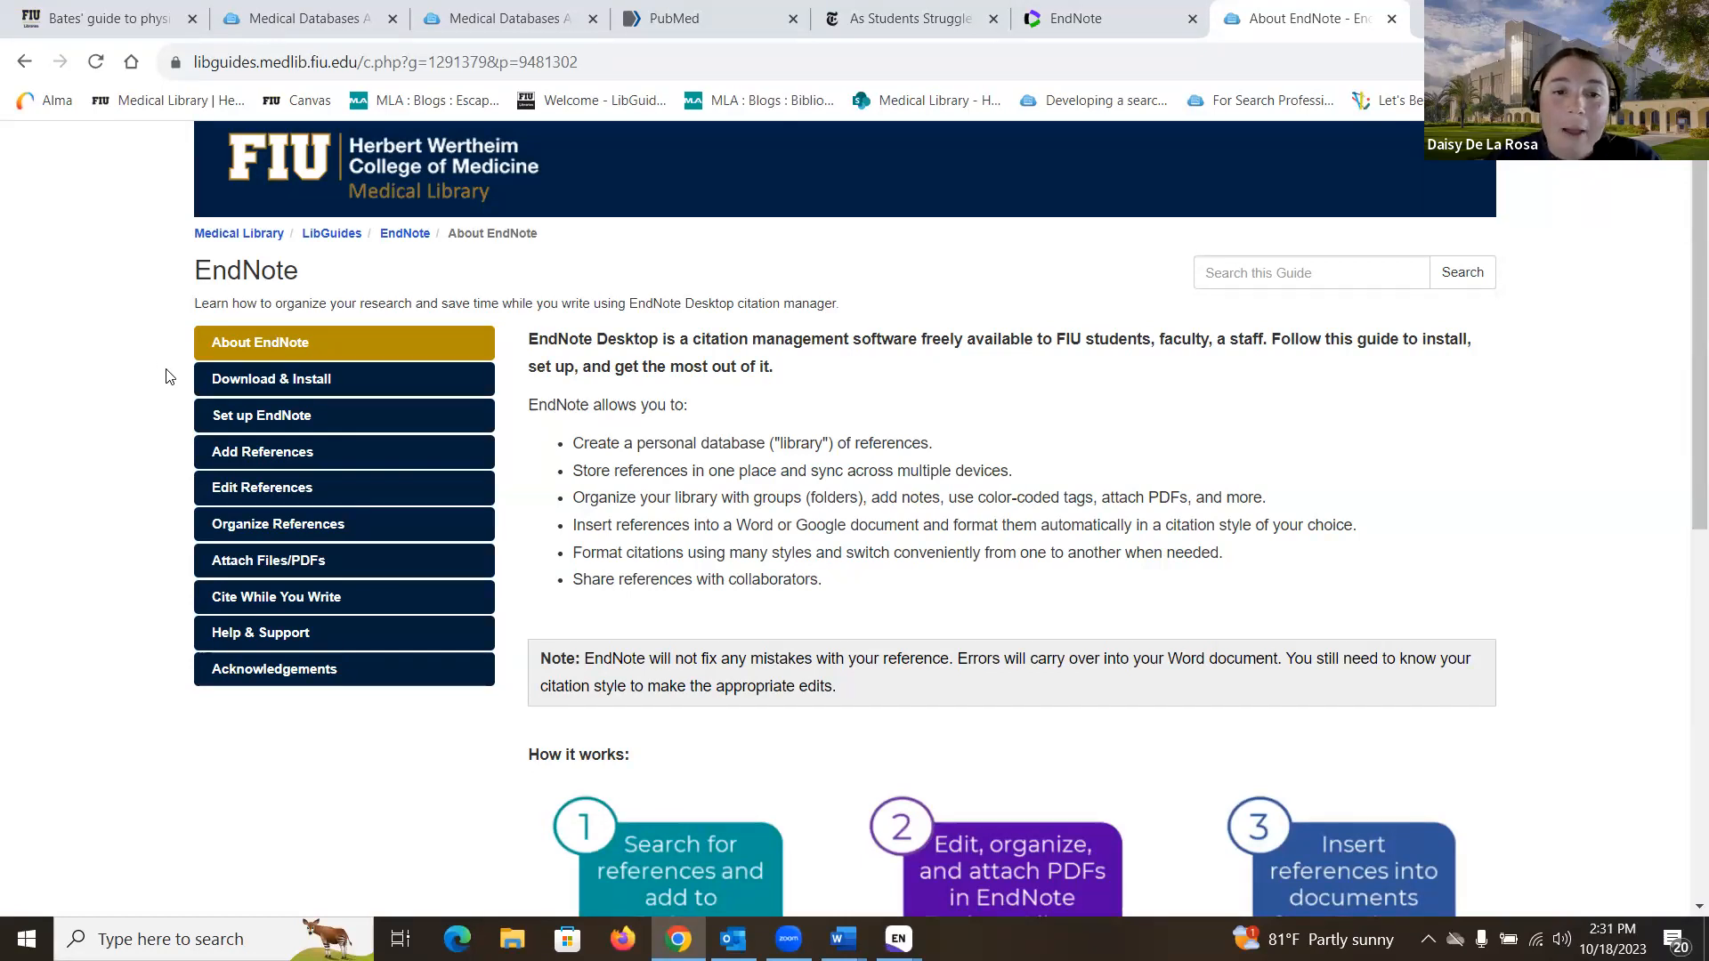
pyautogui.click(301, 425)
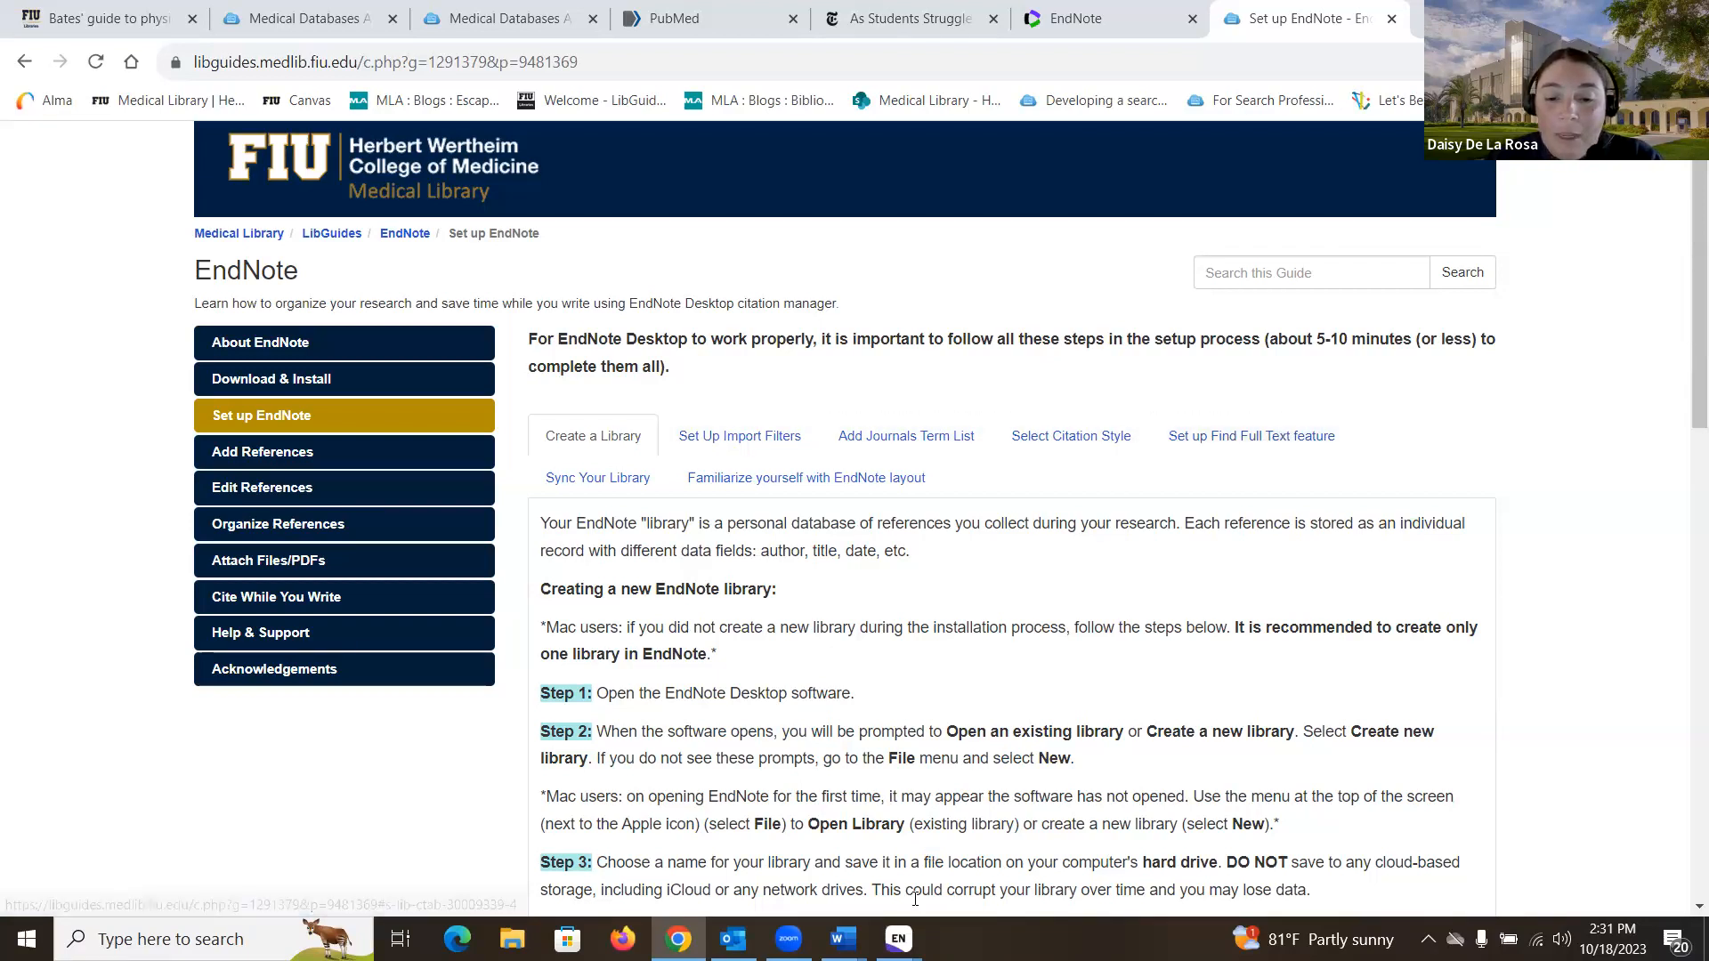
pyautogui.moveTo(898, 938)
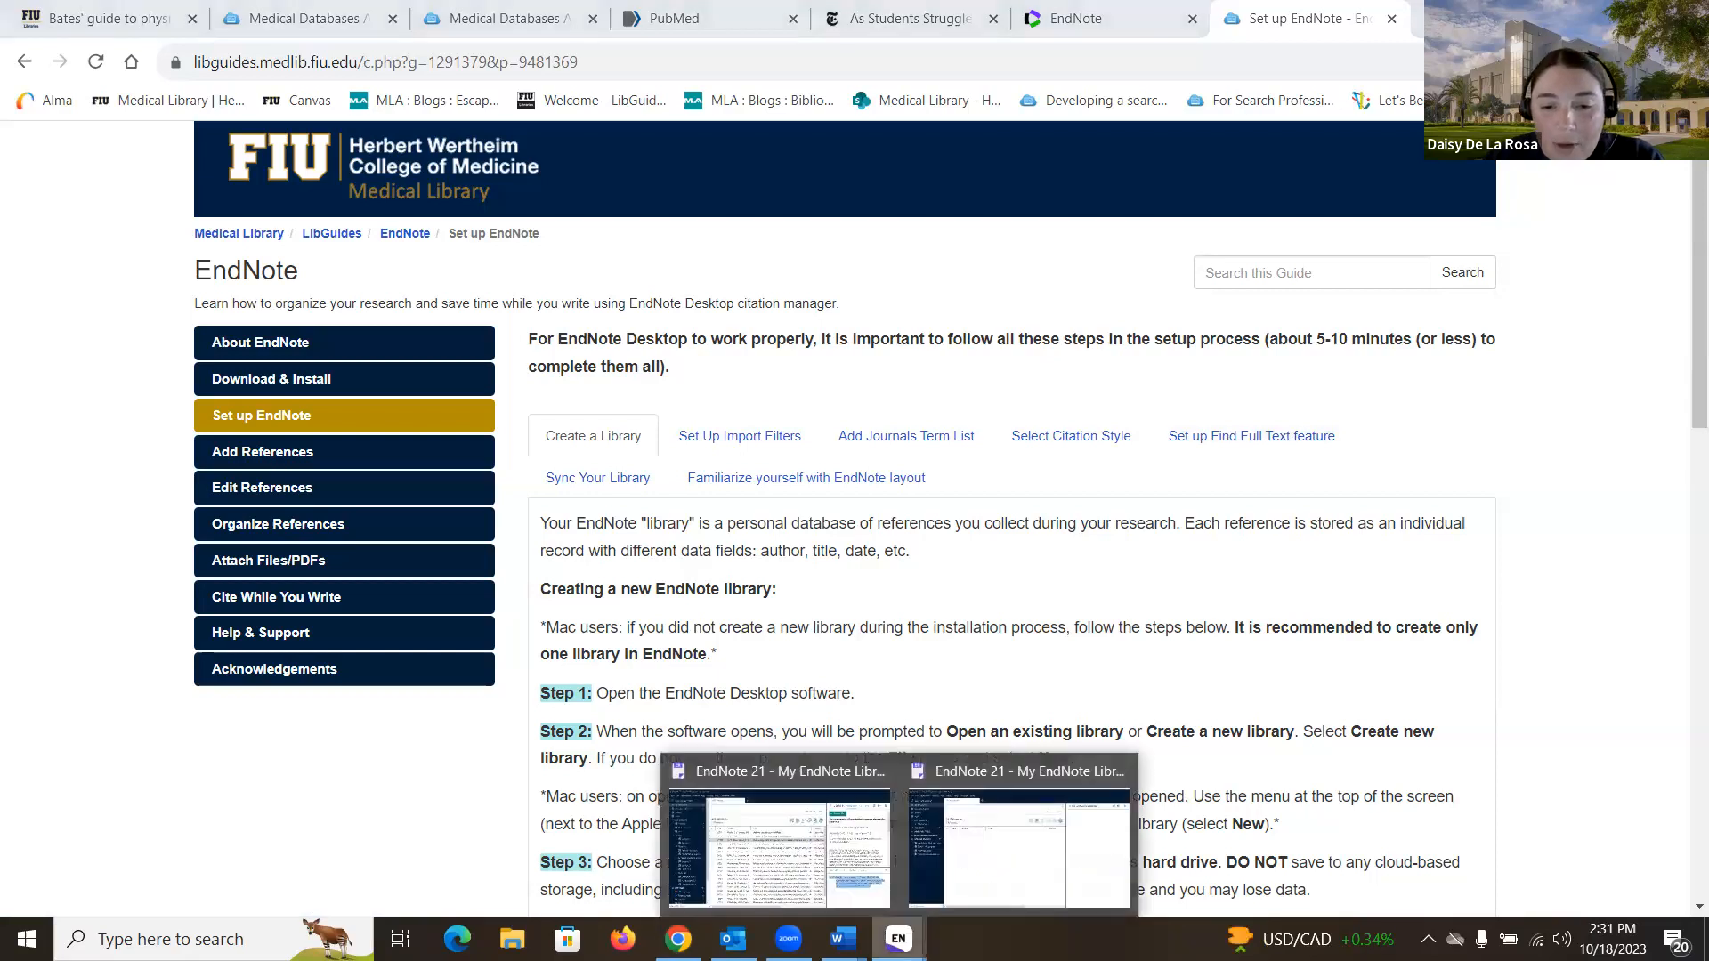
pyautogui.click(982, 887)
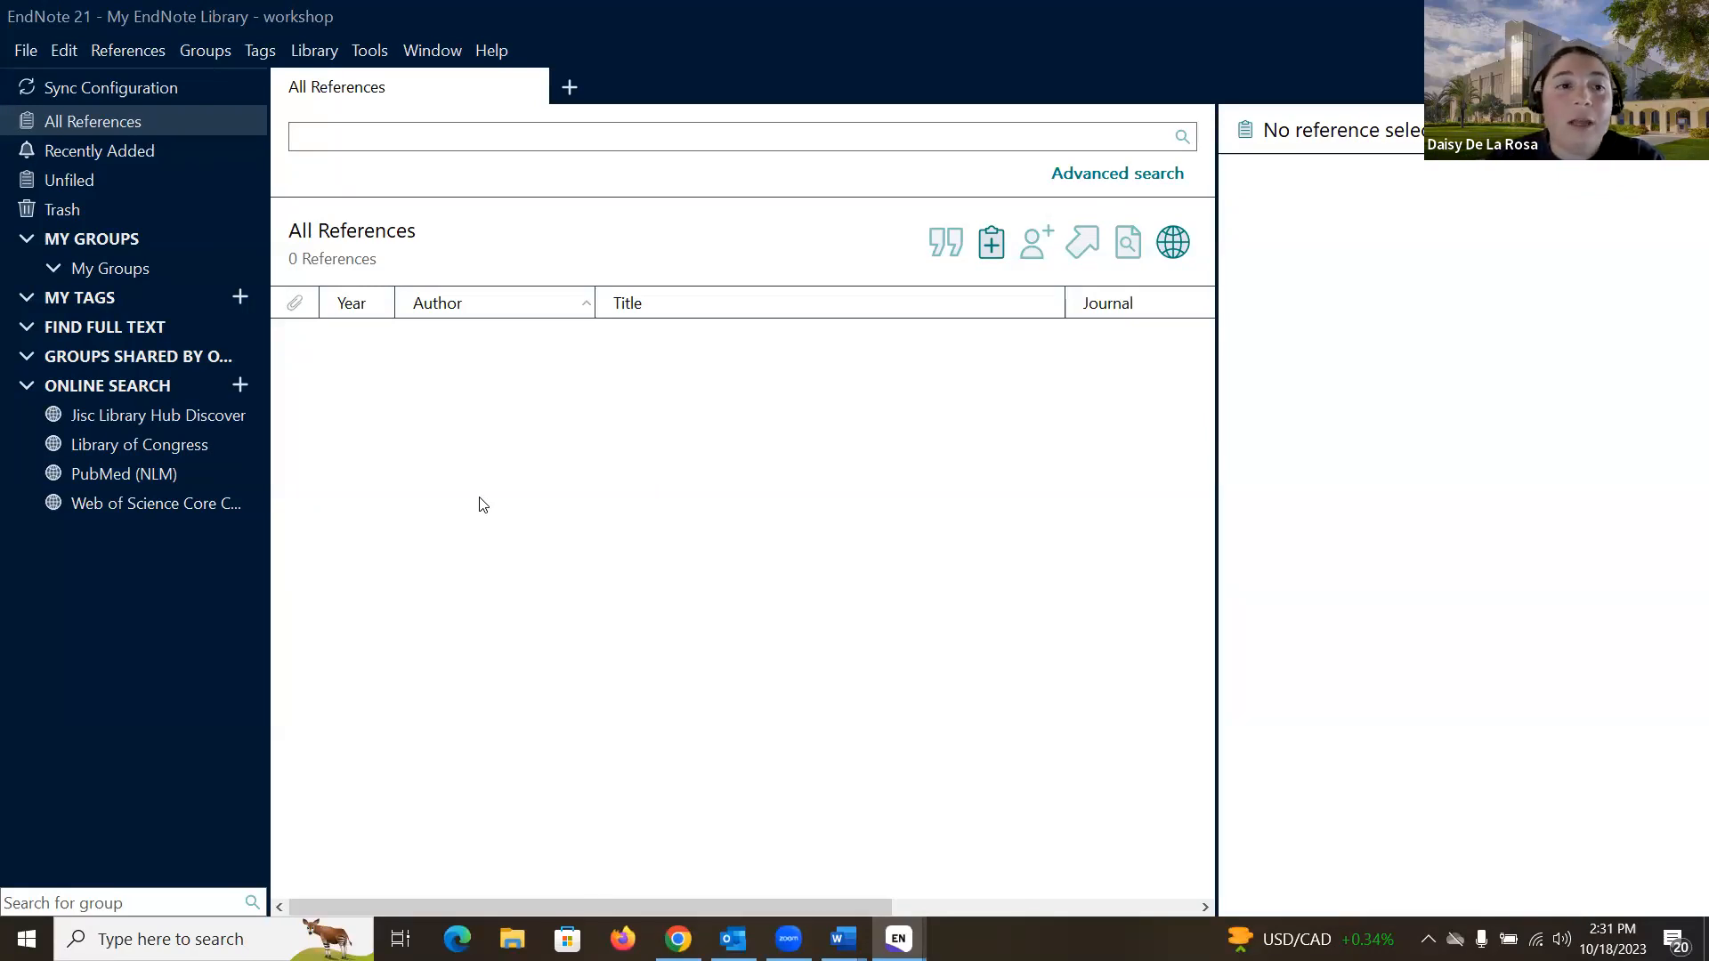
# - Look over the import filter manager, then close it without changes
pyautogui.click(379, 62)
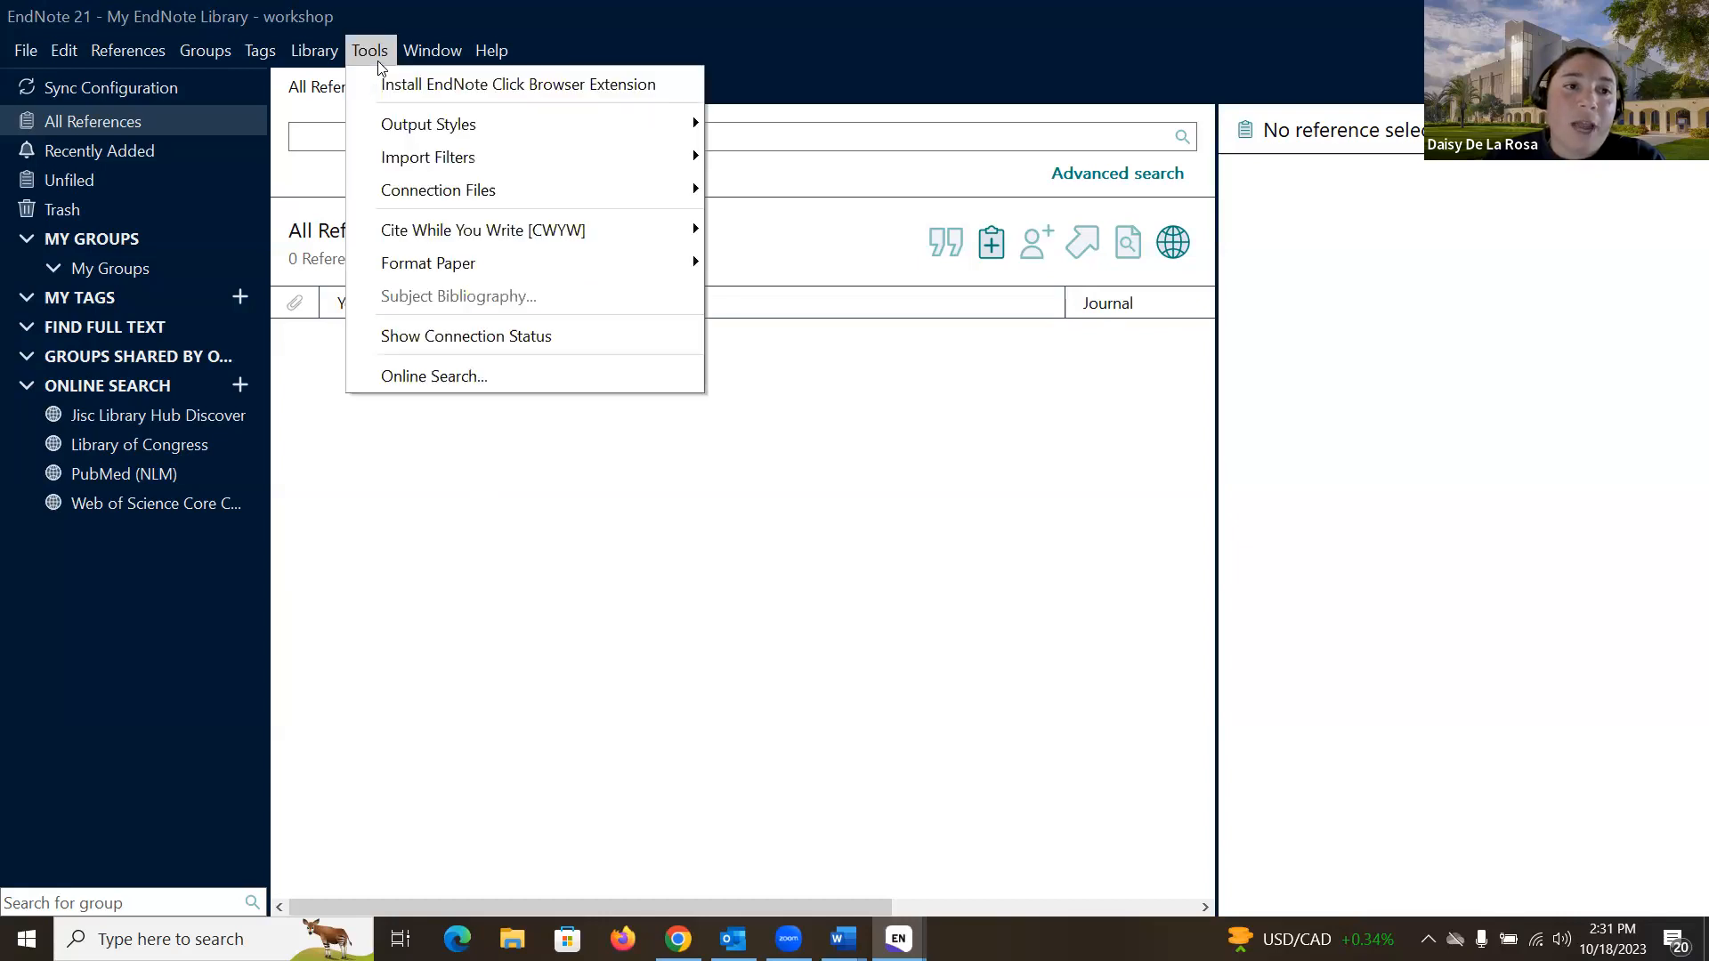
pyautogui.moveTo(422, 160)
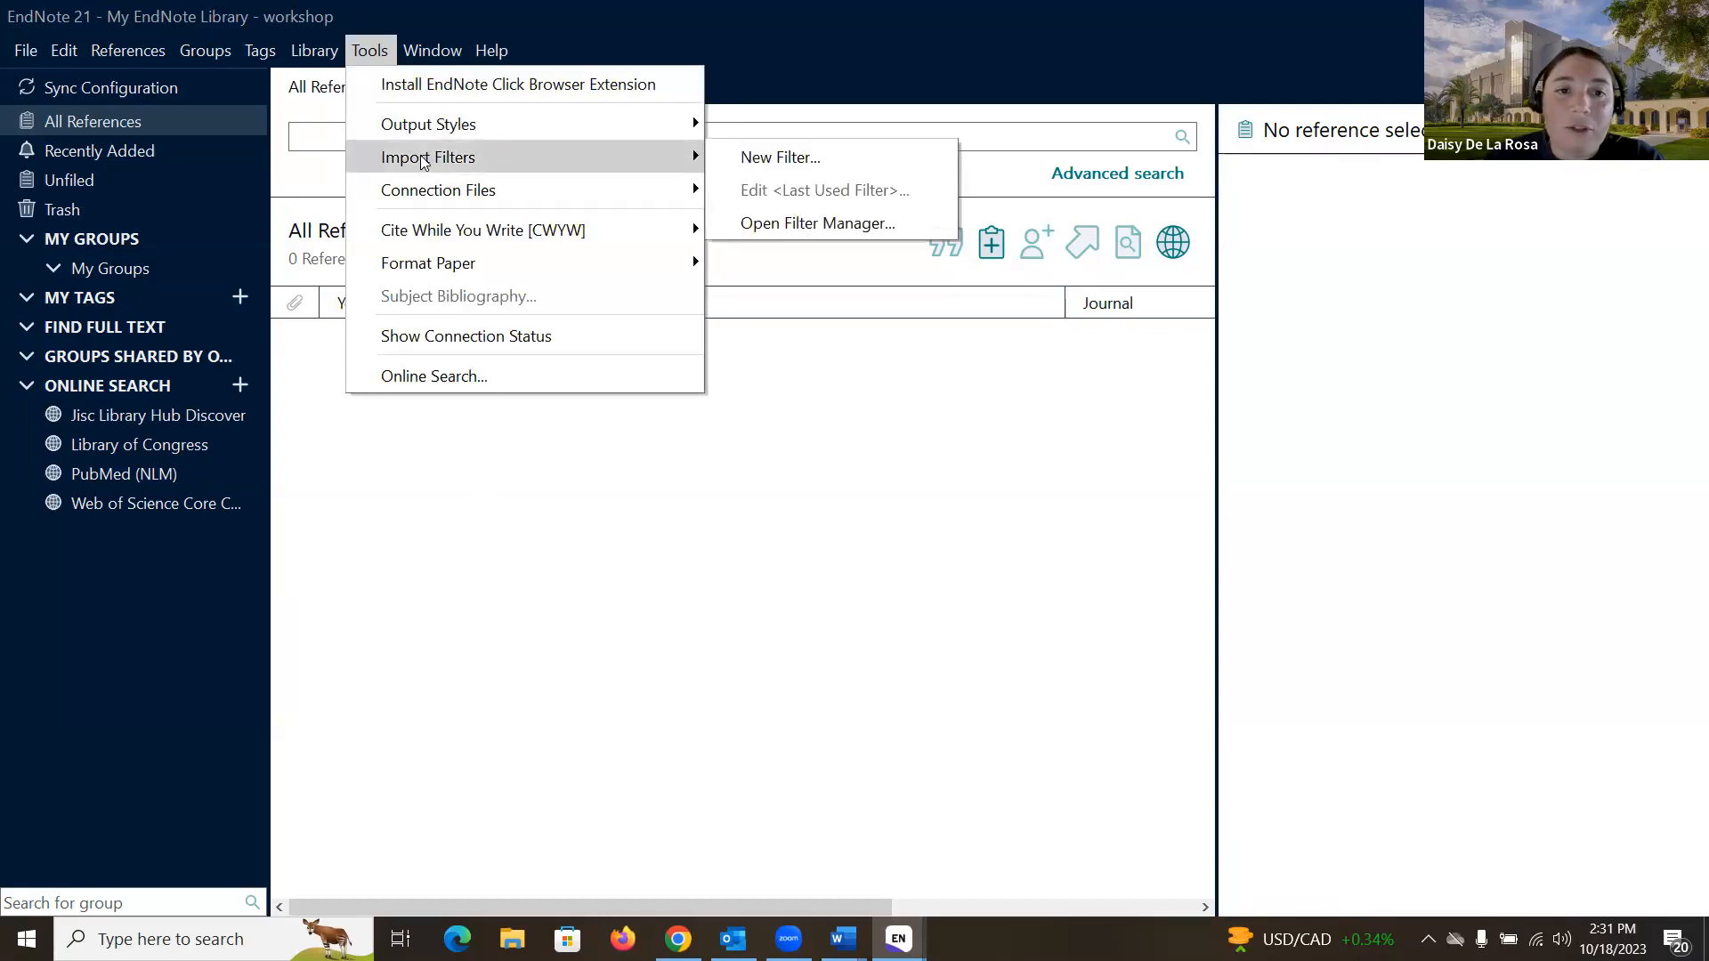
pyautogui.click(808, 223)
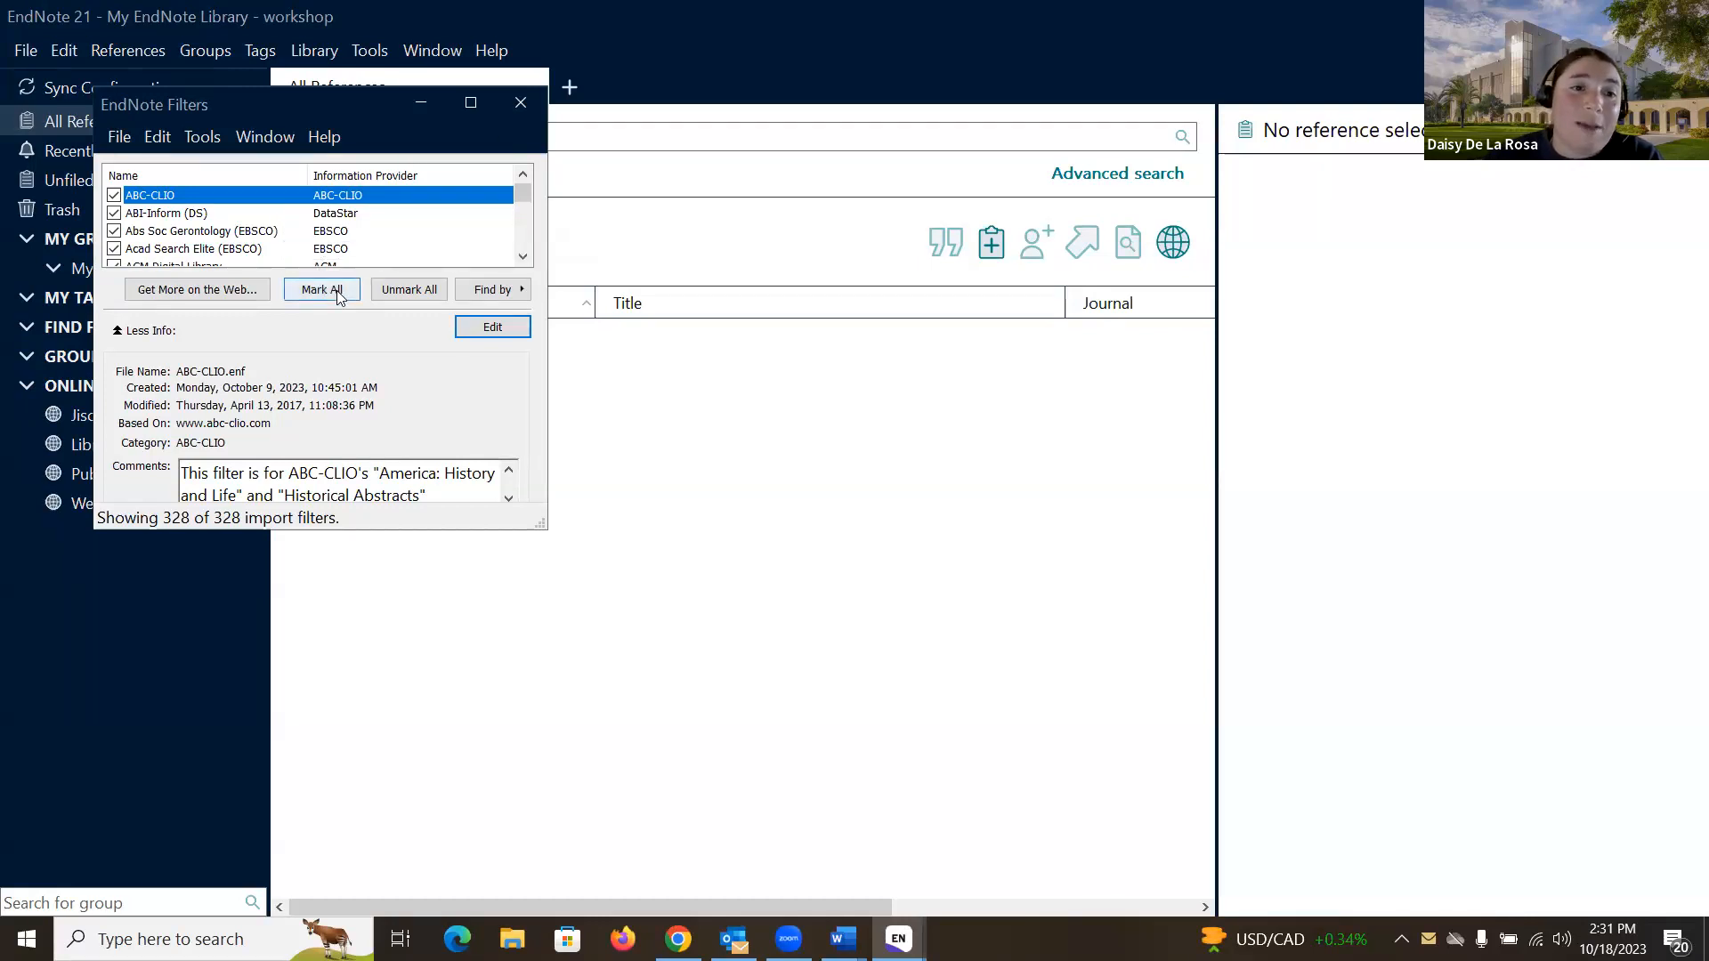
pyautogui.click(520, 103)
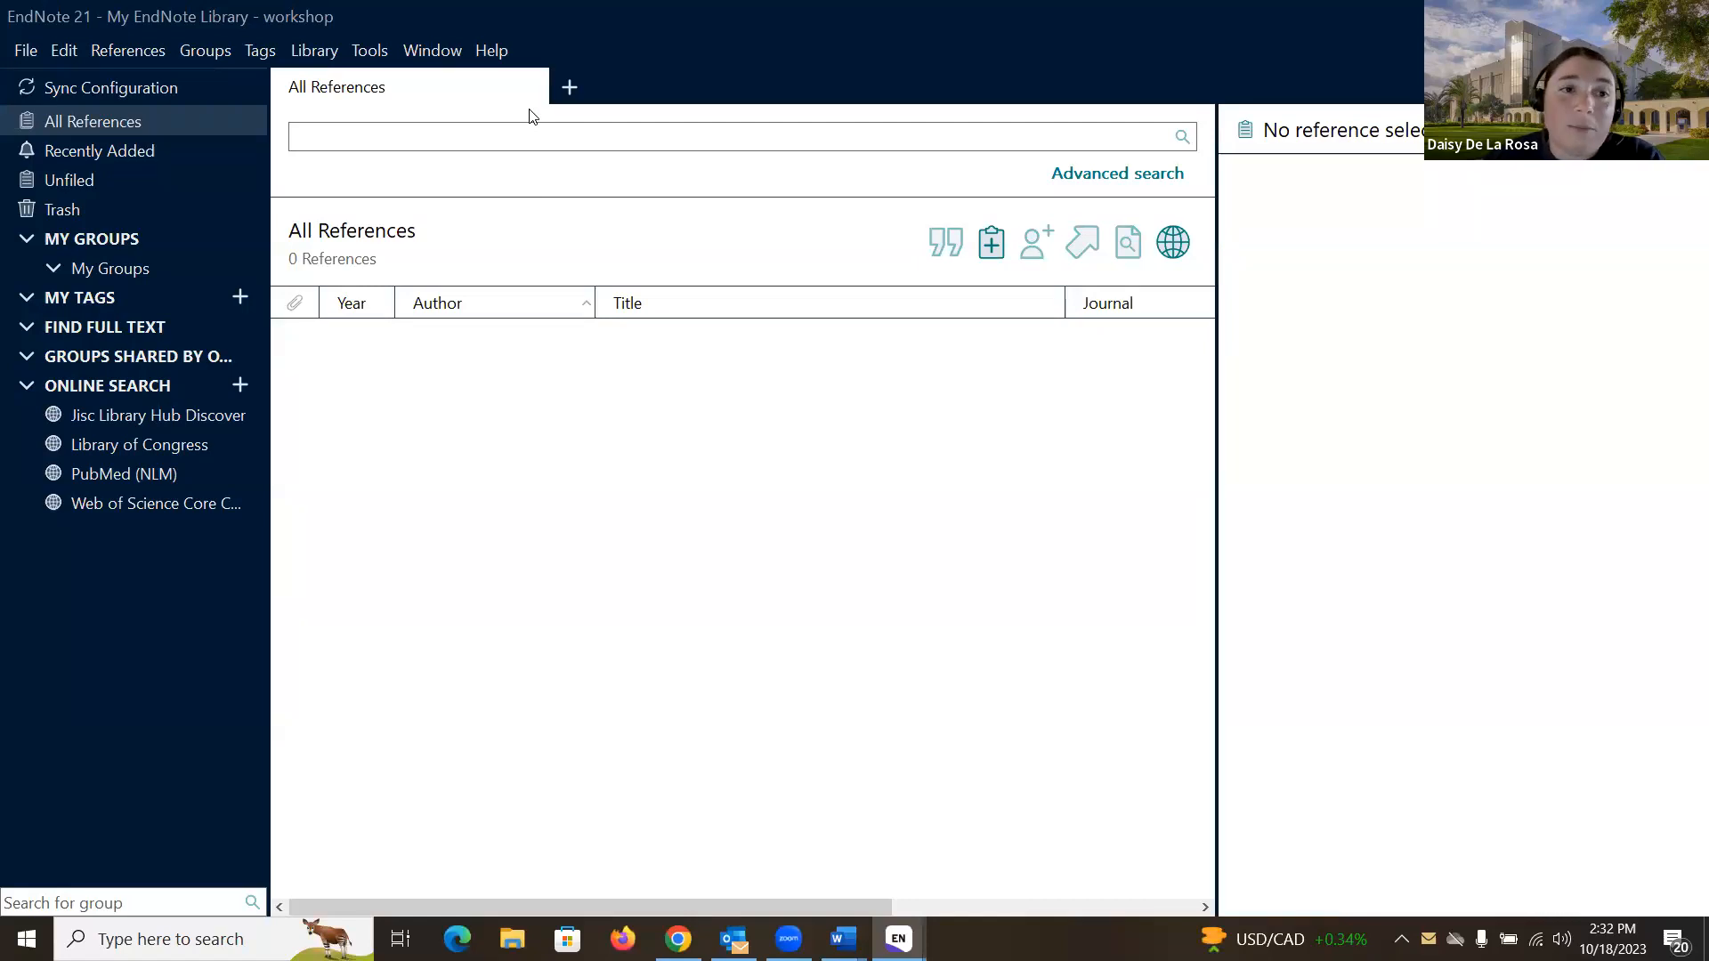
# - Import Medical.txt into the Journals term list, adding 14504 journal terms
pyautogui.click(372, 57)
pyautogui.moveTo(320, 53)
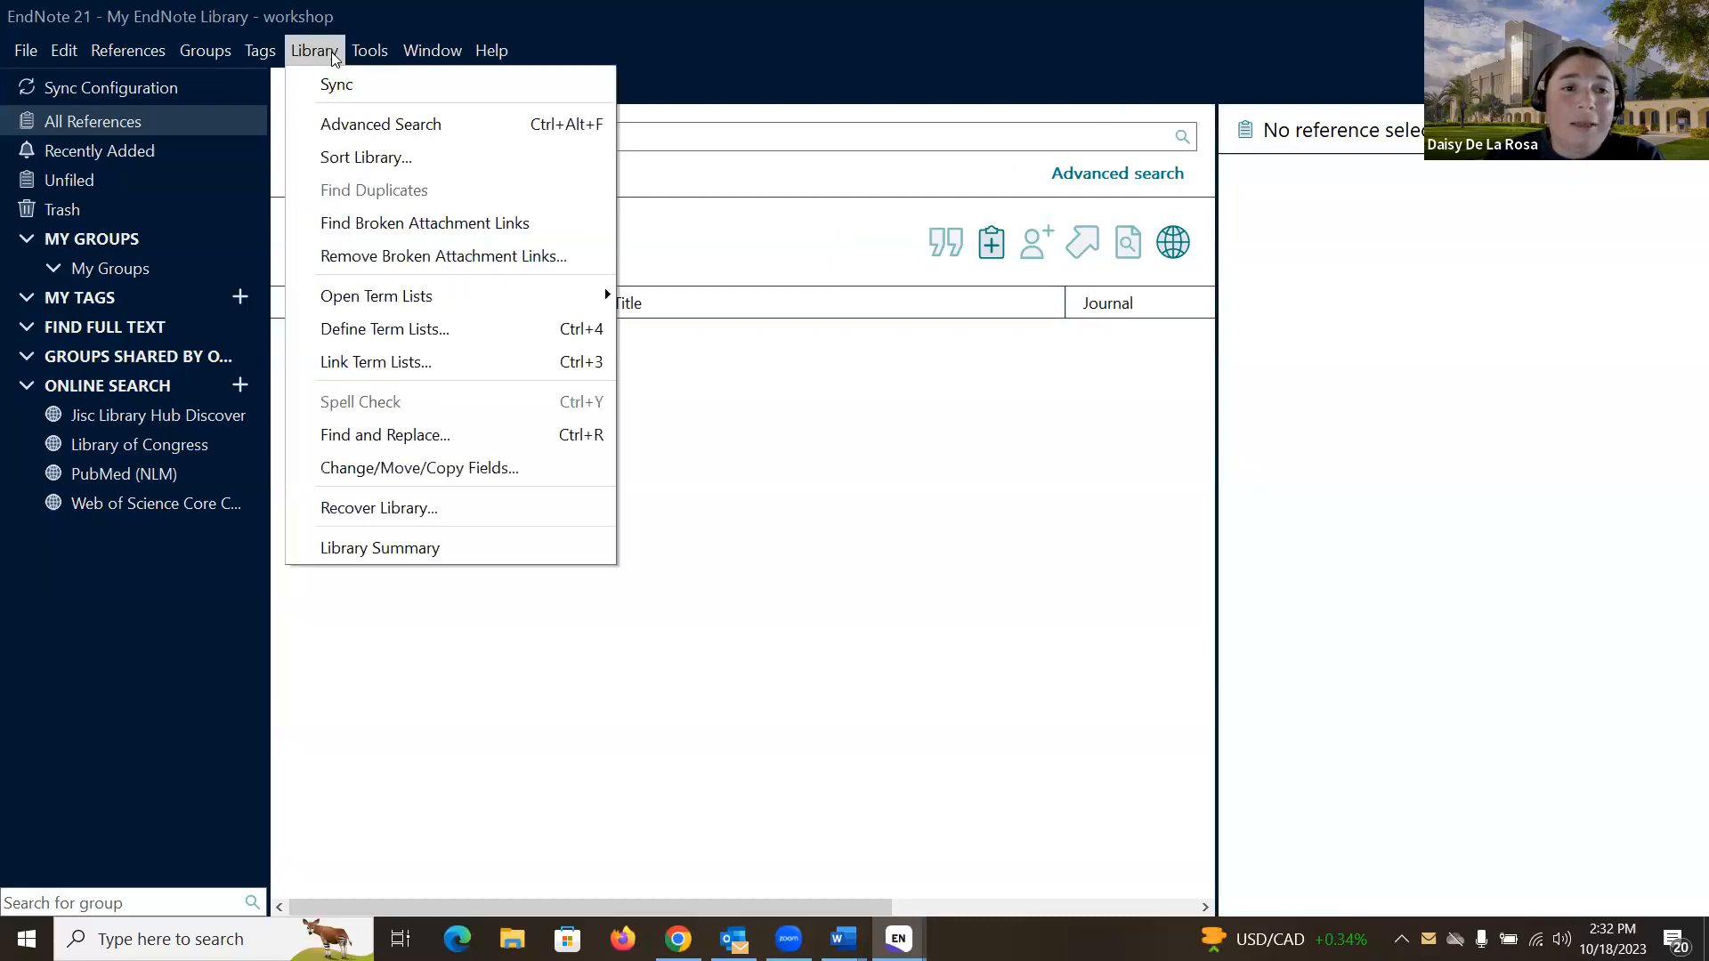
pyautogui.moveTo(394, 305)
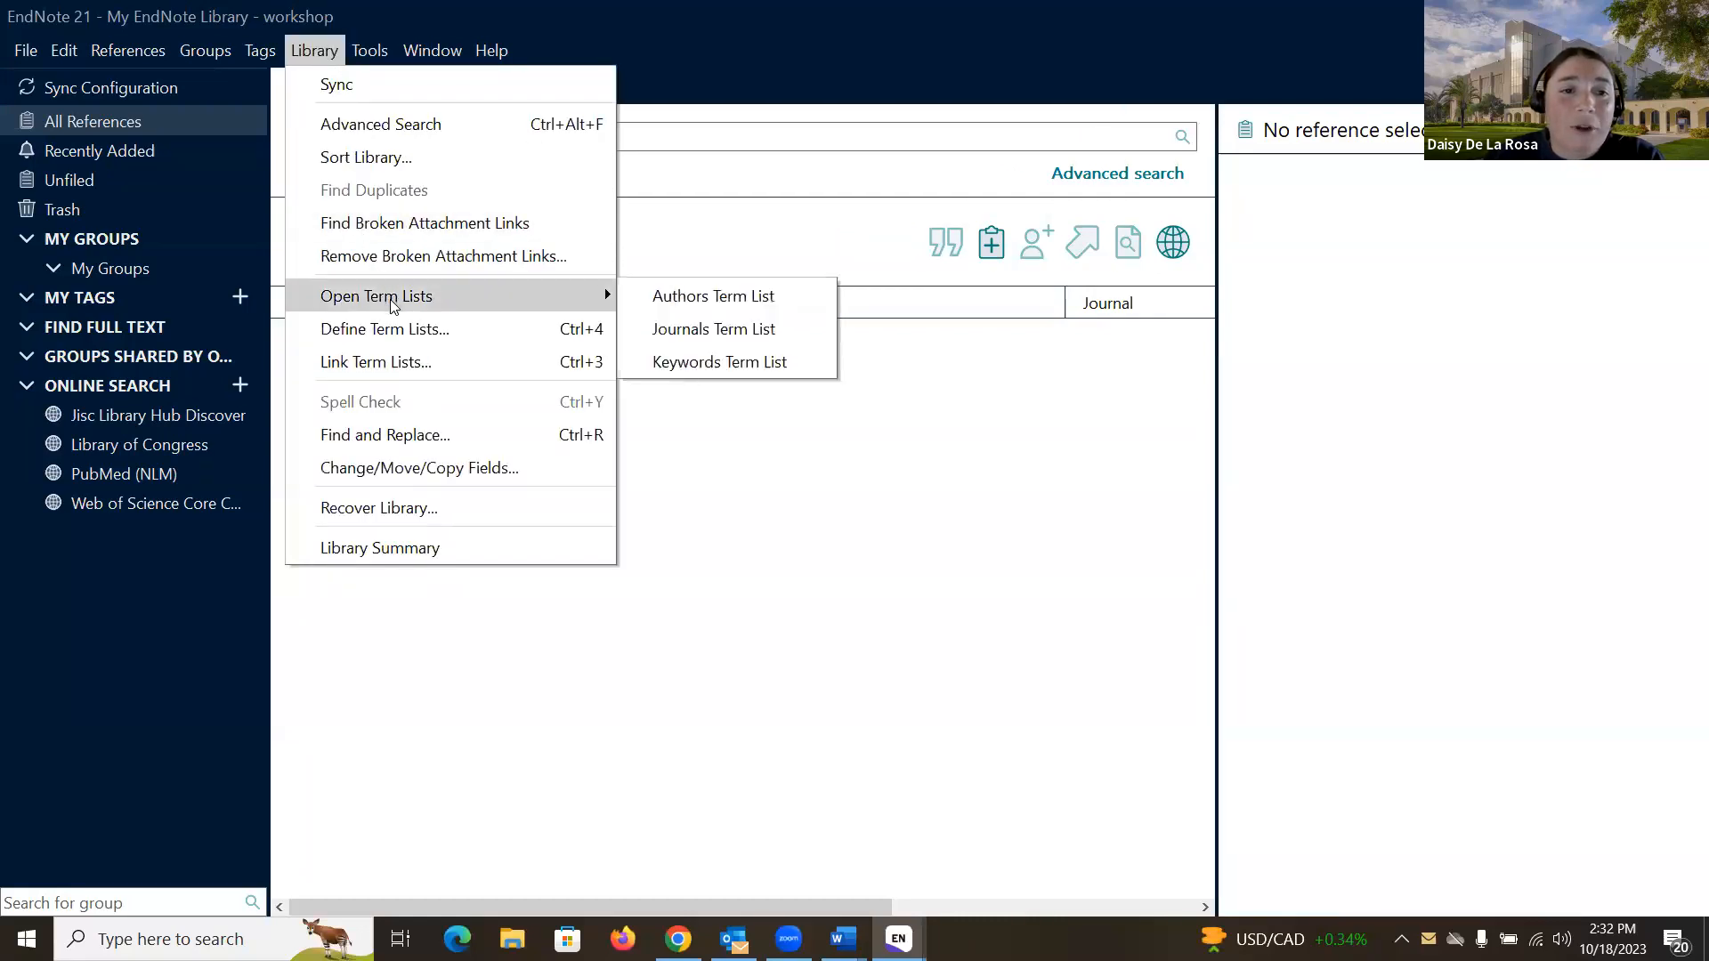
pyautogui.click(691, 343)
pyautogui.click(707, 310)
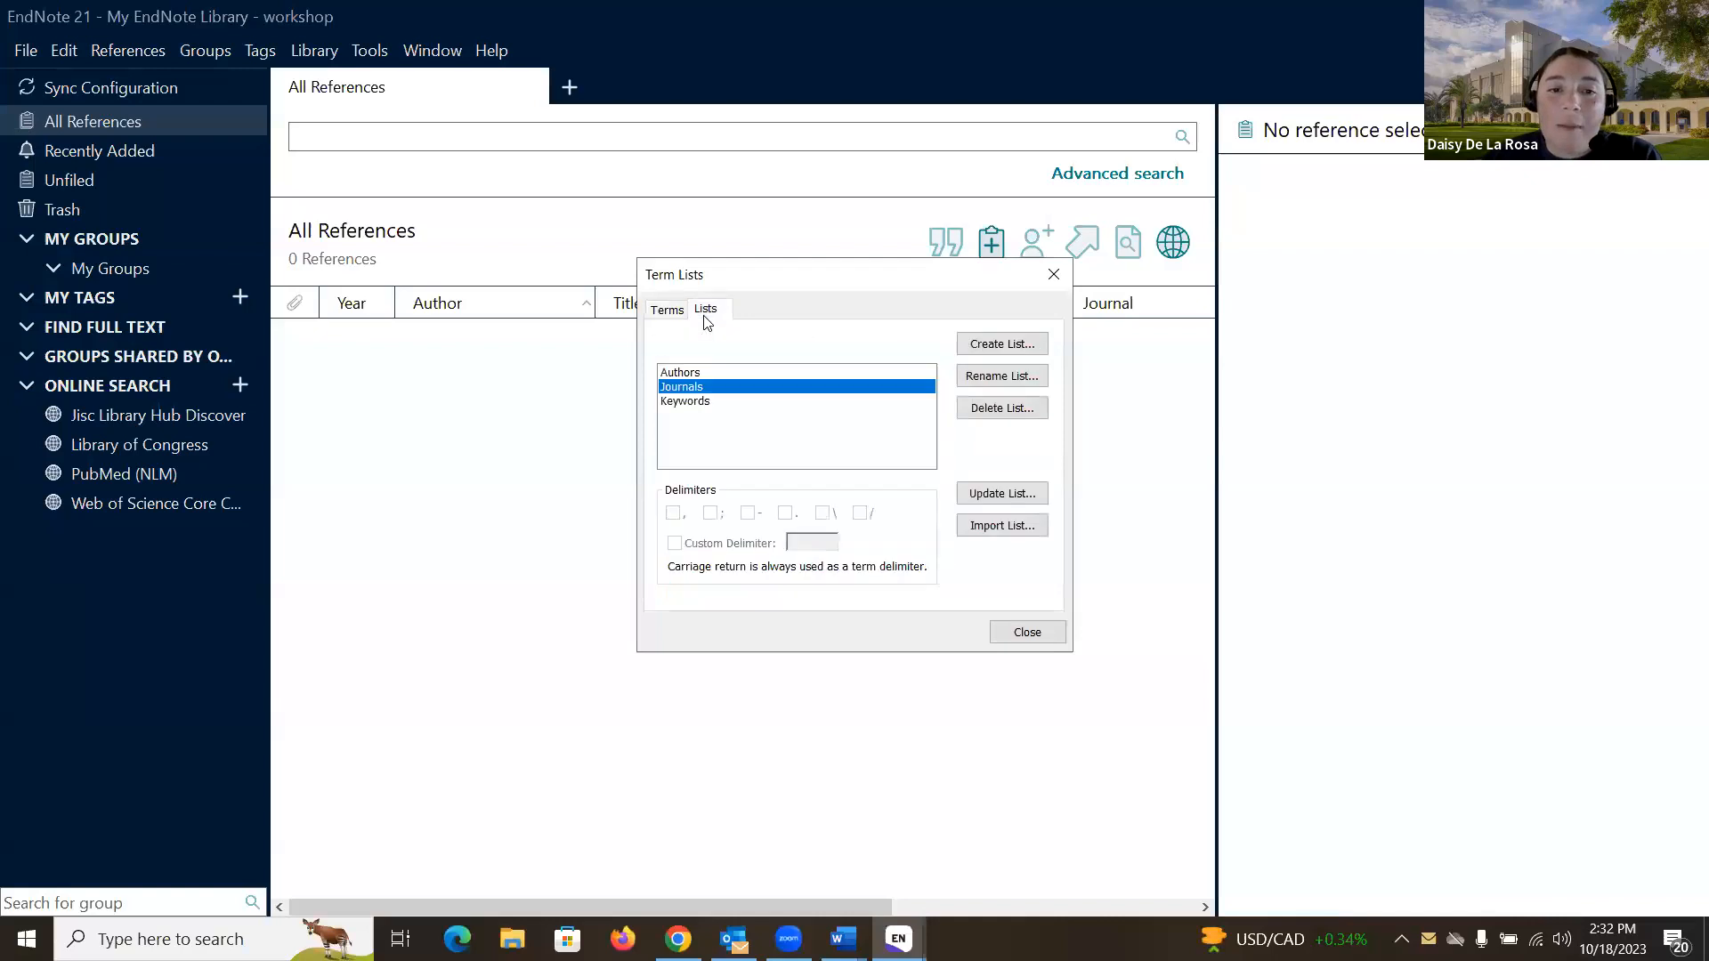
pyautogui.click(1011, 526)
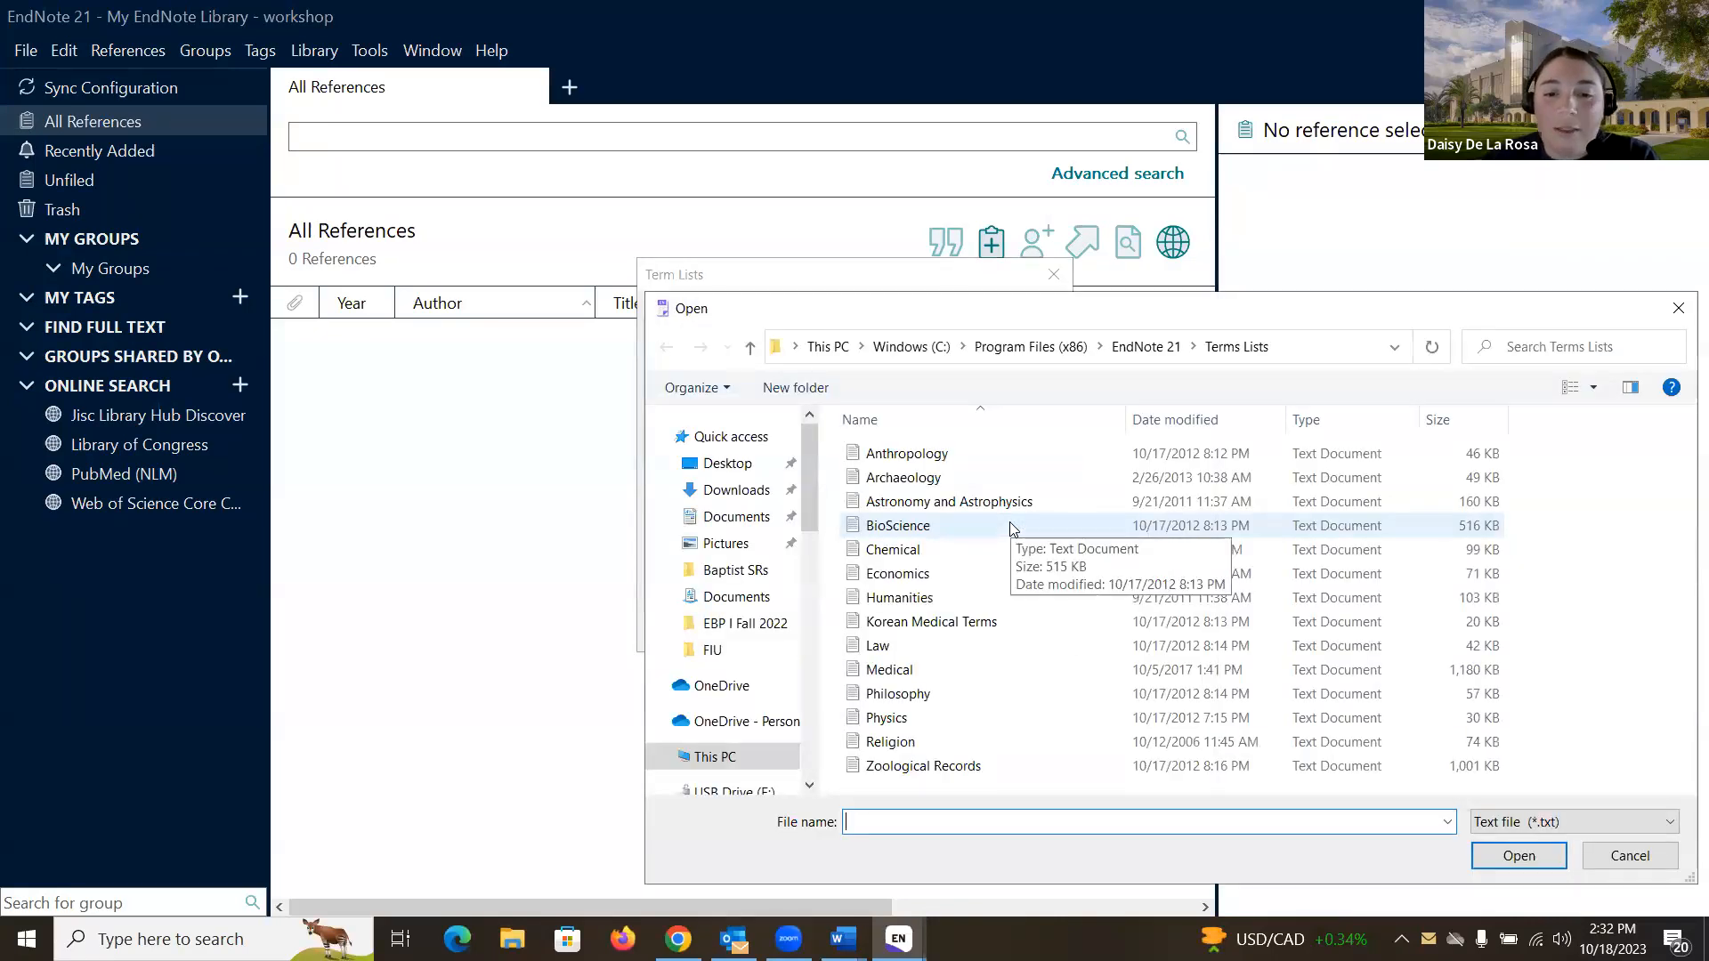
pyautogui.doubleClick(890, 670)
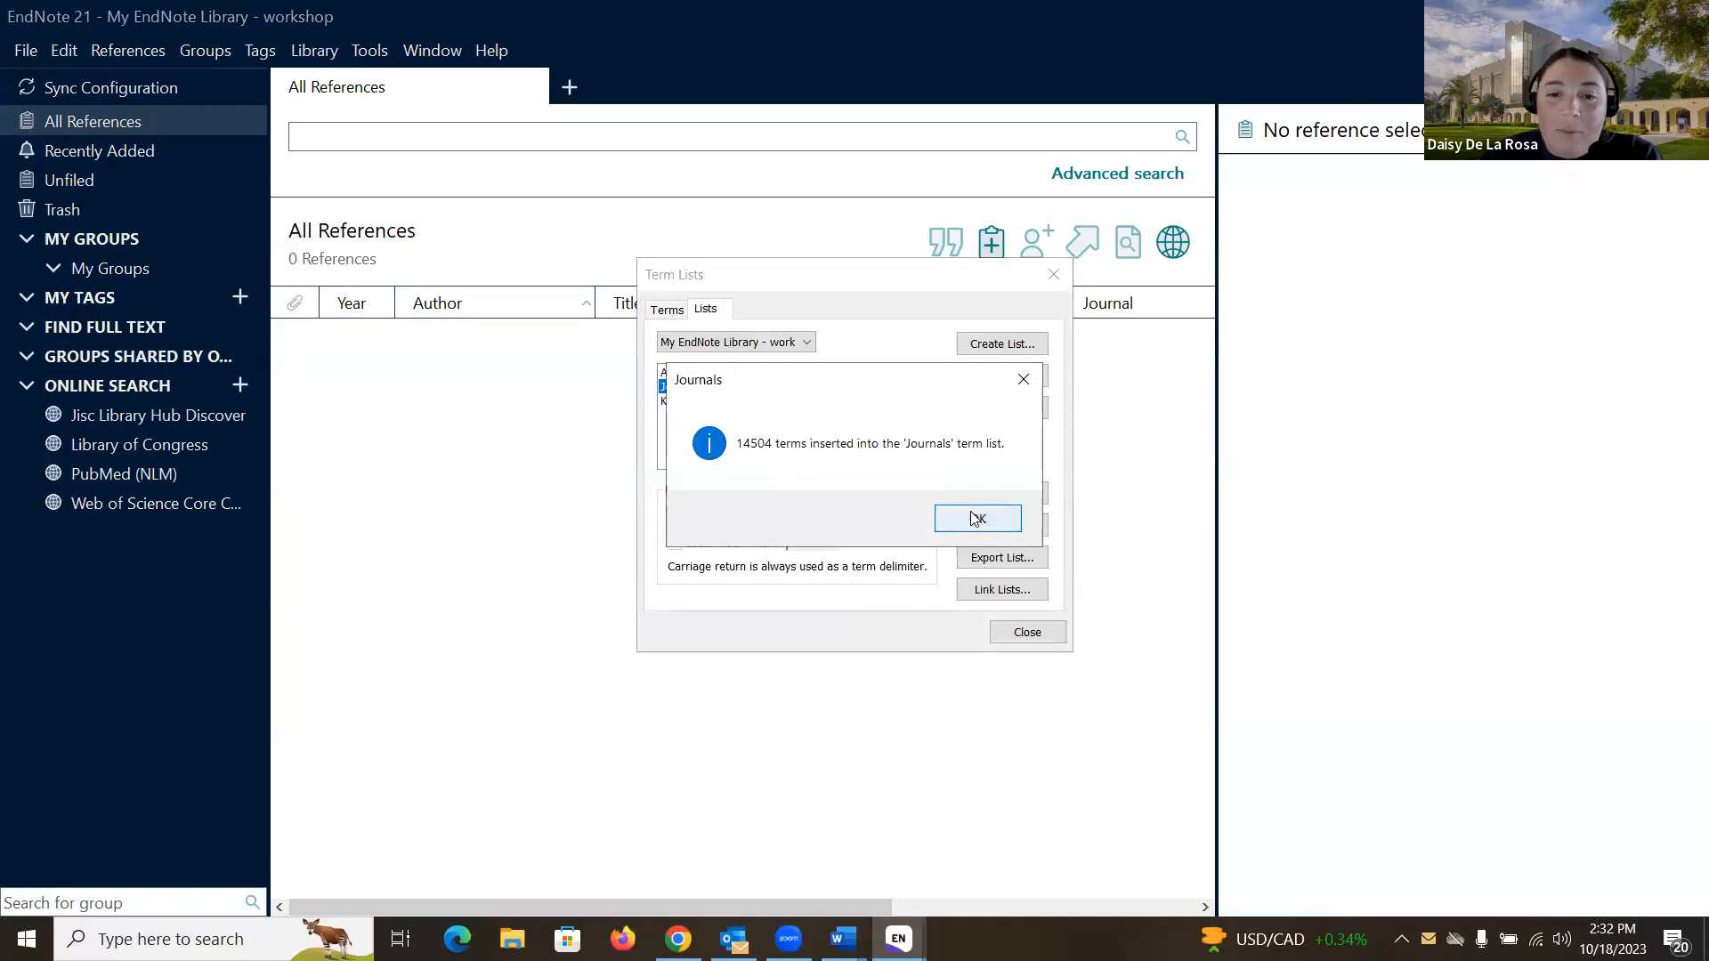
pyautogui.click(970, 512)
pyautogui.click(669, 310)
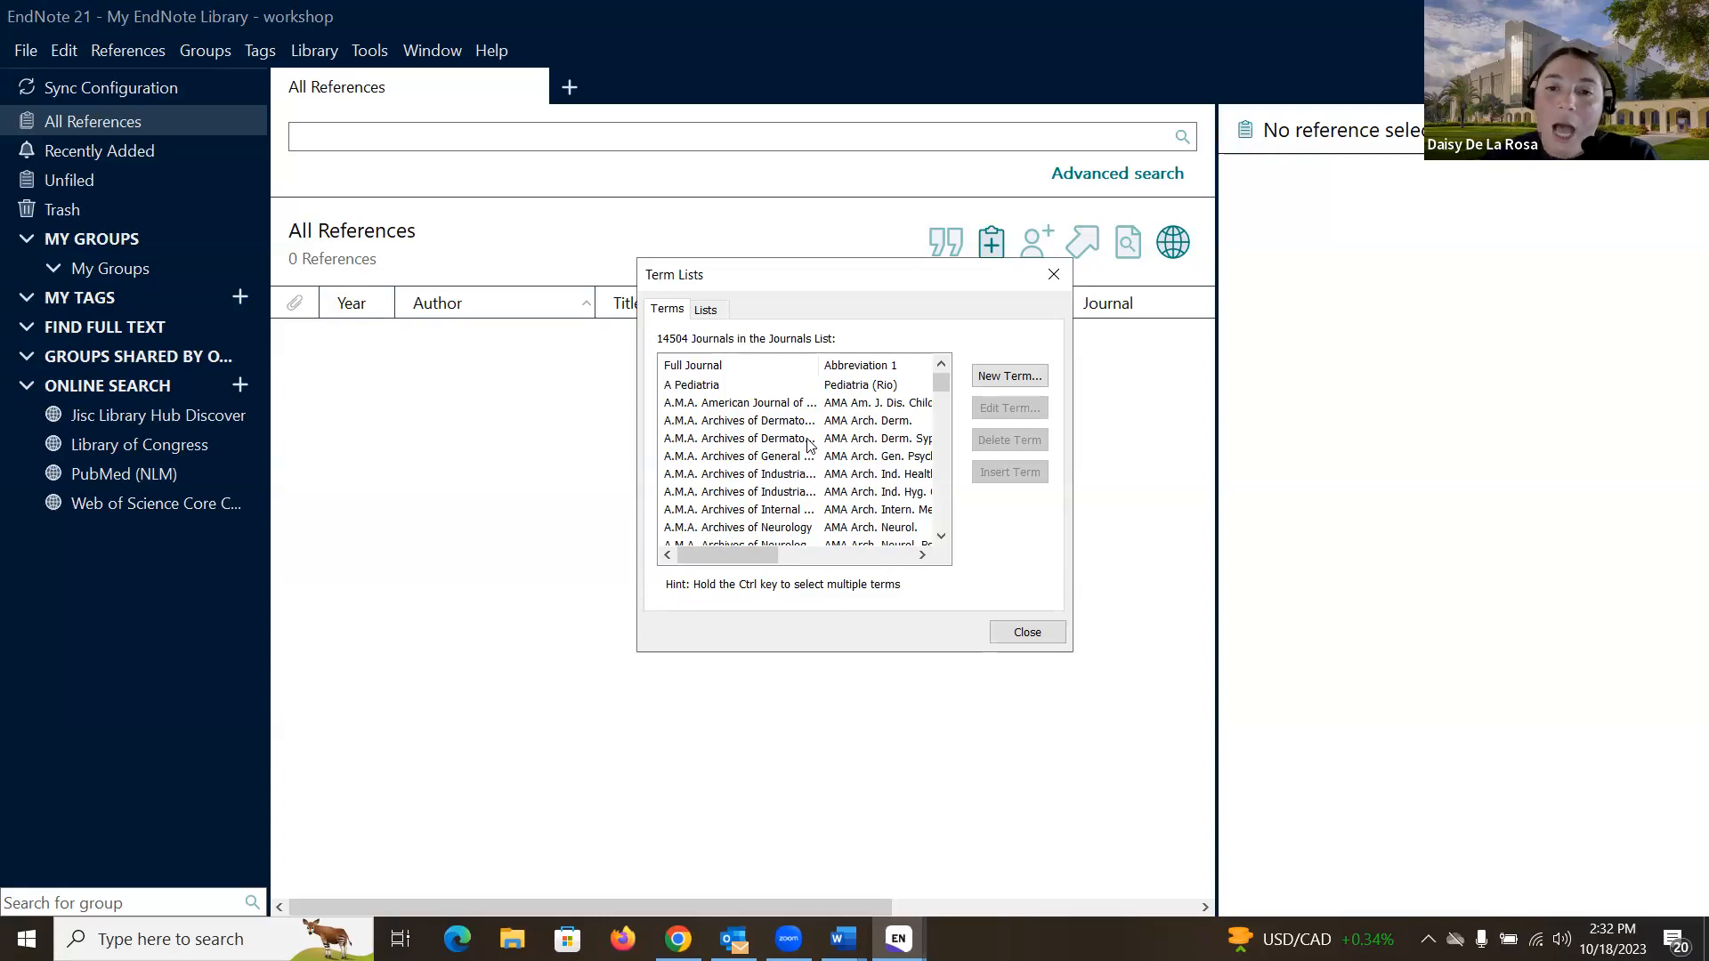
pyautogui.click(1019, 637)
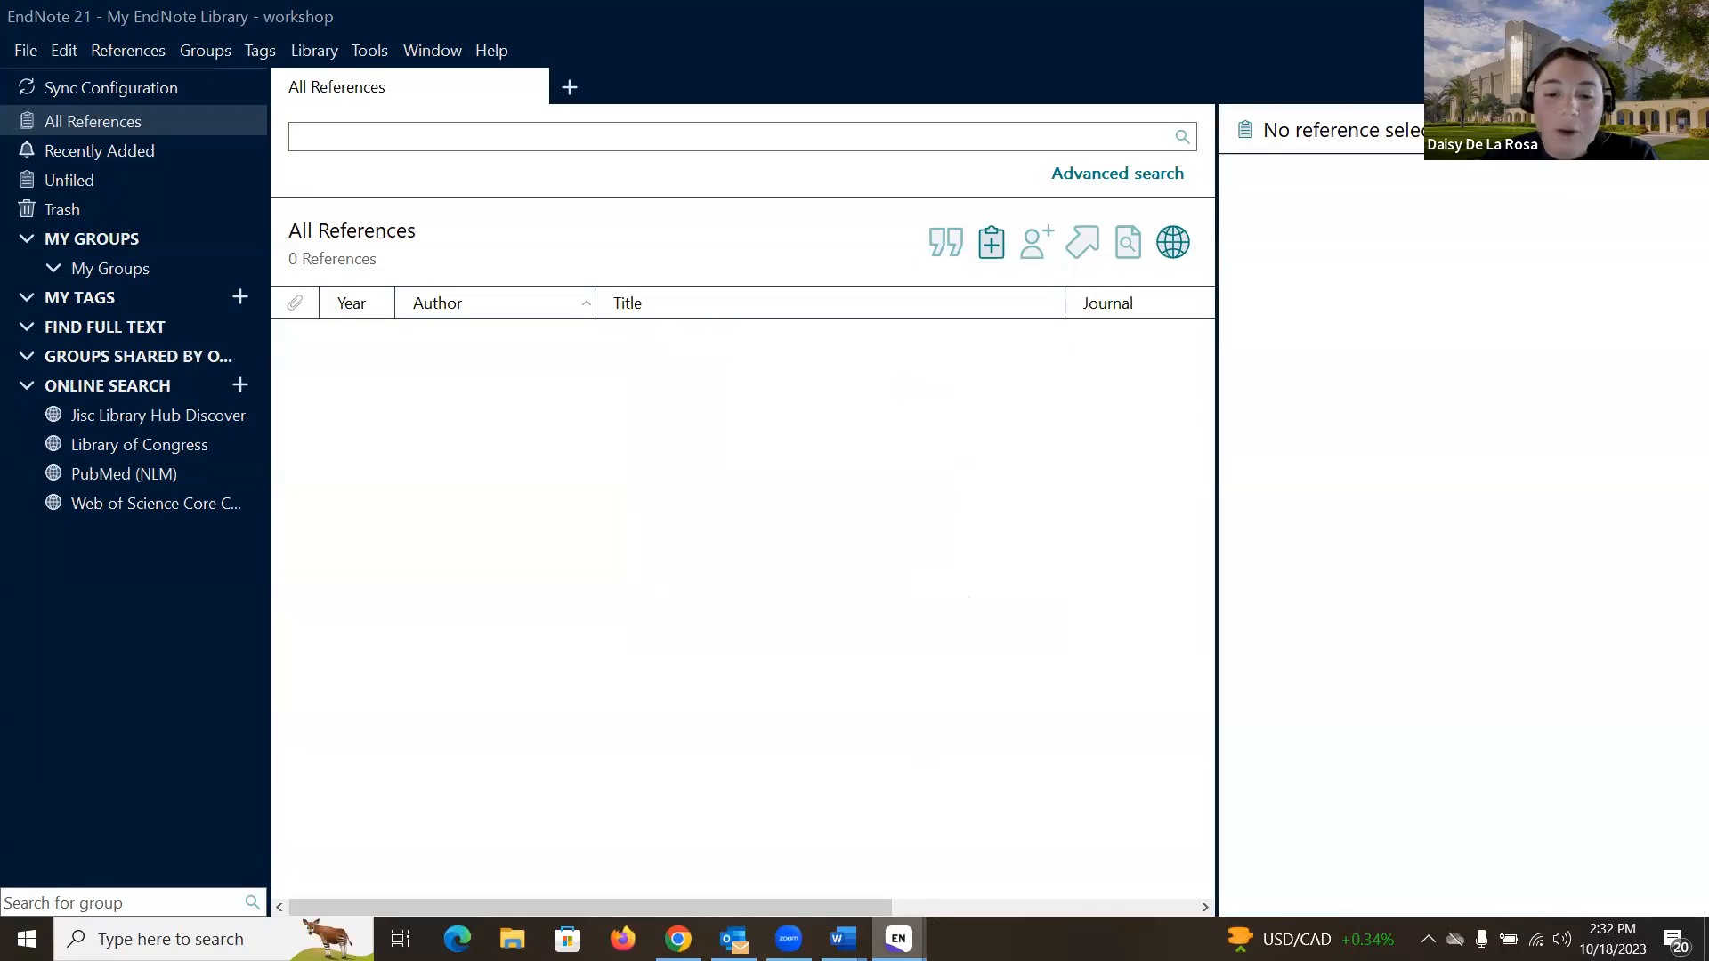
# - Bring the demo library forward and set its citation preview style to JAMA
pyautogui.moveTo(901, 936)
pyautogui.click(830, 840)
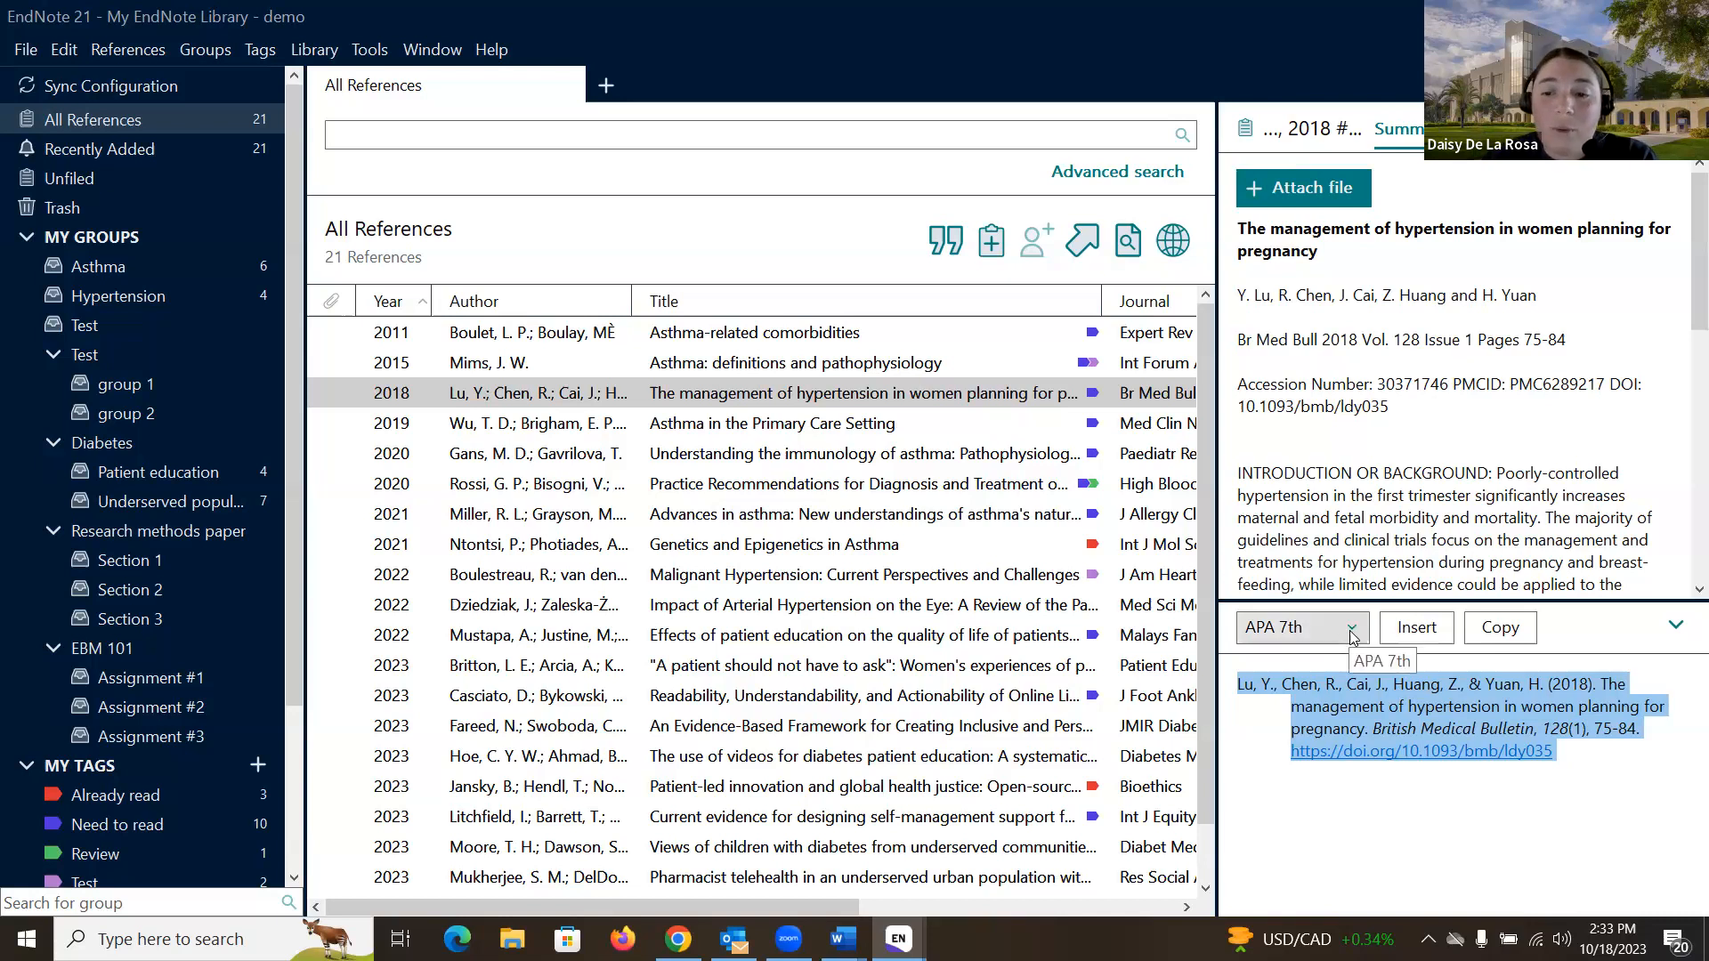
pyautogui.click(1320, 628)
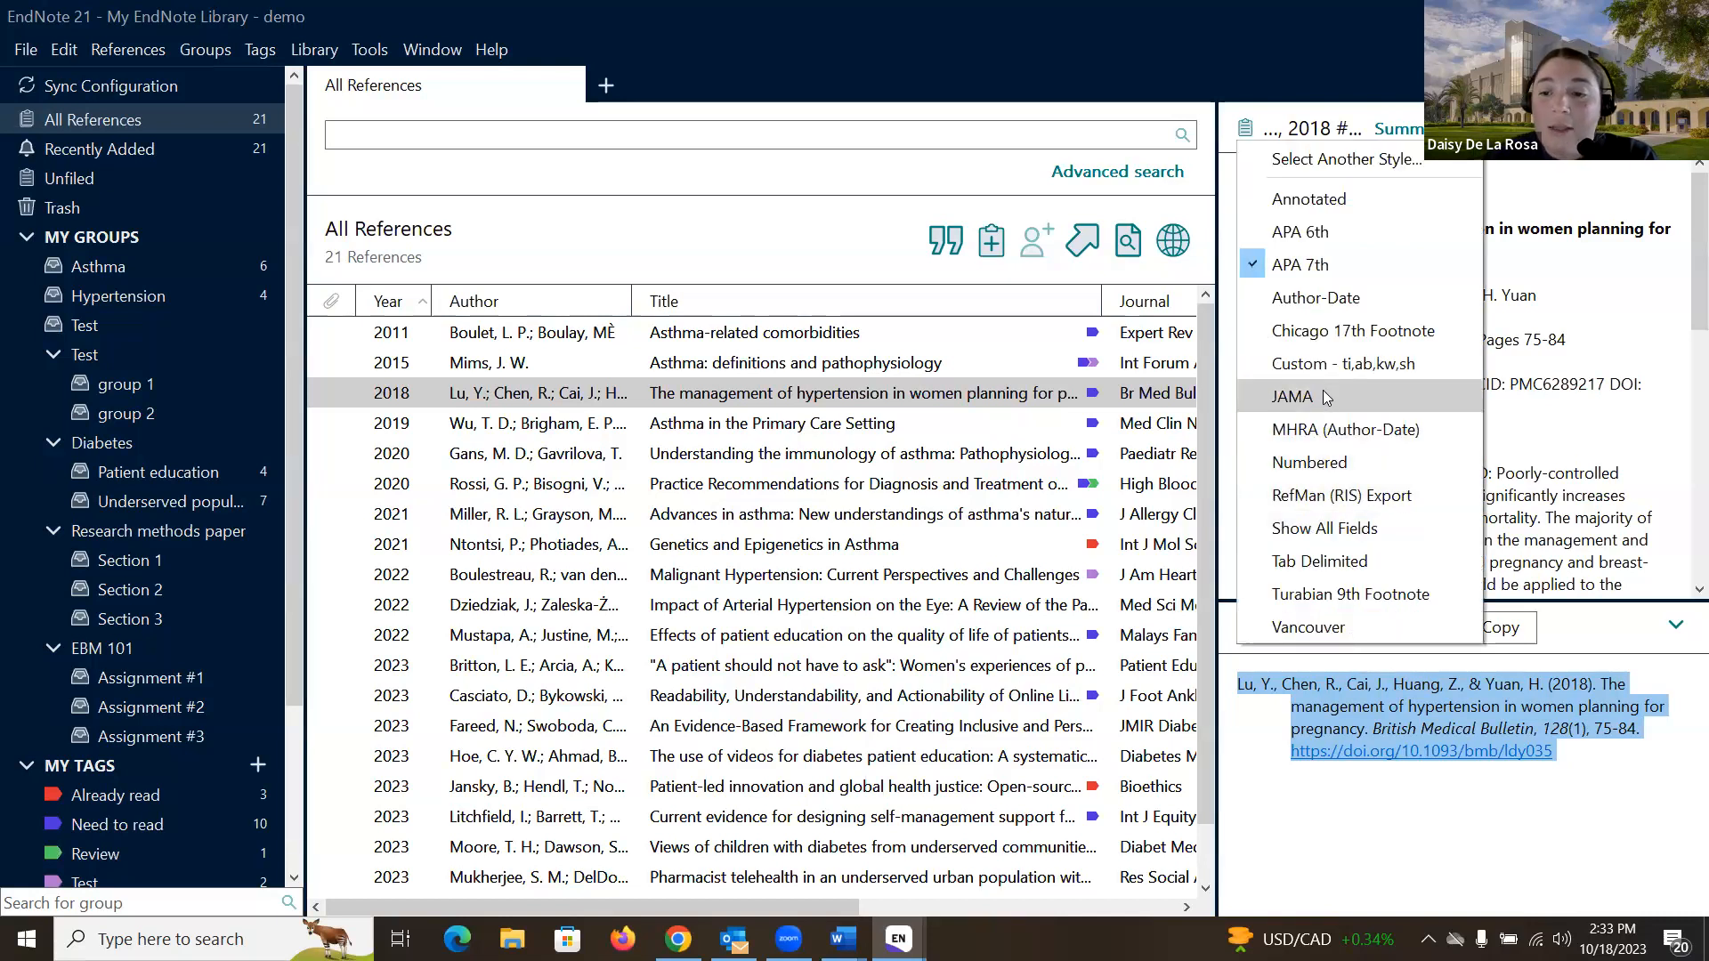
pyautogui.click(1399, 728)
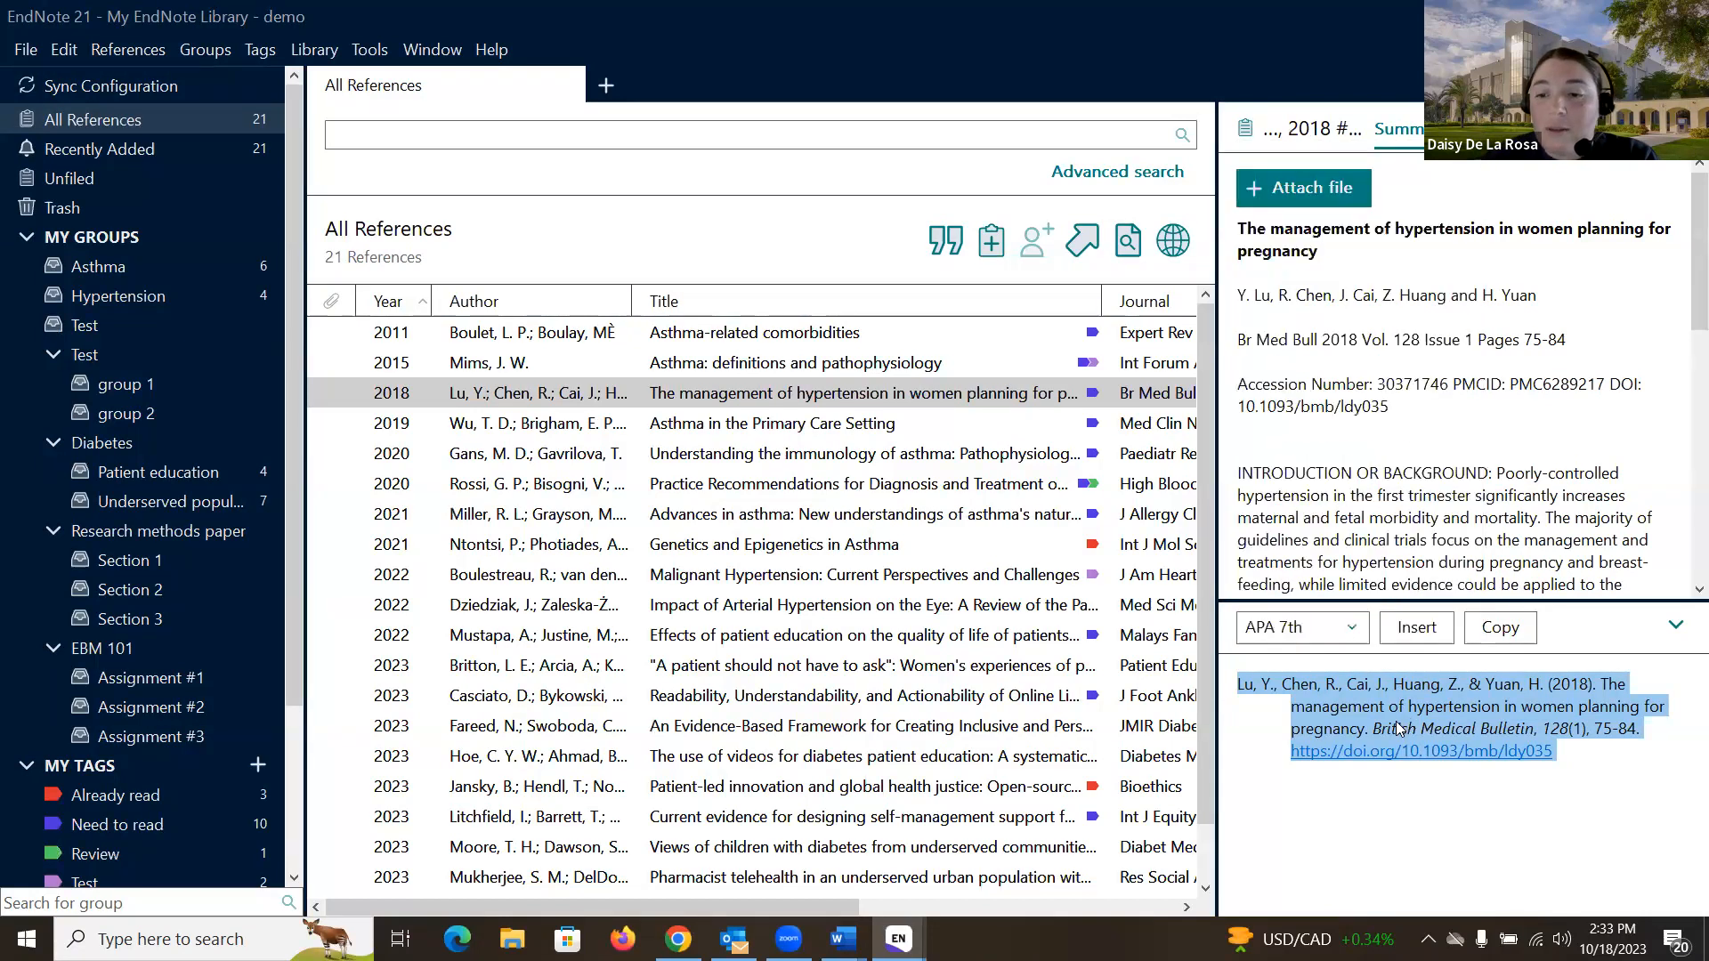
pyautogui.click(1347, 639)
pyautogui.click(1299, 396)
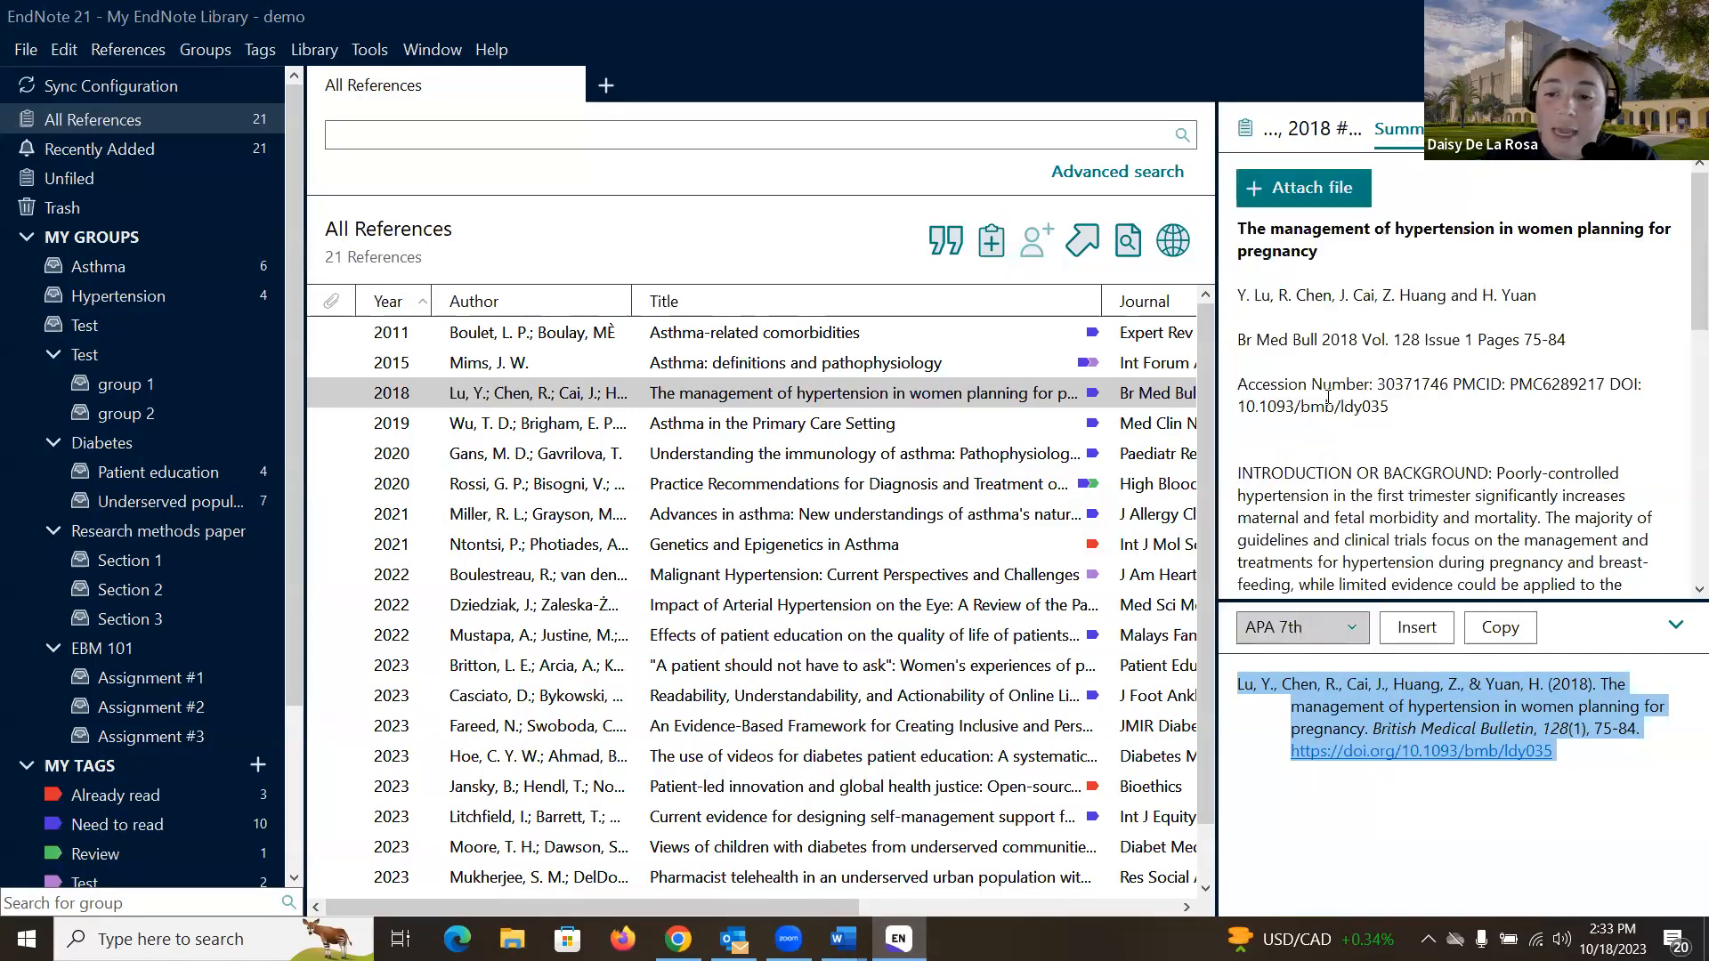
# - Highlight the abbreviated journal name 'Br Med Bull' in the JAMA citation preview
pyautogui.moveTo(1603, 709); pyautogui.dragTo(1683, 710)
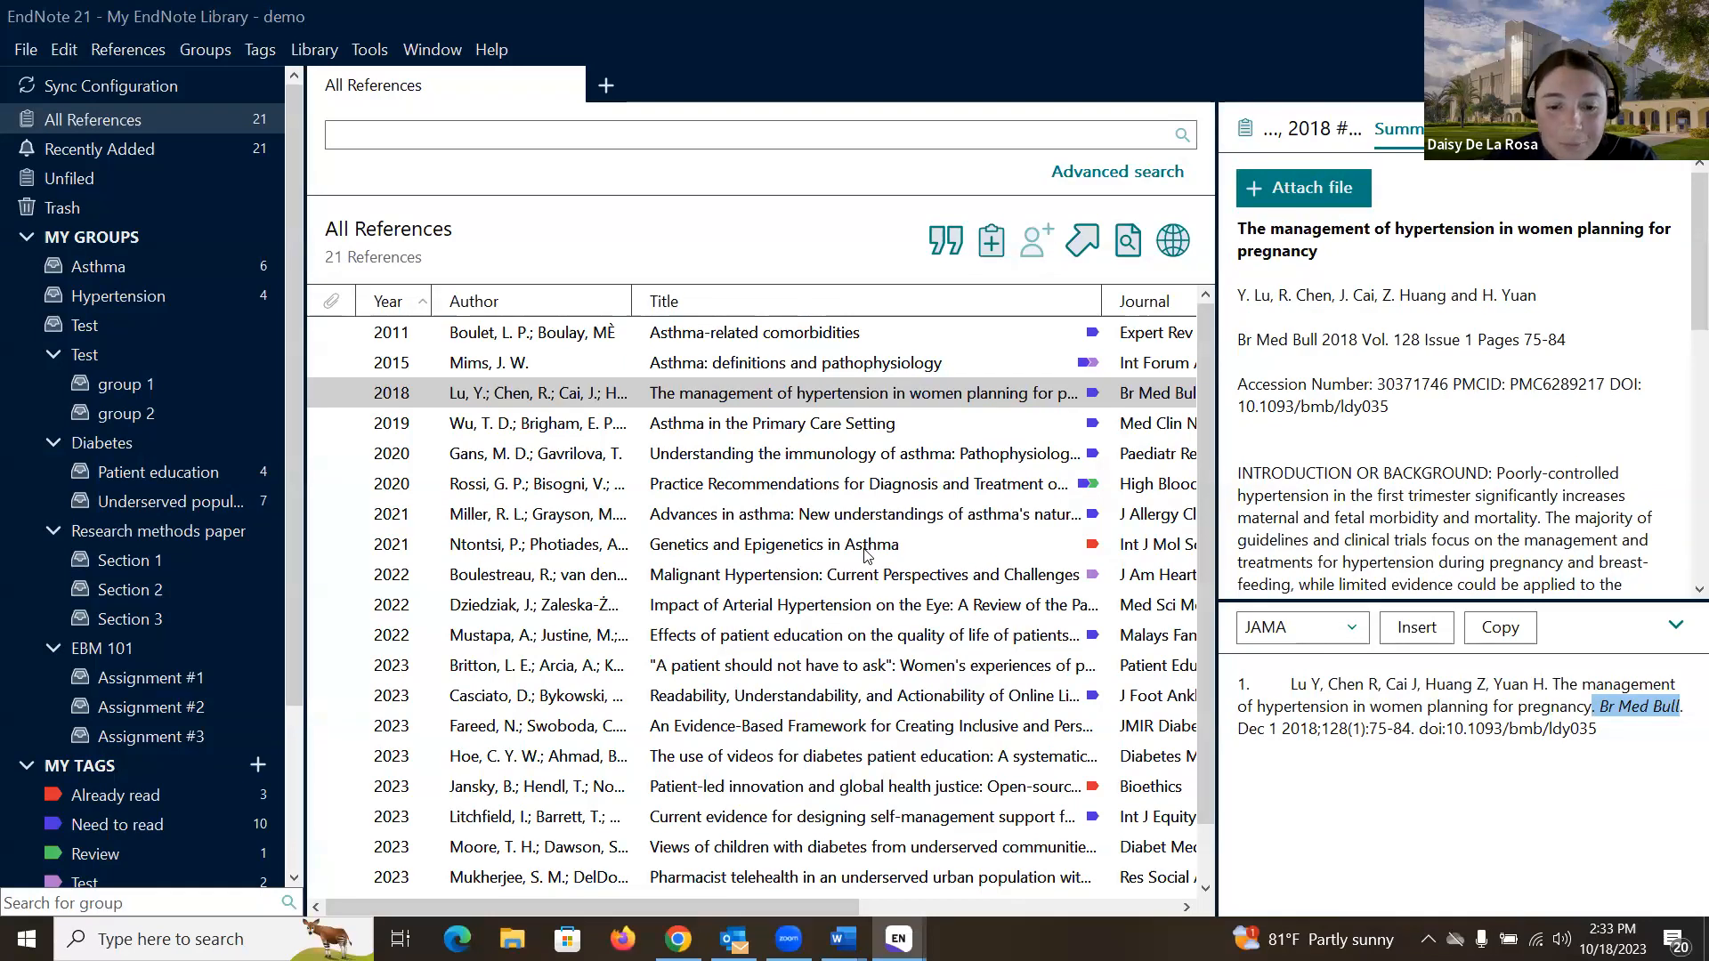
# - Switch back to the empty workshop library window from the taskbar preview
pyautogui.moveTo(898, 939)
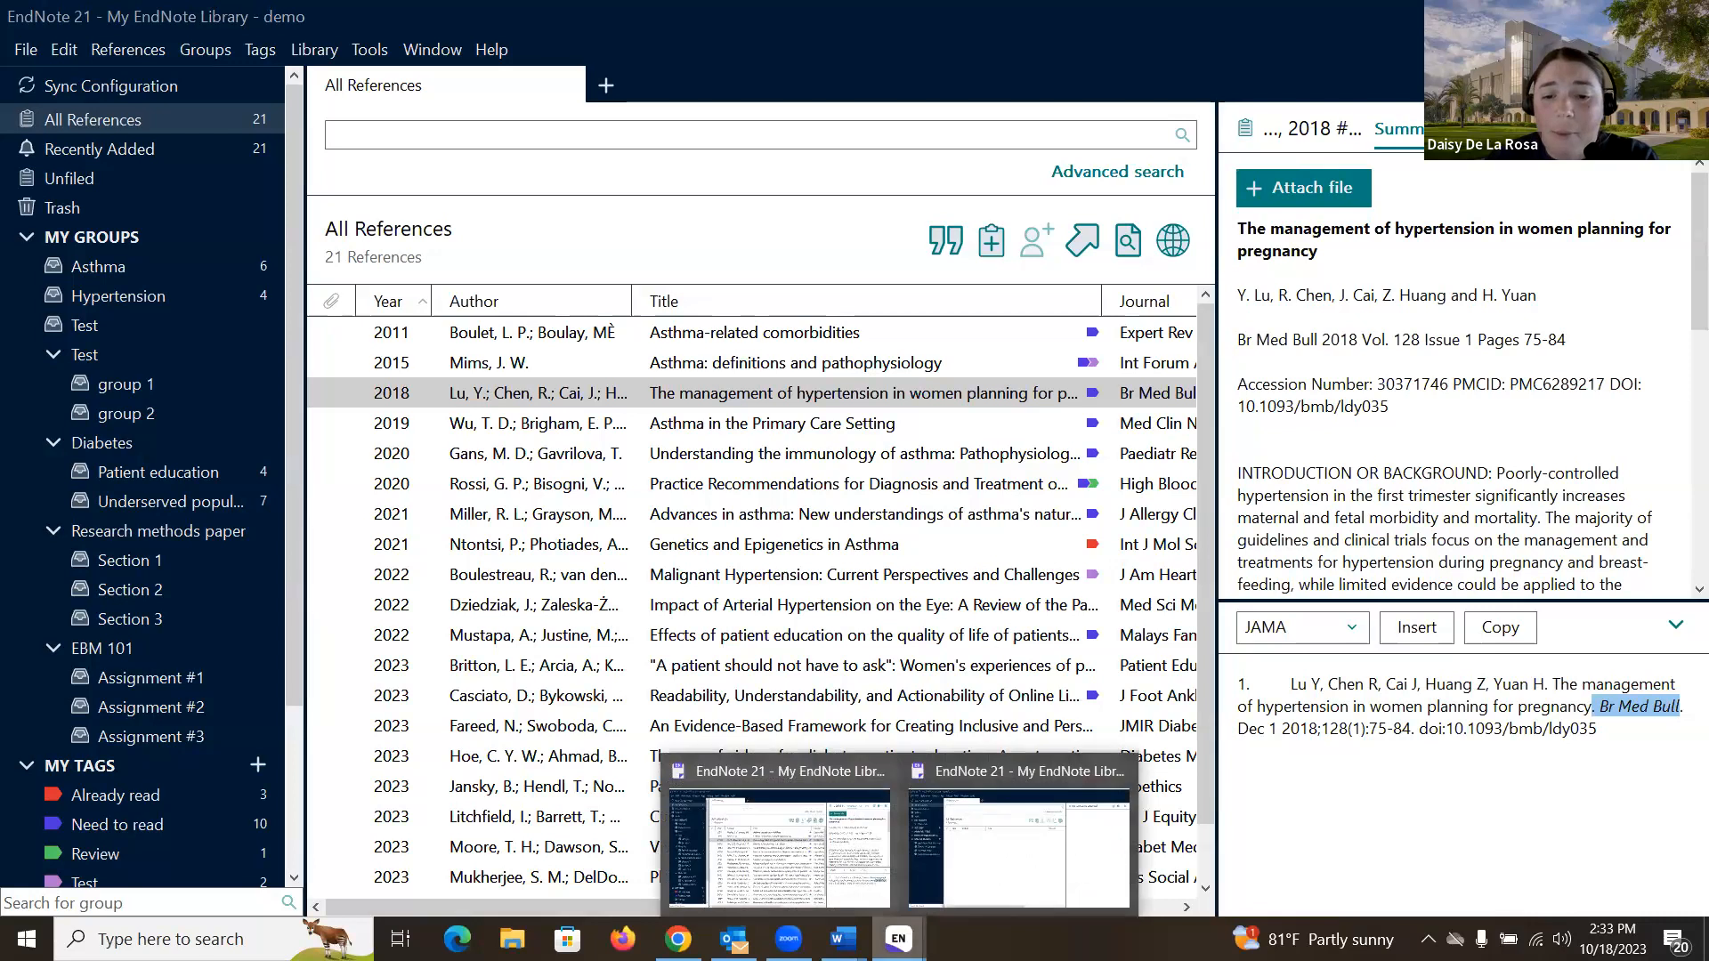
pyautogui.click(983, 843)
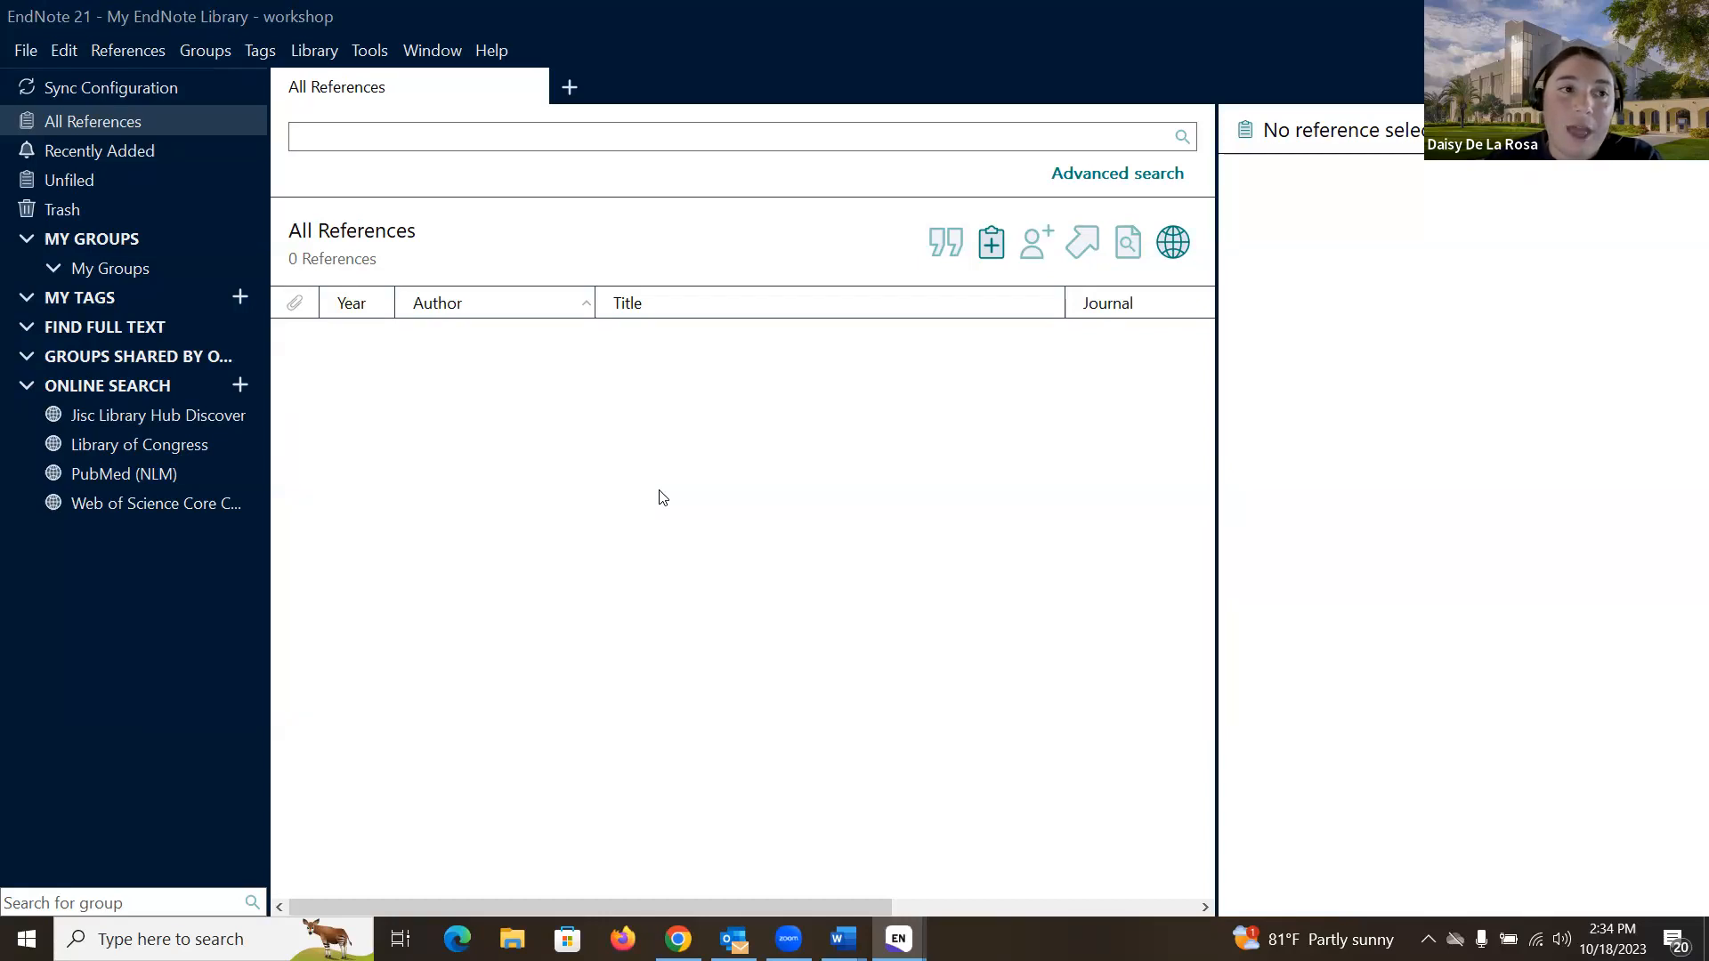
# - Open EndNote Preferences from the Edit menu
pyautogui.click(71, 51)
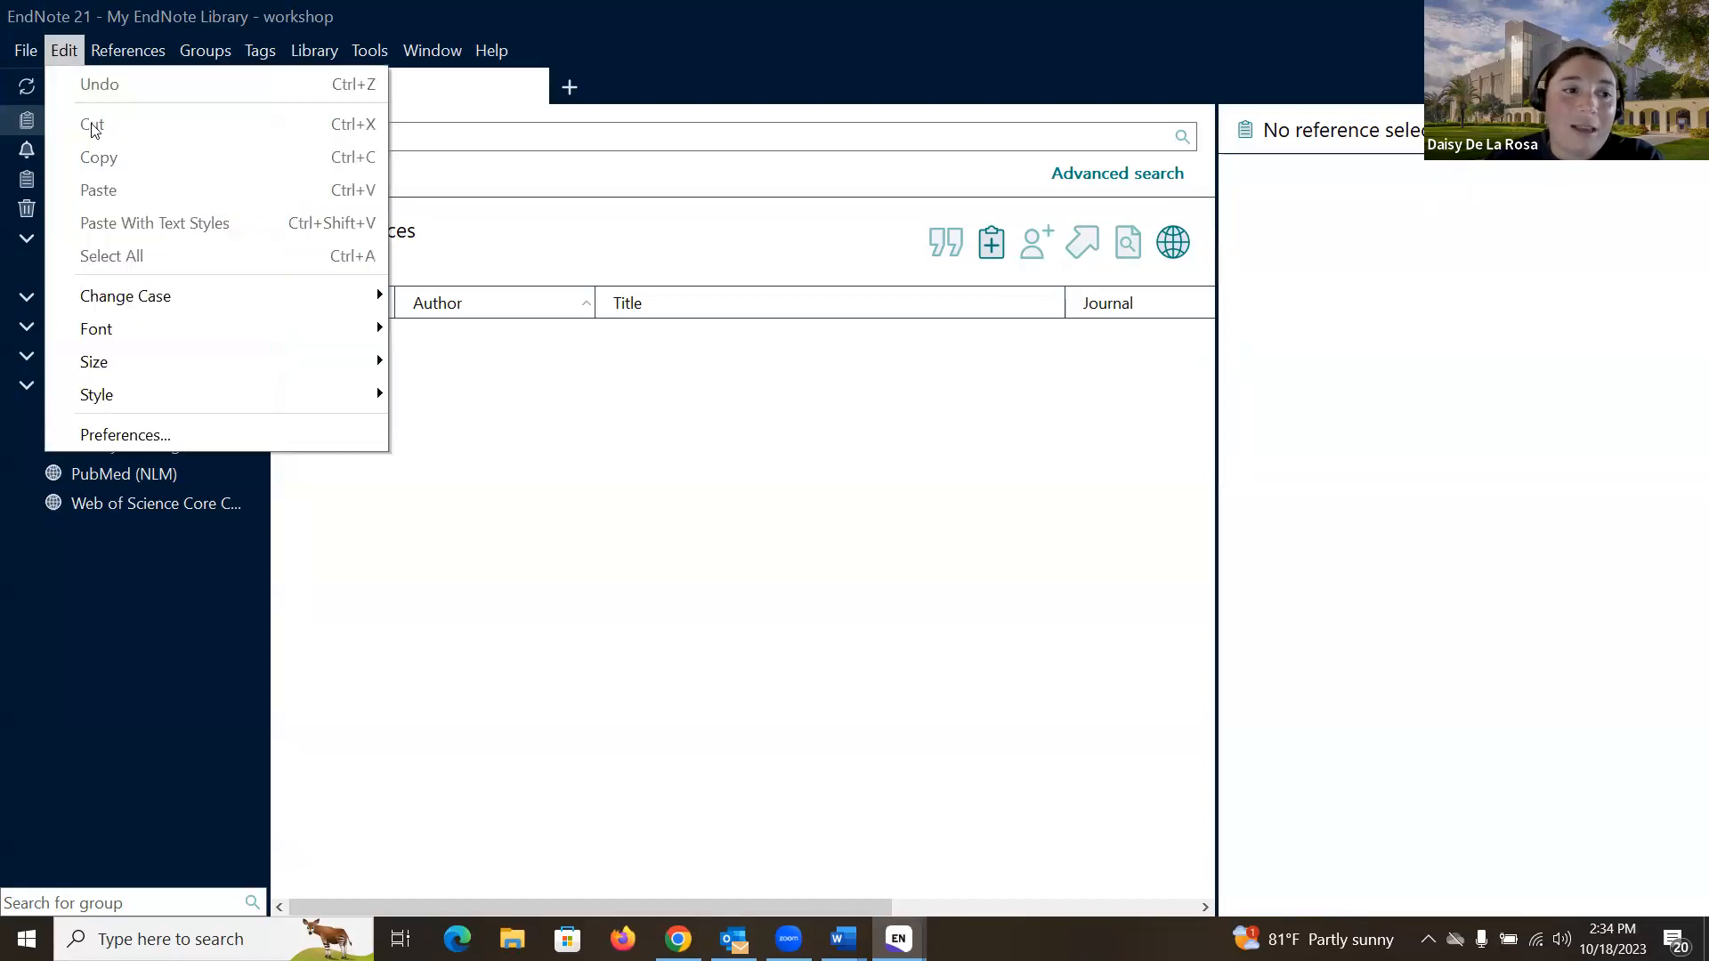
pyautogui.click(232, 433)
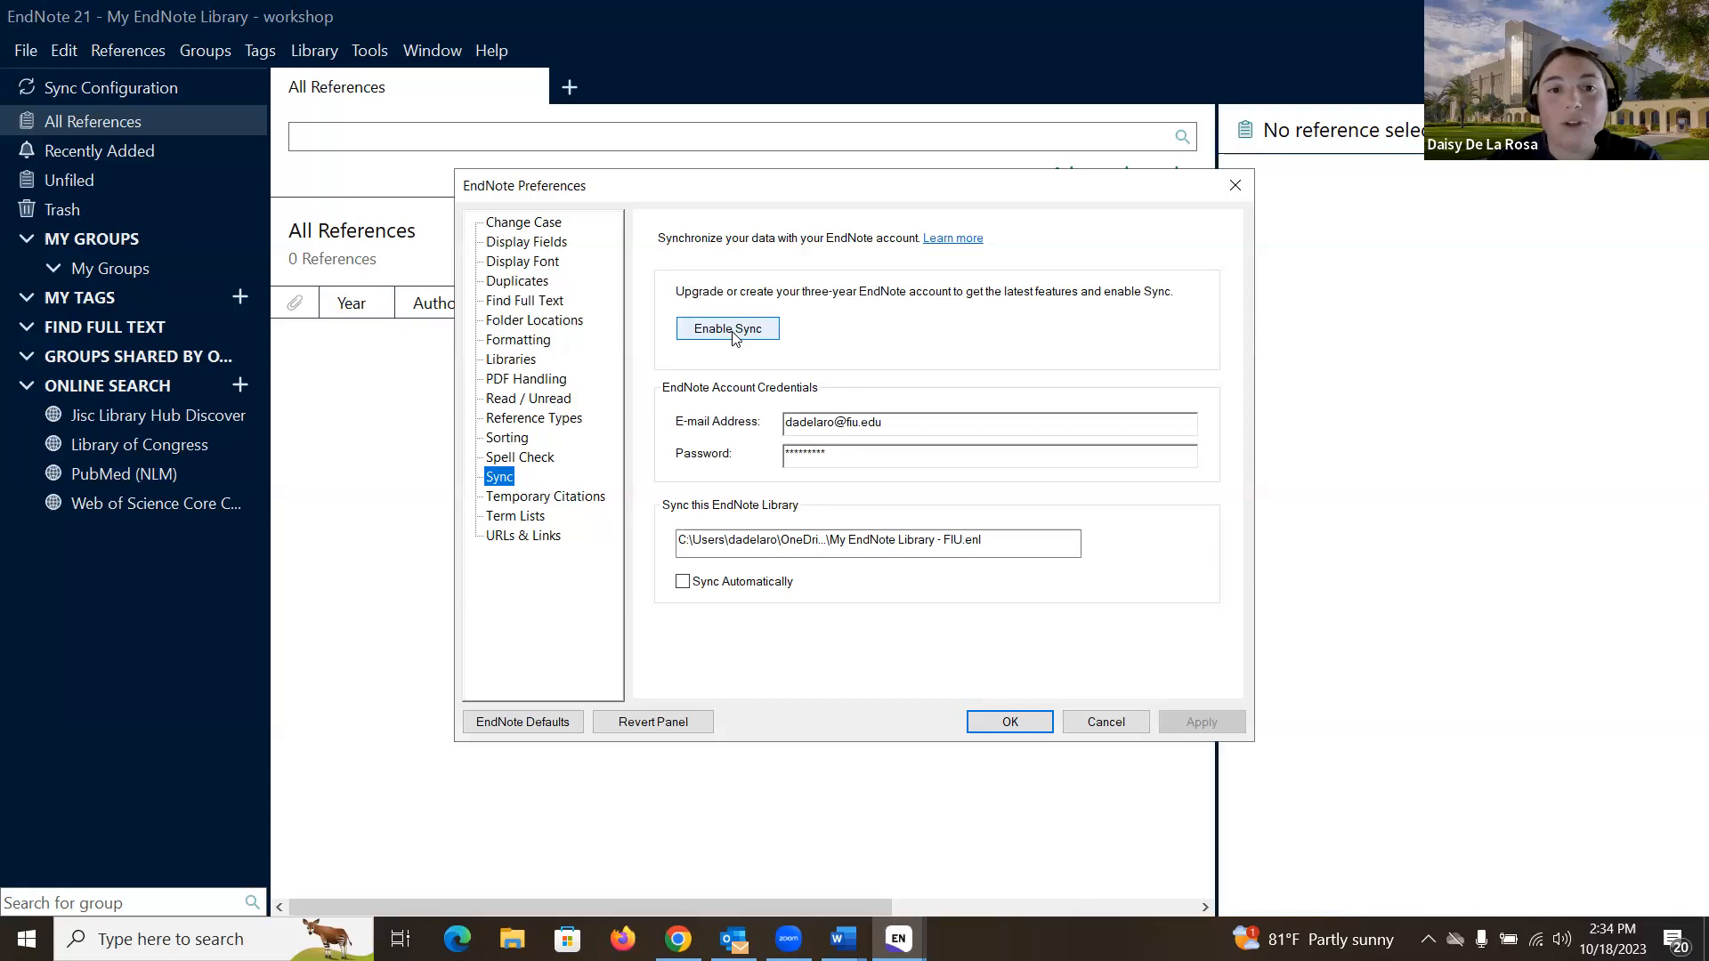
# - Close the Preferences window without making any changes
pyautogui.click(1232, 197)
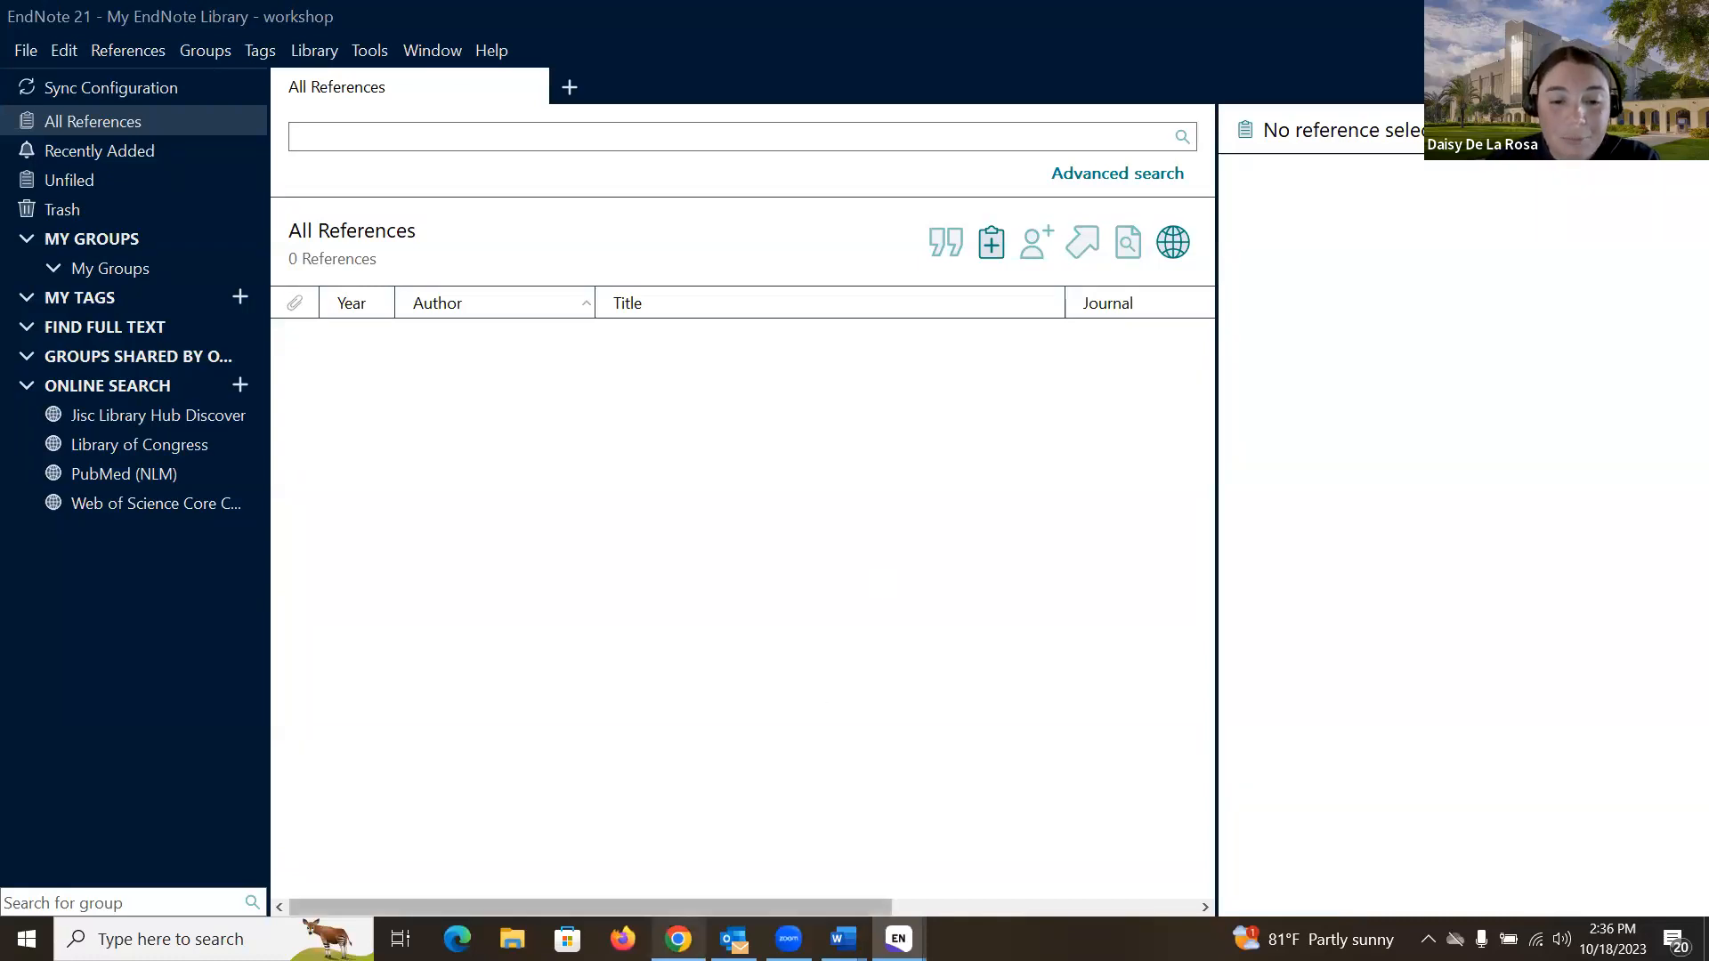
# - Export the Bates' guide record from FIU Primo as RIS and import it into EndNote
pyautogui.click(678, 938)
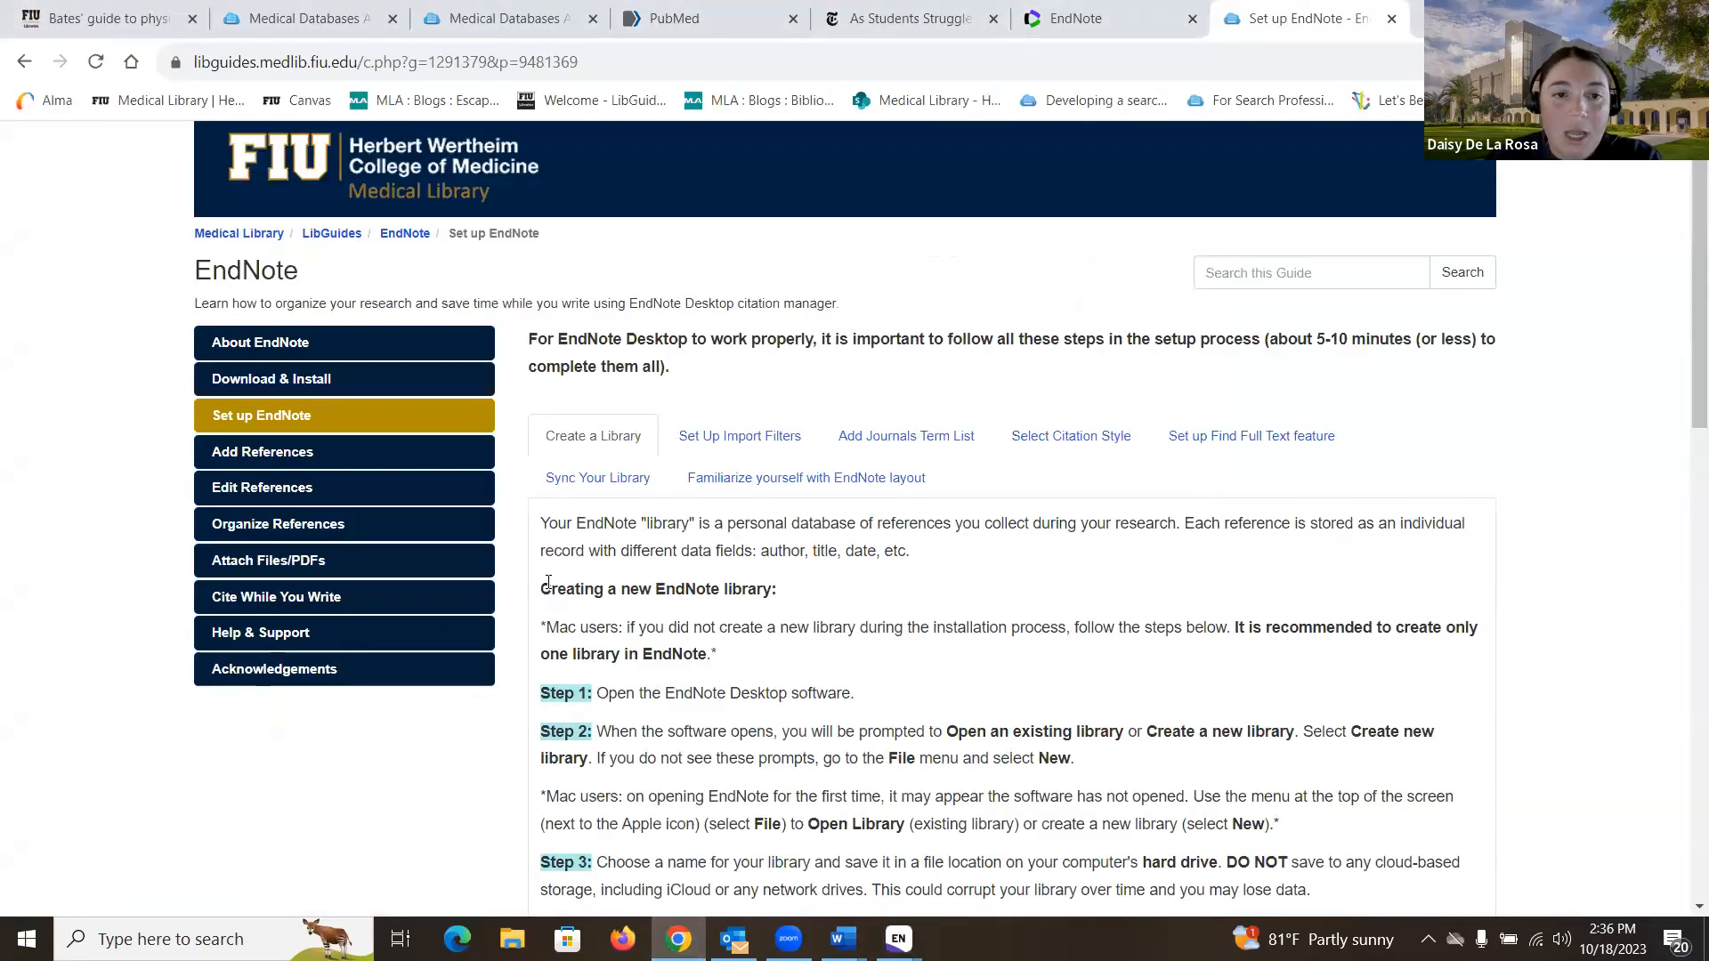
pyautogui.click(80, 18)
pyautogui.scroll(2, 267, 485)
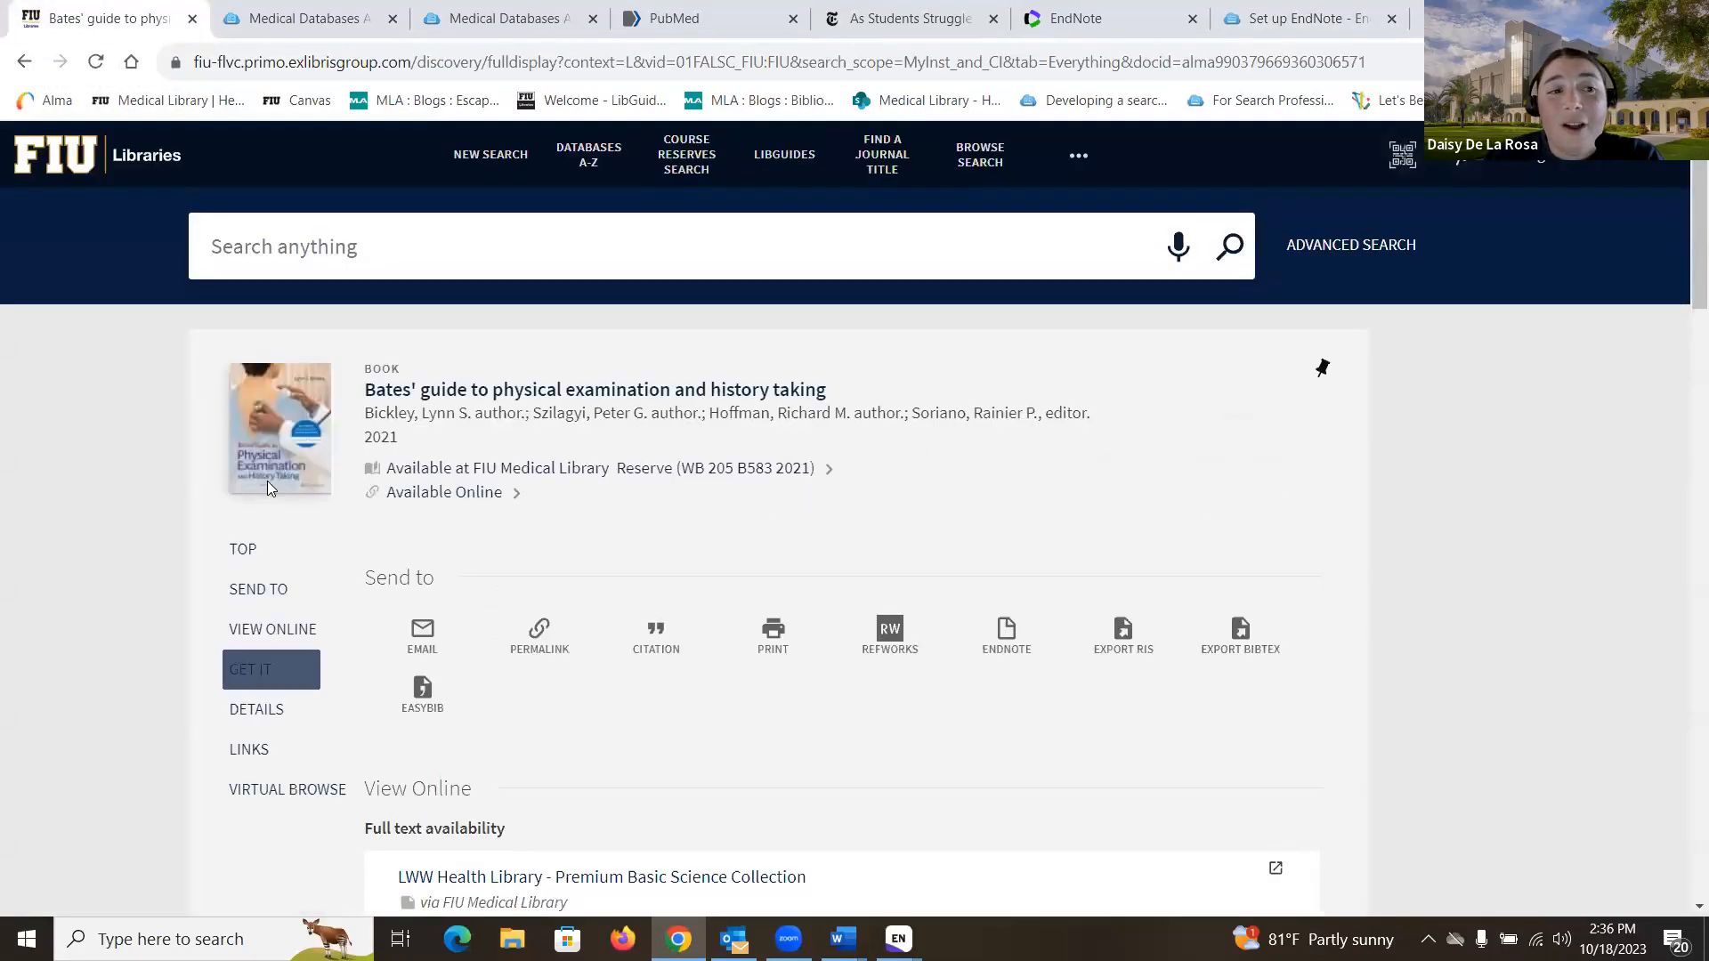
pyautogui.scroll(-1, 153, 426)
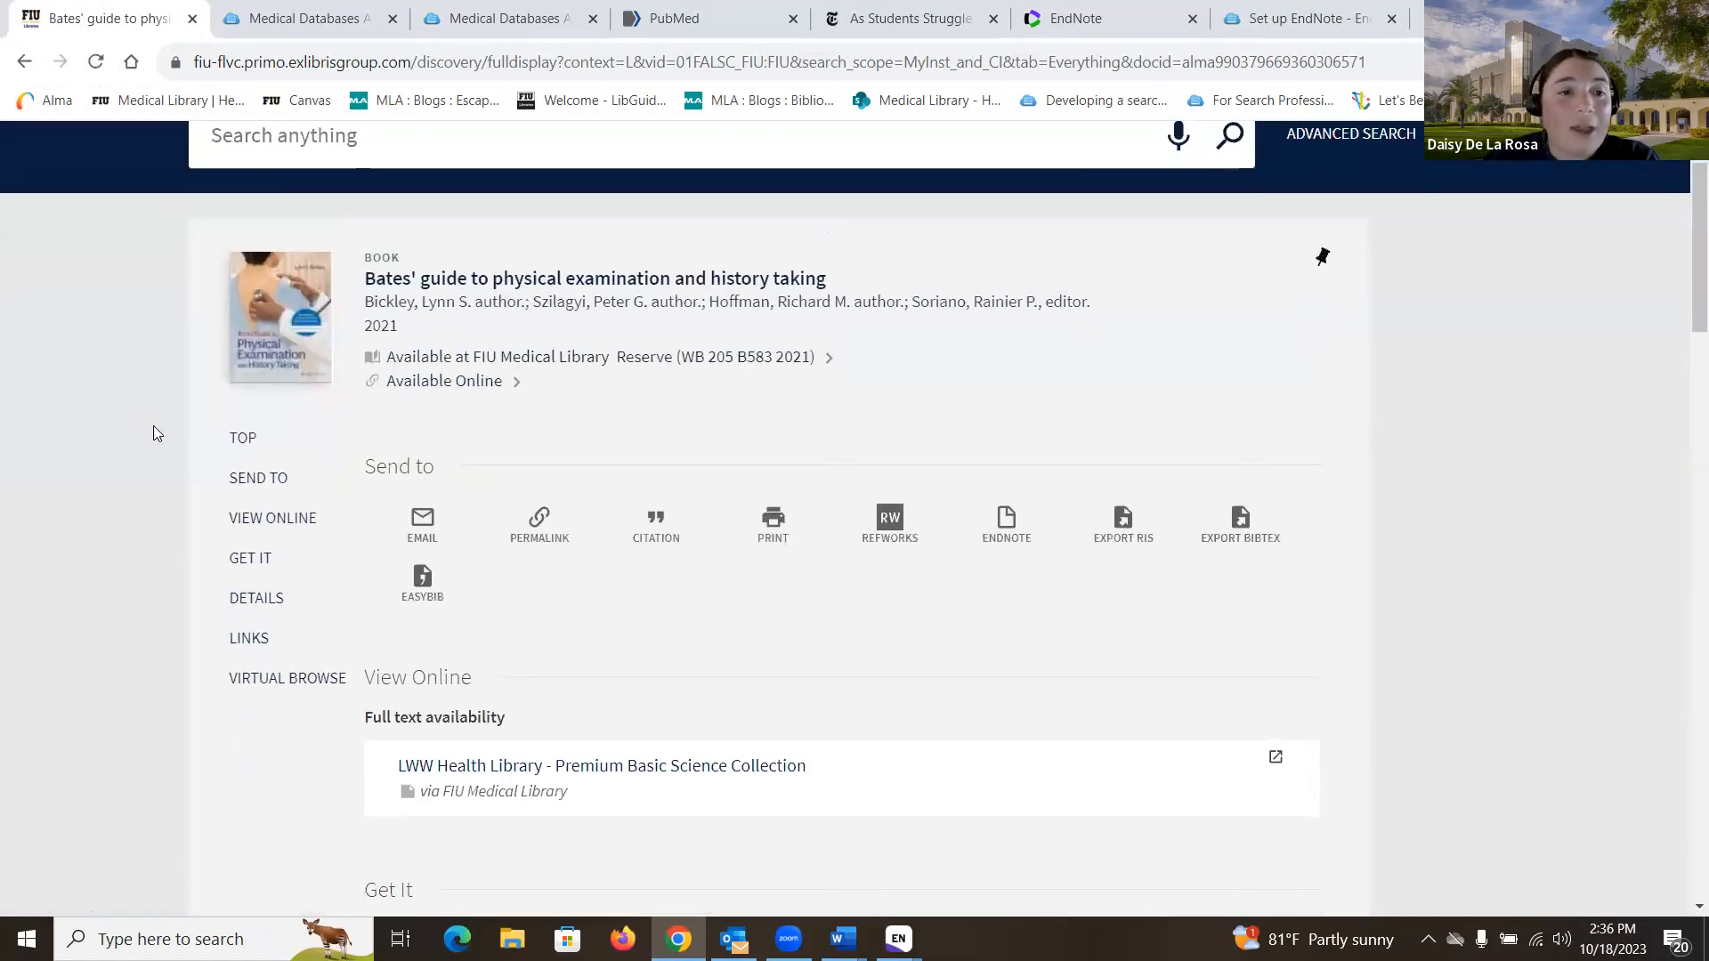
pyautogui.scroll(-1, 153, 426)
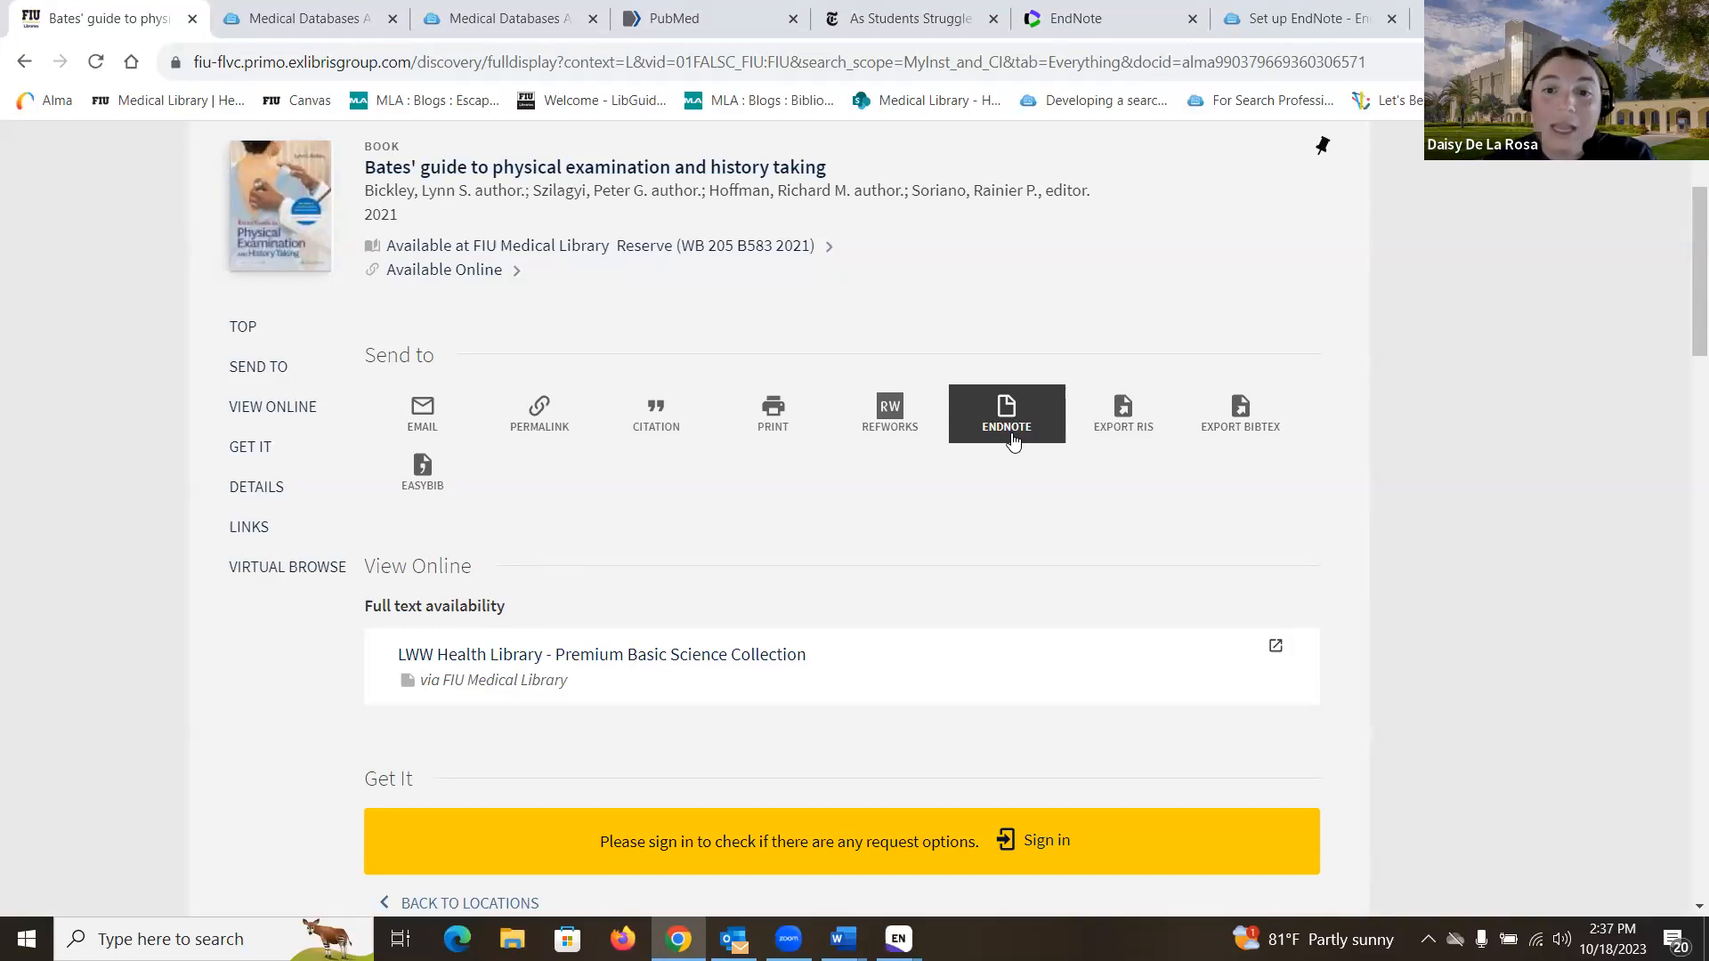
pyautogui.click(1125, 427)
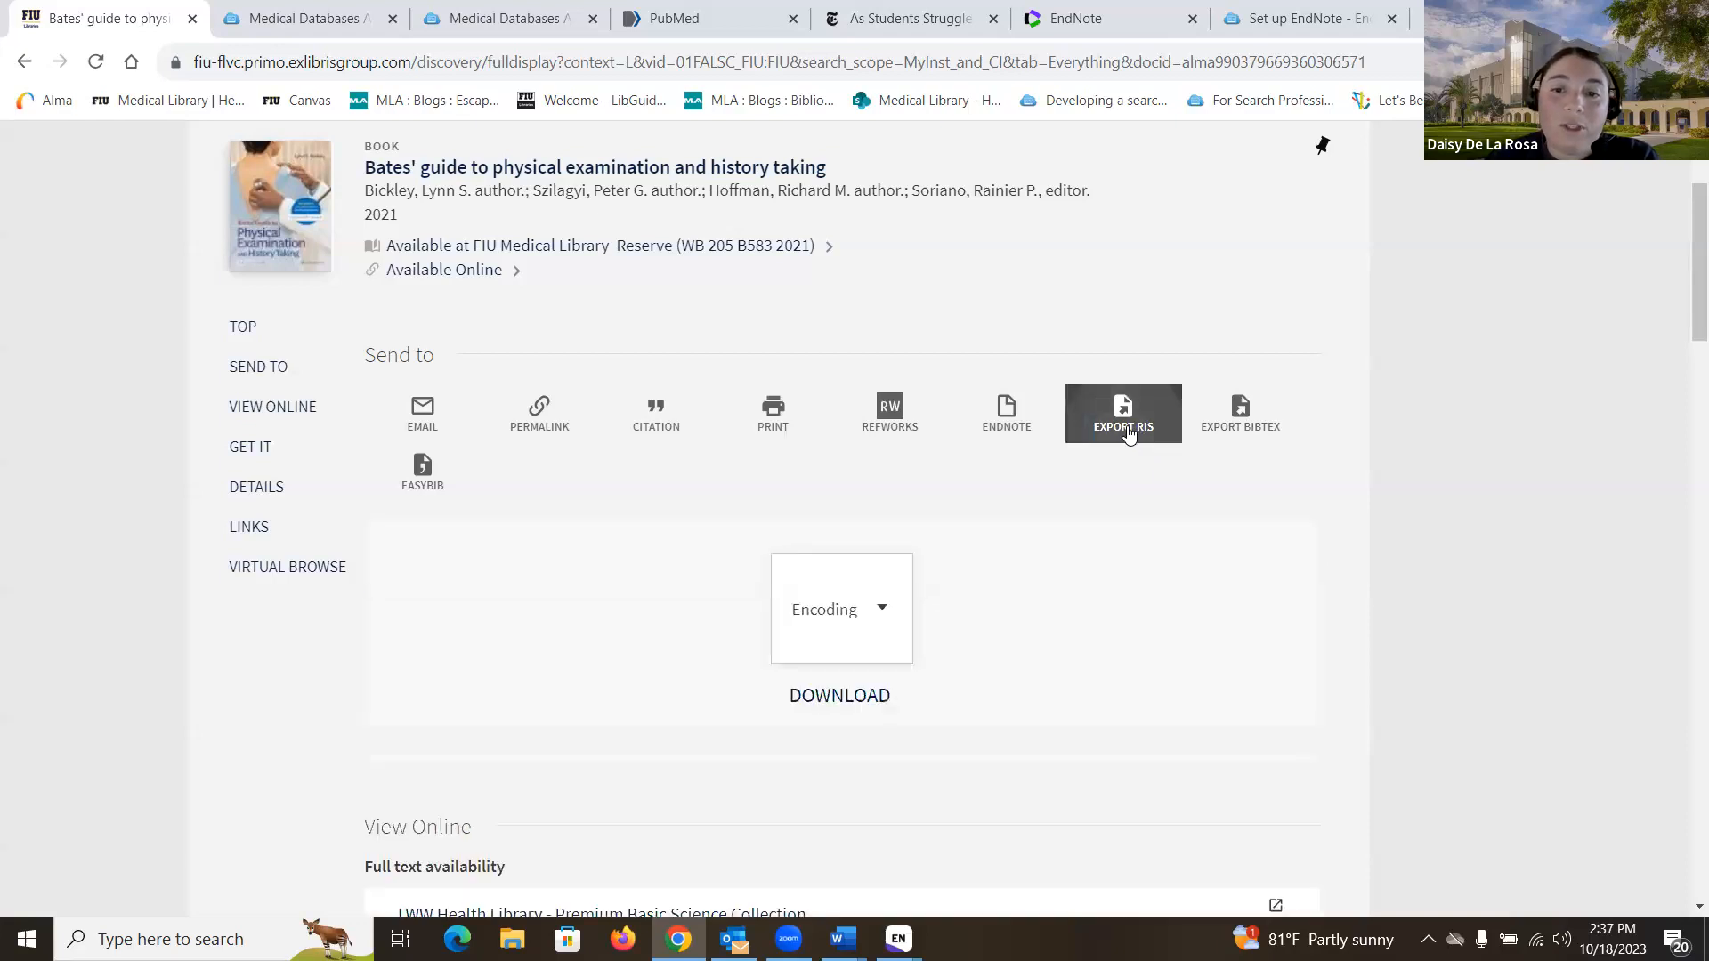
pyautogui.click(859, 703)
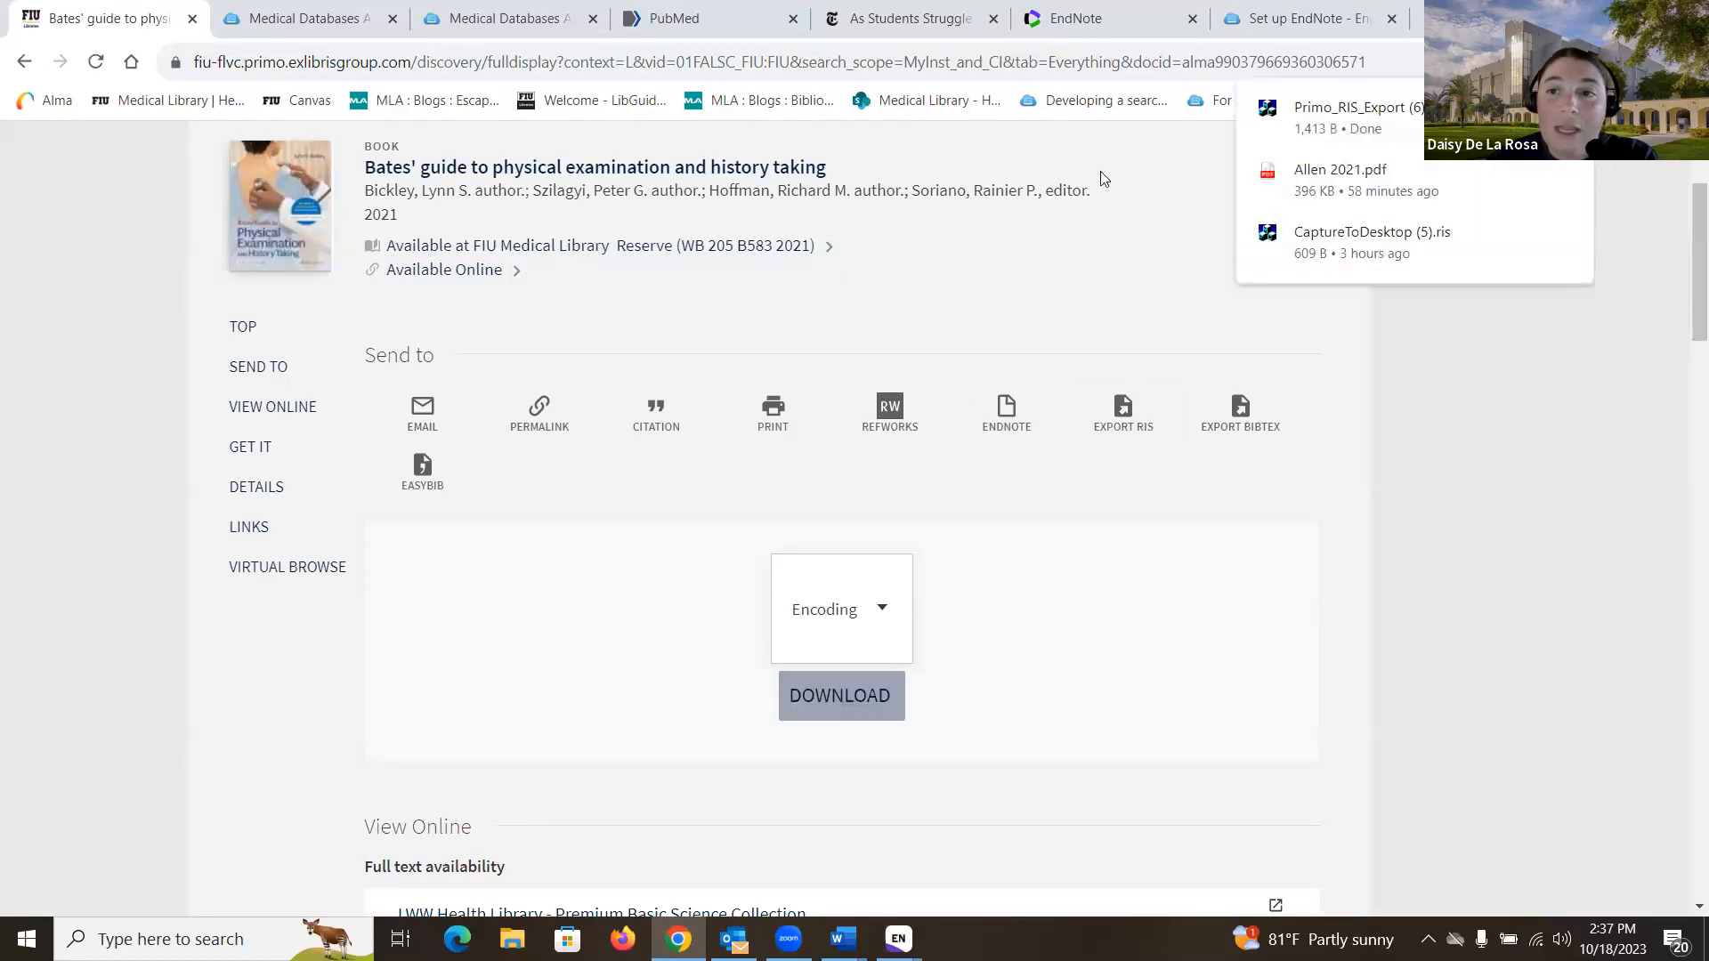
pyautogui.click(1359, 125)
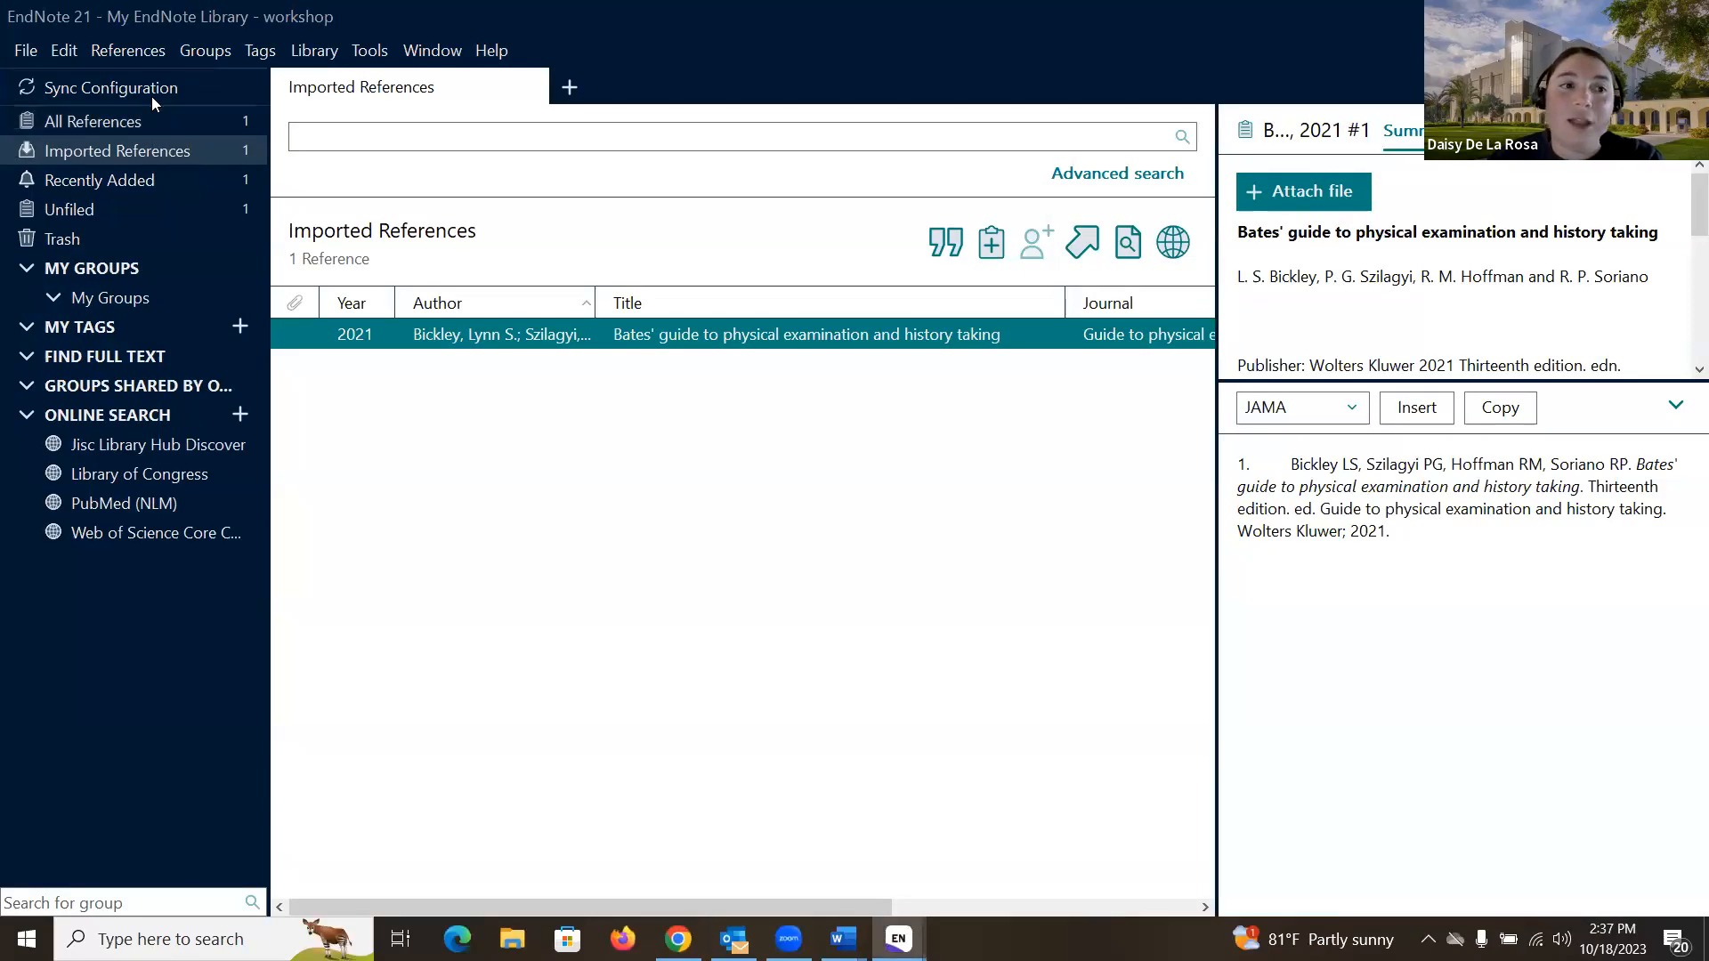
# - Show All References with the single Bates' guide entry, then return to the Primo book page
pyautogui.click(178, 118)
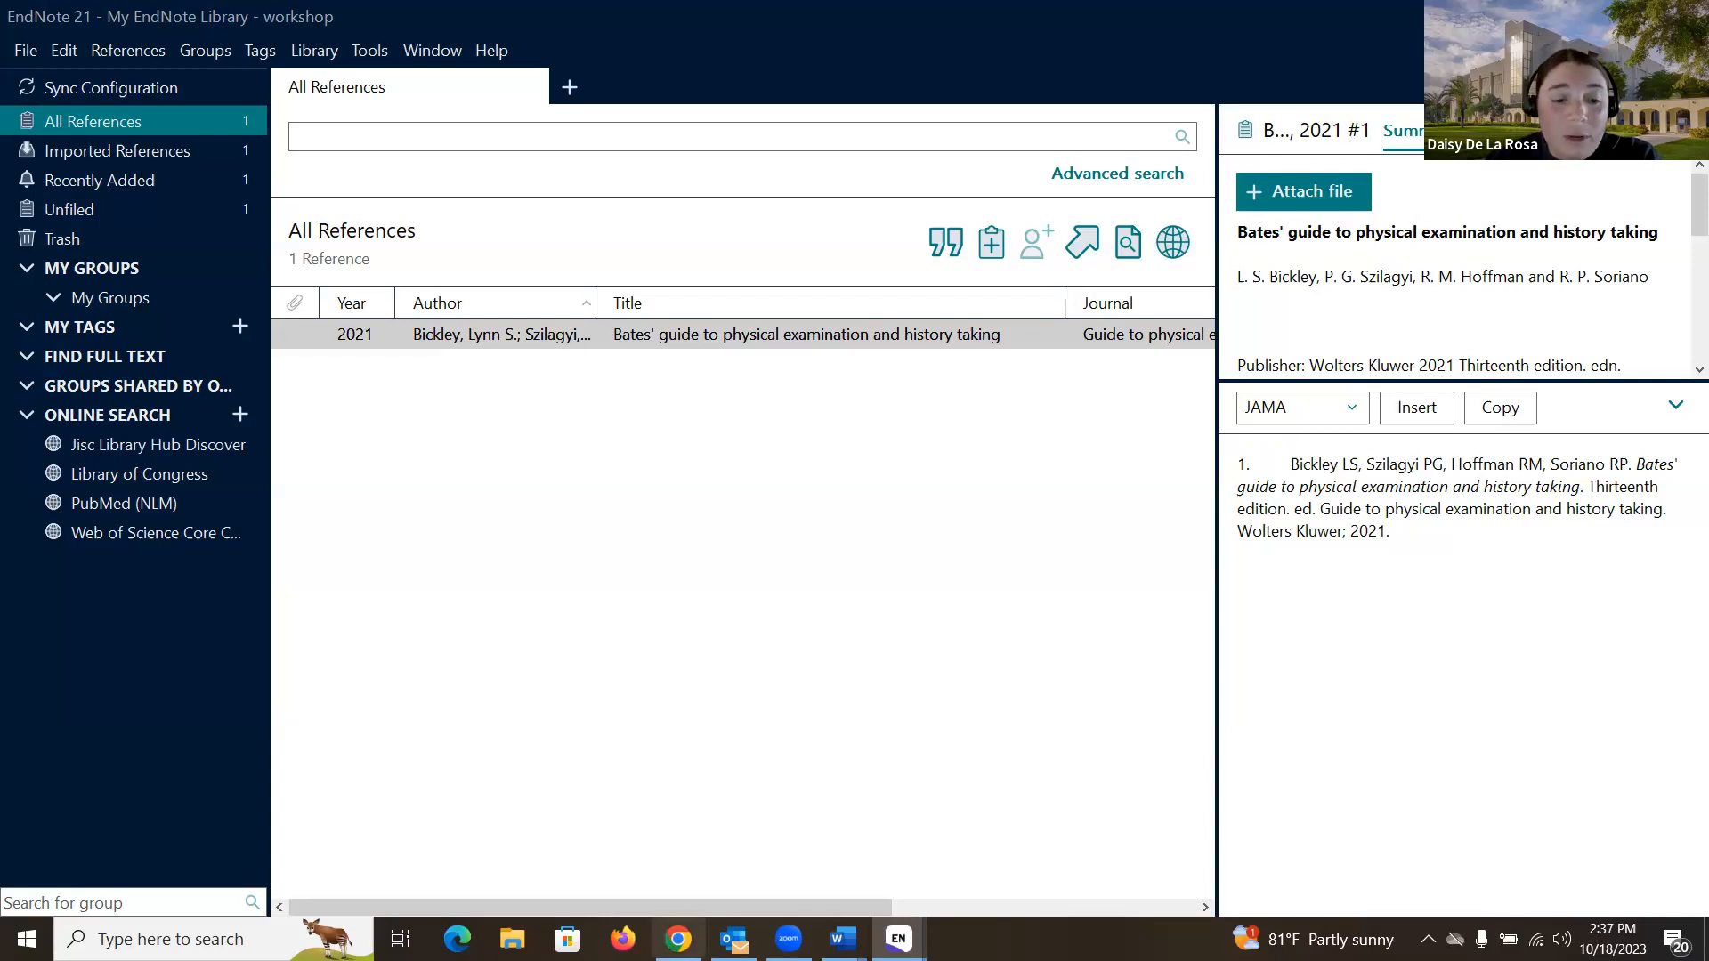
pyautogui.click(678, 938)
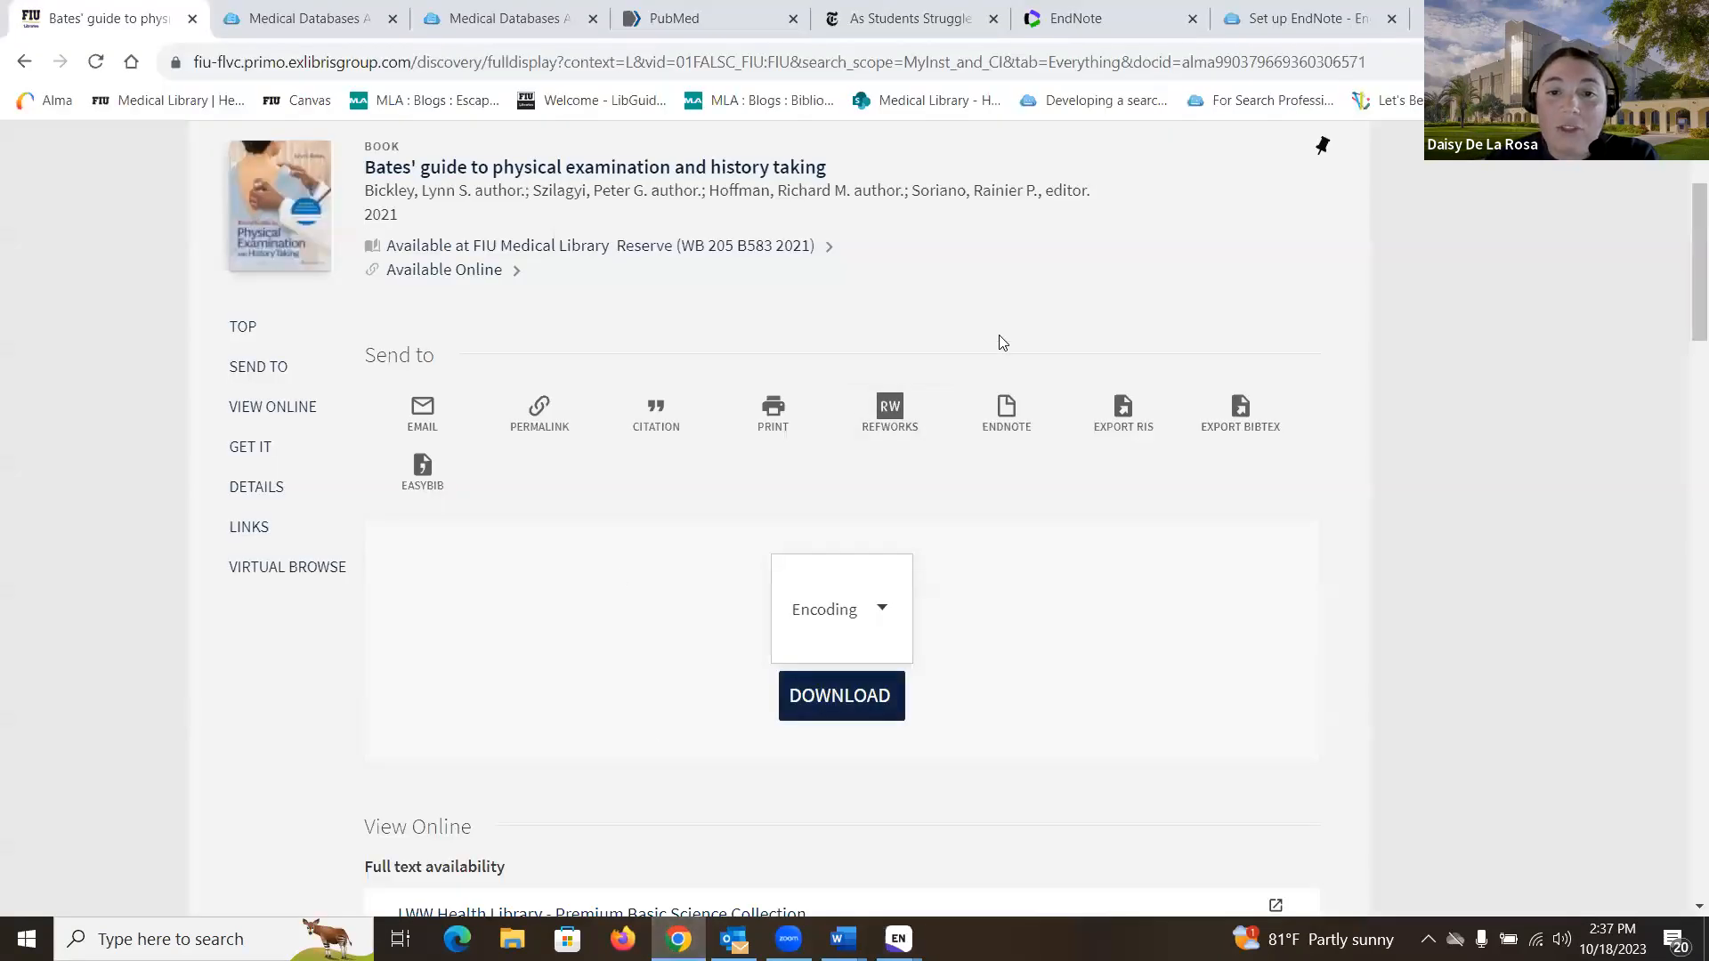
# - Choose EXPORT RIS for the Bates' guide book record to reveal encoding and download options
pyautogui.scroll(1, 995, 328)
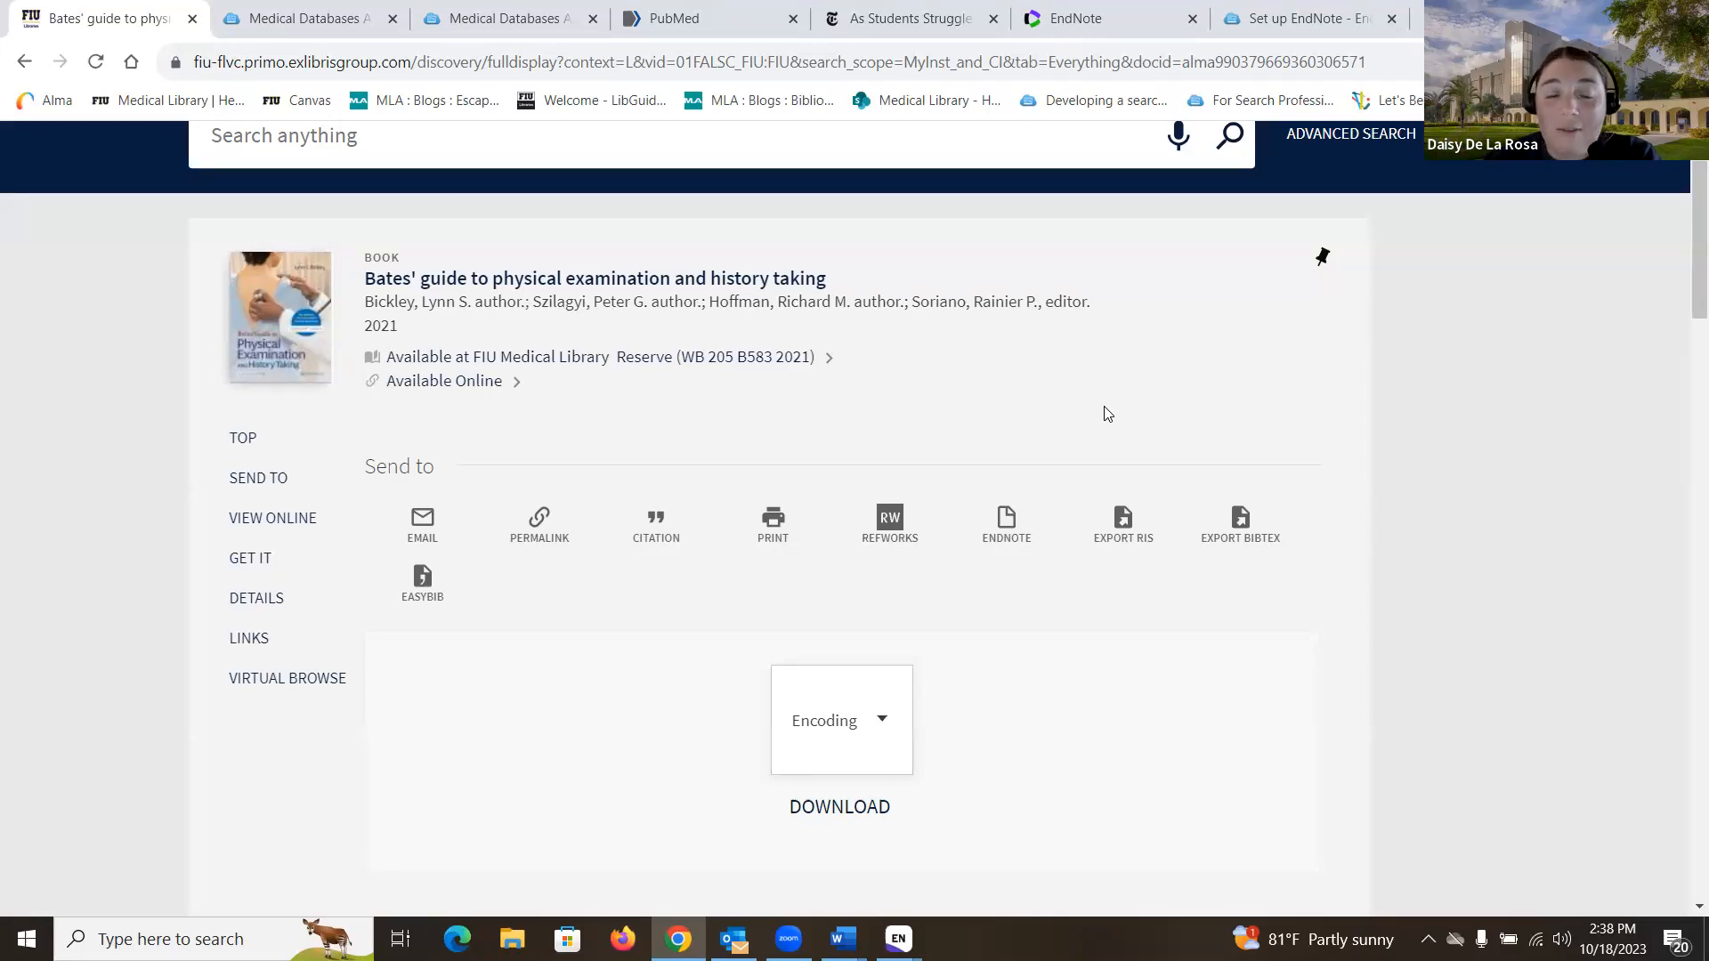
pyautogui.click(1157, 551)
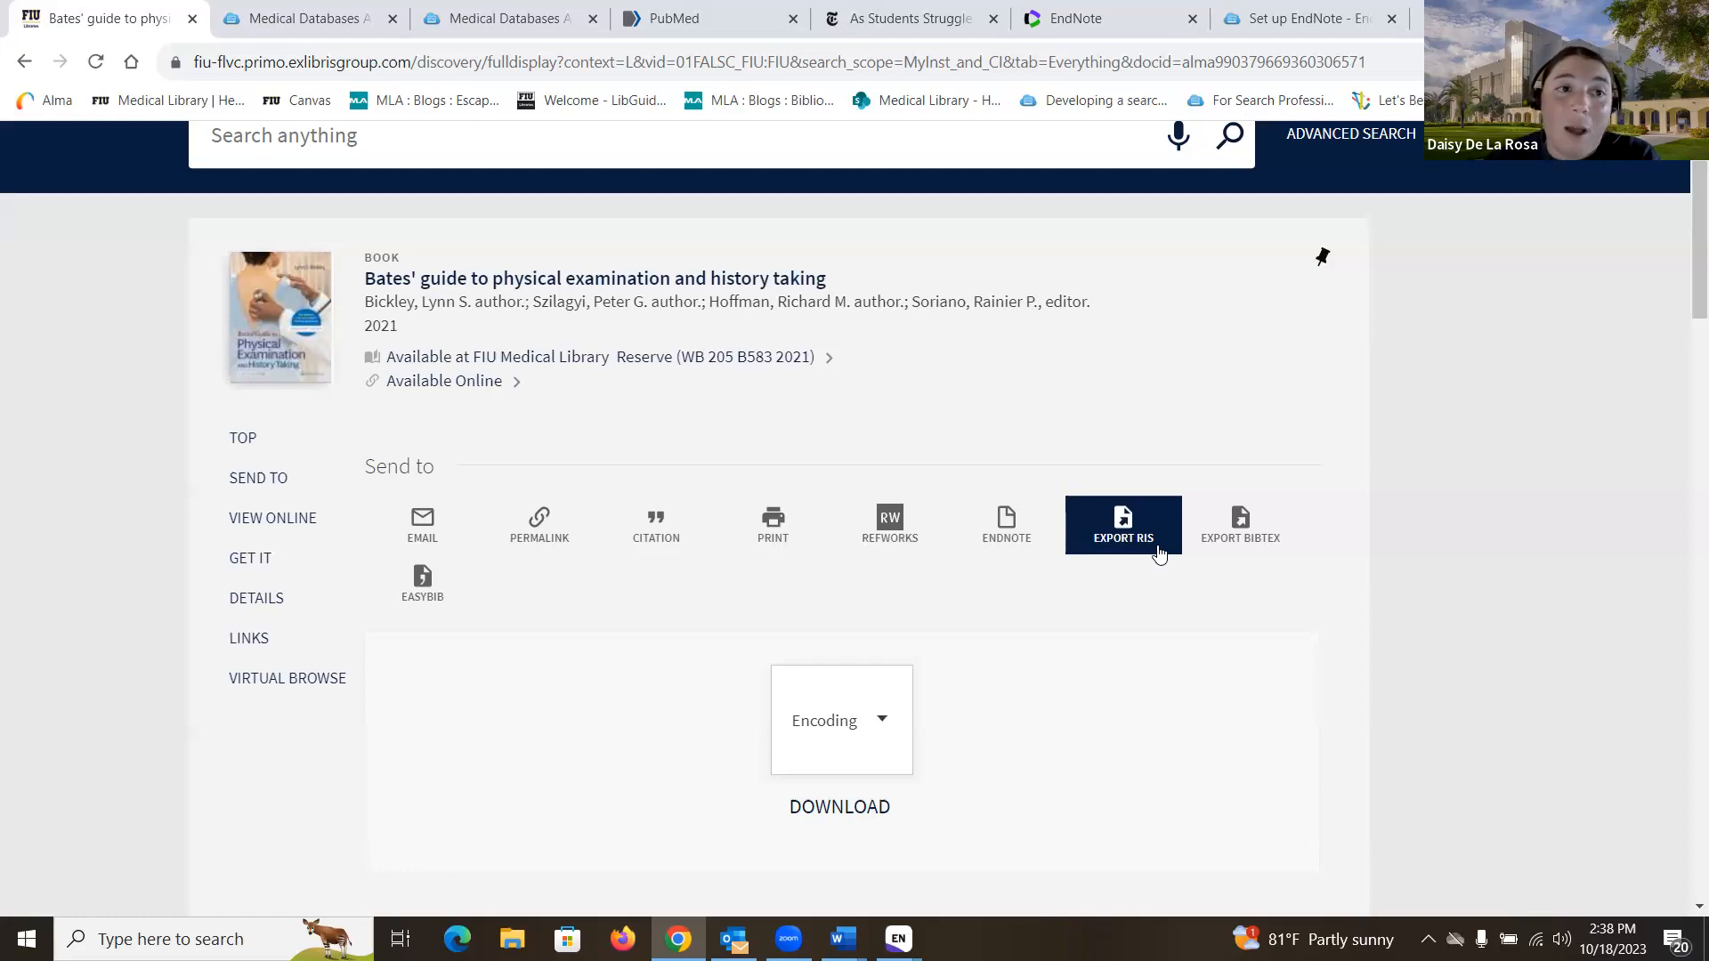
# - Open CINAHL from the medical databases list and search for 'graduate students stress'
pyautogui.click(321, 22)
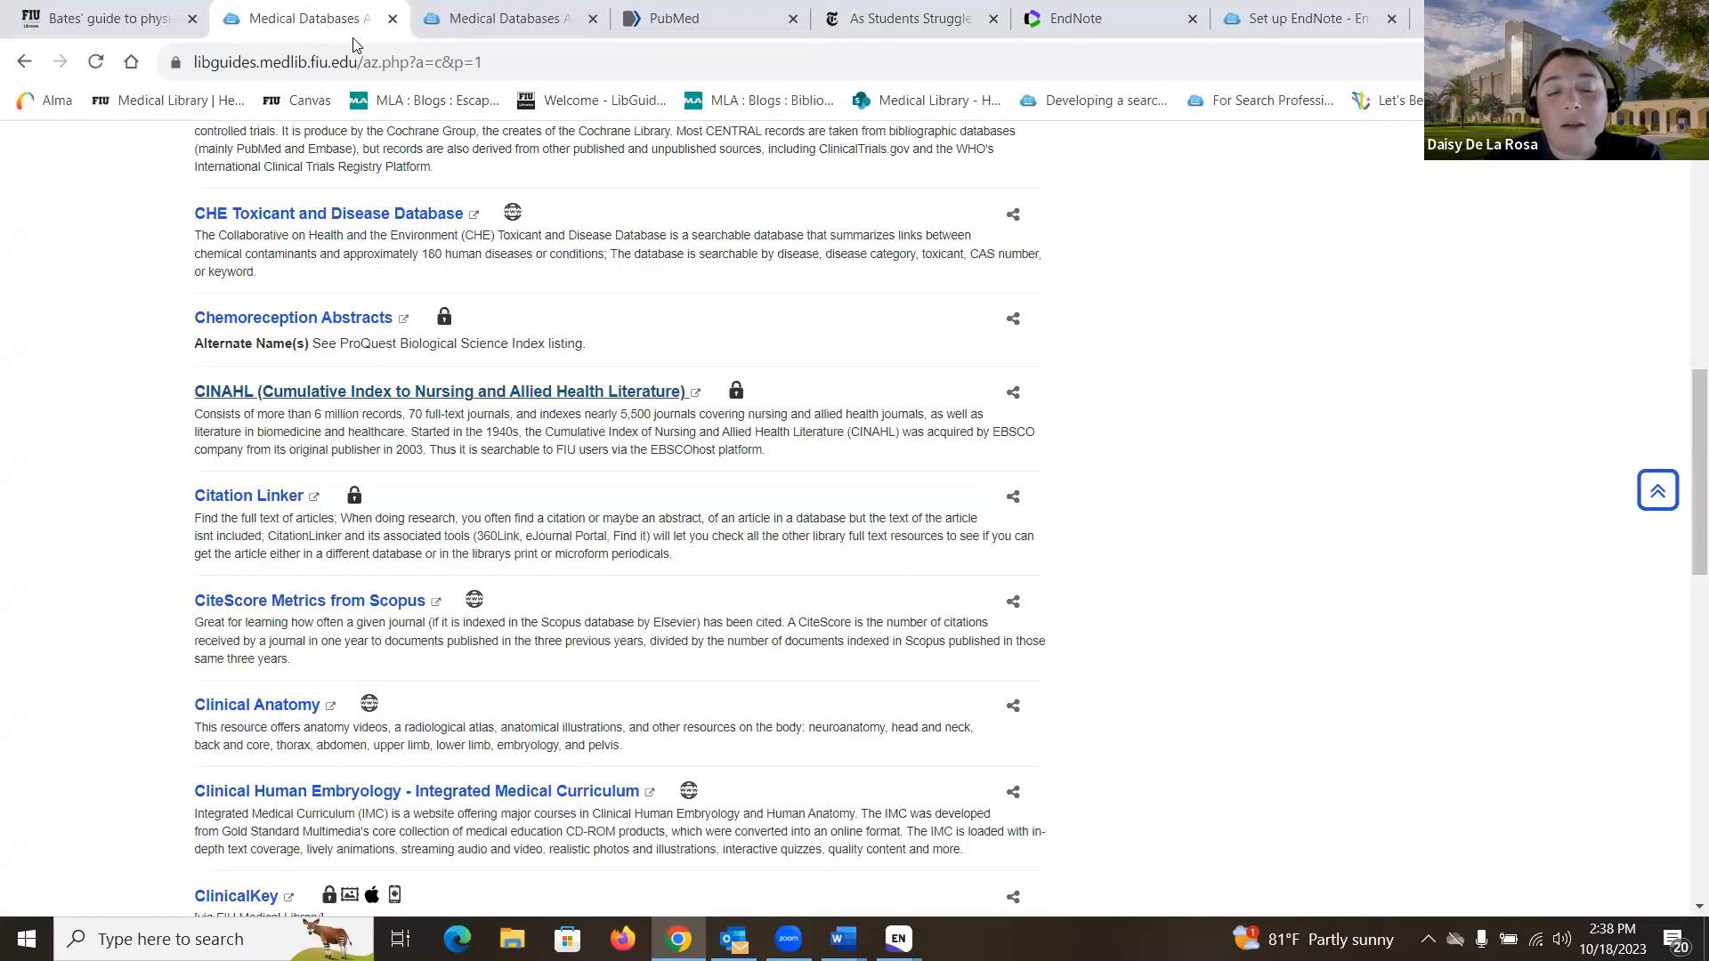
pyautogui.click(349, 392)
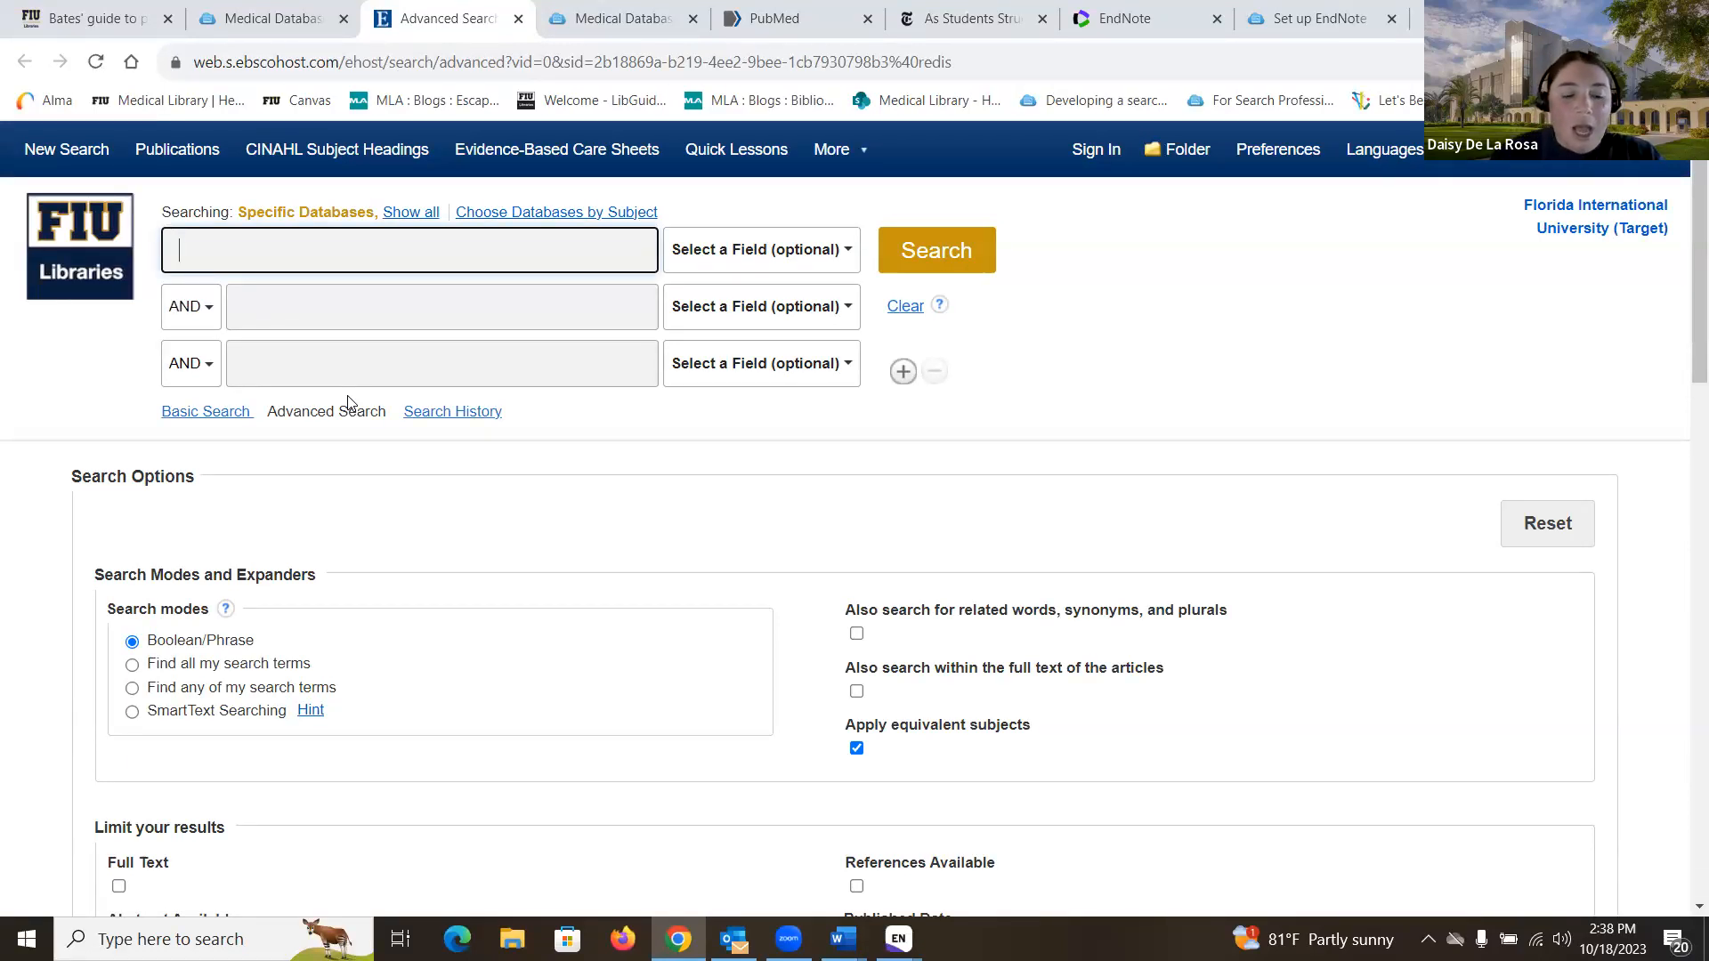
pyautogui.write('graduate students stress')
pyautogui.press('Return')
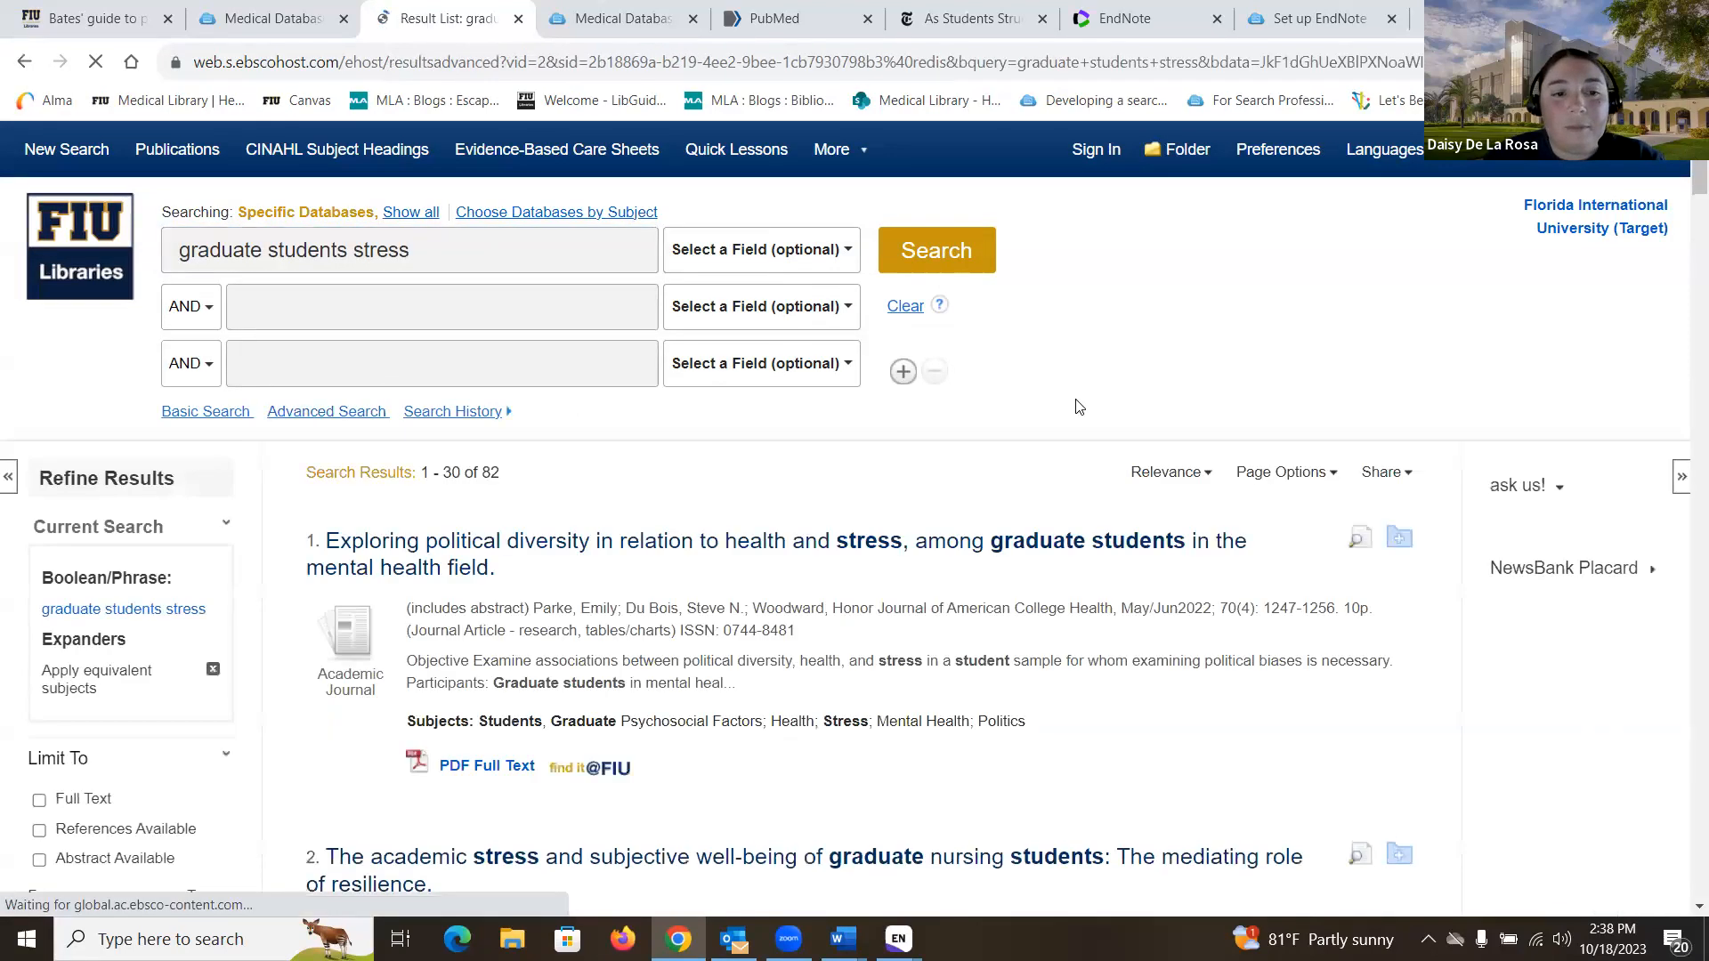
# - Open the first result's full record and bring up its Export Manager with RIS format
pyautogui.scroll(-3, 1078, 406)
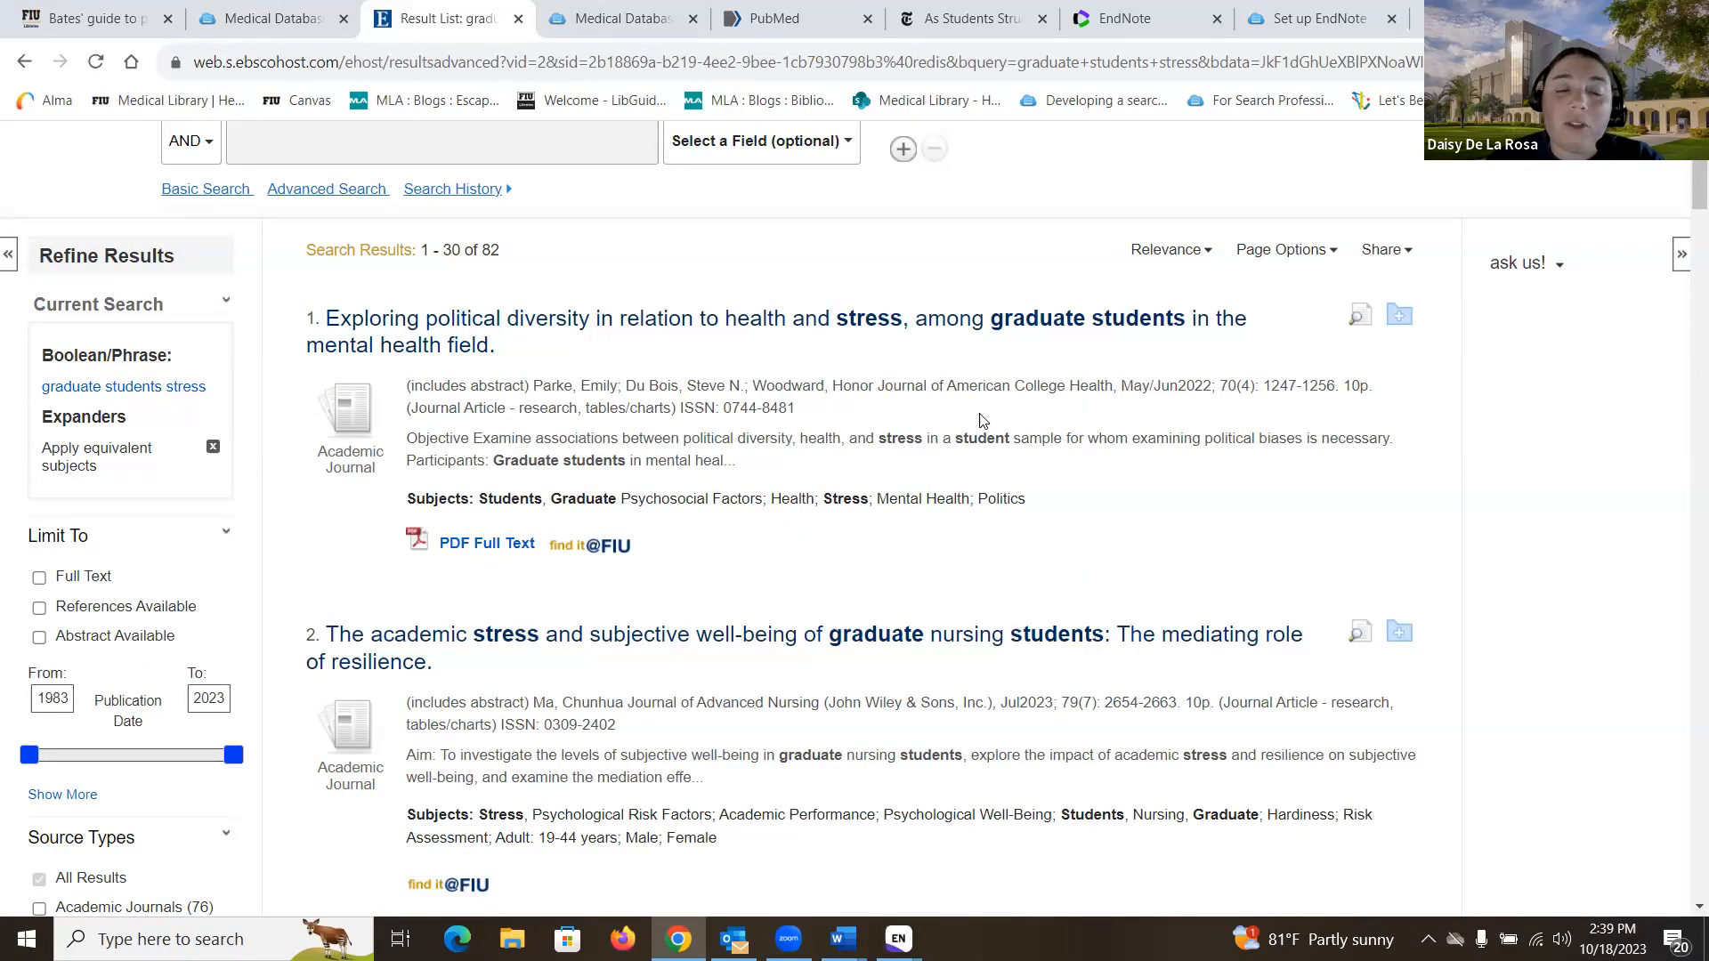
pyautogui.click(784, 327)
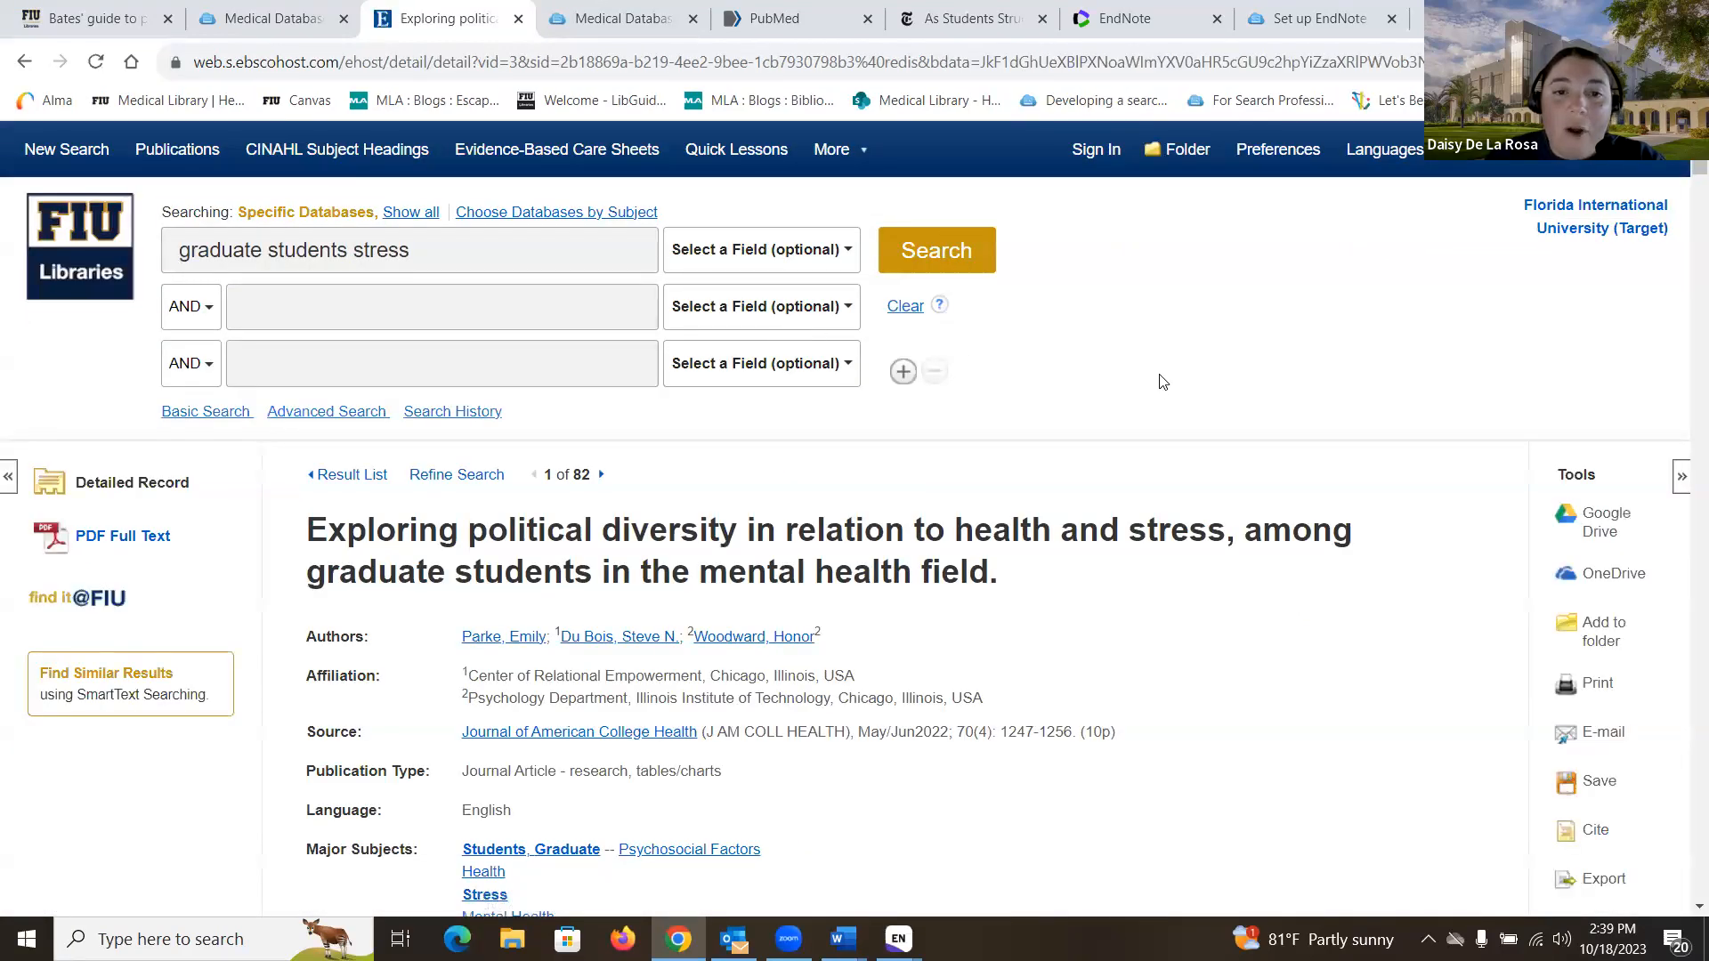
pyautogui.scroll(-2, 1163, 381)
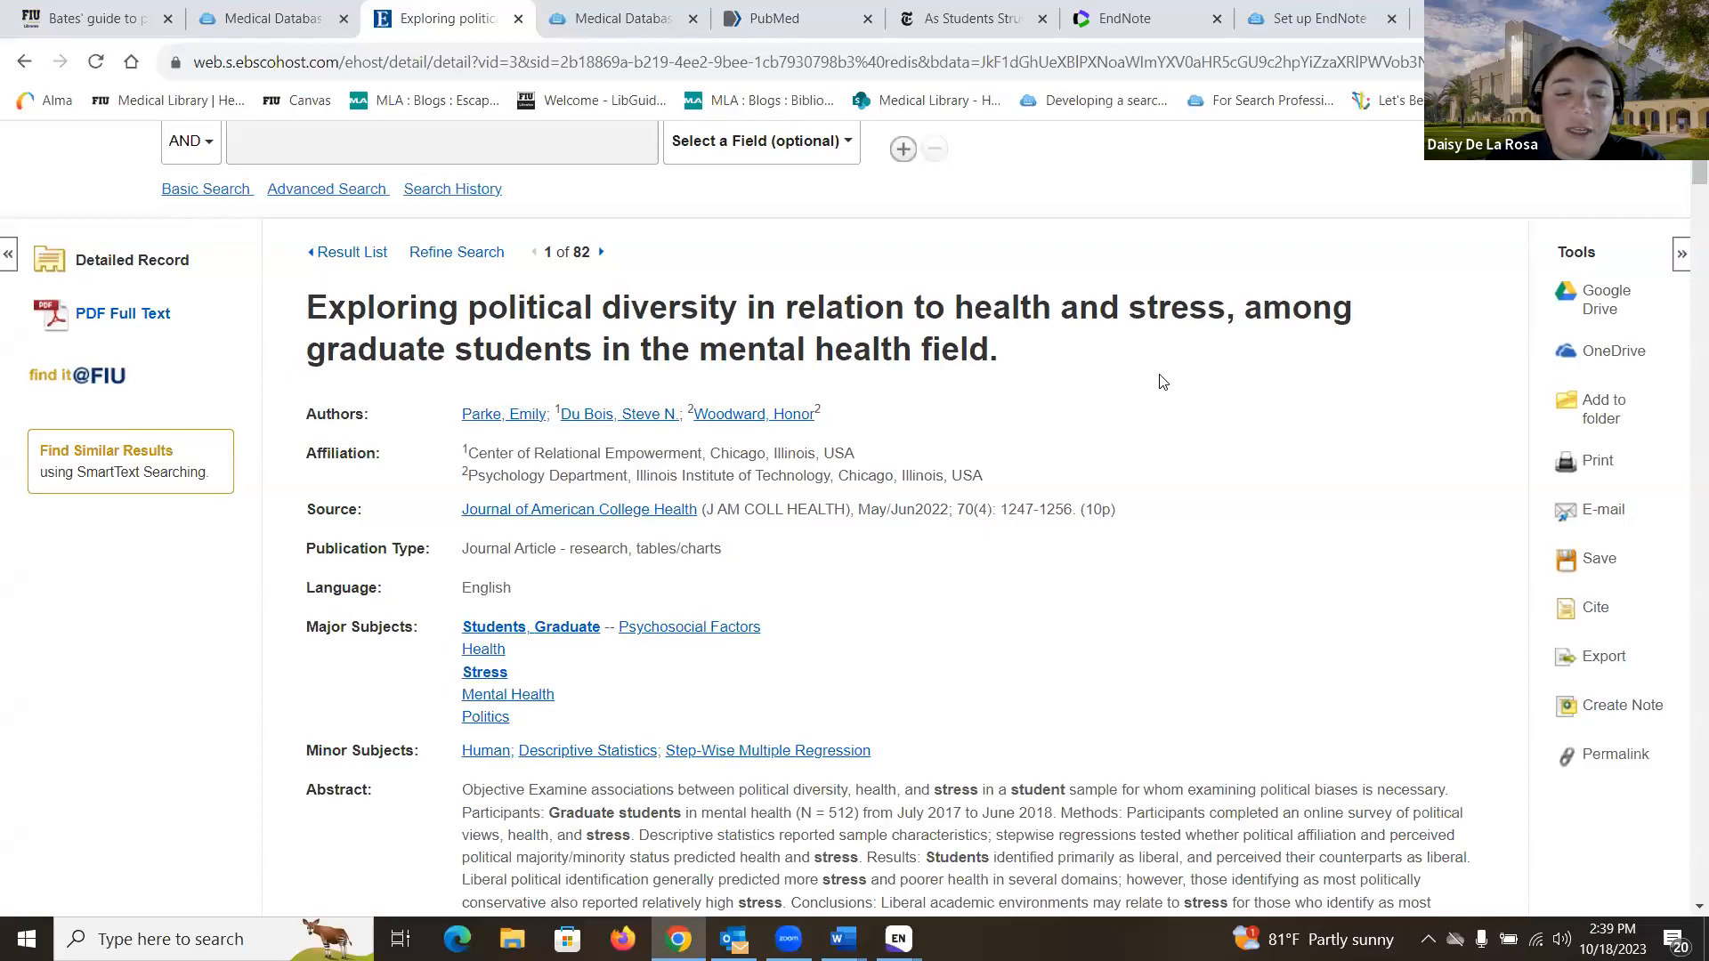
pyautogui.scroll(-1, 1162, 381)
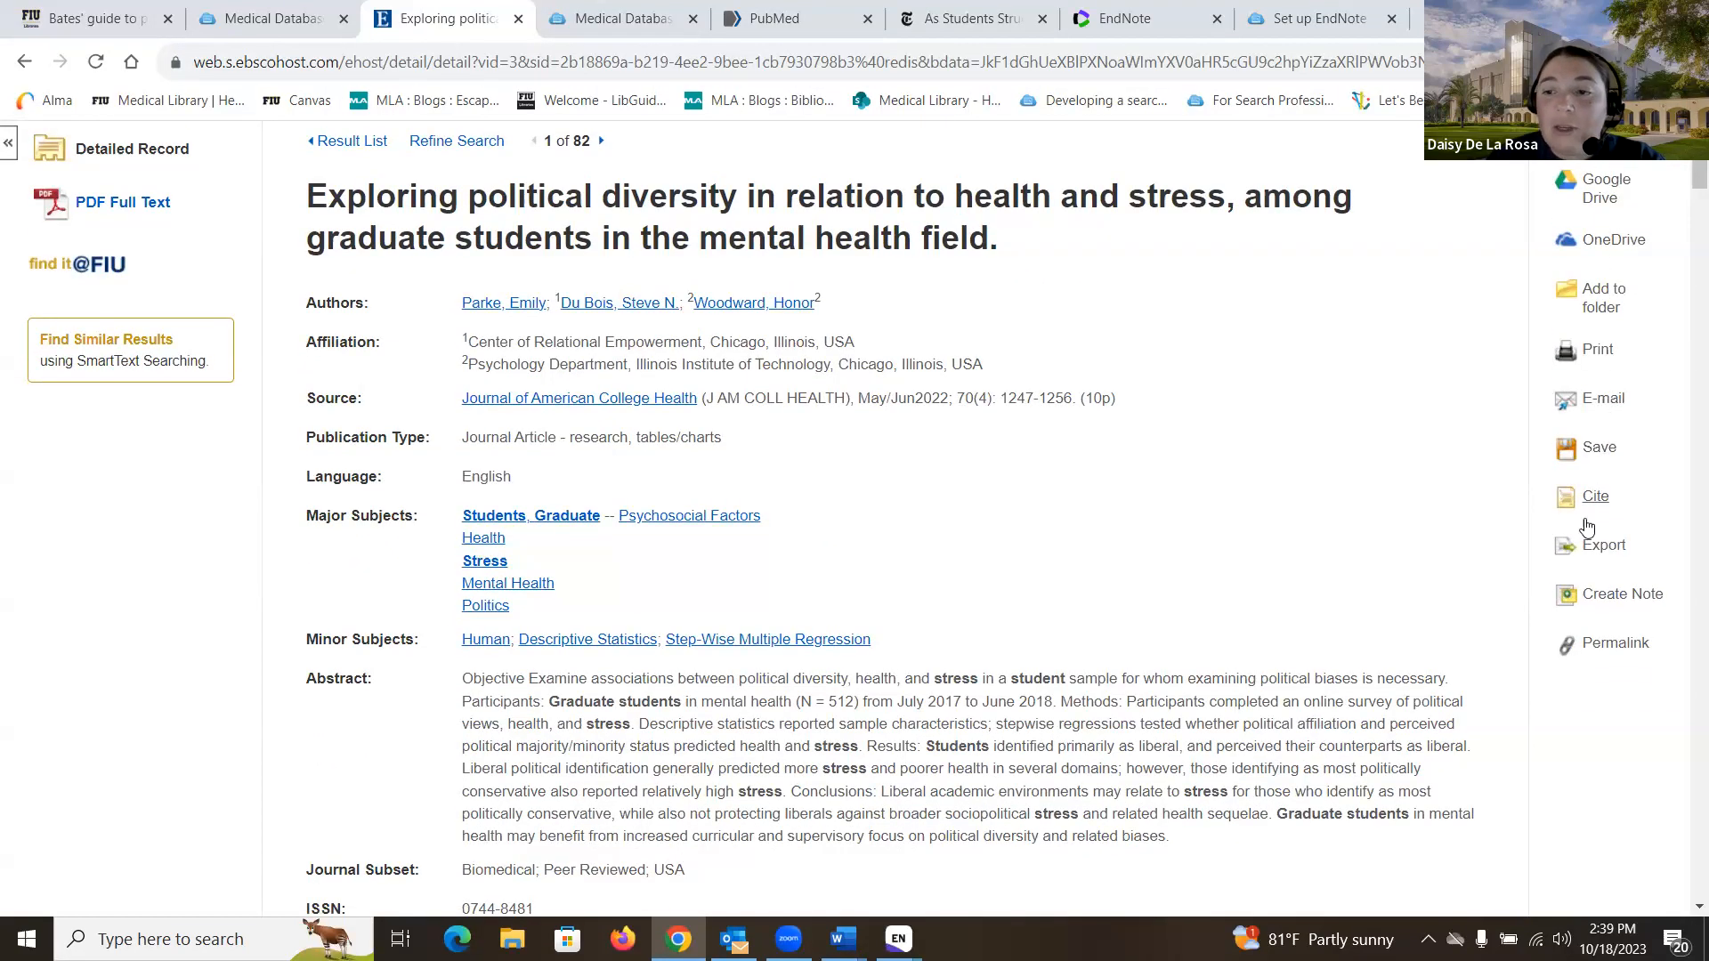
pyautogui.click(1593, 550)
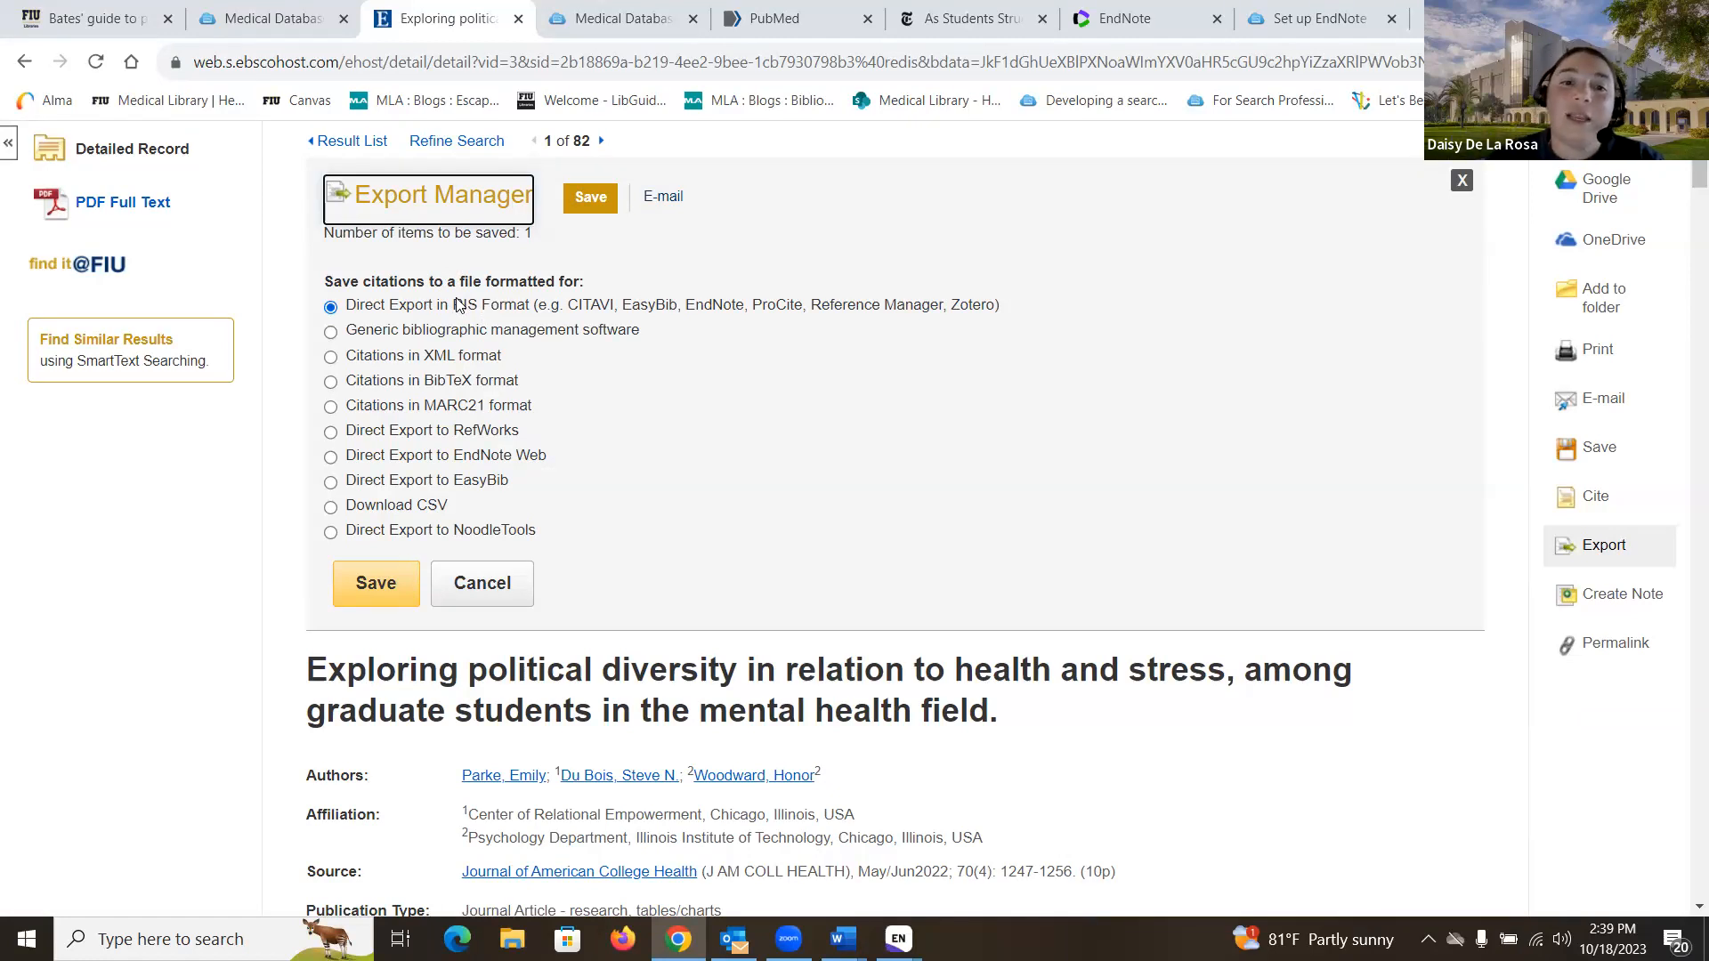
# - Try saving the article as RIS, recover from the error page, and retry the export
pyautogui.click(396, 584)
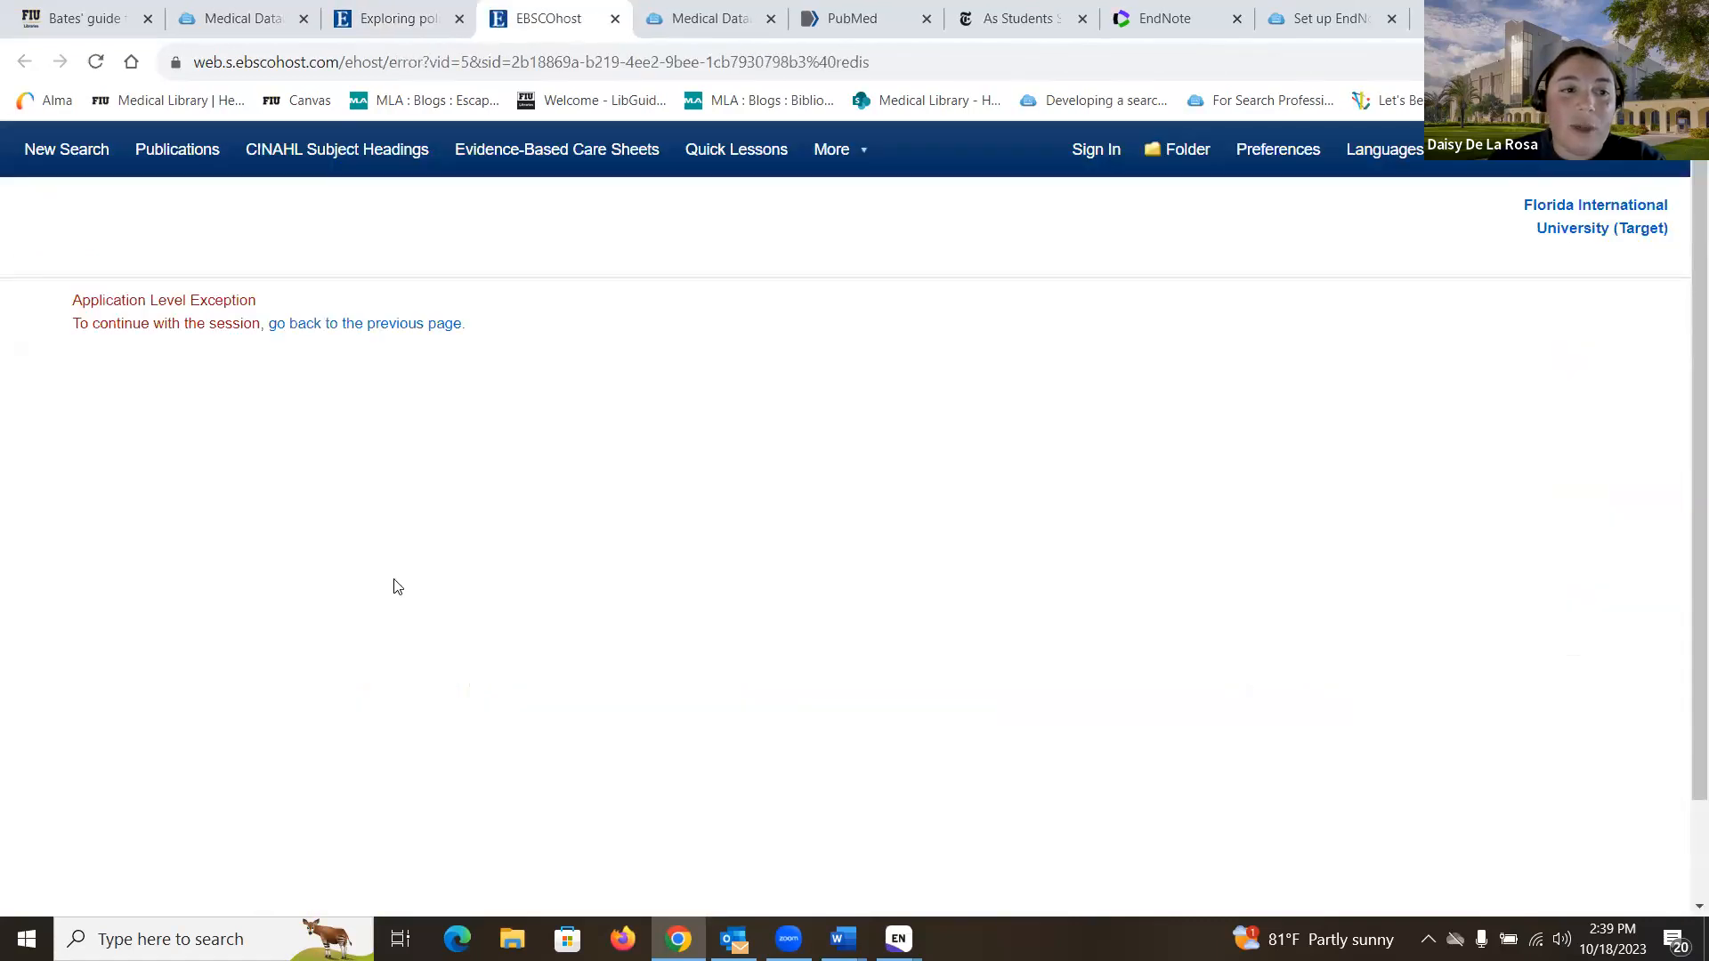
pyautogui.click(354, 324)
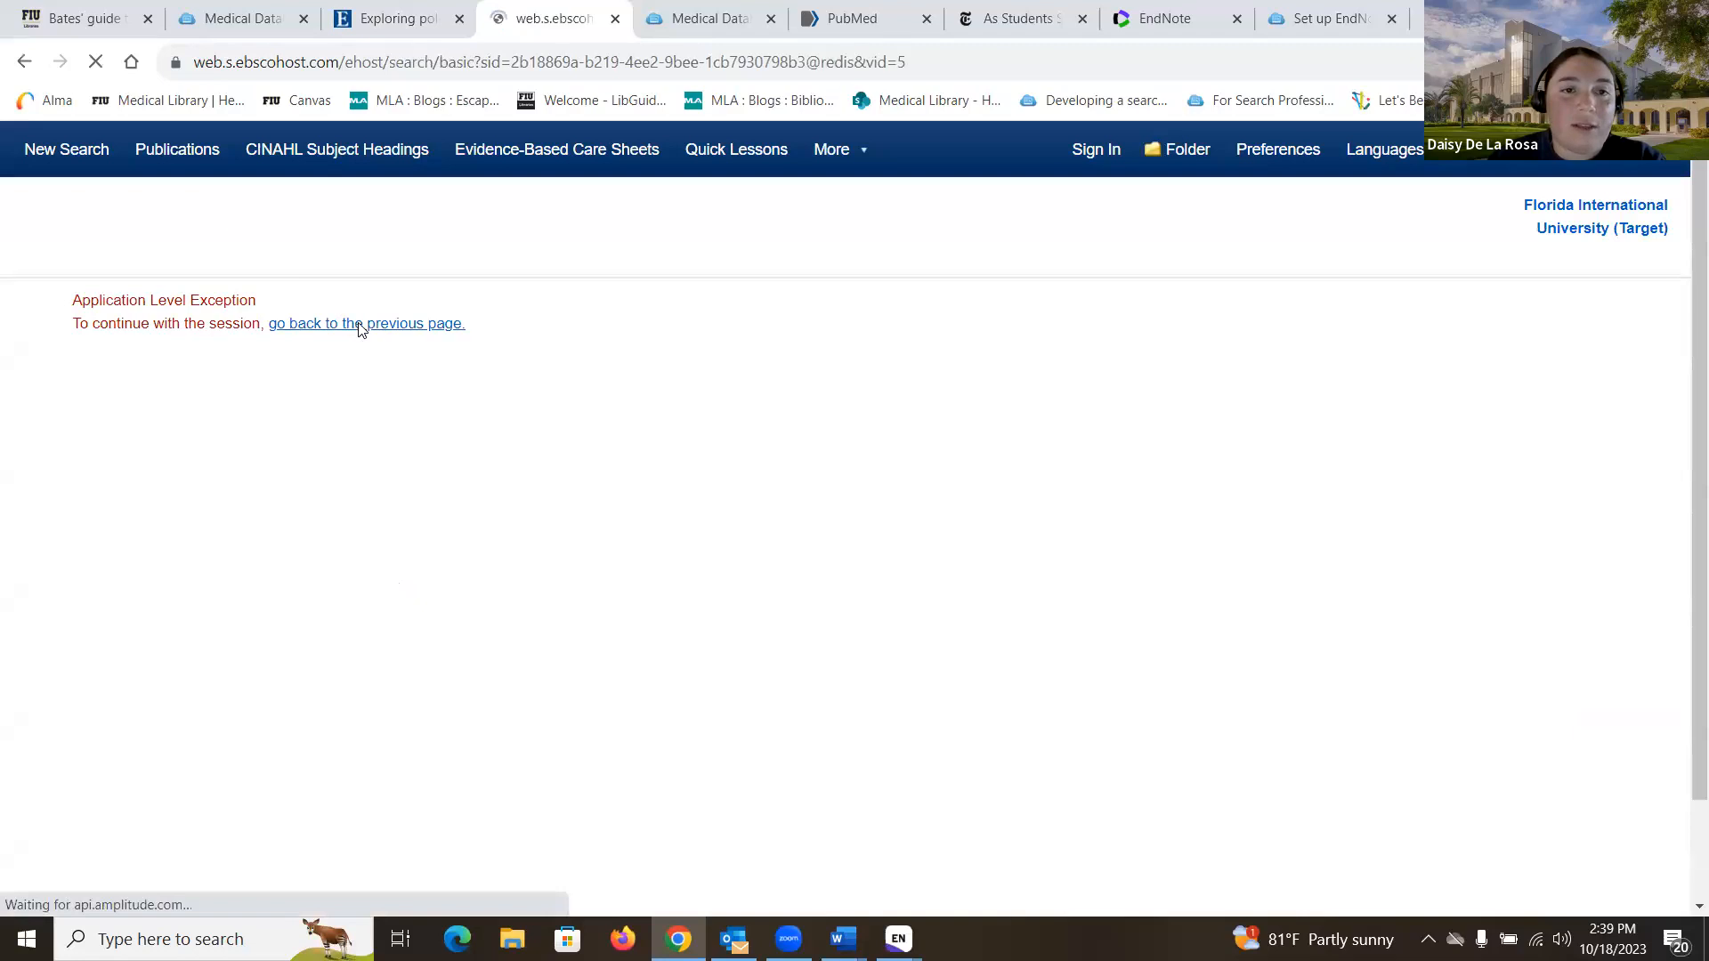
pyautogui.click(1161, 382)
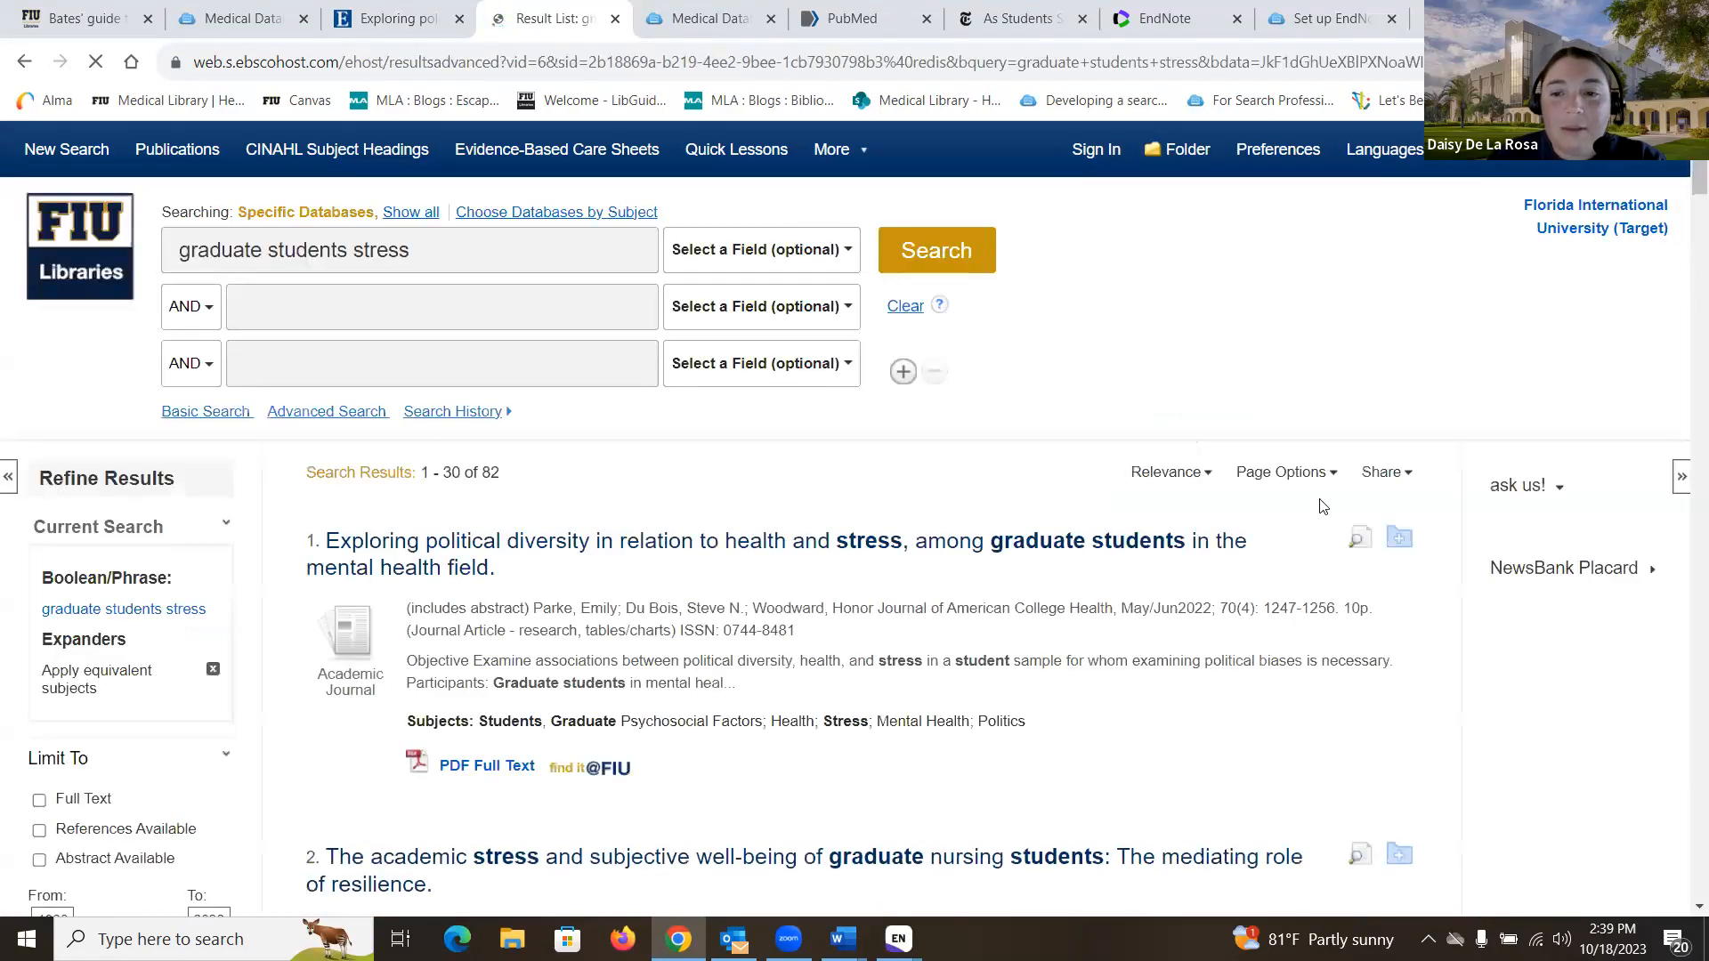
pyautogui.click(613, 558)
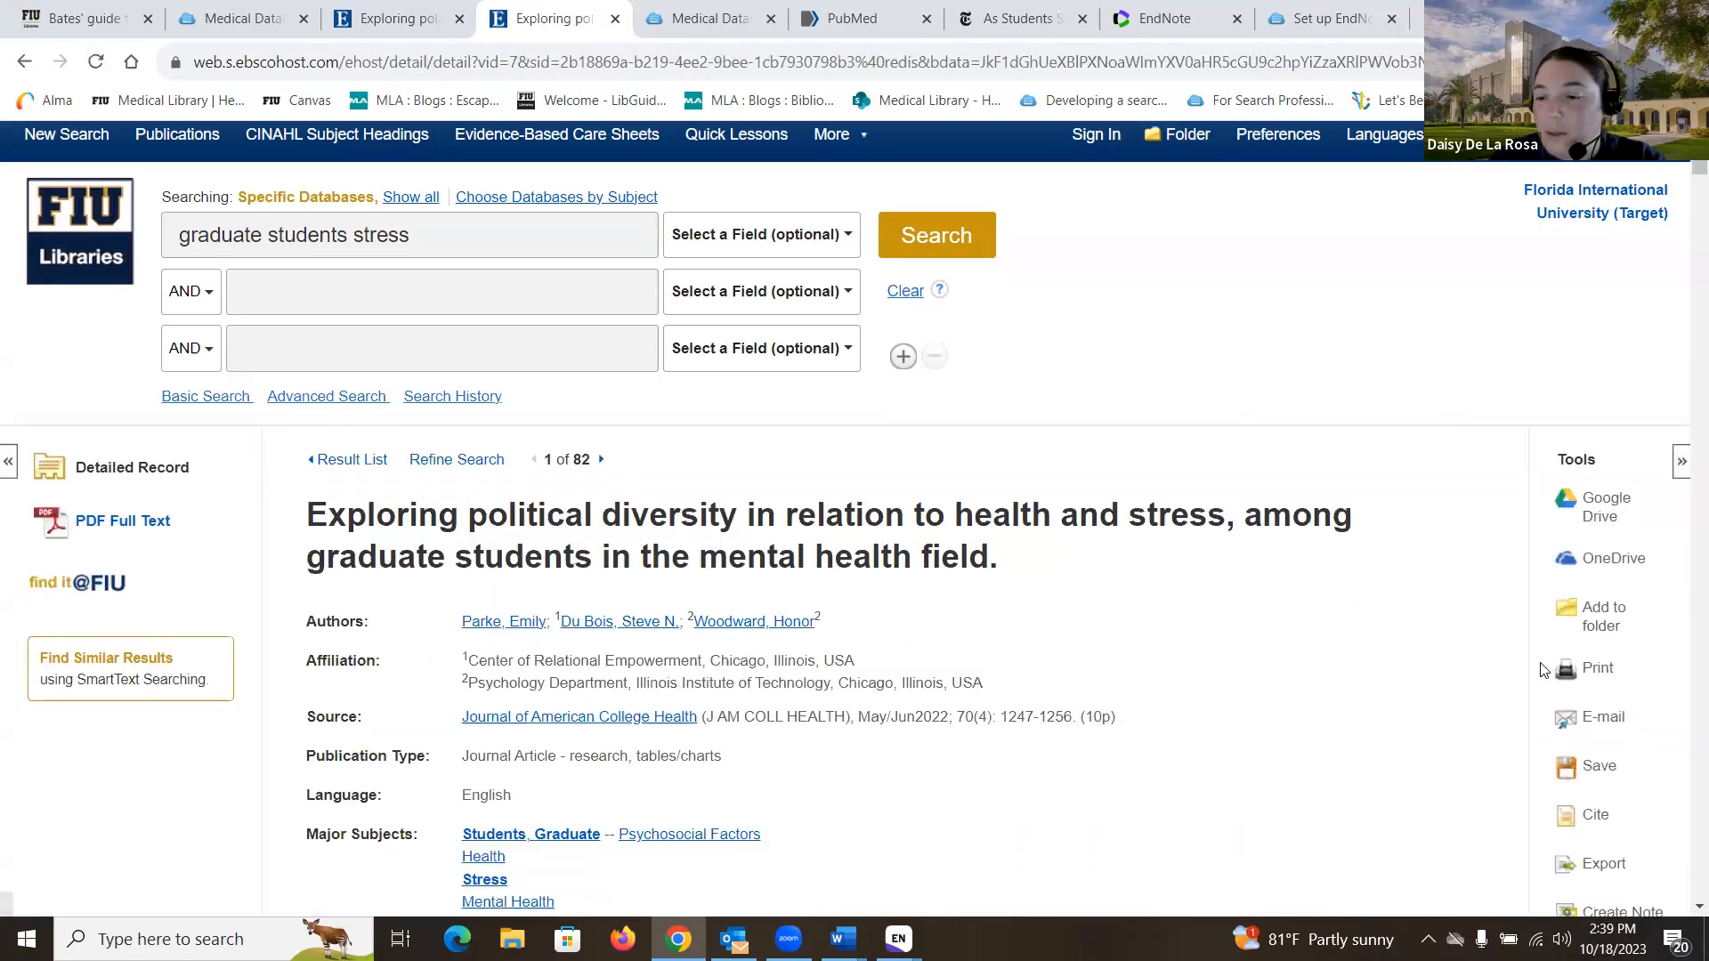
pyautogui.scroll(-3, 1557, 641)
pyautogui.click(1599, 657)
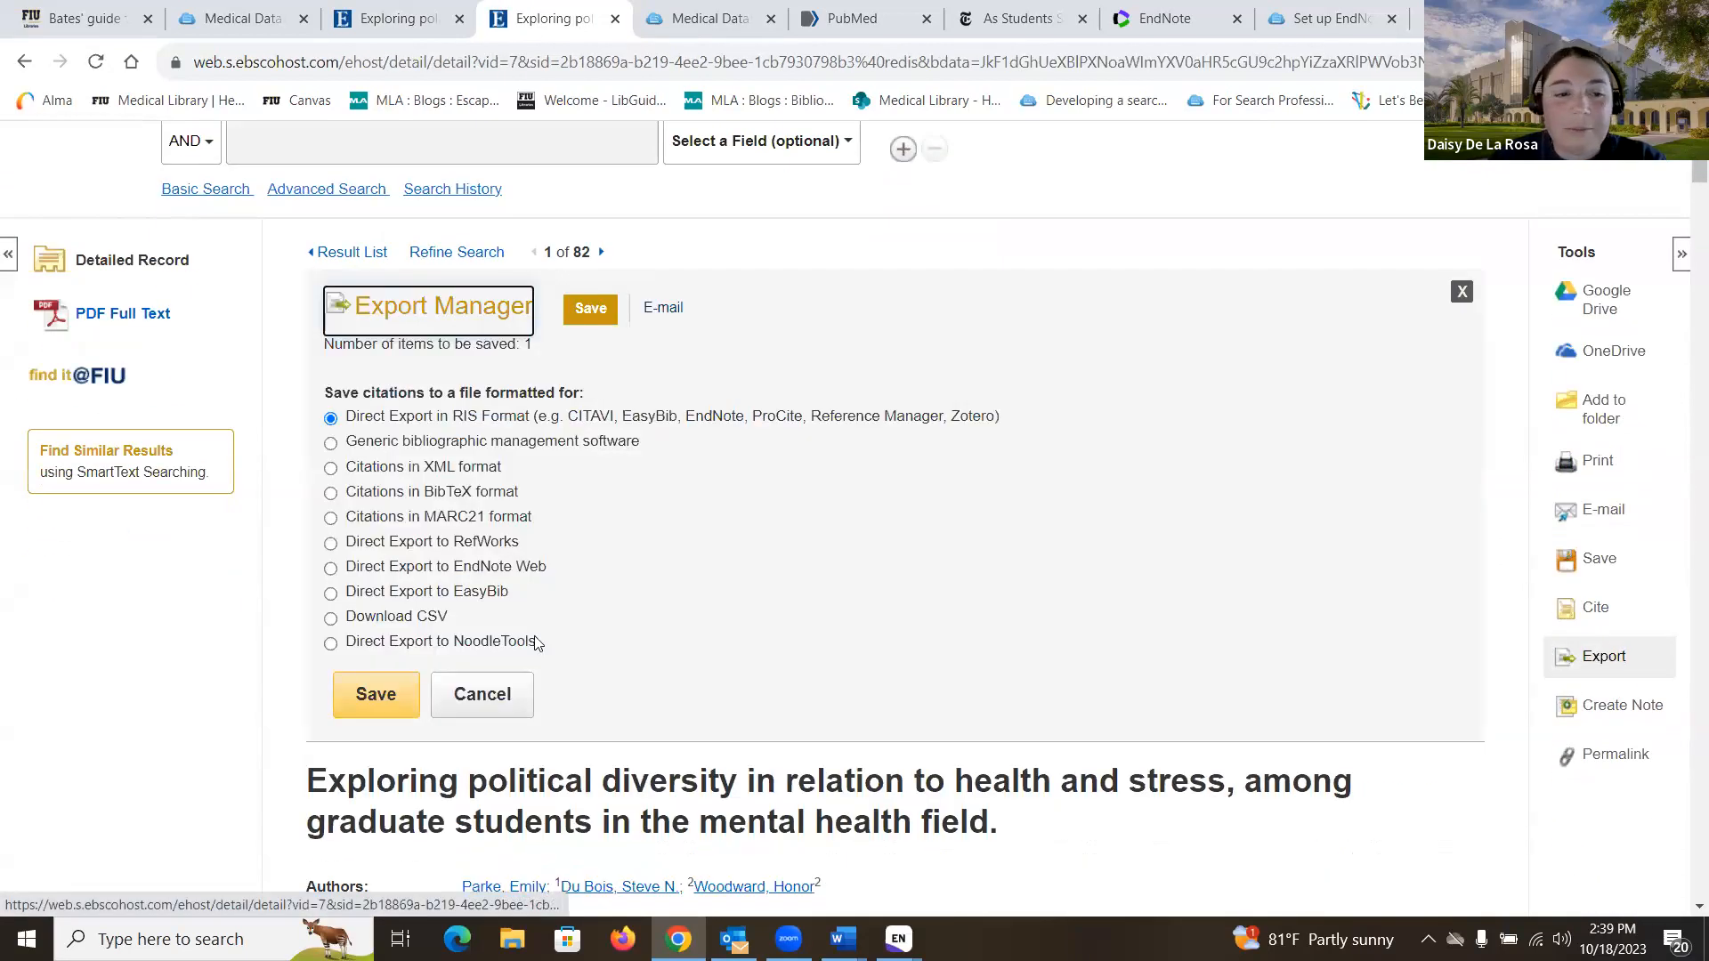
pyautogui.click(376, 695)
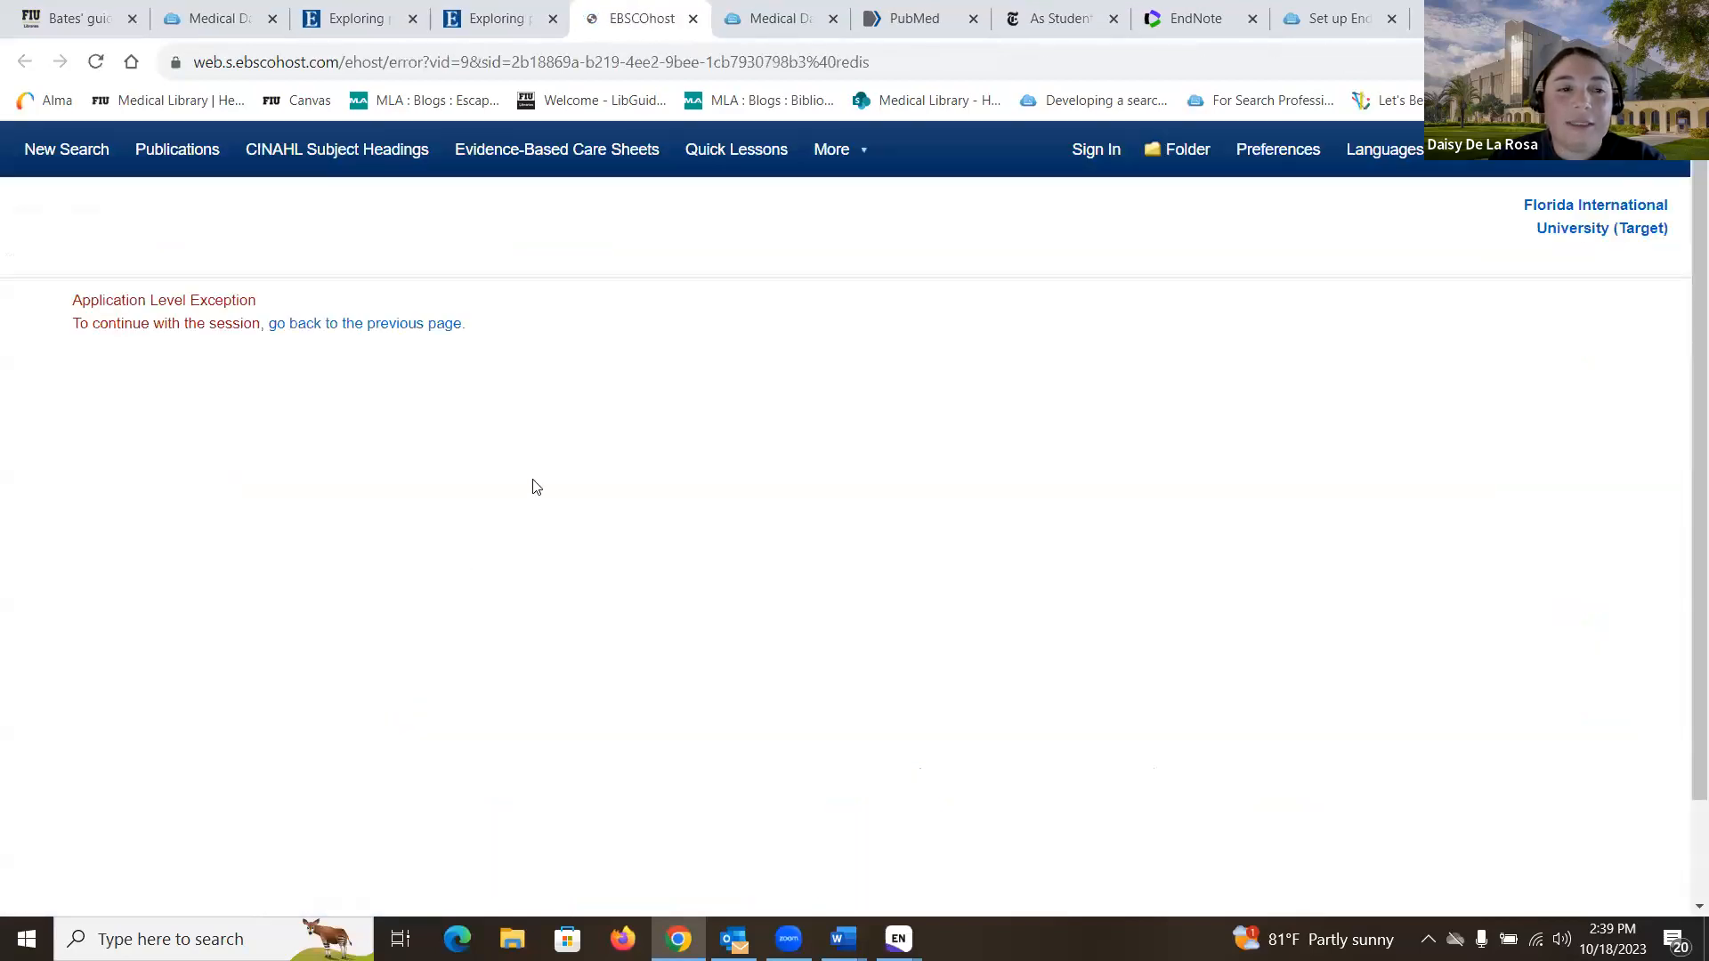
# - Rerun the search, reopen the political diversity article, download delivery (16).ris and open it in EndNote
pyautogui.click(425, 329)
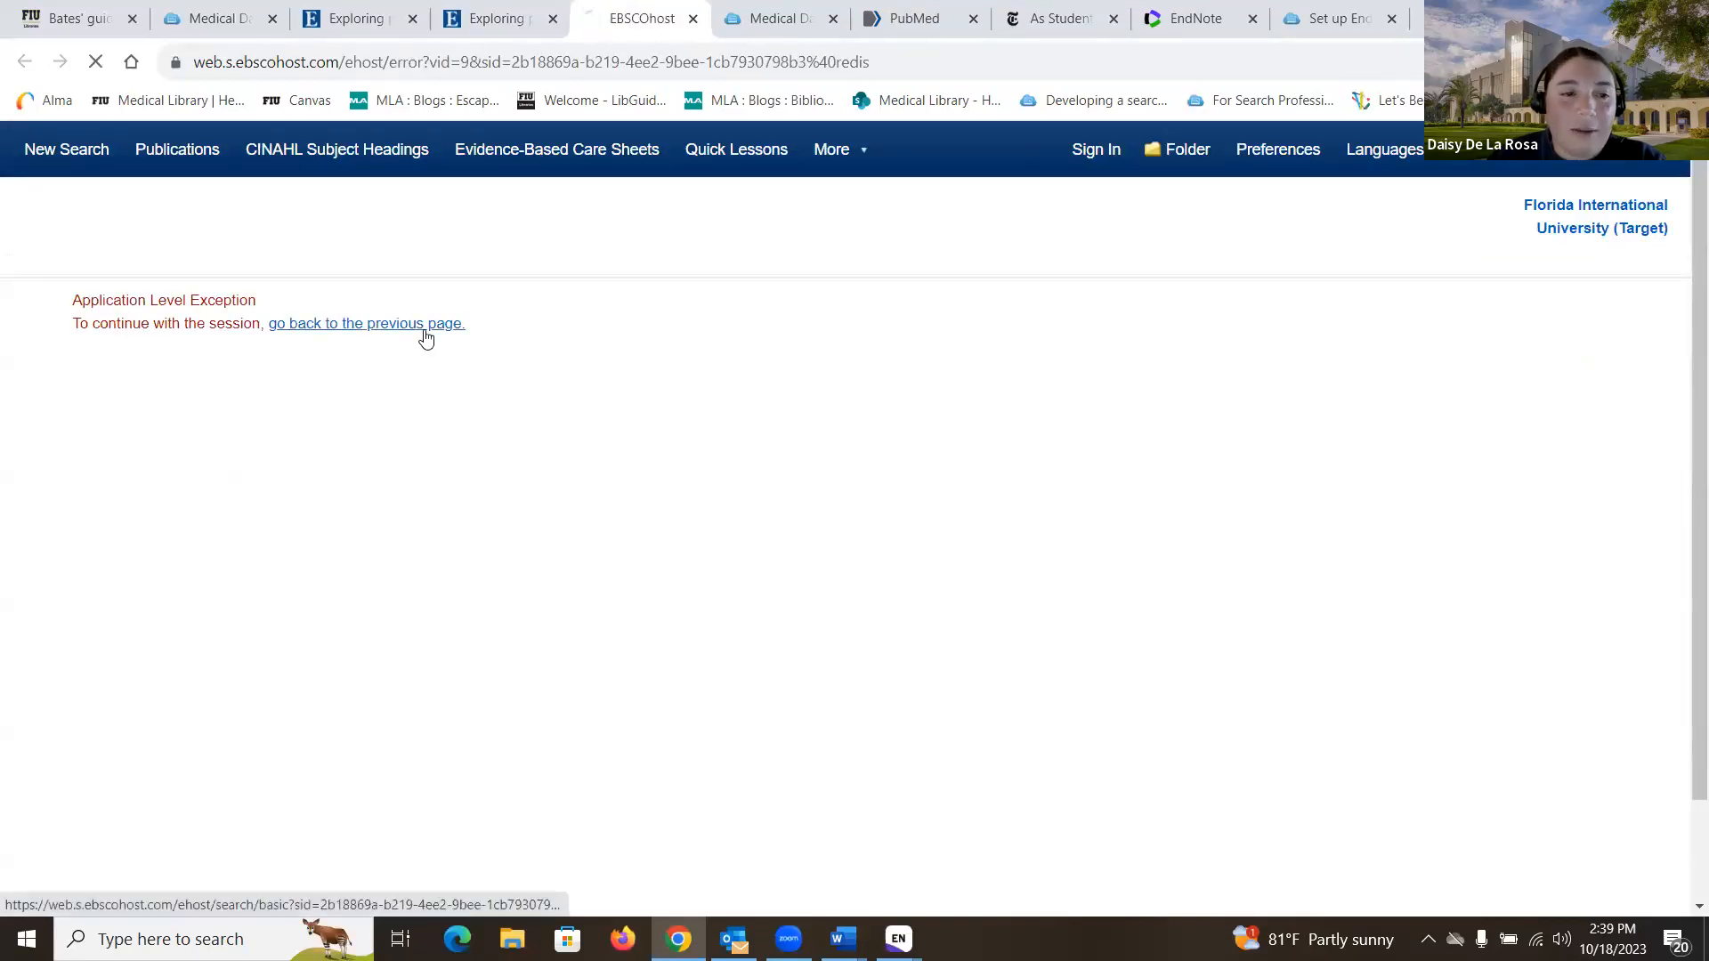
pyautogui.click(1228, 384)
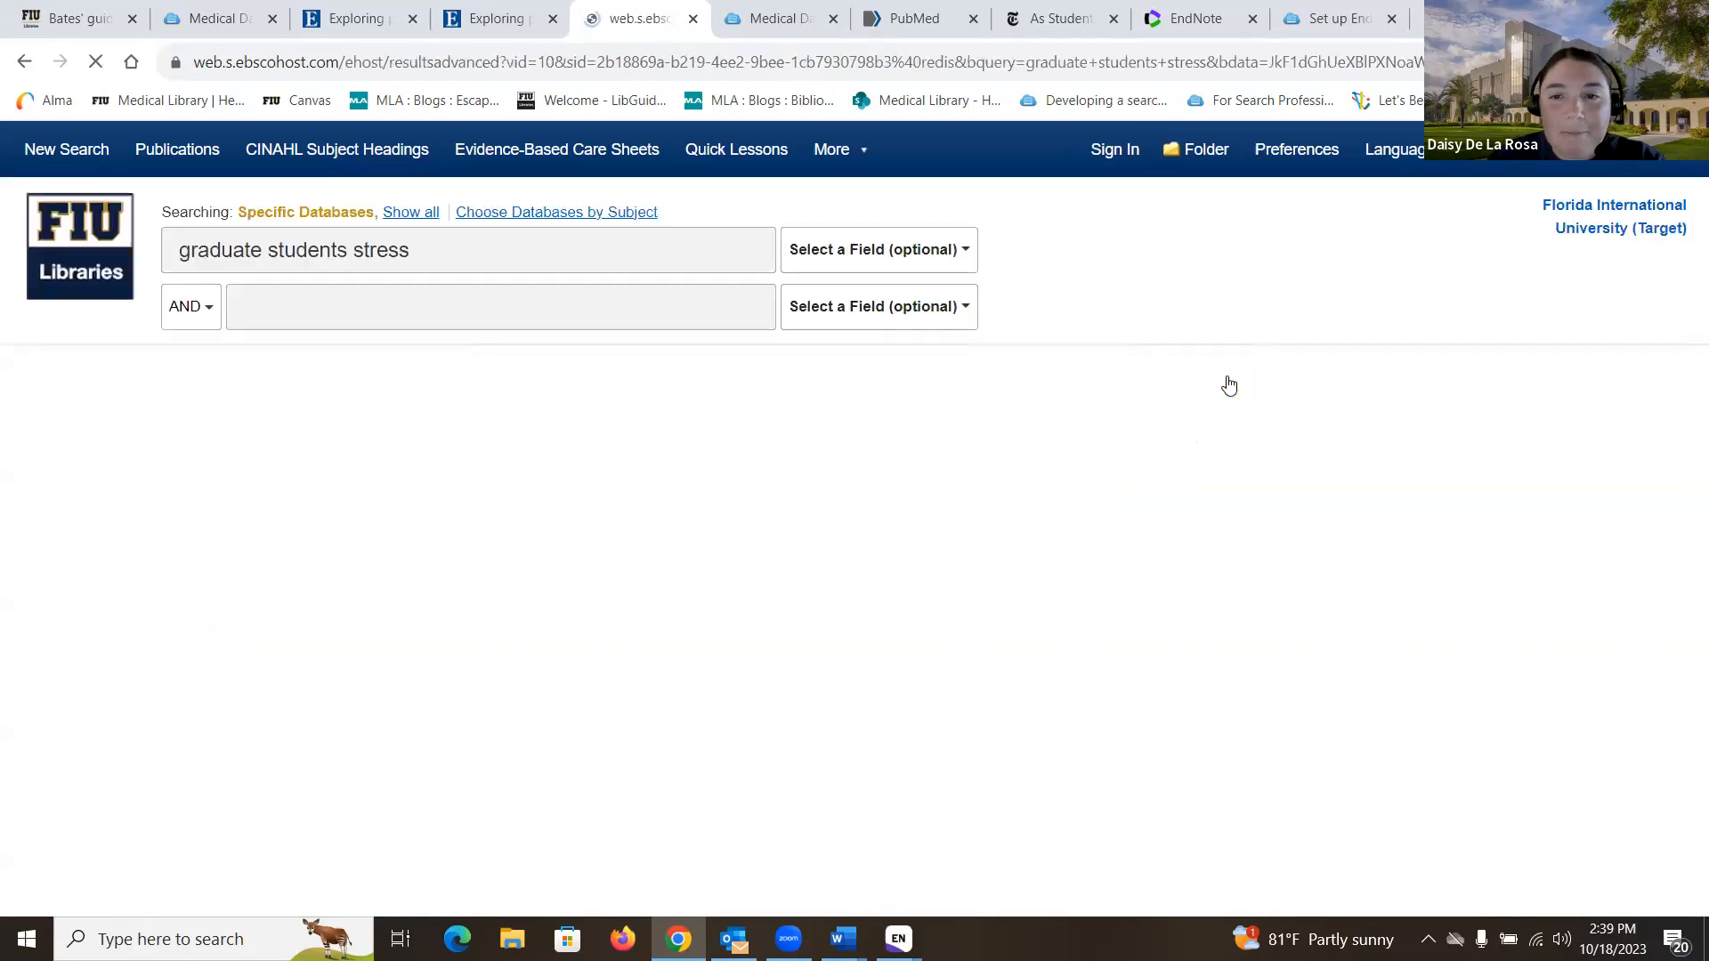
pyautogui.scroll(-1, 1228, 382)
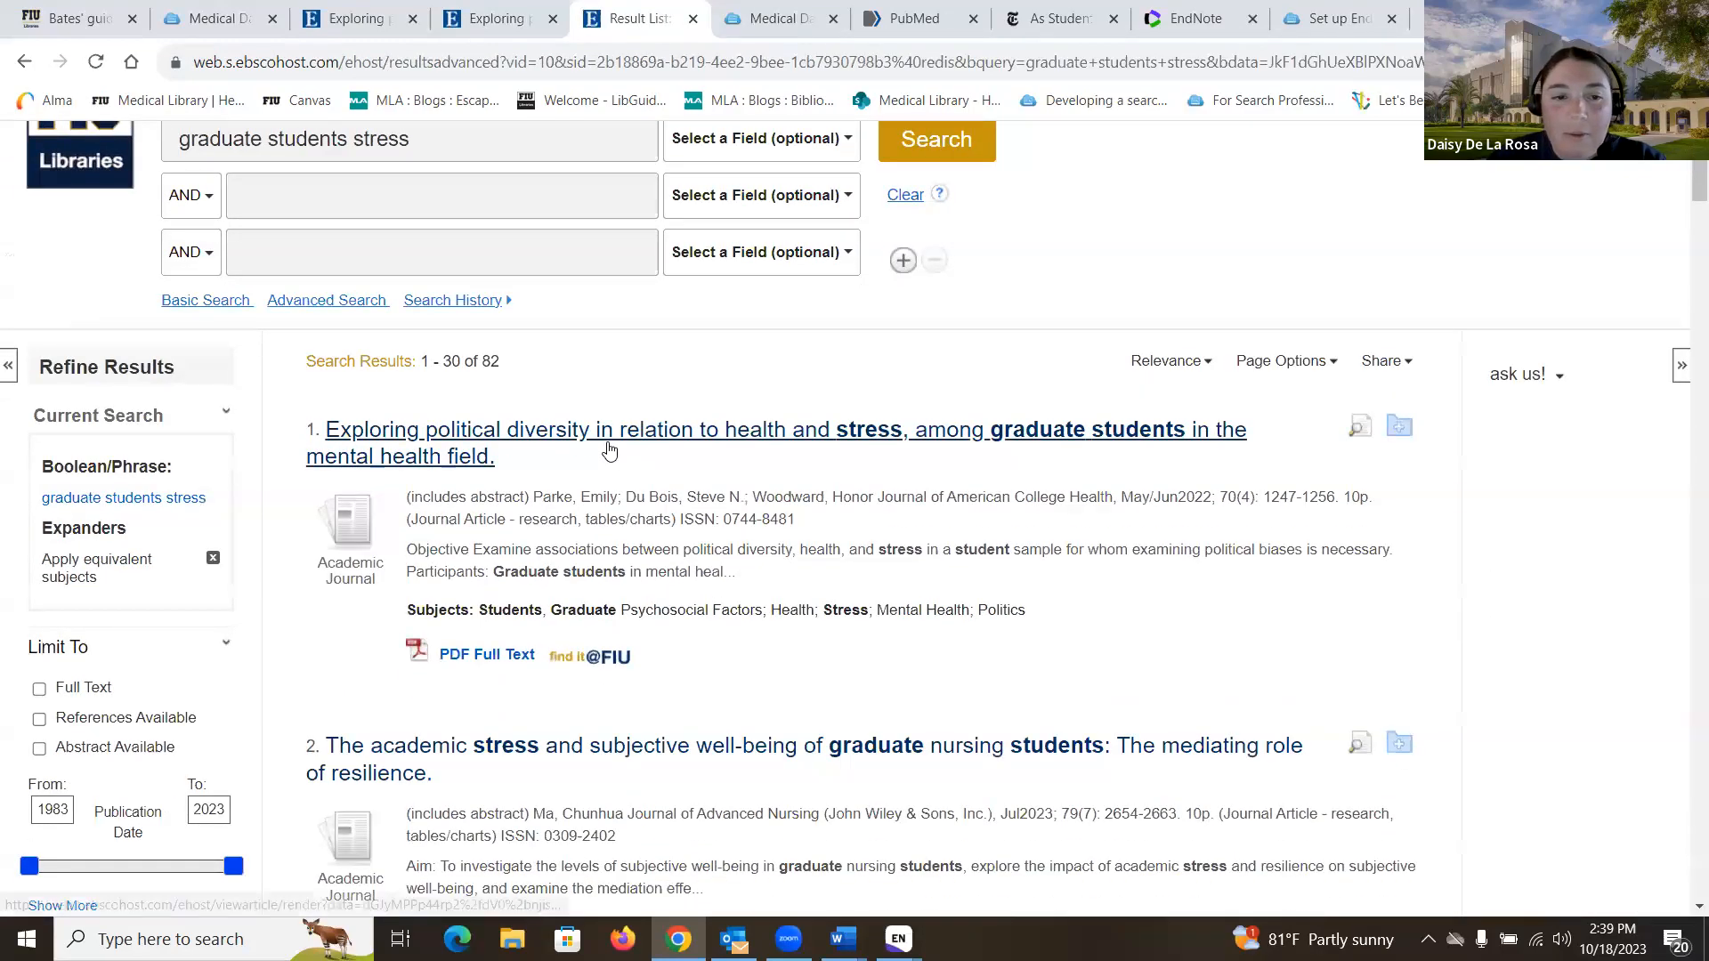
pyautogui.click(607, 447)
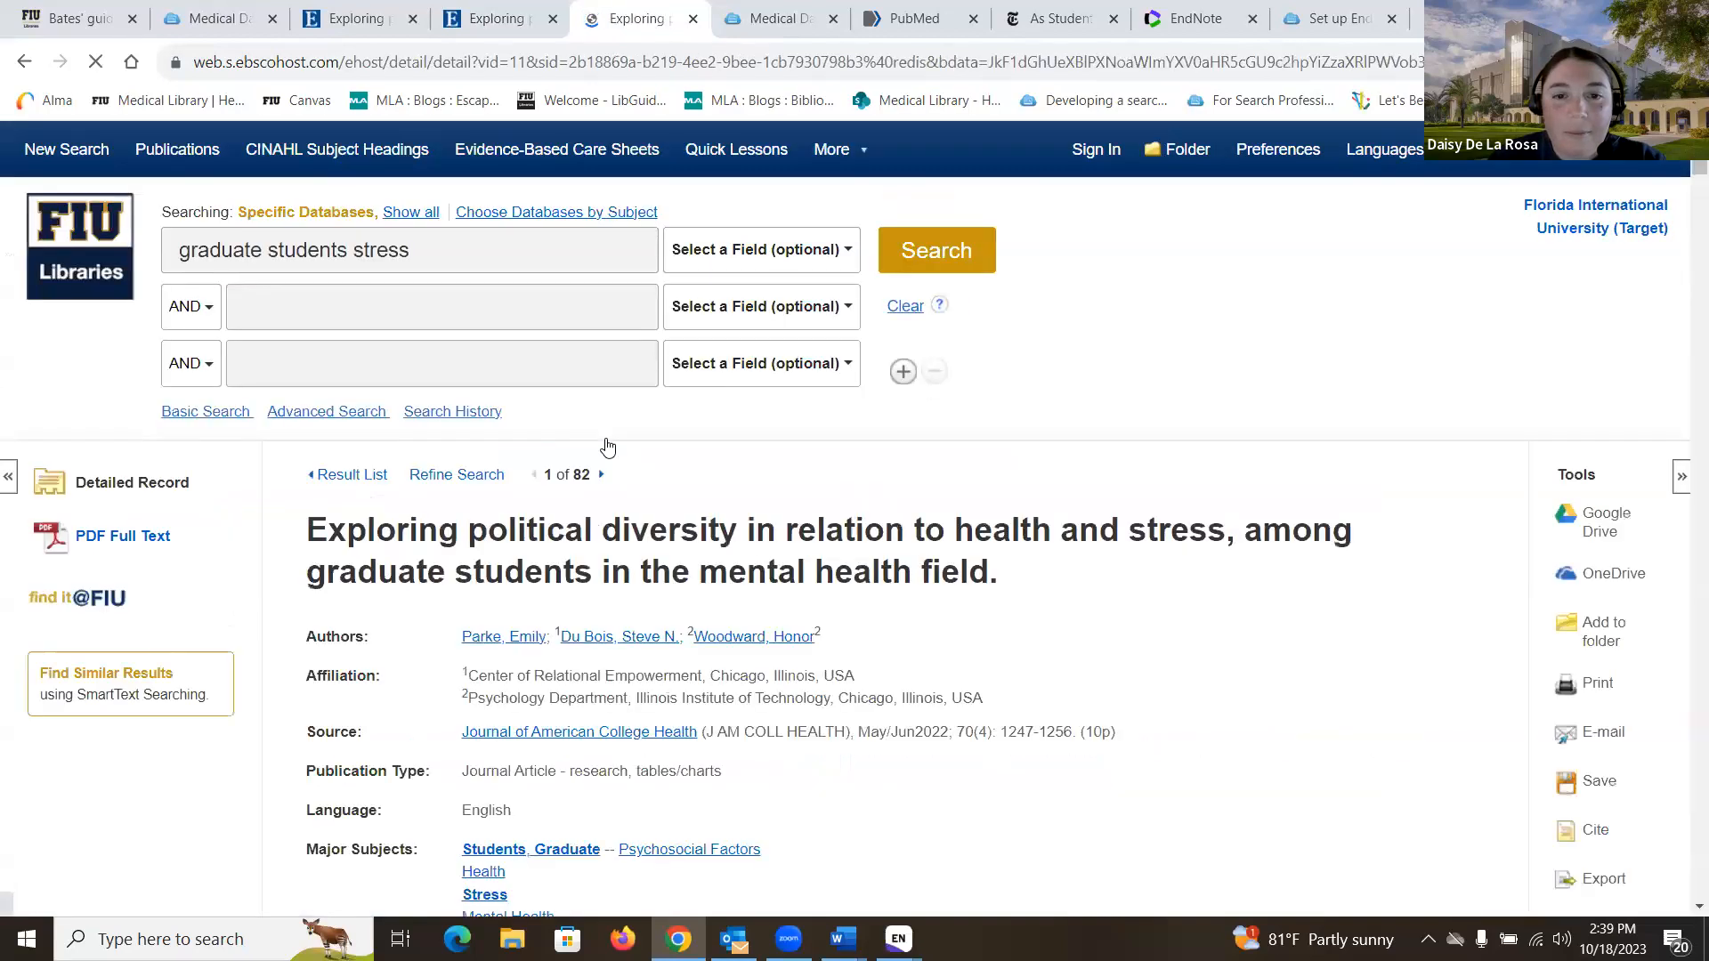
pyautogui.scroll(-1, 1607, 773)
pyautogui.scroll(-1, 1607, 773)
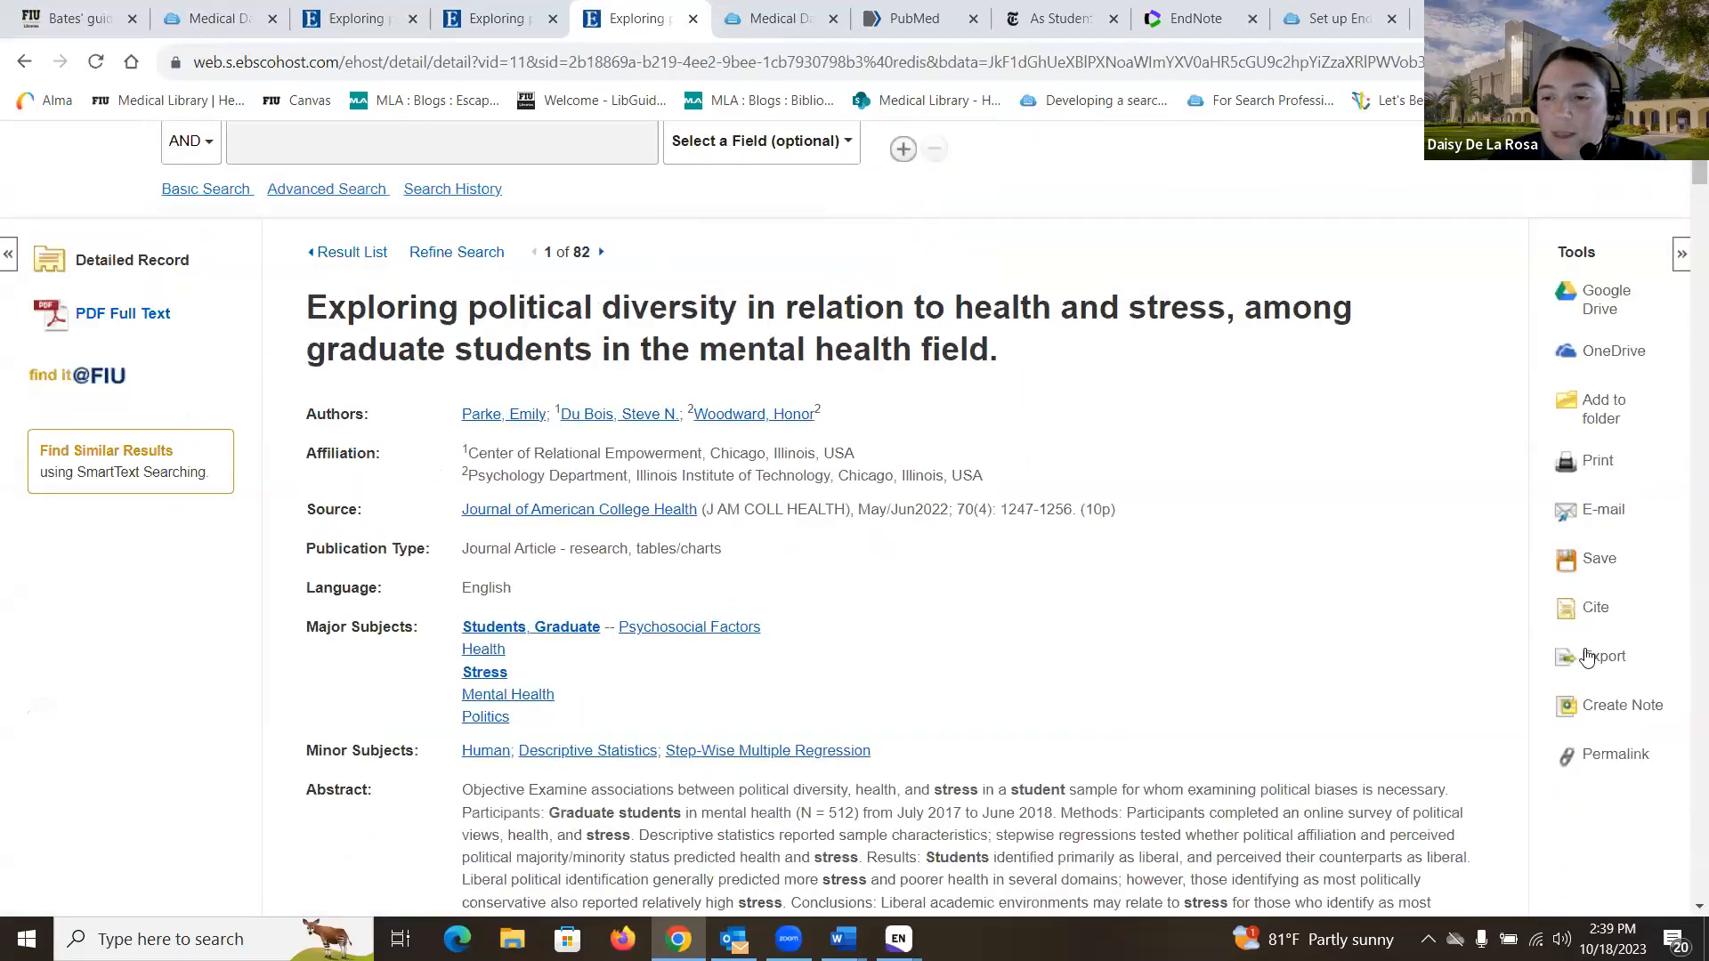
pyautogui.click(1602, 656)
pyautogui.click(384, 696)
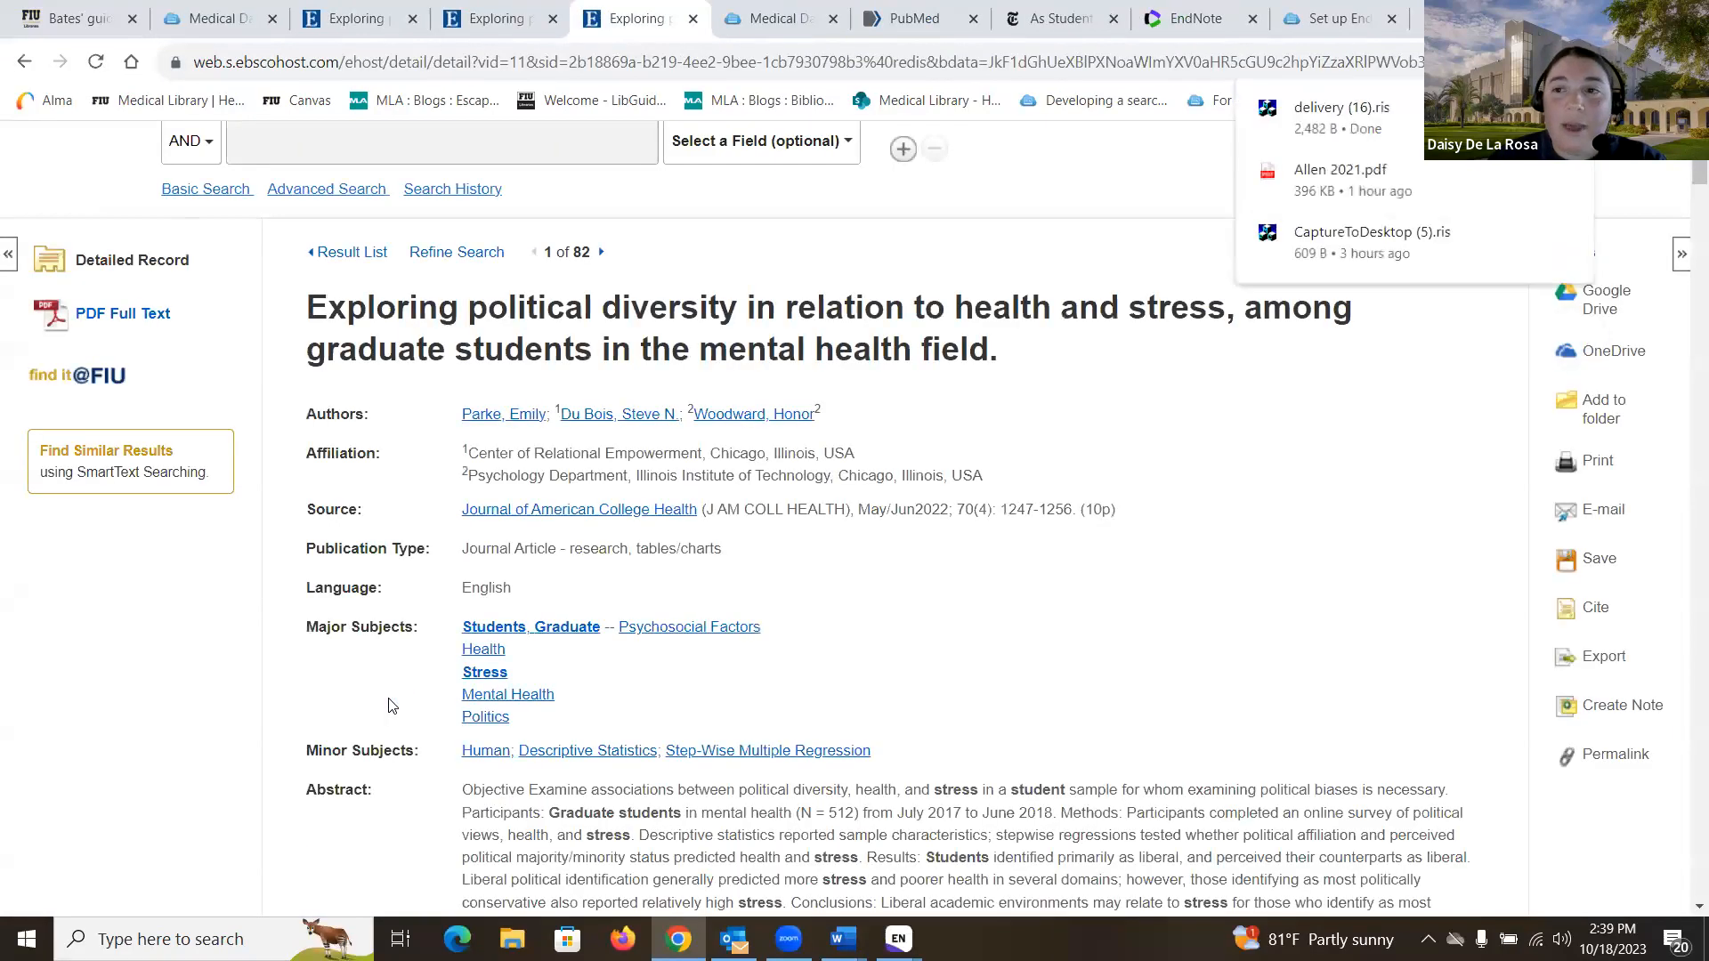
pyautogui.click(1422, 127)
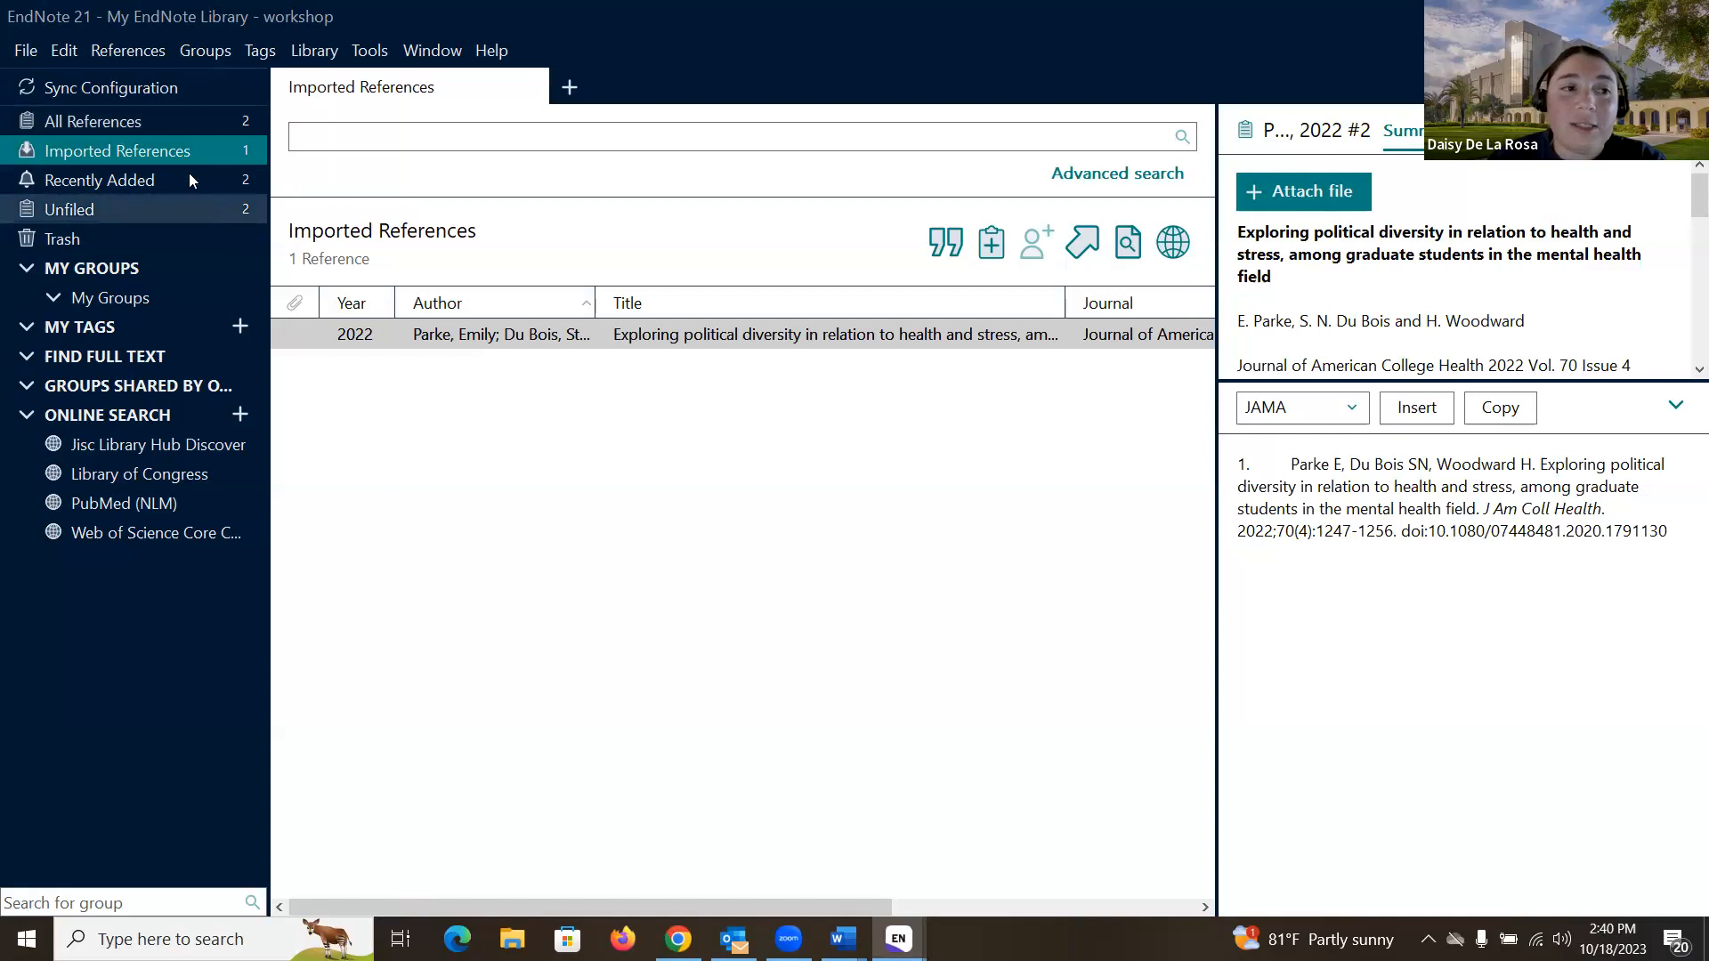
# - Show All References, now listing the Bates' guide book and the 2022 political diversity article
pyautogui.click(173, 121)
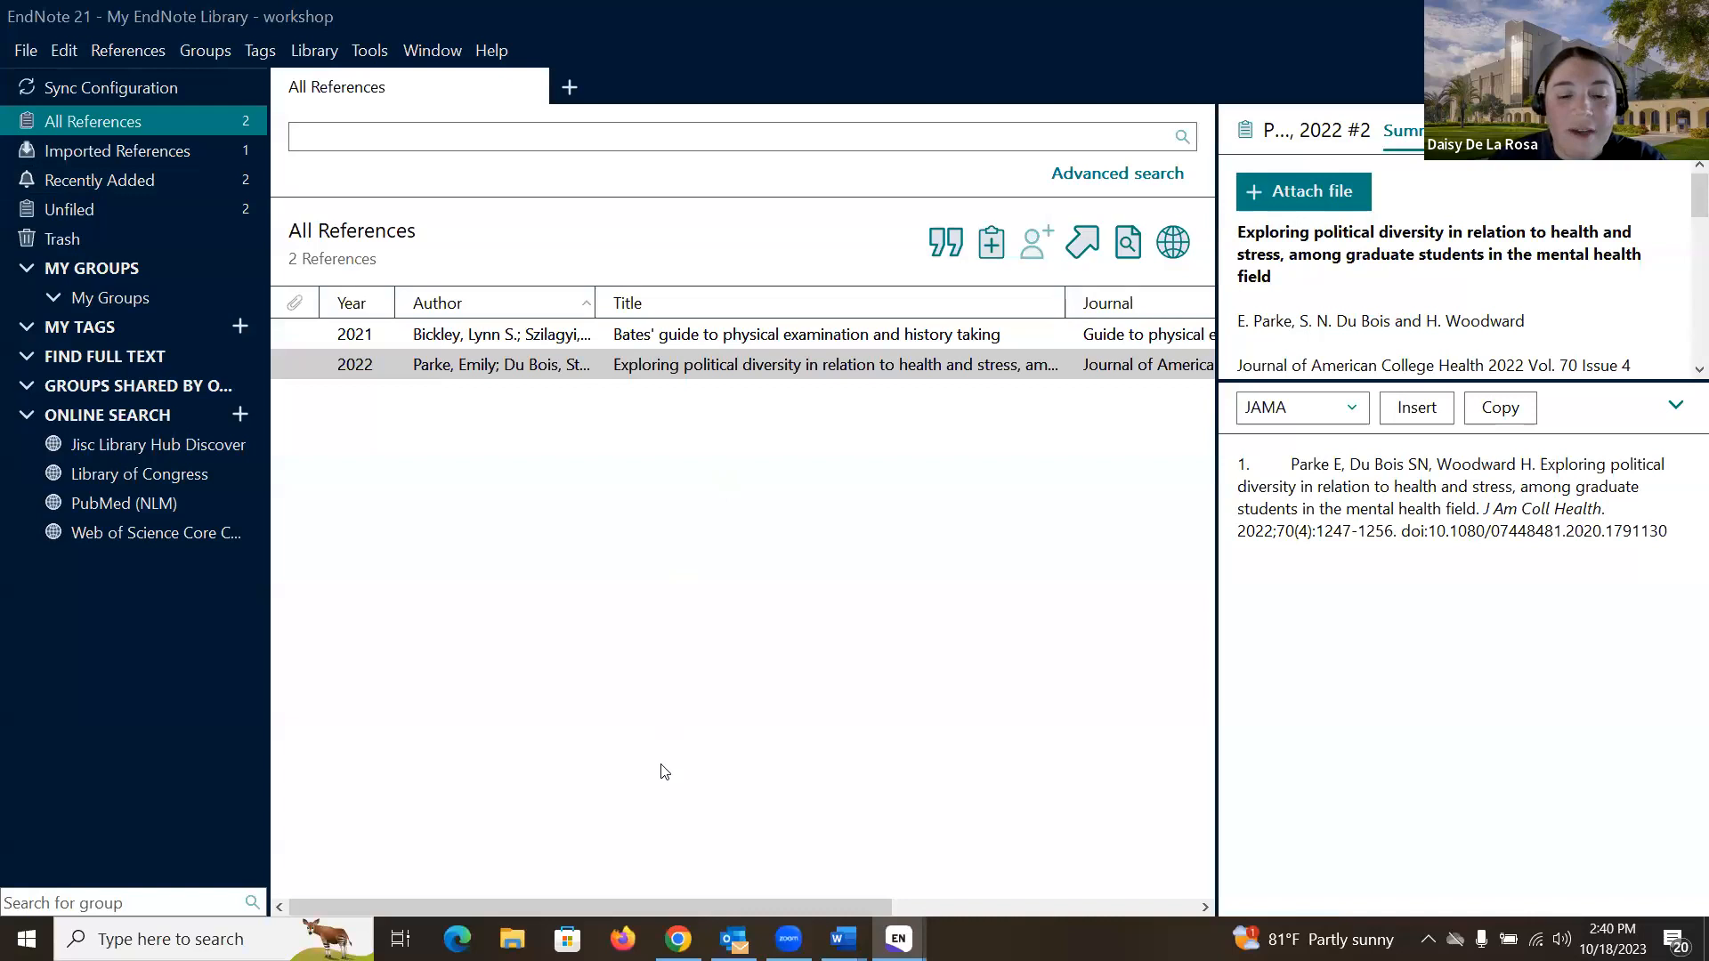
# - Return to CINAHL's result list and add results 1, 2 and 3 to the session folder
pyautogui.click(678, 938)
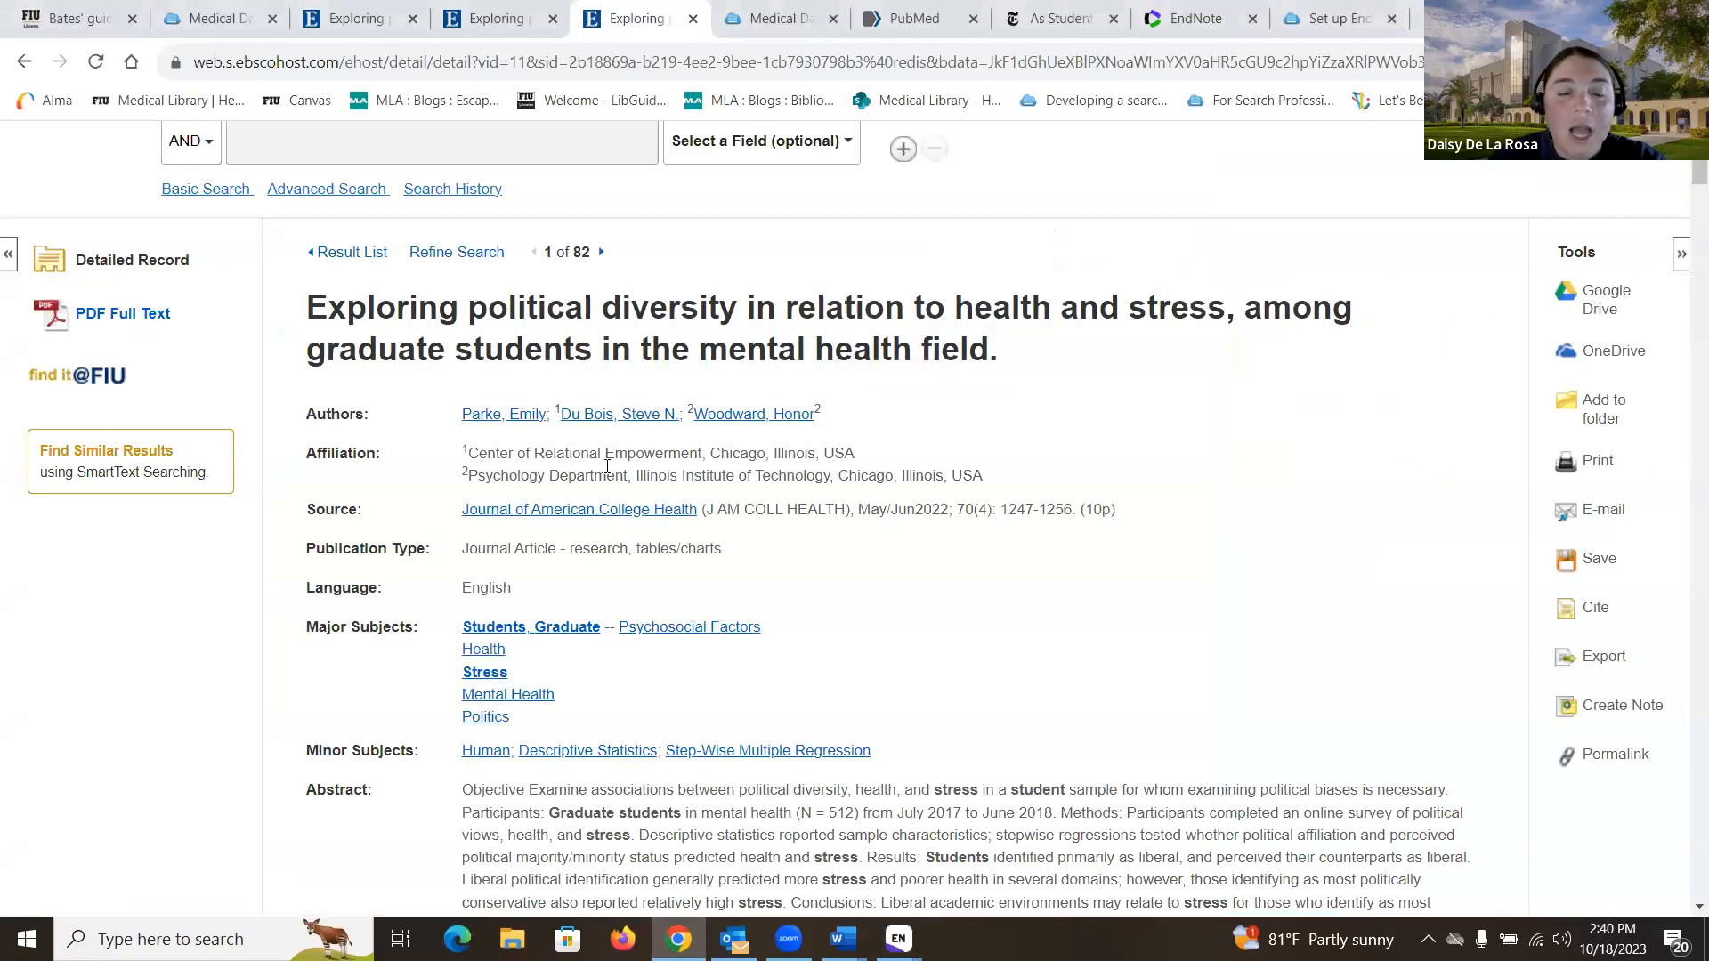
pyautogui.click(357, 255)
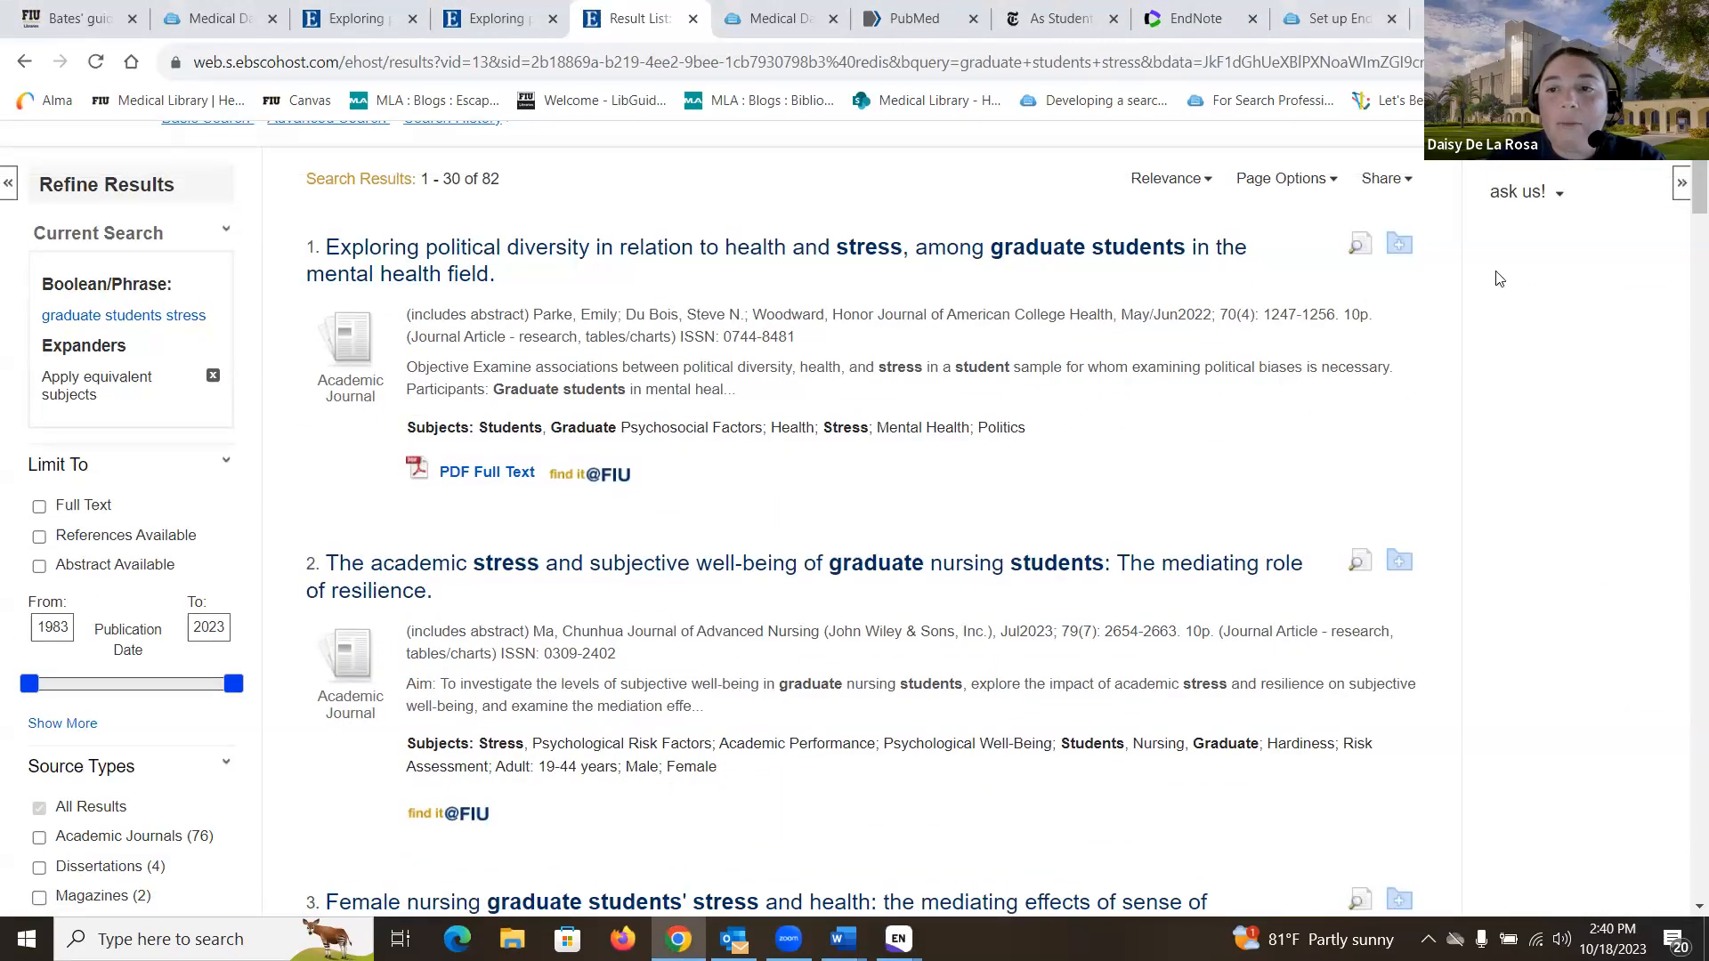
pyautogui.click(1400, 252)
pyautogui.scroll(-1, 1415, 452)
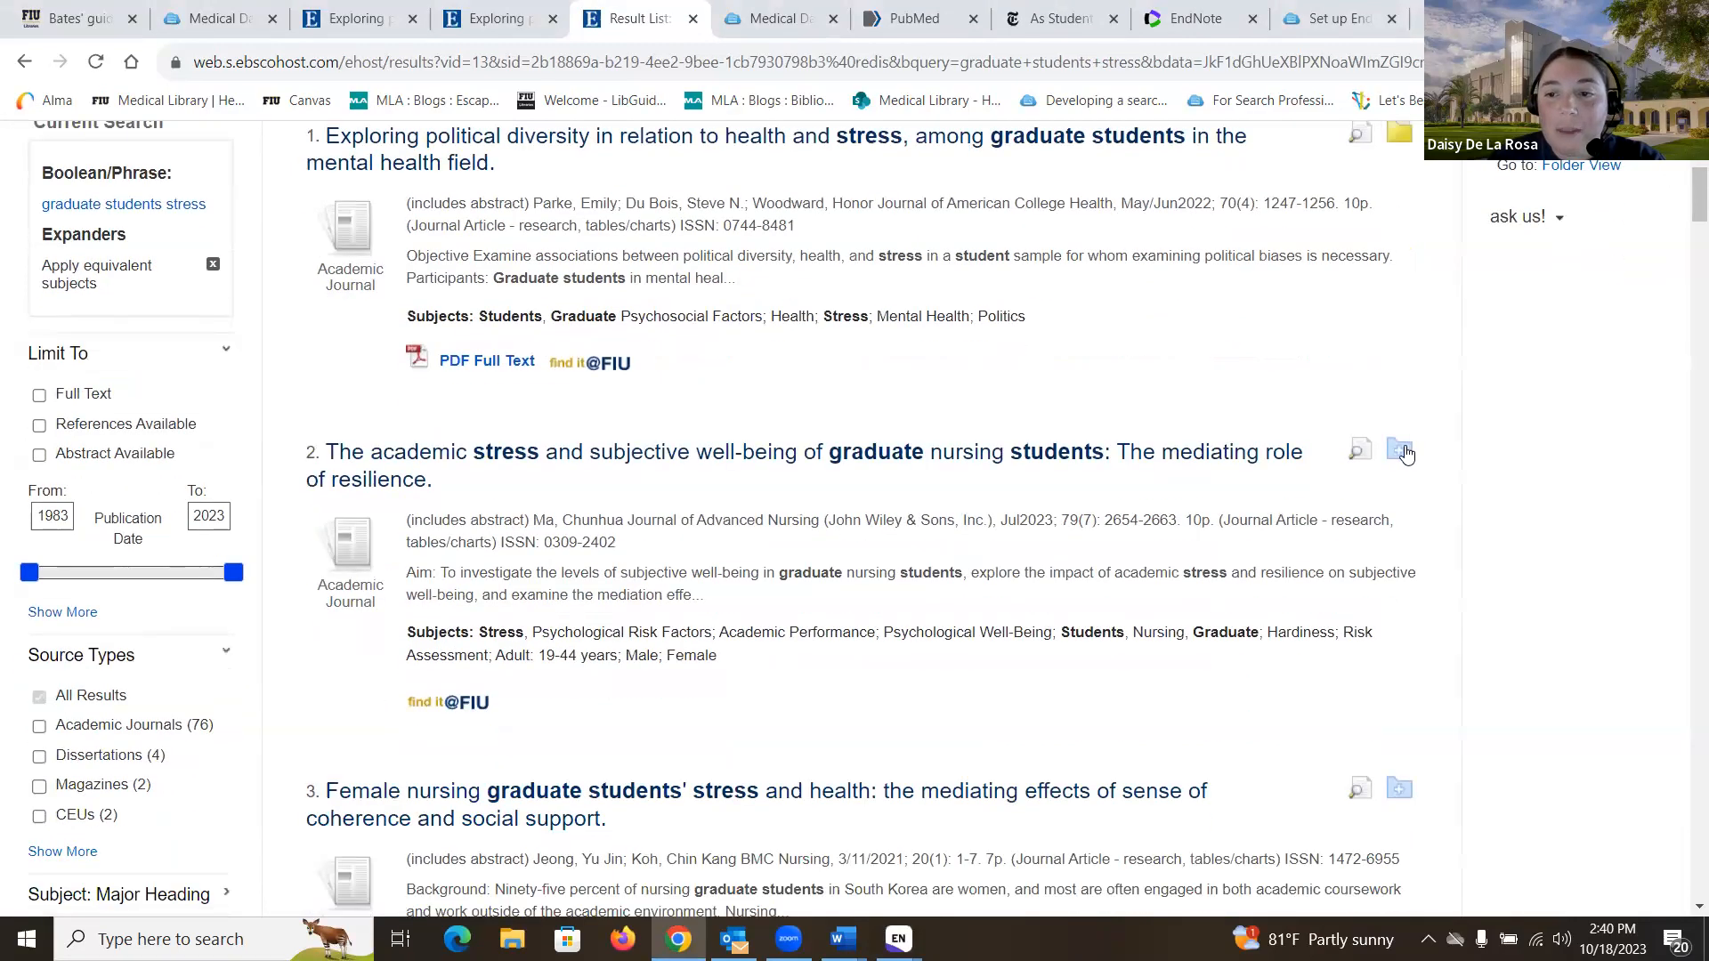
pyautogui.click(1415, 452)
pyautogui.click(1399, 788)
pyautogui.scroll(5, 1371, 647)
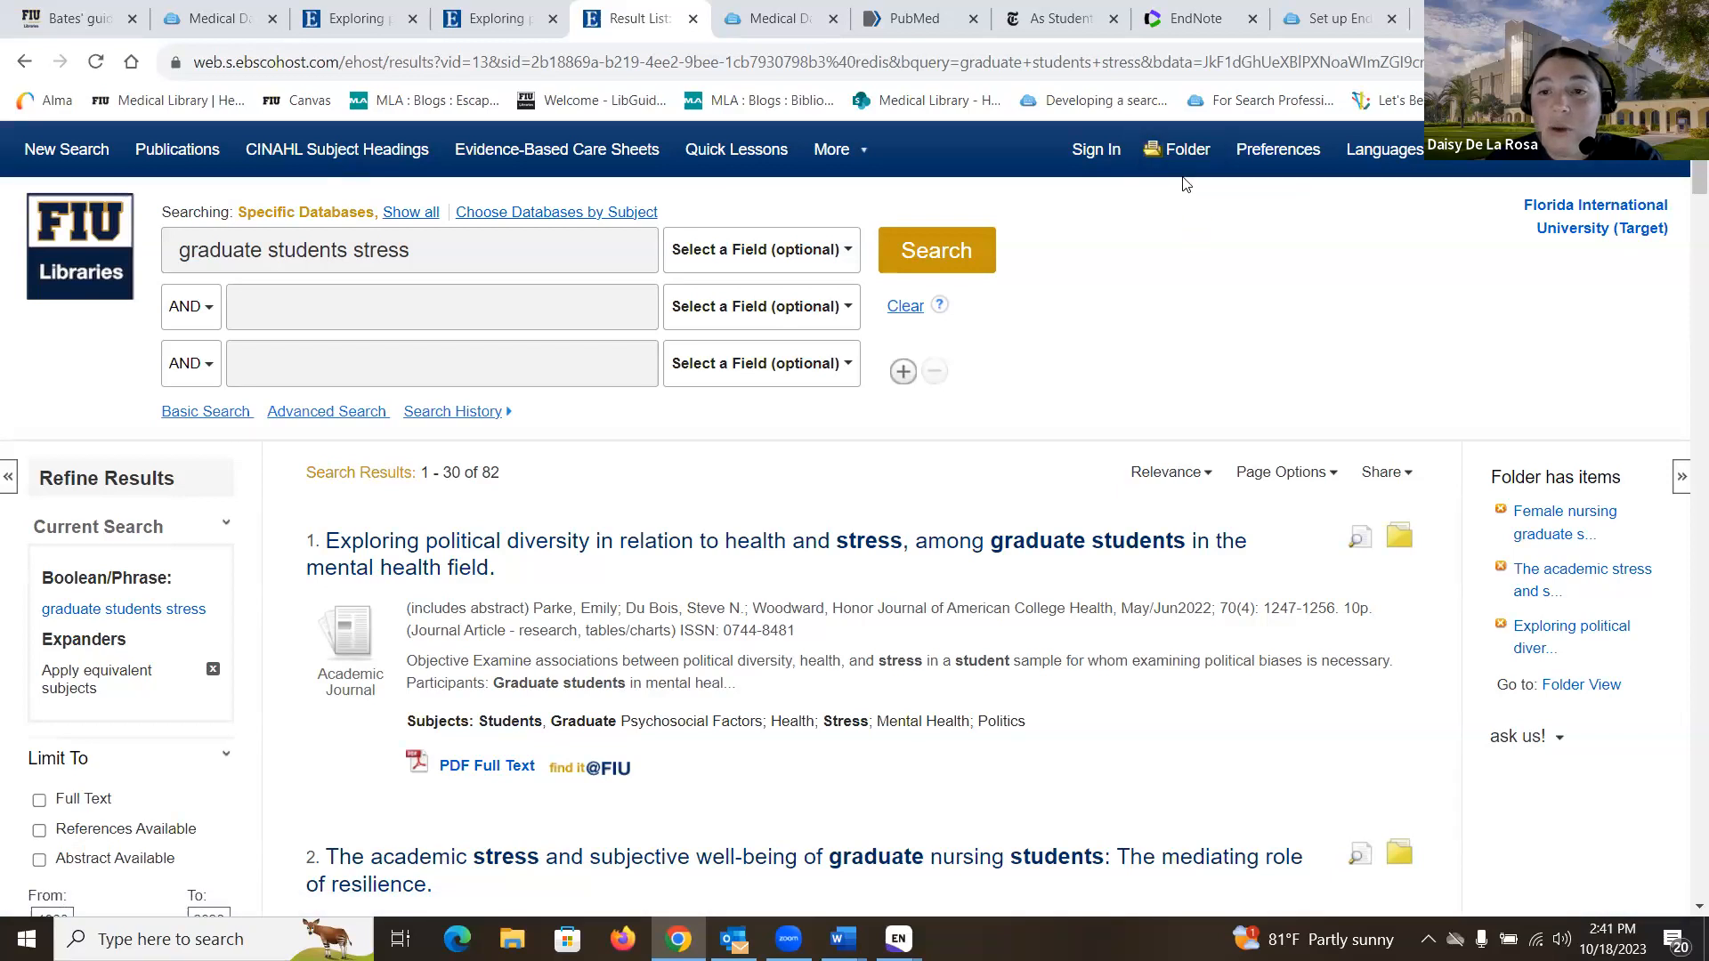
# - Export all three folder articles as RIS, removing them from the folder, and open delivery.ris in EndNote
pyautogui.click(1599, 685)
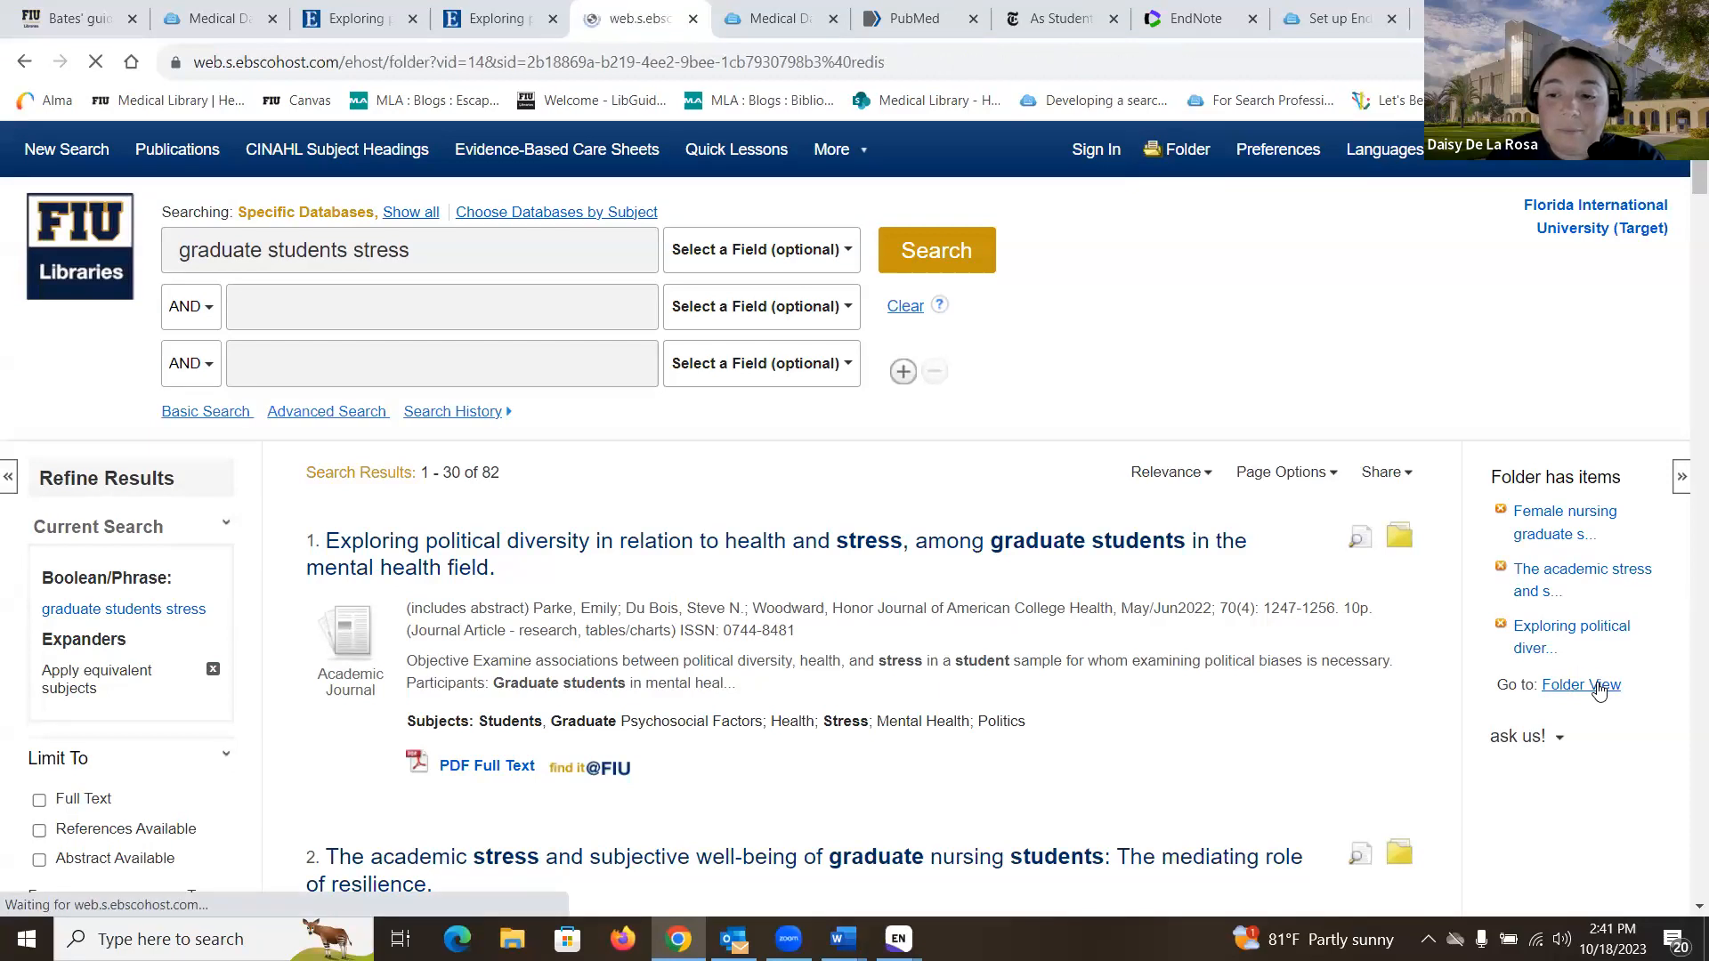
pyautogui.click(320, 507)
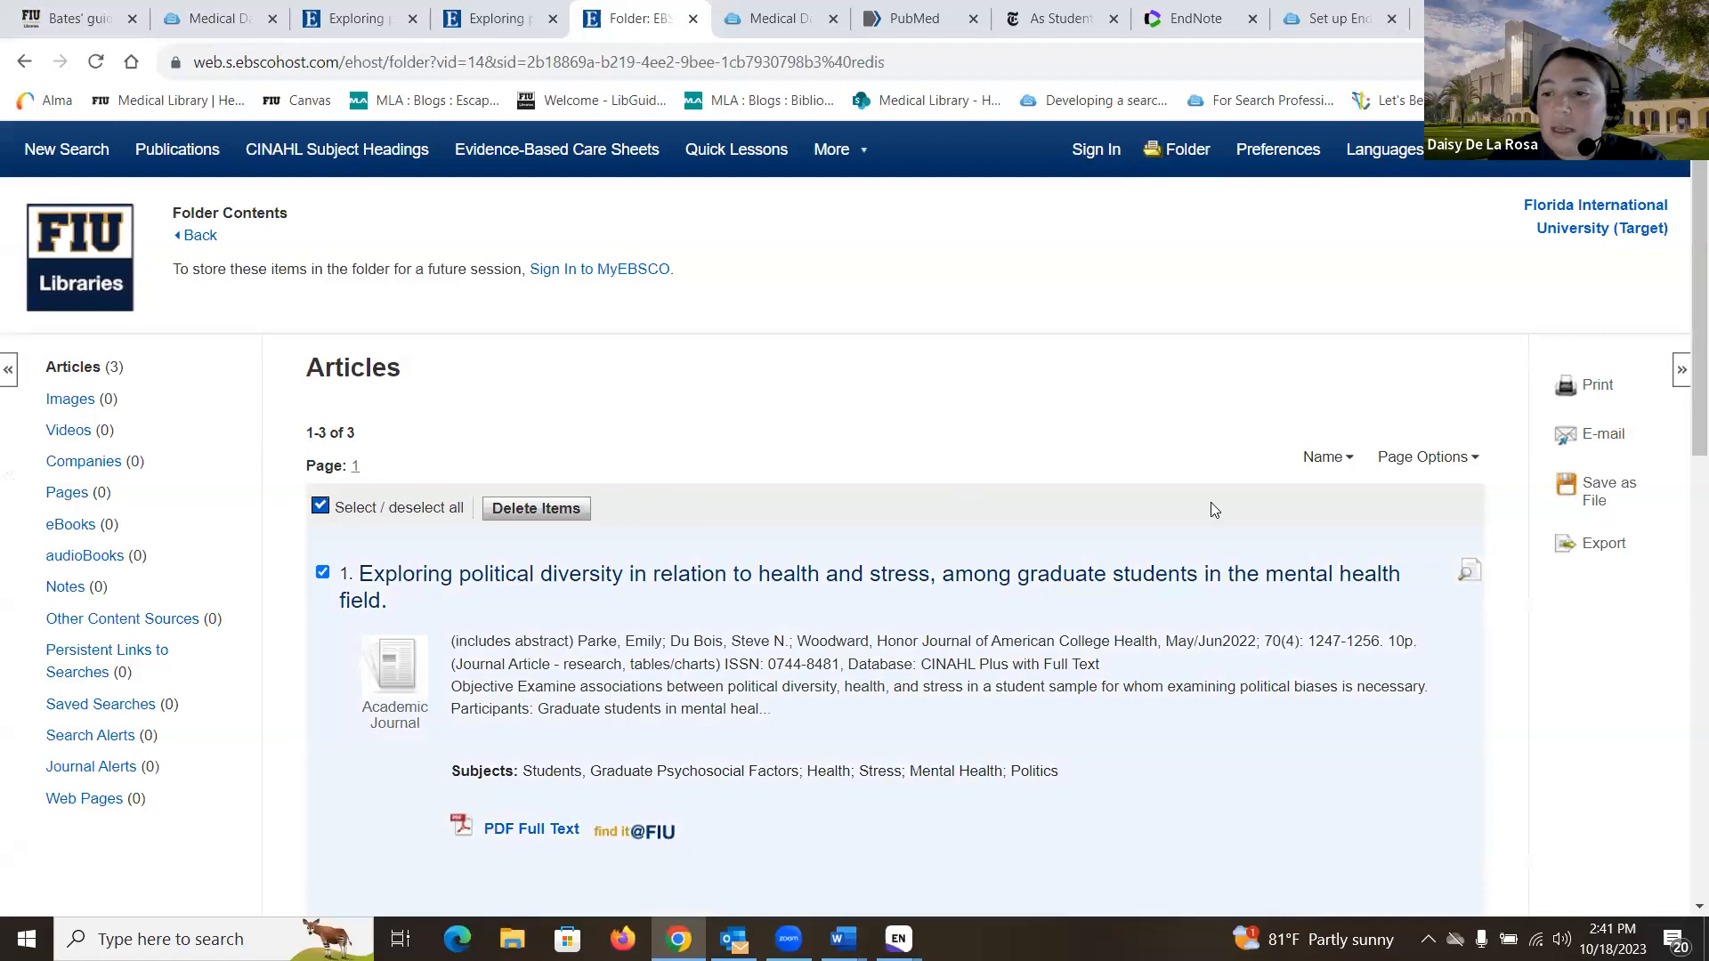
pyautogui.scroll(-3, 1215, 509)
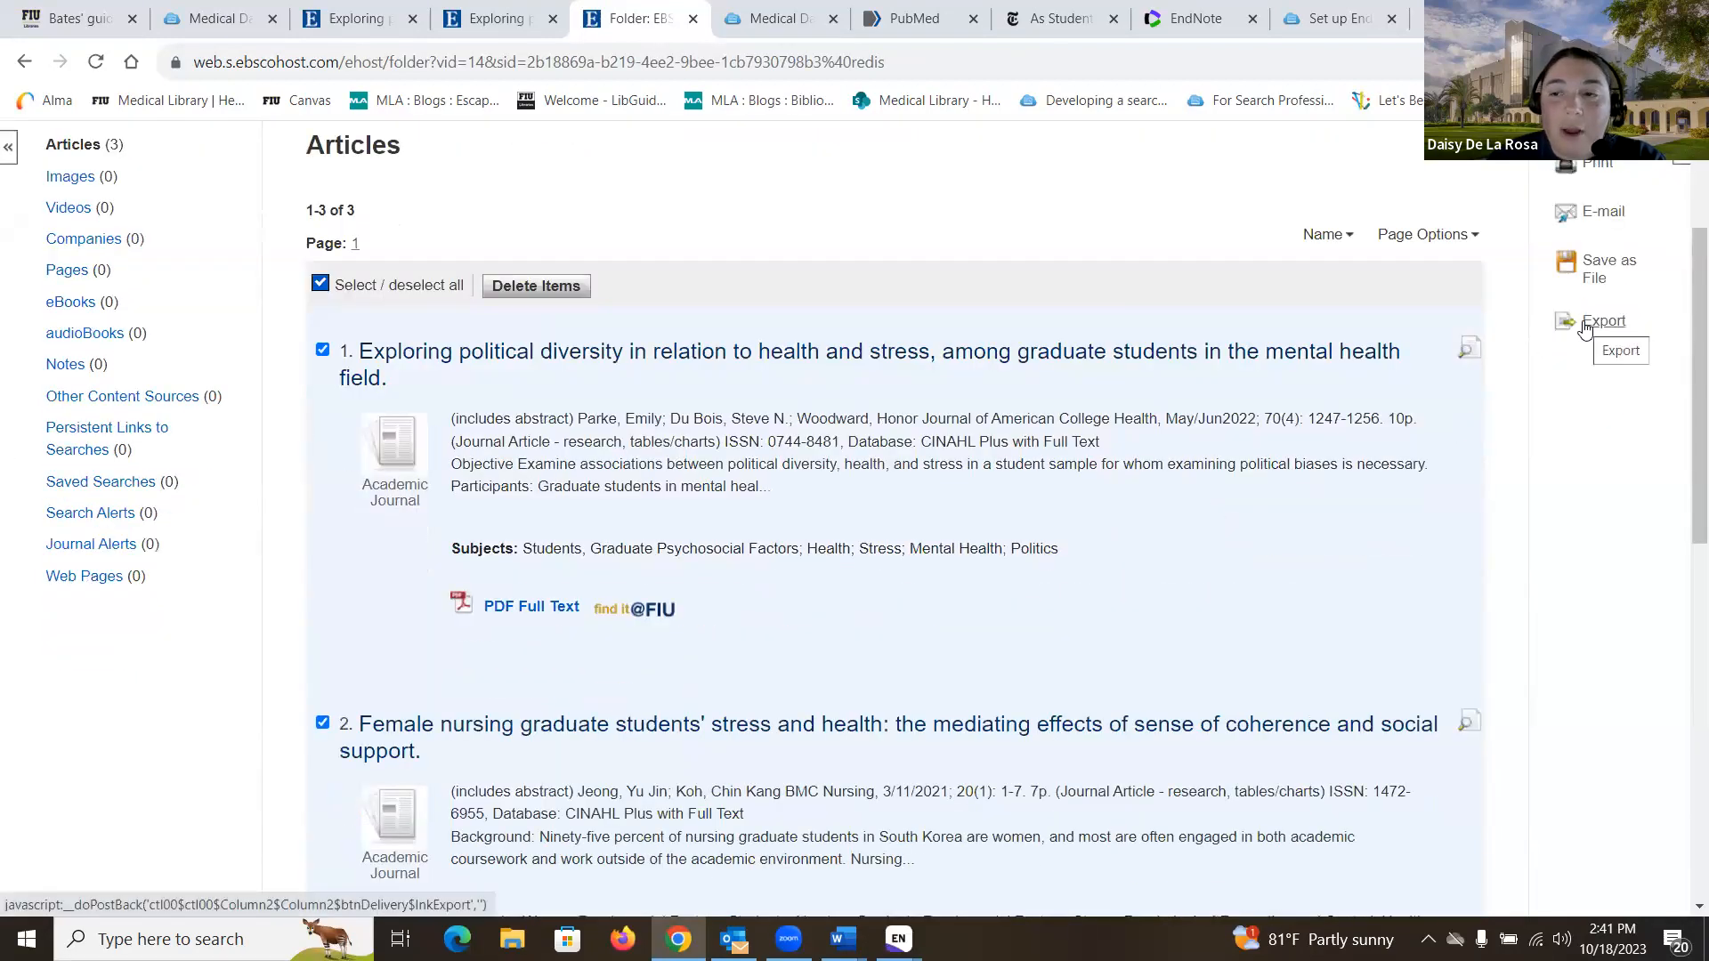
pyautogui.click(1585, 330)
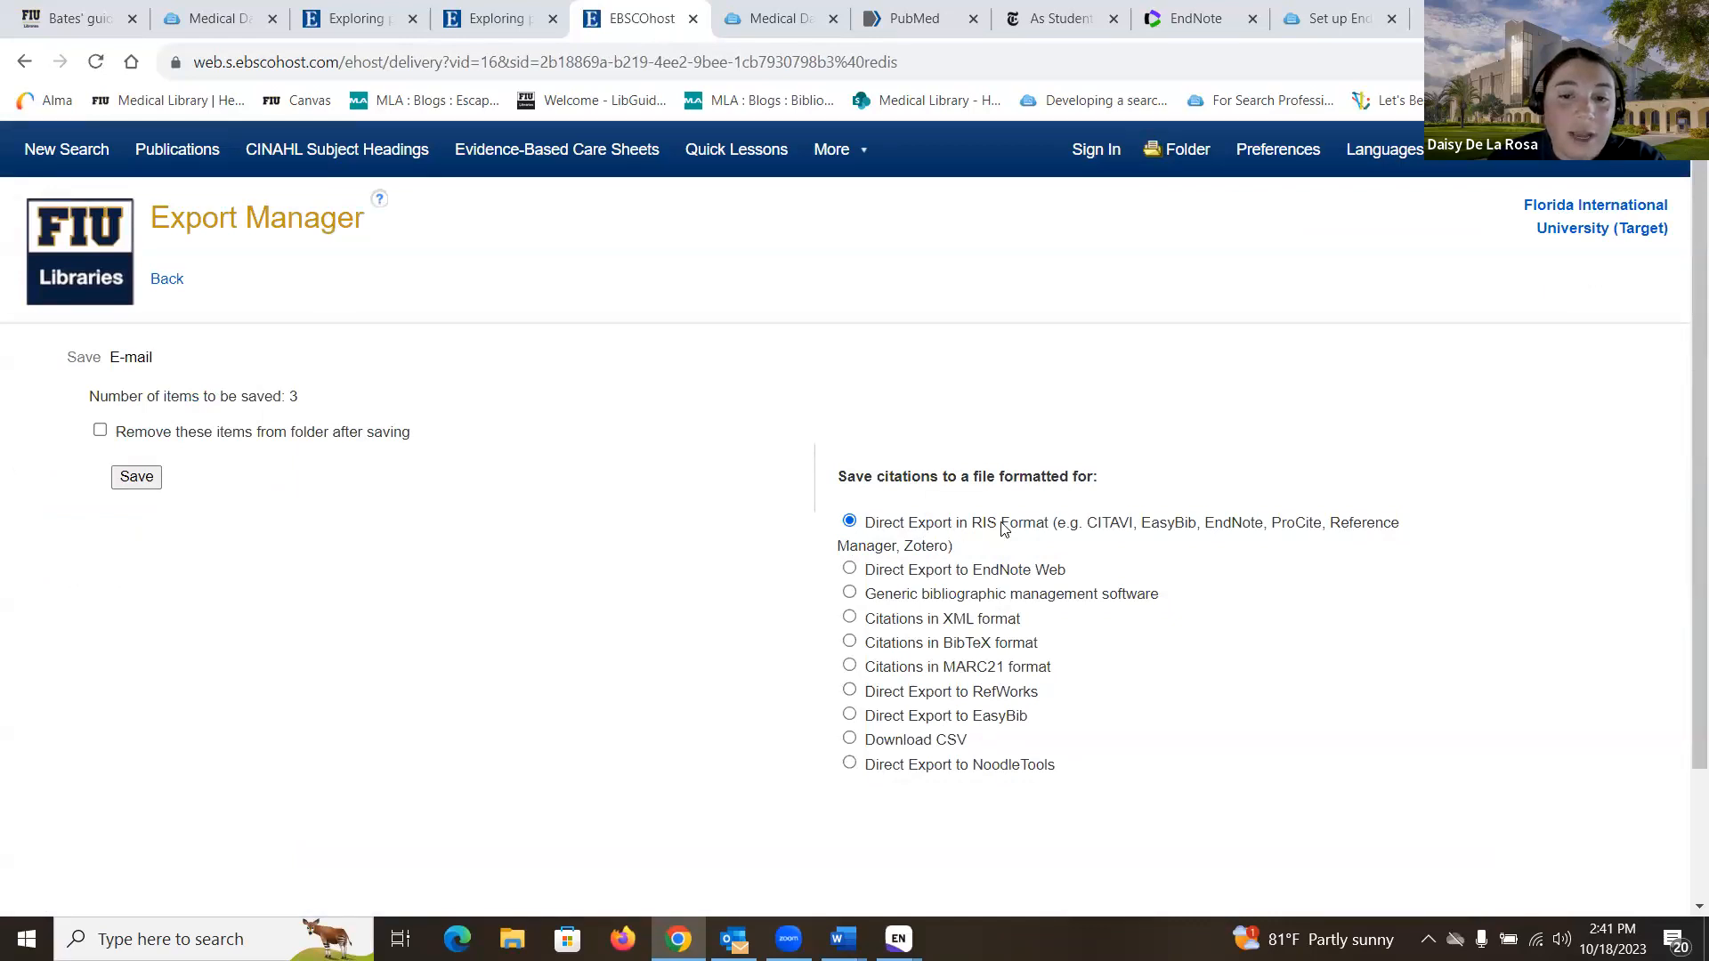
pyautogui.click(100, 432)
pyautogui.click(142, 478)
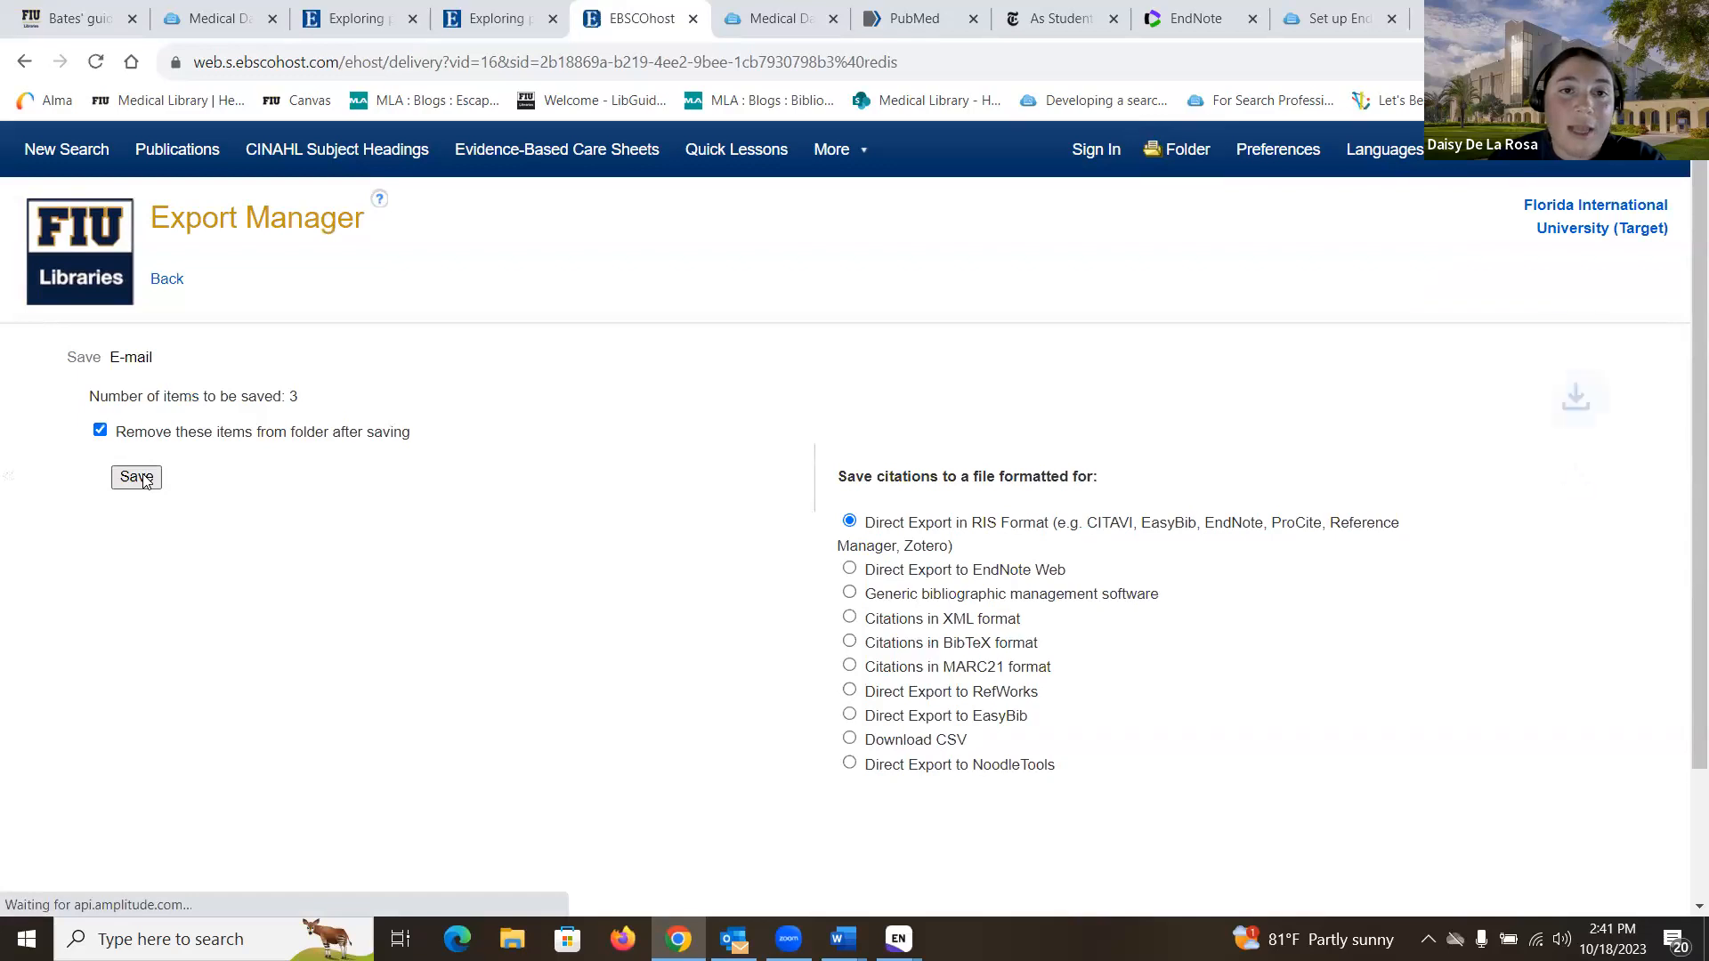
pyautogui.click(1333, 119)
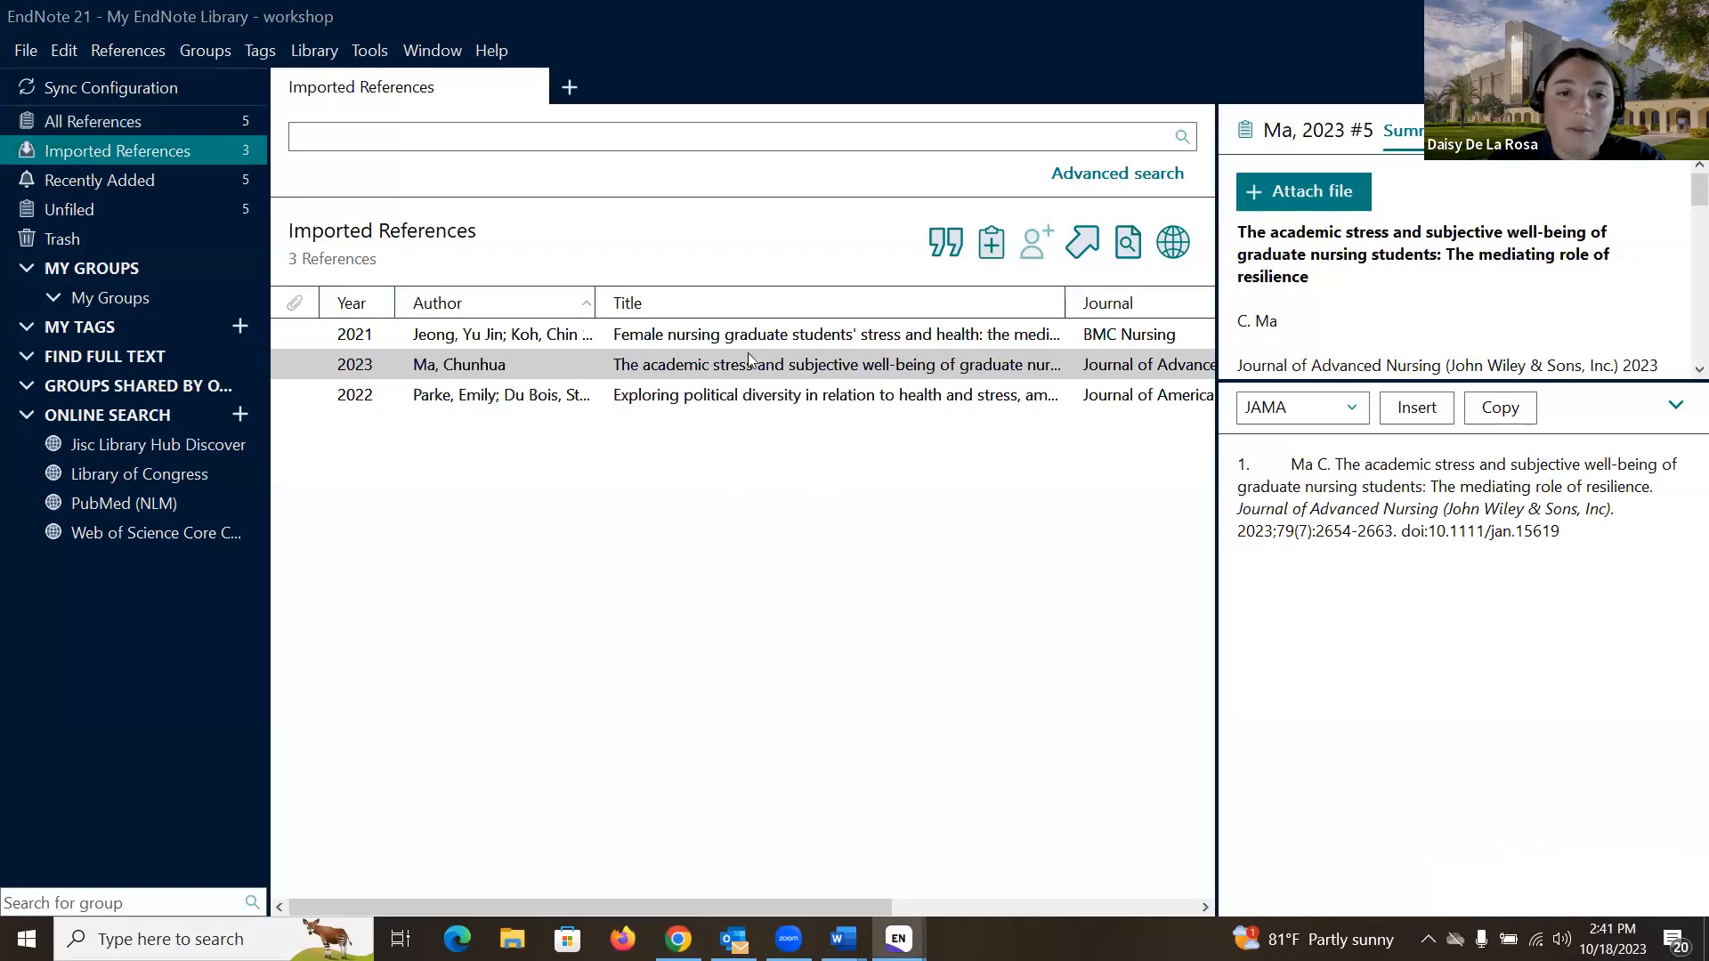
# - Show All References with 5 entries, then bring up the Medical Databases A–Z tab in Chrome
pyautogui.click(205, 117)
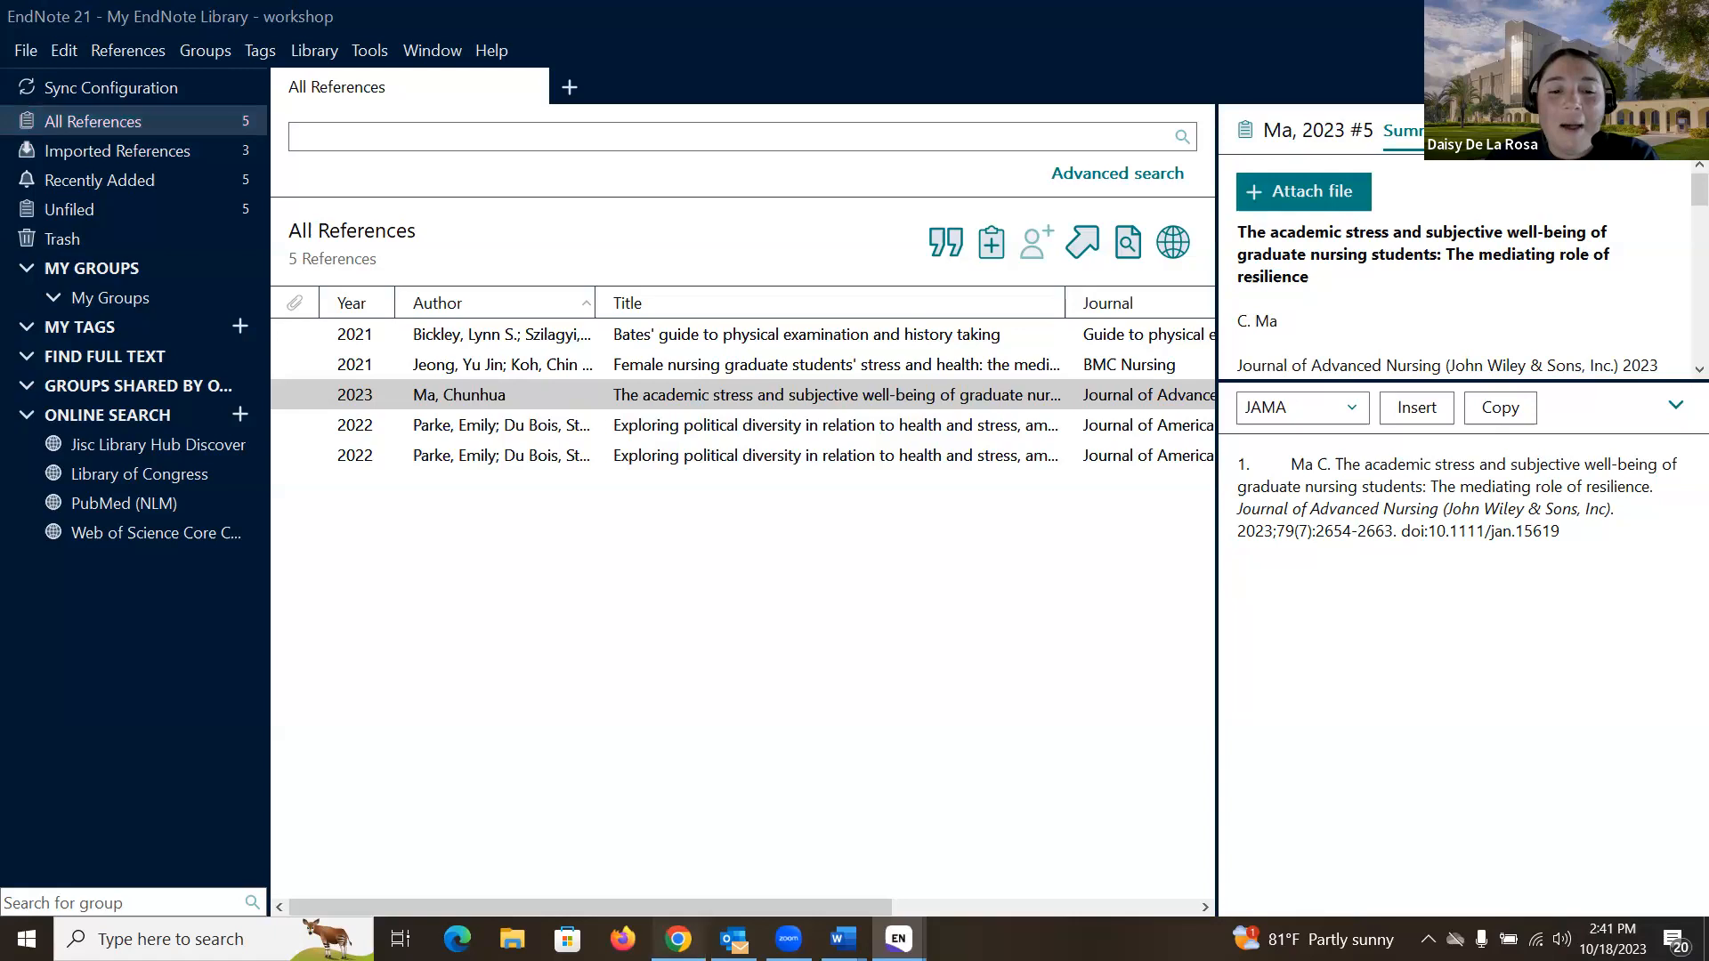
pyautogui.click(678, 937)
pyautogui.click(728, 34)
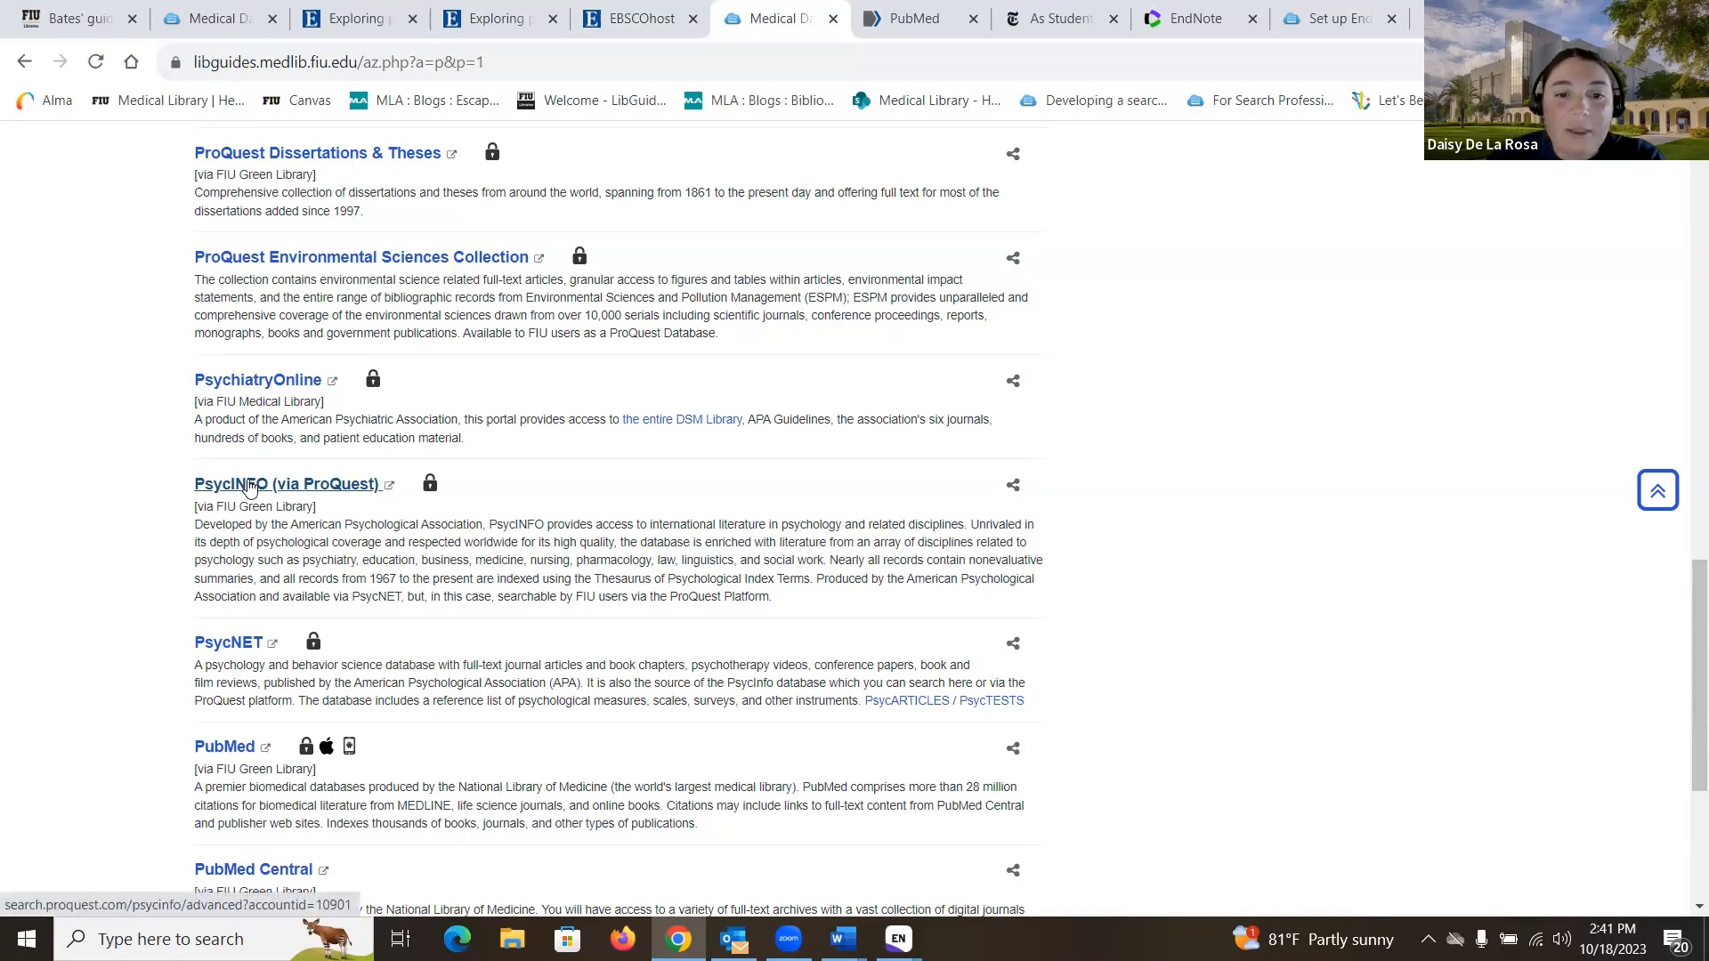
# - Search PsycInfo for 'graduate students stress' and open the Stress over the life course dissertation's Cite options
pyautogui.click(274, 493)
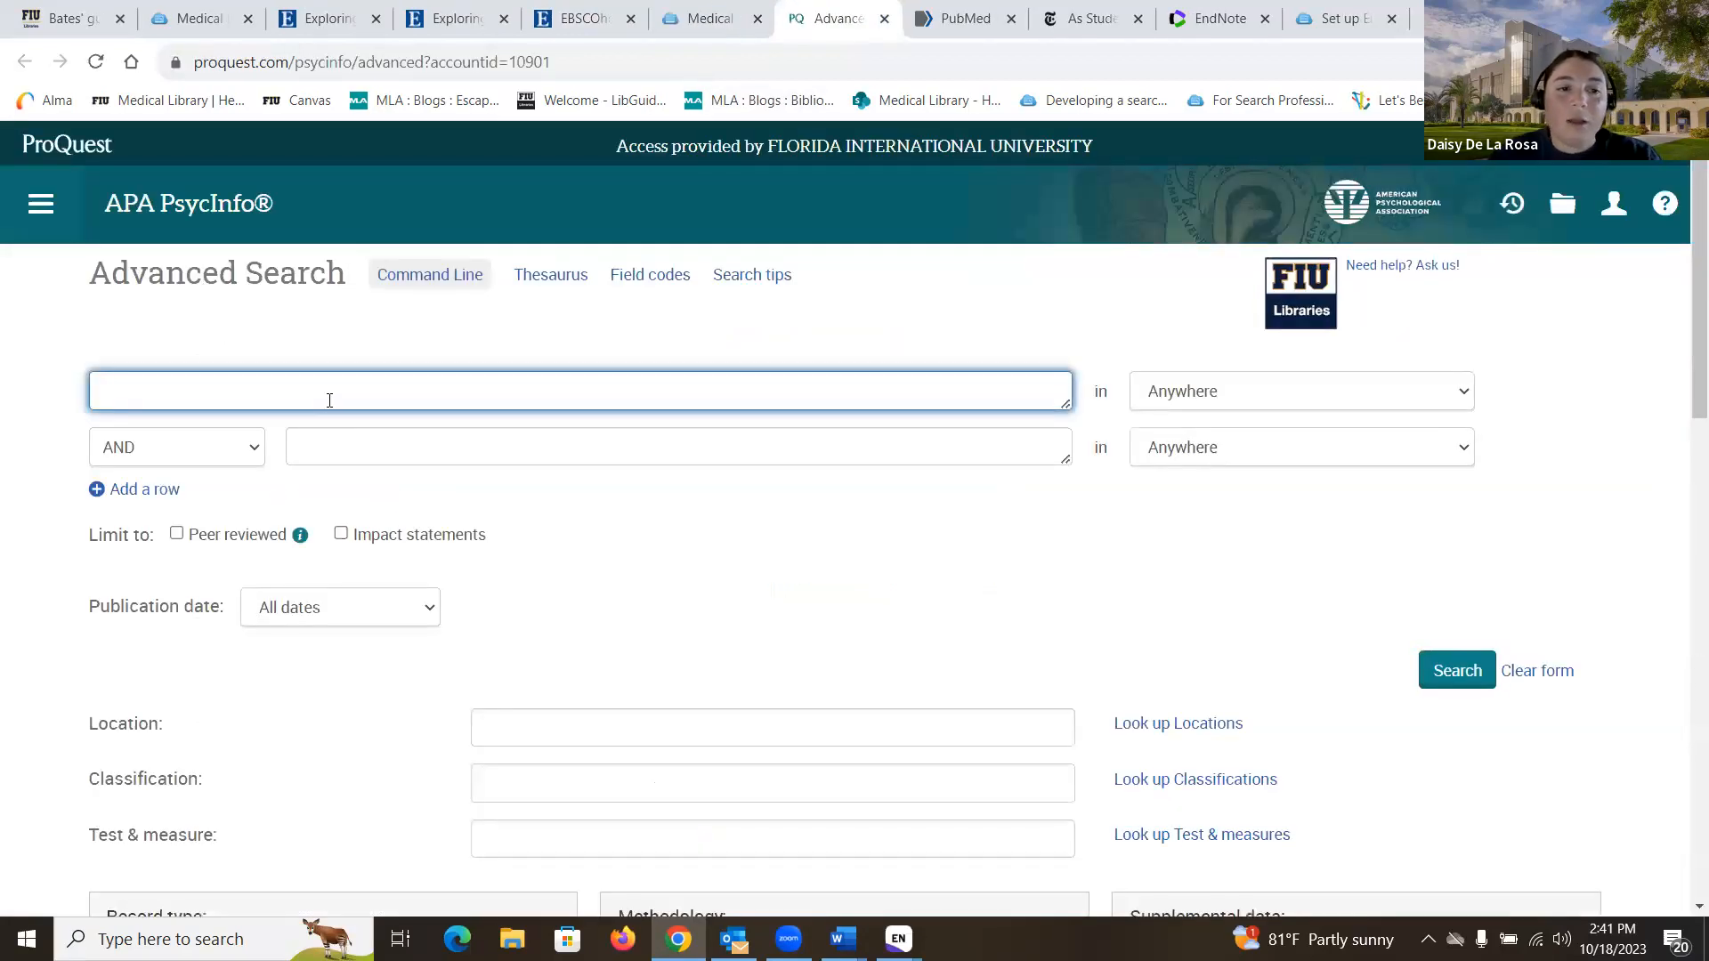
pyautogui.write('graduate ')
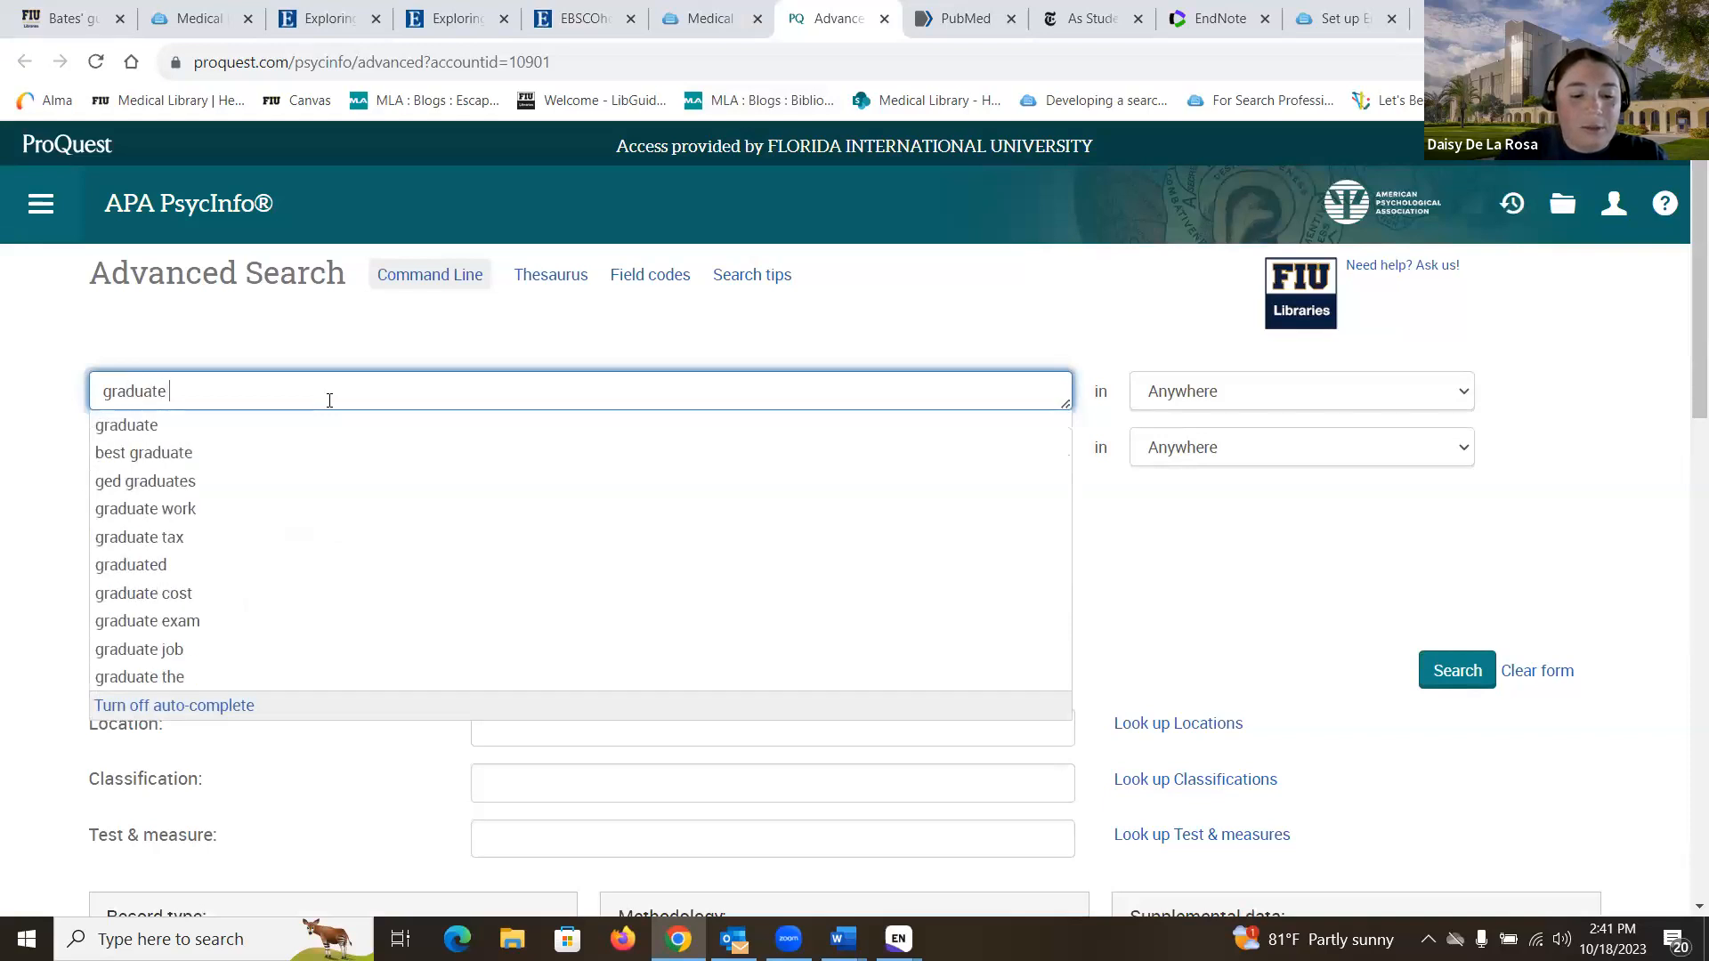
pyautogui.write('students stress')
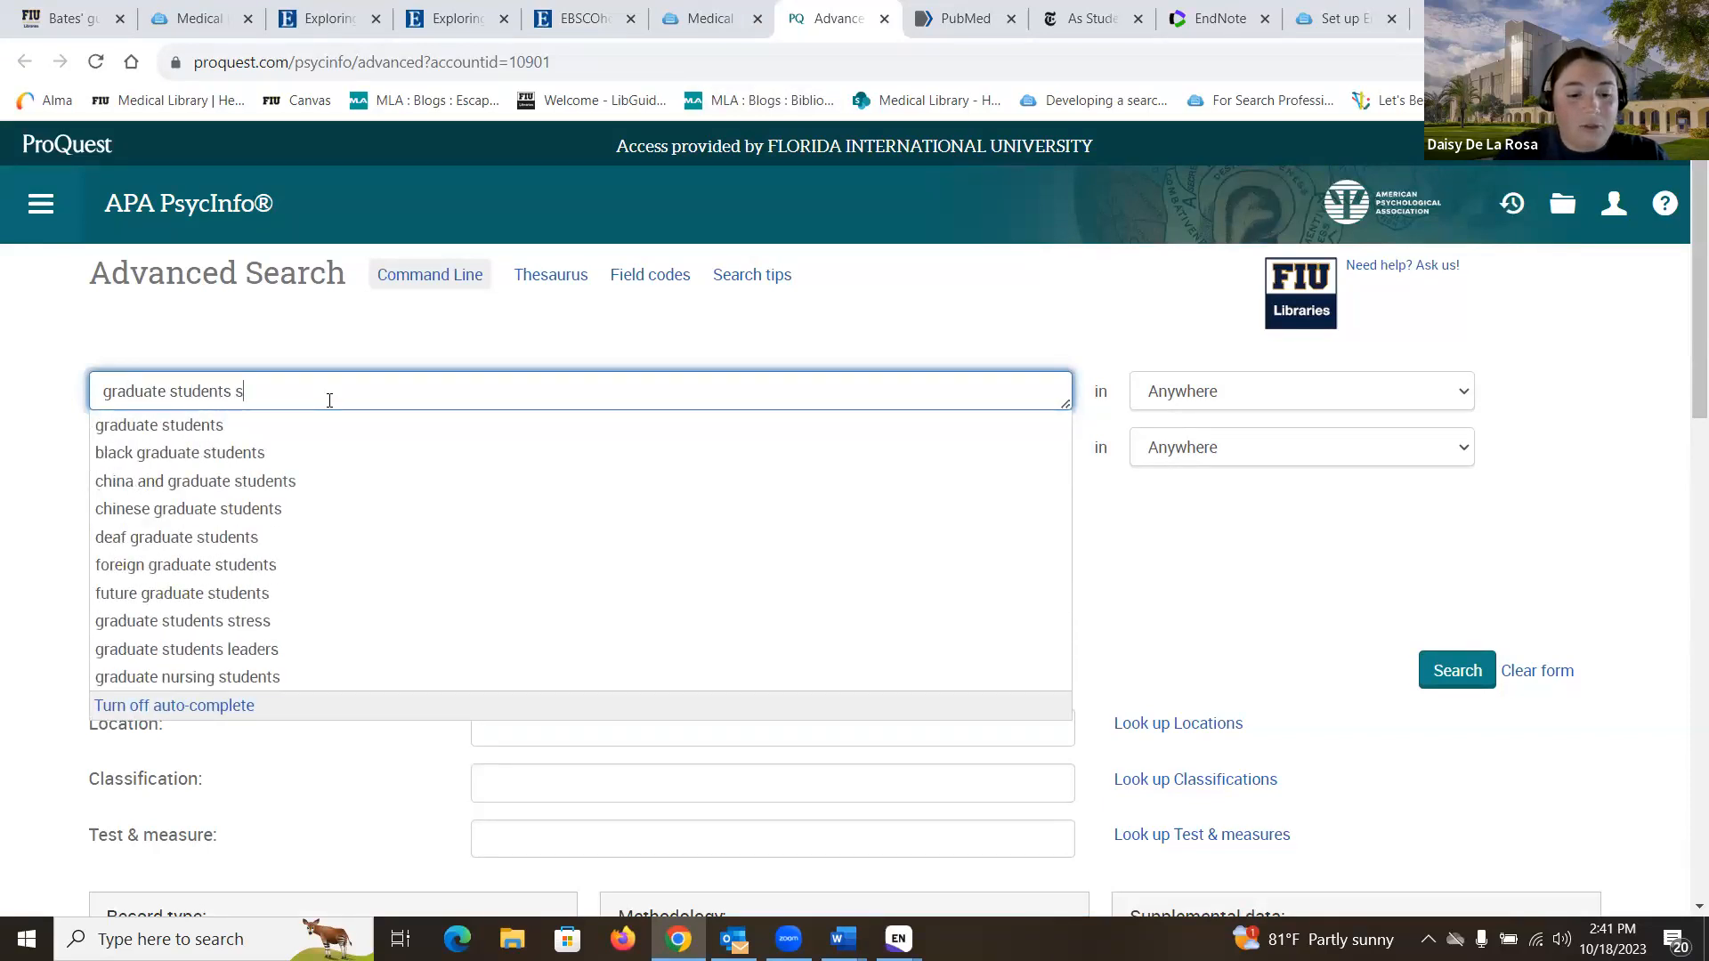
pyautogui.press('Return')
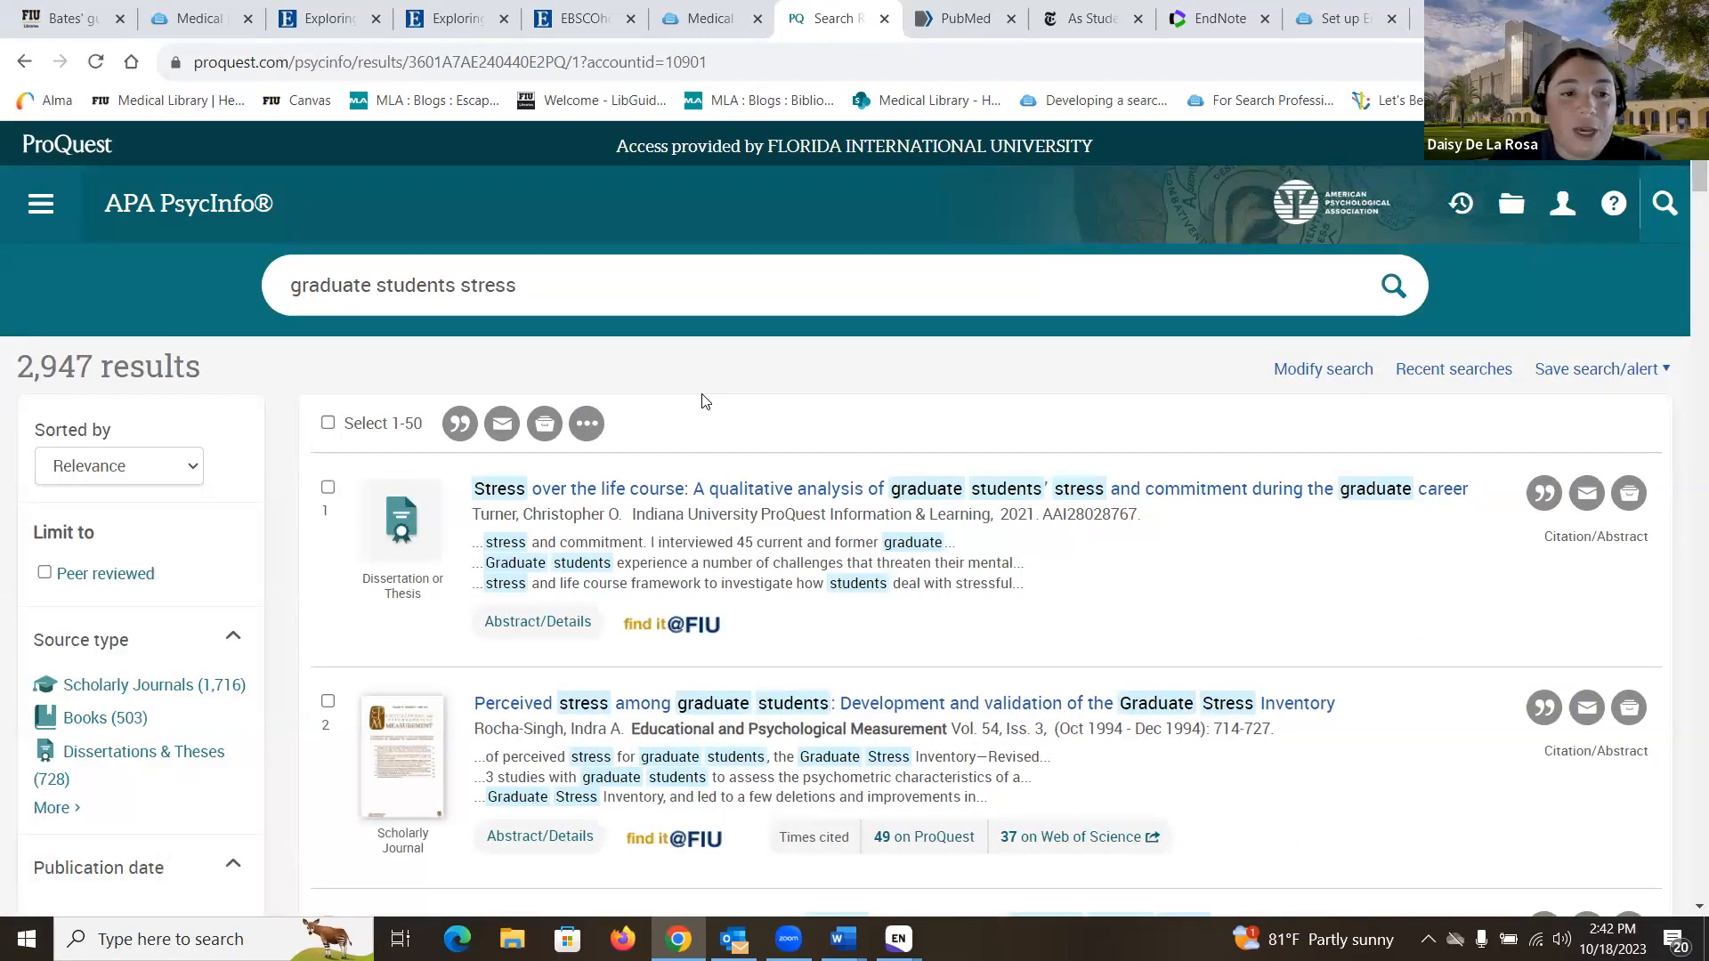
pyautogui.scroll(-1, 703, 401)
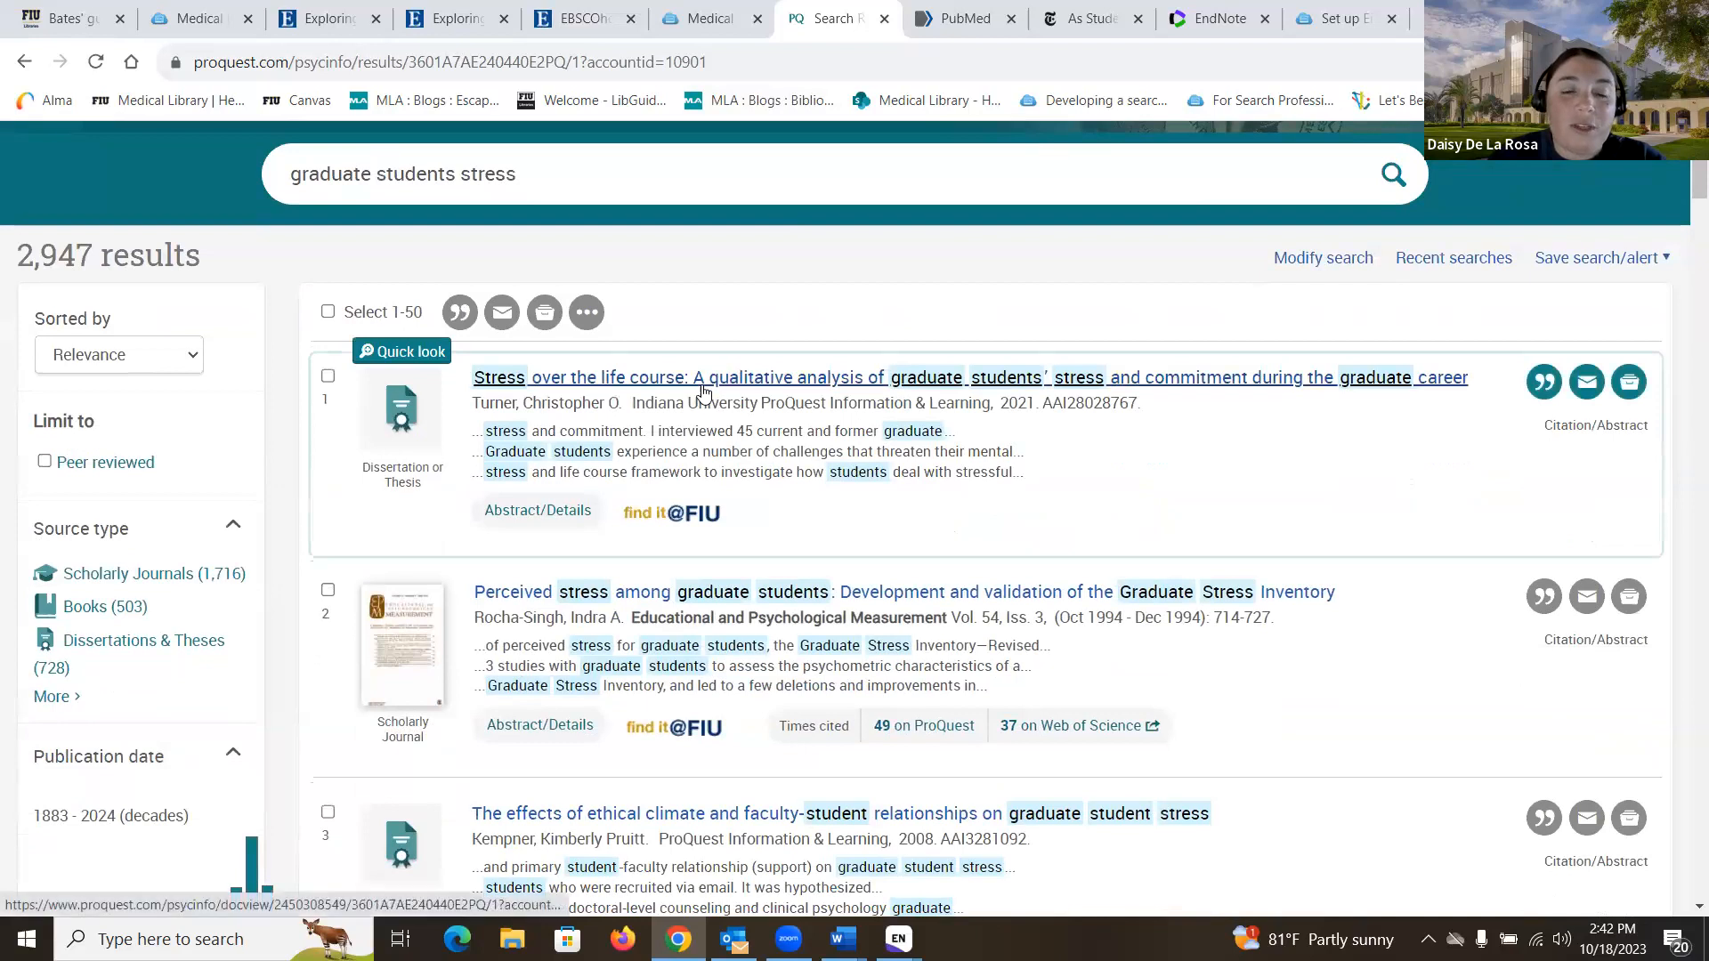
pyautogui.click(703, 383)
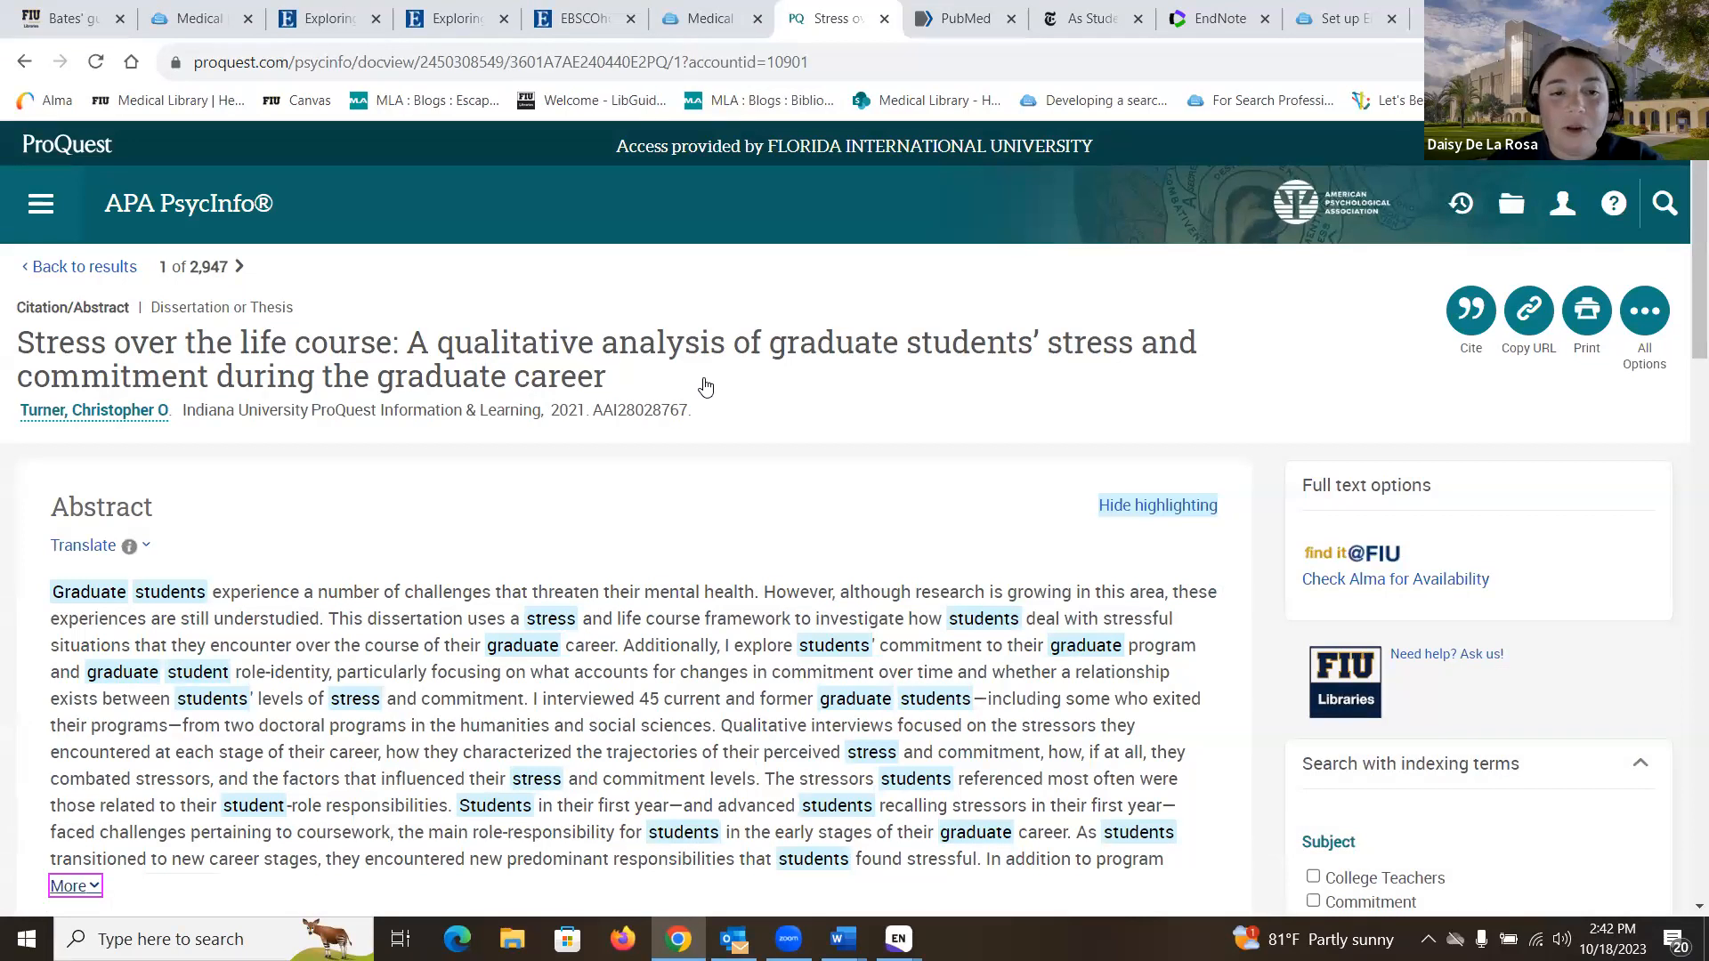
pyautogui.click(1474, 326)
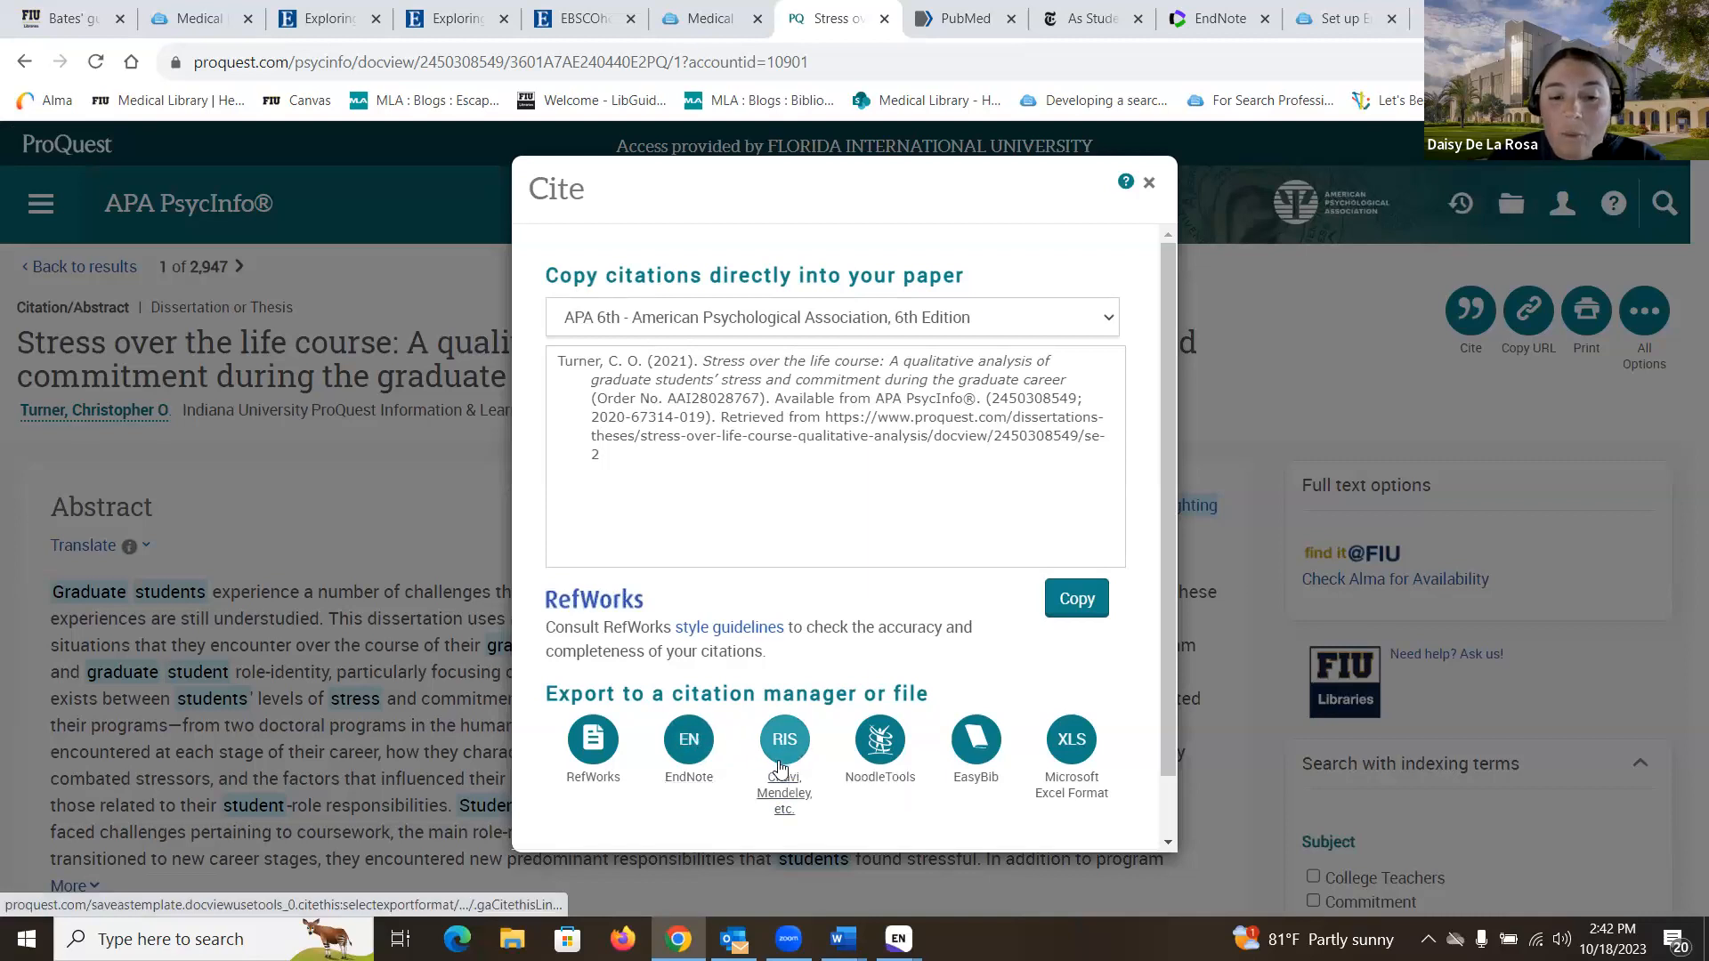
# - Download the dissertation citation as an EndNote RIS file, then go back to the results list
pyautogui.click(689, 744)
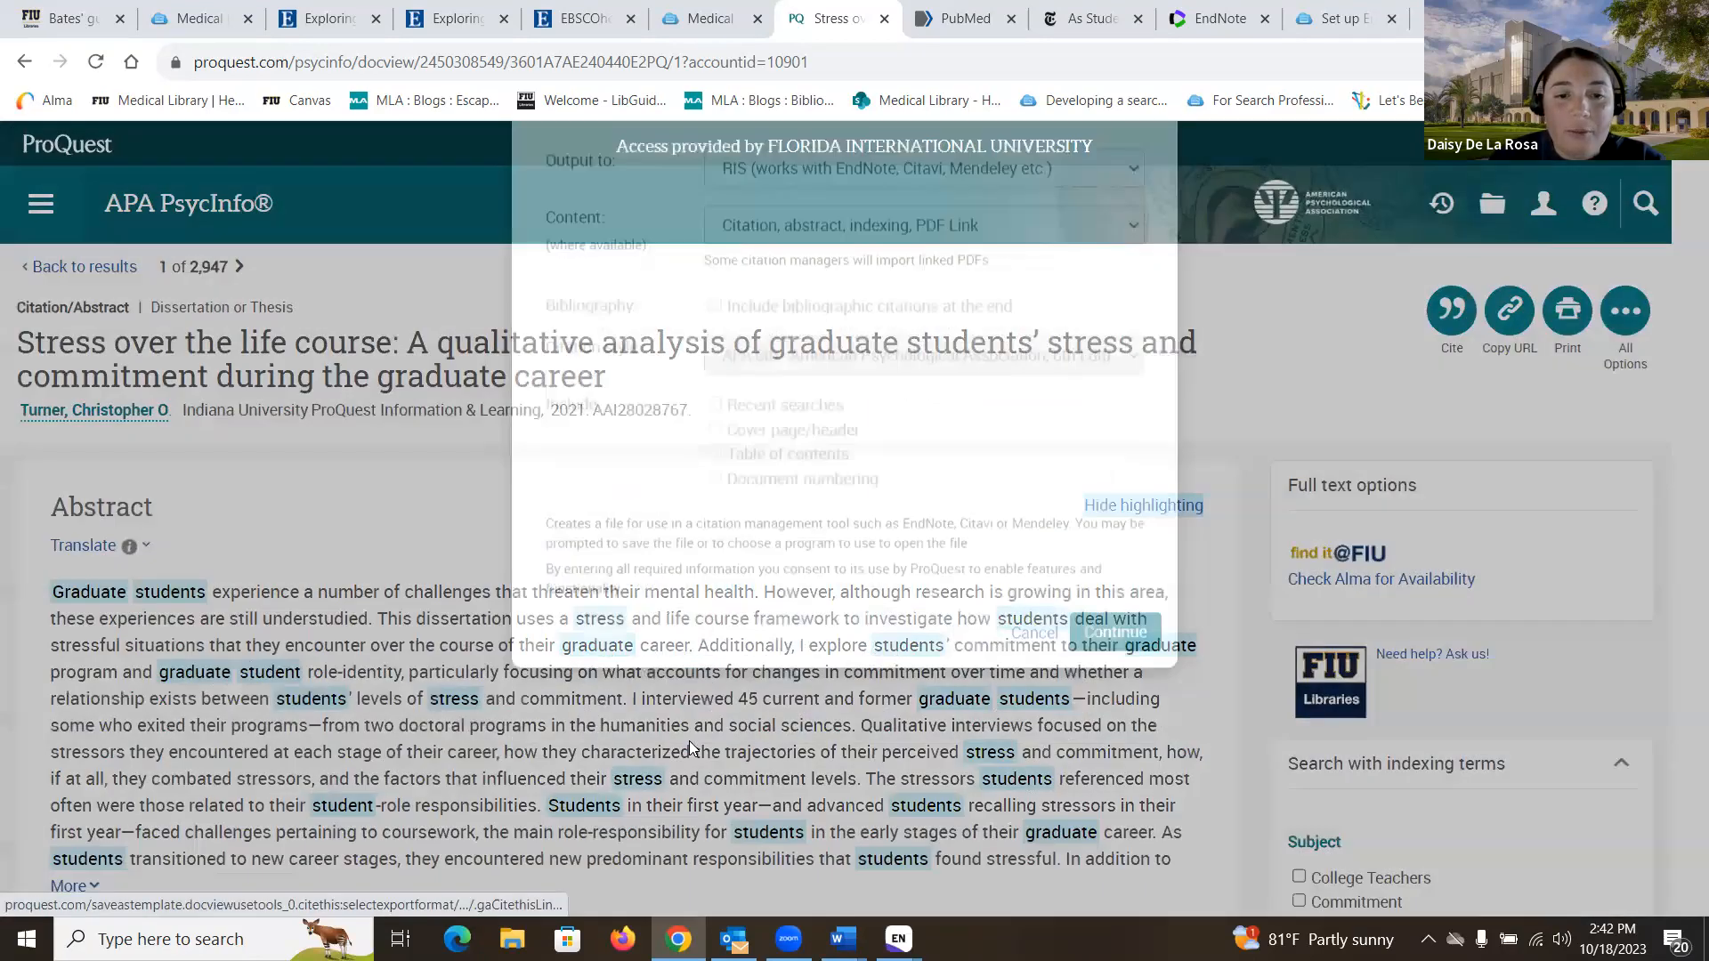
pyautogui.click(1132, 735)
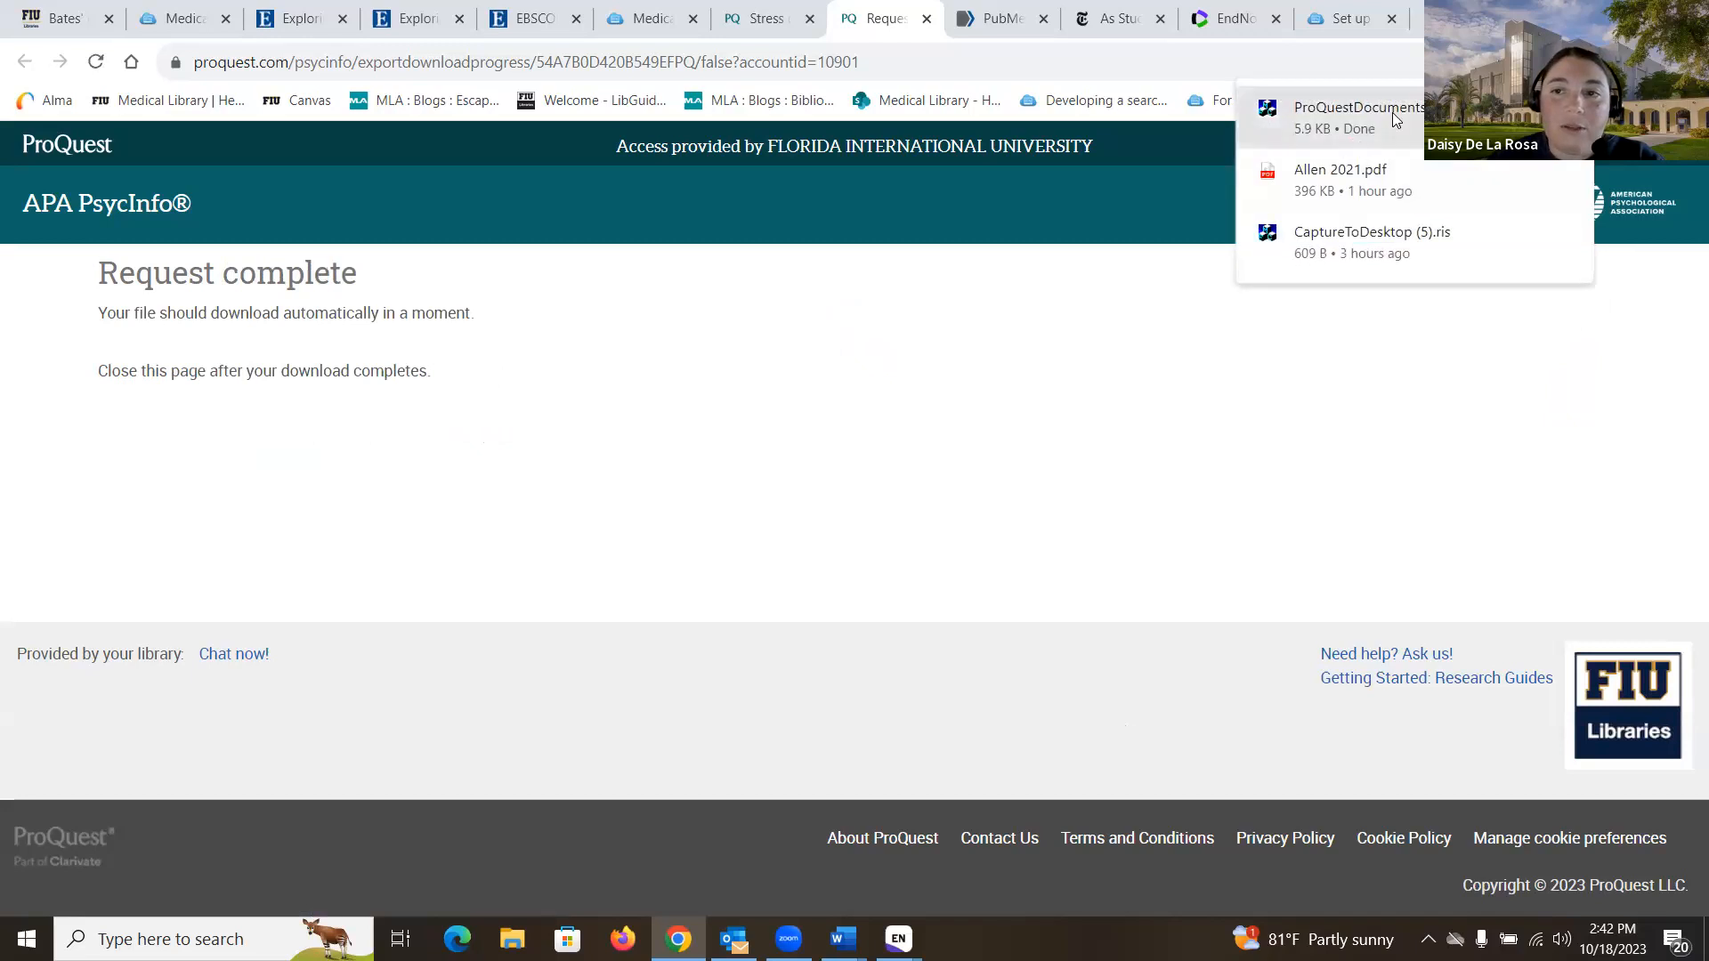
pyautogui.click(766, 31)
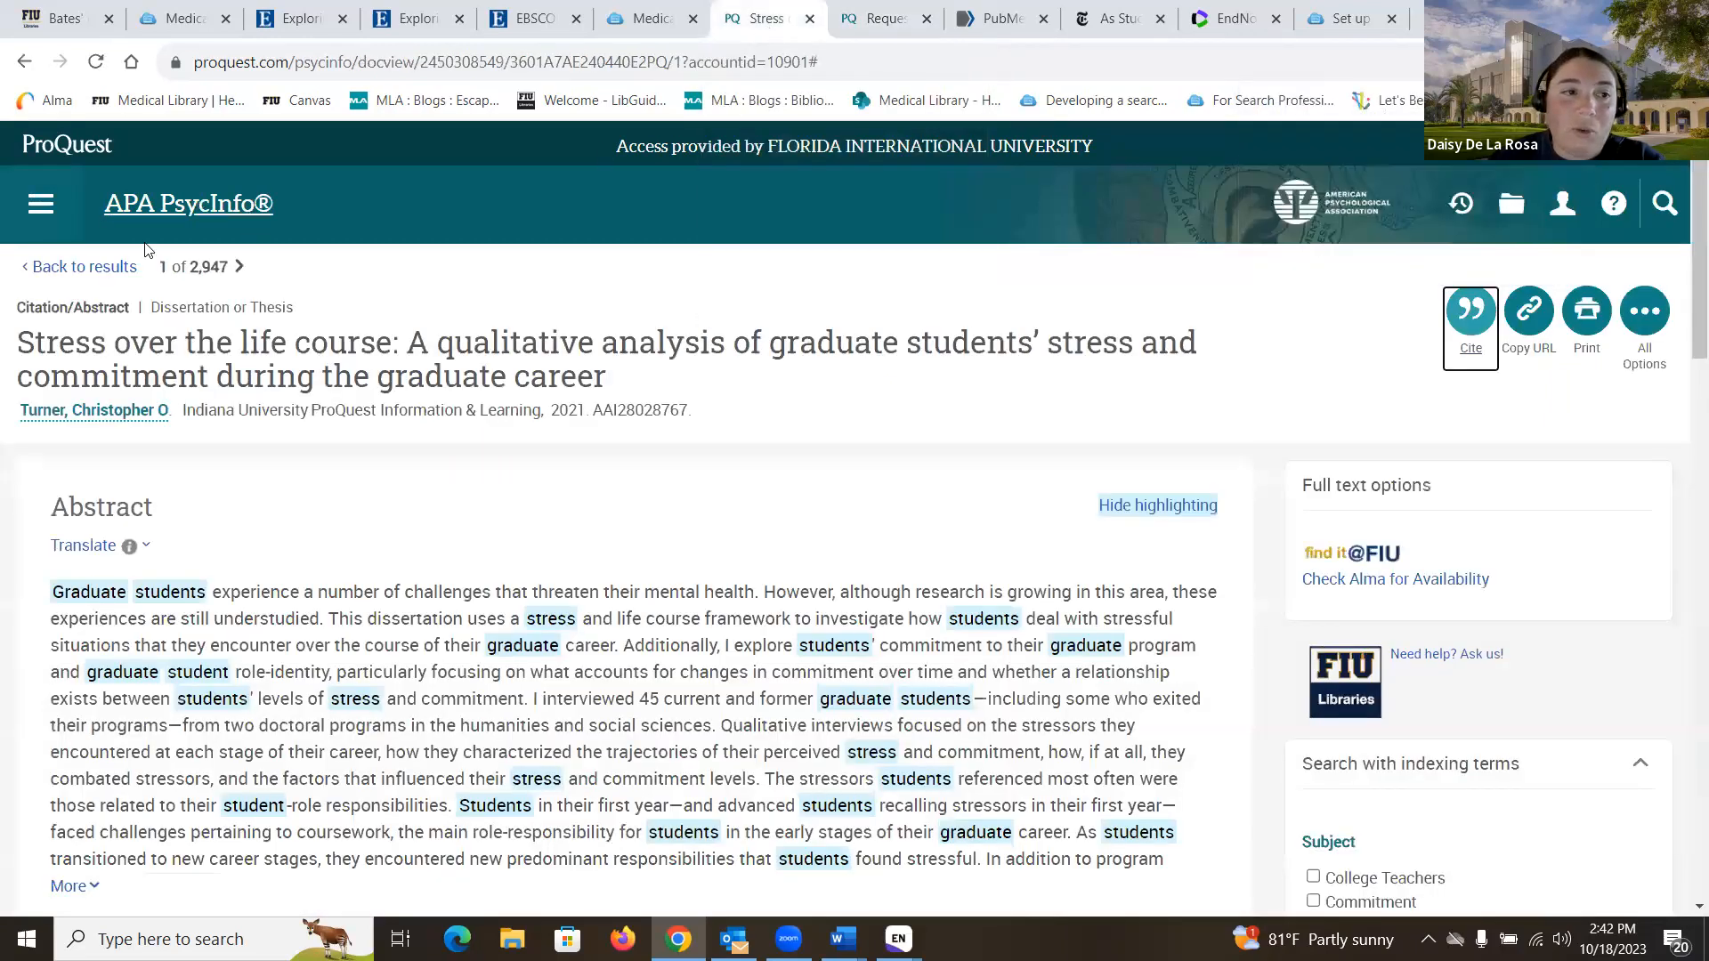
pyautogui.click(96, 267)
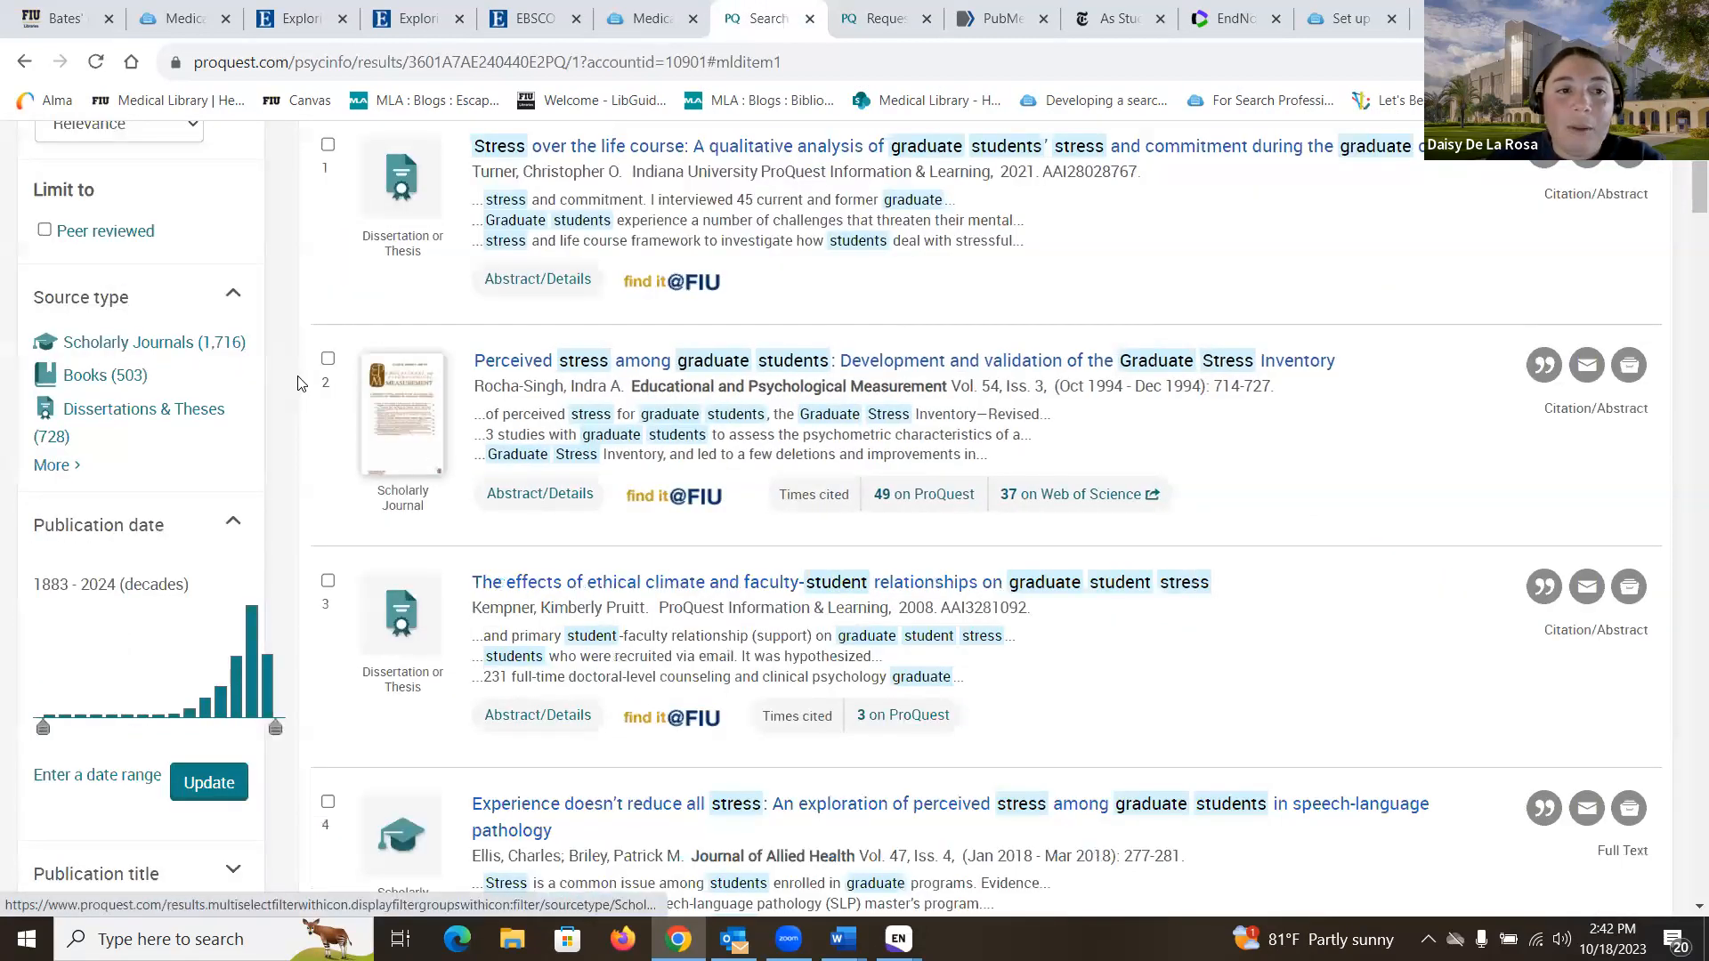
# - Select the three PsycInfo results and choose to export them for EndNote
pyautogui.scroll(3, 298, 382)
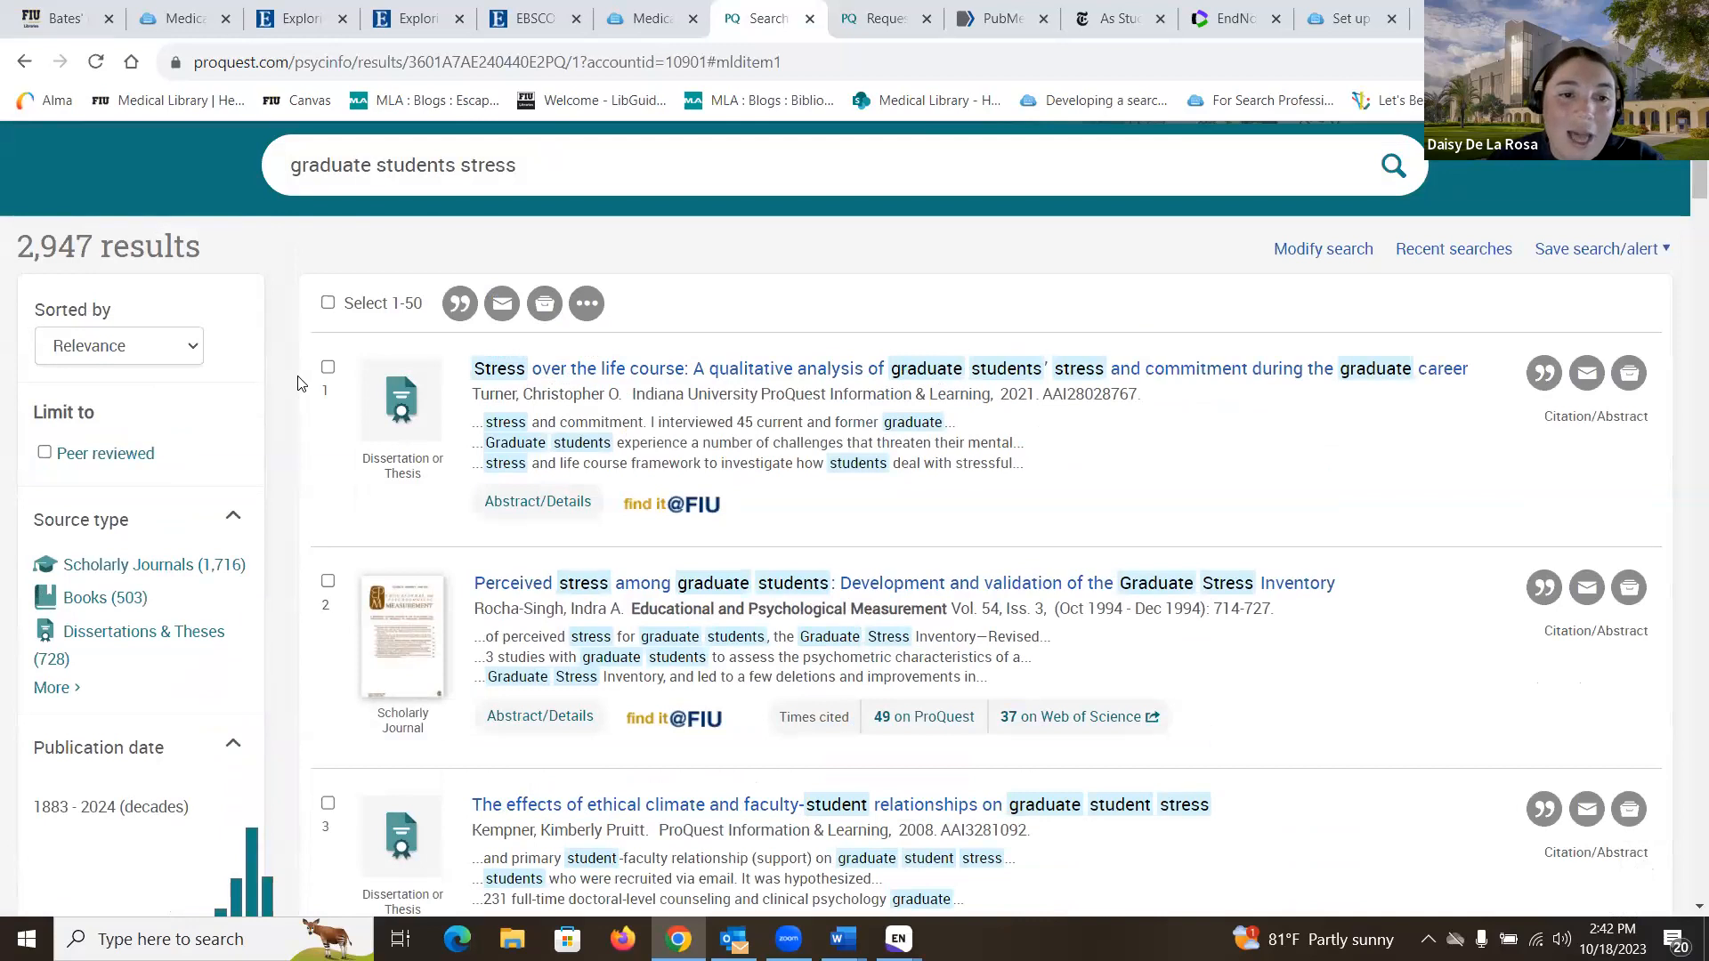
pyautogui.click(328, 367)
pyautogui.click(328, 582)
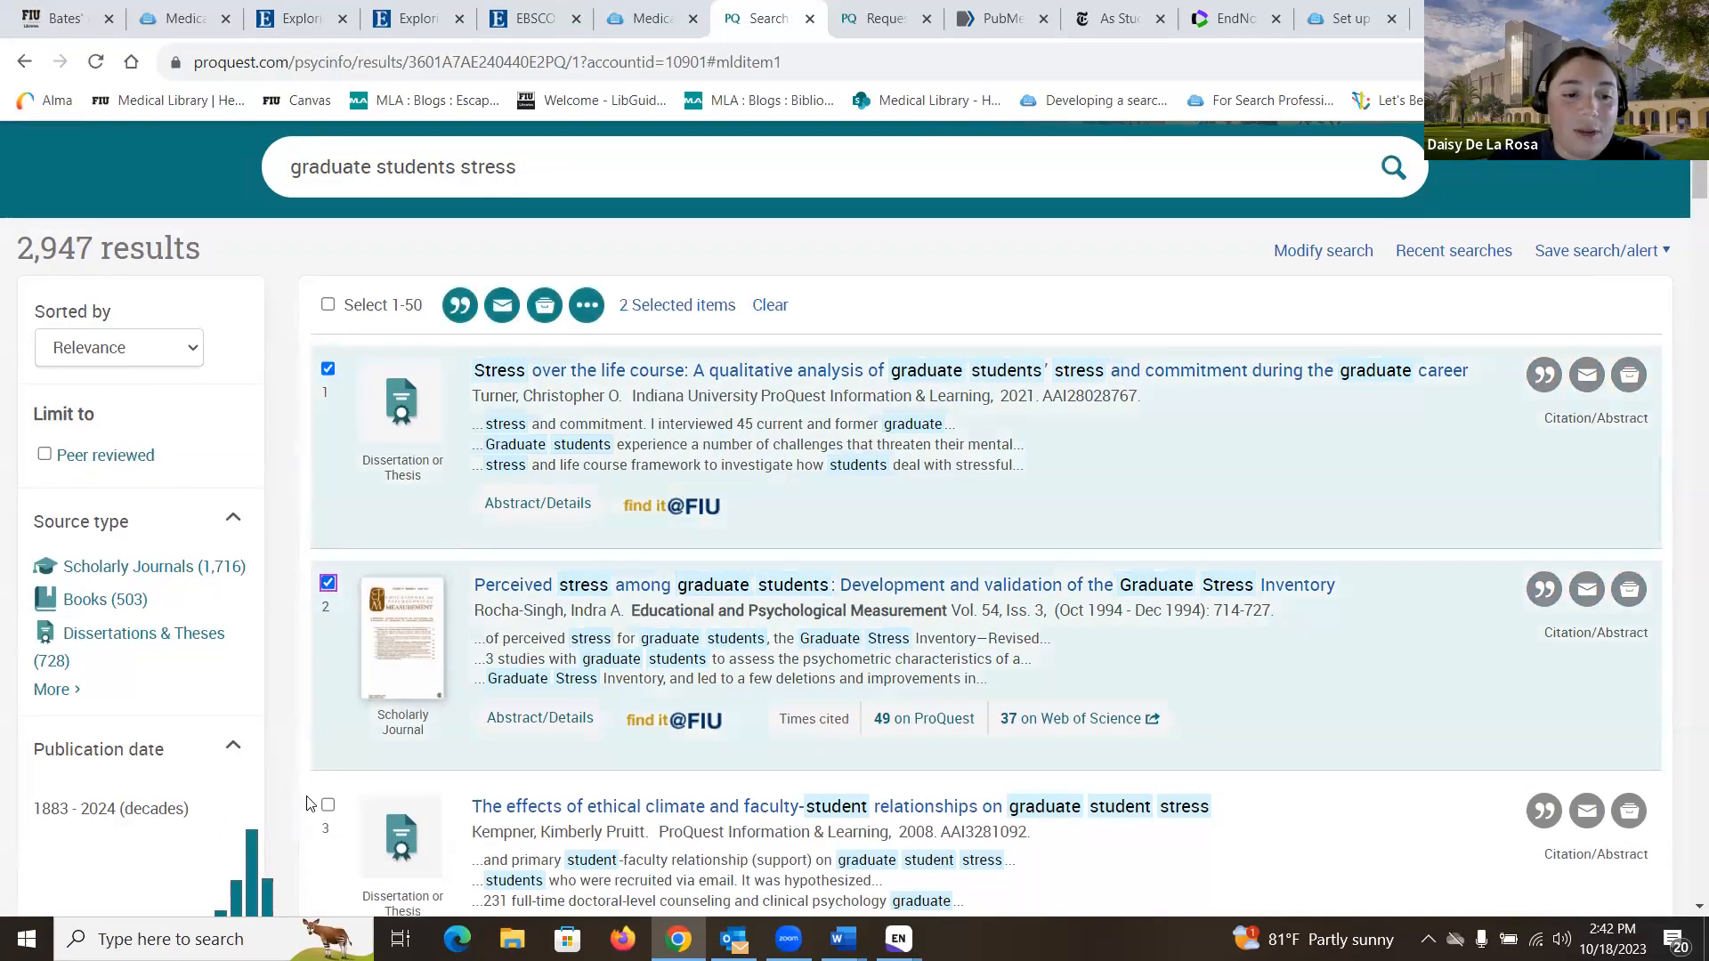
pyautogui.click(327, 804)
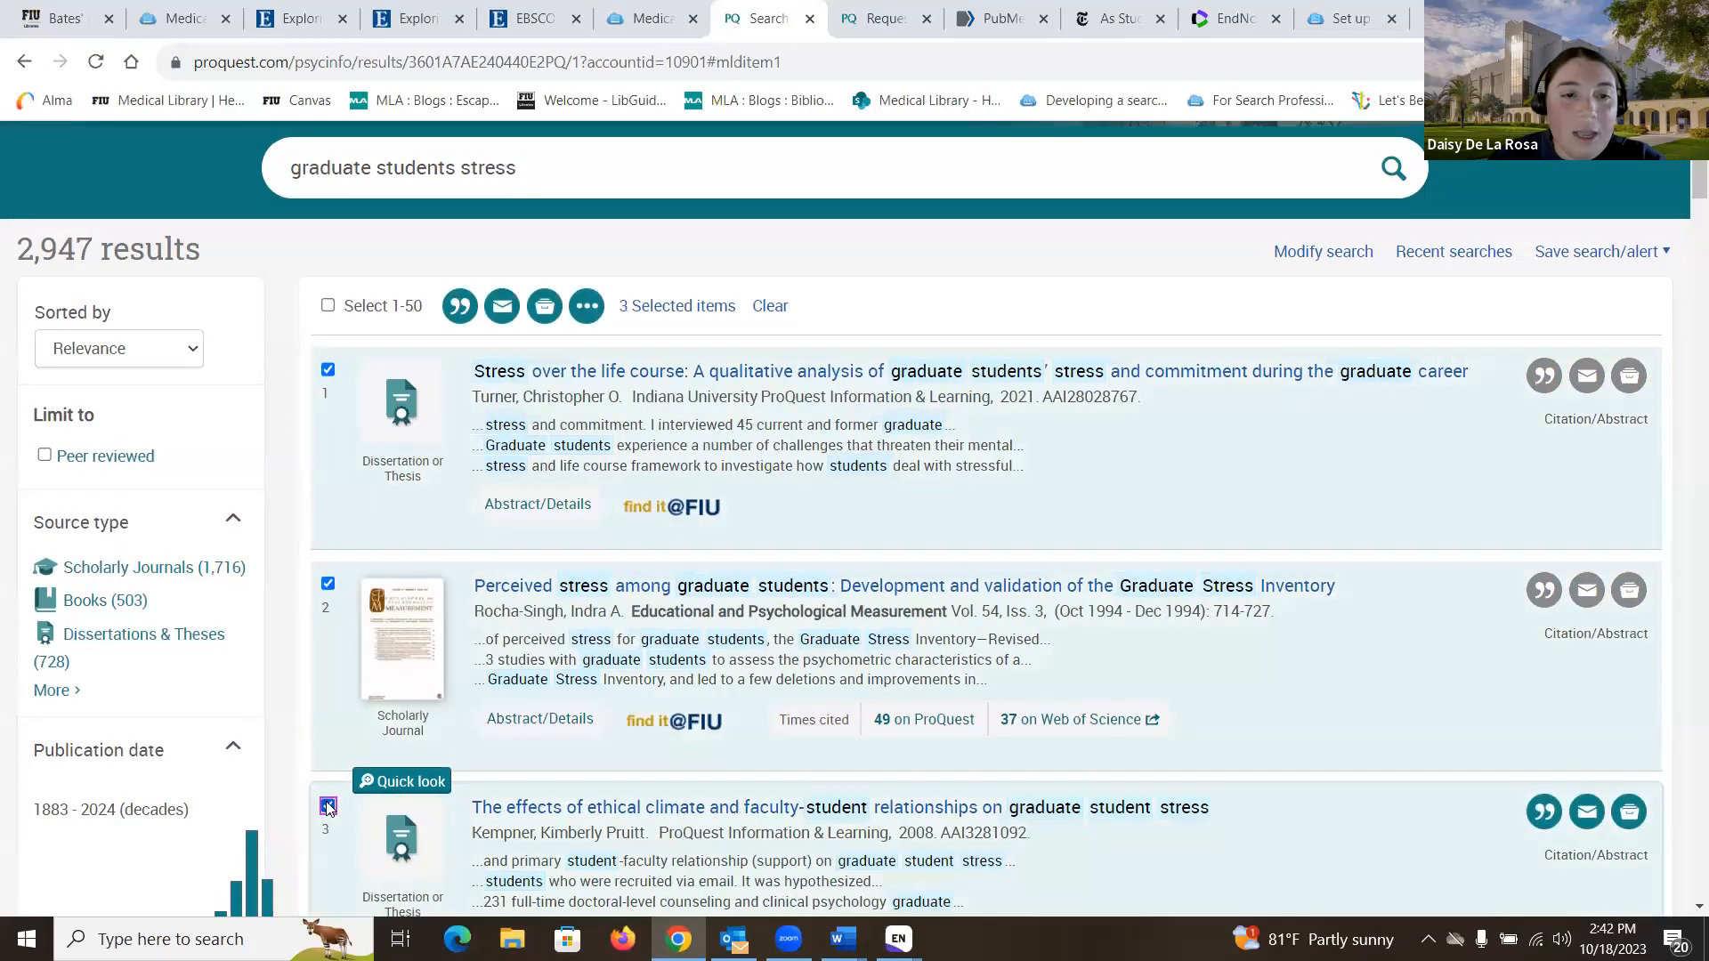
pyautogui.click(457, 306)
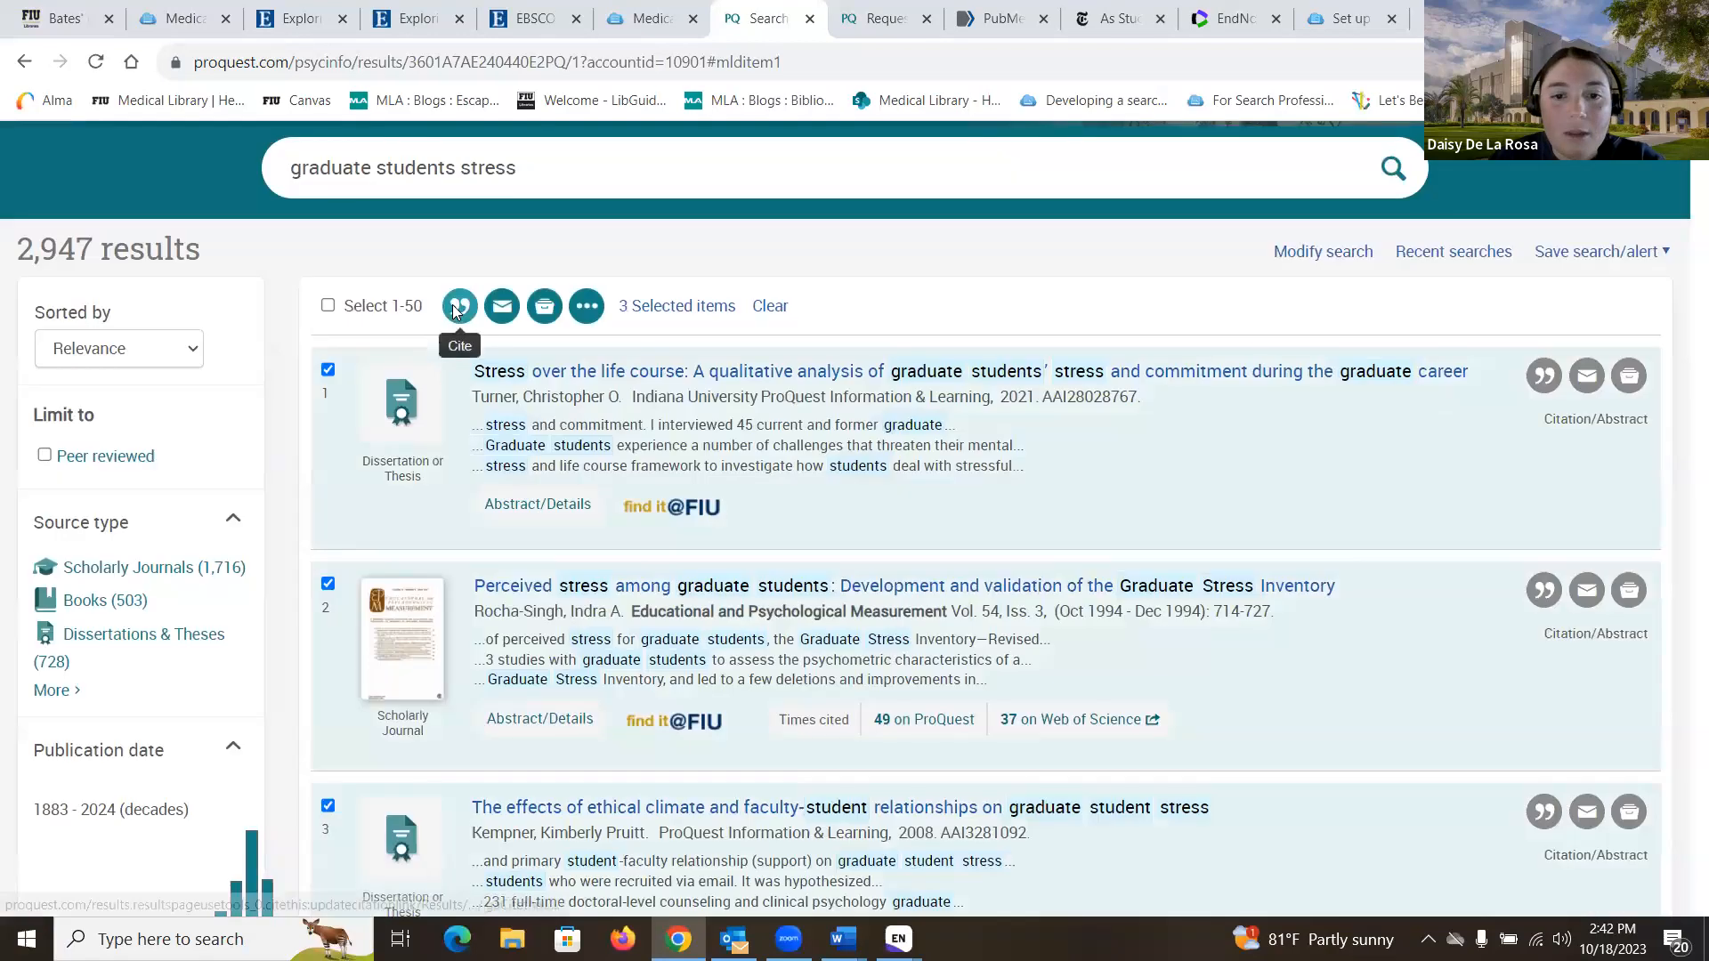
pyautogui.scroll(-2, 641, 454)
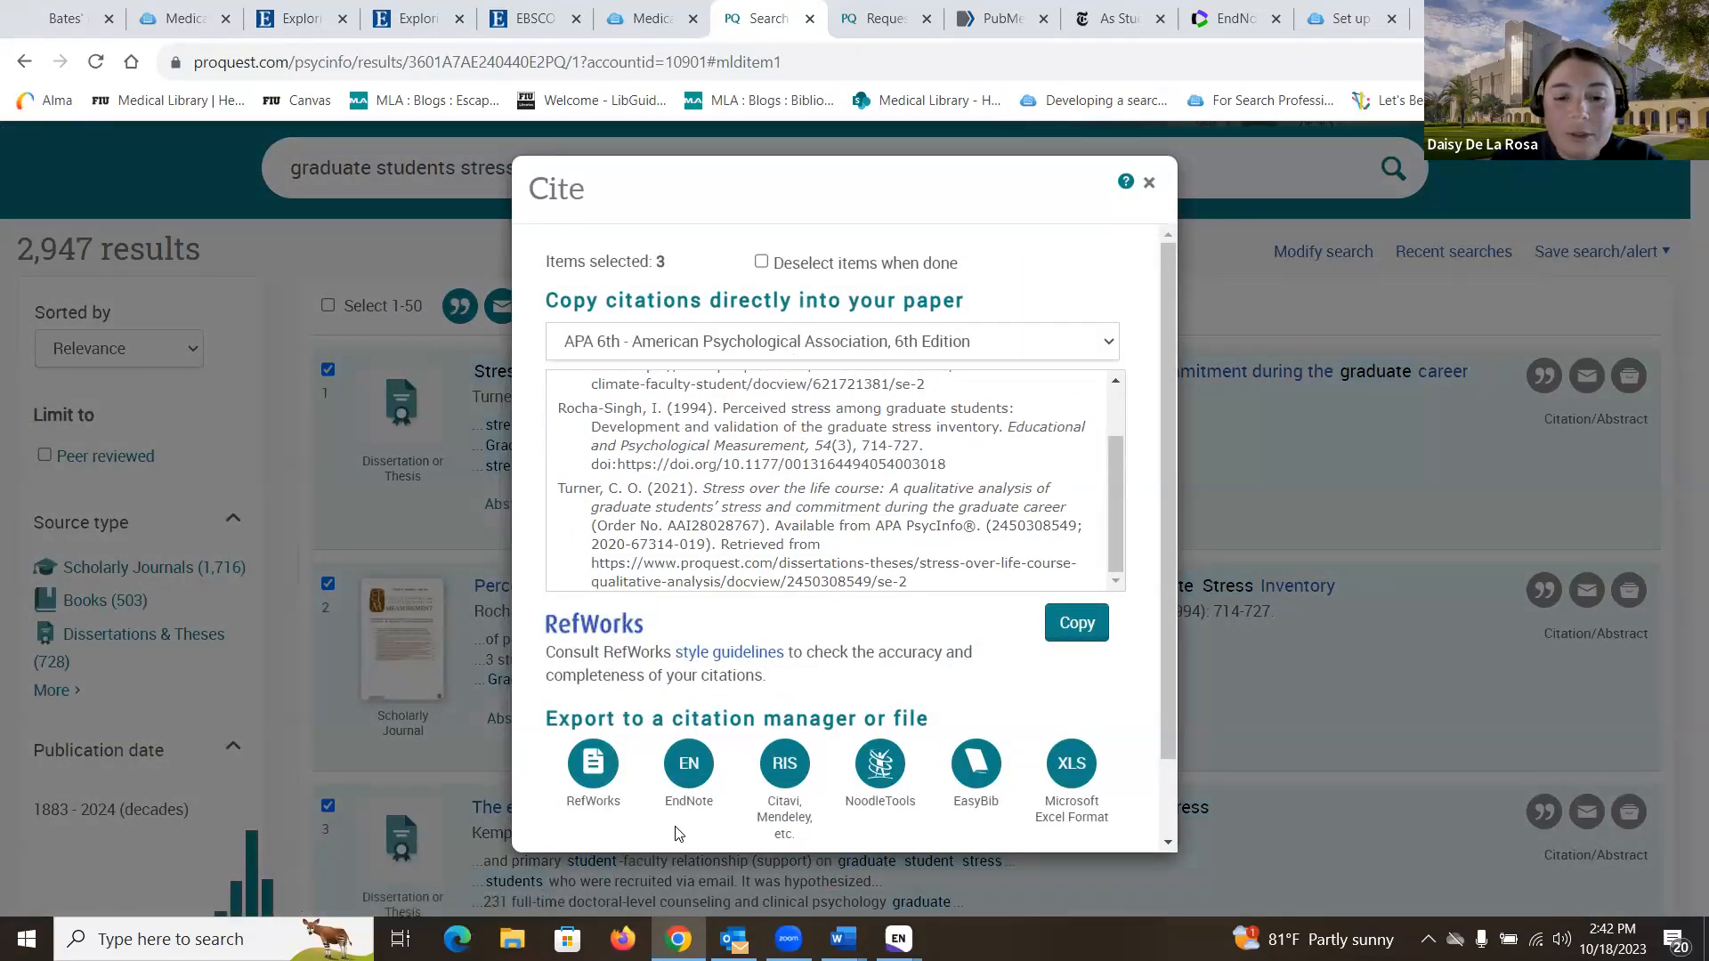
pyautogui.click(672, 783)
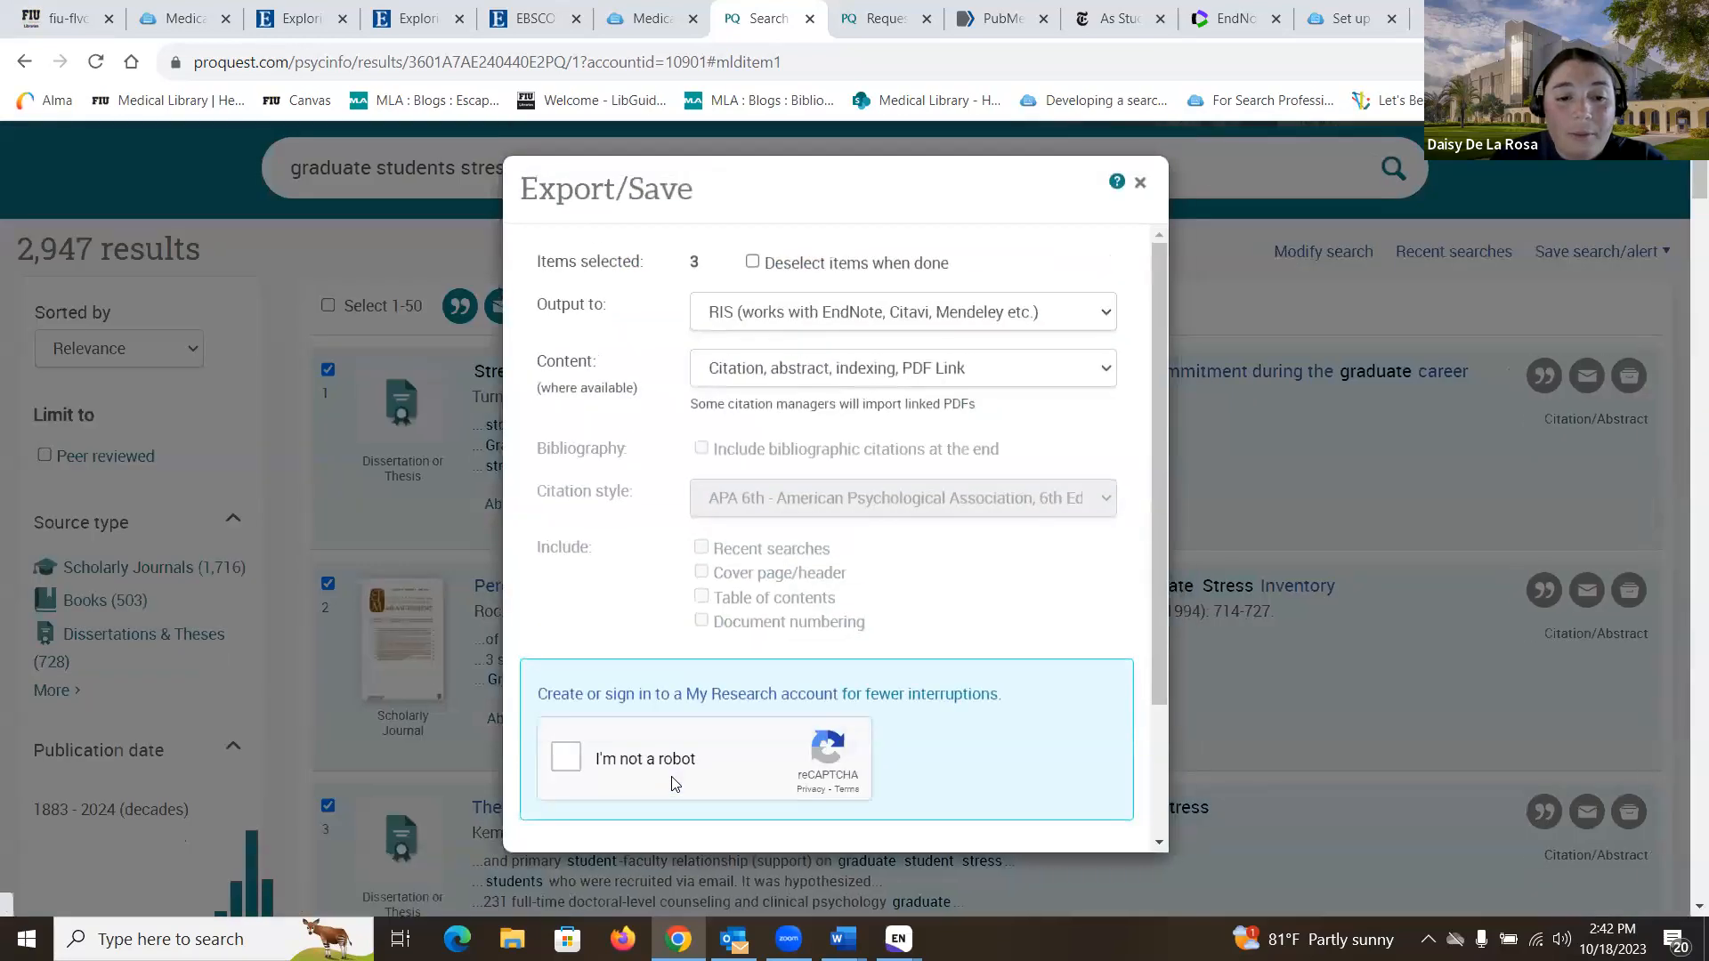
# - Pass the image verification challenge by choosing the bicycle, car and traffic-light squares
pyautogui.click(565, 763)
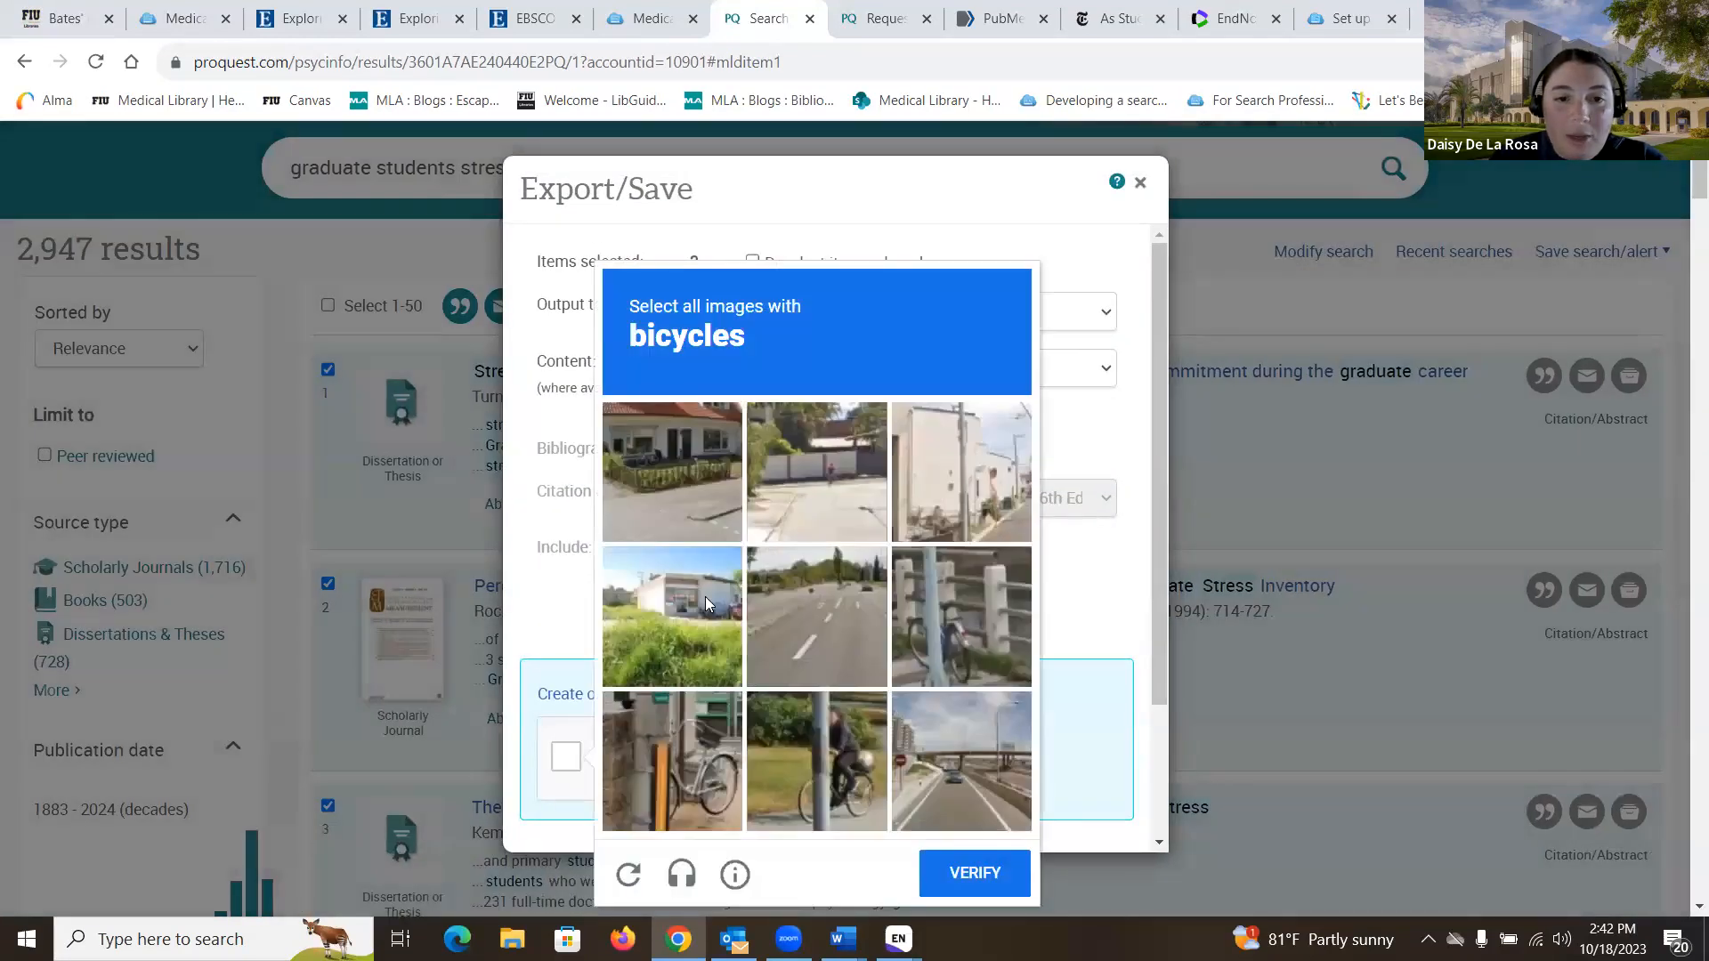
pyautogui.click(681, 725)
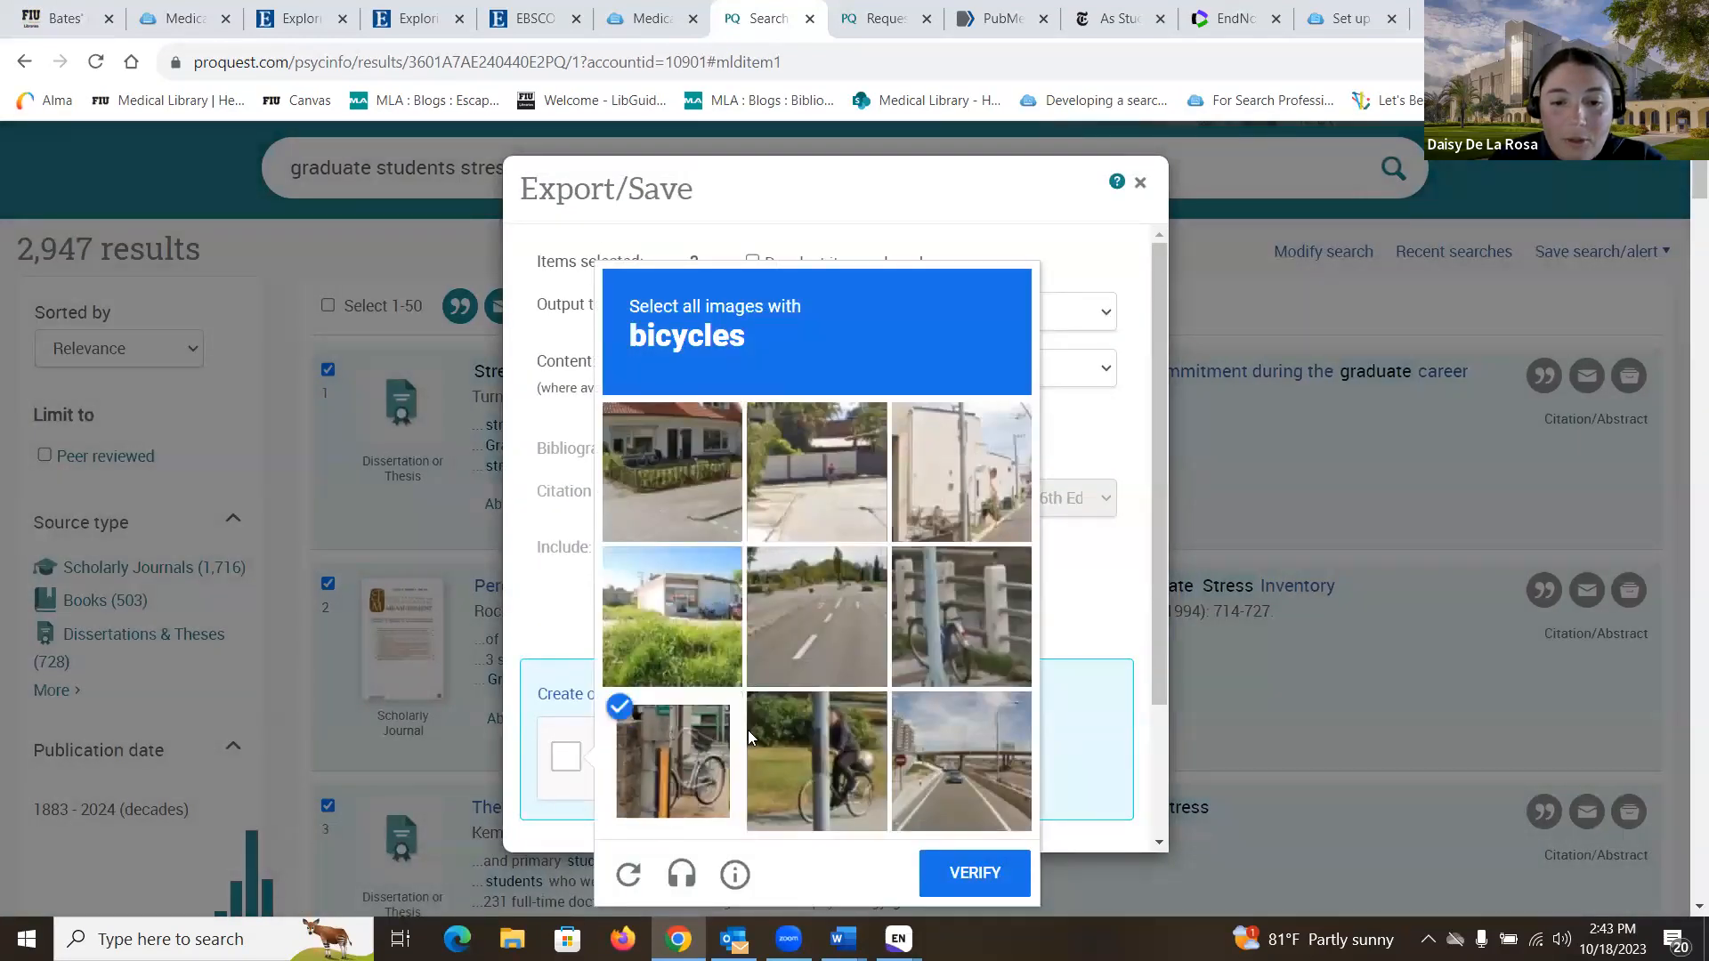
pyautogui.click(826, 750)
pyautogui.click(670, 450)
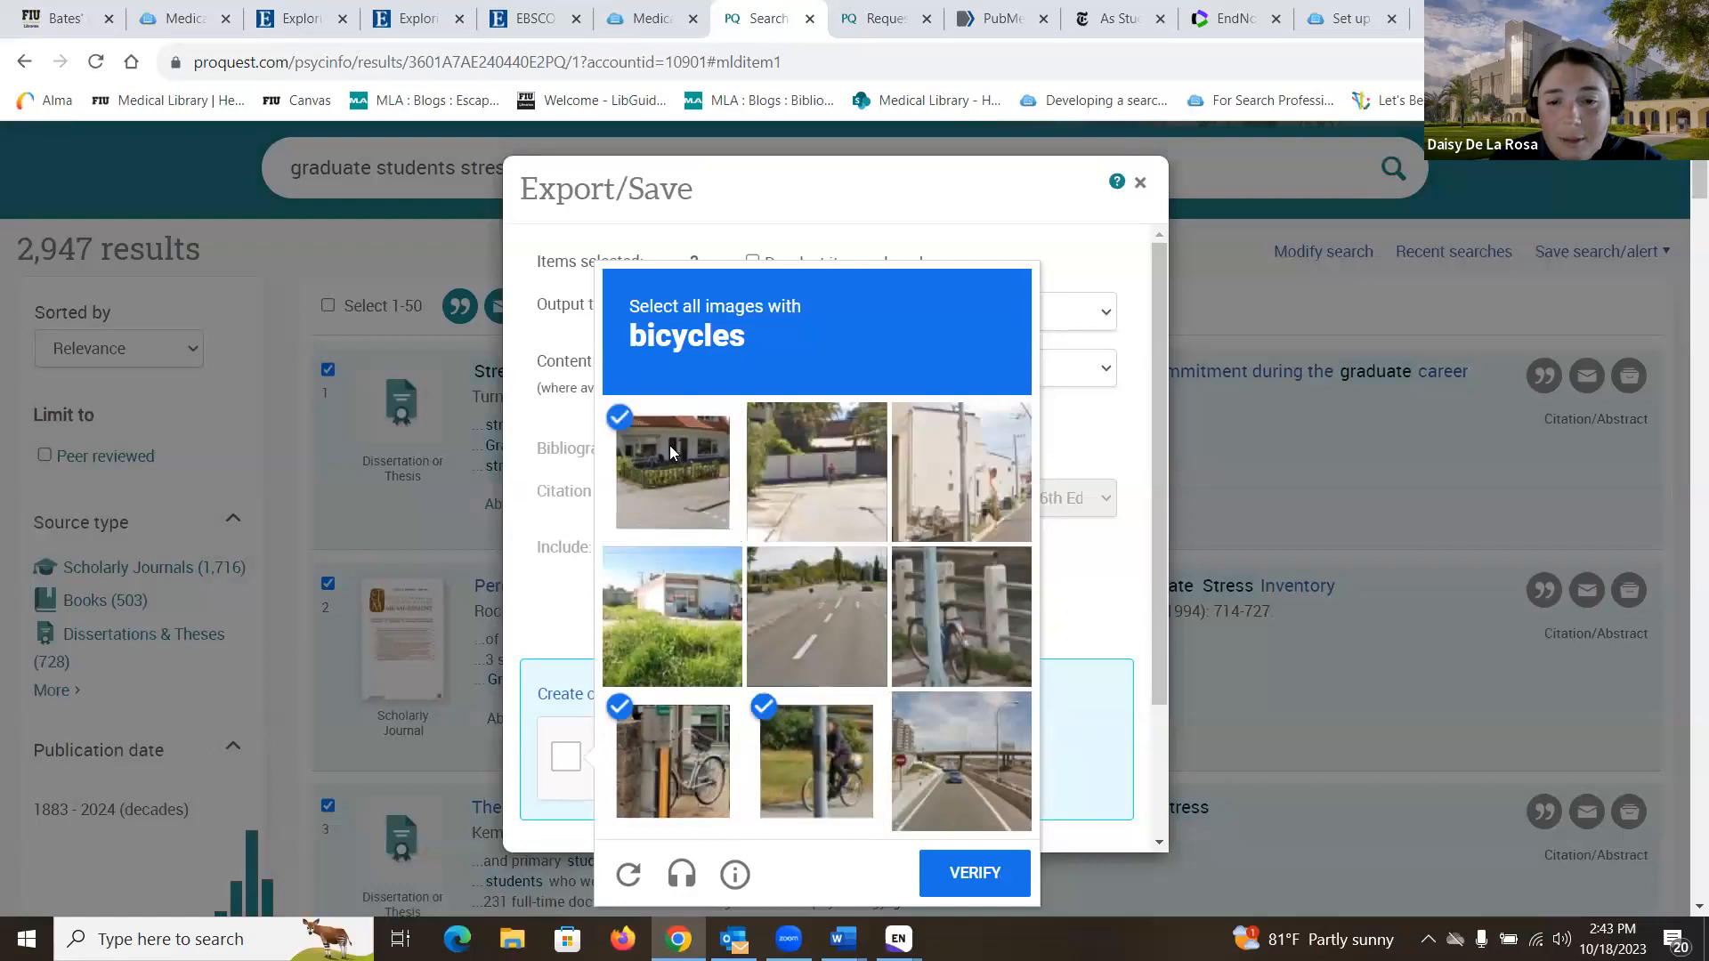
pyautogui.click(970, 623)
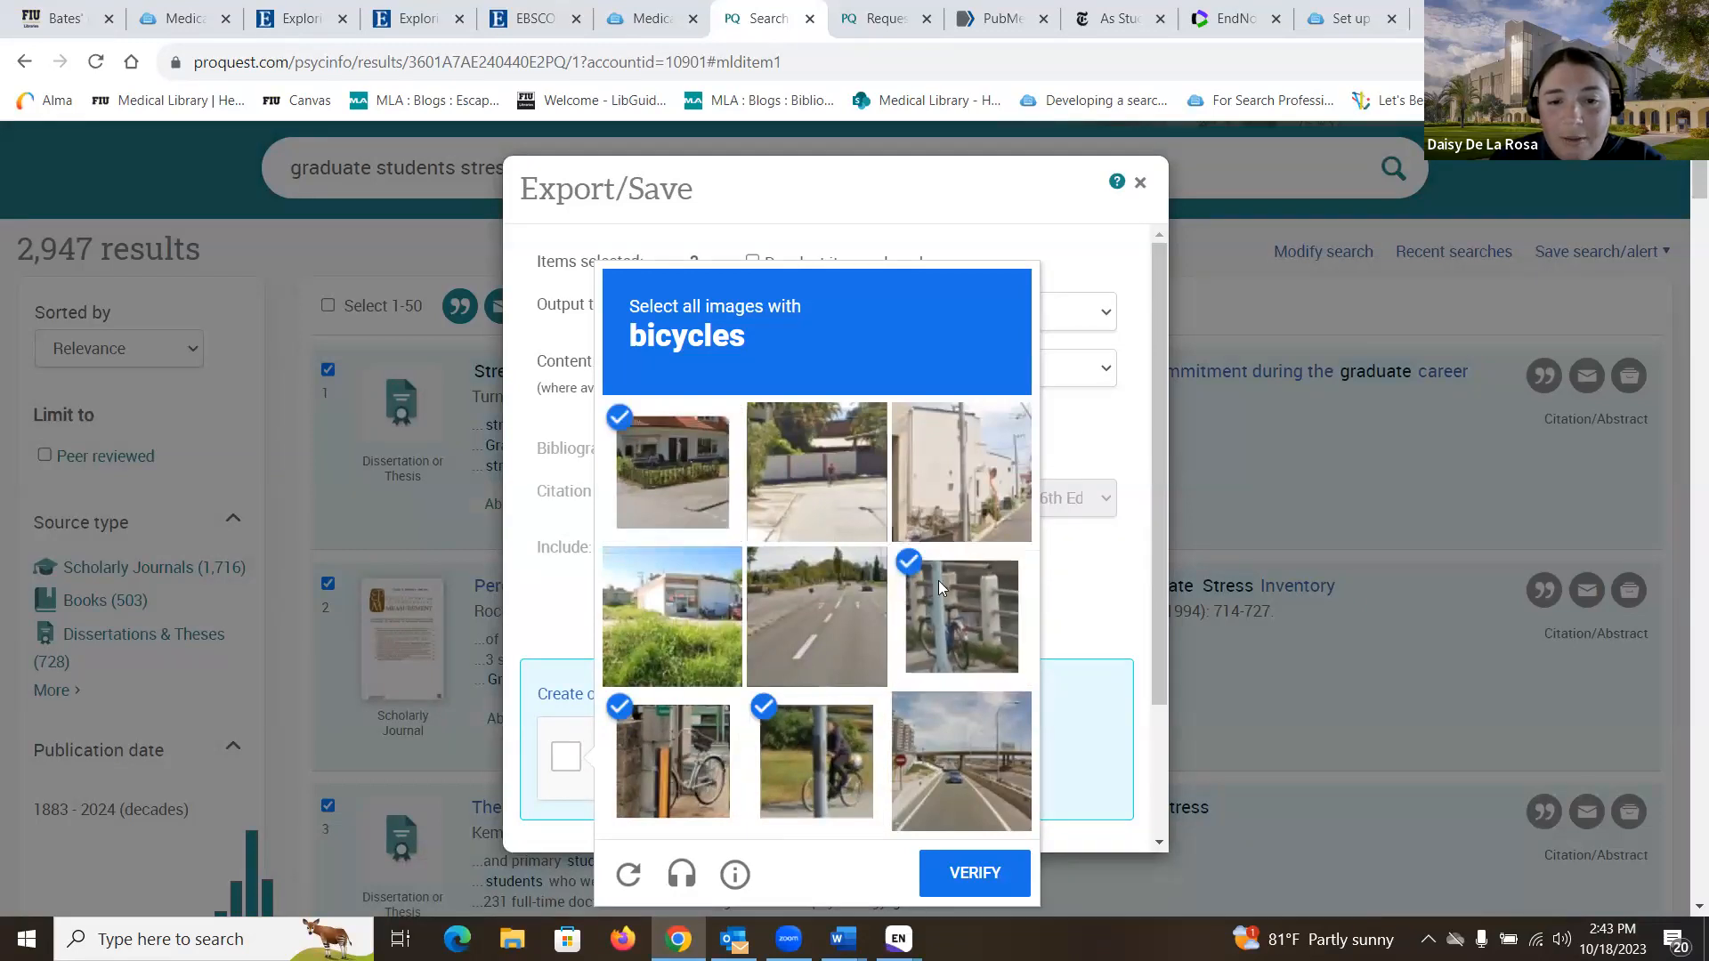
pyautogui.click(1001, 870)
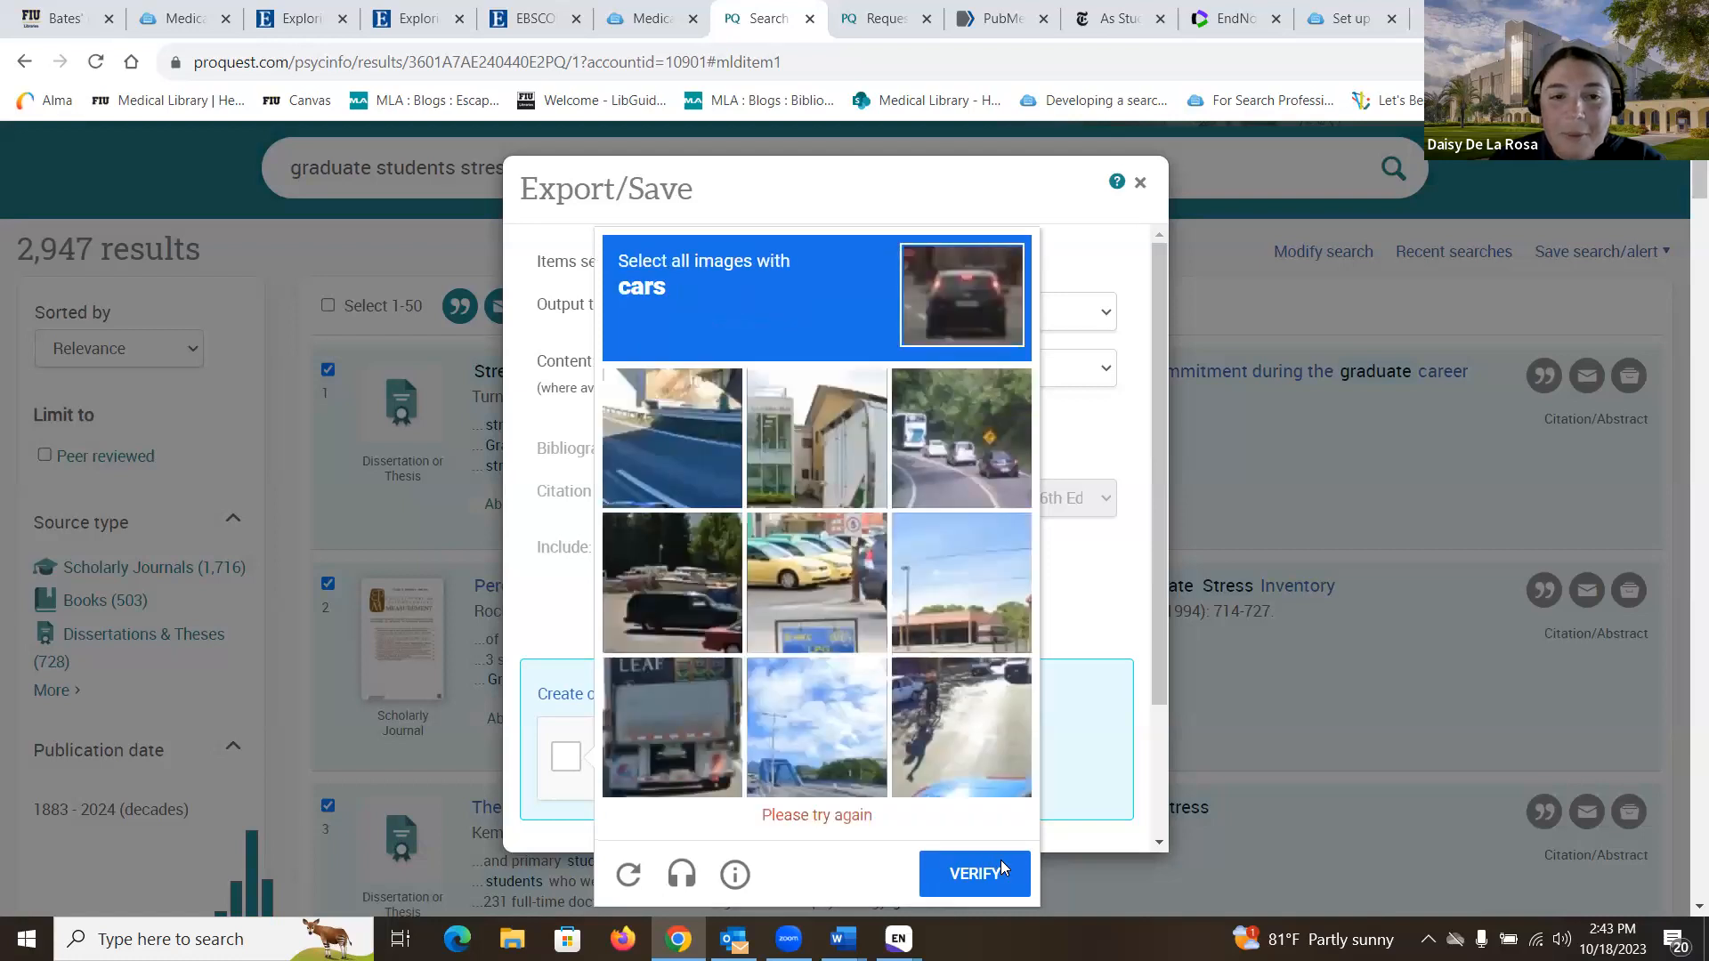
pyautogui.click(965, 434)
pyautogui.click(634, 624)
pyautogui.click(840, 605)
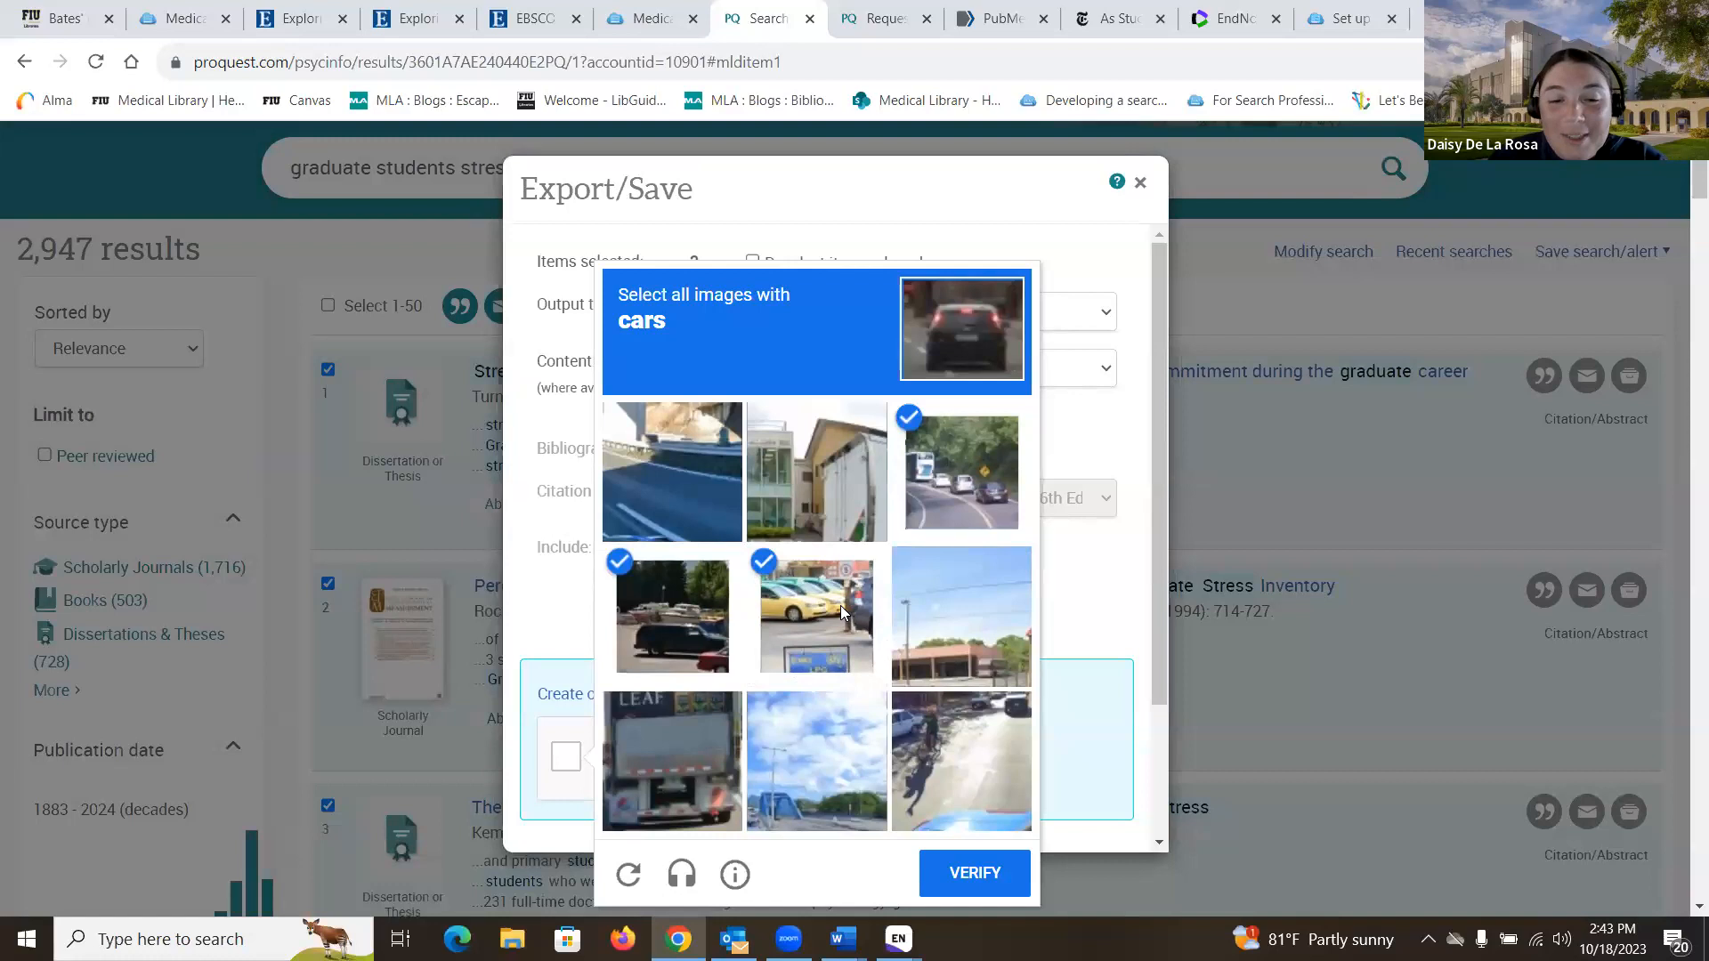
pyautogui.click(949, 768)
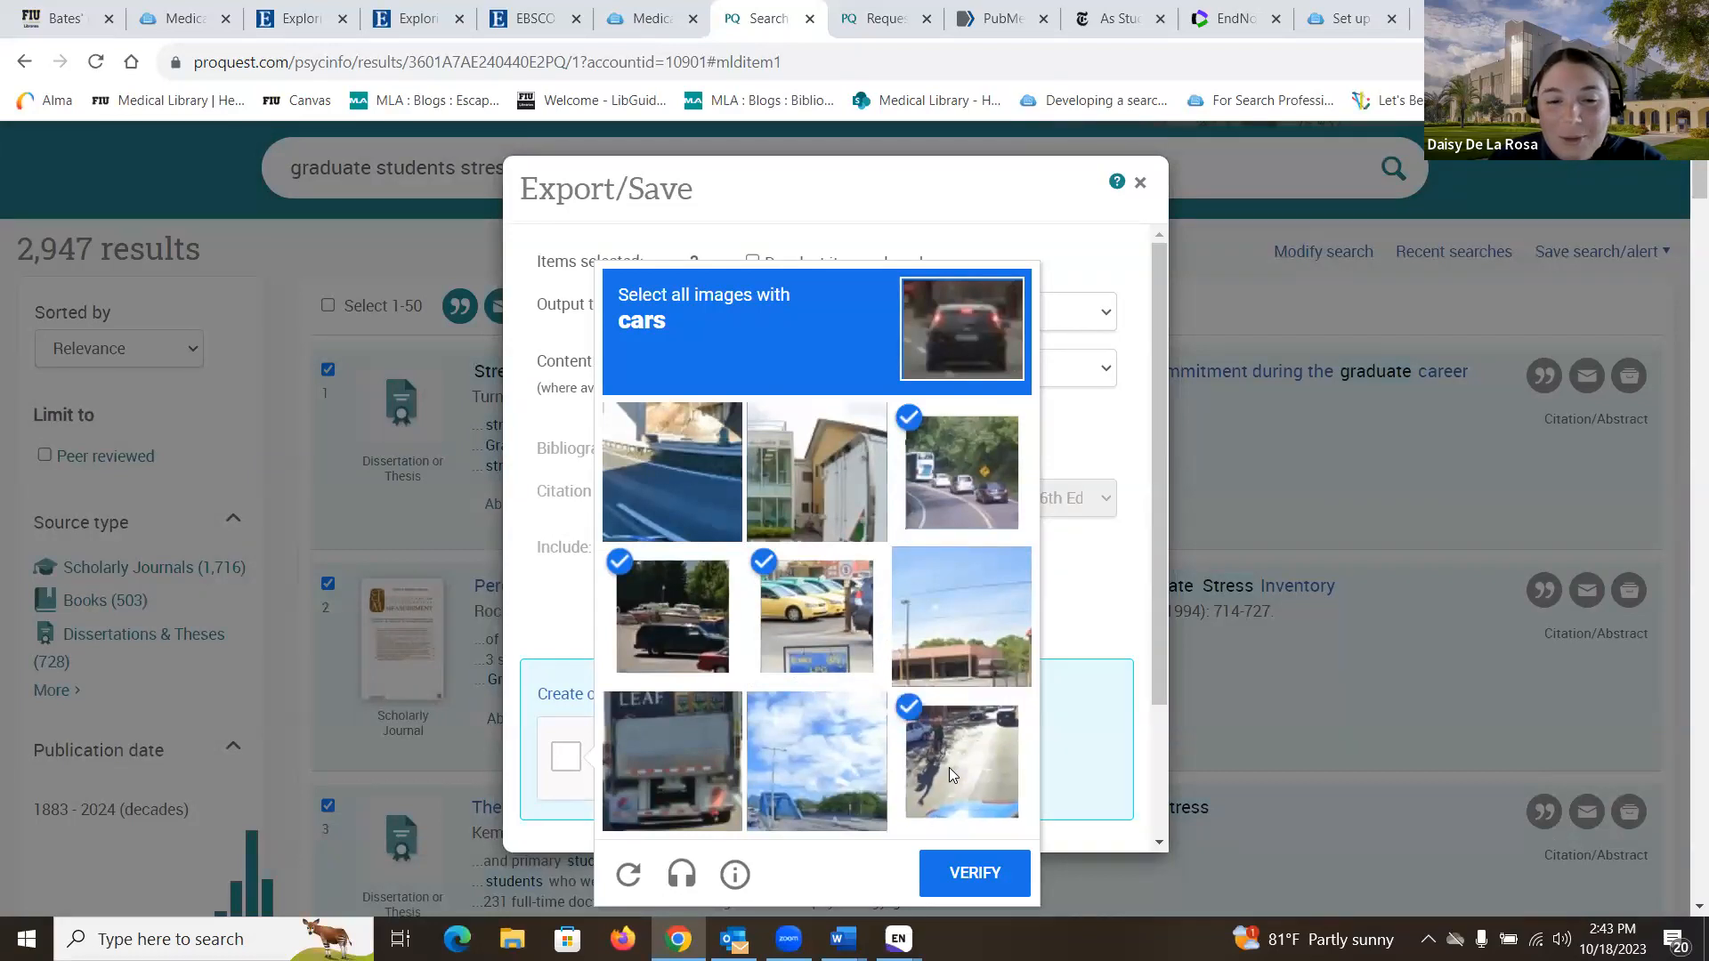
pyautogui.click(979, 881)
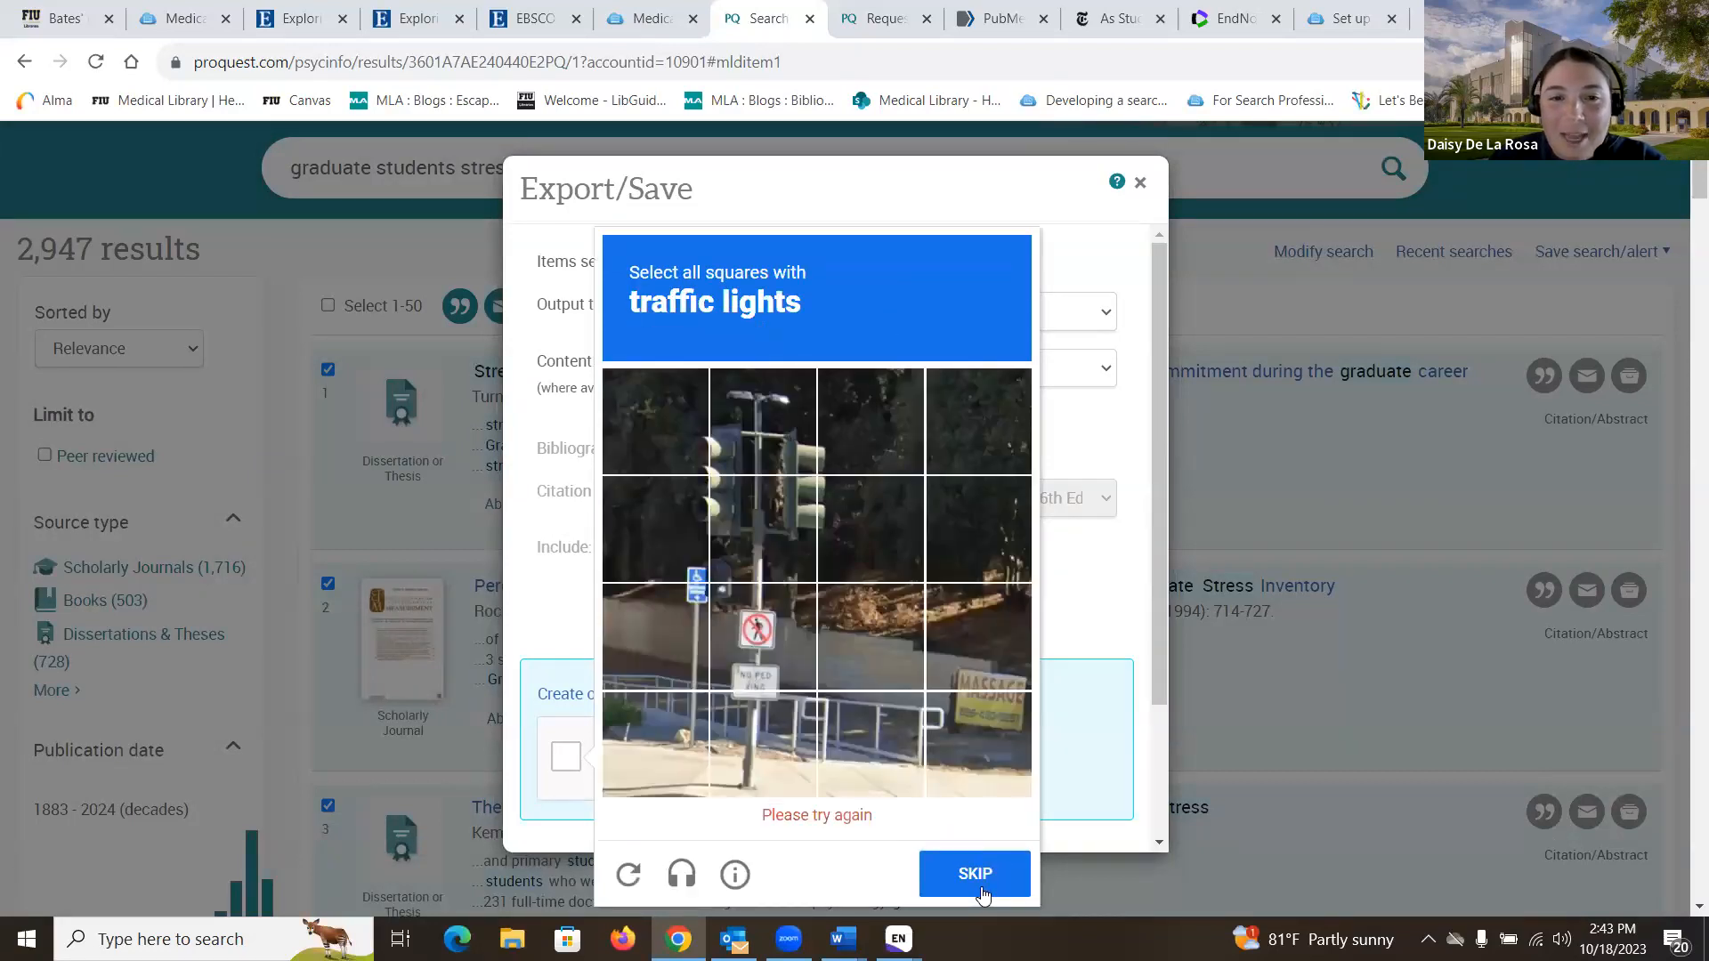
pyautogui.click(735, 548)
pyautogui.click(692, 486)
pyautogui.click(699, 558)
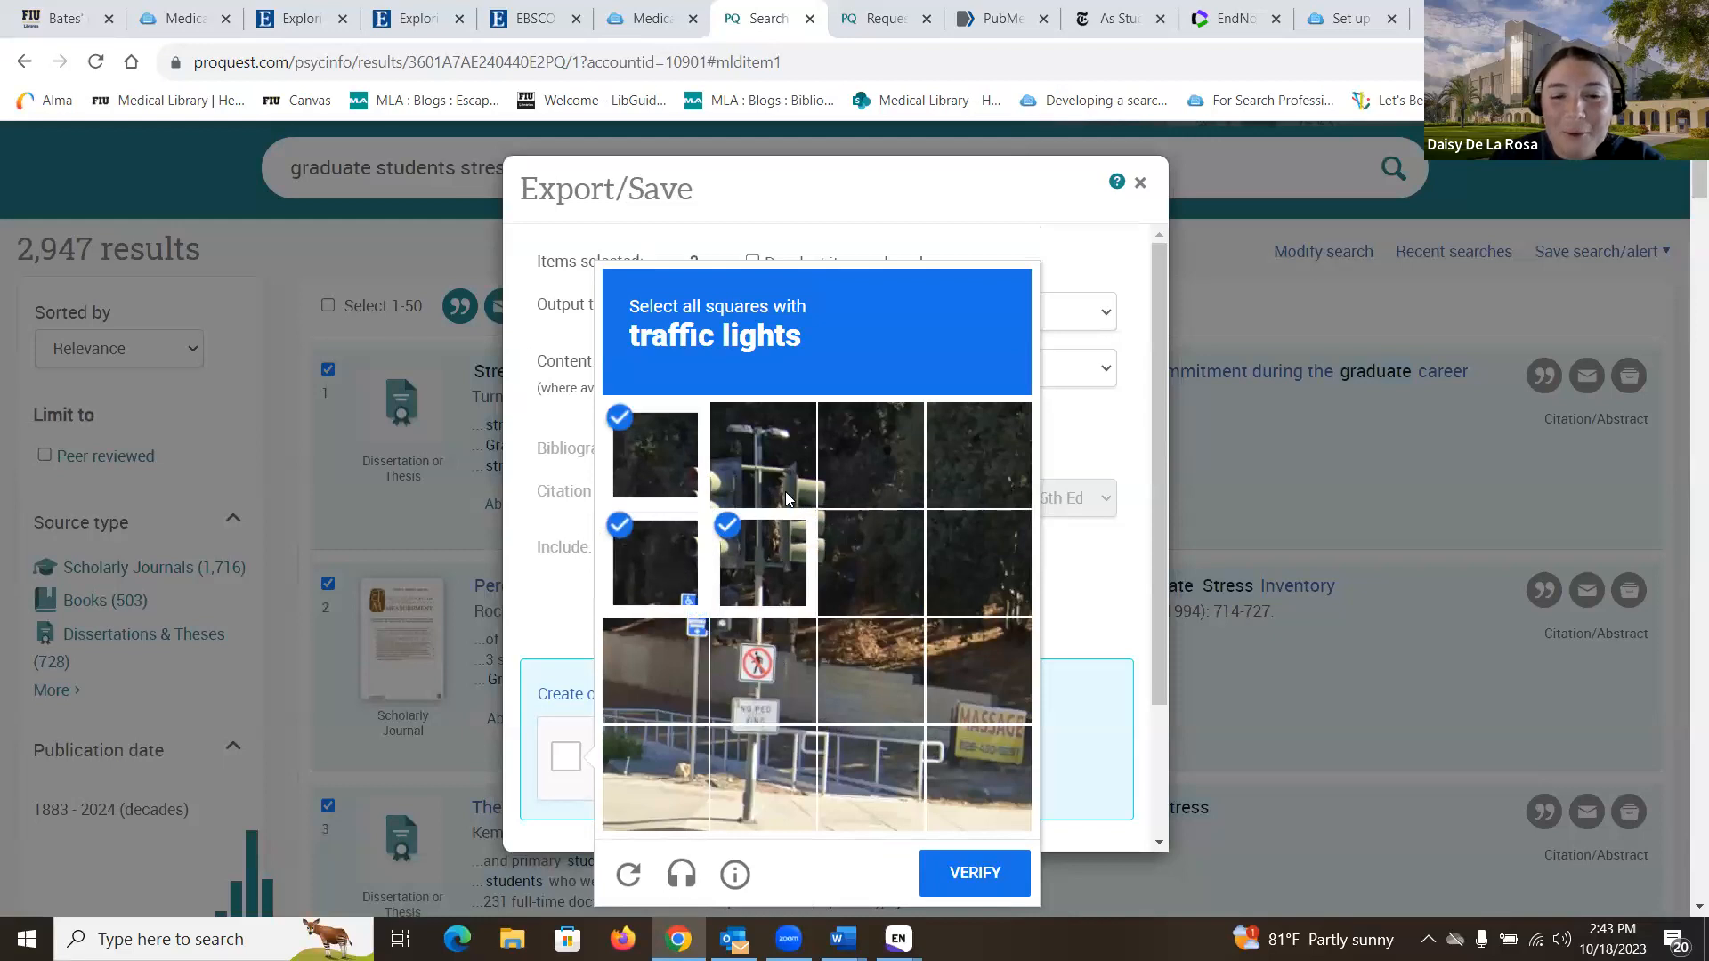
pyautogui.click(870, 563)
pyautogui.click(763, 455)
pyautogui.click(870, 455)
pyautogui.click(945, 865)
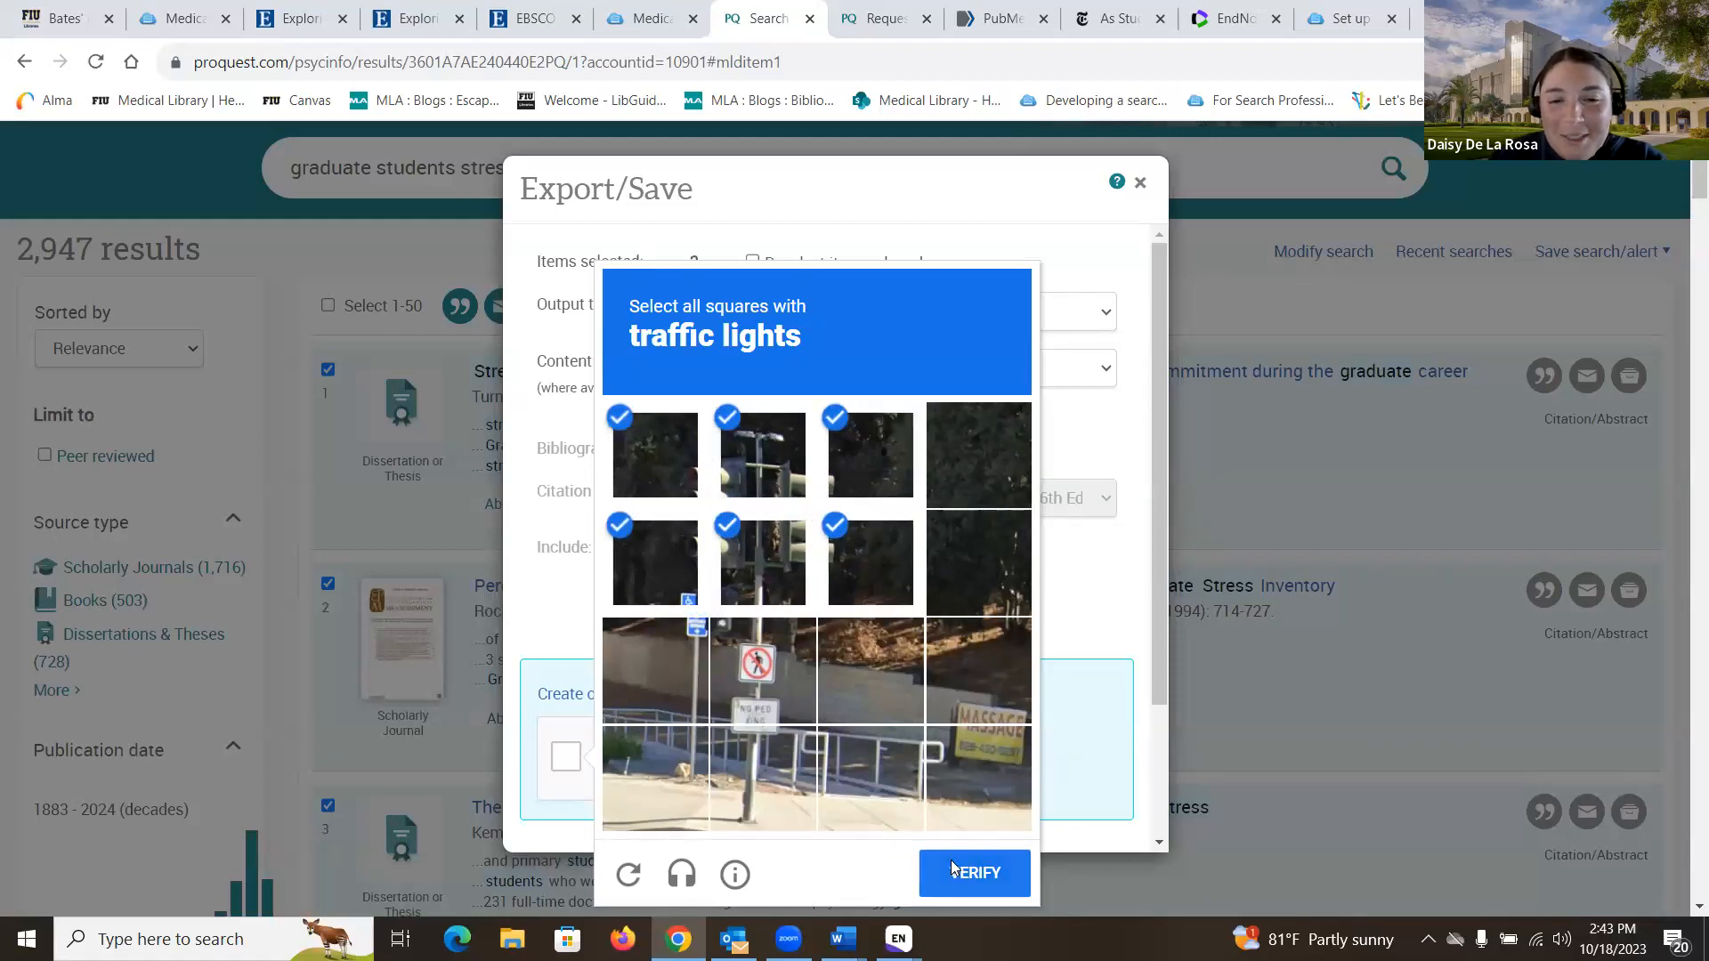
# - Download the three records as RIS and import them, bringing the library to 8 references
pyautogui.scroll(-3, 934, 548)
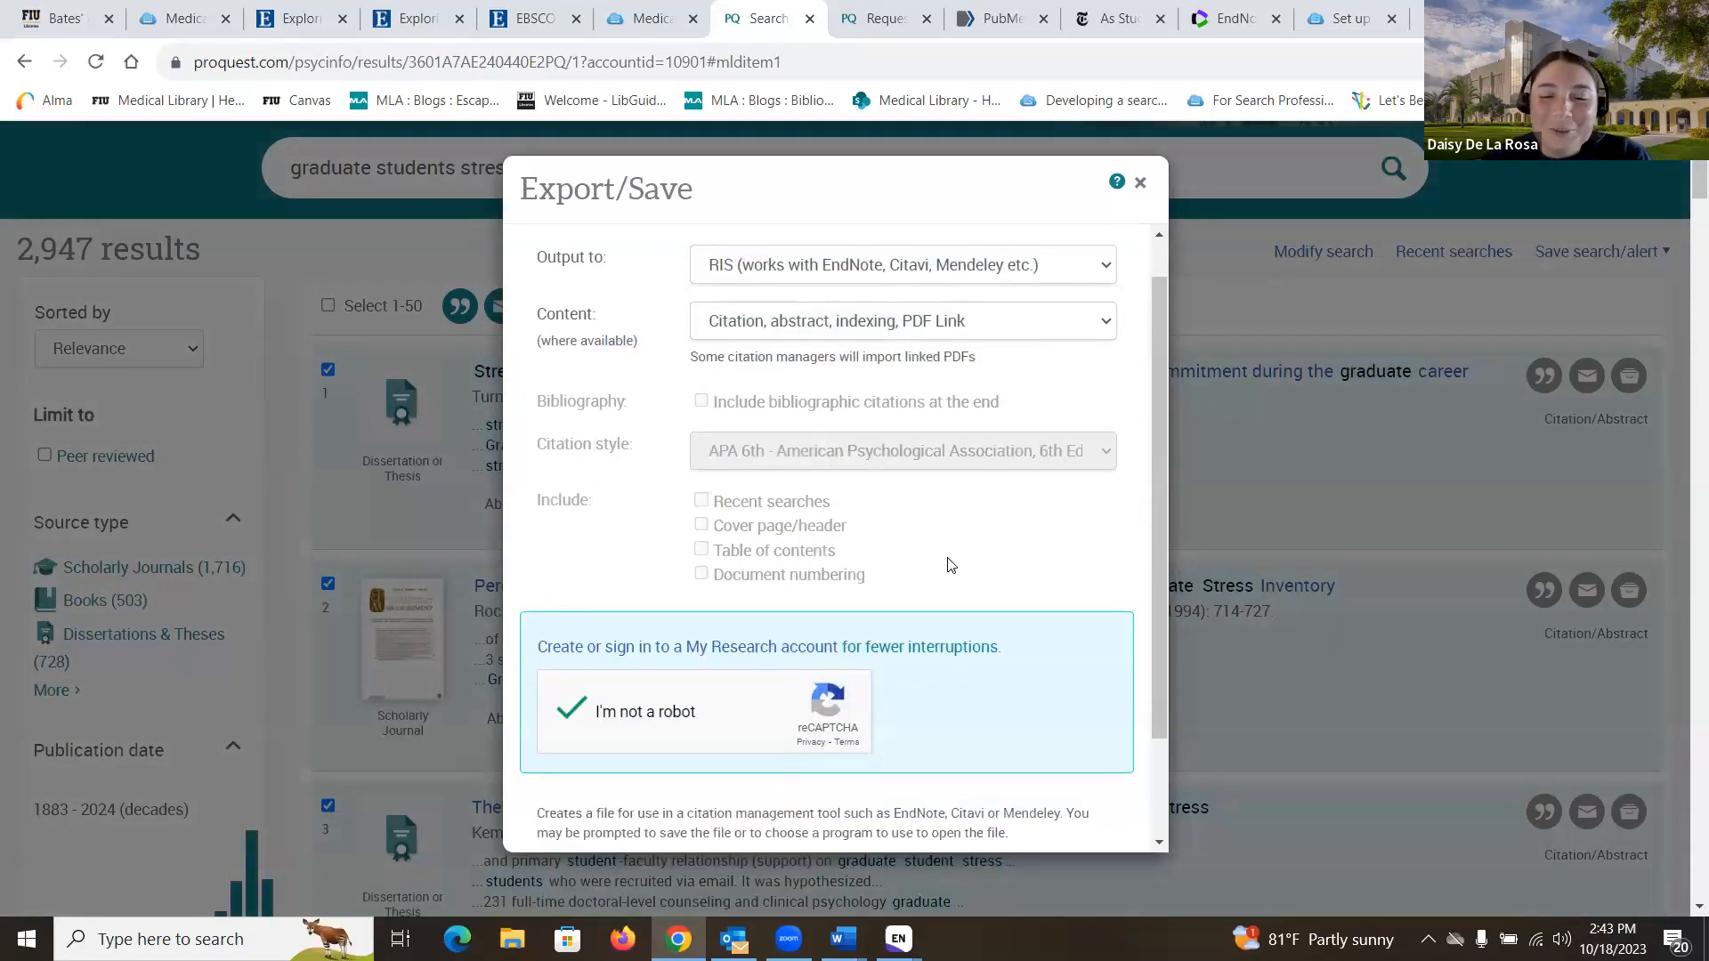
pyautogui.click(1090, 823)
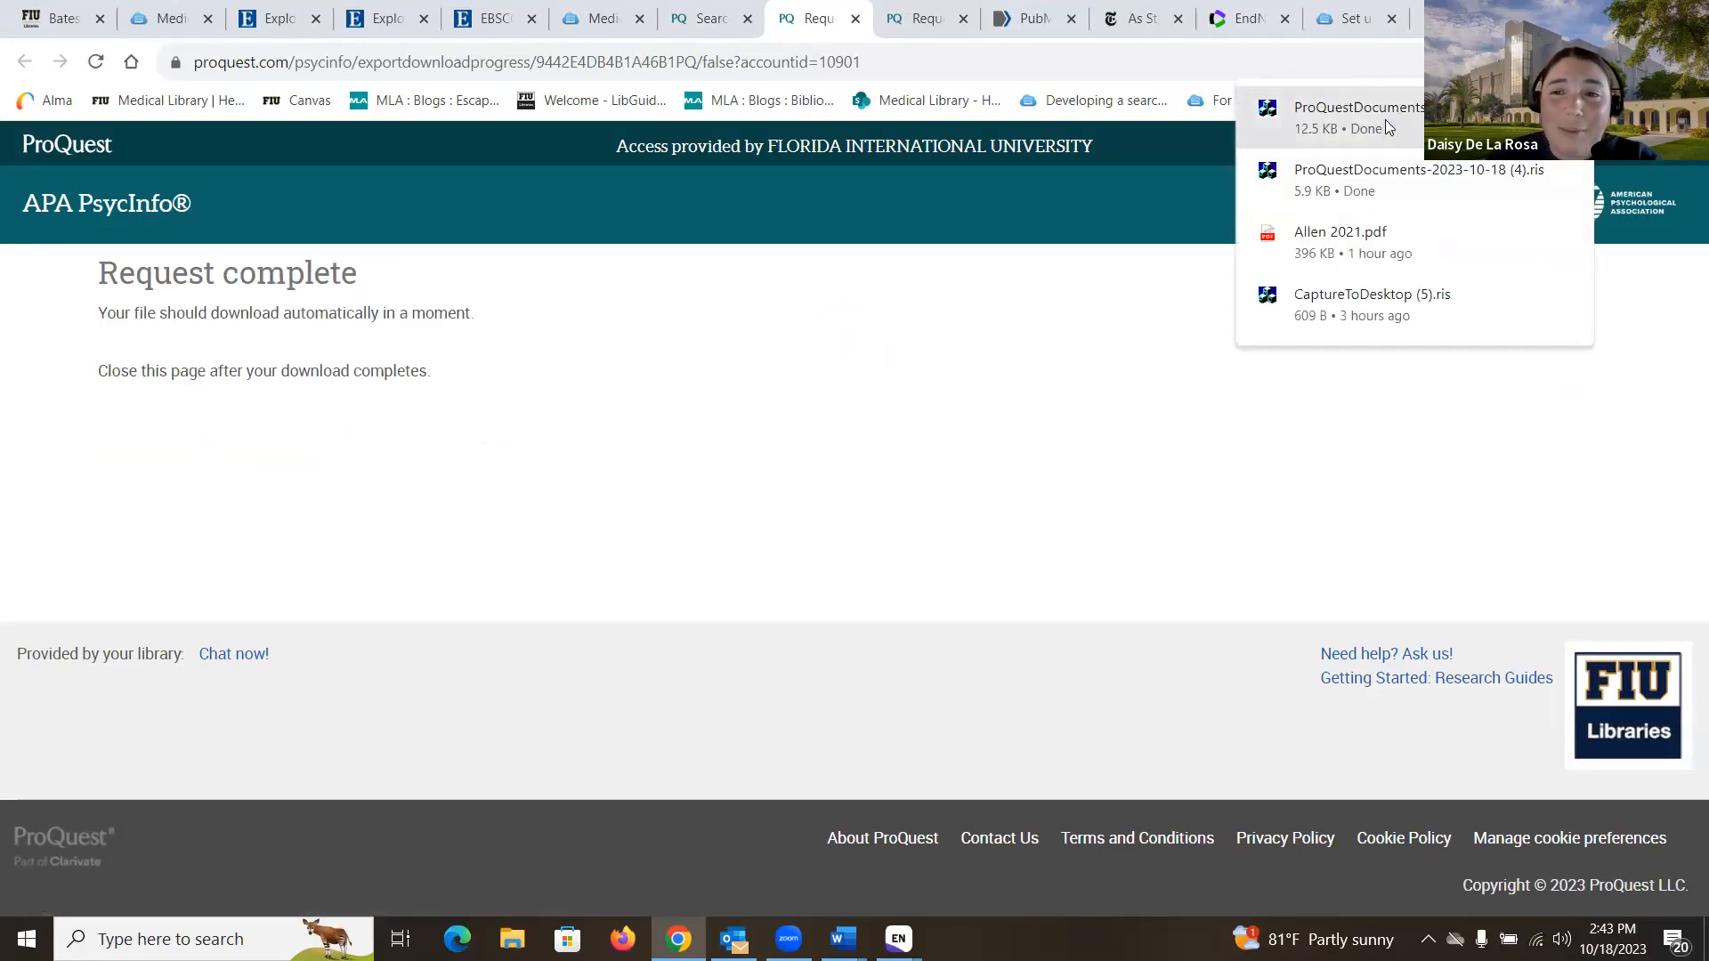
pyautogui.click(1385, 119)
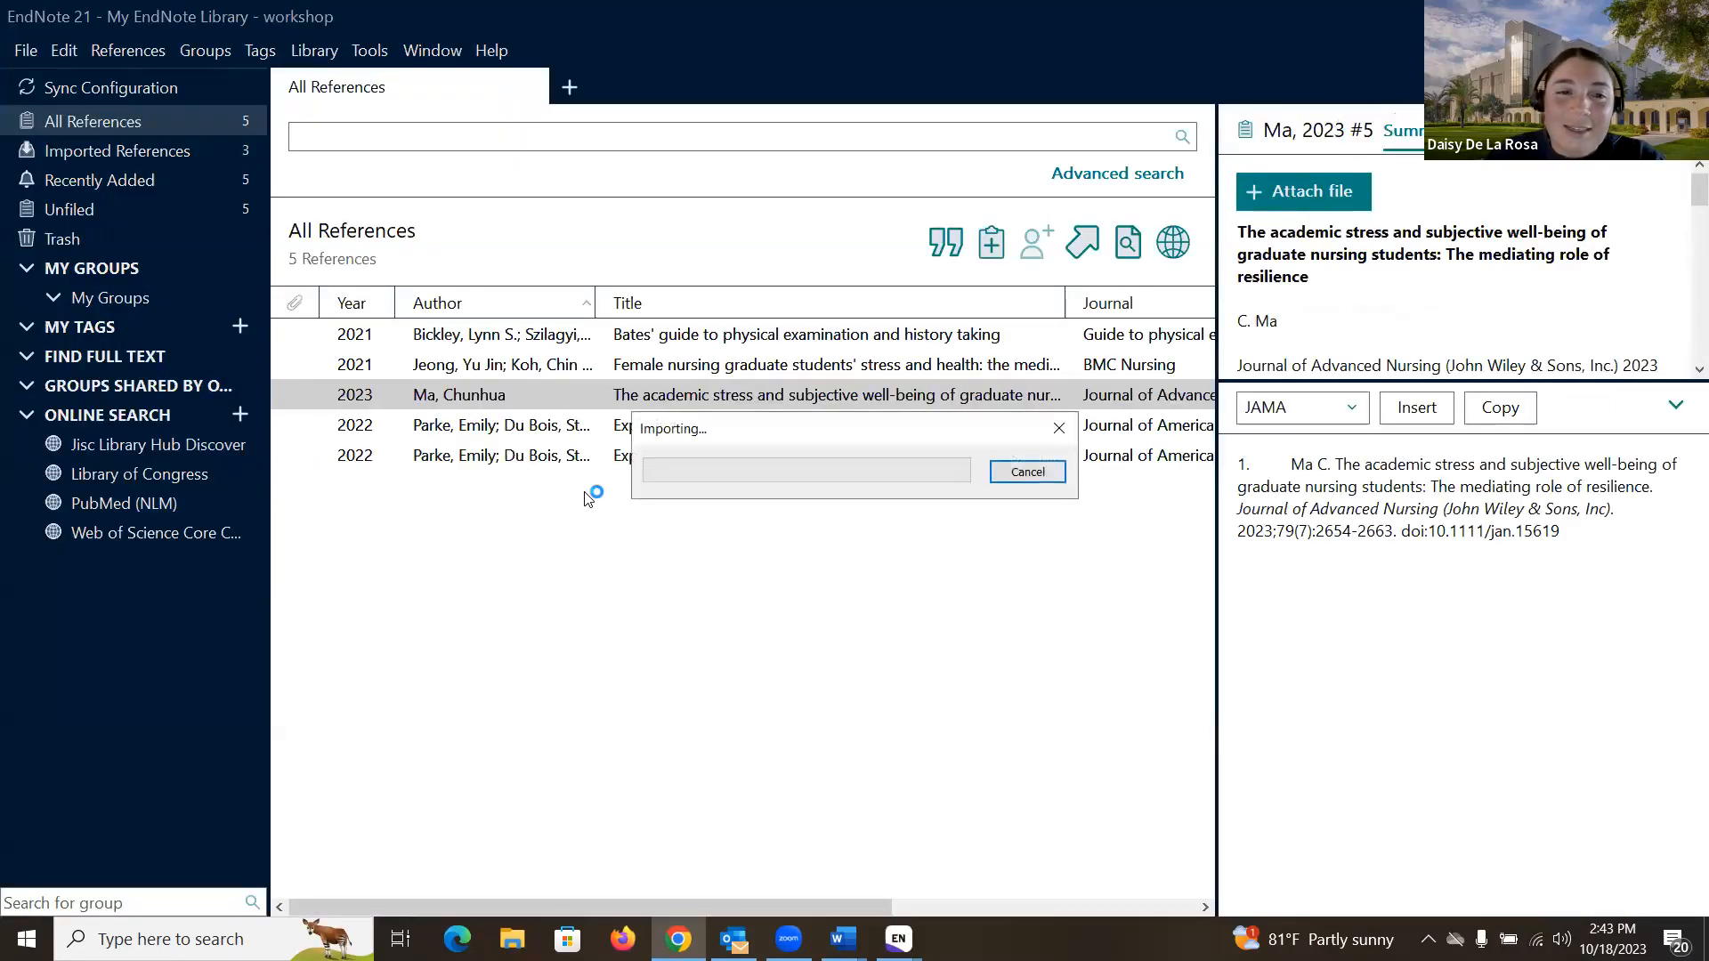
pyautogui.click(183, 109)
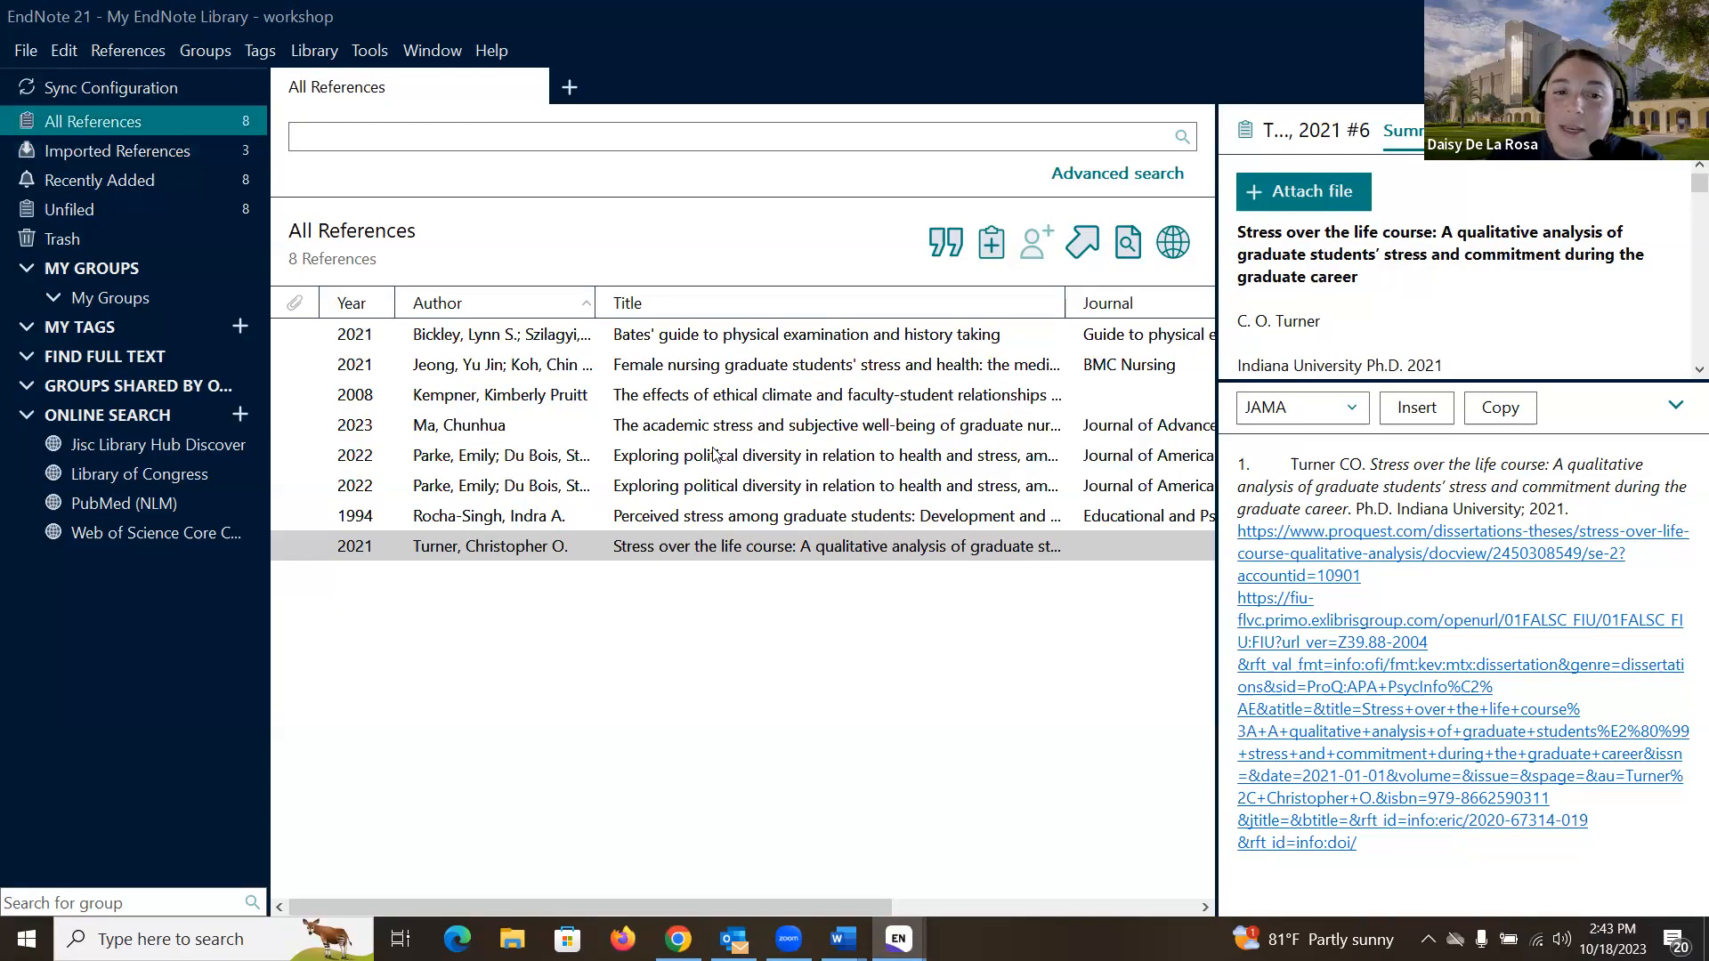
pyautogui.click(678, 938)
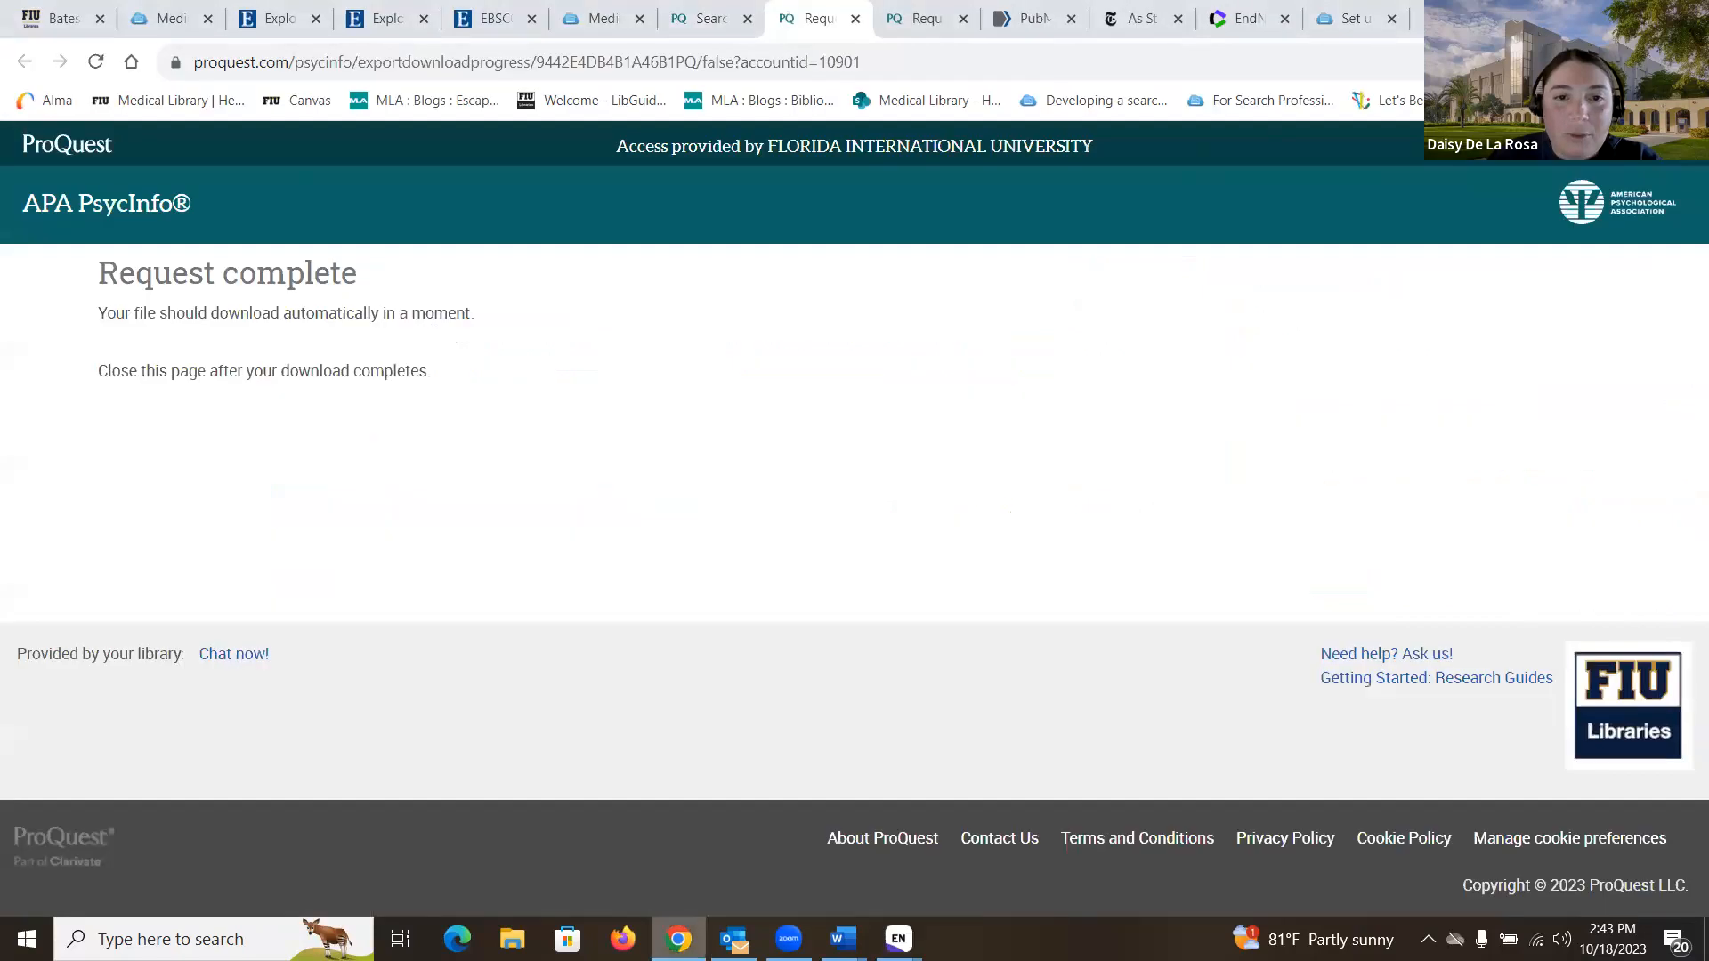
pyautogui.click(1029, 32)
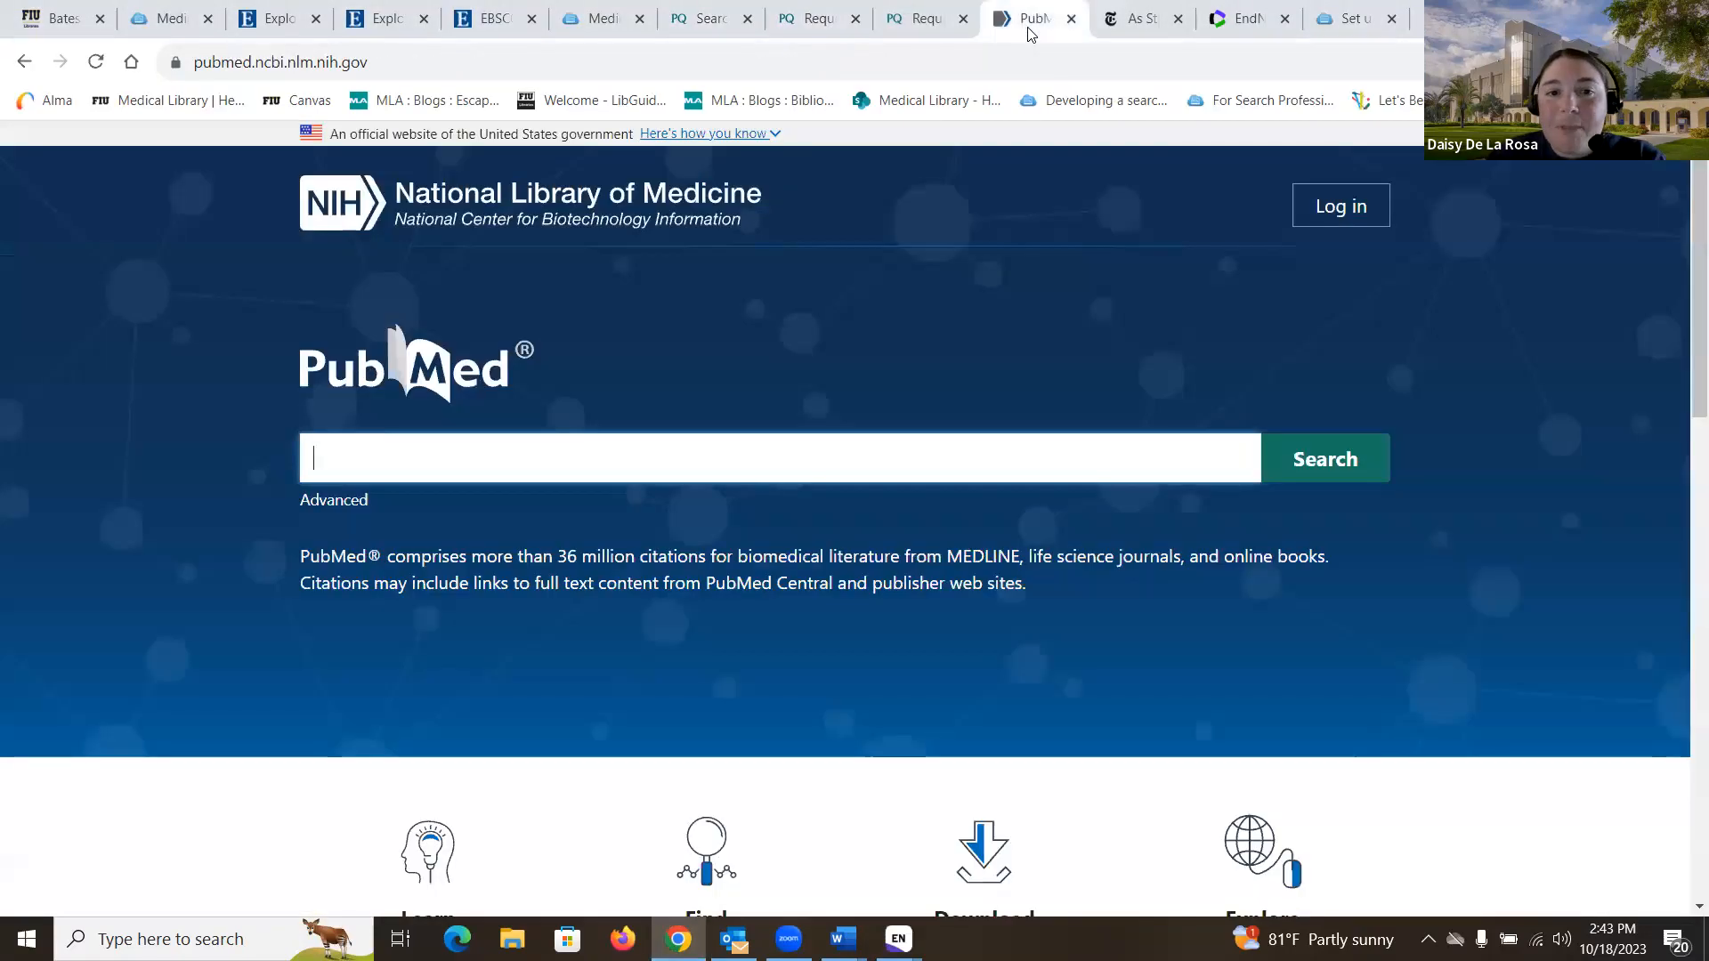
# - Search PubMed for 'graduate students stress' and open 'Stress and Burnout Among Graduate Students'
pyautogui.click(913, 455)
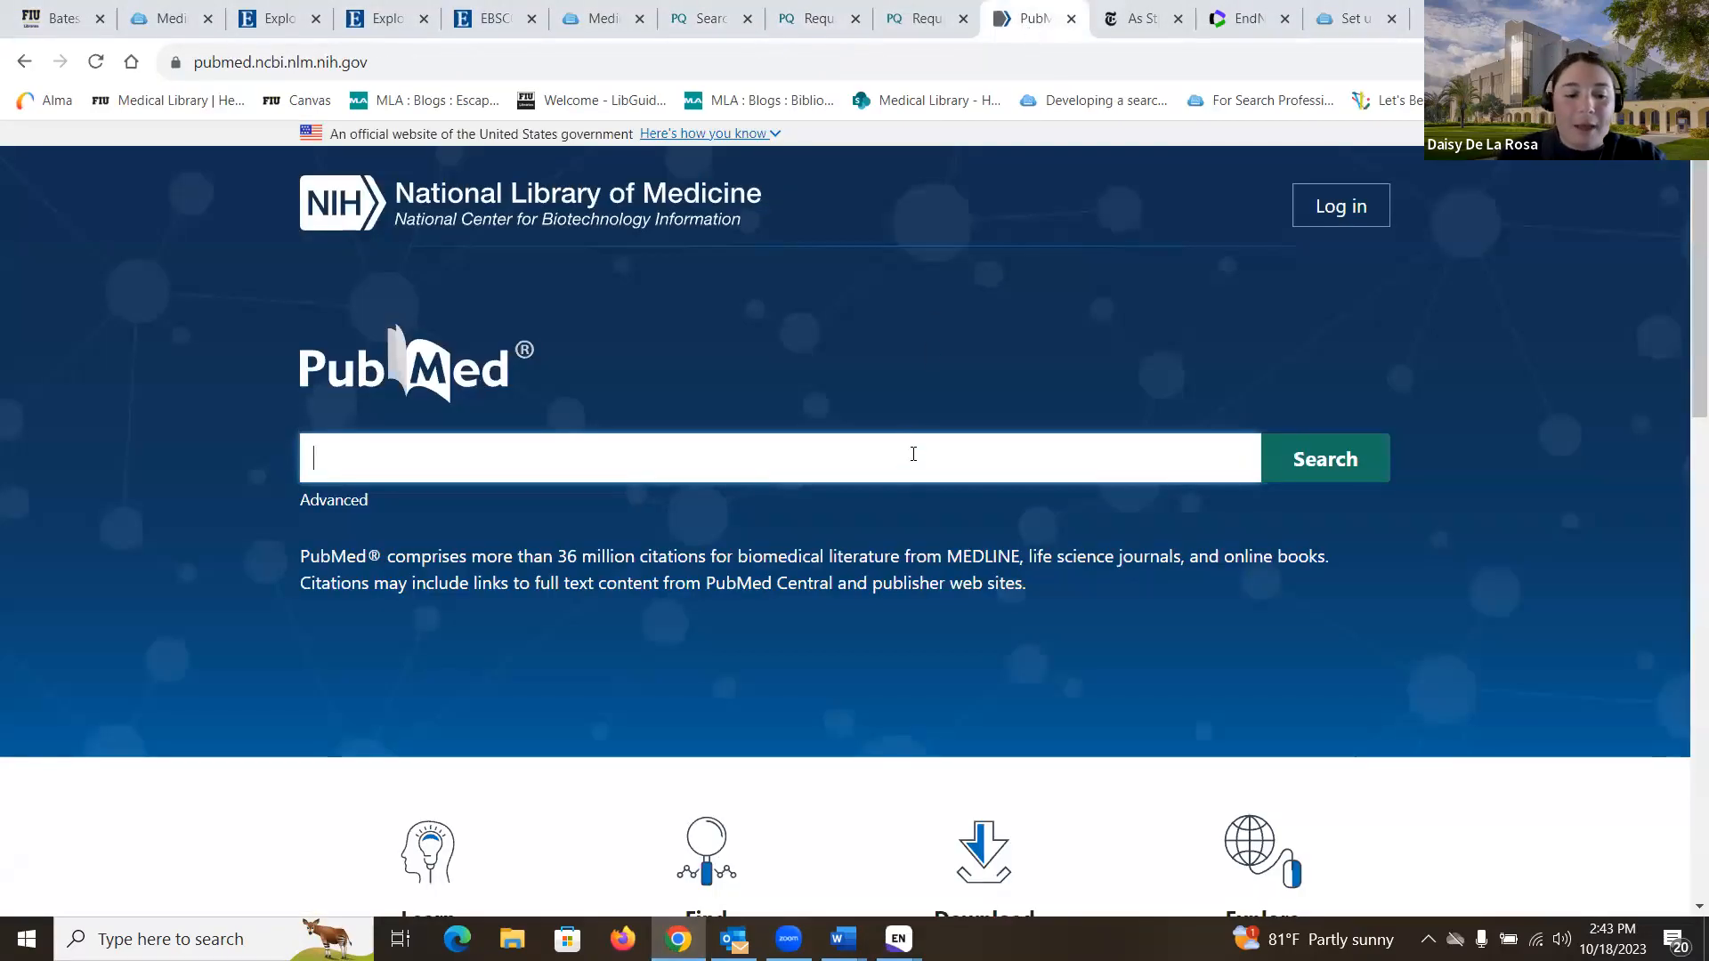
pyautogui.write('gra')
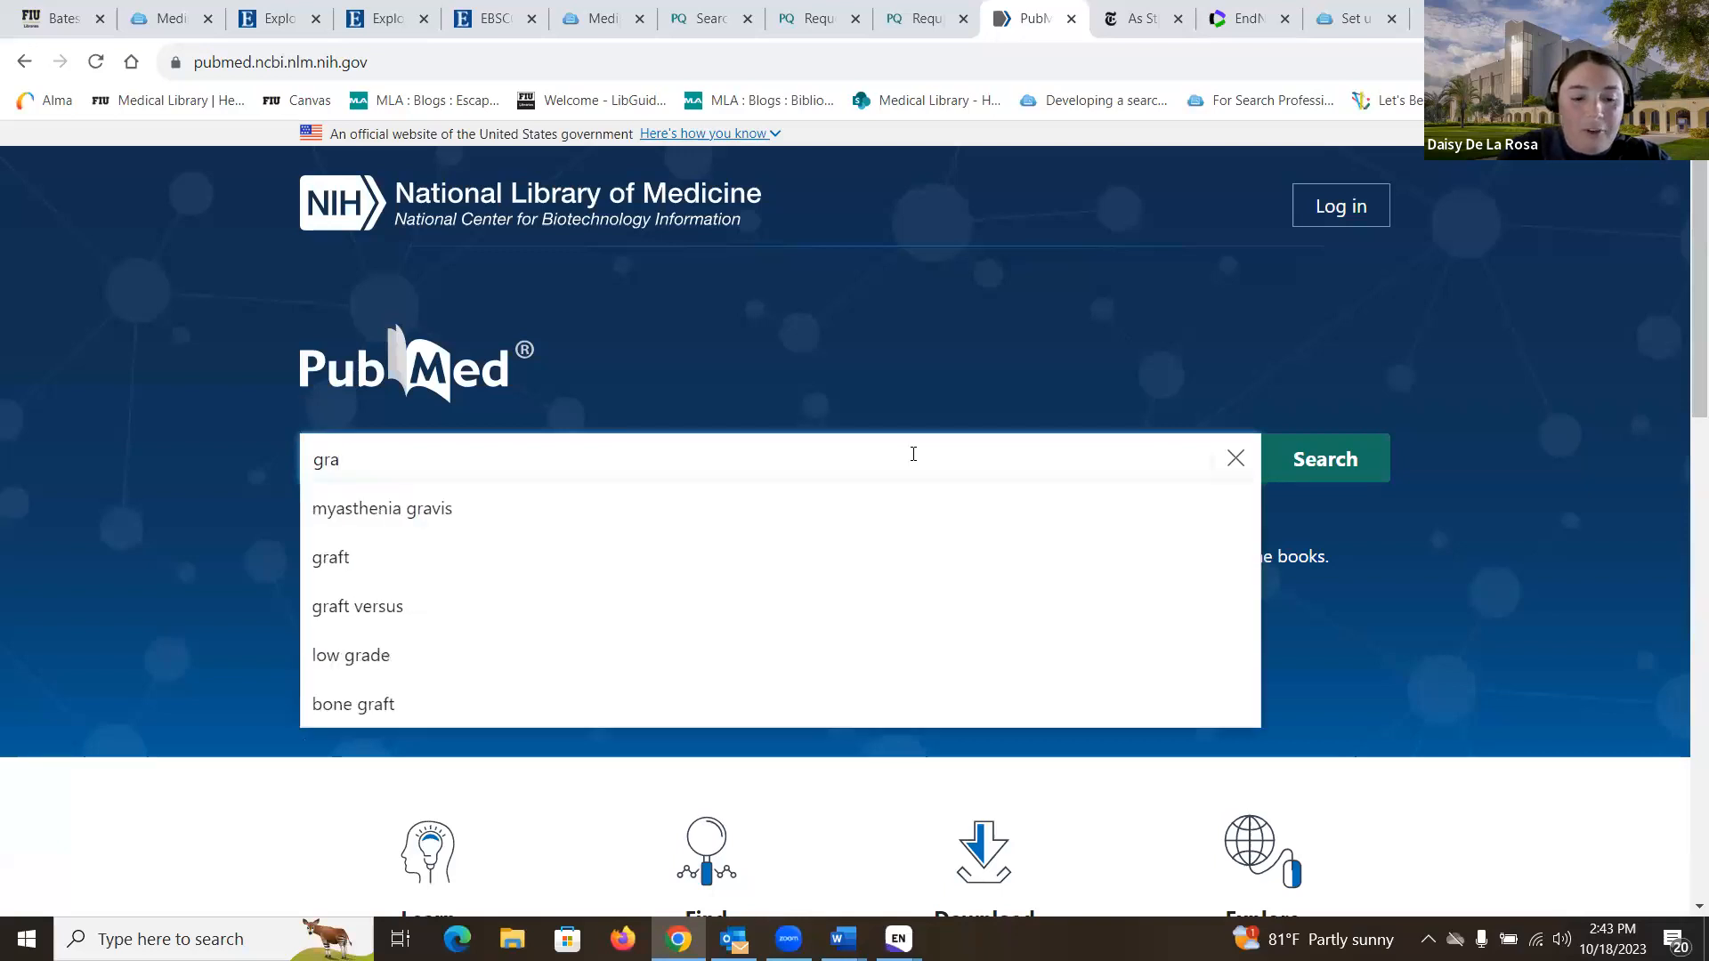
pyautogui.write('duate students ')
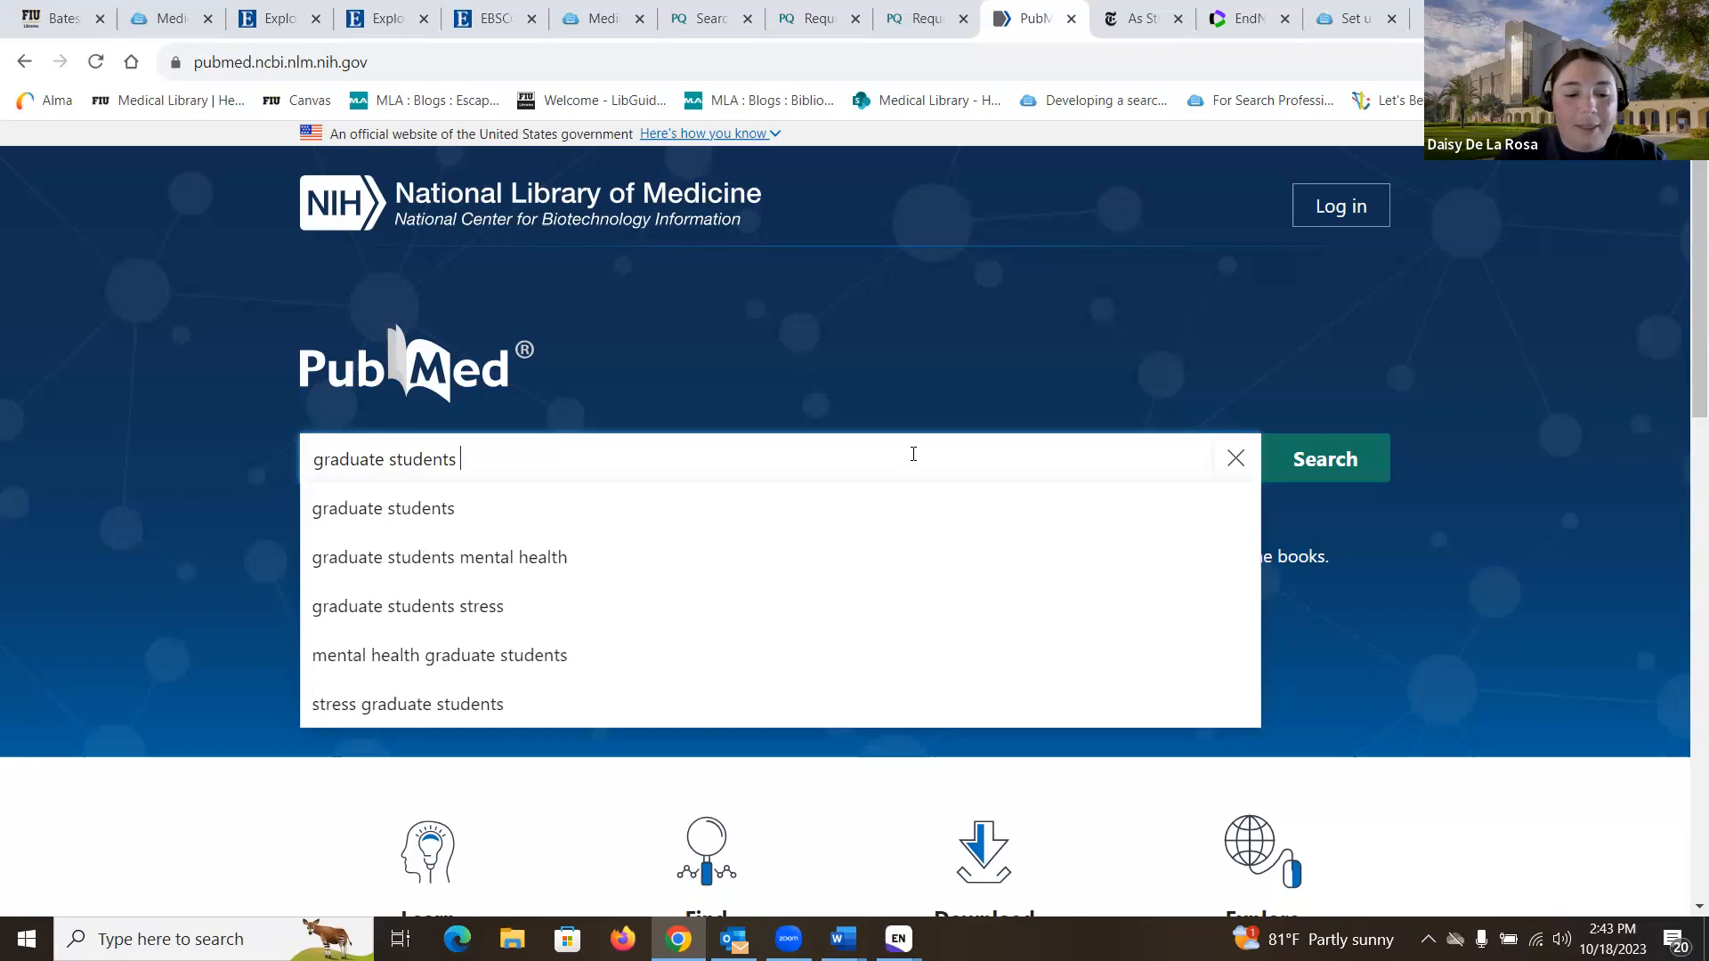
pyautogui.write('stress')
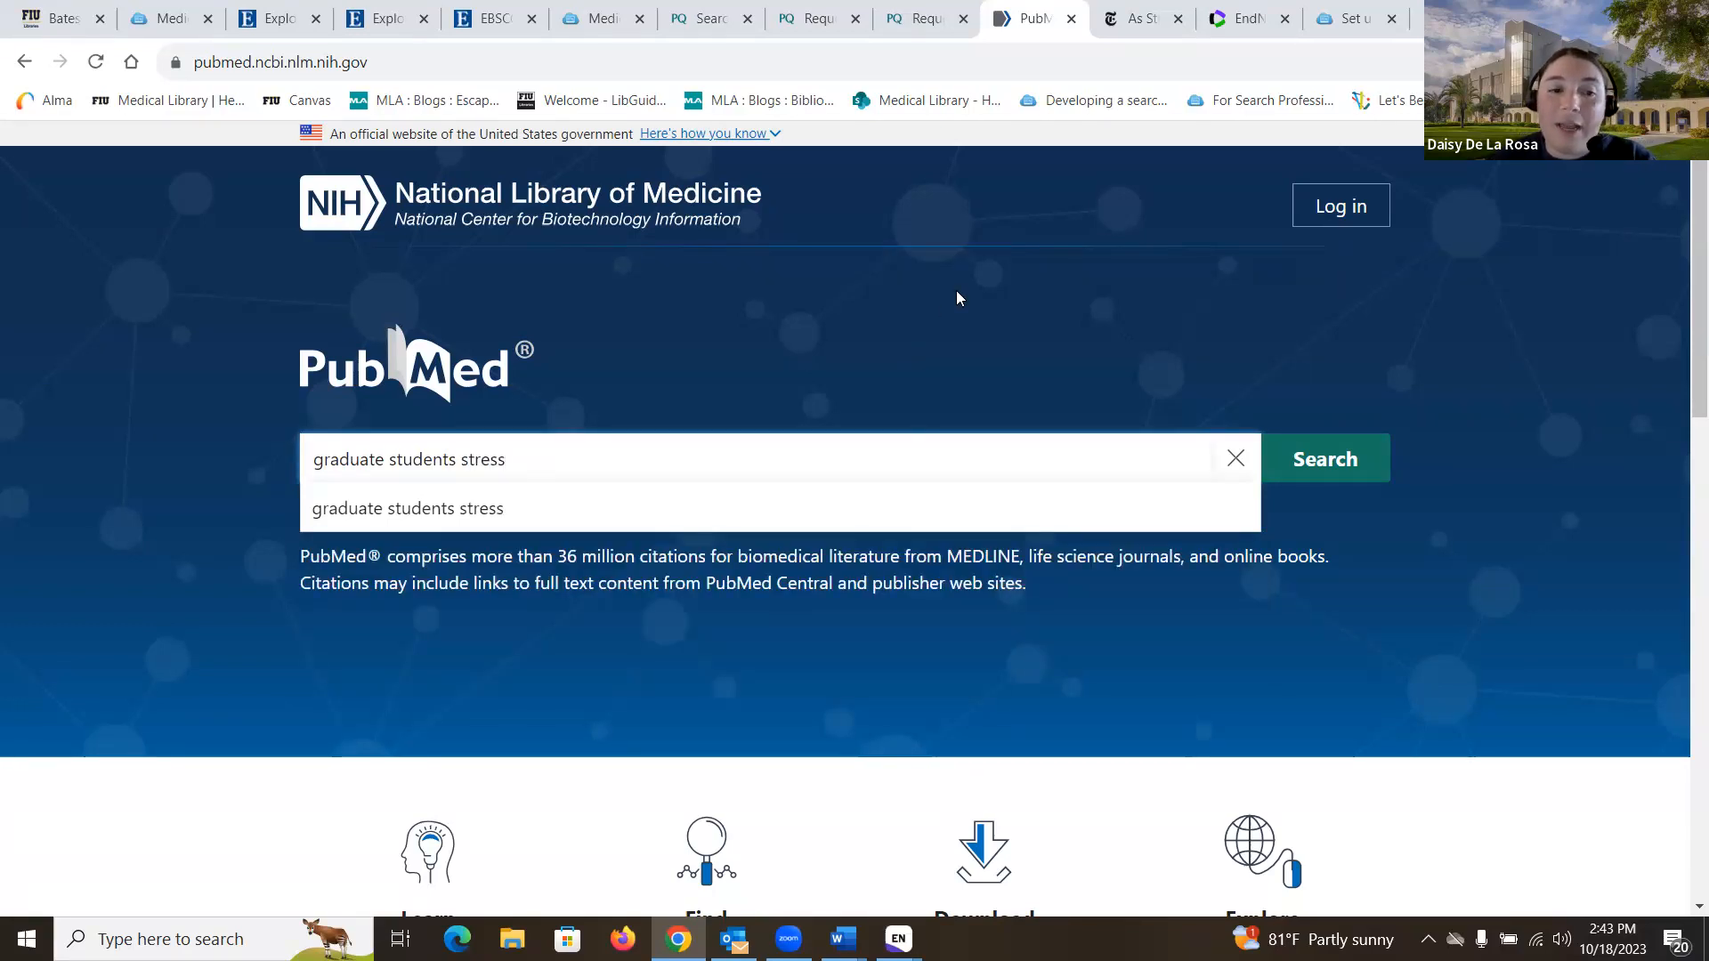
pyautogui.click(1346, 460)
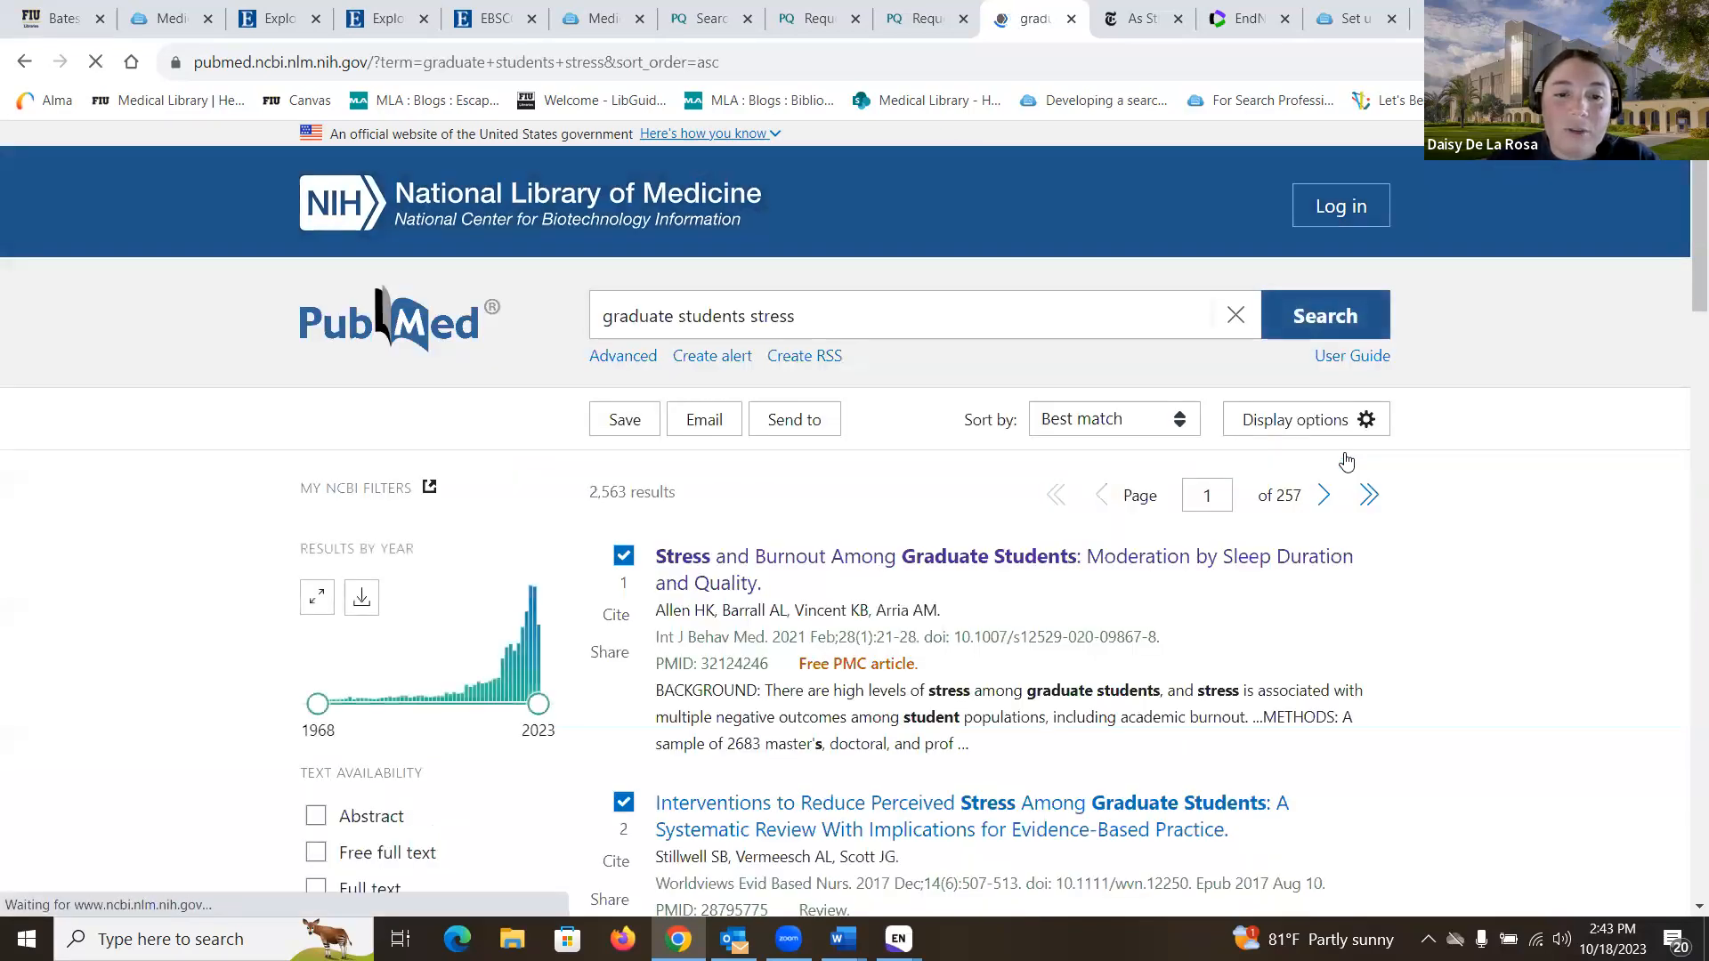
pyautogui.scroll(-1, 583, 485)
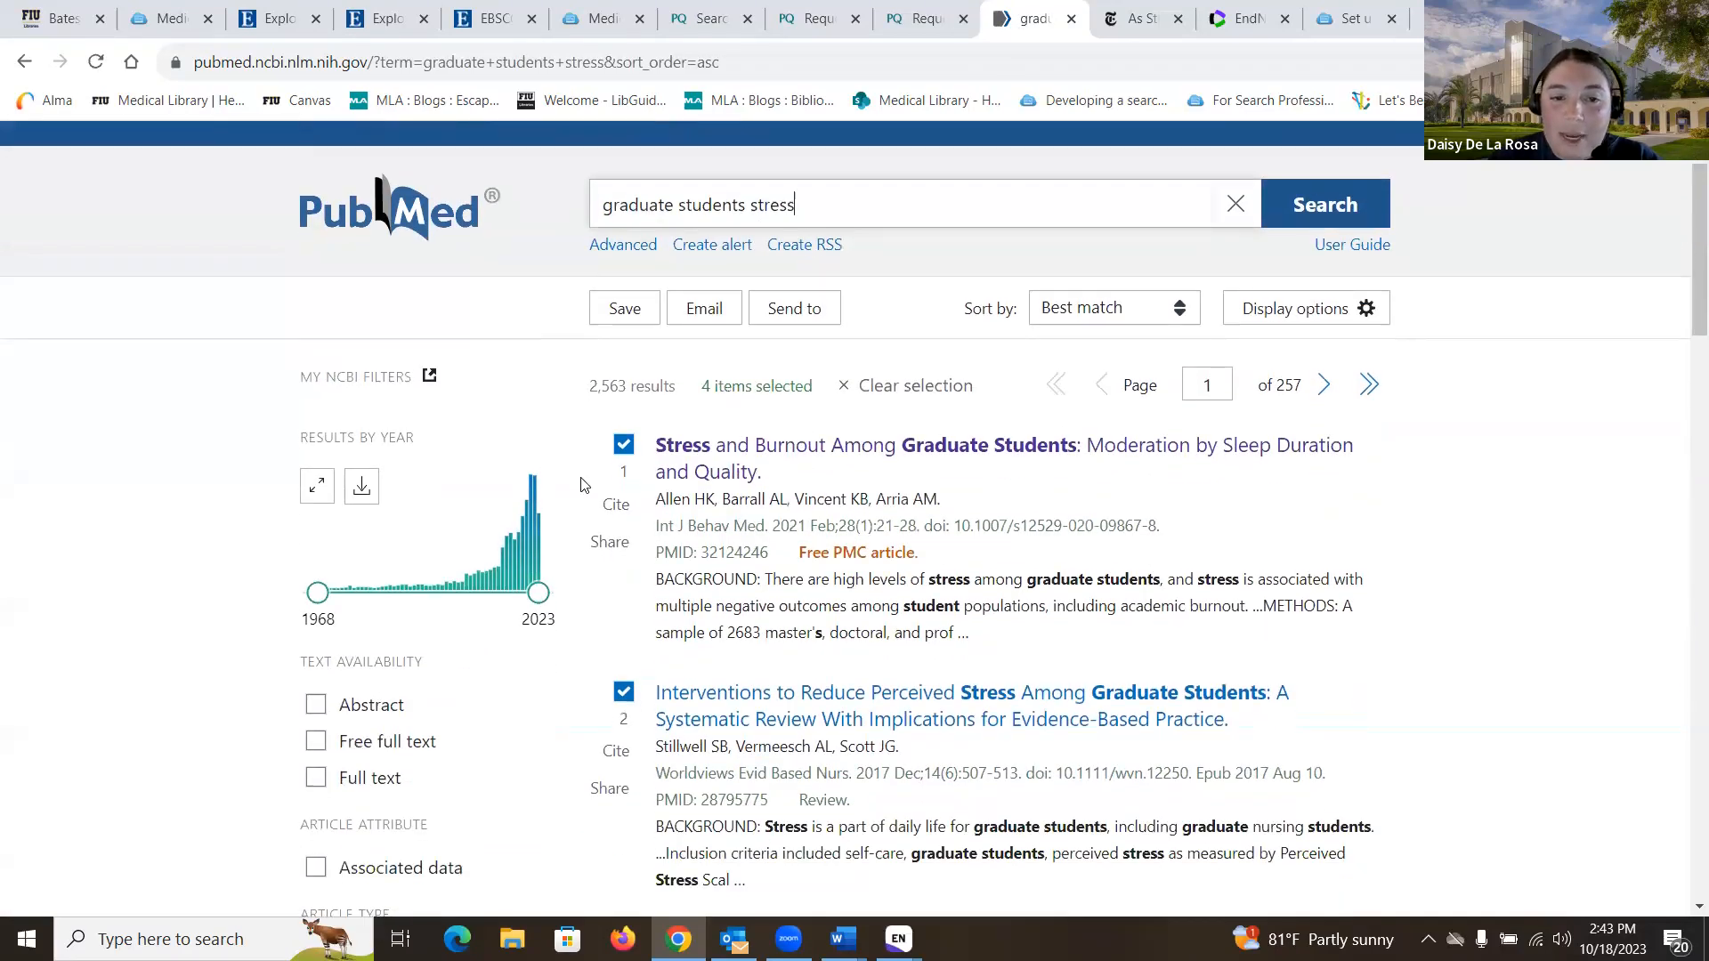
pyautogui.scroll(-2, 852, 516)
pyautogui.scroll(2, 625, 462)
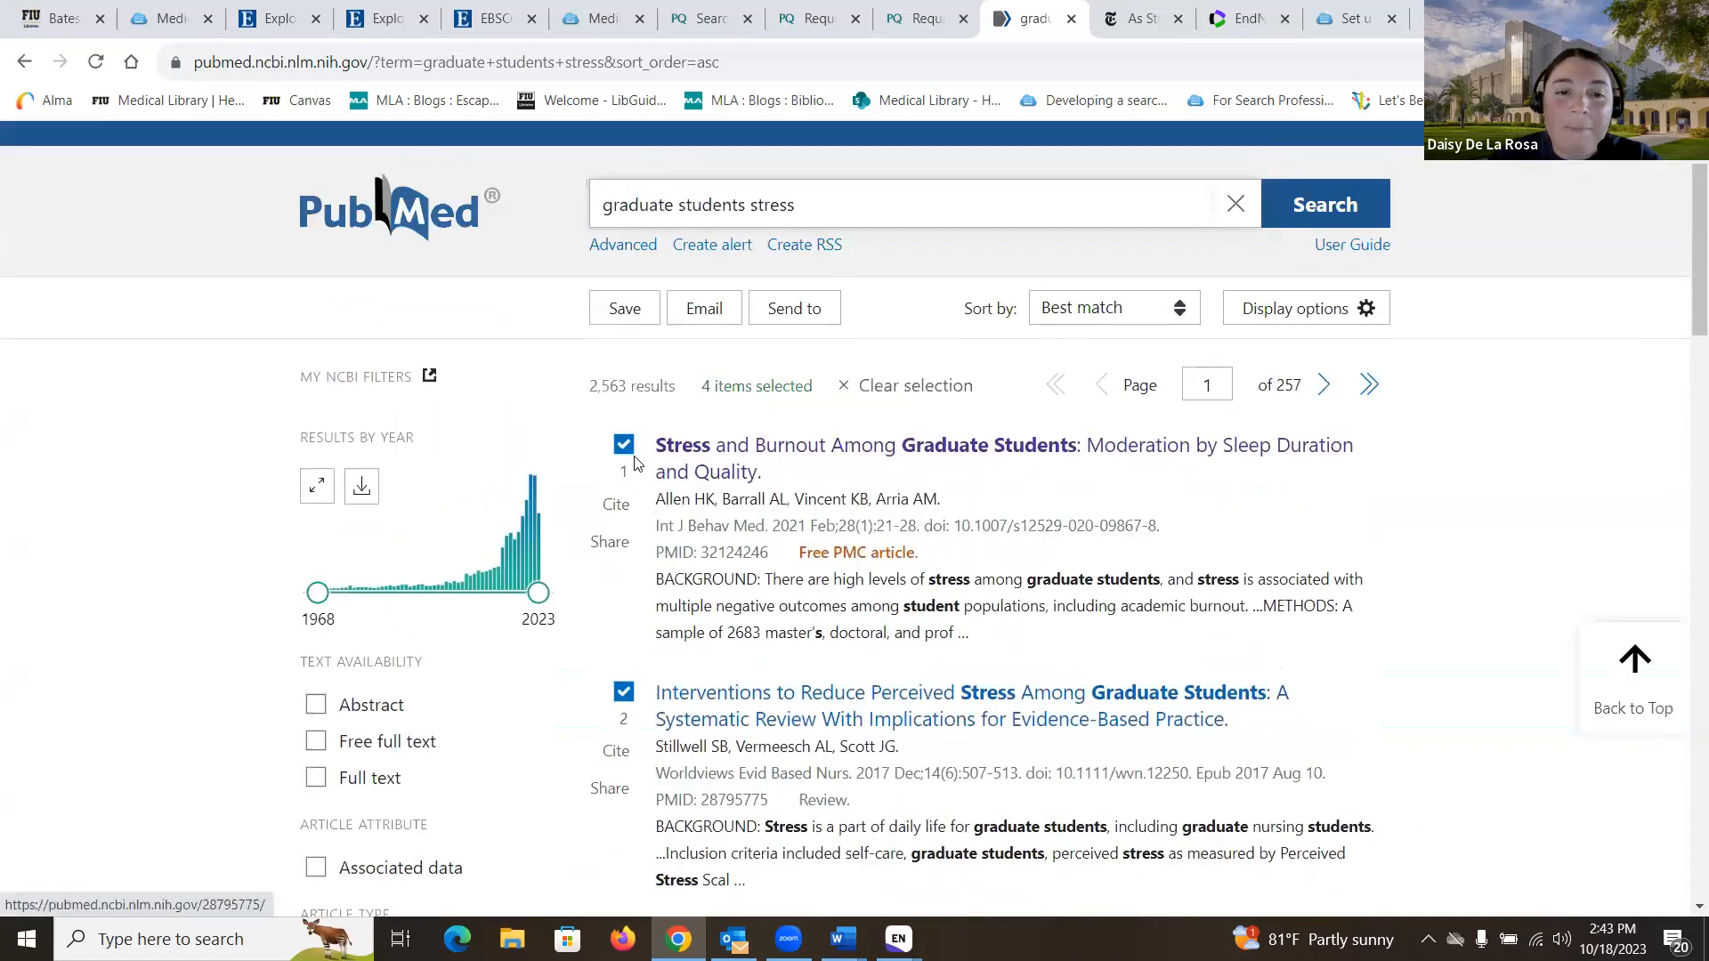
pyautogui.click(890, 388)
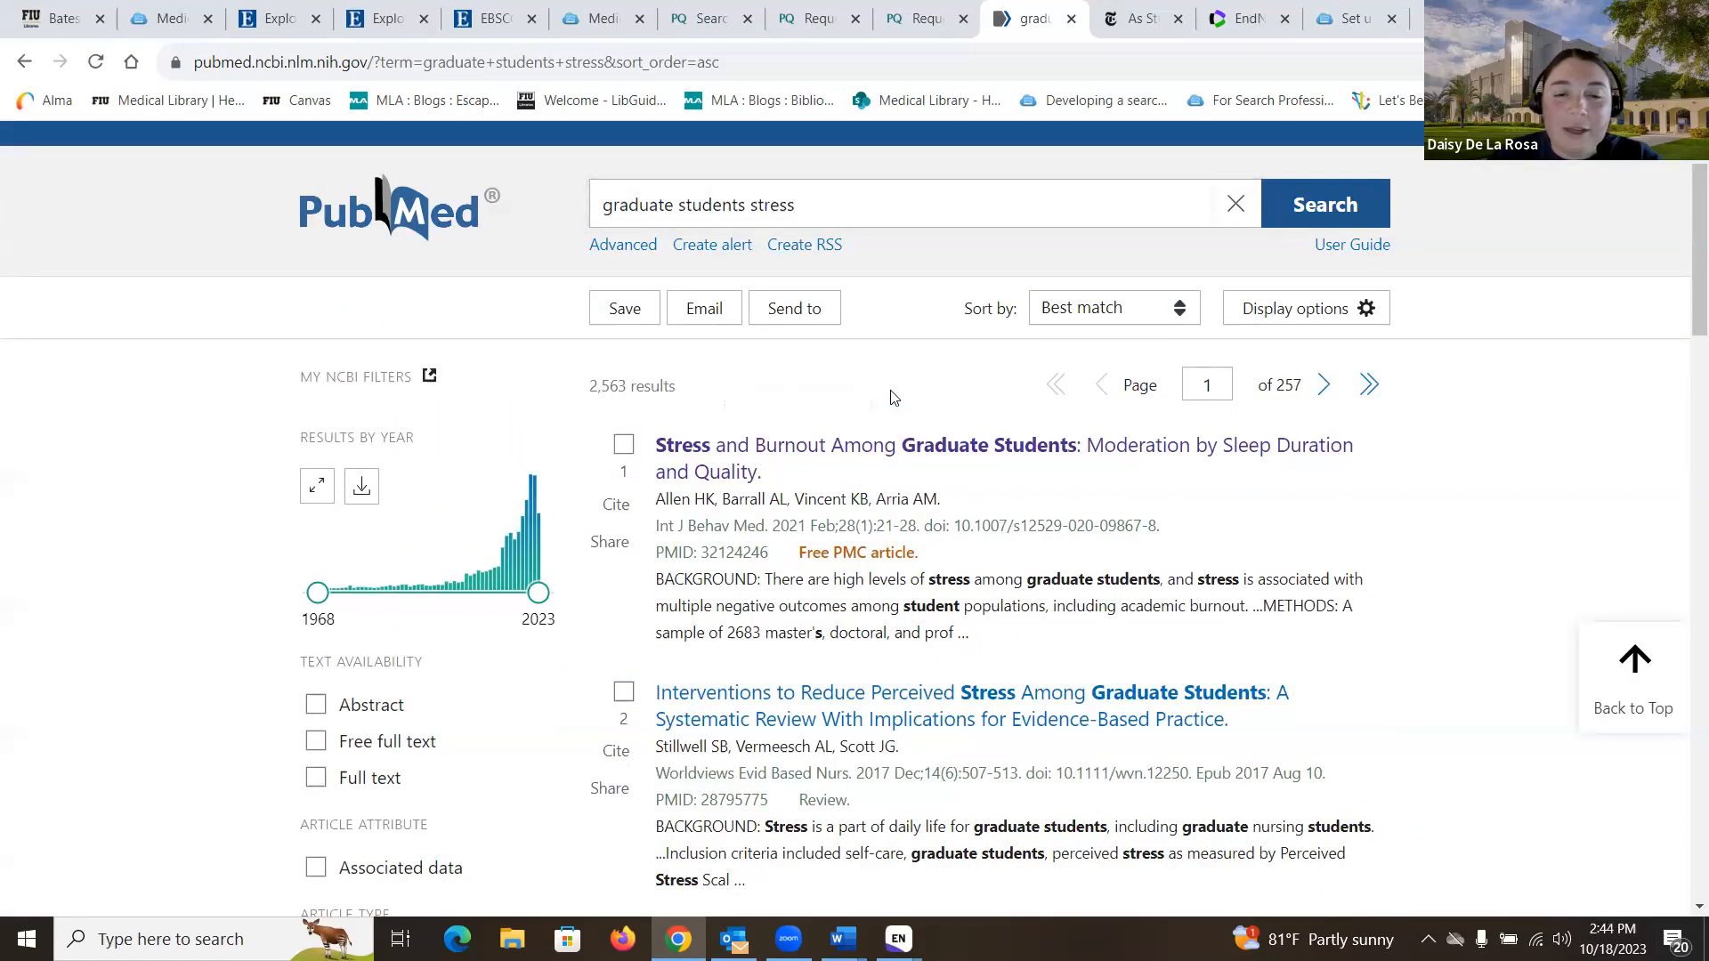
pyautogui.click(832, 457)
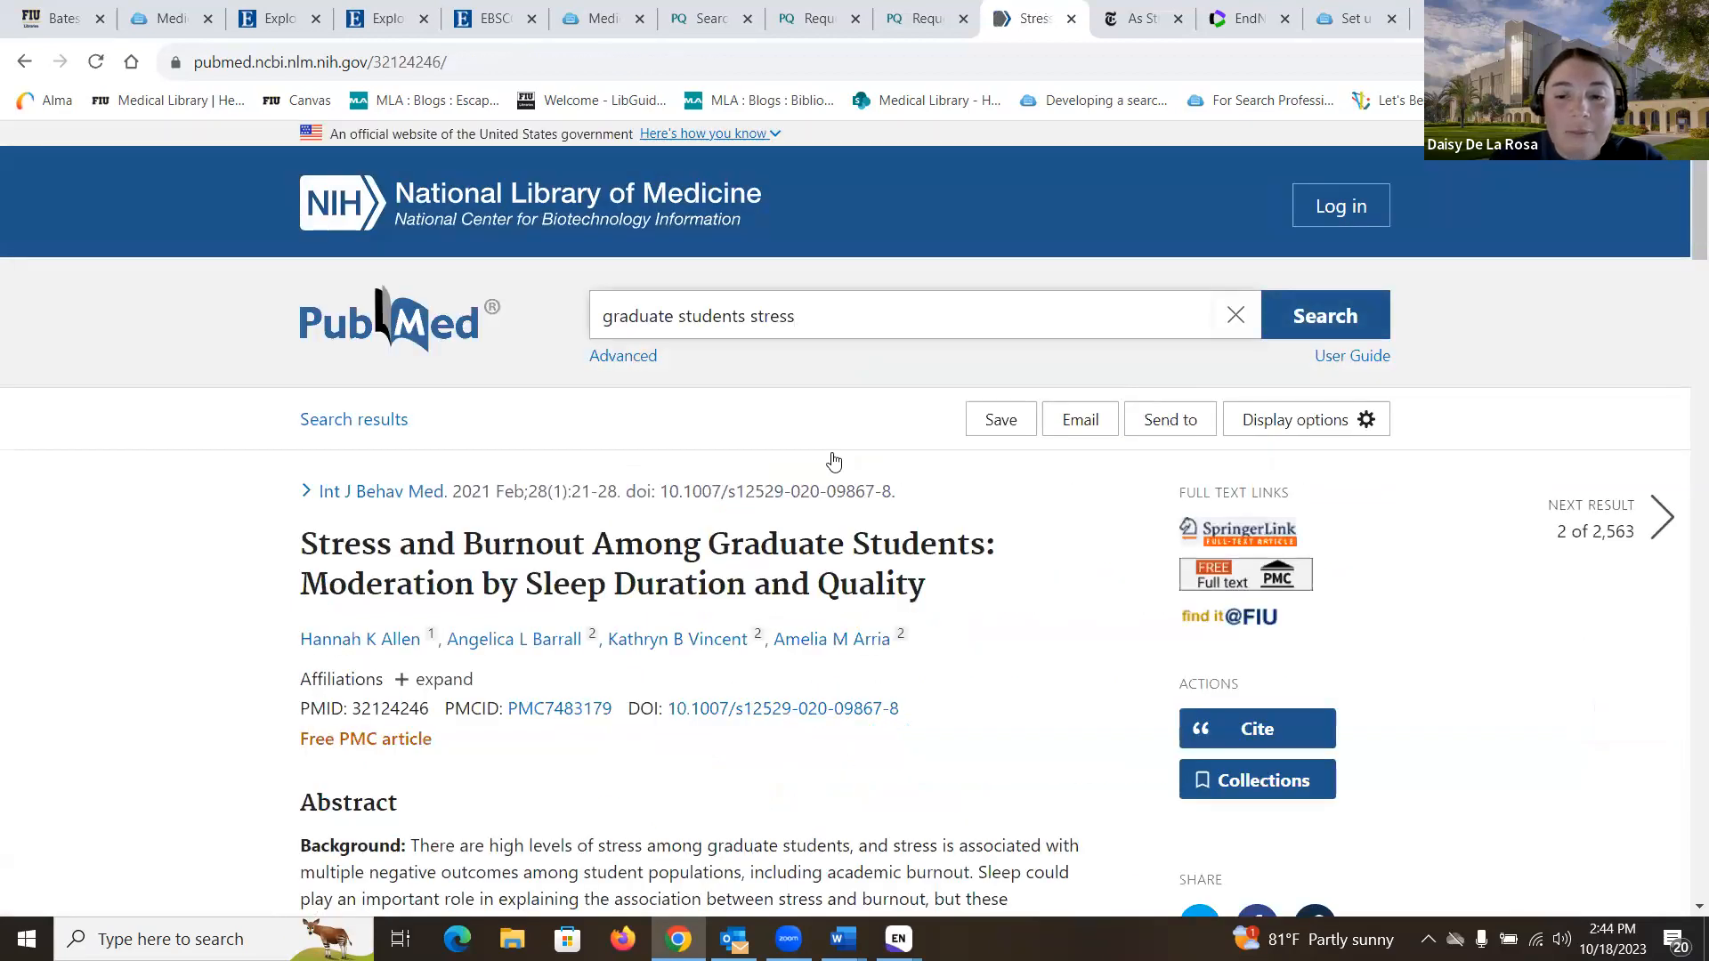
# - Download the article's citation as an .nbib file and import it, making 9 references
pyautogui.scroll(-3, 833, 461)
pyautogui.scroll(-1, 834, 460)
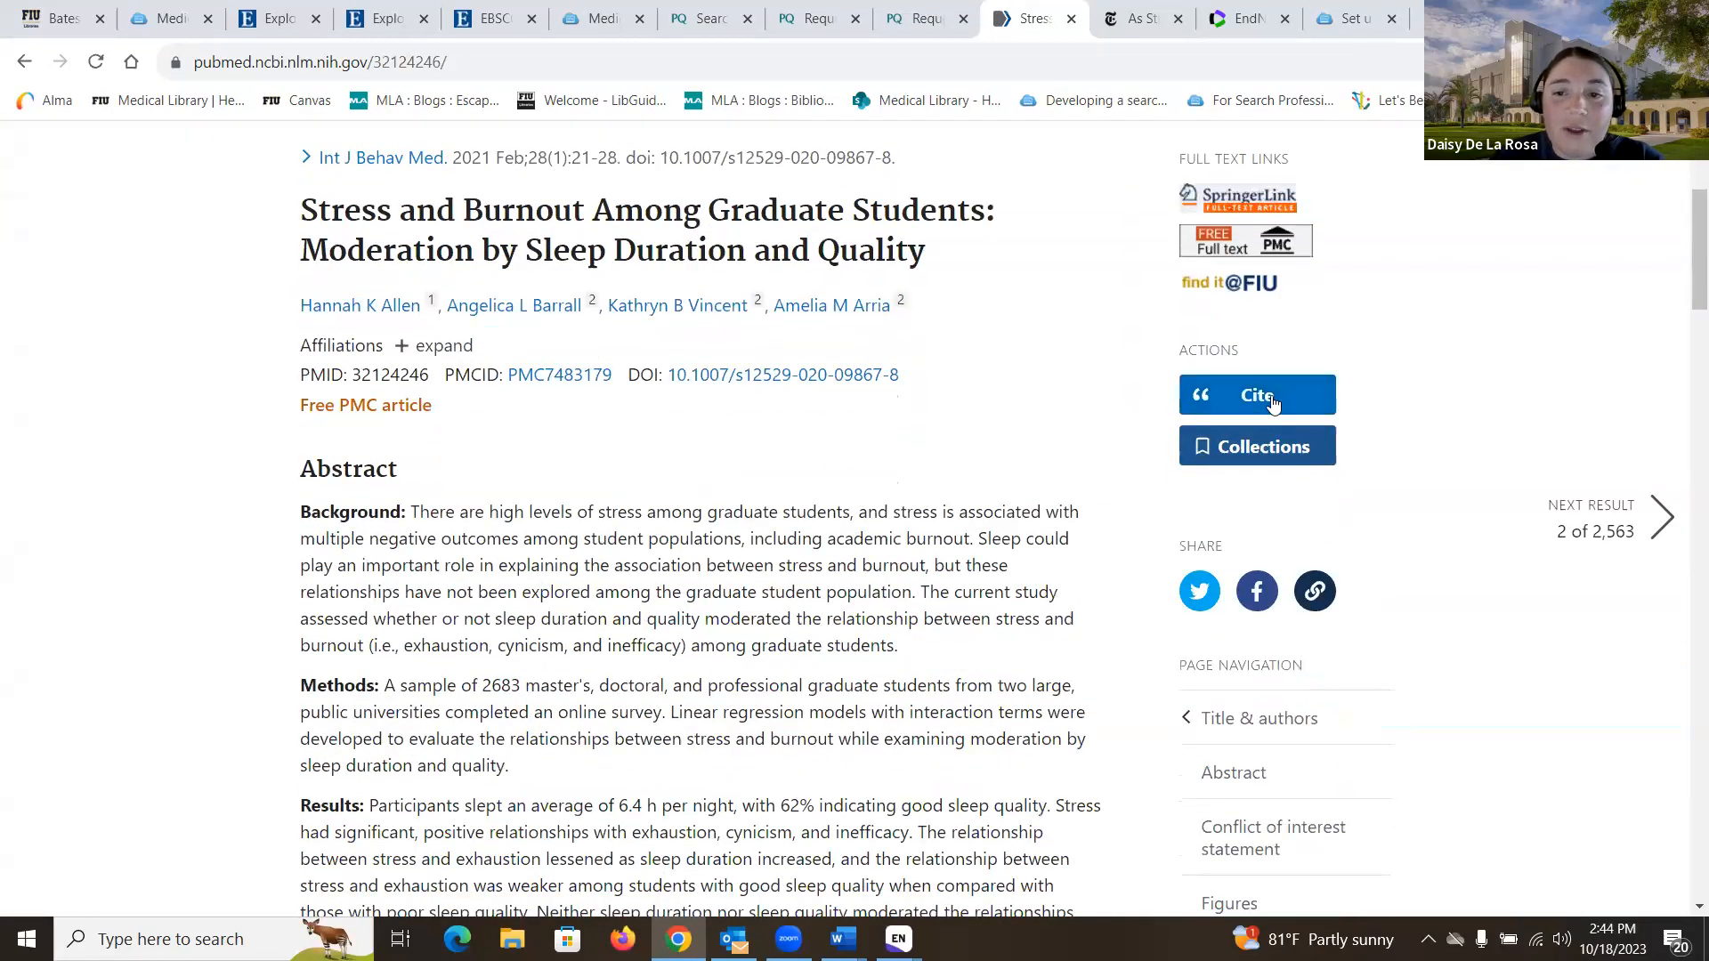
pyautogui.click(1271, 397)
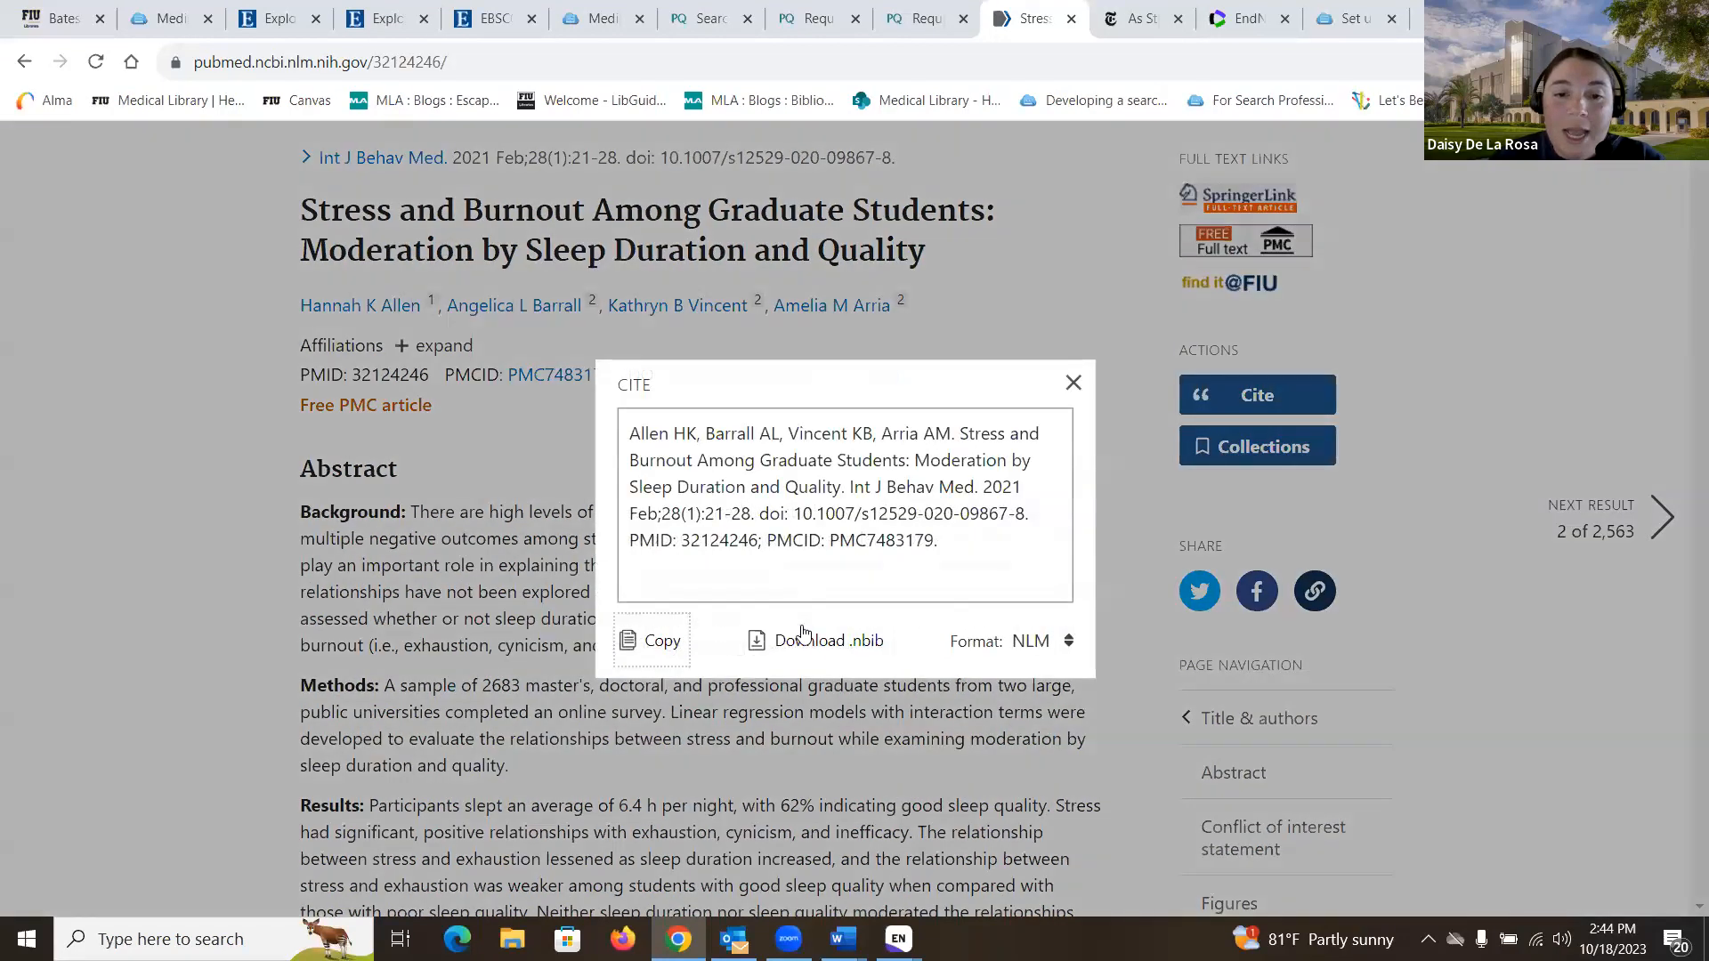
pyautogui.click(846, 652)
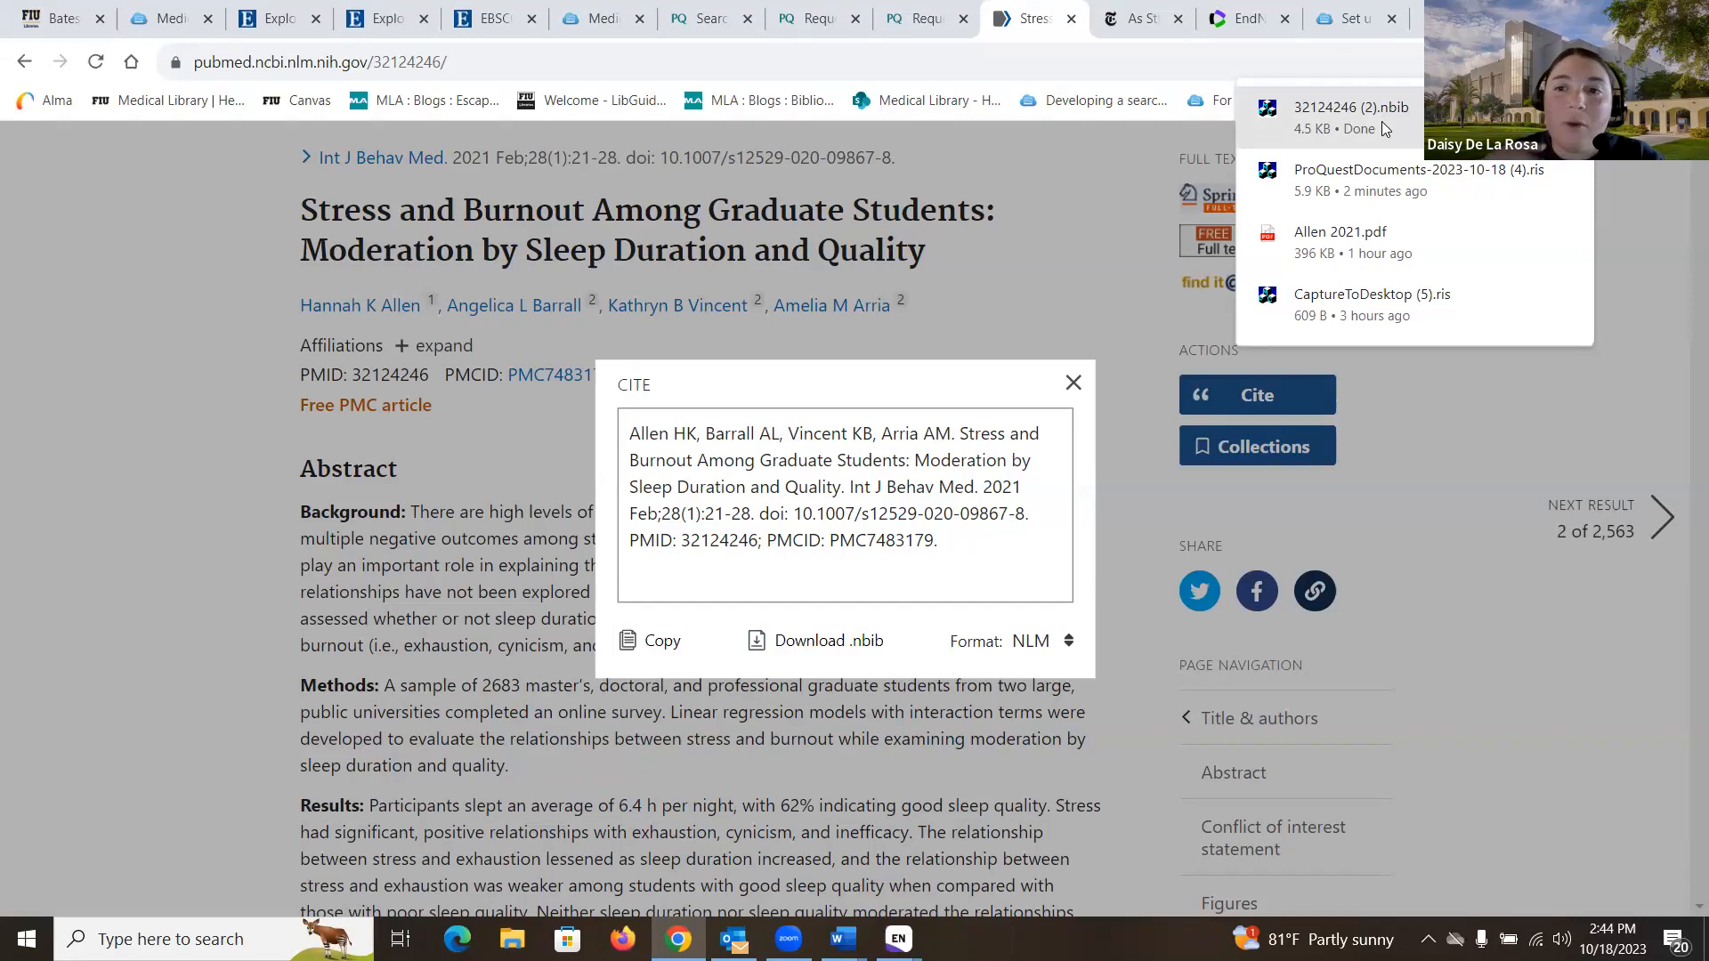
pyautogui.click(1381, 121)
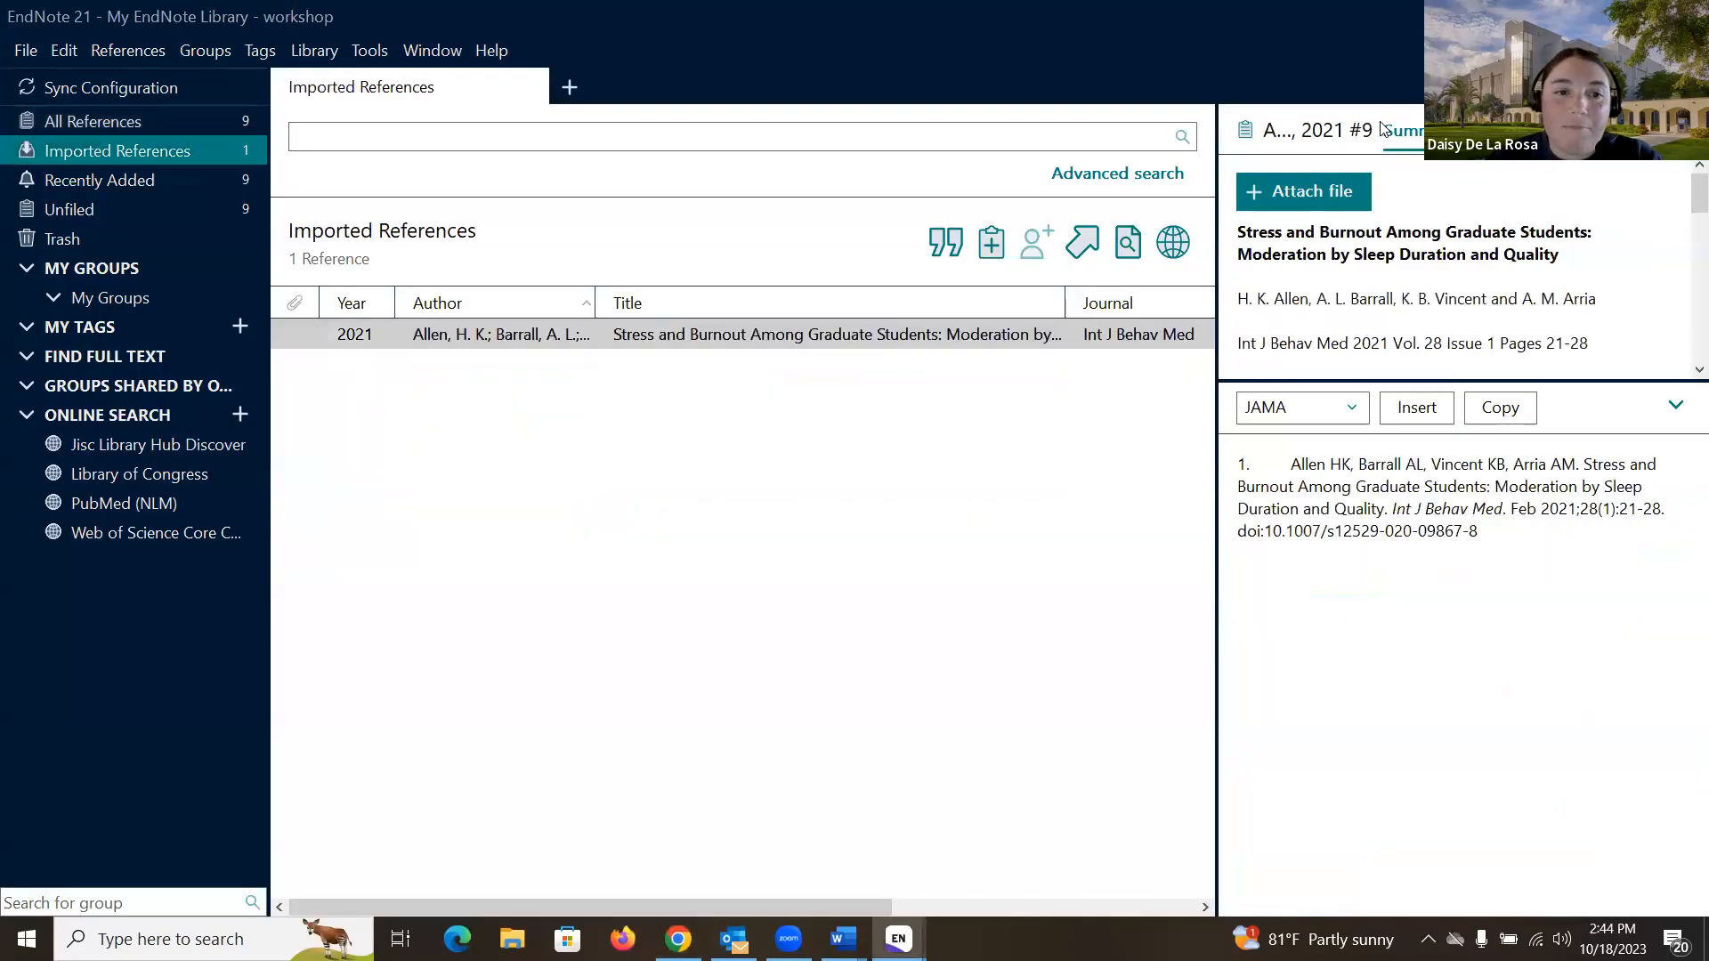
pyautogui.click(163, 116)
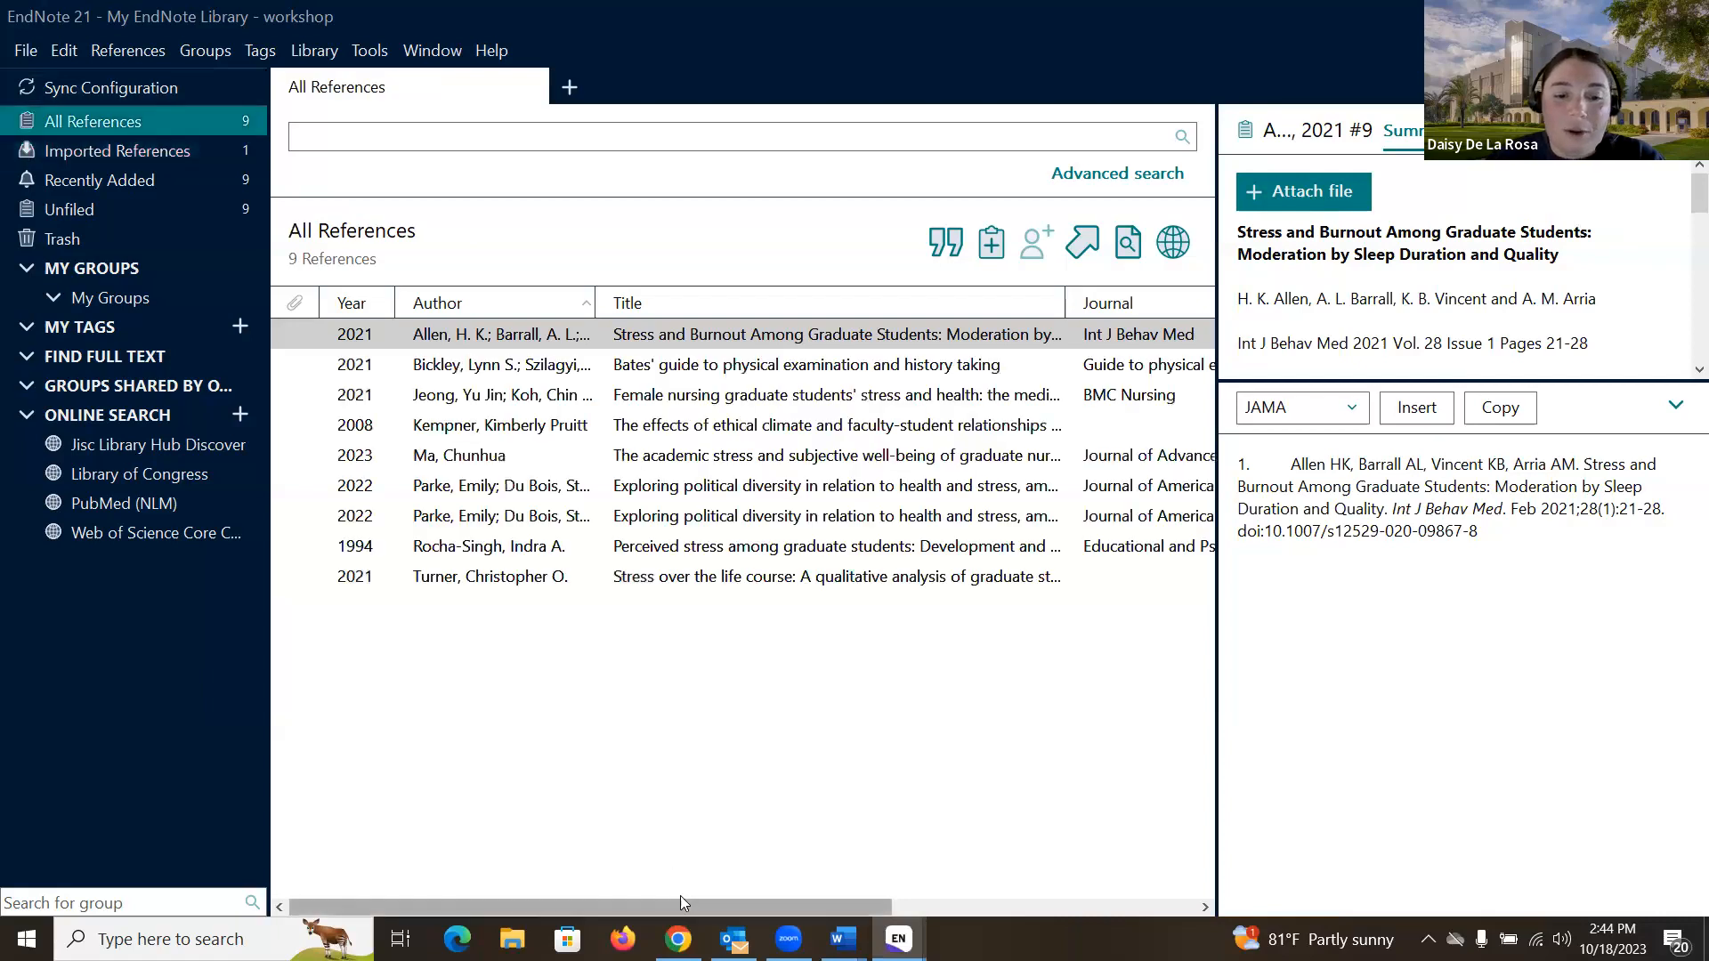
pyautogui.click(679, 939)
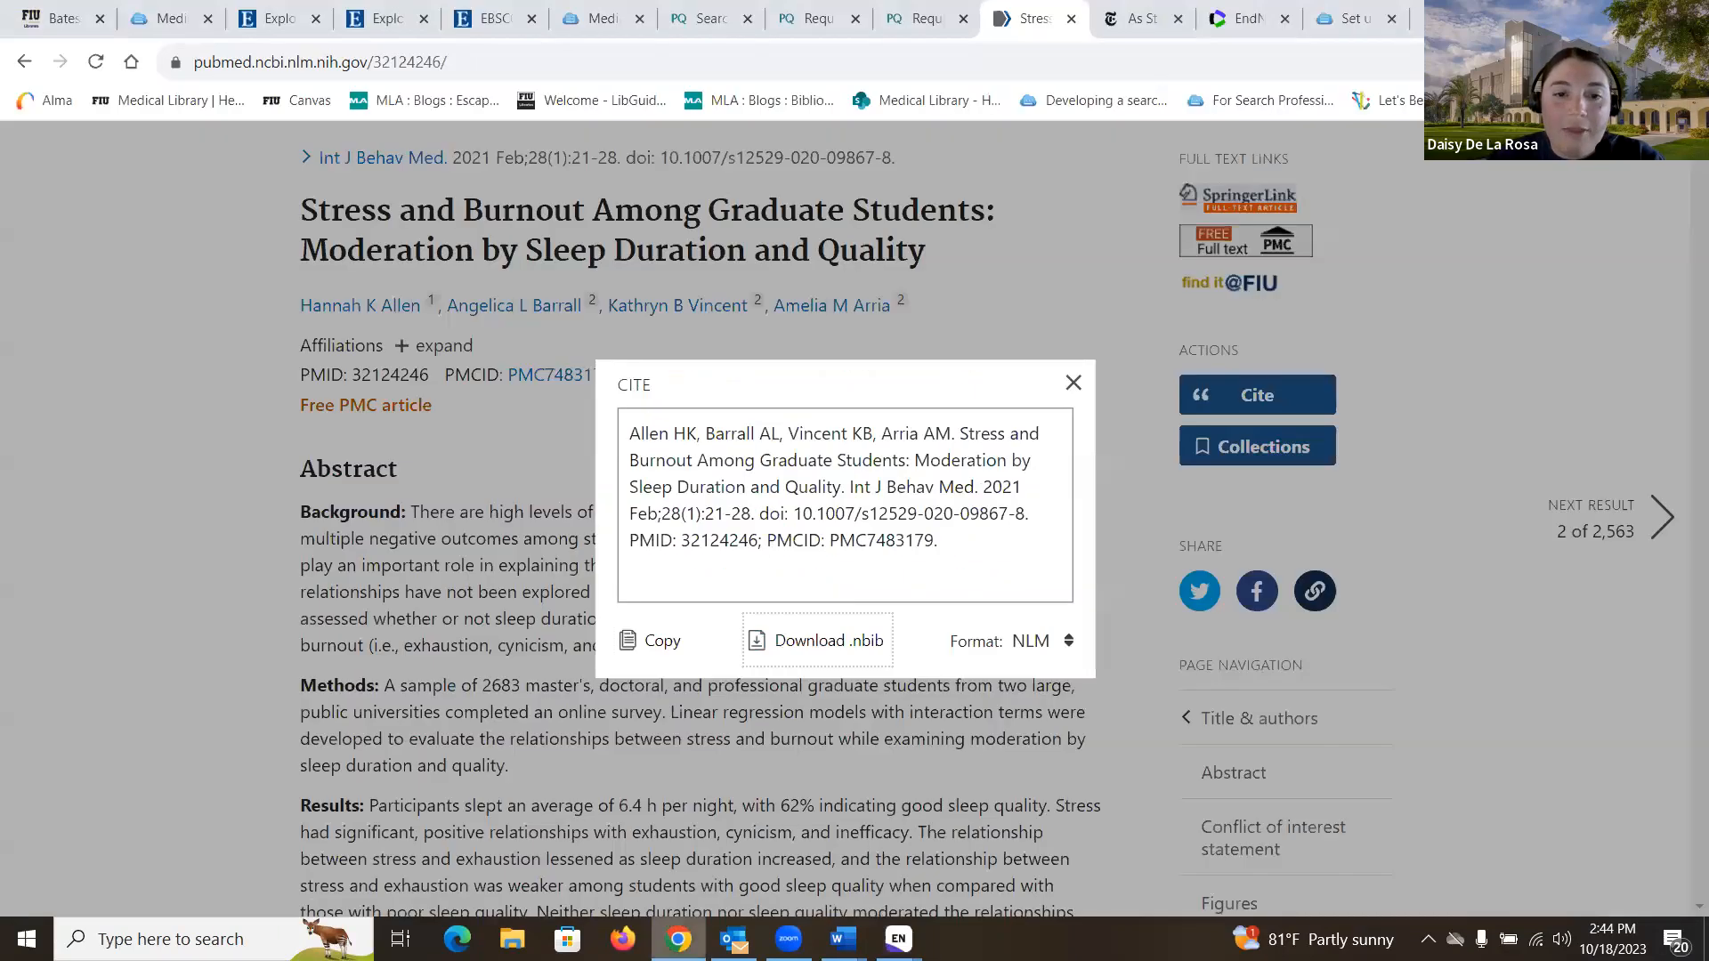
# - Close the citation dialog, return to the search results and tick results 1–4
pyautogui.click(1067, 387)
pyautogui.click(557, 470)
pyautogui.scroll(3, 445, 445)
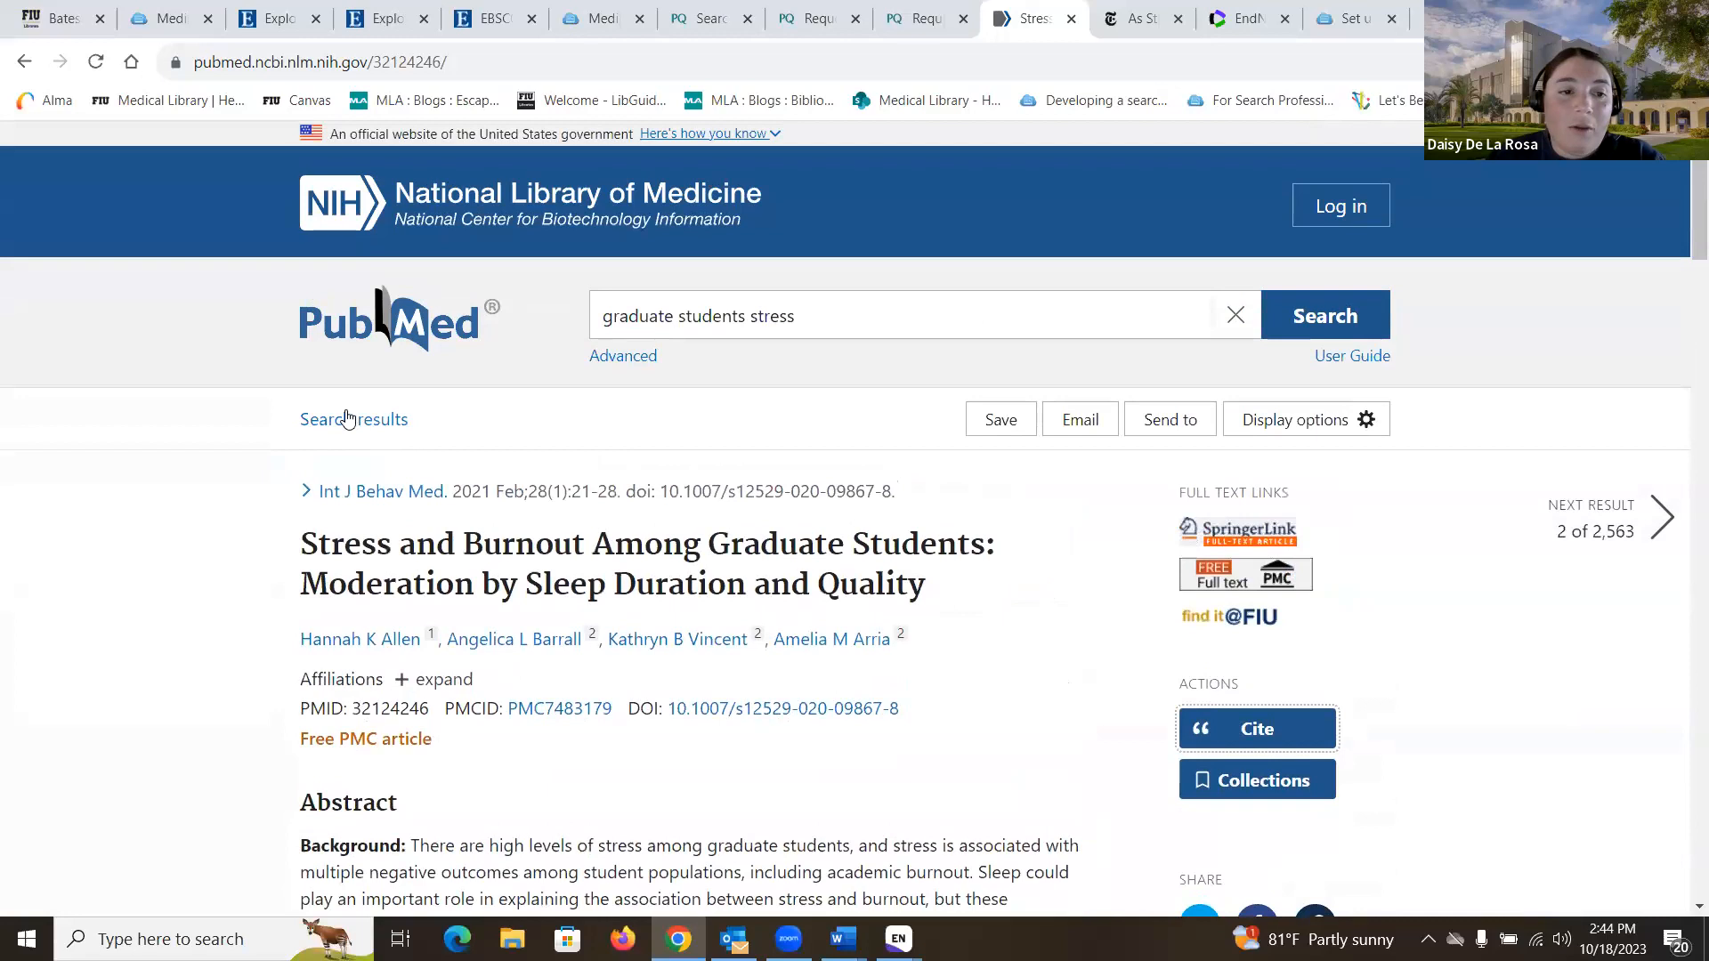
pyautogui.click(346, 427)
pyautogui.scroll(-5, 347, 431)
pyautogui.scroll(2, 346, 431)
pyautogui.click(623, 294)
pyautogui.click(624, 541)
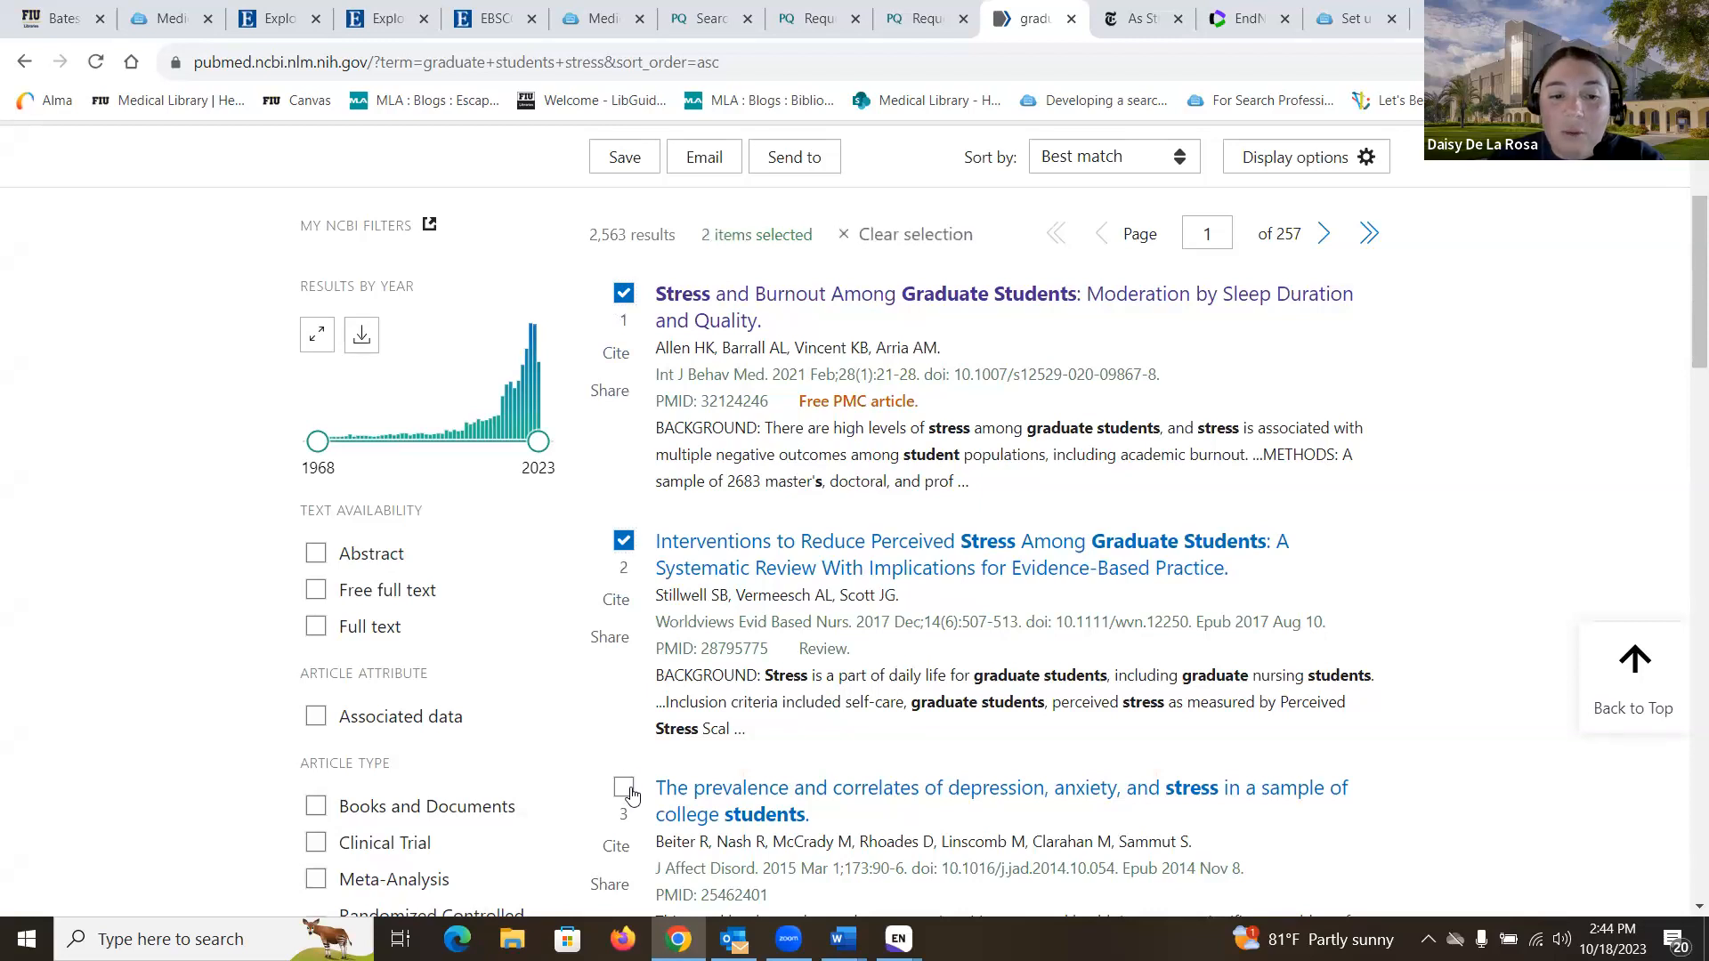
pyautogui.click(624, 788)
pyautogui.scroll(-2, 628, 801)
pyautogui.click(623, 811)
pyautogui.scroll(4, 630, 820)
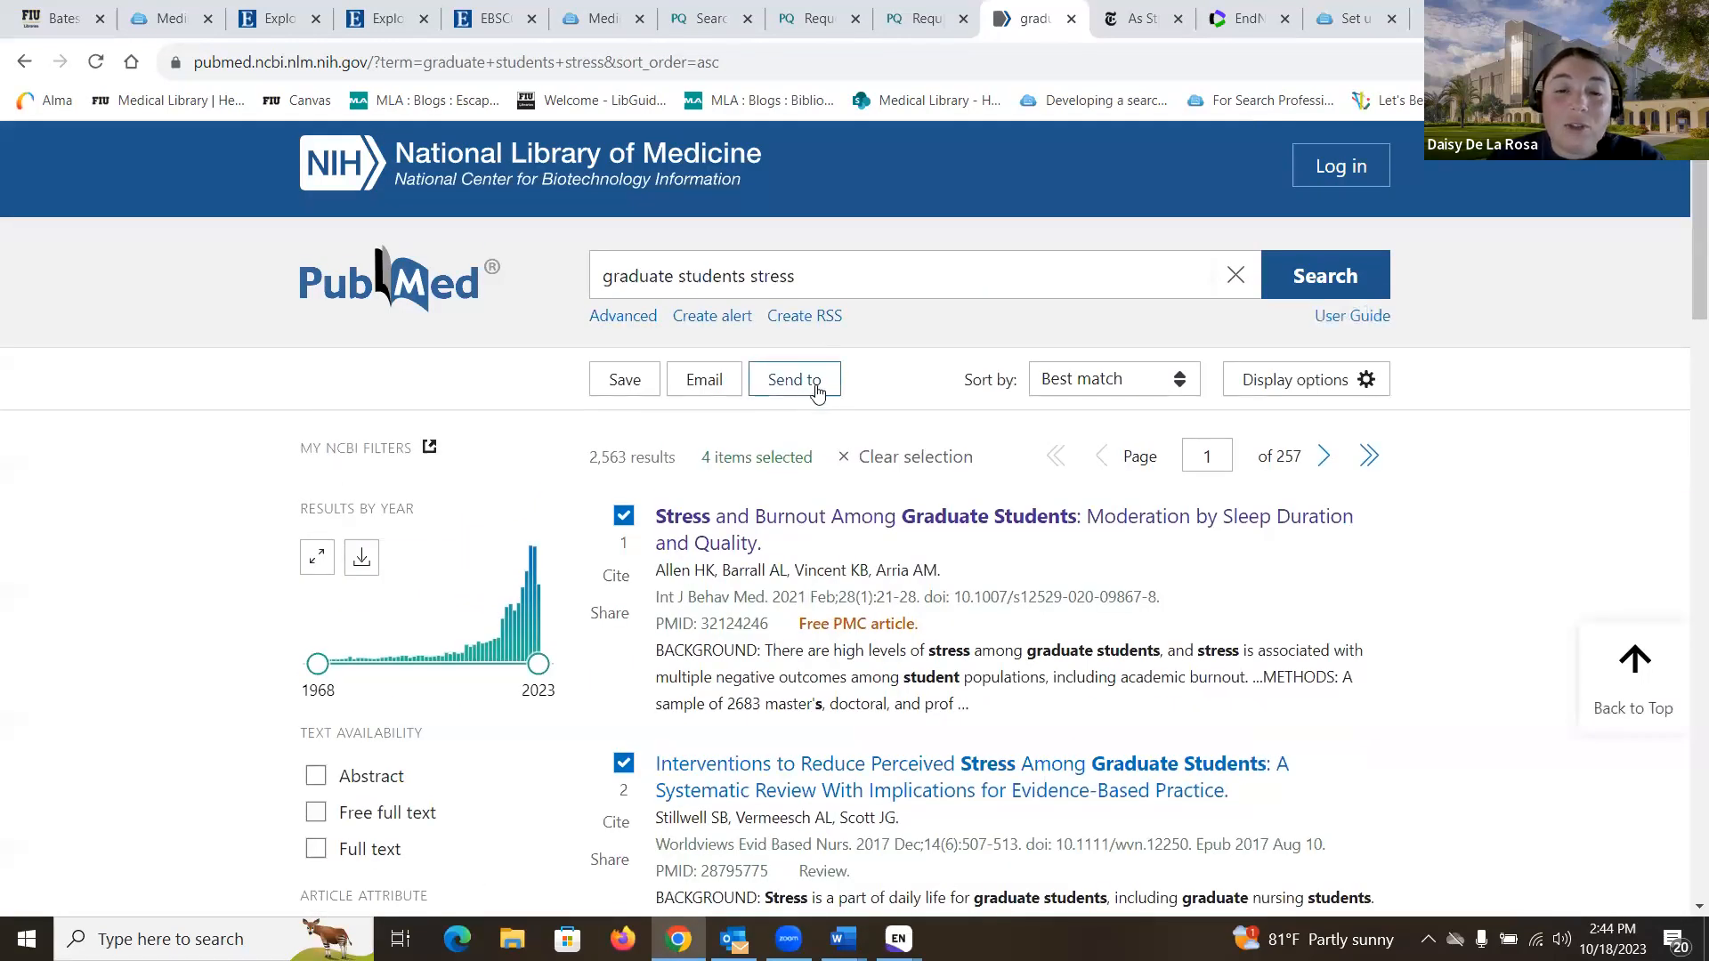
# - Send the four selected results to a citation manager file and open it for import
pyautogui.click(812, 388)
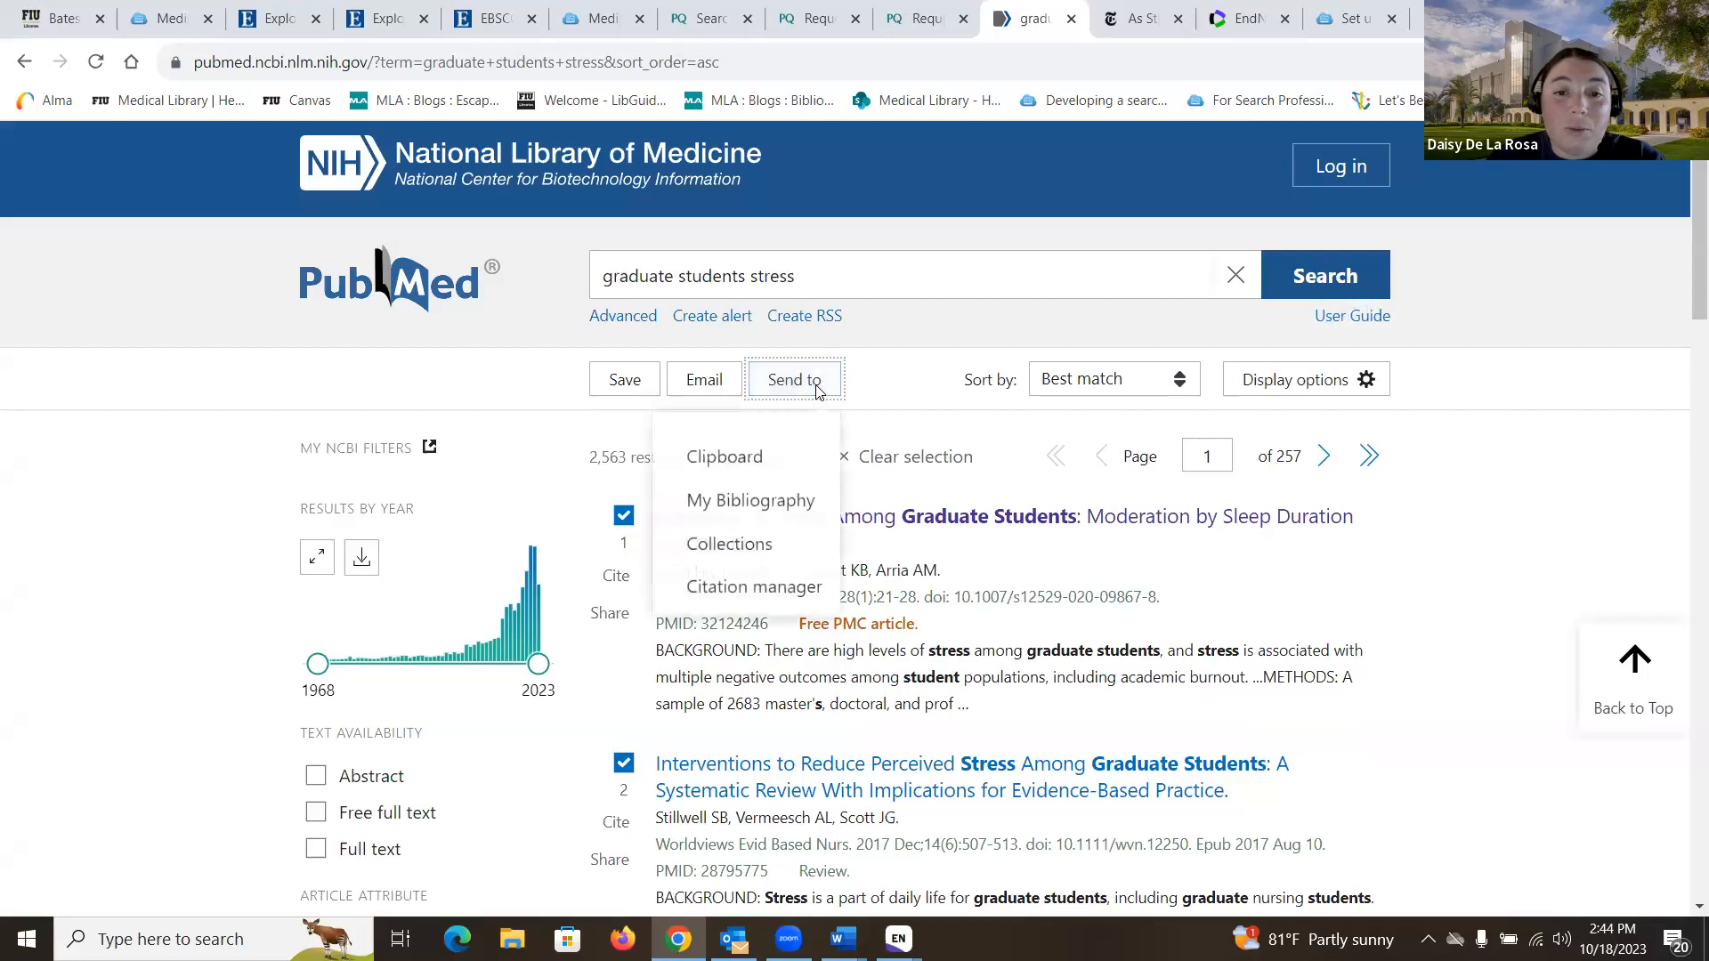
pyautogui.click(768, 597)
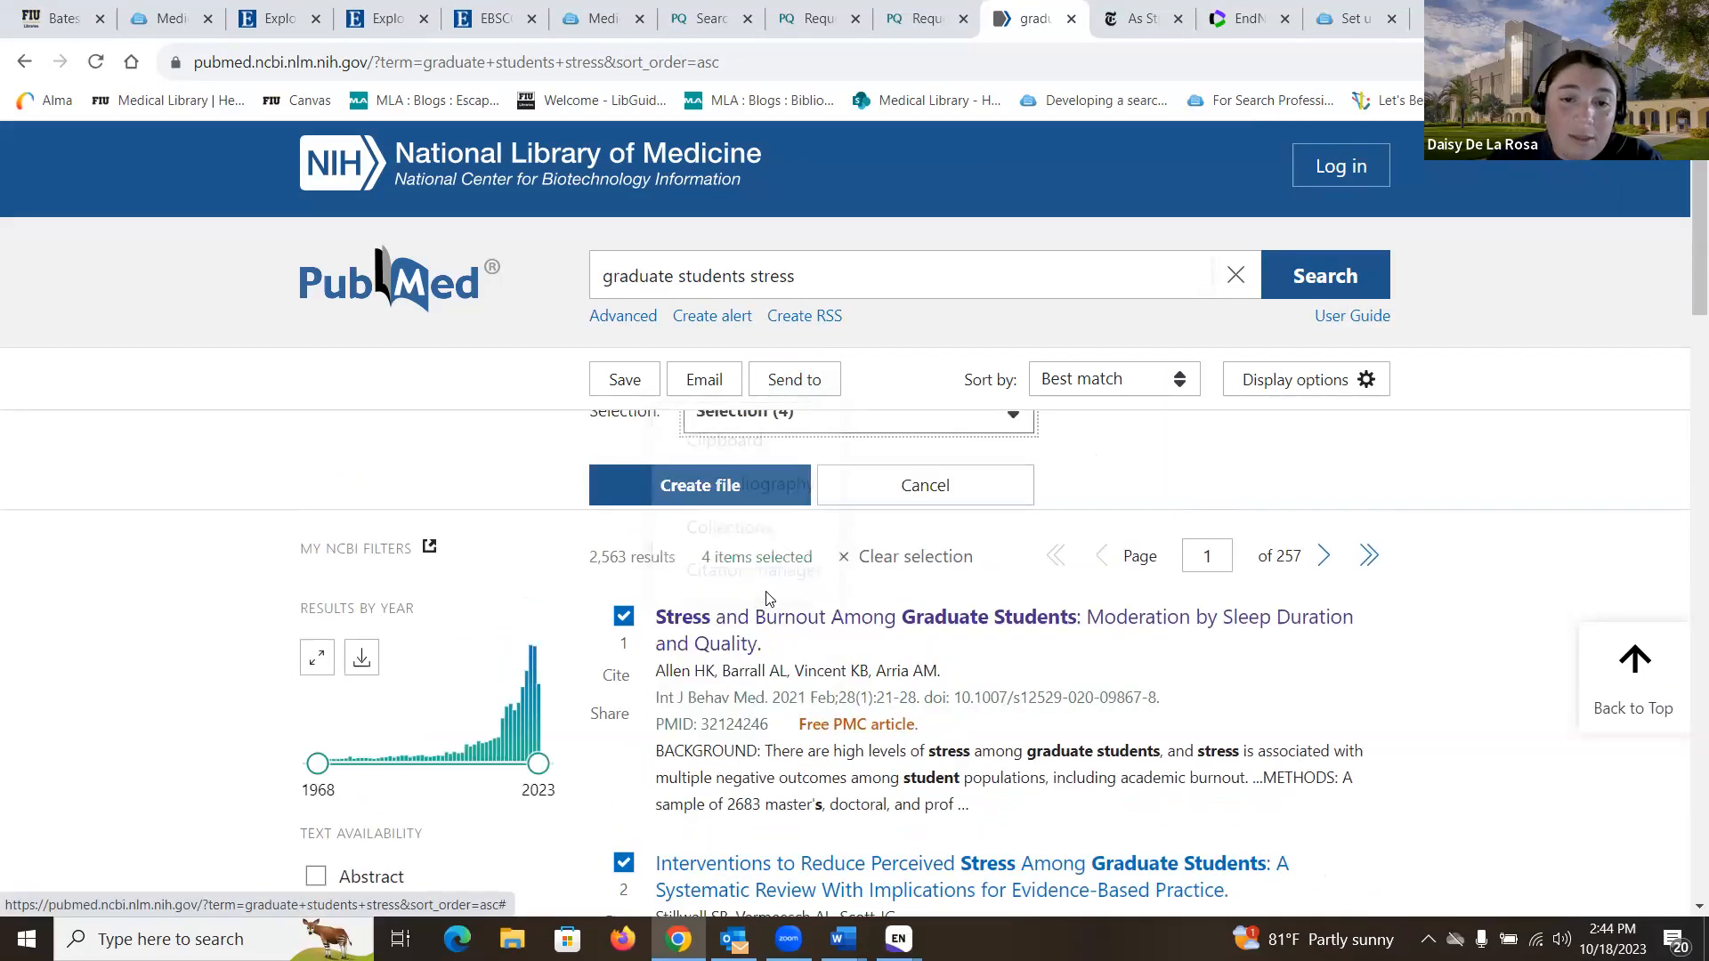
pyautogui.click(757, 614)
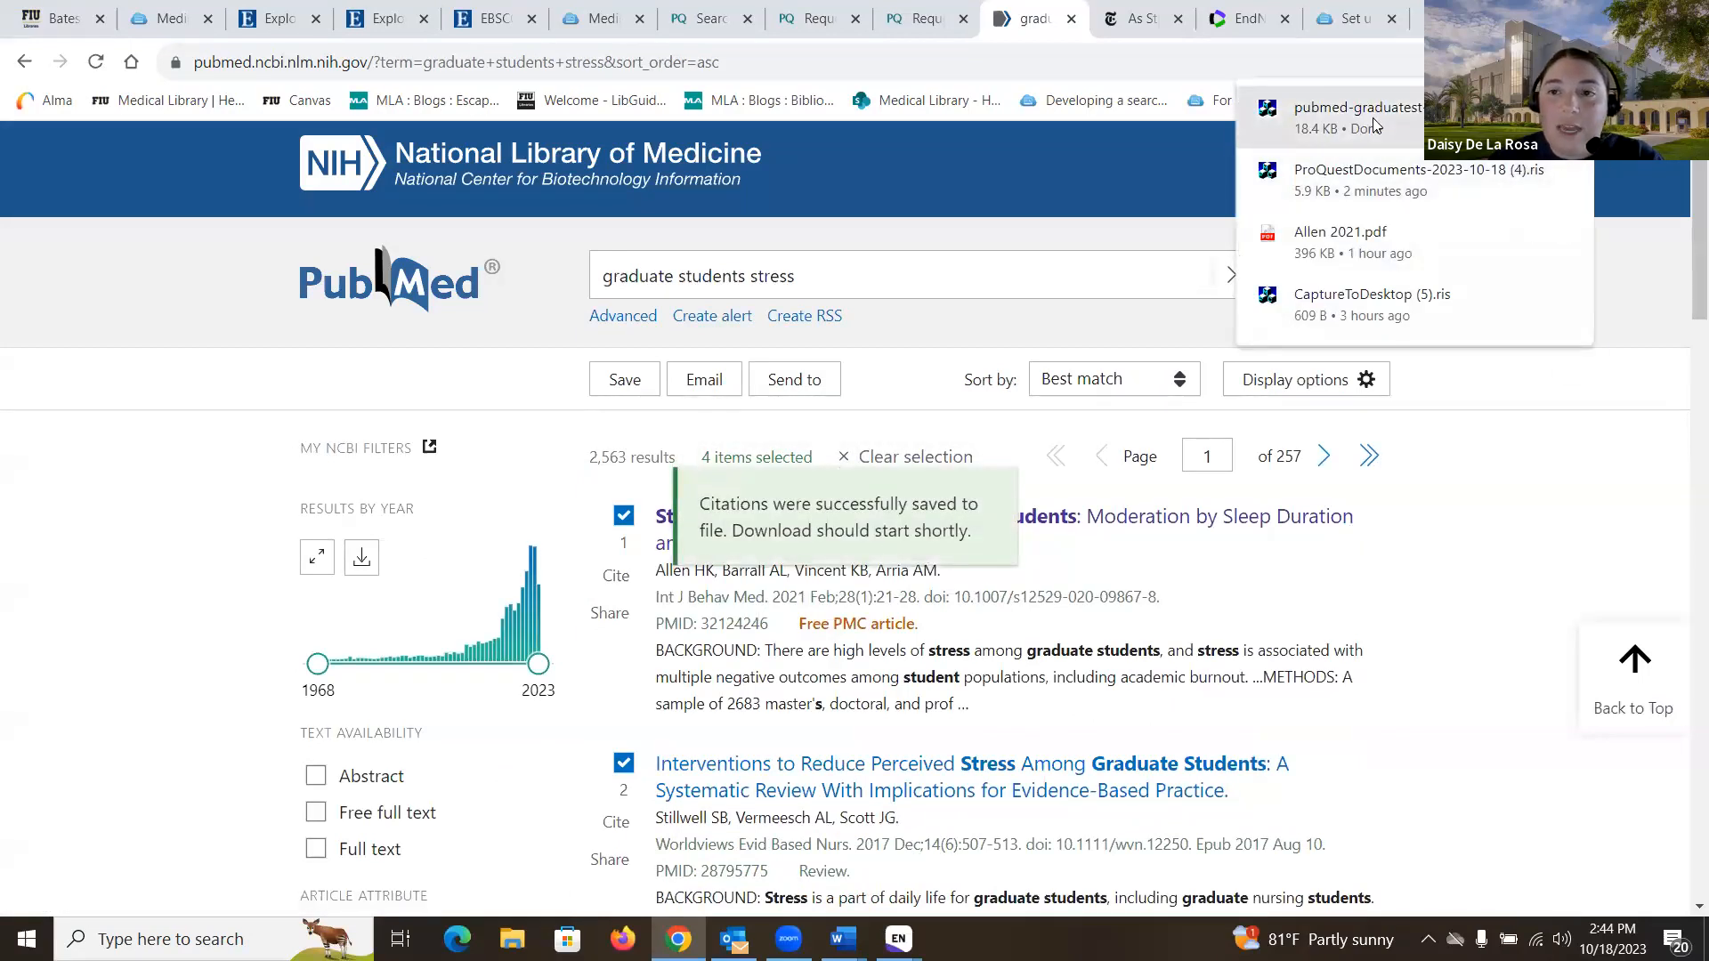
pyautogui.click(1361, 118)
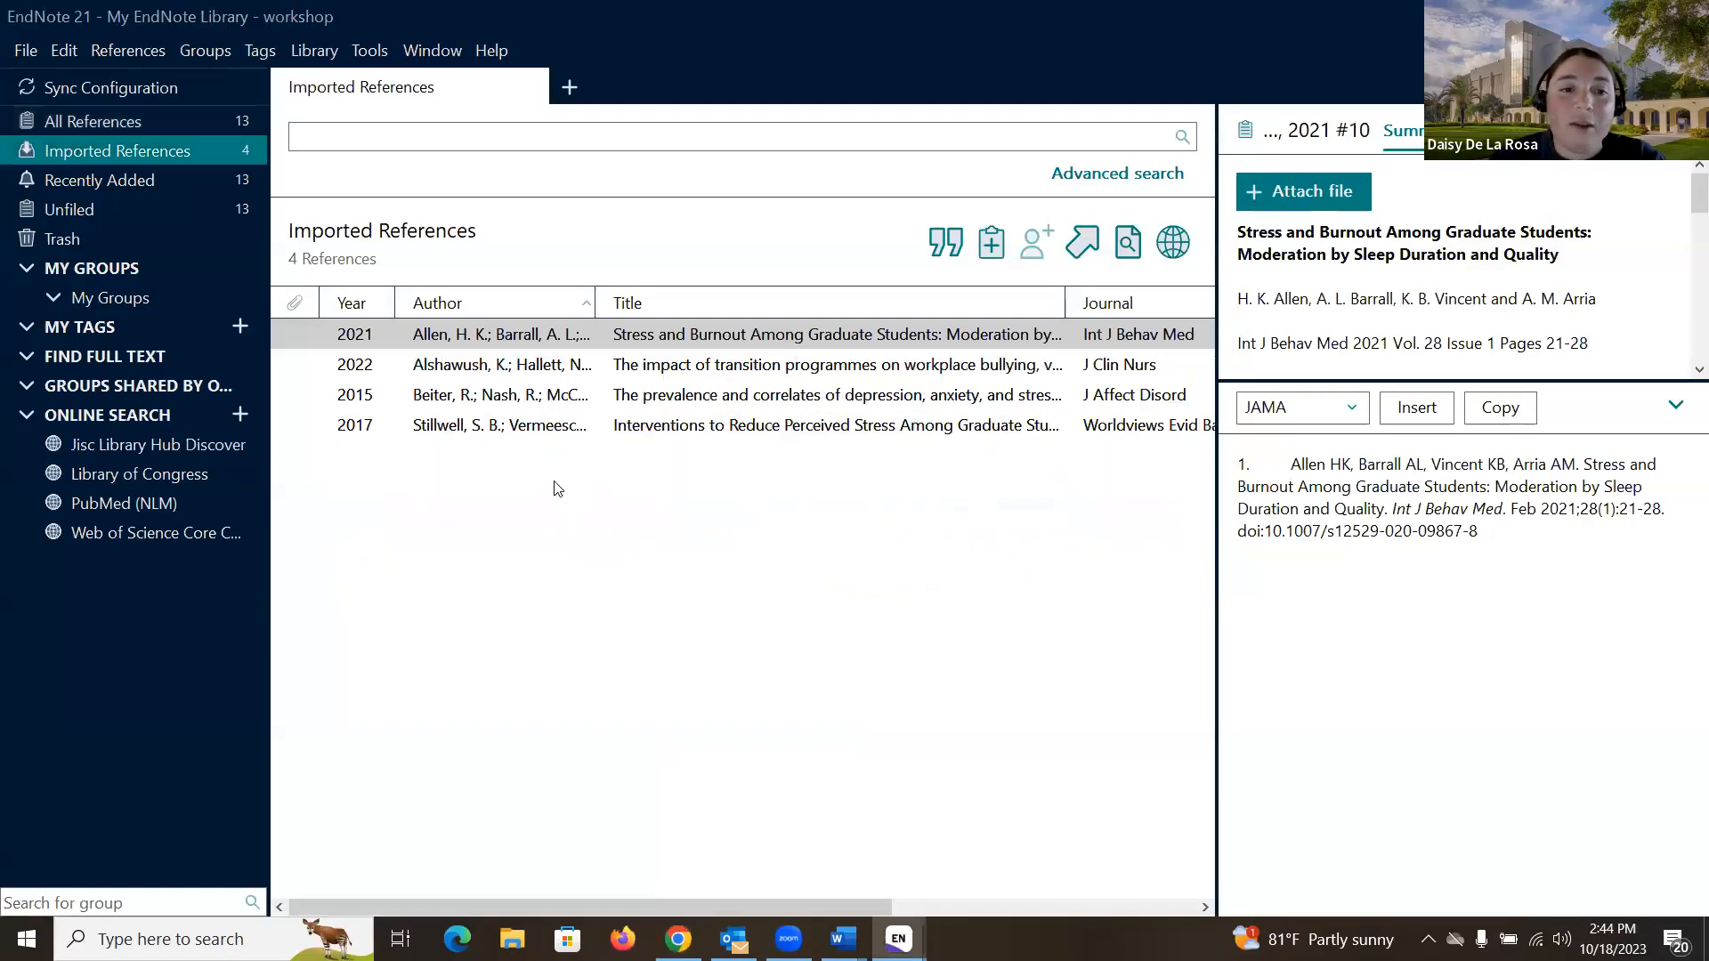
# - Confirm the library now holds 13 references, then bring up the New York Times article
pyautogui.click(114, 121)
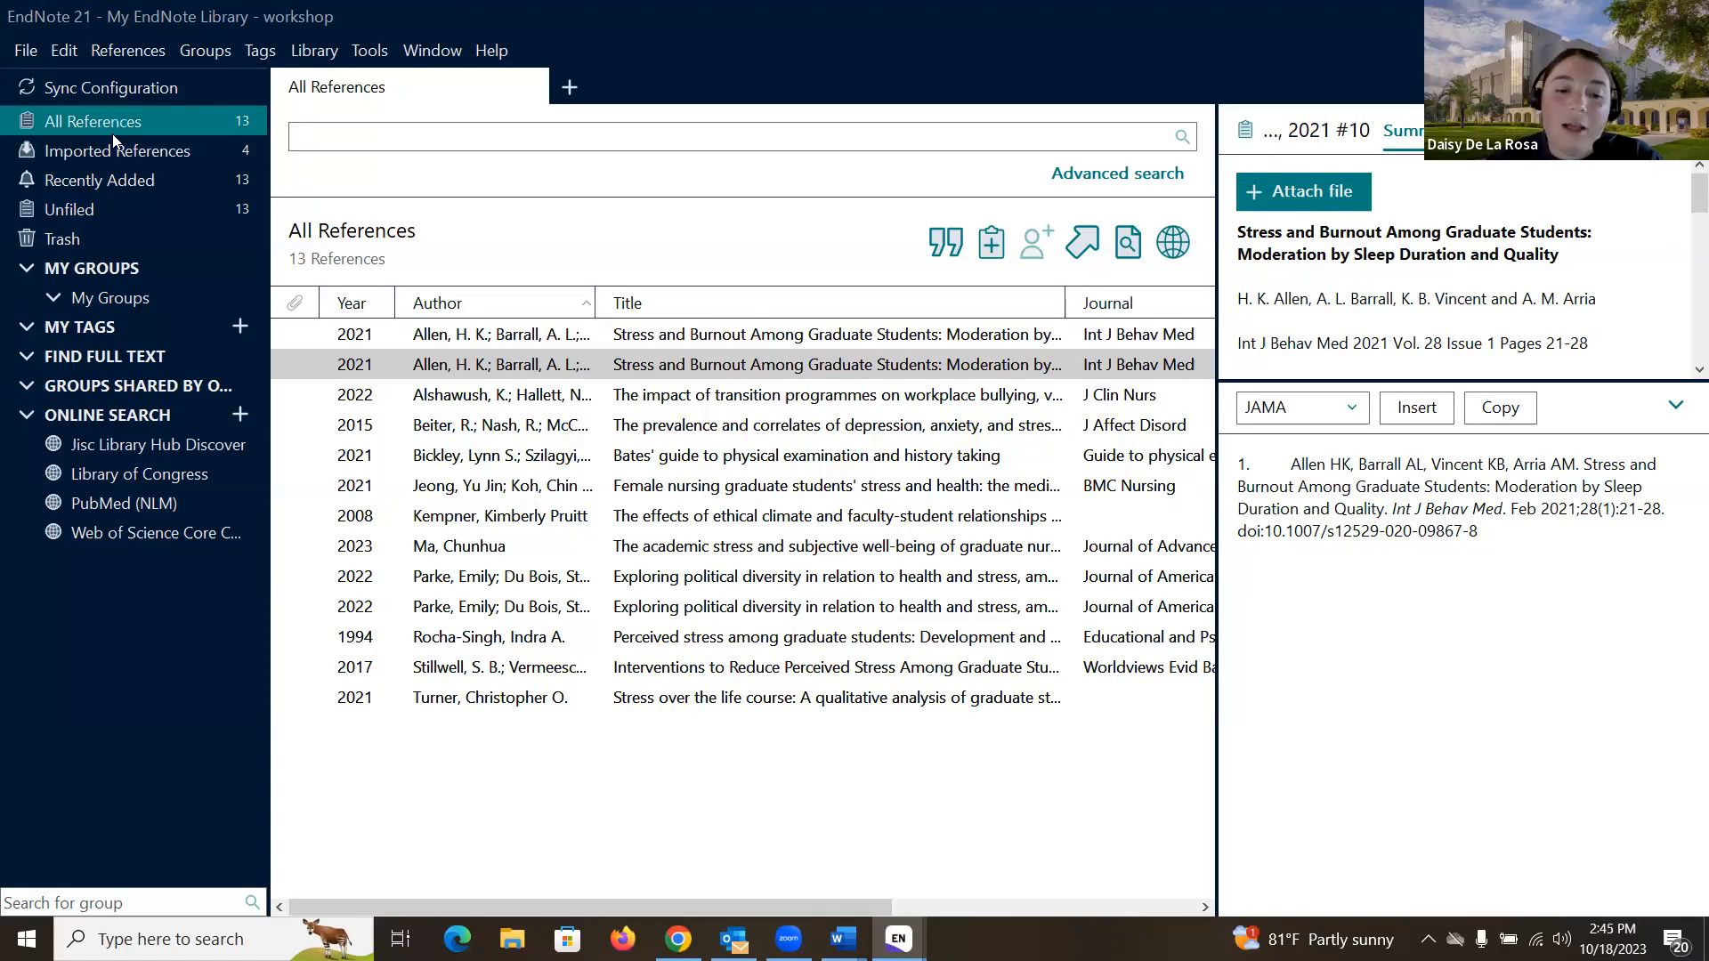
pyautogui.click(678, 938)
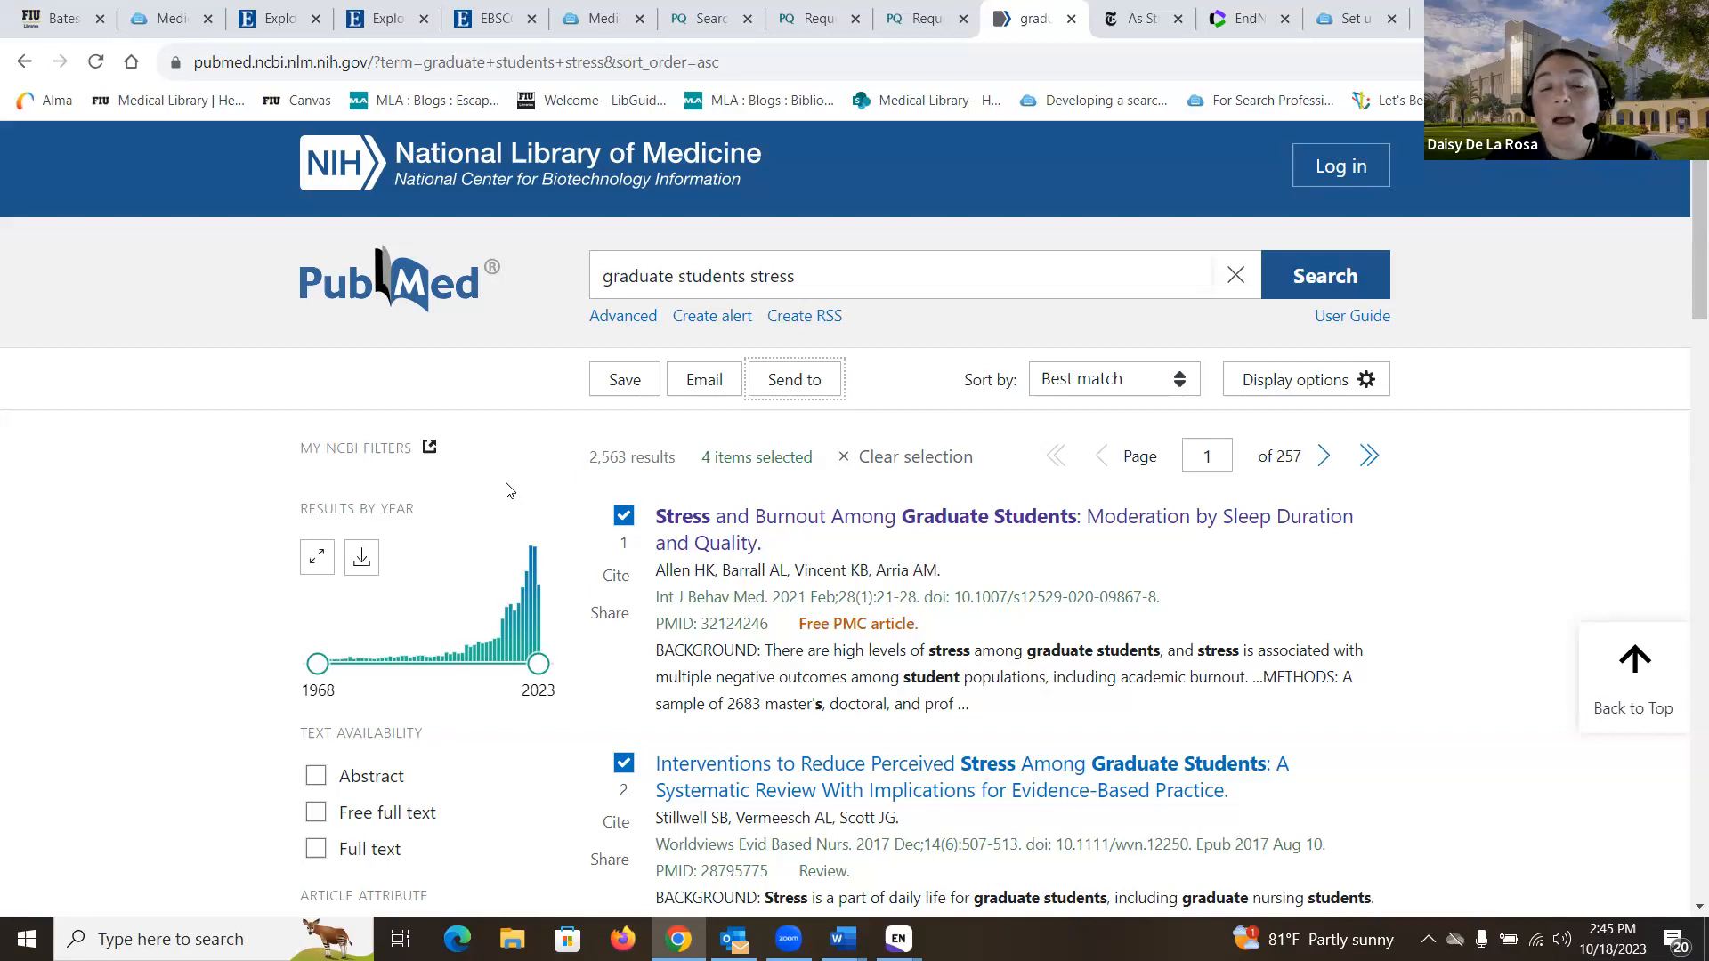
pyautogui.click(1141, 21)
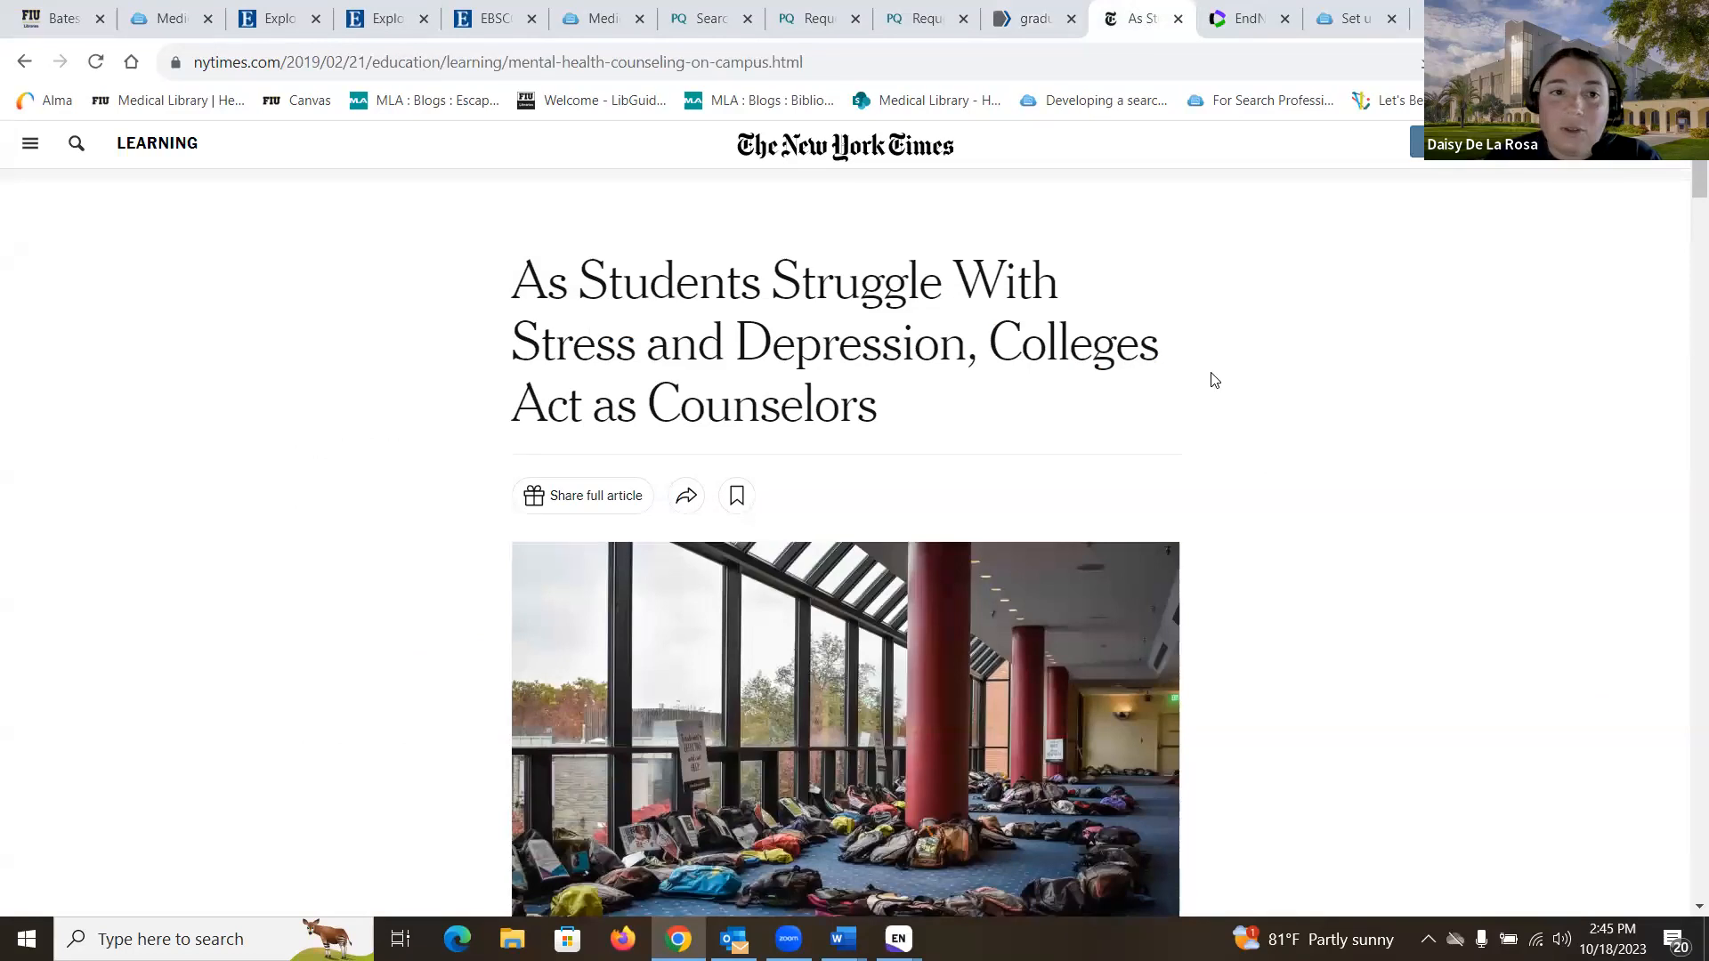
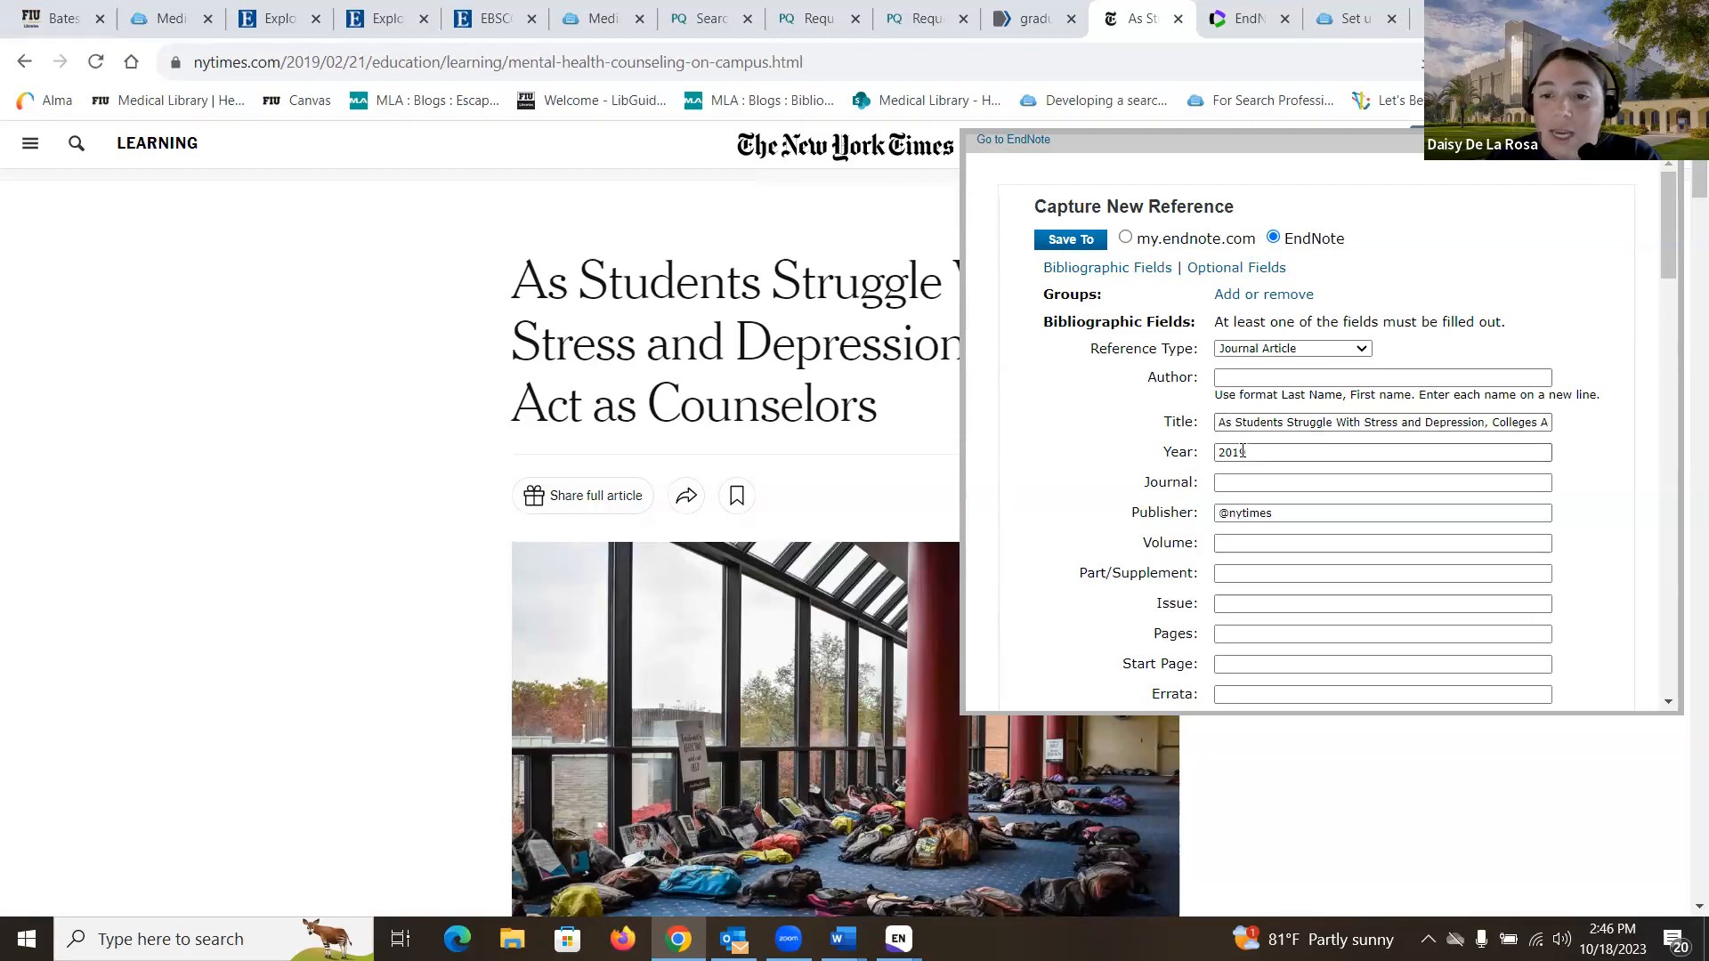
# - Set the captured reference's type to Newspaper Article
pyautogui.scroll(-1, 1233, 426)
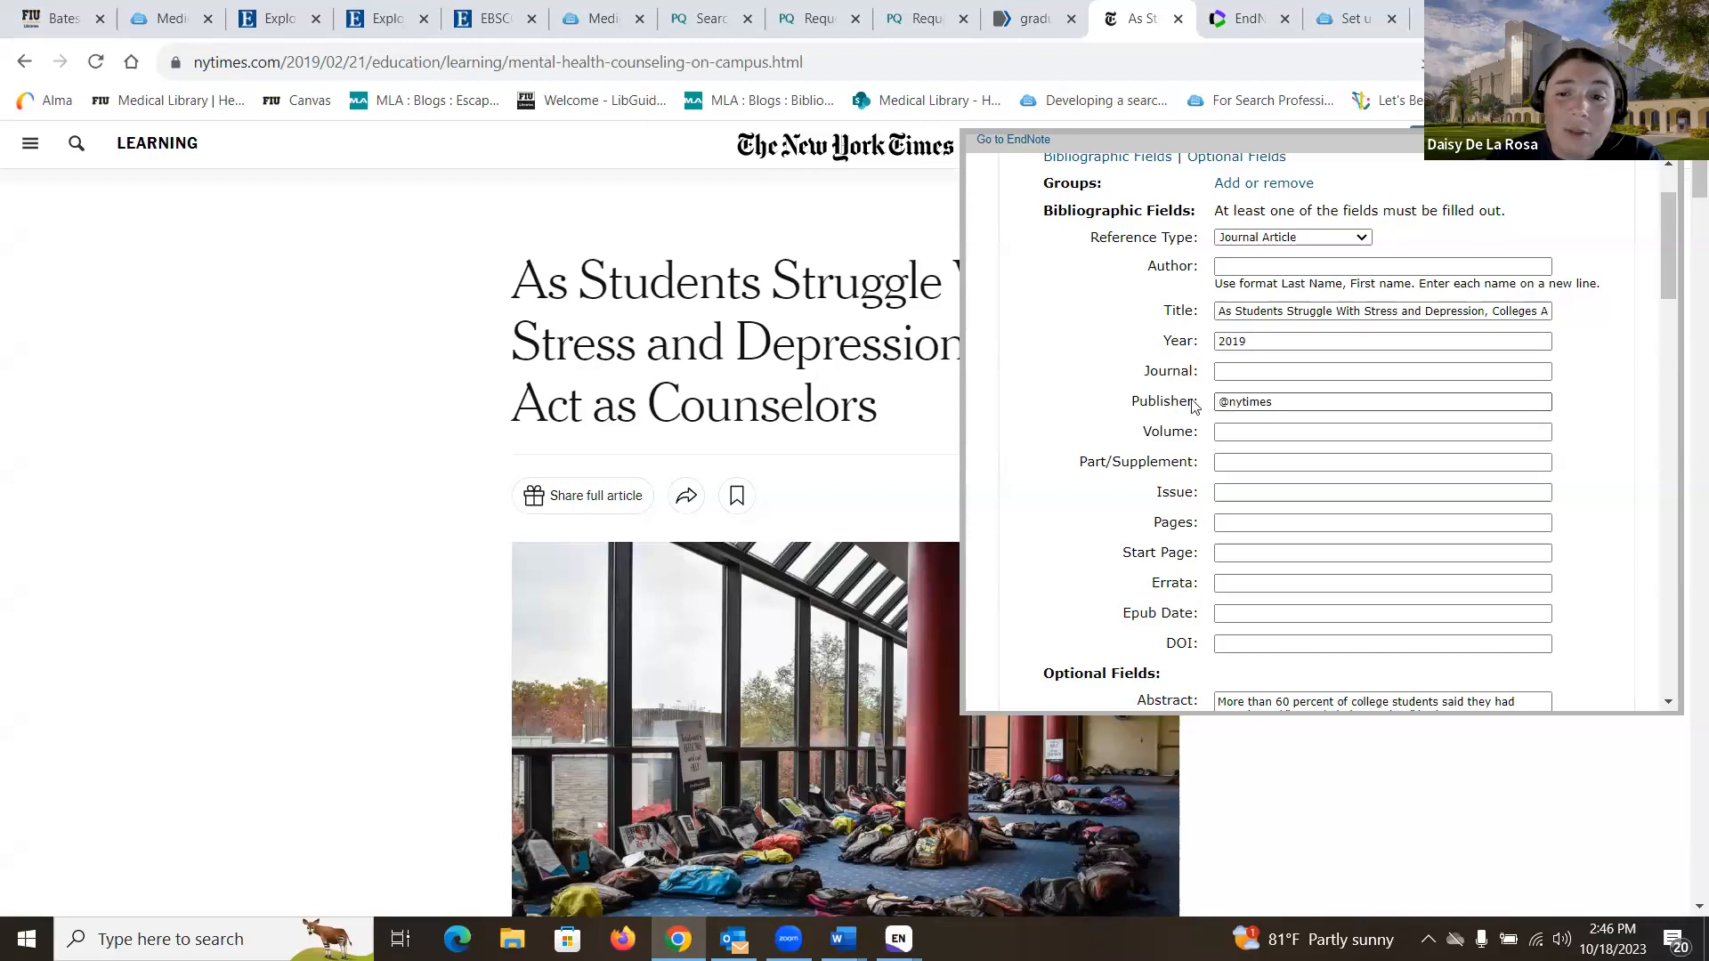
pyautogui.scroll(-2, 1323, 503)
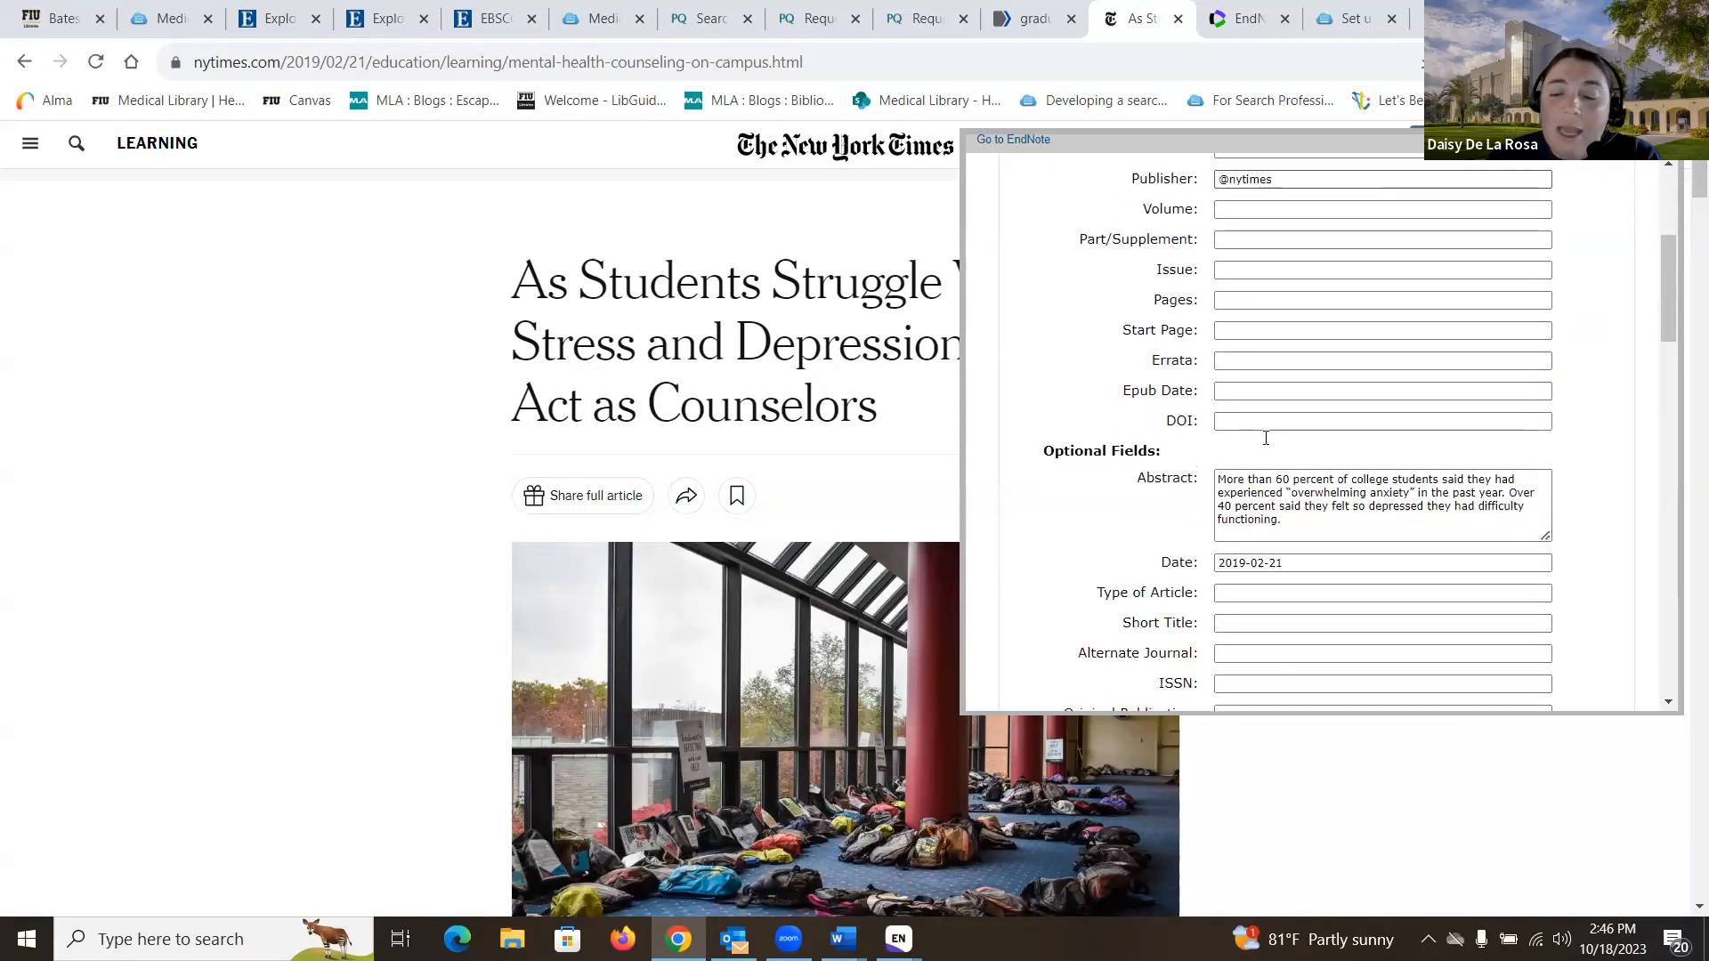
pyautogui.scroll(3, 1323, 502)
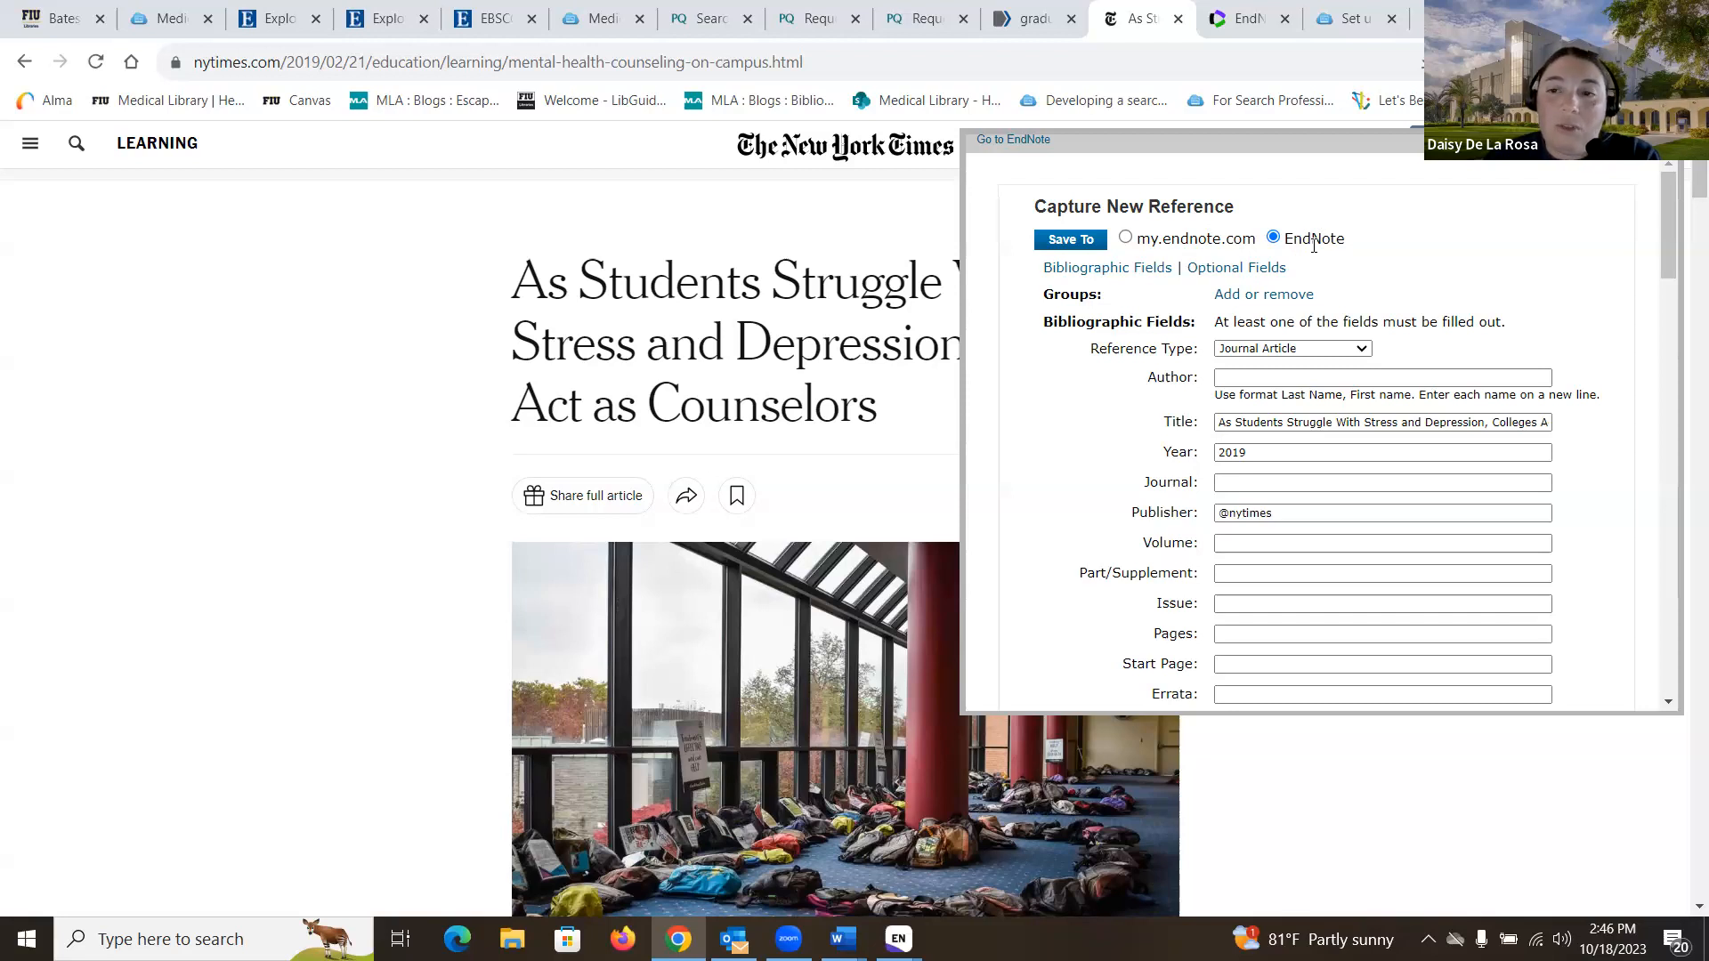
pyautogui.scroll(-1, 1314, 246)
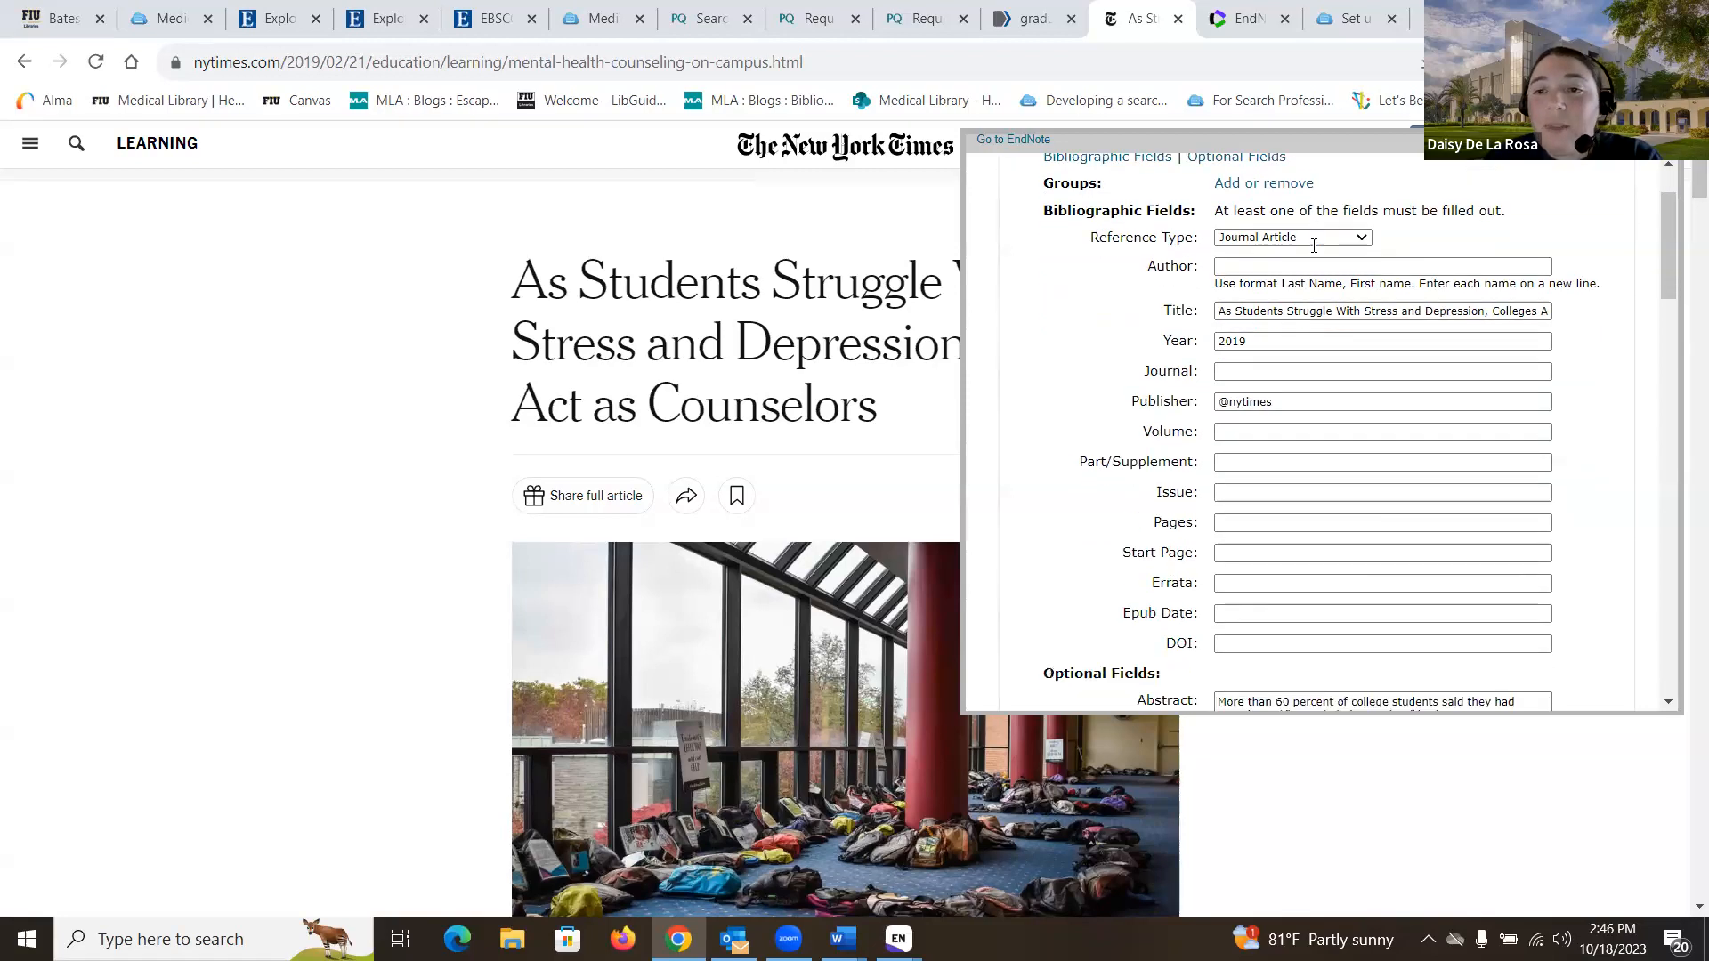
pyautogui.click(1362, 238)
pyautogui.moveTo(1367, 346); pyautogui.dragTo(1365, 411)
pyautogui.click(1315, 418)
# - Paste the author as Reporter, restoring the missing 'B', and set newspaper to The New York Times
pyautogui.scroll(-2, 1186, 448)
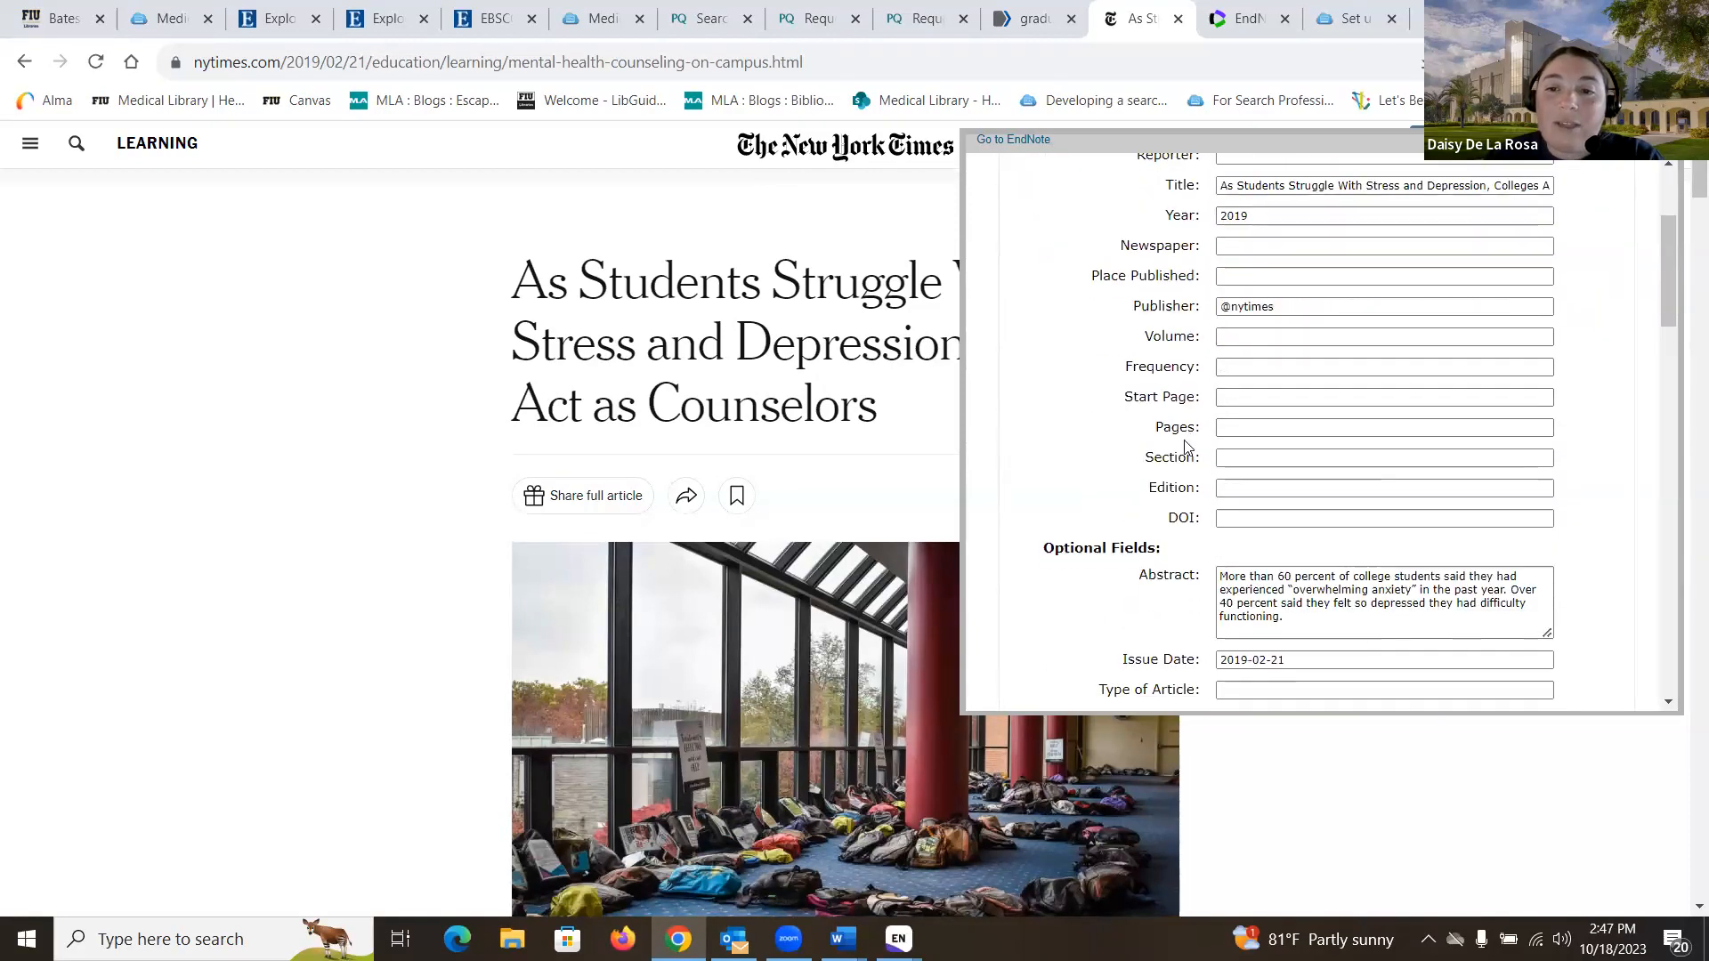
pyautogui.scroll(1, 1186, 447)
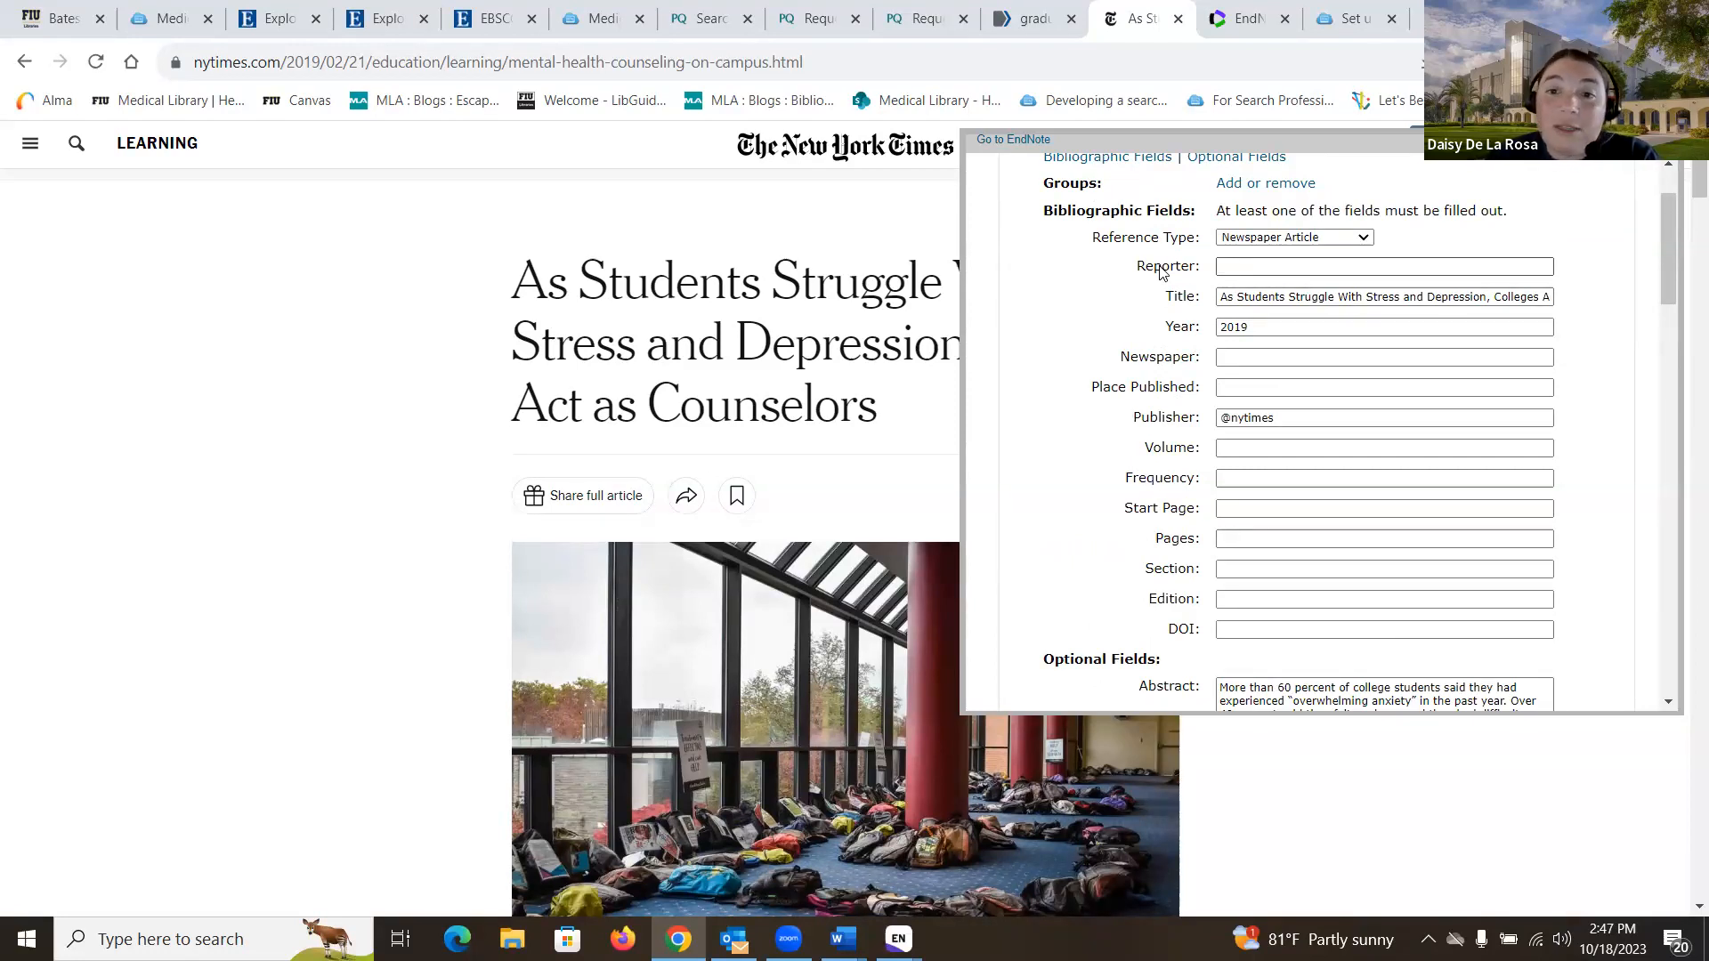
pyautogui.scroll(-4, 427, 492)
pyautogui.moveTo(534, 653)
pyautogui.mouseDown()
pyautogui.moveTo(655, 659)
pyautogui.moveTo(511, 653)
pyautogui.moveTo(546, 653)
pyautogui.mouseUp()
pyautogui.hotkey('ctrl', 'c')
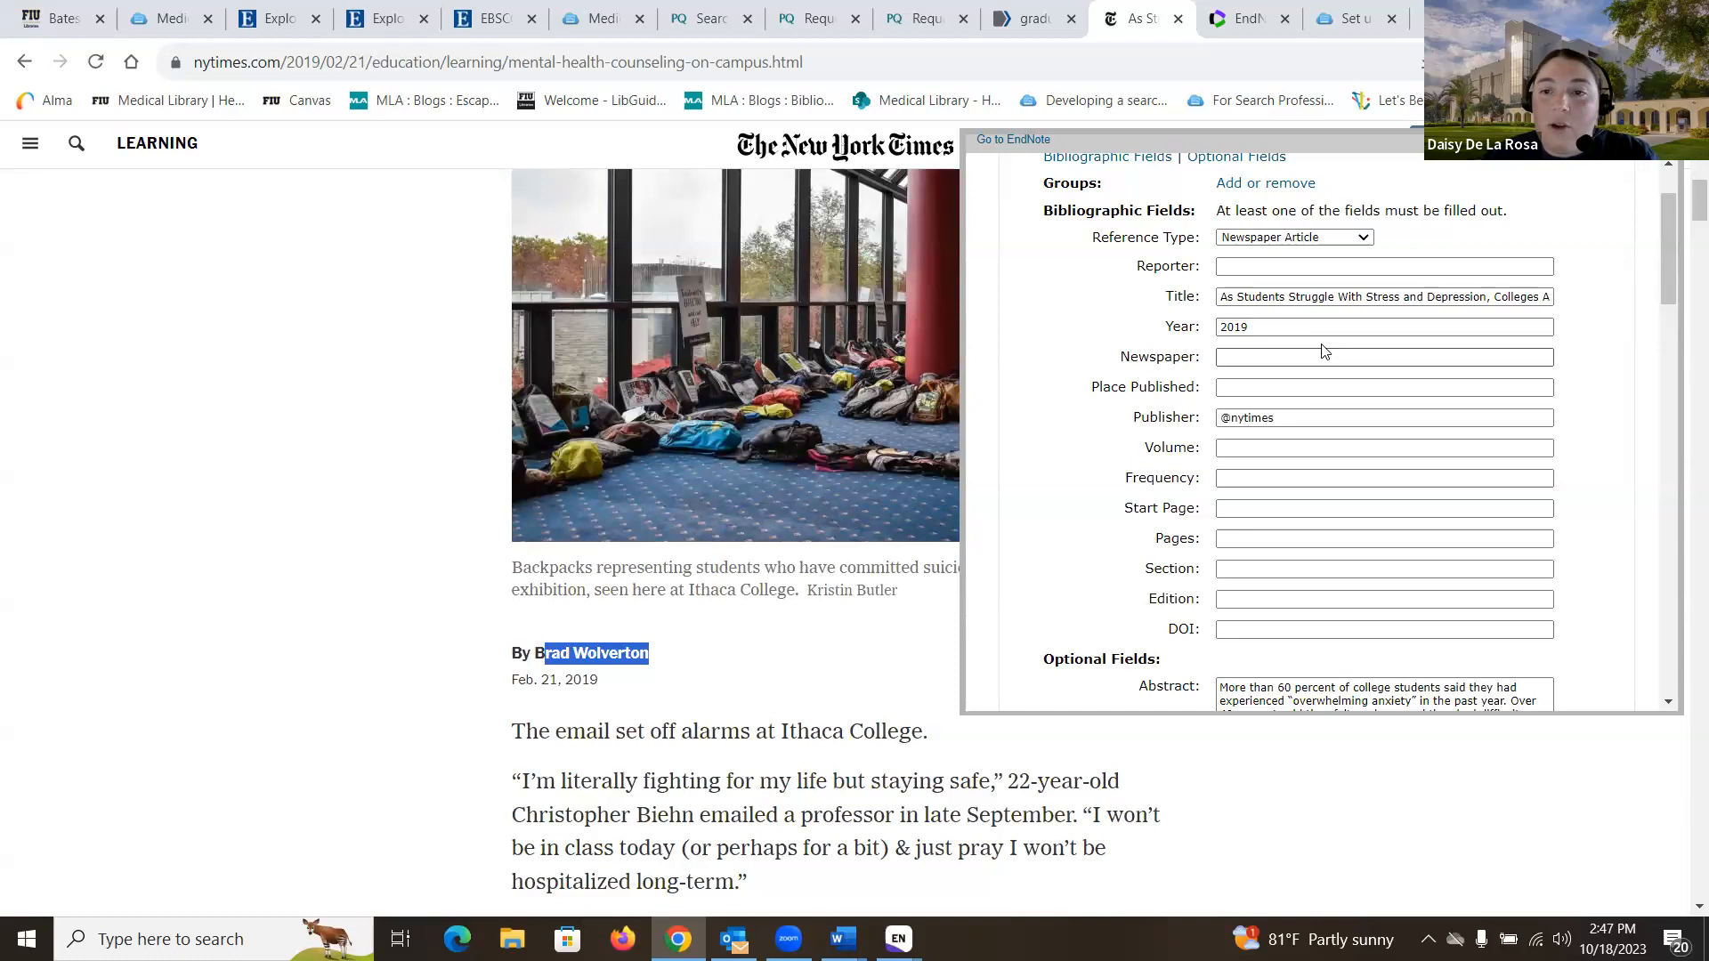
pyautogui.click(1249, 273)
pyautogui.hotkey('ctrl', 'v')
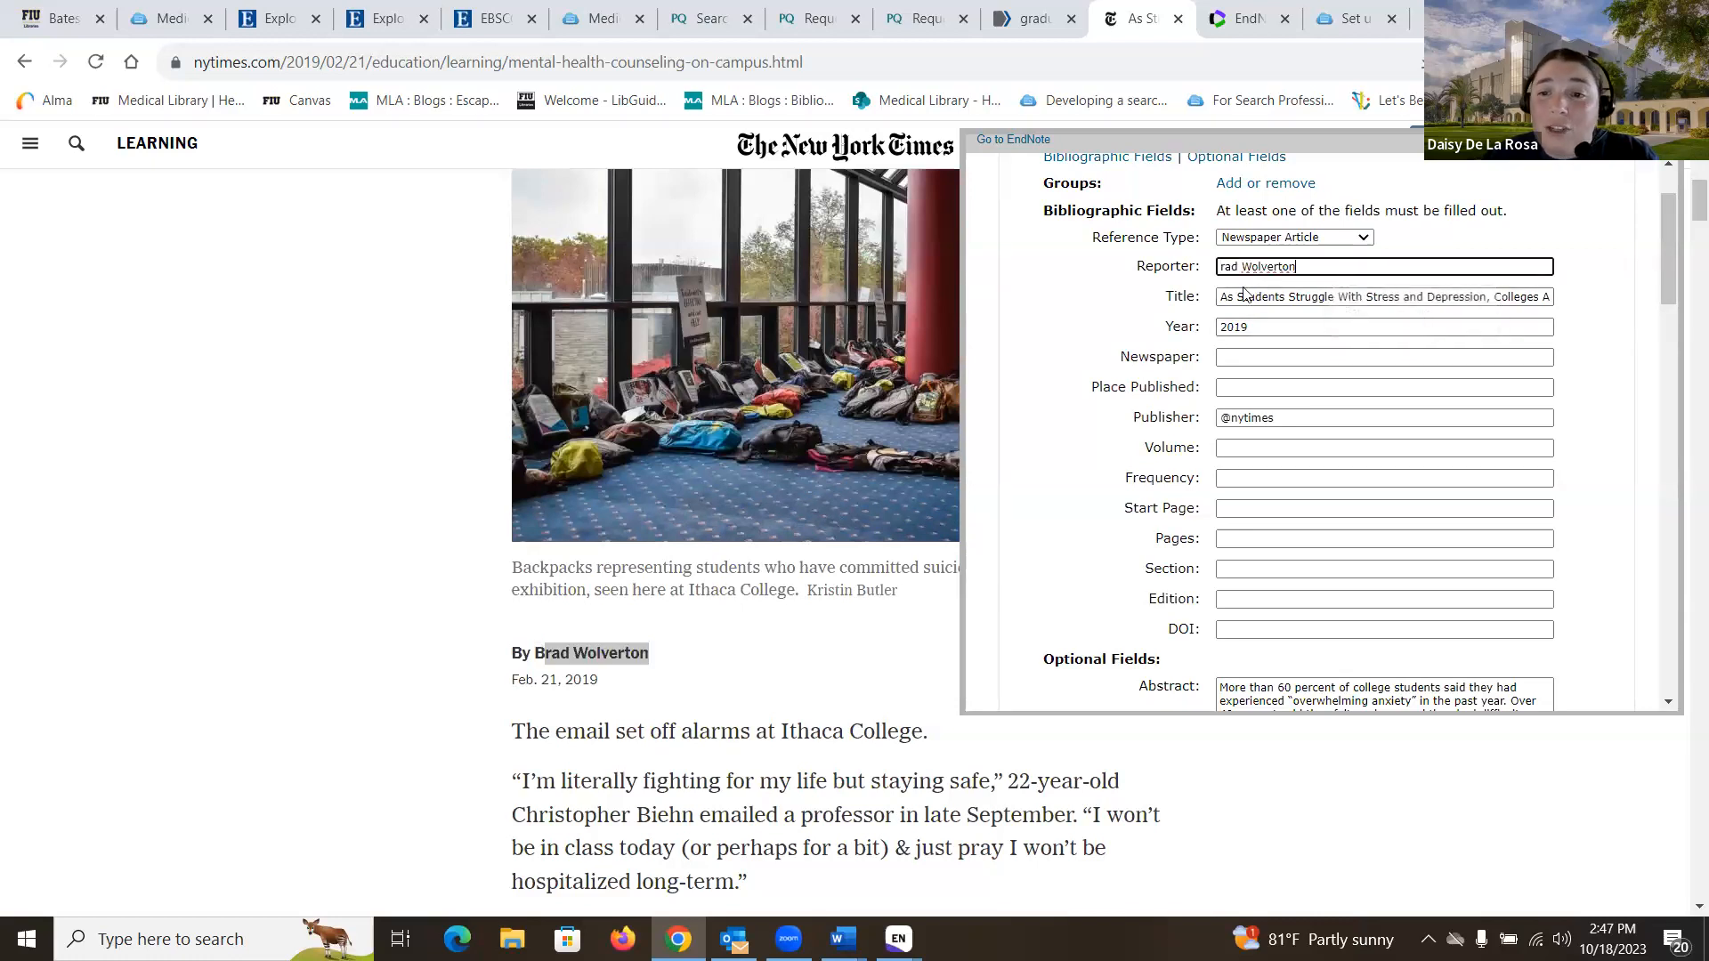
pyautogui.click(1217, 267)
pyautogui.write('B')
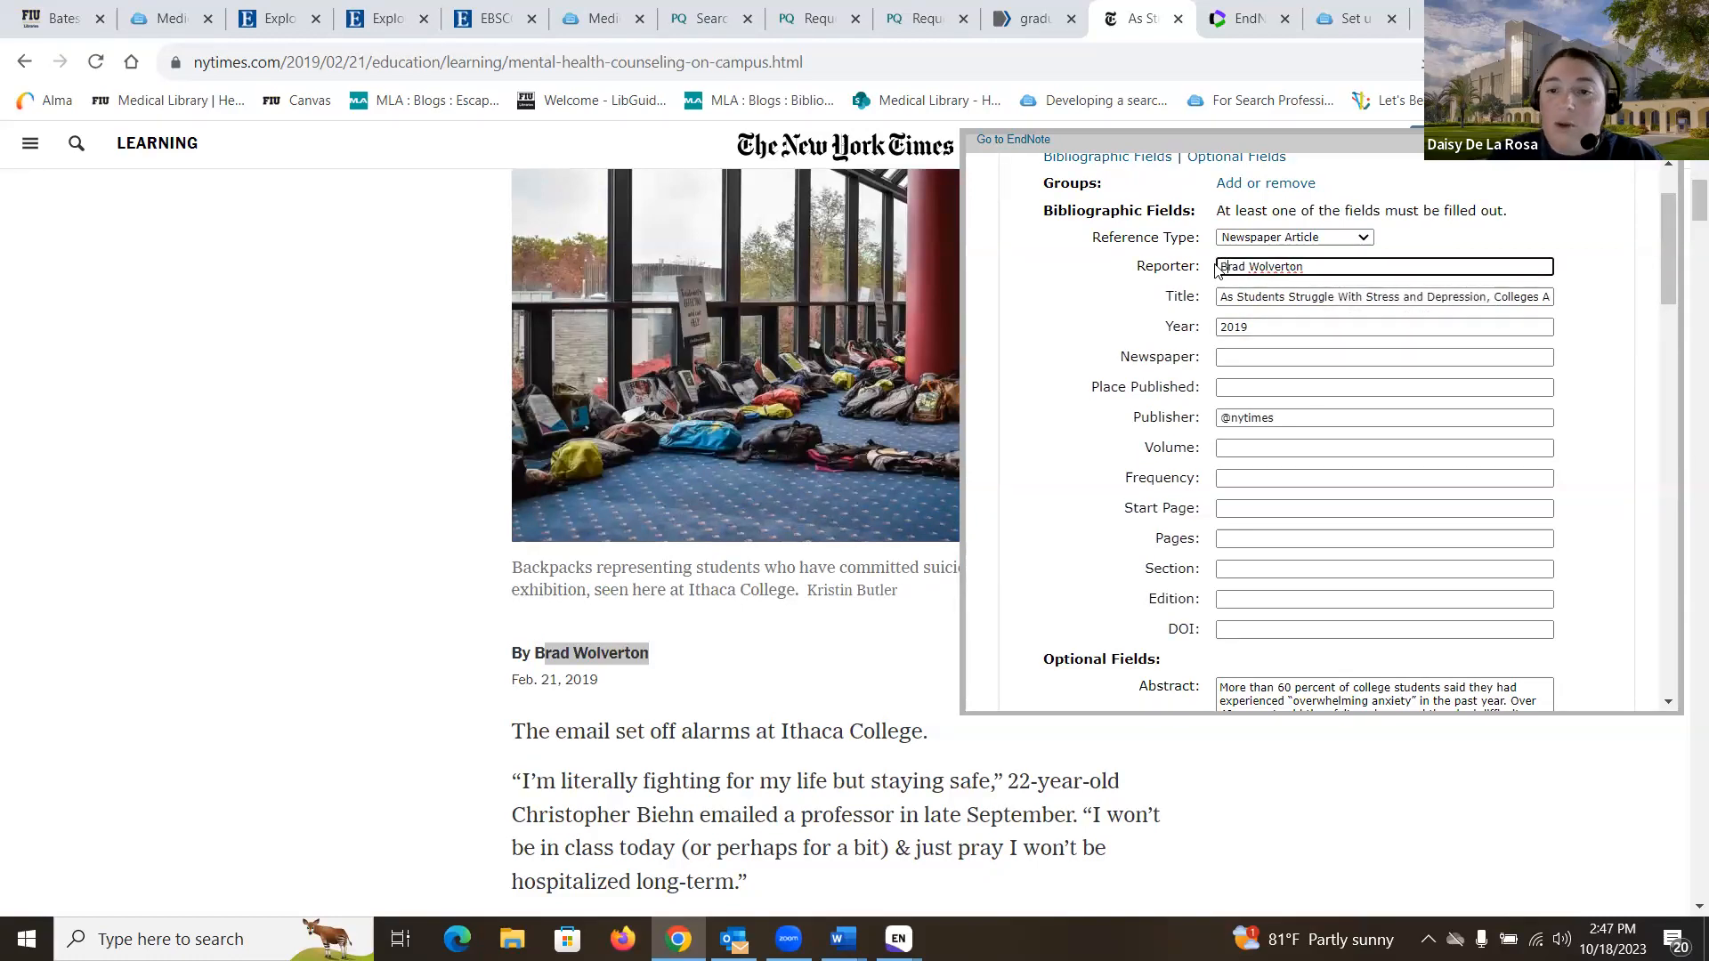
pyautogui.click(1260, 357)
pyautogui.click(1364, 398)
# - Save the capture for desktop EndNote and download the reference file
pyautogui.scroll(1, 1361, 395)
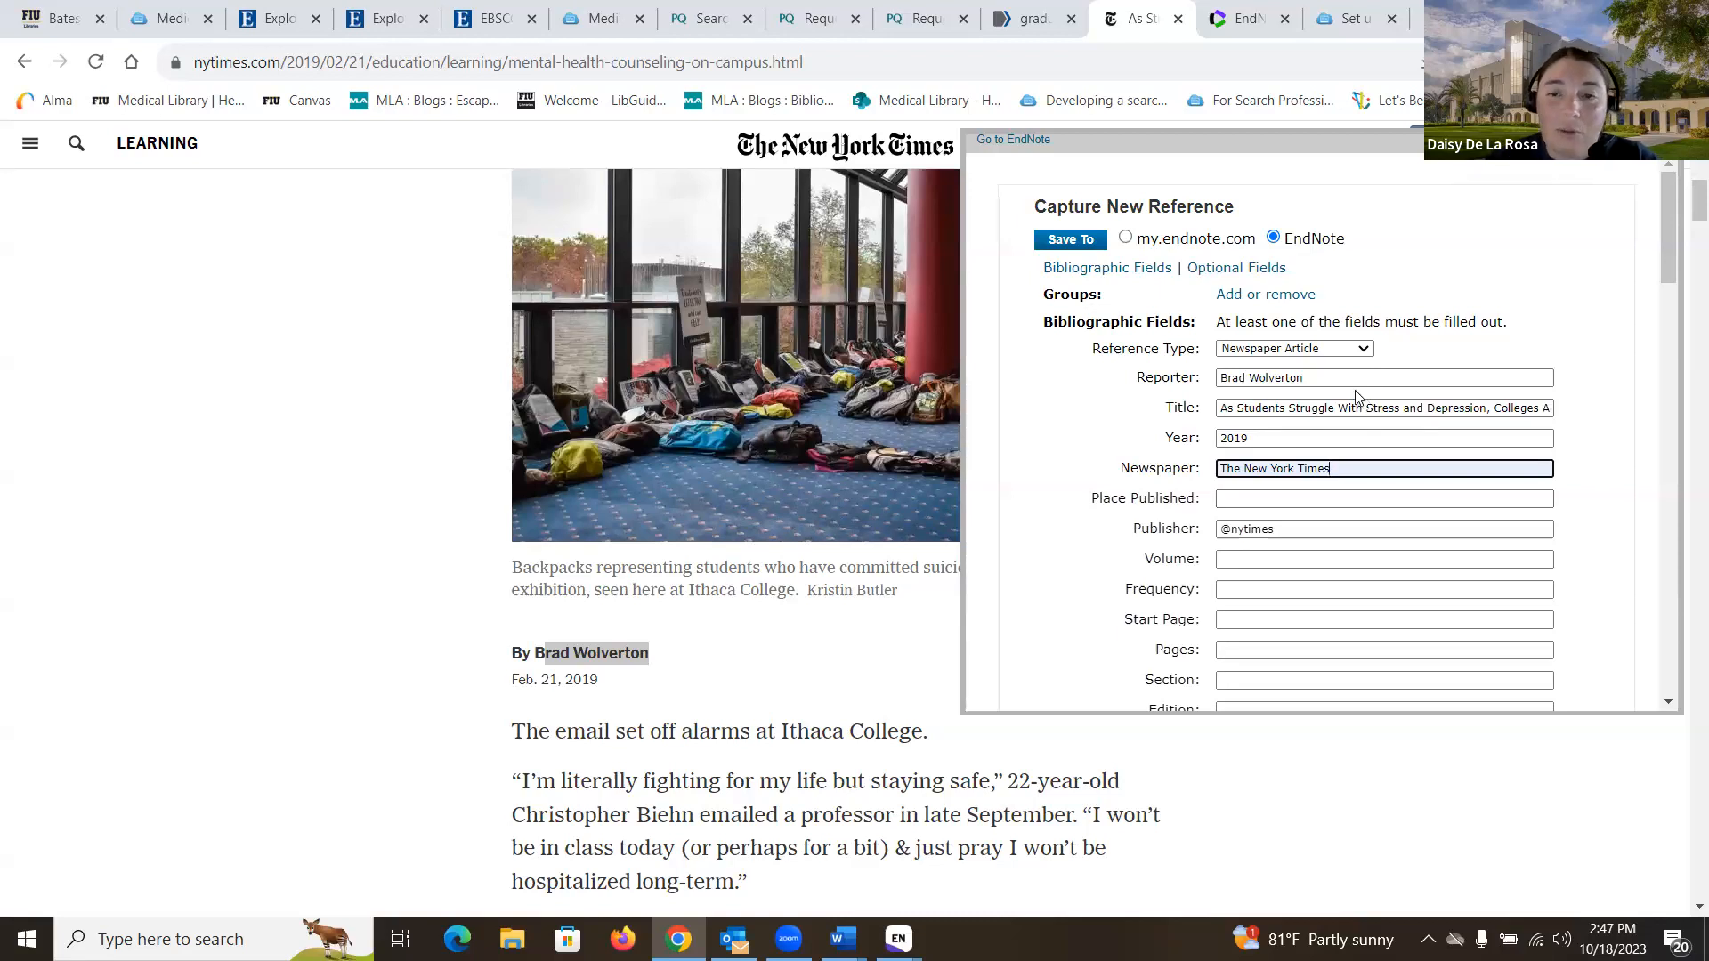
pyautogui.click(1082, 242)
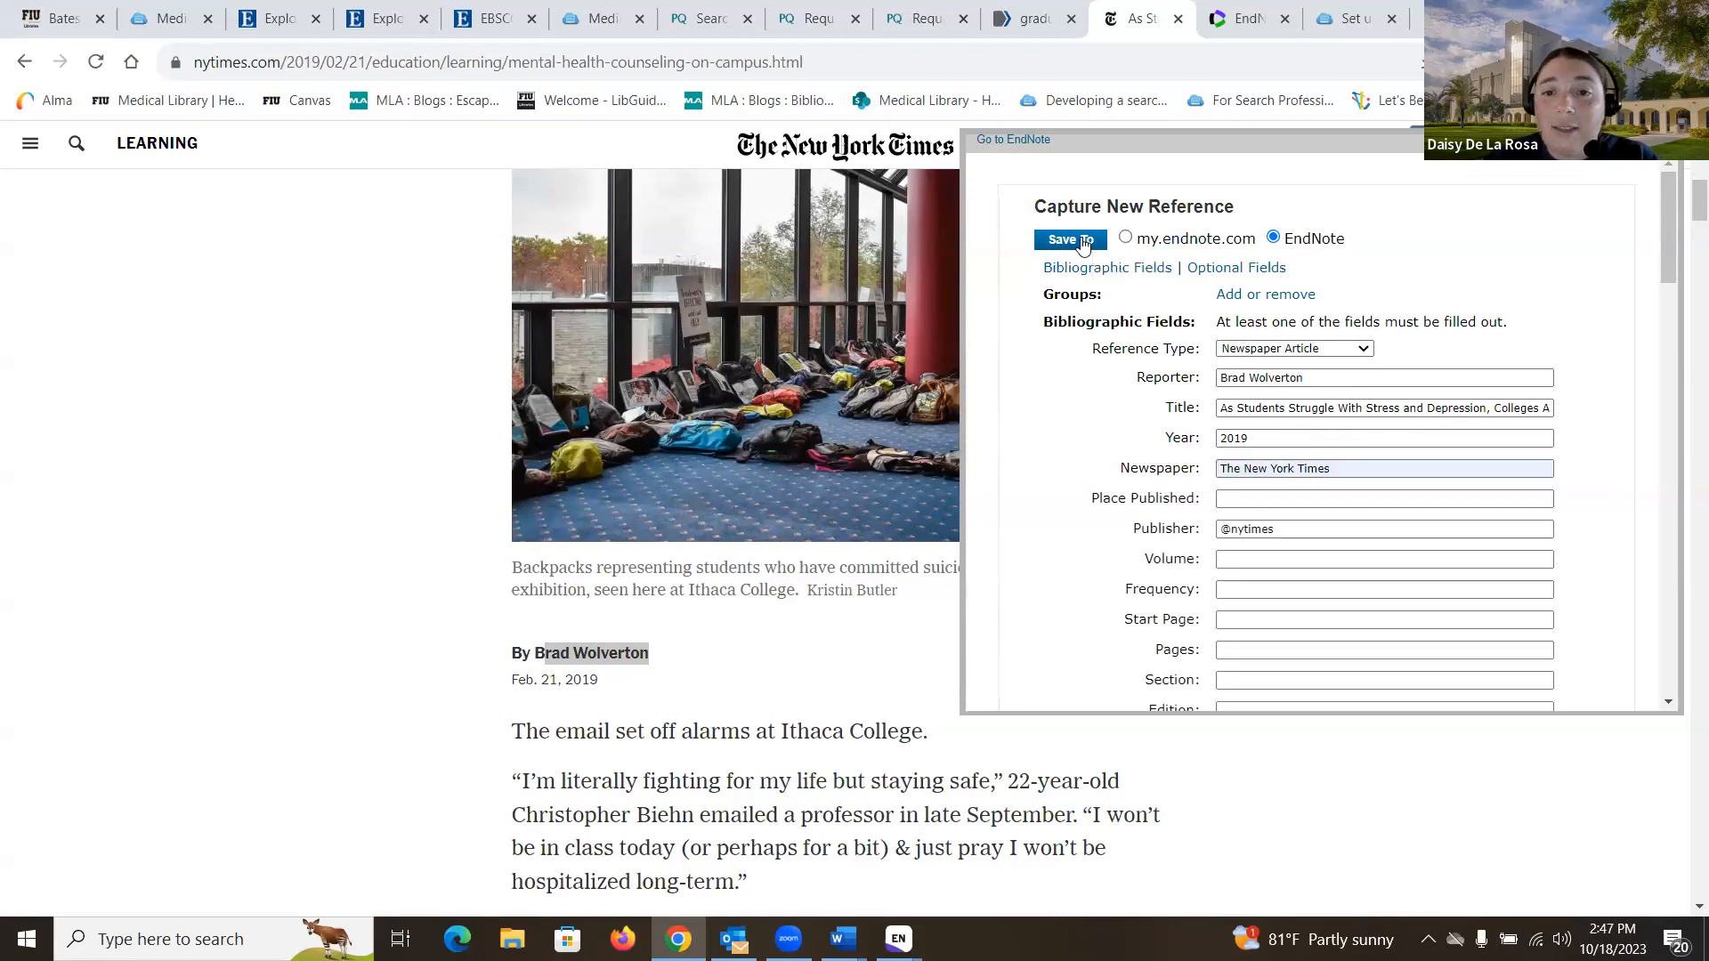
pyautogui.click(1072, 276)
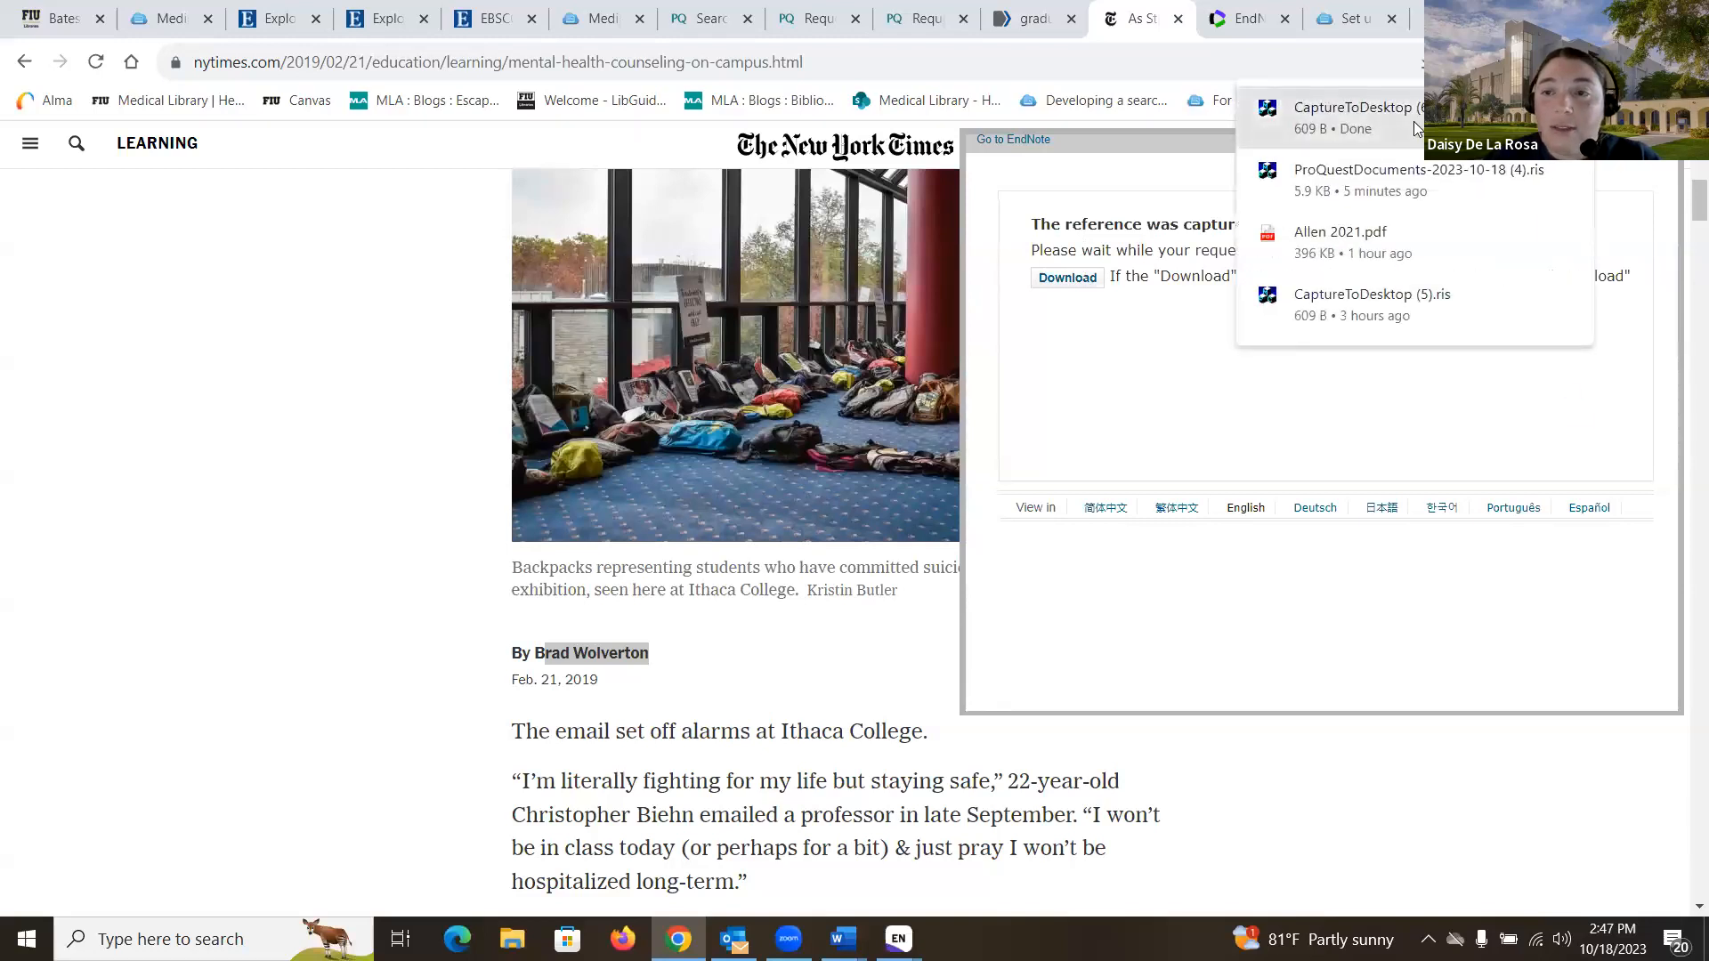
# - Import the downloaded .ris file and select the new newspaper reference
pyautogui.click(1413, 121)
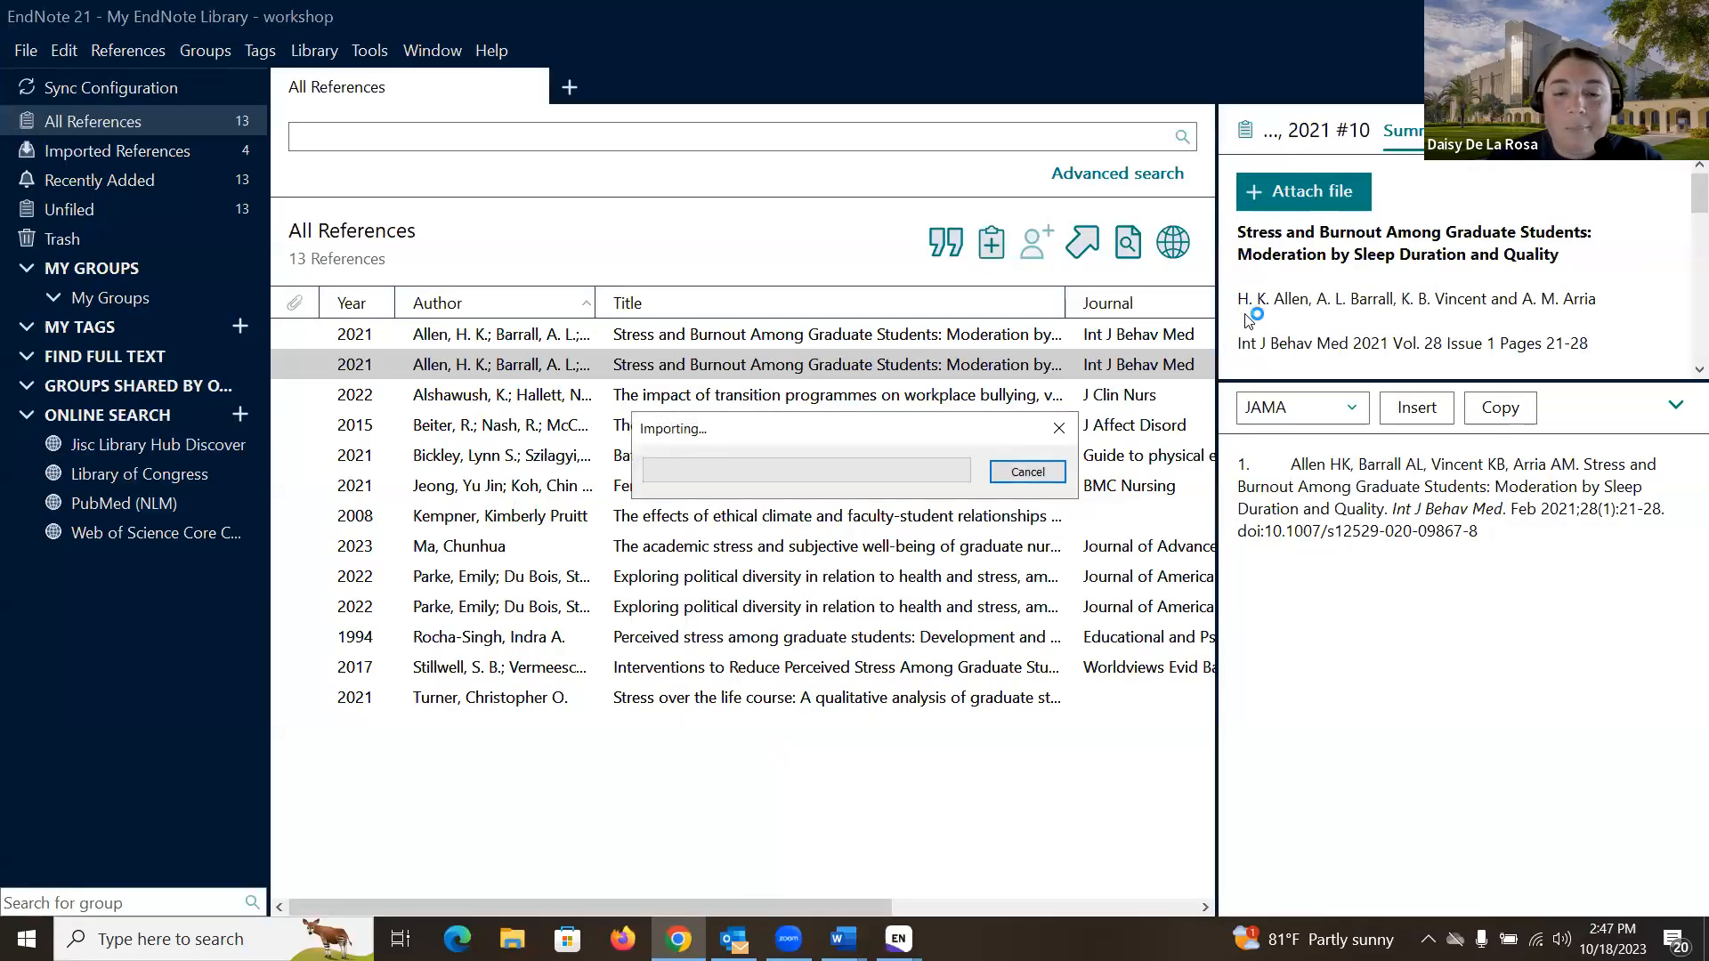
pyautogui.click(640, 375)
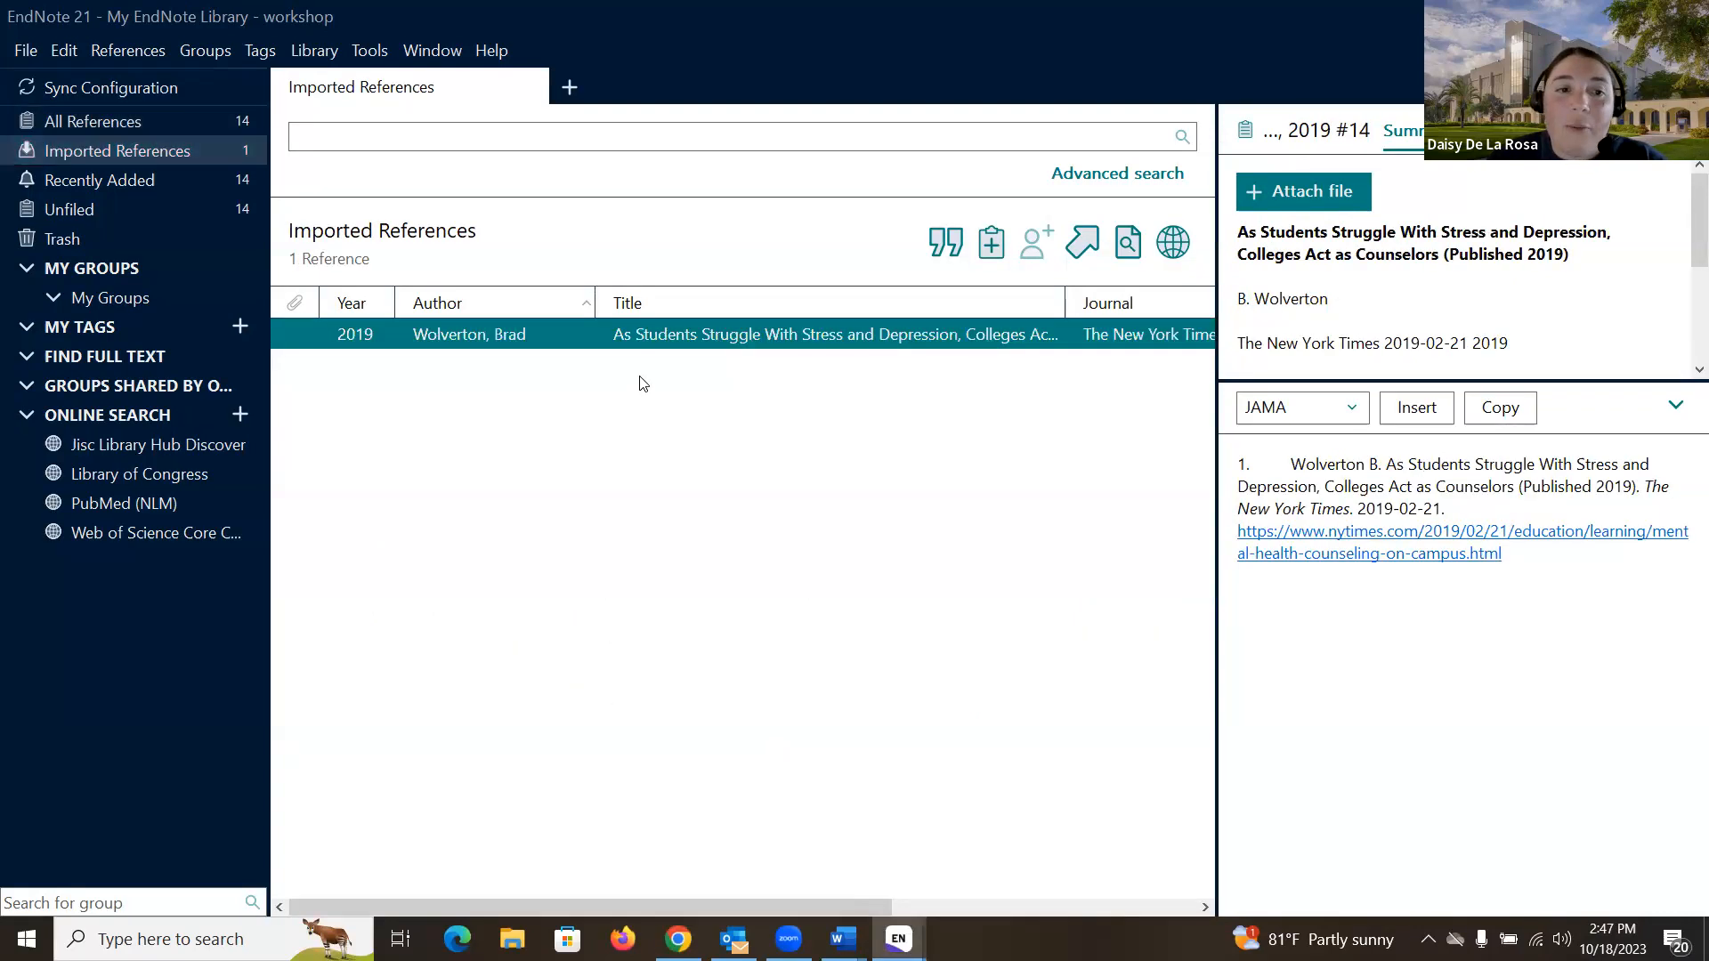
pyautogui.click(642, 383)
pyautogui.click(656, 335)
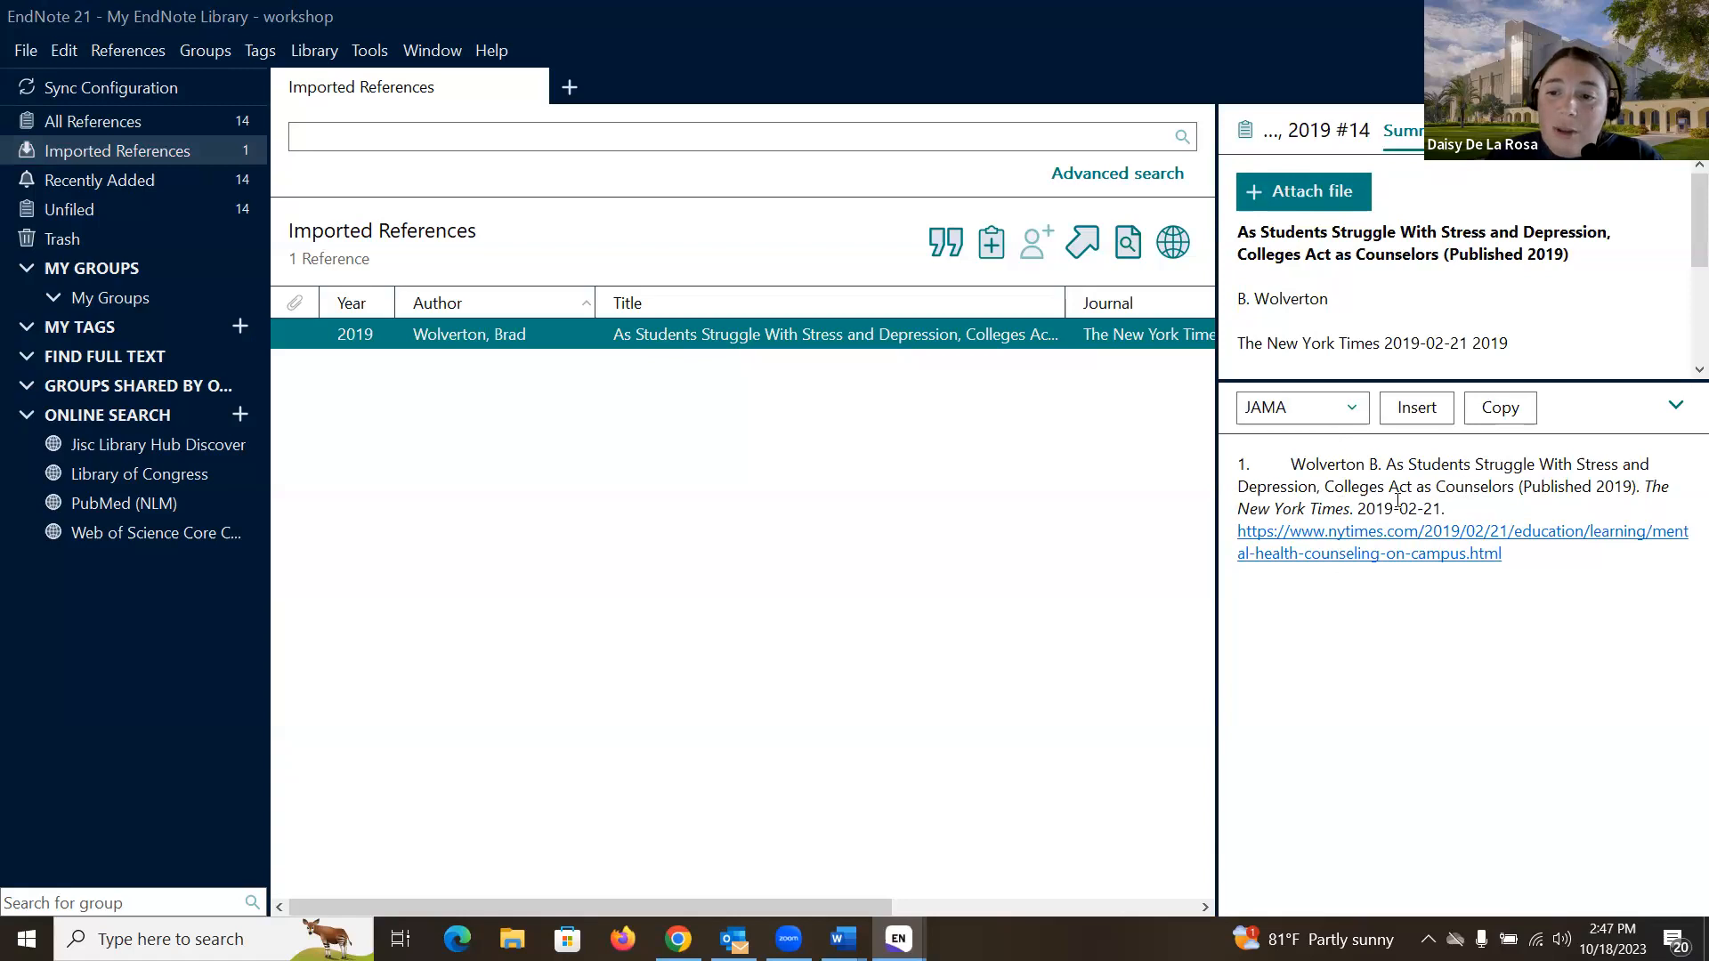
# - Check the imported reference's fields in Edit view, return to Summary, and go back to Chrome
pyautogui.click(1490, 131)
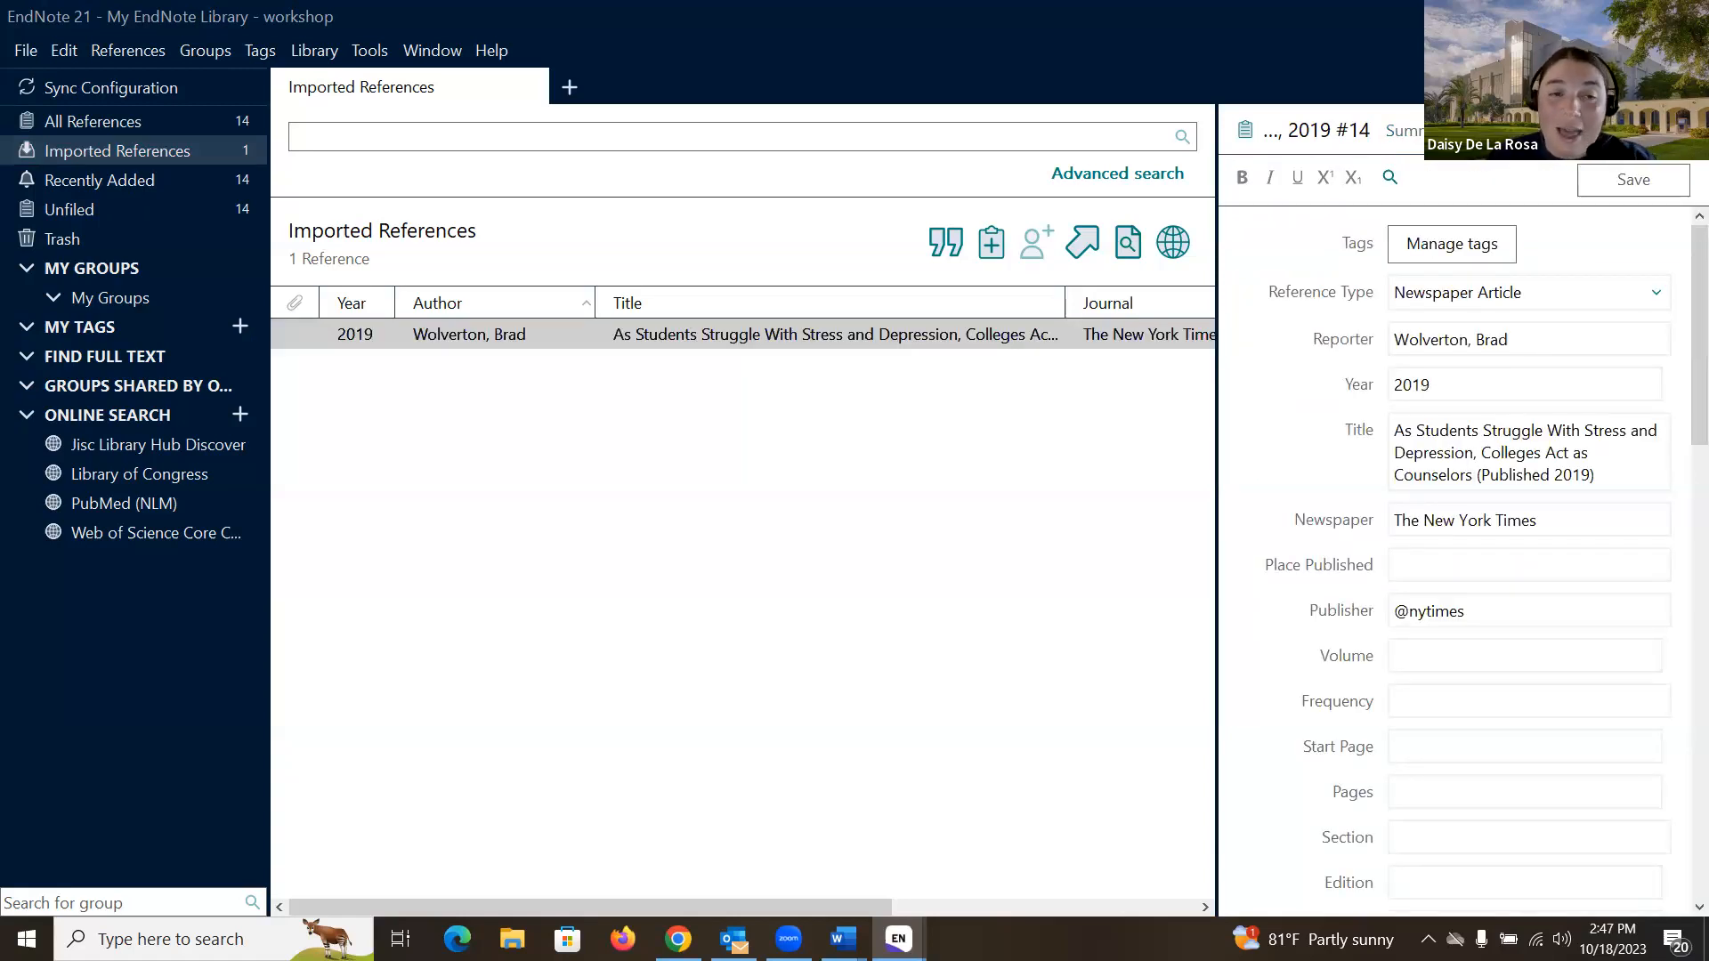
pyautogui.click(1406, 132)
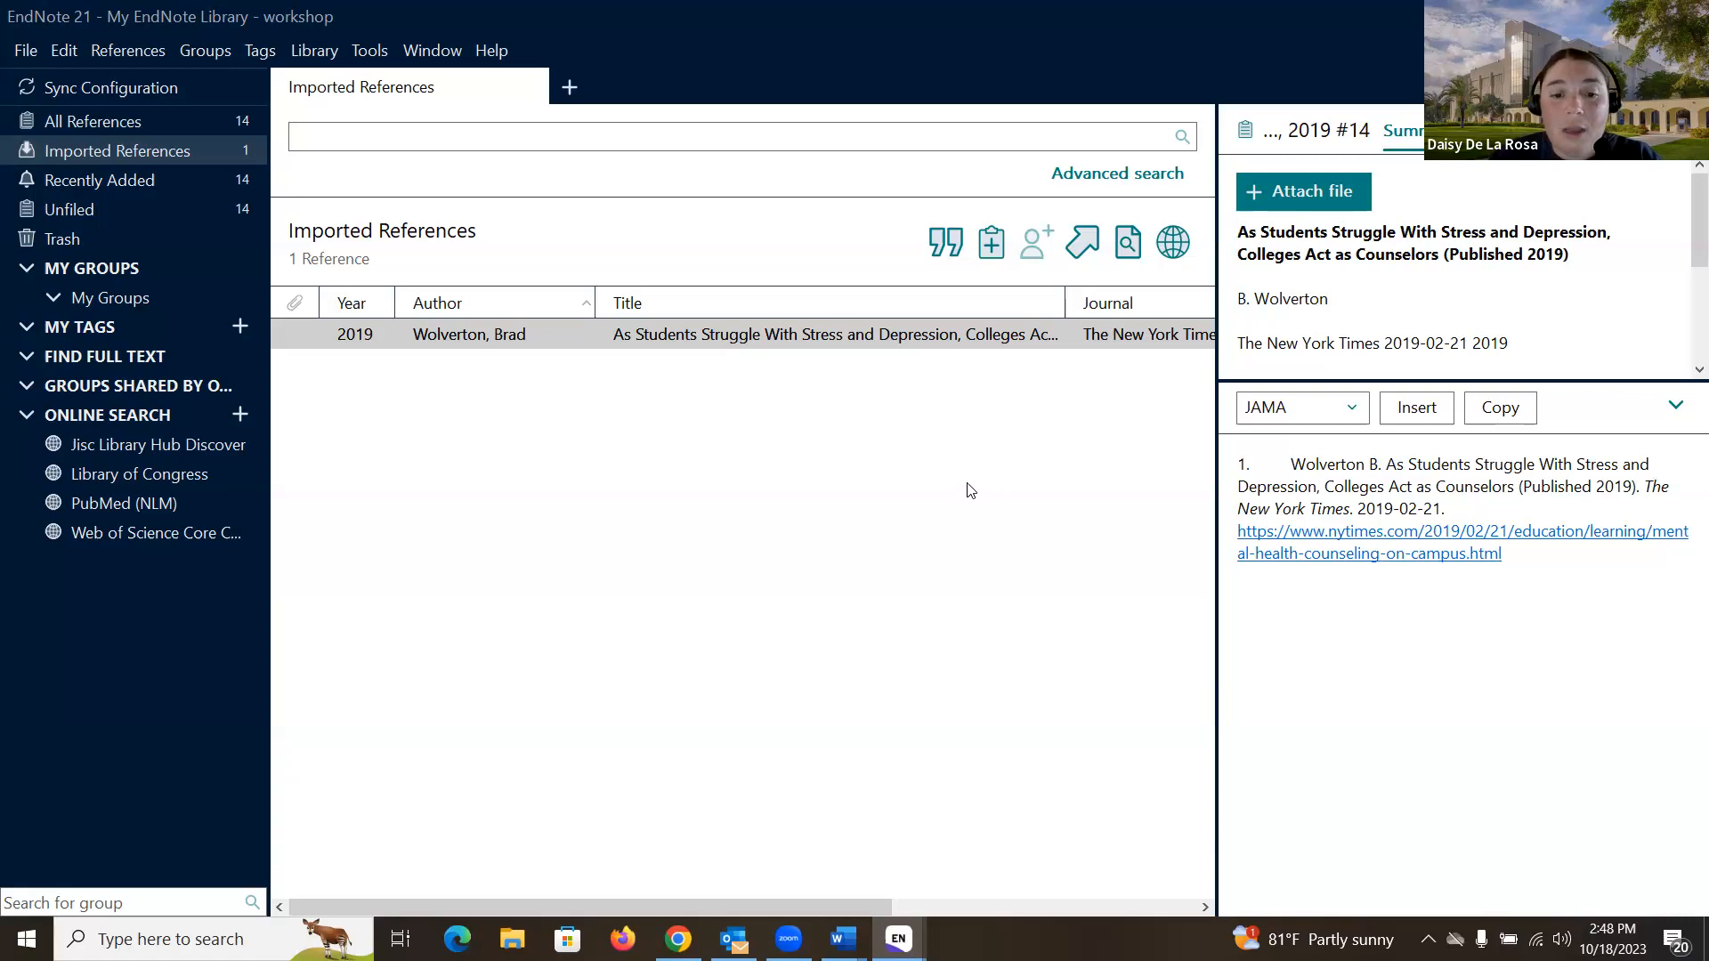
pyautogui.click(677, 938)
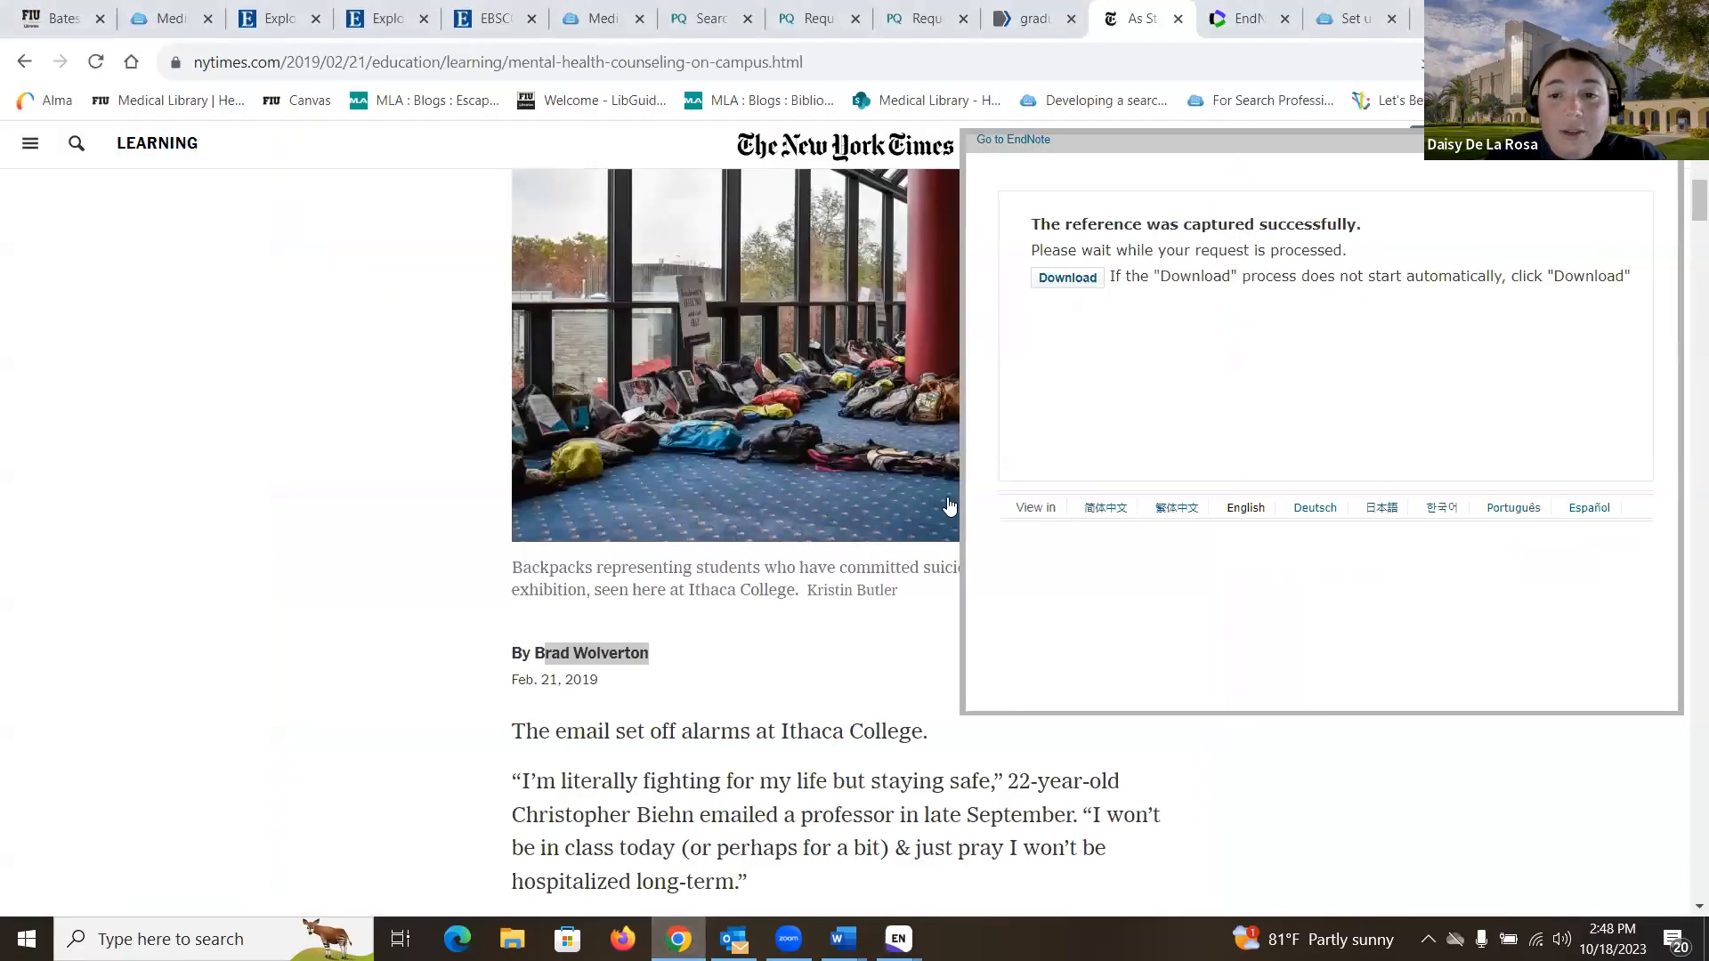
# - Close the capture panel and add EndNote Web's Capture Reference bookmarklet to the bookmarks bar
pyautogui.click(1657, 139)
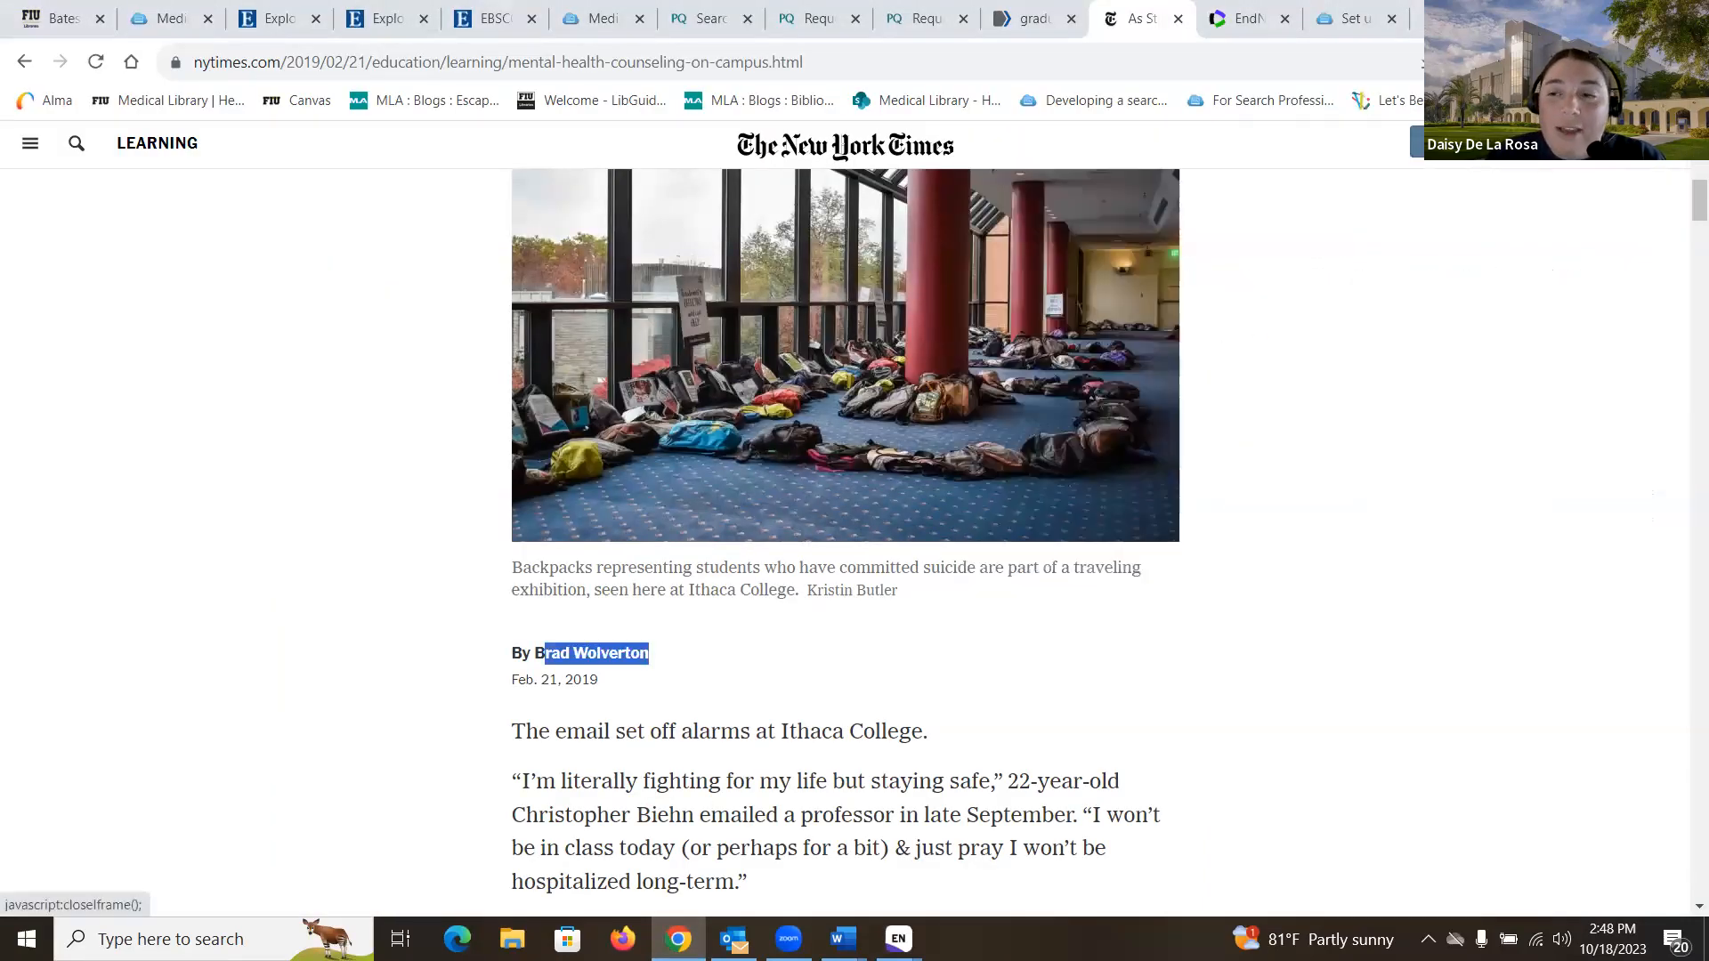
pyautogui.click(1239, 27)
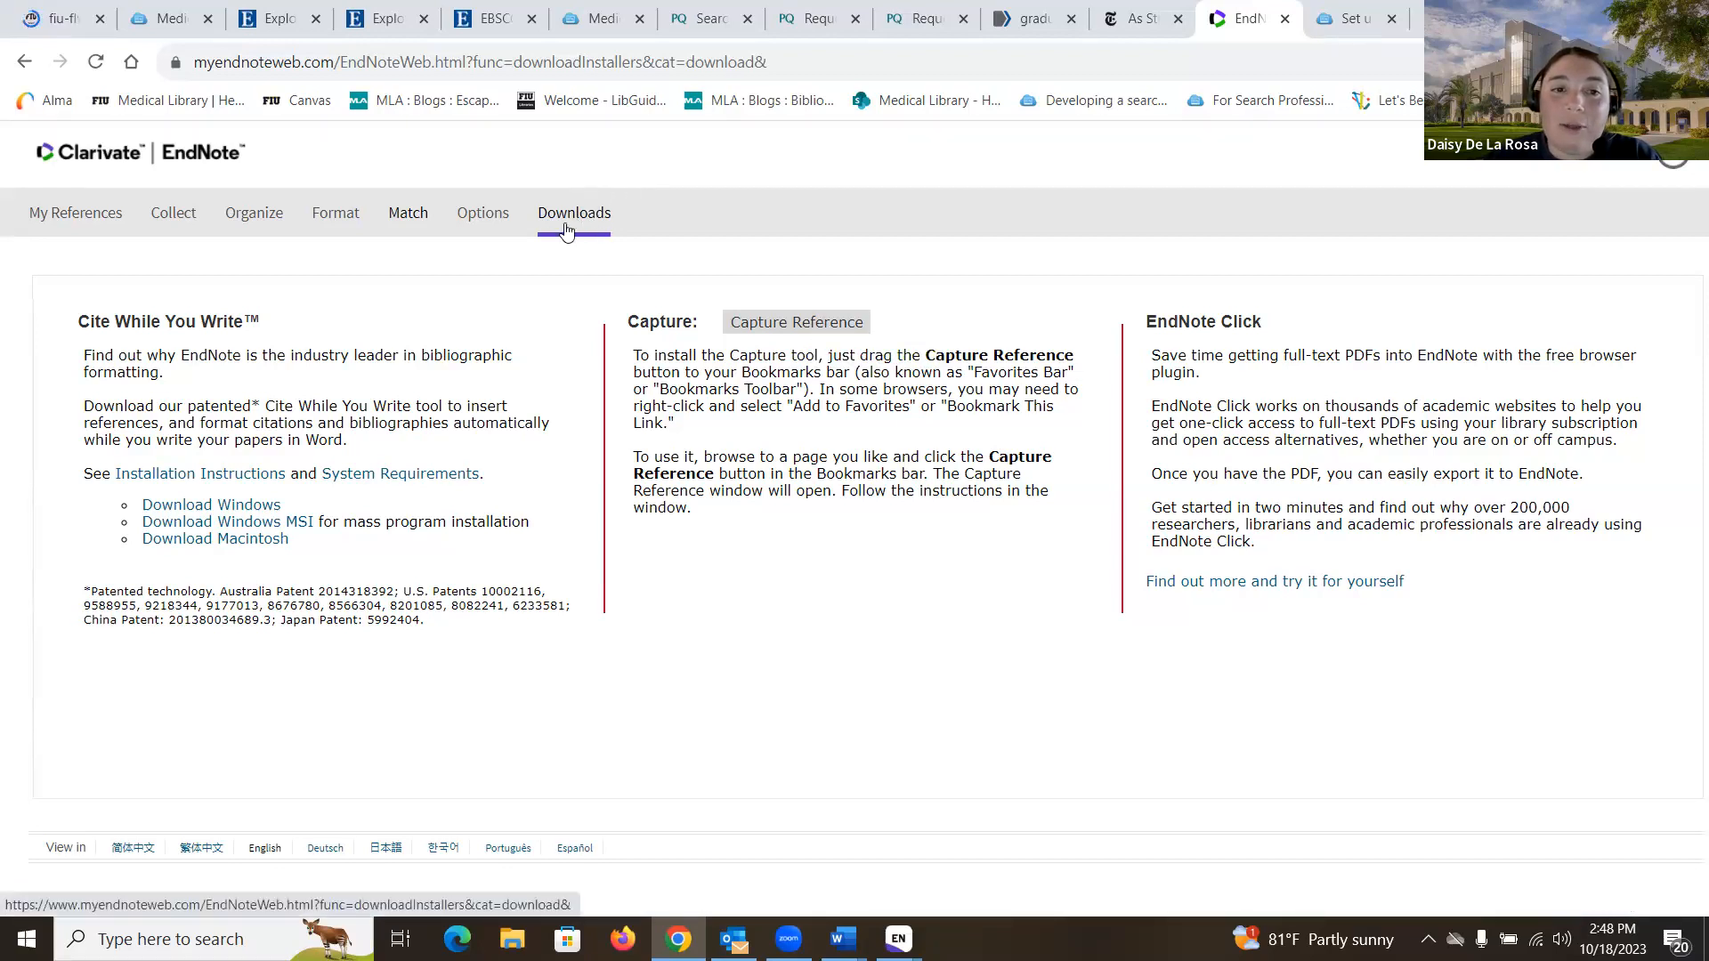
pyautogui.moveTo(781, 331)
pyautogui.mouseDown()
pyautogui.moveTo(825, 258)
pyautogui.moveTo(865, 86)
pyautogui.moveTo(788, 283)
pyautogui.moveTo(794, 330)
pyautogui.mouseUp()
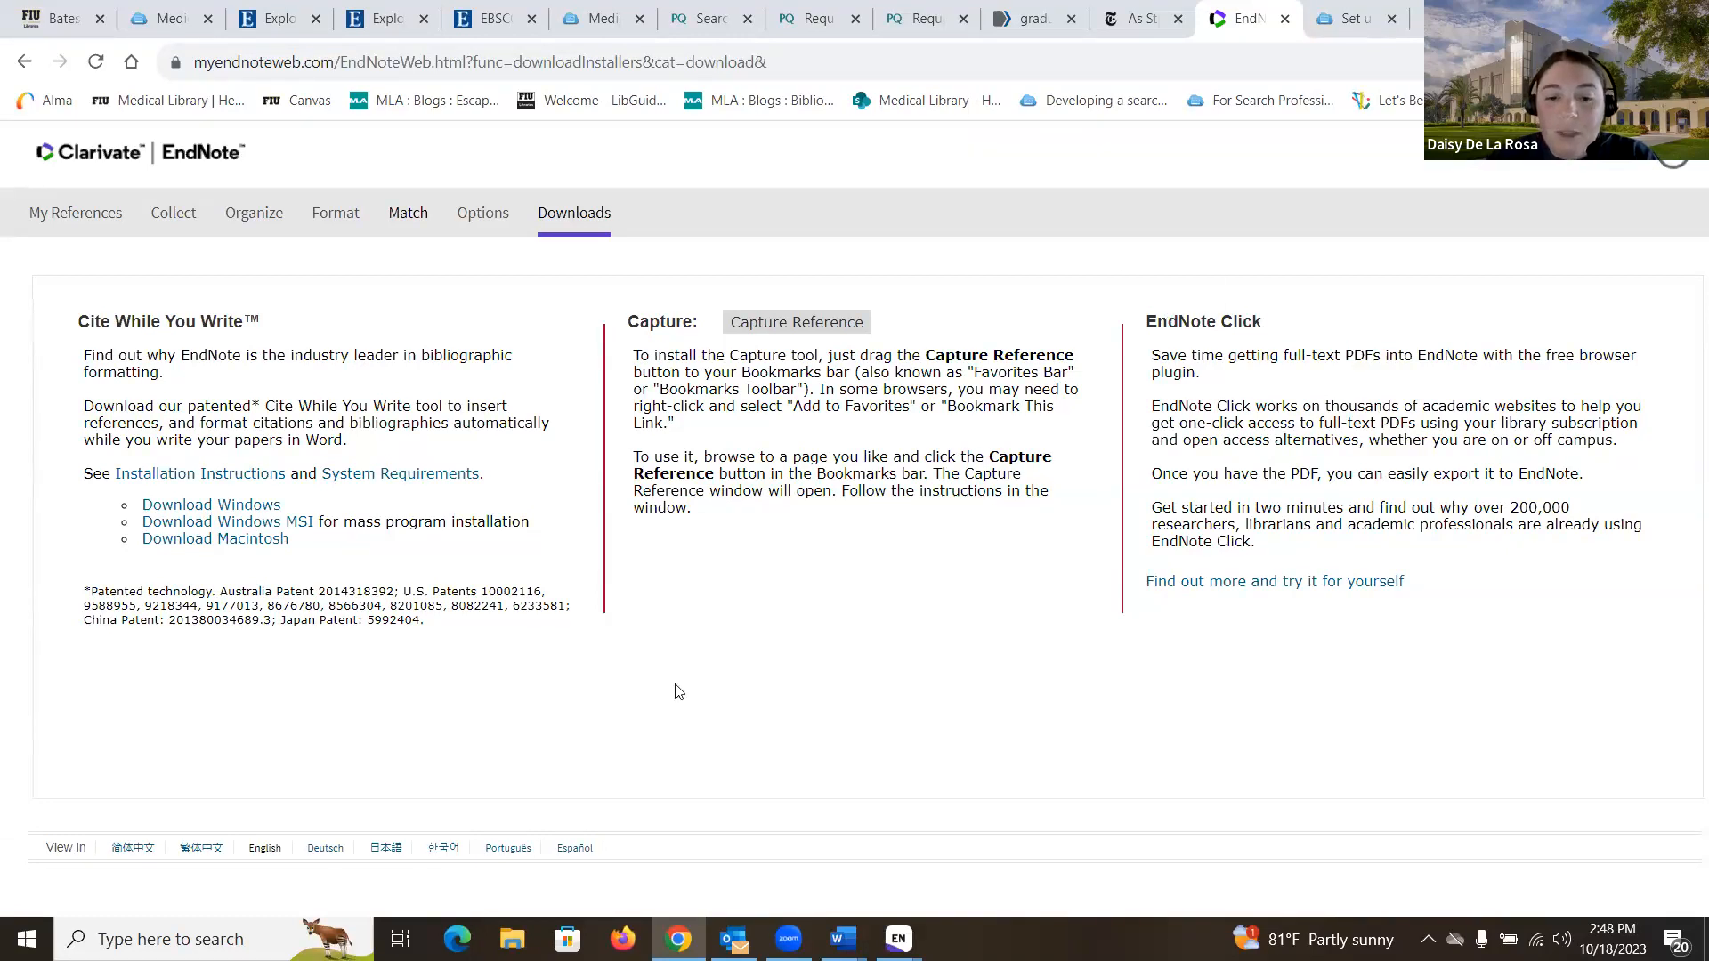
pyautogui.moveTo(898, 939)
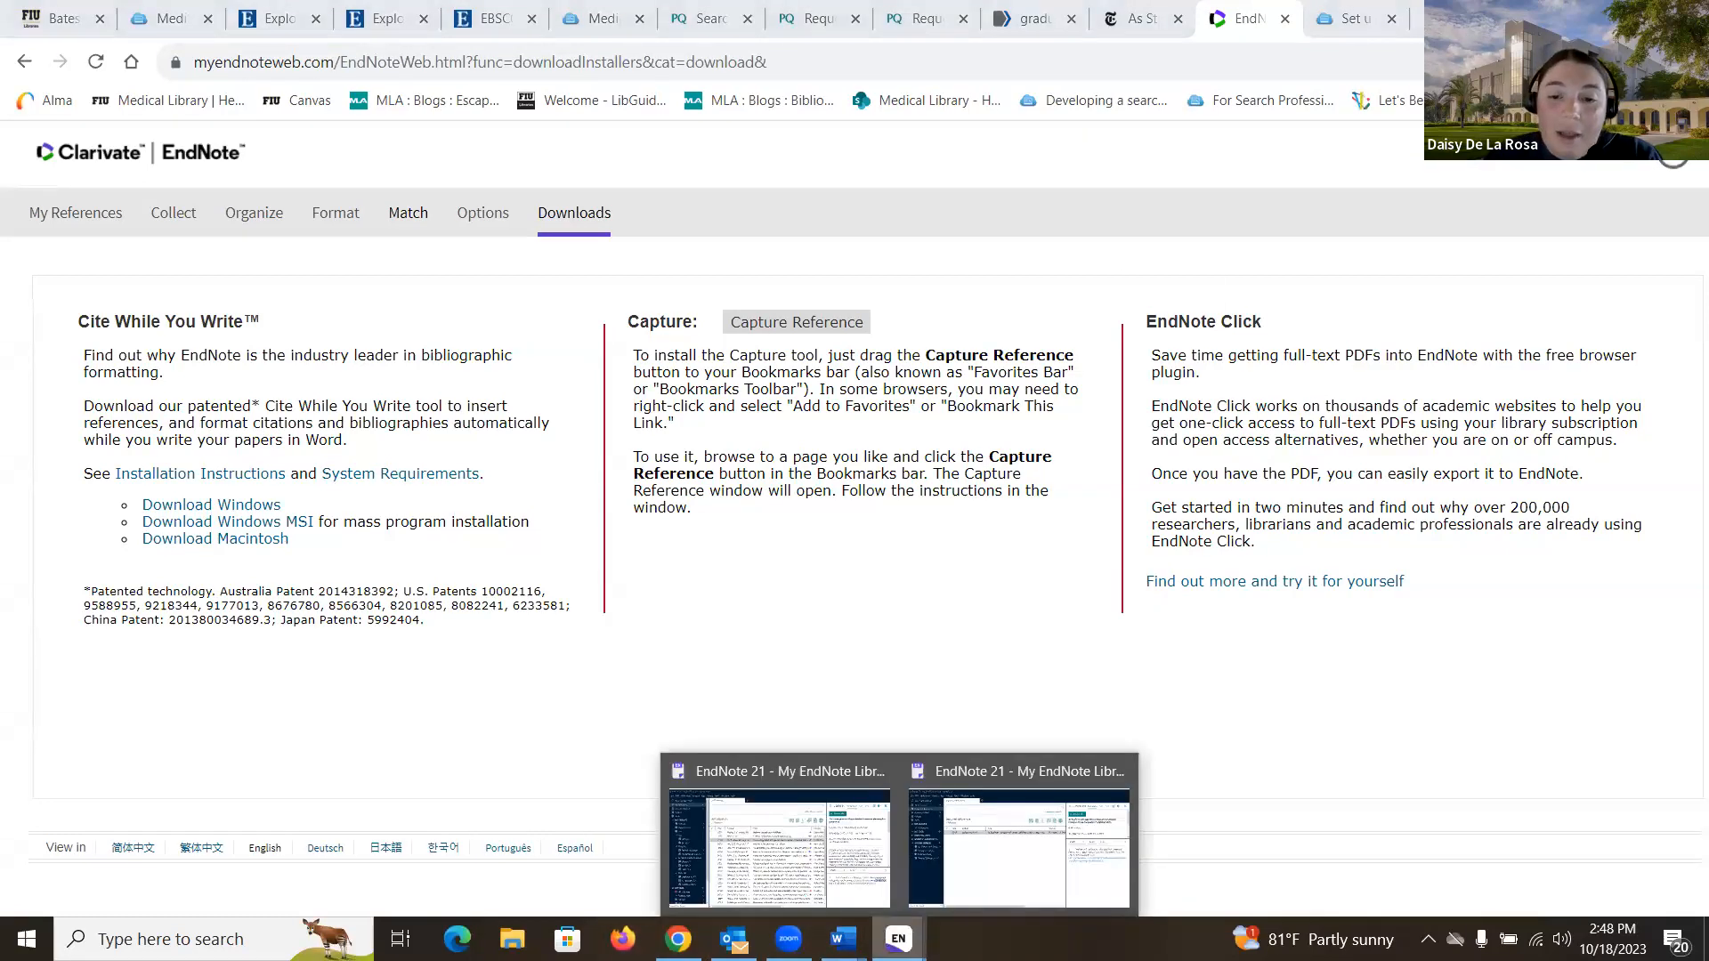
# - Bring EndNote 21 forward and start a blank New Reference, defaulting to Journal Article
pyautogui.click(986, 879)
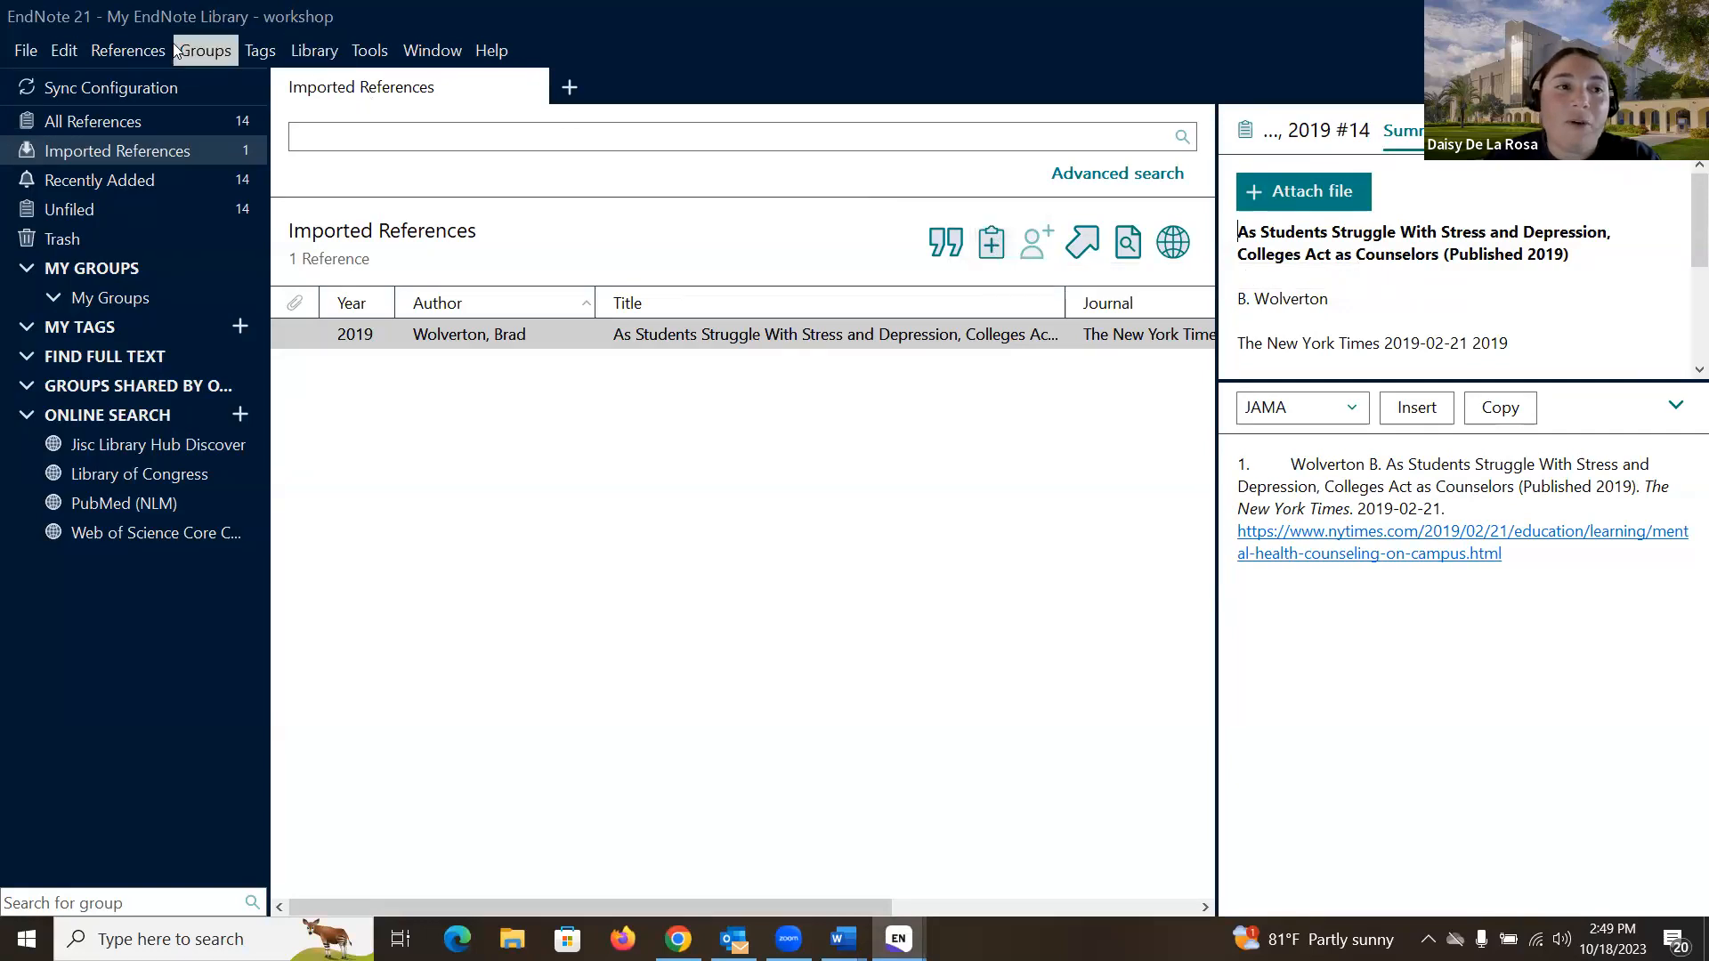
pyautogui.click(129, 52)
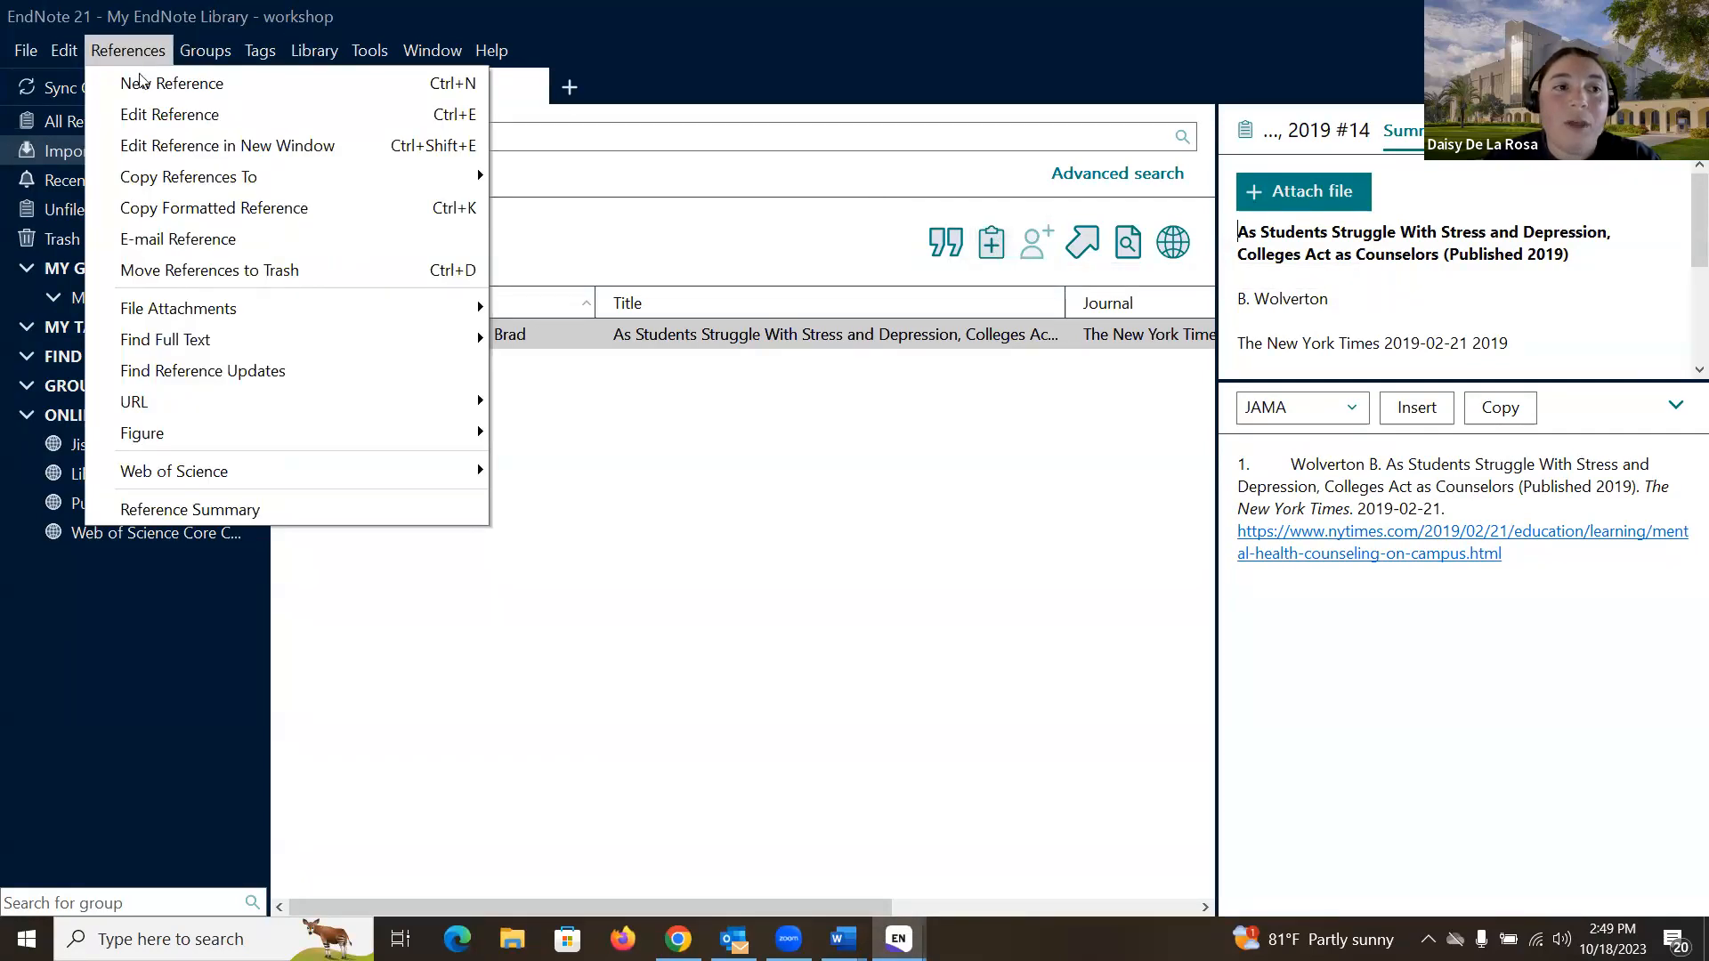
pyautogui.click(992, 247)
pyautogui.click(992, 247)
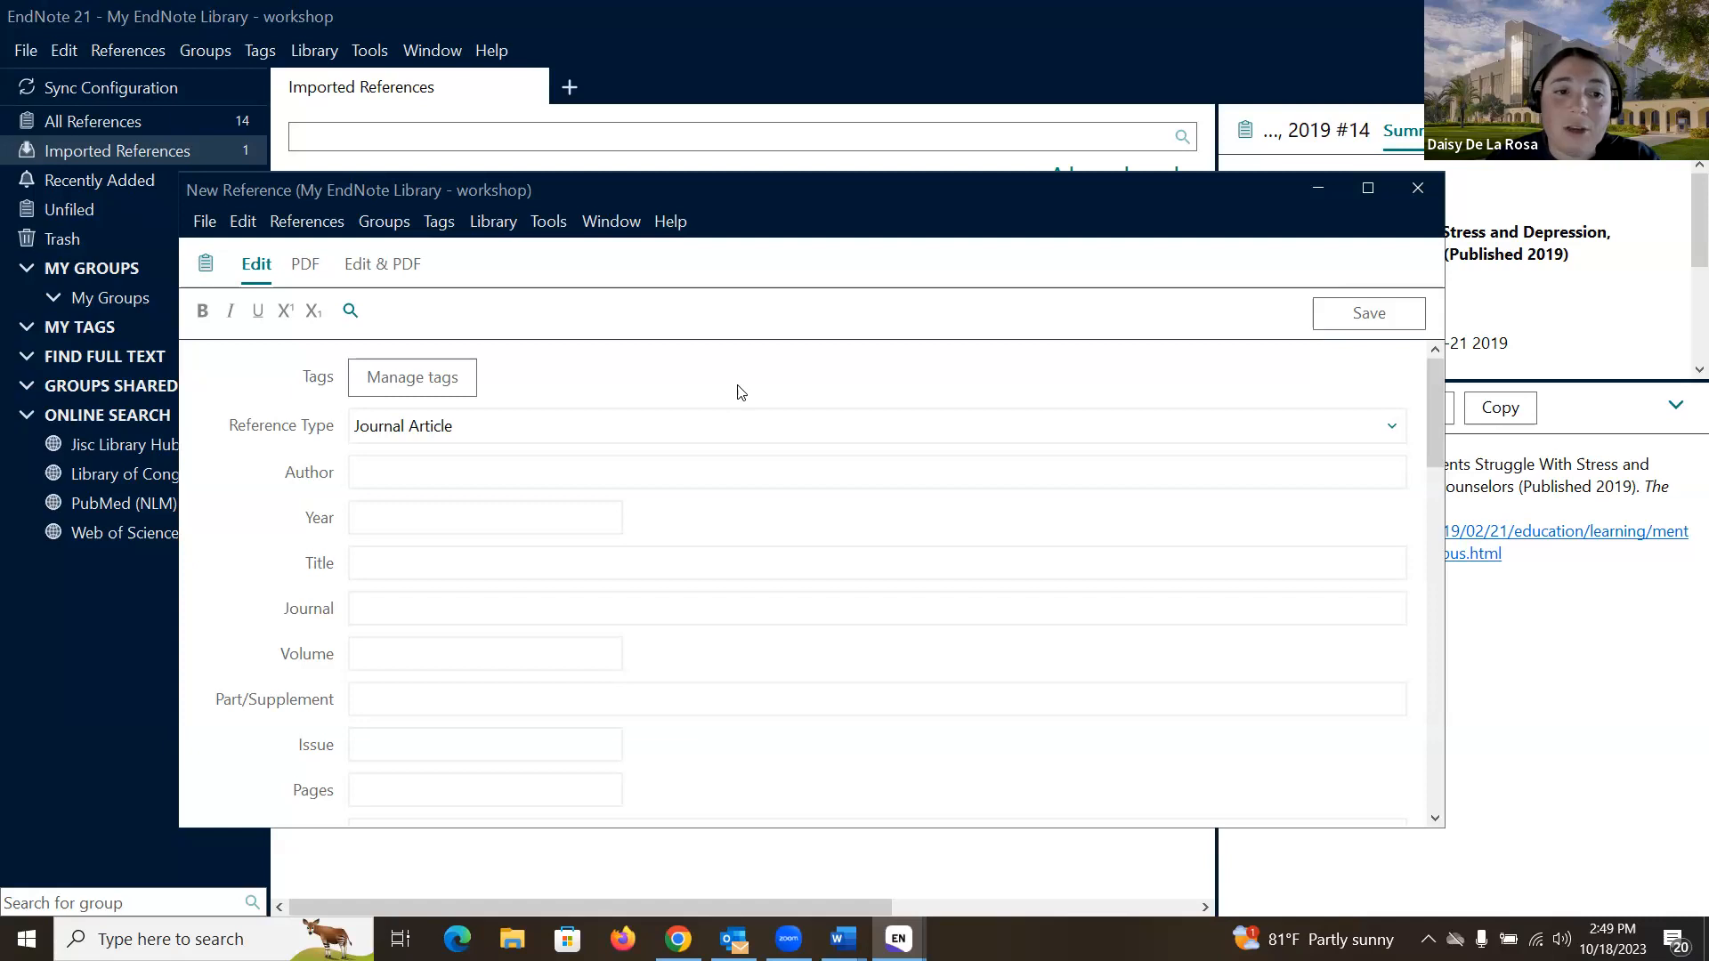
# - Switch the blank reference to Artwork, then close it without saving
pyautogui.click(1392, 427)
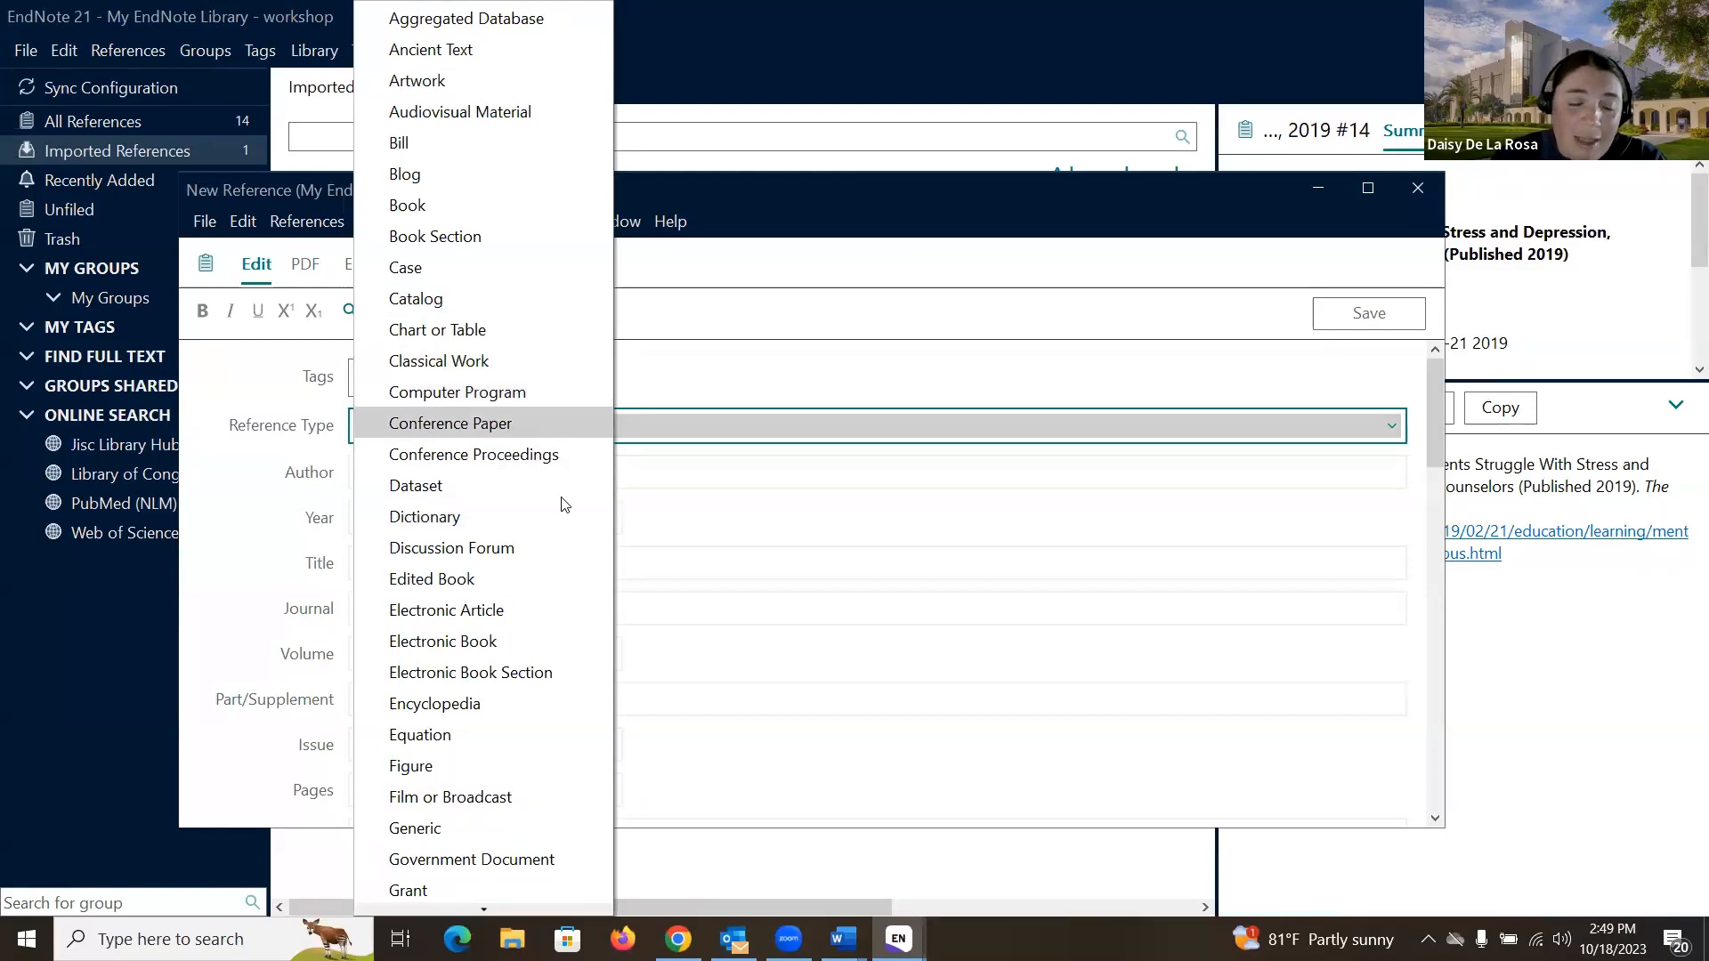
pyautogui.scroll(-1, 548, 532)
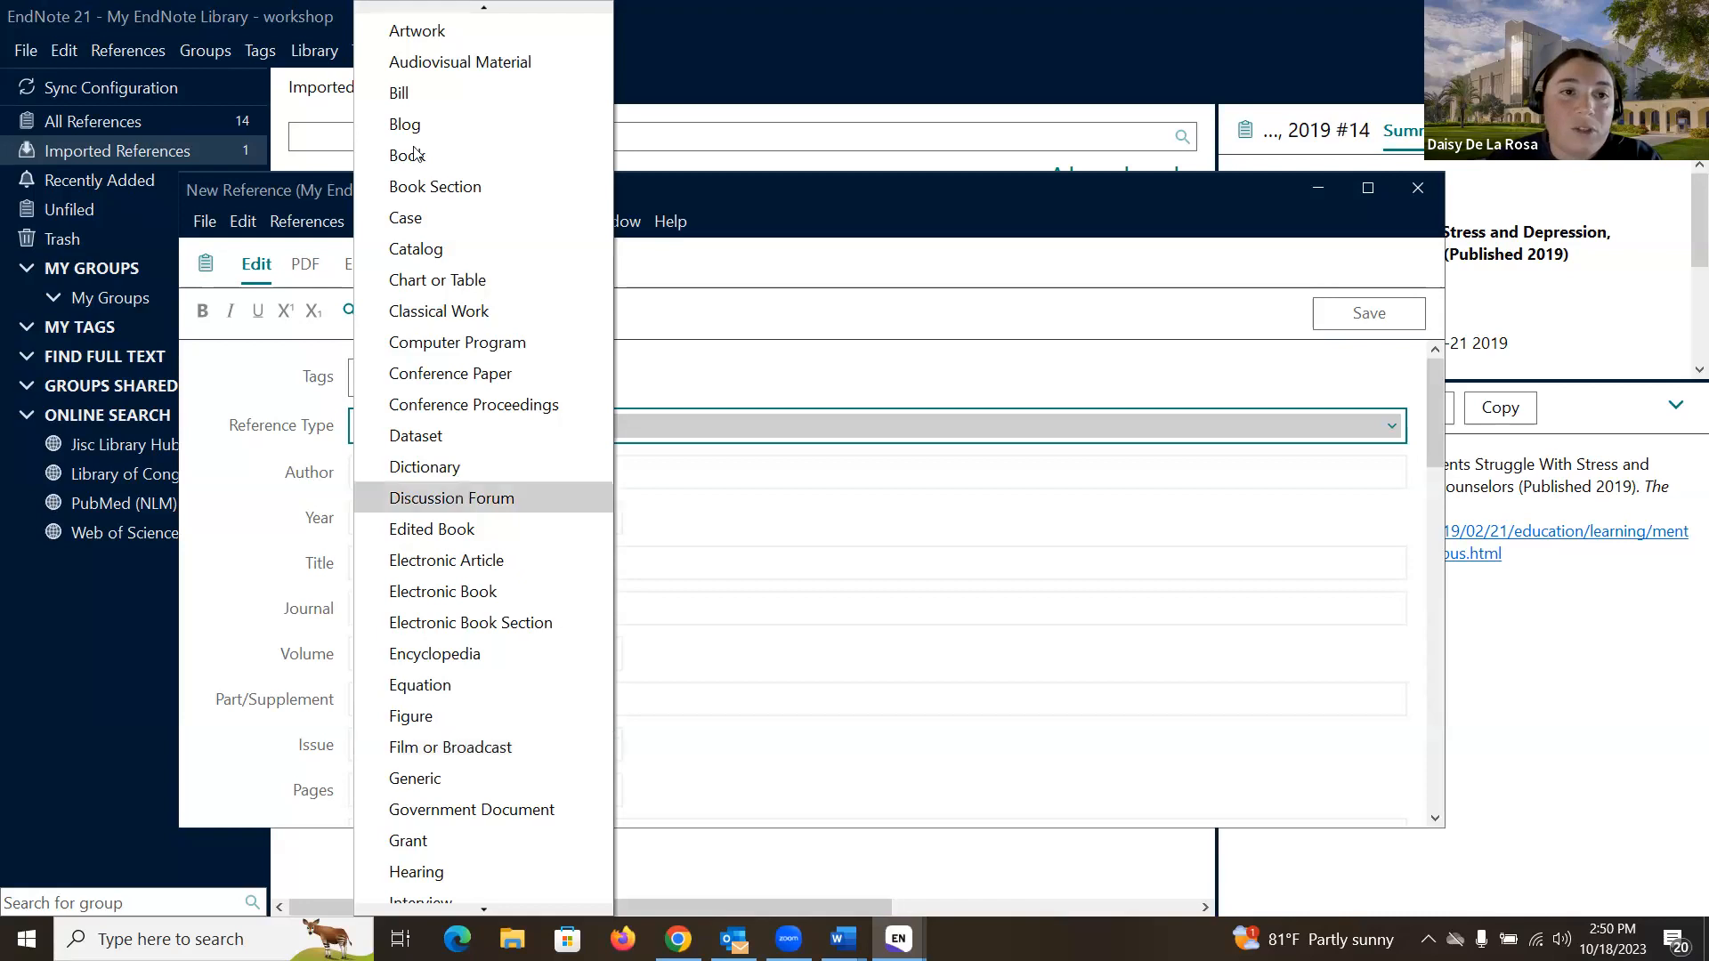
pyautogui.click(433, 32)
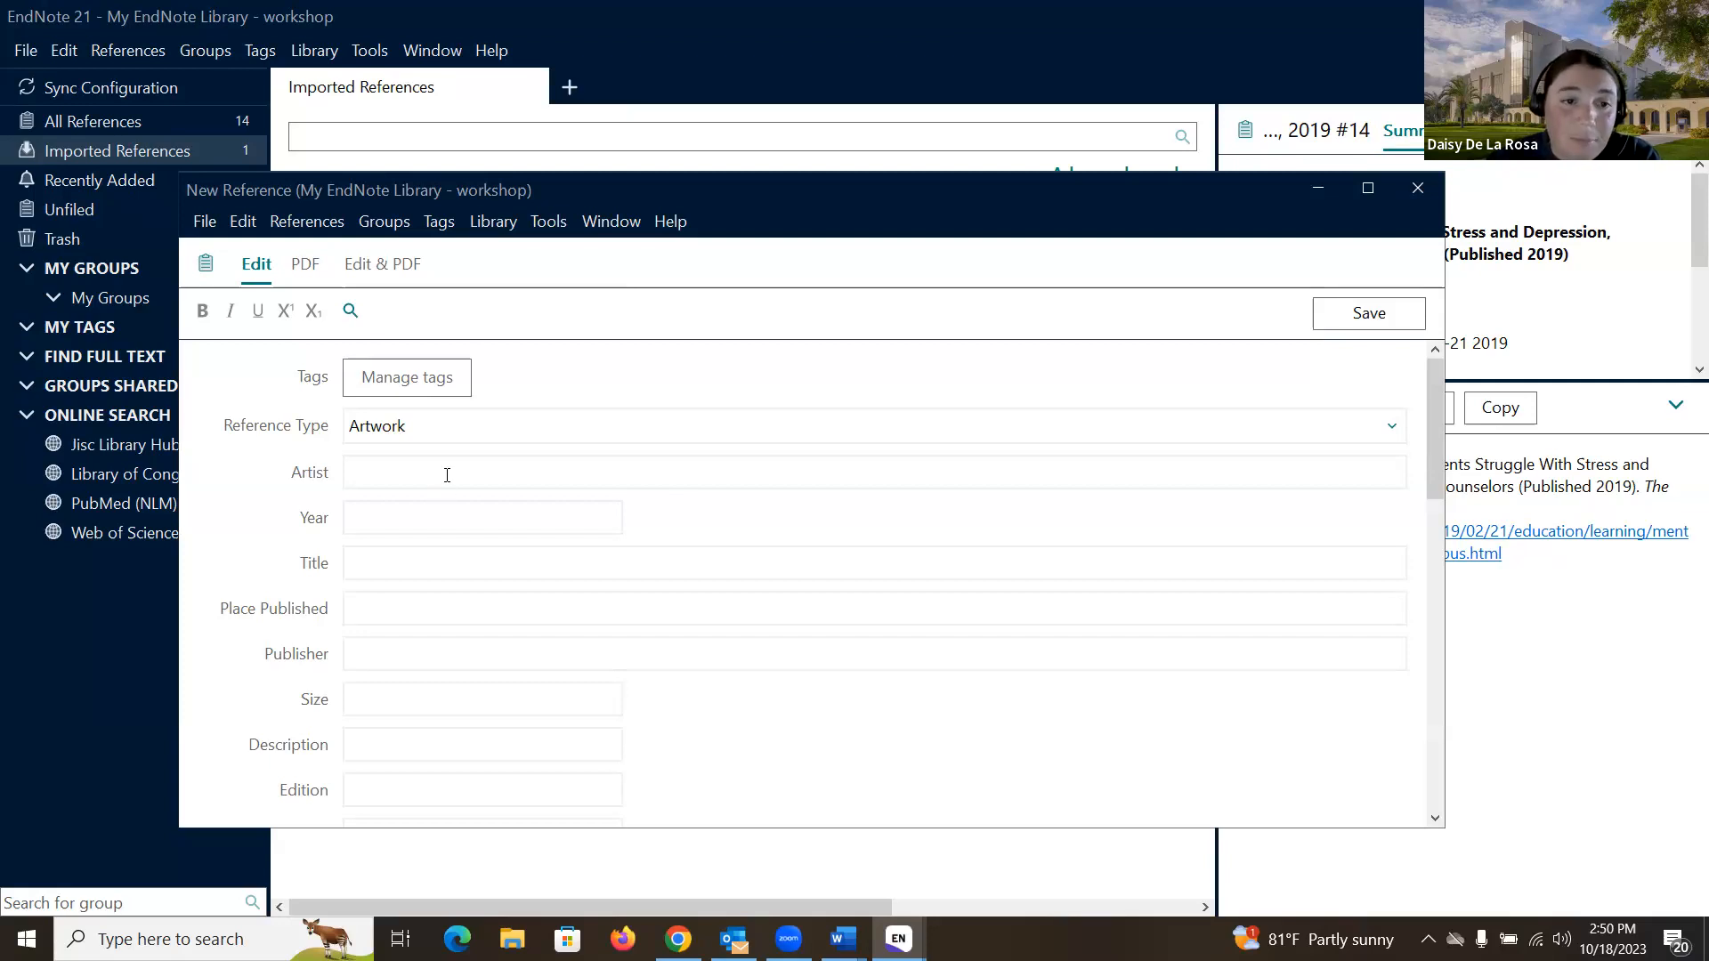
pyautogui.scroll(-1, 448, 481)
pyautogui.scroll(1, 448, 480)
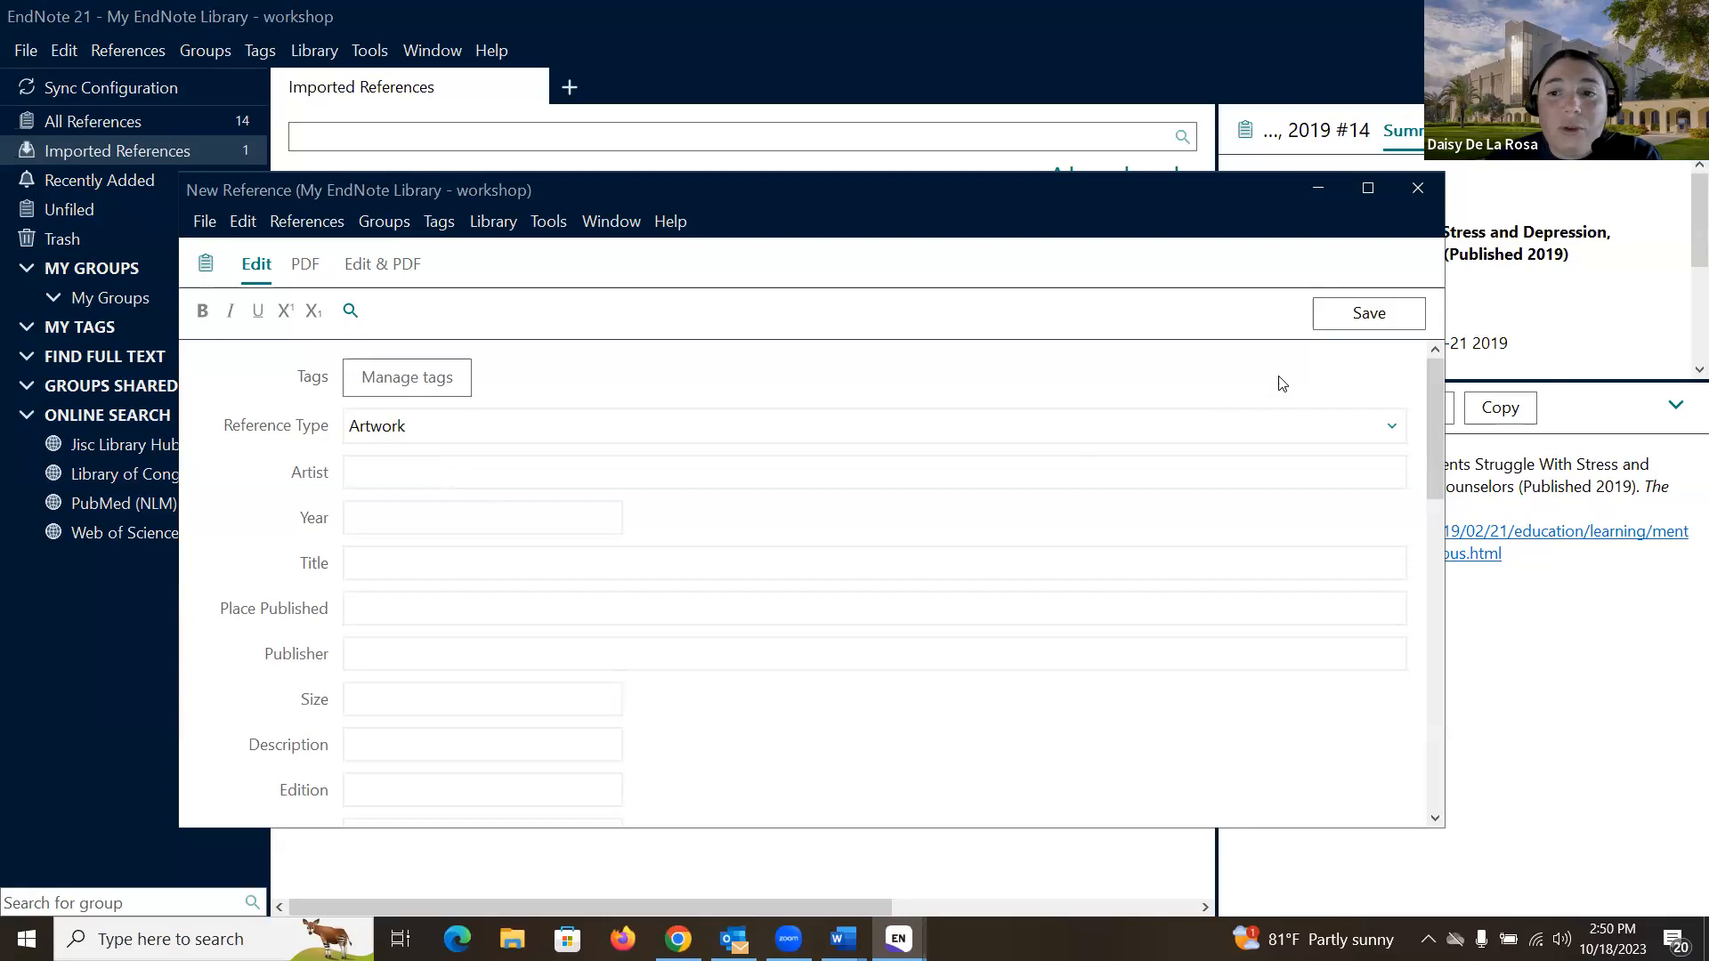
pyautogui.click(1417, 188)
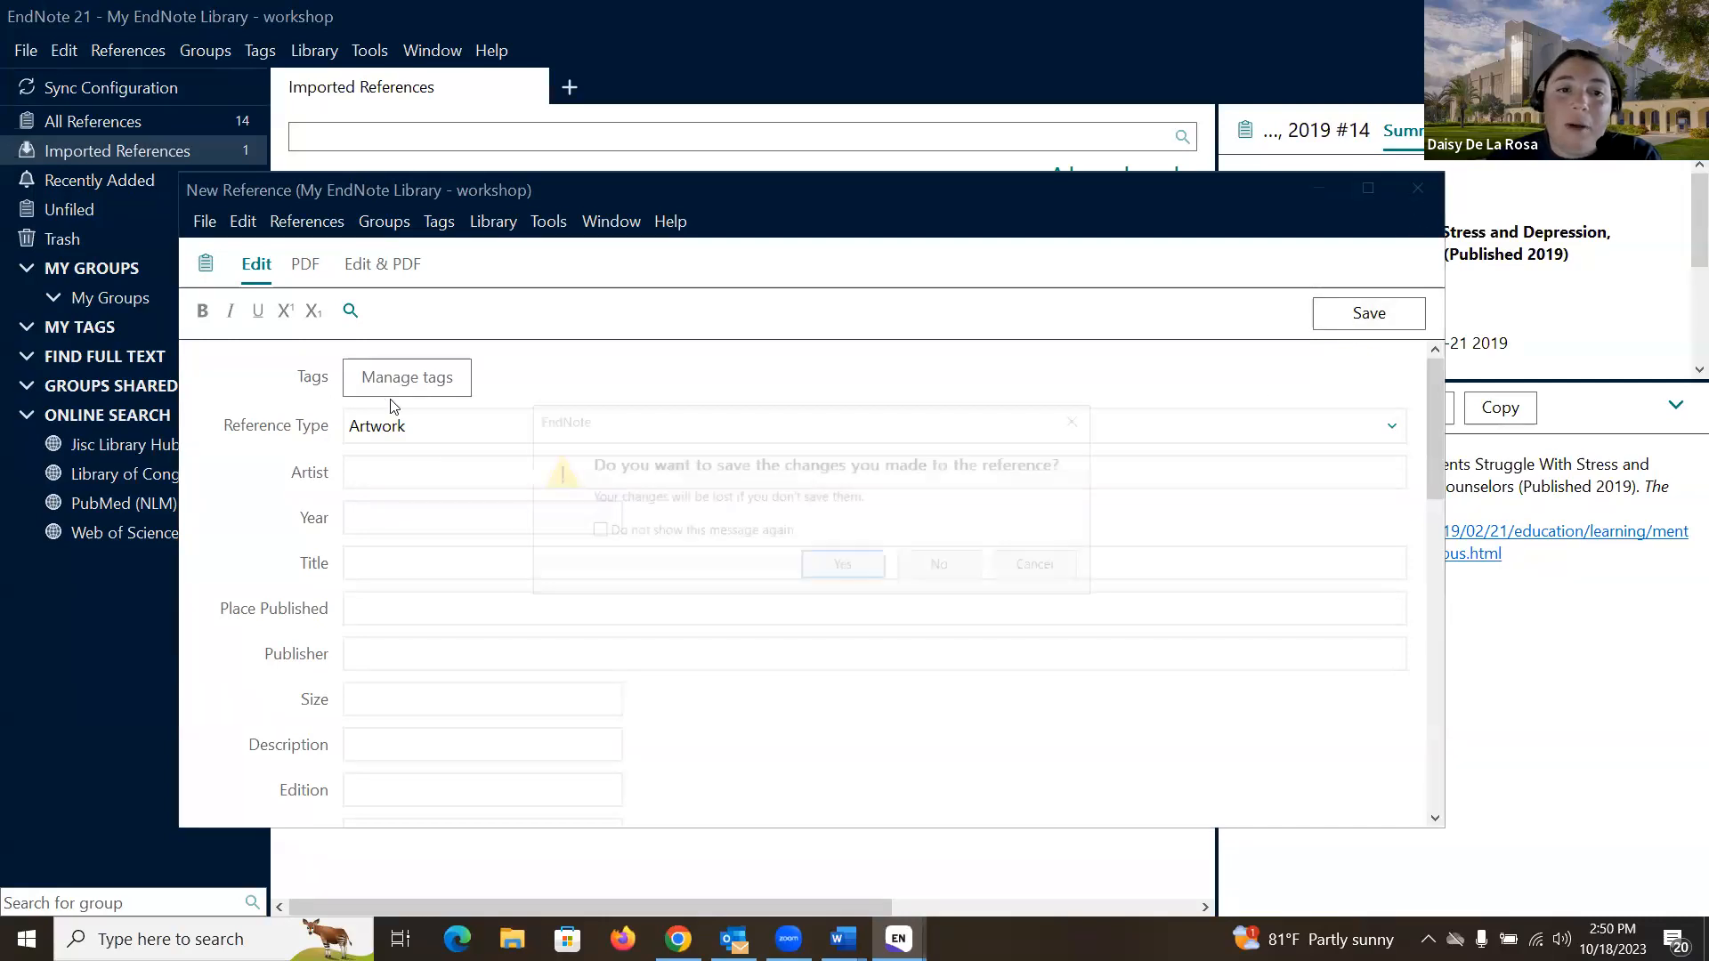
pyautogui.click(943, 567)
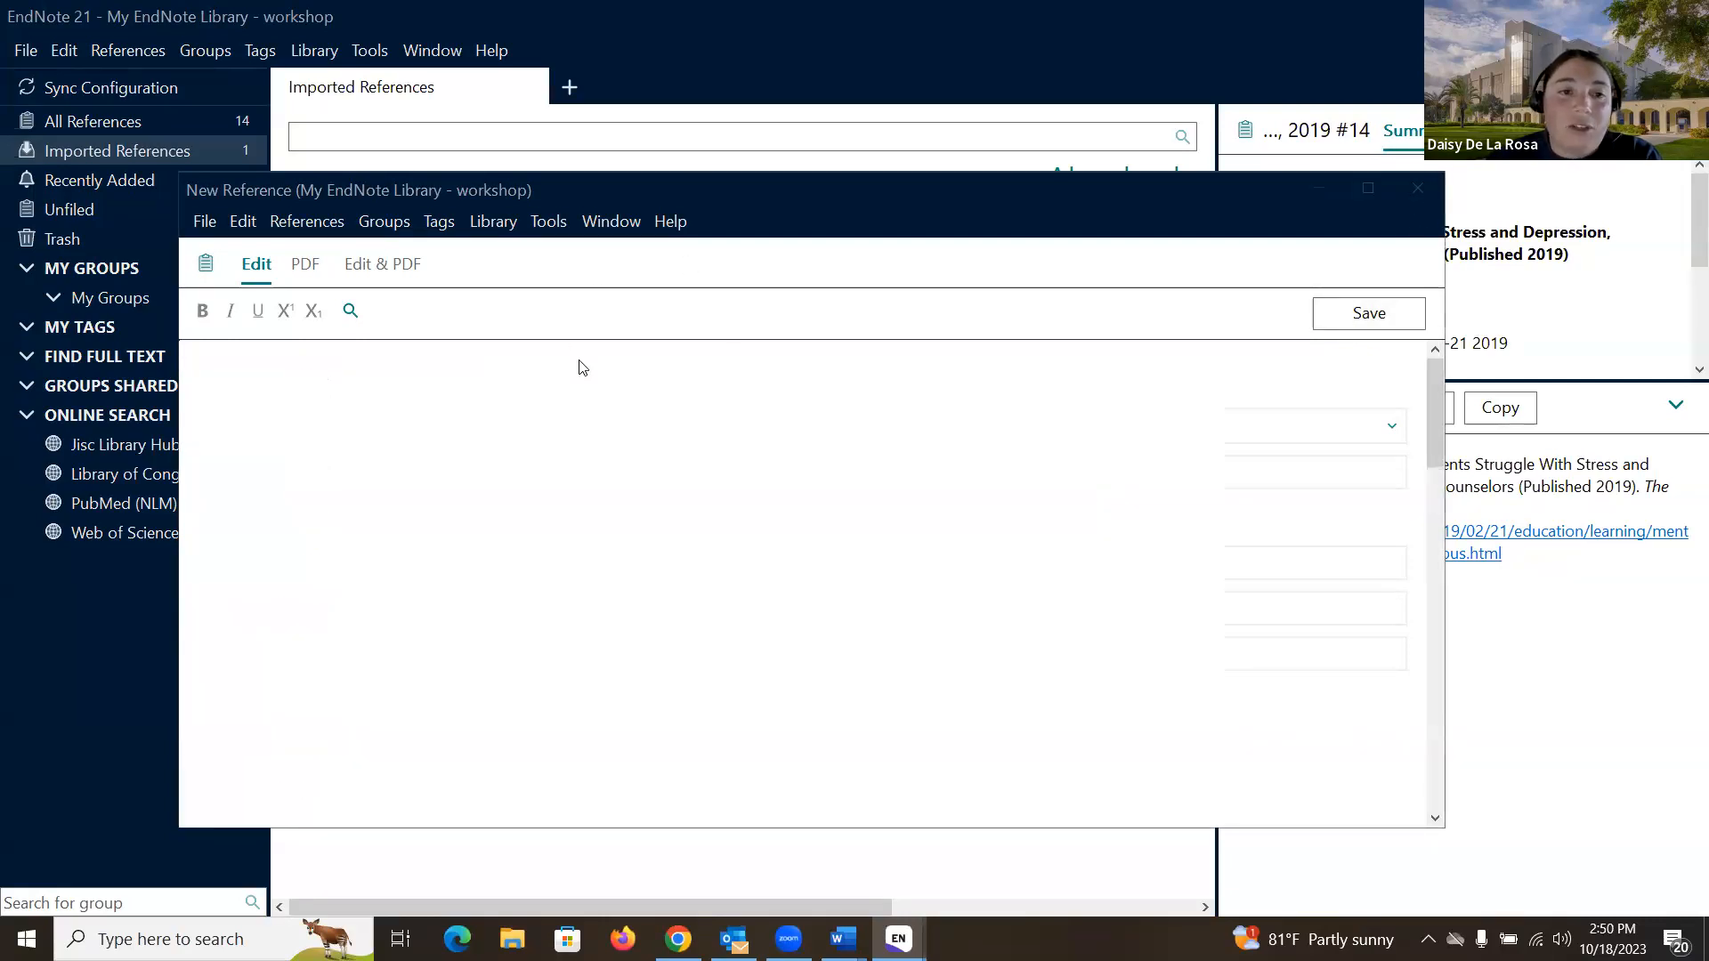
# - Show All References, listing 14 entries including the 2019 Wolverton newspaper article
pyautogui.click(176, 121)
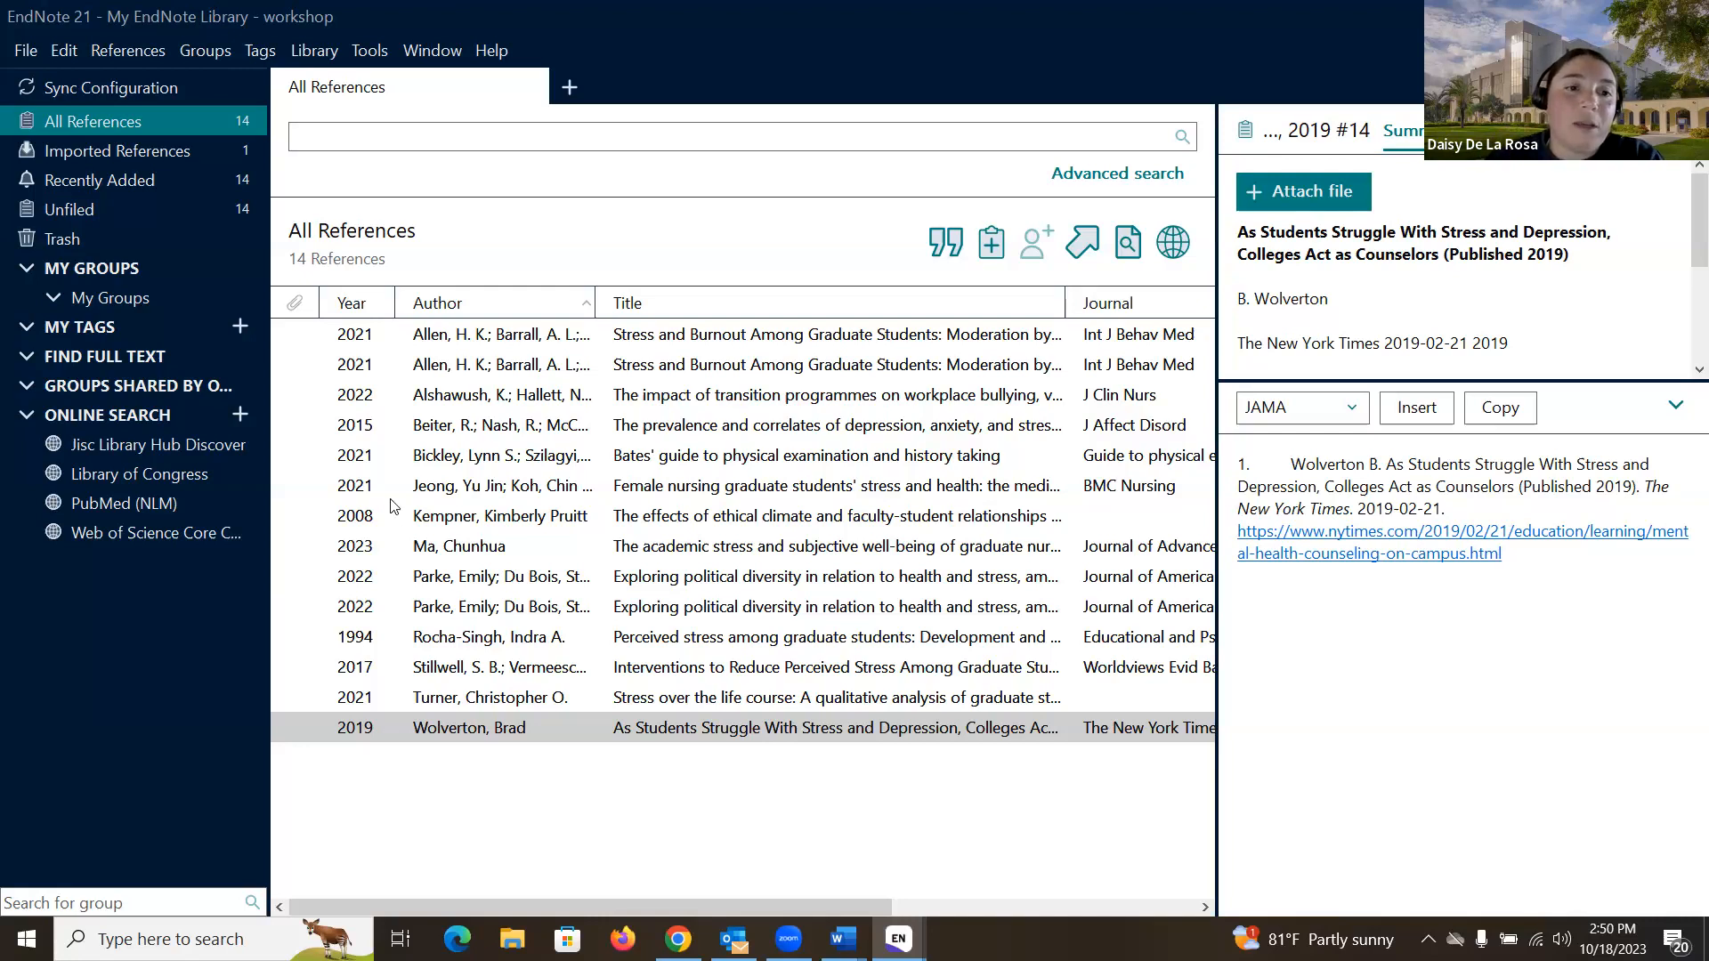
# - Set up a folder import from 'PDFs to import' as PDF with duplicates set to Import All
pyautogui.click(27, 50)
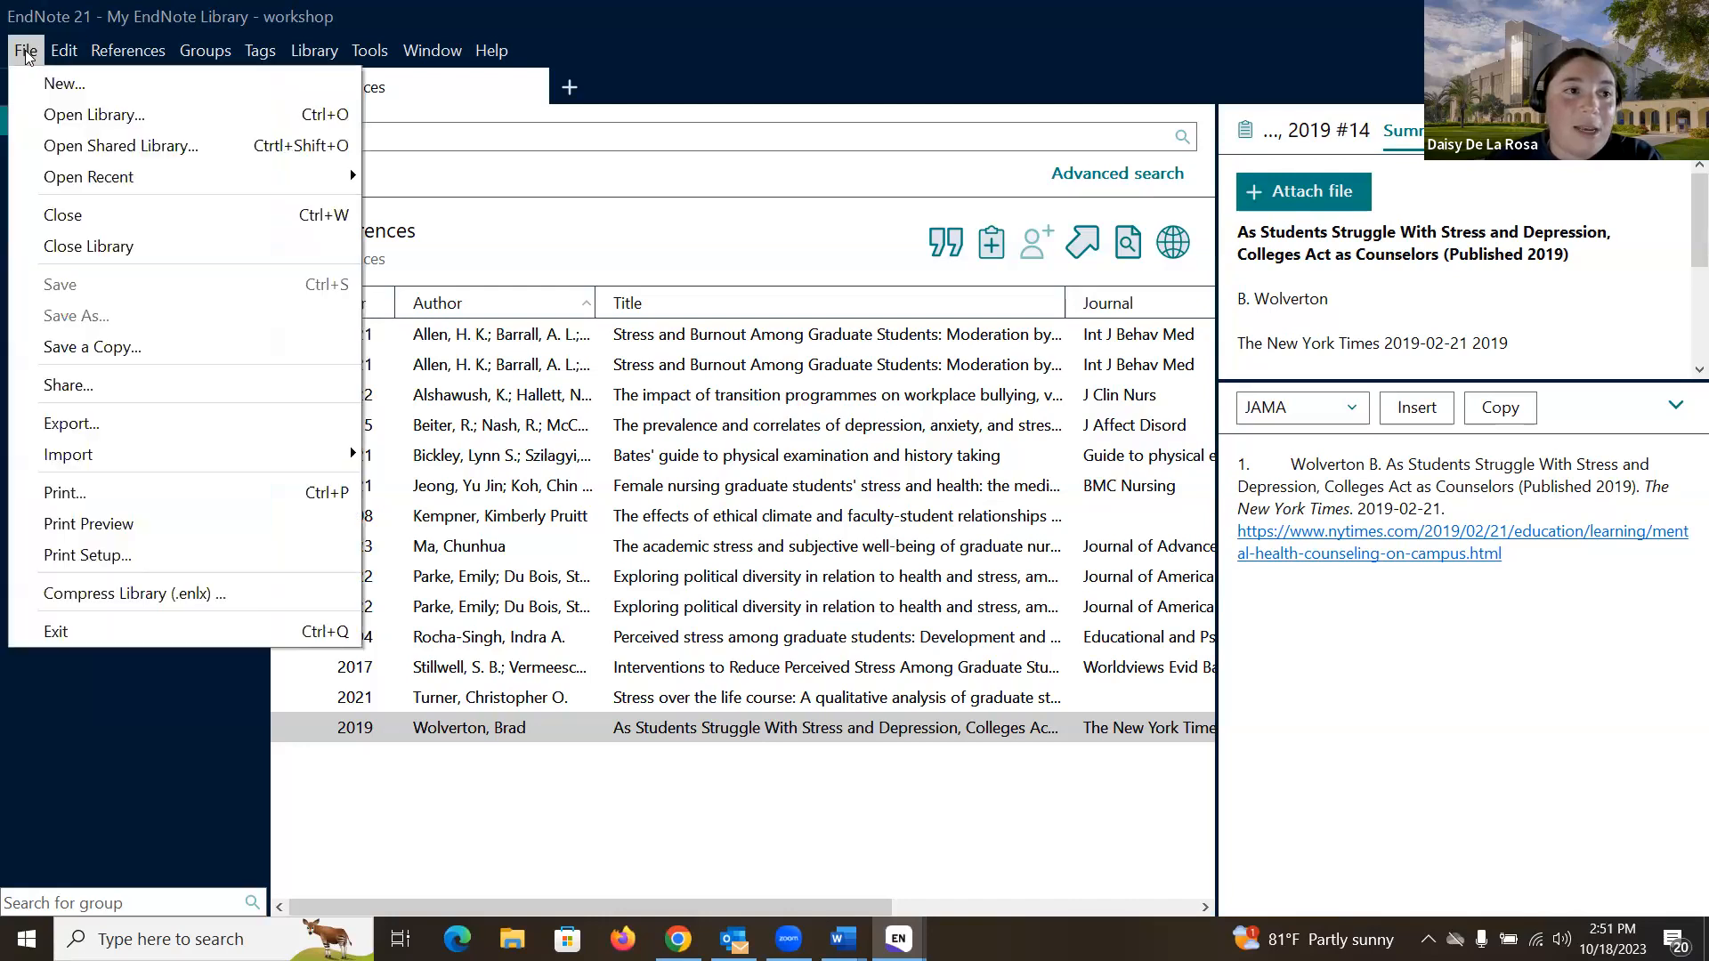
pyautogui.moveTo(151, 450)
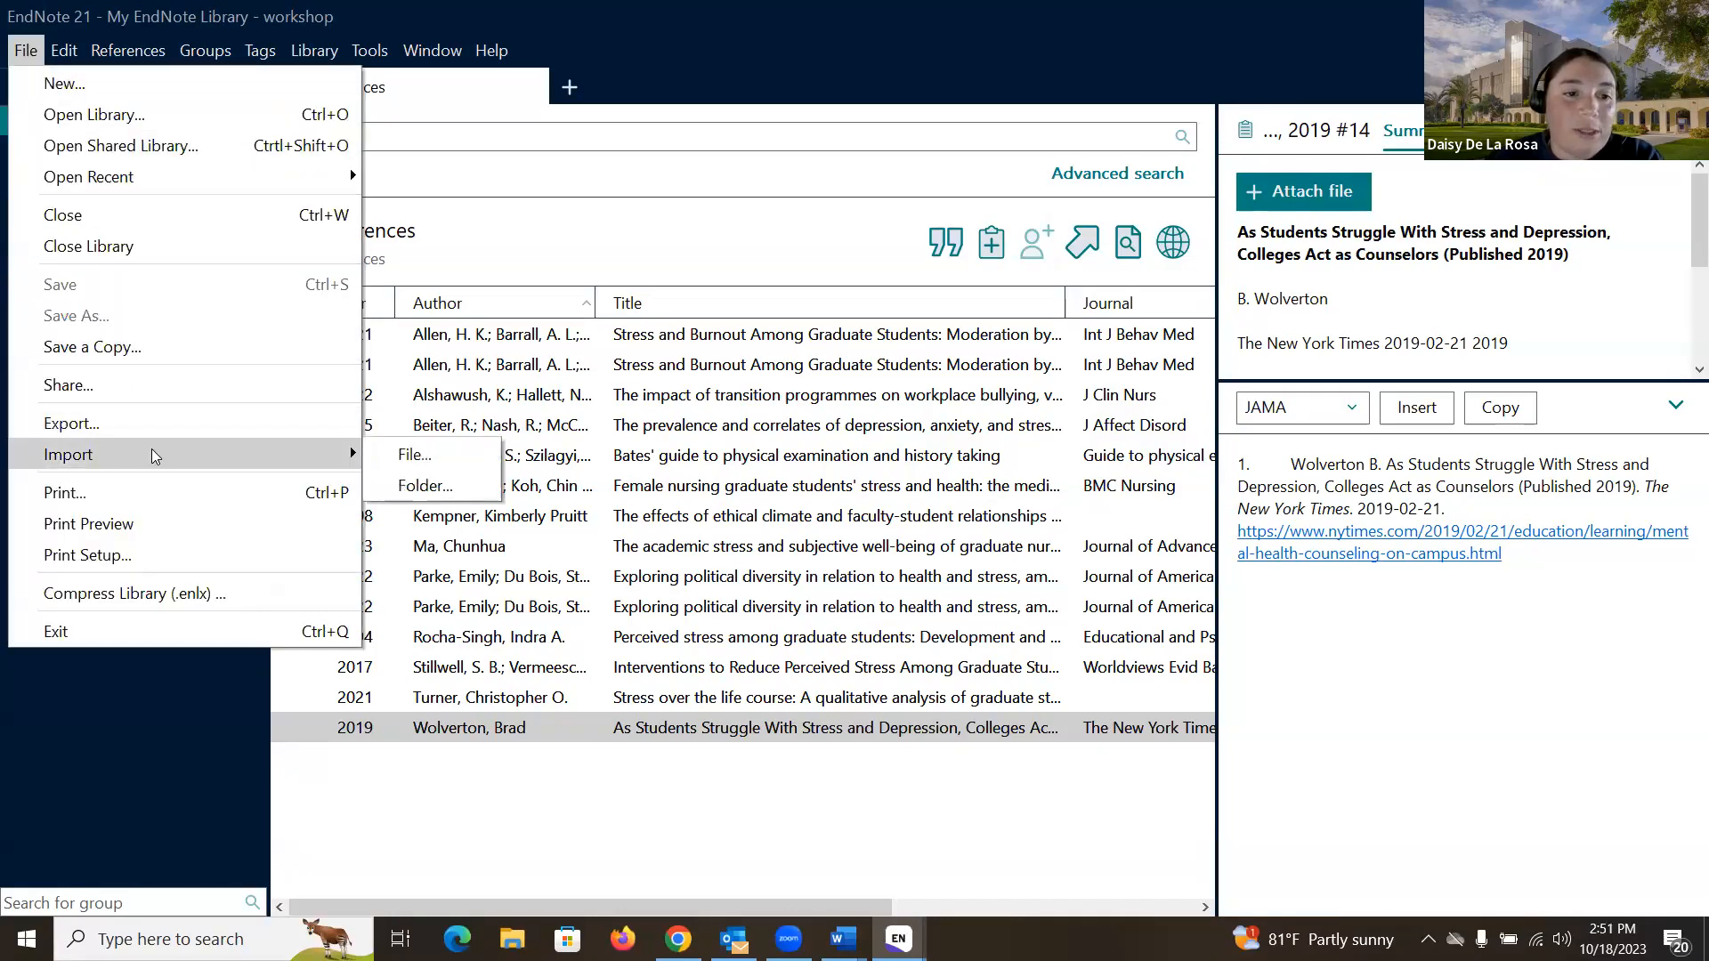
pyautogui.click(439, 488)
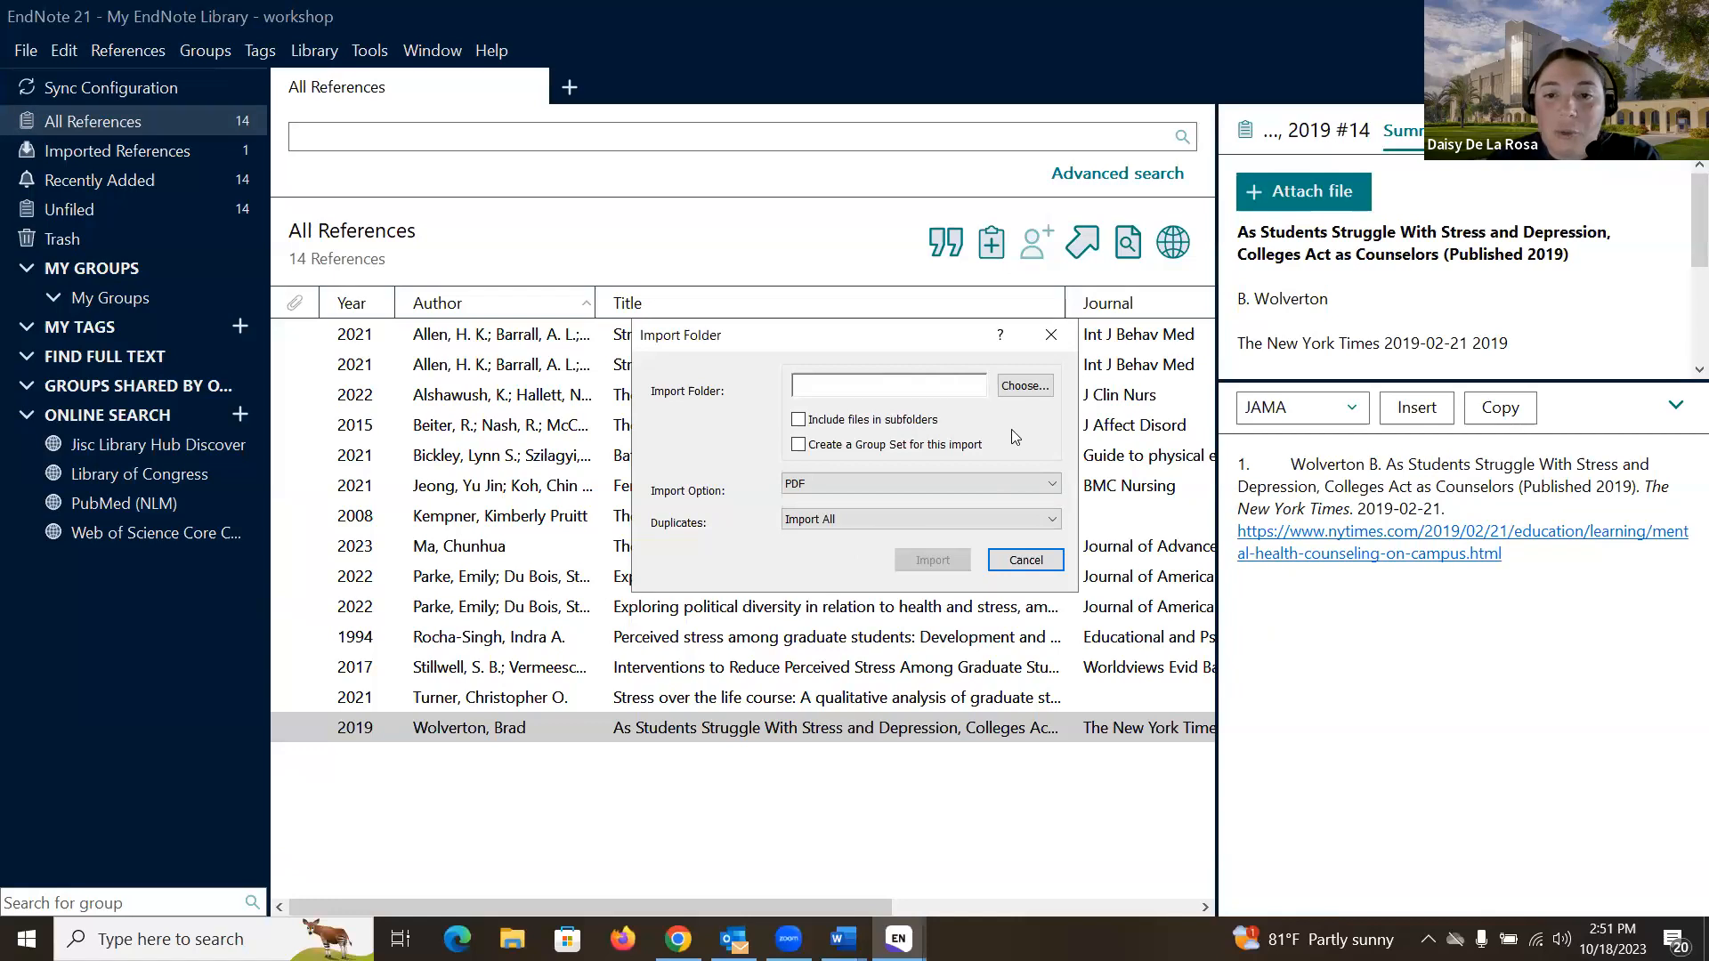
pyautogui.click(1025, 385)
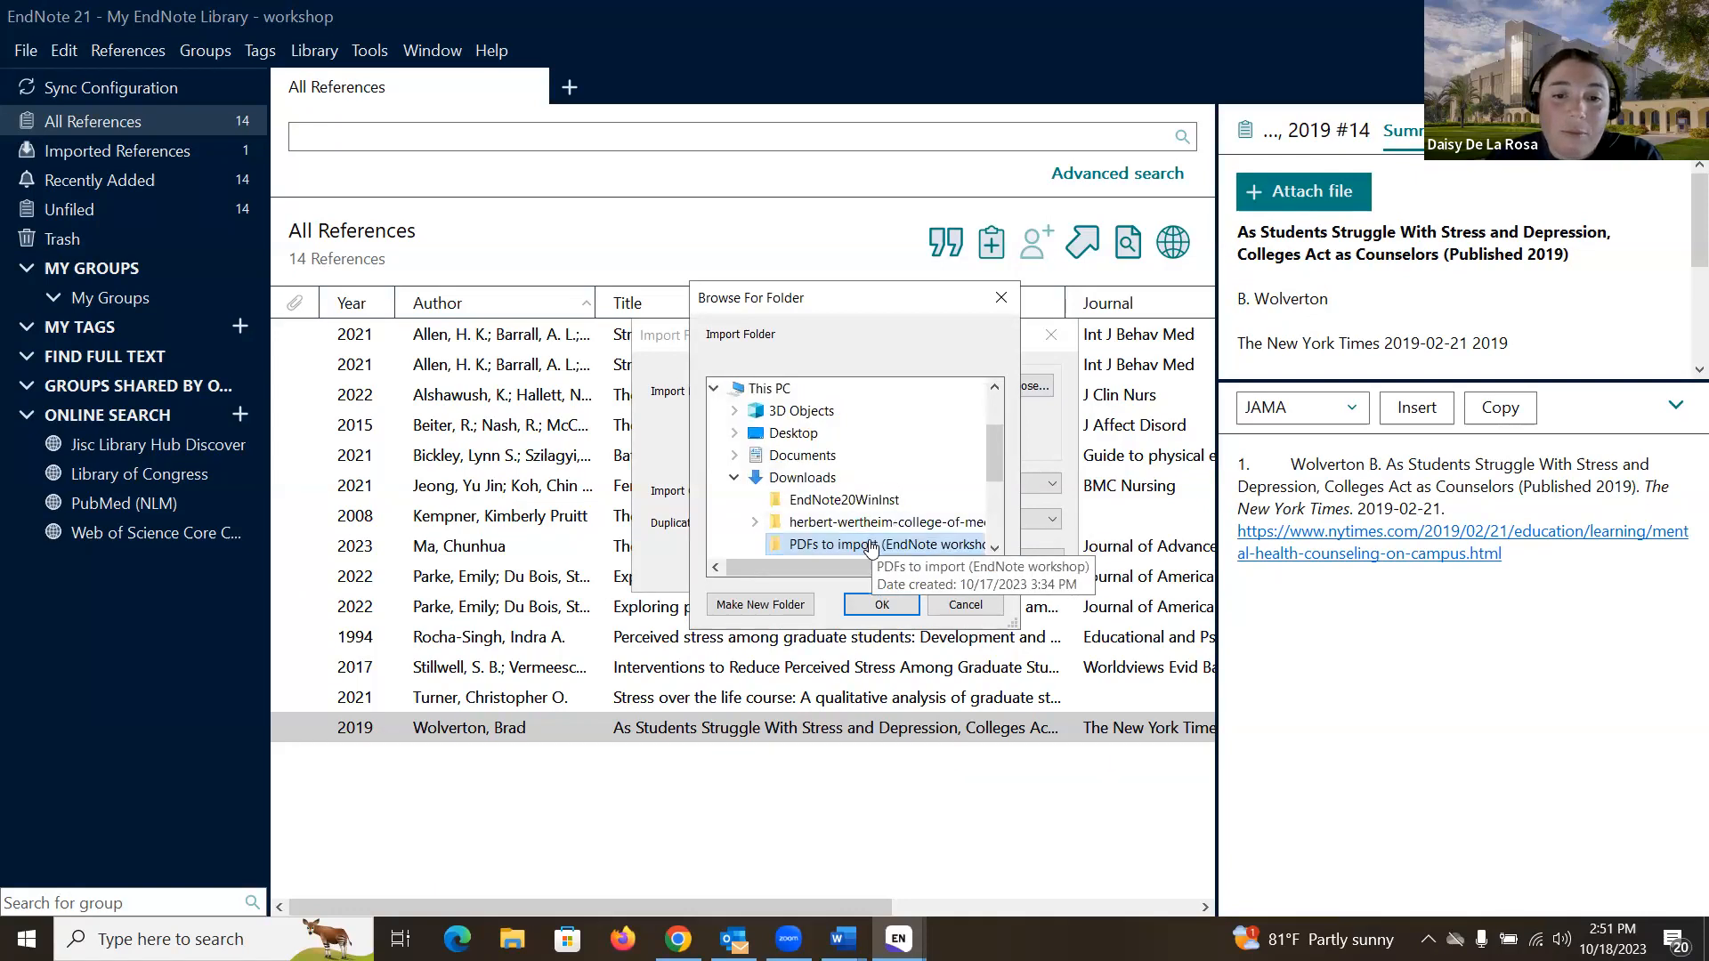
pyautogui.click(881, 606)
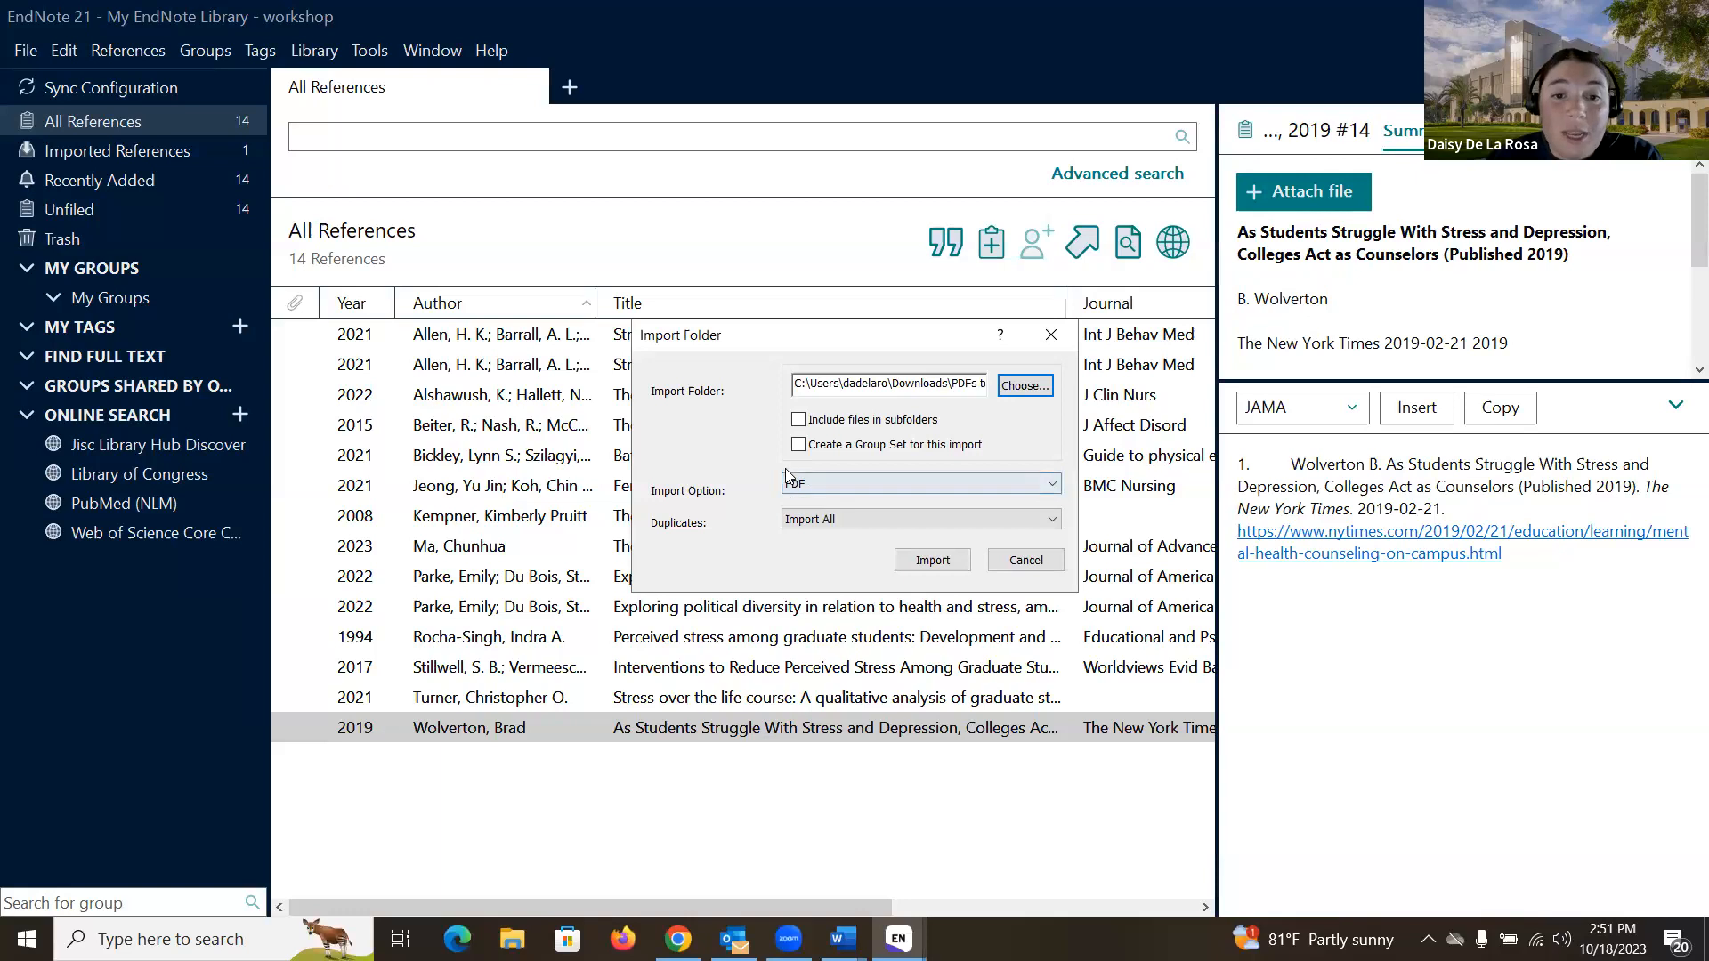
pyautogui.click(834, 521)
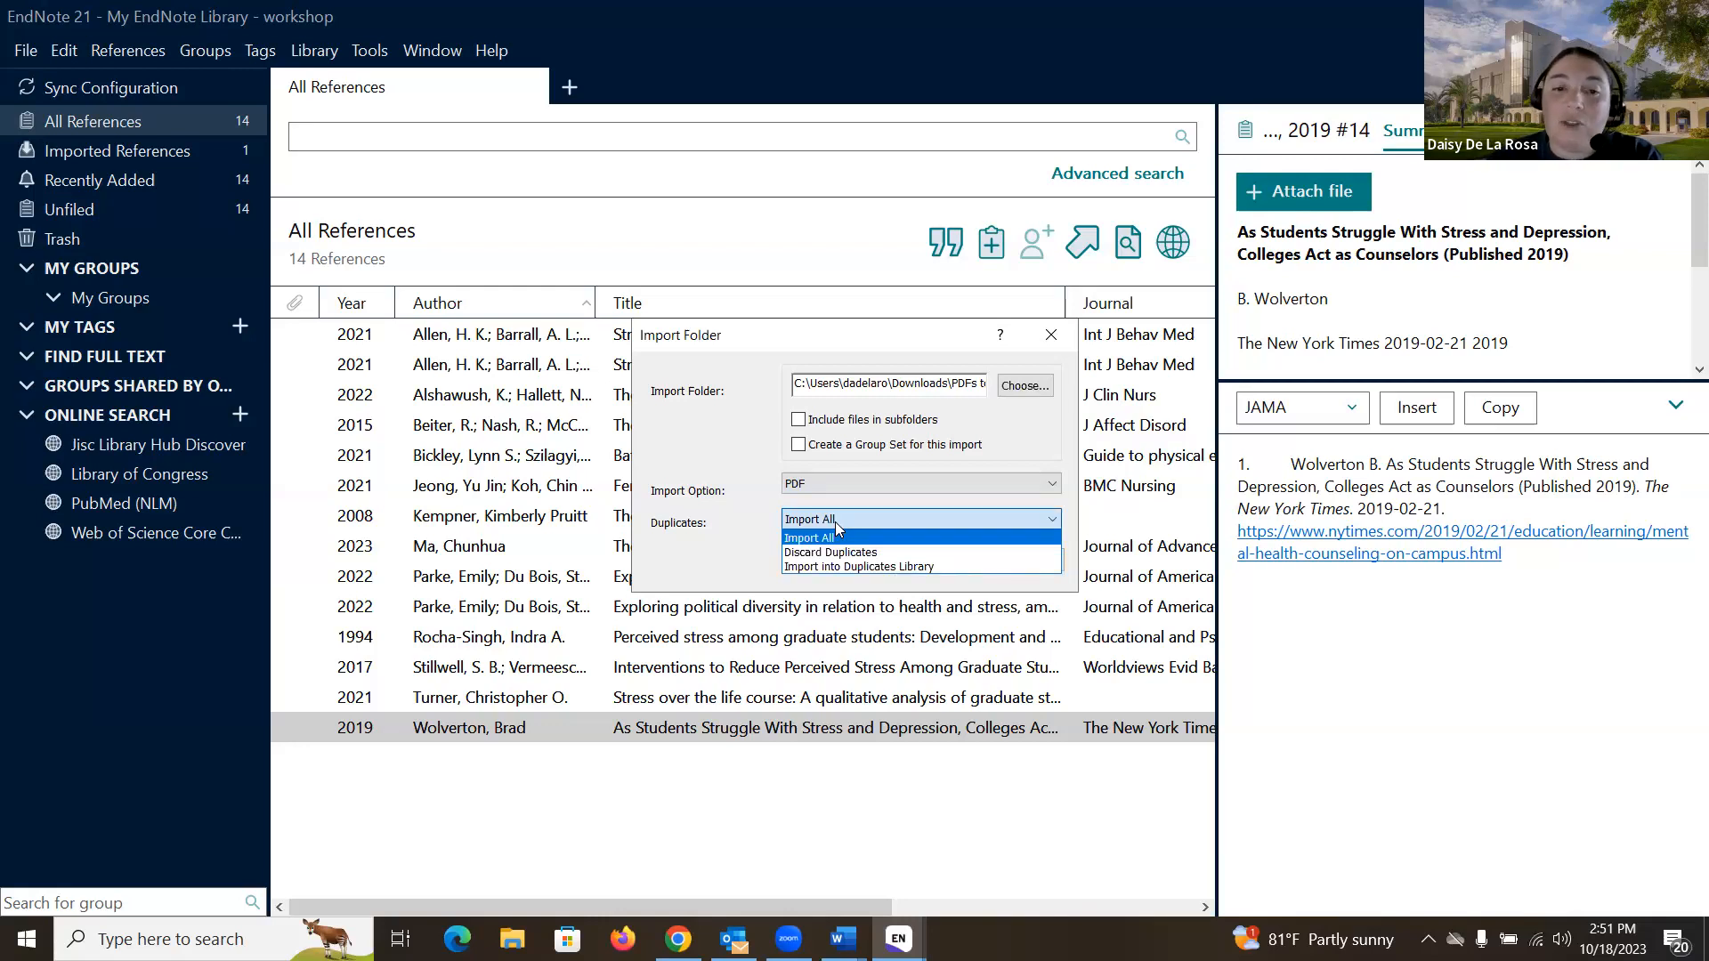
pyautogui.click(834, 520)
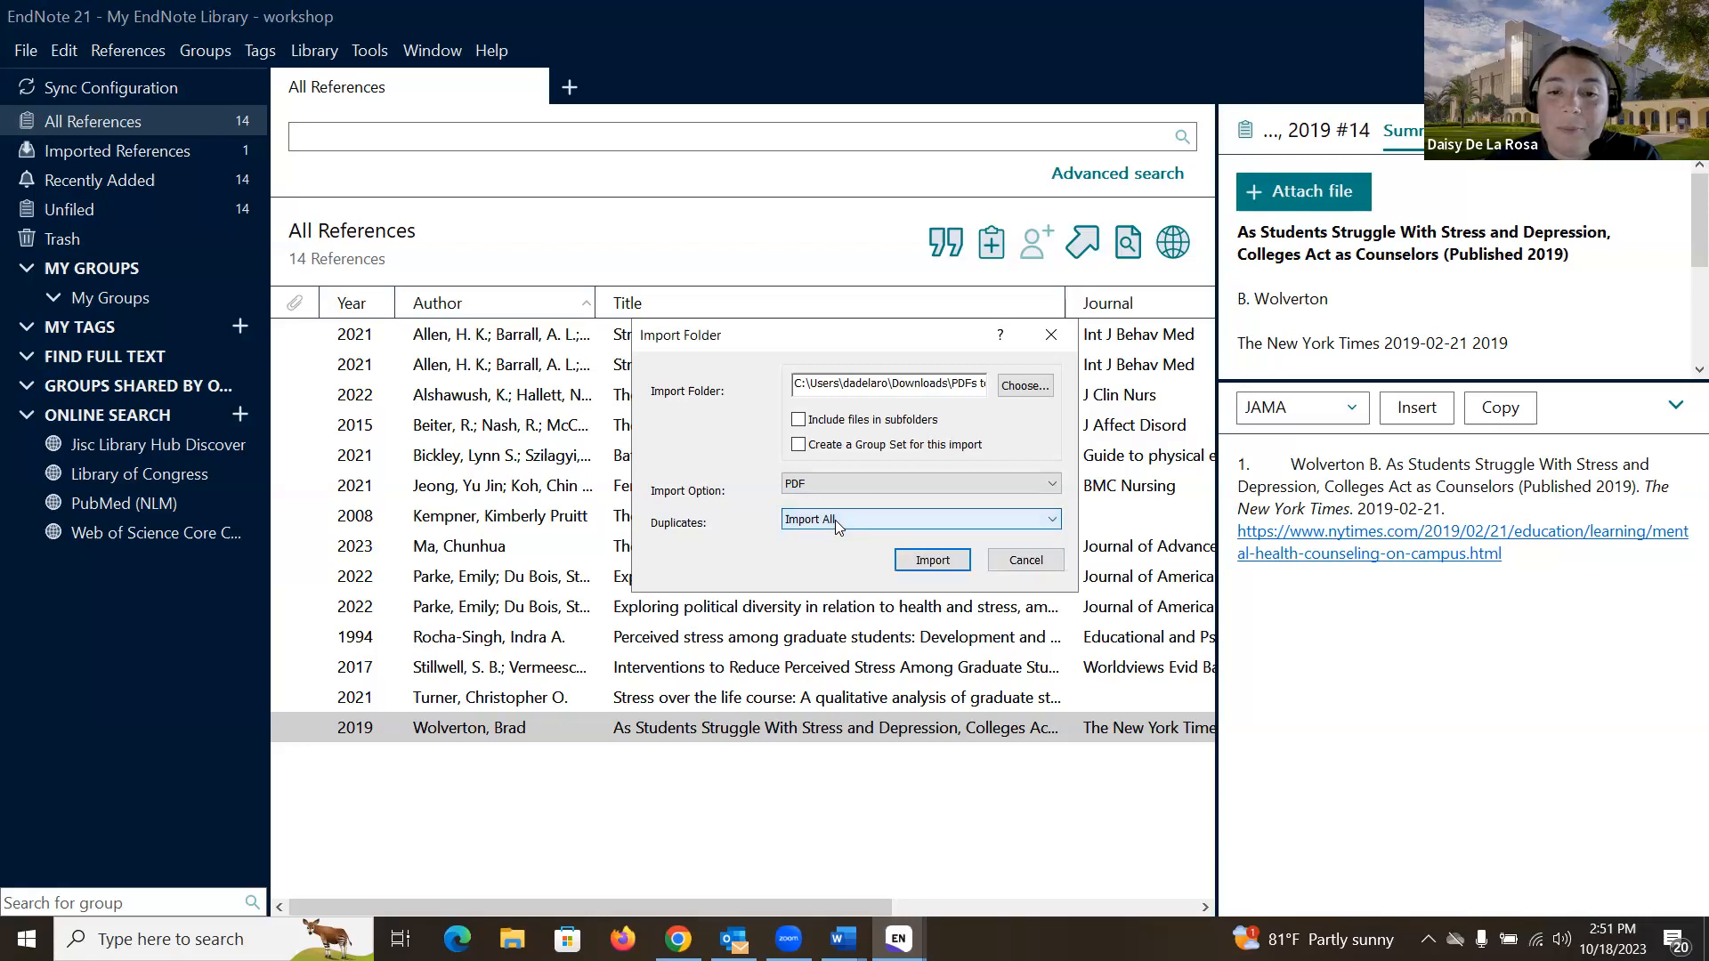
# - Import the five PDFs, preview the Wang et al. PDF, and select the Toews at al..pdf record
pyautogui.click(936, 562)
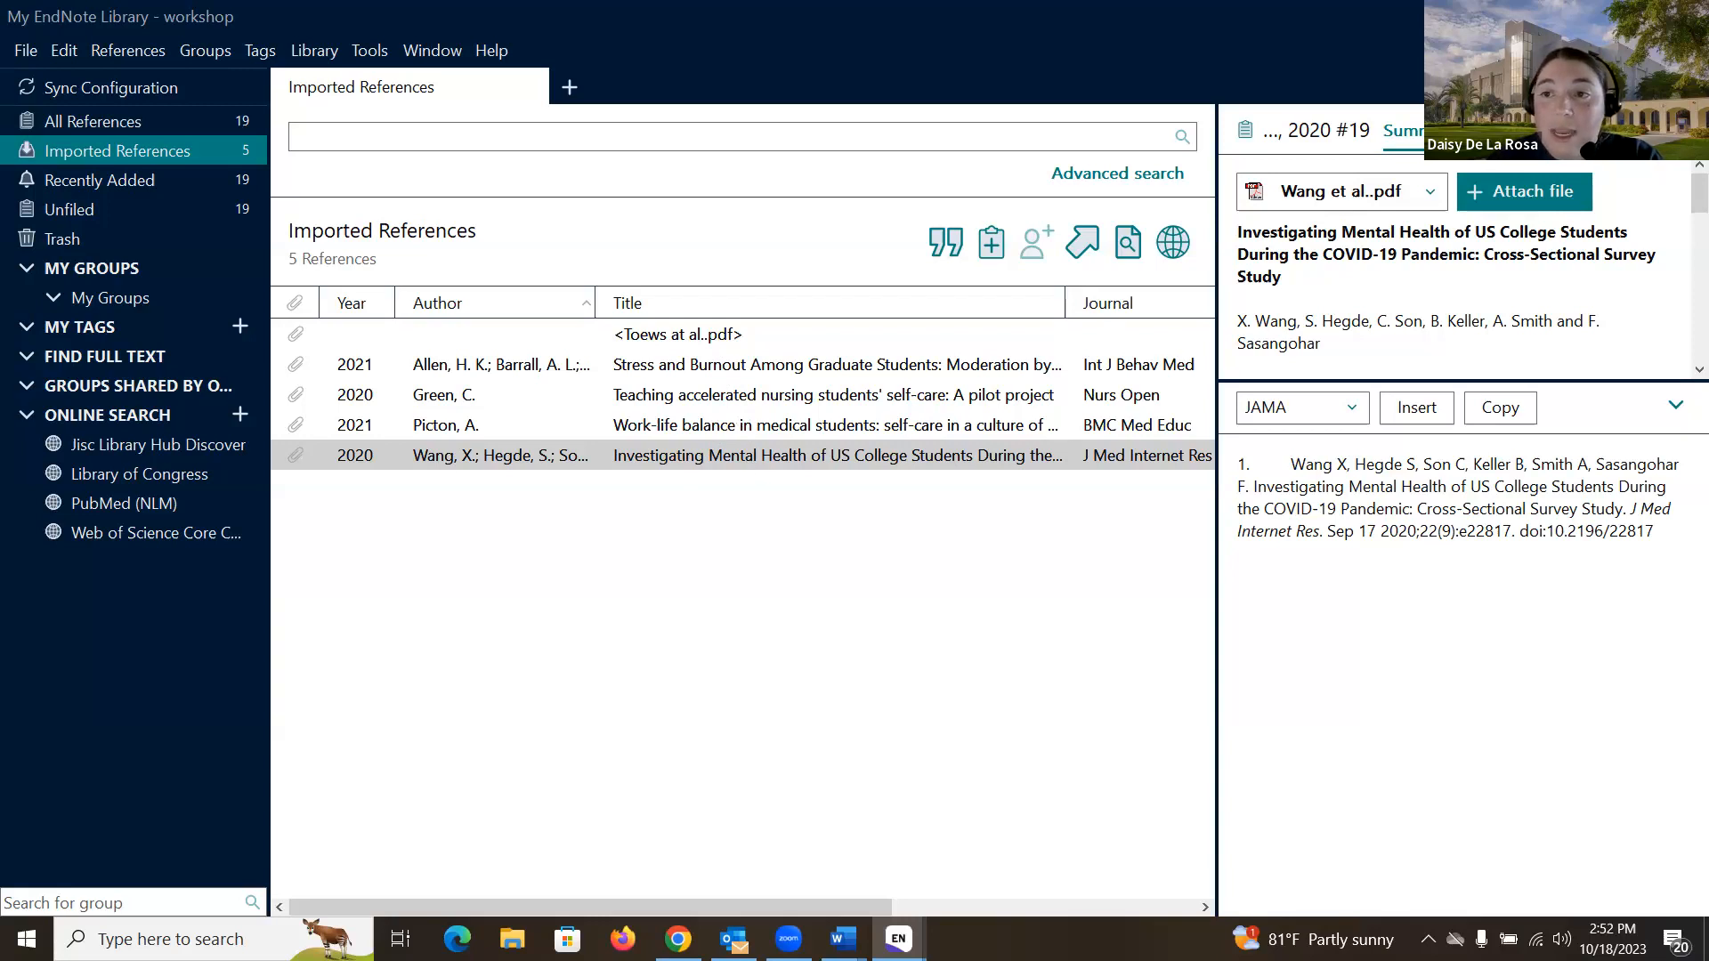
pyautogui.click(1554, 130)
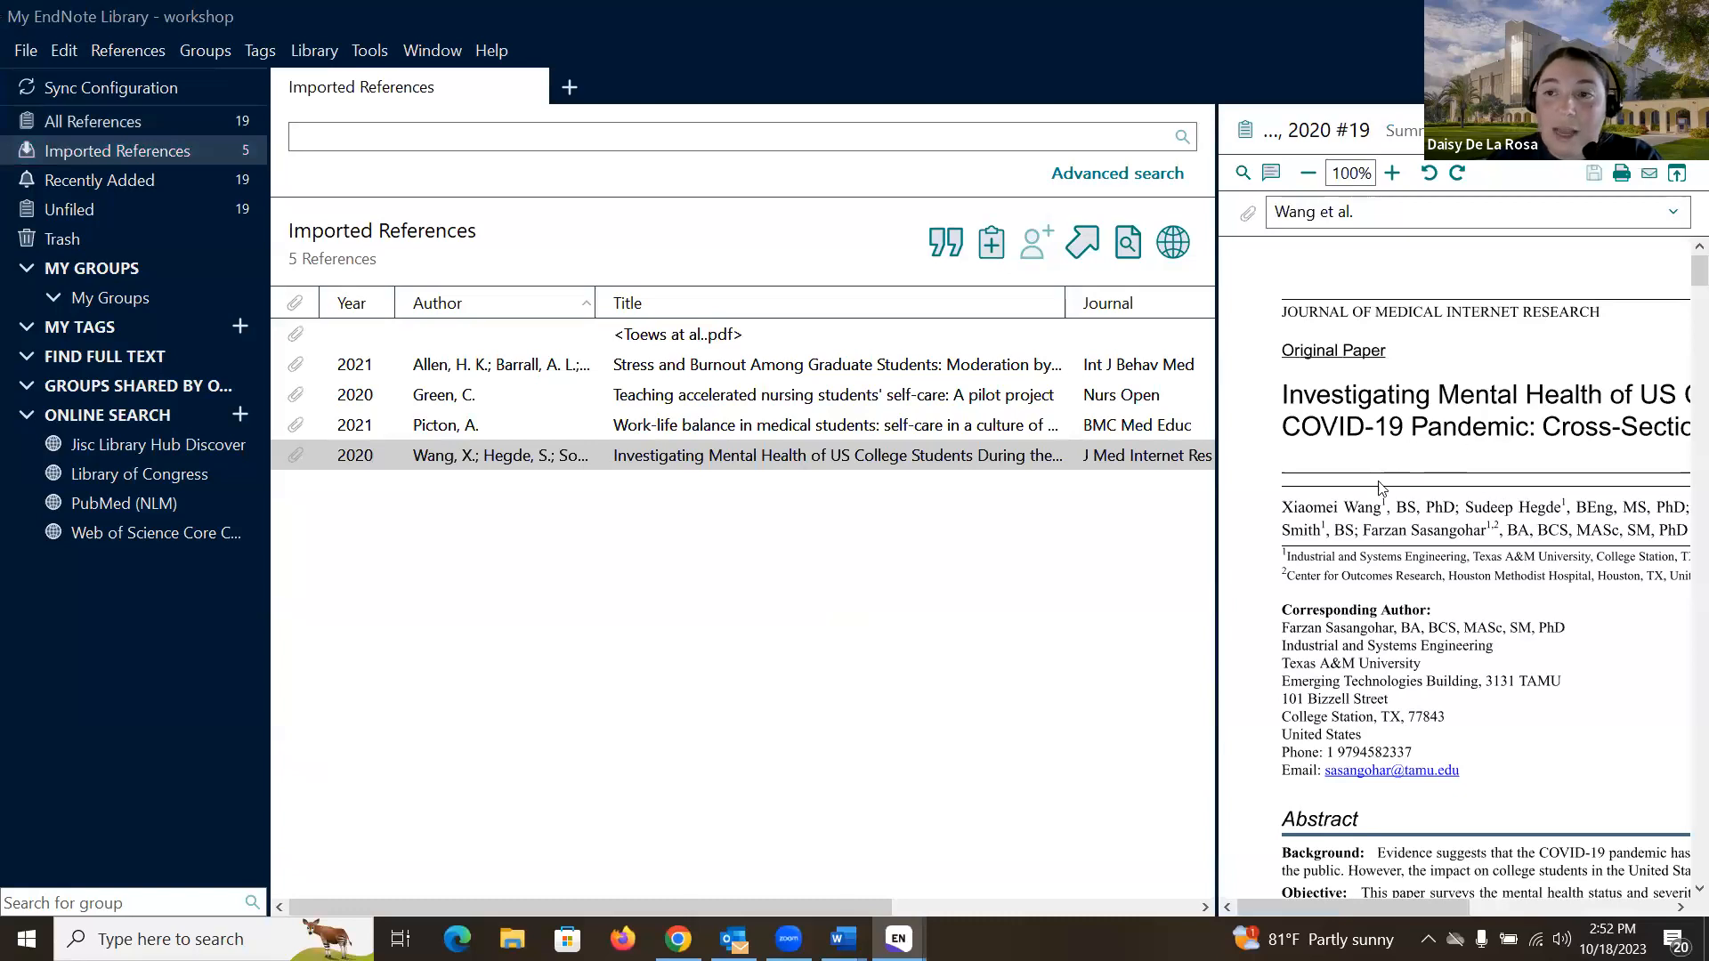
pyautogui.click(1401, 131)
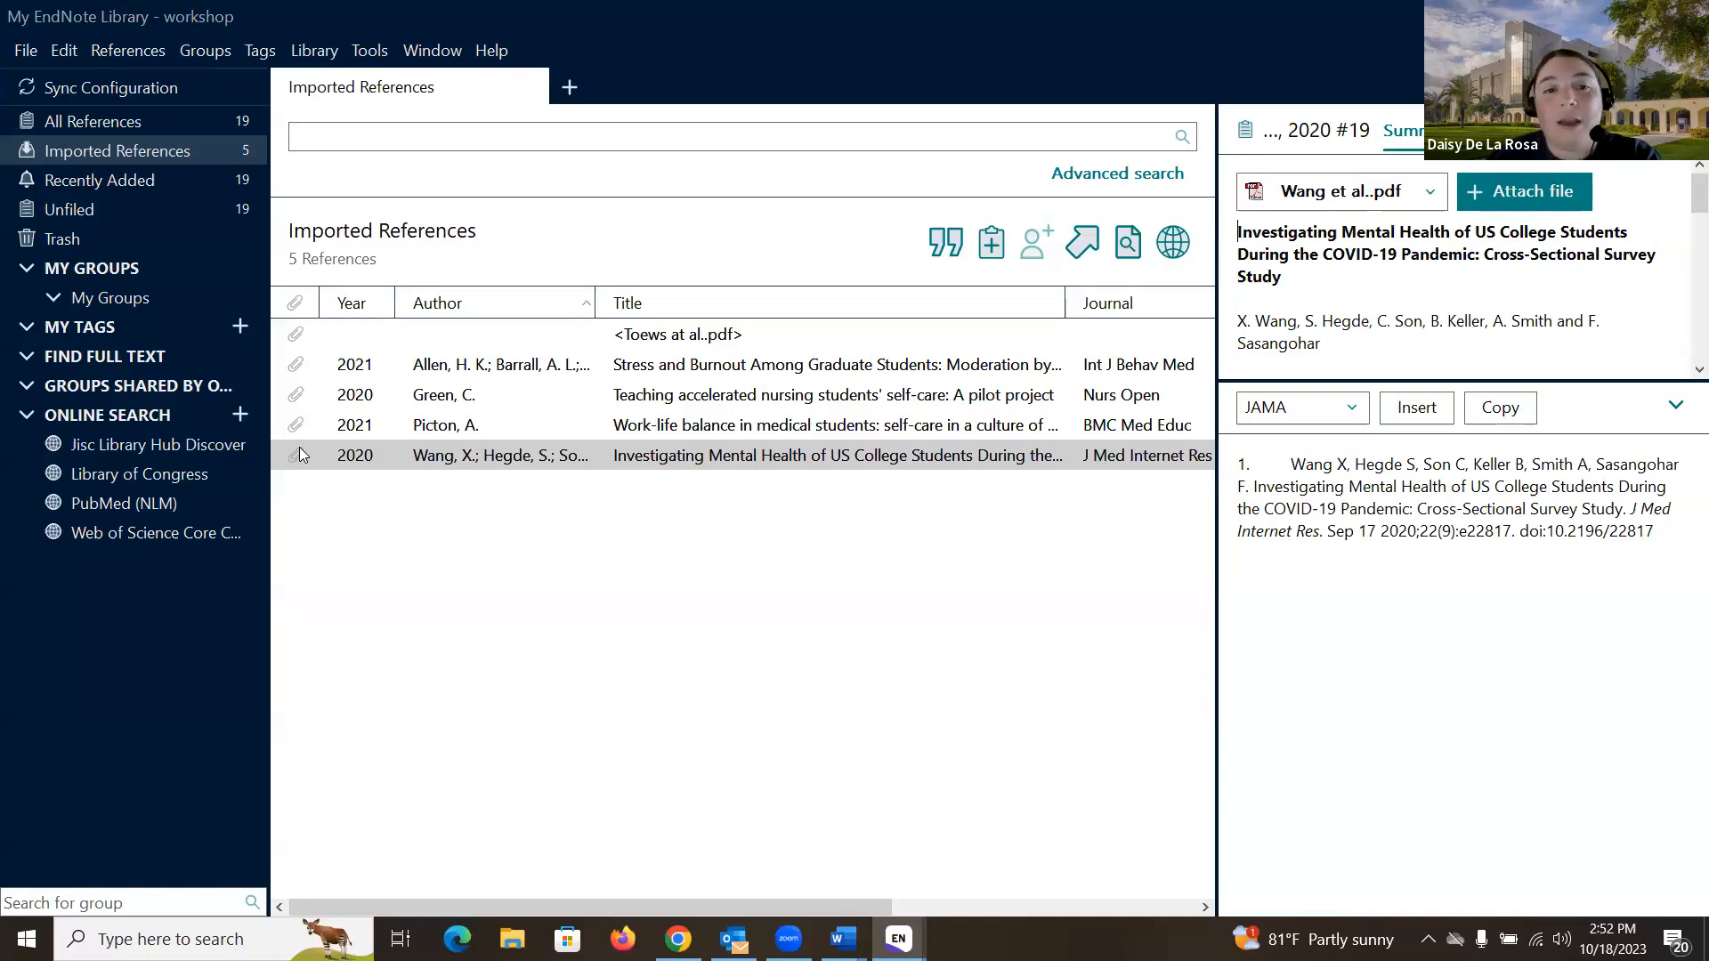
pyautogui.click(695, 341)
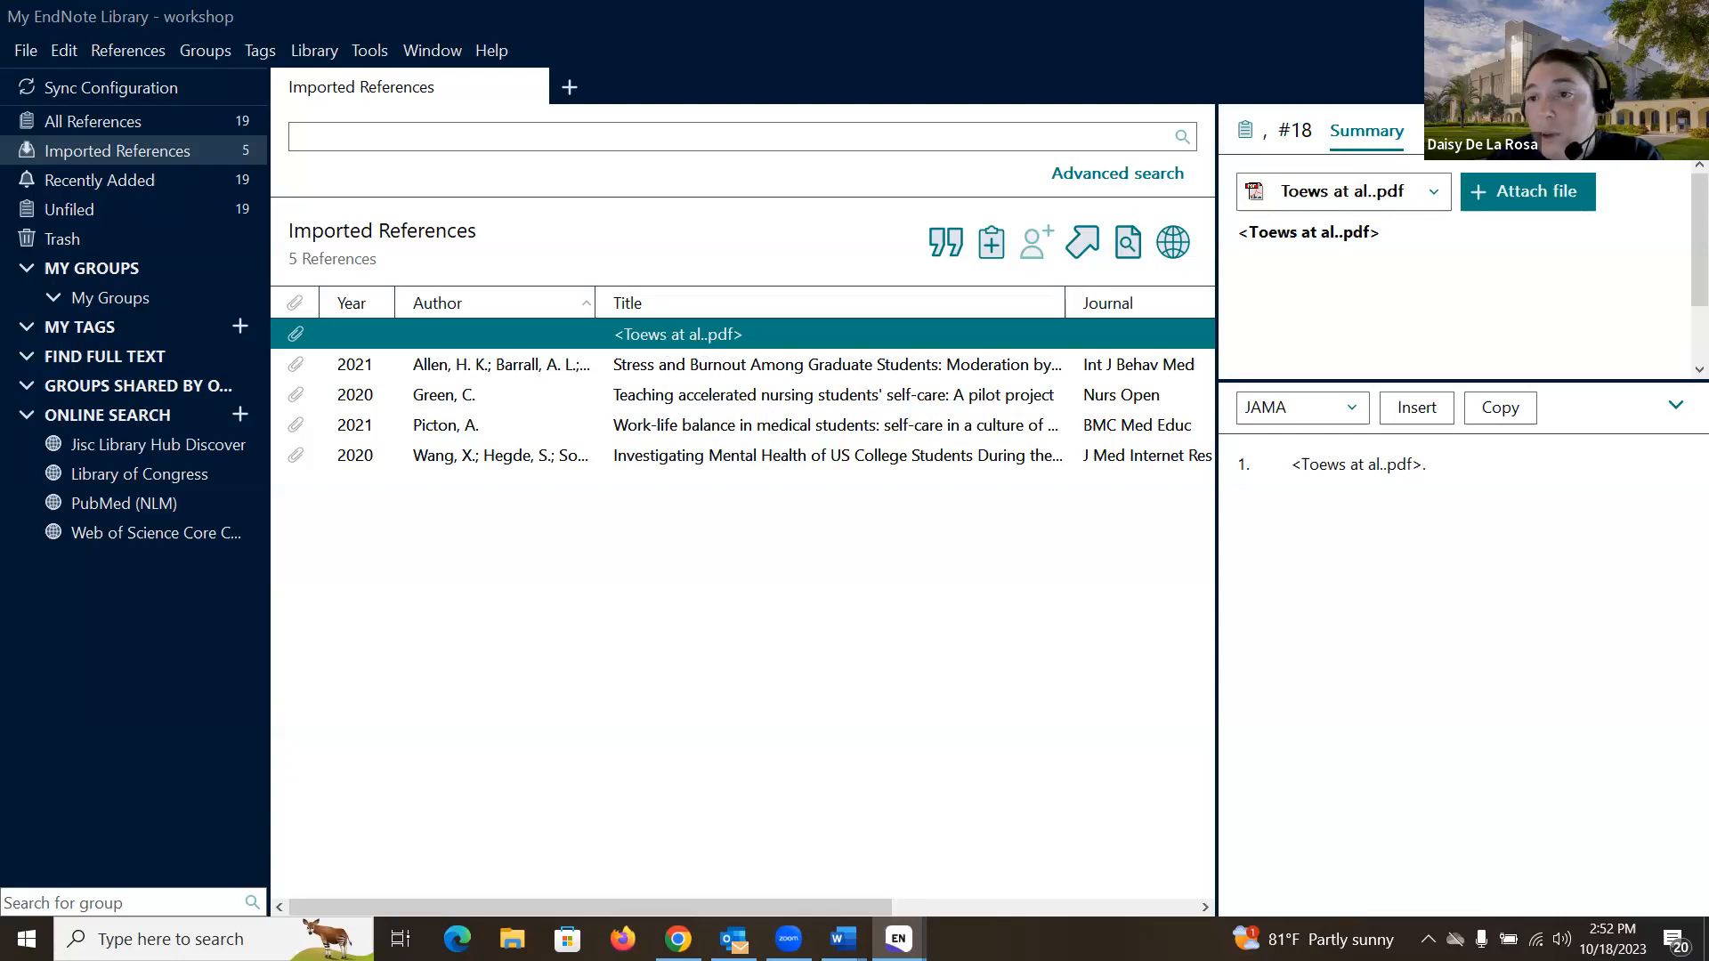
# - Inspect the Toews PDF and its Author, Year and Title fields, then list all 19 references
pyautogui.click(1492, 131)
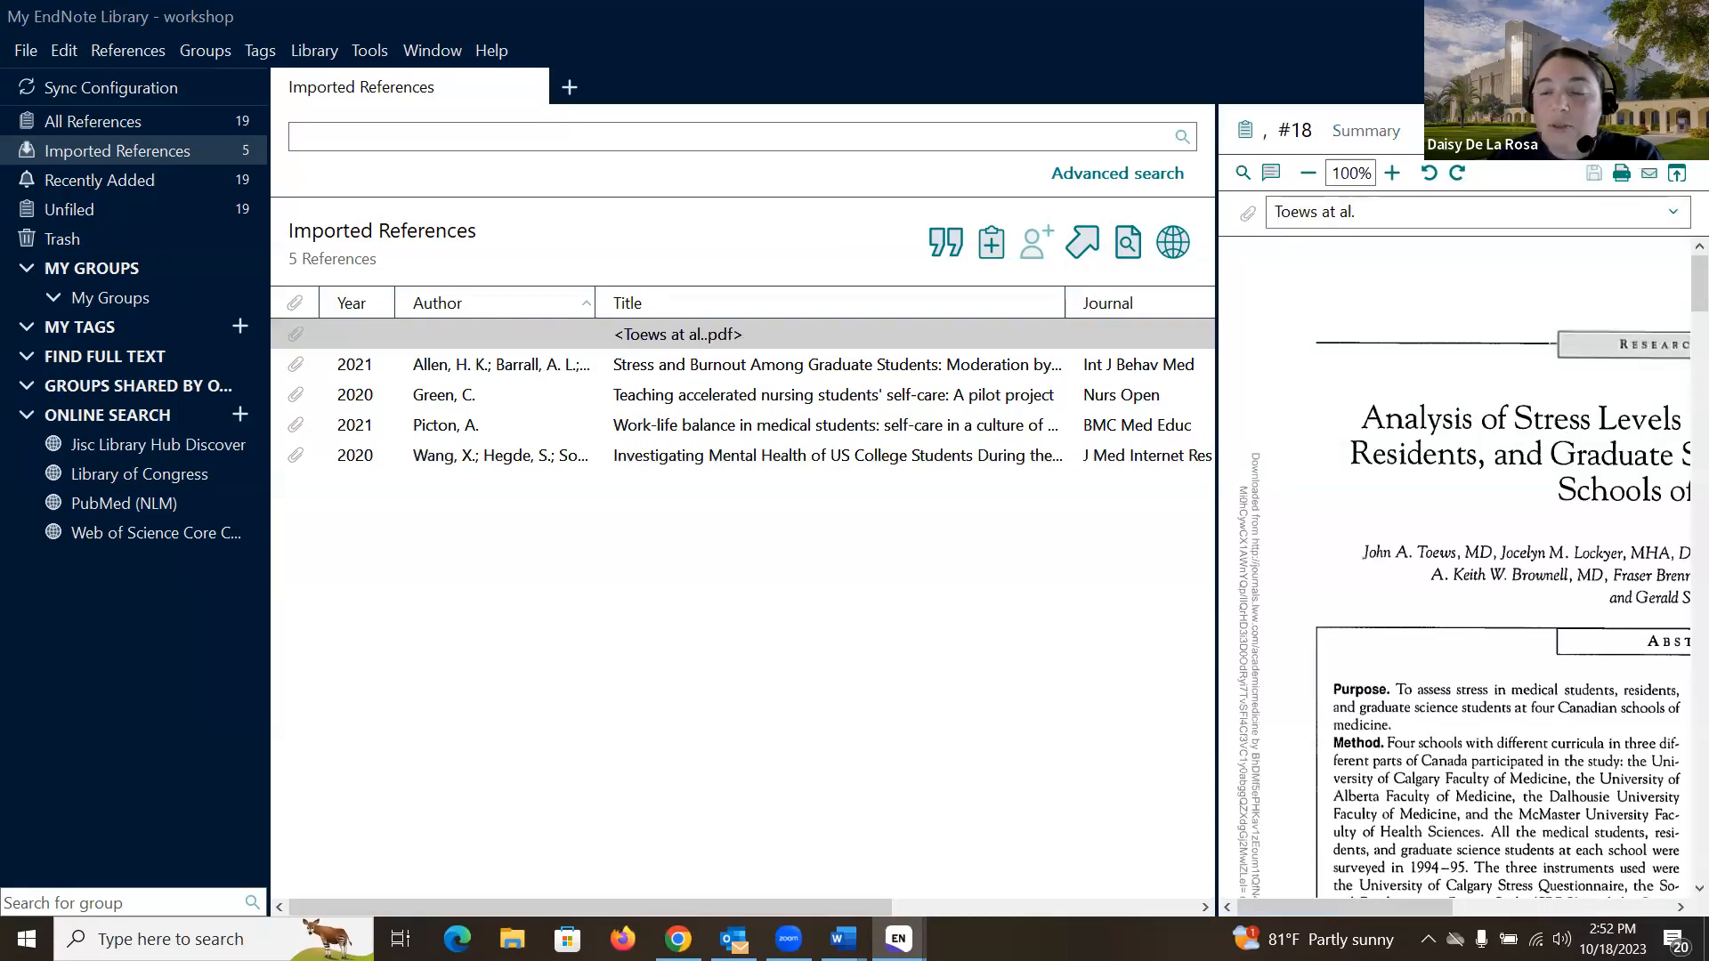
pyautogui.click(1441, 131)
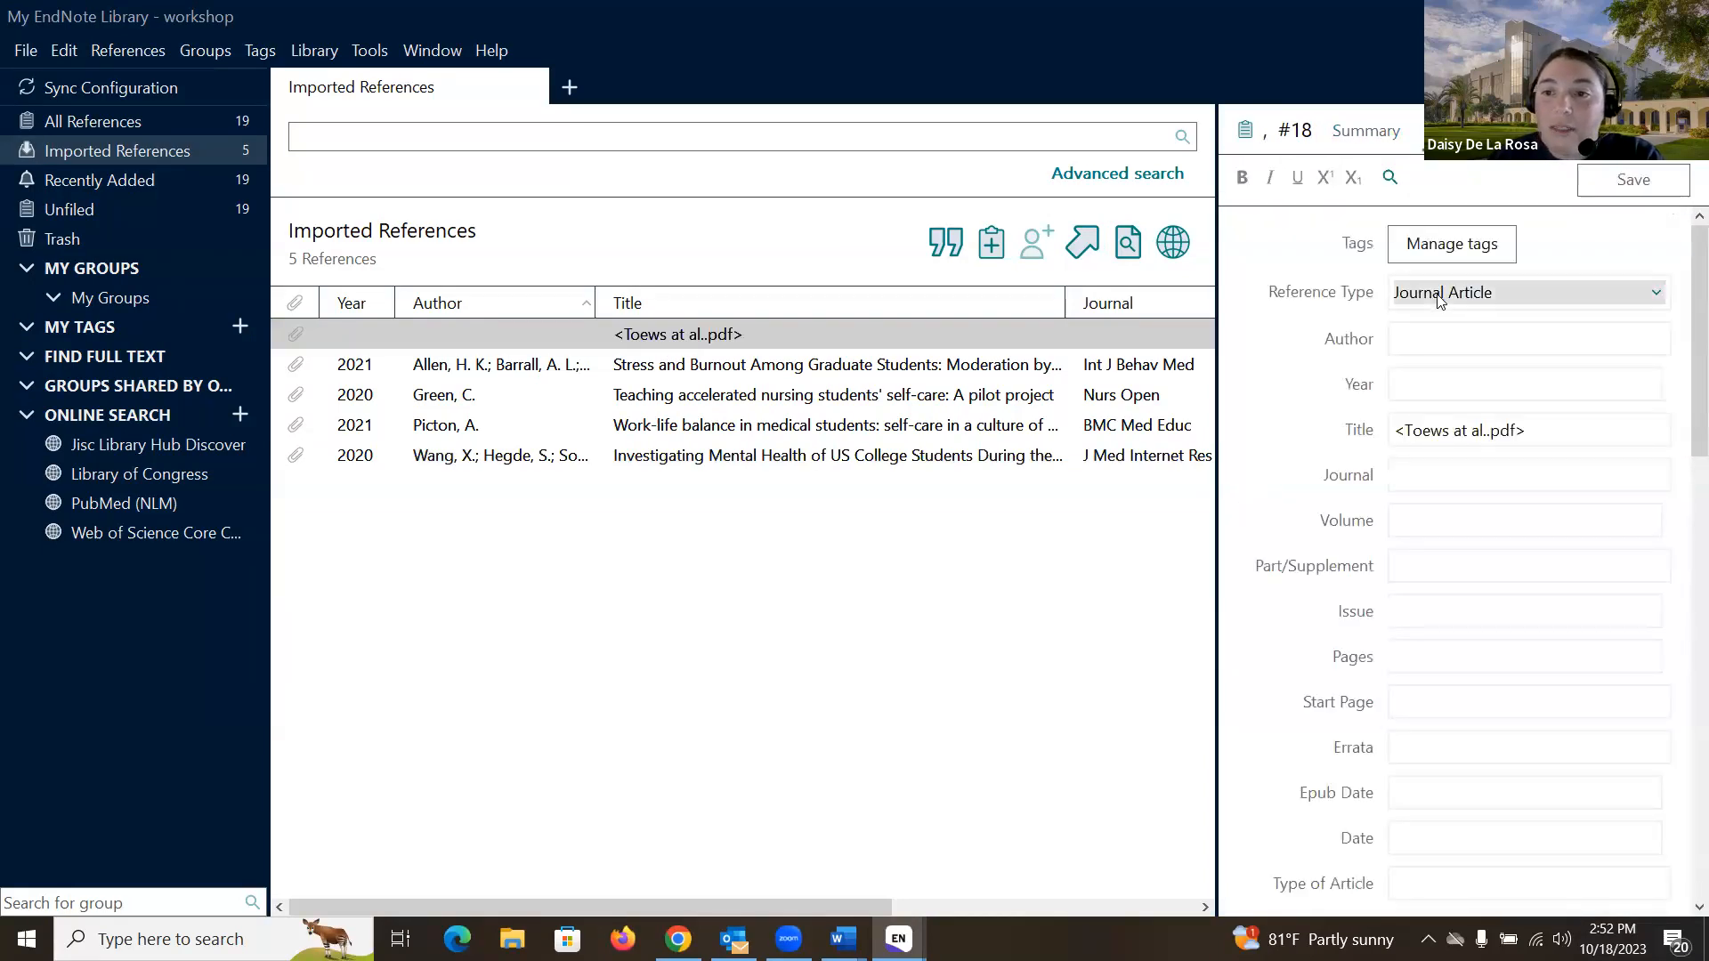
pyautogui.click(1449, 337)
pyautogui.click(1460, 375)
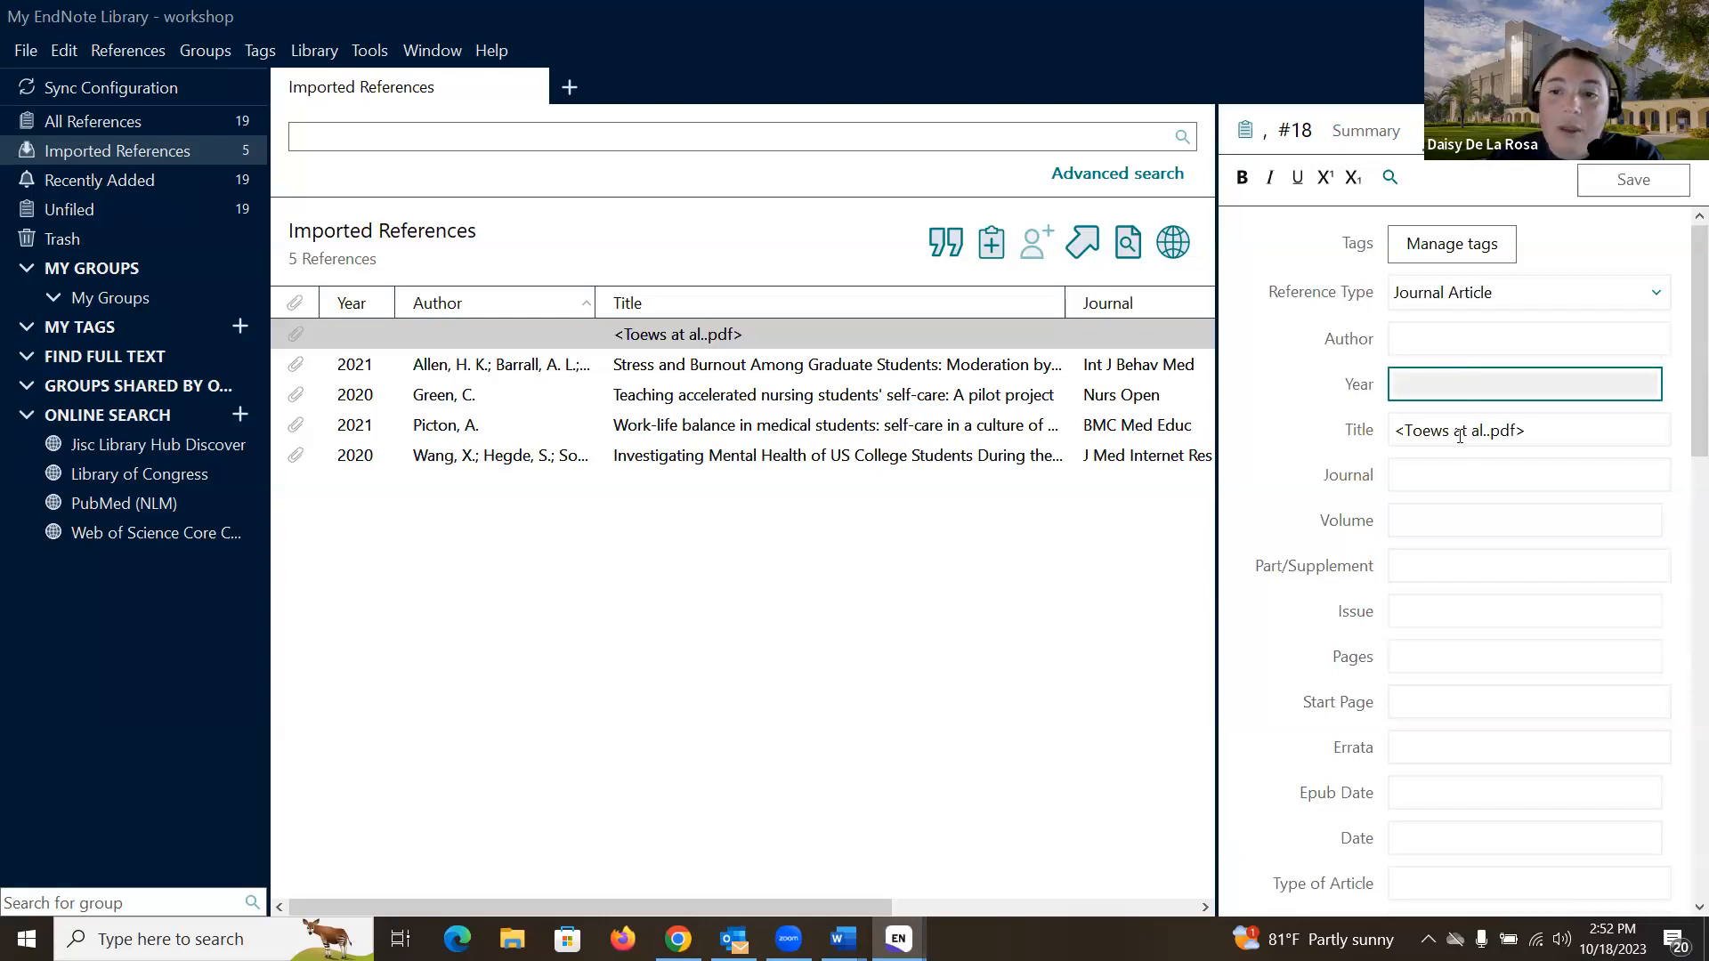
pyautogui.click(1461, 434)
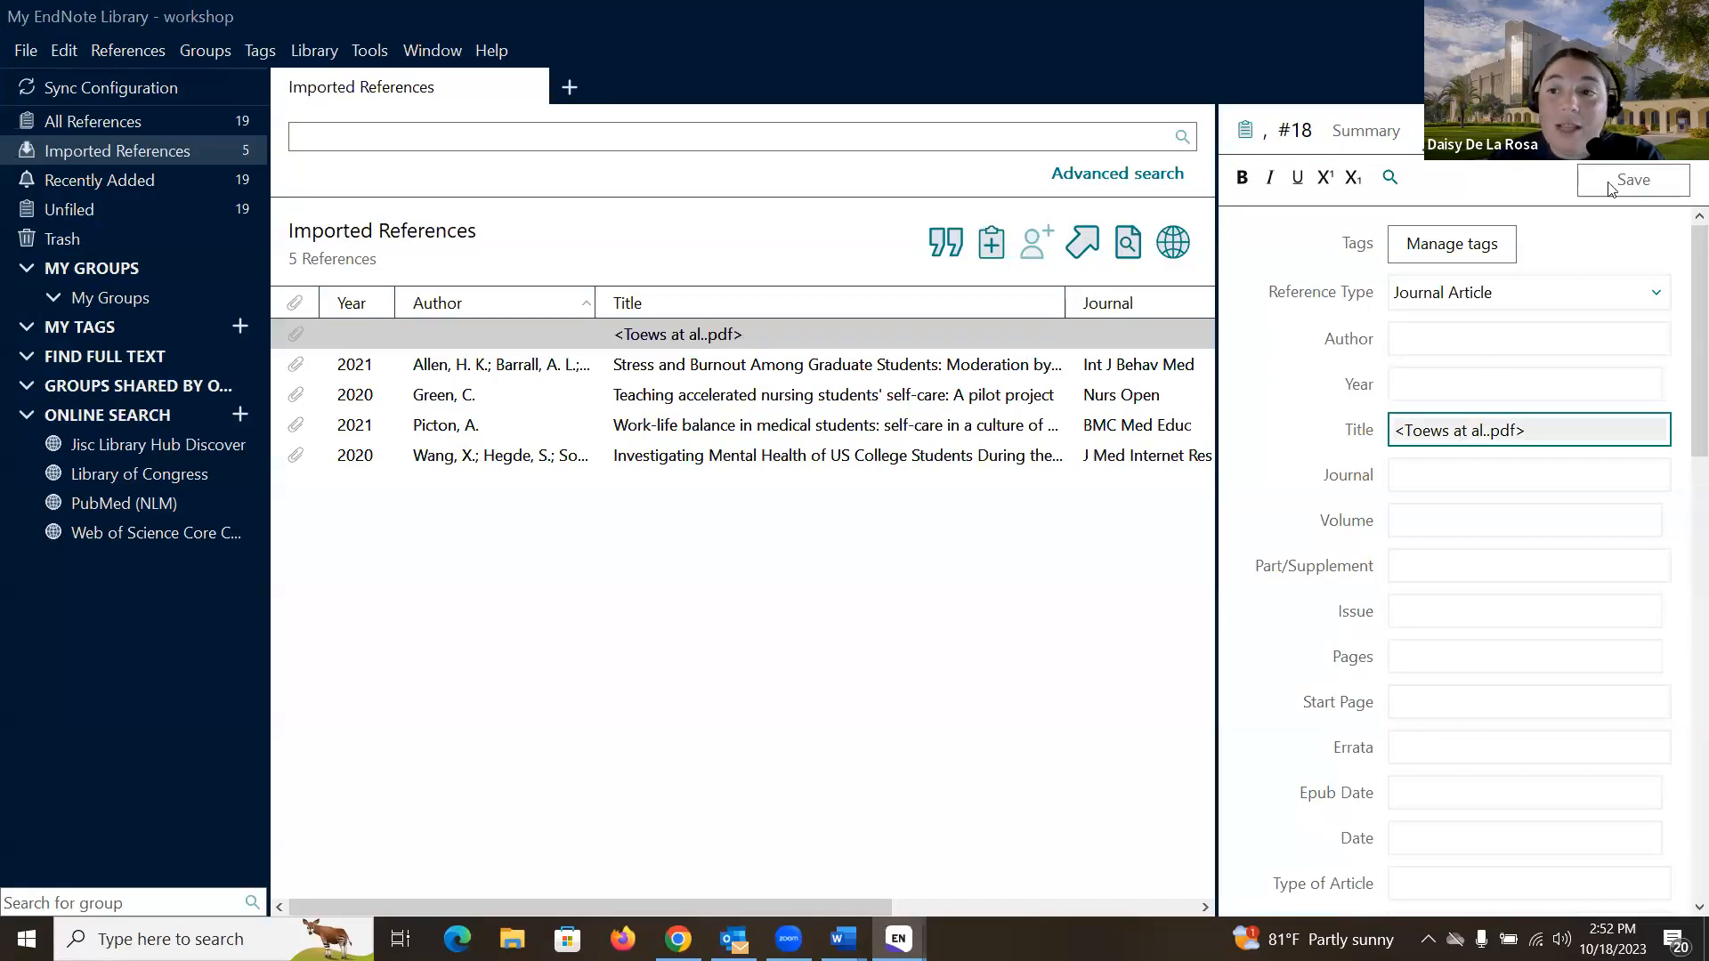
pyautogui.click(879, 567)
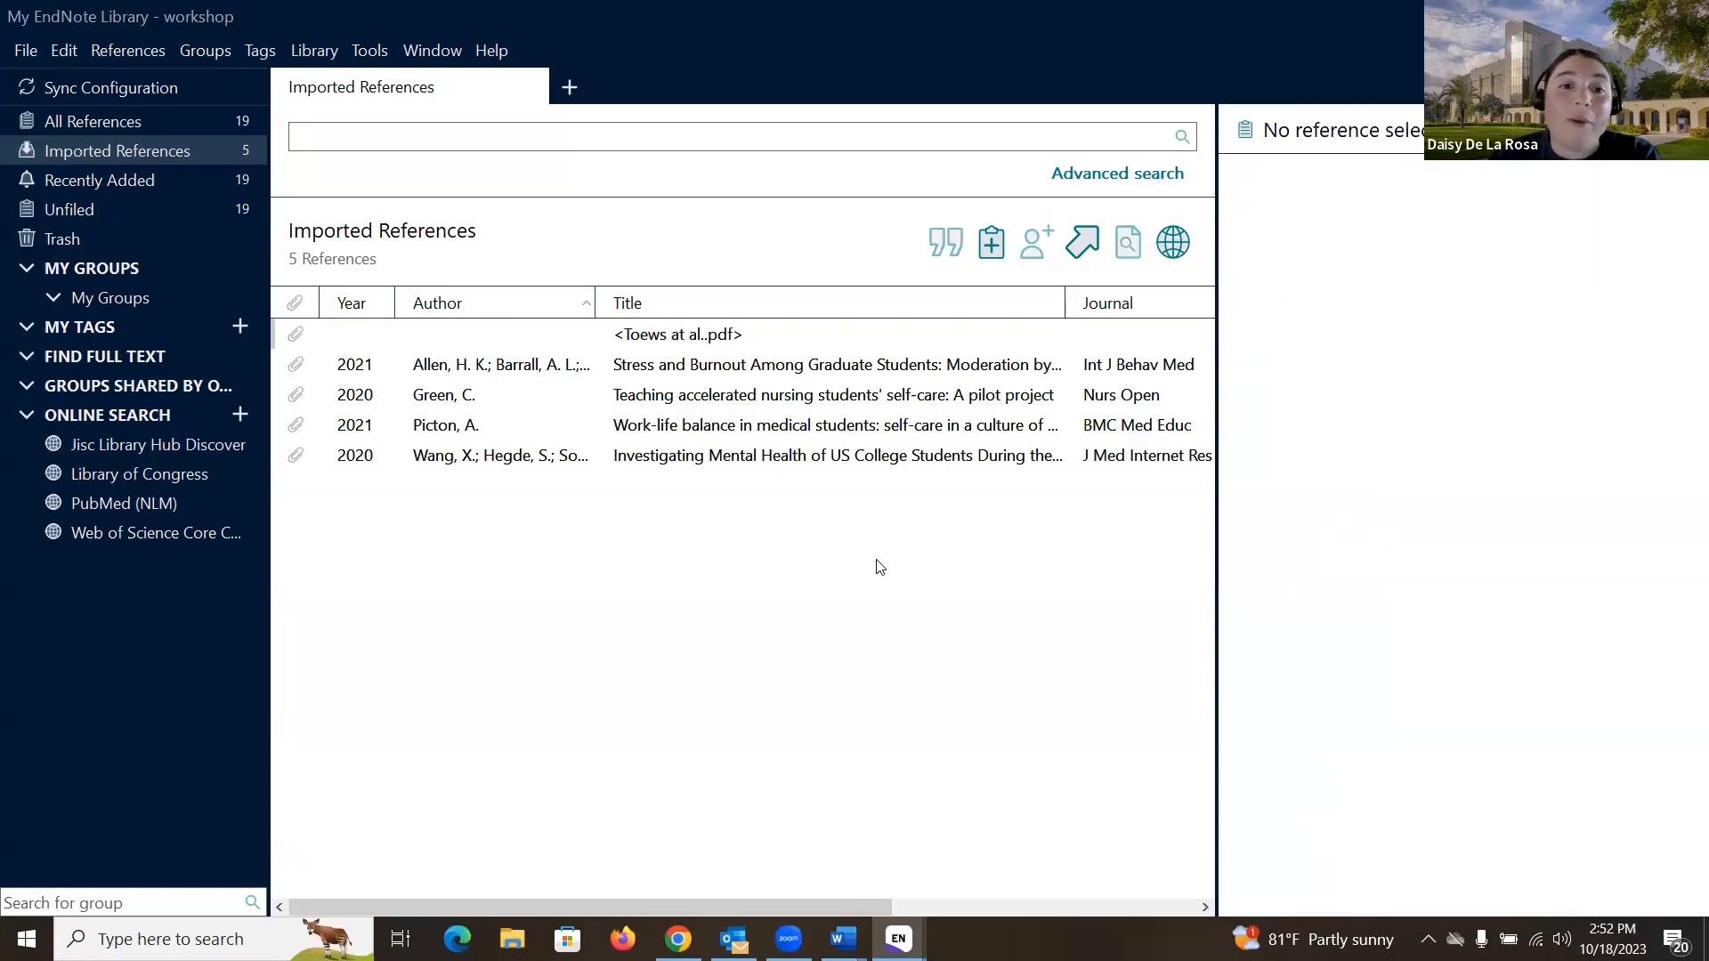
pyautogui.click(133, 121)
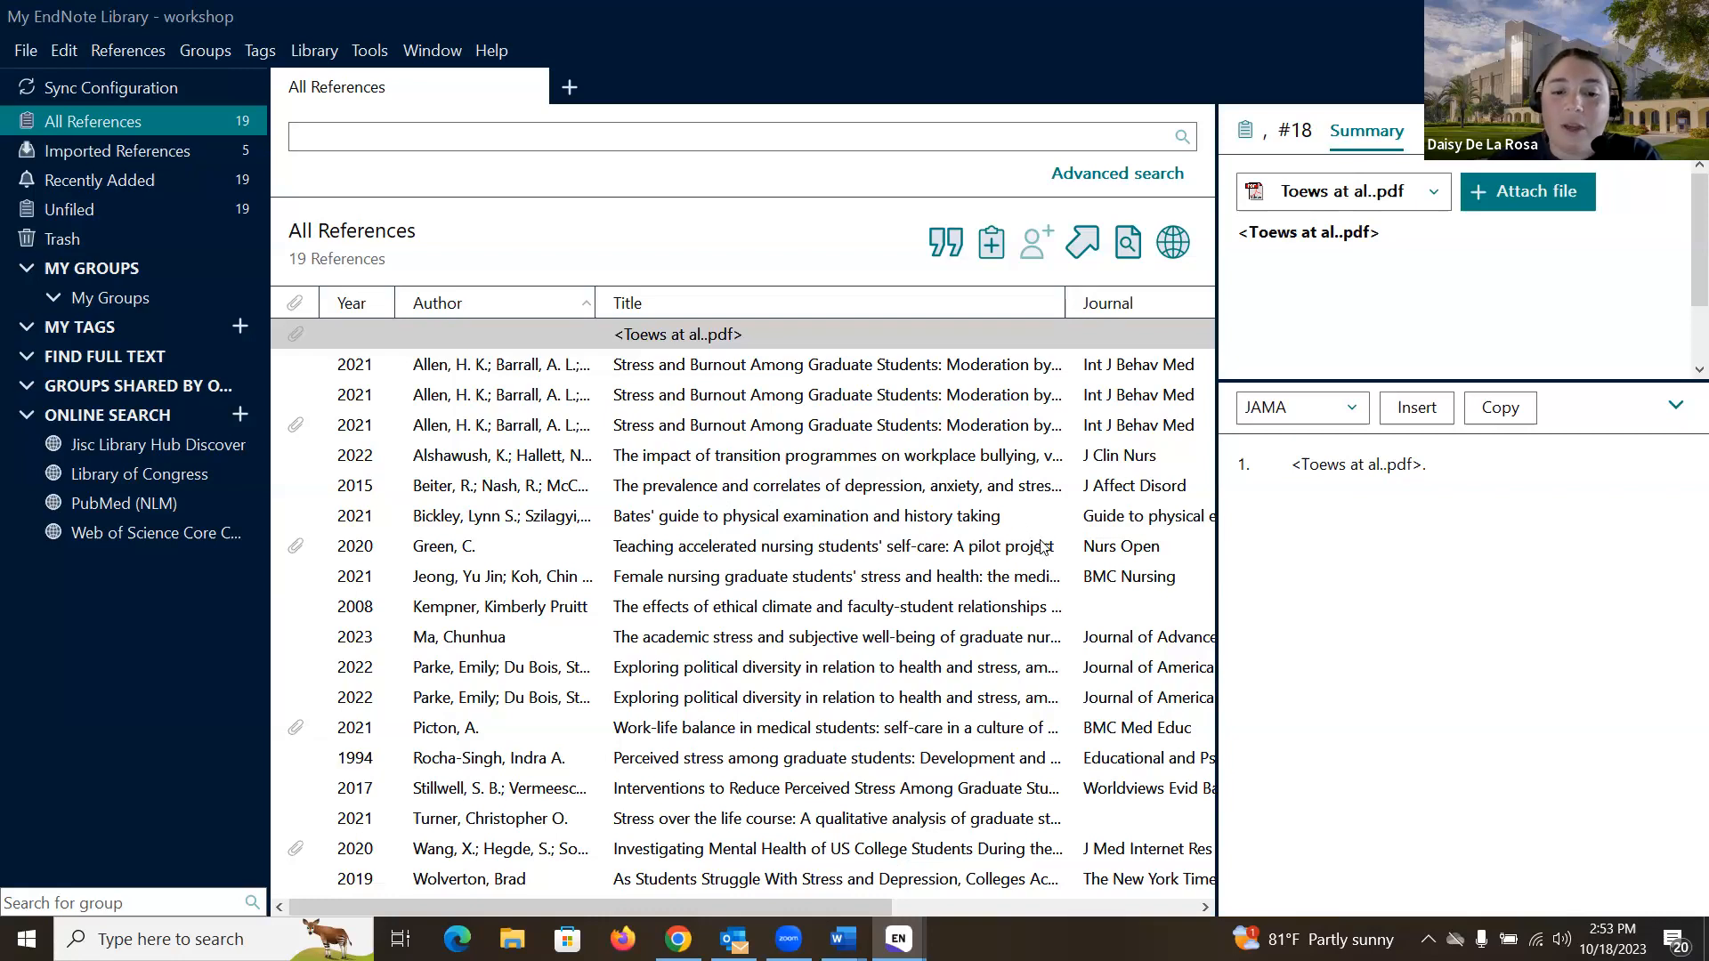
# - Switch to the demo library window holding 21 references
pyautogui.click(899, 939)
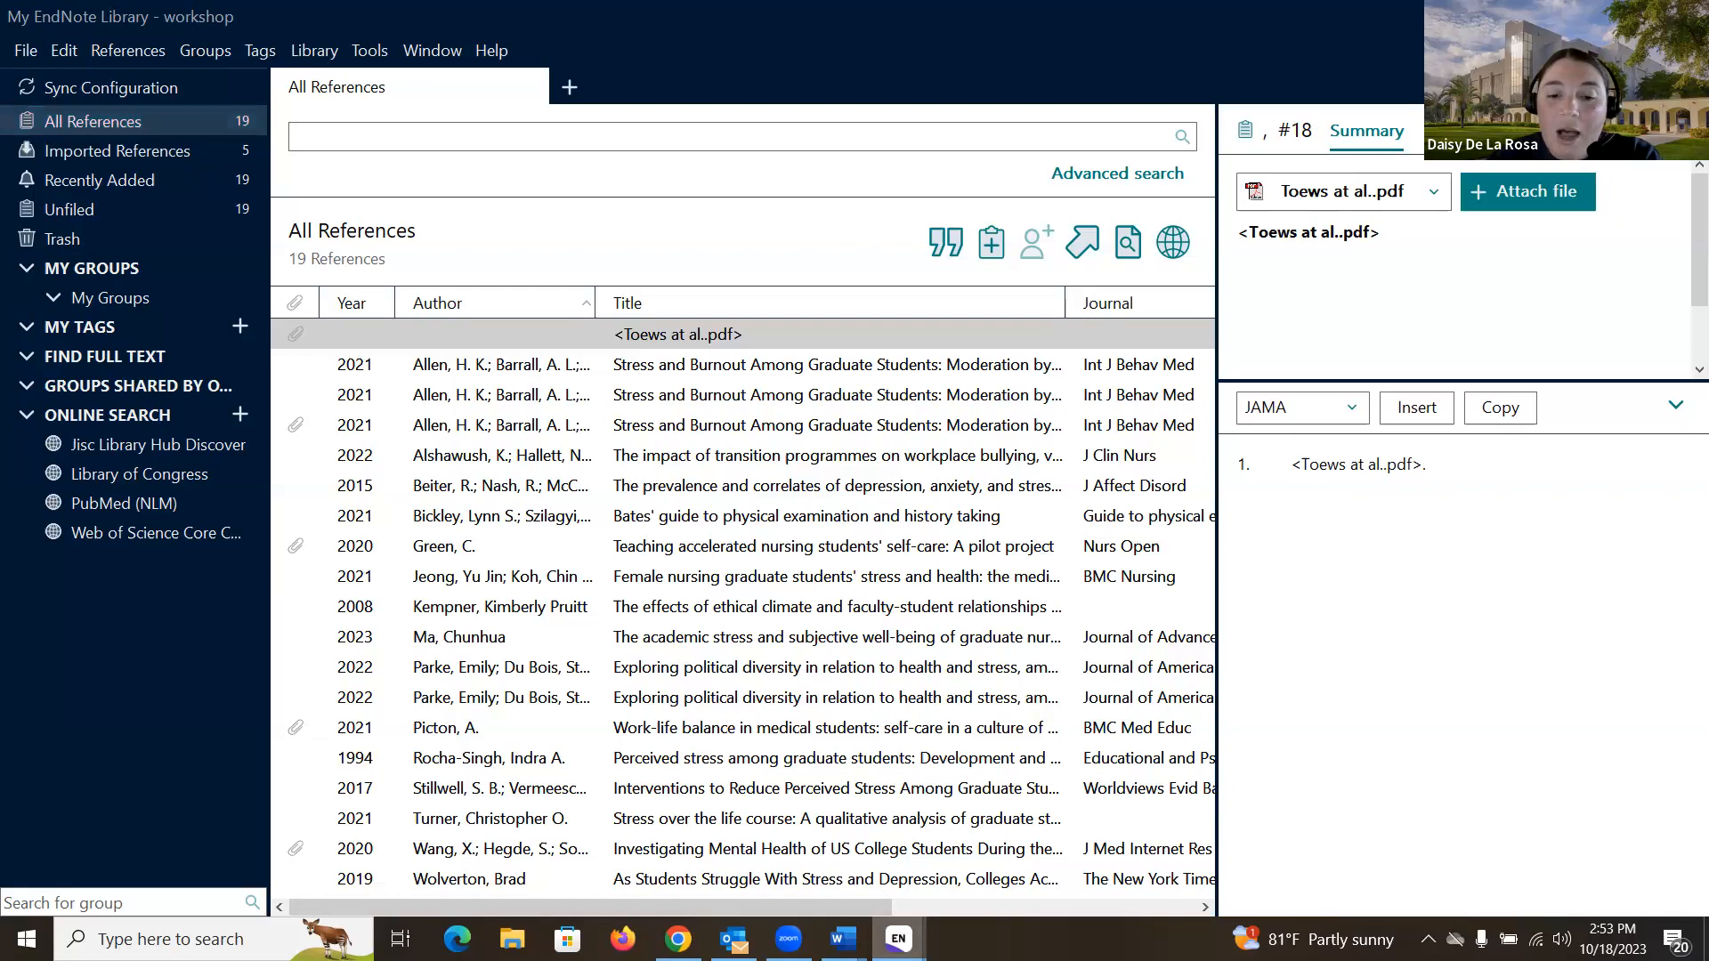
pyautogui.click(760, 839)
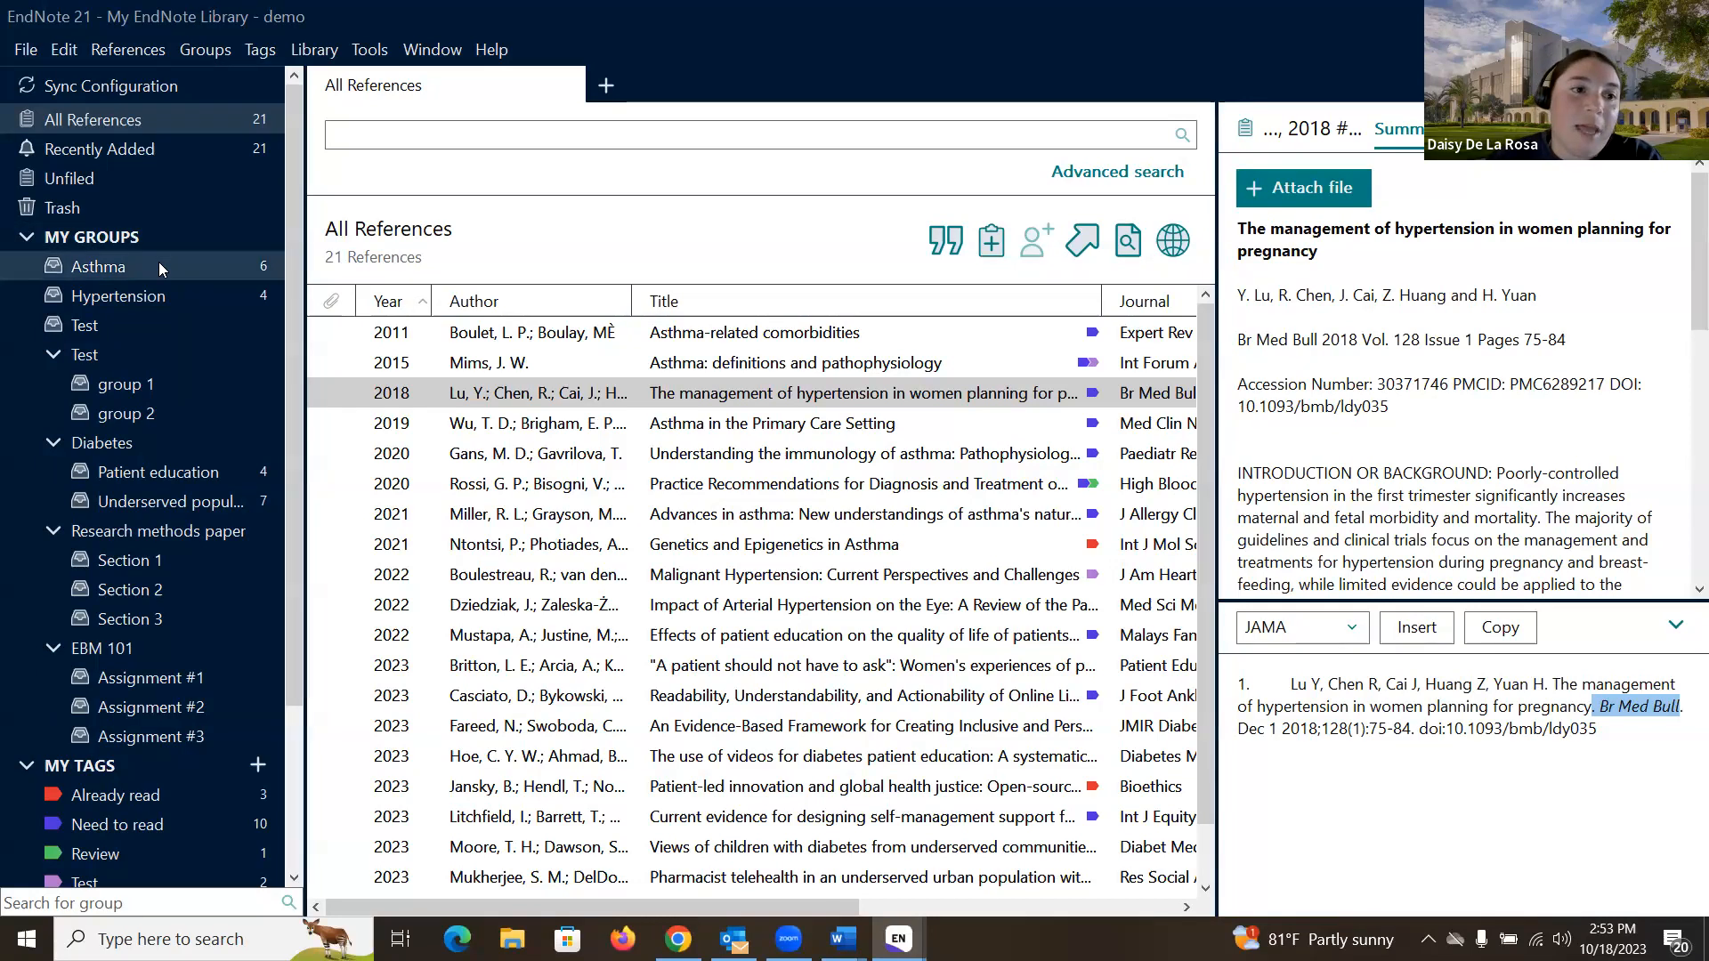
# - Browse the Asthma, Hypertension, Diabetes, Patient education and Underserved populations groups' references
pyautogui.click(135, 264)
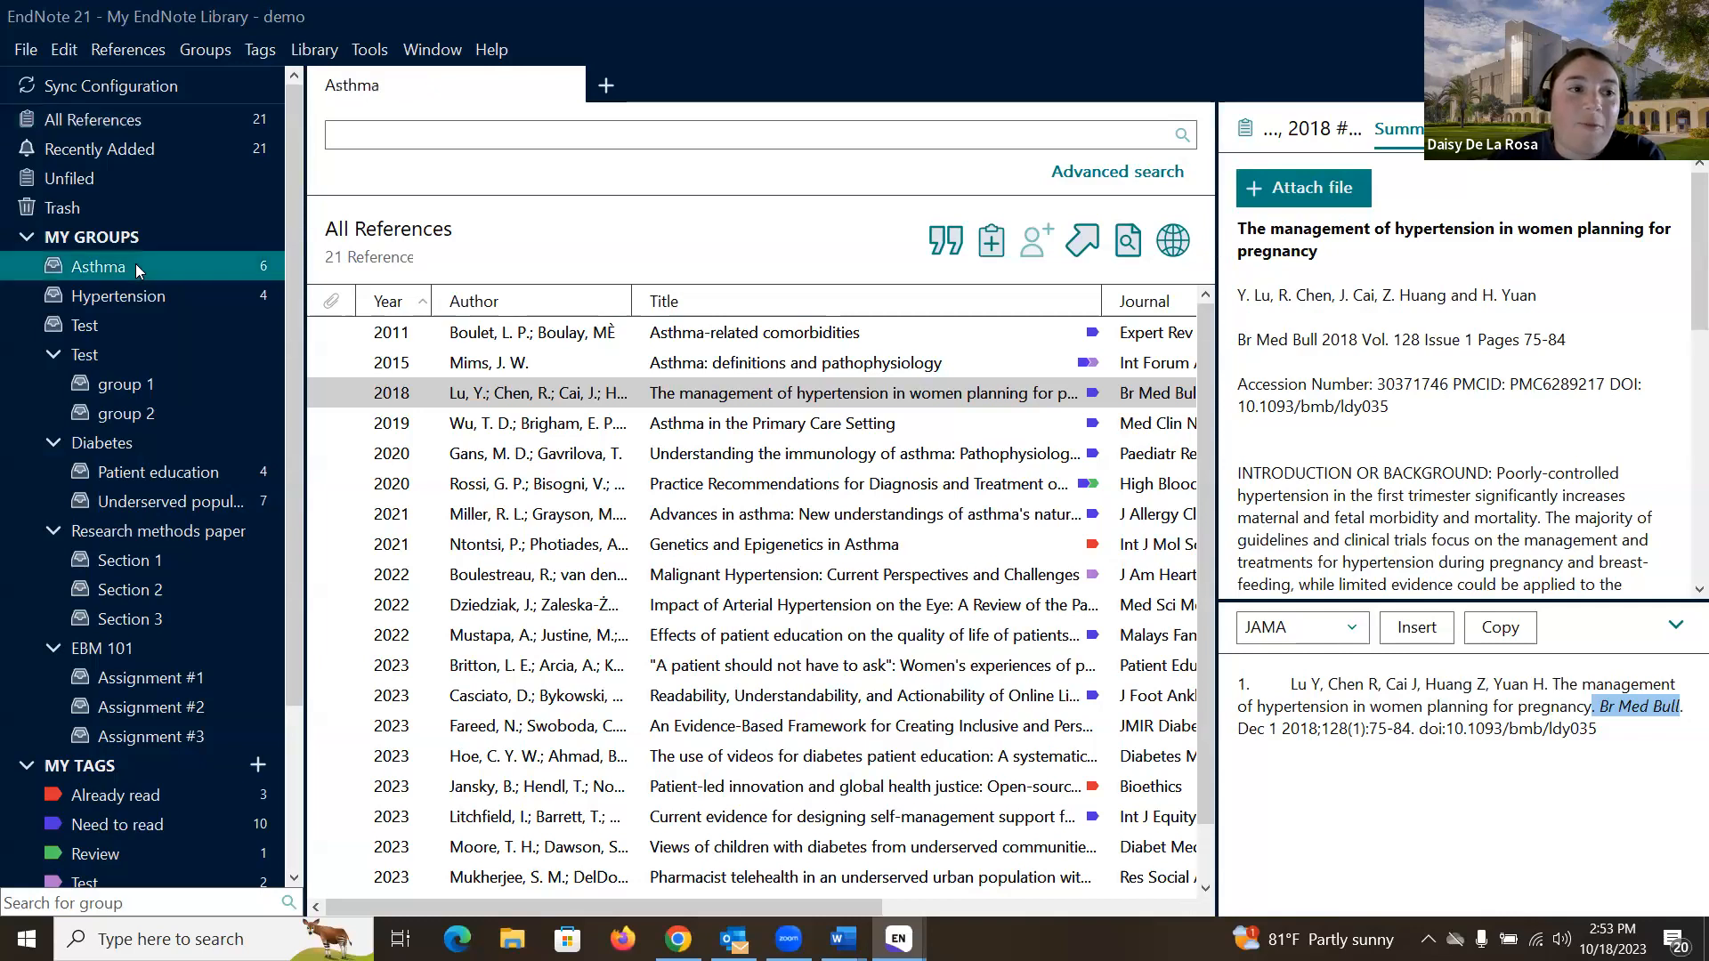
pyautogui.click(150, 295)
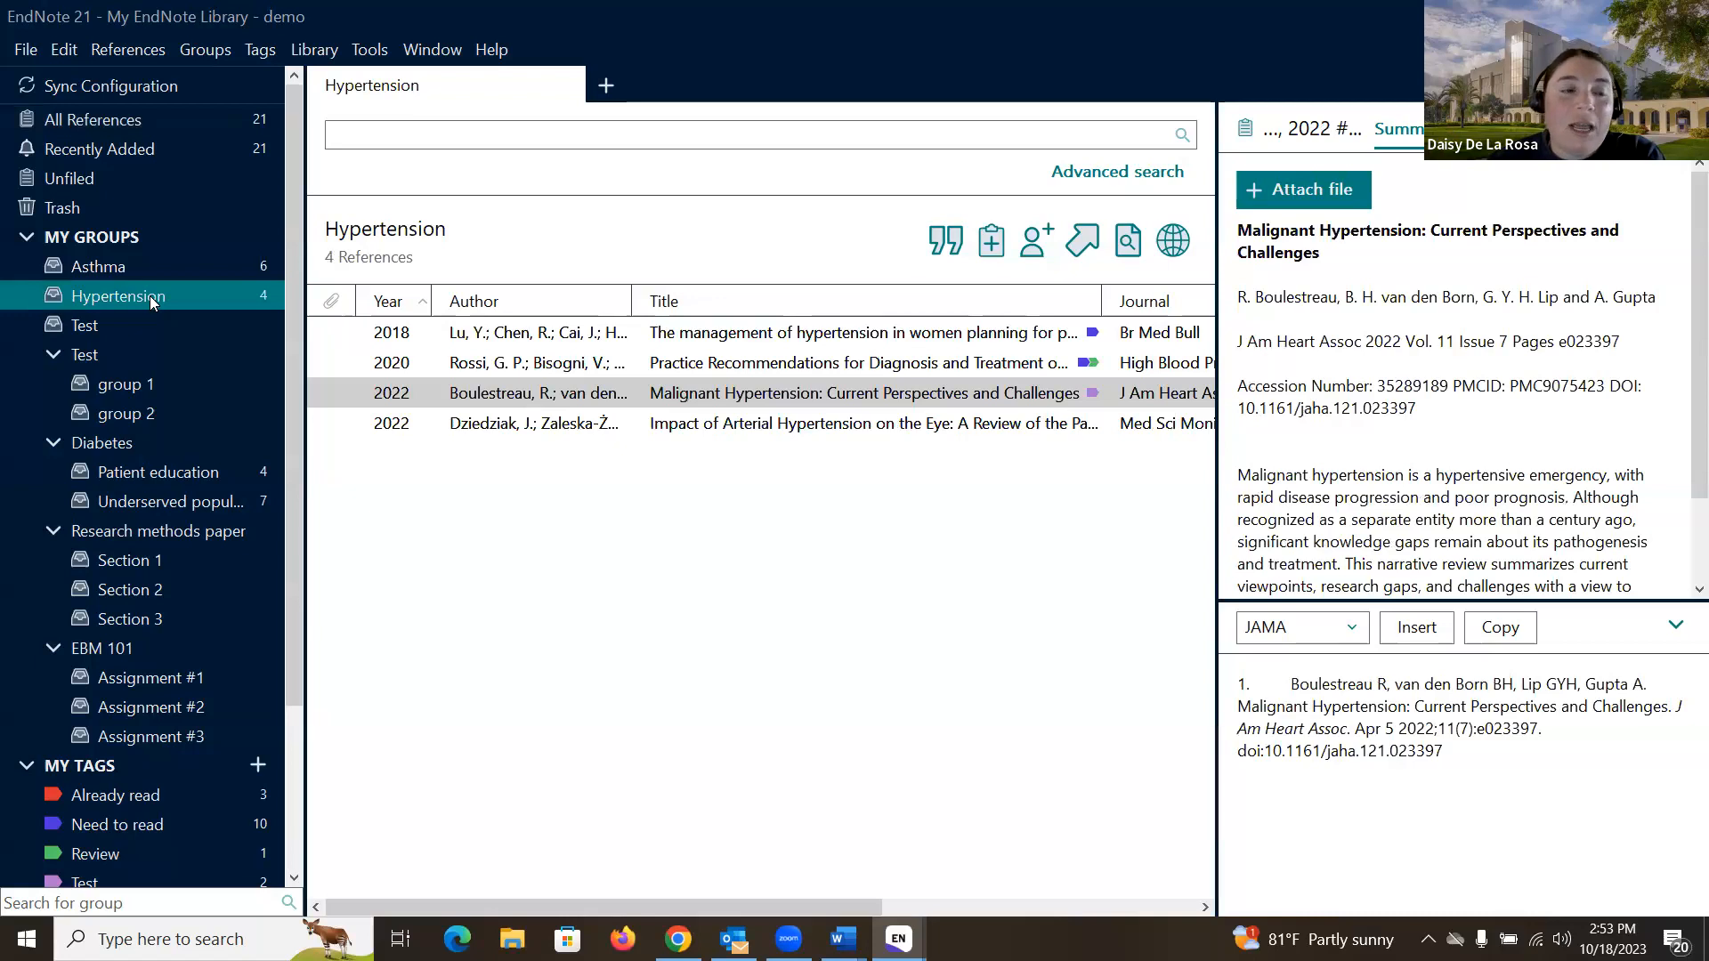
pyautogui.scroll(-1, 125, 284)
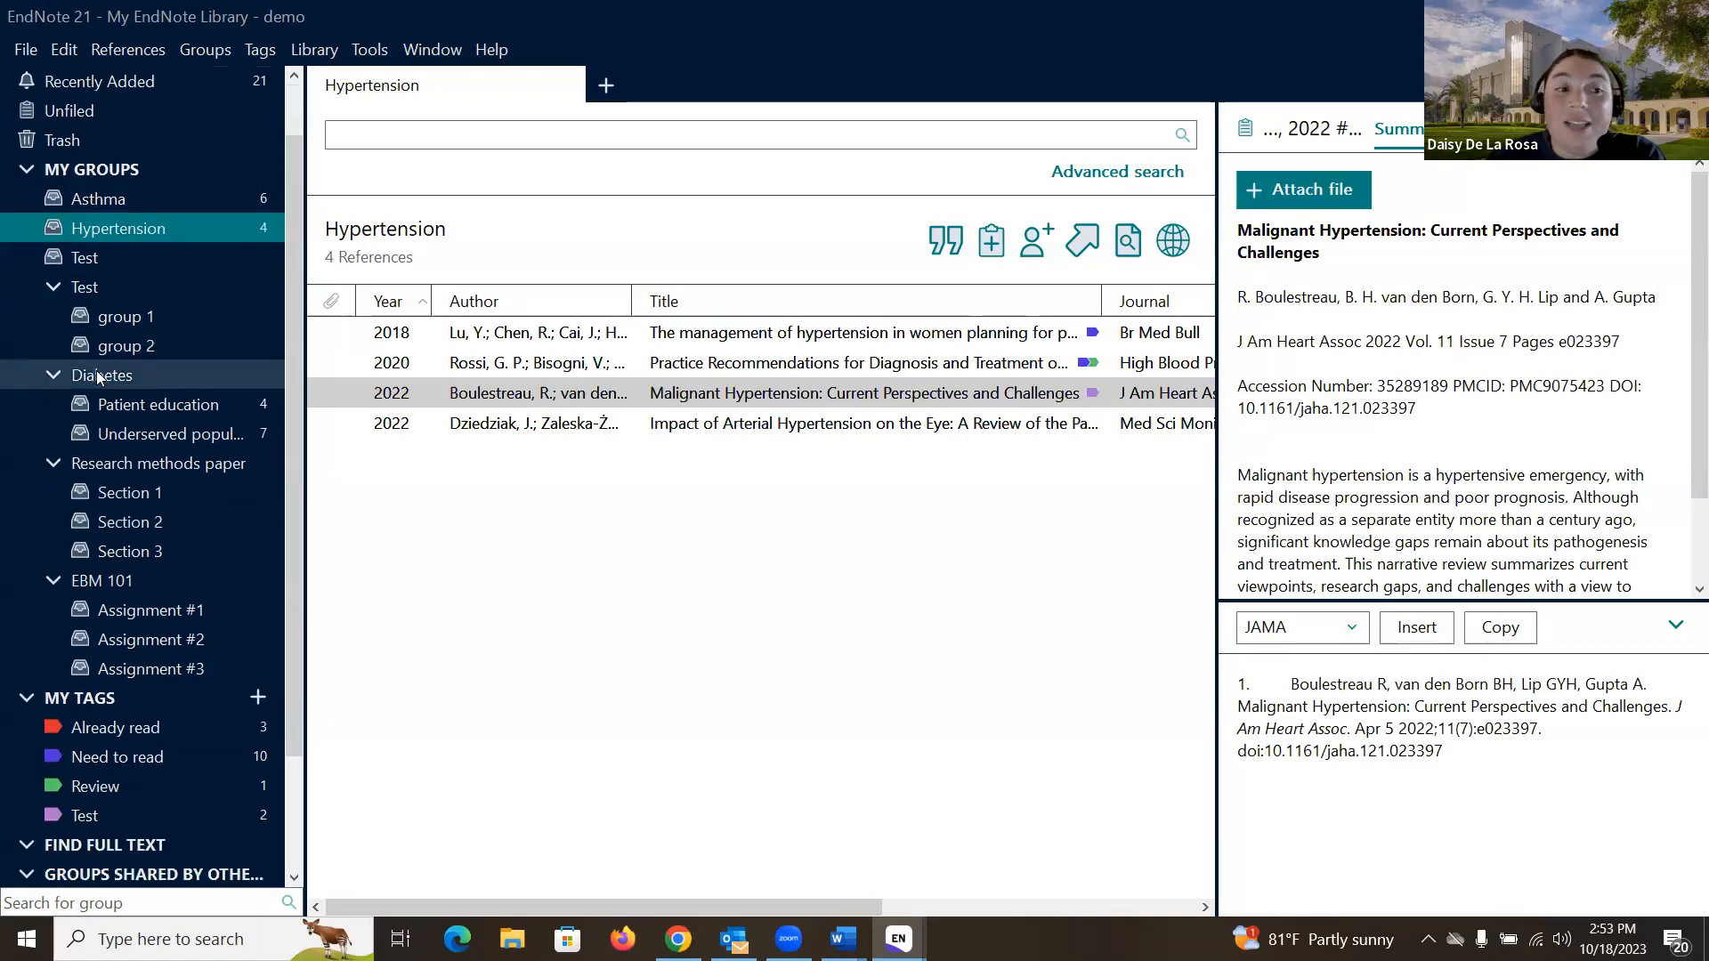
pyautogui.click(105, 377)
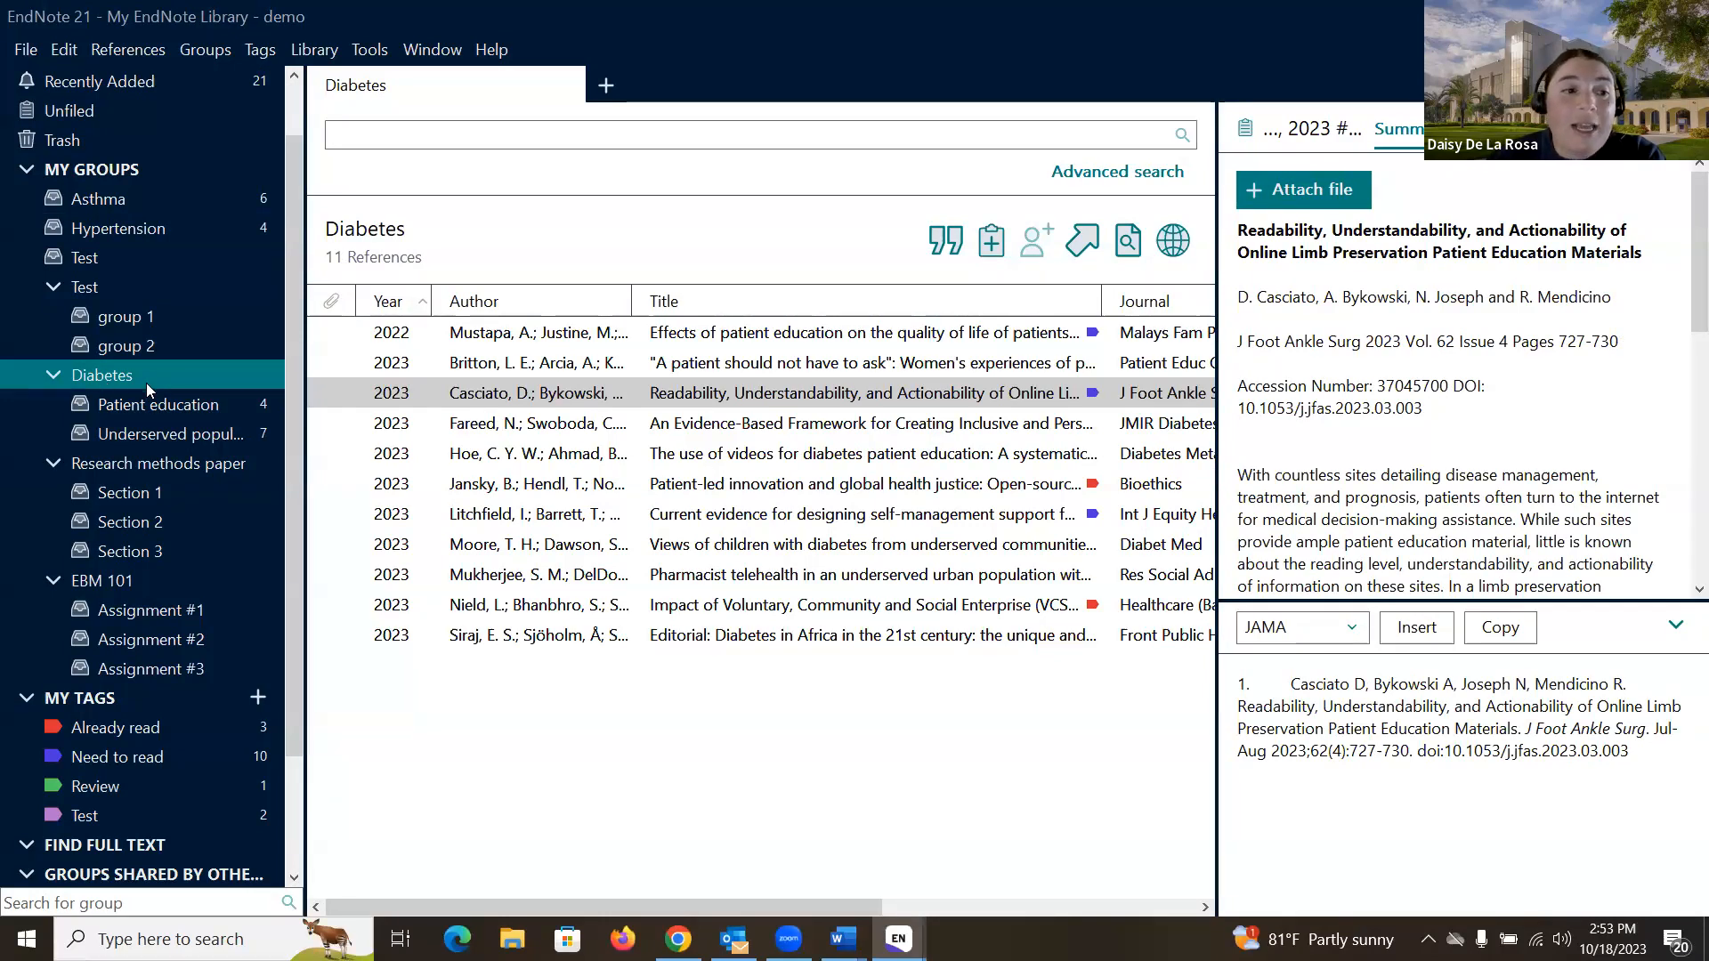
pyautogui.click(160, 405)
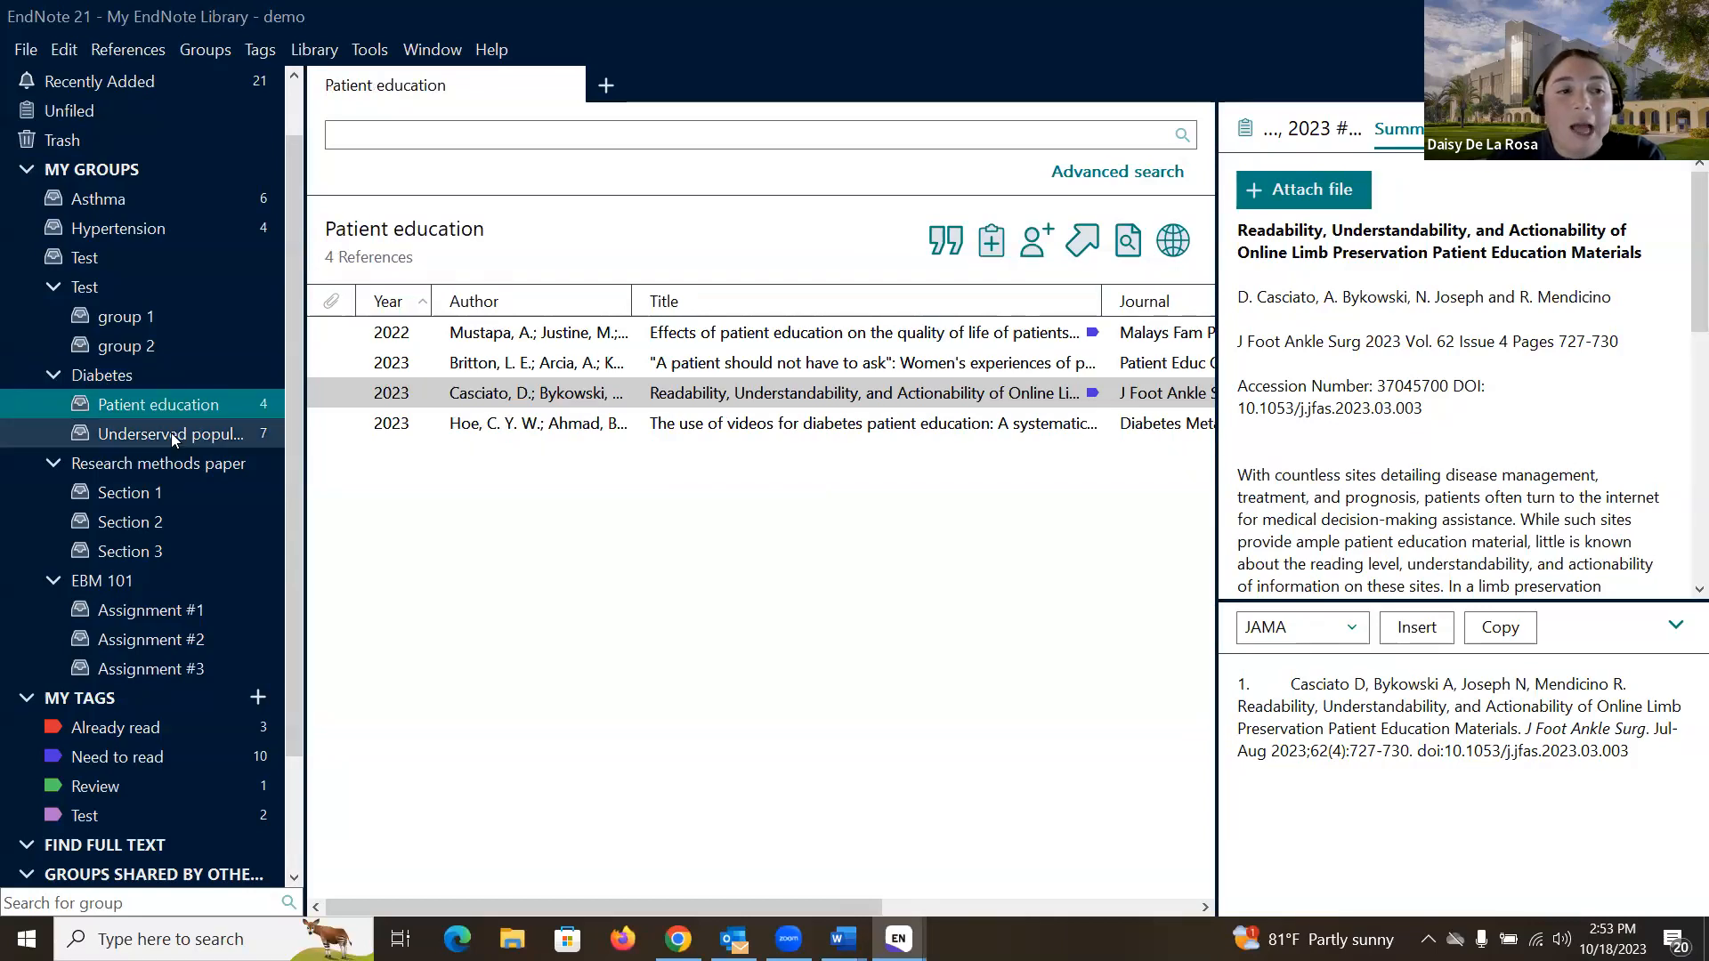
pyautogui.click(170, 434)
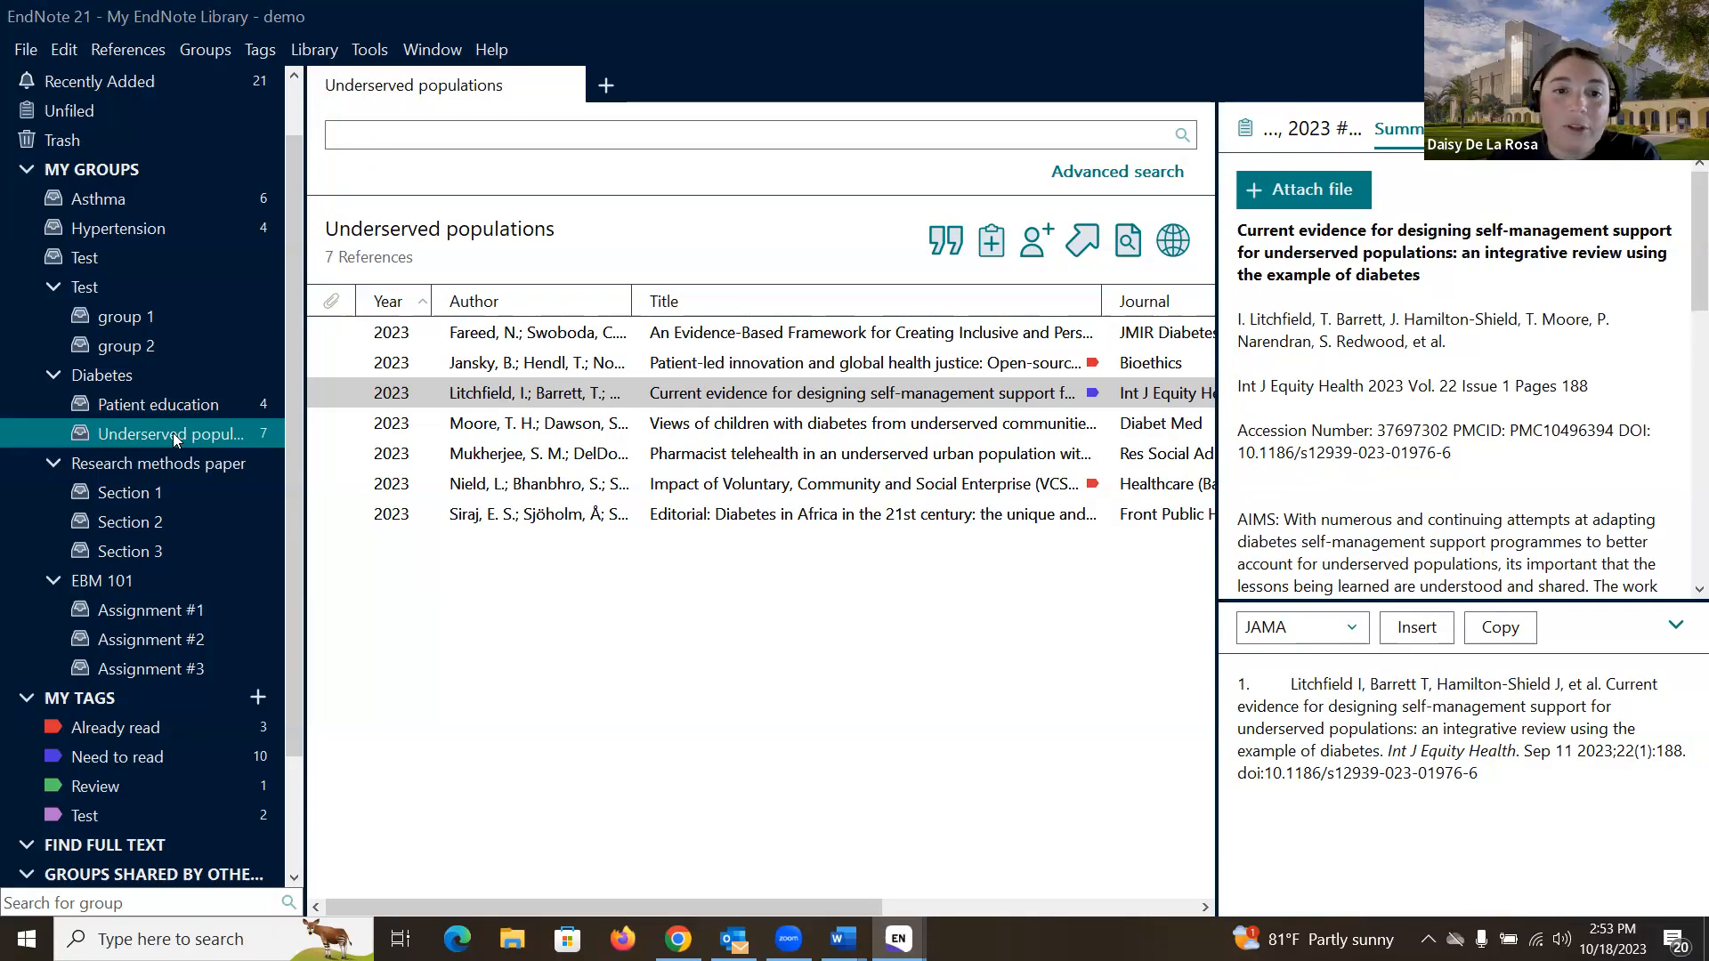
# - View the Research methods paper set, the Section 1 group and the EBM 101 group set
pyautogui.scroll(-1, 174, 439)
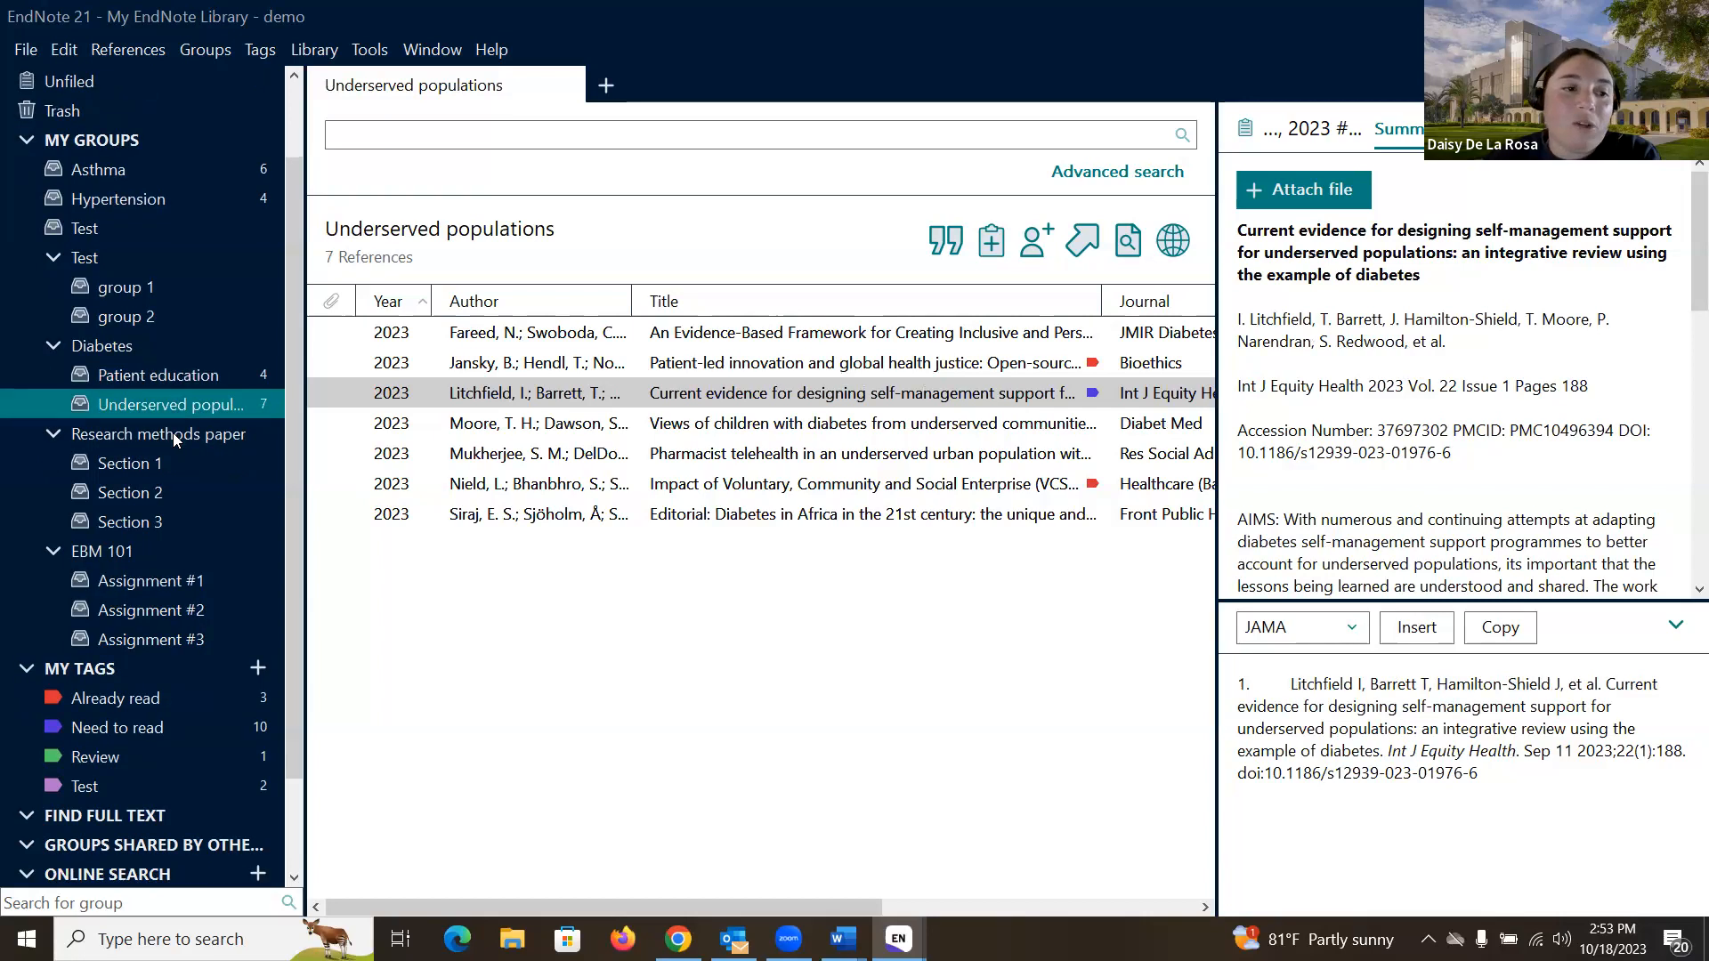
pyautogui.click(172, 434)
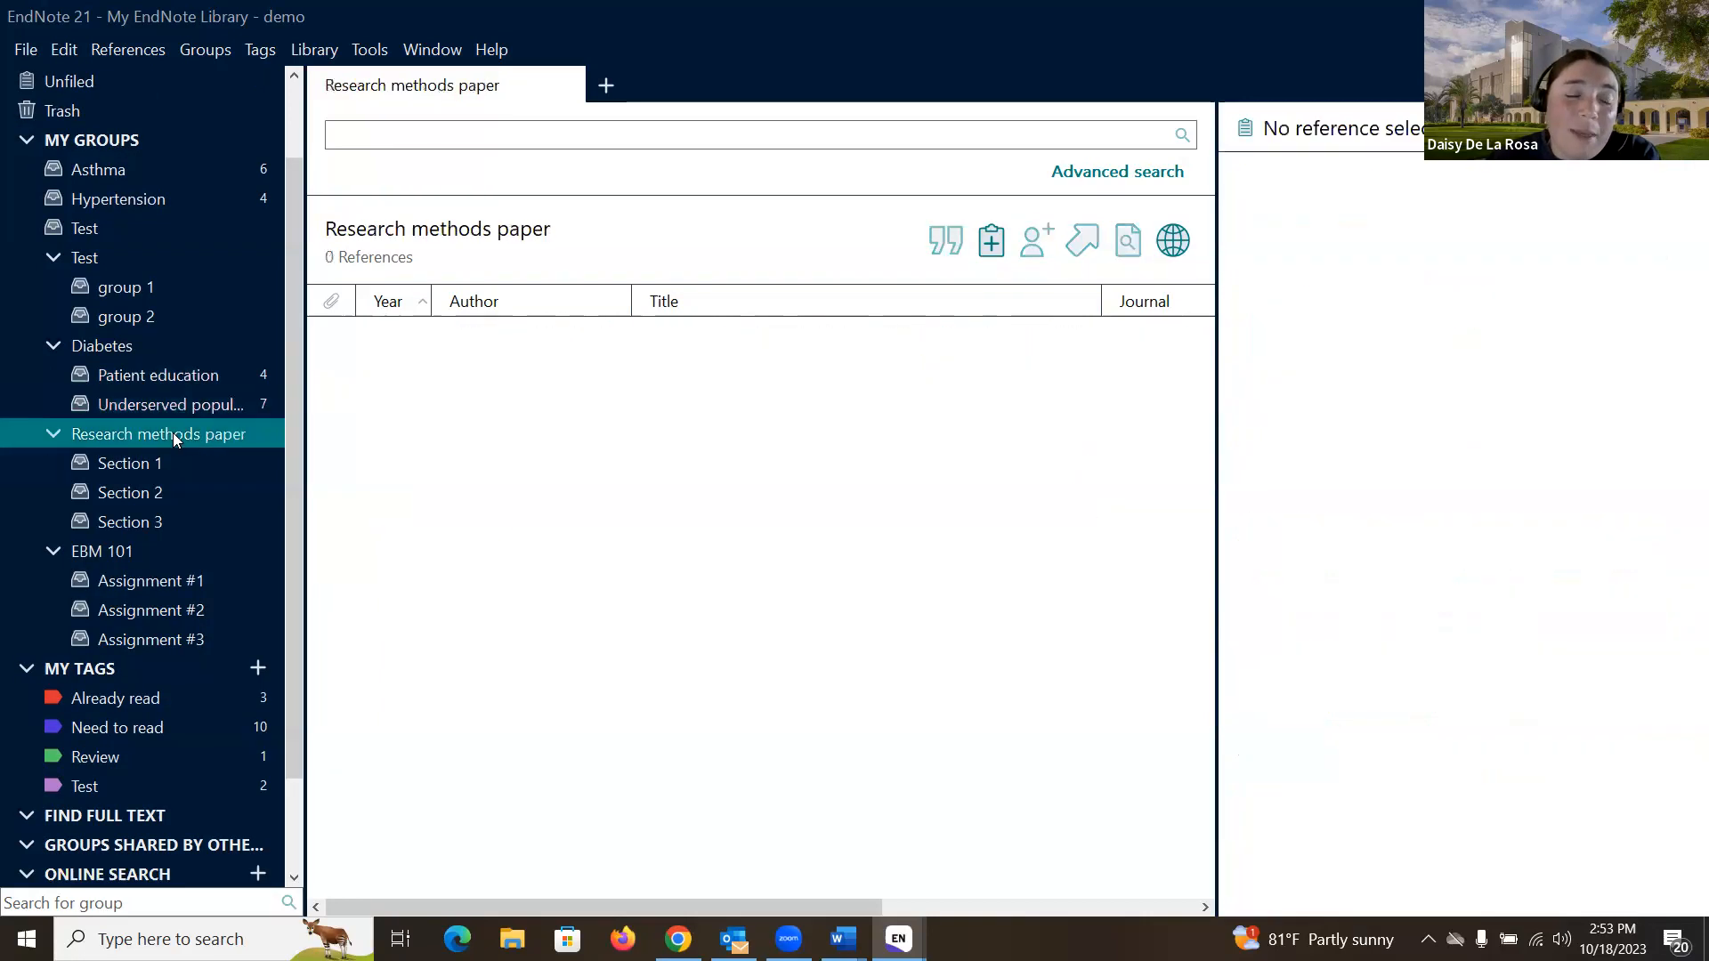
pyautogui.click(156, 464)
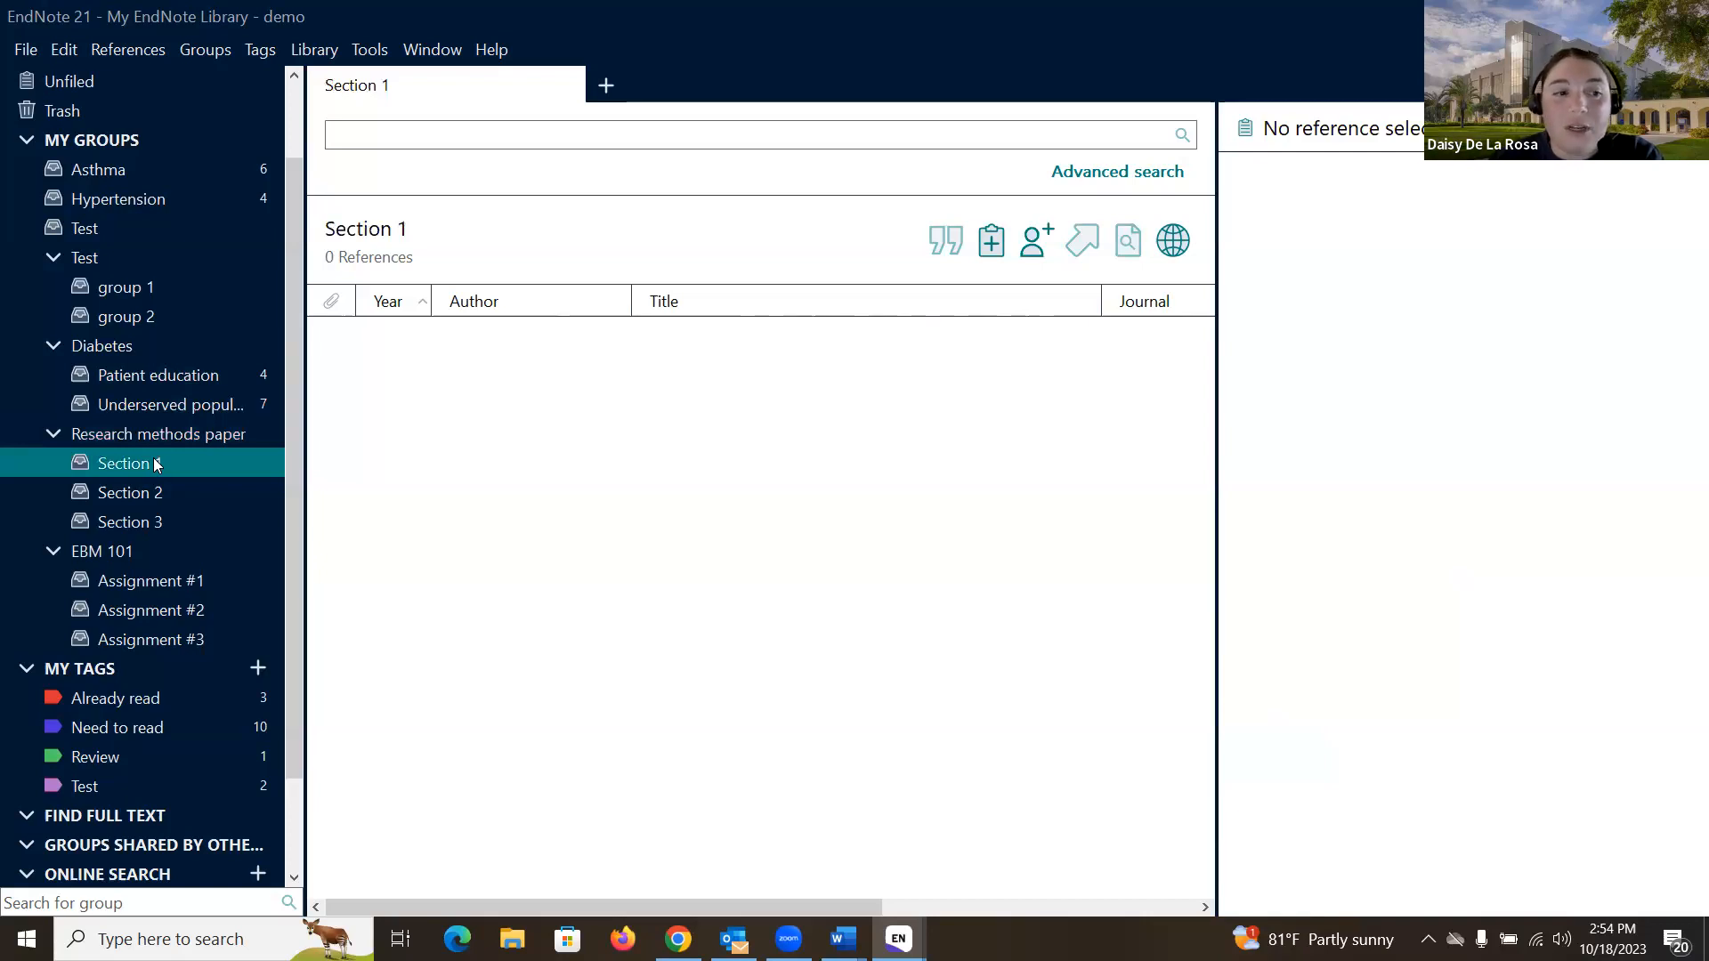
pyautogui.scroll(-1, 156, 464)
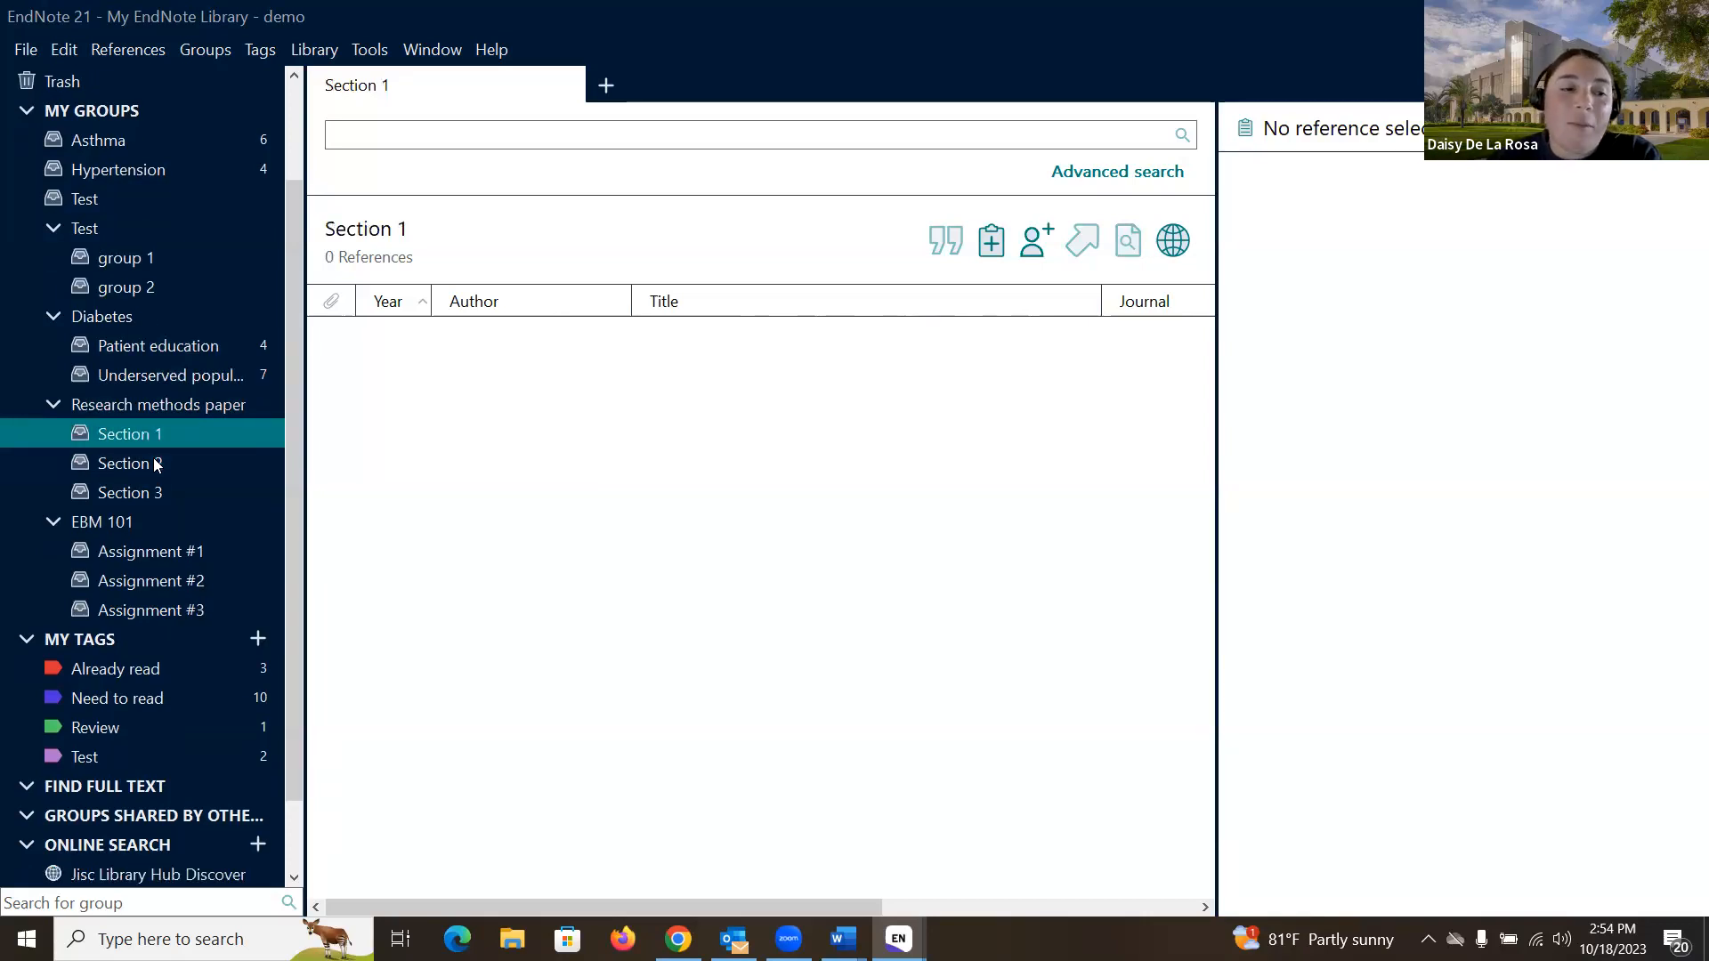
pyautogui.click(108, 529)
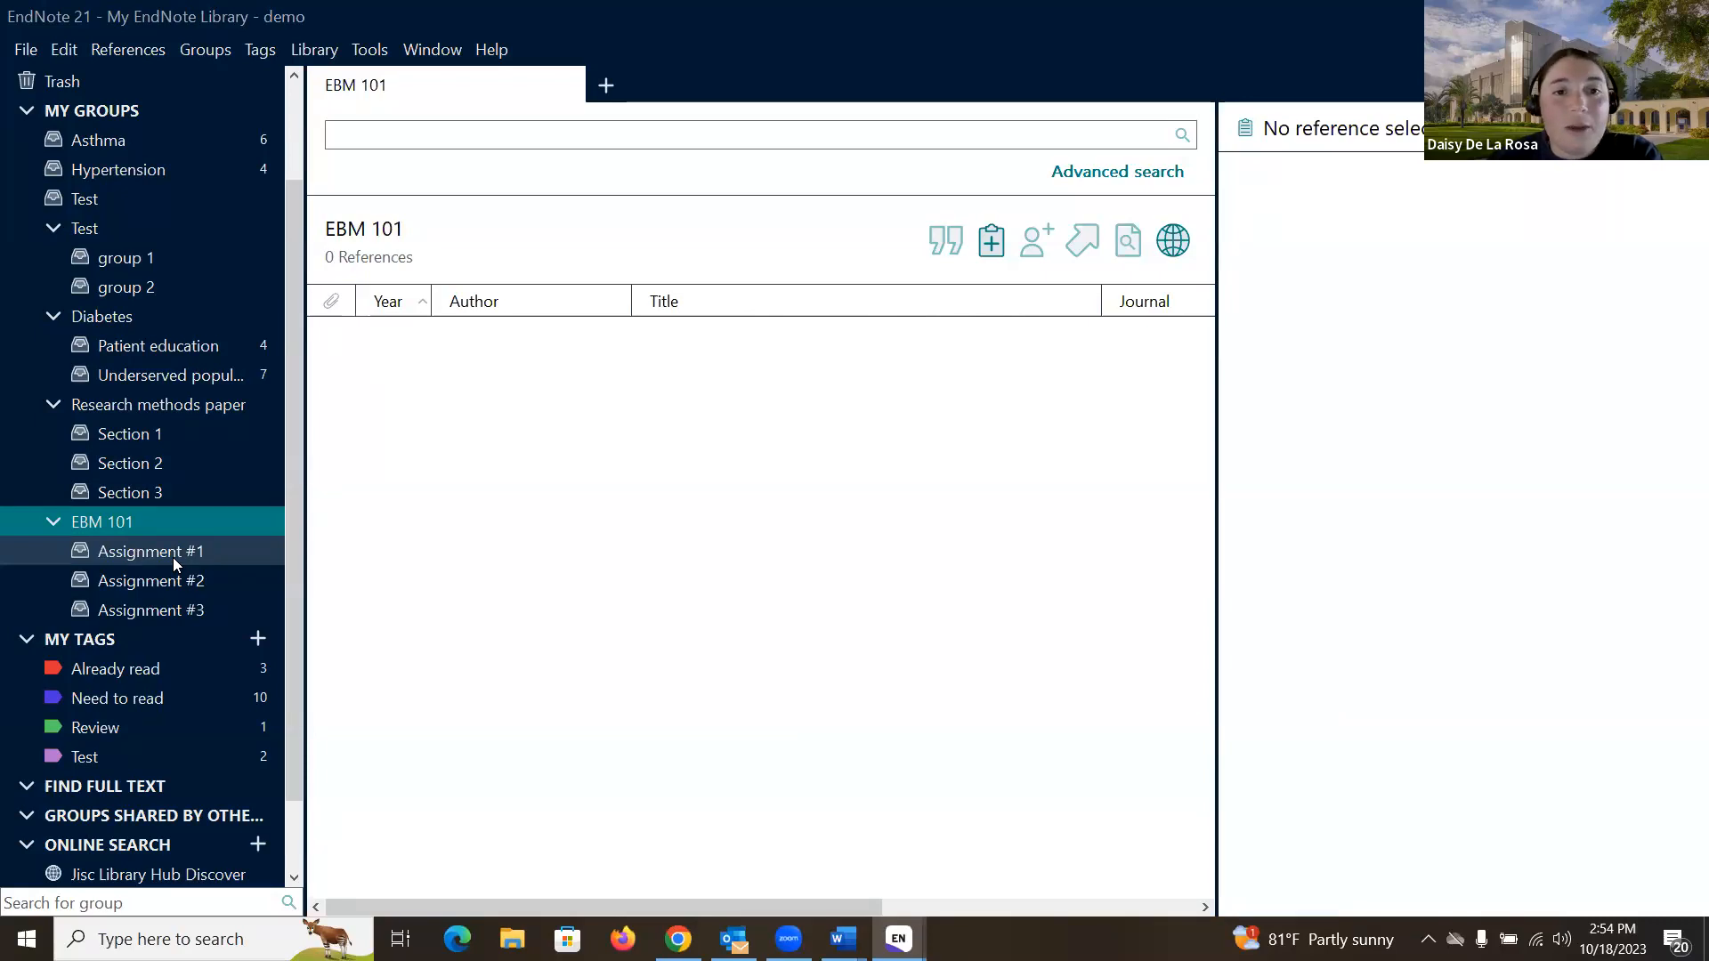
pyautogui.scroll(3, 172, 557)
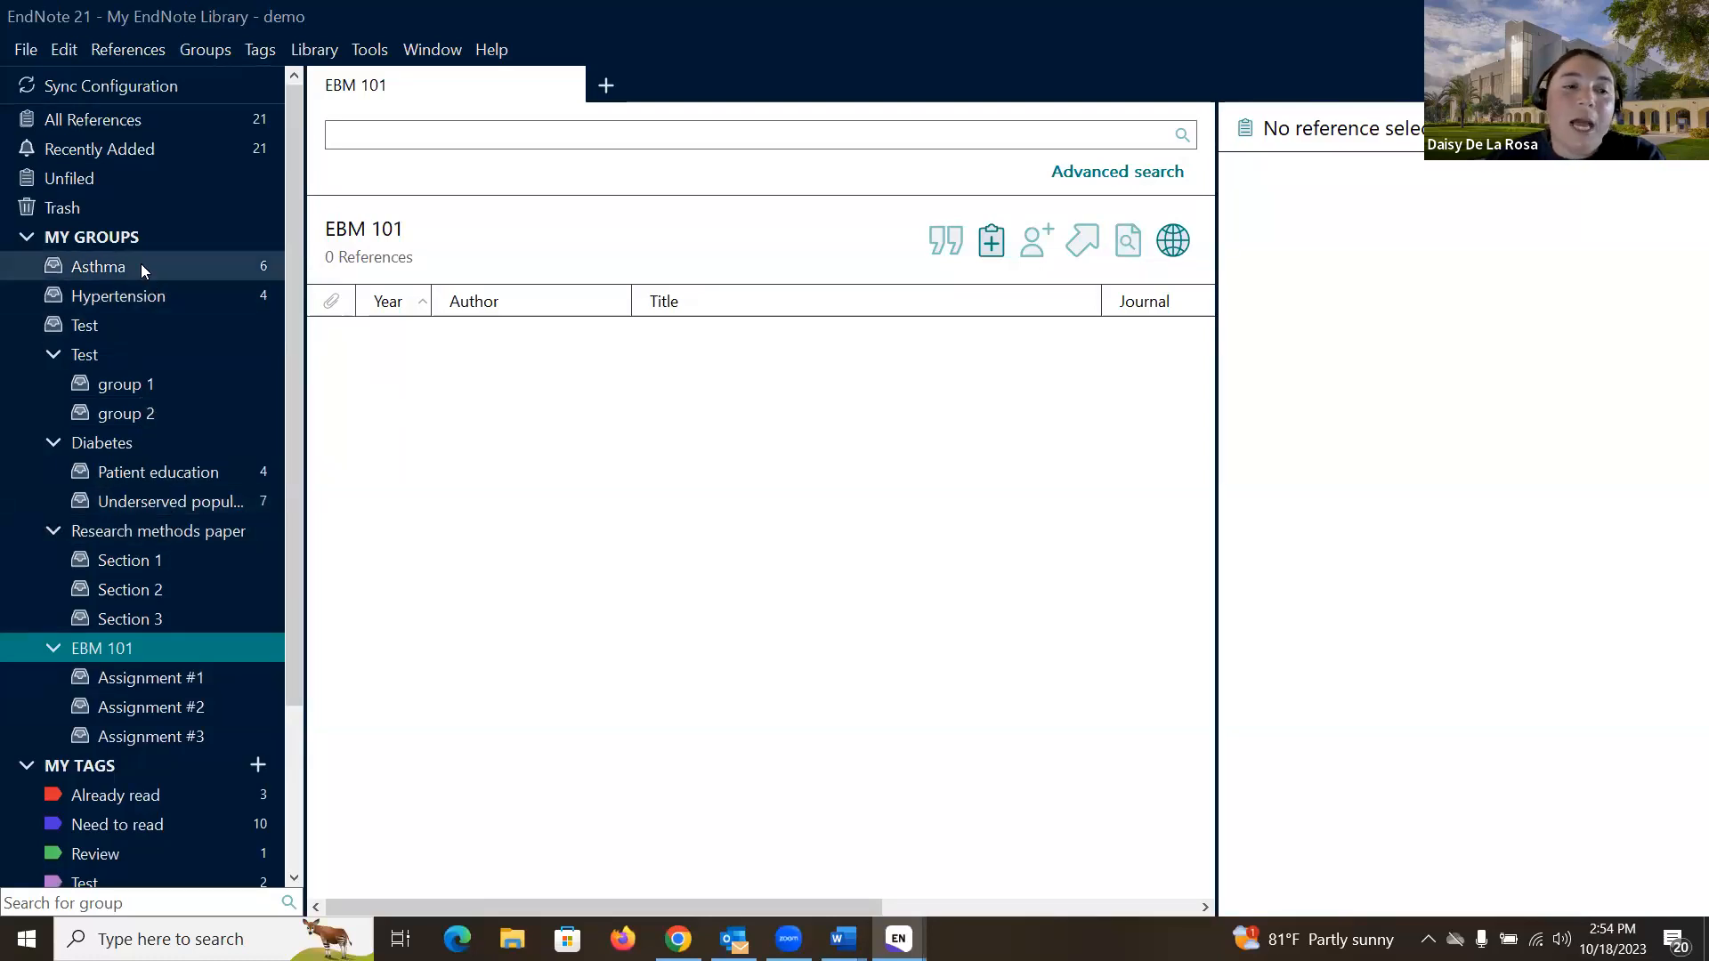
# - Create an empty group named 'Test 2' under My Groups
pyautogui.click(144, 232)
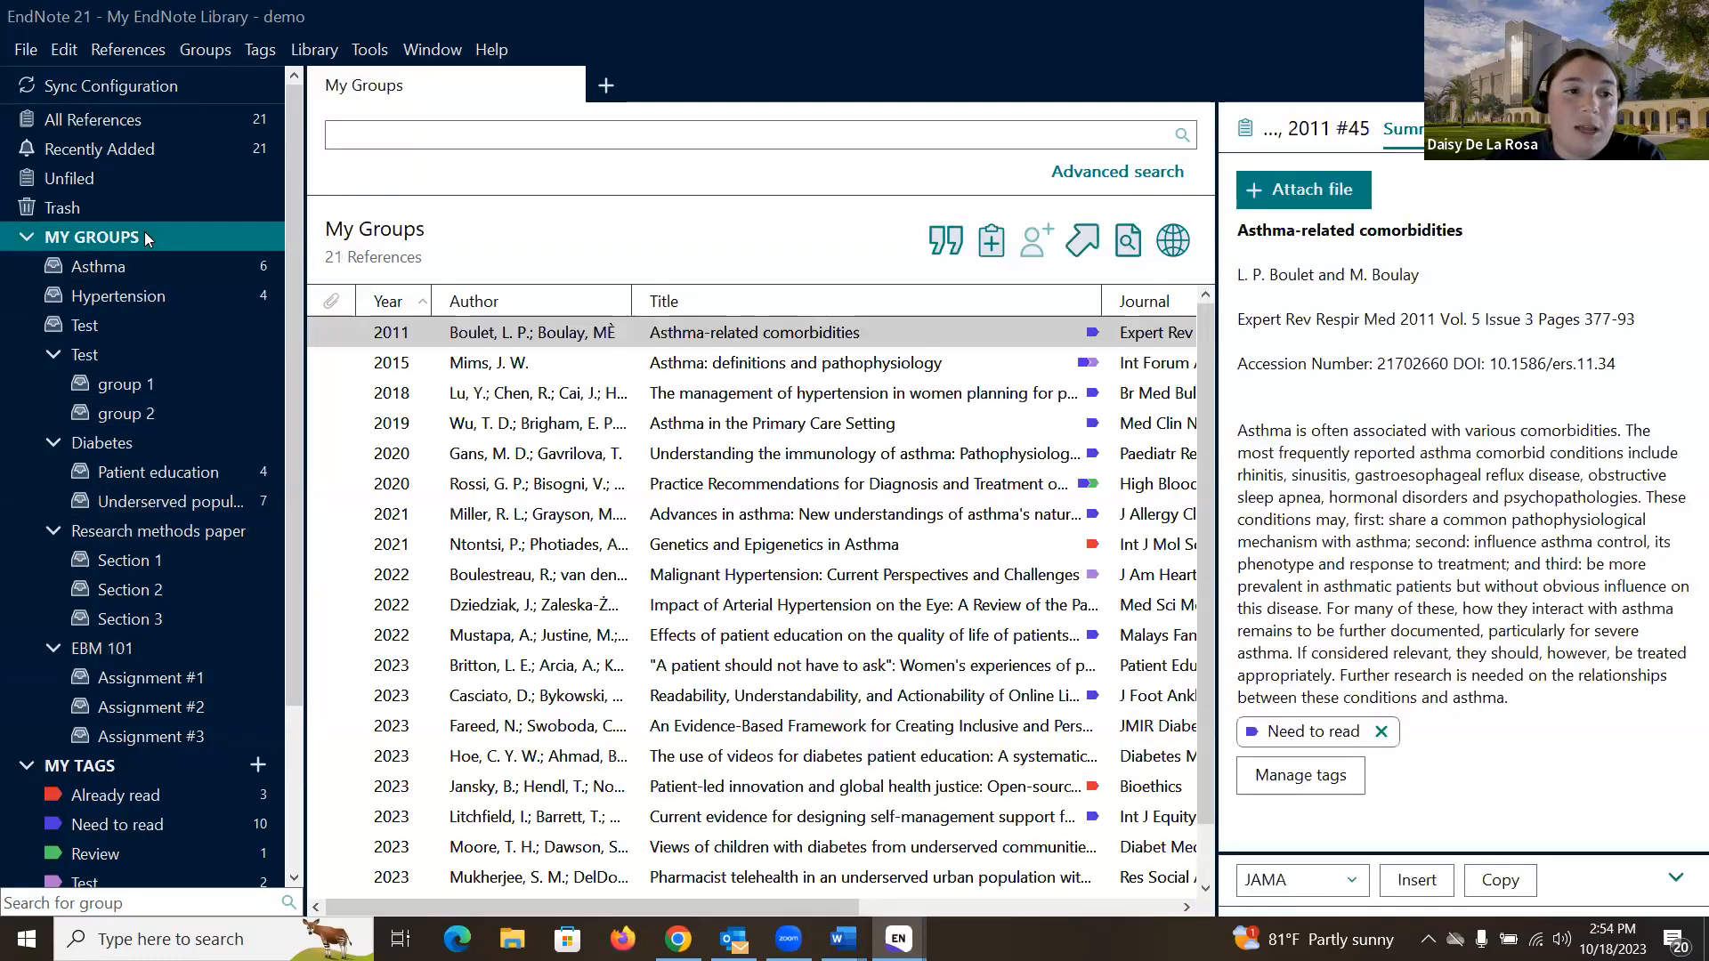
pyautogui.rightClick(144, 231)
pyautogui.click(225, 251)
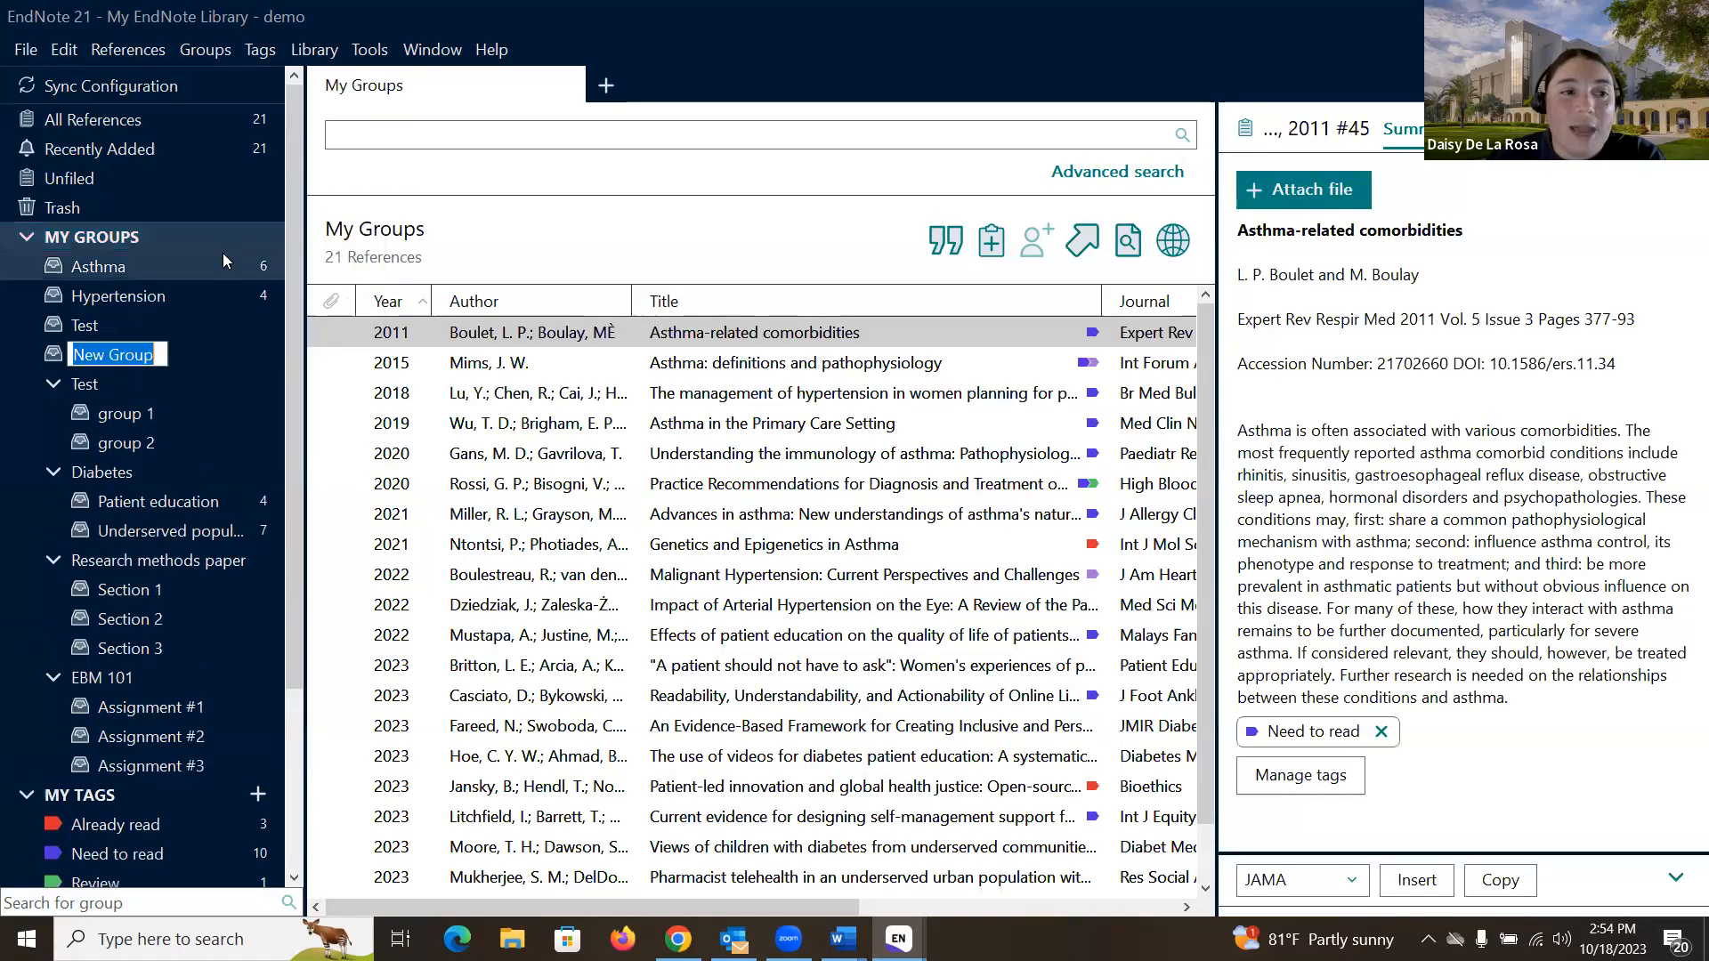
pyautogui.write('Test 2')
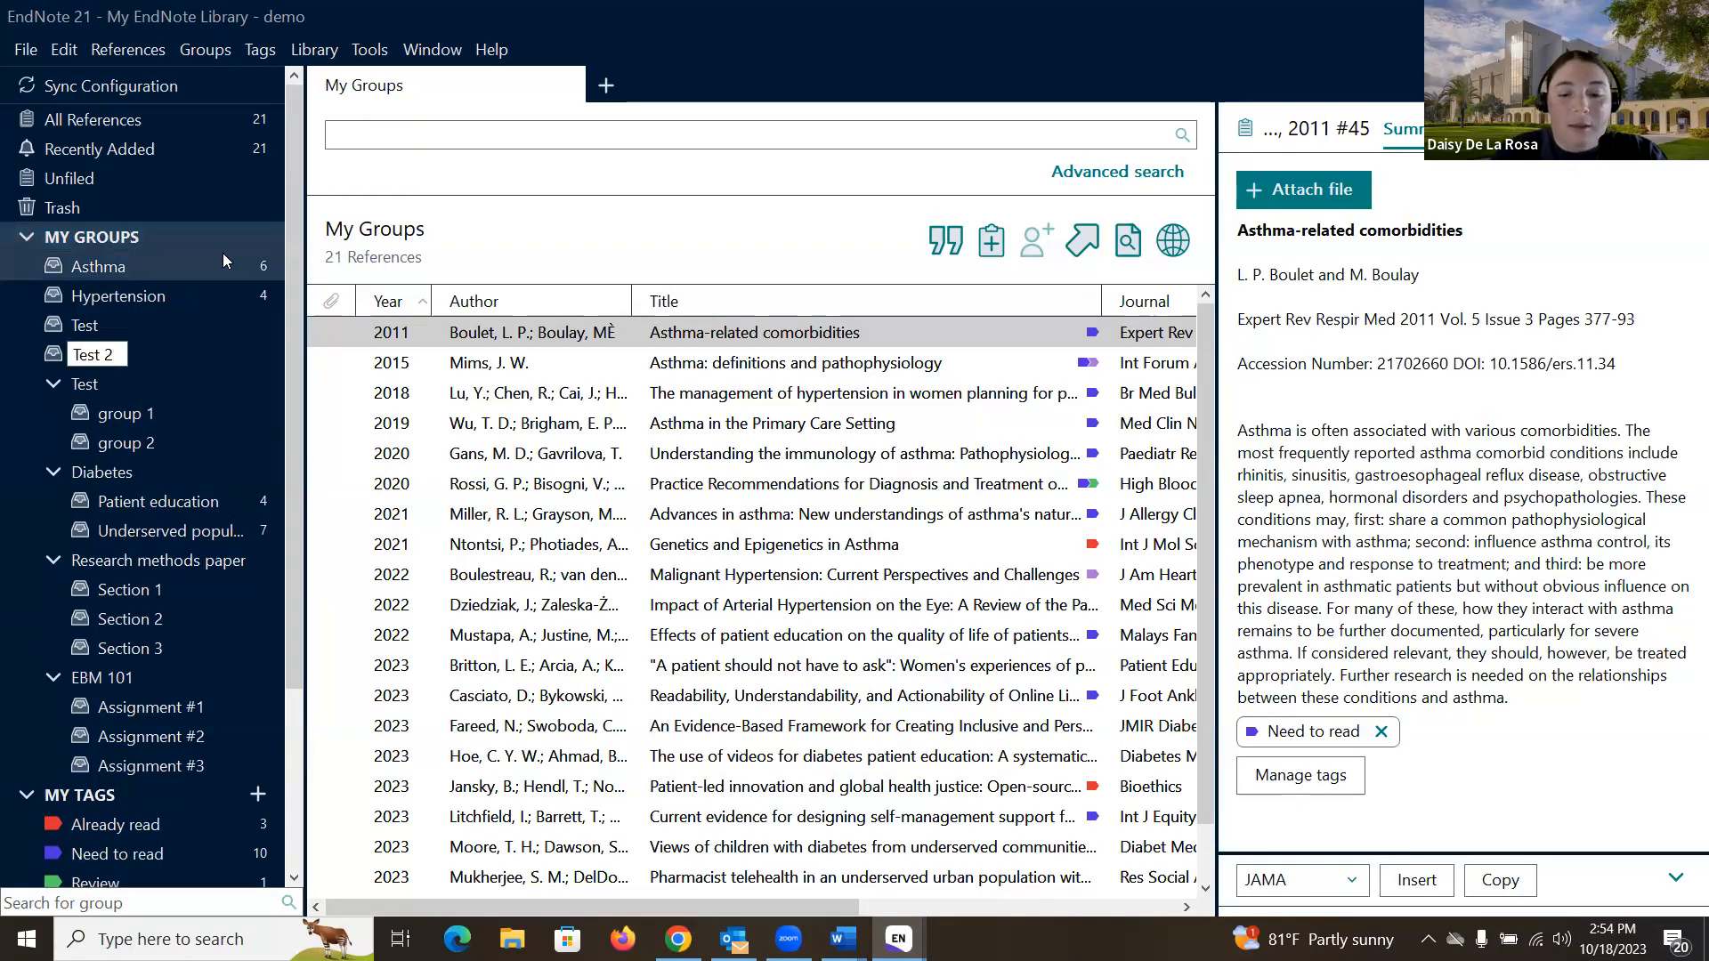
pyautogui.press('Return')
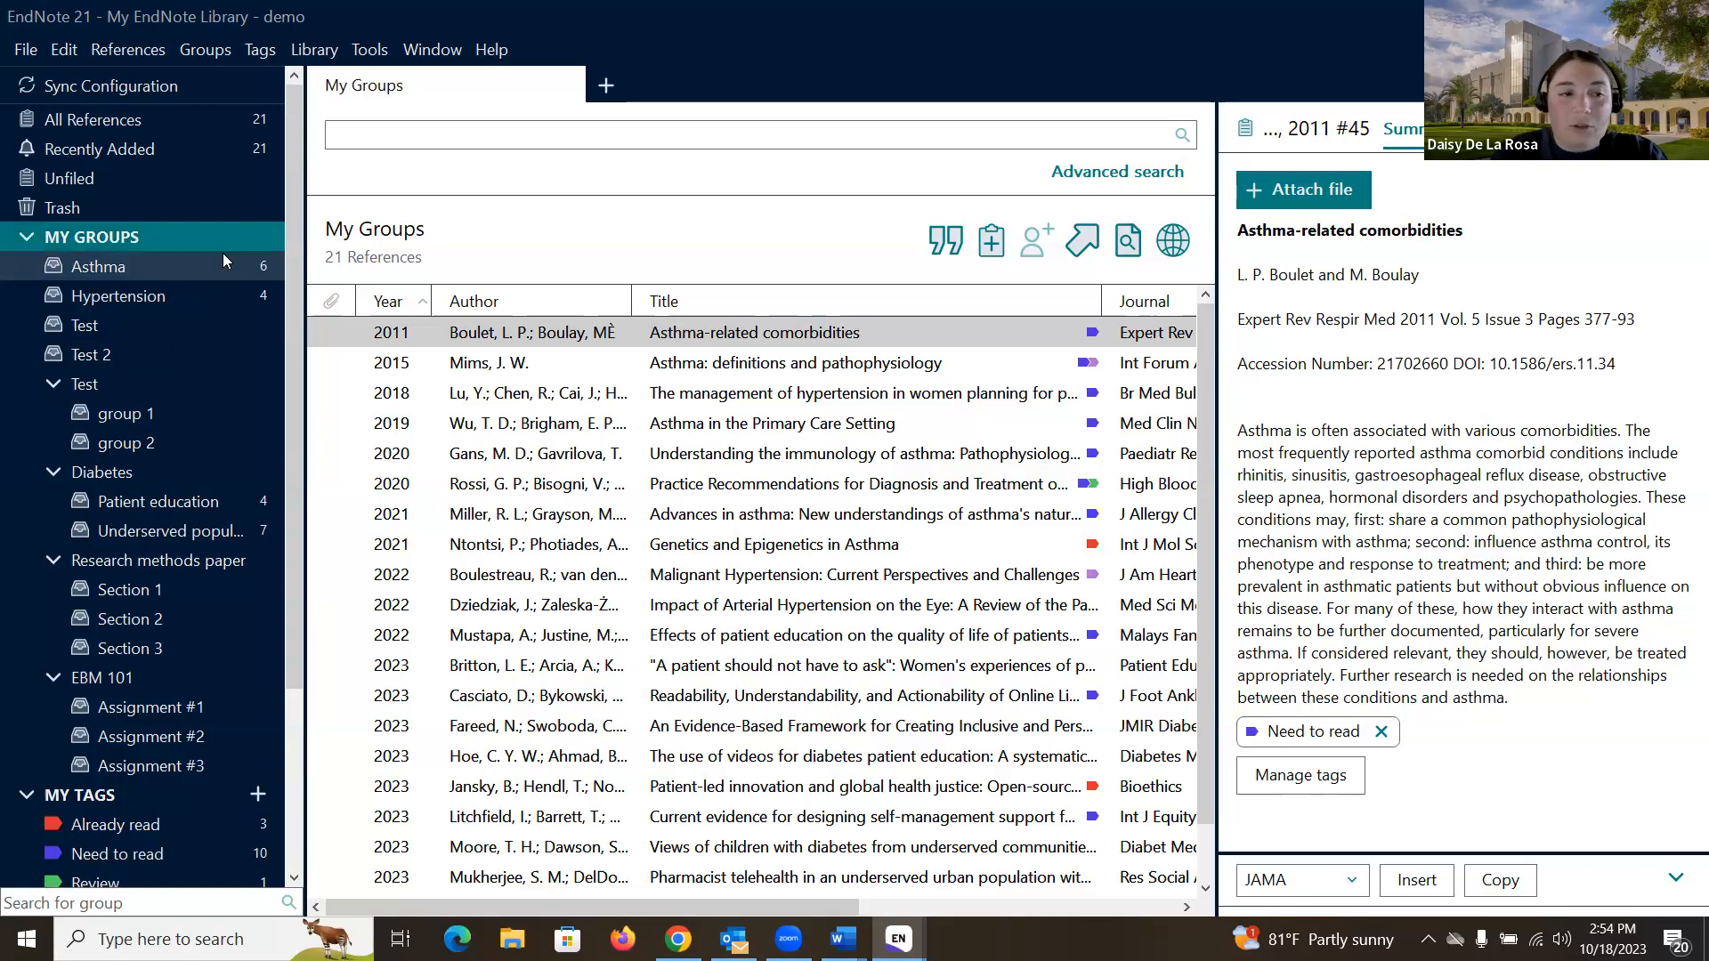
pyautogui.rightClick(147, 357)
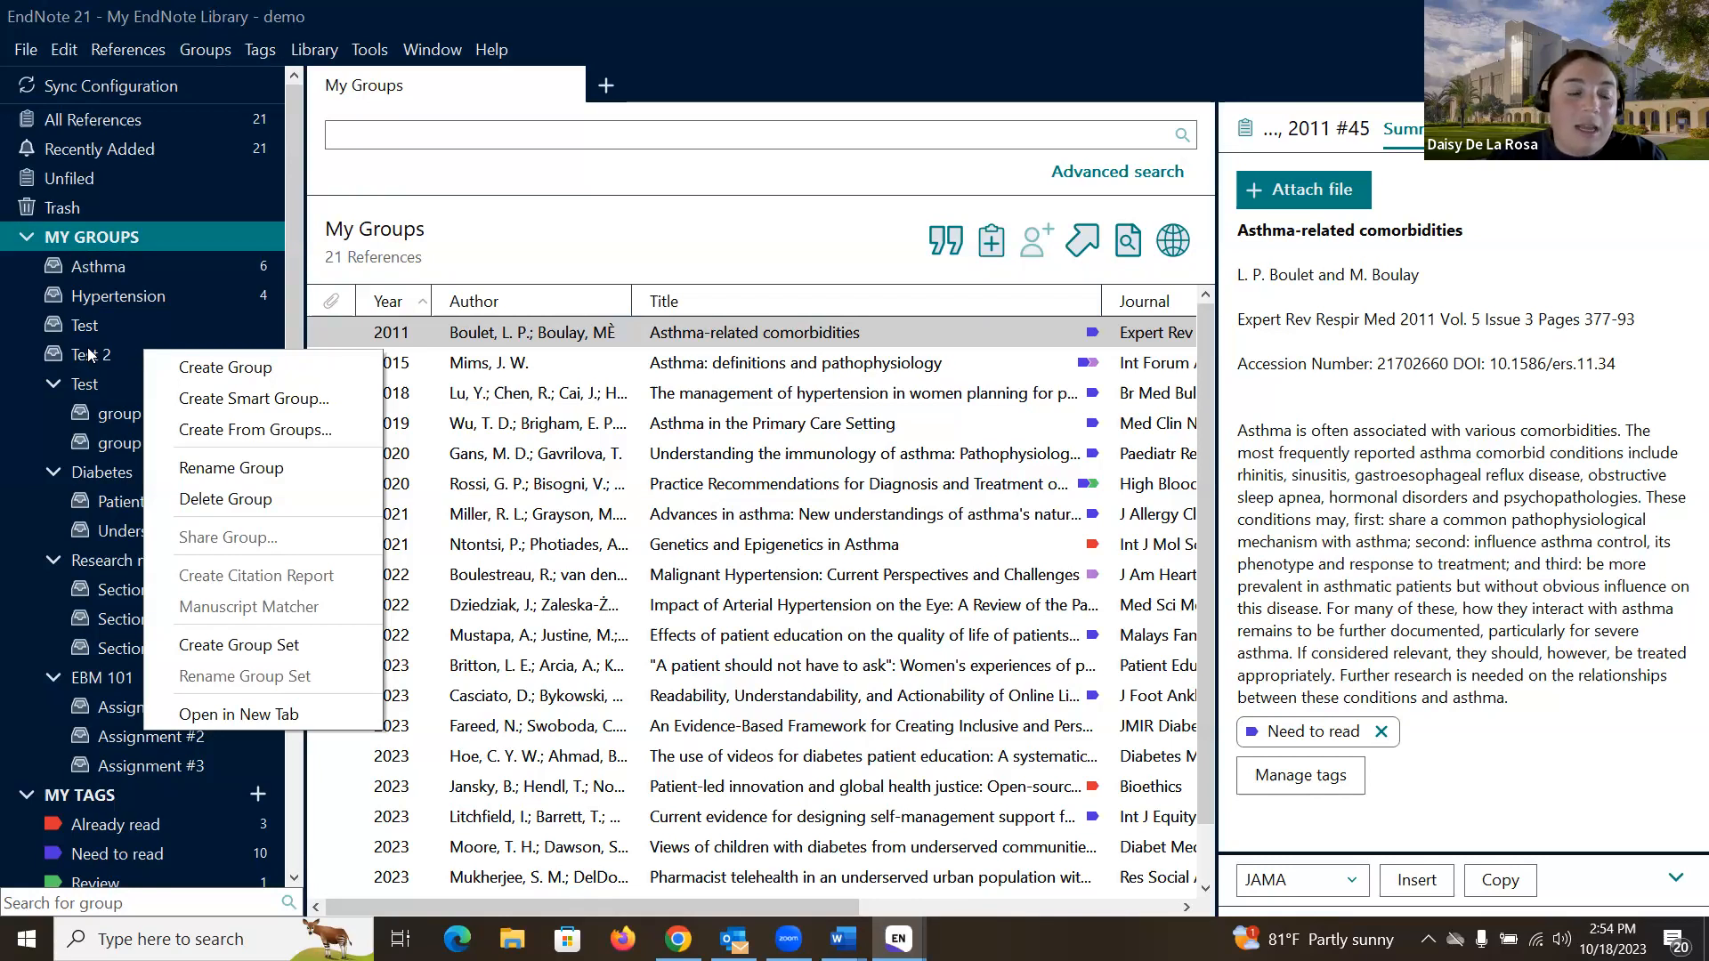
pyautogui.click(93, 353)
pyautogui.click(112, 361)
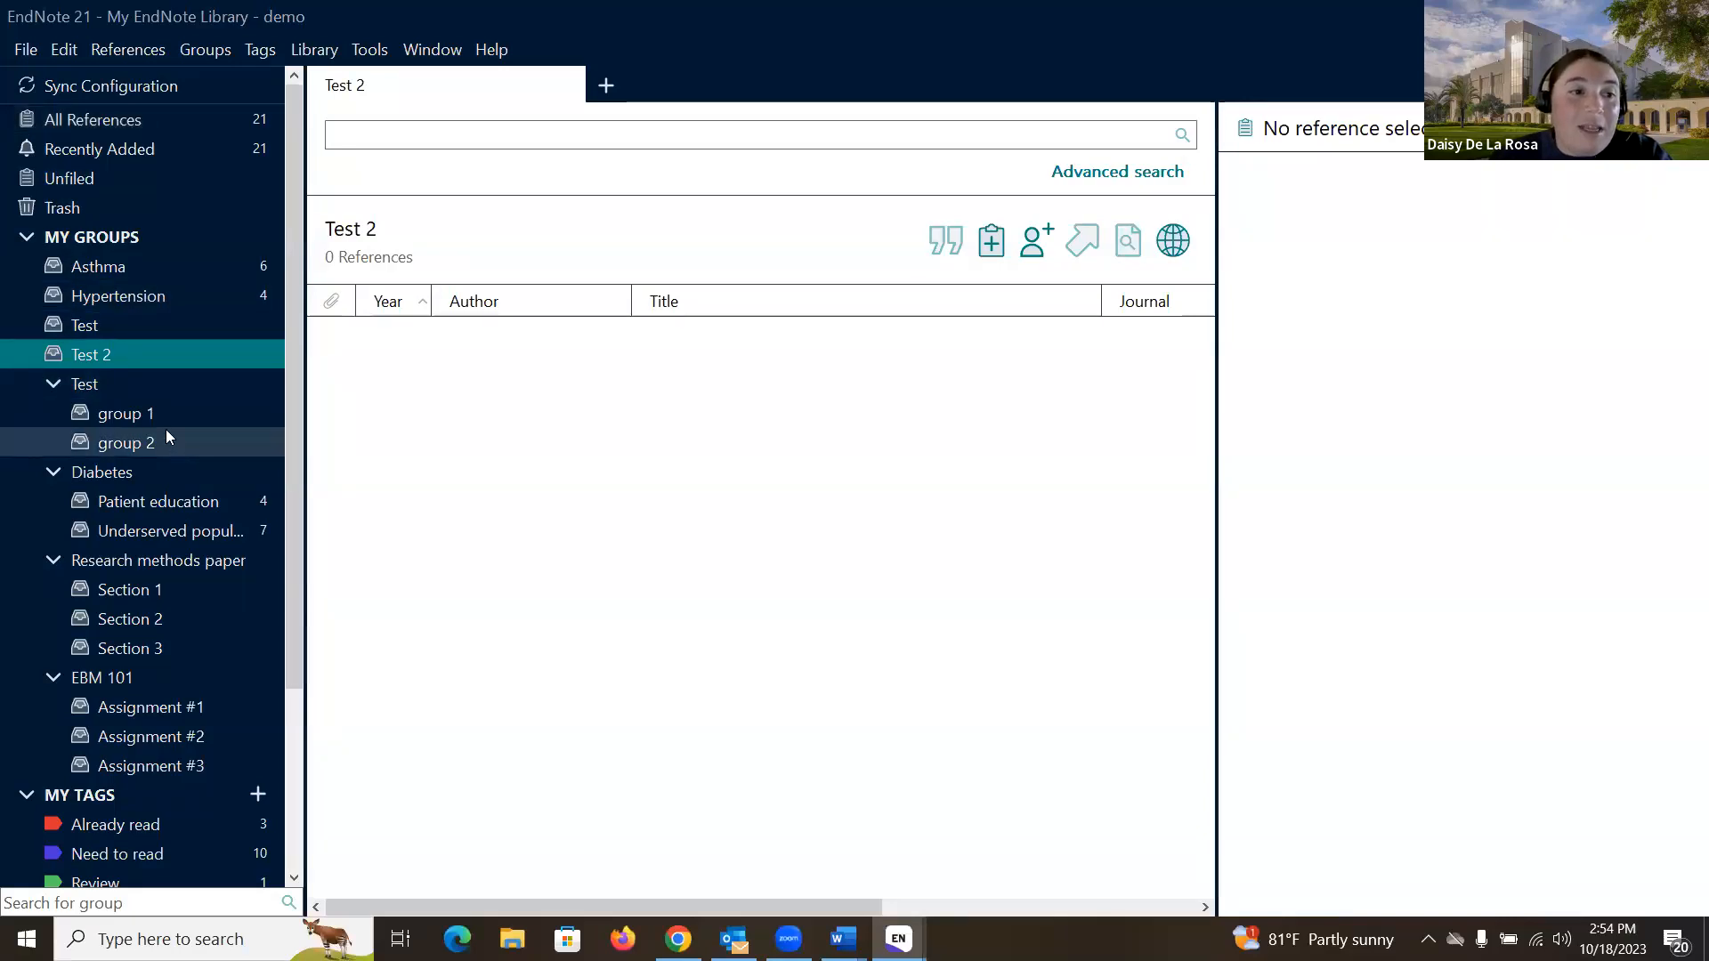
# - Add a group set under My Groups, keeping the default name New Group Set
pyautogui.click(136, 230)
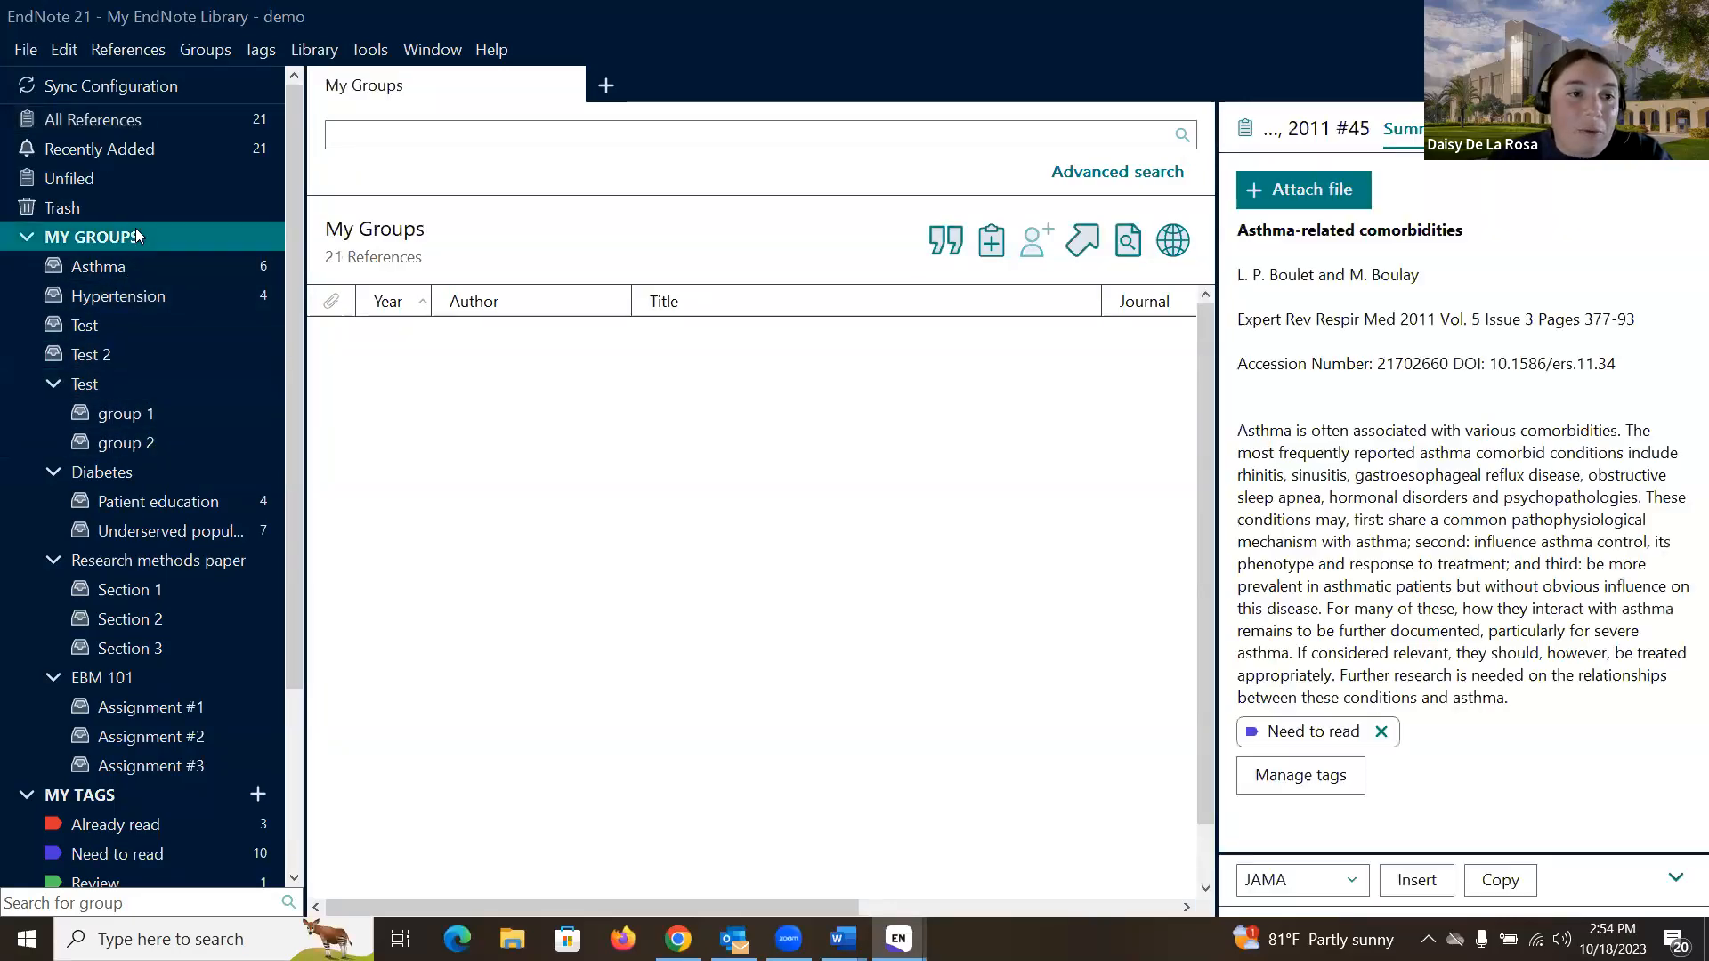
pyautogui.rightClick(136, 230)
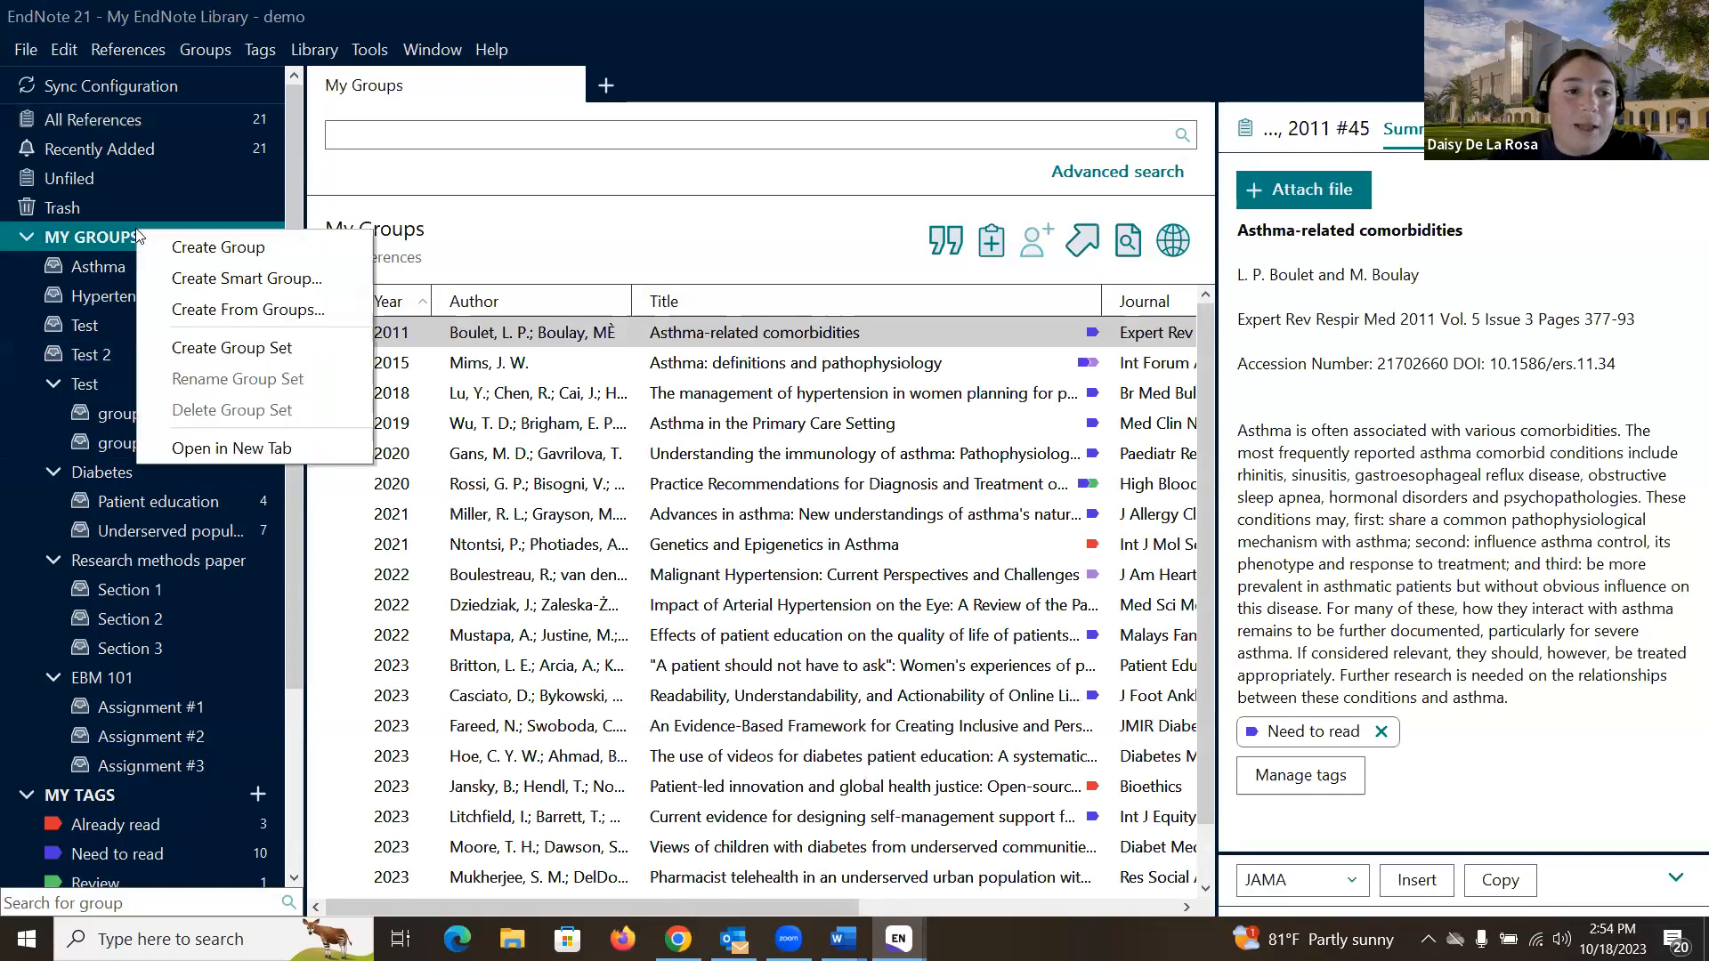
pyautogui.click(236, 351)
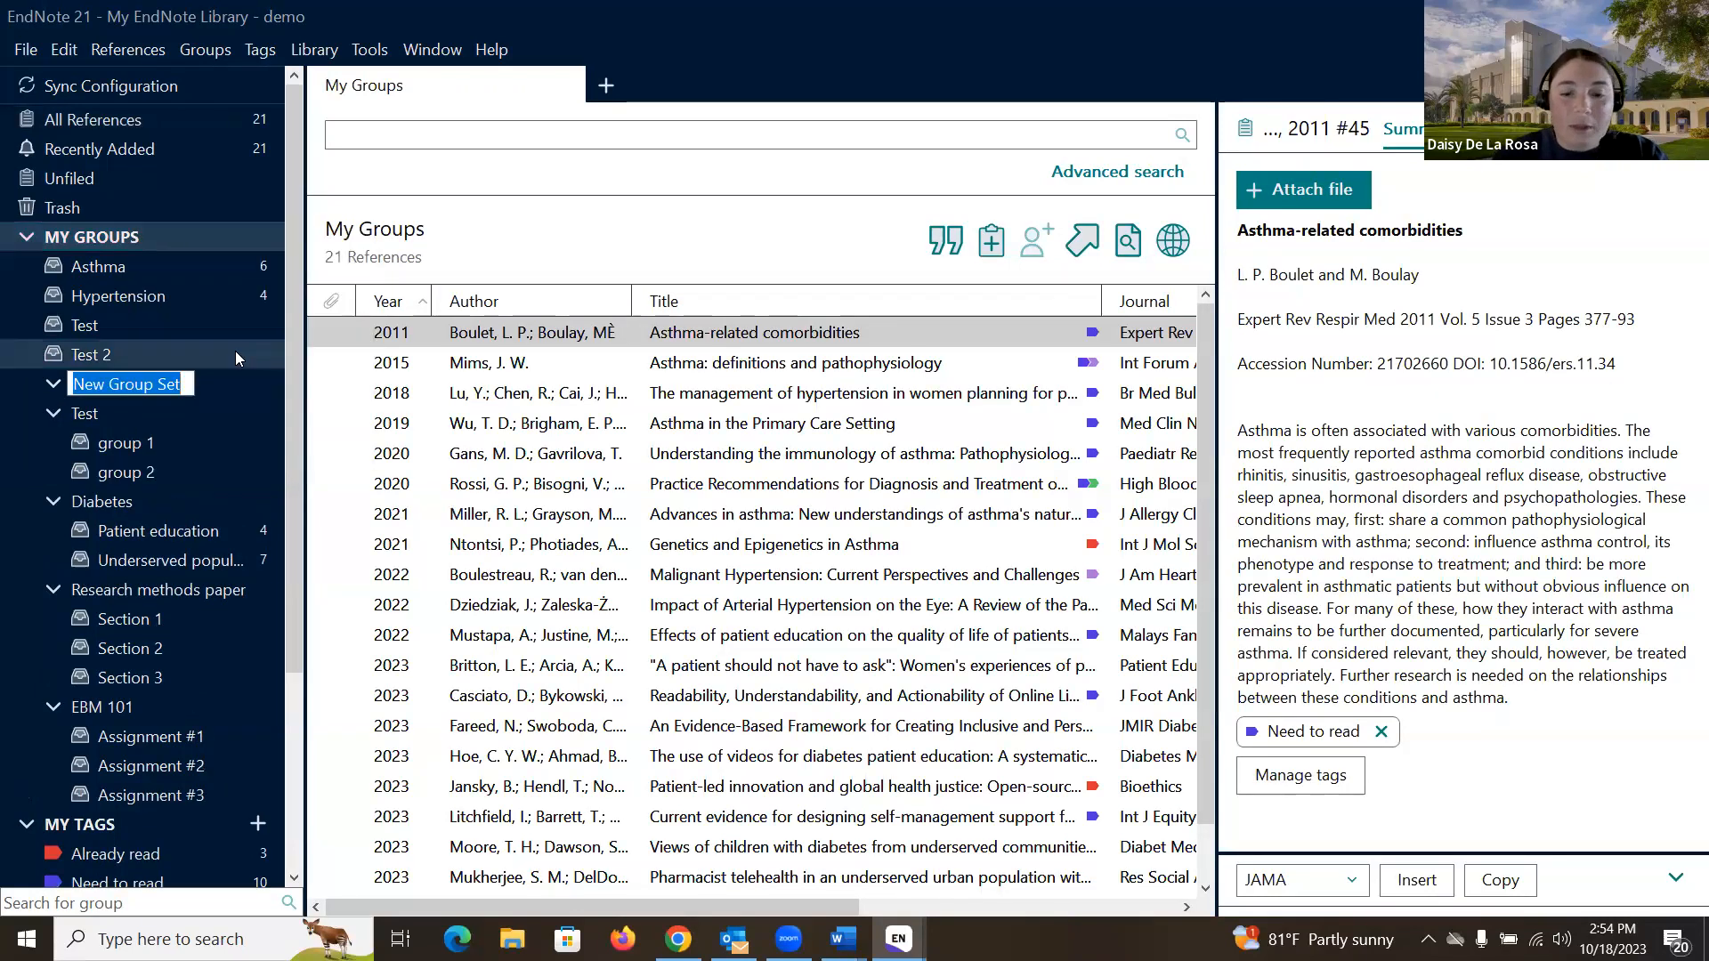
pyautogui.press('Return')
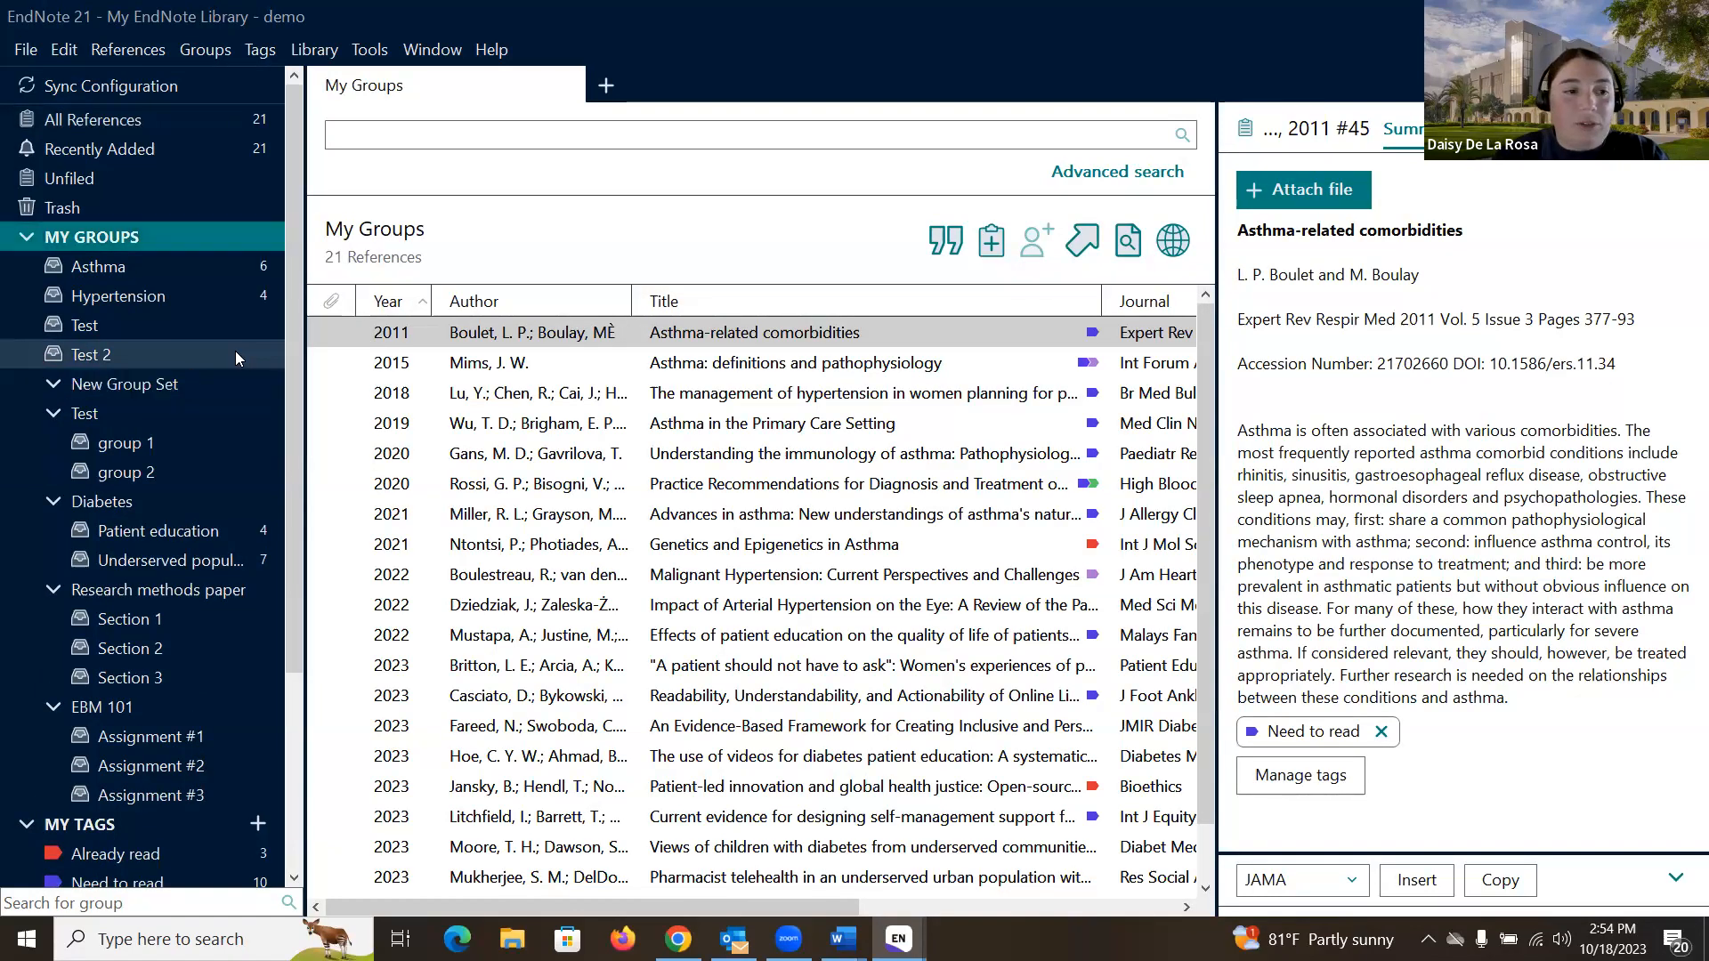
pyautogui.click(180, 381)
# - Create two default-named New Groups inside New Group Set, then show all 21 references
pyautogui.rightClick(145, 384)
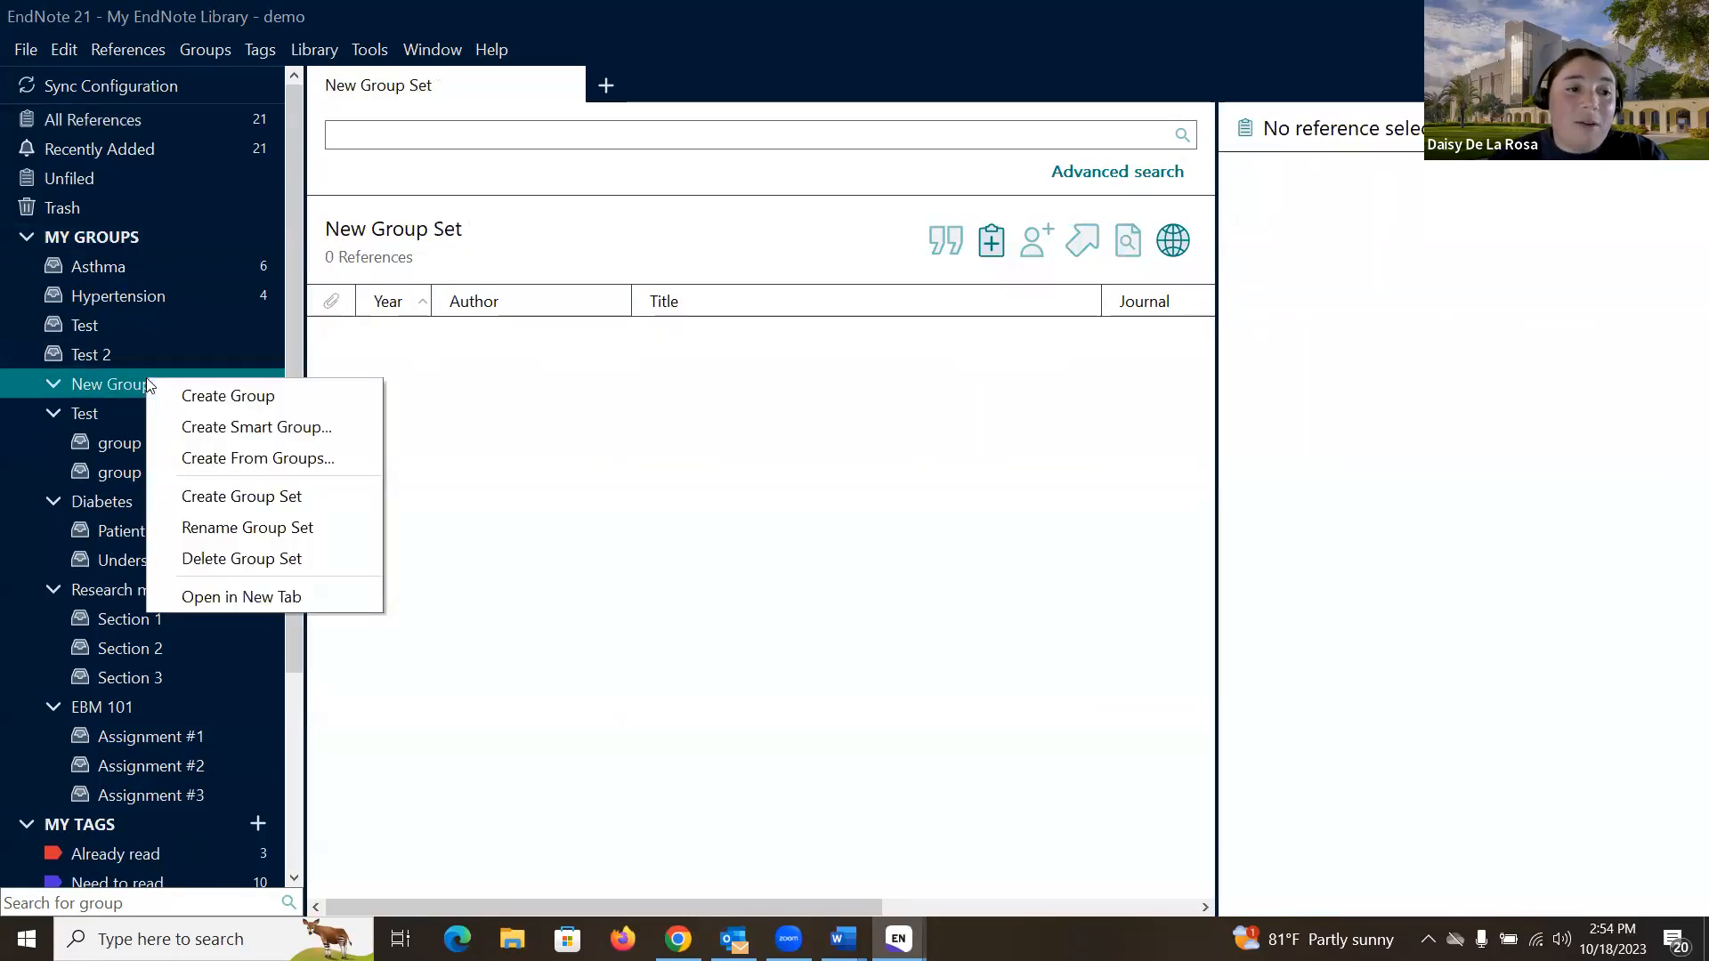
pyautogui.click(188, 392)
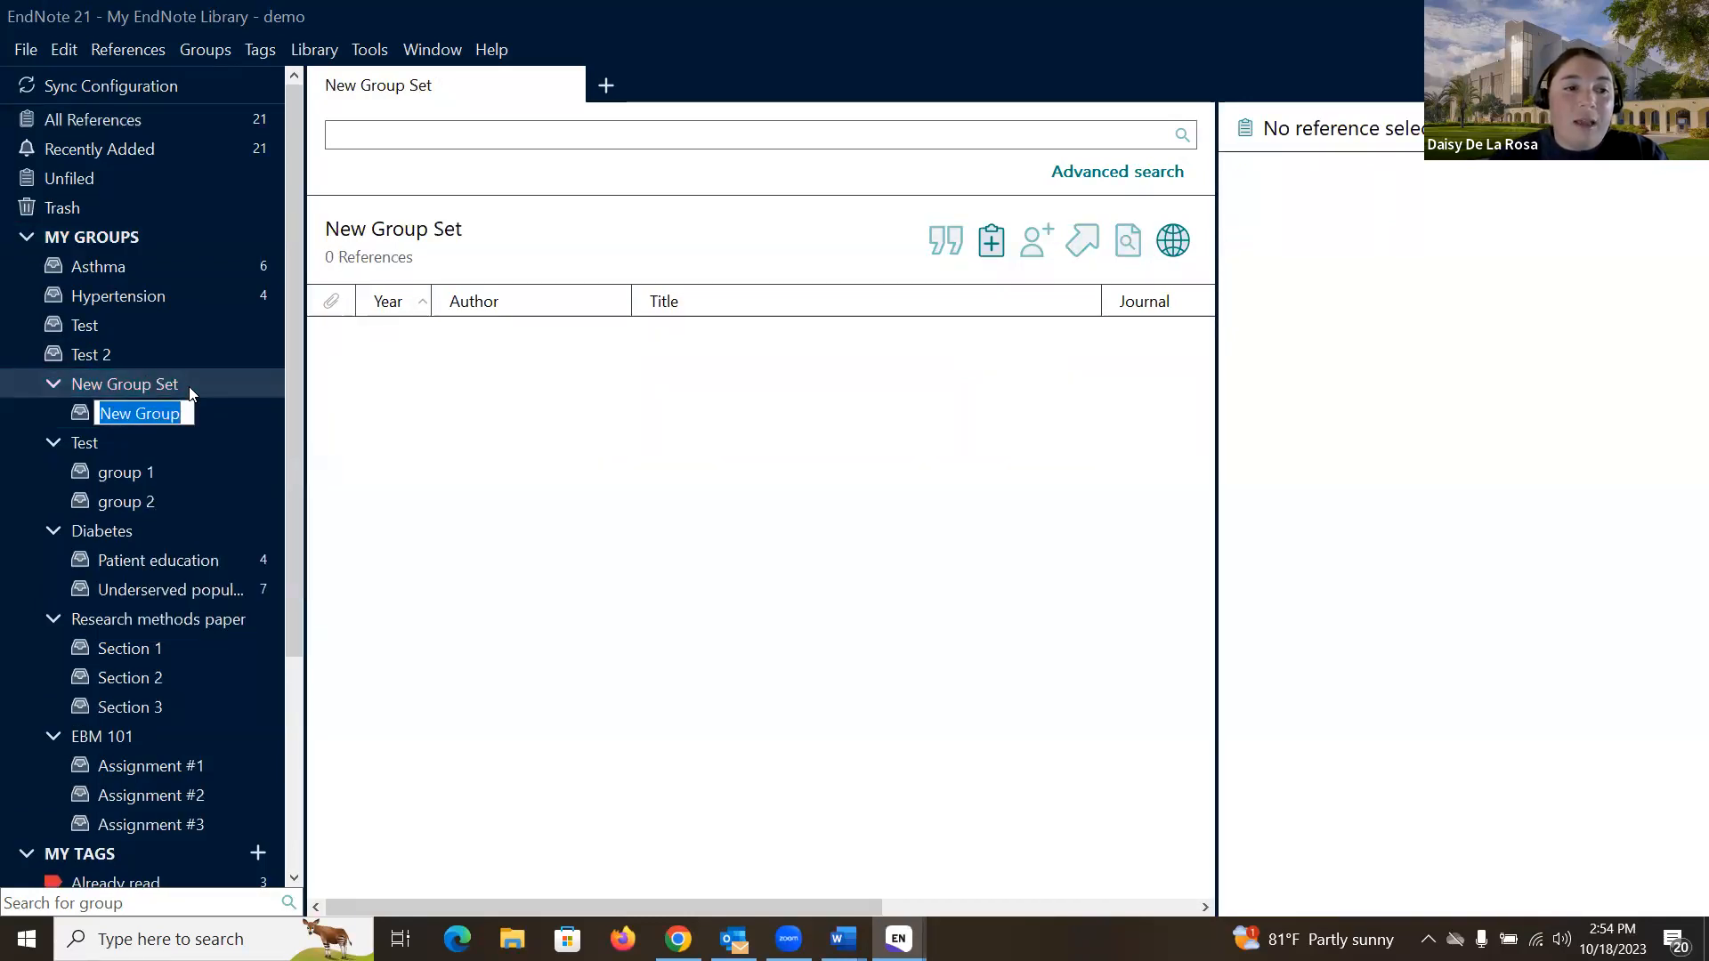
pyautogui.click(188, 384)
pyautogui.rightClick(186, 380)
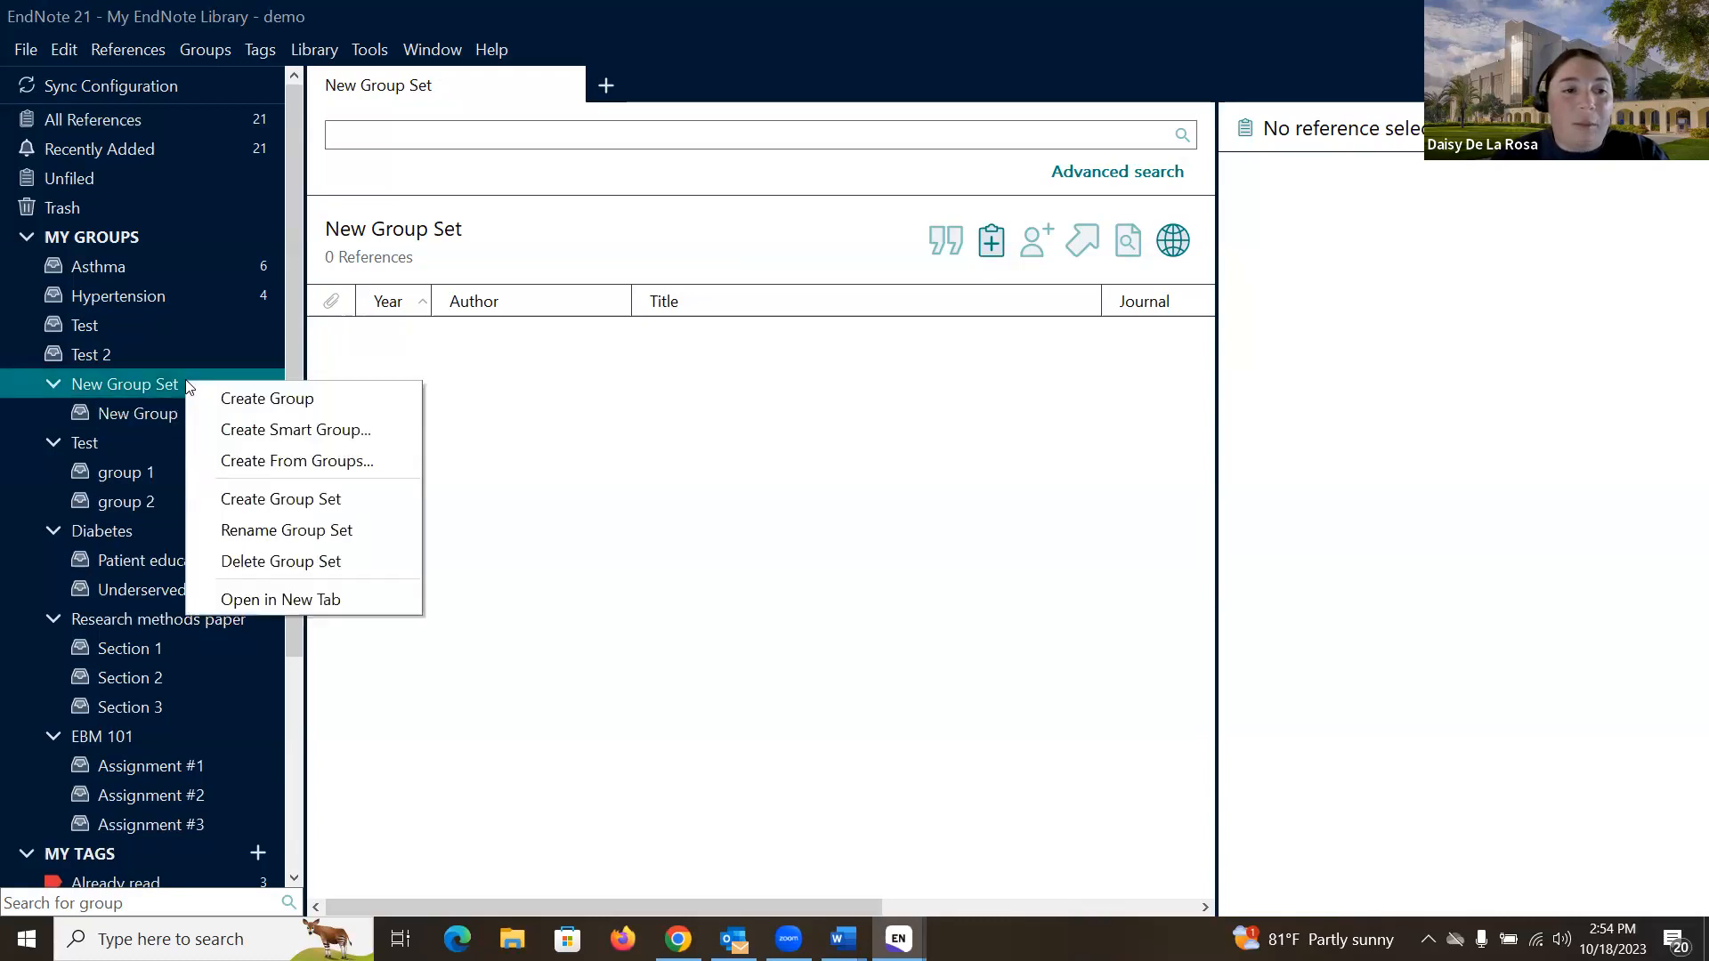
pyautogui.click(208, 397)
pyautogui.click(176, 455)
pyautogui.click(176, 459)
pyautogui.click(162, 421)
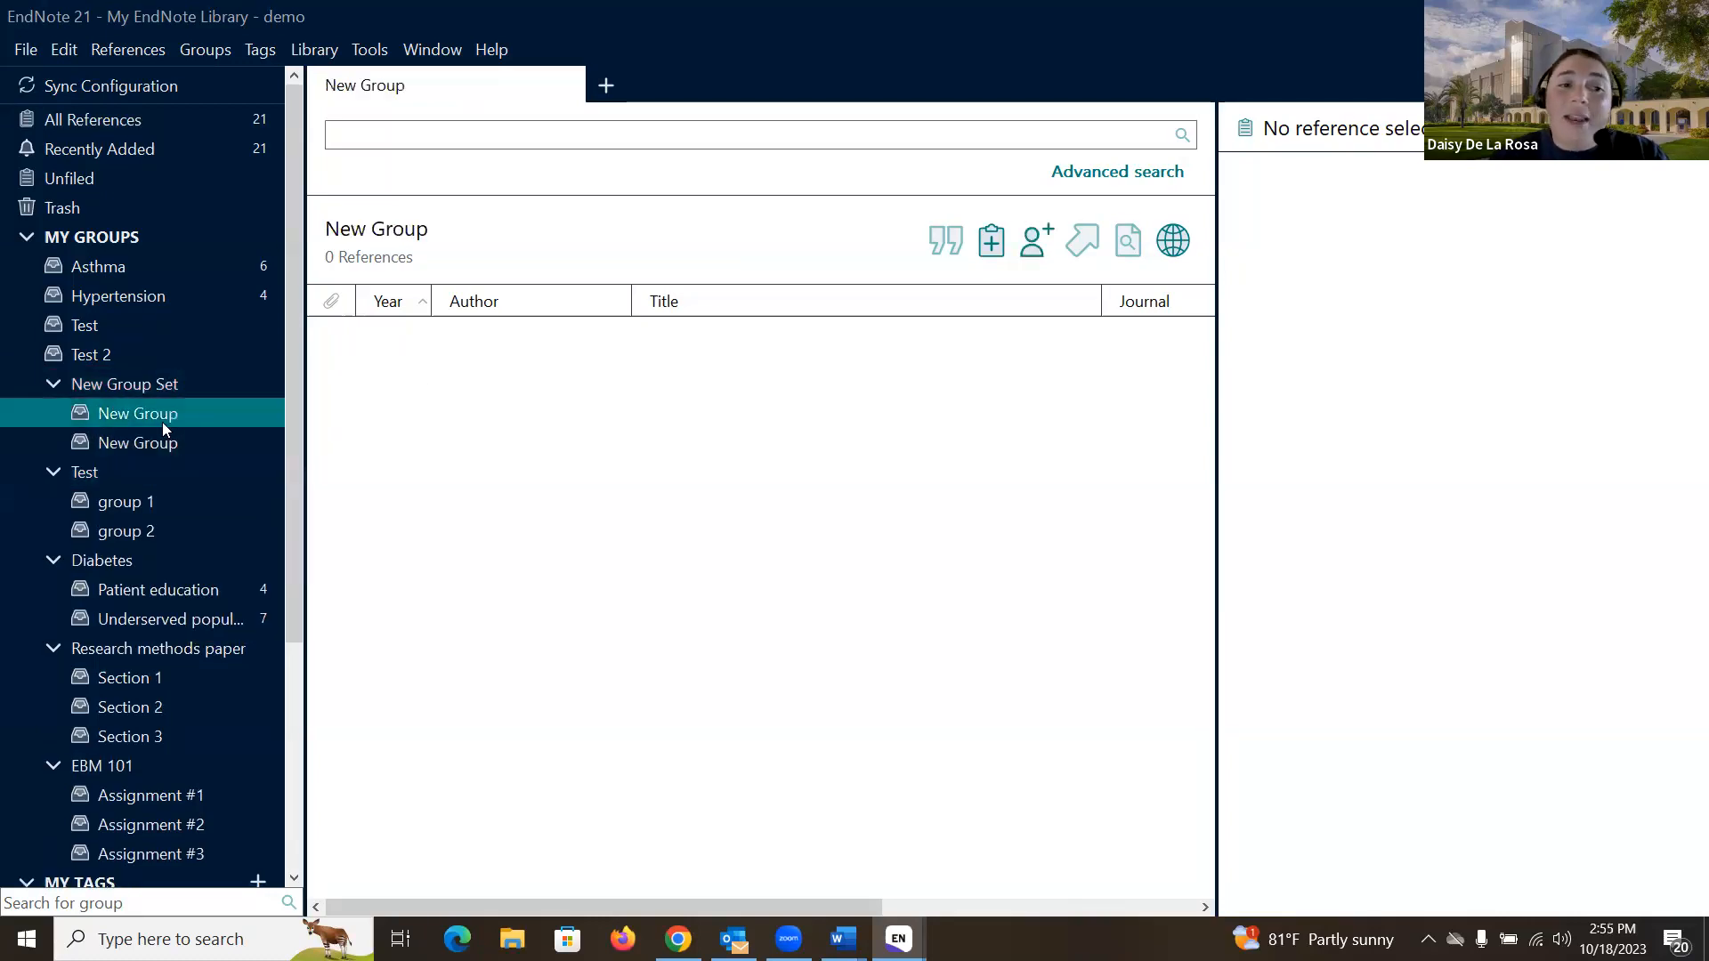
pyautogui.click(160, 121)
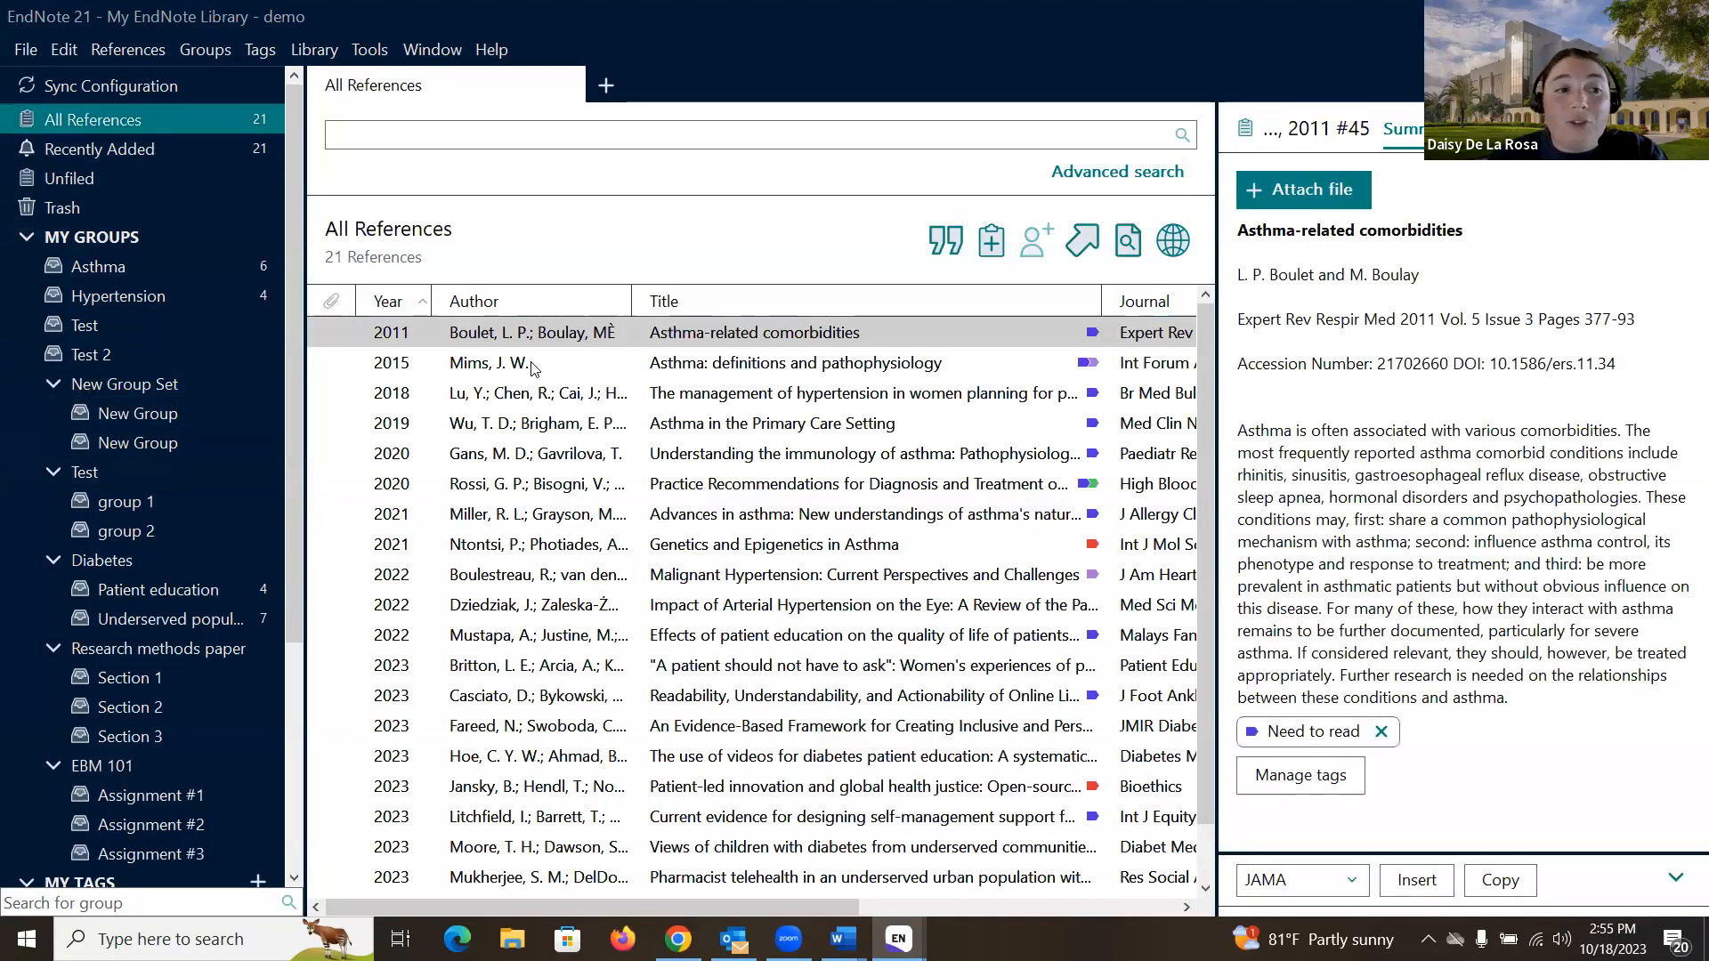
pyautogui.moveTo(525, 335); pyautogui.dragTo(158, 500)
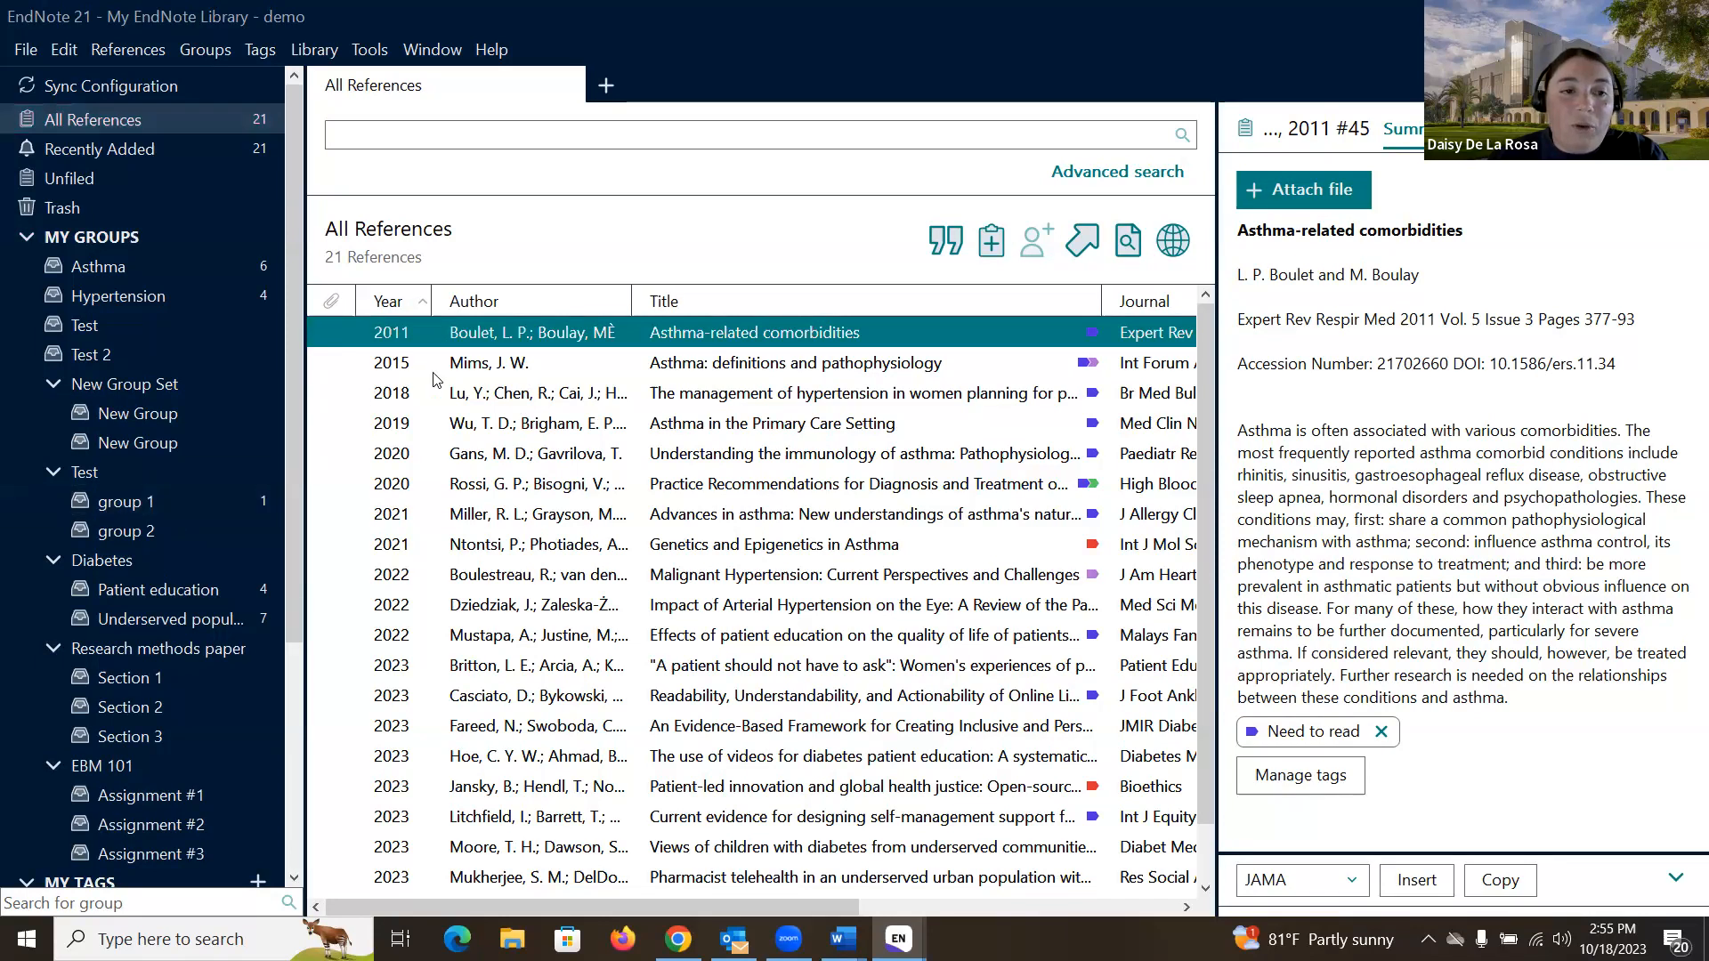
pyautogui.moveTo(498, 337); pyautogui.dragTo(190, 533)
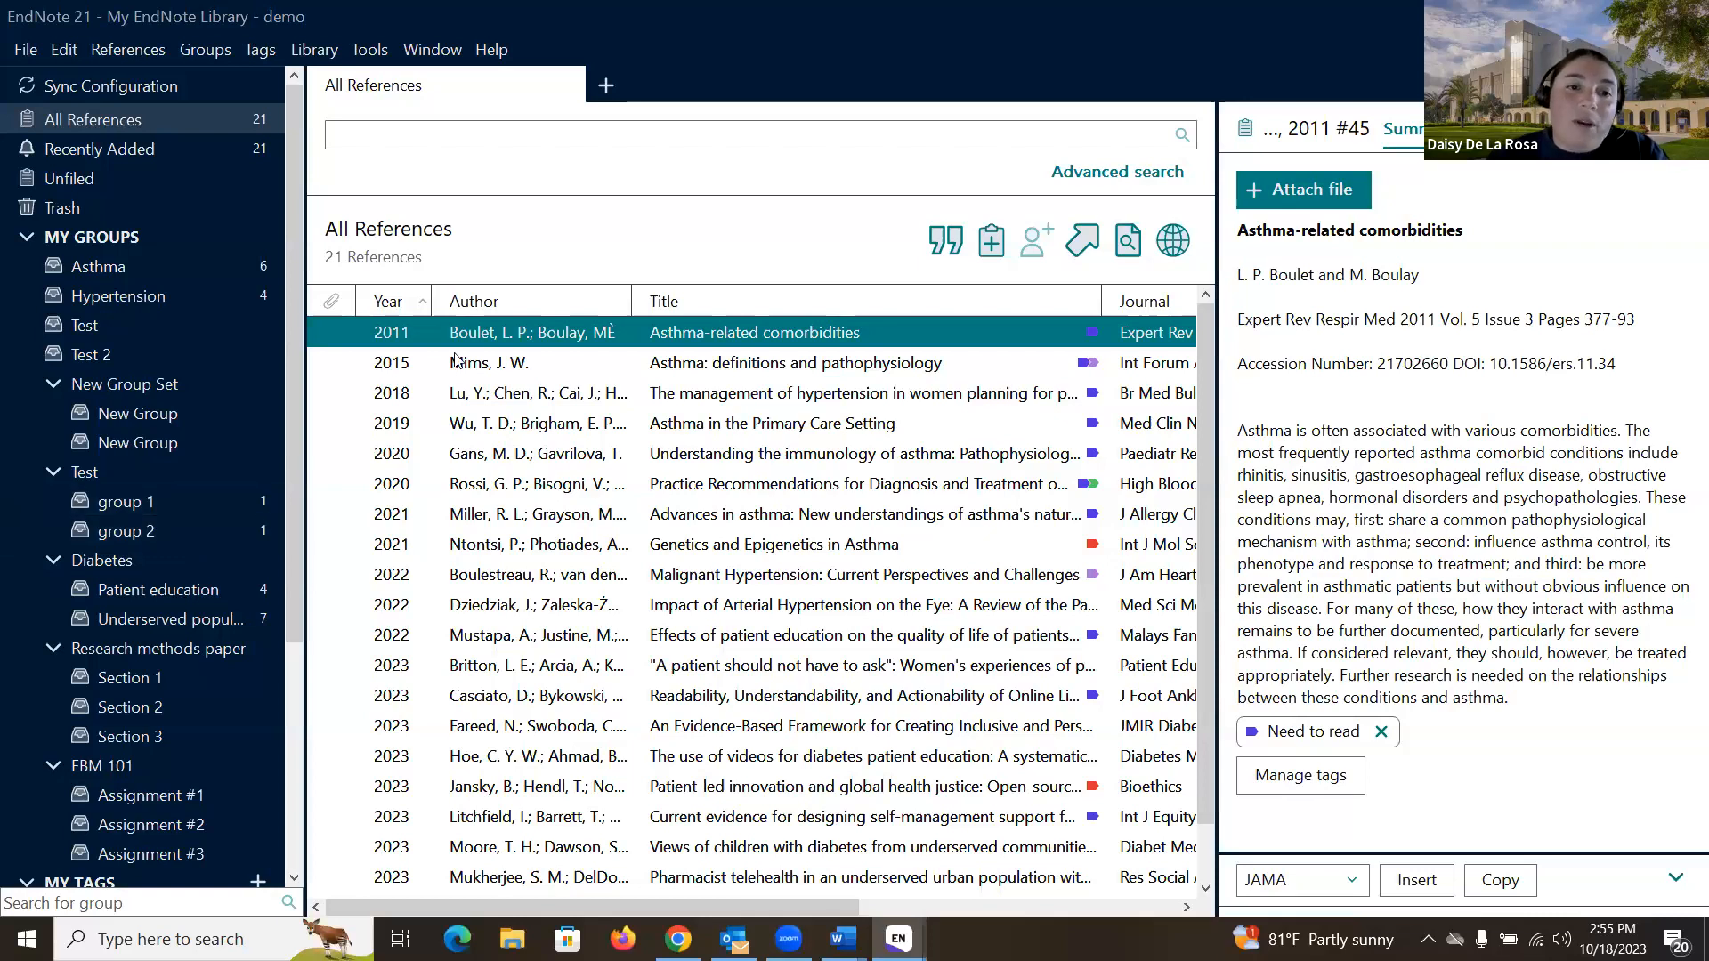
pyautogui.rightClick(478, 335)
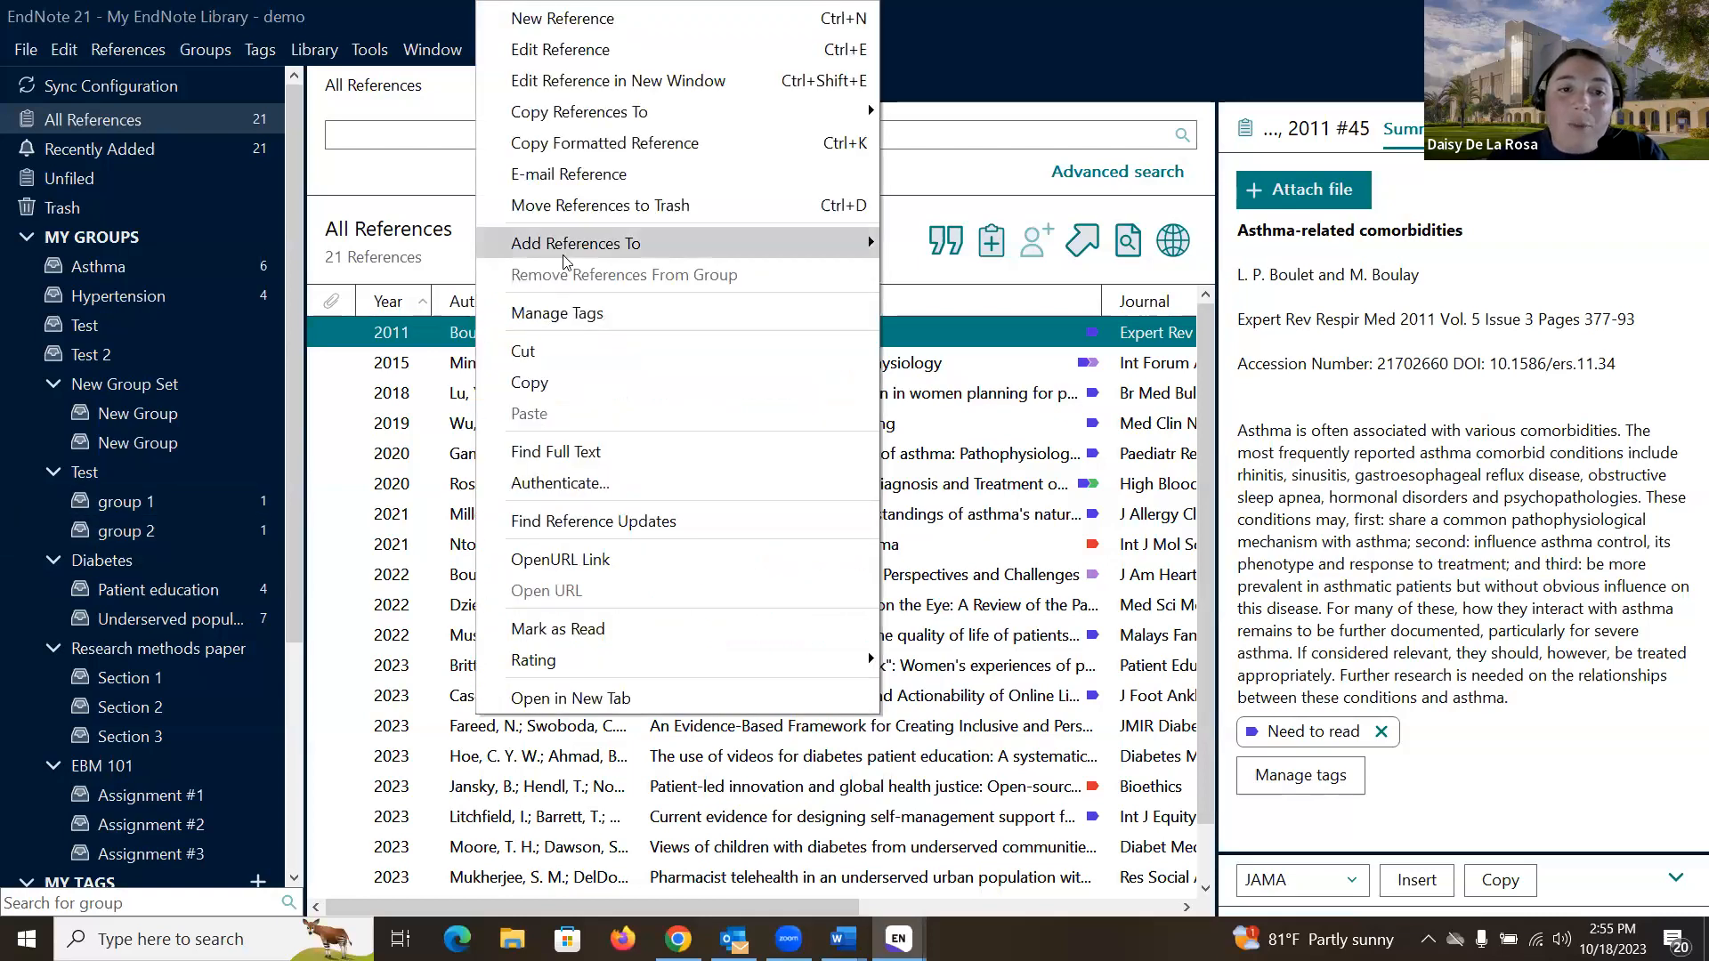
pyautogui.moveTo(564, 257)
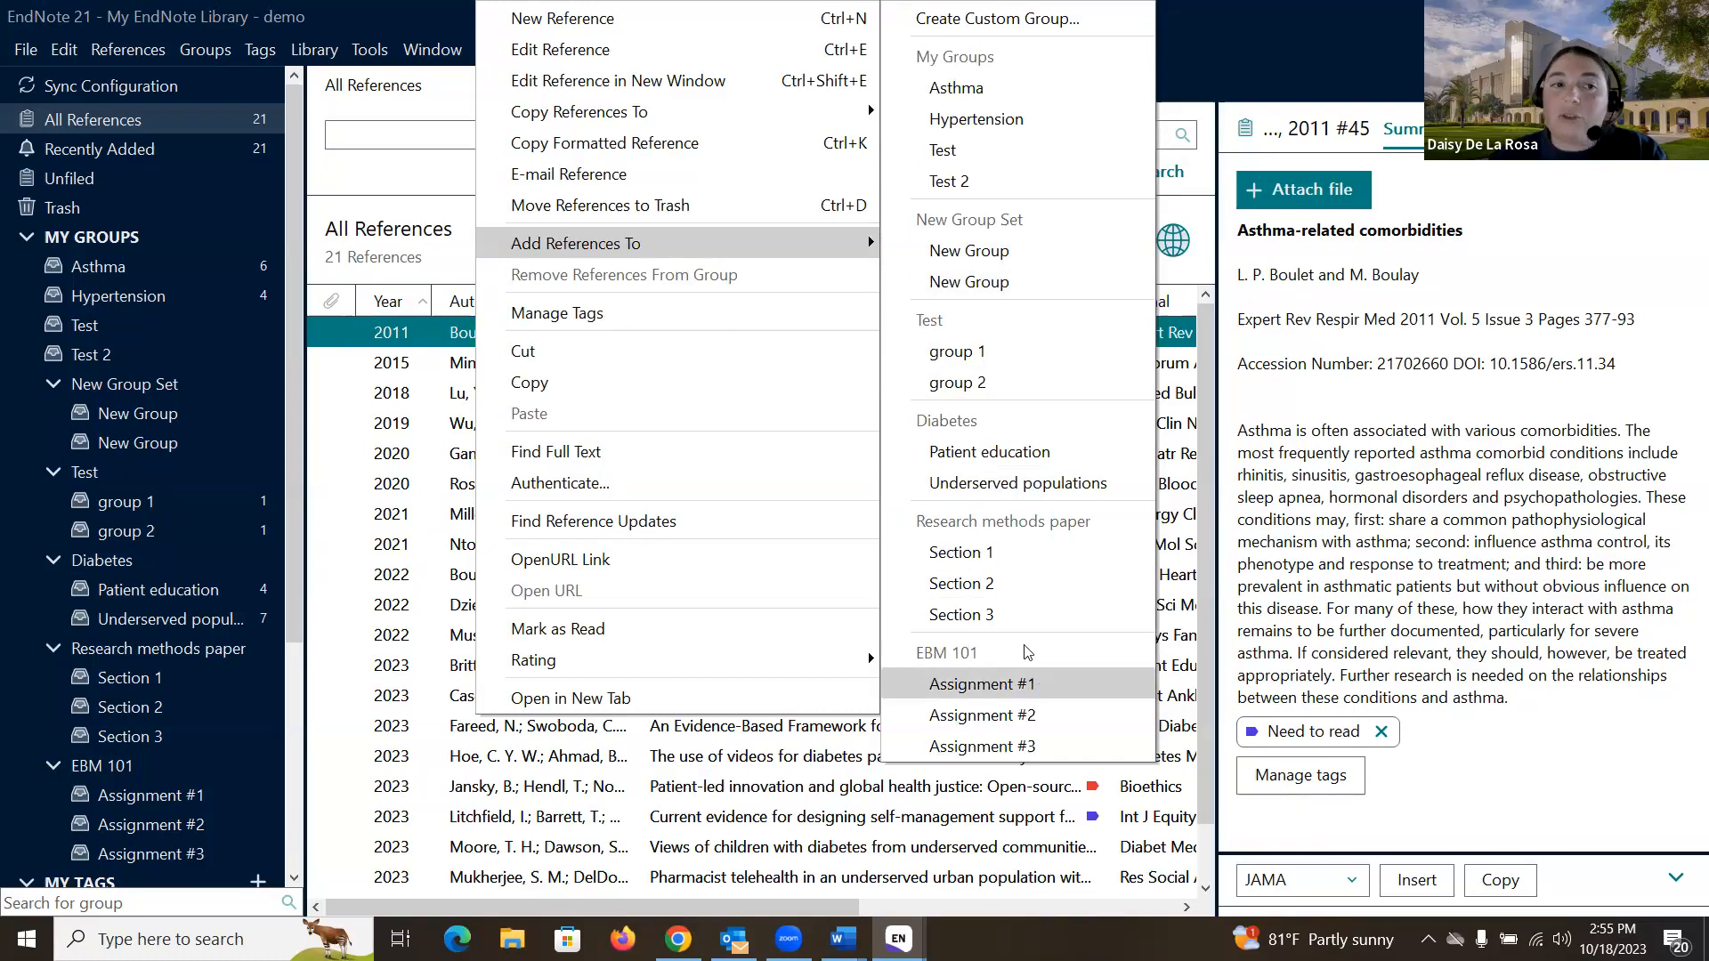
pyautogui.click(387, 174)
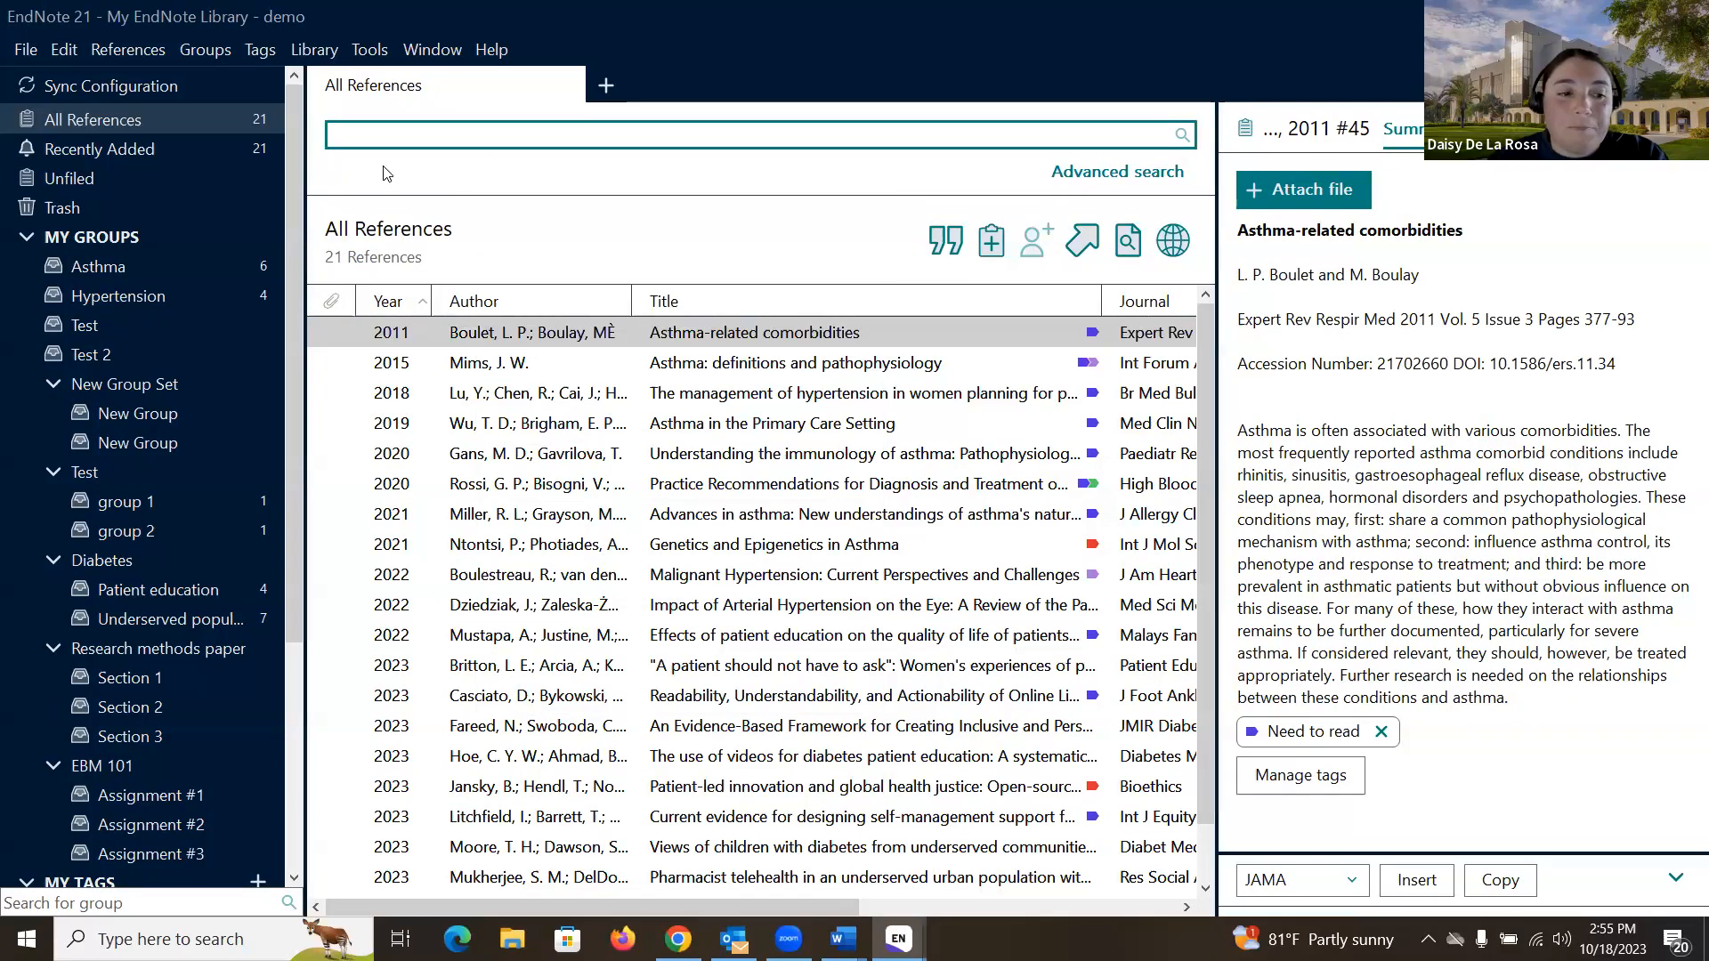
pyautogui.scroll(-1, 192, 298)
pyautogui.scroll(-3, 193, 299)
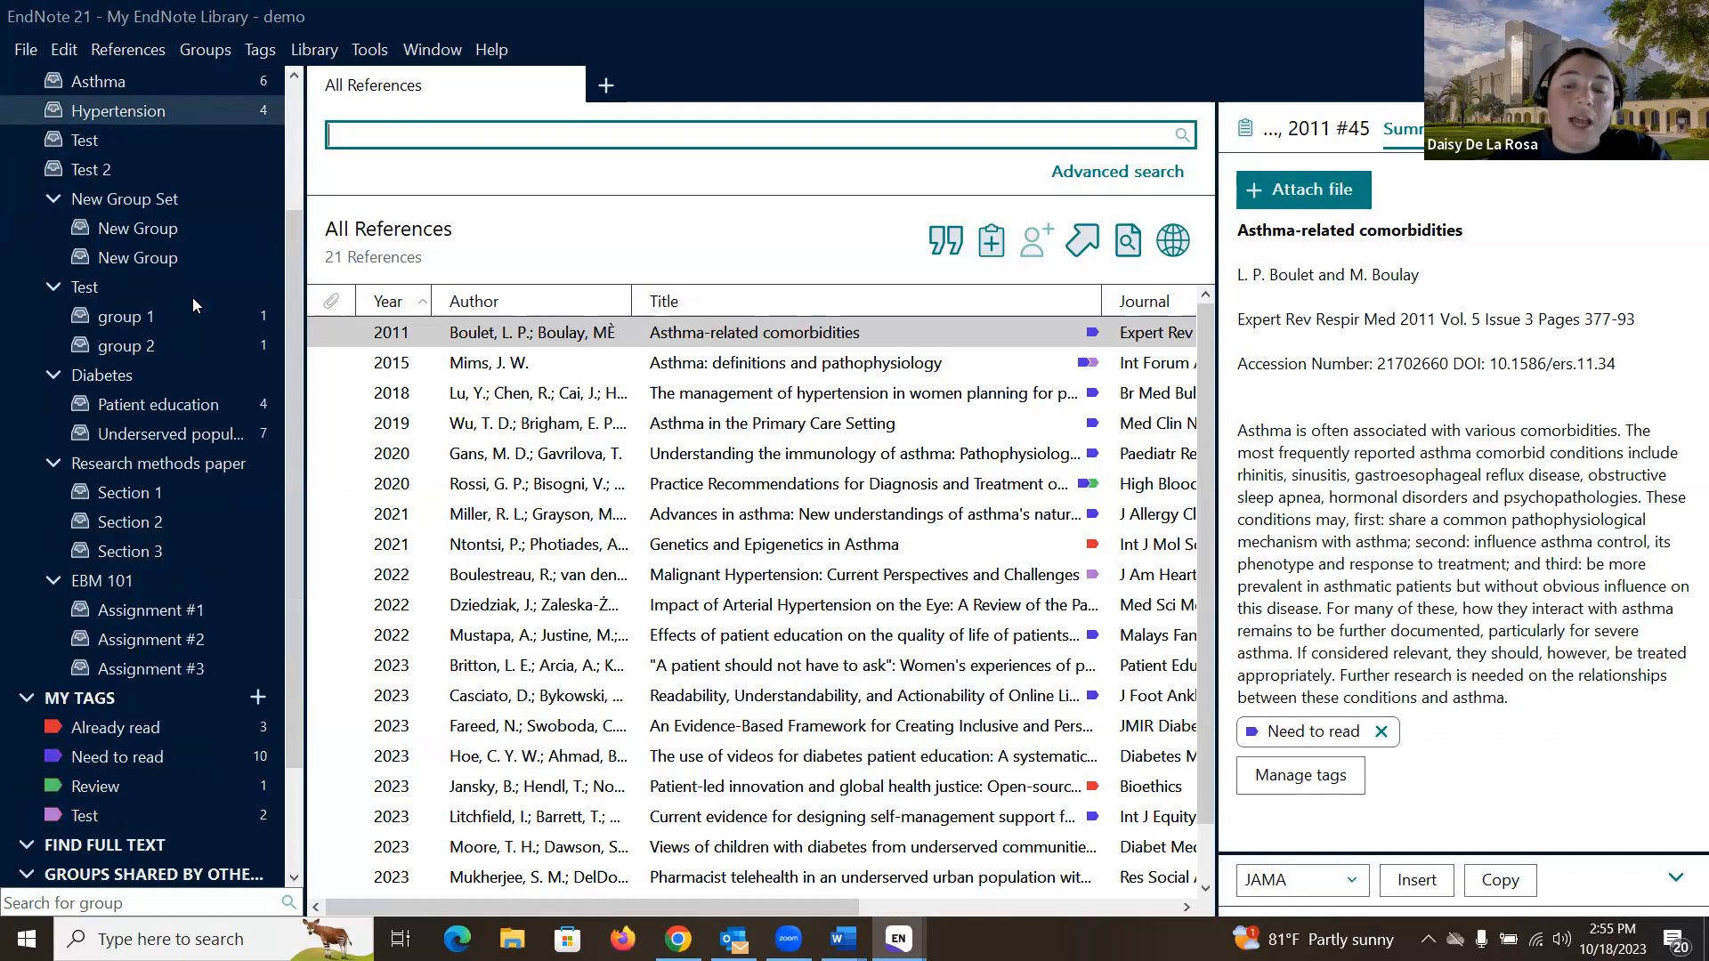
pyautogui.scroll(-3, 193, 299)
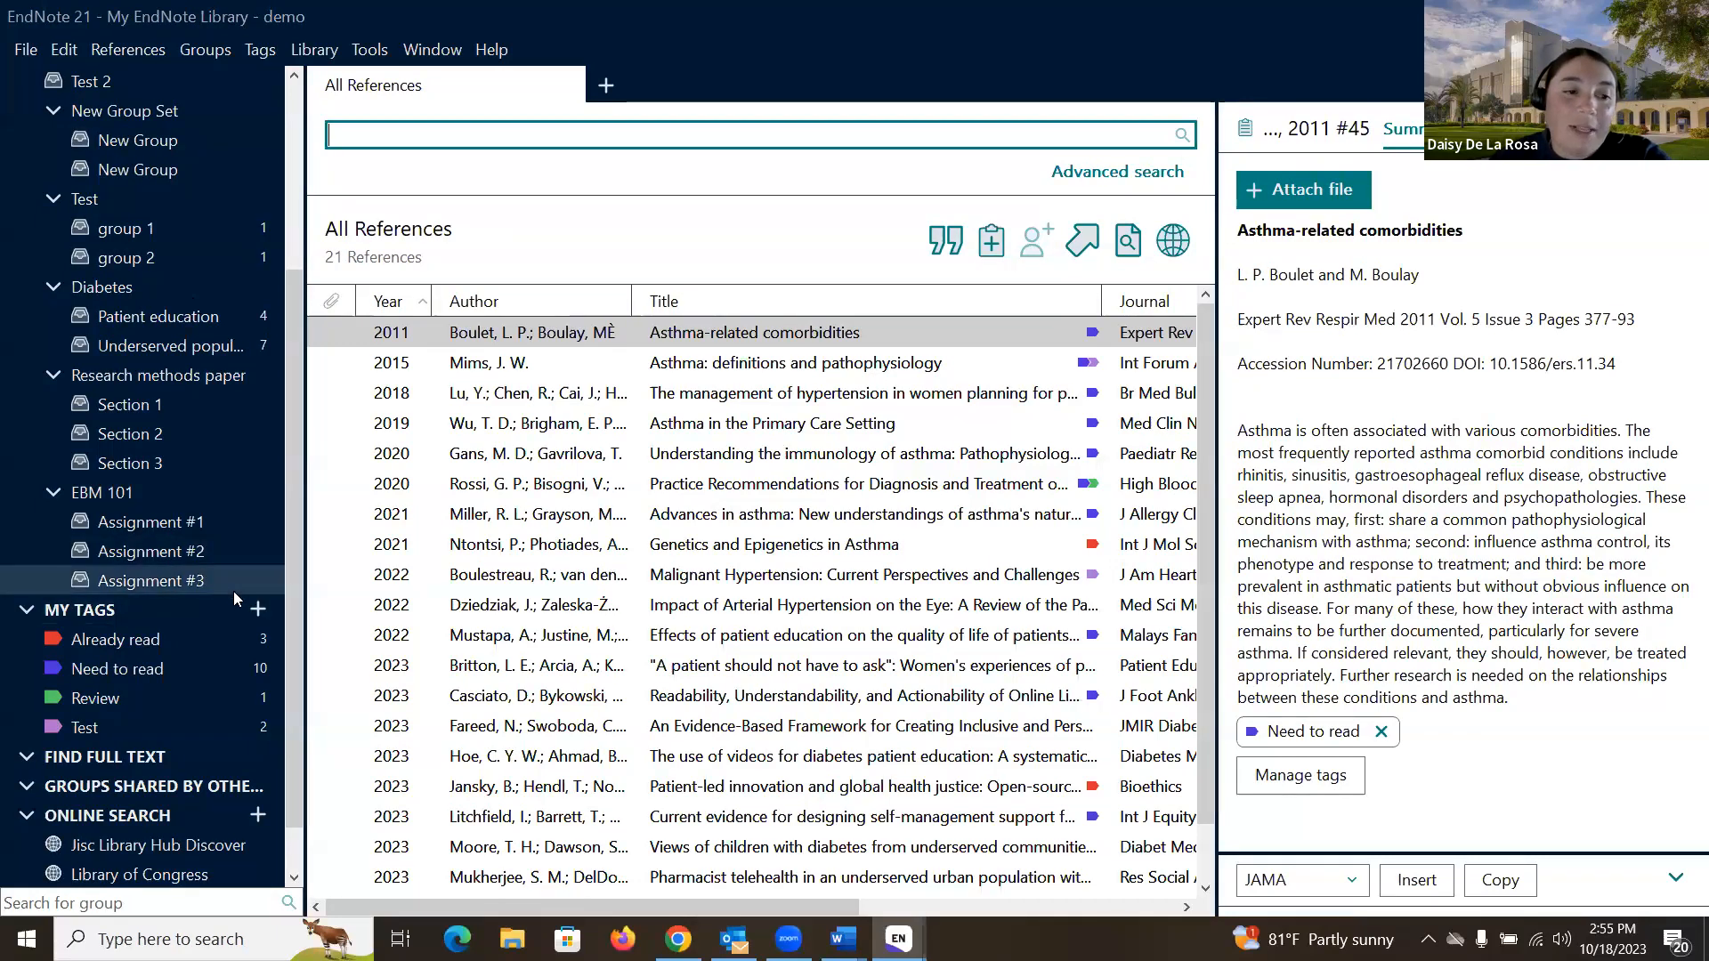
pyautogui.scroll(-1, 234, 591)
pyautogui.scroll(-1, 233, 591)
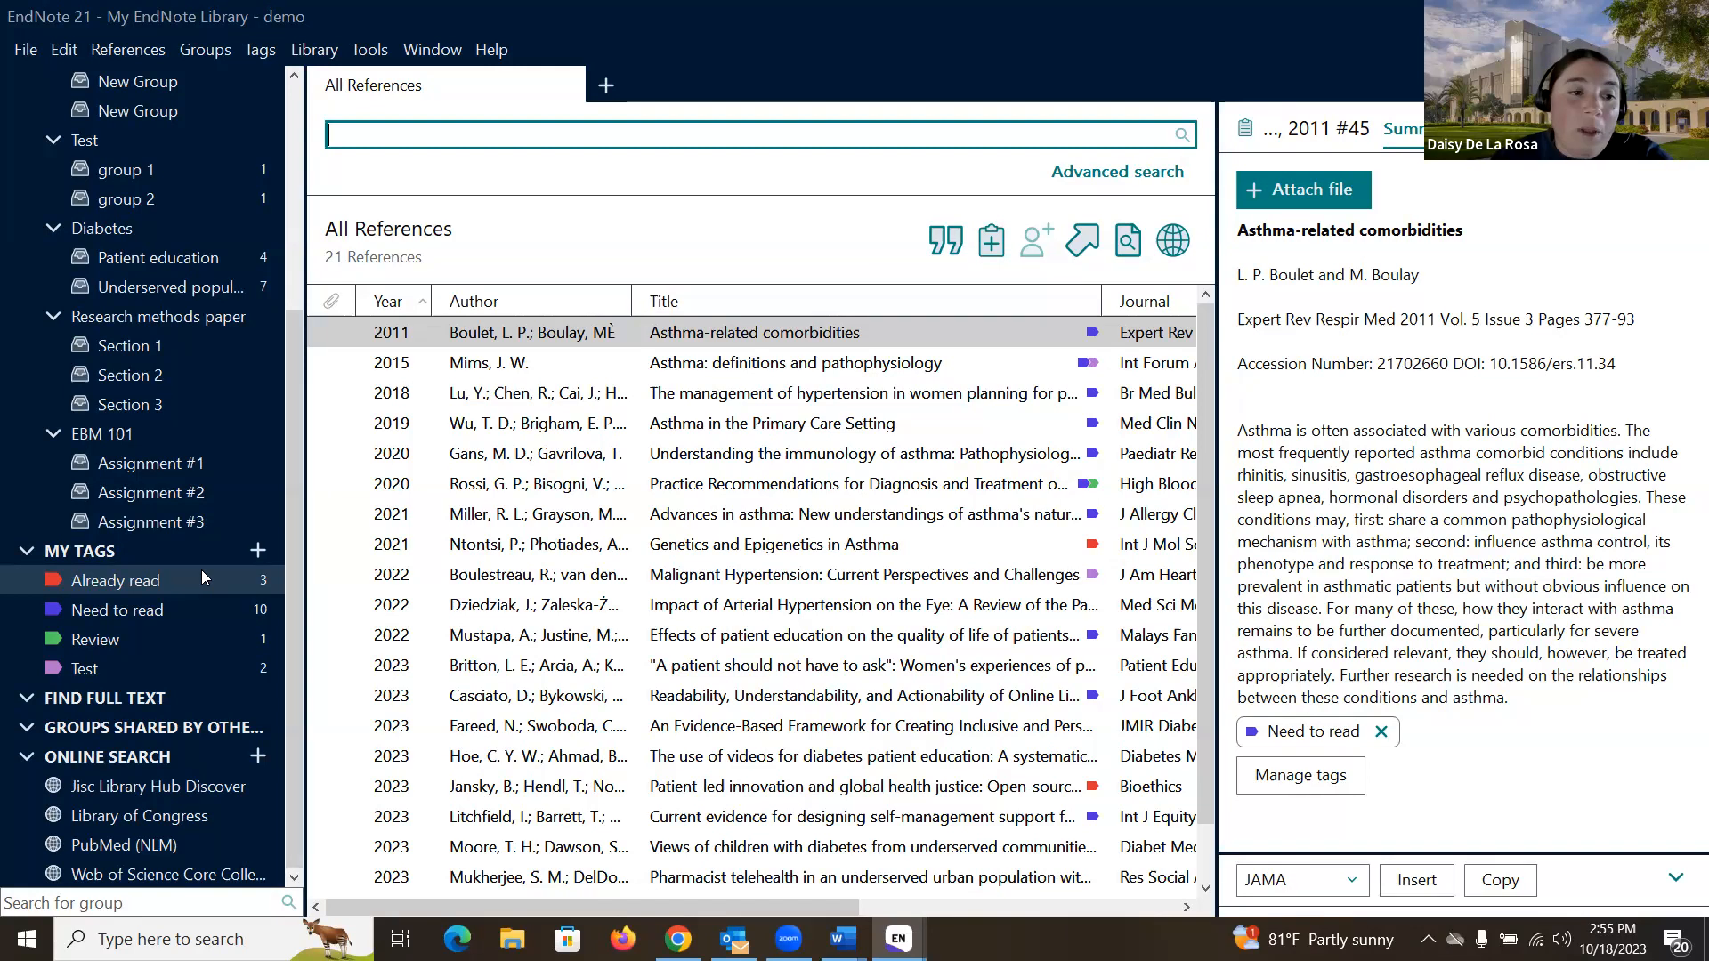
# - Add a tag named 'Test 2' with the Yellow colour under My Tags
pyautogui.click(258, 550)
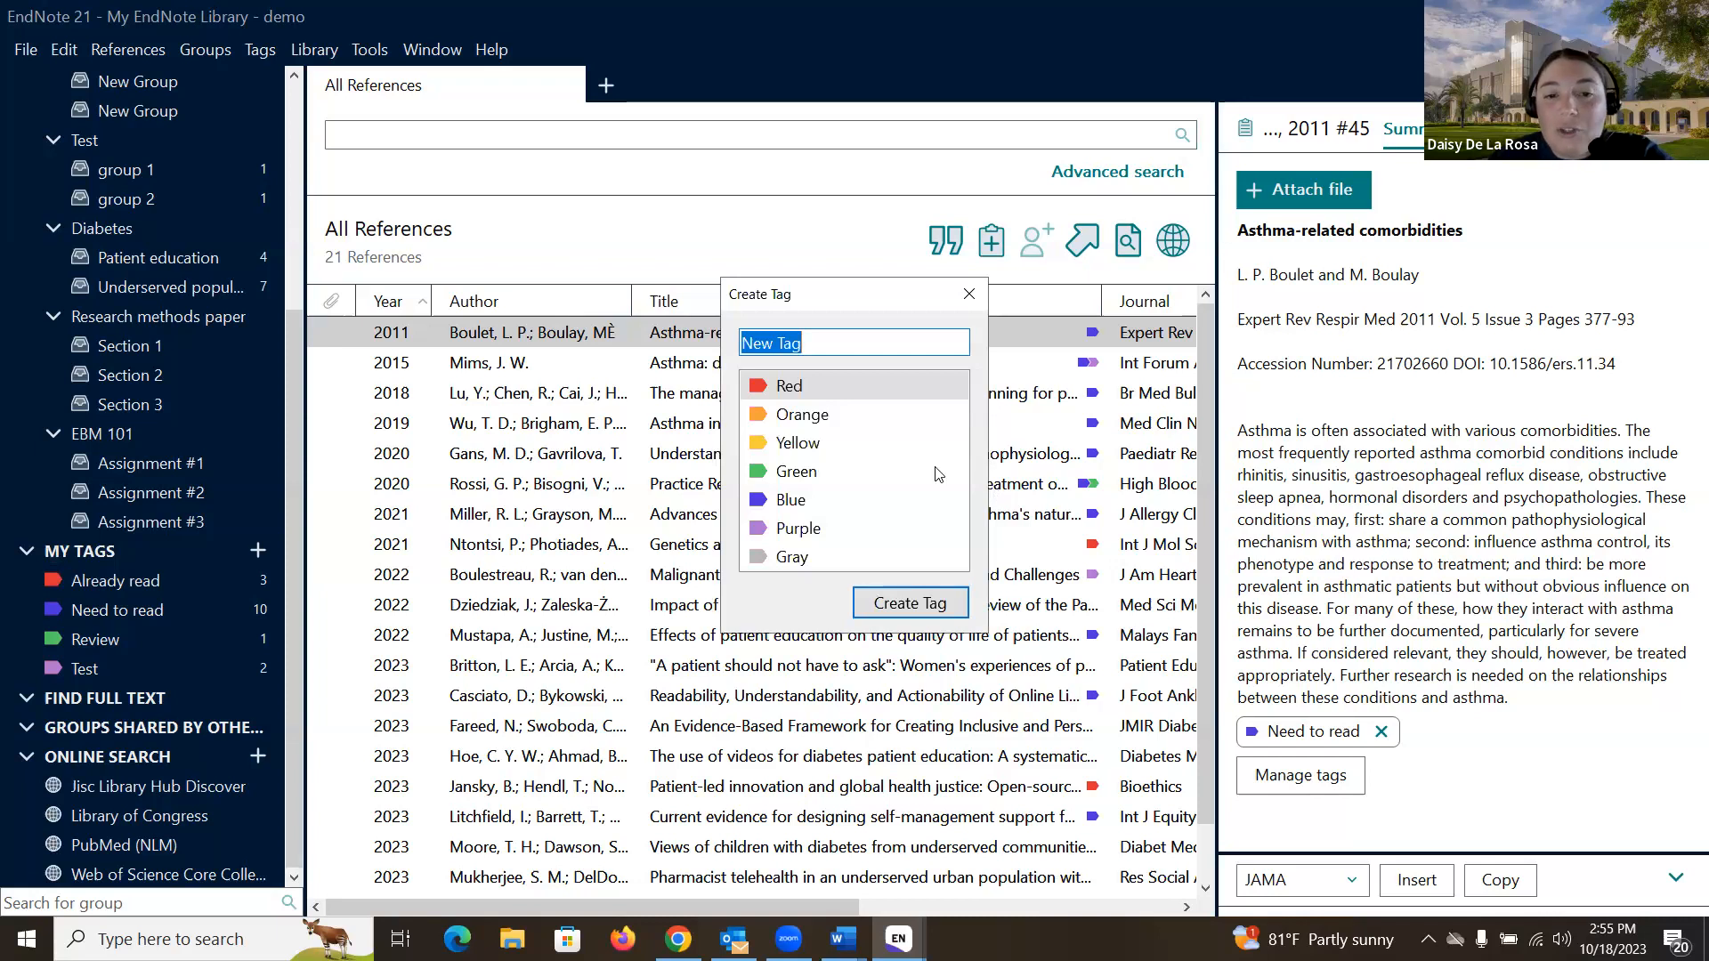
pyautogui.click(838, 344)
pyautogui.moveTo(839, 344); pyautogui.dragTo(738, 360)
pyautogui.write('Te')
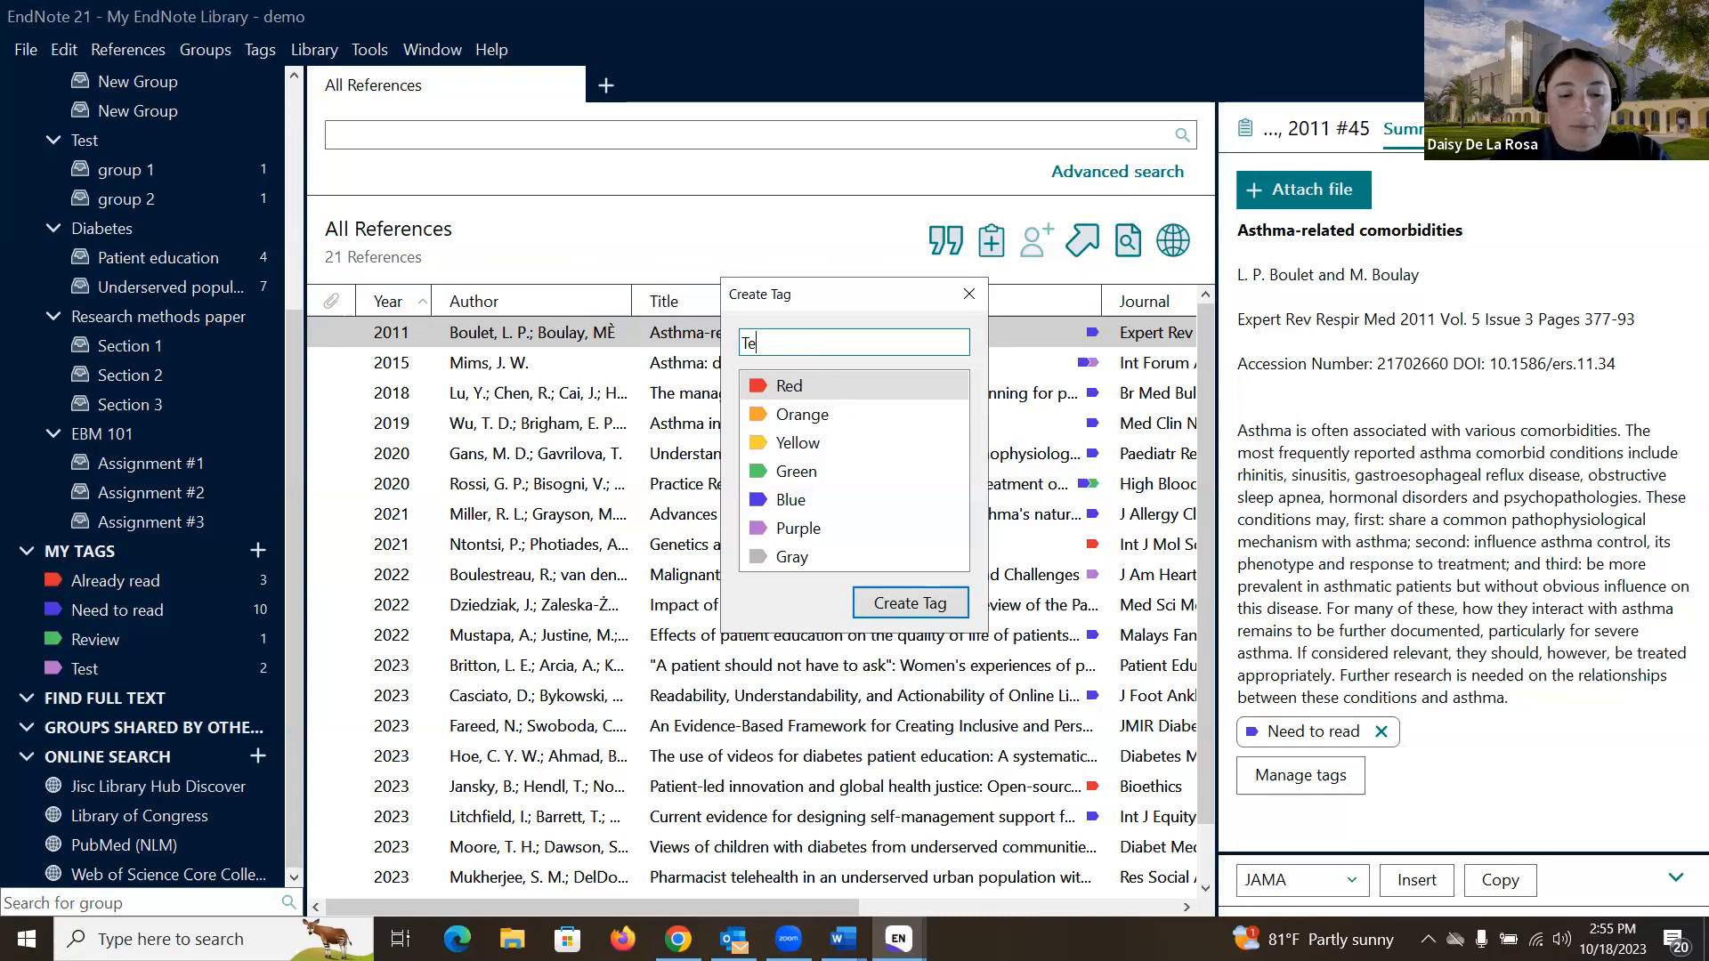
pyautogui.write('st 2')
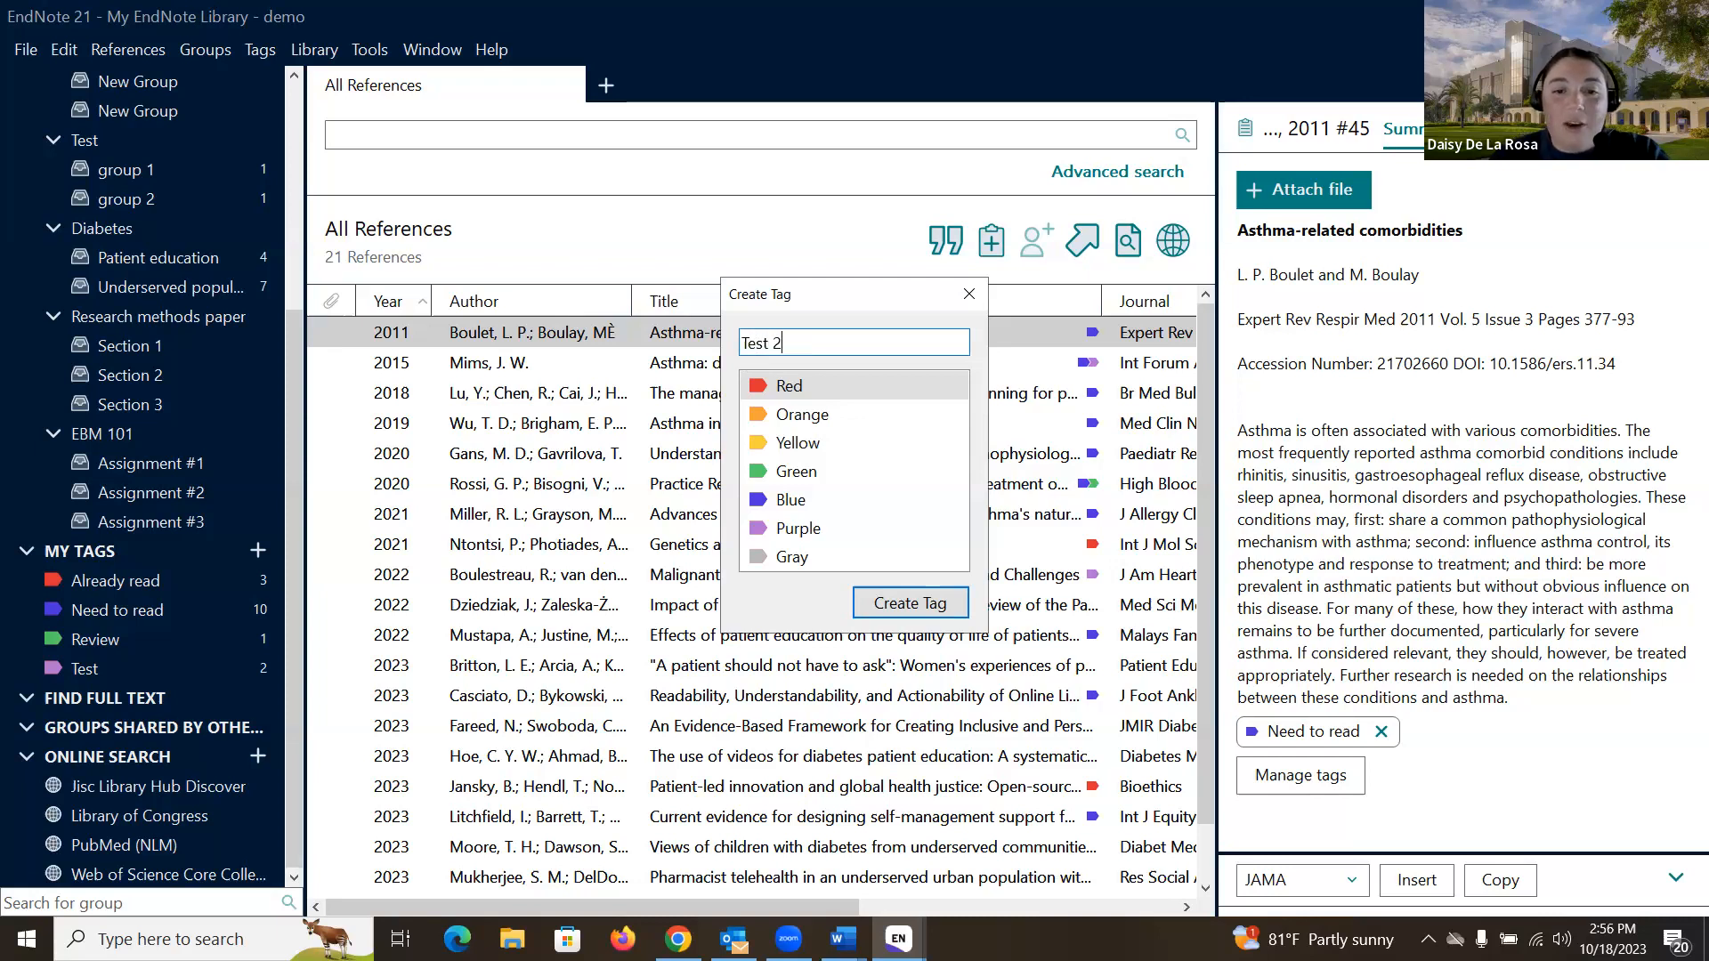
pyautogui.click(817, 450)
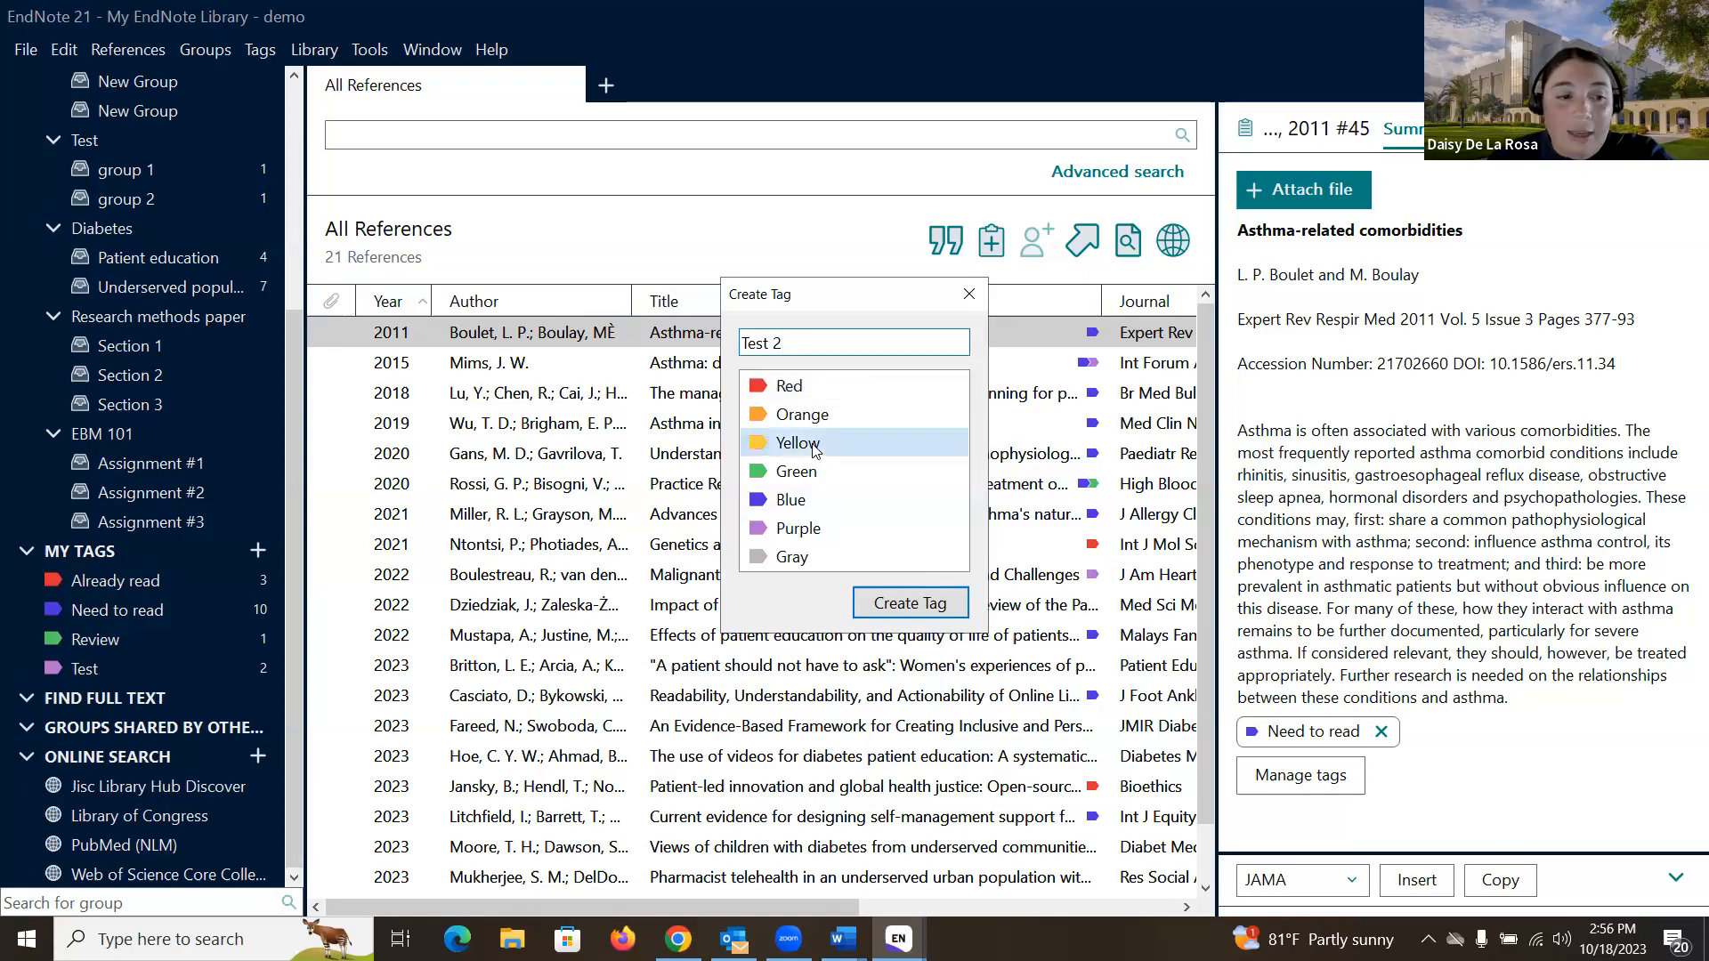
pyautogui.click(909, 604)
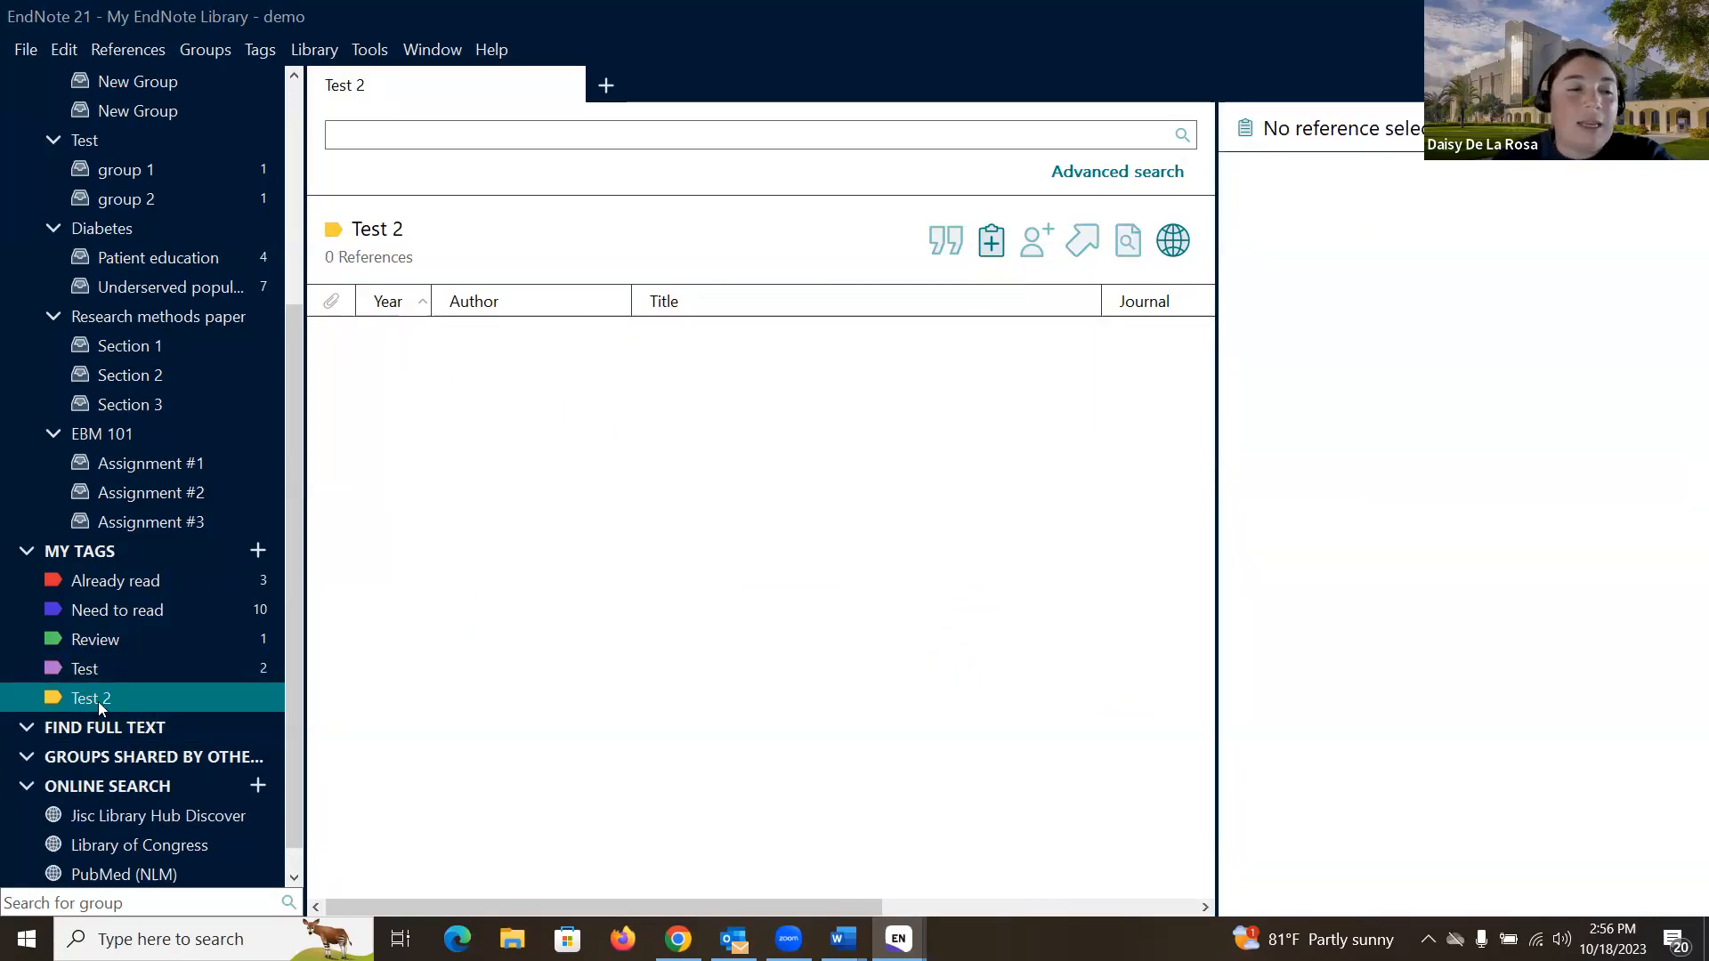
pyautogui.scroll(3, 98, 701)
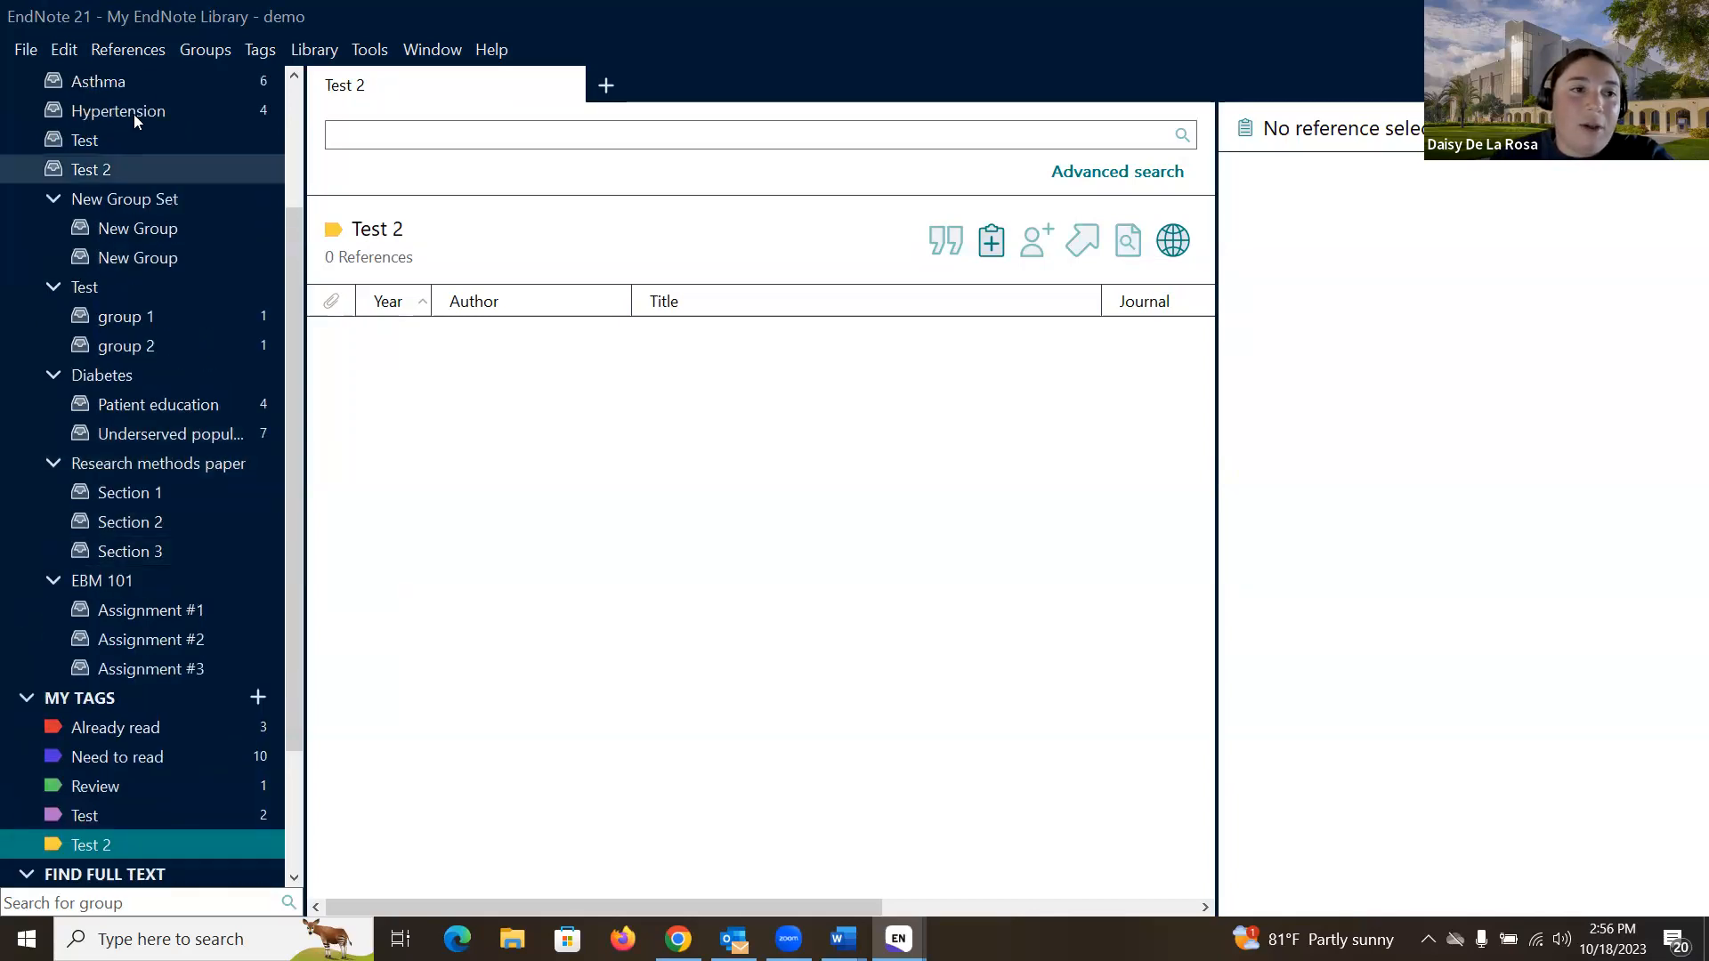
pyautogui.scroll(3, 134, 114)
# - Tag the Ntontsi 2021 'Genetics and Epigenetics in Asthma' reference with Test 2
pyautogui.click(150, 81)
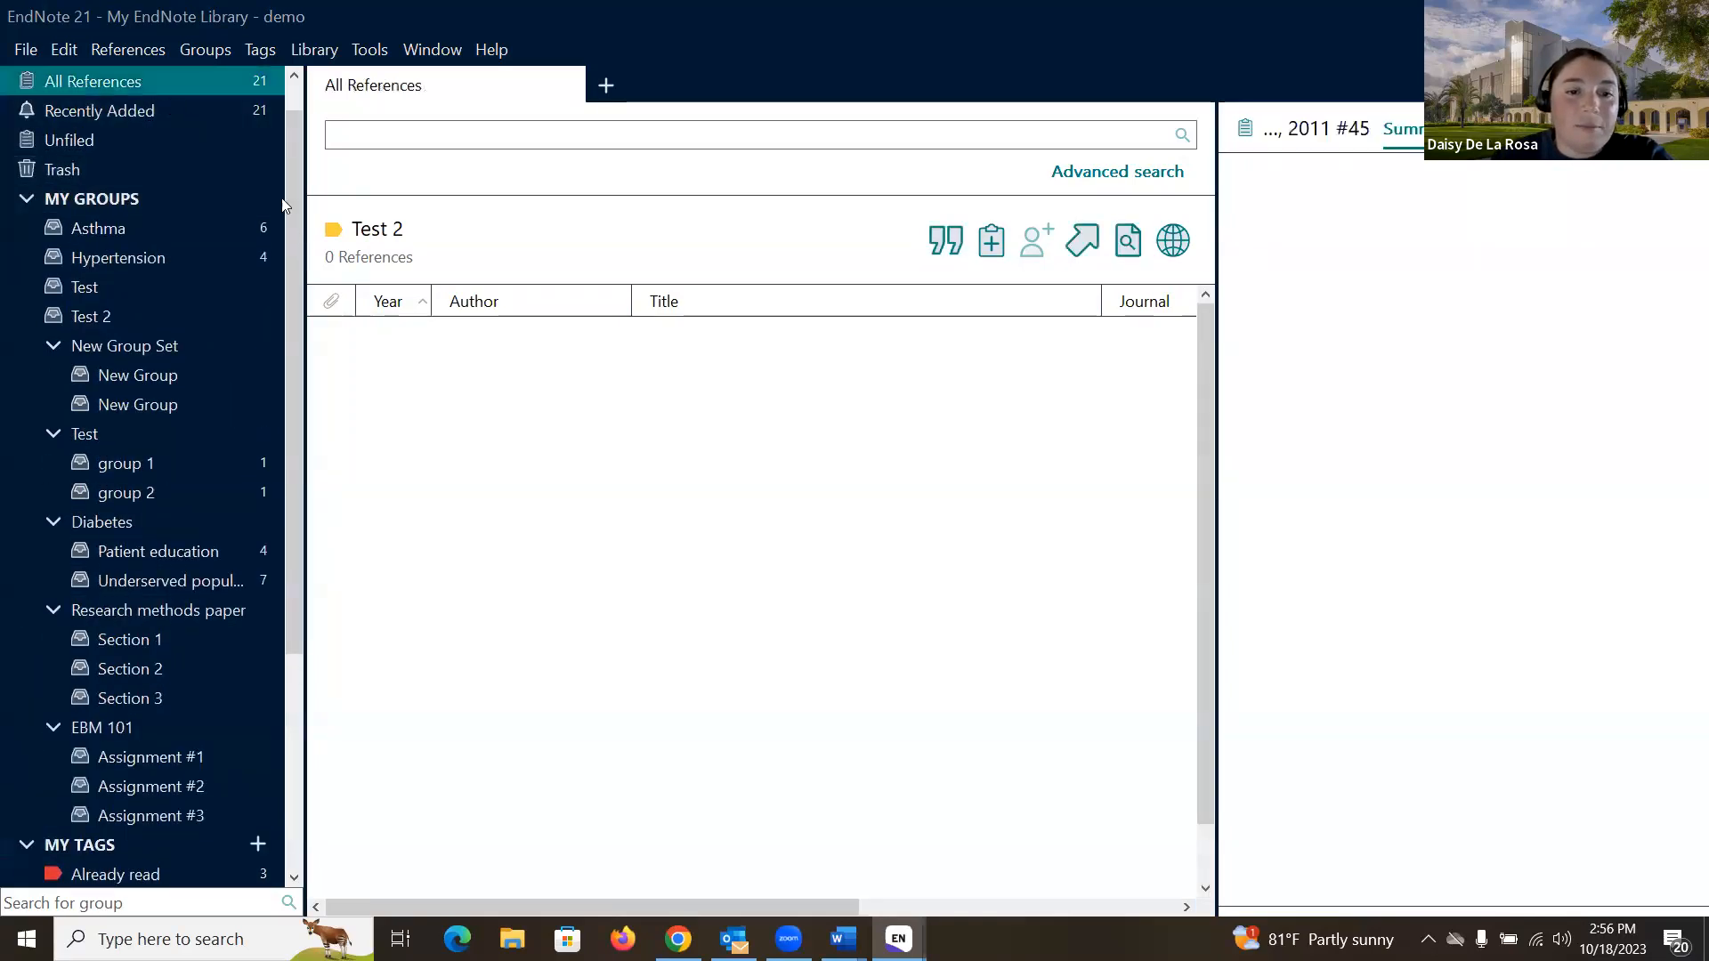
pyautogui.scroll(-1, 836, 587)
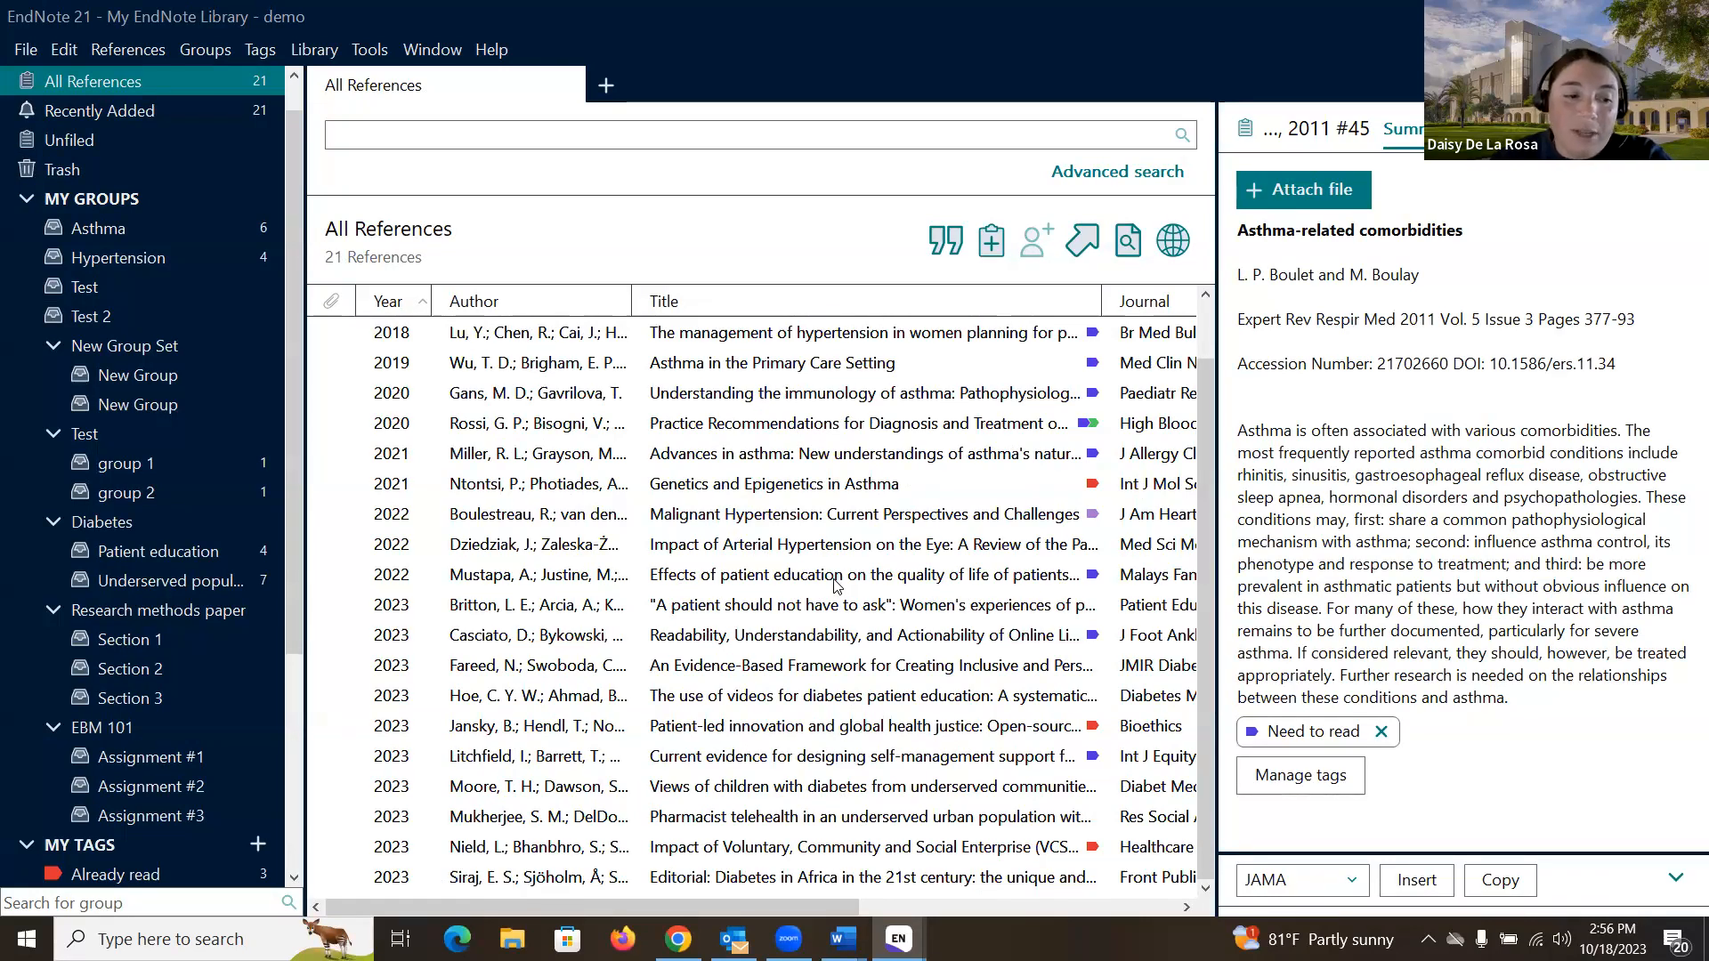
pyautogui.scroll(-4, 142, 623)
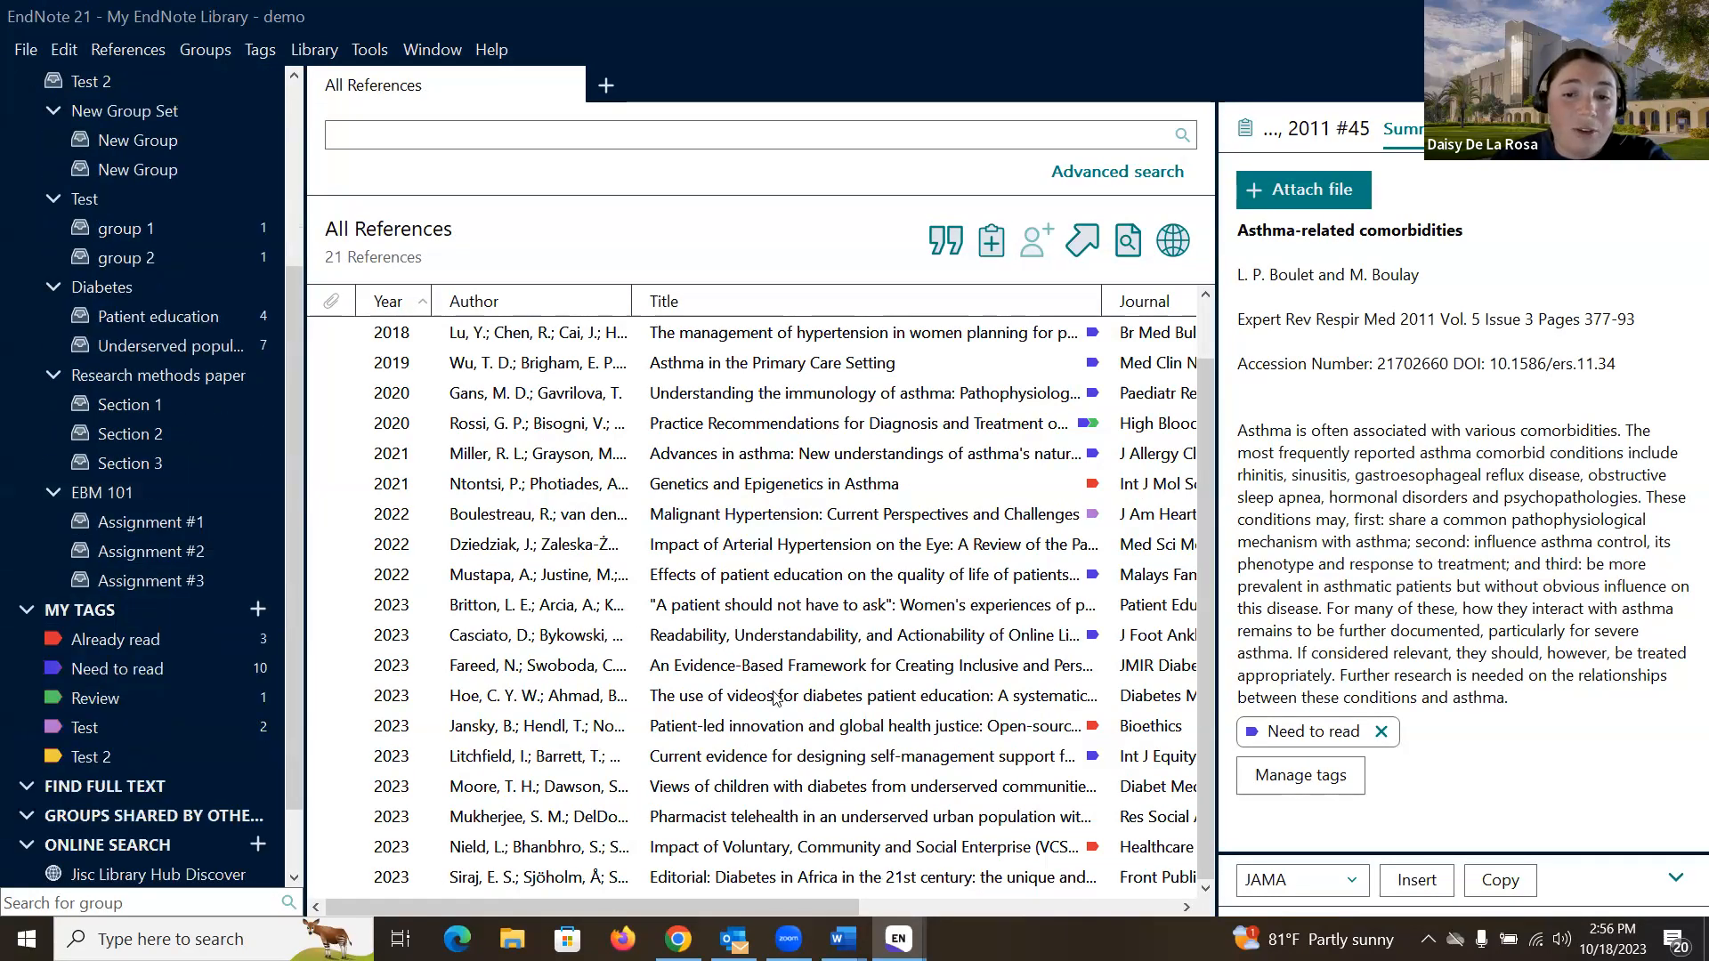
pyautogui.click(721, 485)
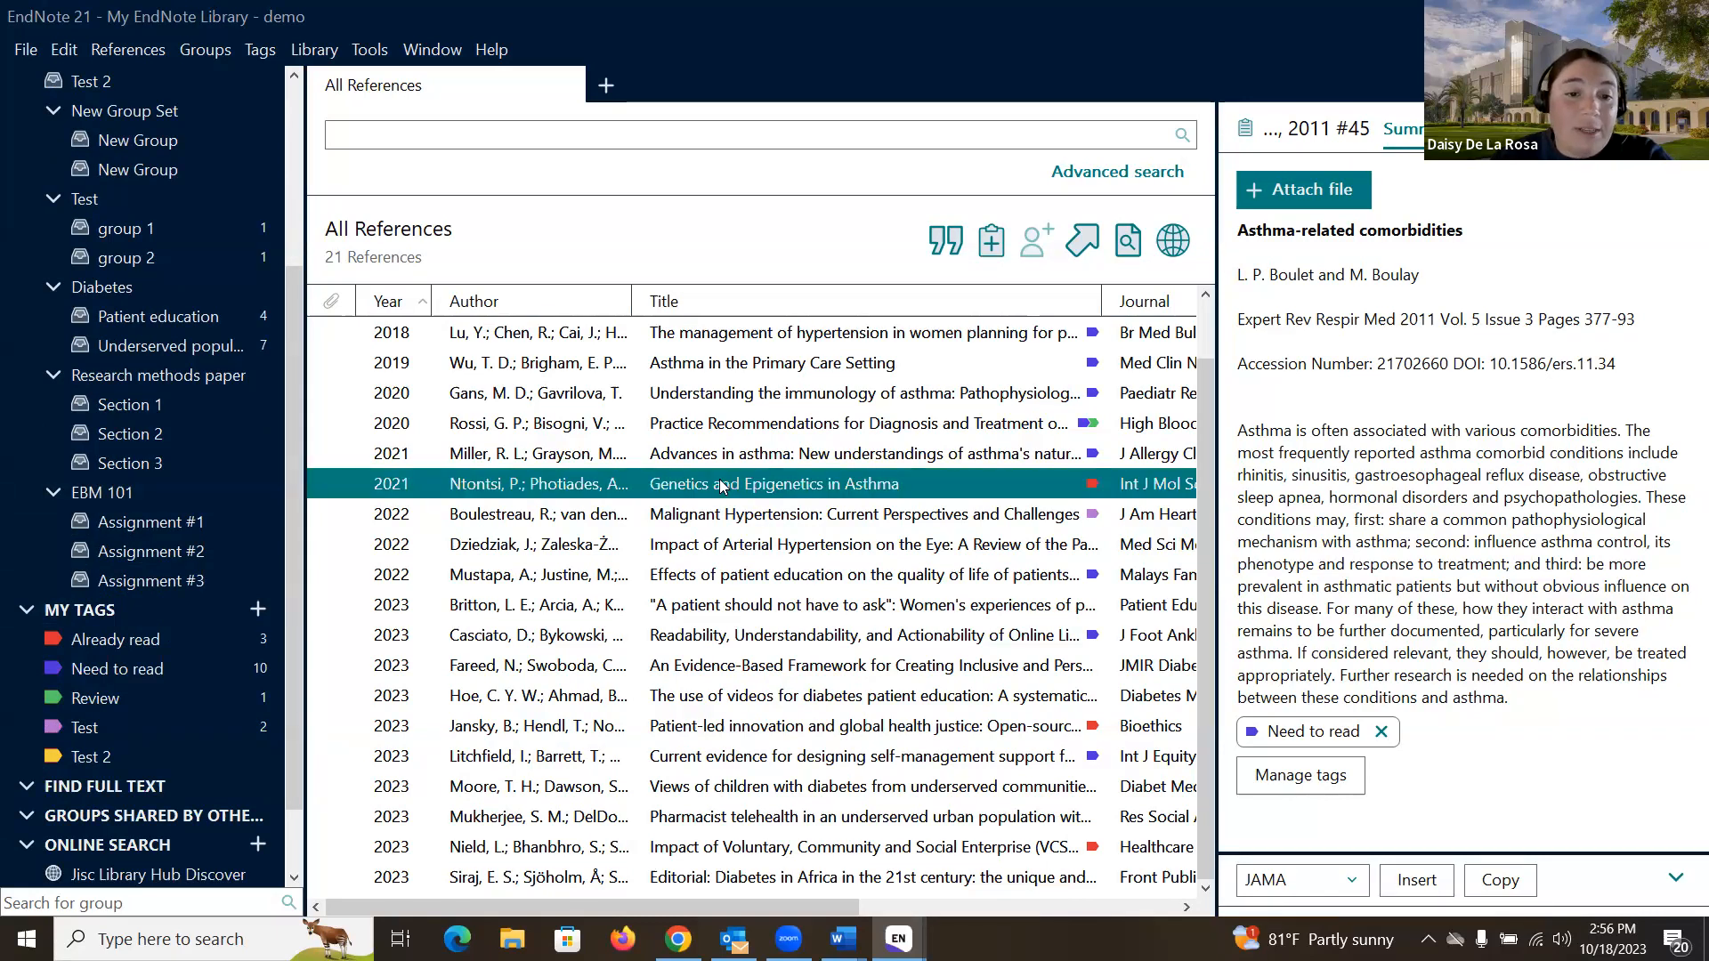
pyautogui.keyDown('shift'); pyautogui.click(498, 574); pyautogui.keyUp('shift')
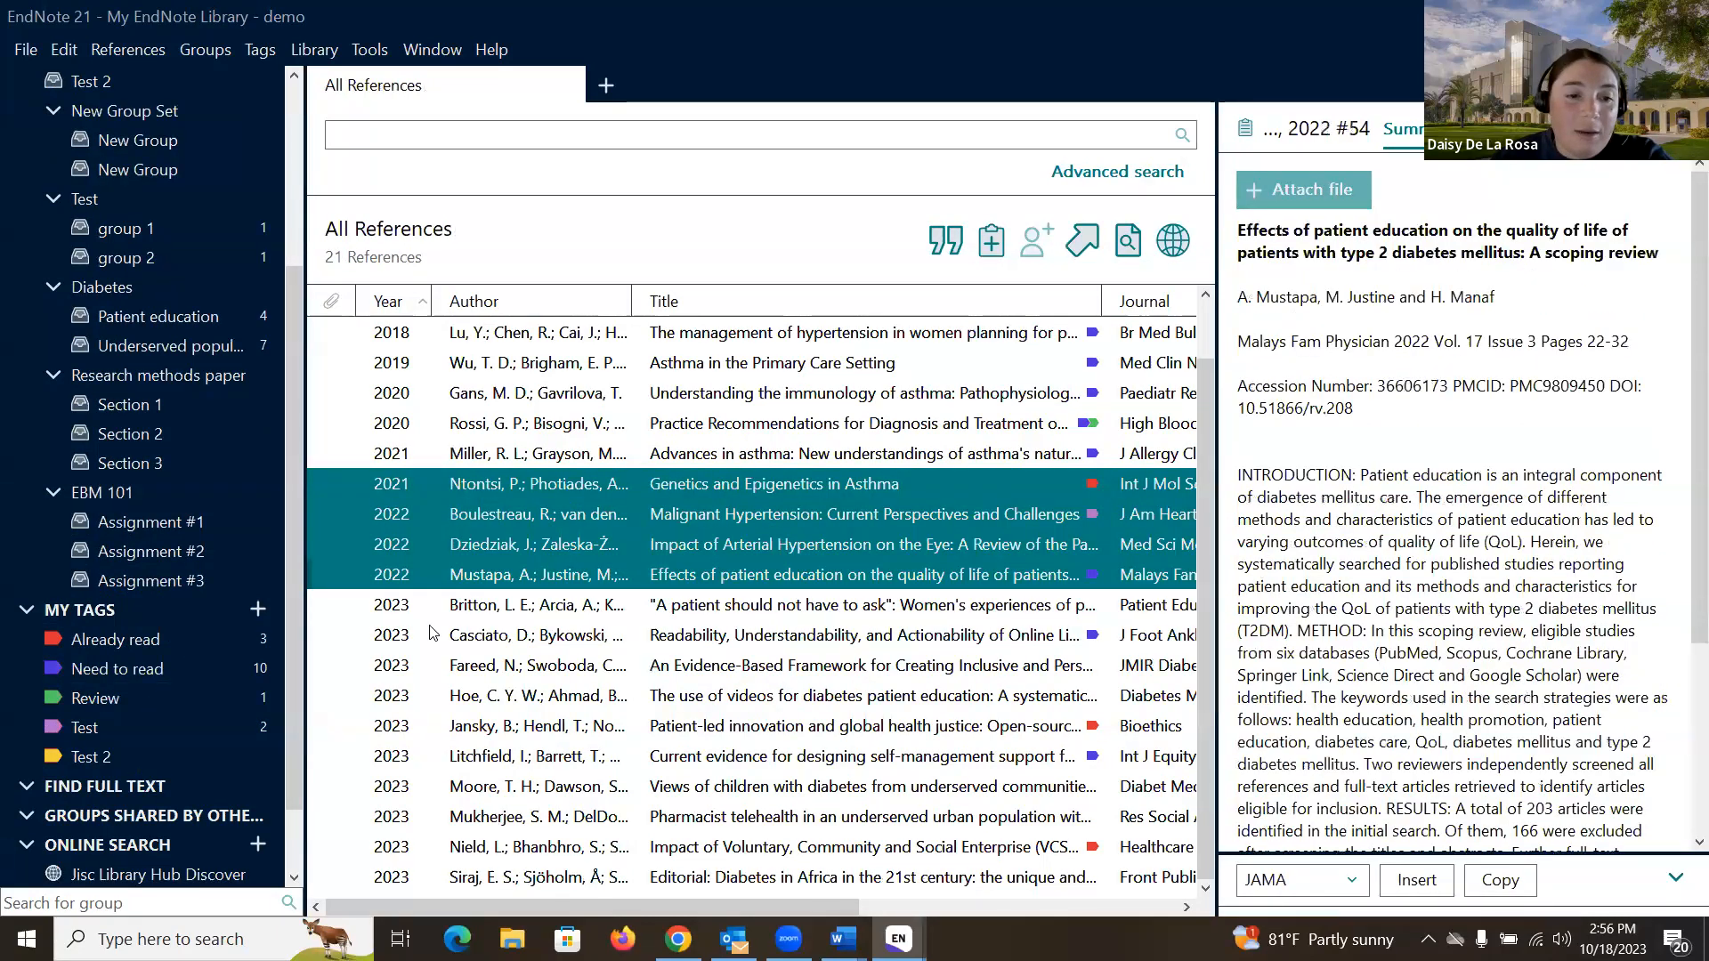
pyautogui.click(644, 485)
pyautogui.moveTo(645, 485); pyautogui.dragTo(165, 762)
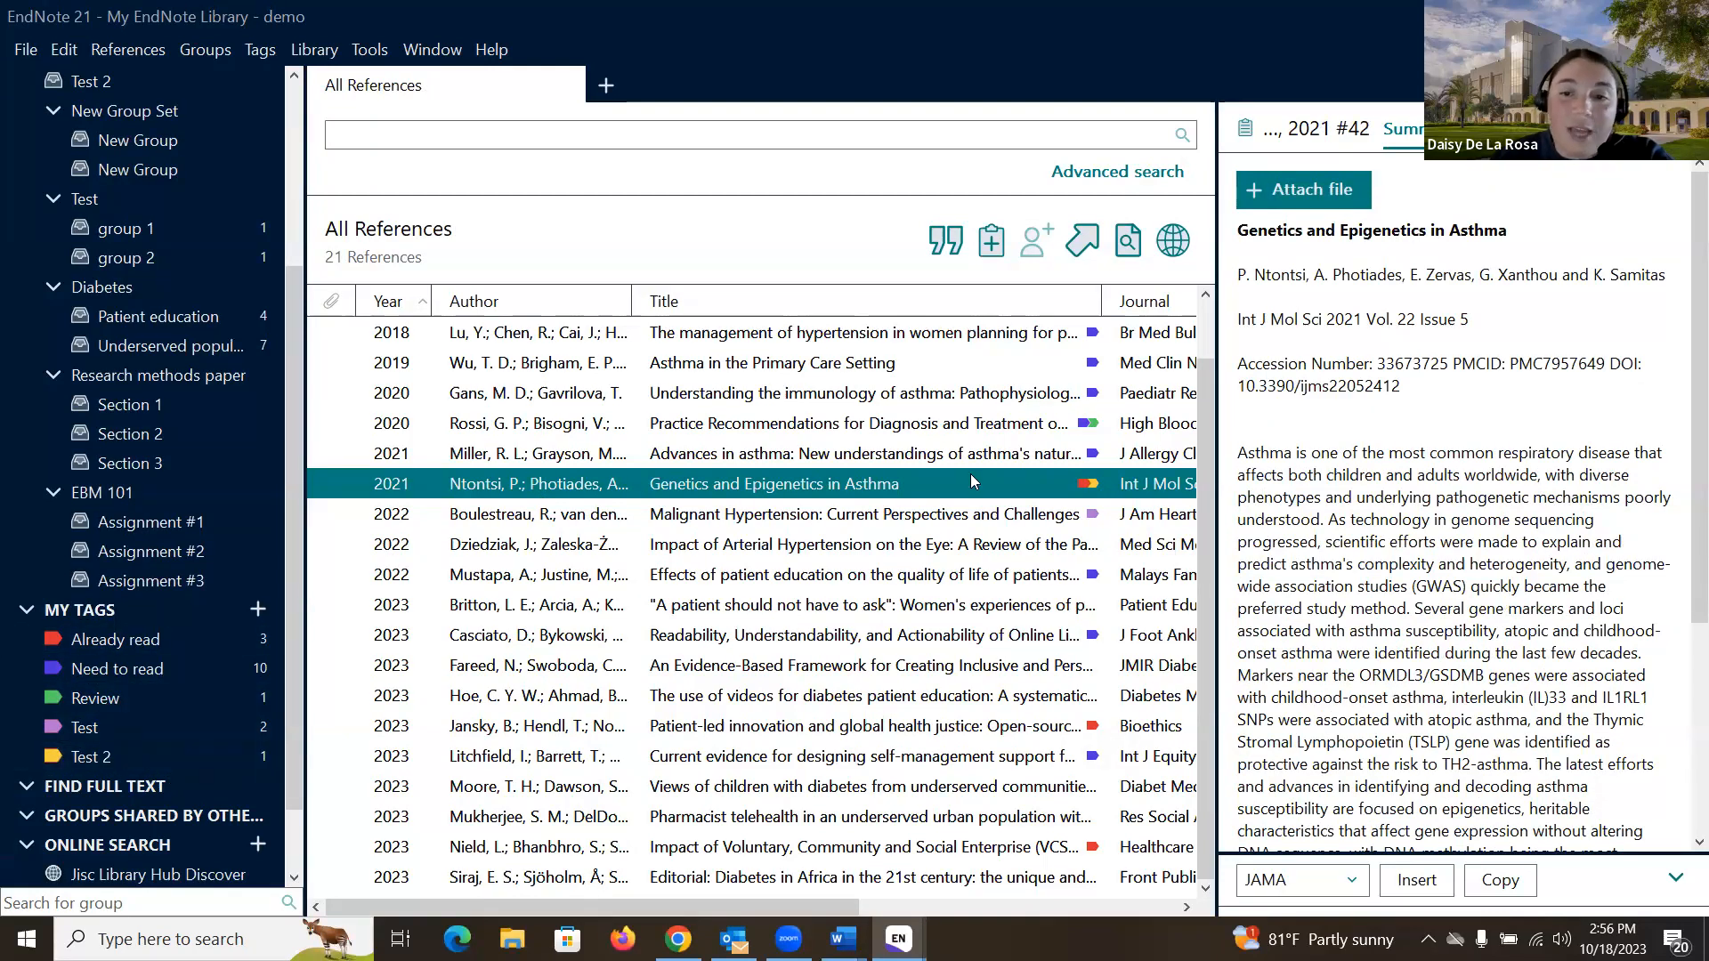
# - Select the Miller 2021 'Advances in asthma' reference
pyautogui.moveTo(1094, 486)
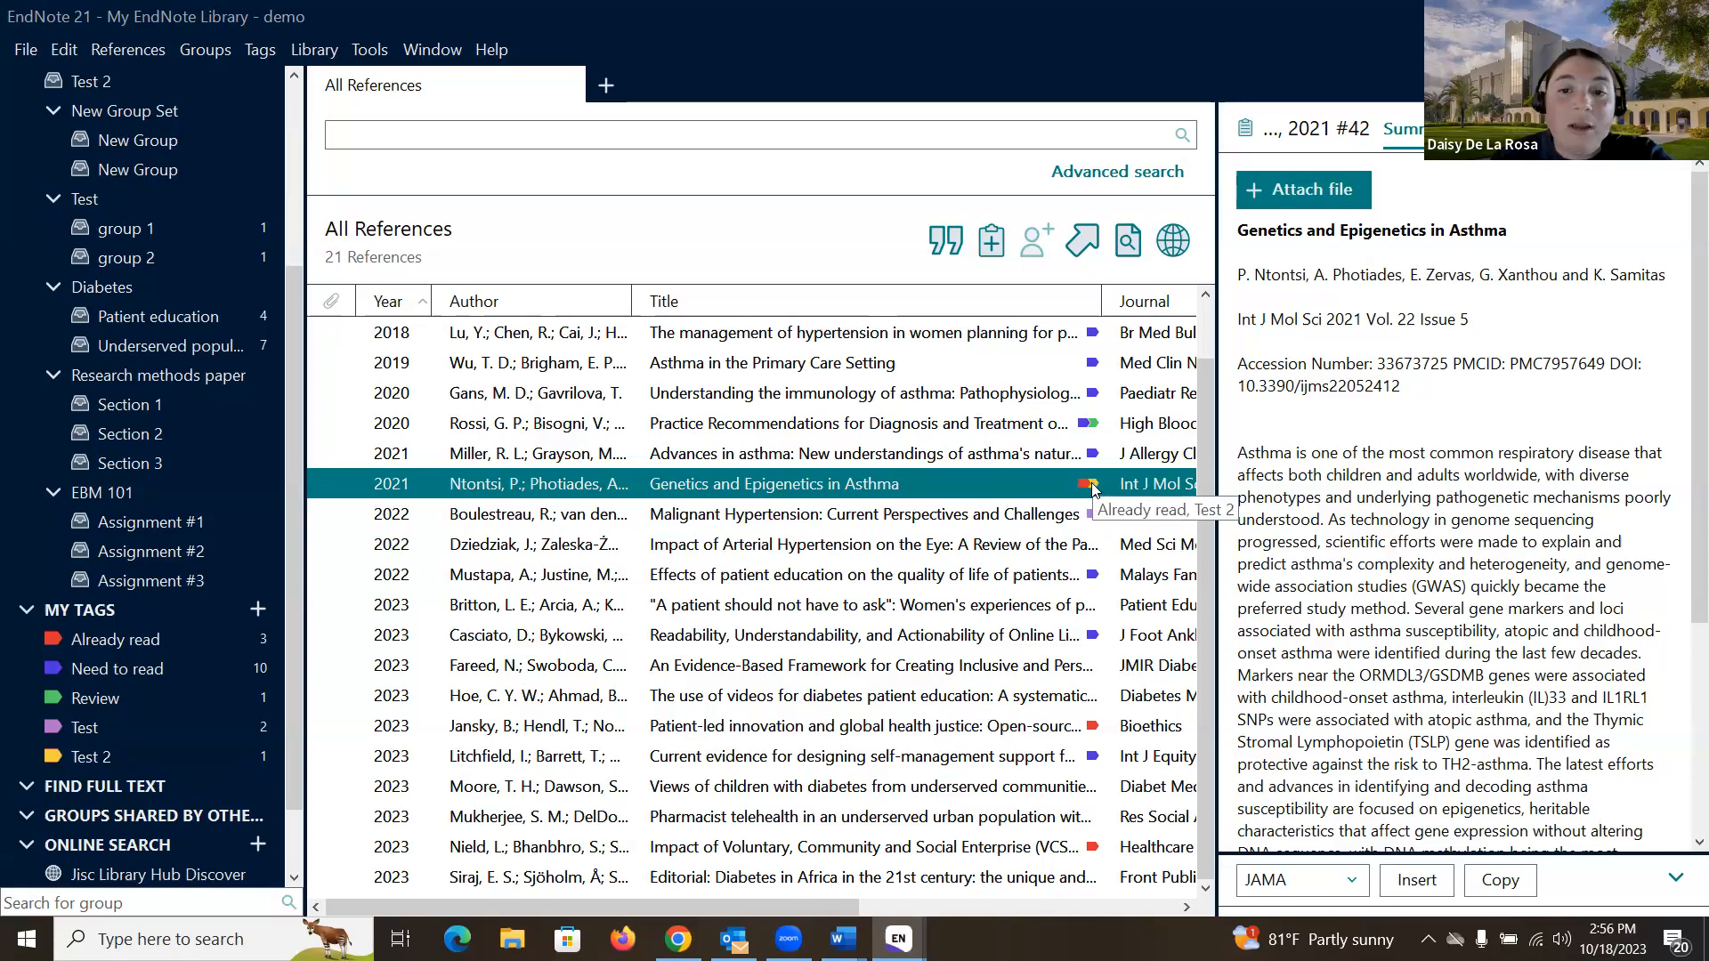
pyautogui.moveTo(1091, 430)
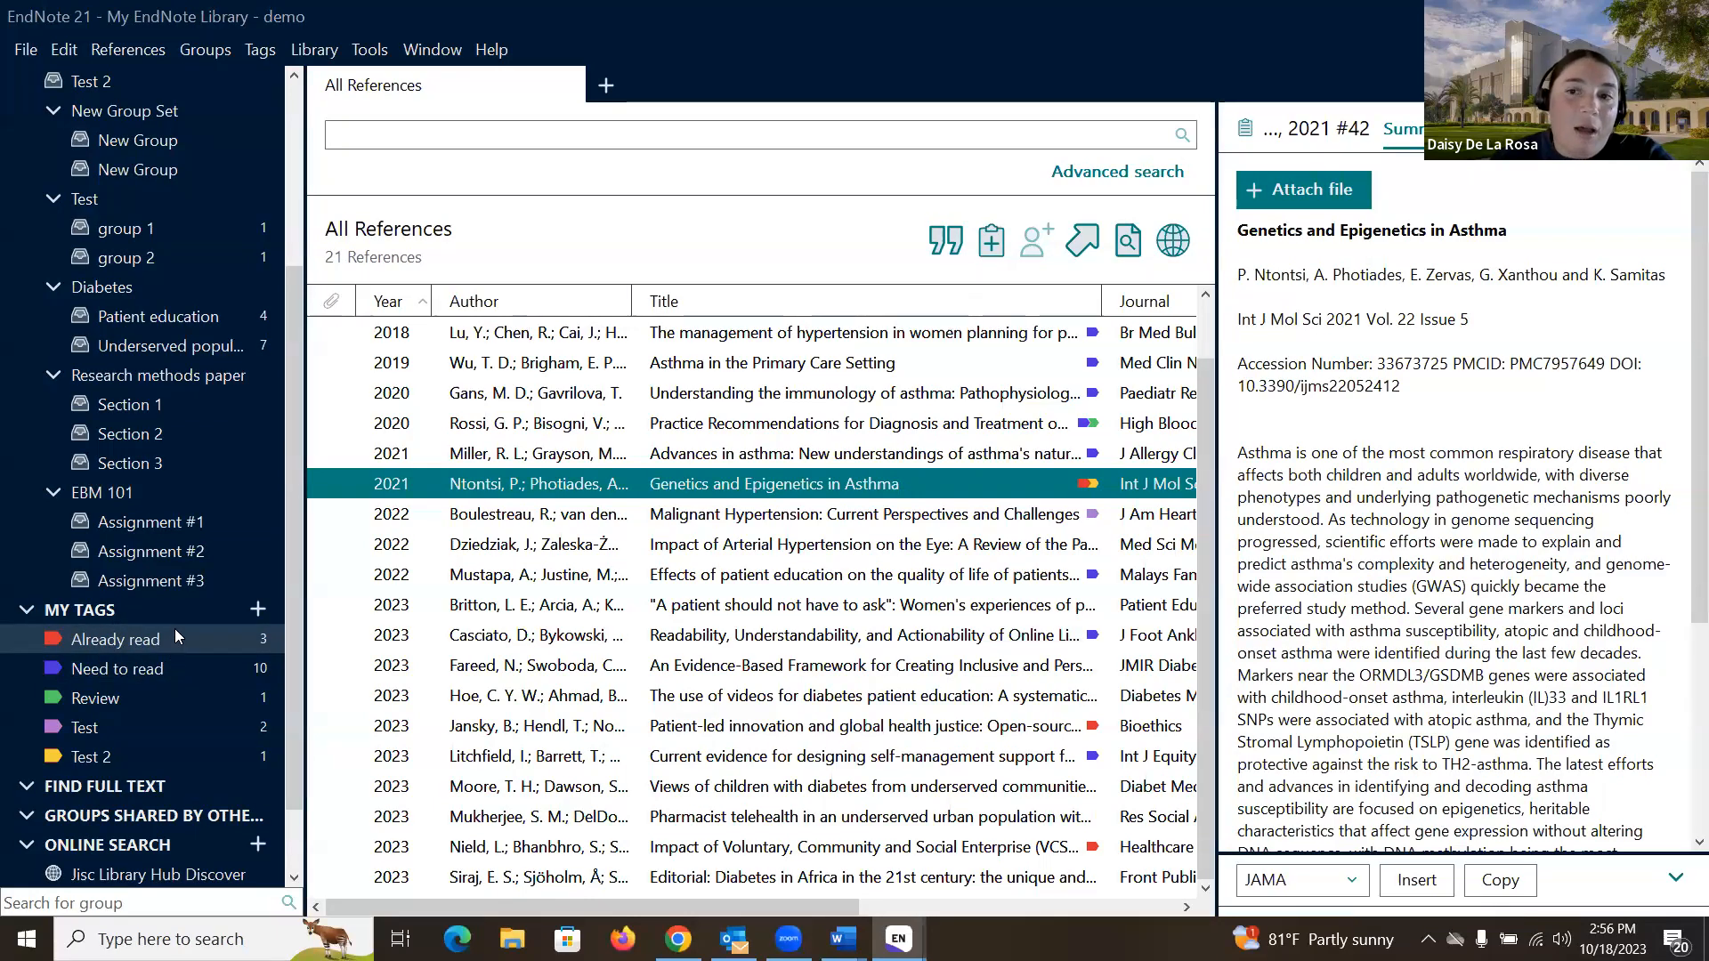
pyautogui.click(812, 454)
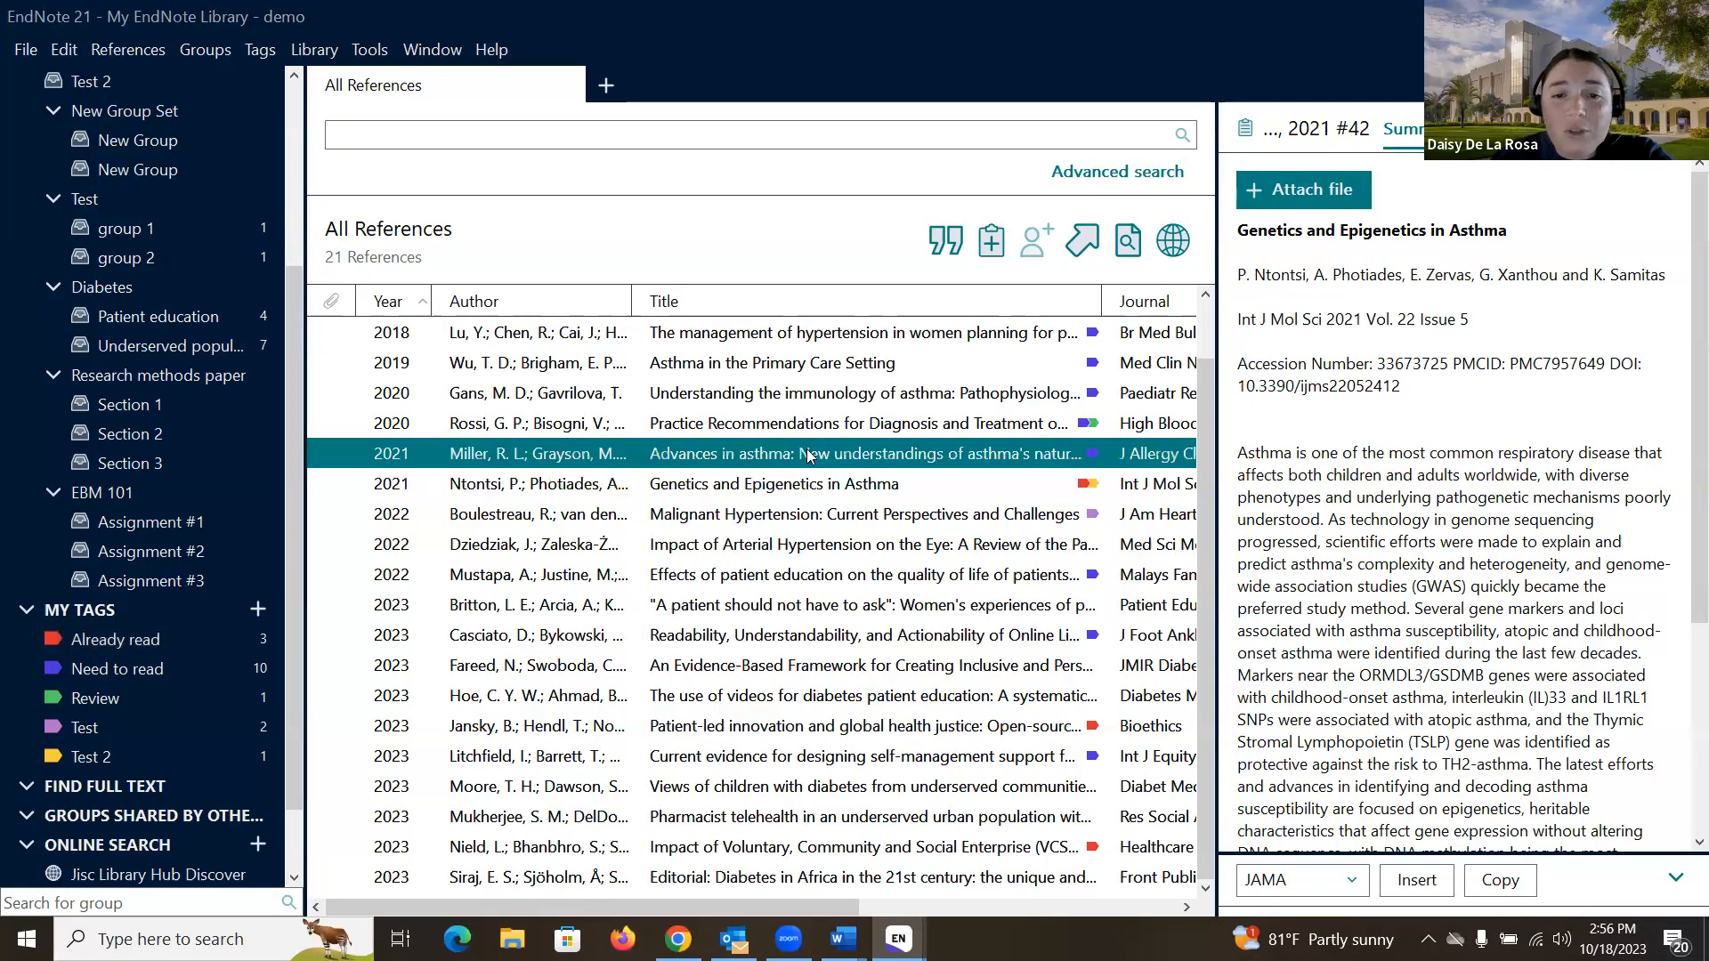
# - Add the Test tag to the Miller 2021 reference, then list the Review tag's reference
pyautogui.click(1459, 129)
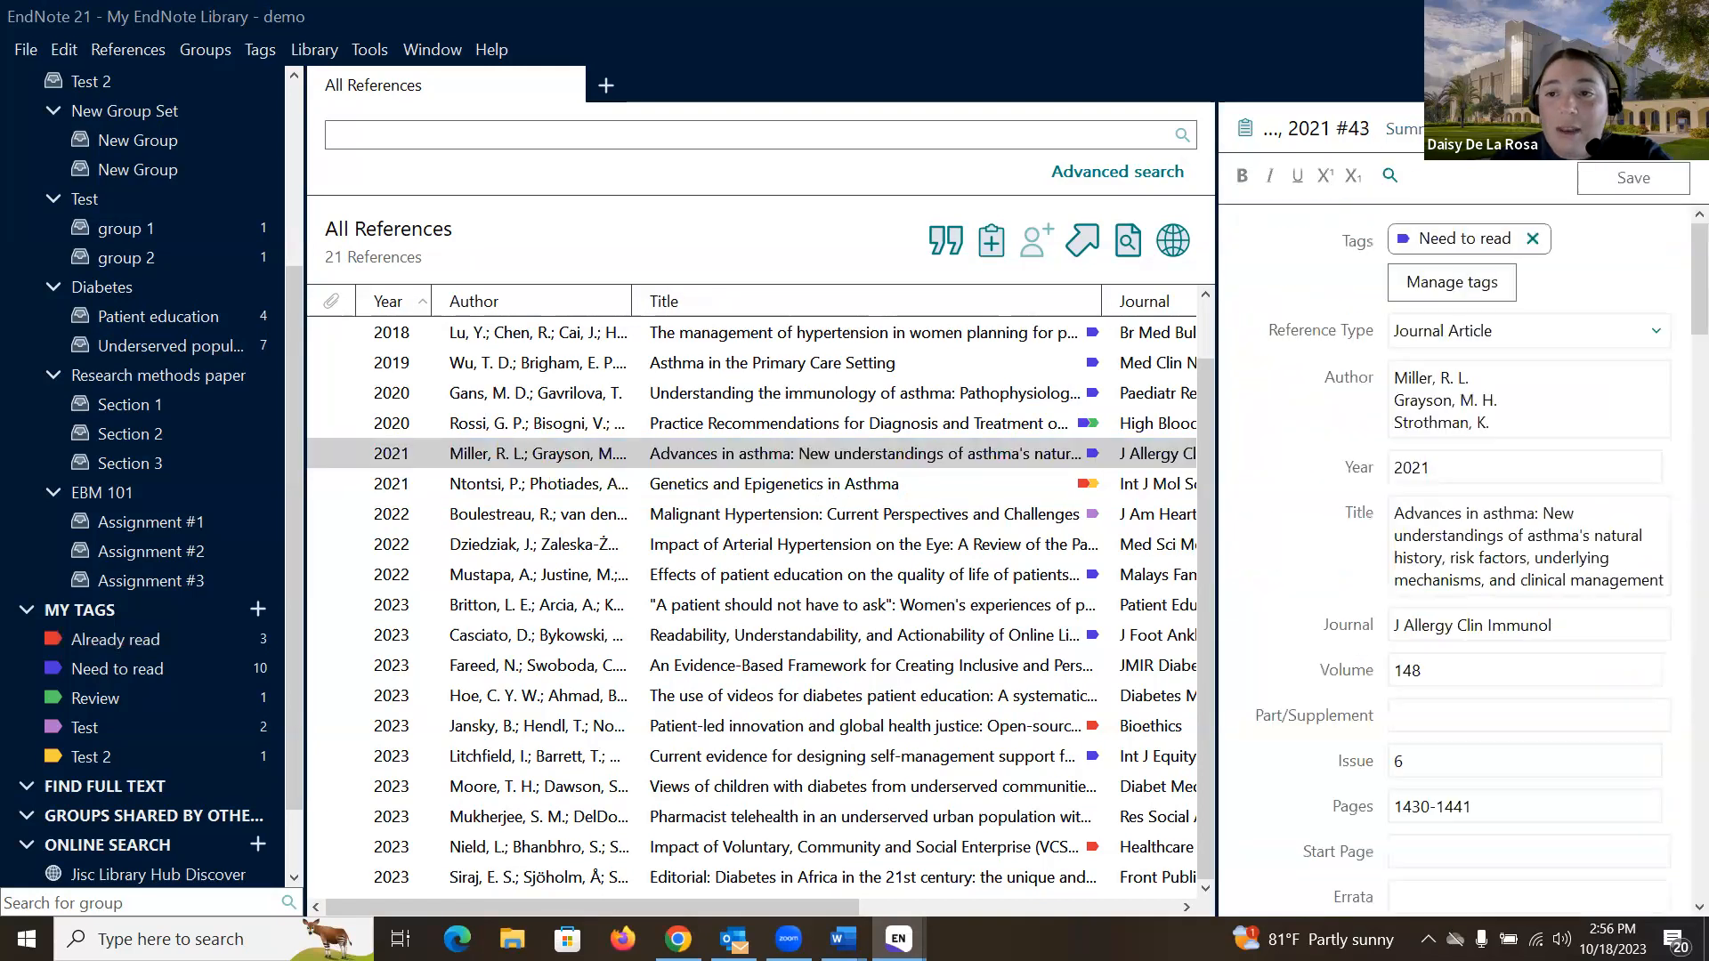
pyautogui.click(1451, 283)
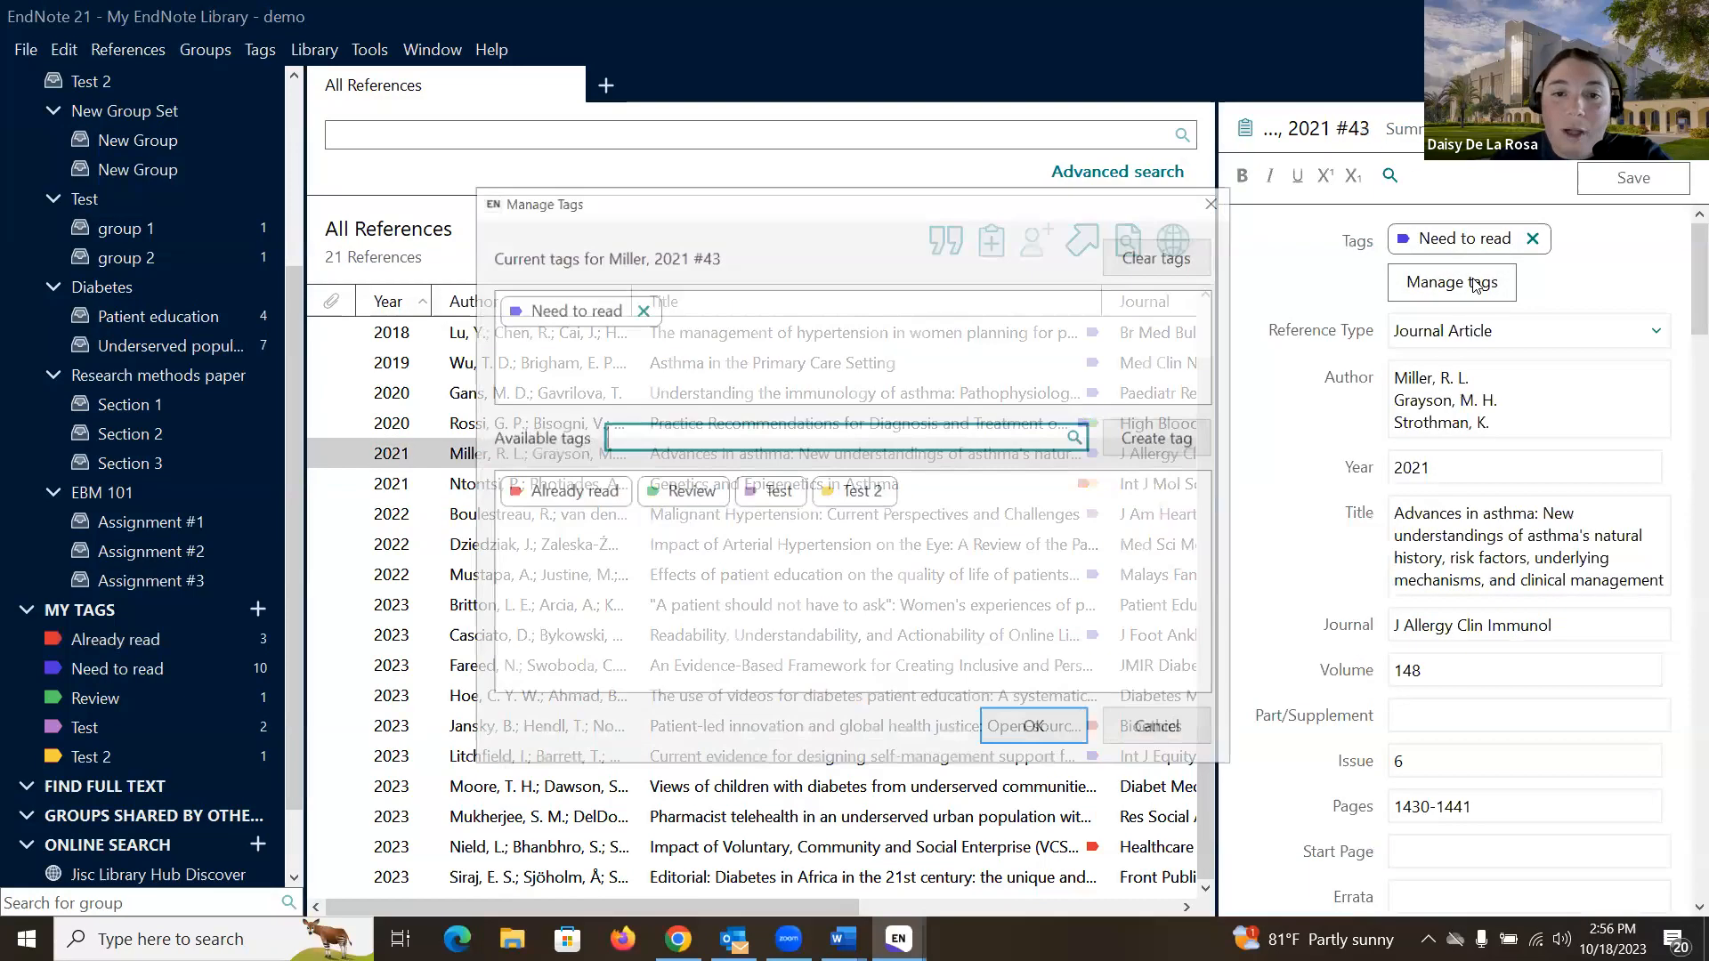
pyautogui.click(691, 491)
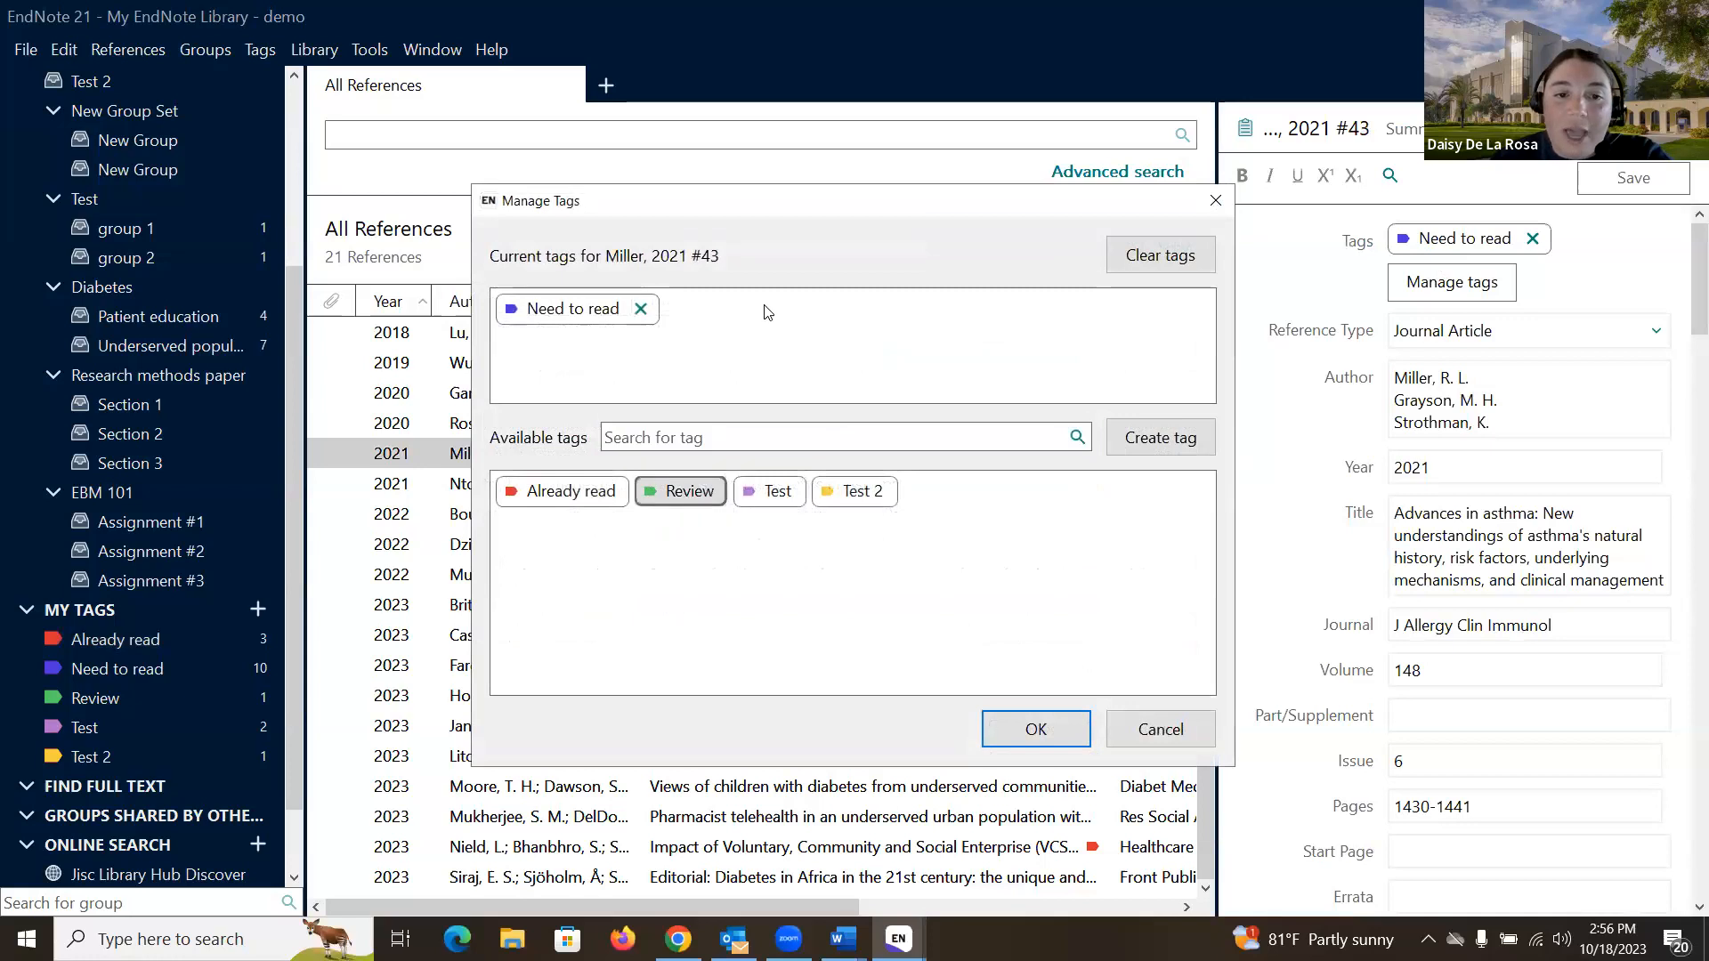
pyautogui.click(787, 497)
pyautogui.click(1034, 729)
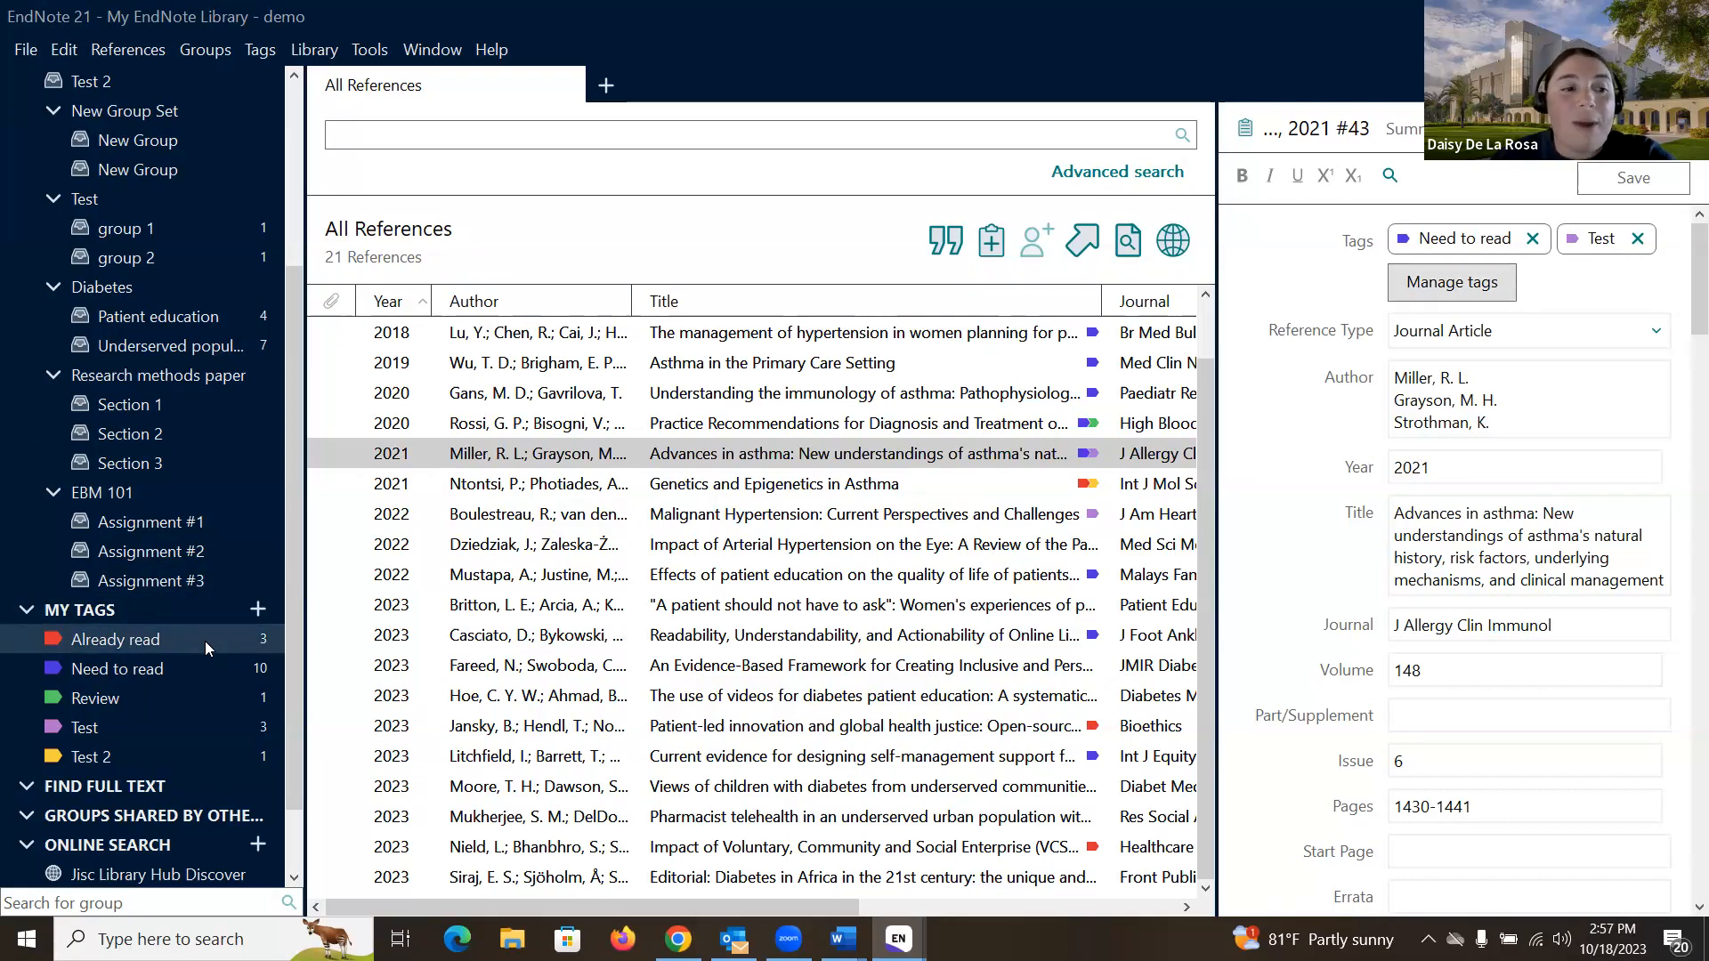
pyautogui.click(184, 697)
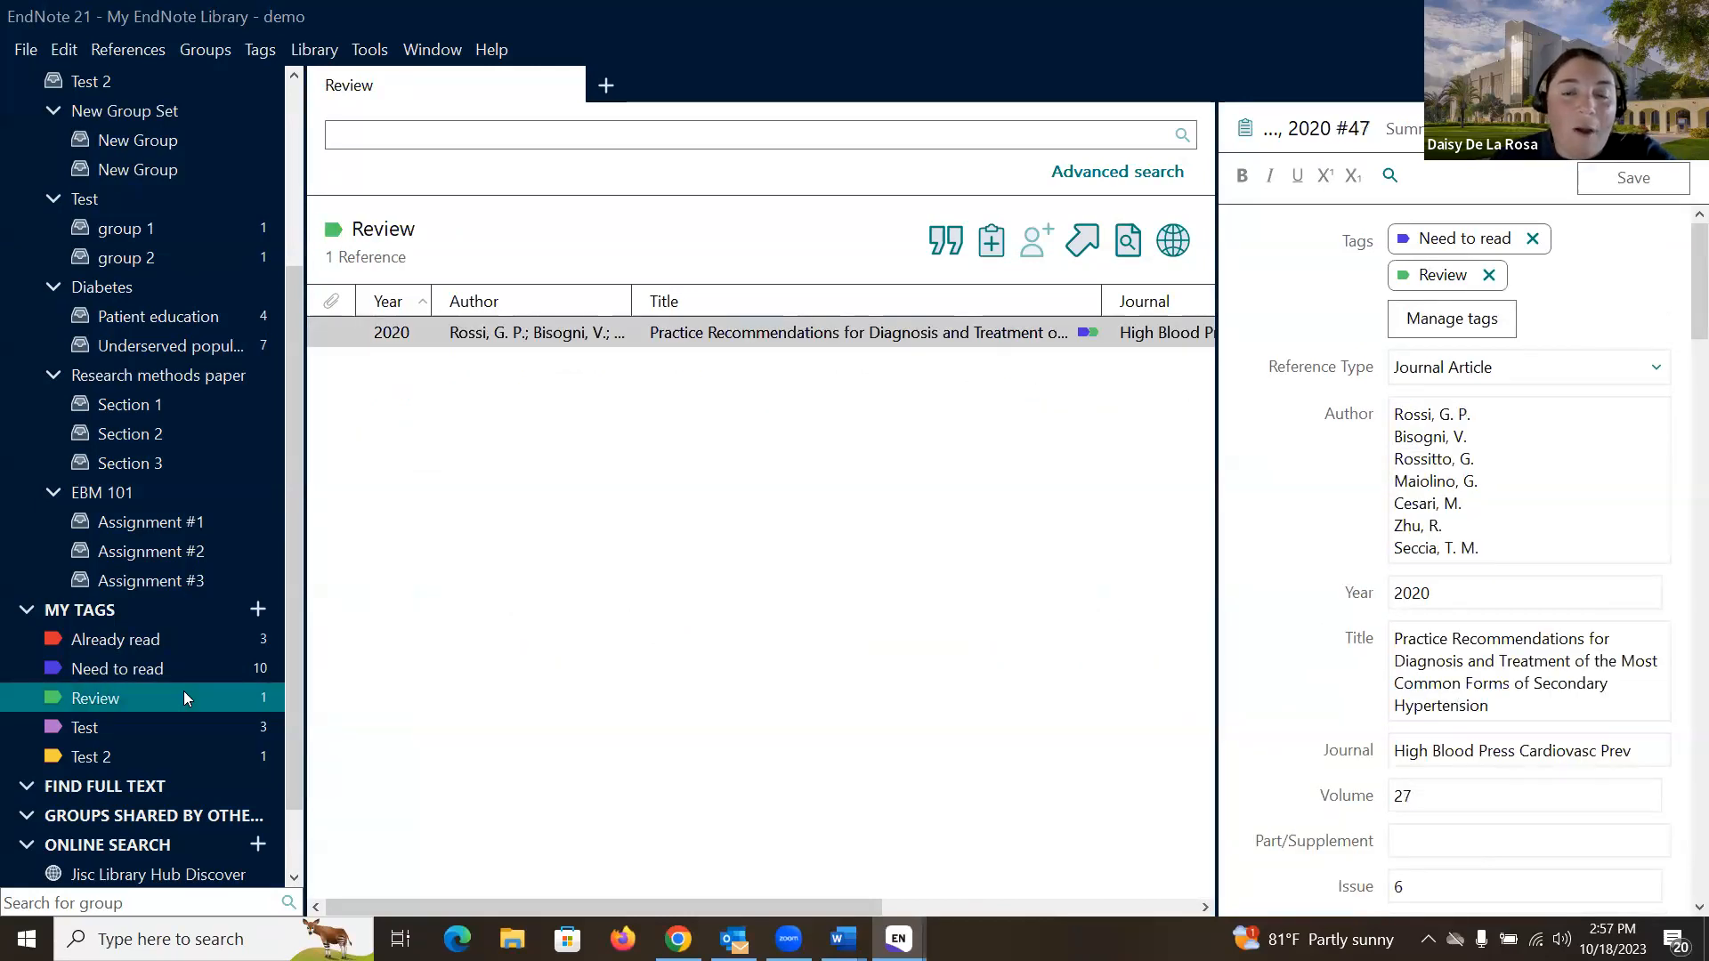
pyautogui.scroll(5, 189, 693)
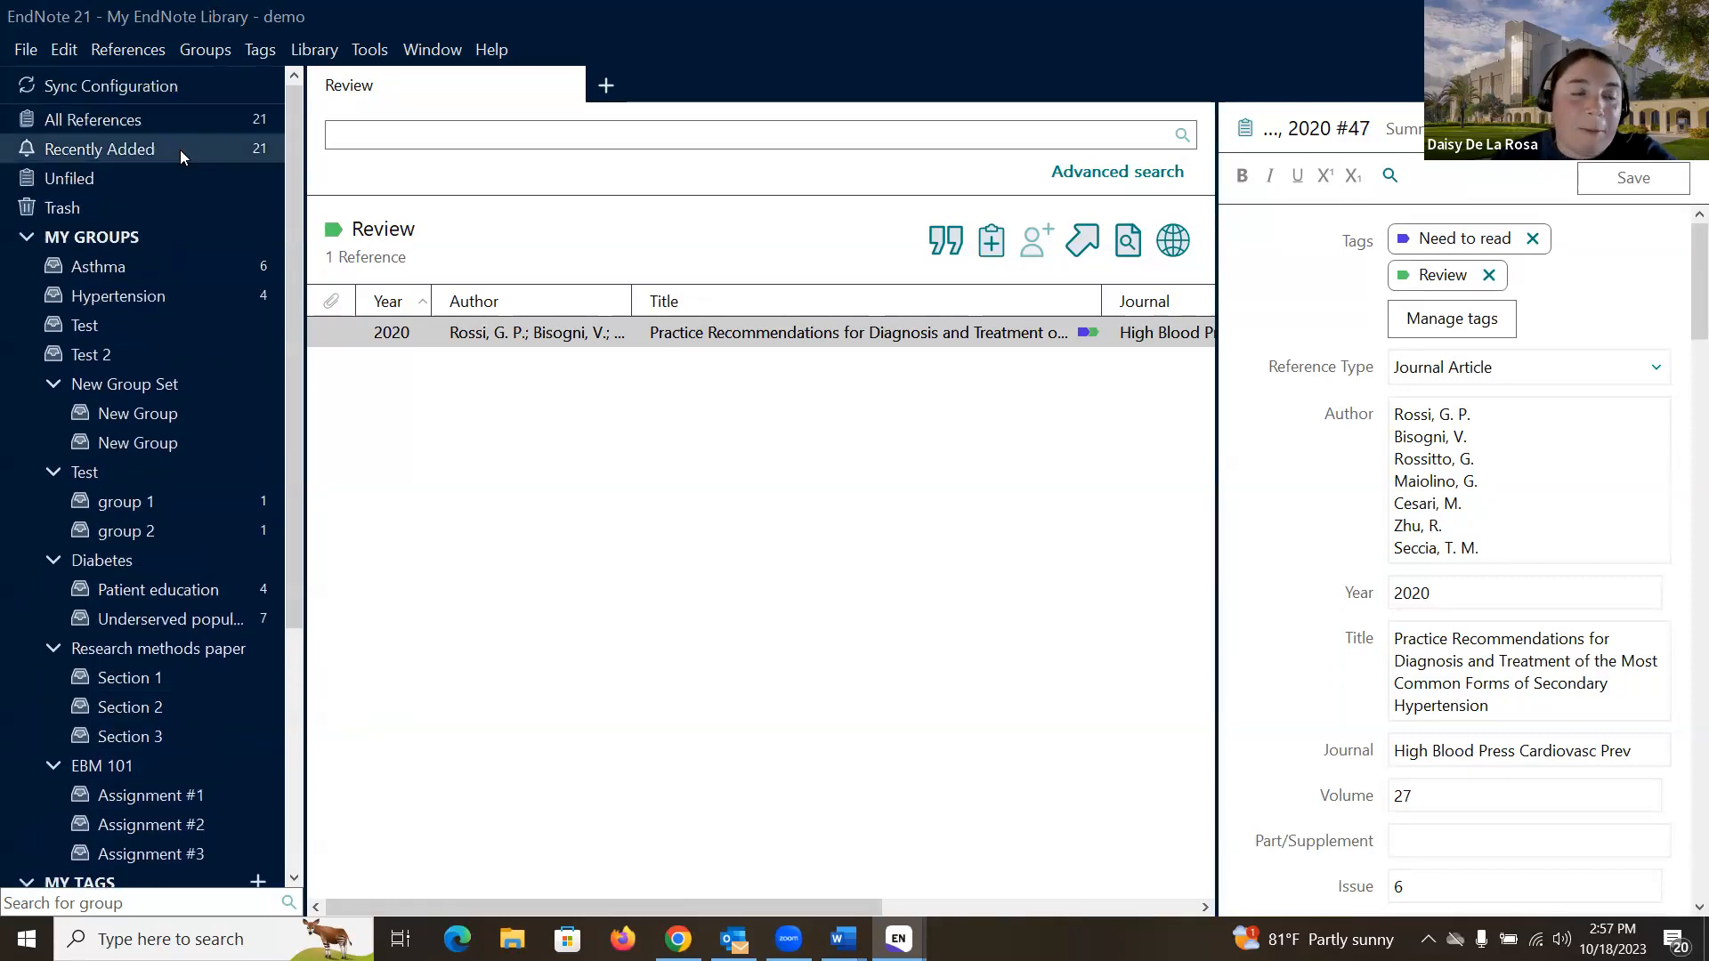
pyautogui.click(211, 119)
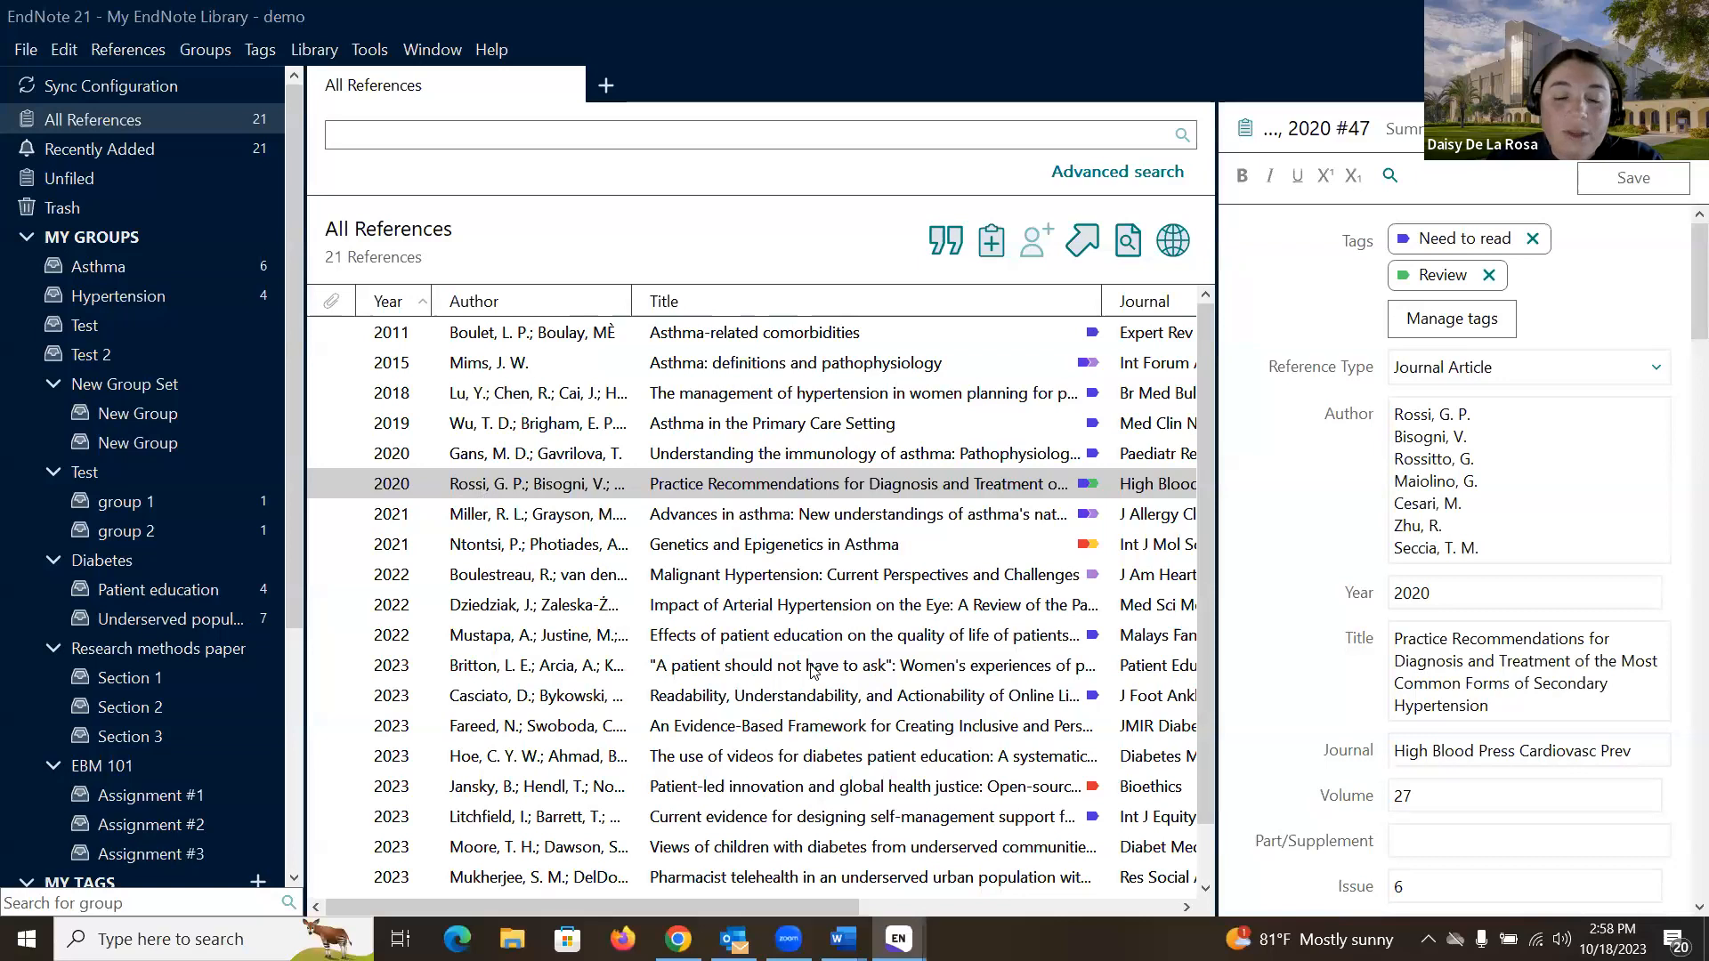
pyautogui.moveTo(898, 938)
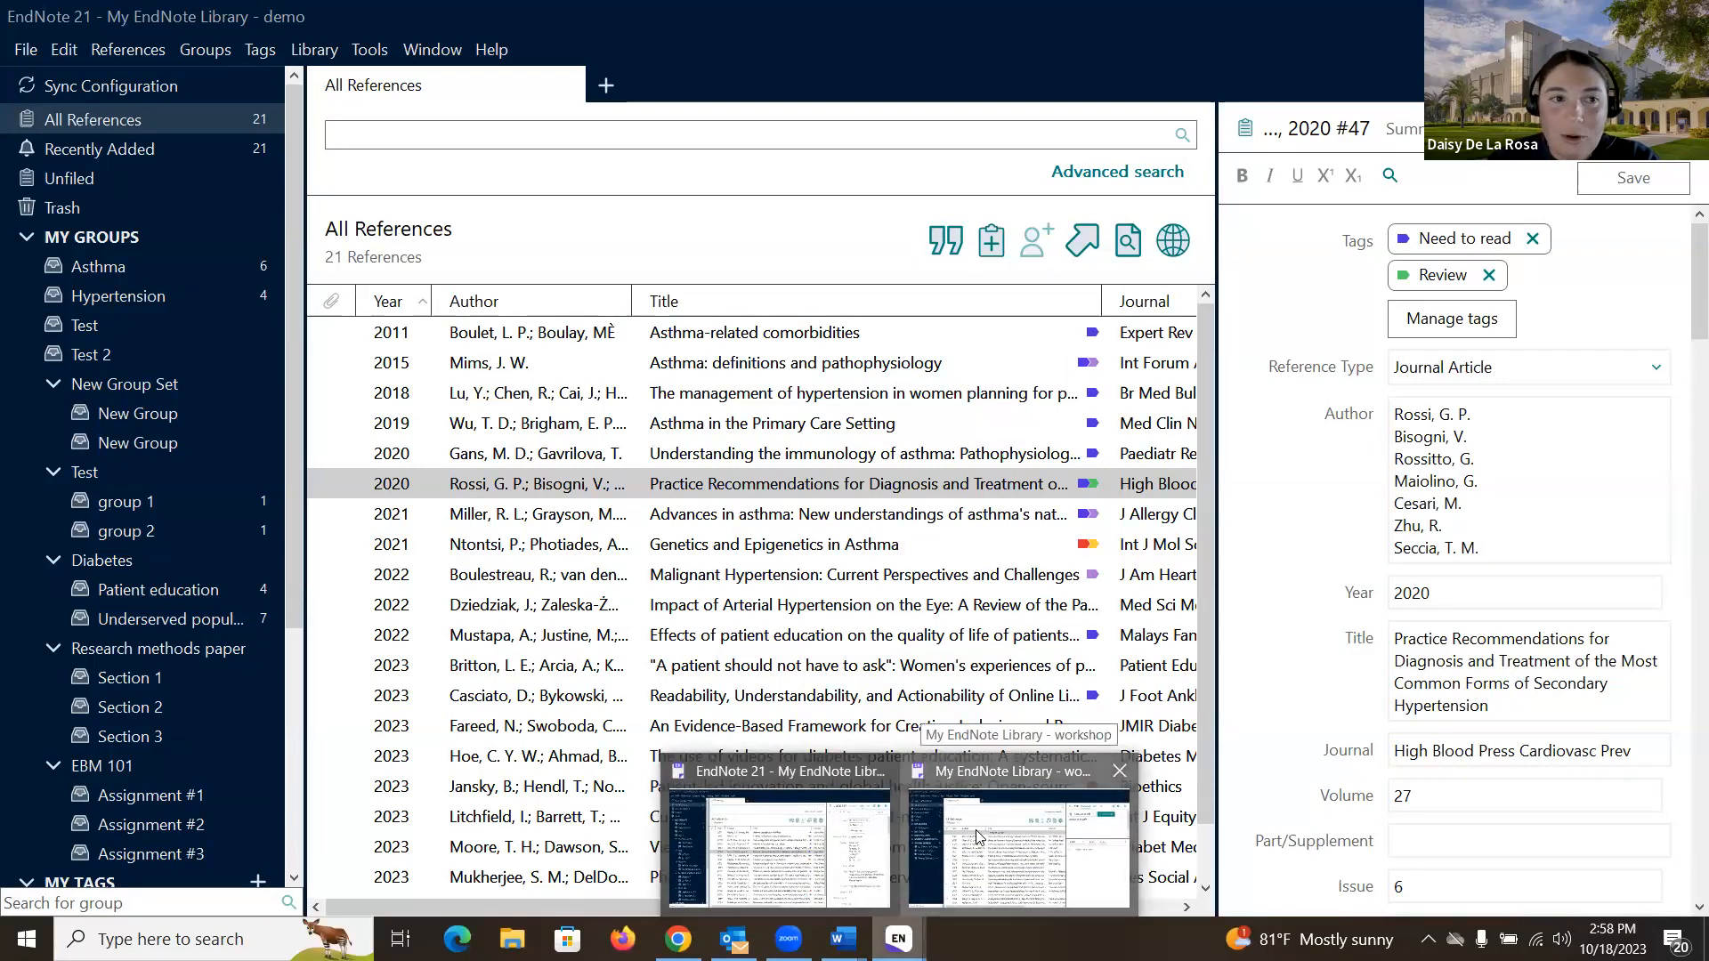
# - Bring the 19-reference workshop library to the front and open its Library menu
pyautogui.click(975, 829)
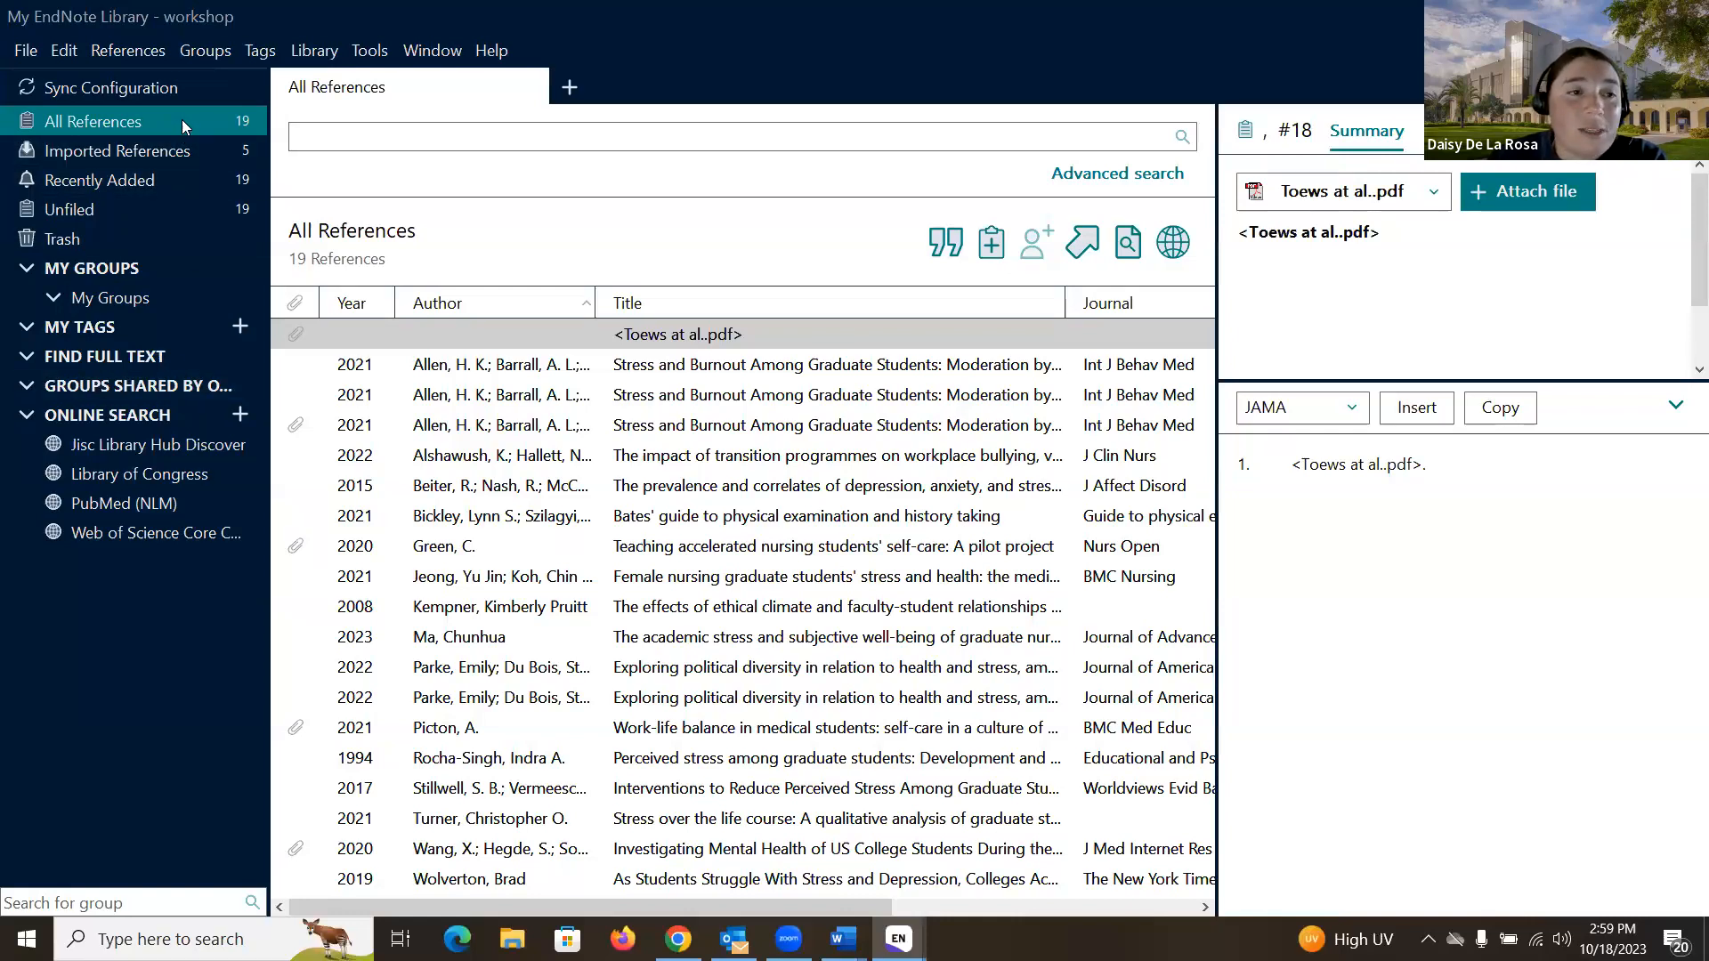
pyautogui.click(329, 55)
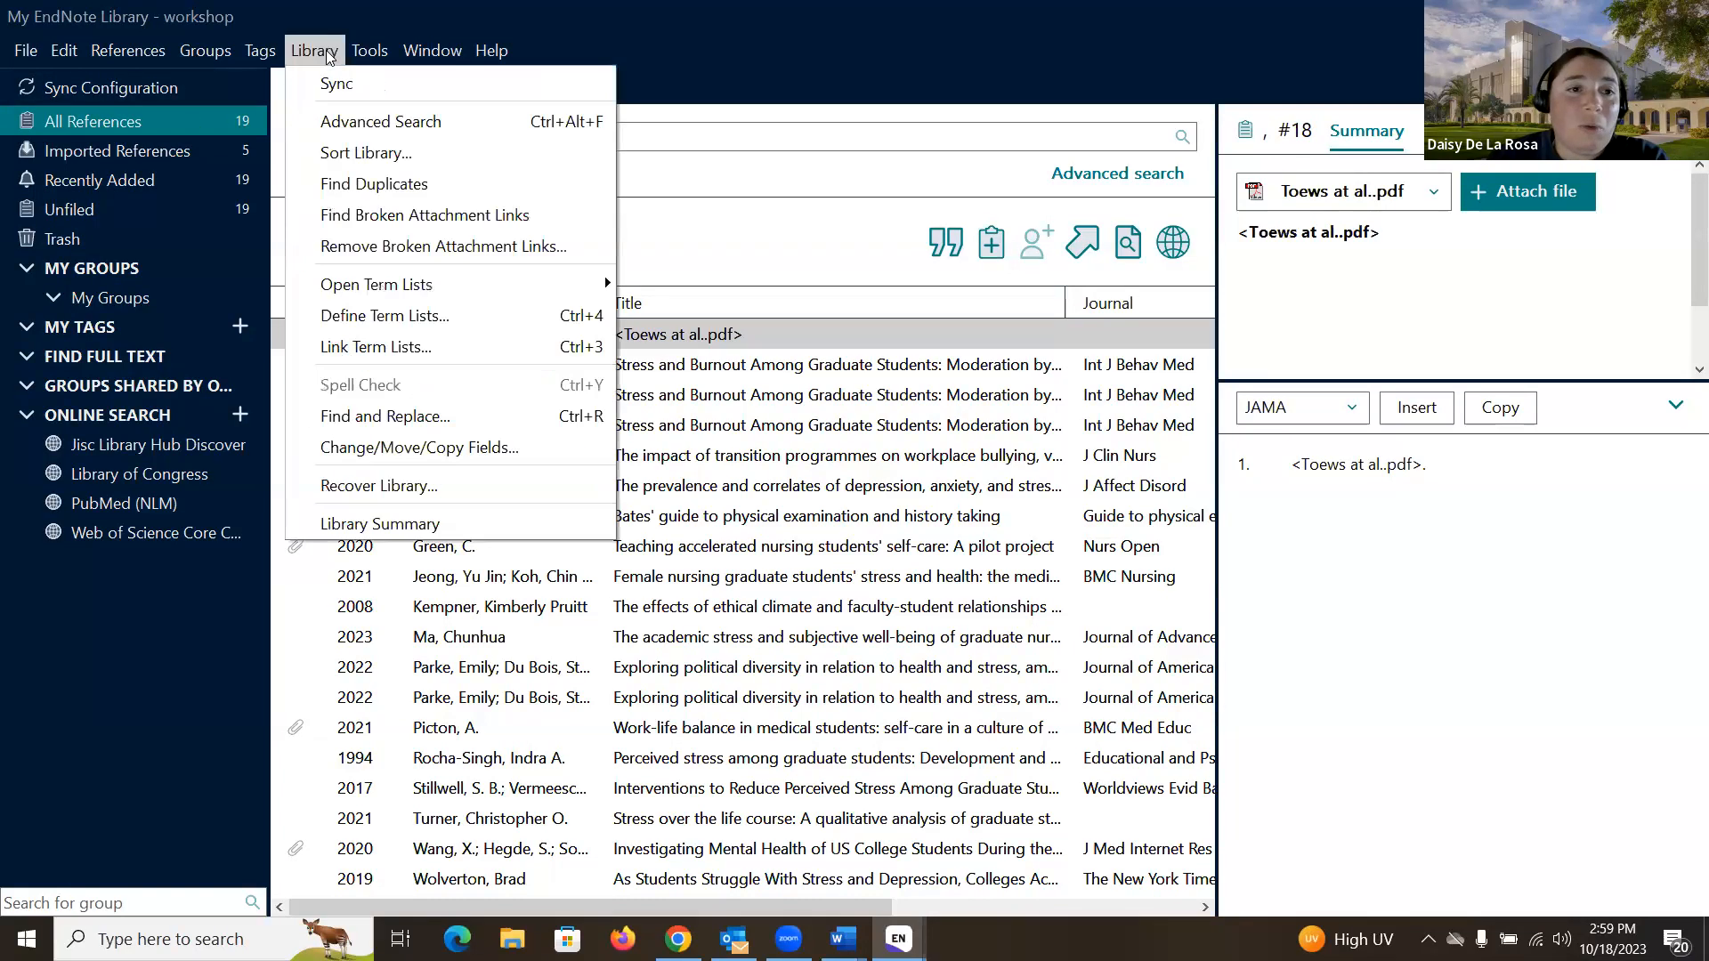
# - Run Find Duplicates, keep one Parke 2022 copy, and cancel before the Allen 2021 duplicates
pyautogui.click(371, 184)
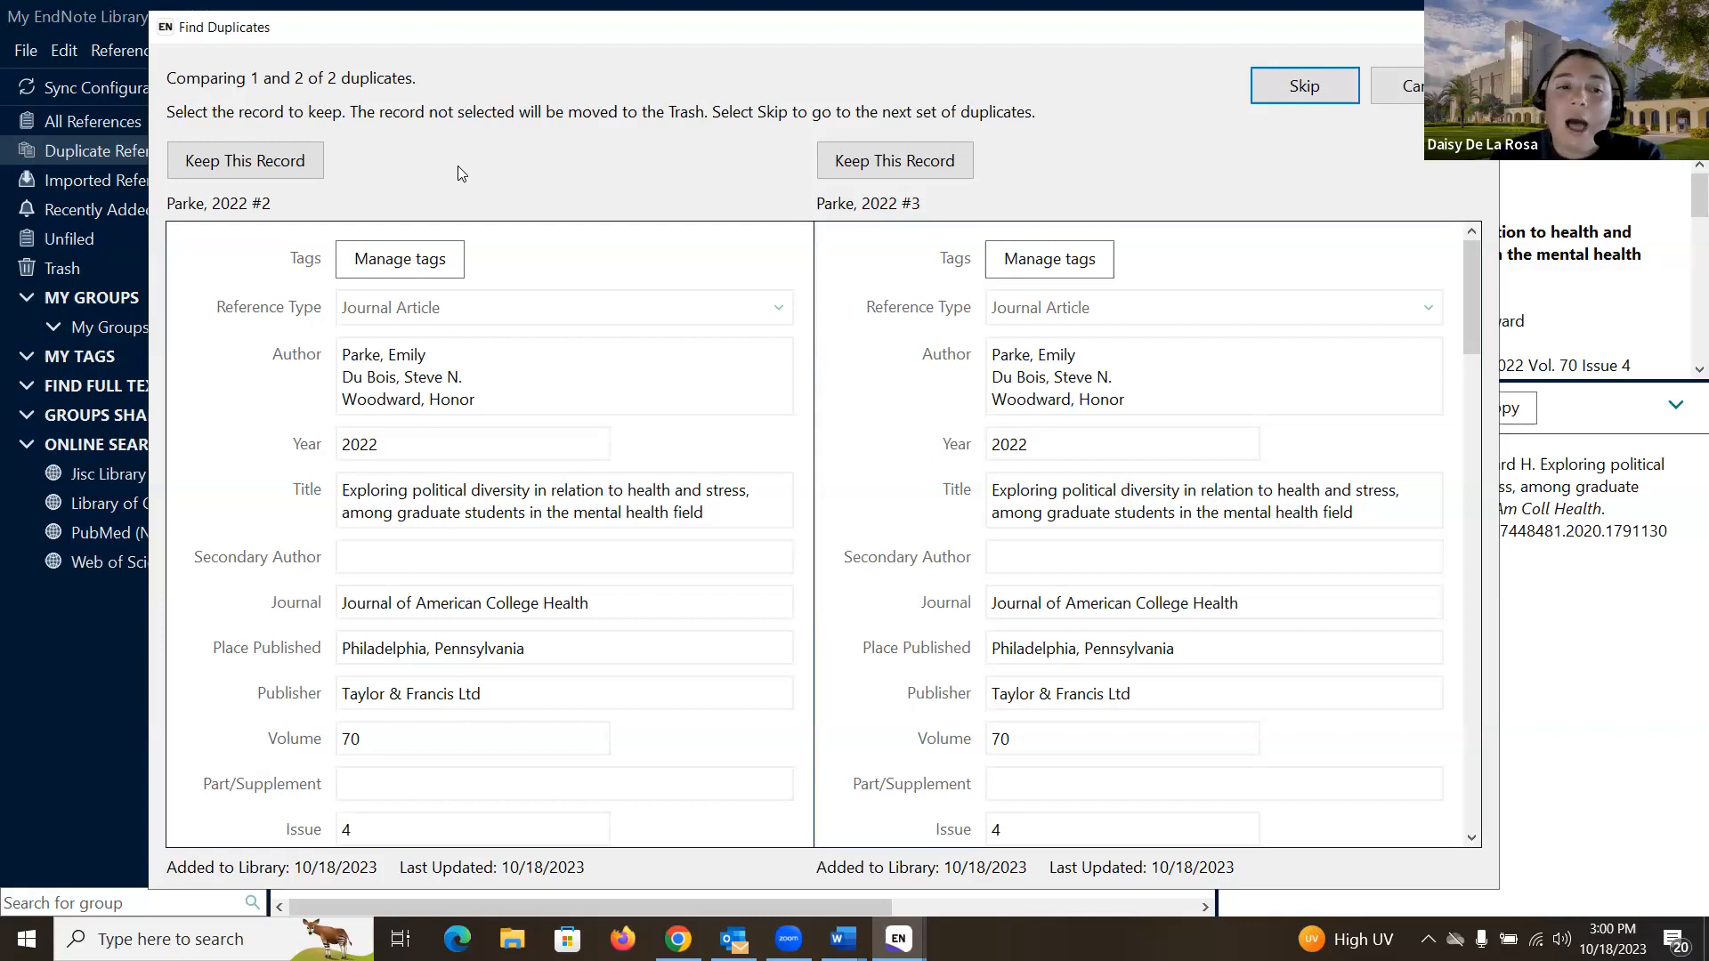
pyautogui.click(872, 165)
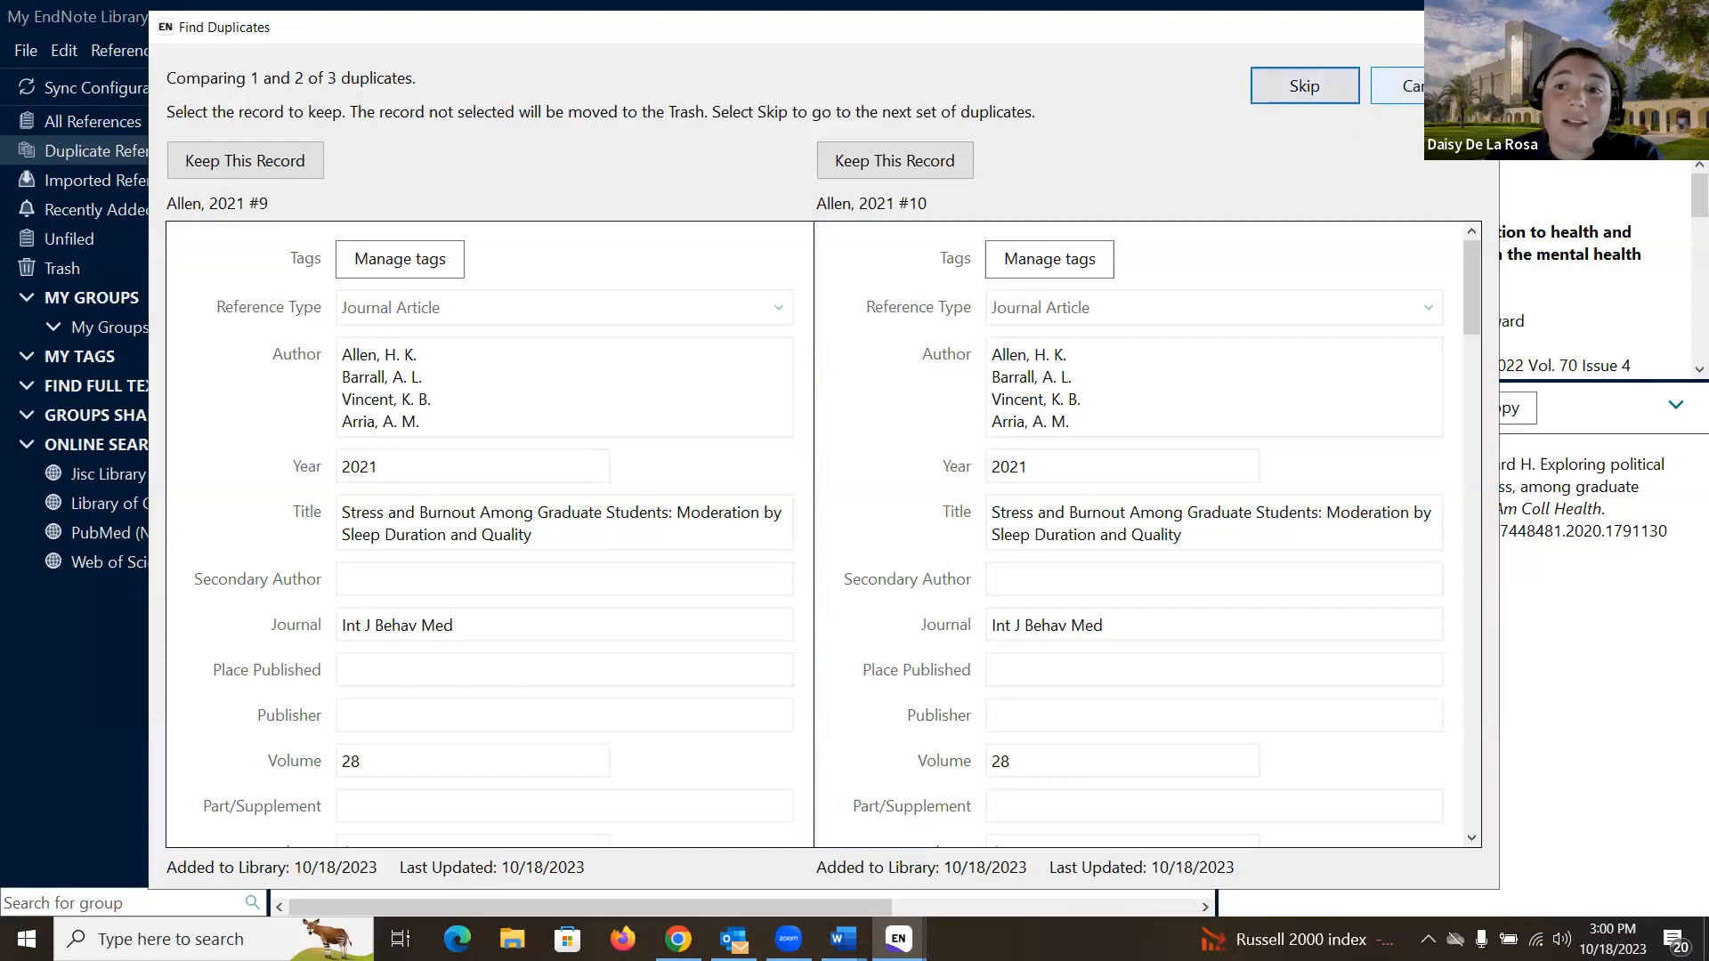
pyautogui.click(1406, 85)
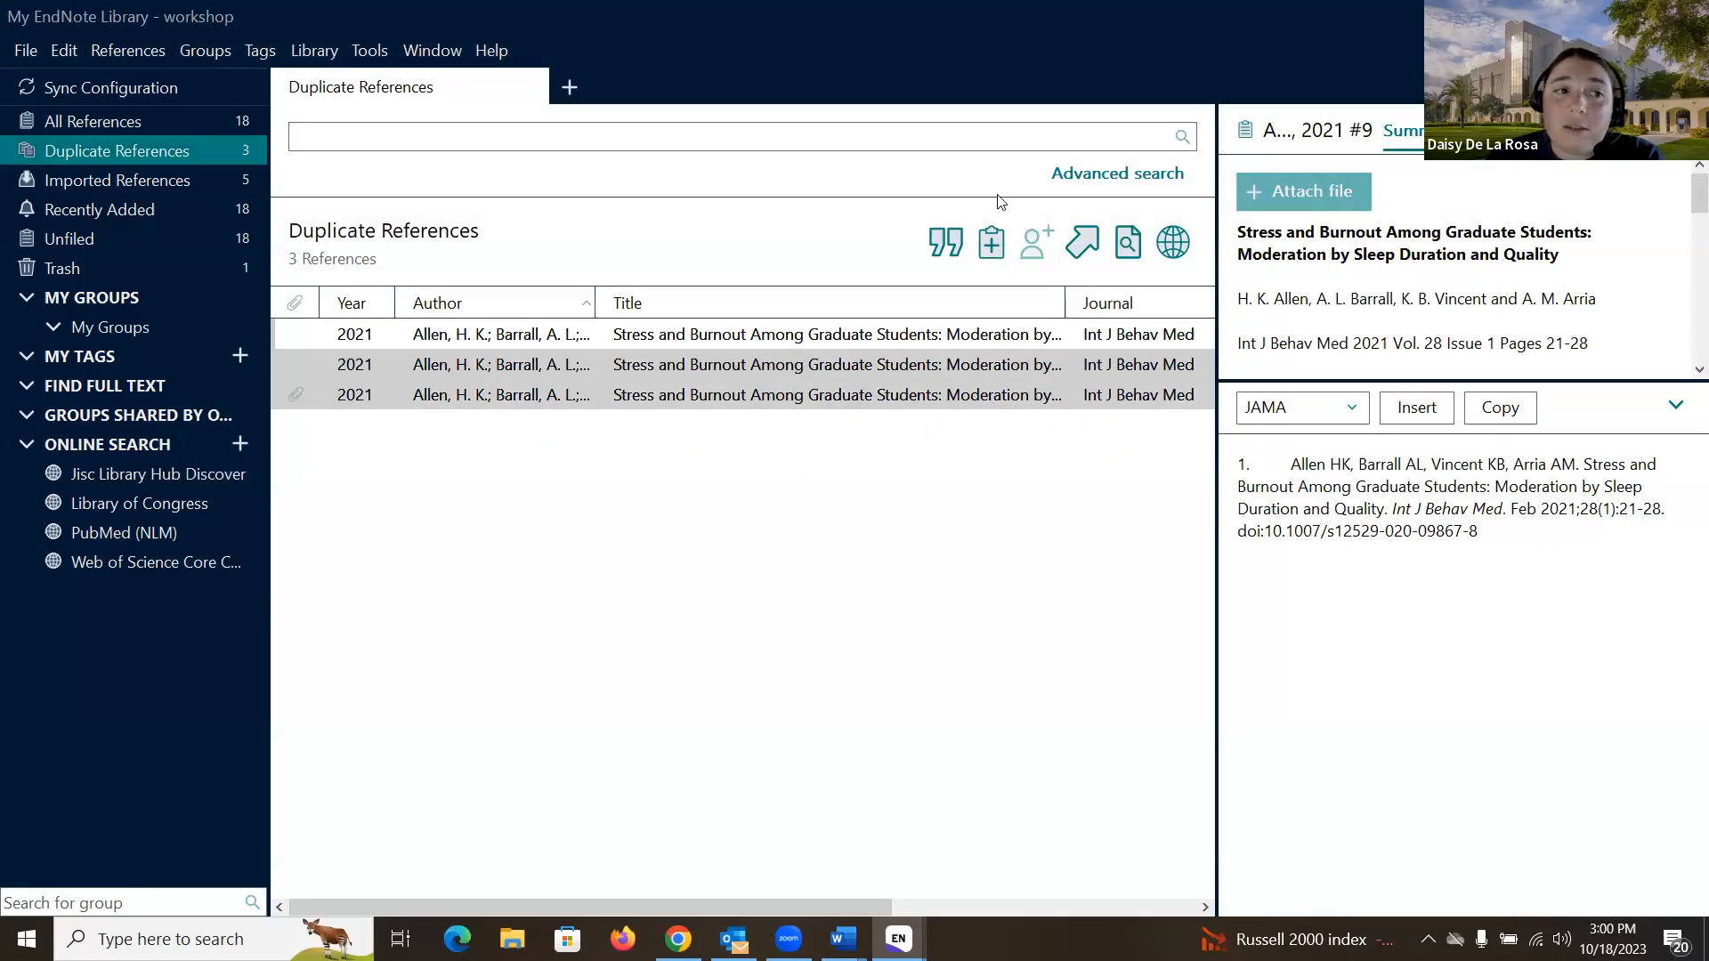
# - Show all 18 references and select the first Allen 2021 record
pyautogui.click(180, 121)
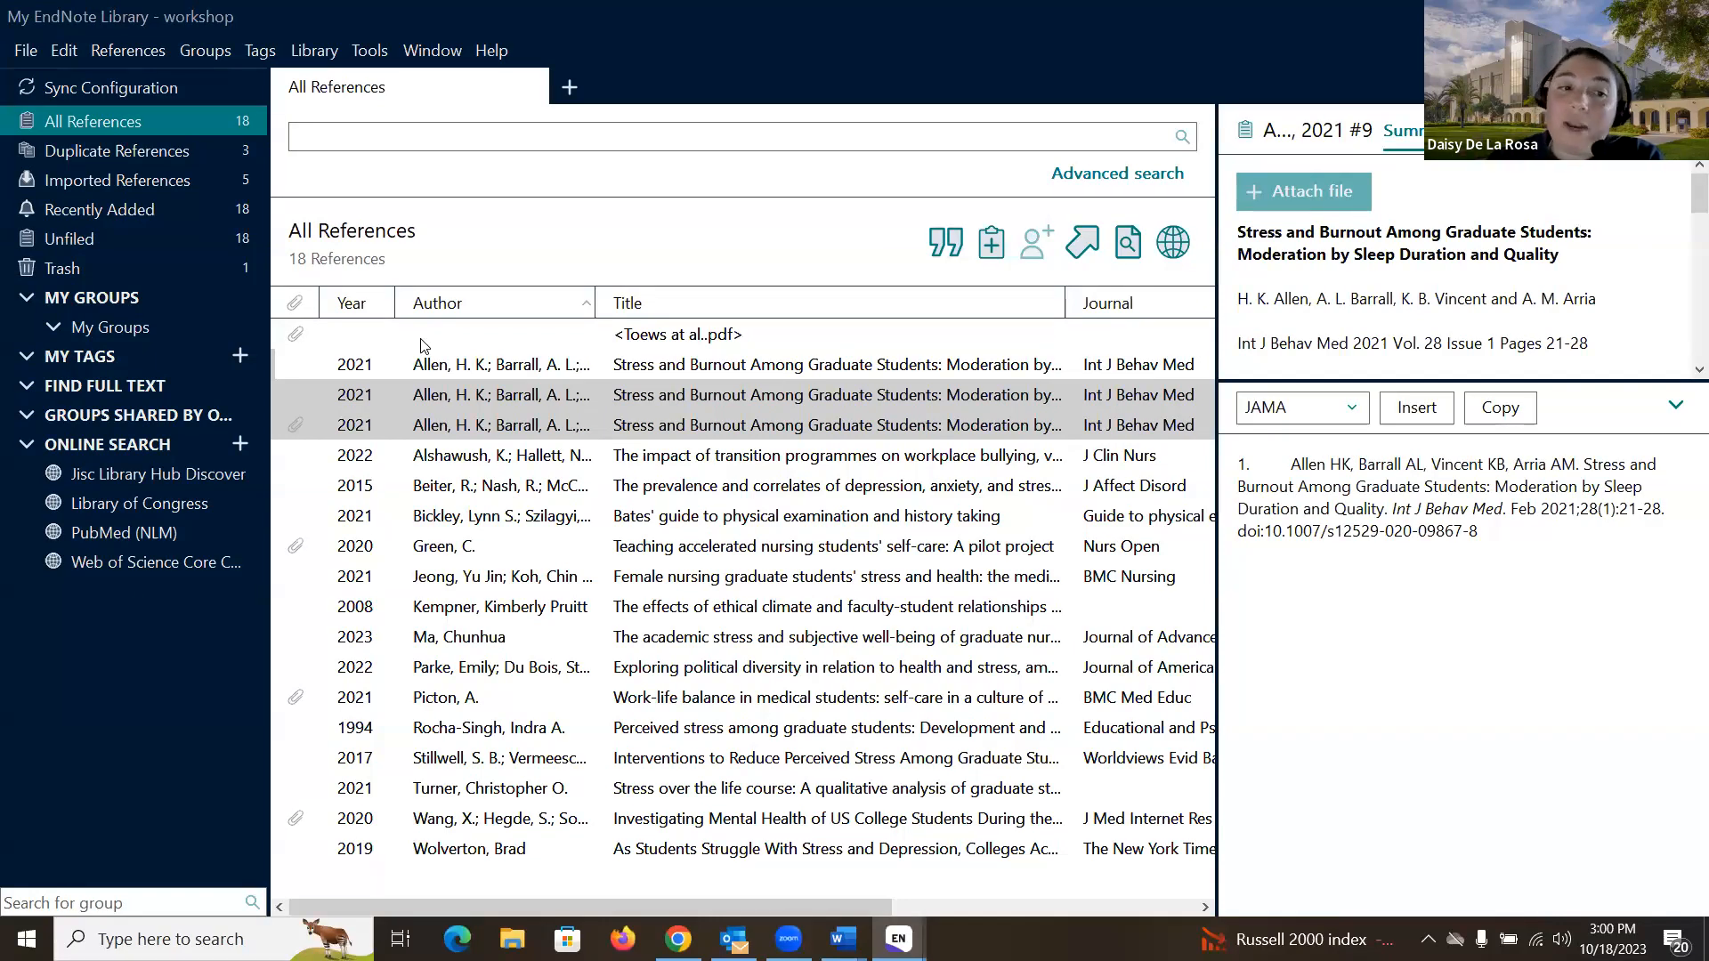
pyautogui.click(484, 367)
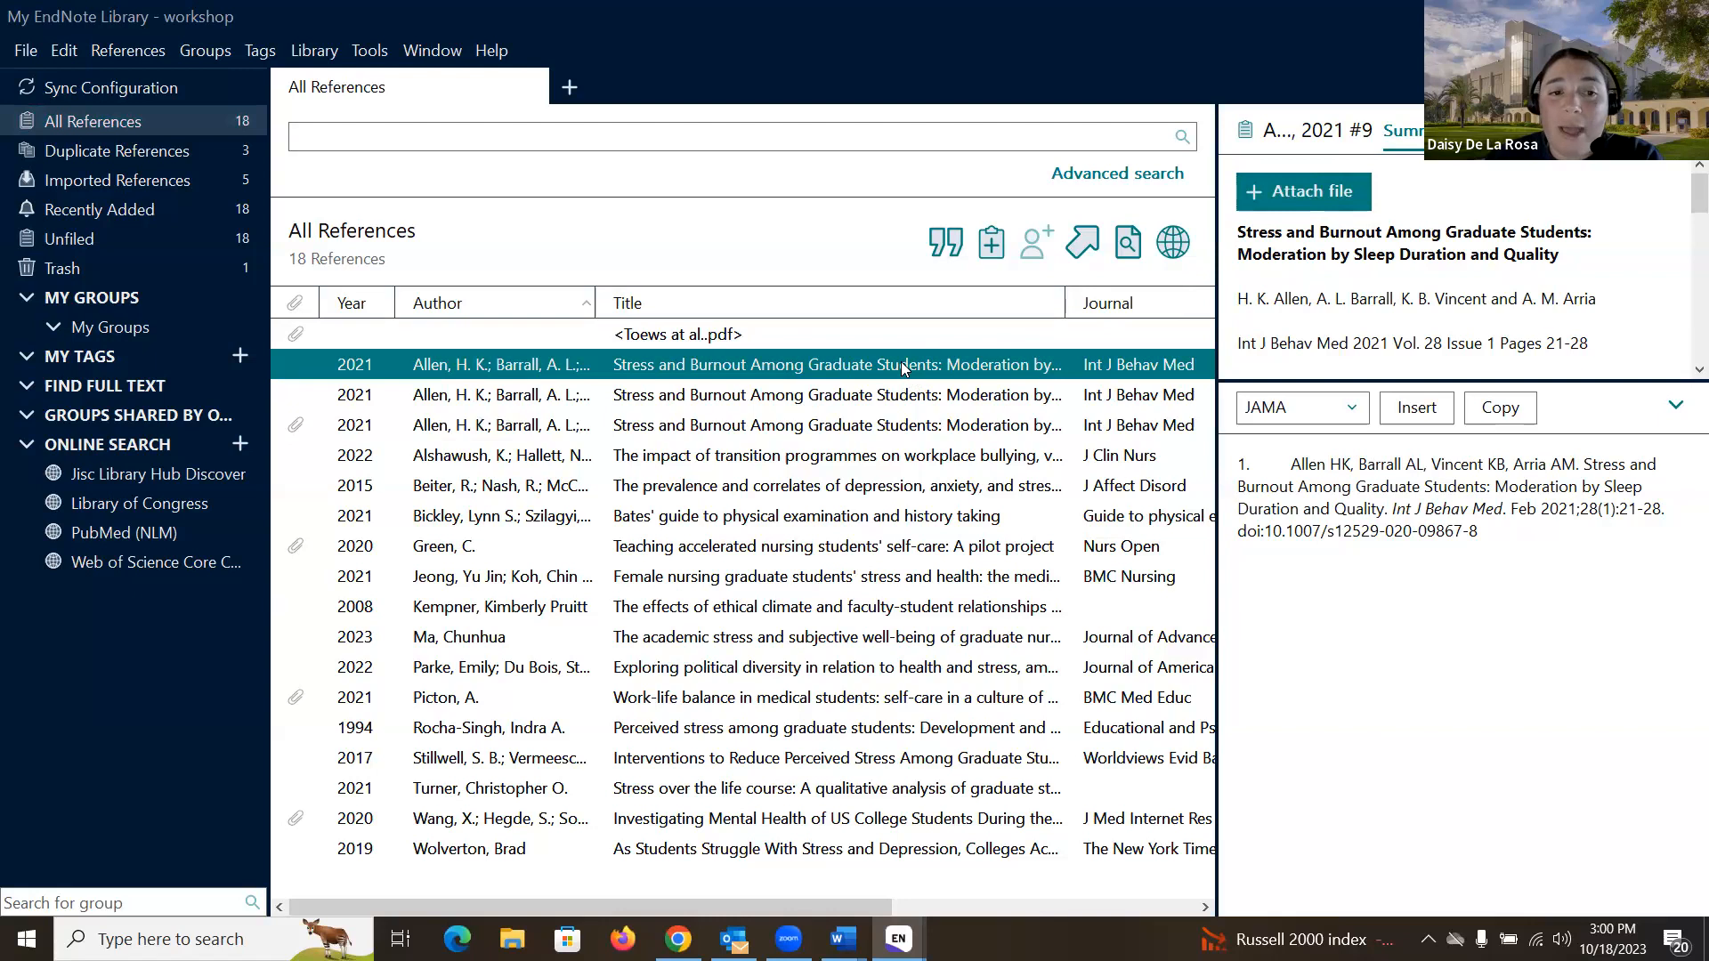
# - Attach Allen 2021.pdf from Downloads to the first Allen 2021 reference and view it
pyautogui.click(1326, 196)
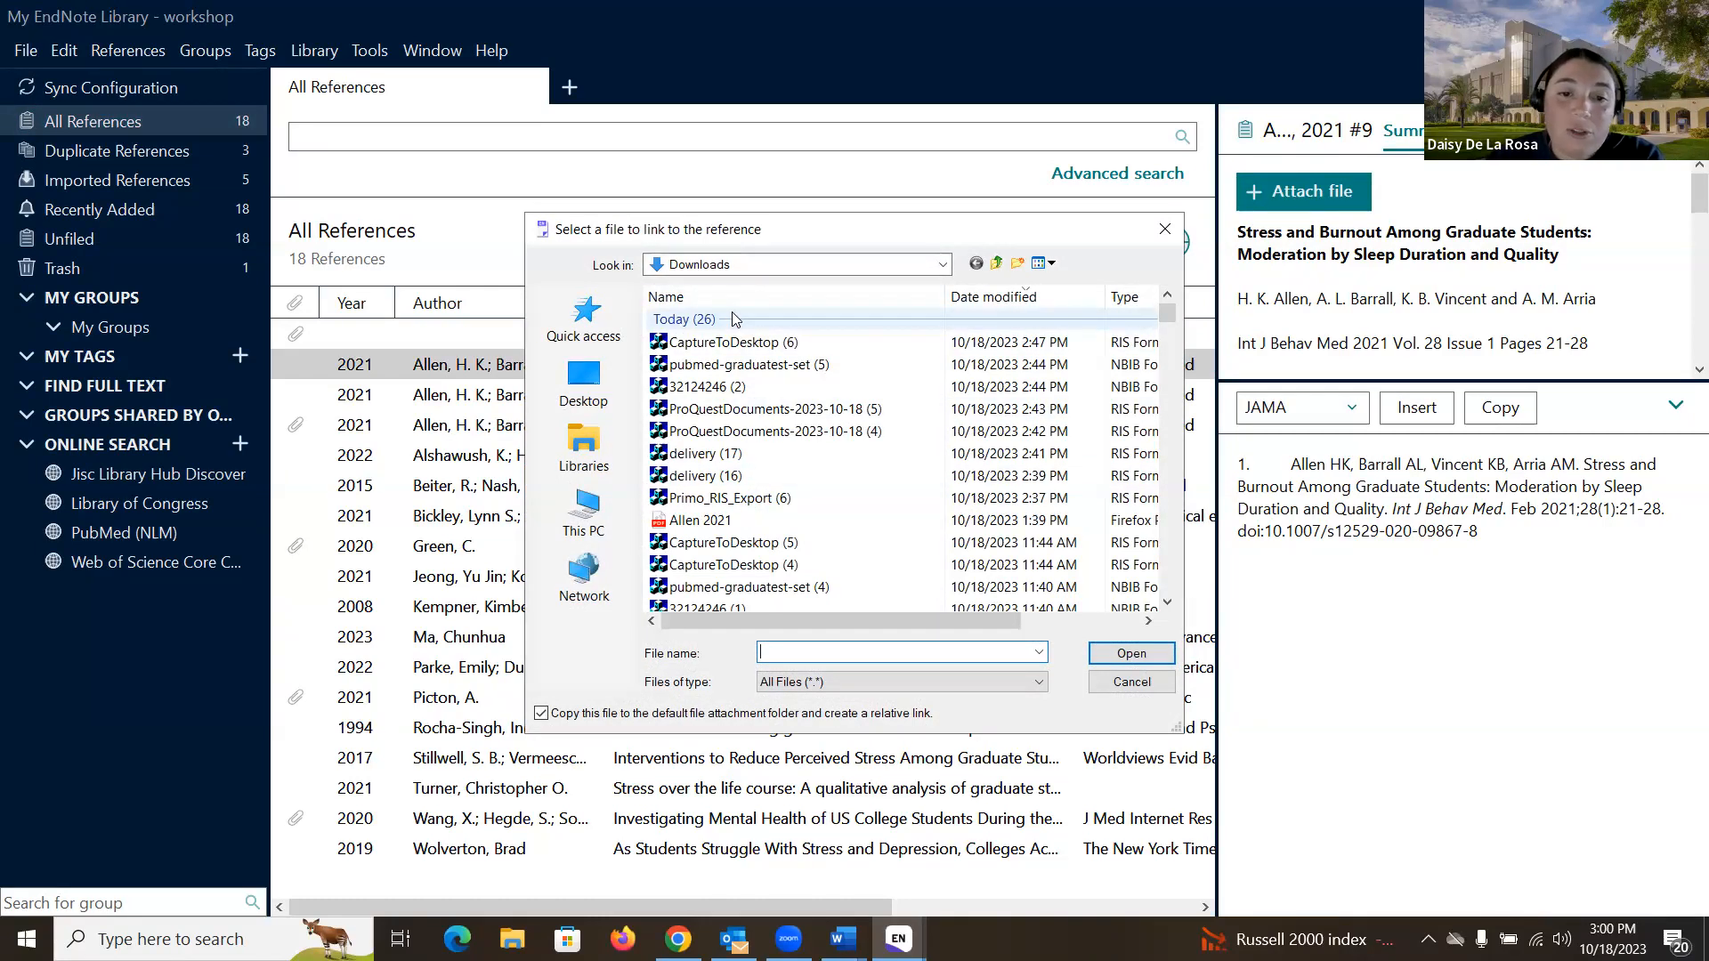
pyautogui.doubleClick(699, 520)
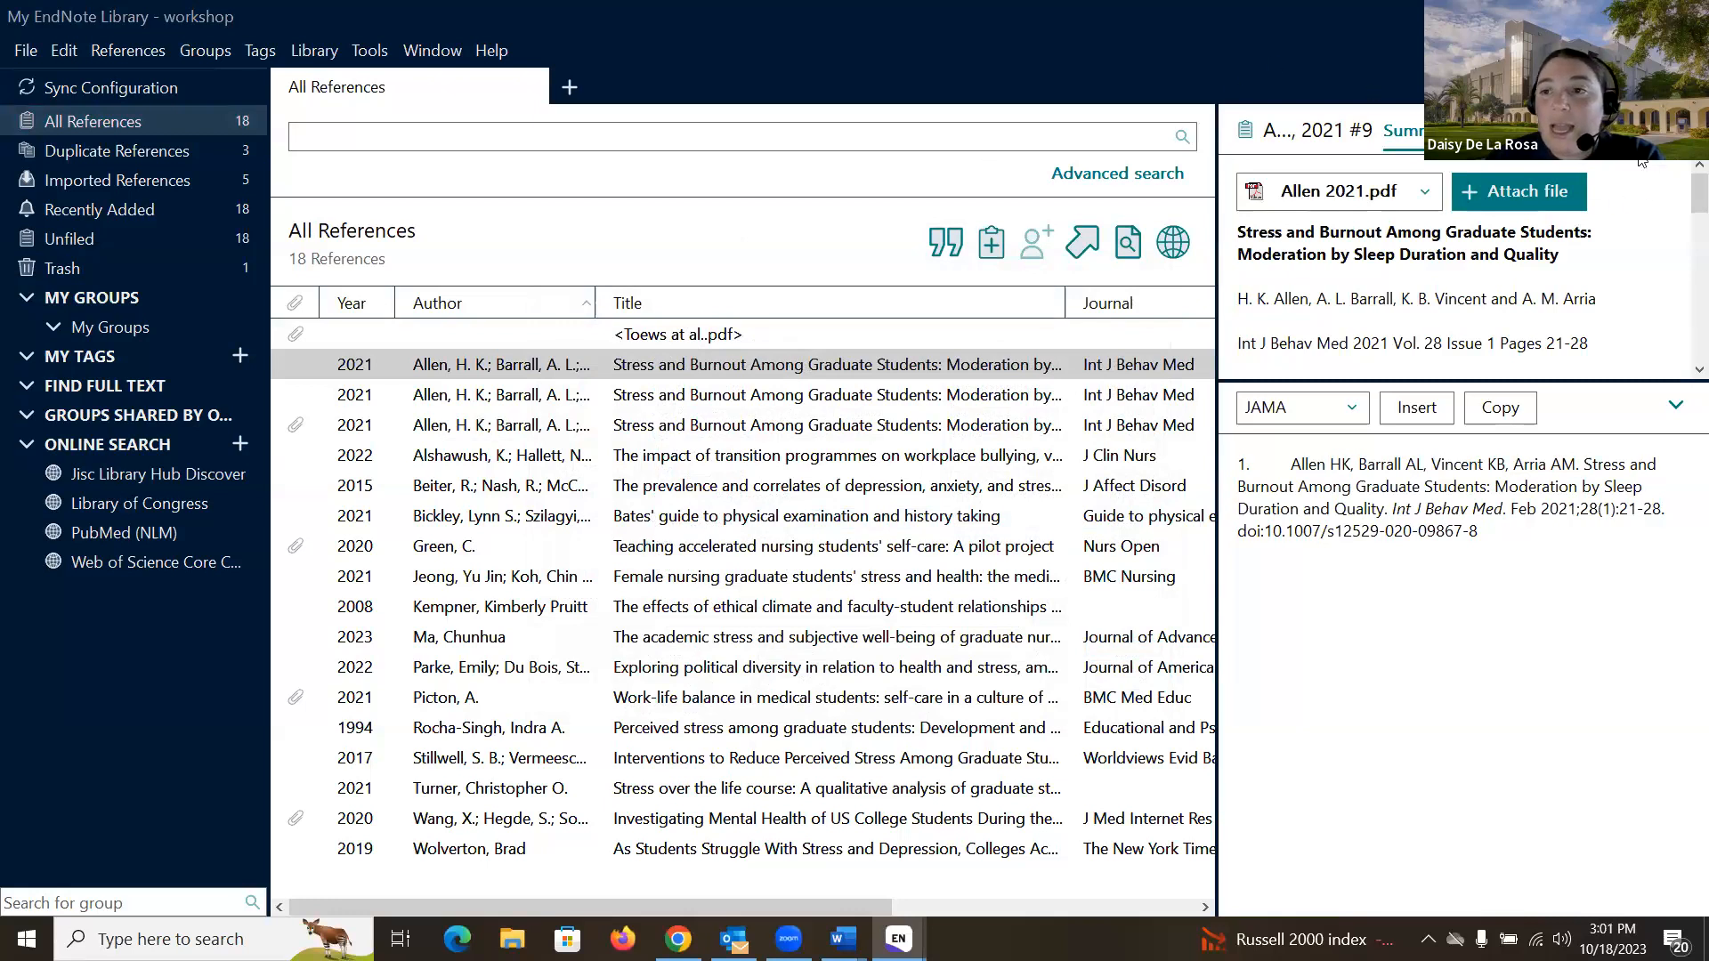
pyautogui.click(1528, 131)
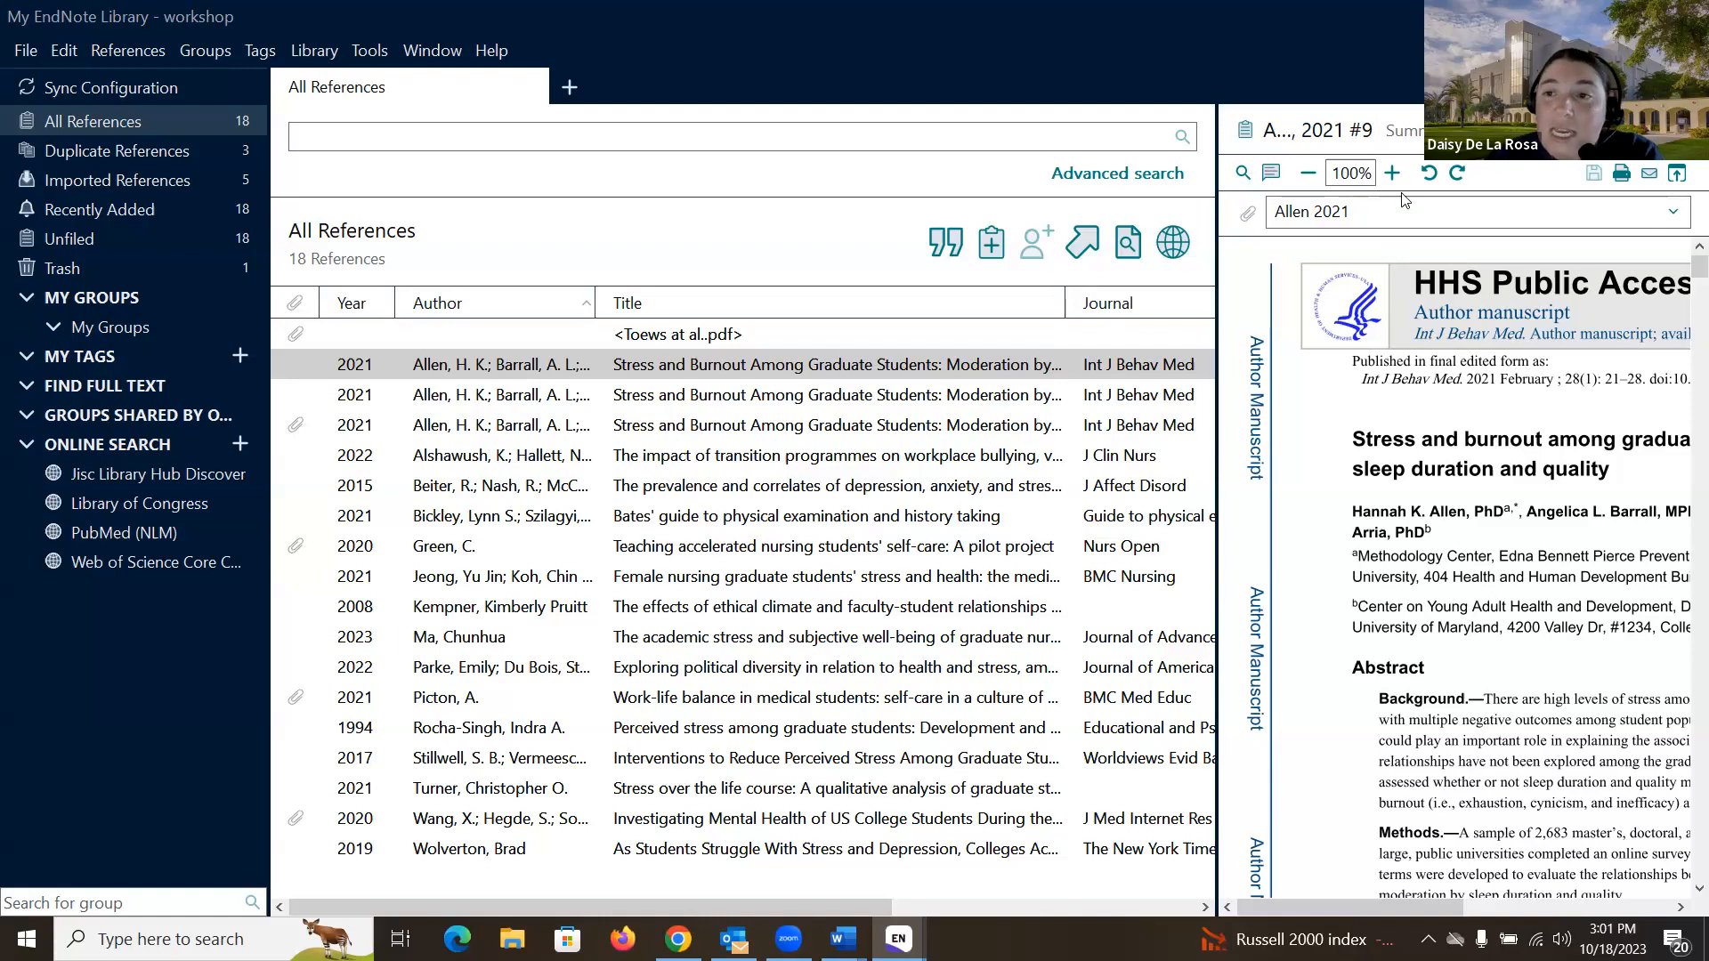
# - Switch the Allen 2021 reference panel to its Summary, showing the attachment and JAMA citation
pyautogui.click(1402, 131)
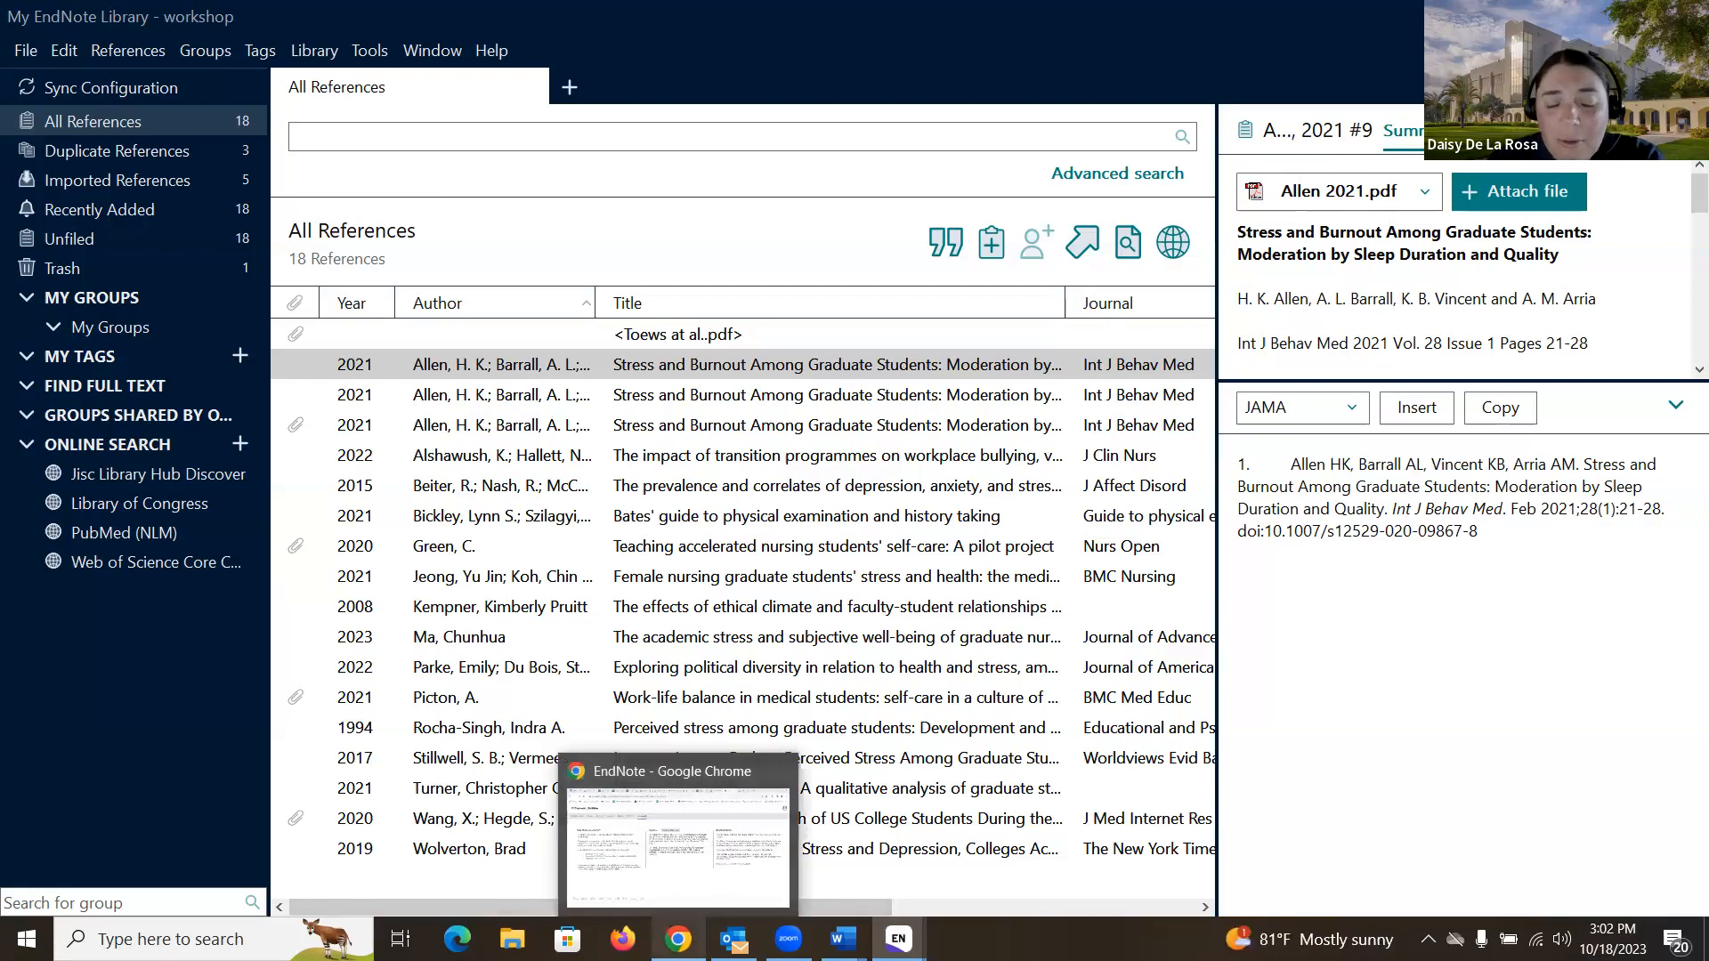
# - Read the Find Full Text setup steps in the Set up EndNote guide, then return to the workshop library
pyautogui.click(678, 939)
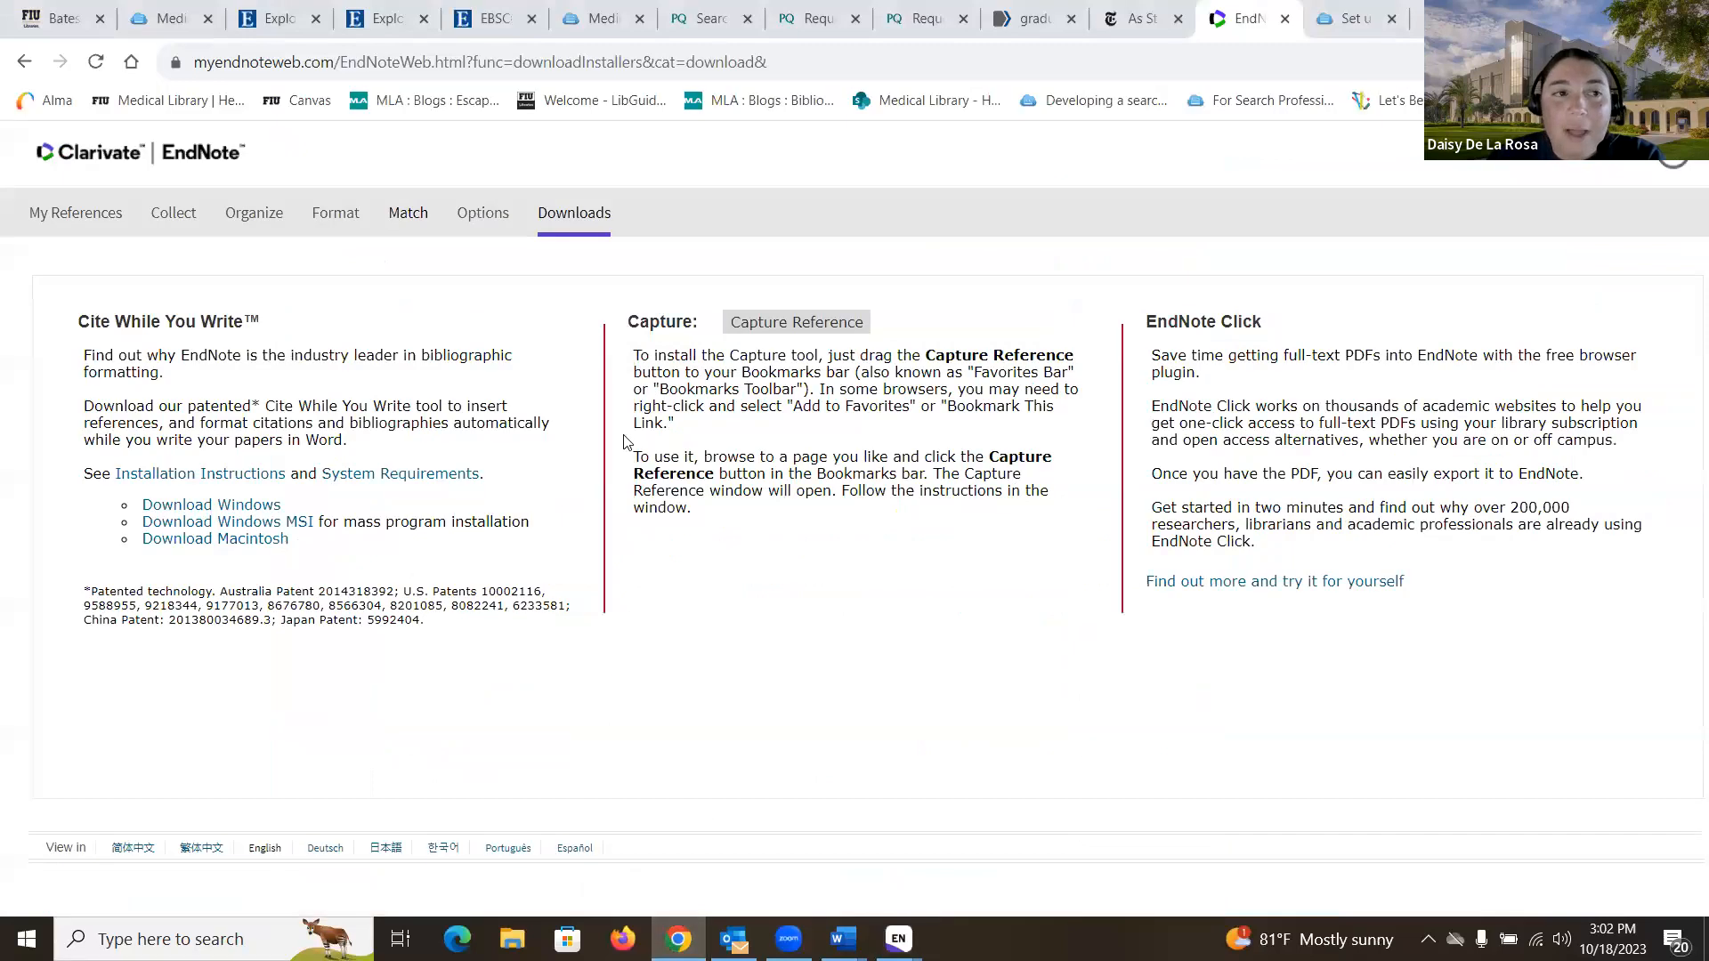
pyautogui.click(1342, 21)
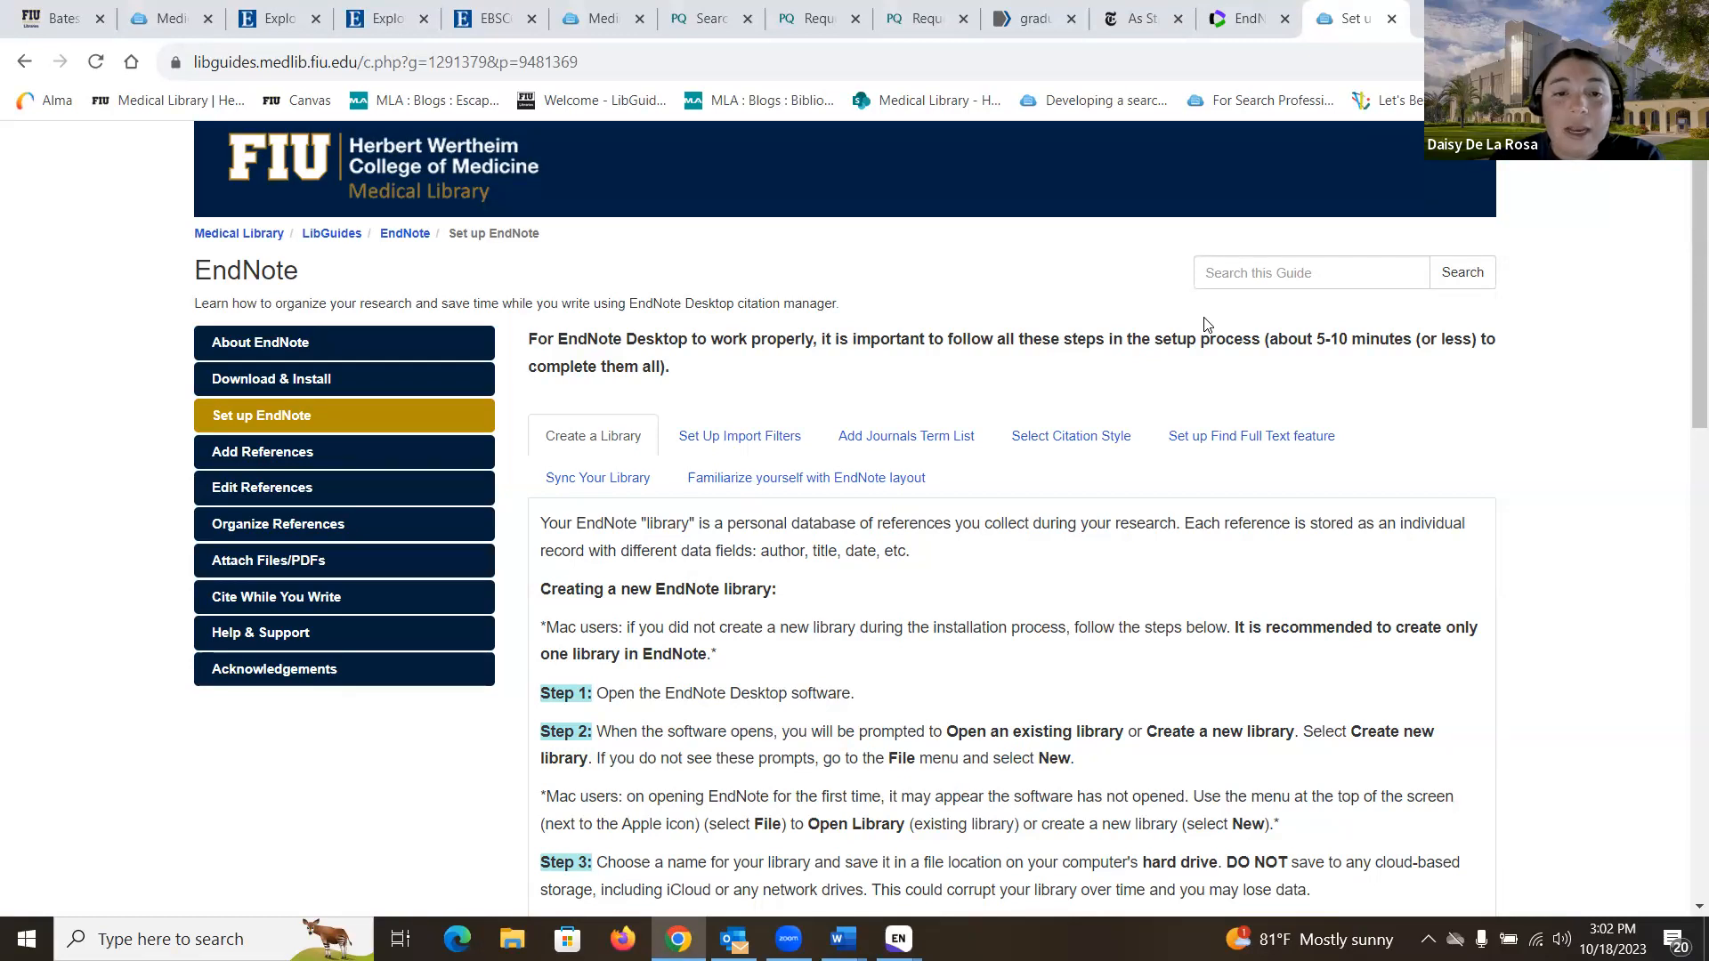
pyautogui.scroll(-1, 1149, 333)
pyautogui.scroll(-1, 1150, 333)
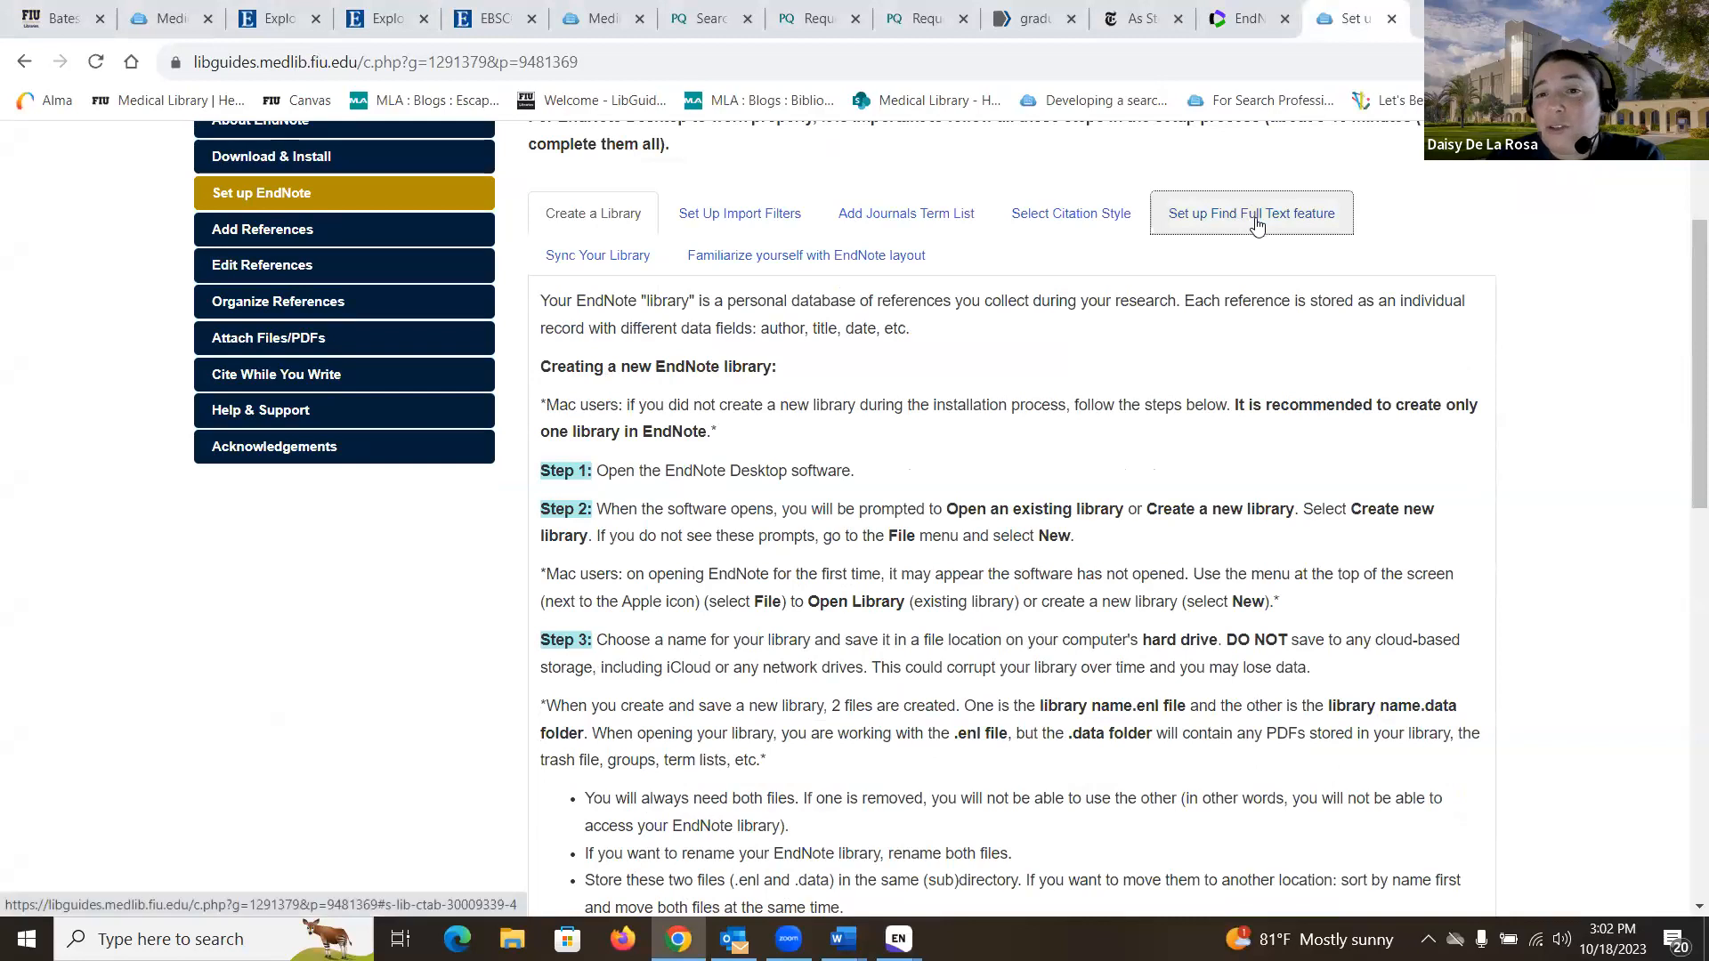
pyautogui.click(1256, 222)
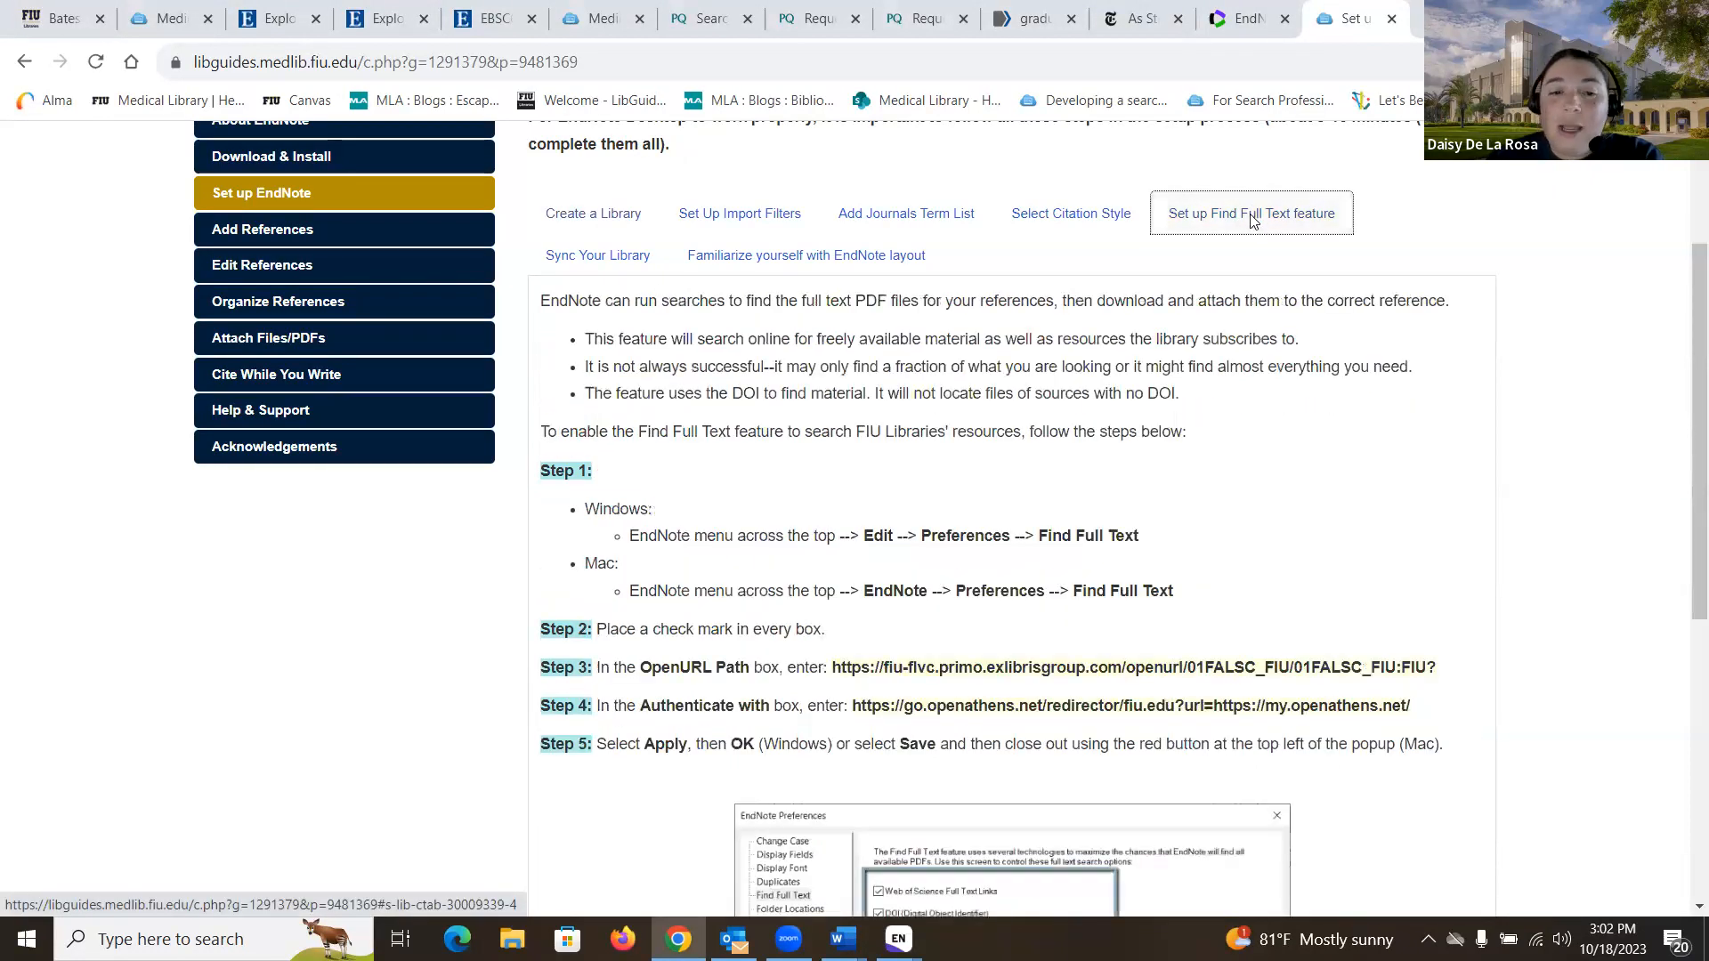
pyautogui.scroll(-2, 1255, 223)
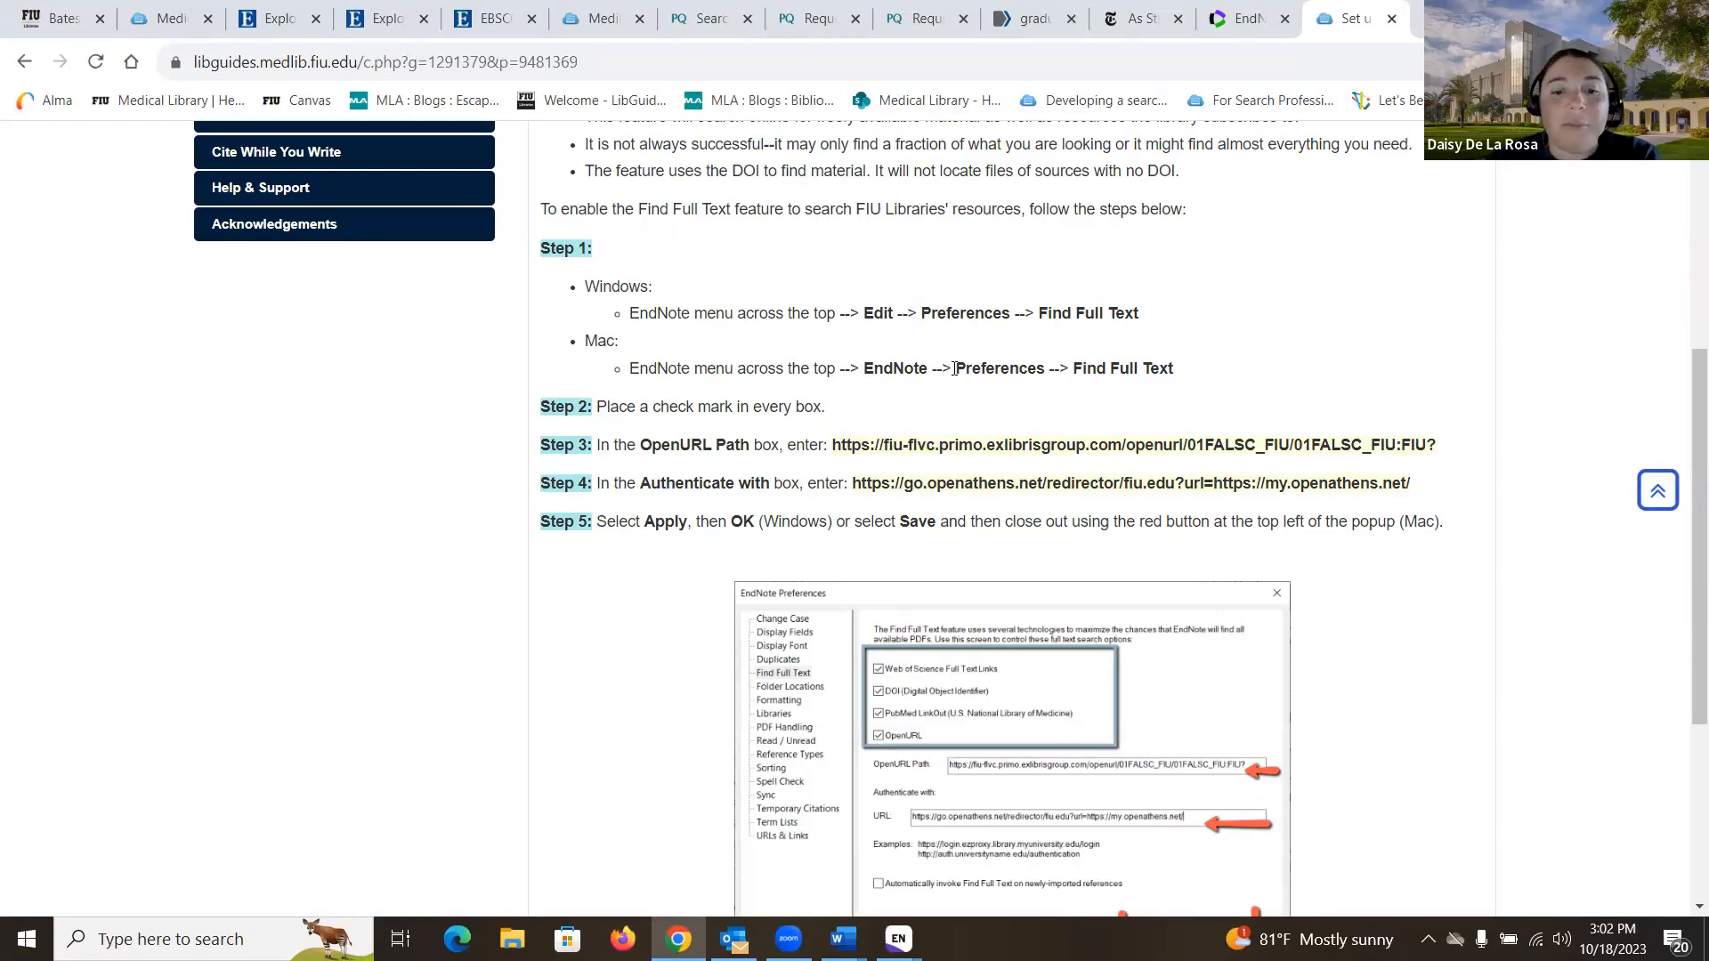
pyautogui.click(898, 939)
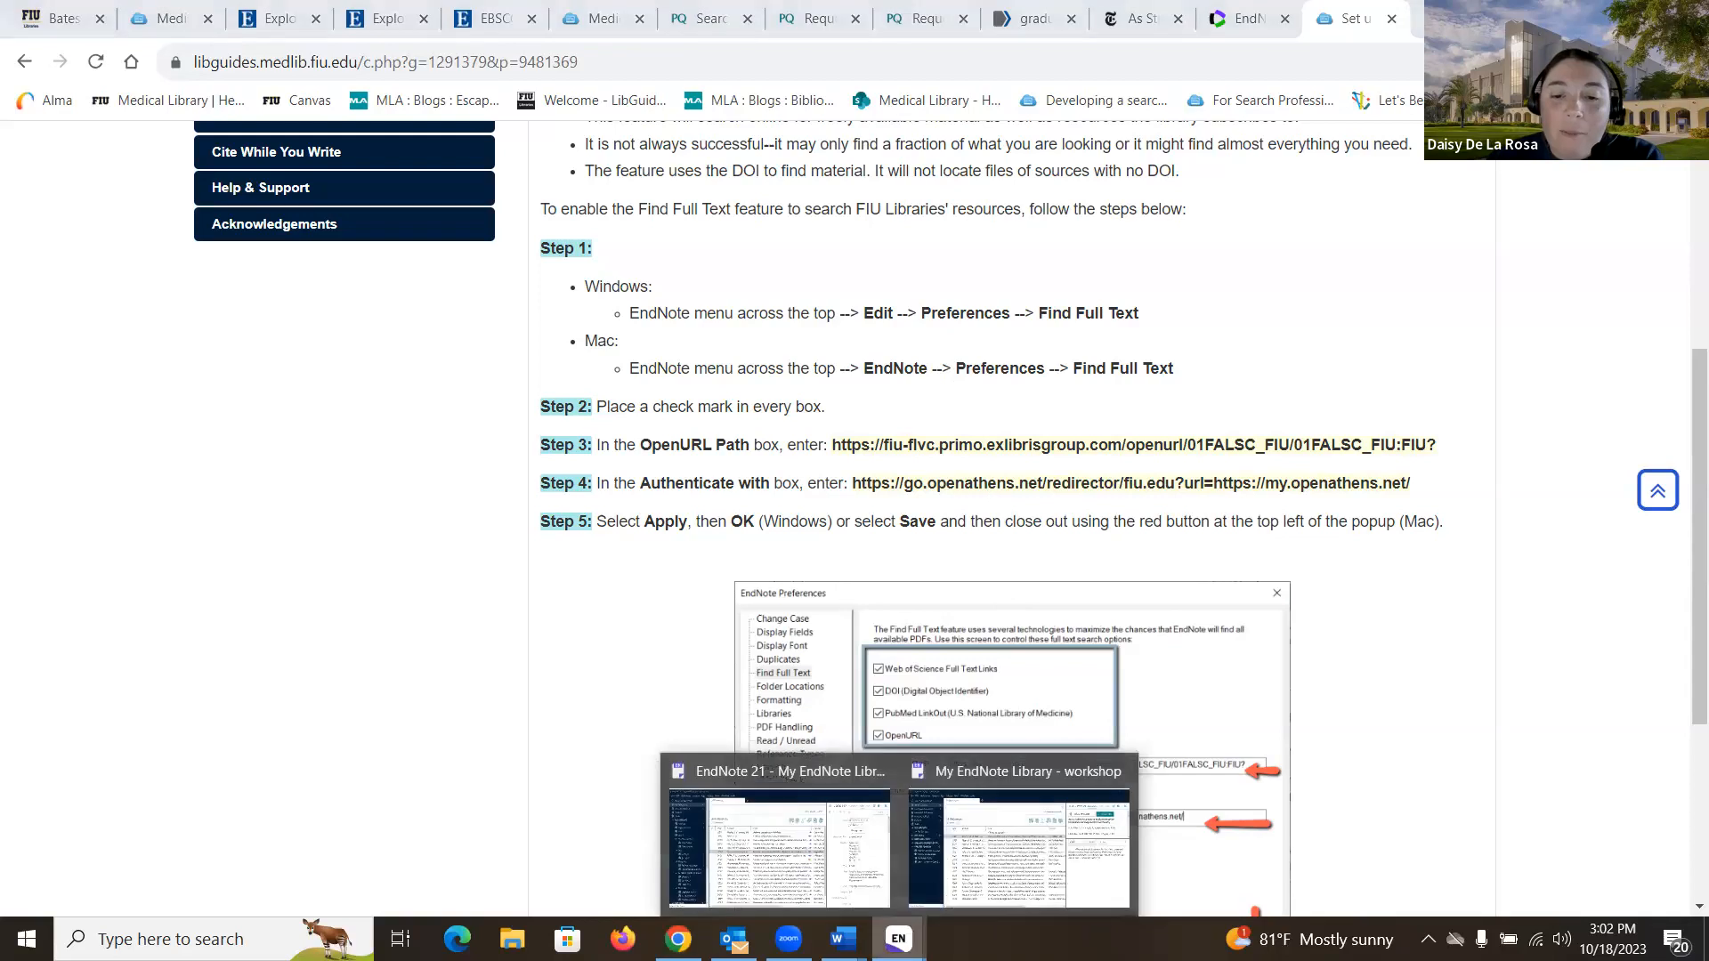
pyautogui.click(1025, 837)
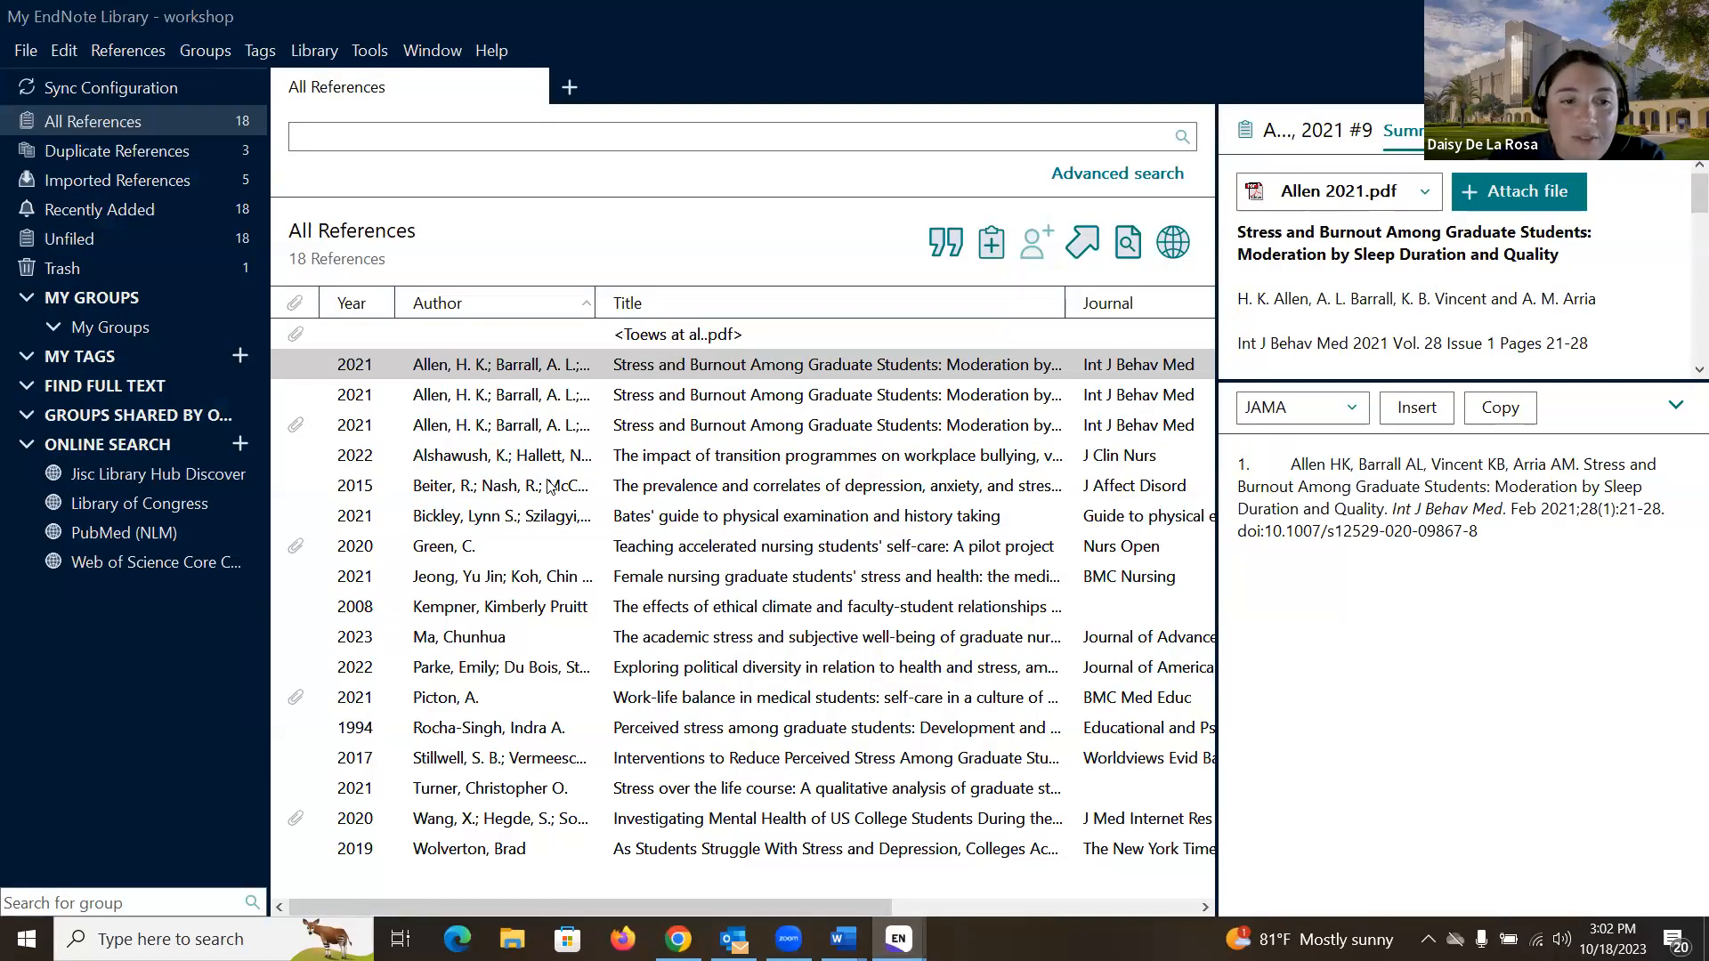
# - Select the Stillwell, Rocha-Singh, Turner, Parke, Ma, Kempner and Jeong references, discarding unsaved edits
pyautogui.click(479, 767)
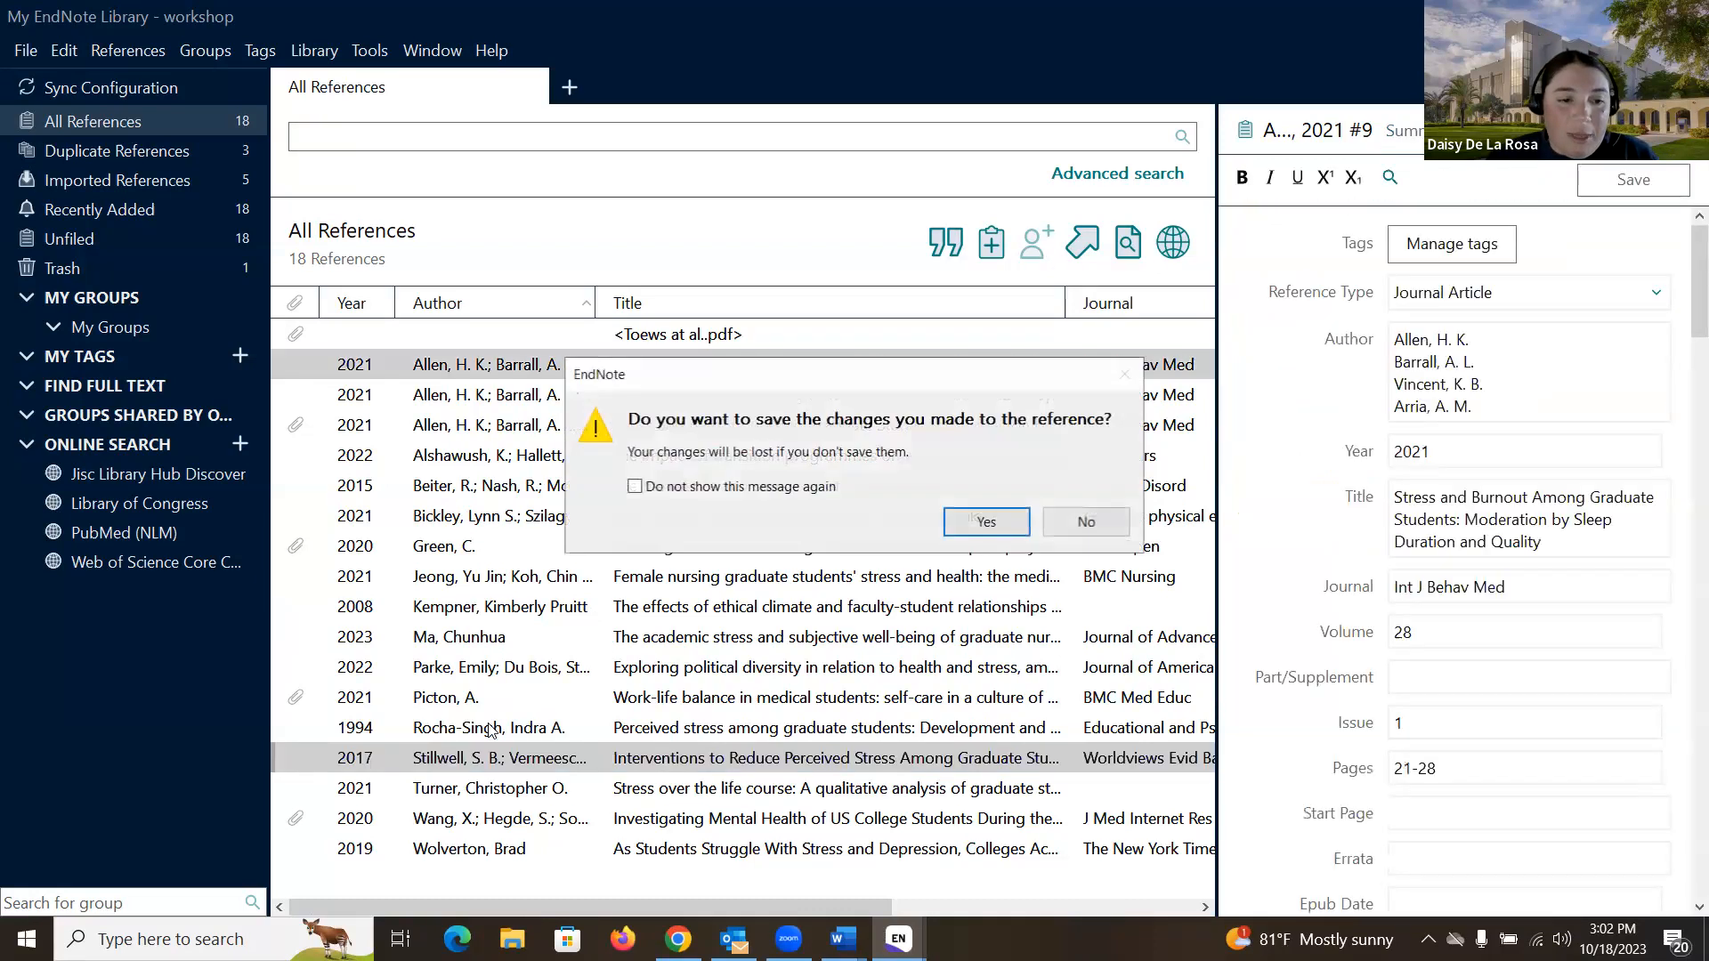
pyautogui.click(1082, 523)
pyautogui.keyDown('ctrl'); pyautogui.click(442, 730); pyautogui.keyUp('ctrl')
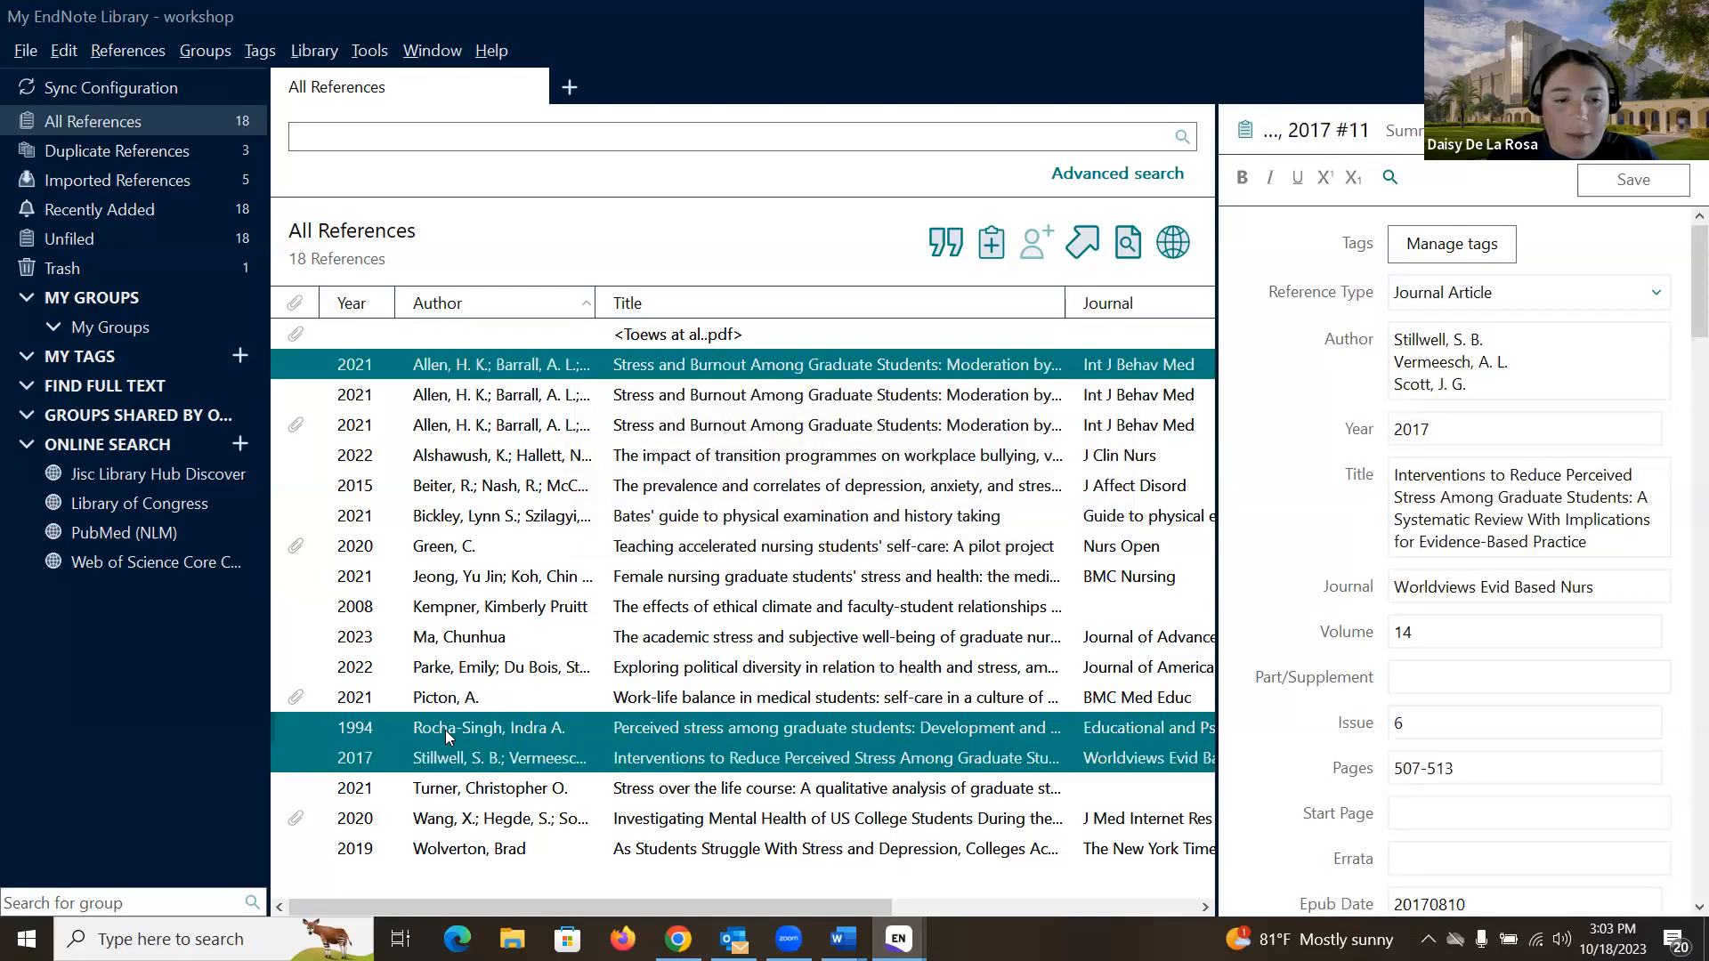
pyautogui.keyDown('ctrl'); pyautogui.click(454, 788); pyautogui.keyUp('ctrl')
pyautogui.keyDown('ctrl'); pyautogui.click(461, 667); pyautogui.keyUp('ctrl')
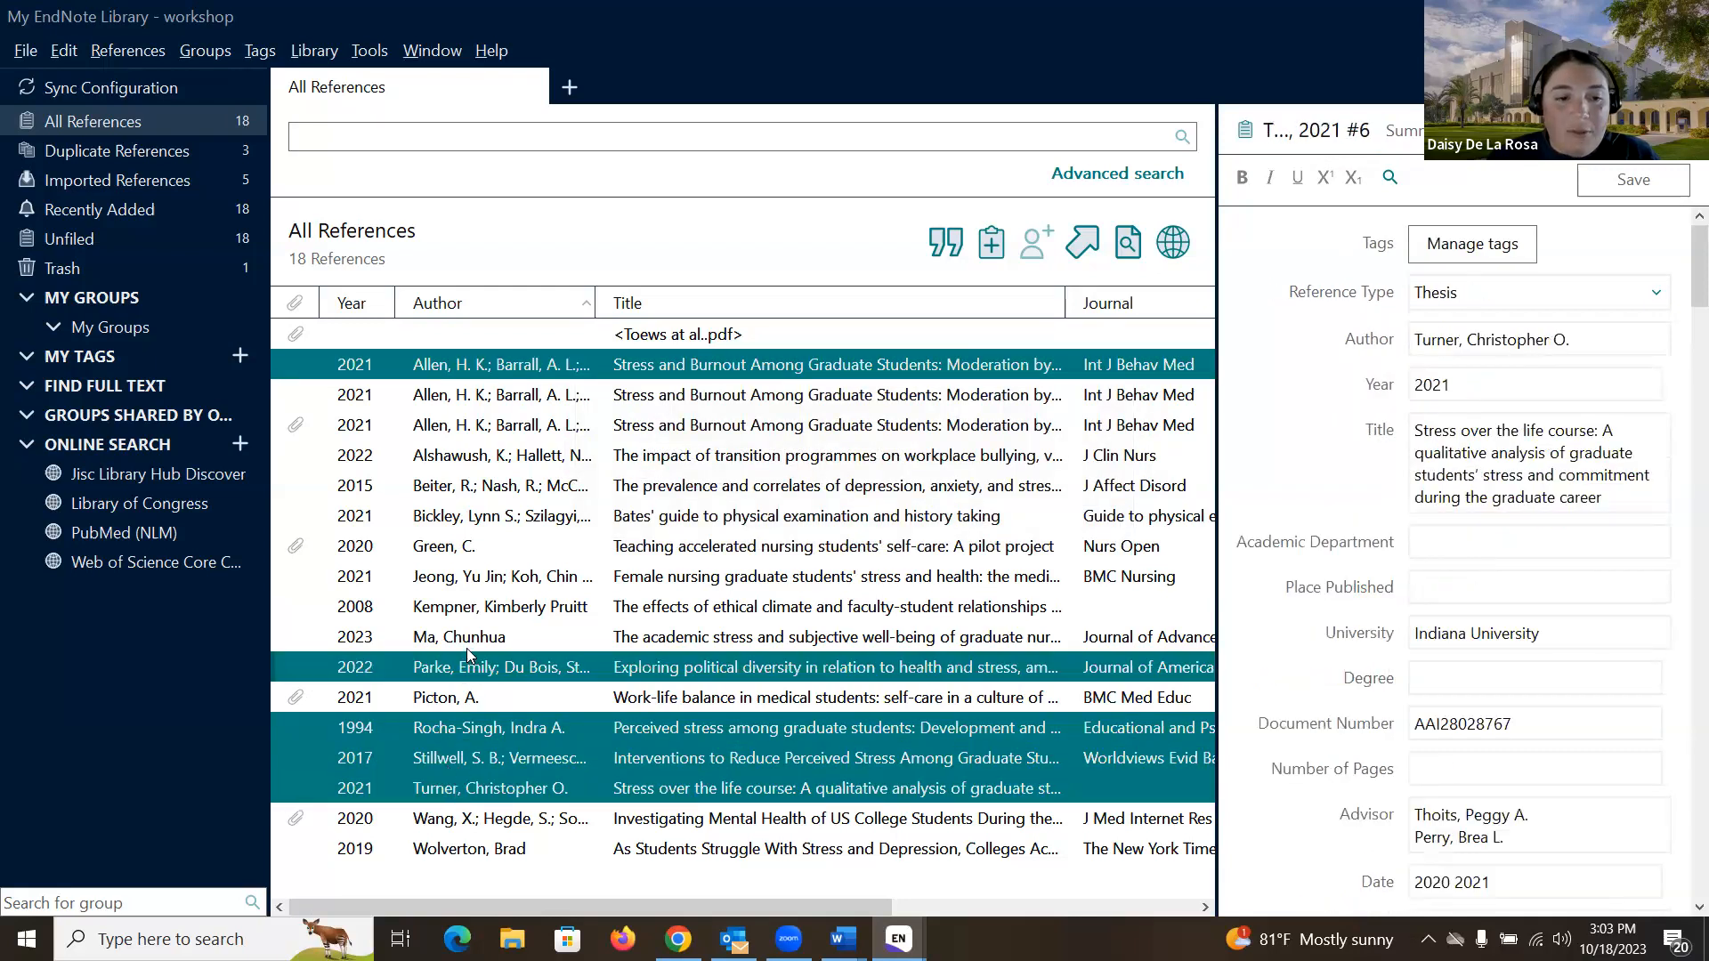
pyautogui.keyDown('ctrl'); pyautogui.click(463, 637); pyautogui.keyUp('ctrl')
pyautogui.keyDown('ctrl'); pyautogui.click(456, 608); pyautogui.keyUp('ctrl')
pyautogui.keyDown('ctrl'); pyautogui.click(456, 578); pyautogui.keyUp('ctrl')
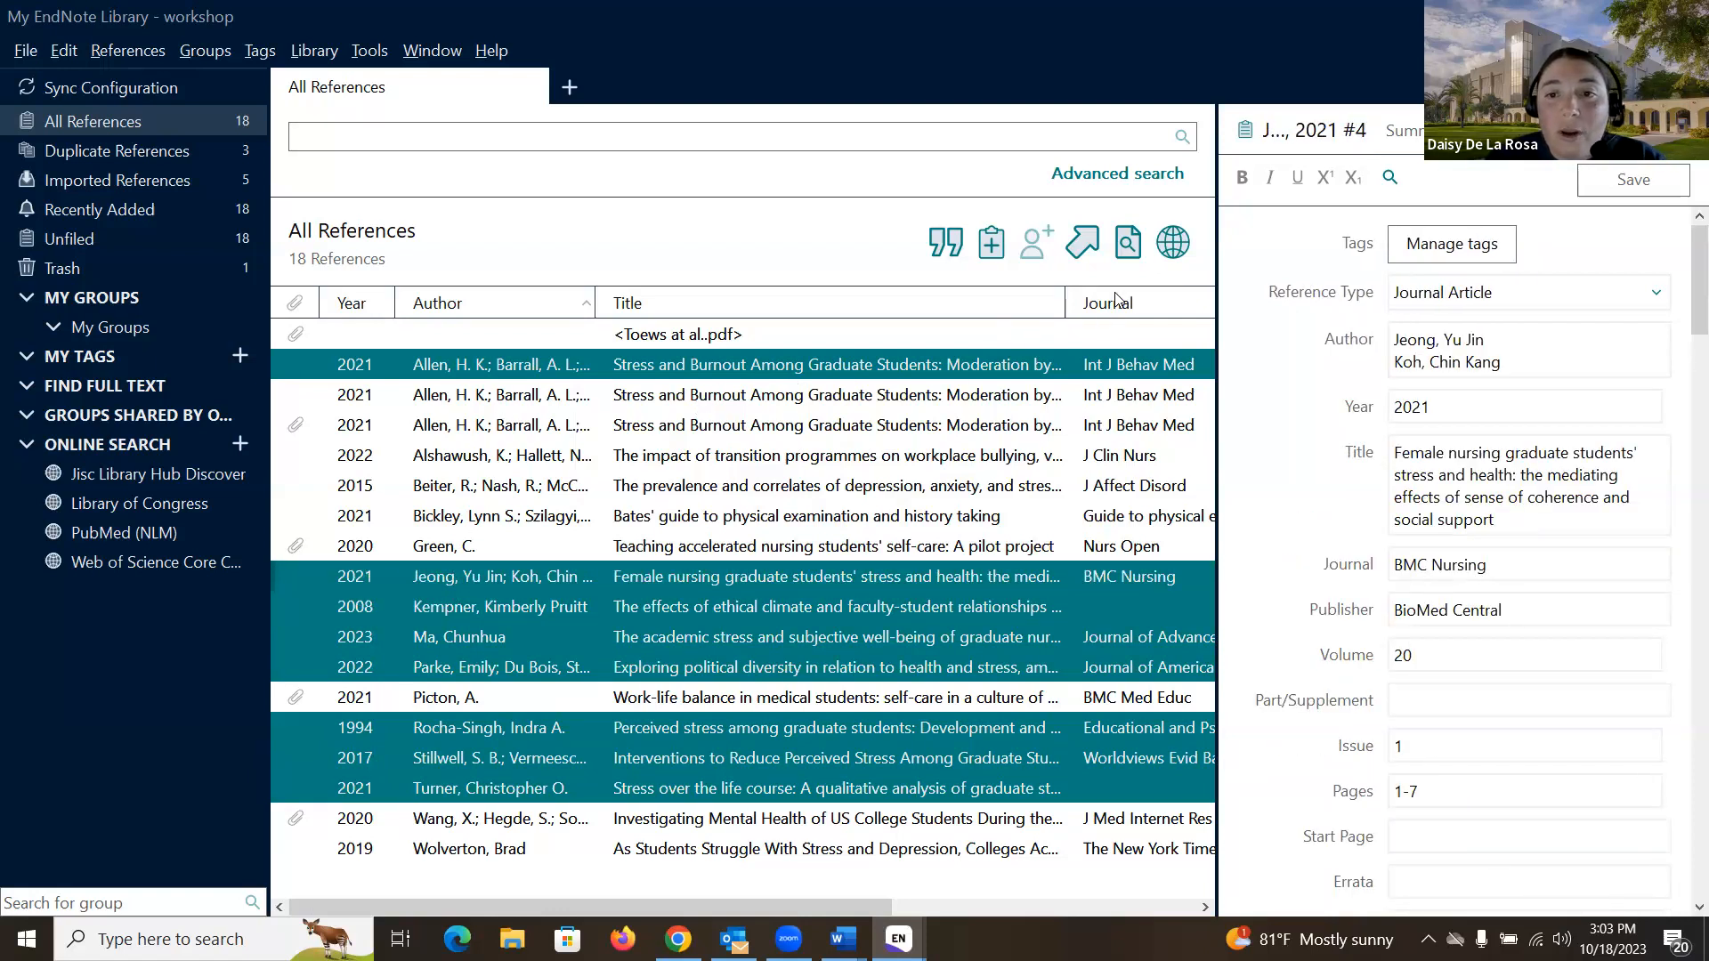
# - Run Find Full Text on the selection, signing in through Florida International University
pyautogui.click(1128, 245)
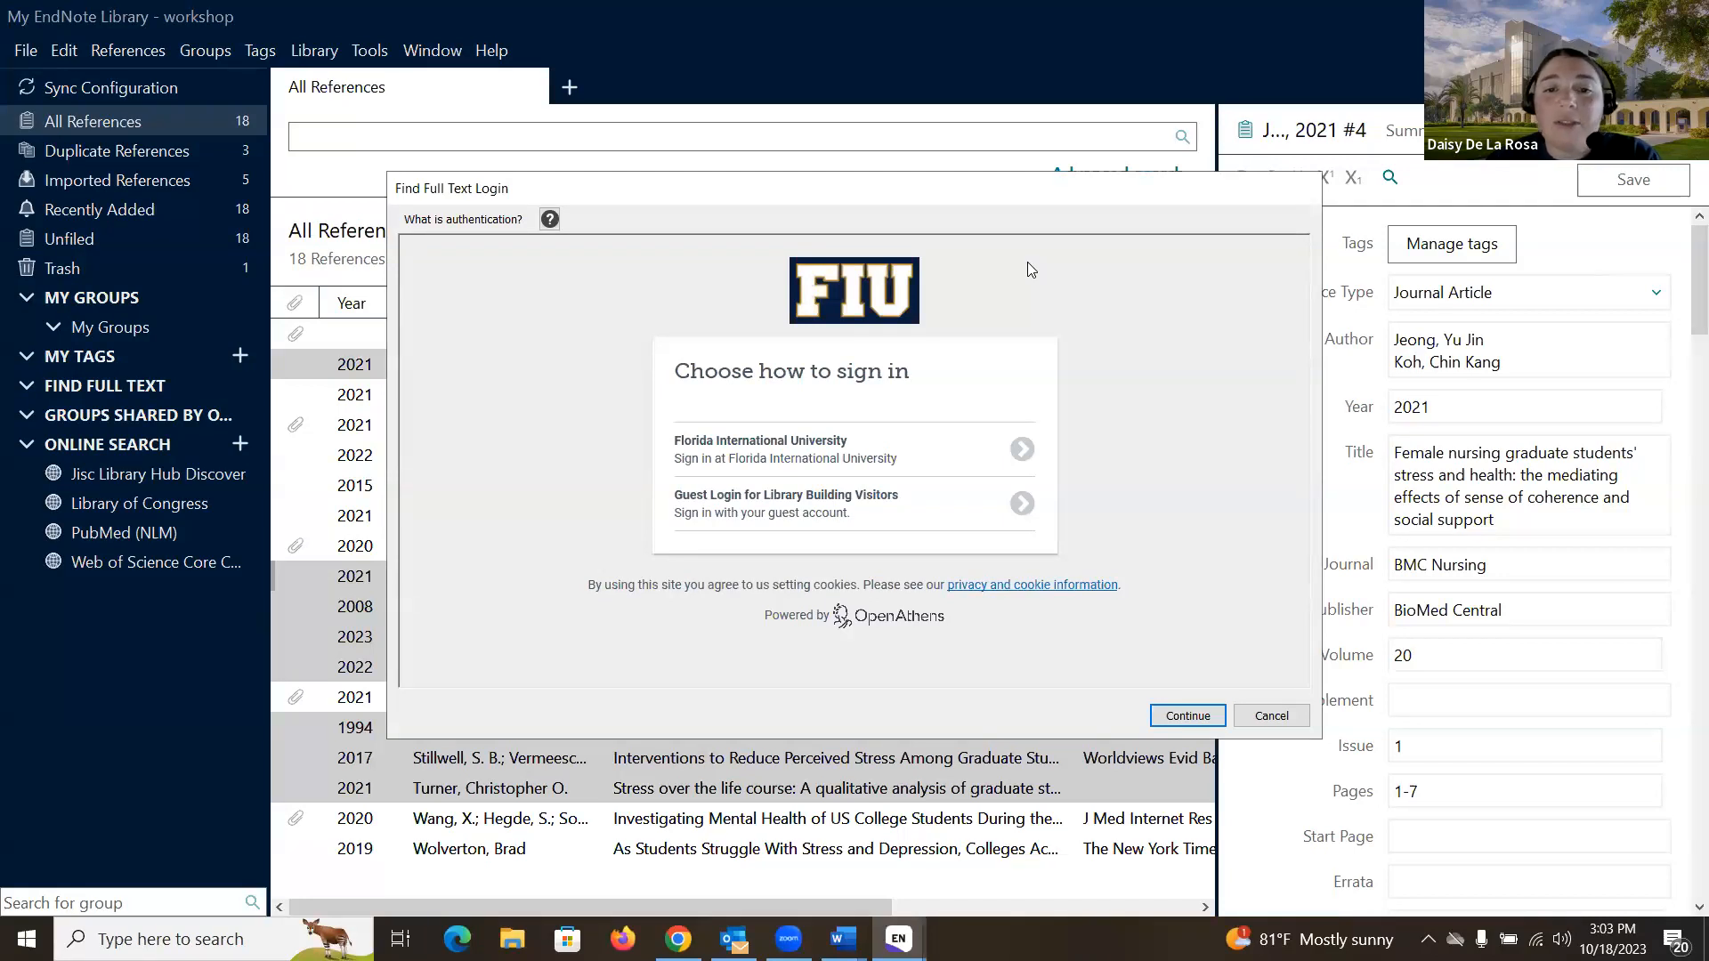
pyautogui.click(878, 441)
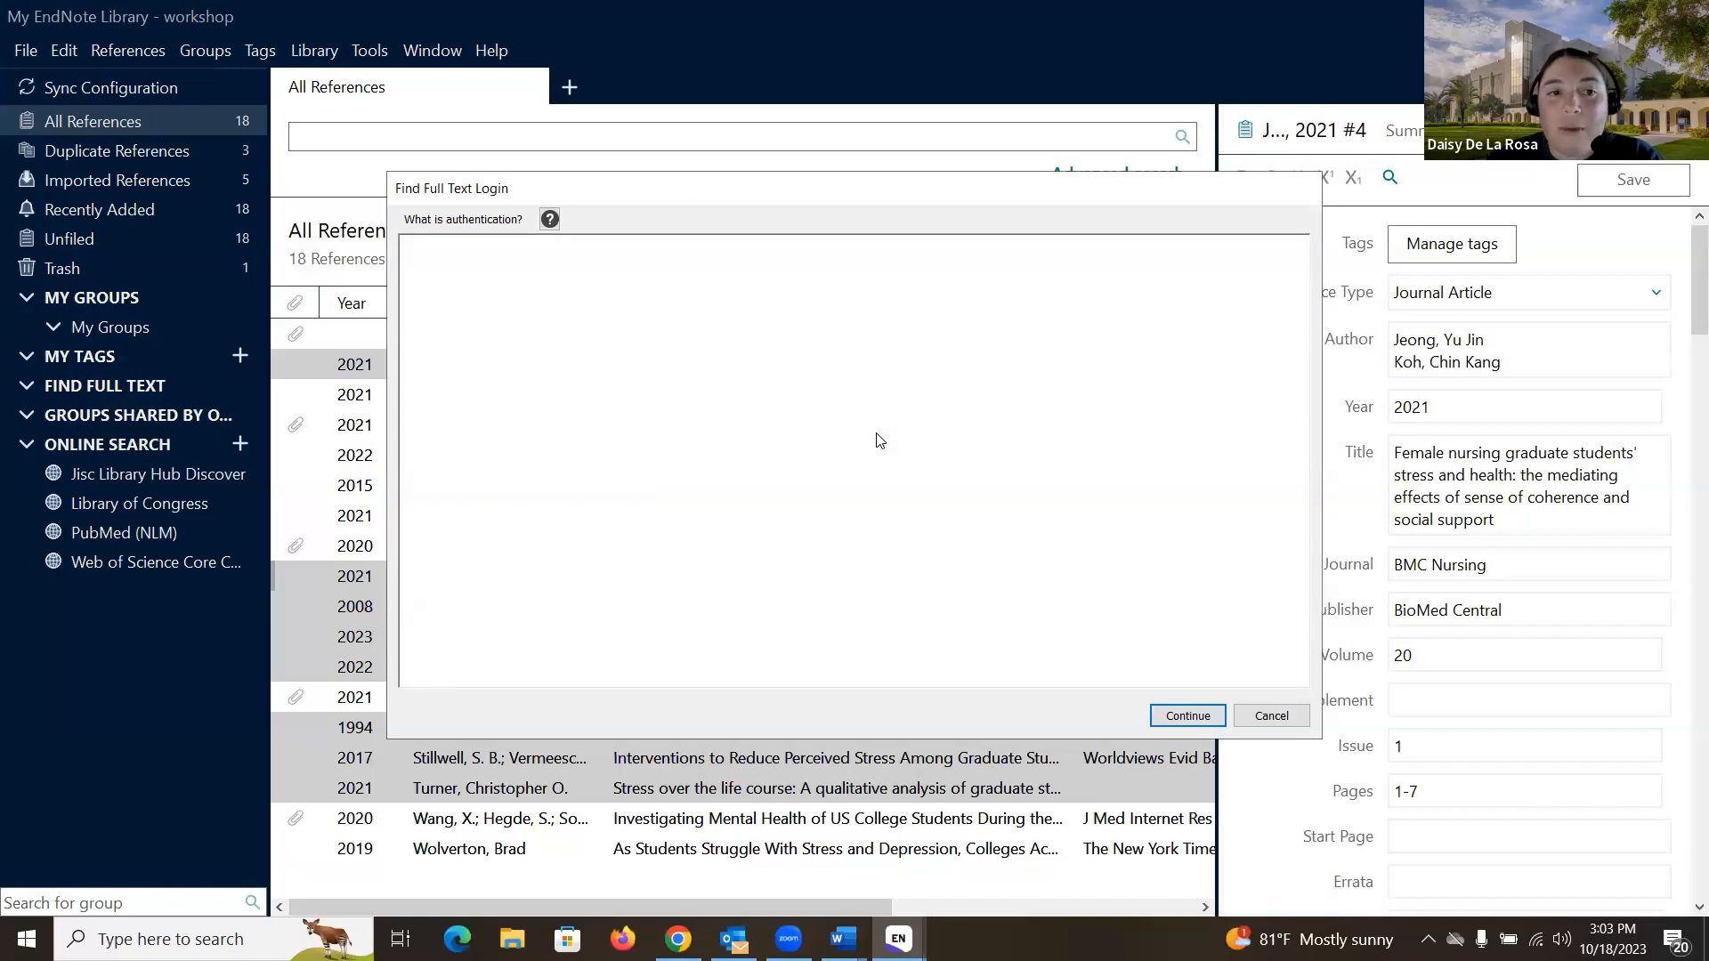
pyautogui.click(1187, 716)
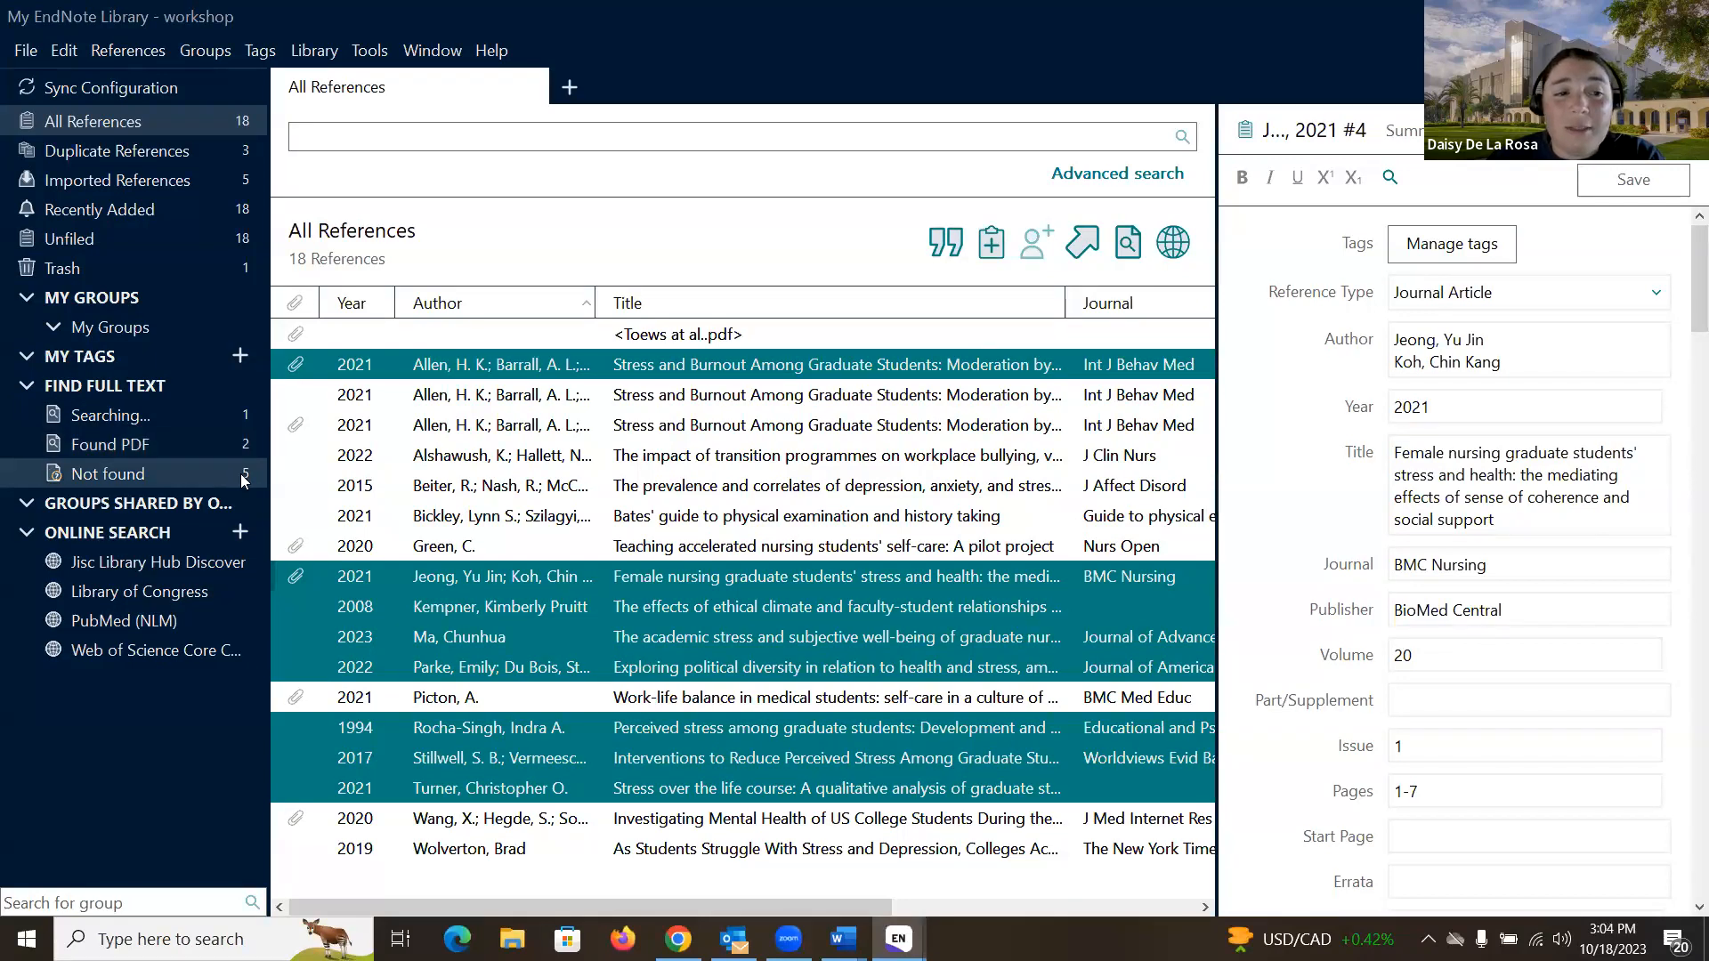
pyautogui.click(170, 443)
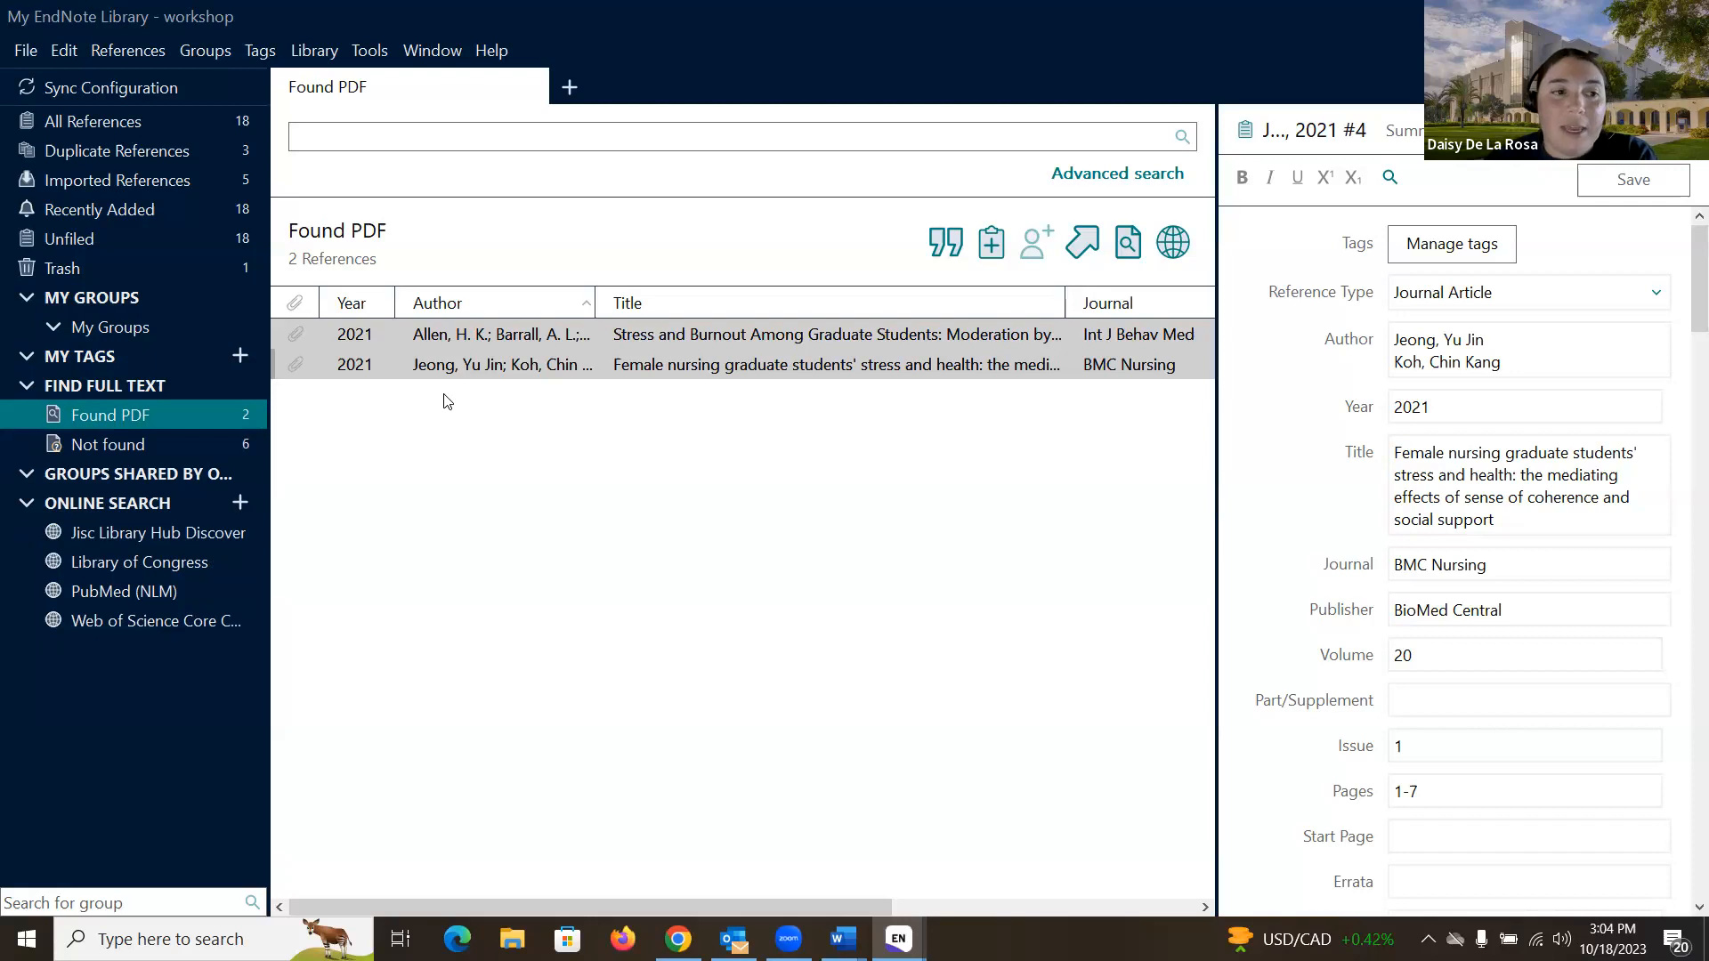
pyautogui.click(173, 444)
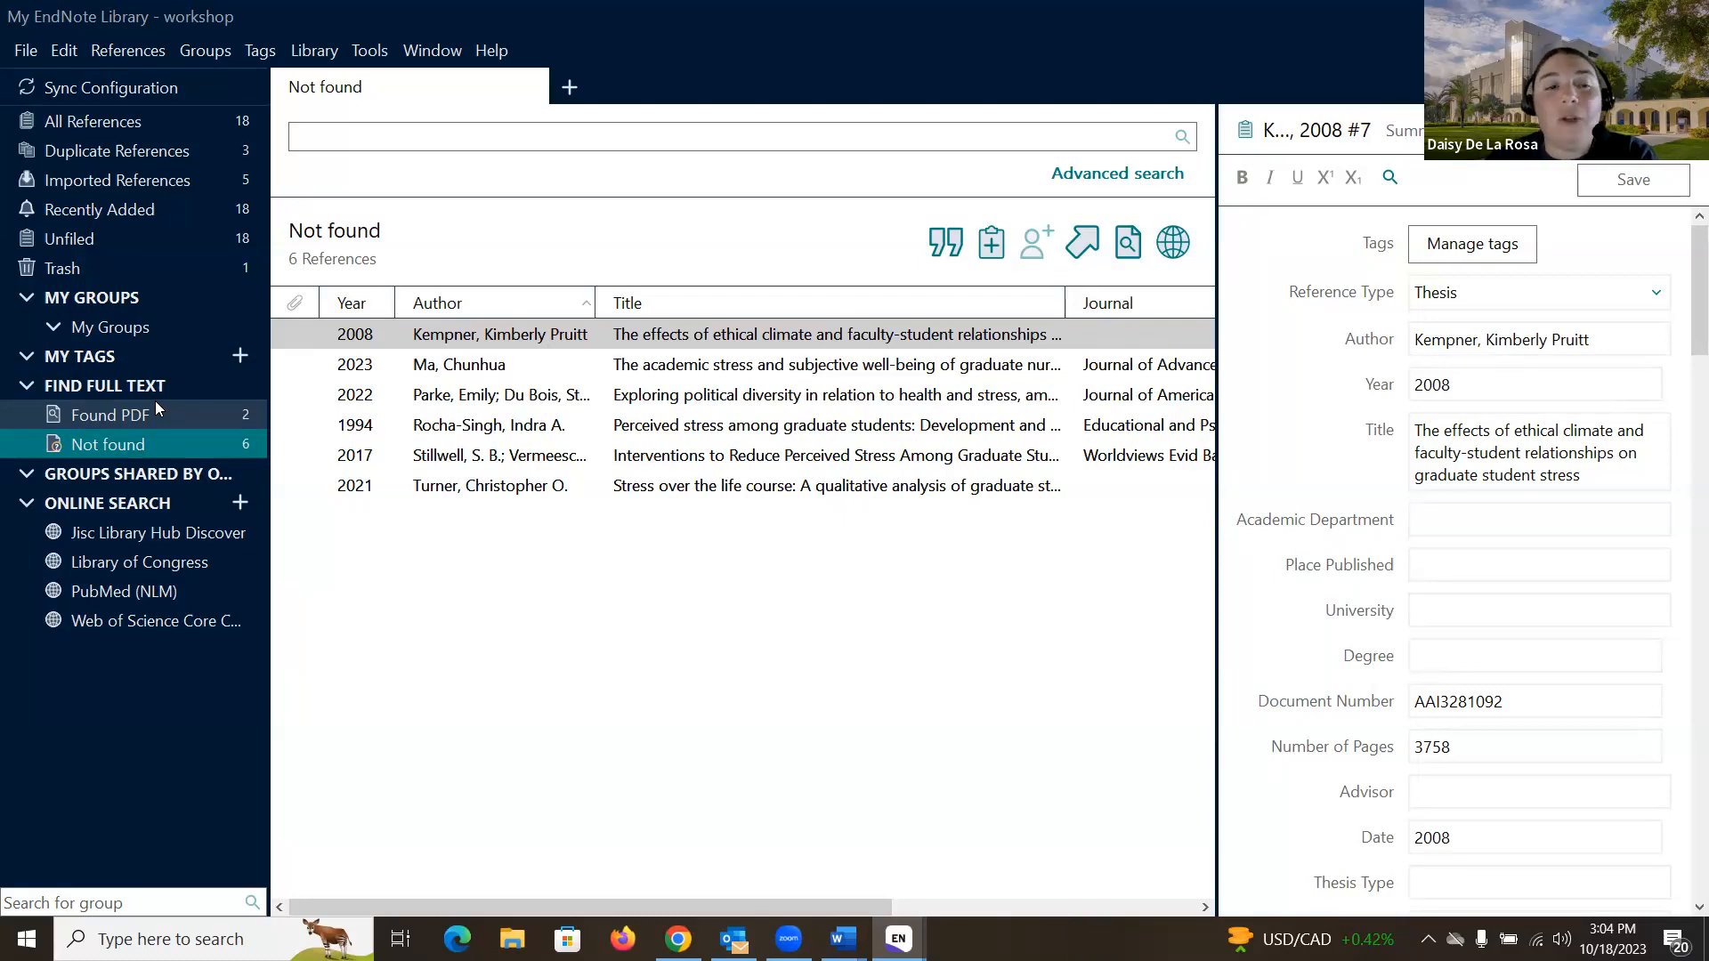
pyautogui.click(172, 422)
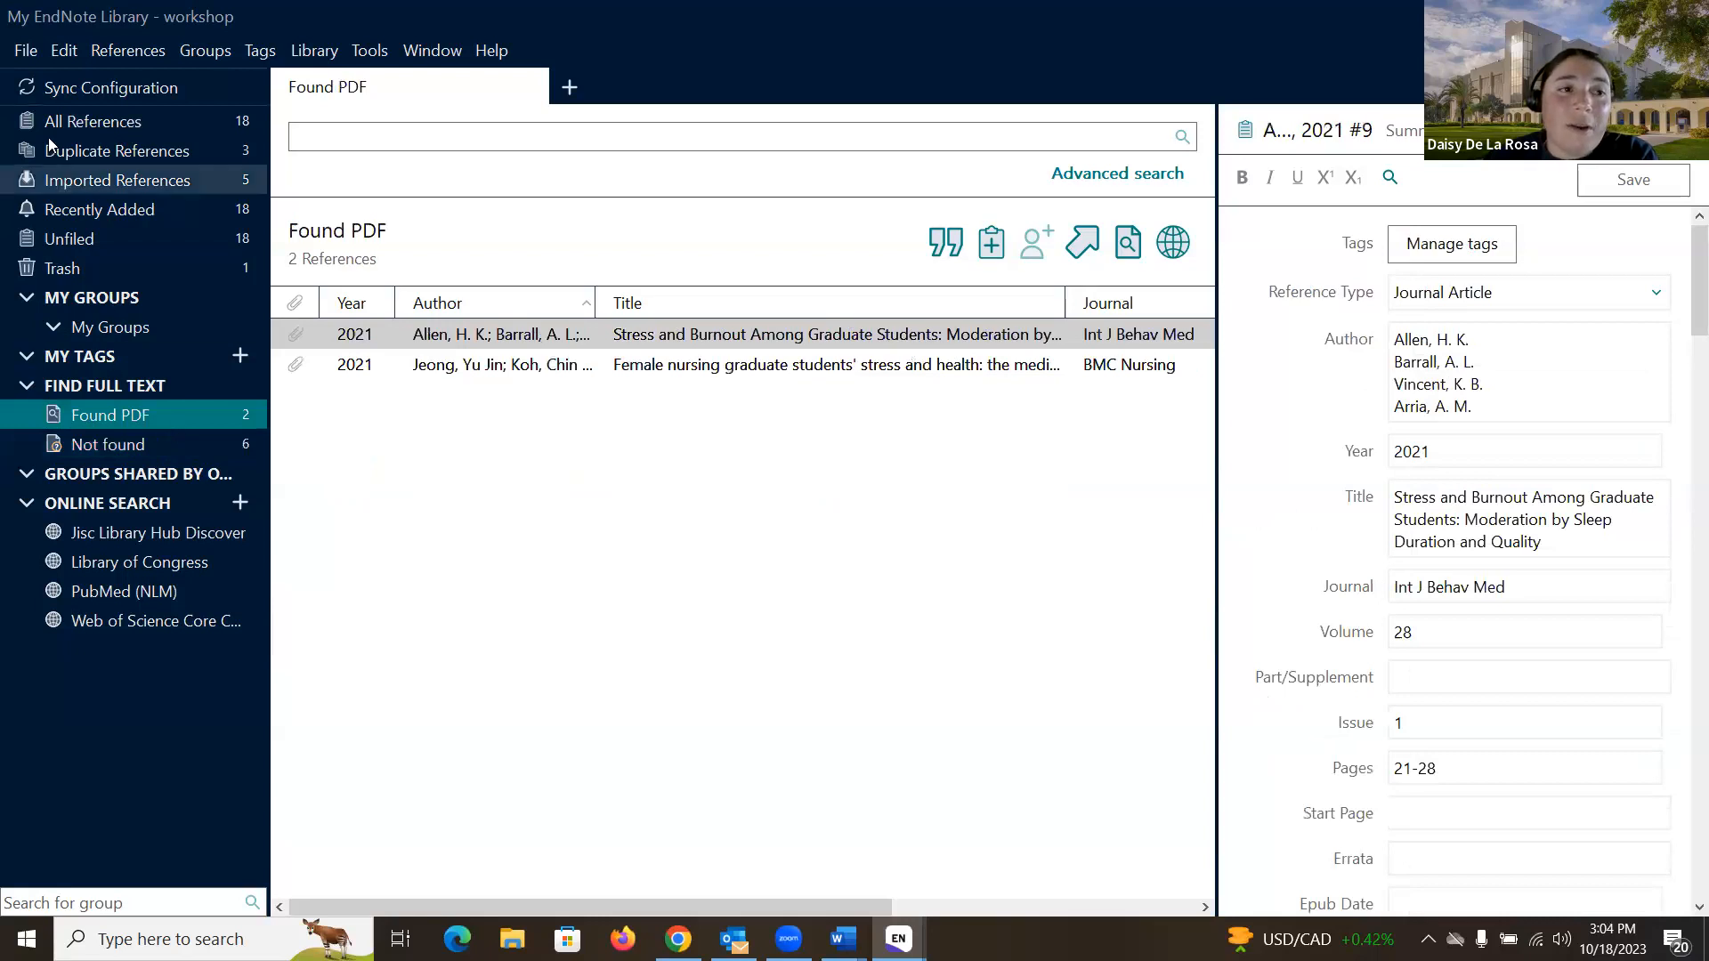
pyautogui.click(68, 53)
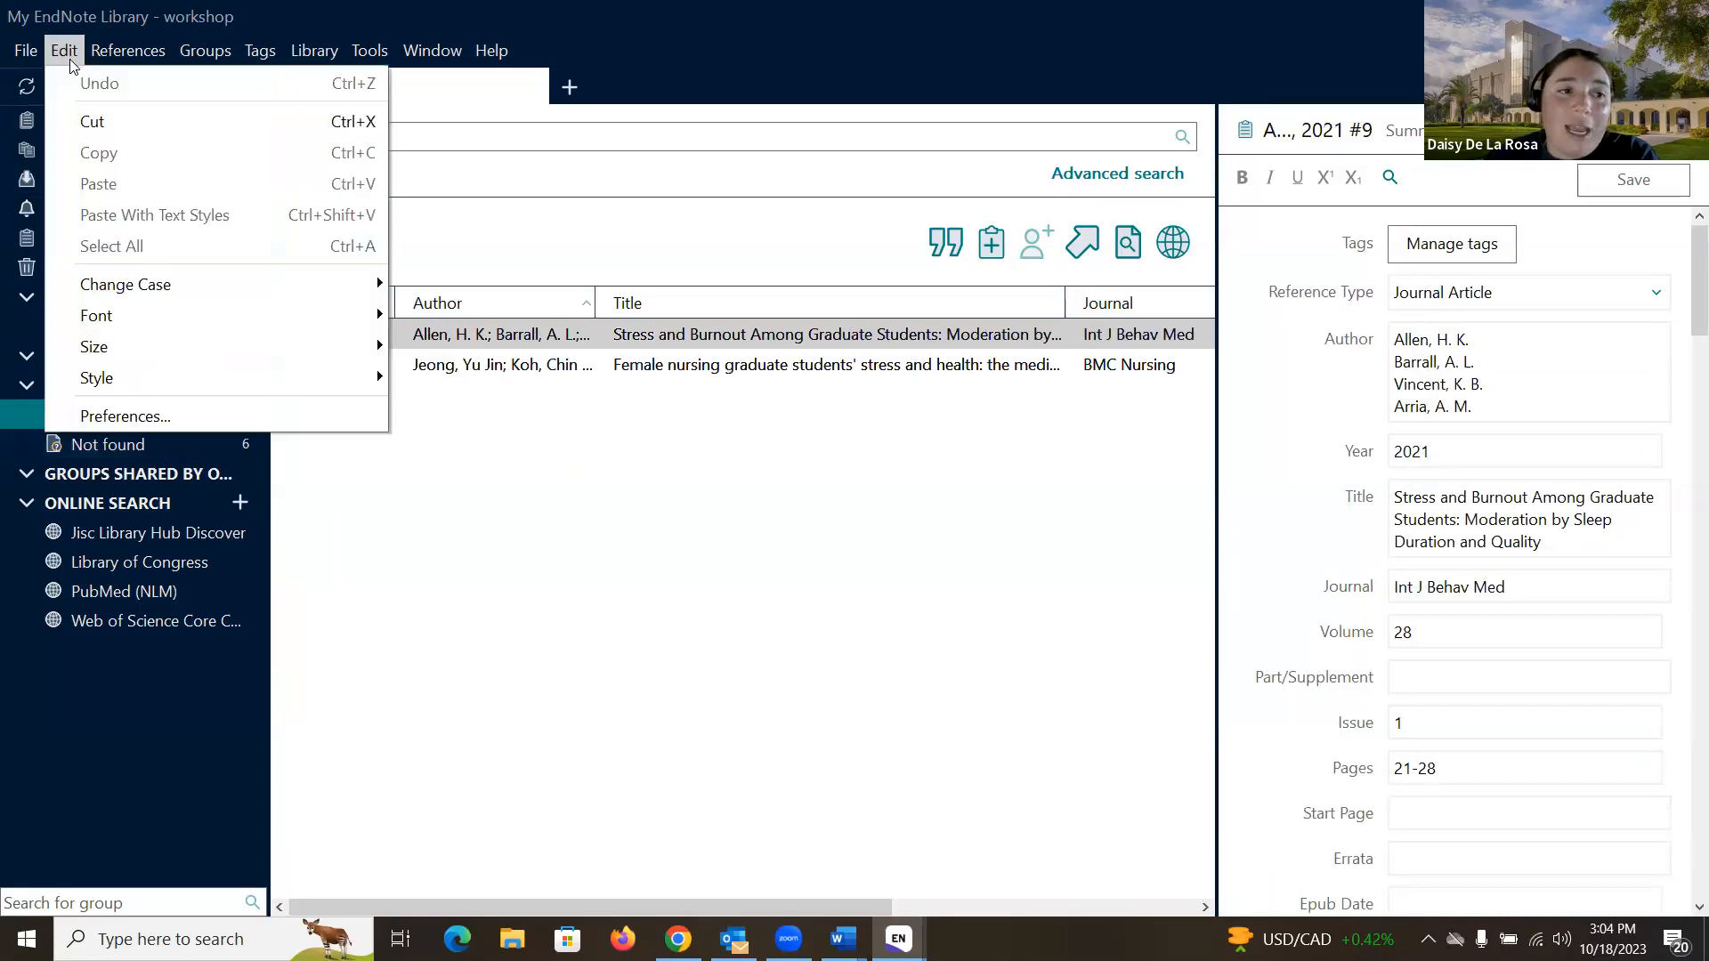
# - Review the Find Full Text preferences, cancel unchanged, and show All References (18)
pyautogui.click(167, 417)
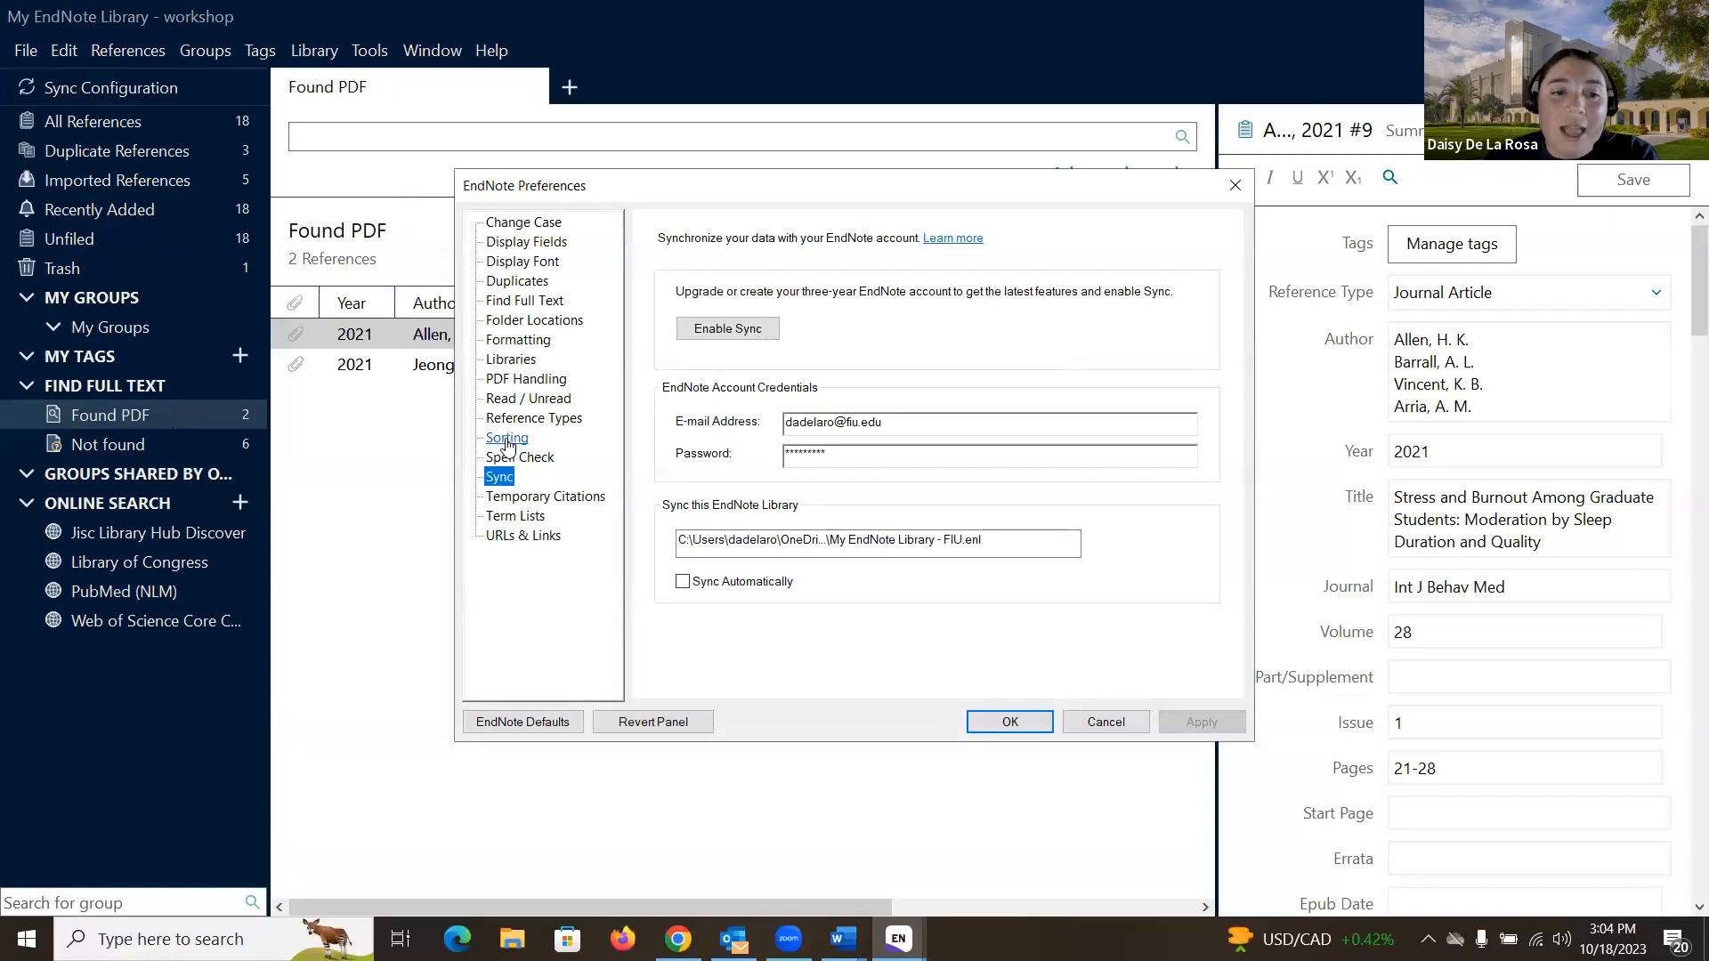
pyautogui.click(526, 302)
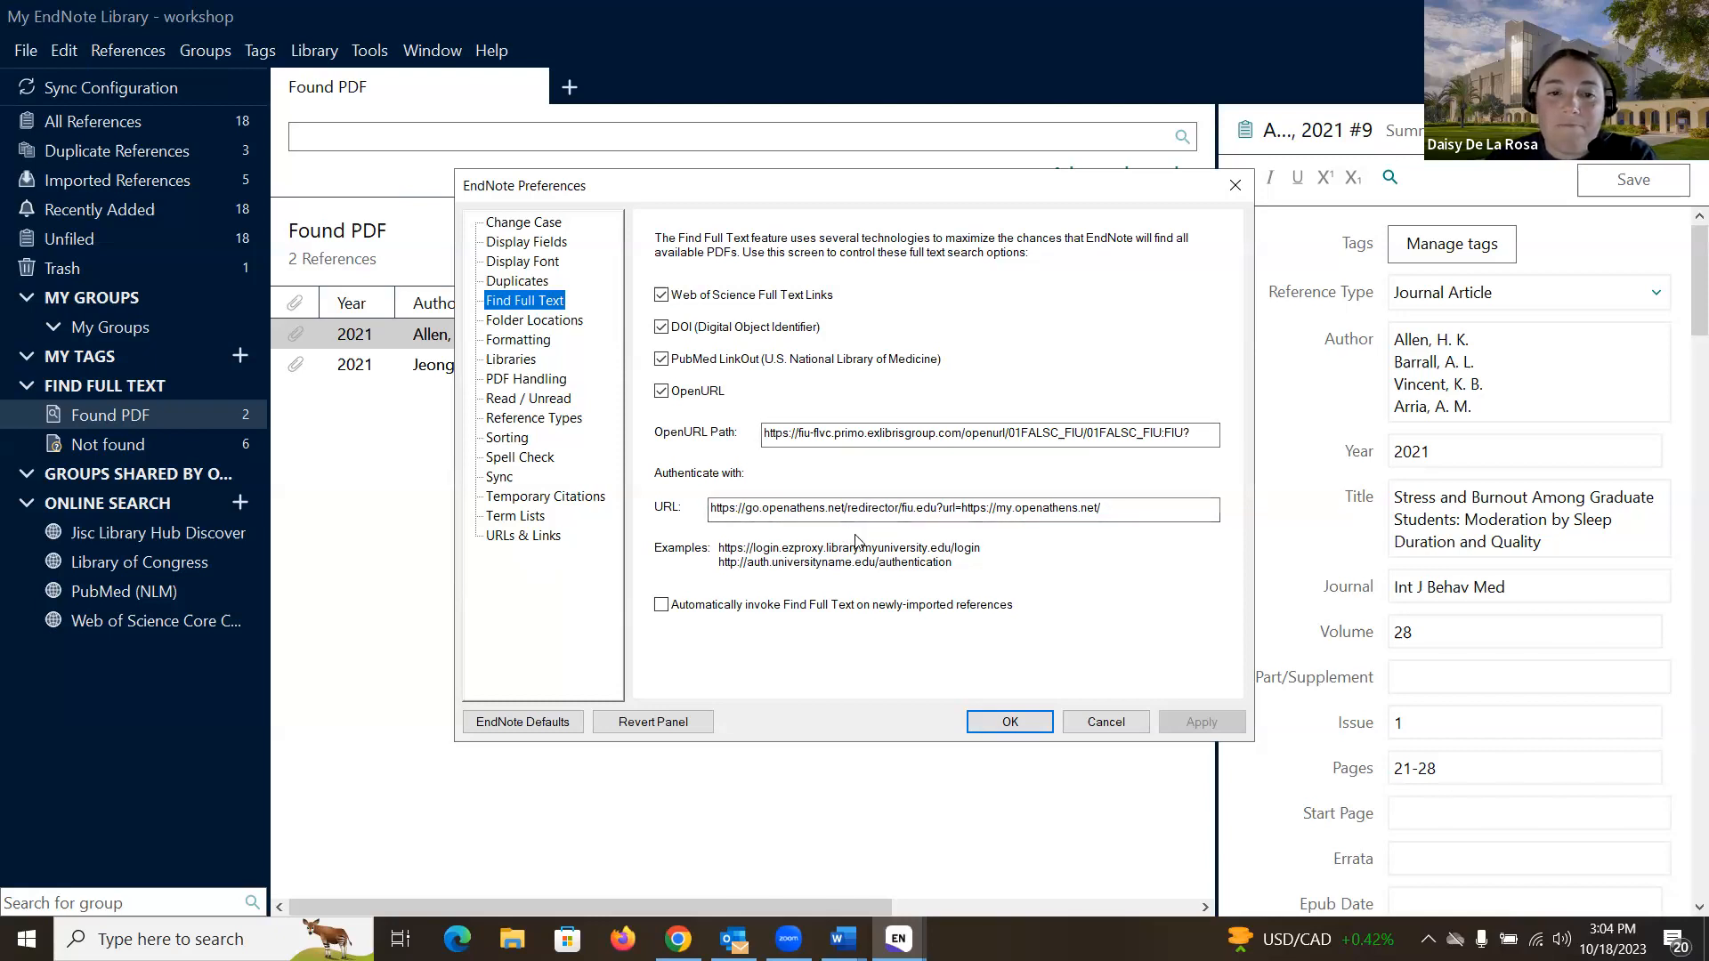
pyautogui.click(1128, 722)
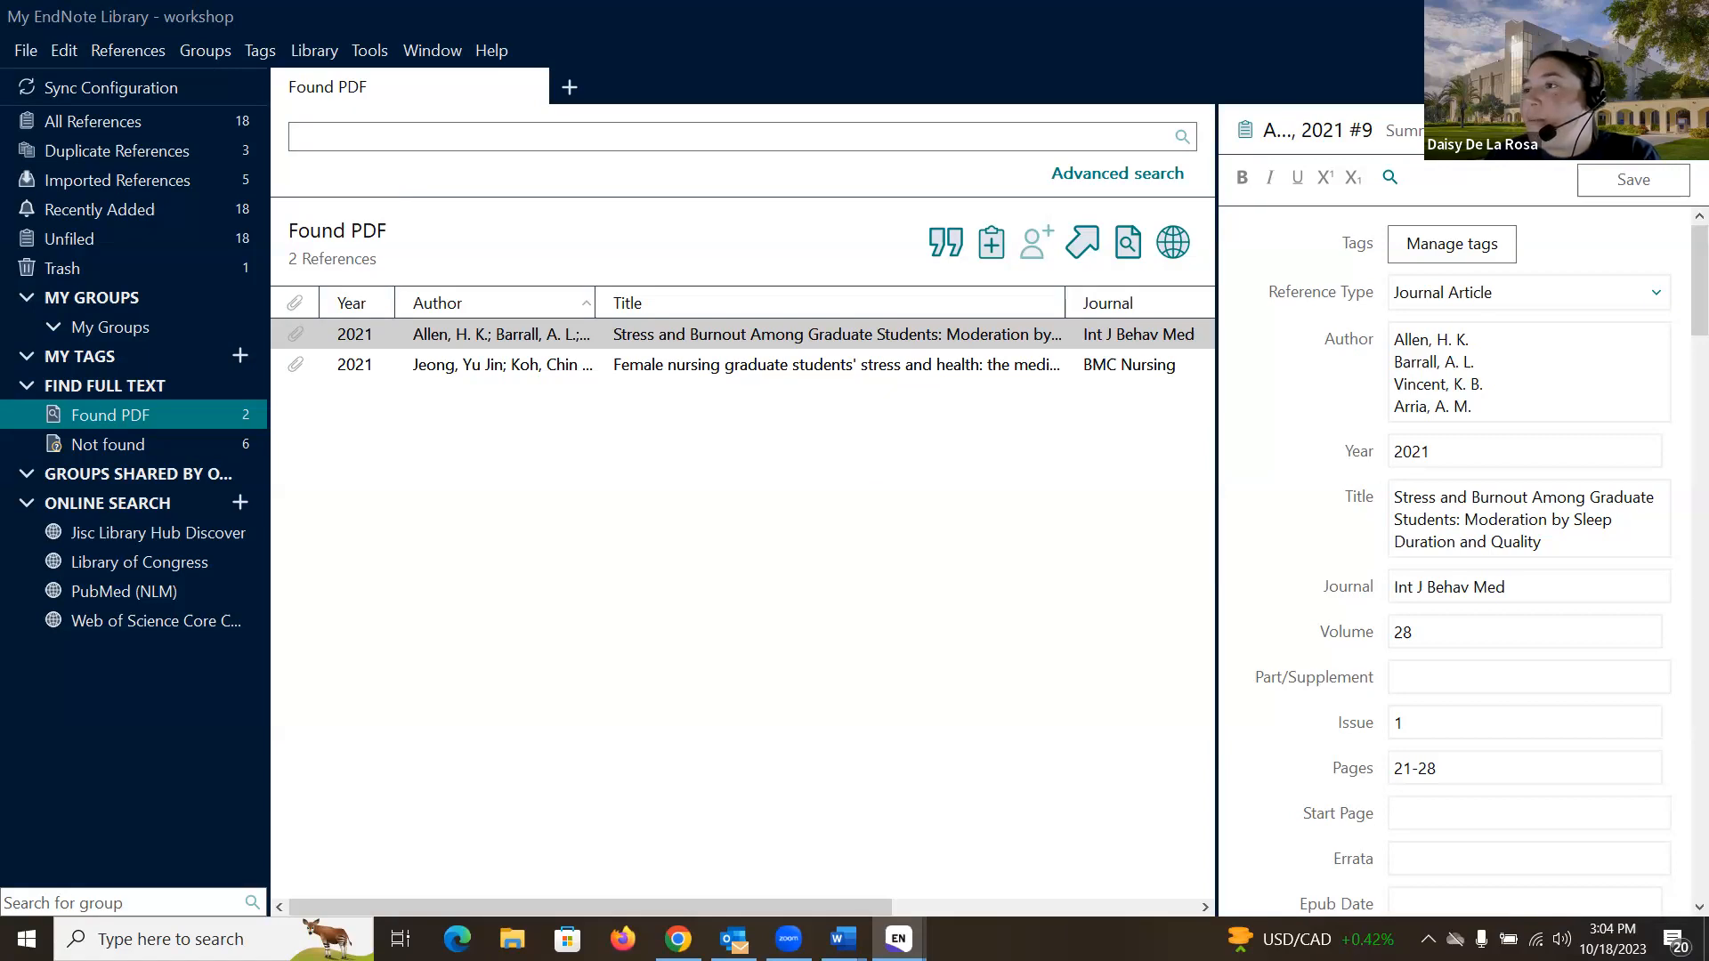
pyautogui.click(131, 124)
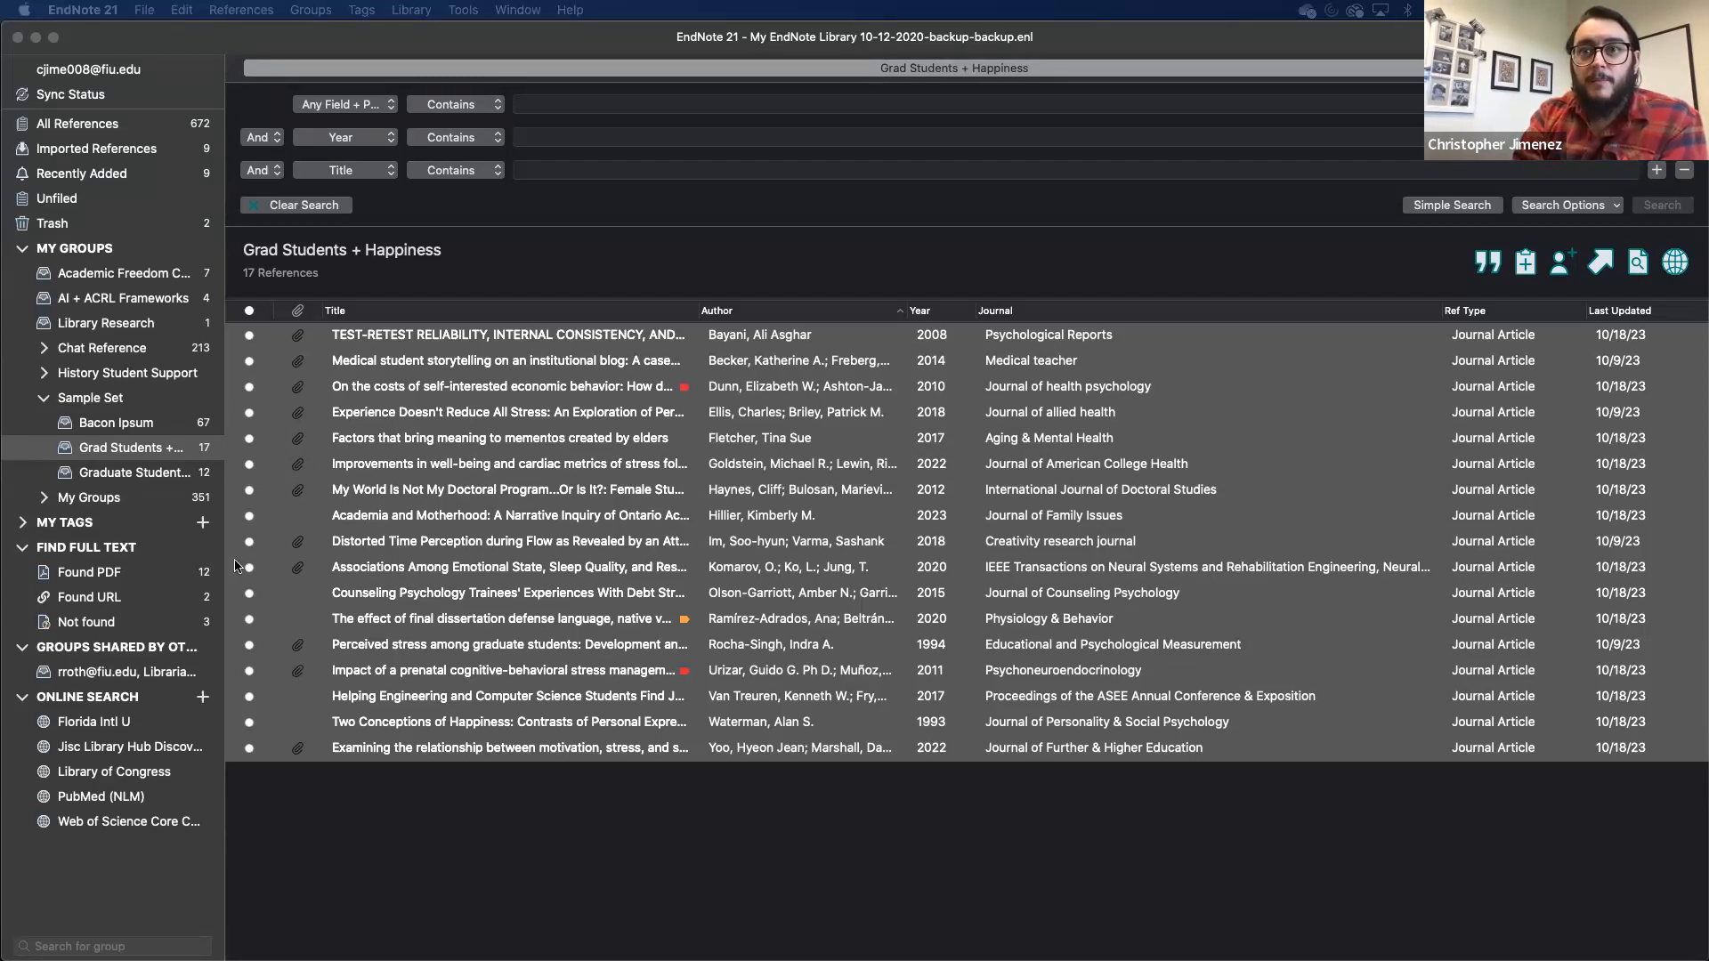
pyautogui.click(129, 583)
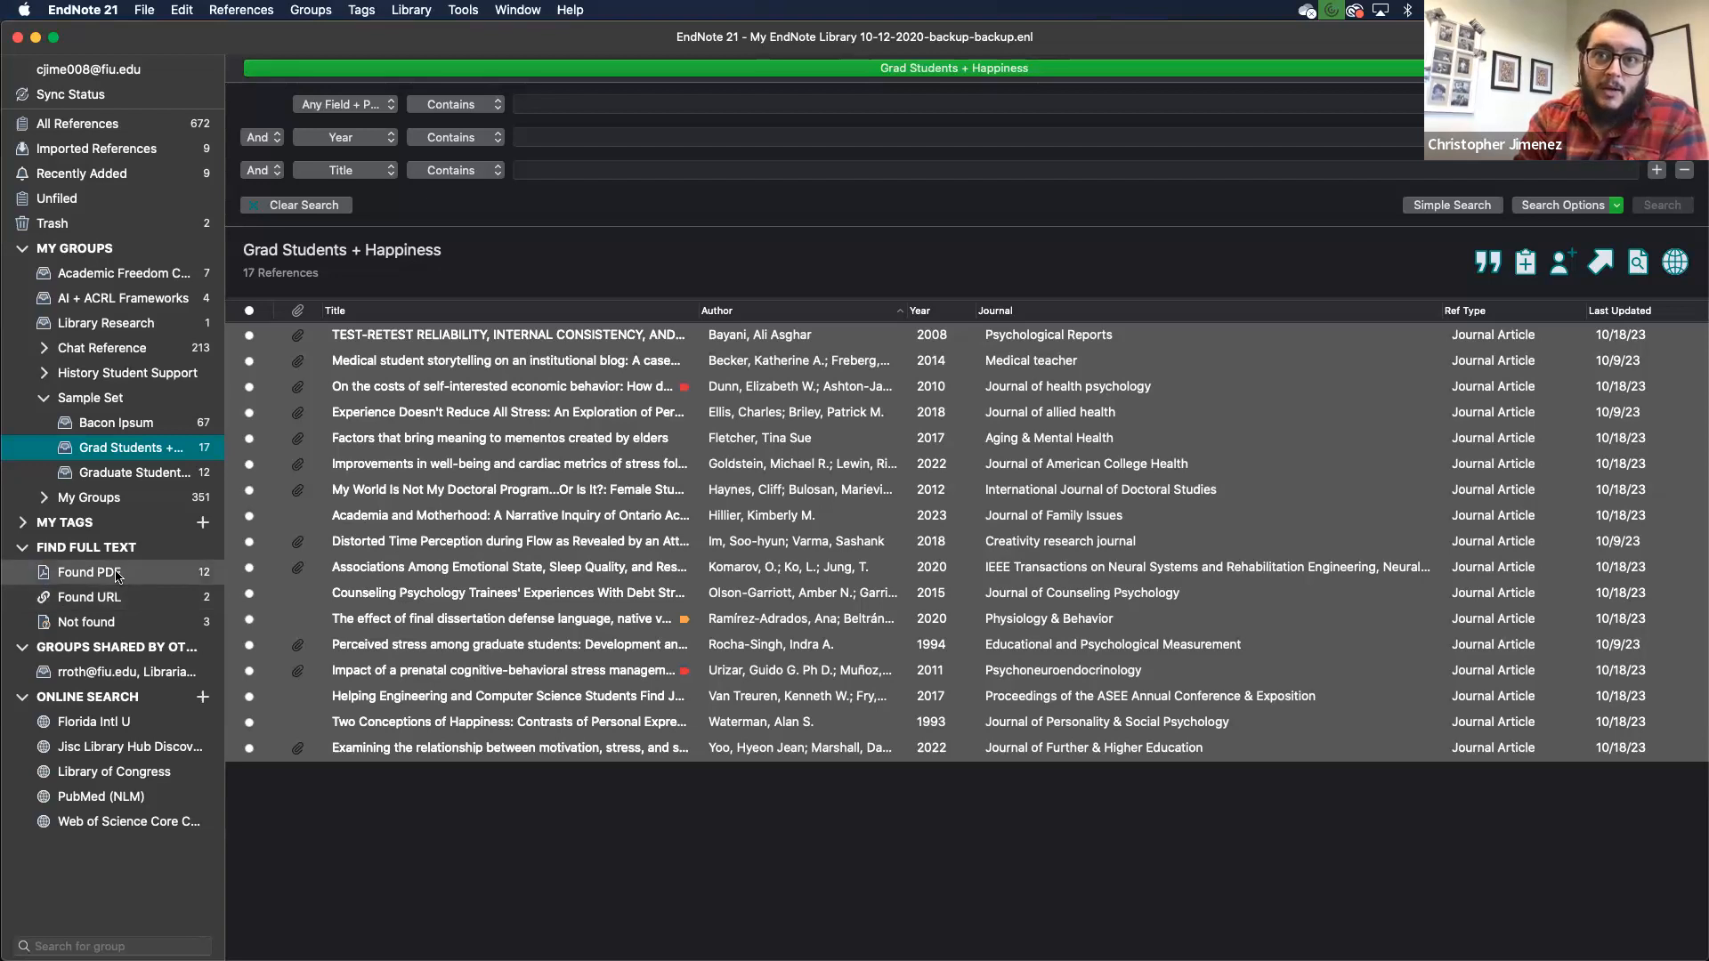
pyautogui.click(182, 581)
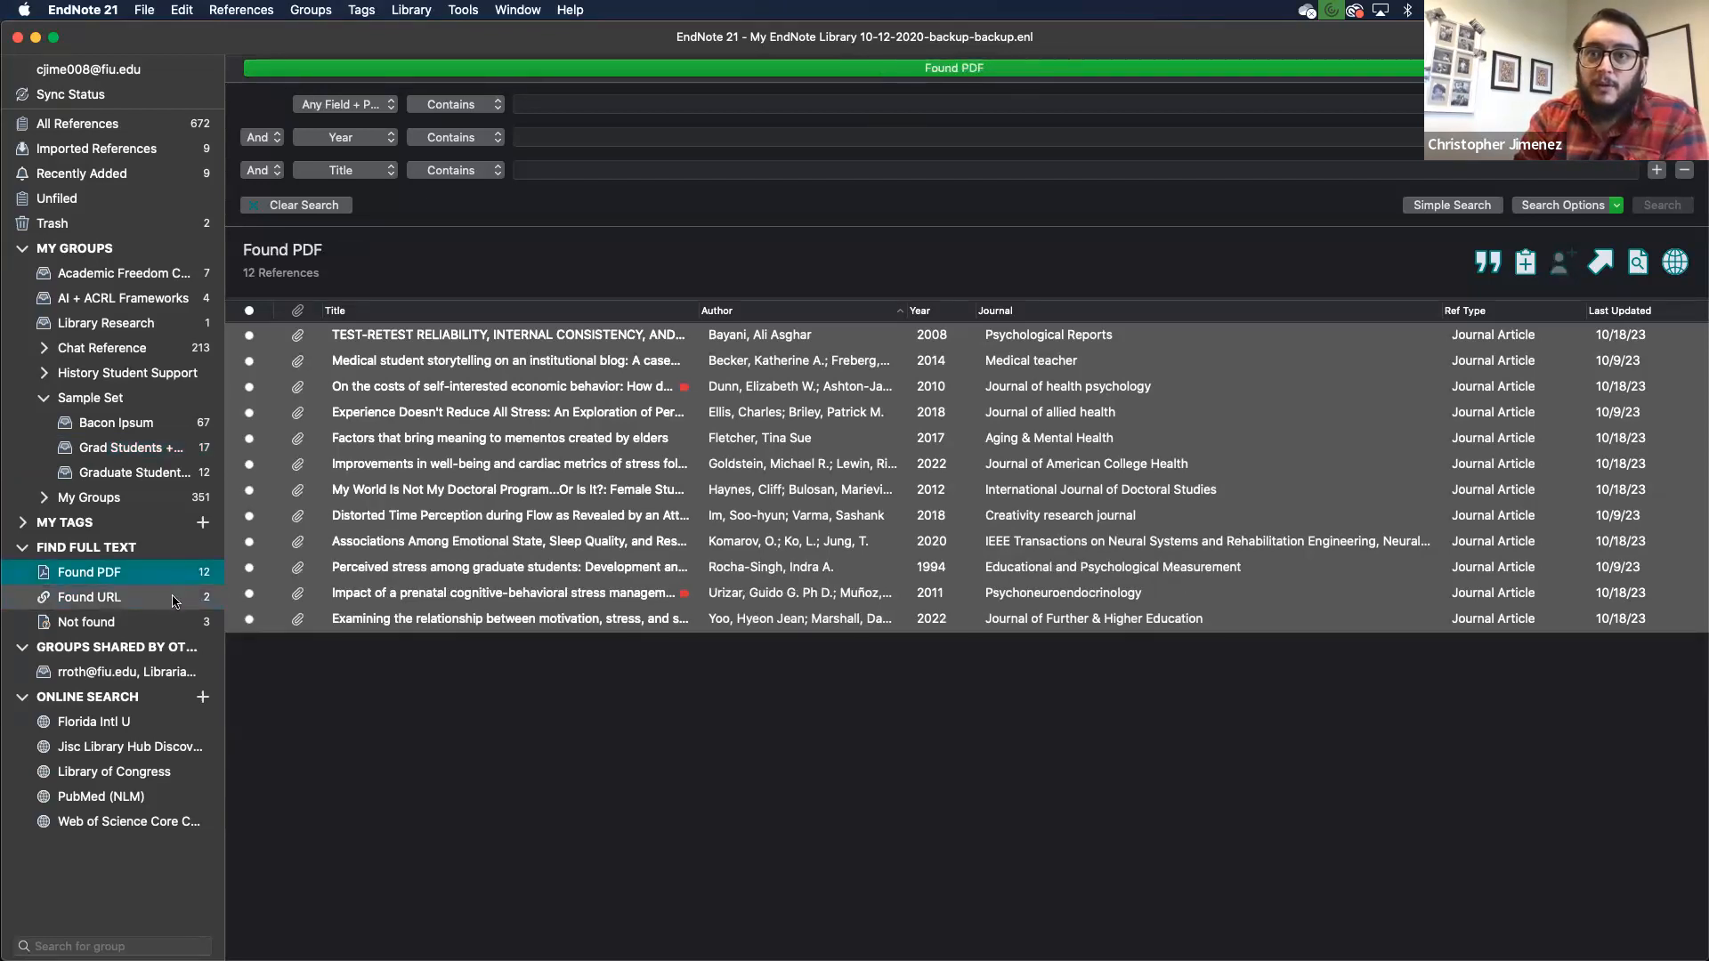
pyautogui.click(175, 598)
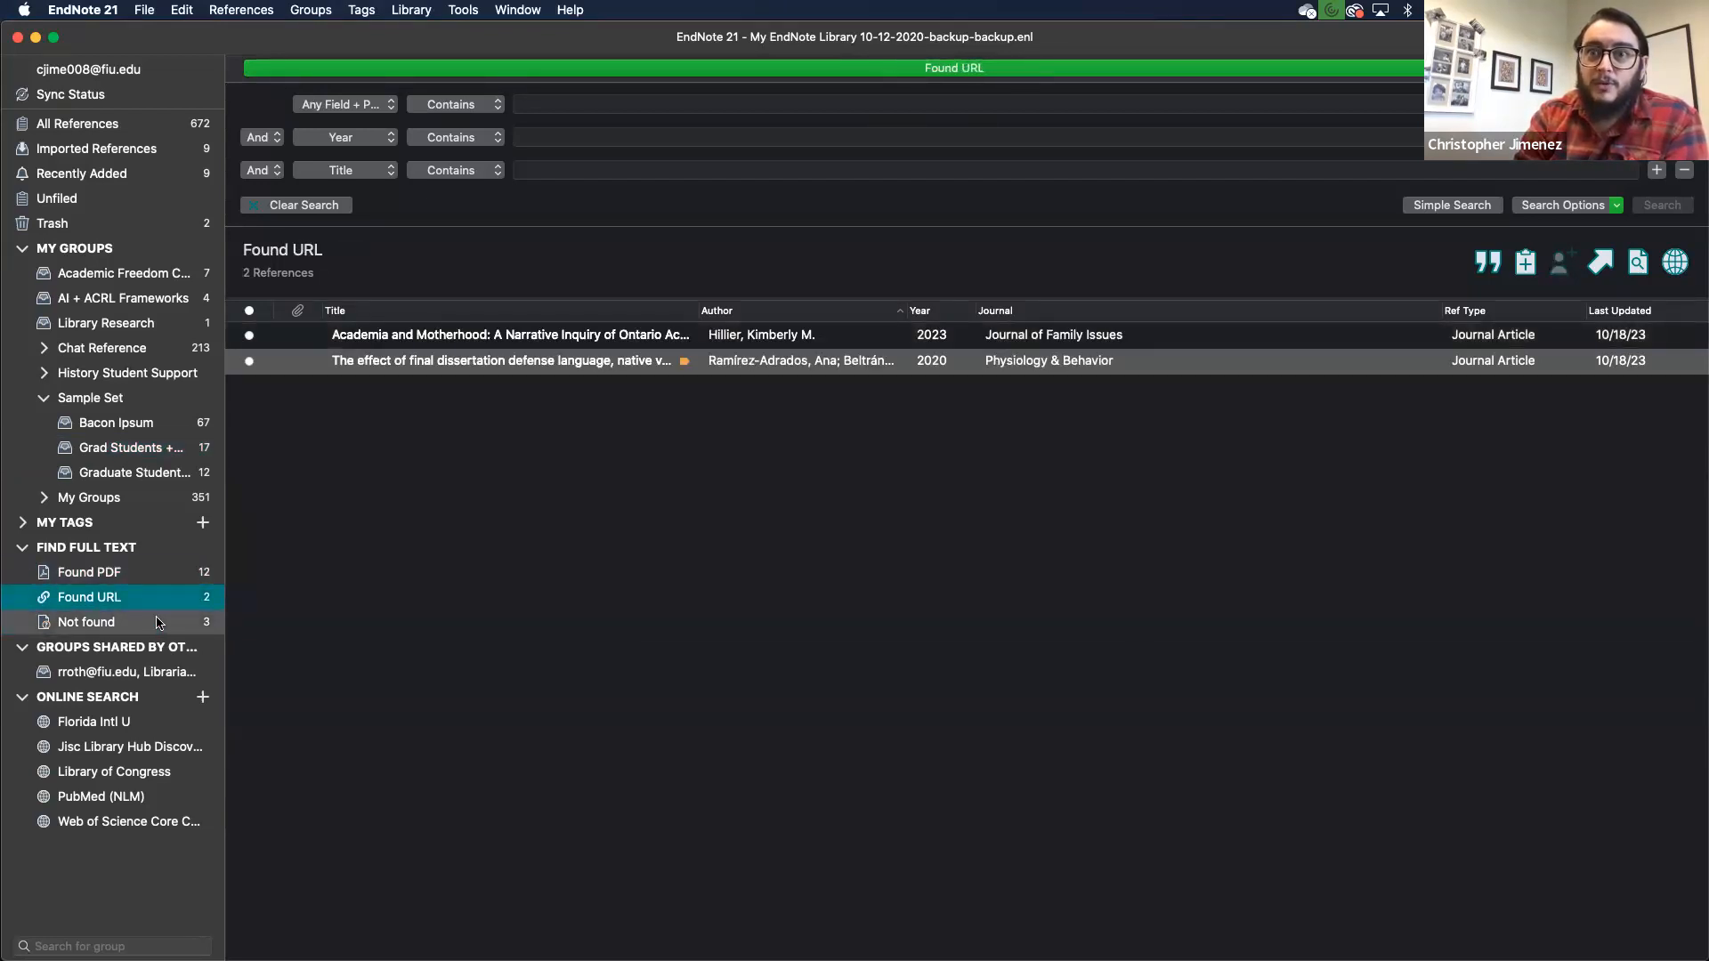
pyautogui.click(159, 622)
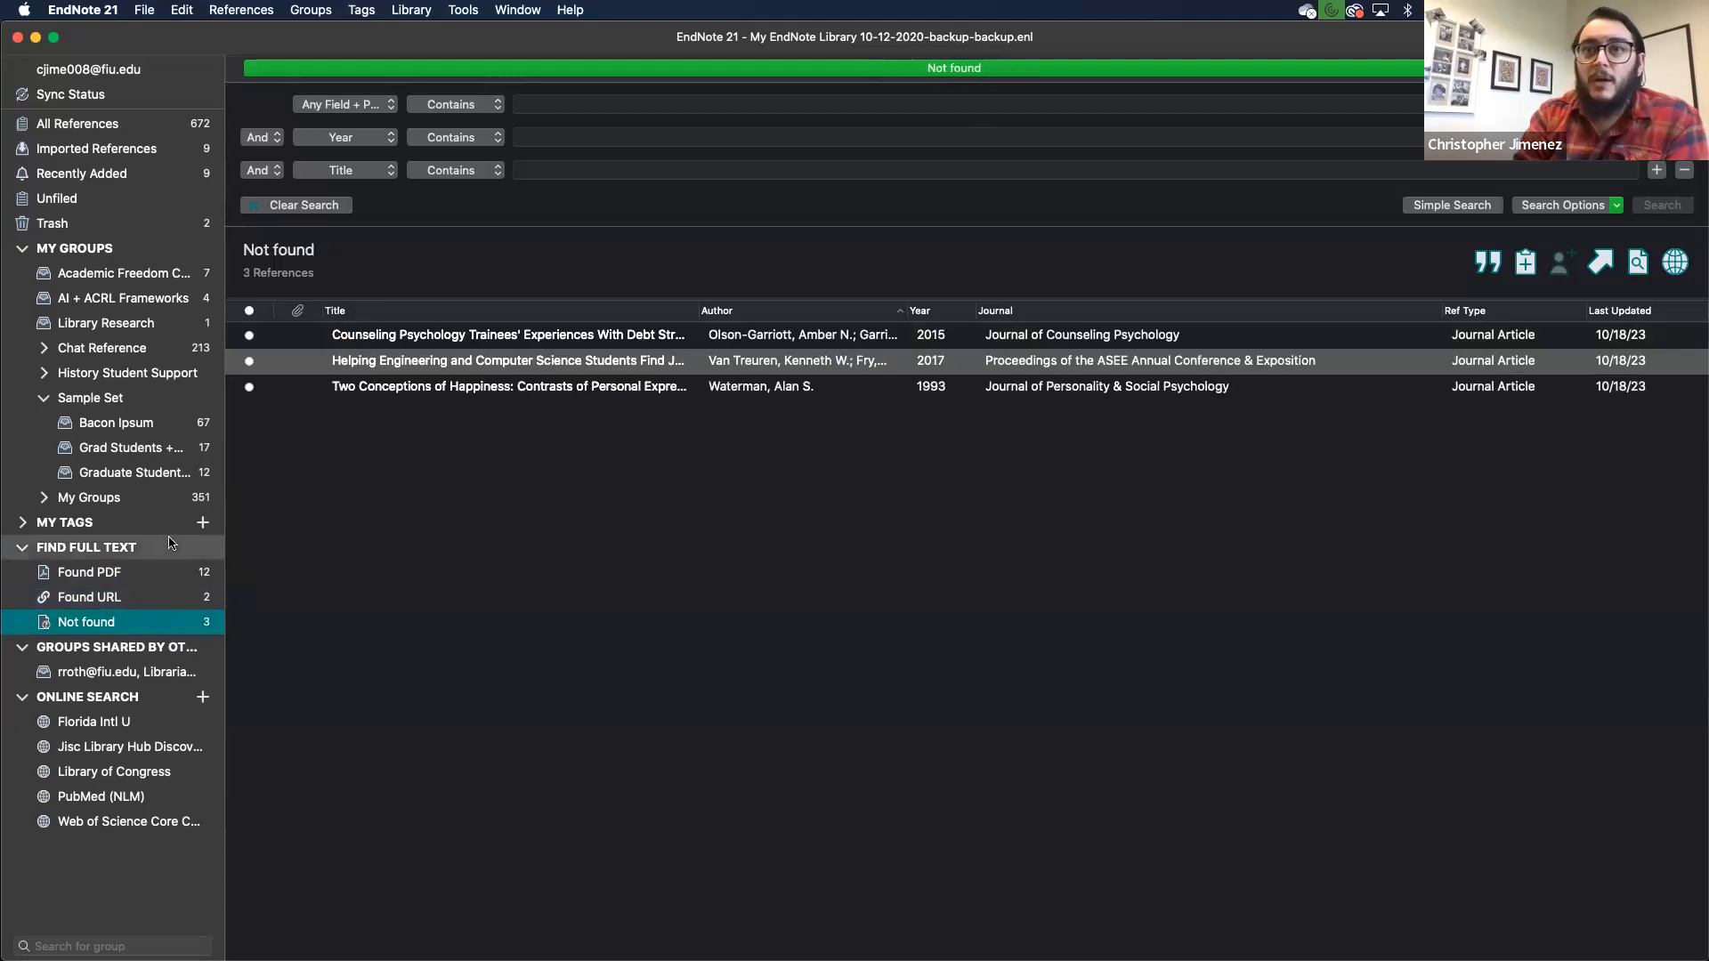
pyautogui.click(152, 452)
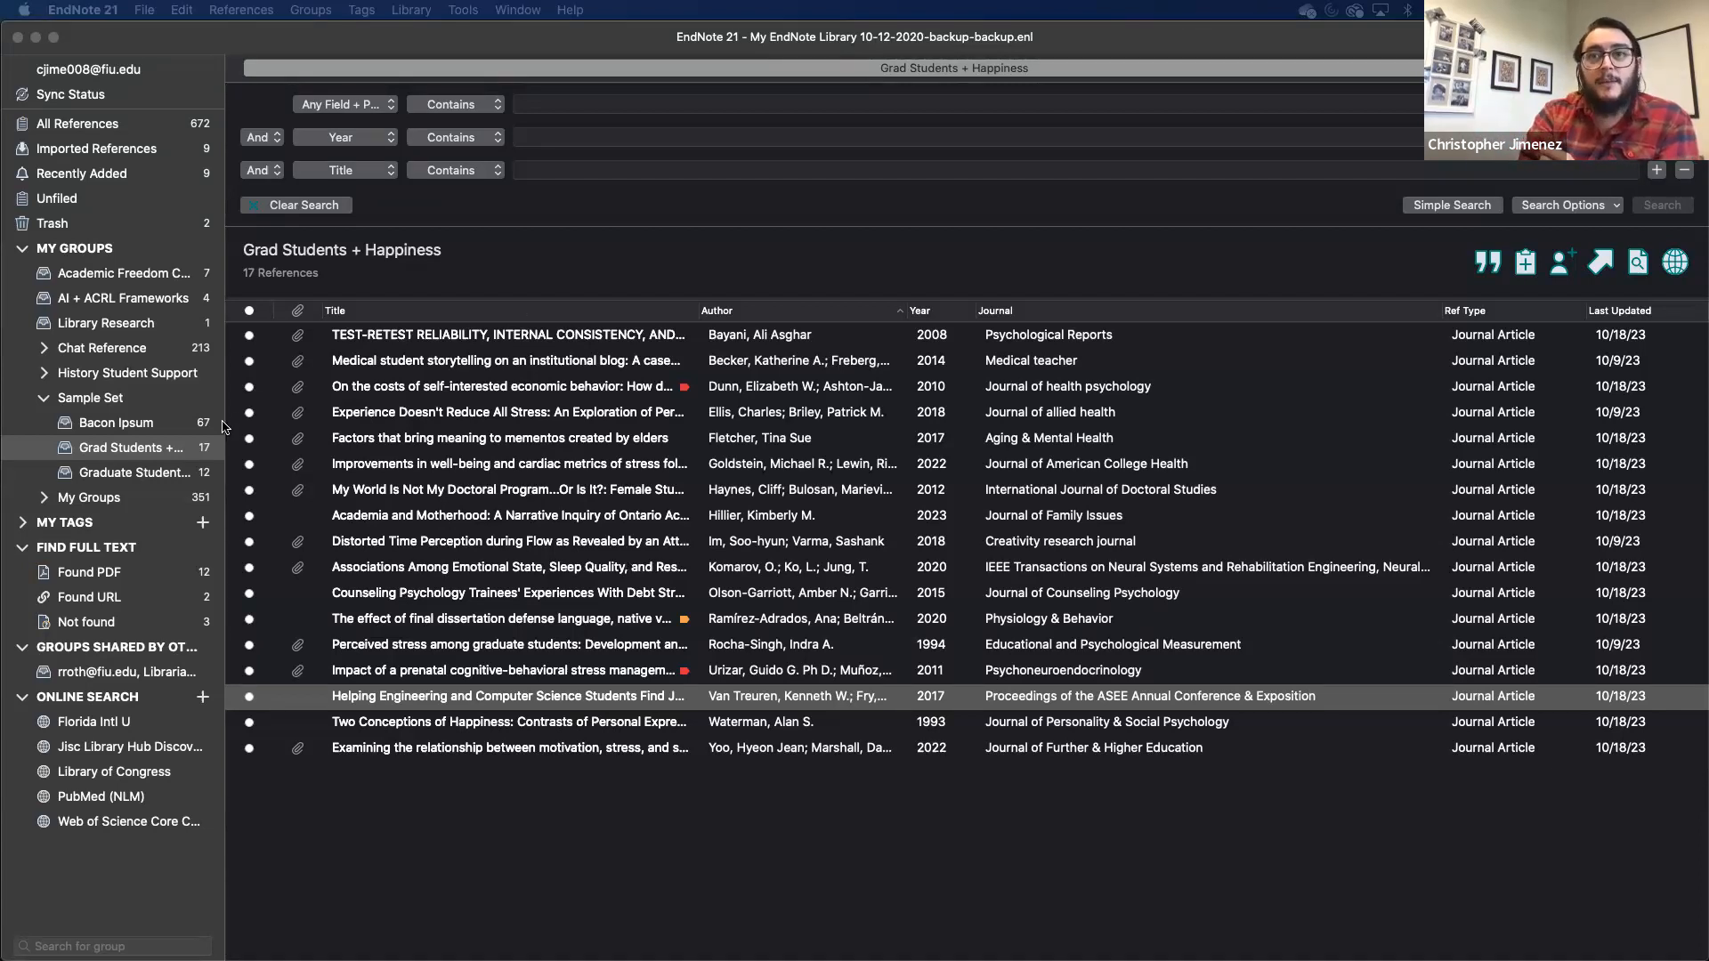
# - Open Share Group for Grad Students + Happiness and set the invite permission to Read Only
pyautogui.click(148, 447)
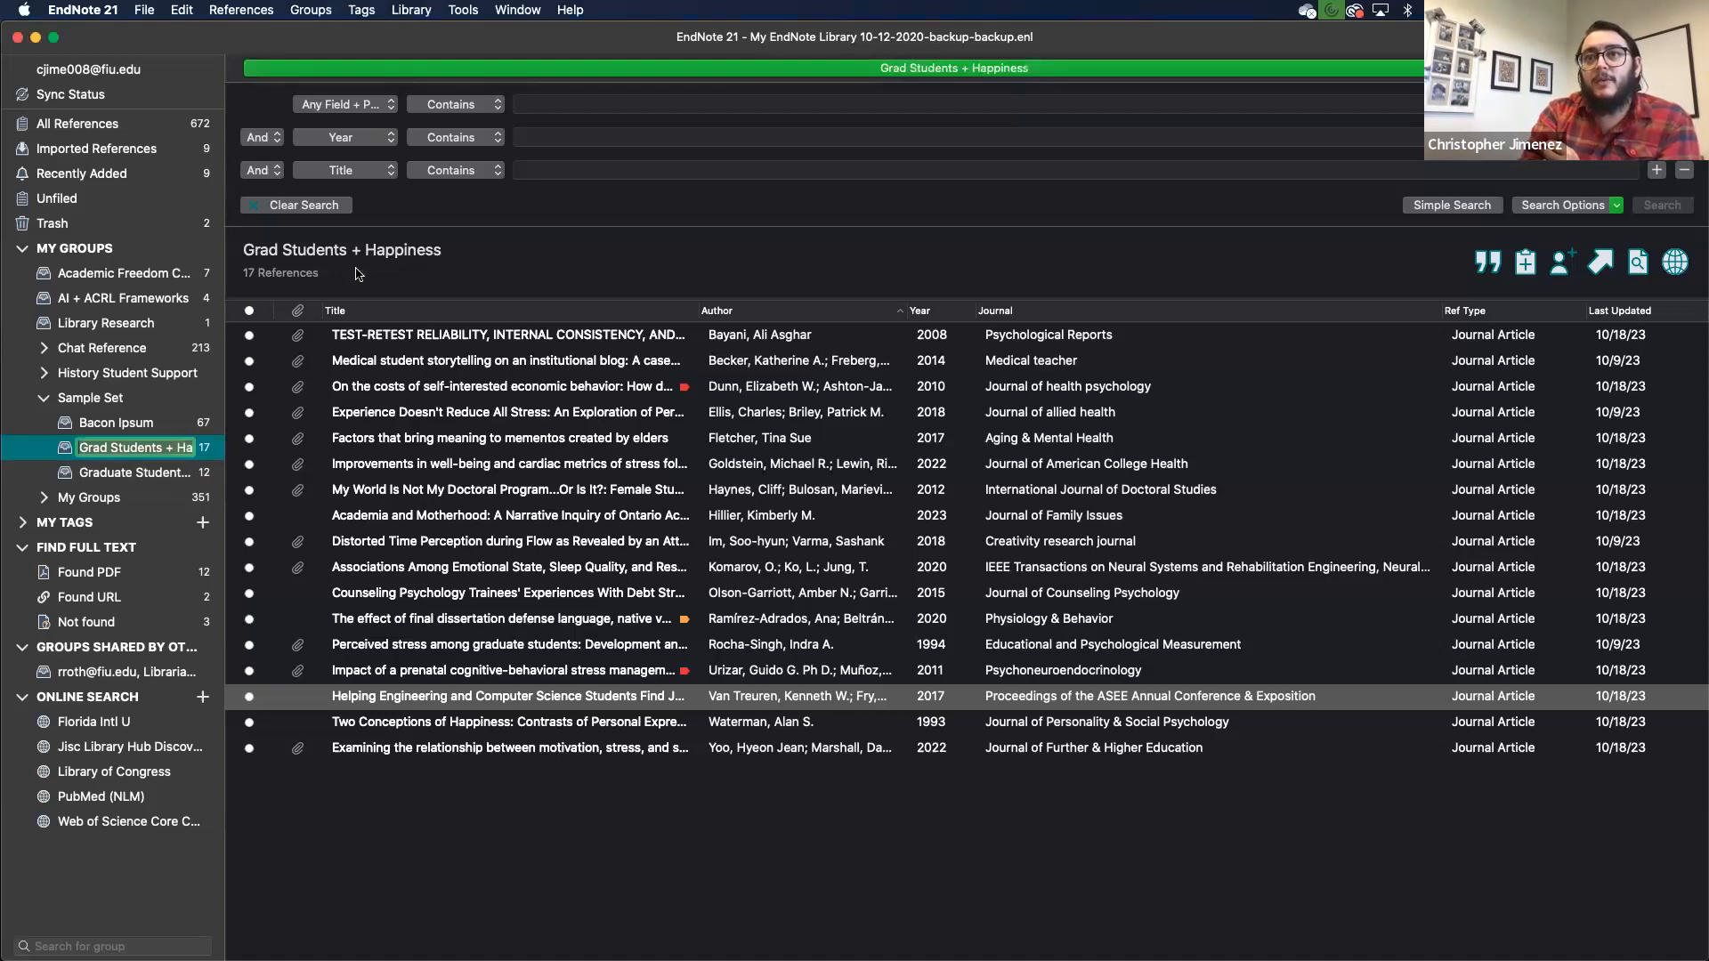
pyautogui.click(372, 783)
pyautogui.rightClick(149, 447)
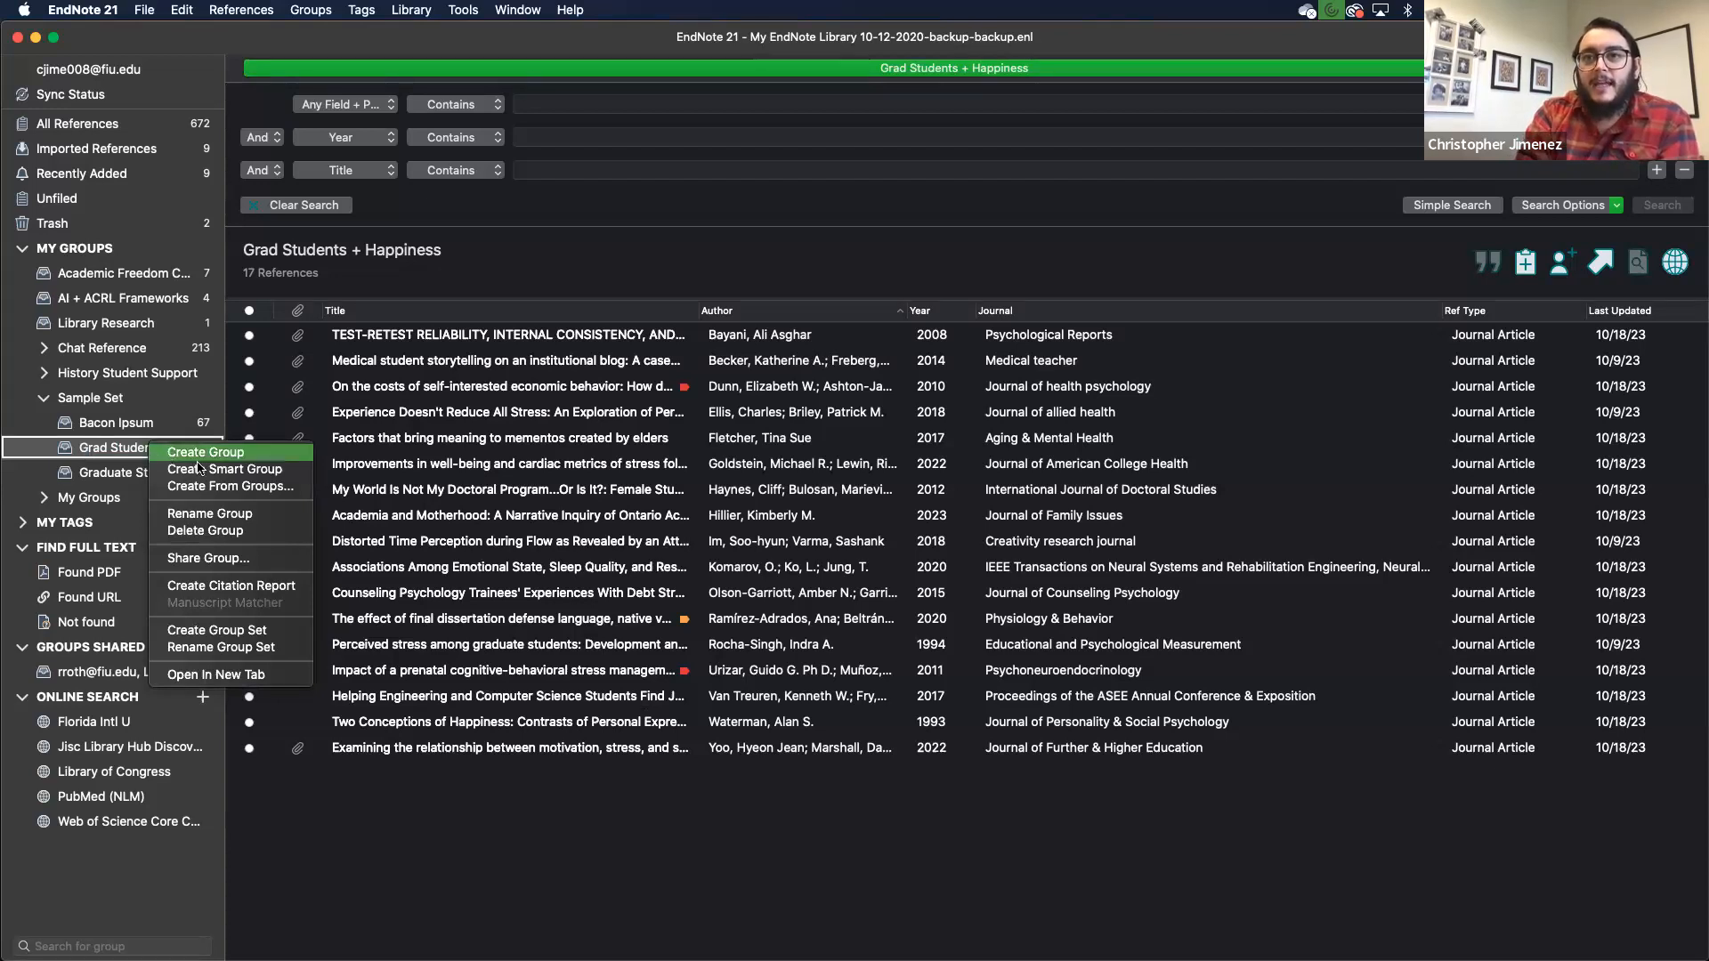
pyautogui.click(209, 558)
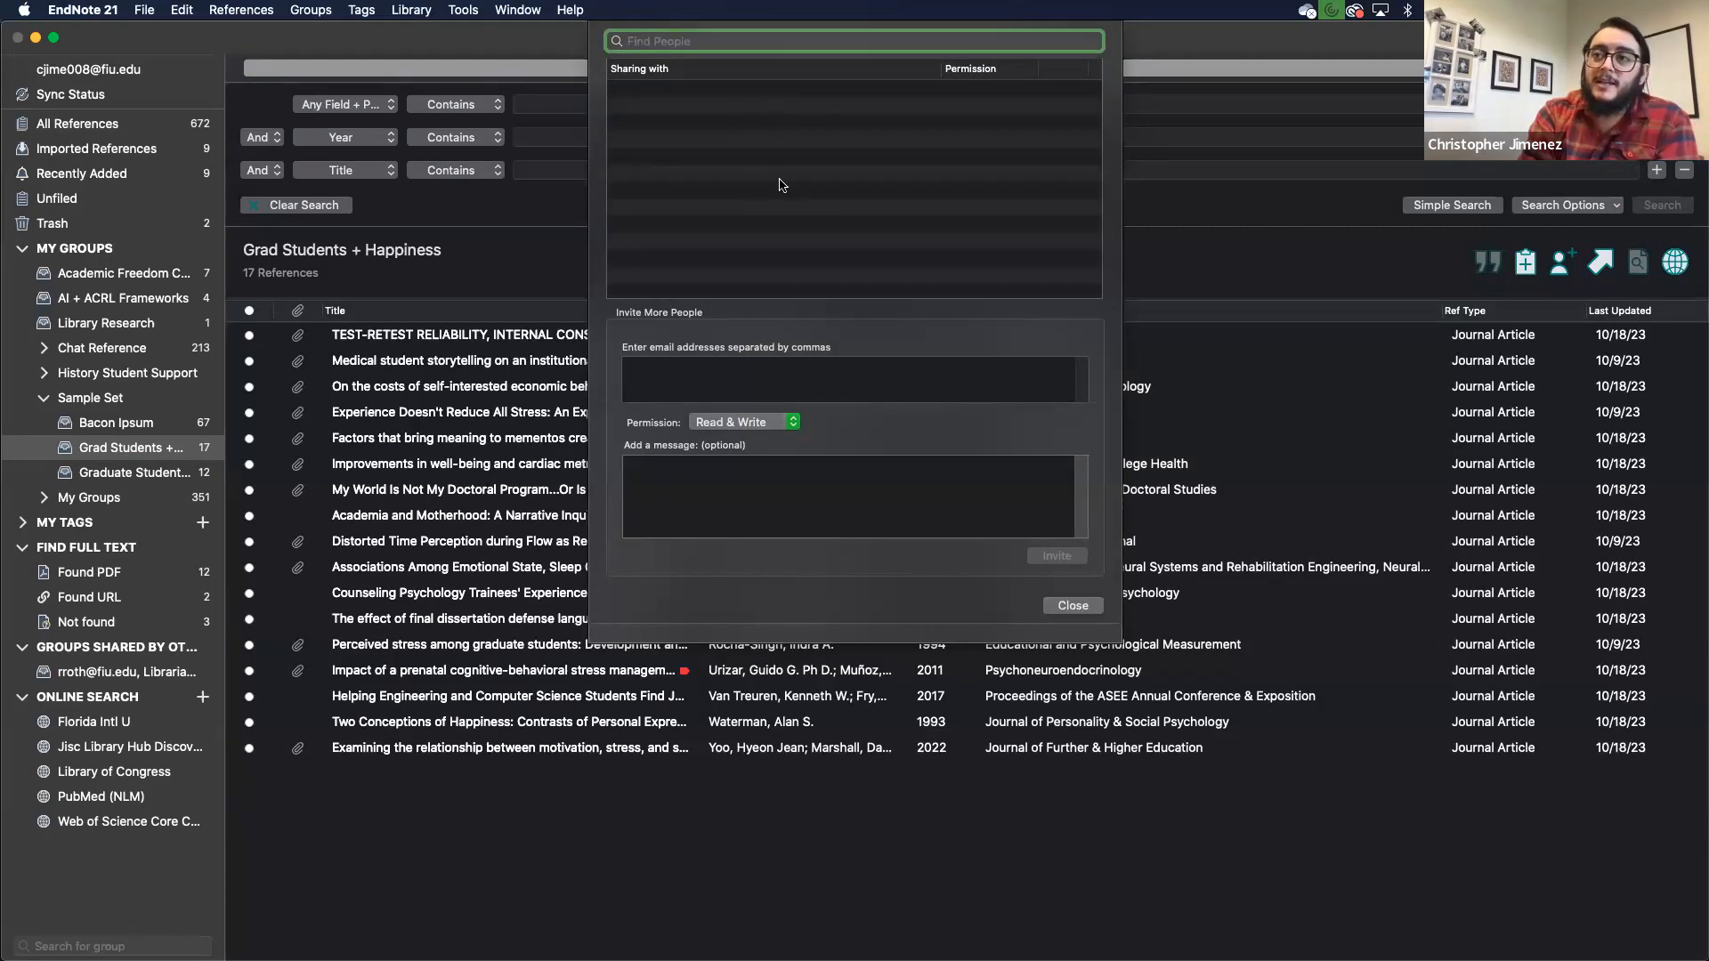
pyautogui.click(675, 394)
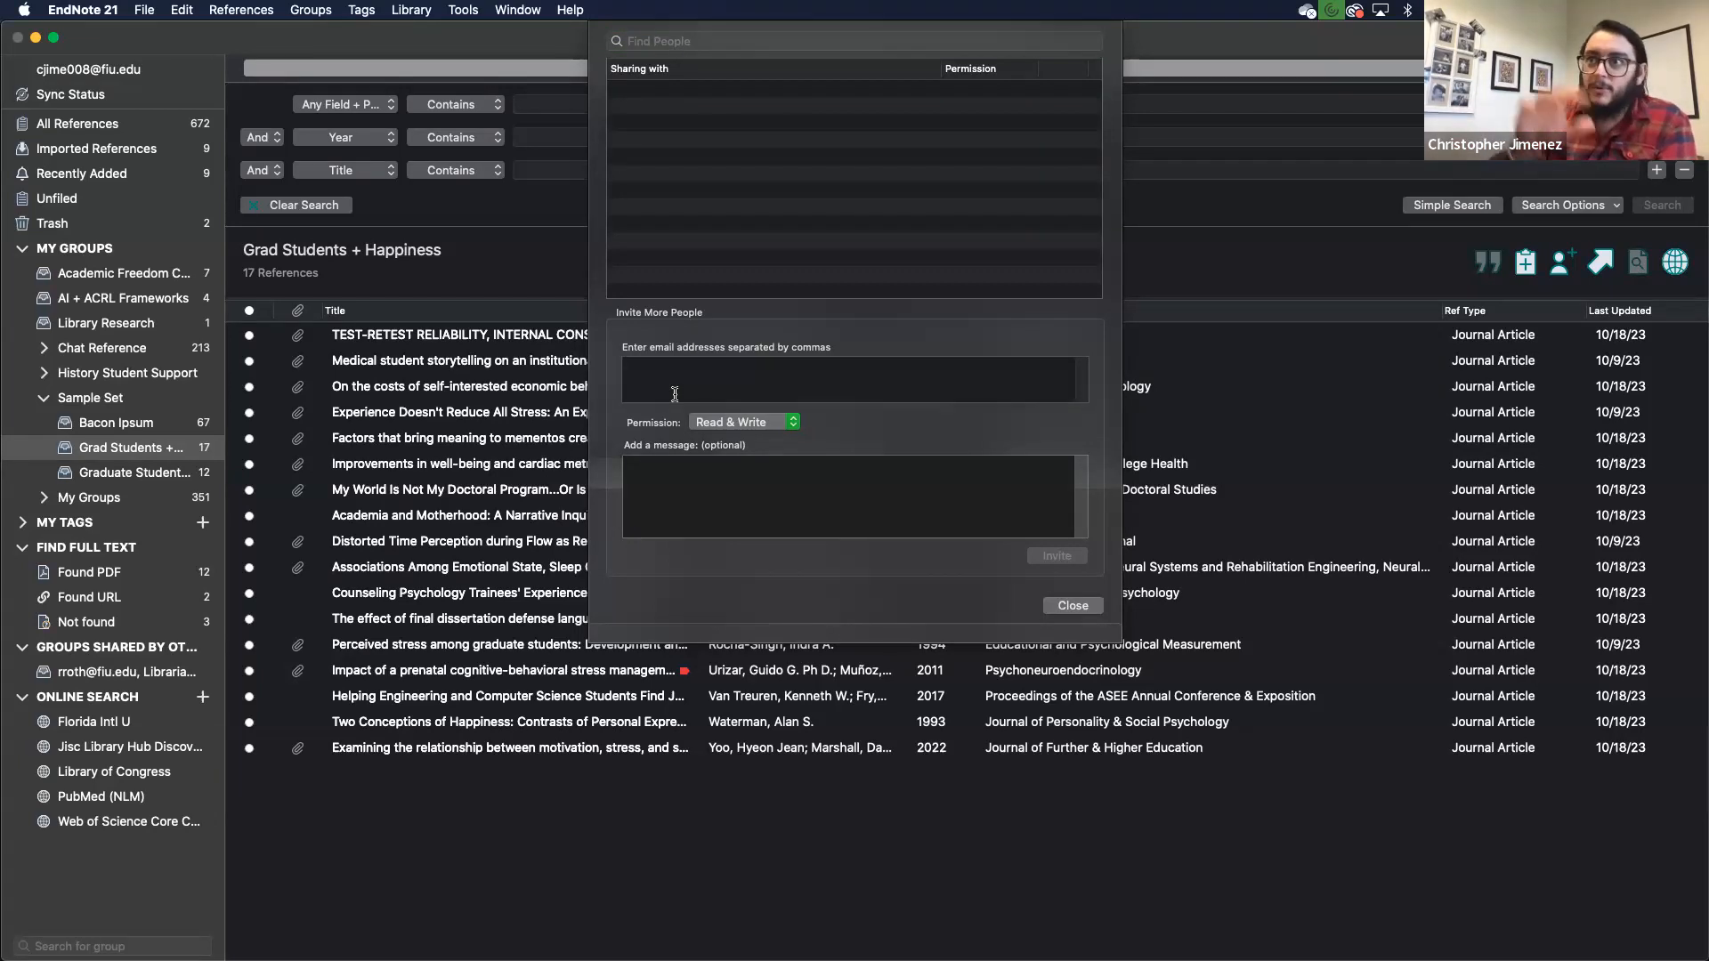
pyautogui.click(761, 425)
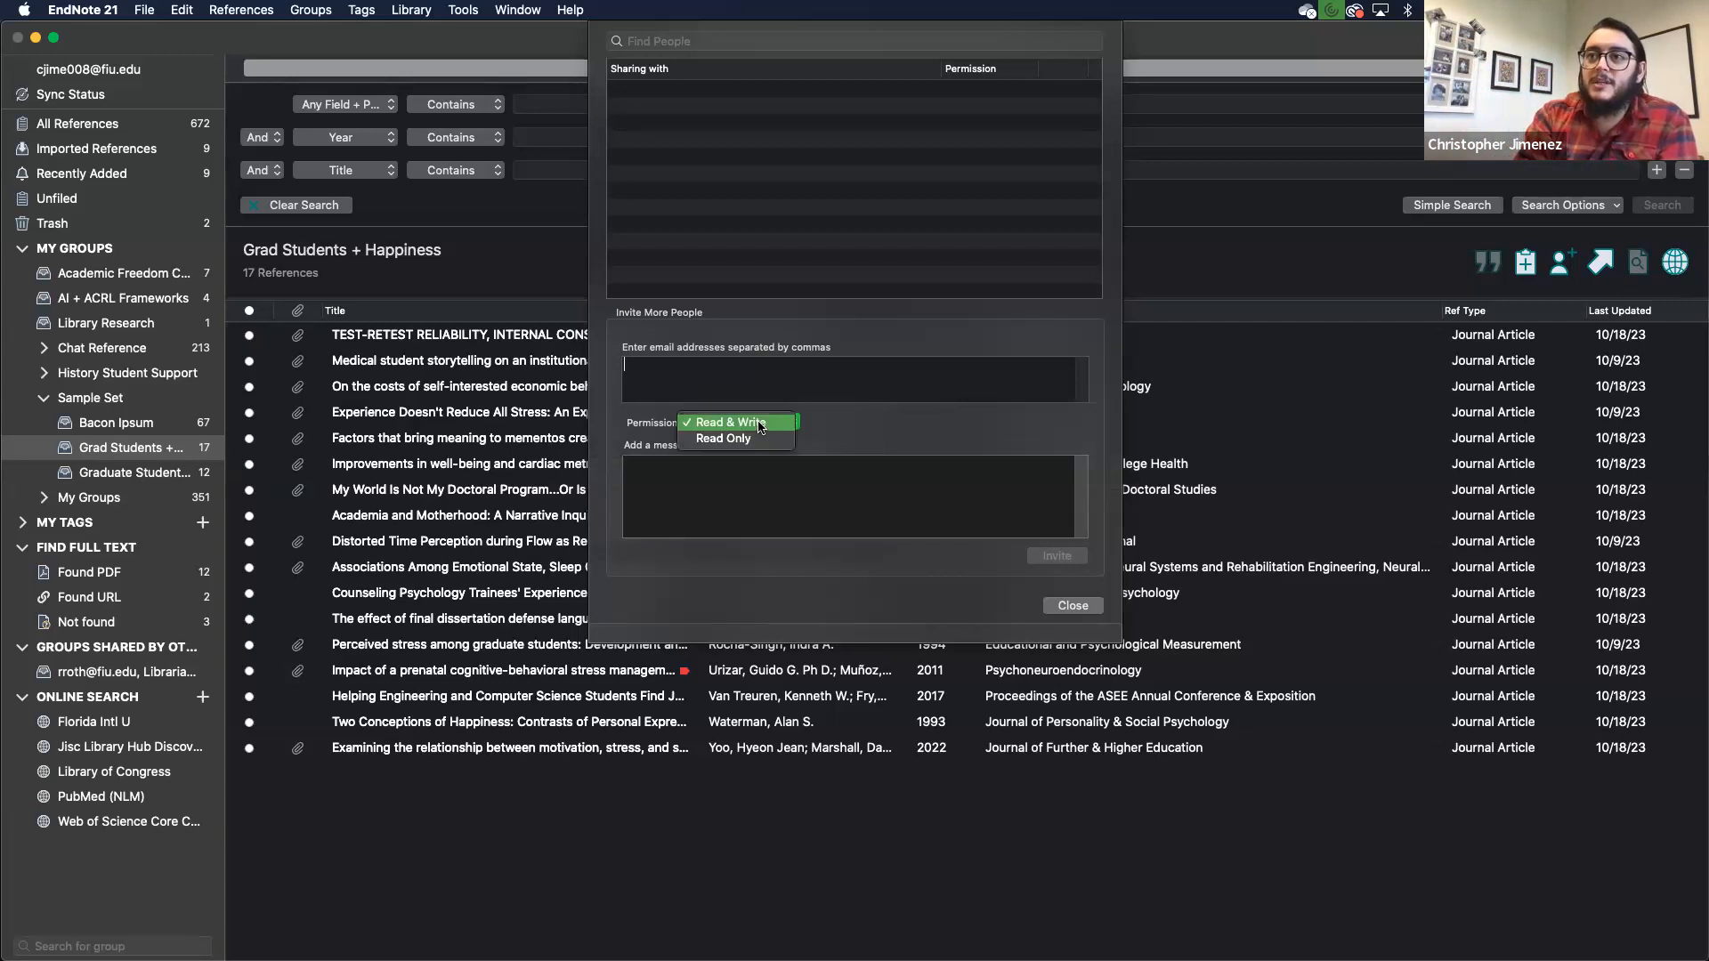
pyautogui.click(752, 439)
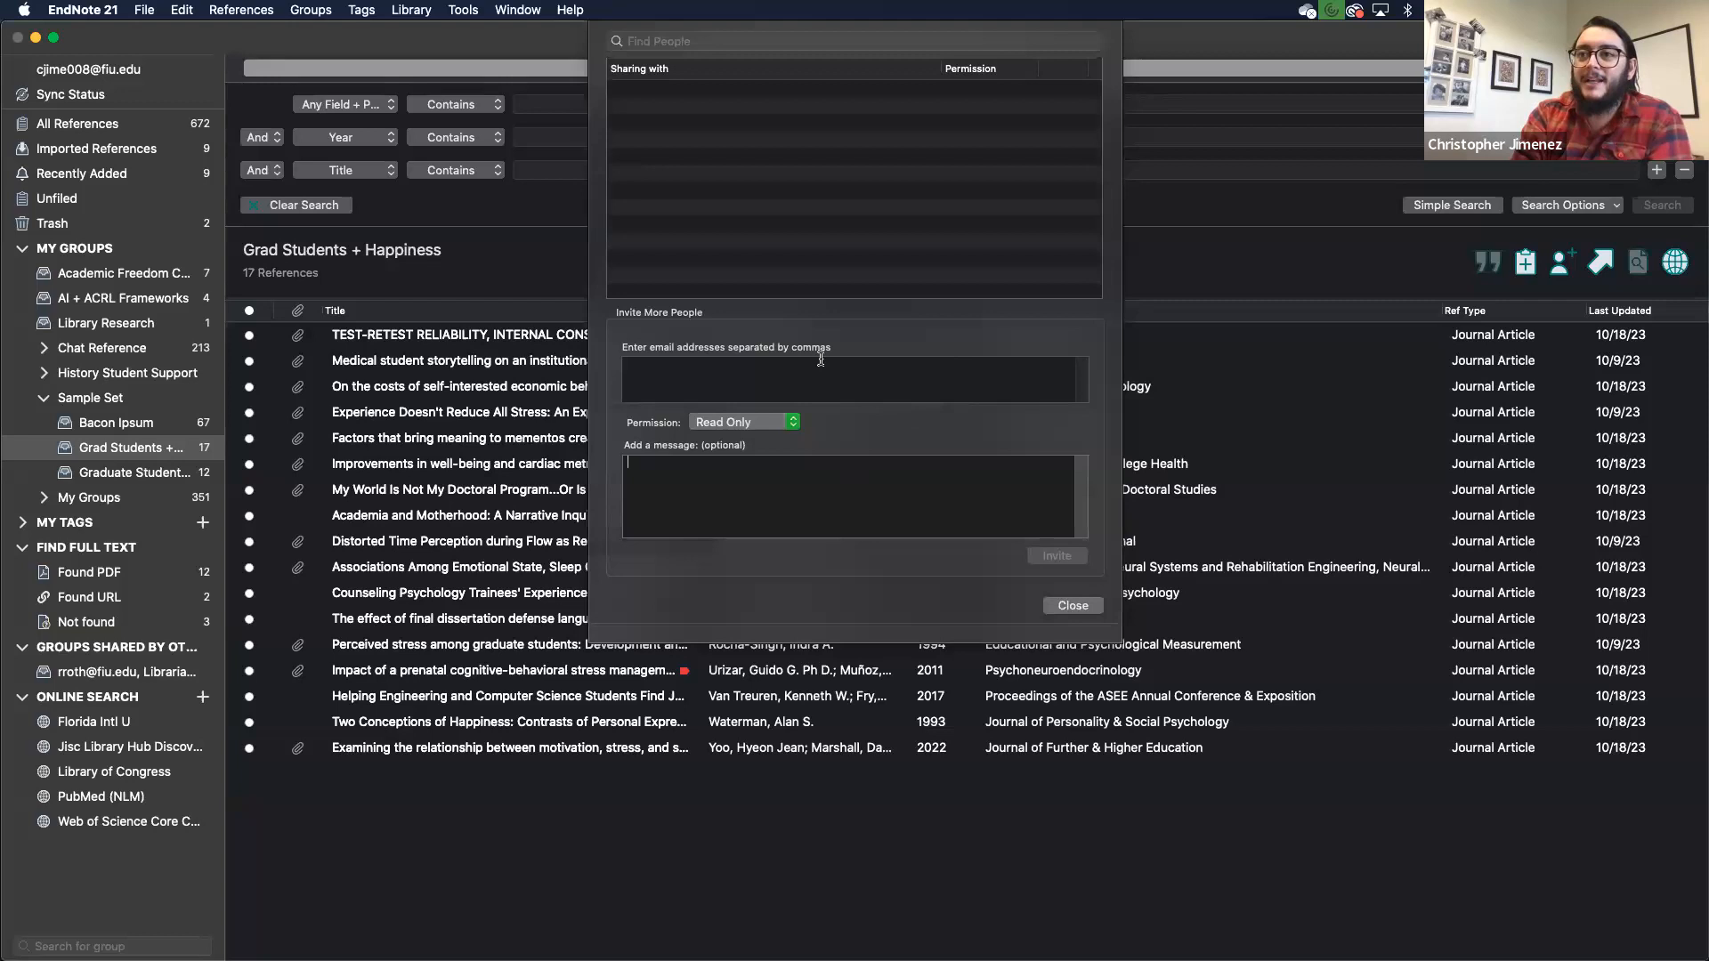
# - Close the Share Group window without adding any invitees
pyautogui.click(1071, 606)
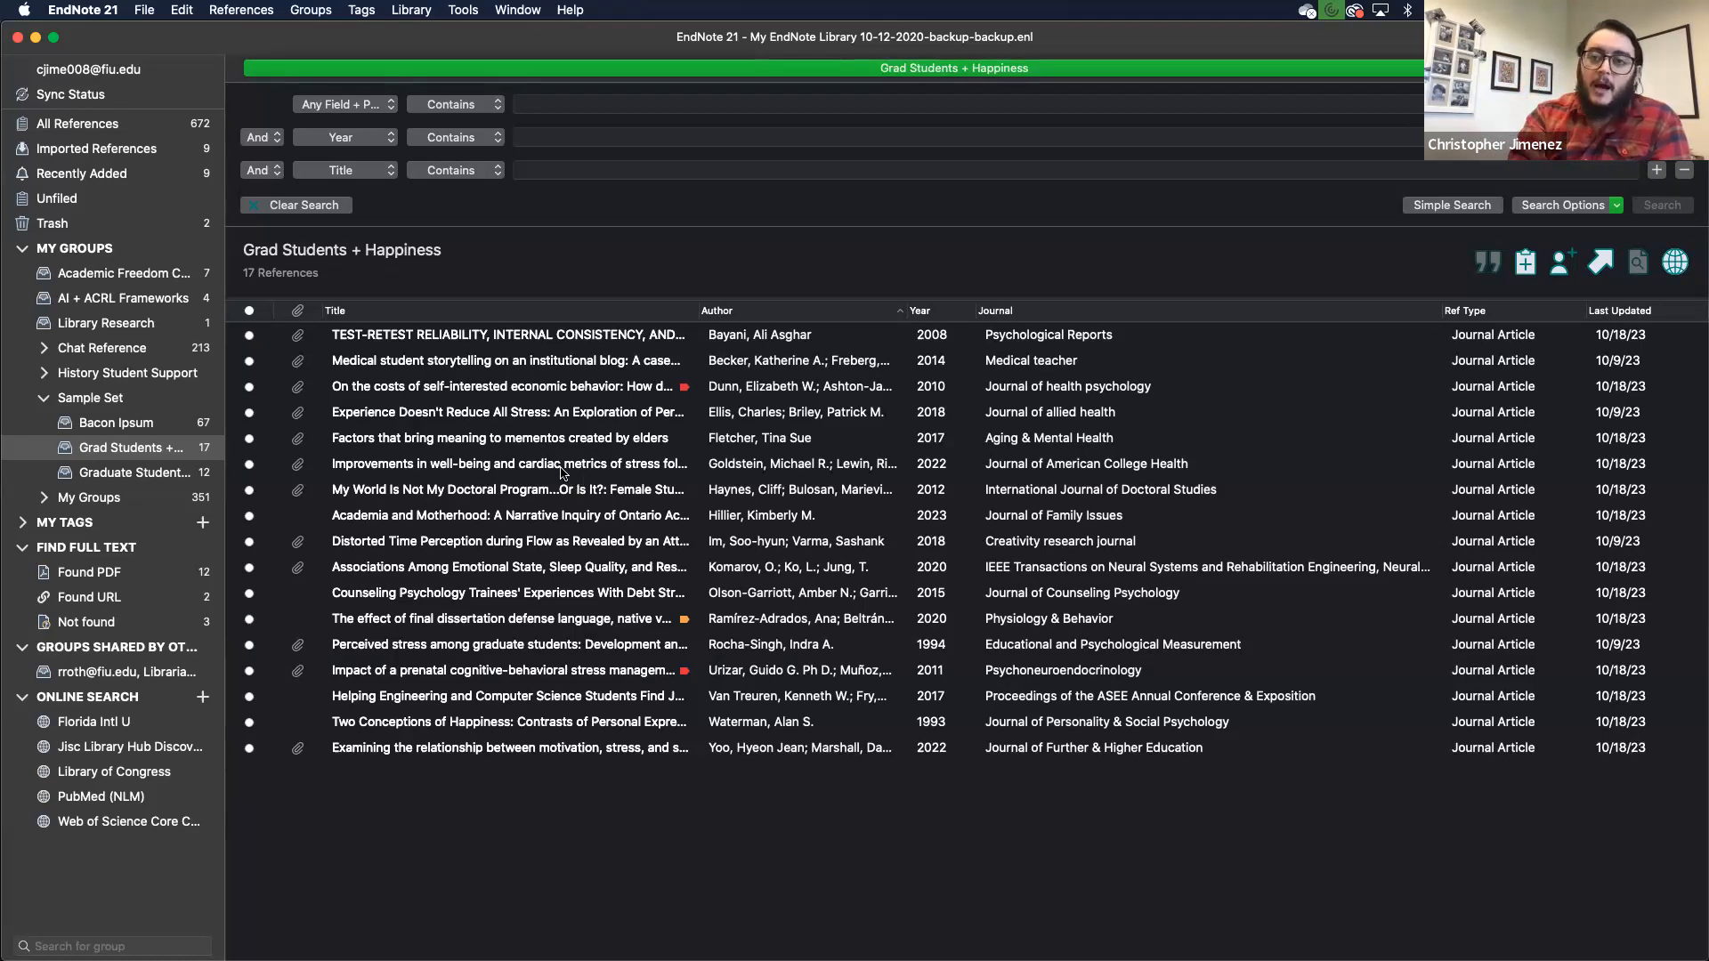
# - Select all 17 Grad Students + Happiness references and begin exporting them to a file
pyautogui.click(476, 343)
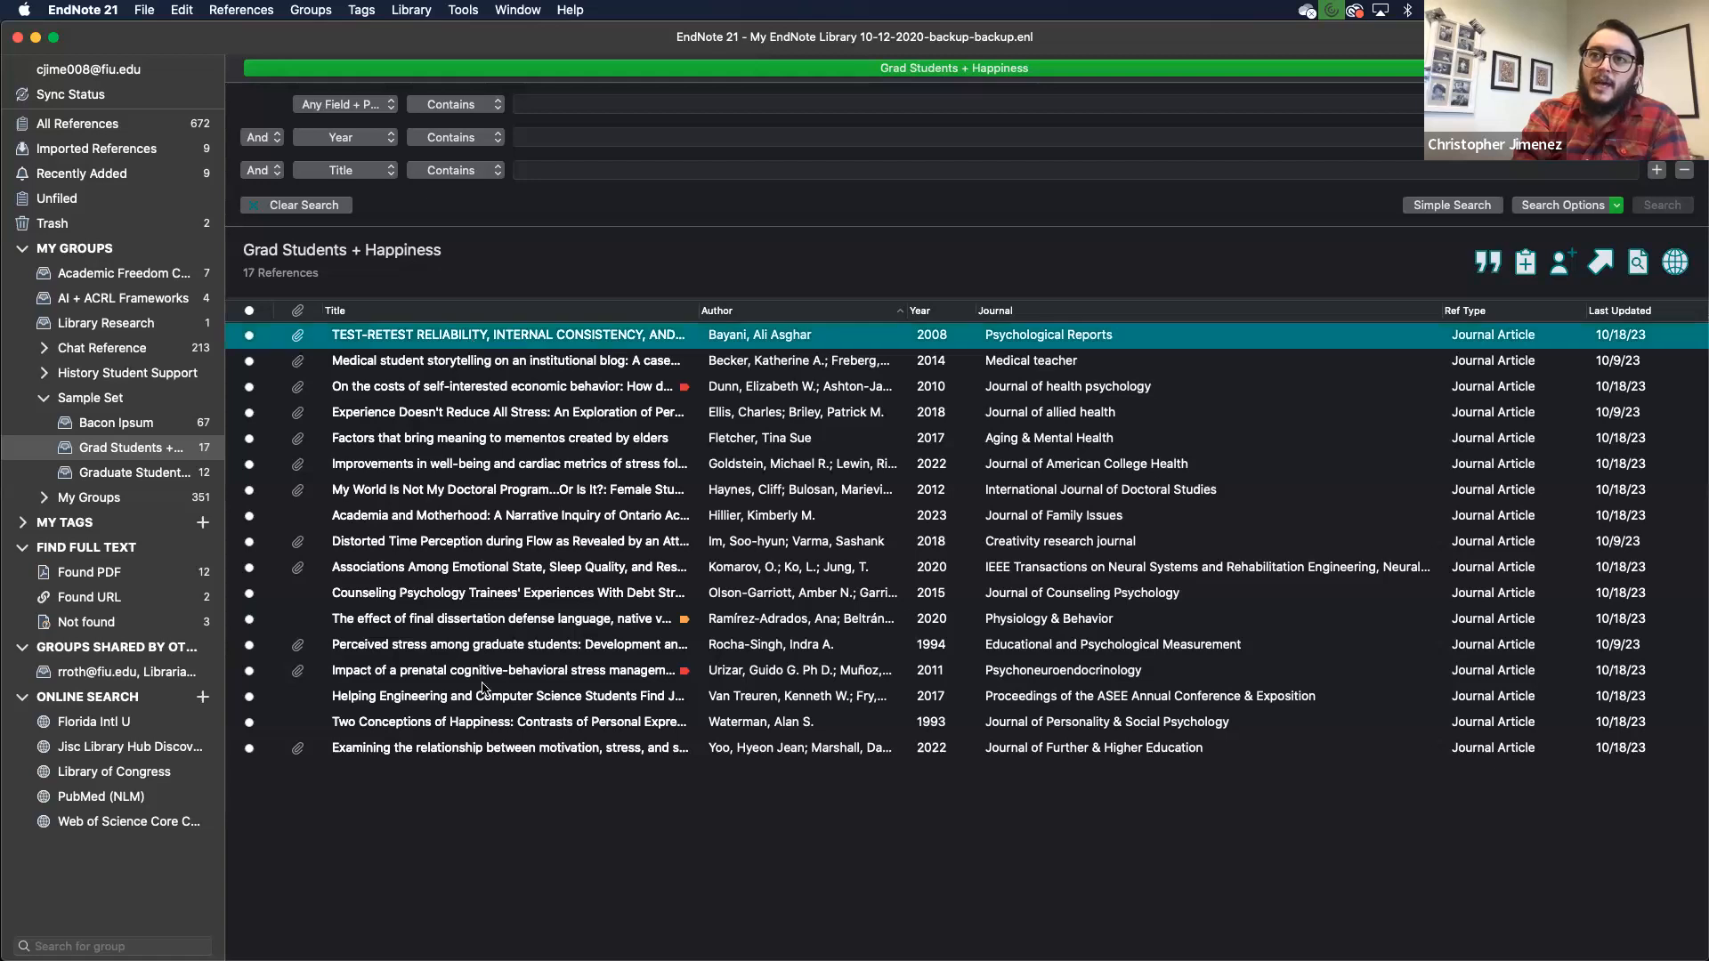
pyautogui.keyDown('shift'); pyautogui.click(483, 752); pyautogui.keyUp('shift')
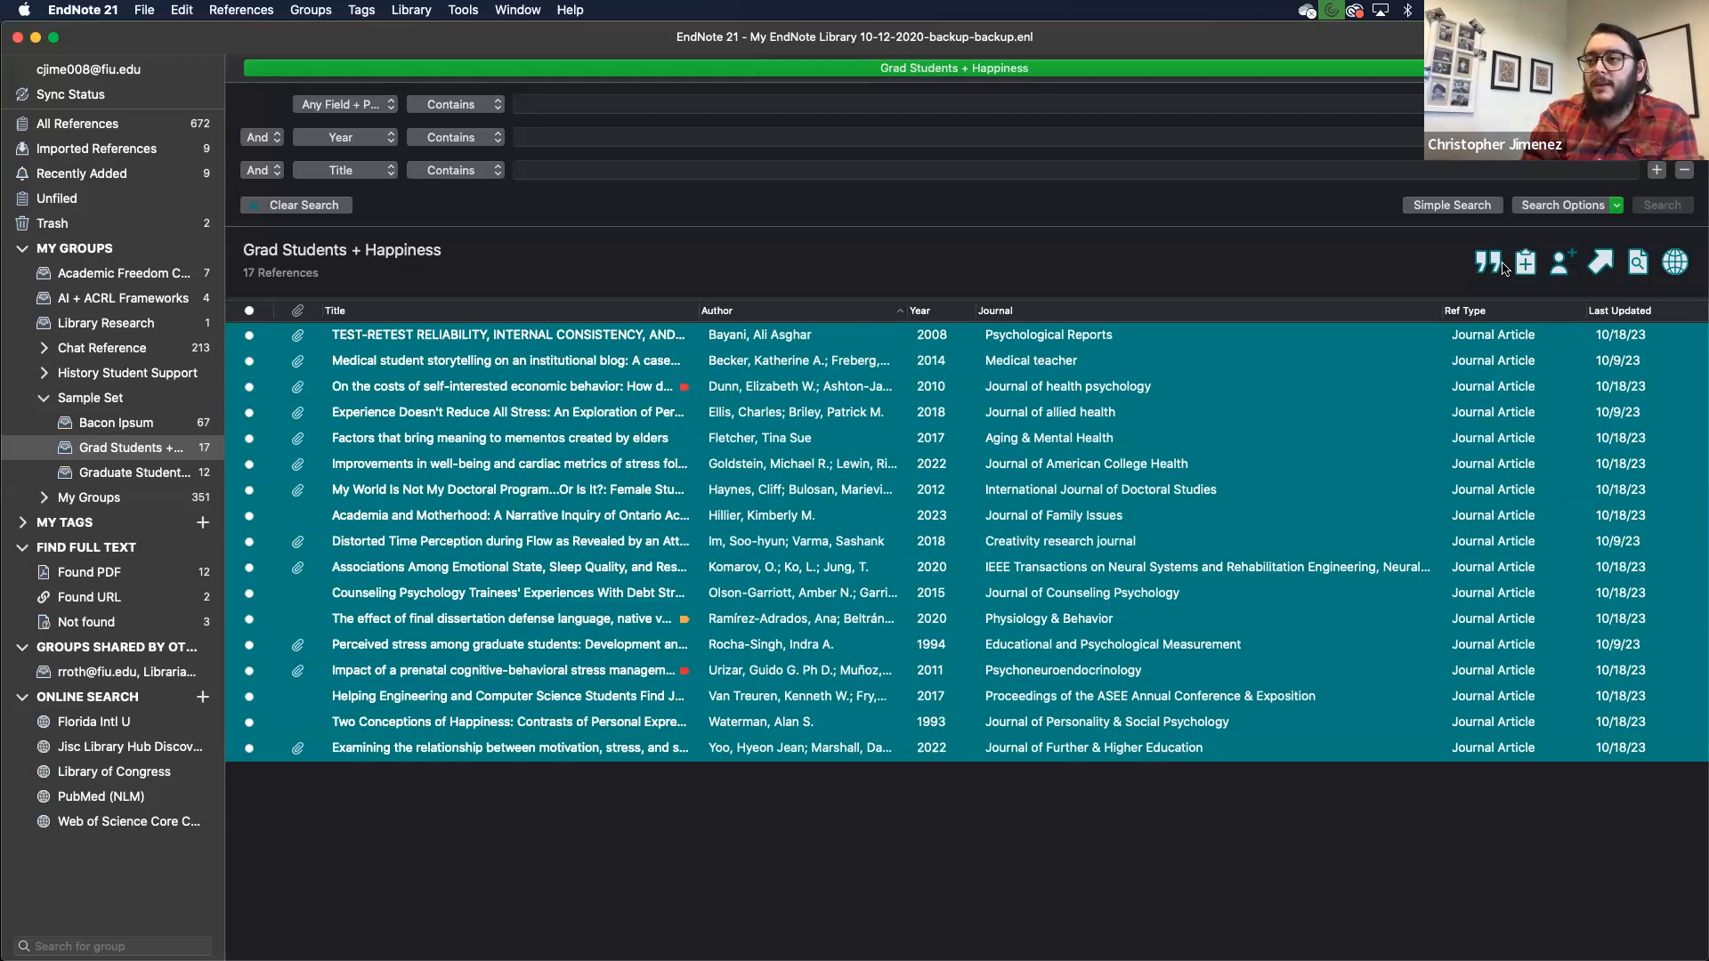
pyautogui.click(1601, 263)
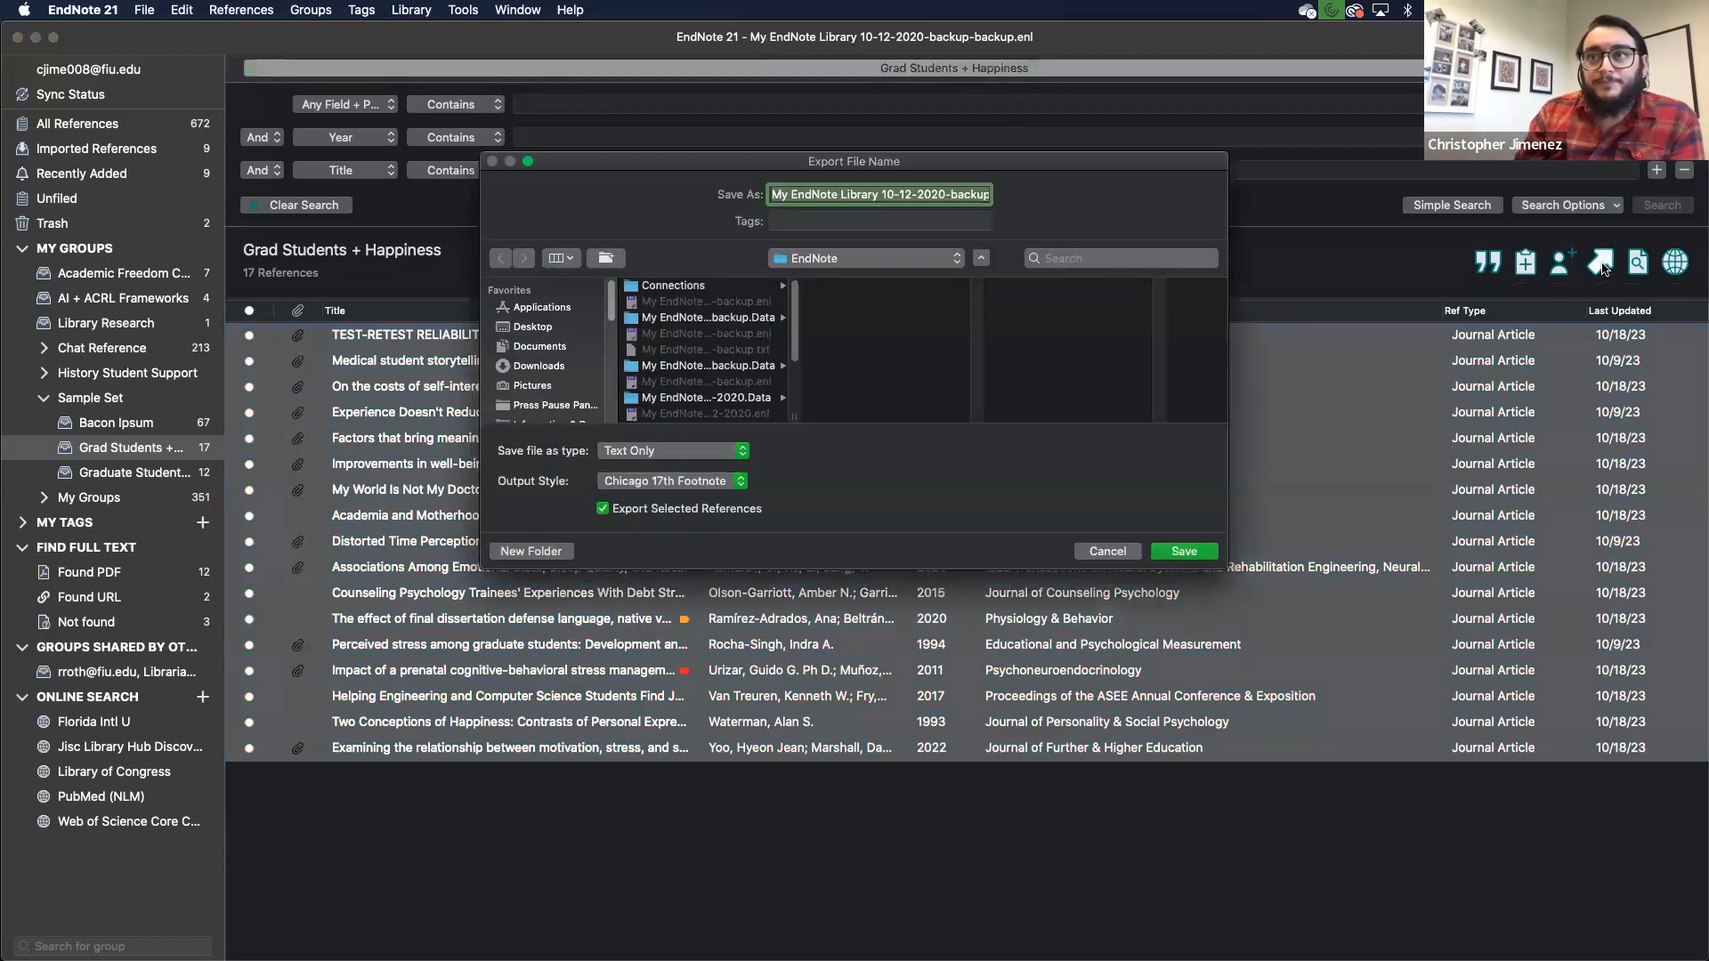
# - Set the export file type to Rich Text Format (RTF), browsing styles but keeping Chicago 17th Footnote
pyautogui.click(694, 455)
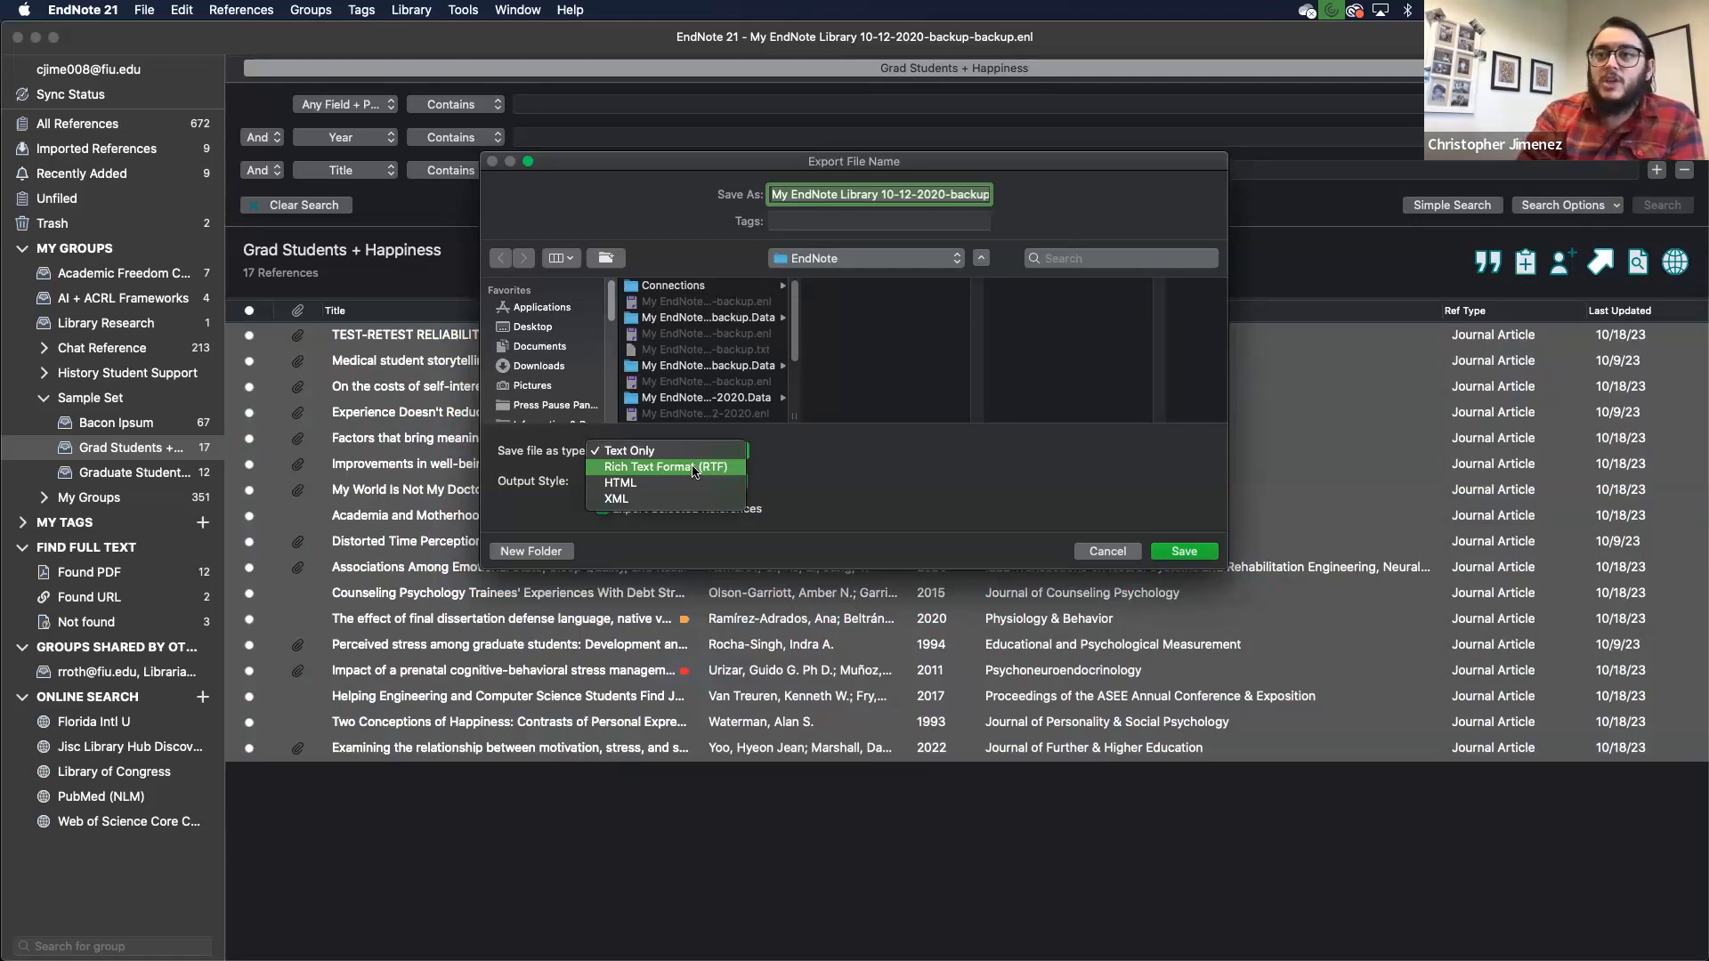
pyautogui.click(695, 468)
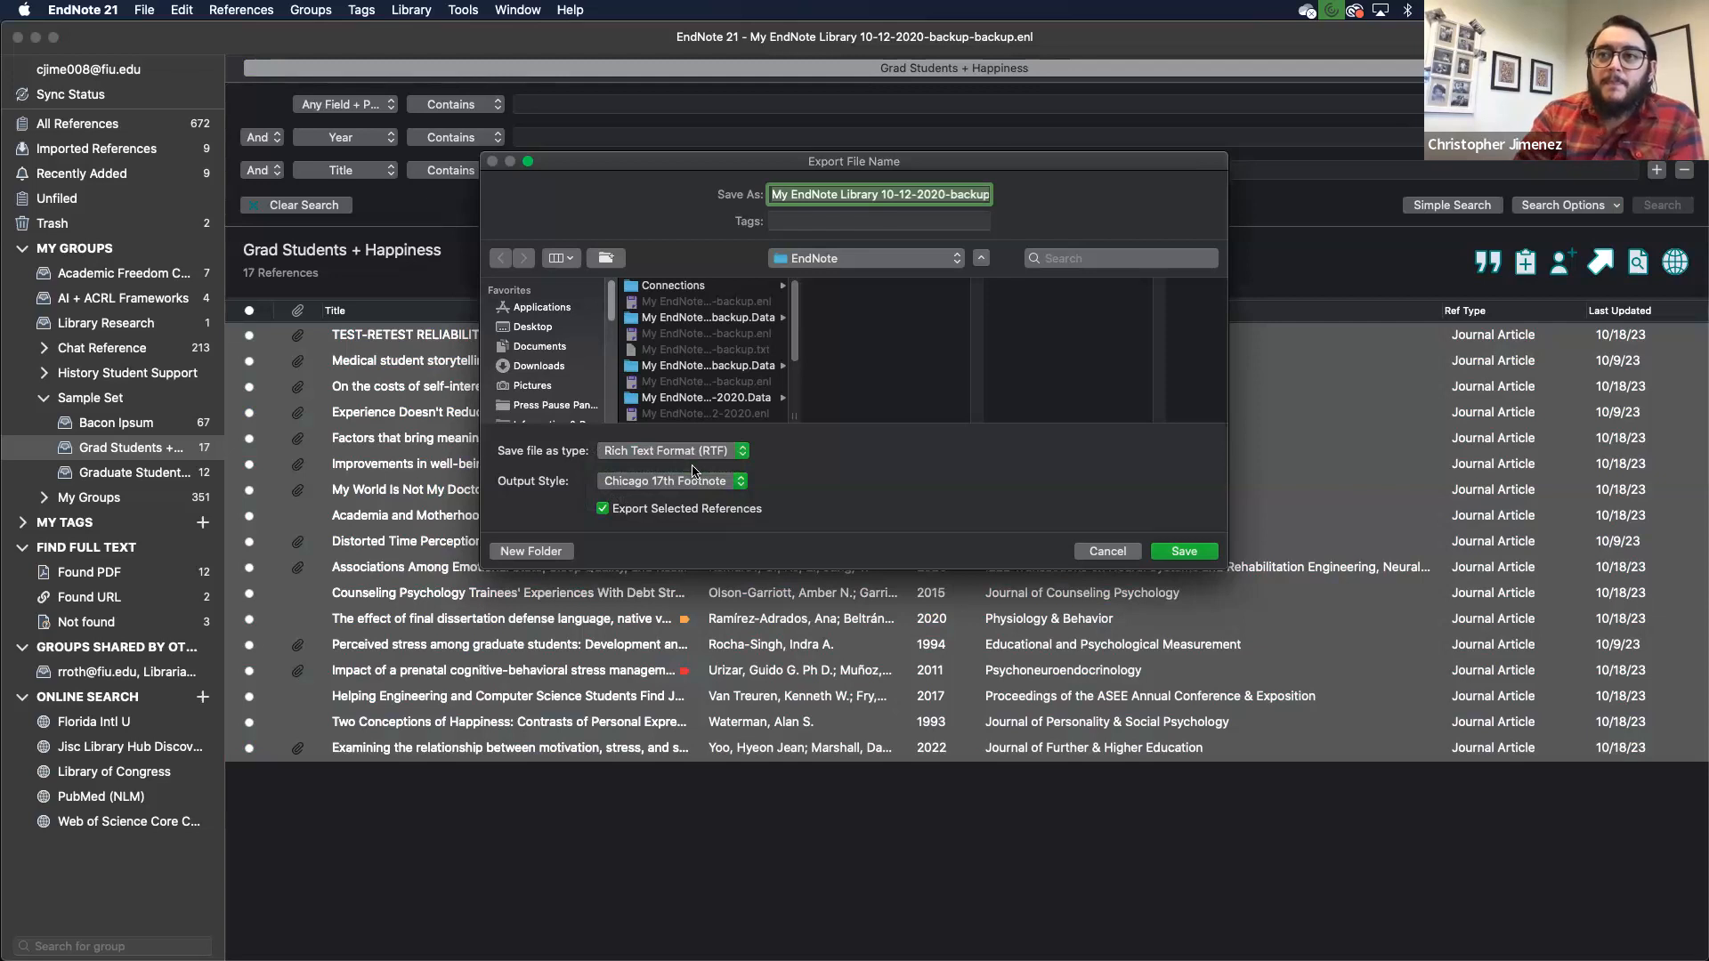
pyautogui.click(730, 485)
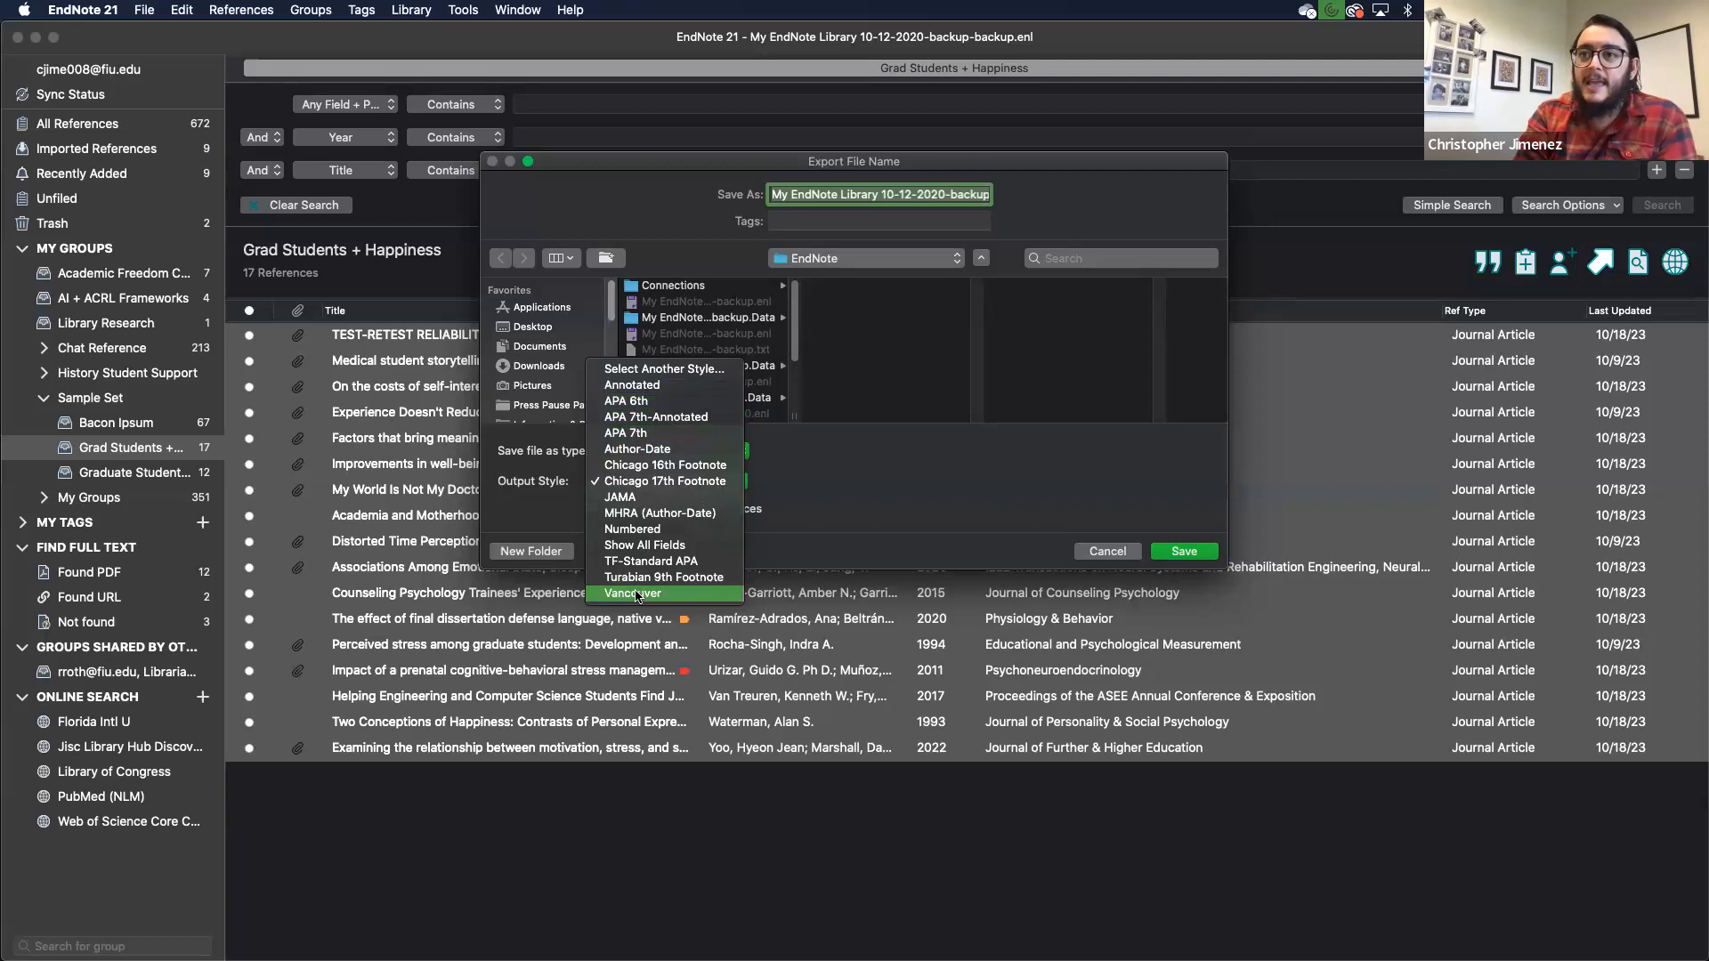
pyautogui.click(654, 368)
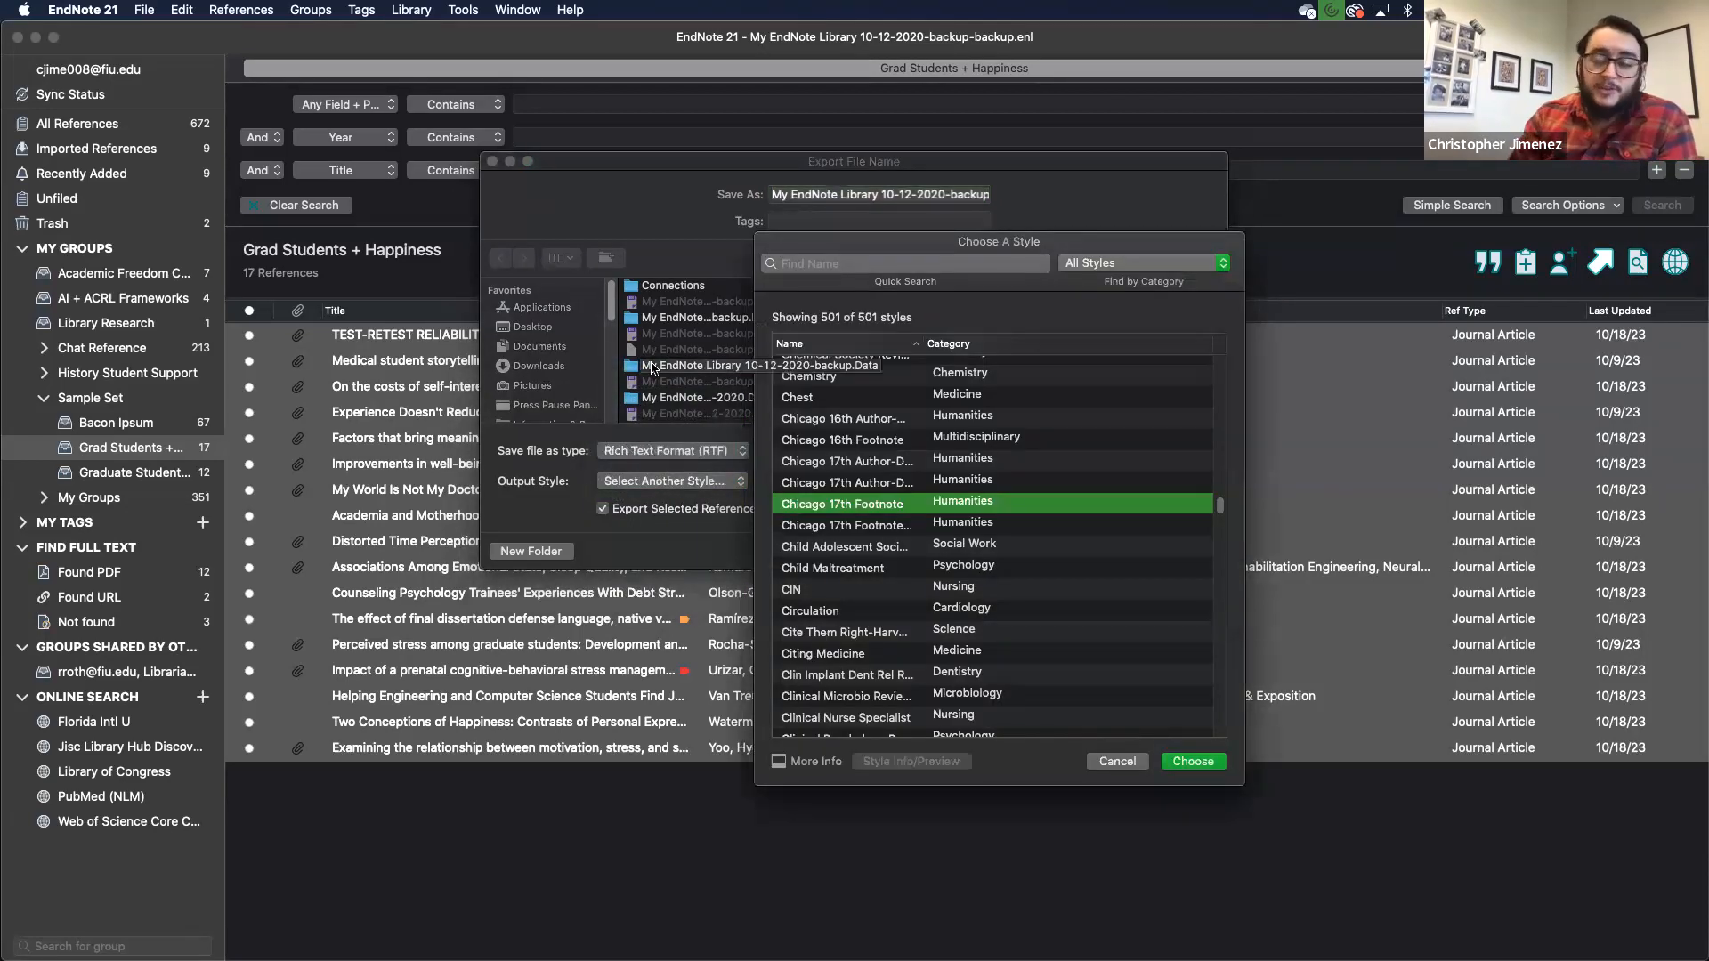
pyautogui.scroll(-10, 943, 549)
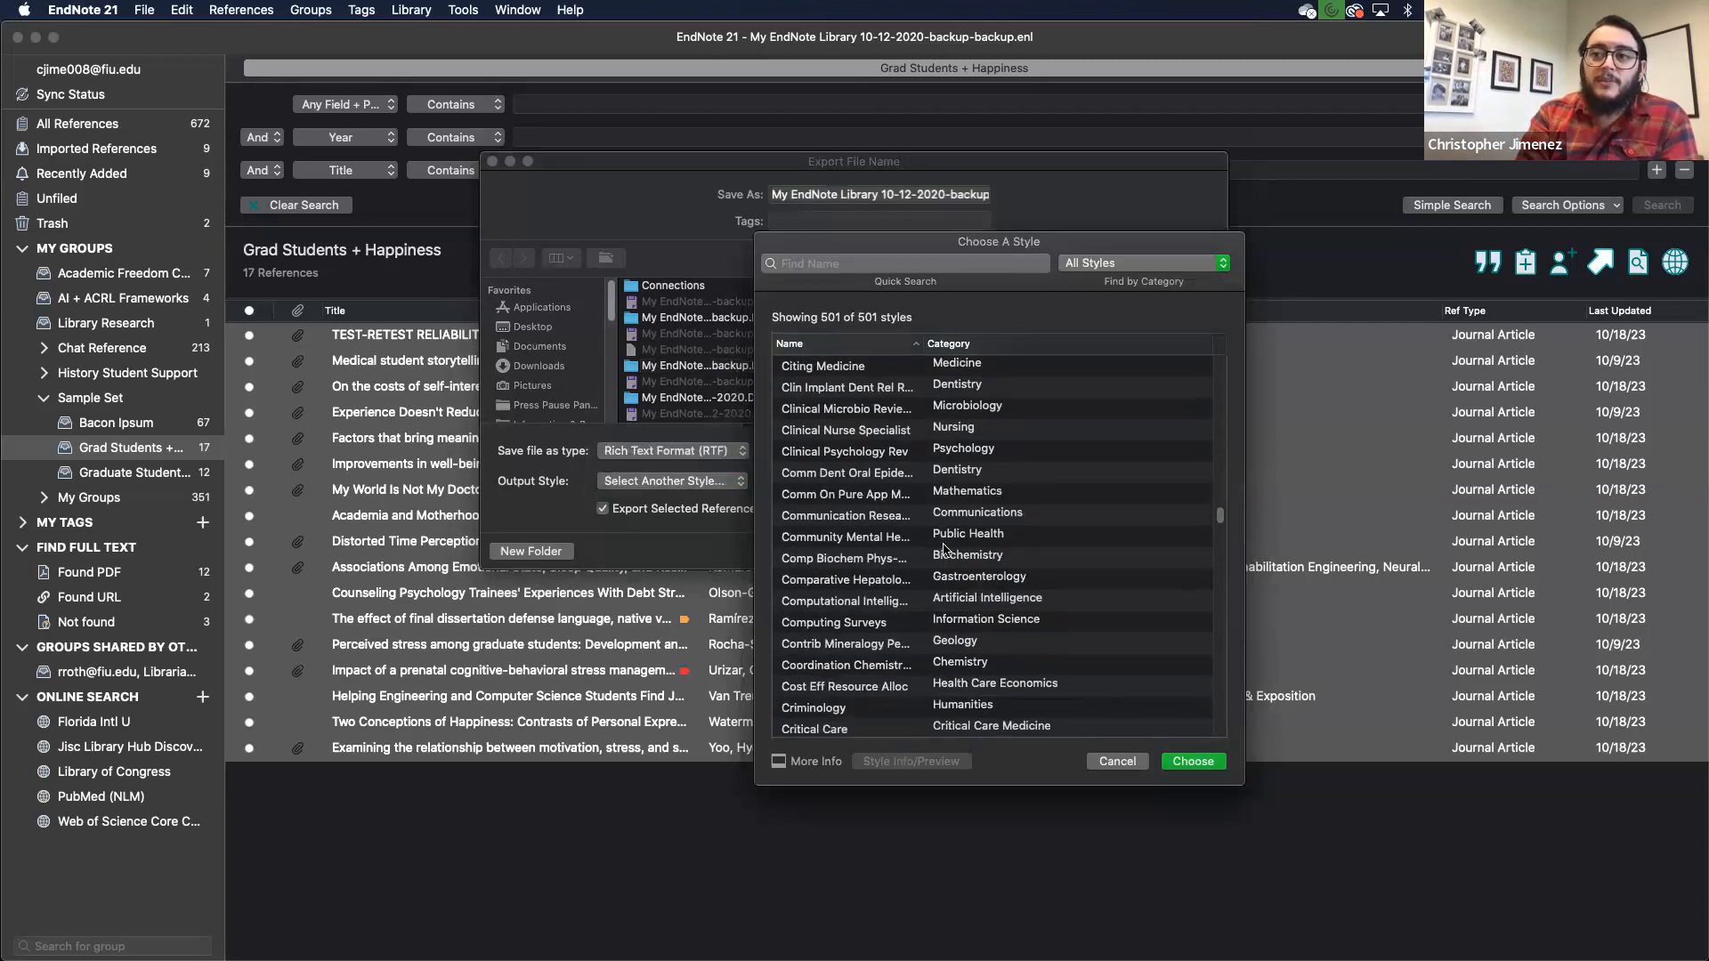
pyautogui.scroll(-12, 944, 549)
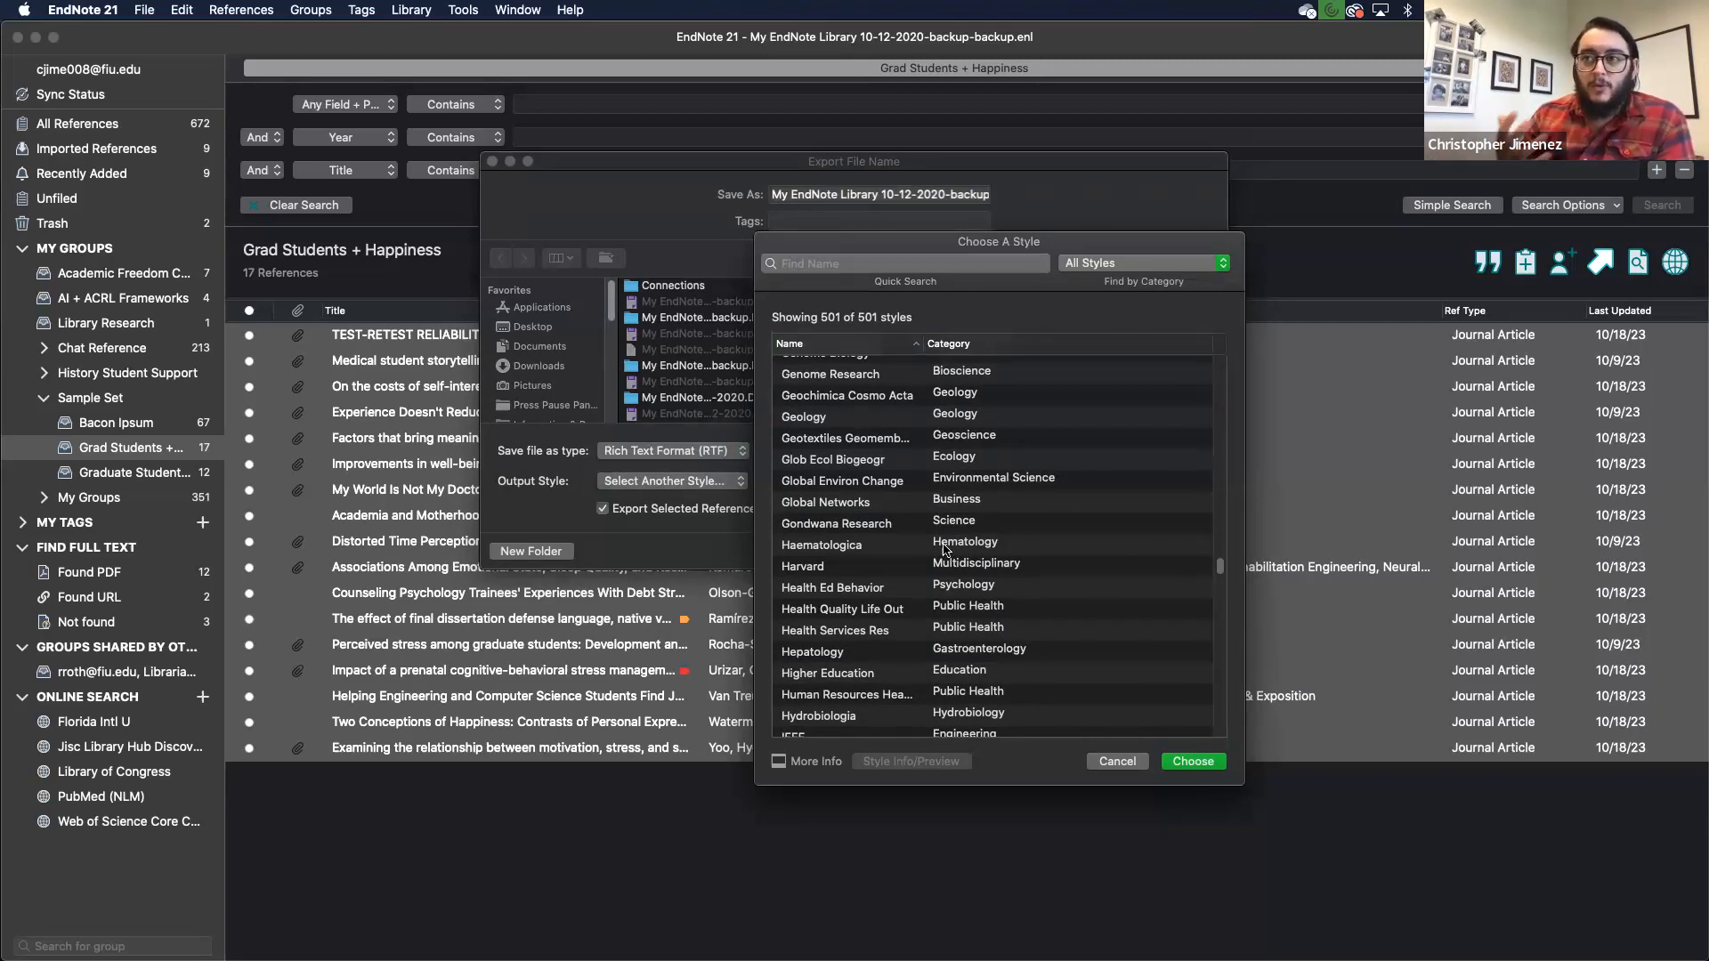
pyautogui.scroll(-8, 945, 550)
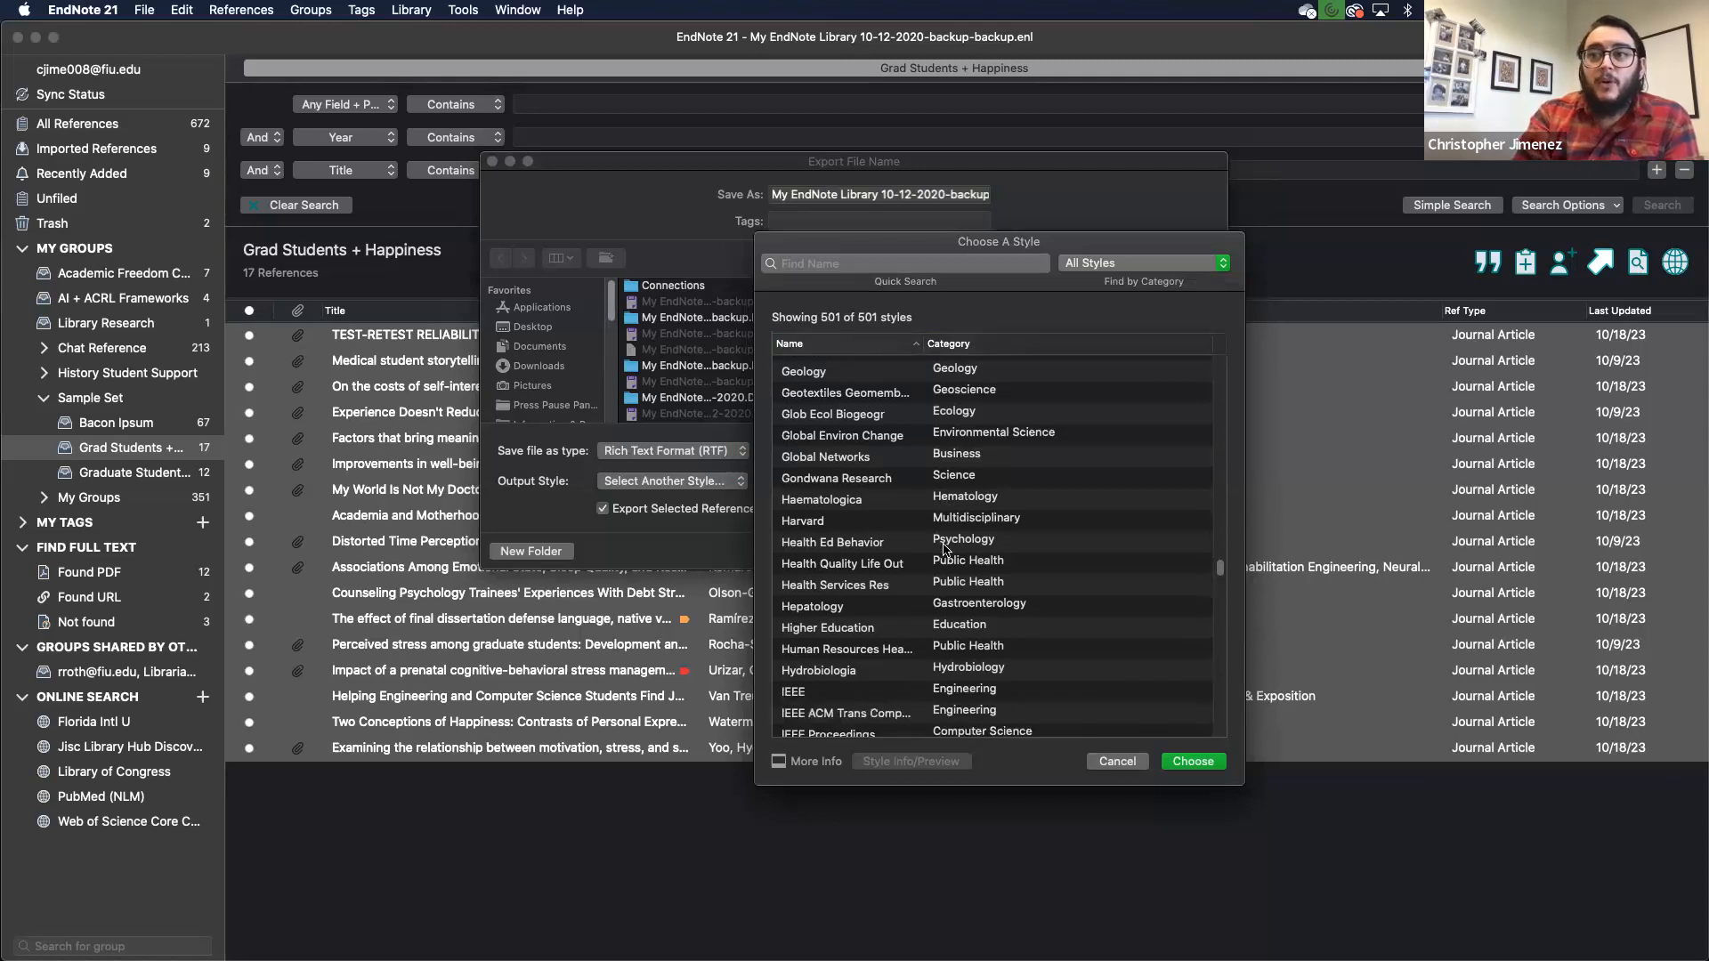
pyautogui.scroll(-3, 945, 550)
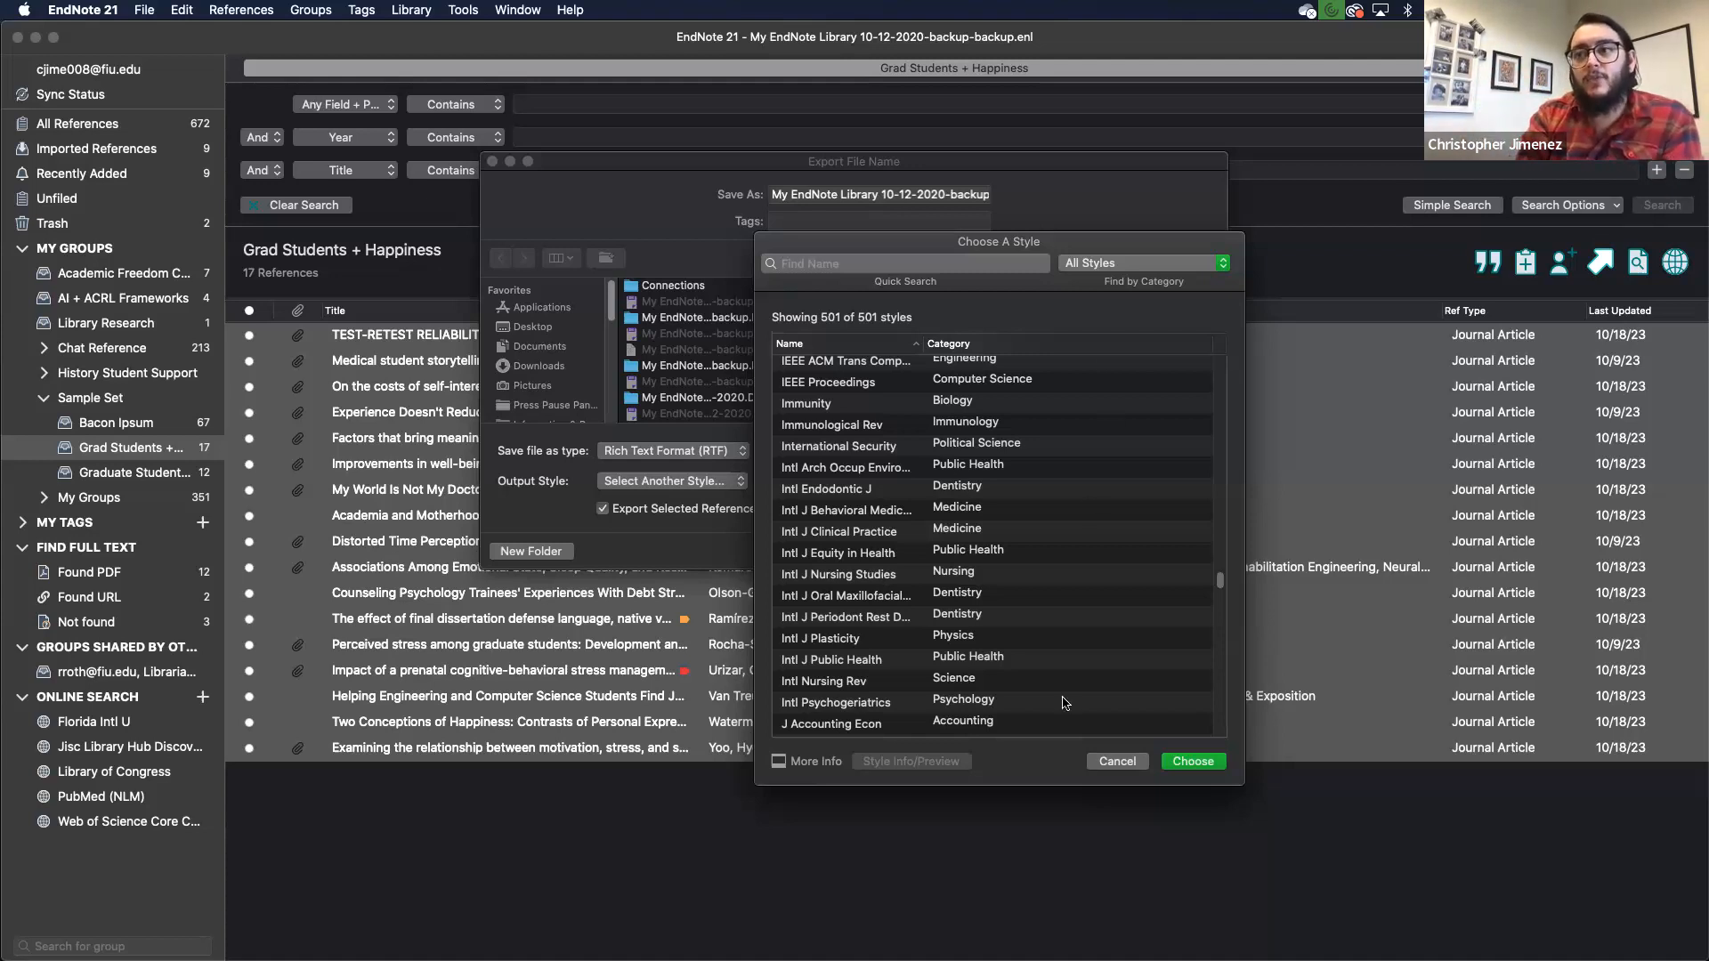
pyautogui.click(1106, 764)
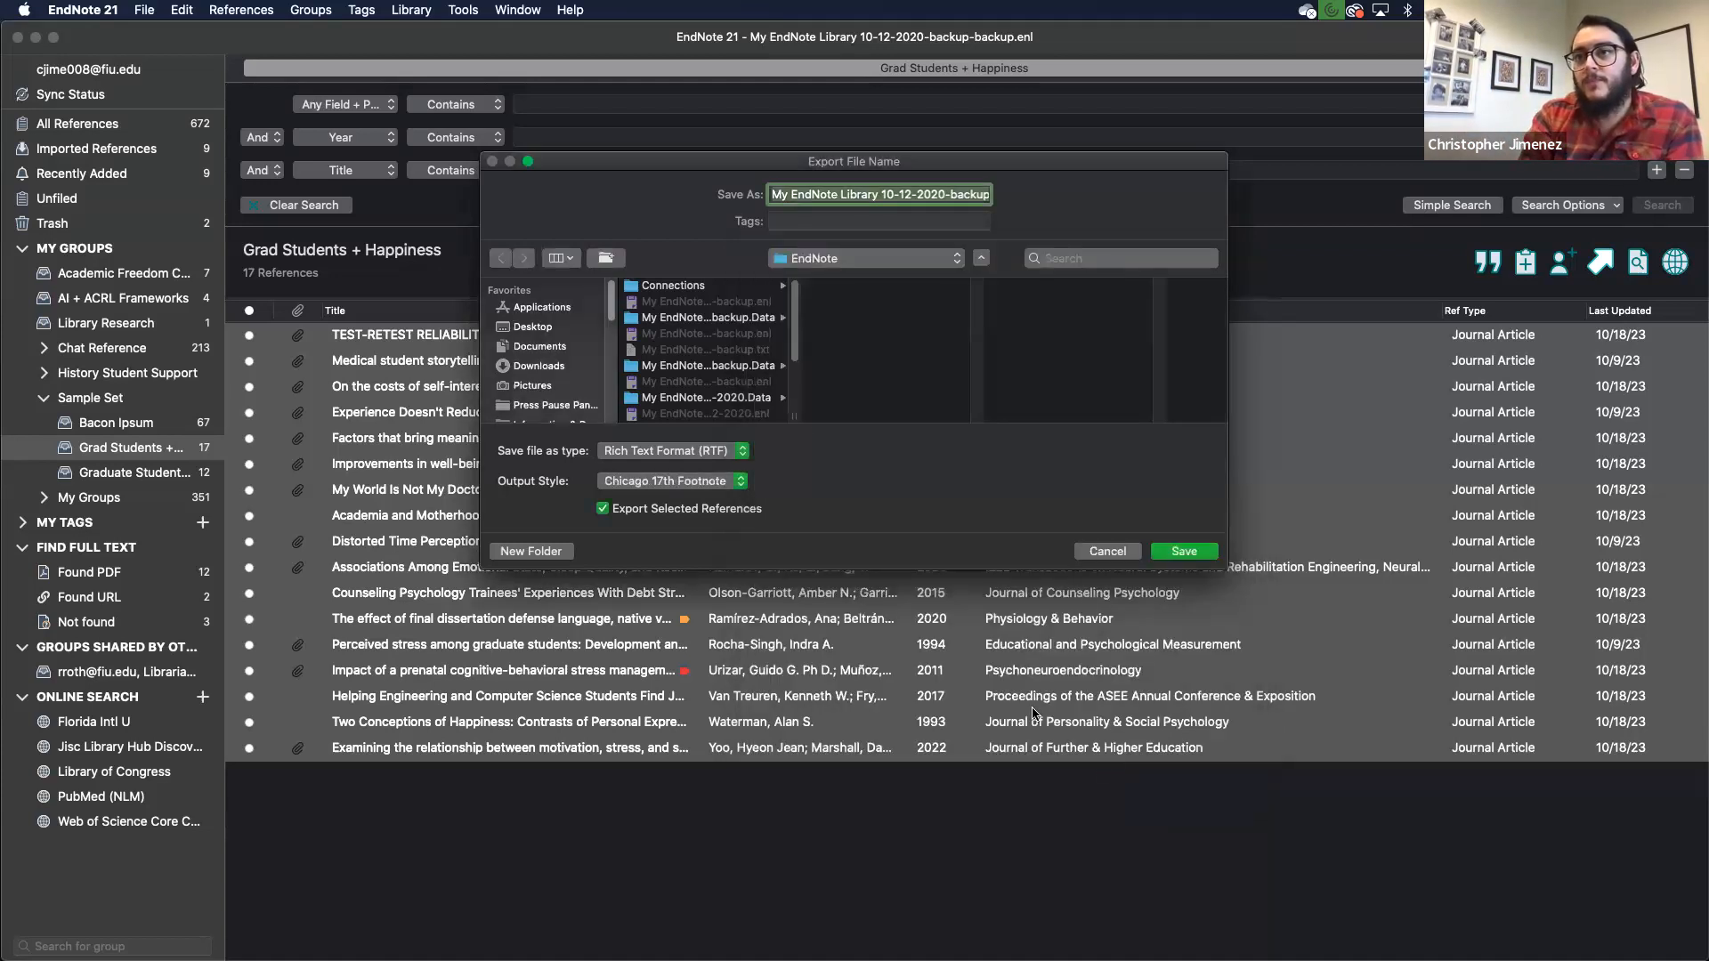
# - Cancel the export and bring the EndNote21_Bibliography Word document forward, widening its window on both sides
pyautogui.click(1097, 551)
pyautogui.hotkey('ctrl', 'Up')
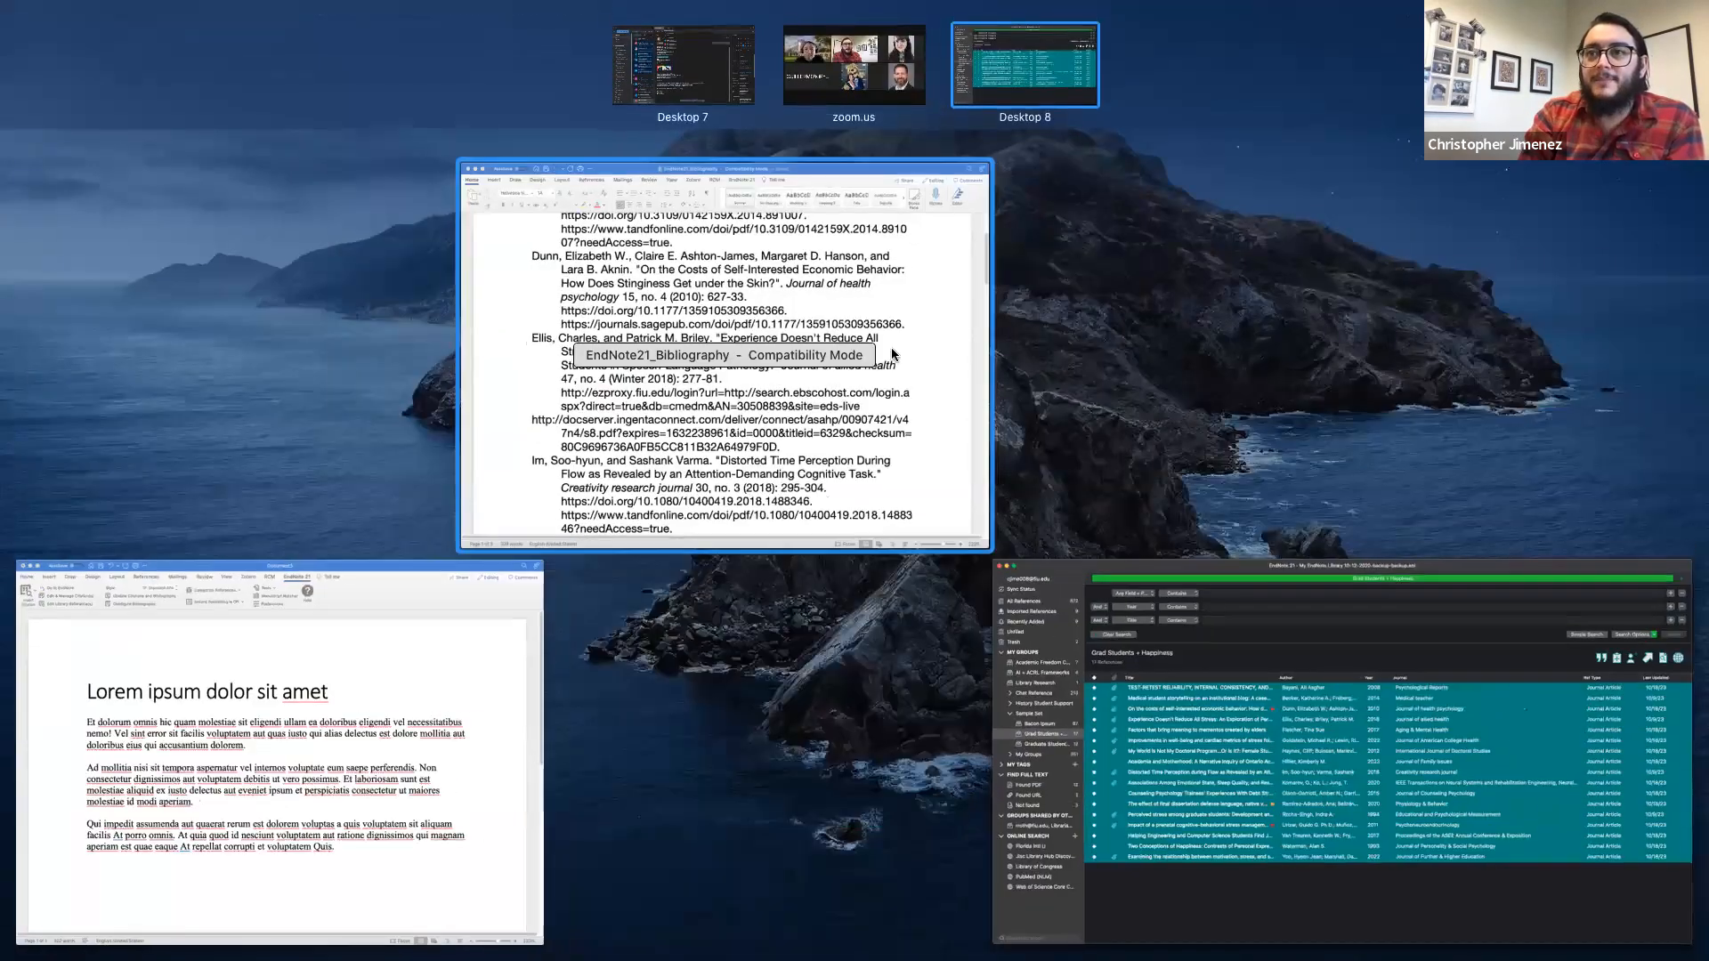
pyautogui.click(776, 324)
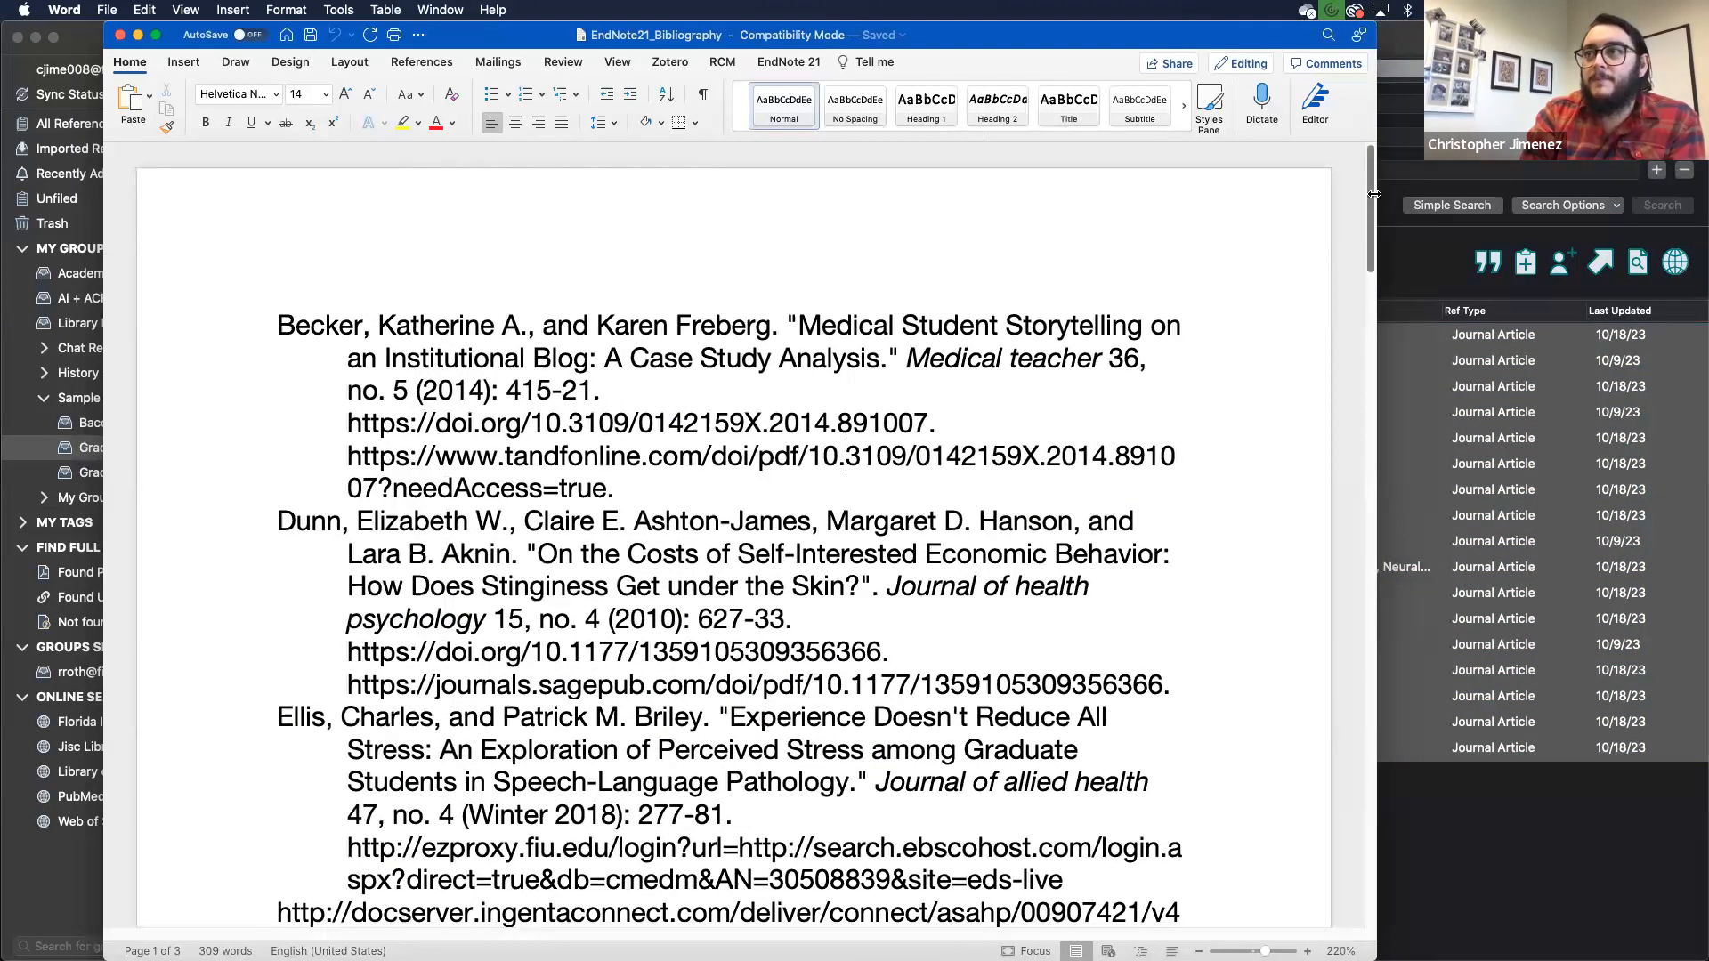
pyautogui.moveTo(1376, 194); pyautogui.dragTo(1691, 189)
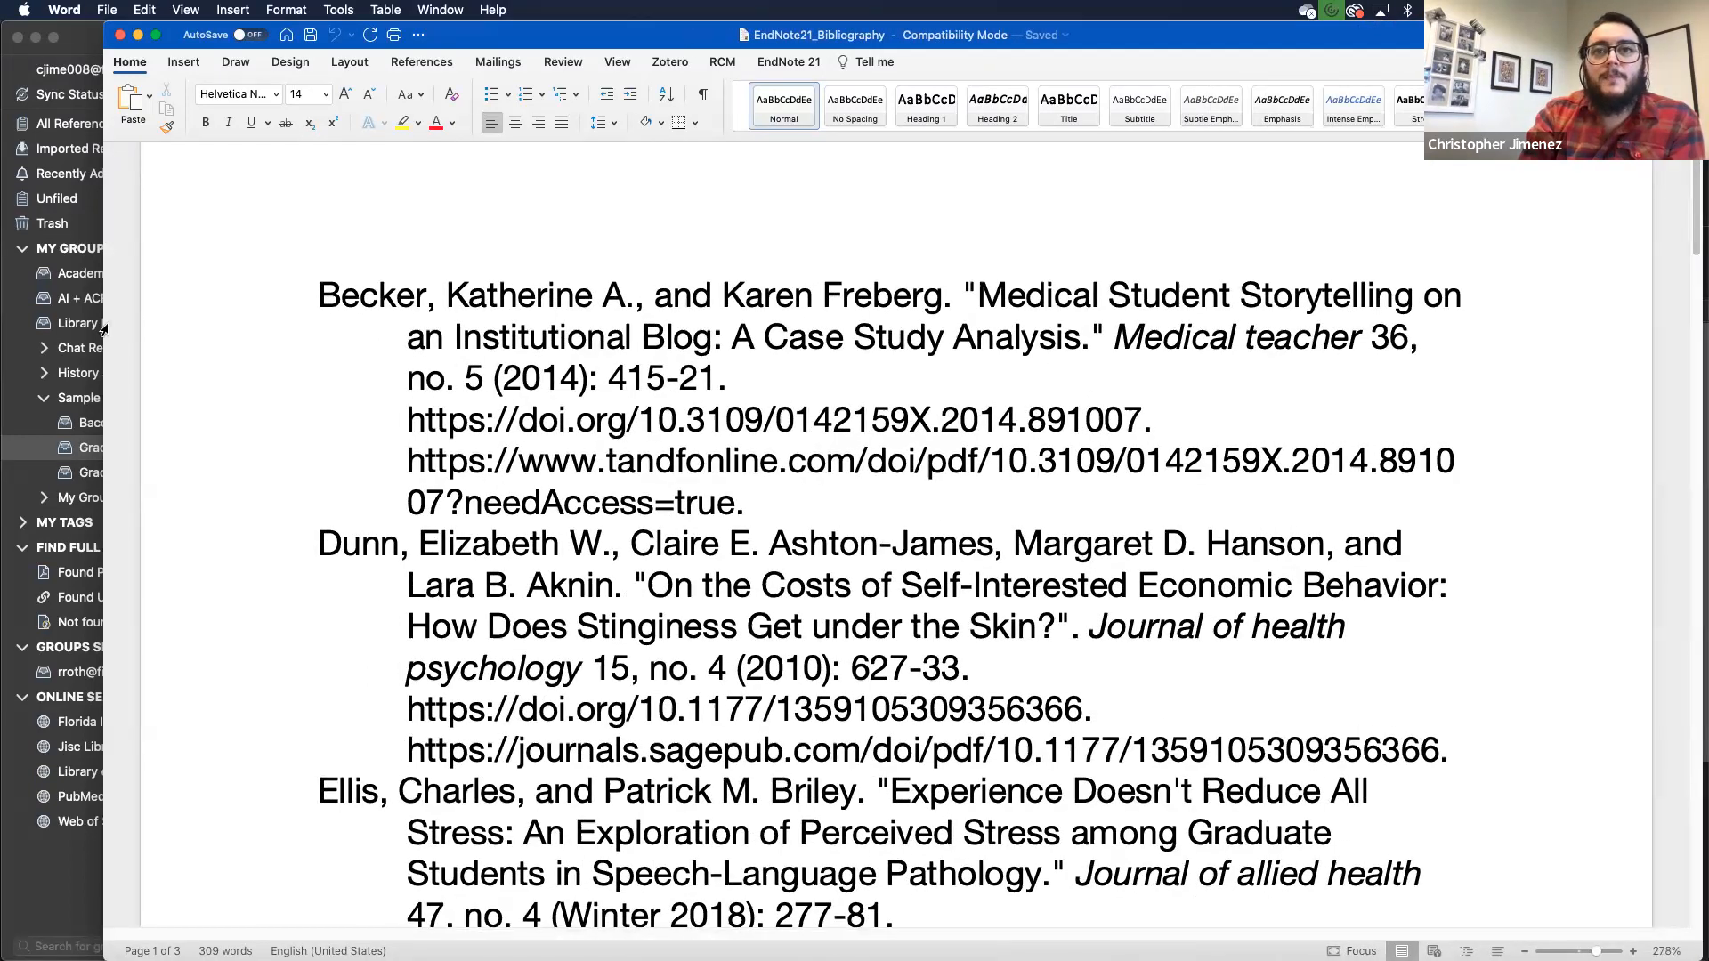
pyautogui.moveTo(104, 327); pyautogui.dragTo(1, 327)
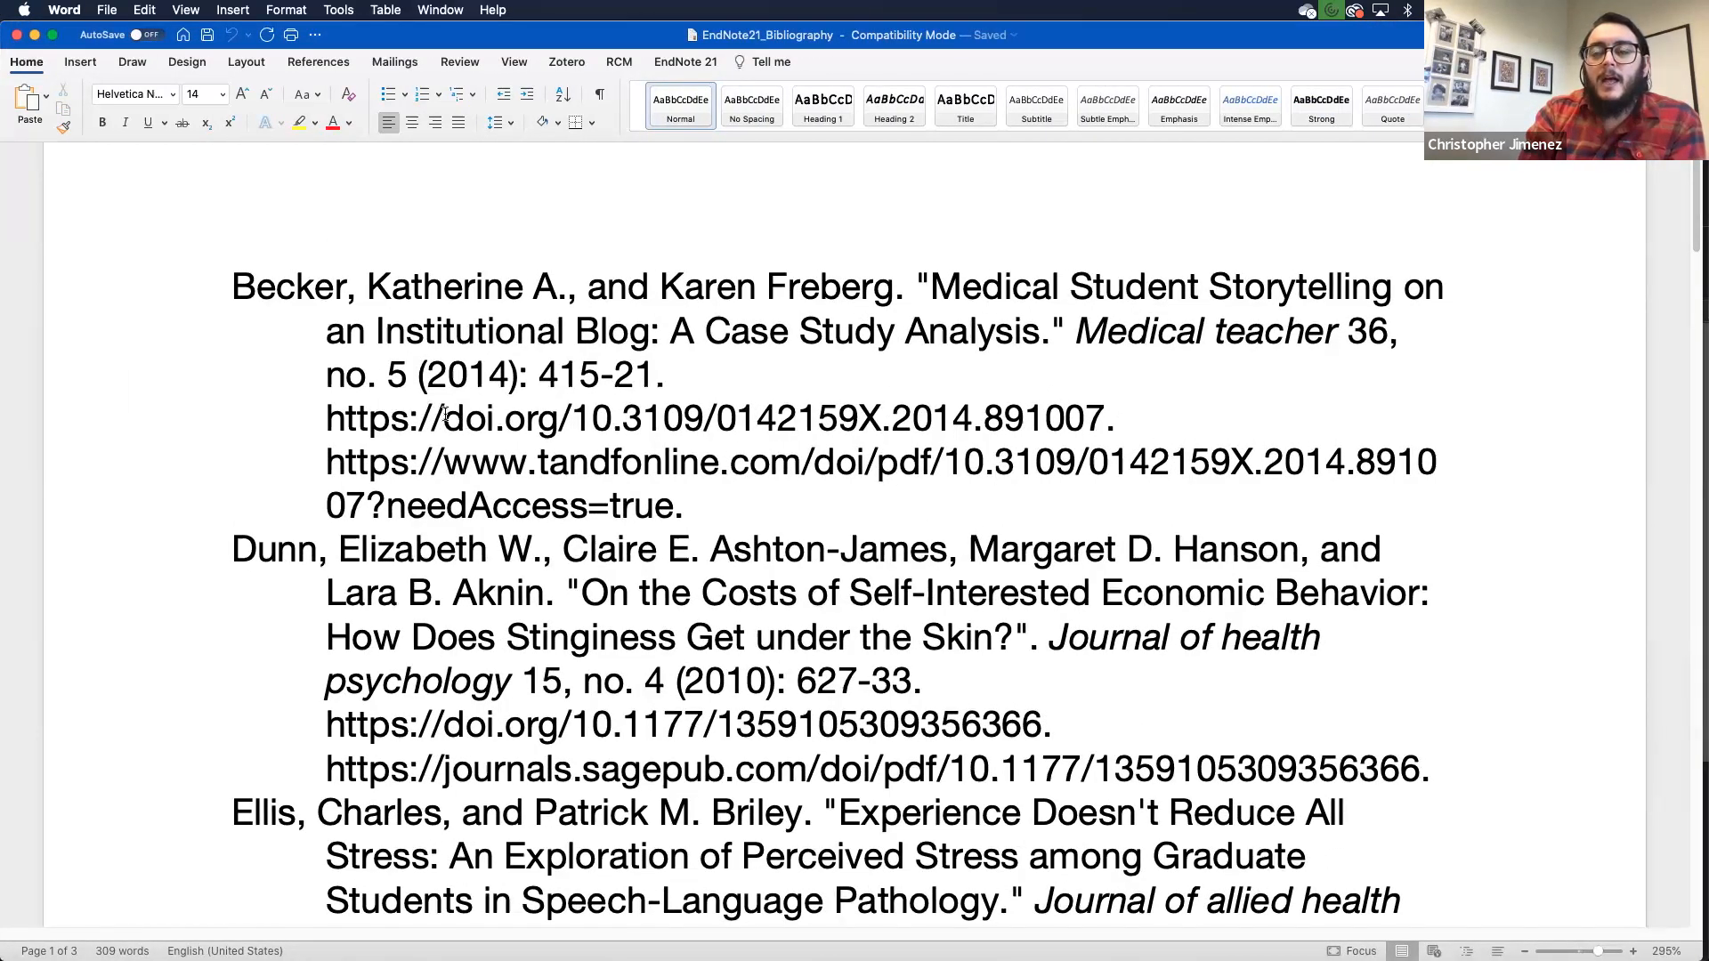
# - Scroll the bibliography and select the tandfonline URL in the Becker reference
pyautogui.scroll(-3, 426, 387)
pyautogui.scroll(-2, 443, 411)
pyautogui.scroll(5, 445, 415)
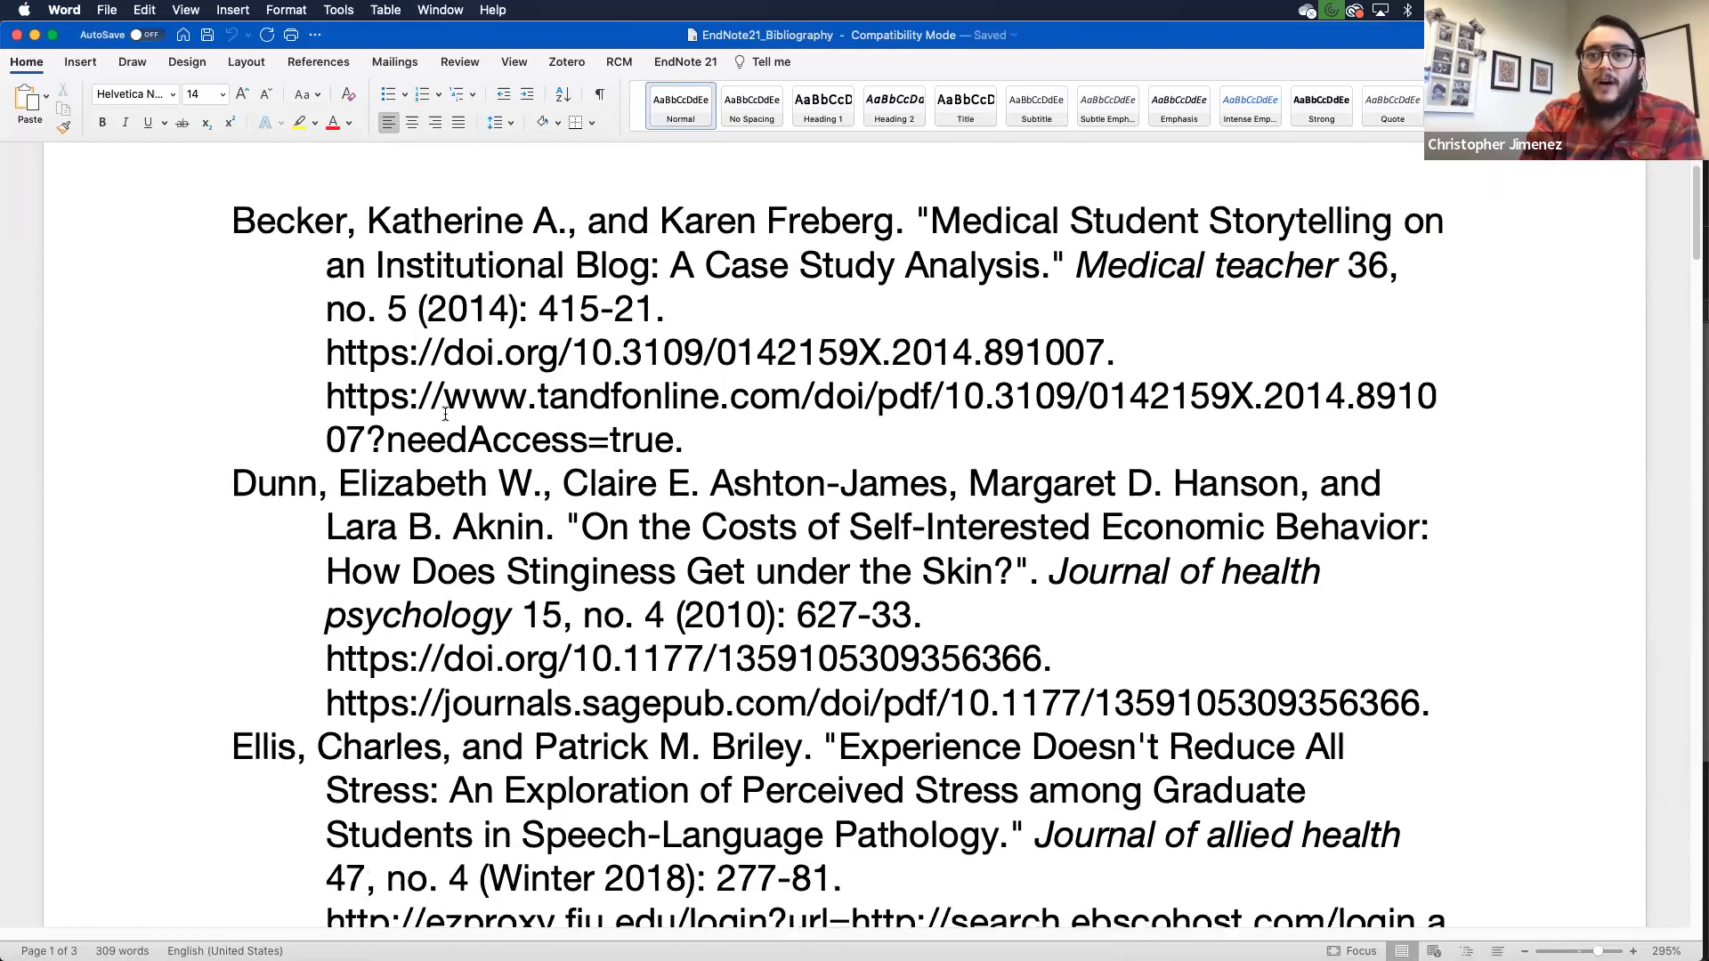
pyautogui.click(551, 606)
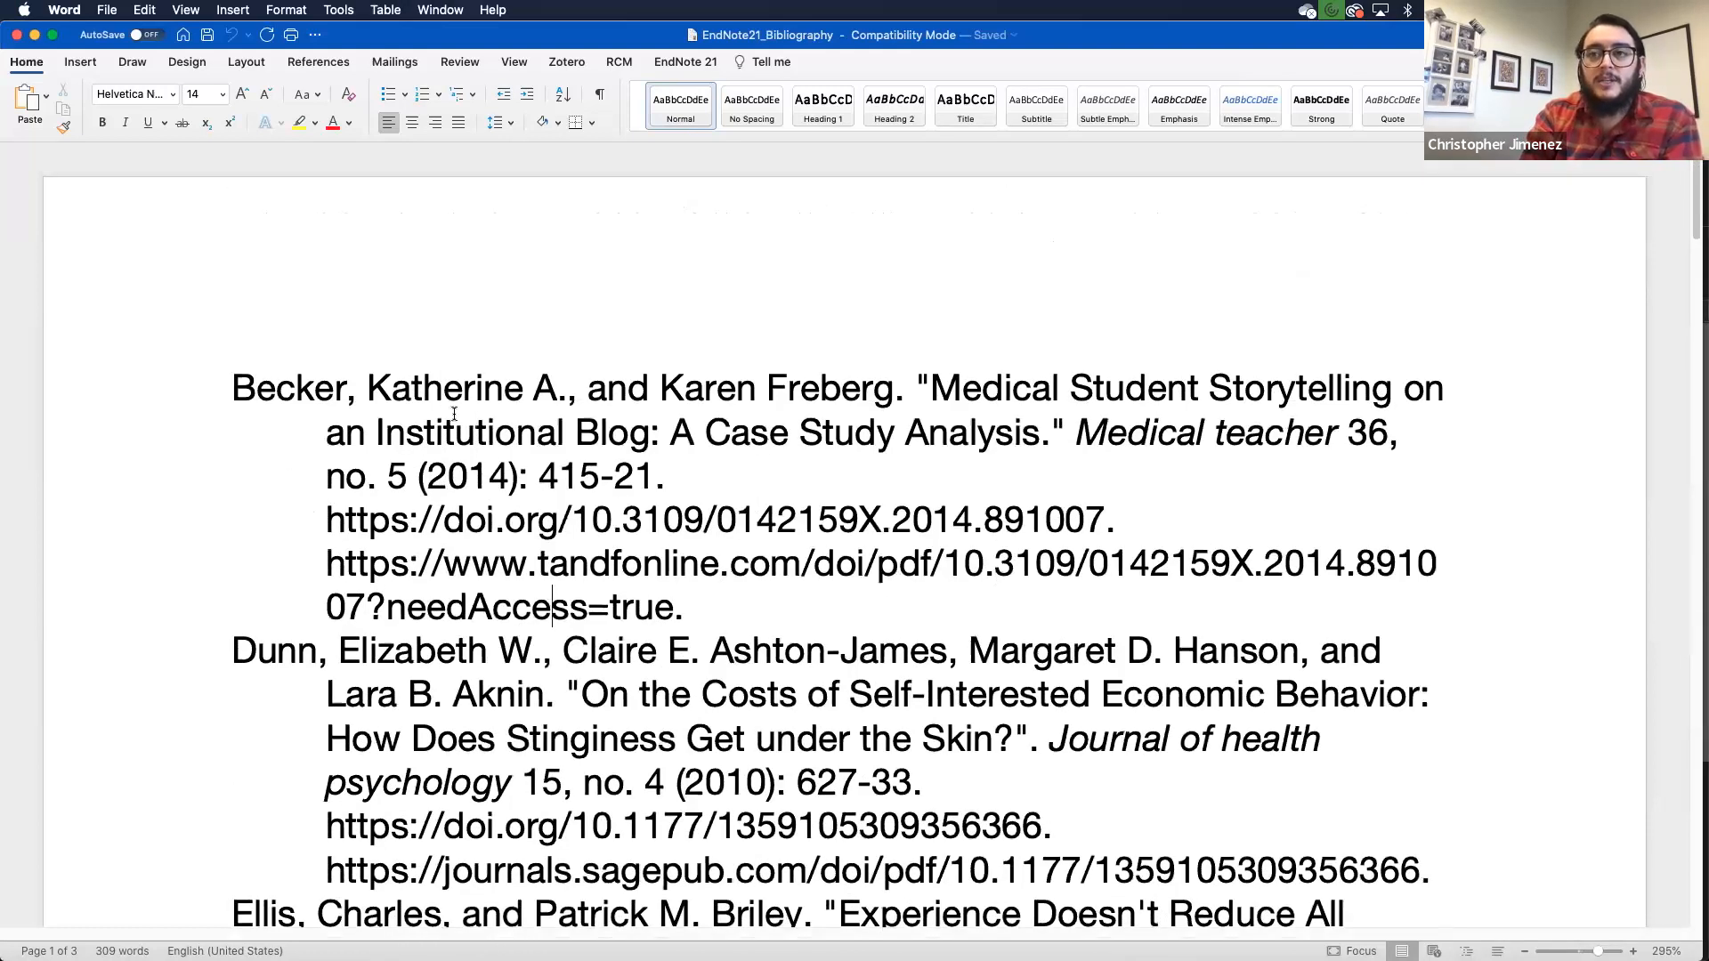
pyautogui.scroll(-2, 676, 495)
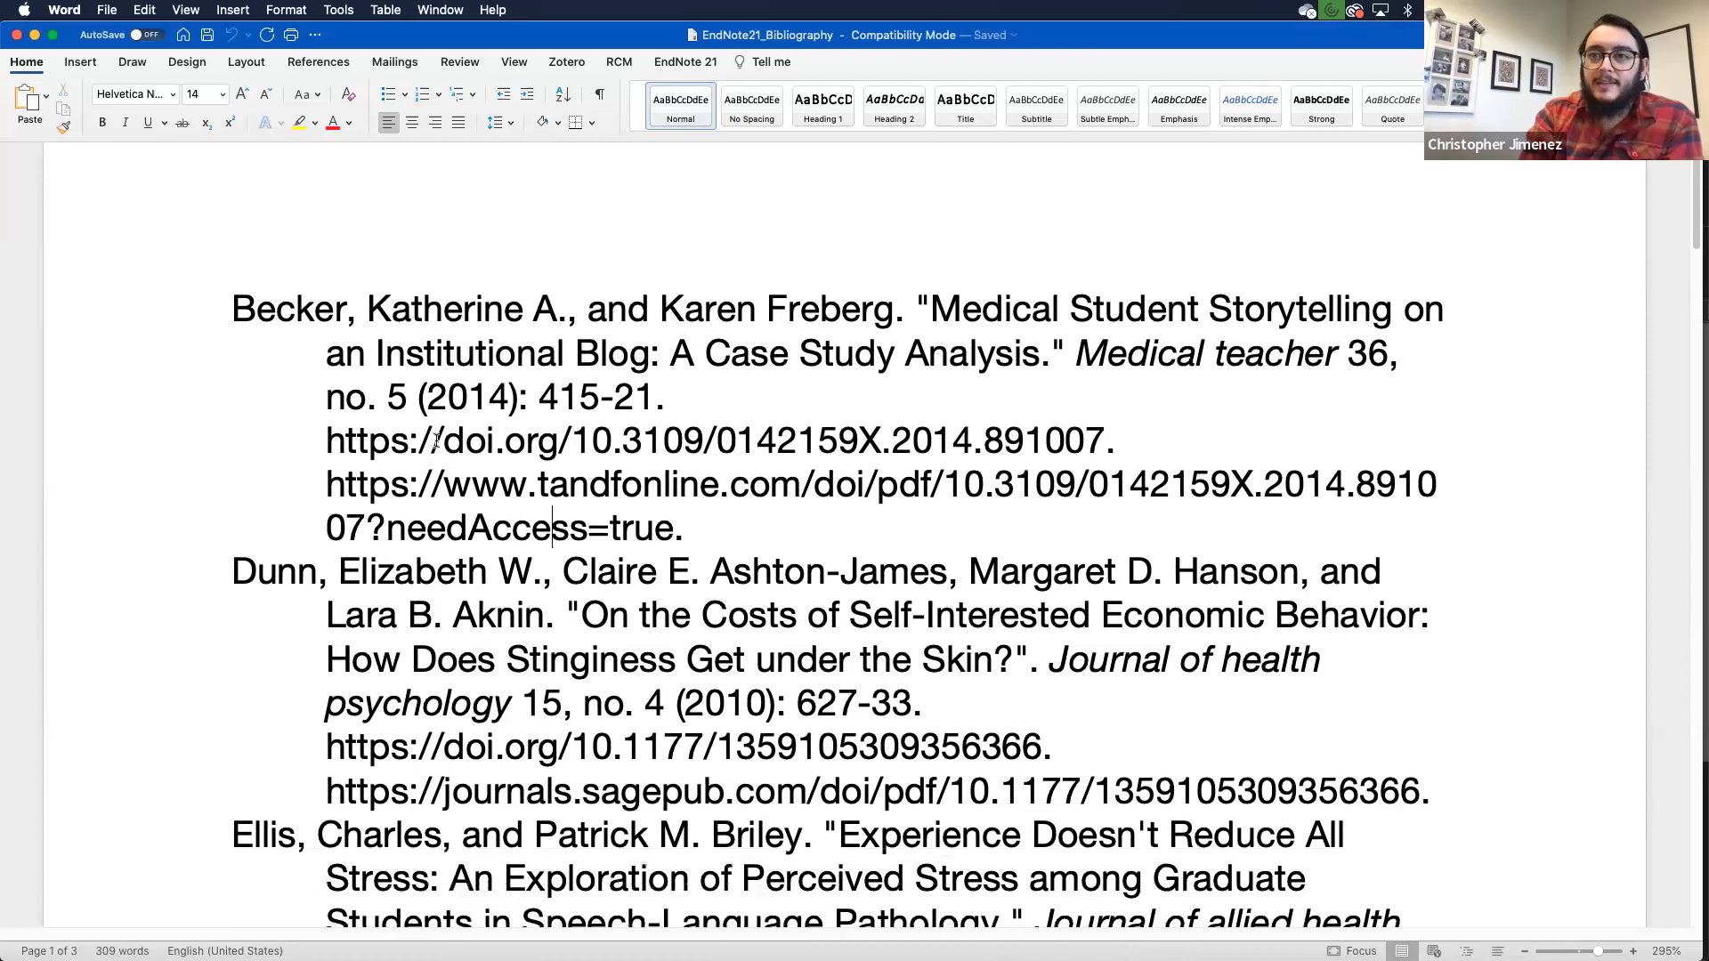
pyautogui.moveTo(714, 533); pyautogui.dragTo(1145, 441)
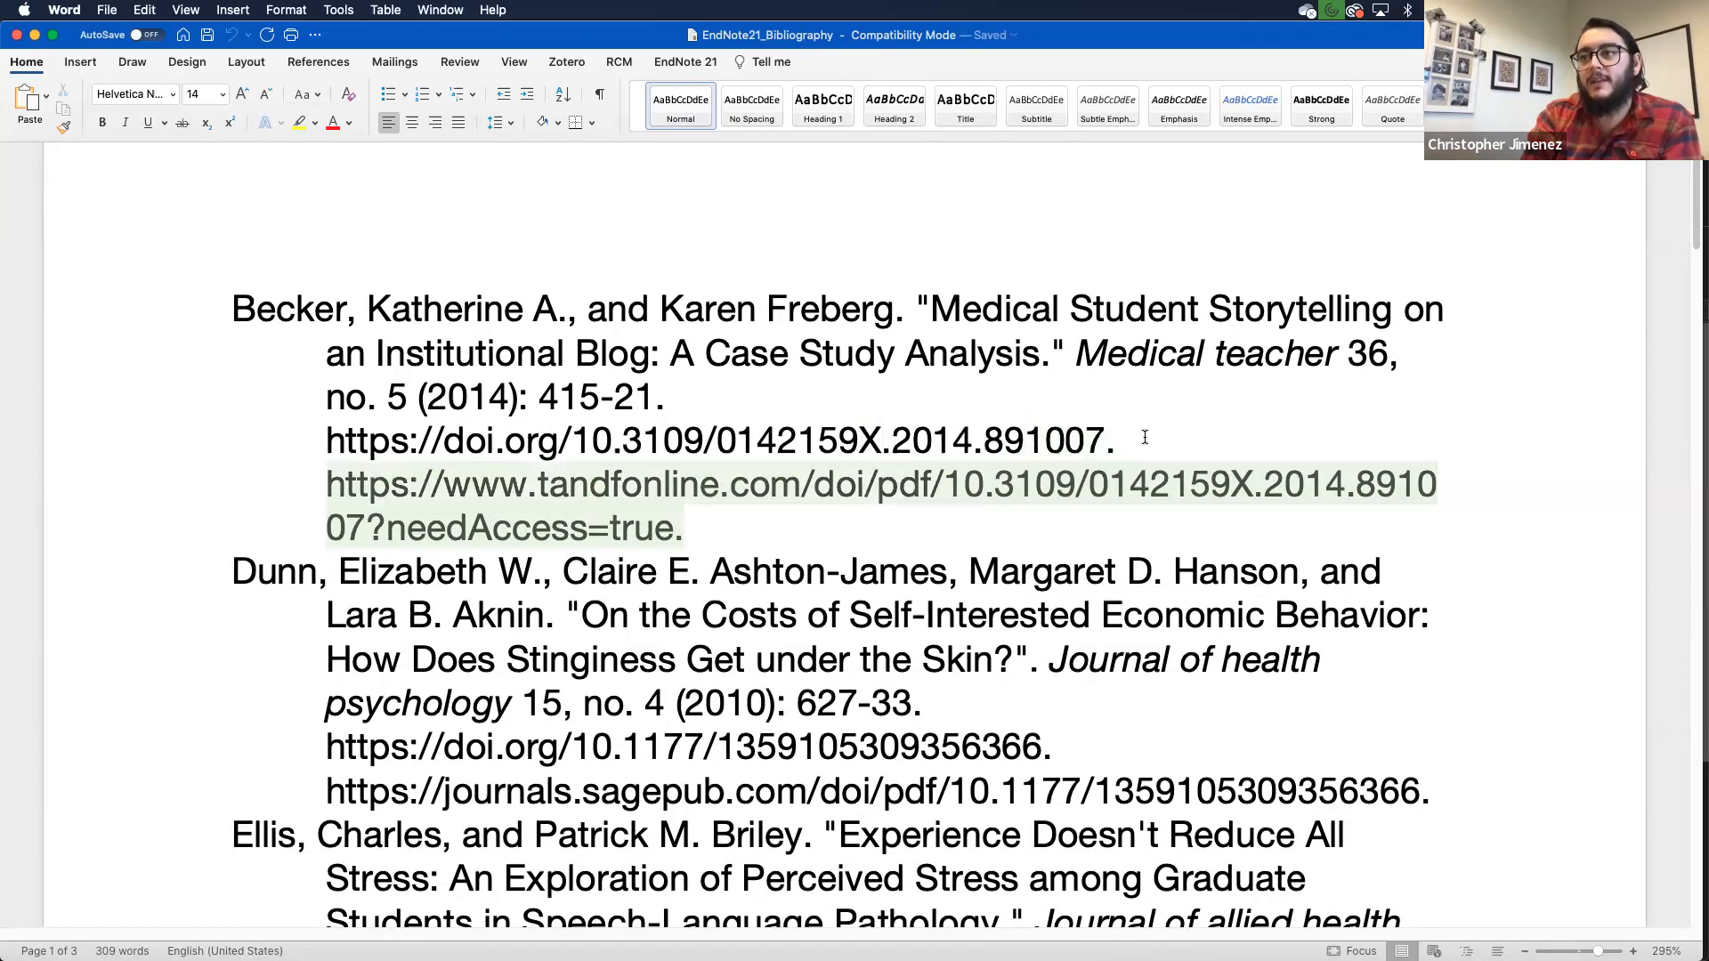
# - Scroll further and select the ingentaconnect URL in the Ellis reference
pyautogui.scroll(-2, 1145, 440)
pyautogui.scroll(-15, 1144, 436)
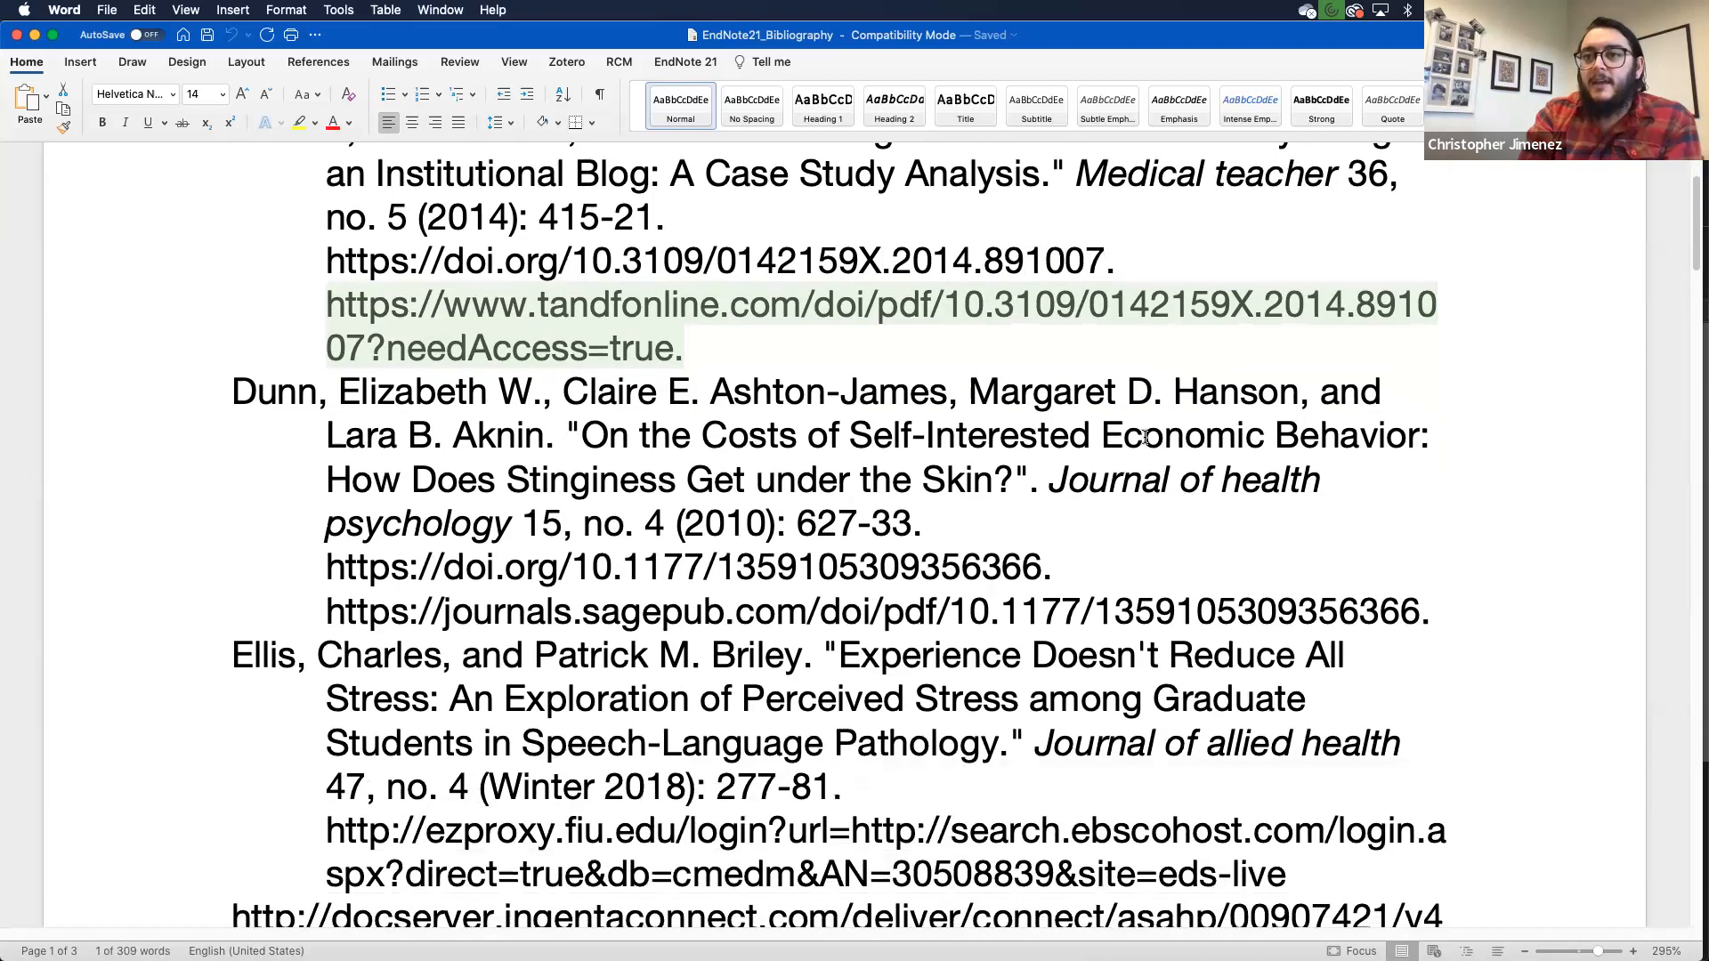
pyautogui.scroll(-3, 1145, 436)
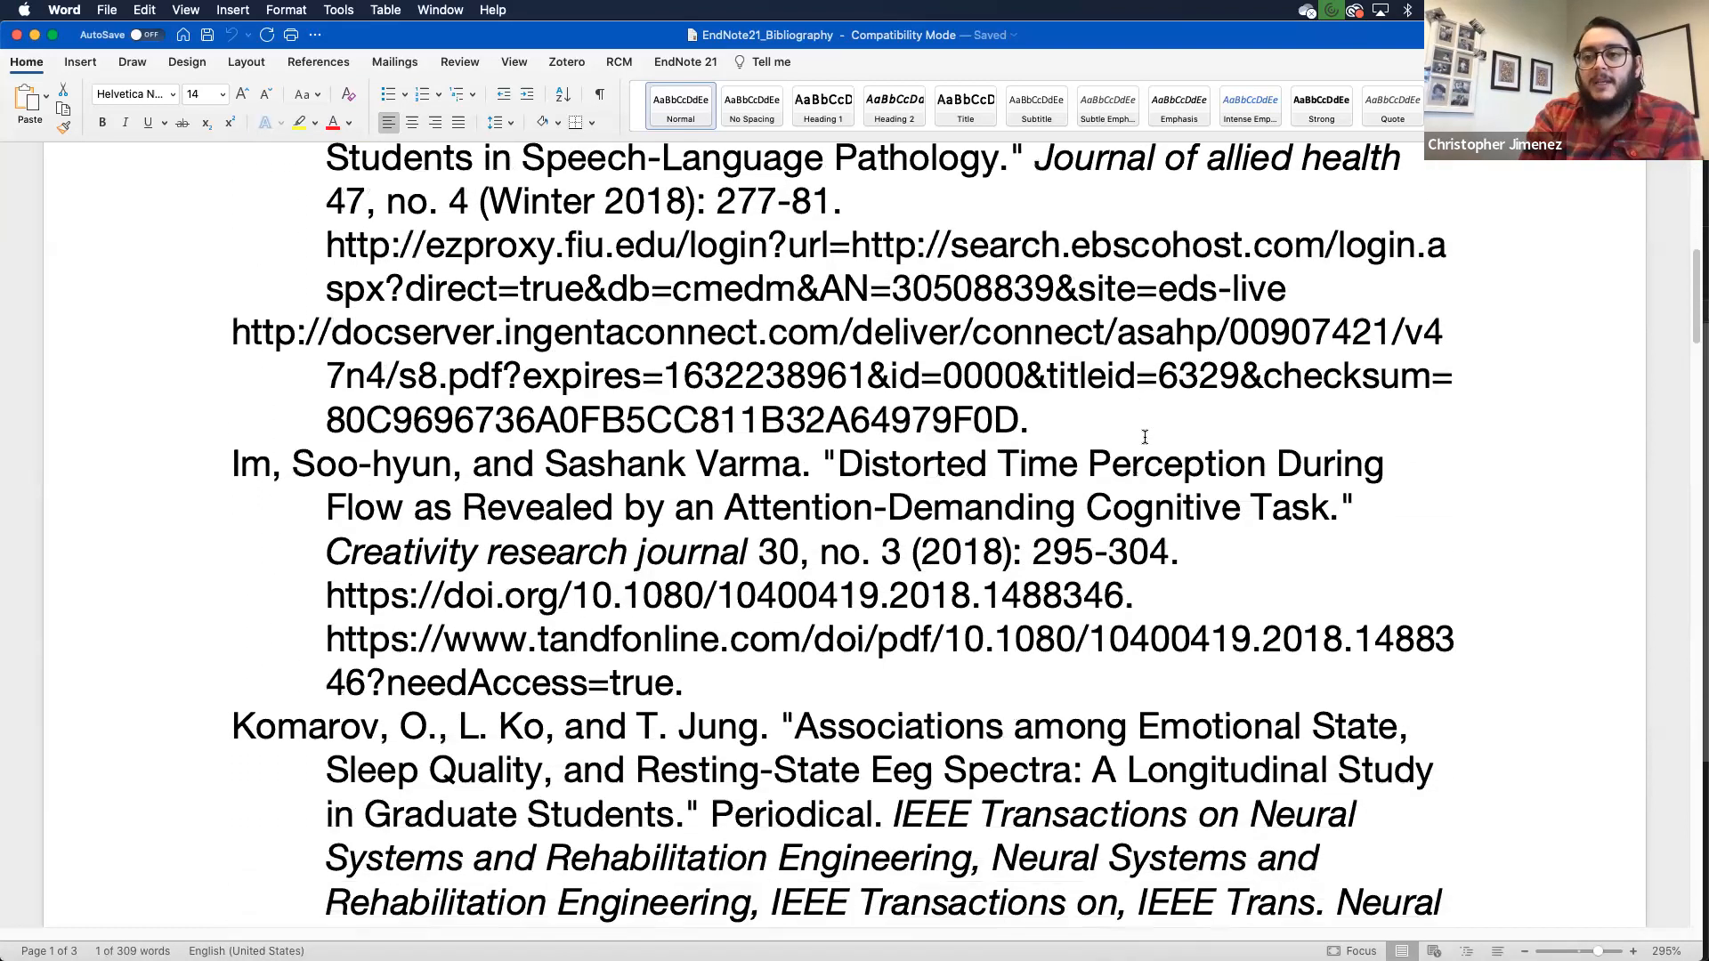
pyautogui.scroll(1, 1145, 437)
pyautogui.scroll(-3, 1144, 437)
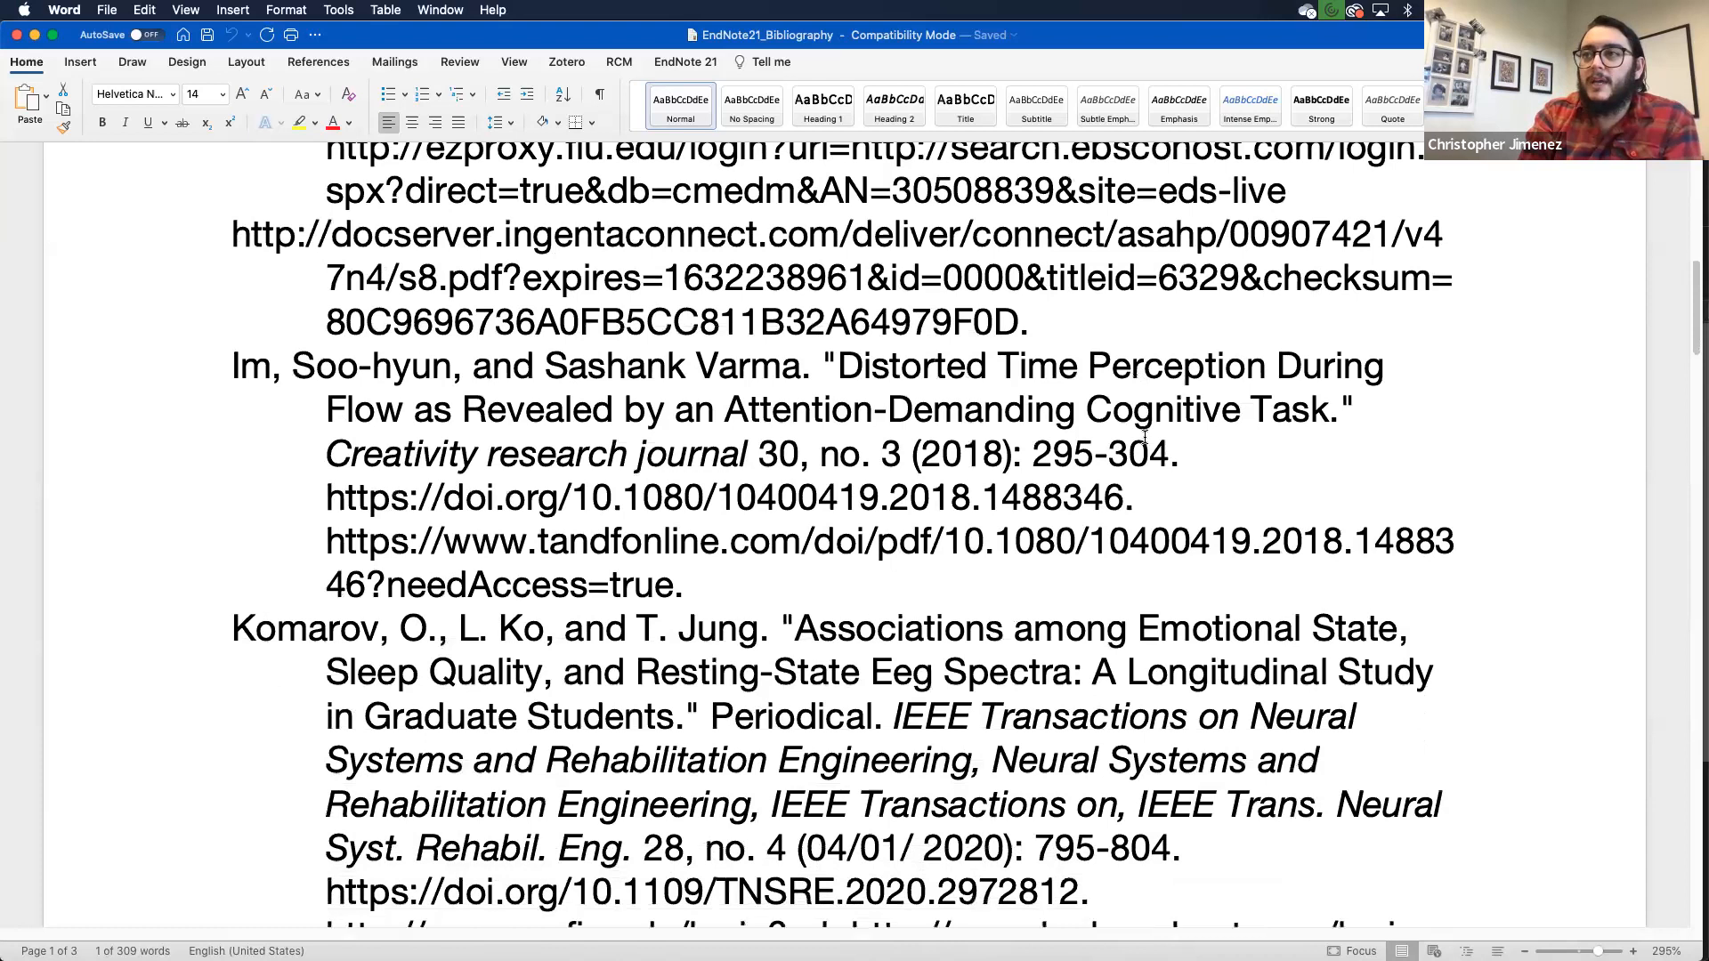
pyautogui.scroll(3, 1144, 437)
pyautogui.scroll(6, 1144, 437)
pyautogui.scroll(-3, 1144, 437)
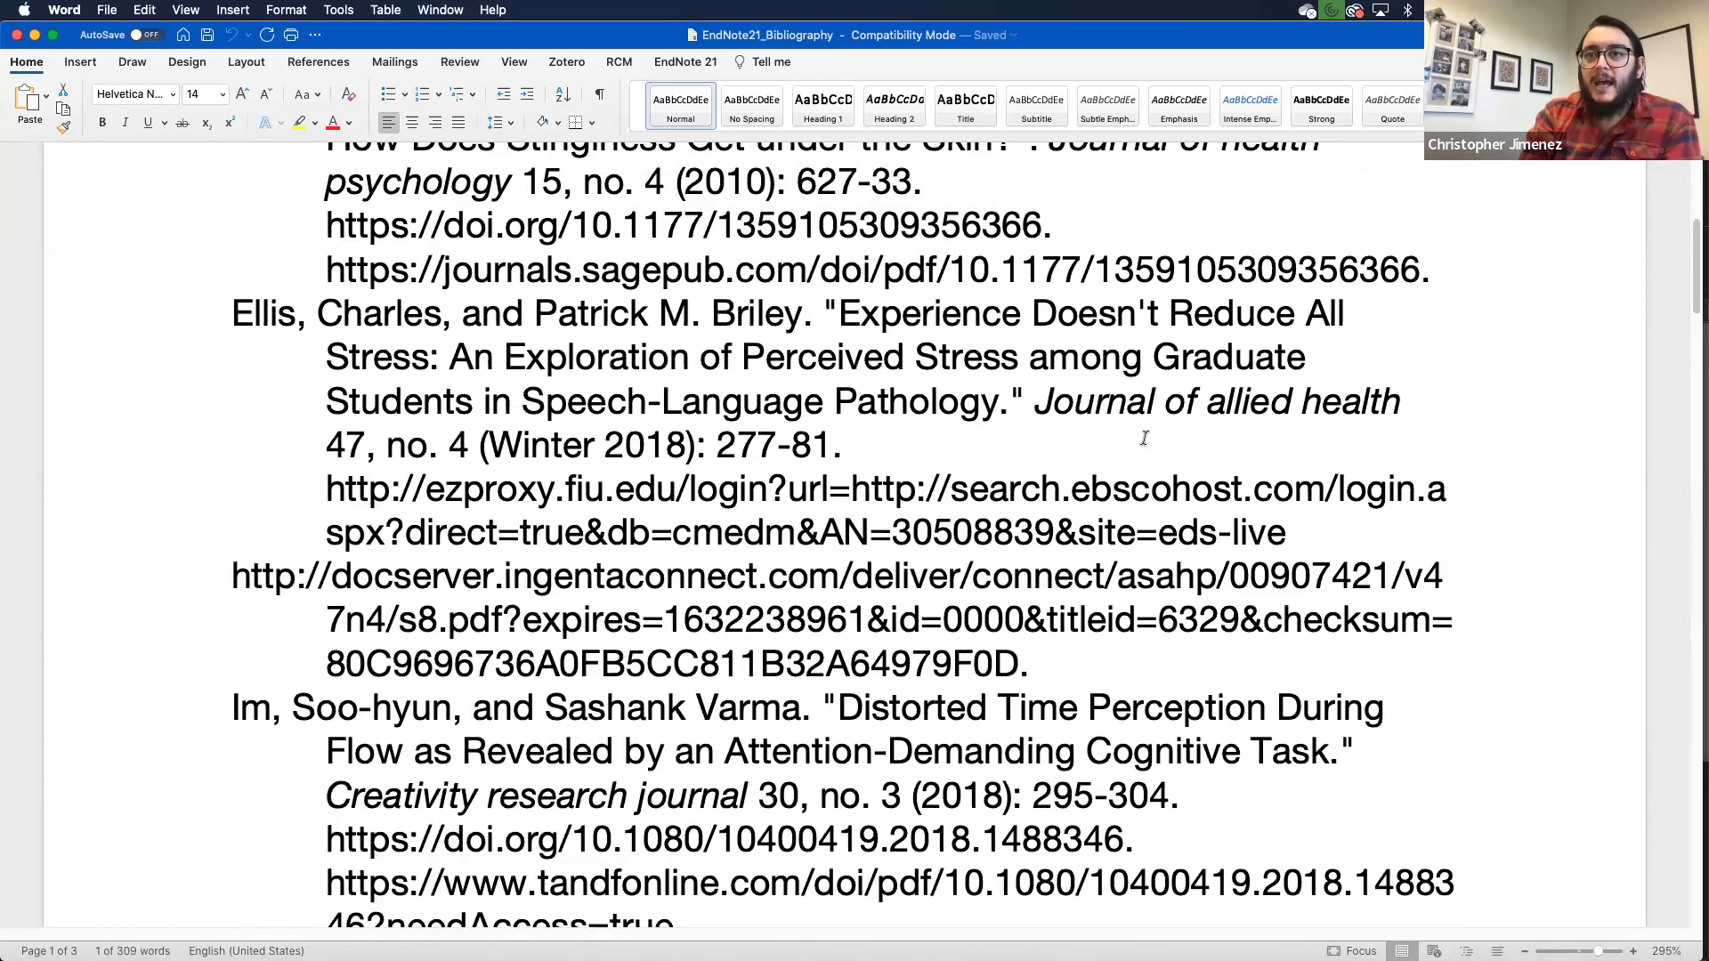
pyautogui.scroll(-2, 1144, 437)
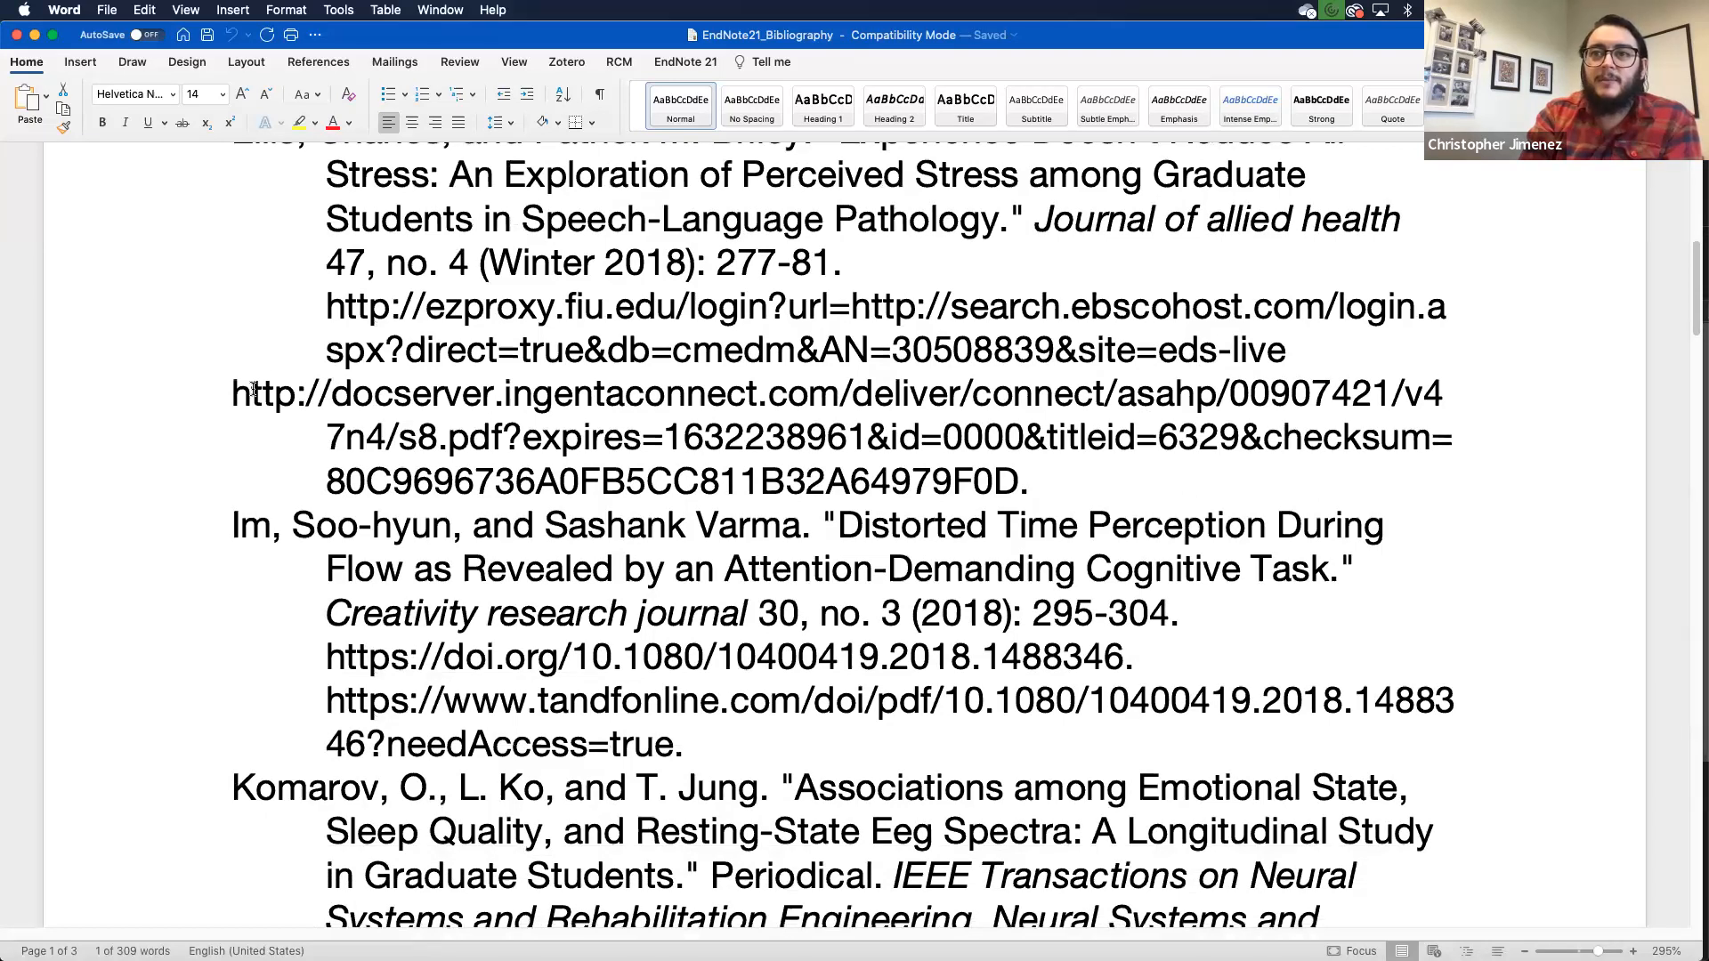
pyautogui.moveTo(233, 394); pyautogui.dragTo(605, 485)
# - Scroll through the remaining exported references, then bring up Mission Control
pyautogui.scroll(-5, 623, 480)
pyautogui.scroll(-6, 630, 478)
pyautogui.scroll(-12, 630, 478)
pyautogui.scroll(-4, 630, 478)
pyautogui.scroll(-4, 630, 478)
pyautogui.hotkey('ctrl', 'Up')
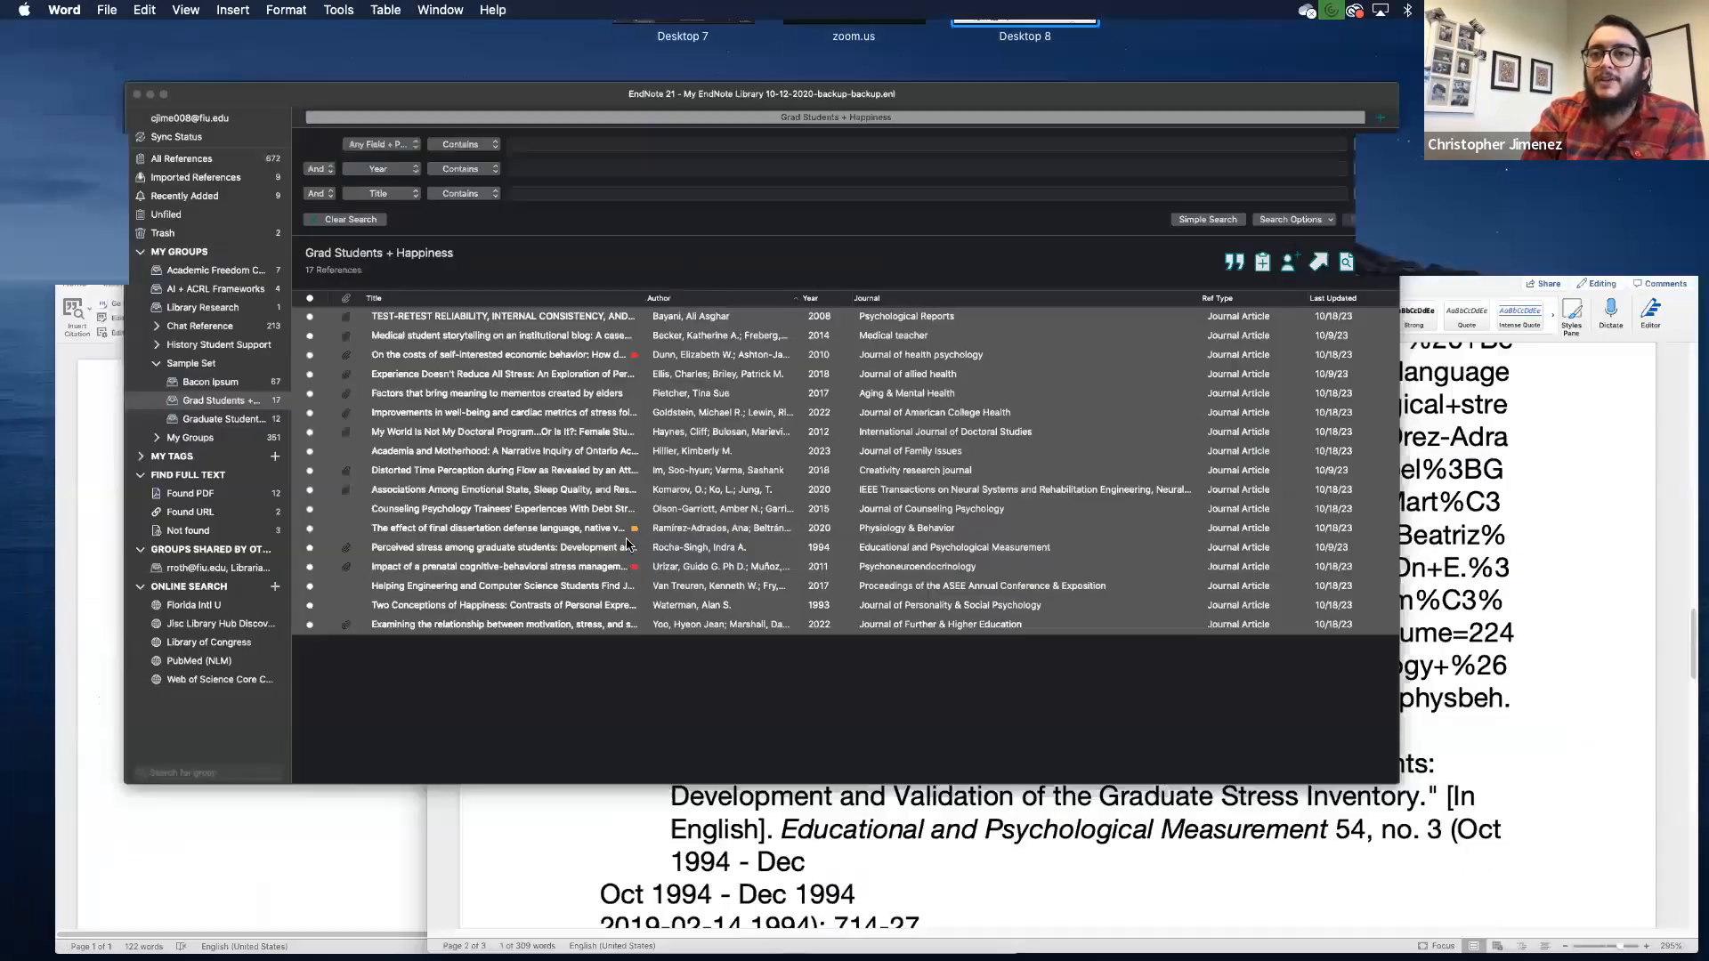
# - Back in EndNote, view the Hillier 2023 Journal of Family Issues record's fields, then close the panel
pyautogui.click(627, 544)
pyautogui.click(514, 543)
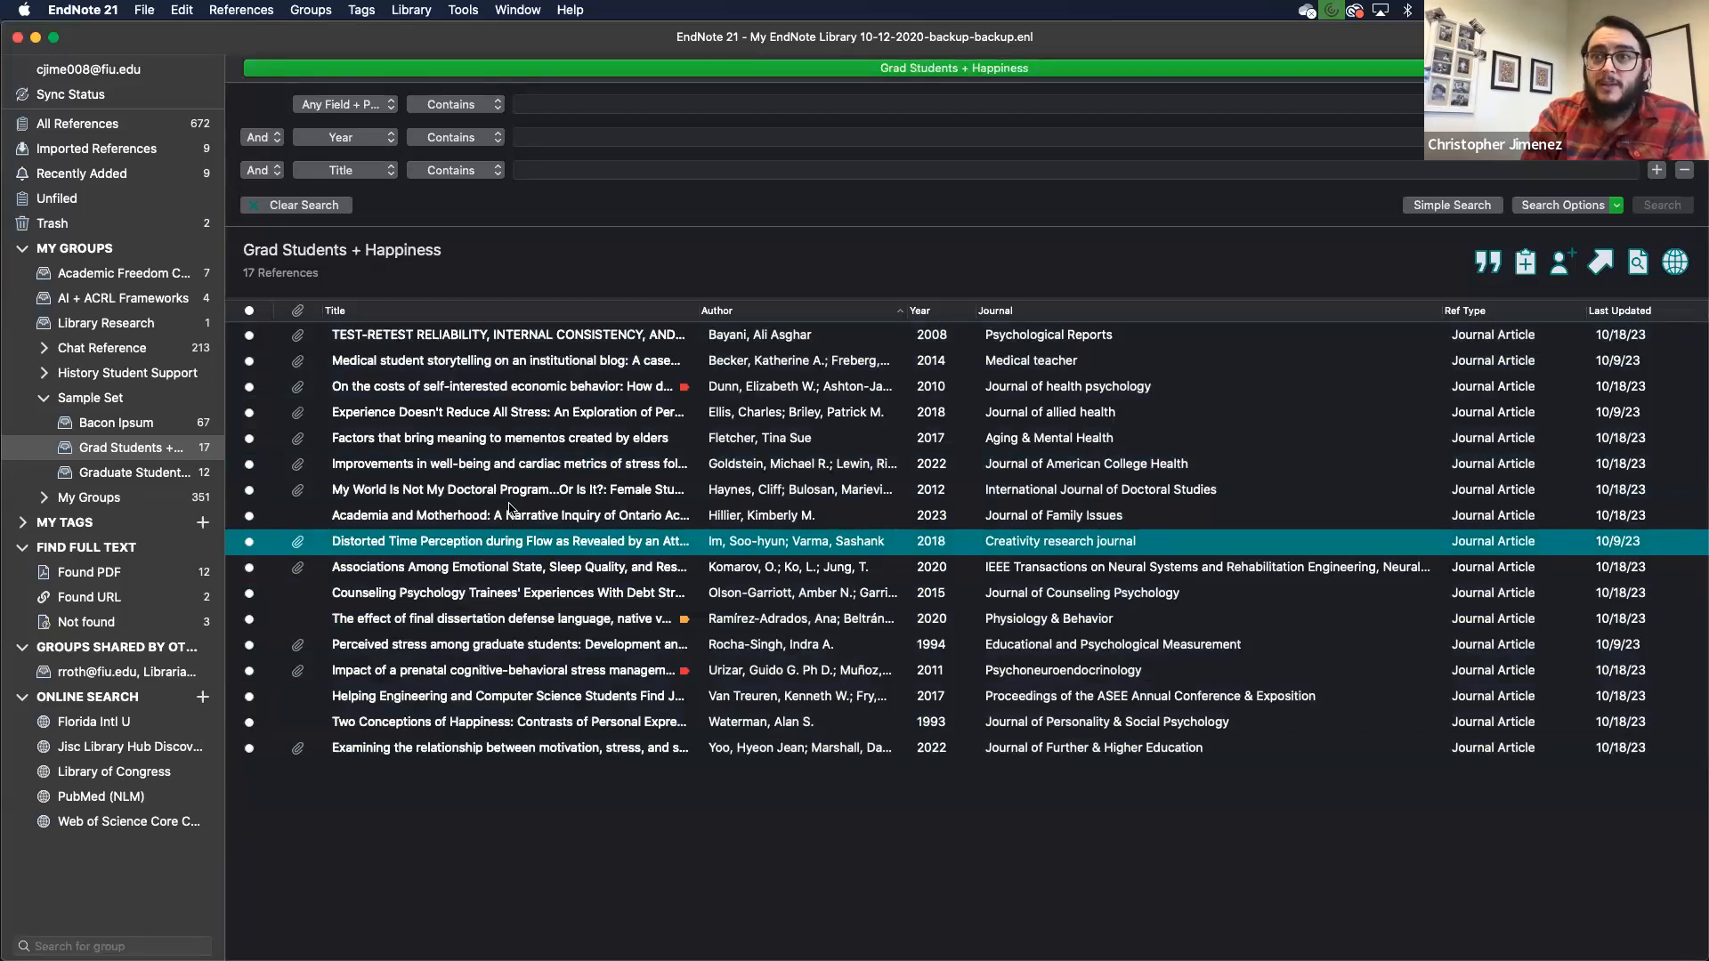
pyautogui.click(510, 513)
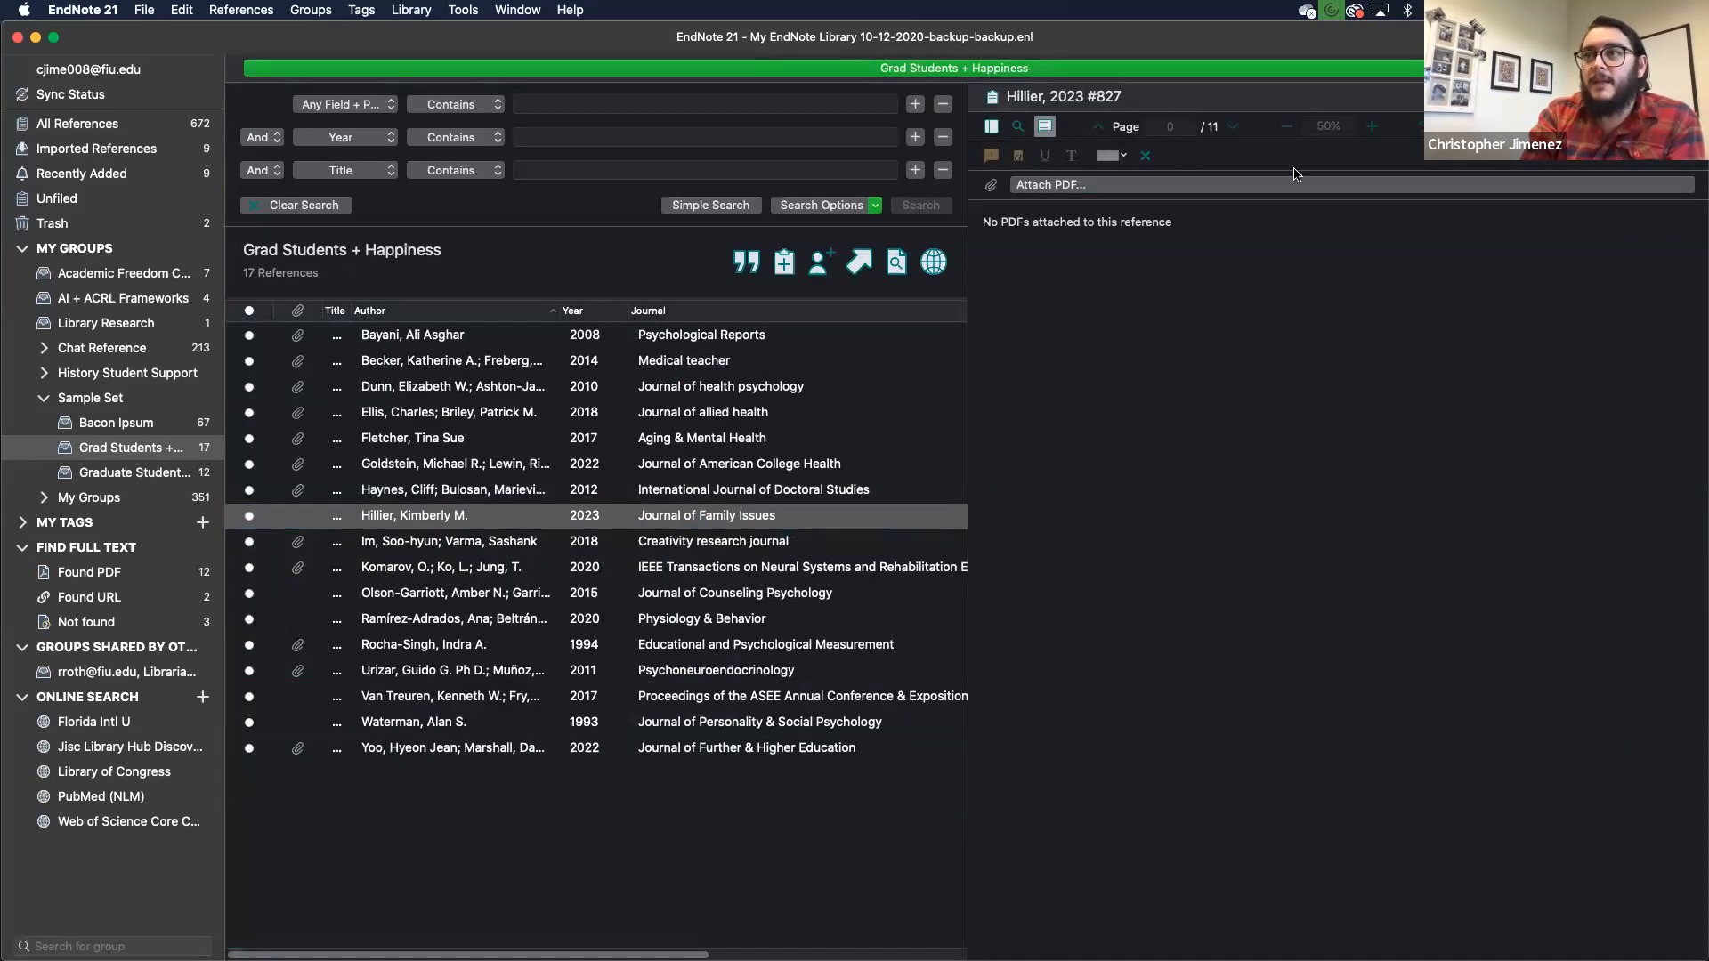
pyautogui.click(1600, 97)
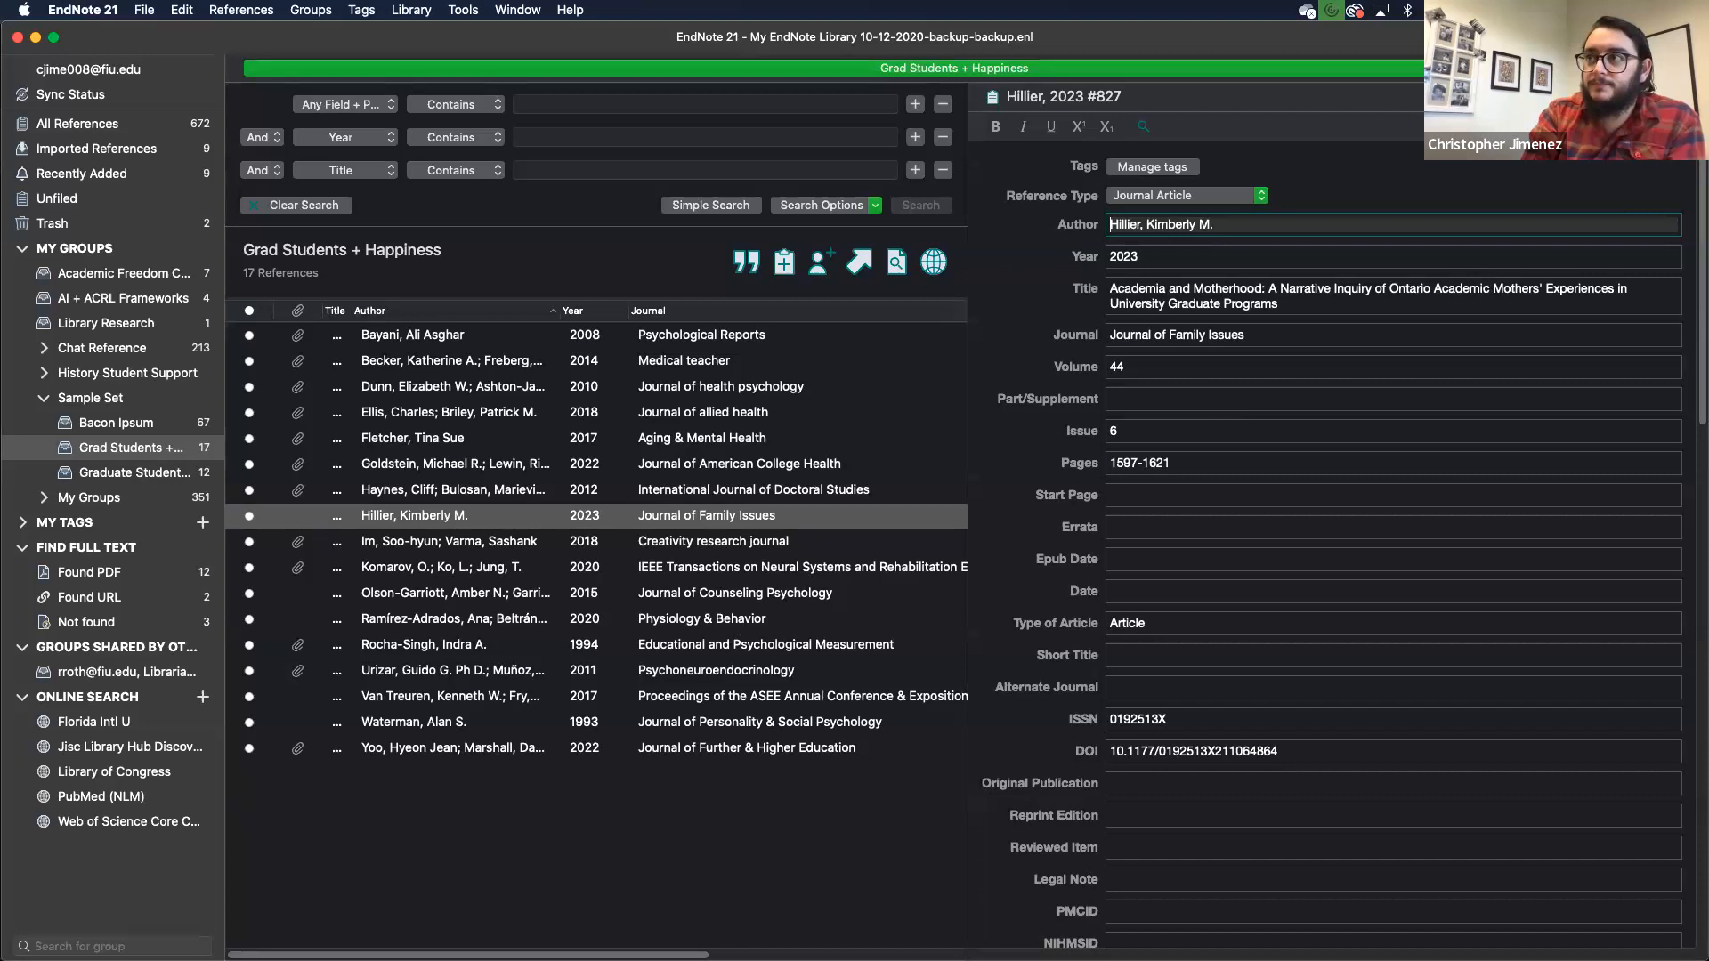
pyautogui.click(1687, 97)
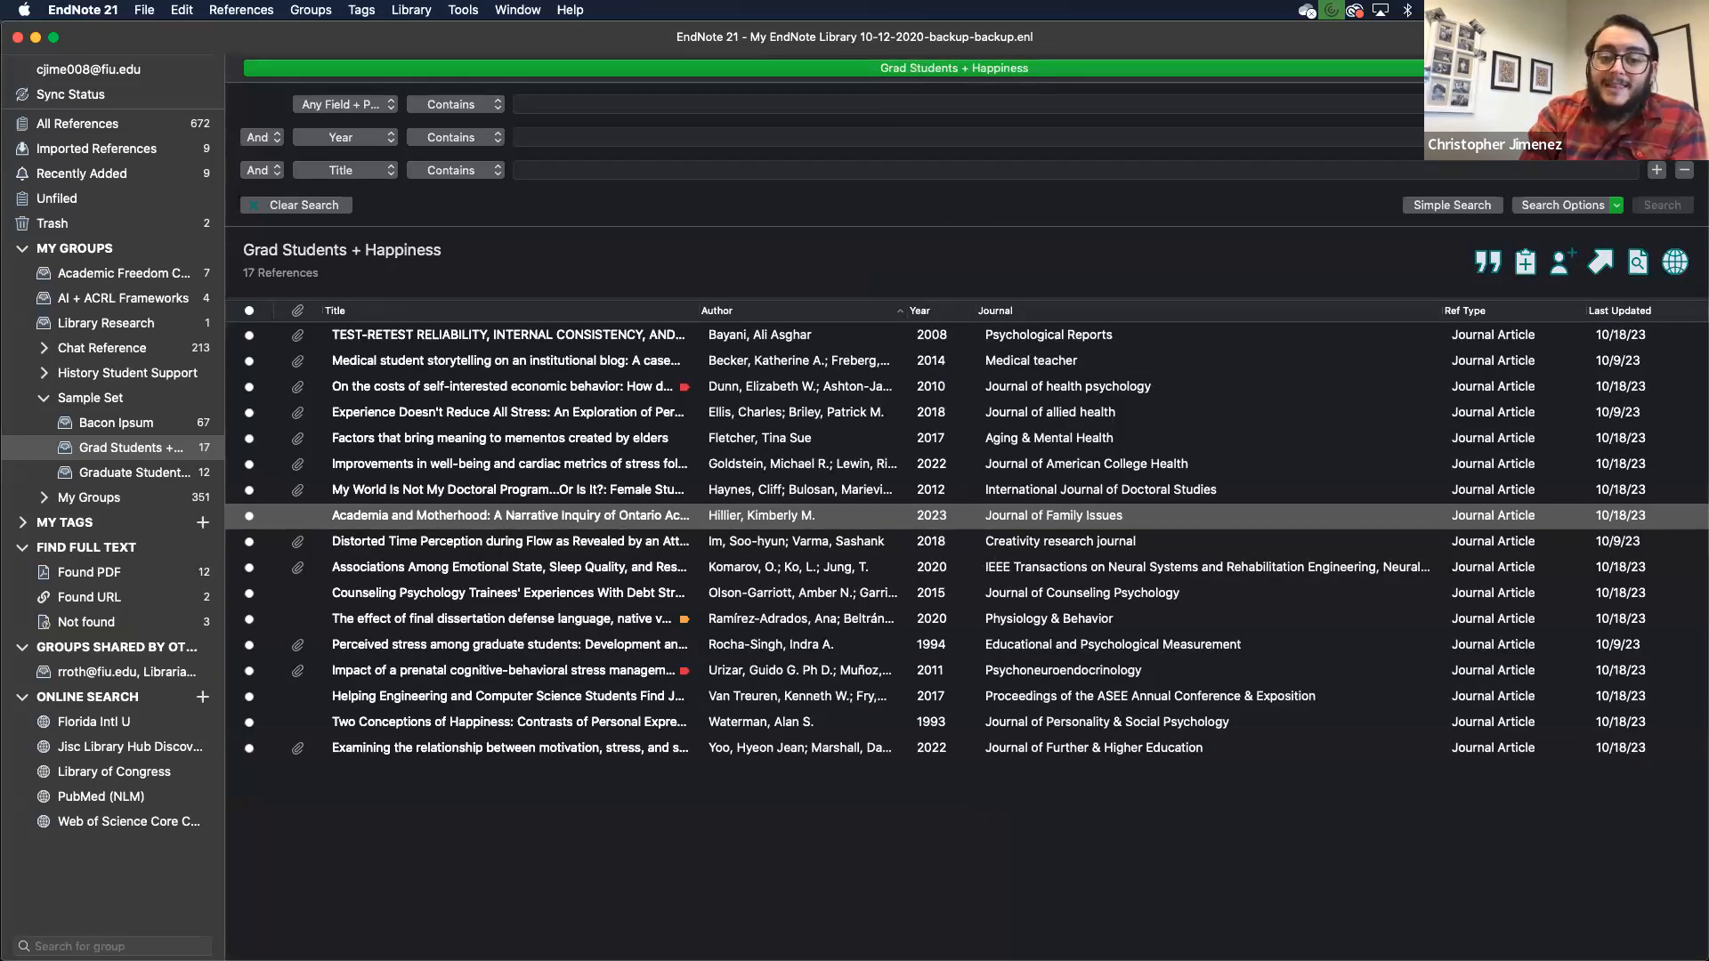
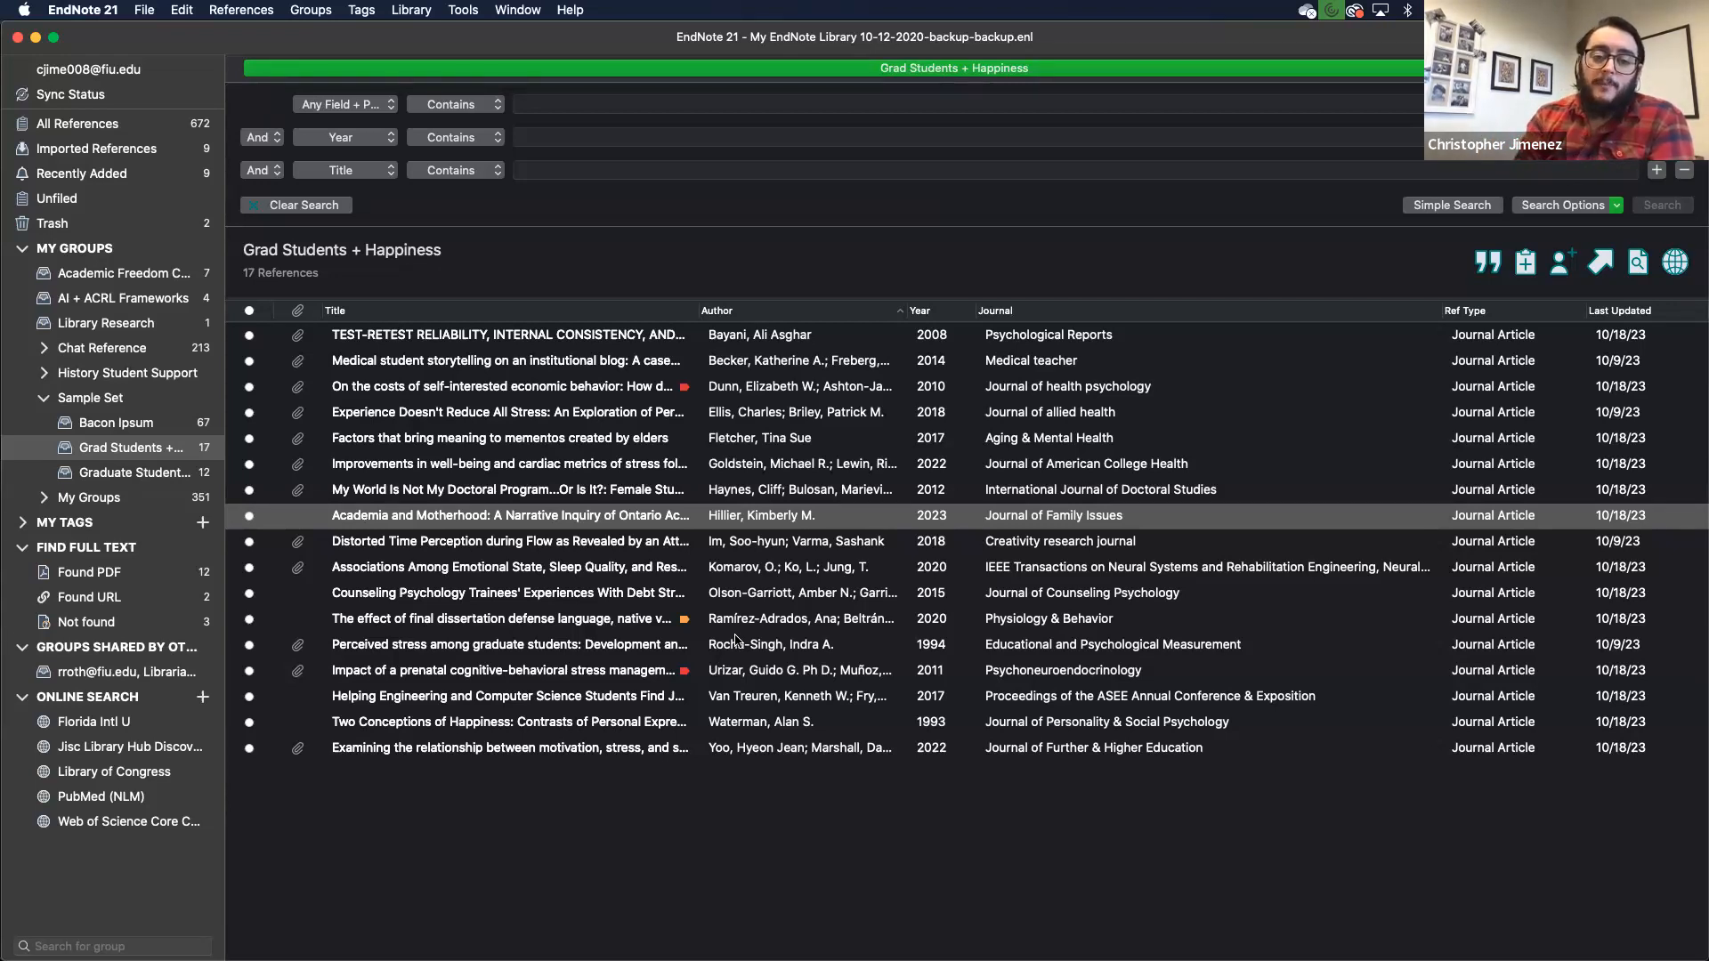
# - Show every open window side by side in the Mission Control overview
pyautogui.hotkey('ctrl', 'Up')
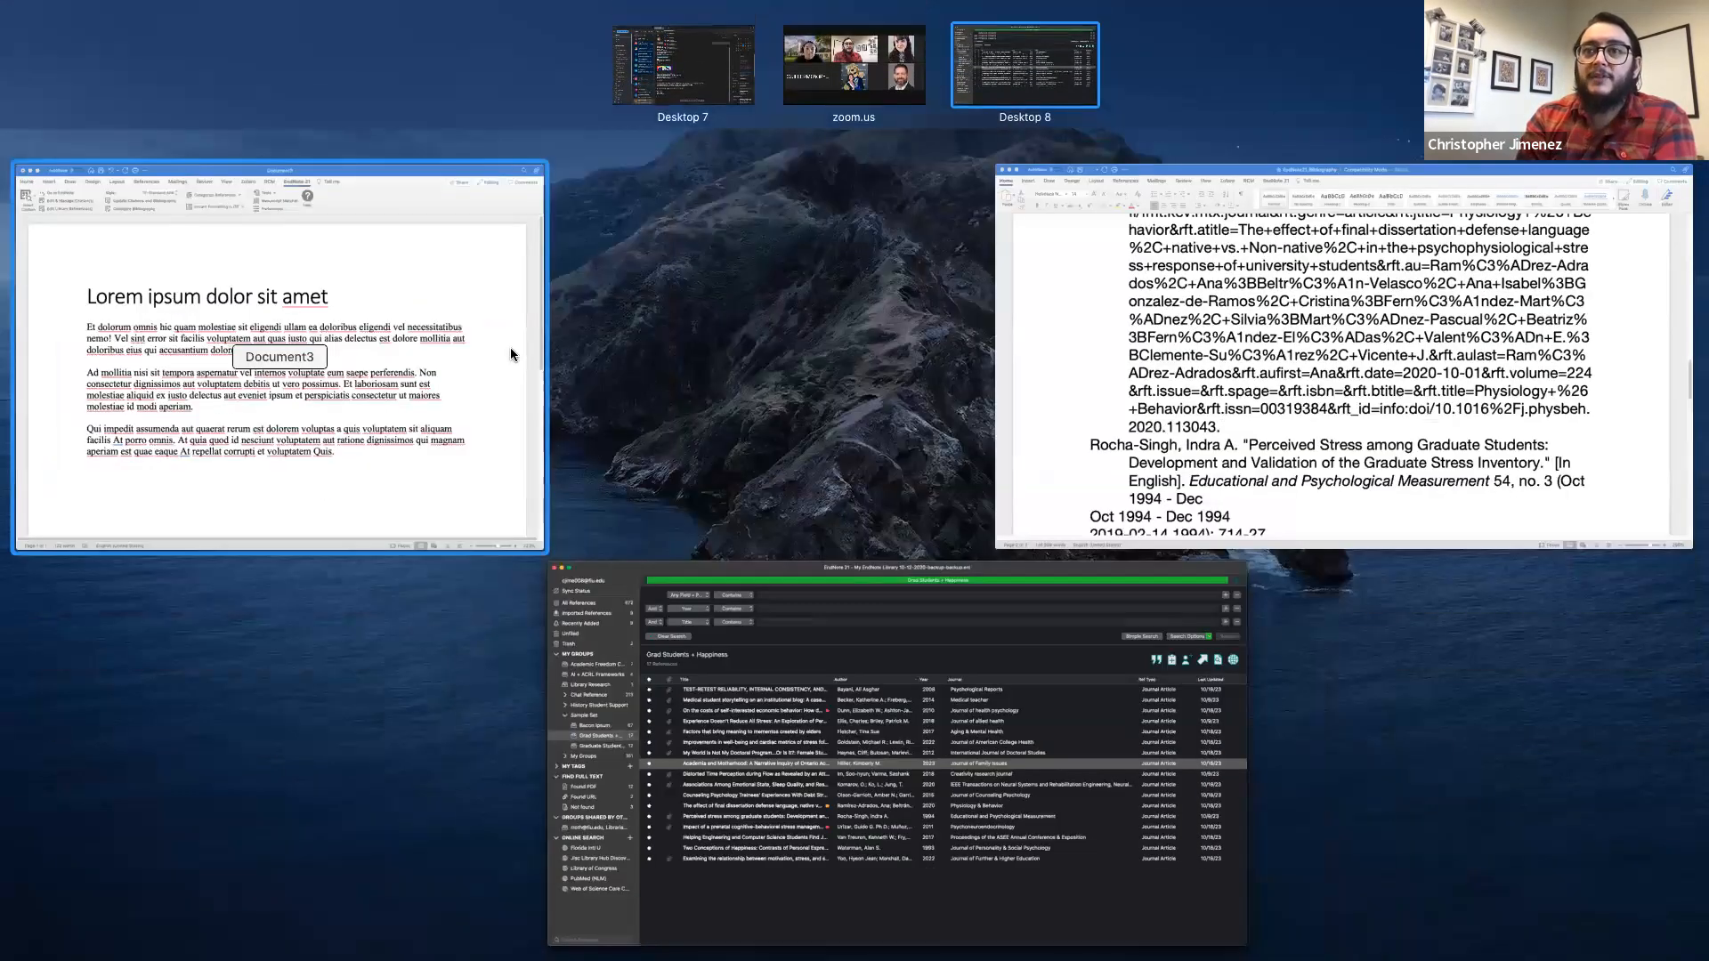
# - Bring the lorem ipsum Document3 to the front and widen it to full screen width
pyautogui.click(955, 576)
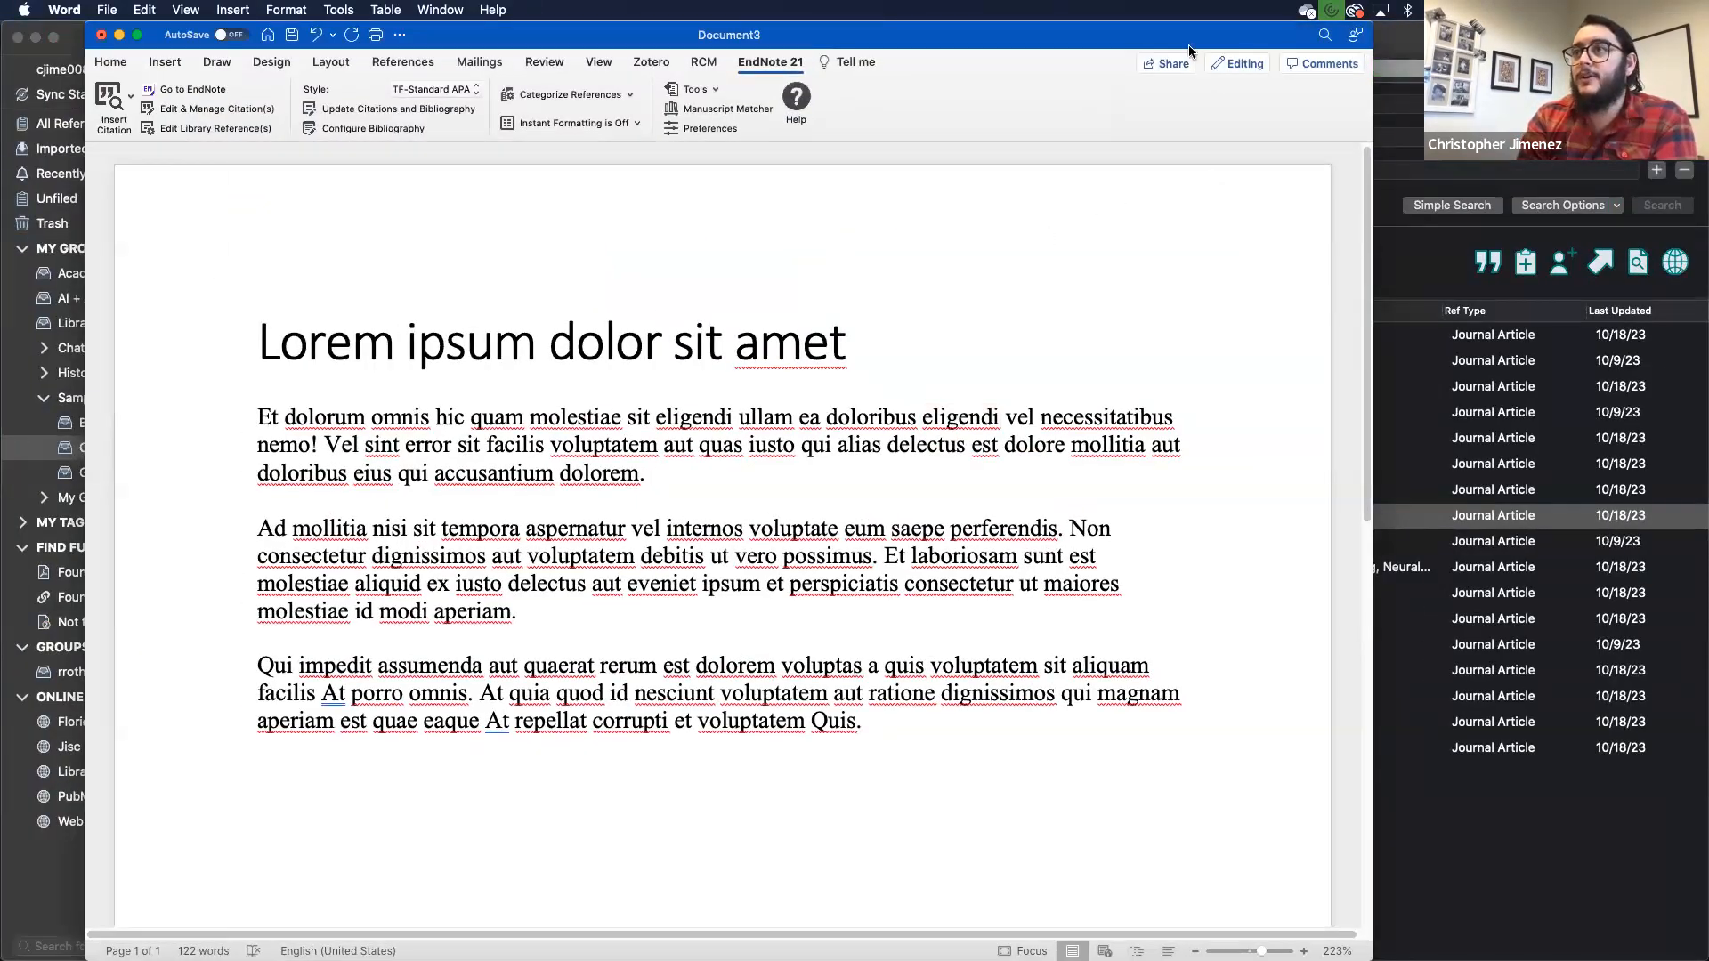
pyautogui.moveTo(1374, 378); pyautogui.dragTo(1702, 377)
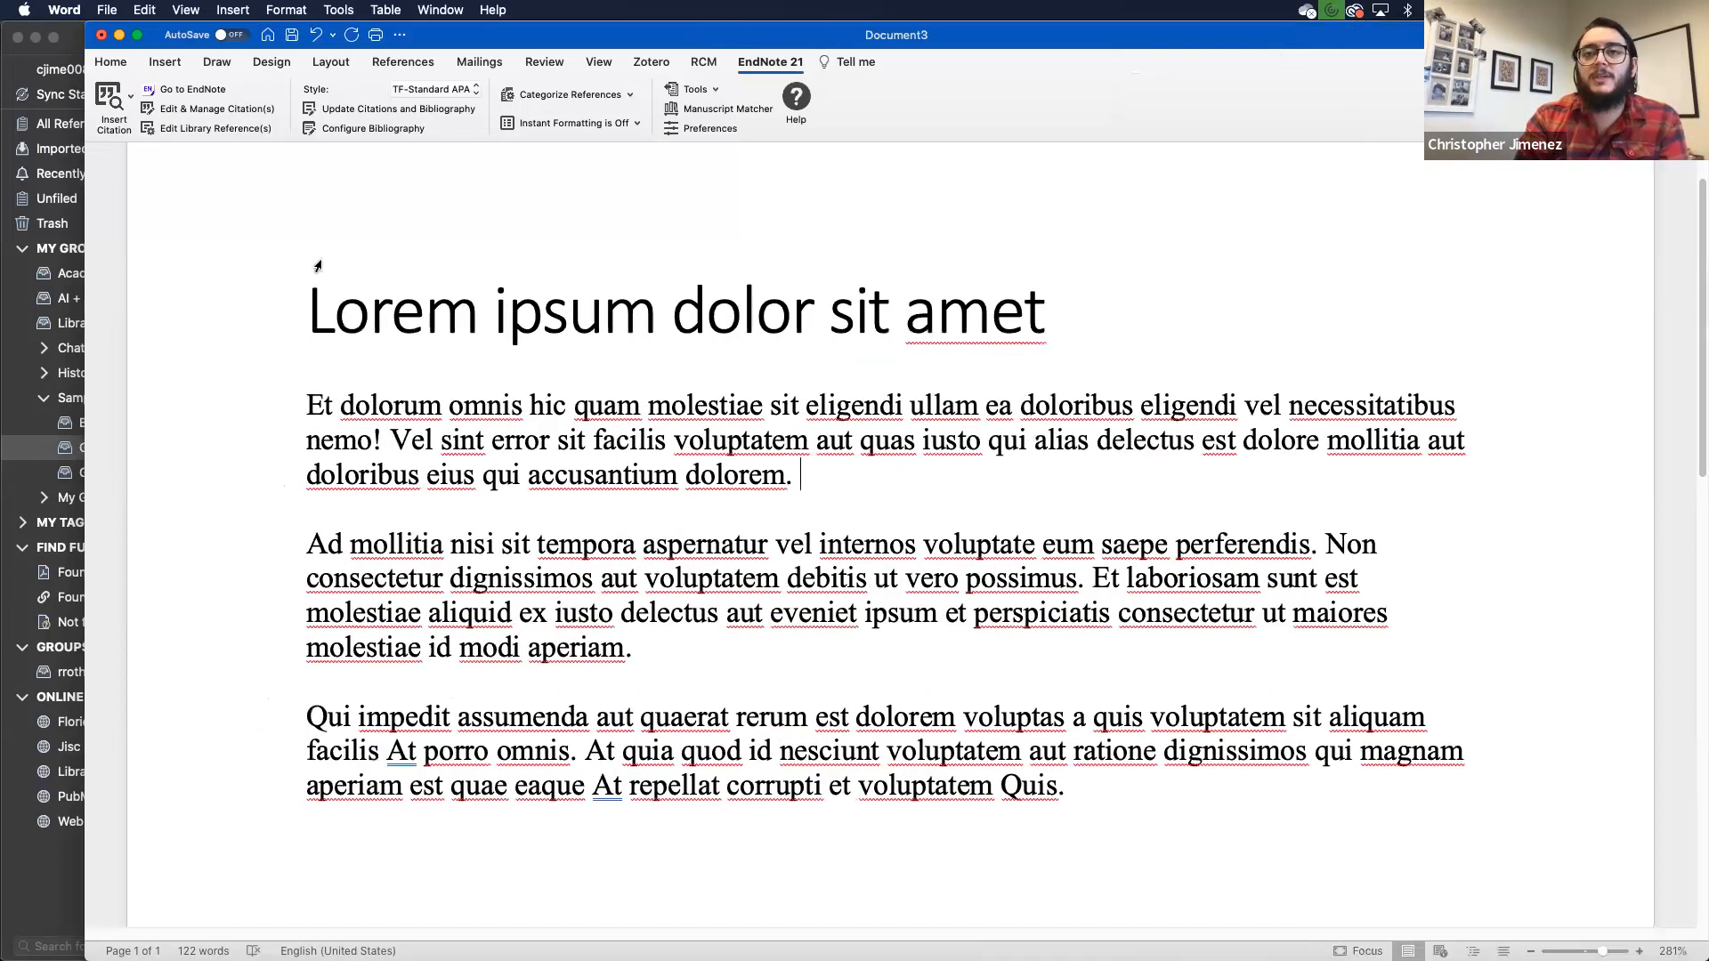
pyautogui.moveTo(86, 309); pyautogui.dragTo(1, 309)
pyautogui.click(27, 62)
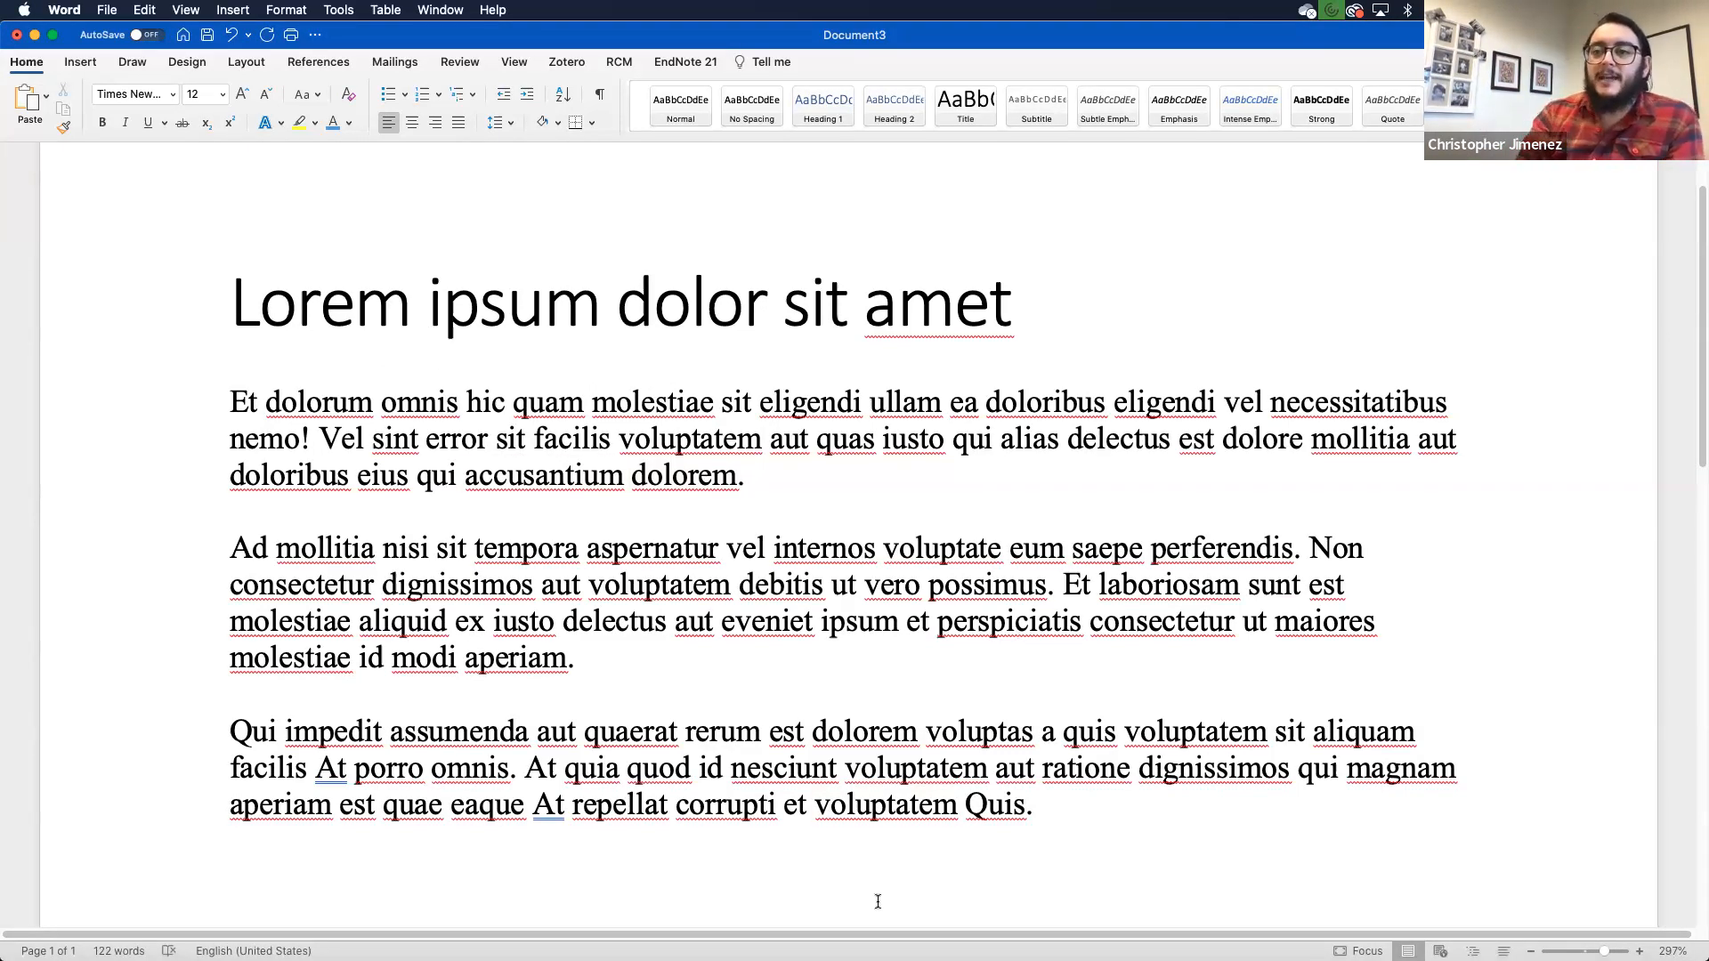
# - Place the insertion point right after 'nemo' in the first paragraph
pyautogui.scroll(-4, 877, 901)
pyautogui.scroll(3, 878, 901)
pyautogui.scroll(2, 877, 902)
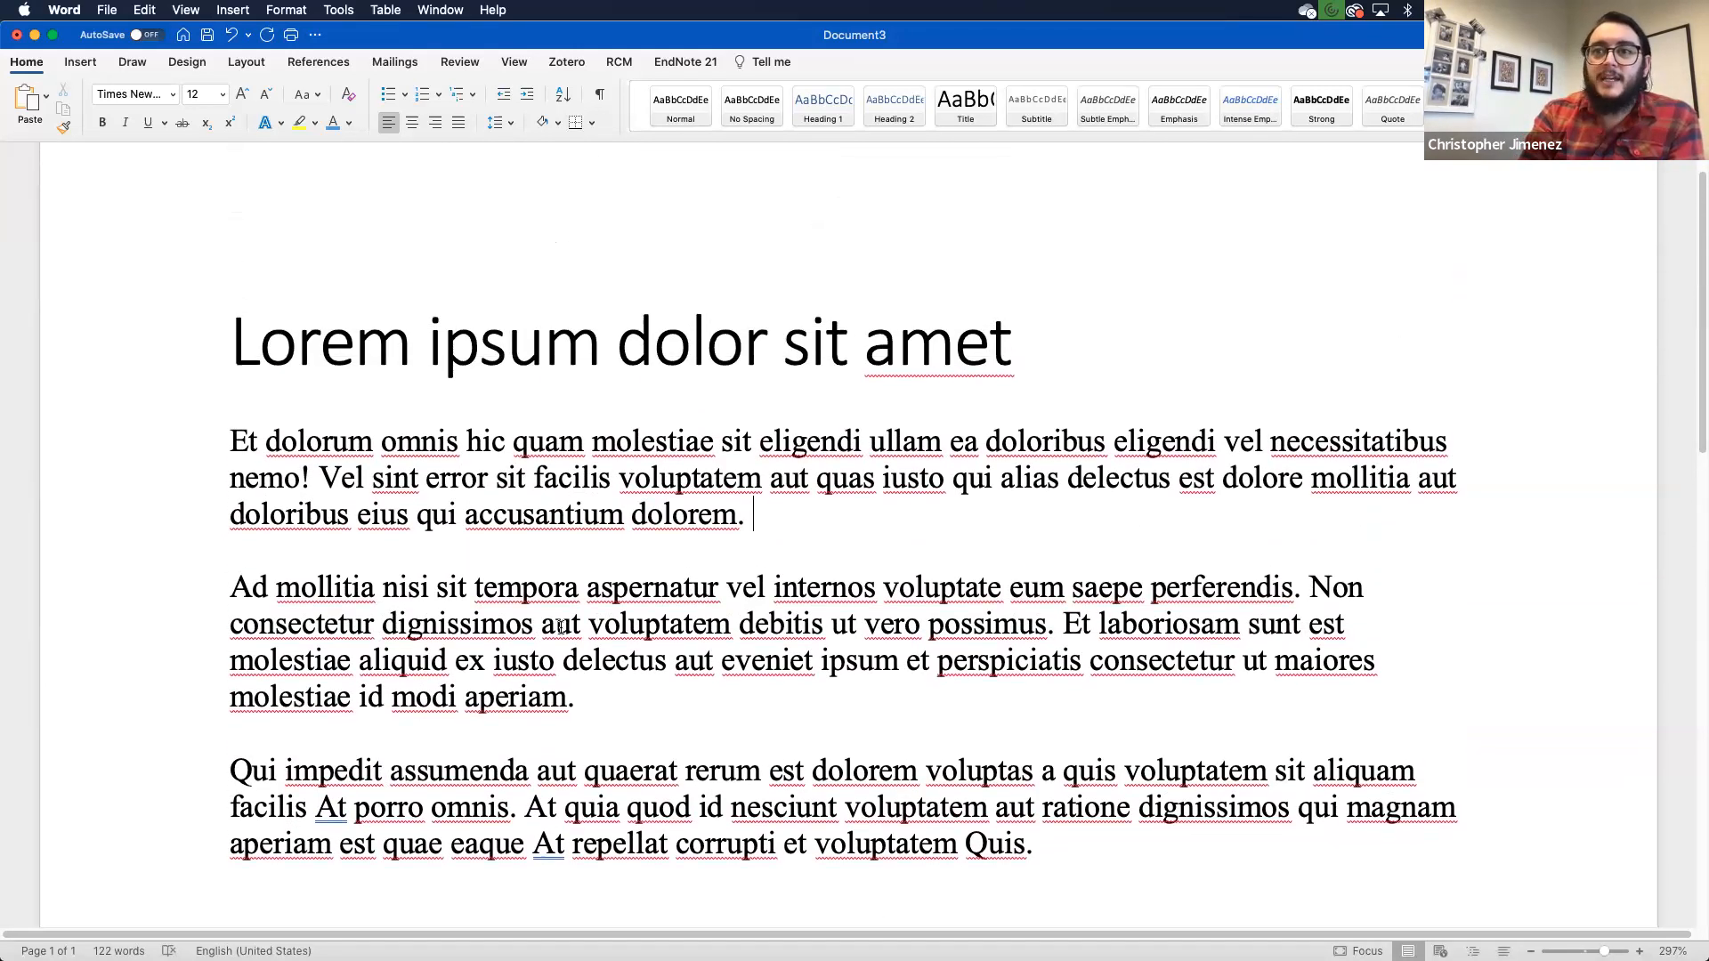
pyautogui.scroll(-1, 881, 597)
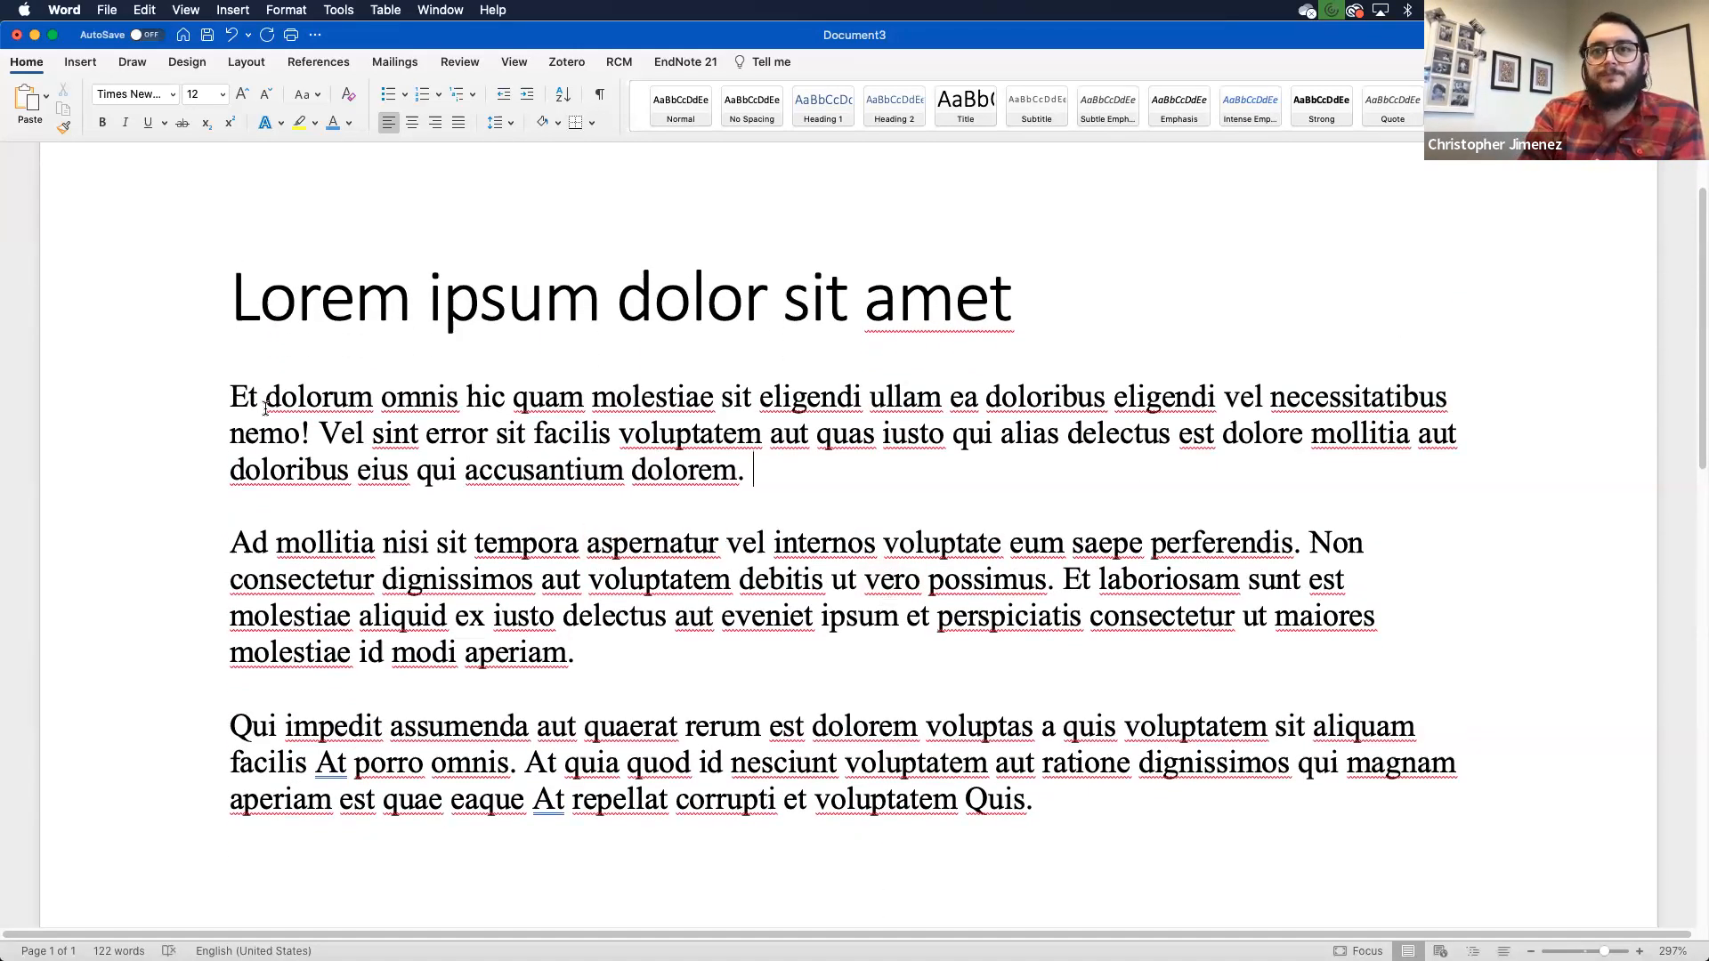
pyautogui.click(299, 437)
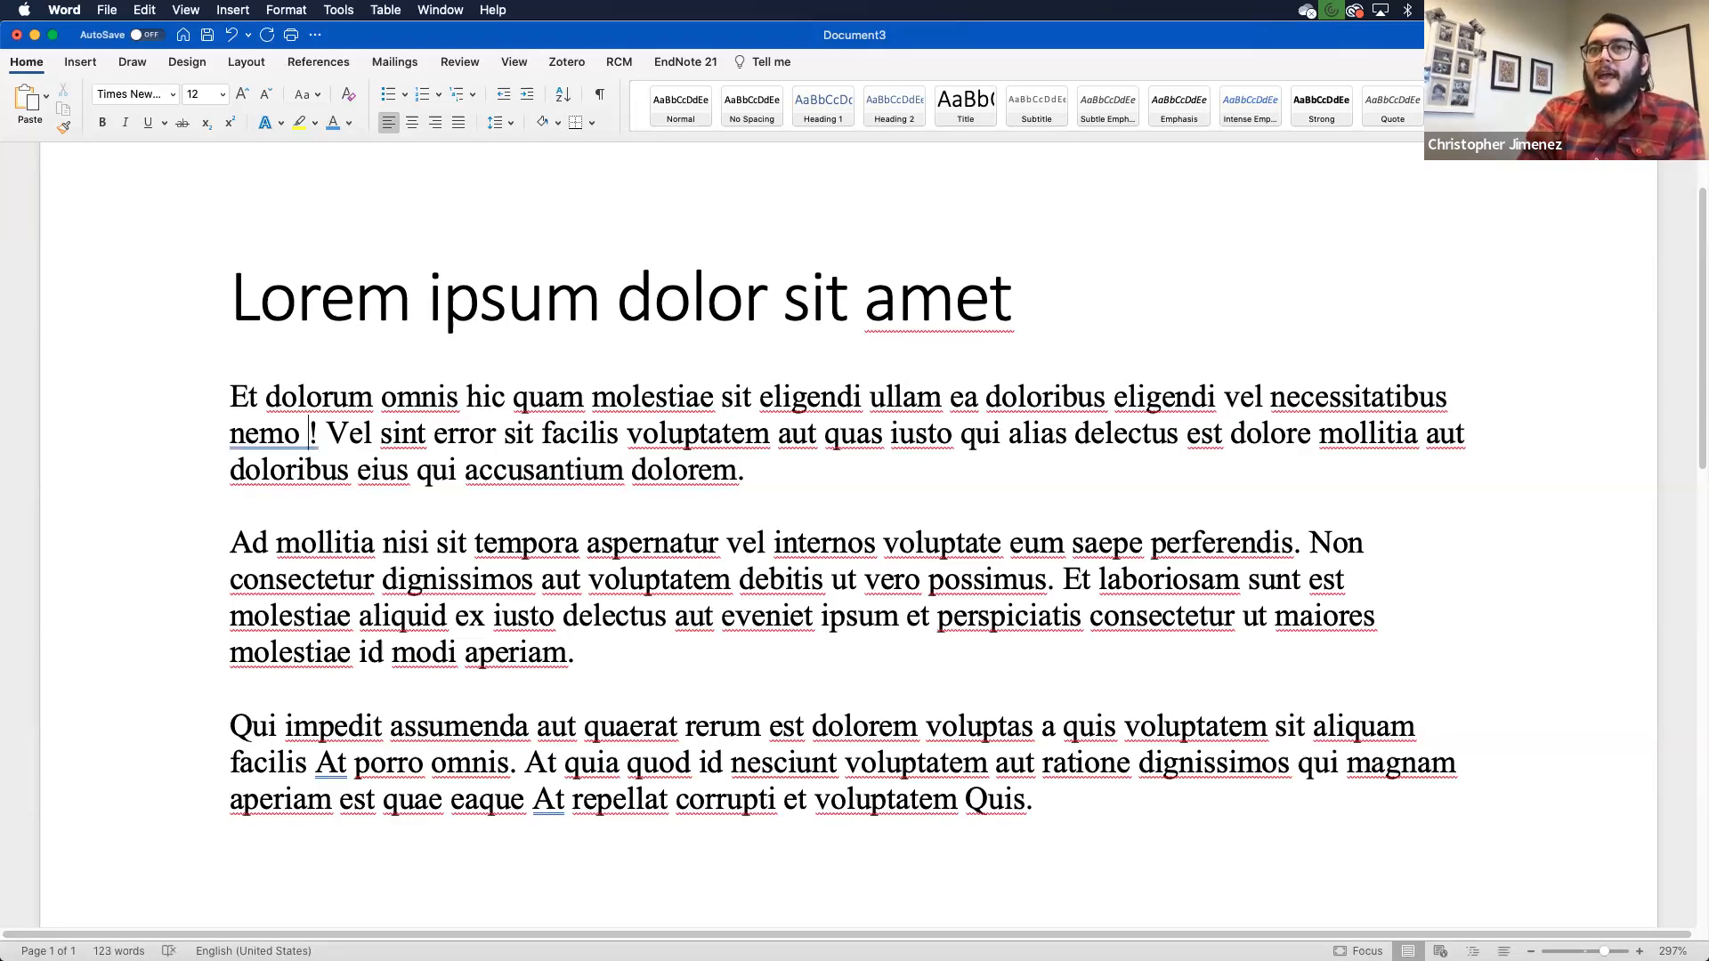
pyautogui.click(699, 62)
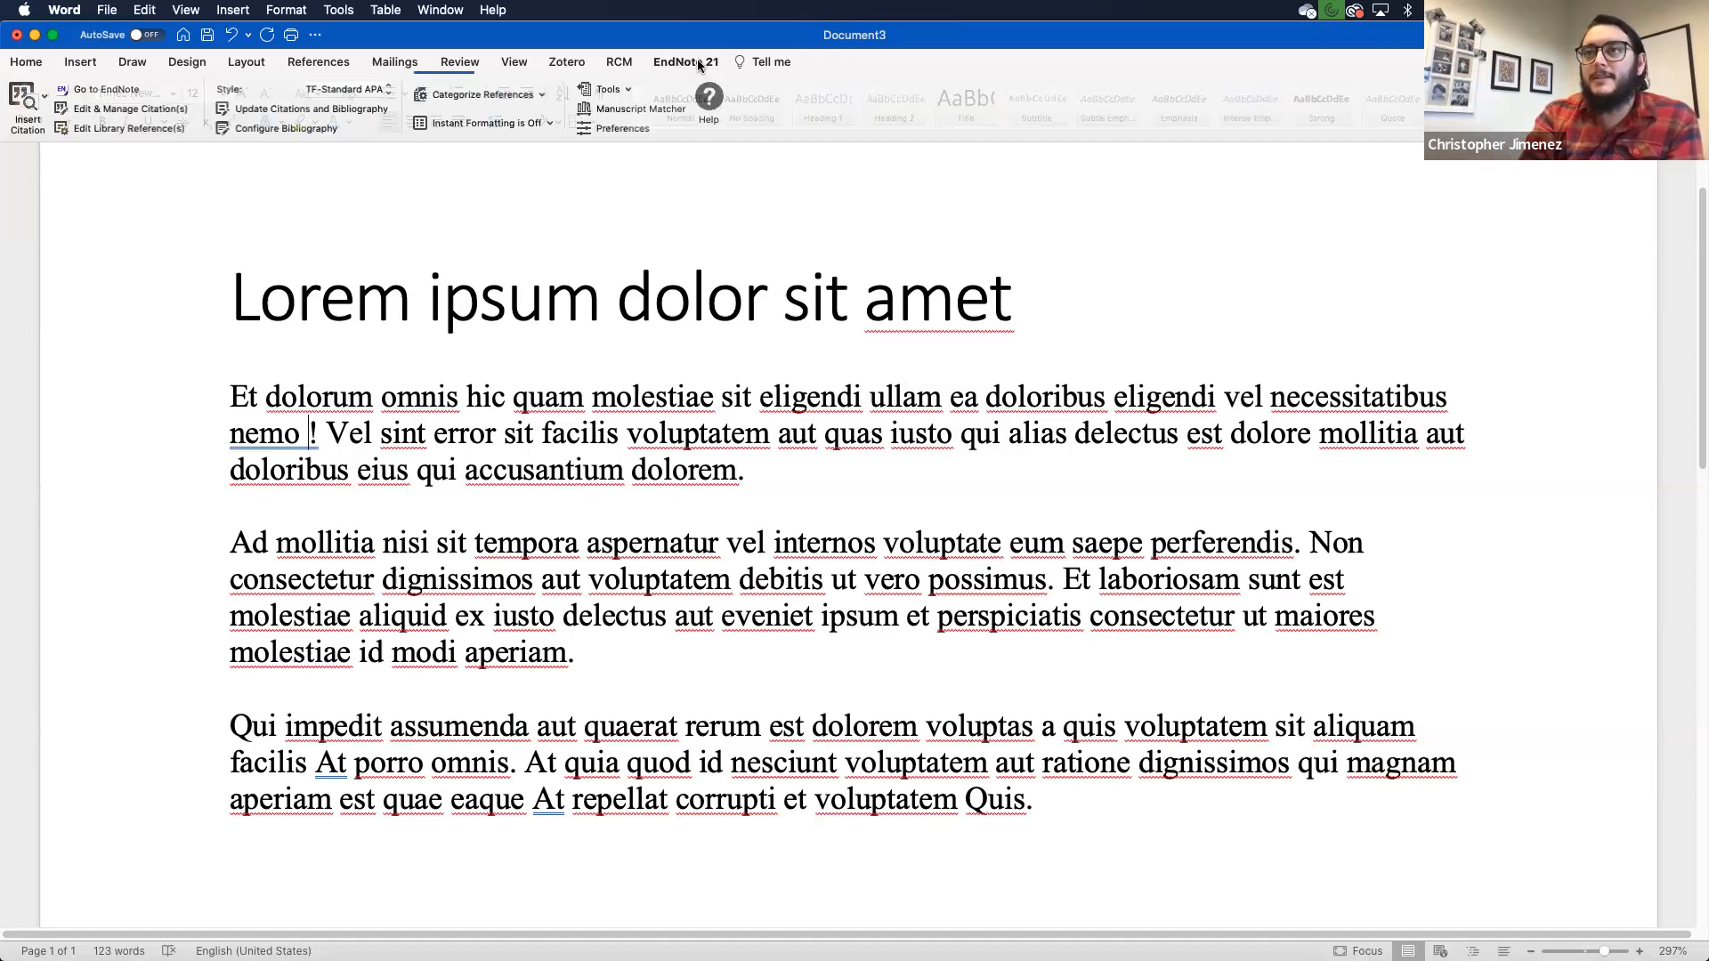
# - Start Insert Citation, clear the earlier 2016 search, and keep searching the whole library
pyautogui.click(15, 102)
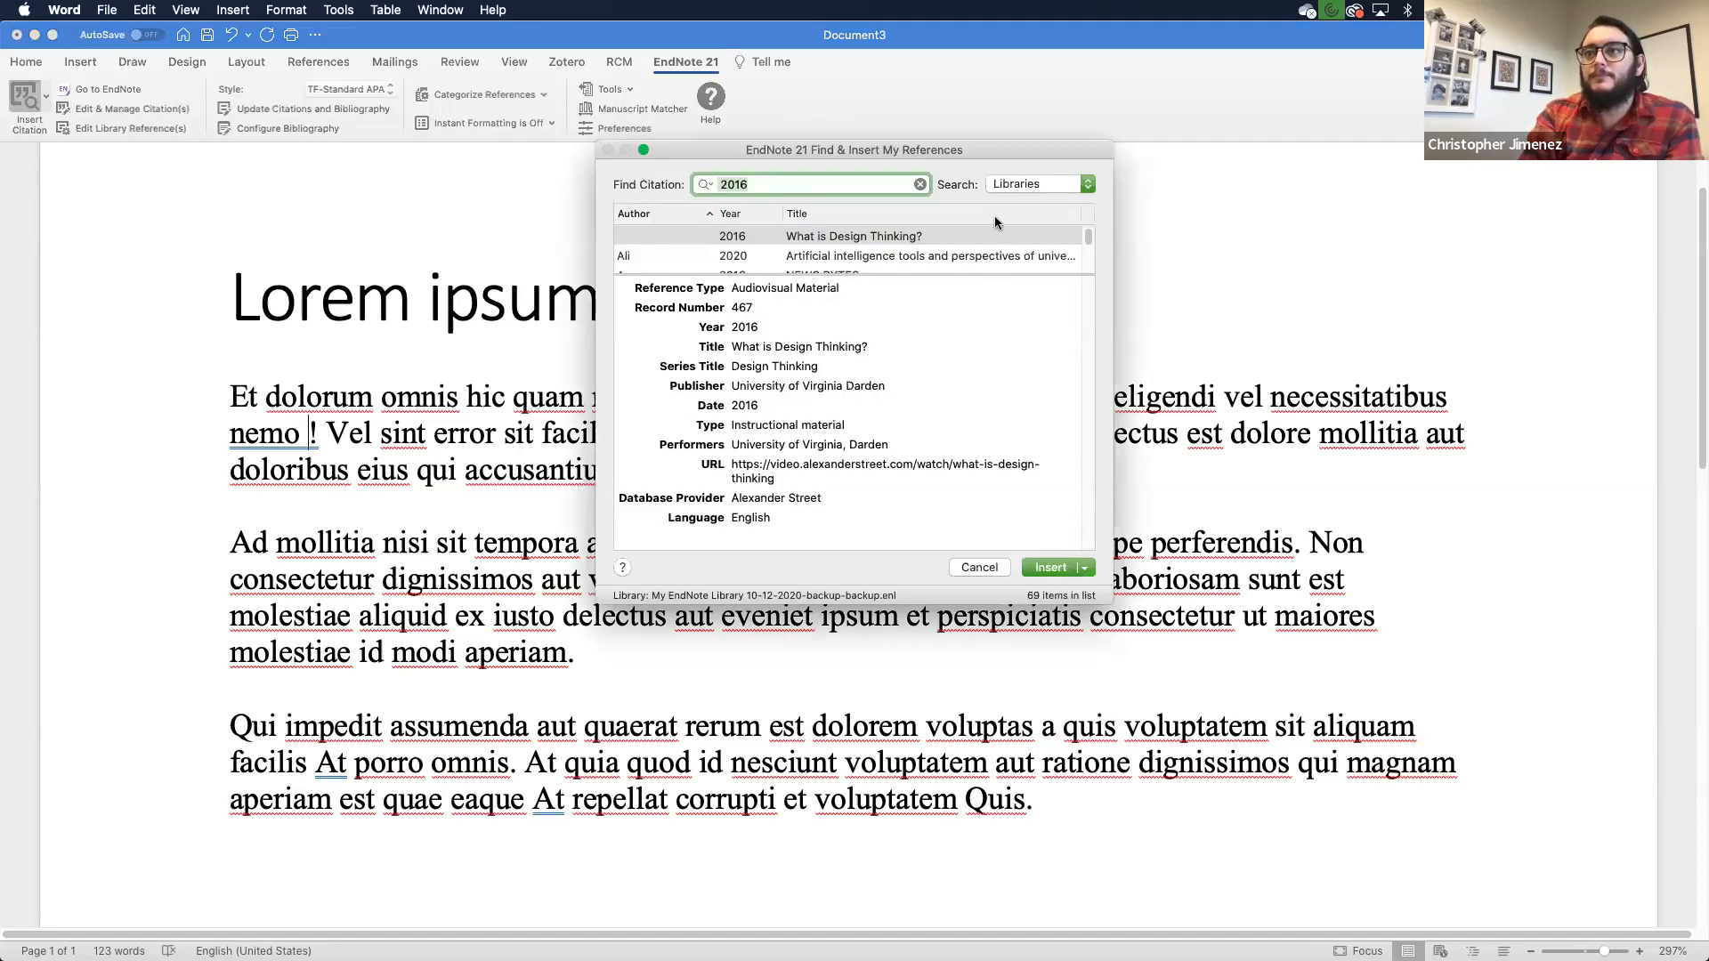
pyautogui.click(923, 182)
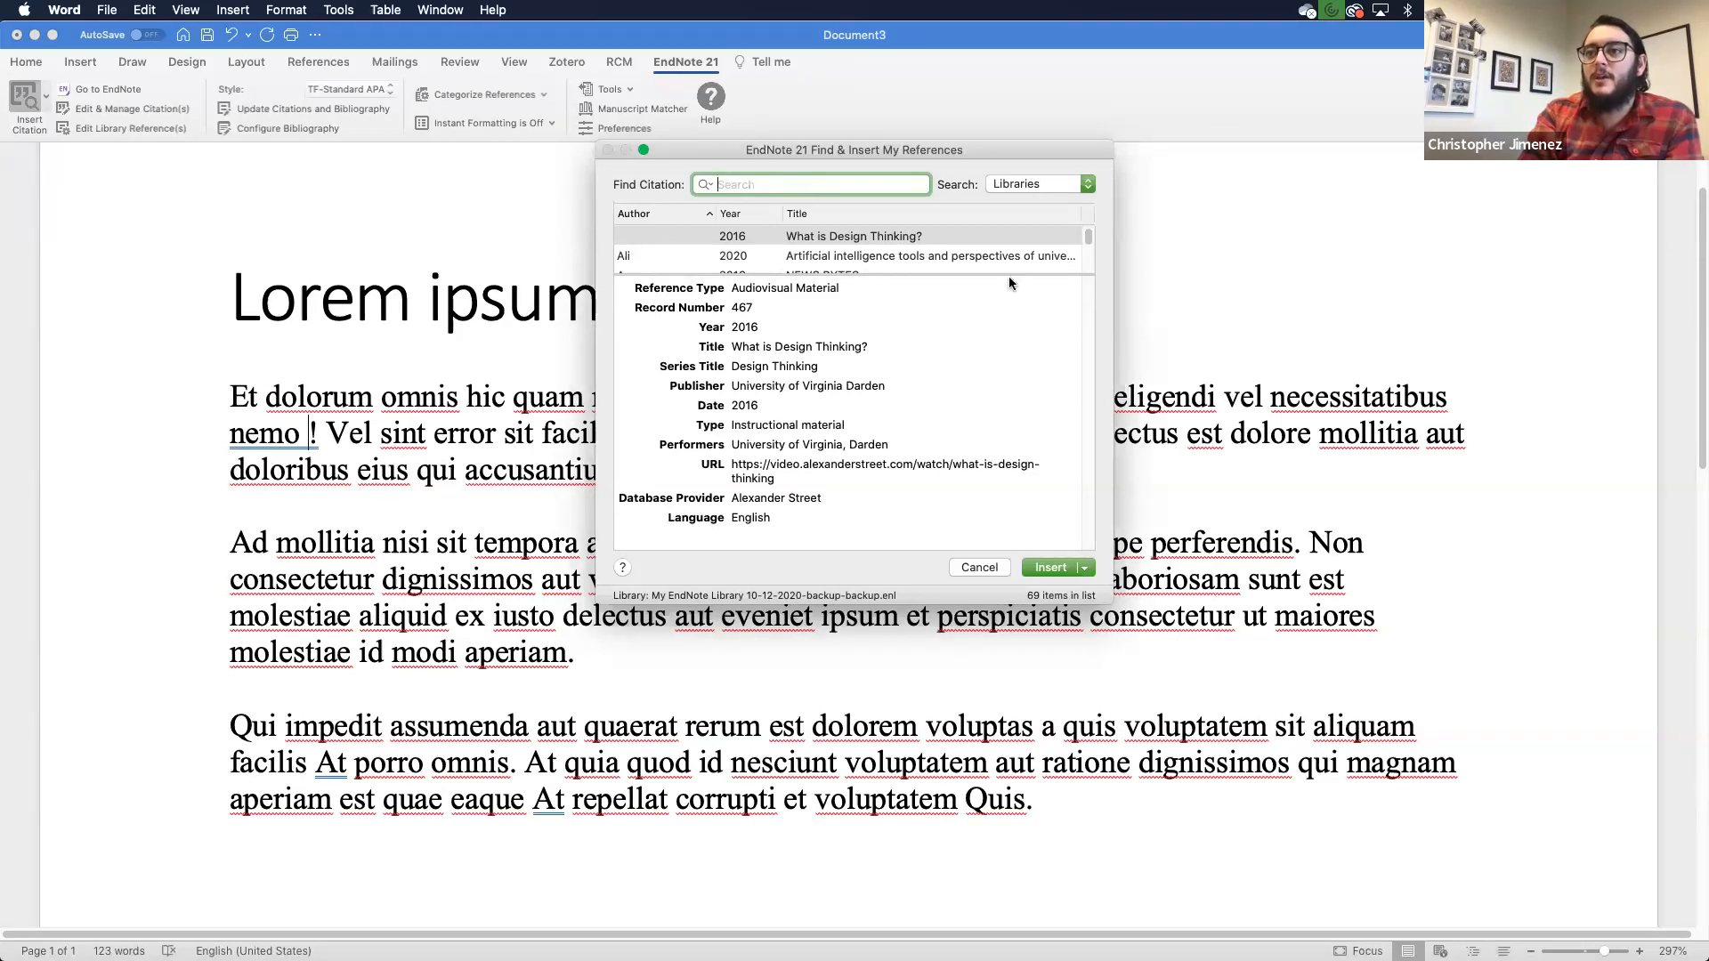
pyautogui.moveTo(909, 272); pyautogui.dragTo(899, 363)
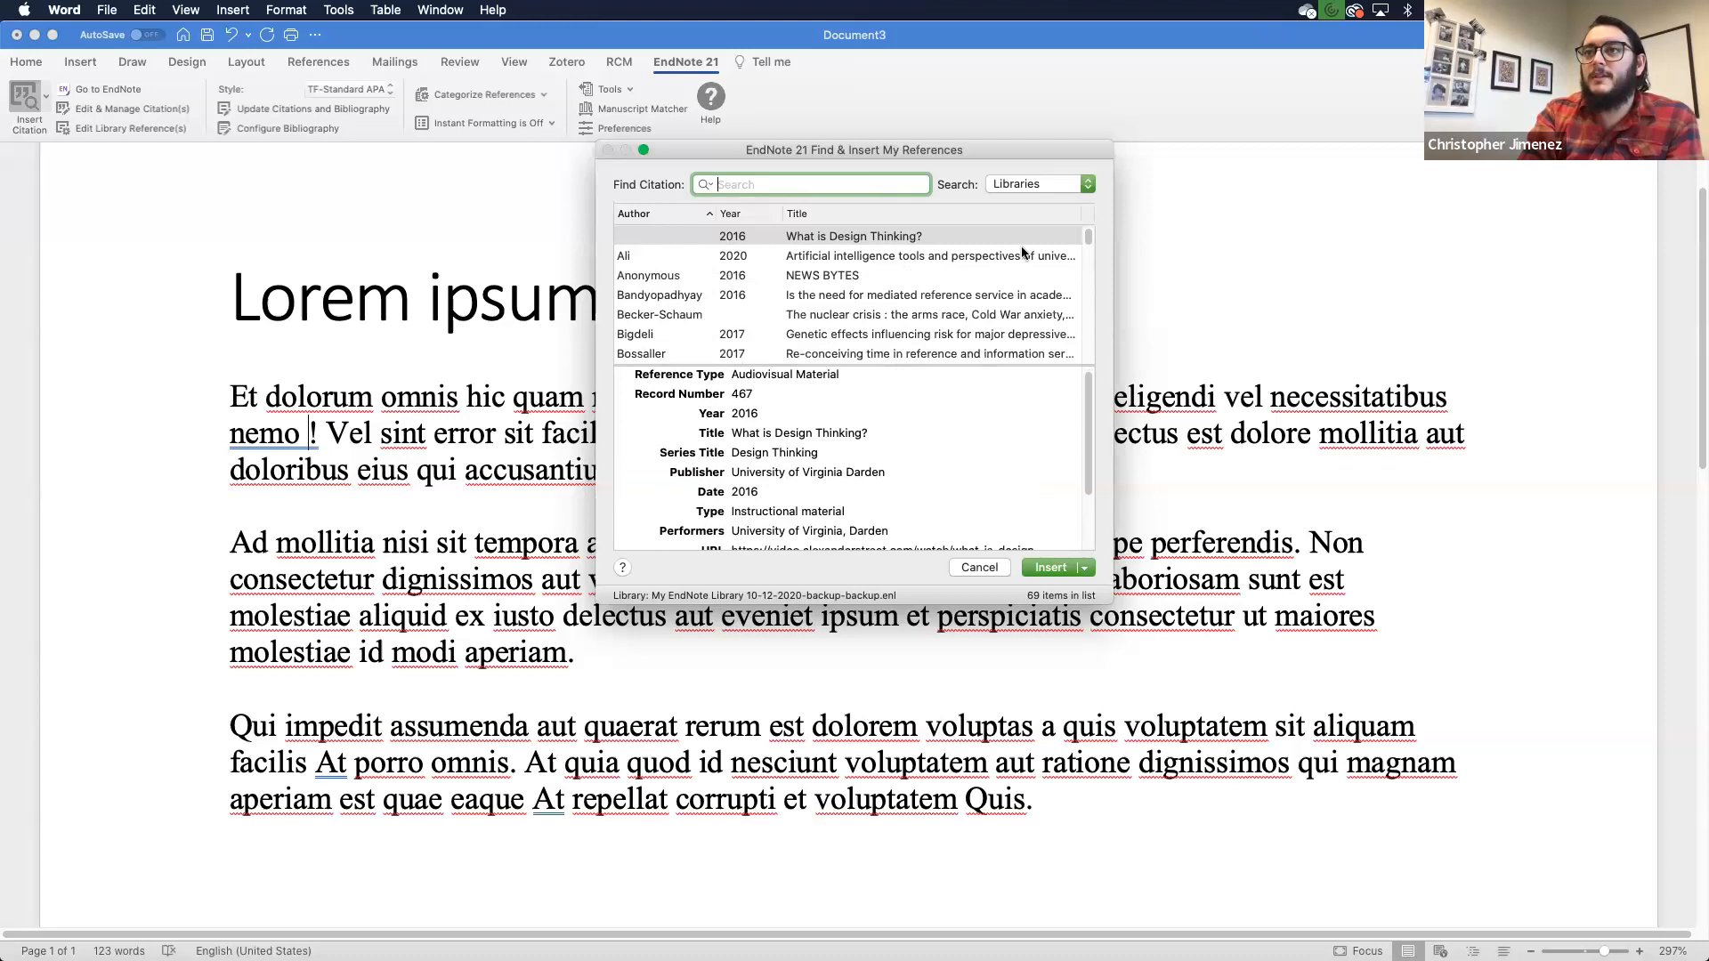
pyautogui.click(1085, 188)
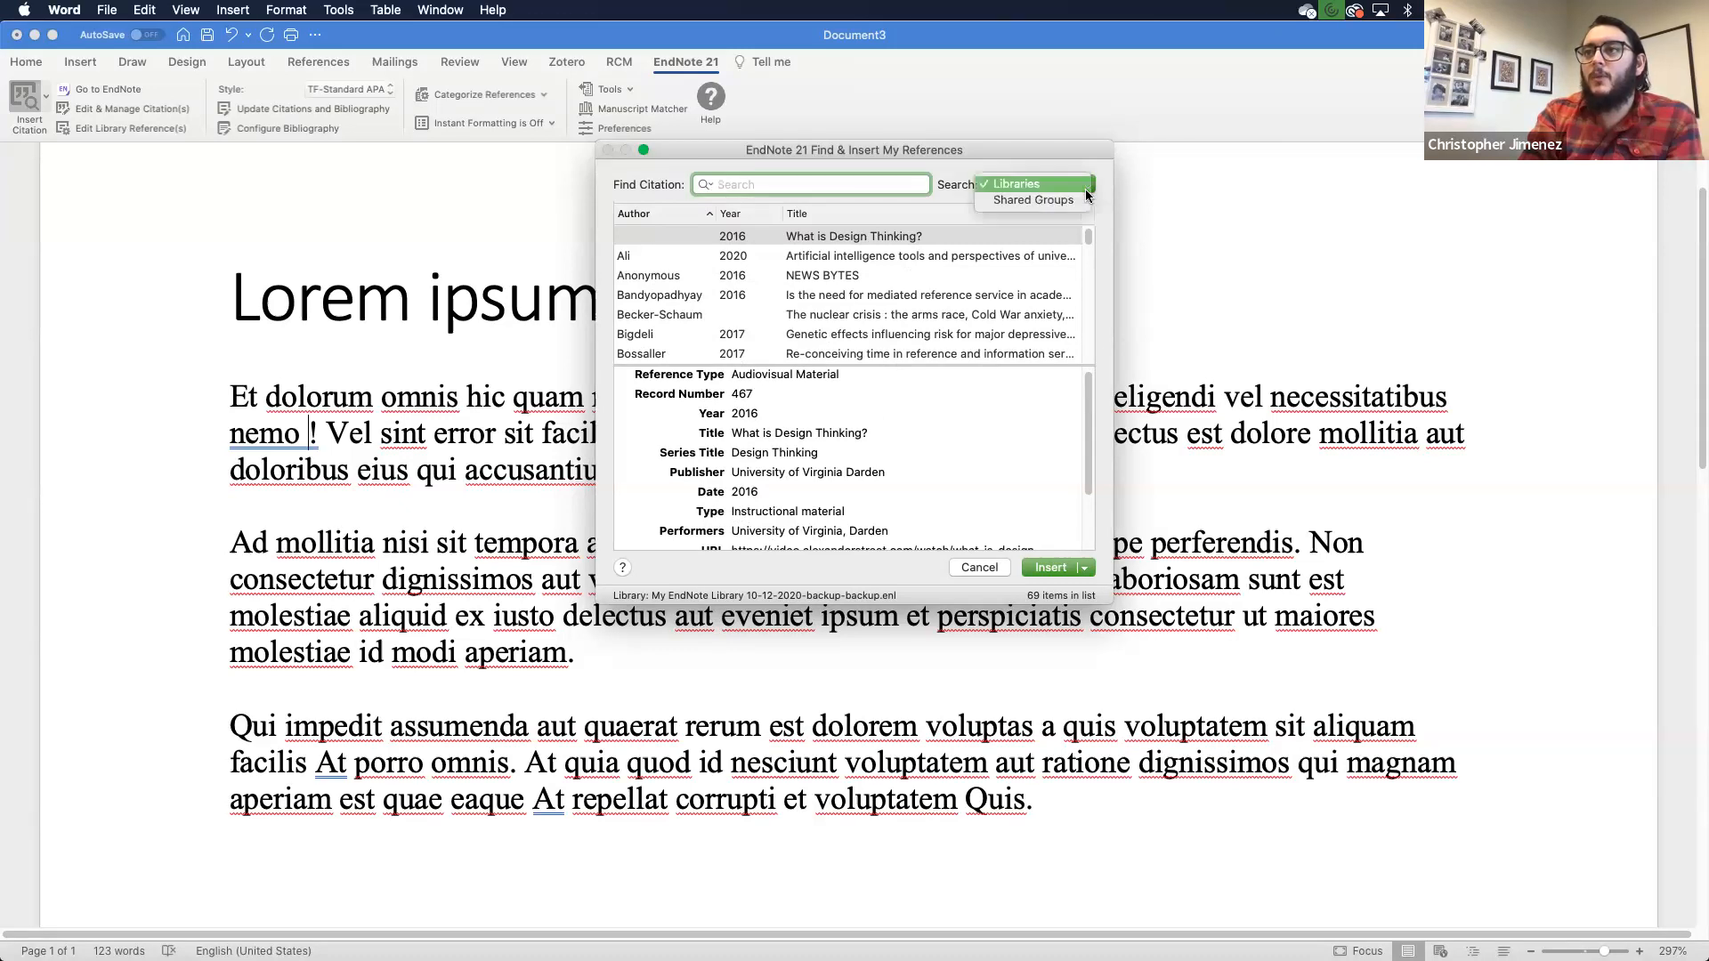
pyautogui.click(1039, 185)
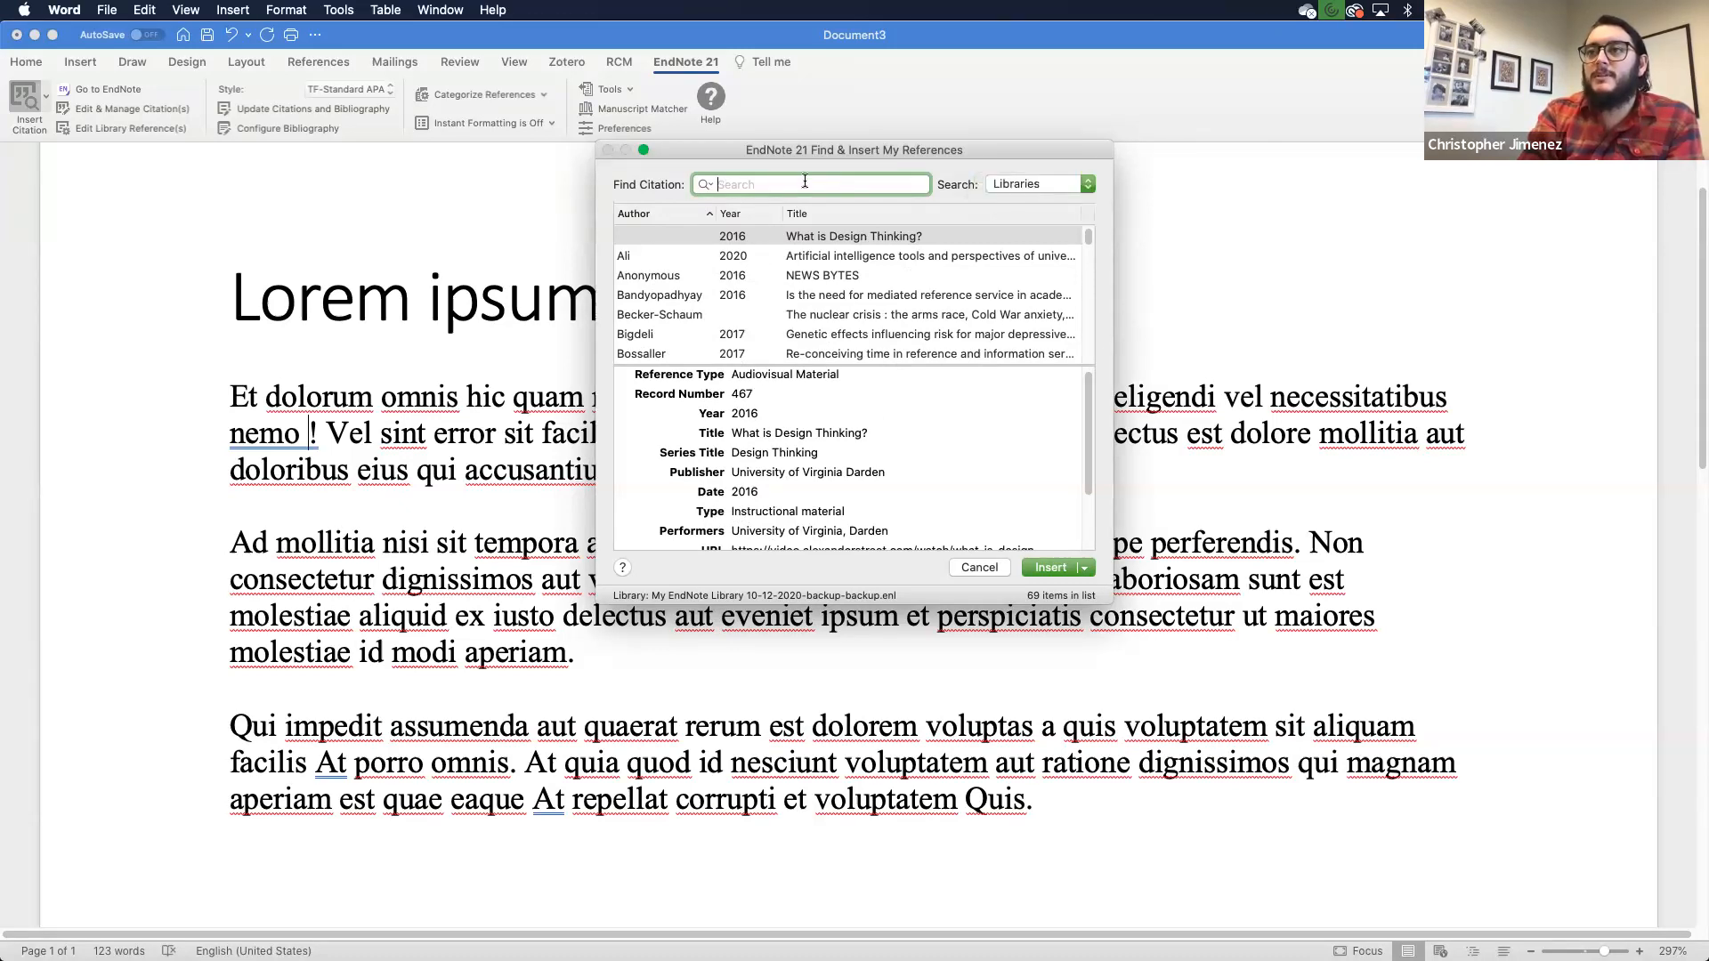
pyautogui.hotkey('ctrl', 'Up')
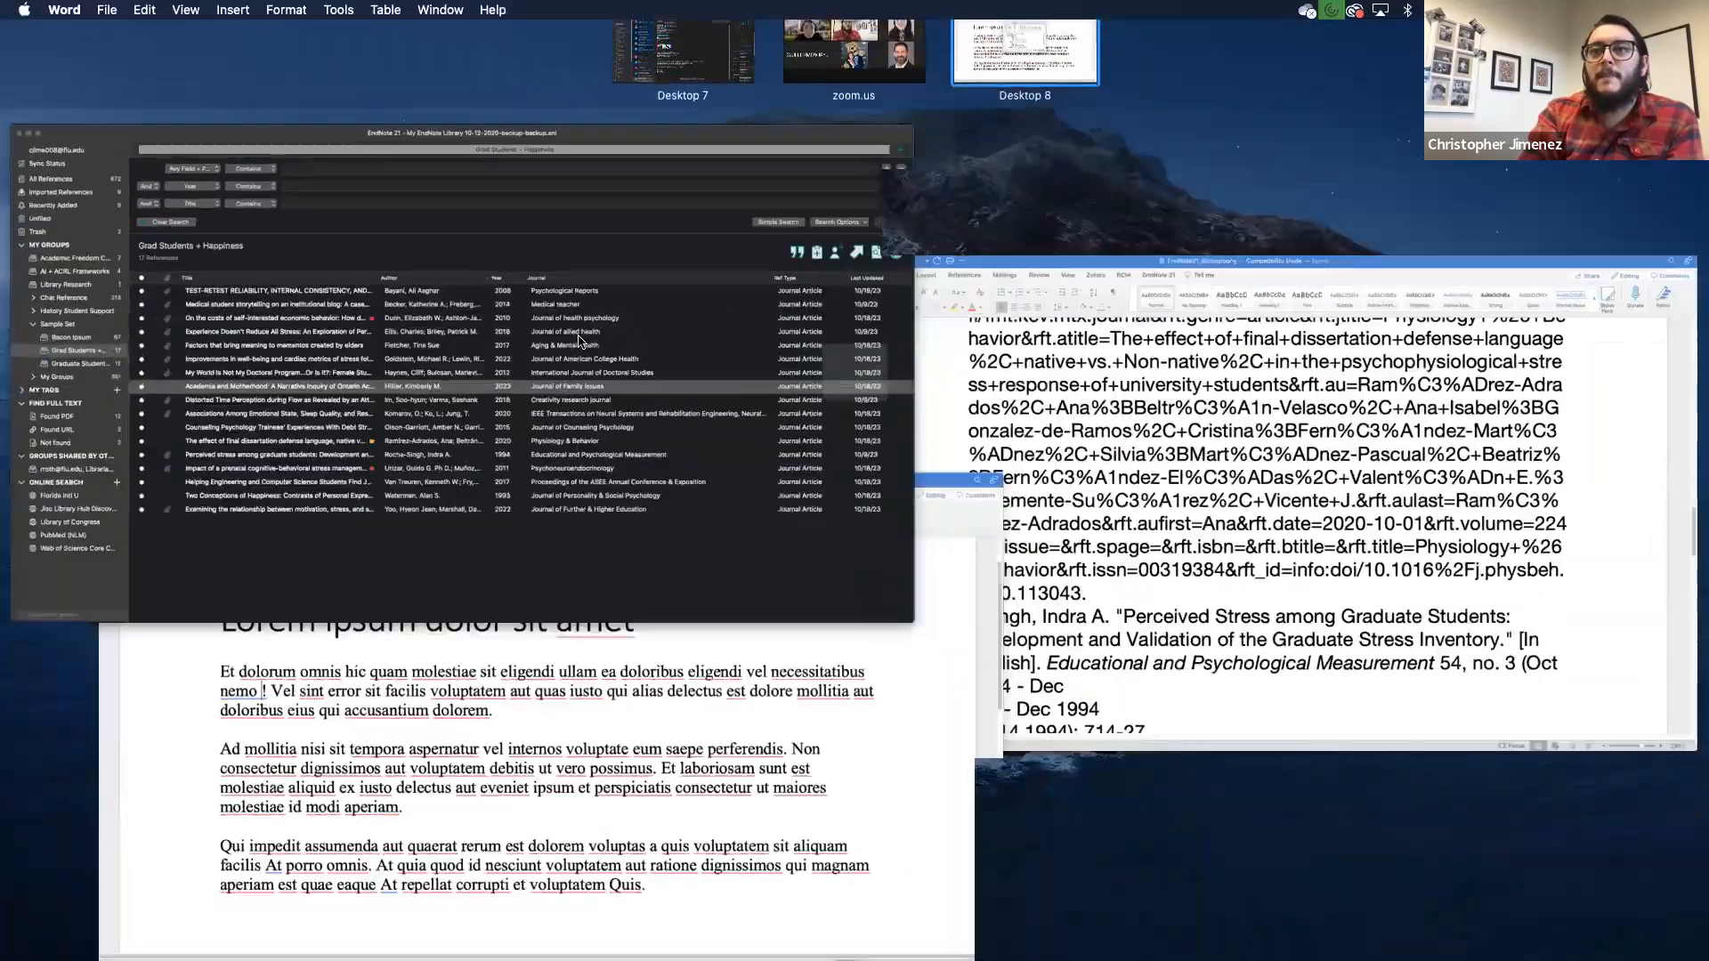
pyautogui.click(579, 341)
pyautogui.hotkey('ctrl', 'Up')
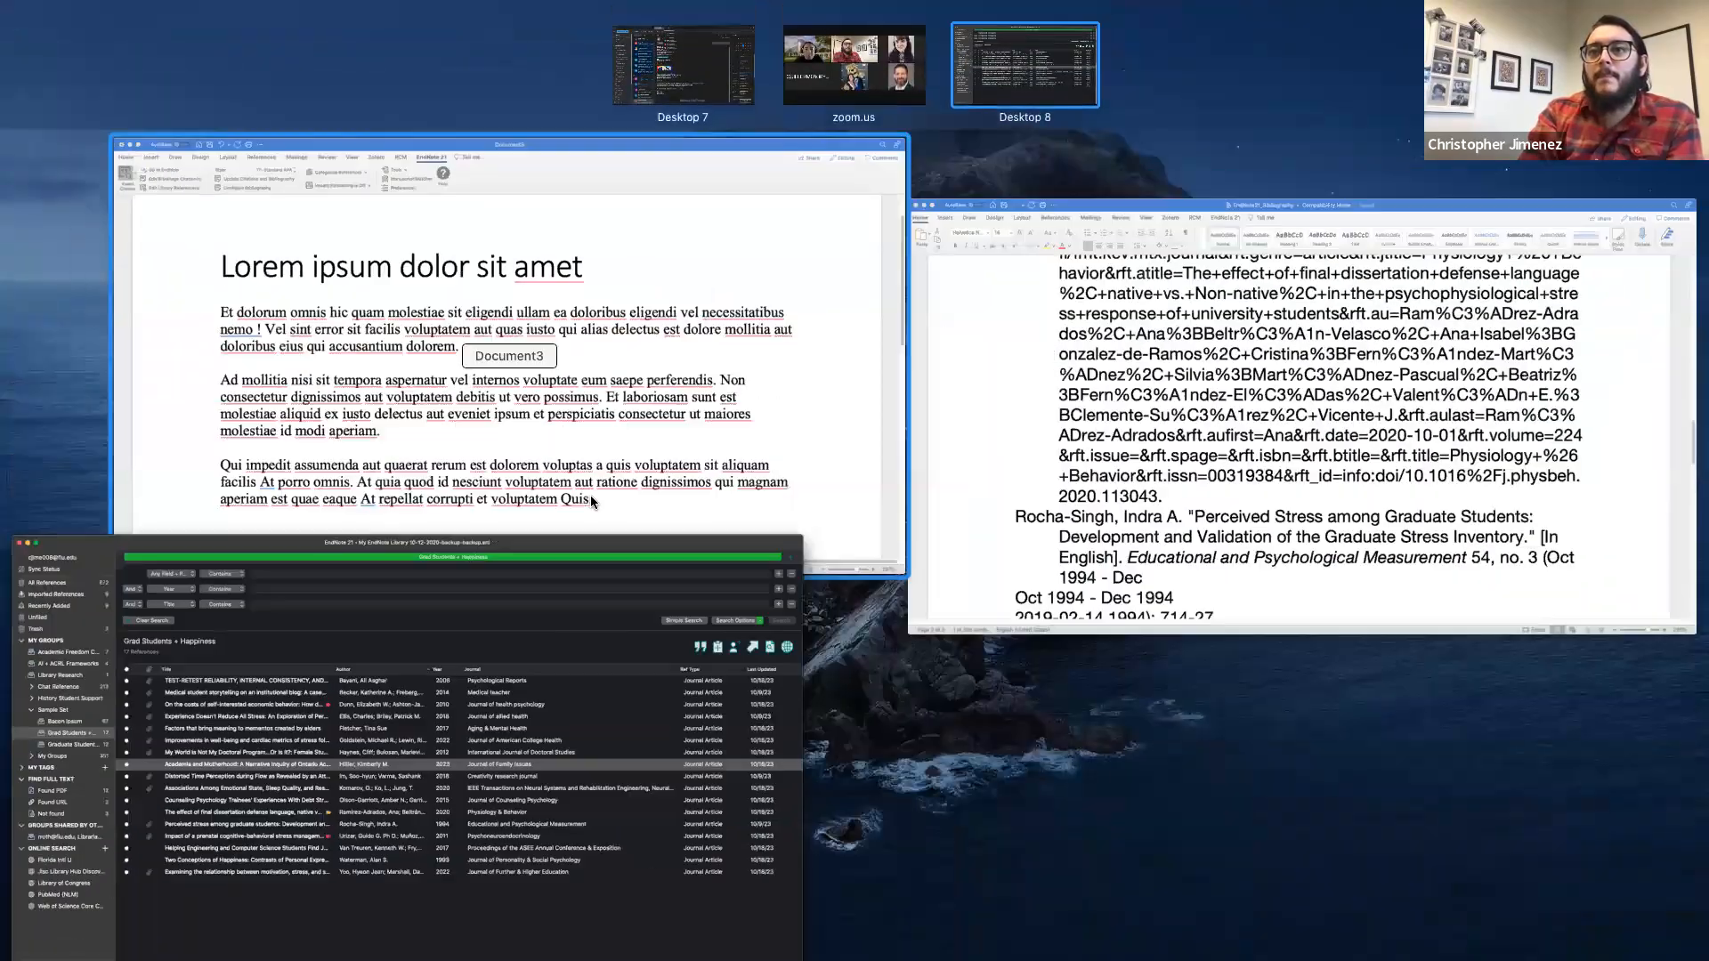
pyautogui.click(590, 495)
# - Search for 'student' and insert the Ameen 2020 reference as the citation after 'nemo'
pyautogui.write('student')
pyautogui.press('Return')
pyautogui.scroll(-5, 921, 303)
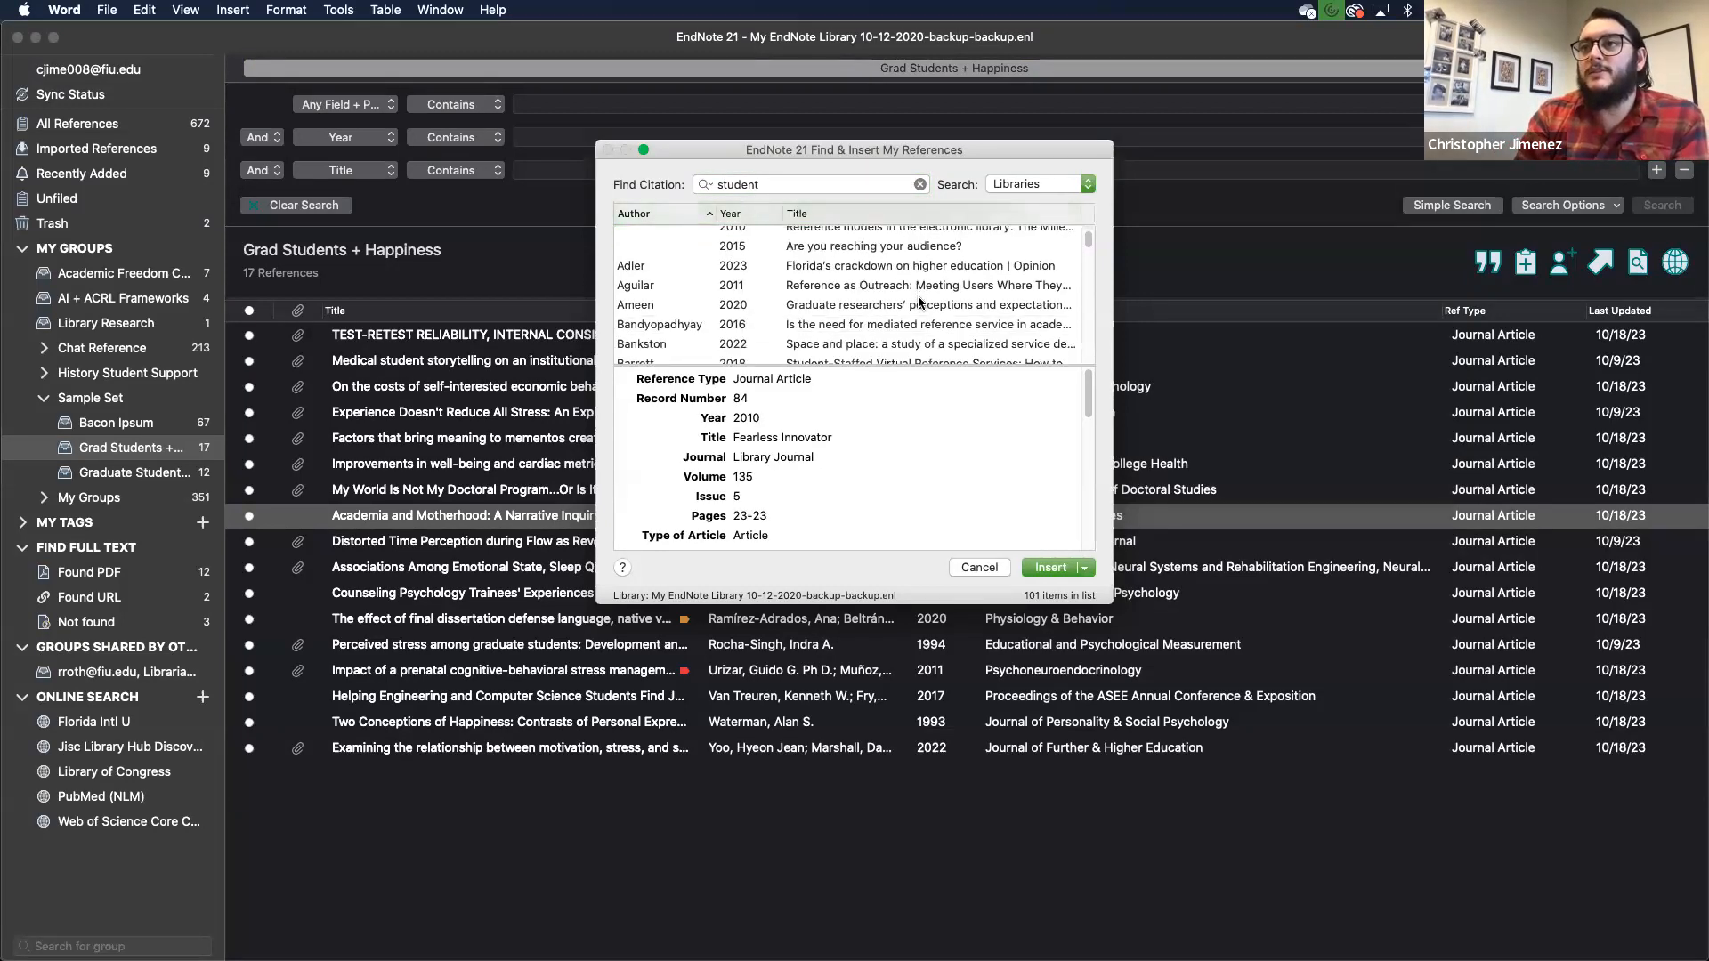
pyautogui.click(915, 260)
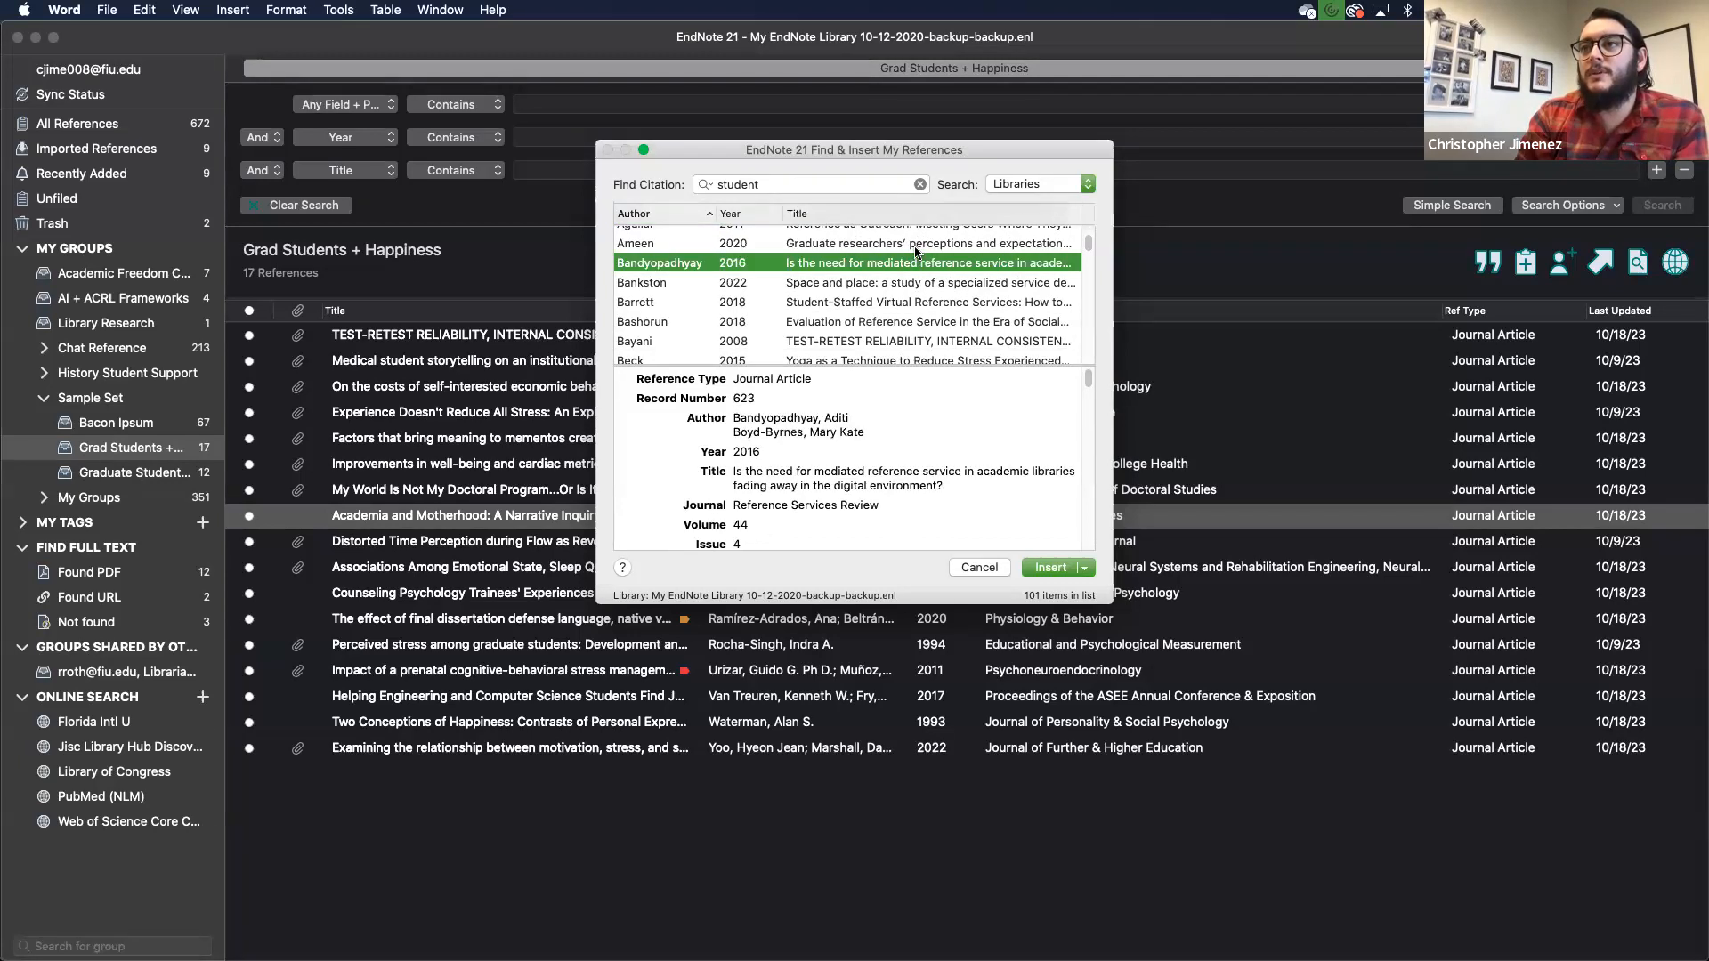
pyautogui.click(915, 247)
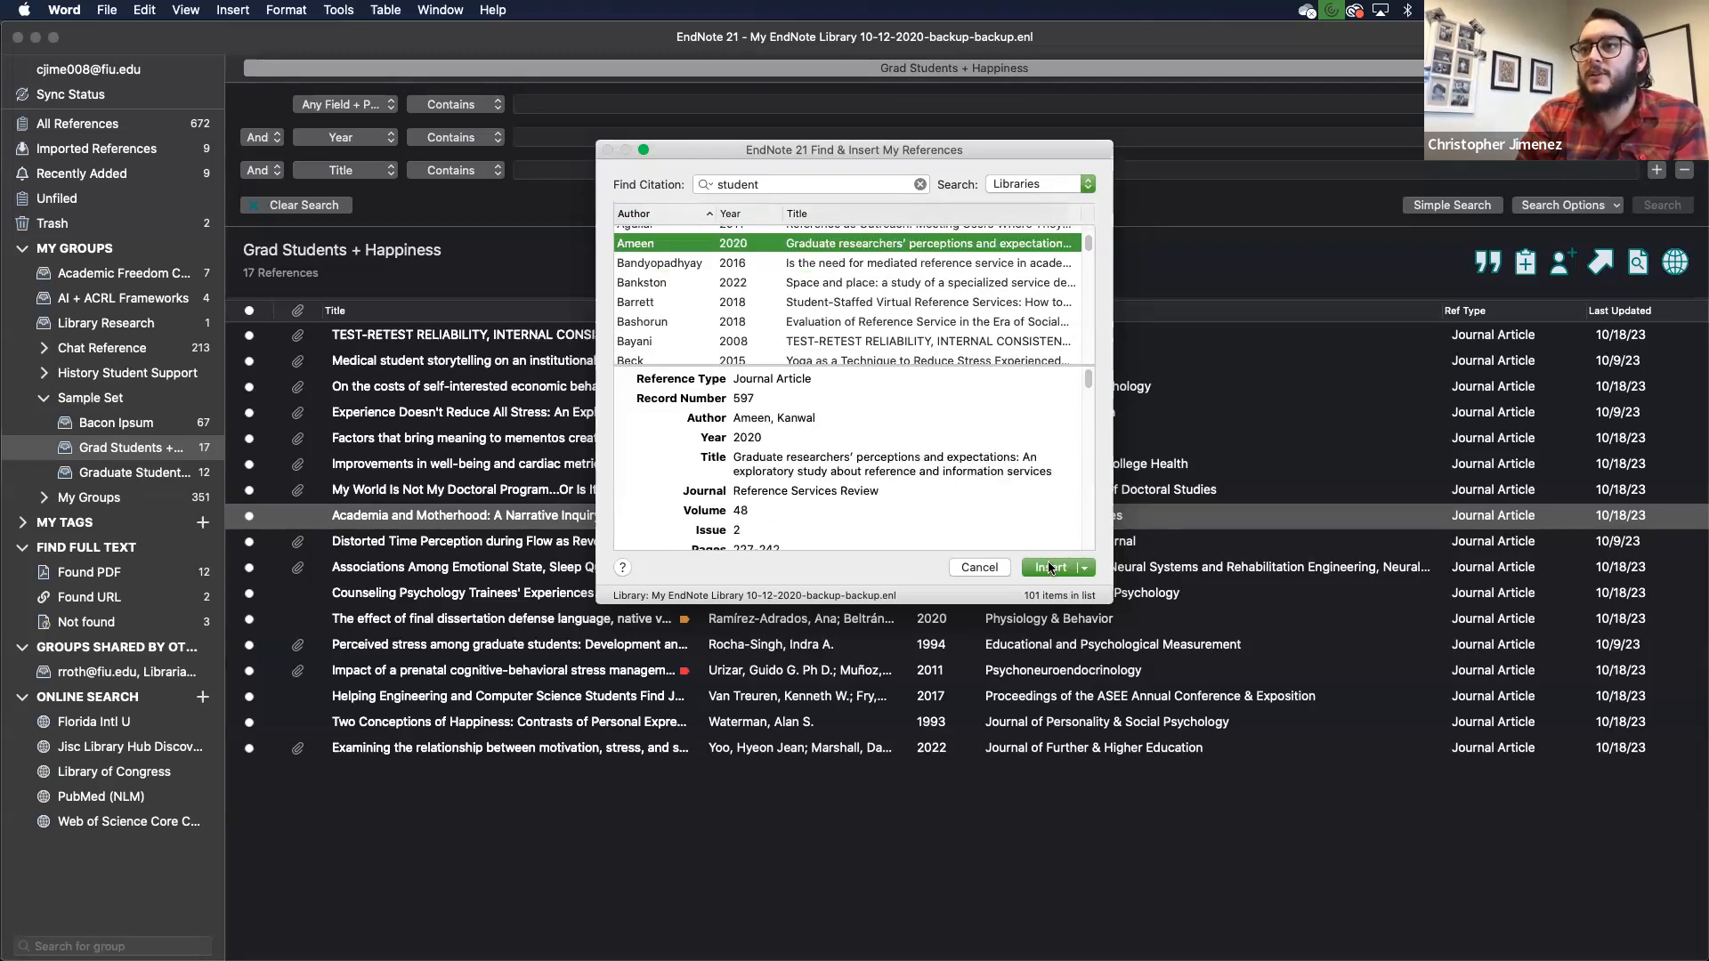
pyautogui.click(1048, 570)
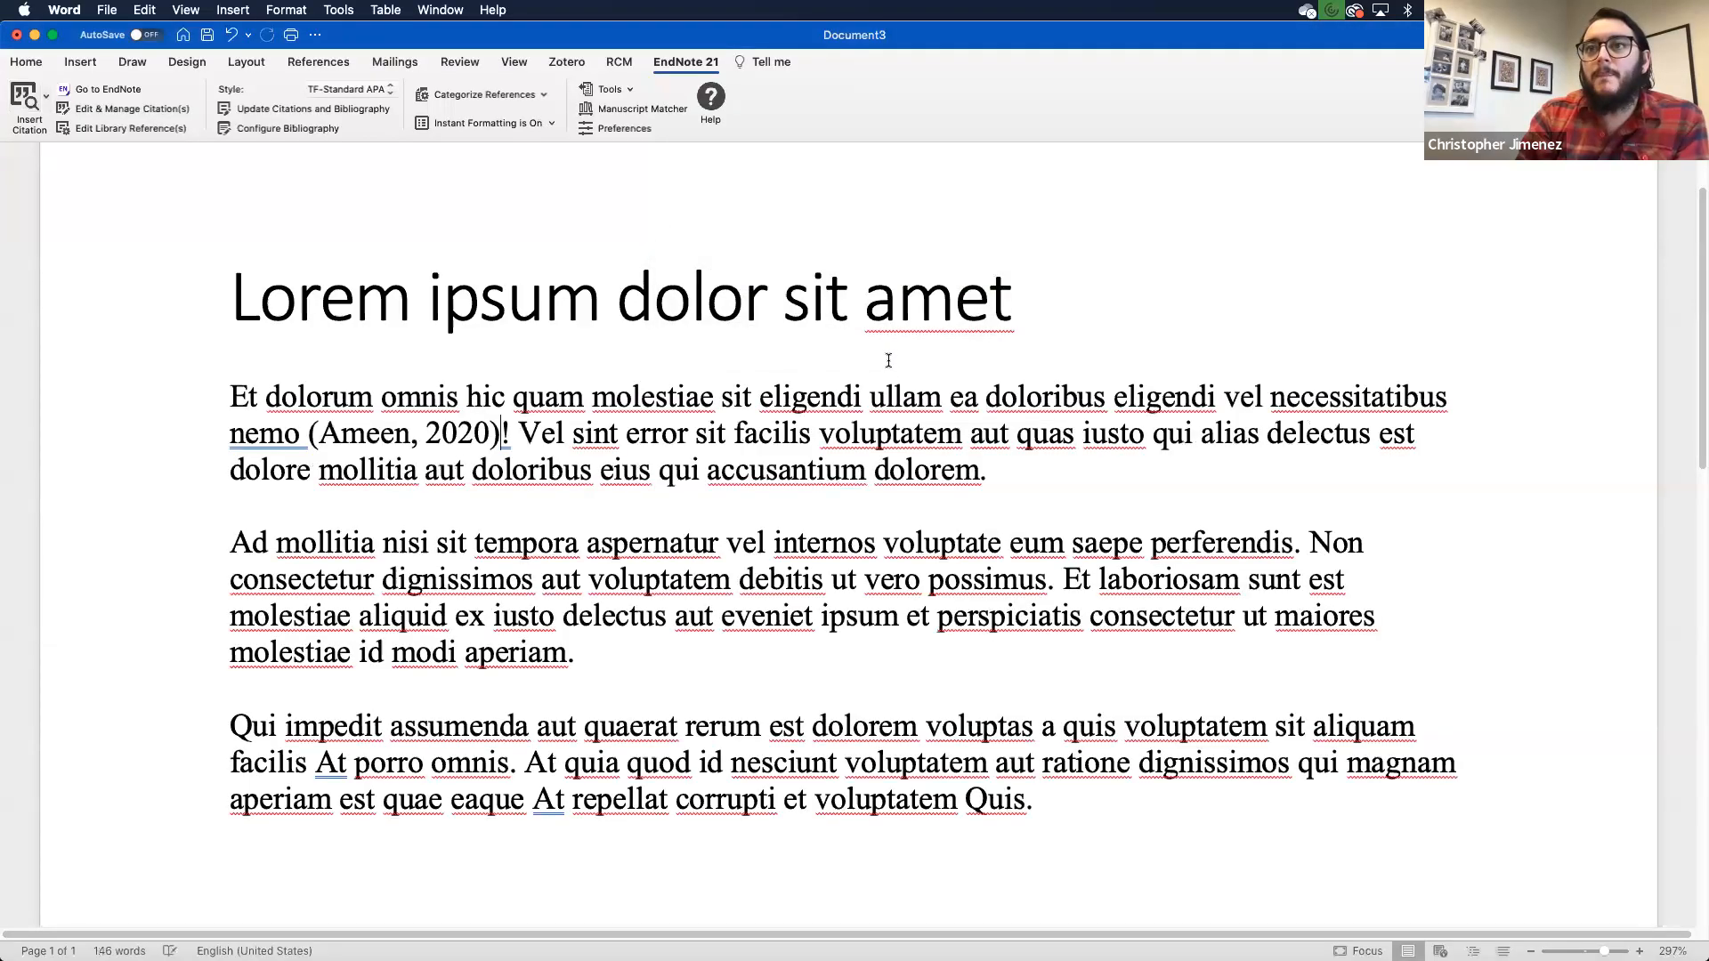
# - Change the document's citation style from TF-Standard APA to APA 7th
pyautogui.click(371, 439)
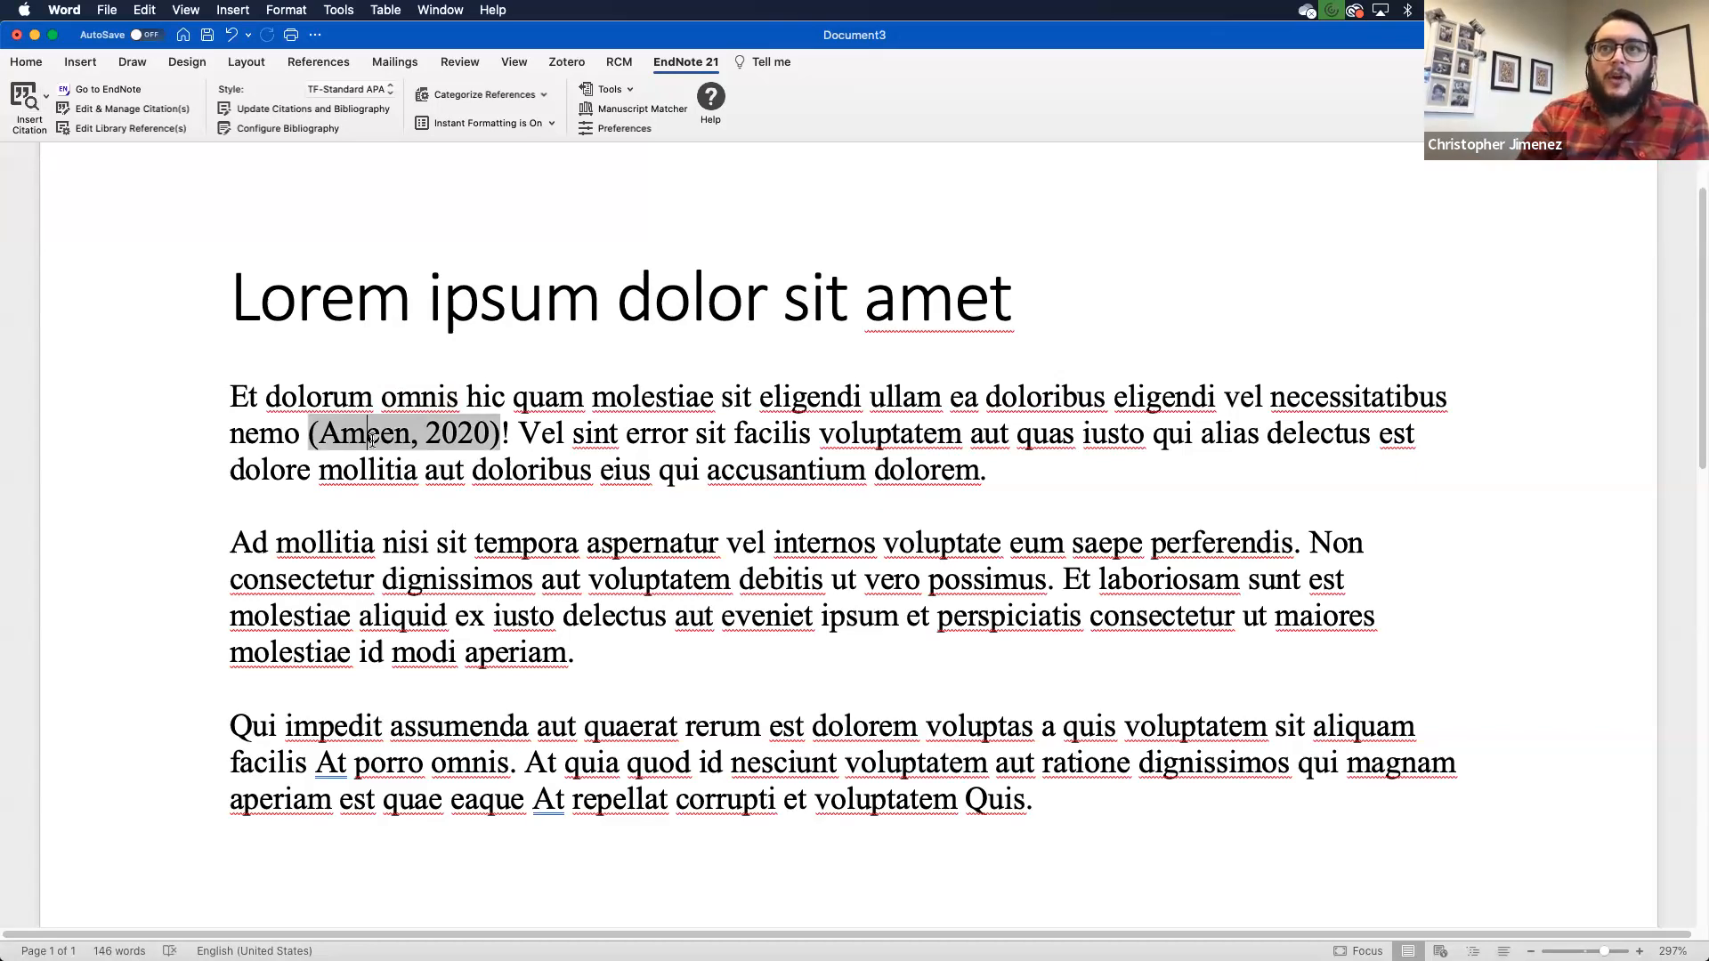
pyautogui.click(383, 86)
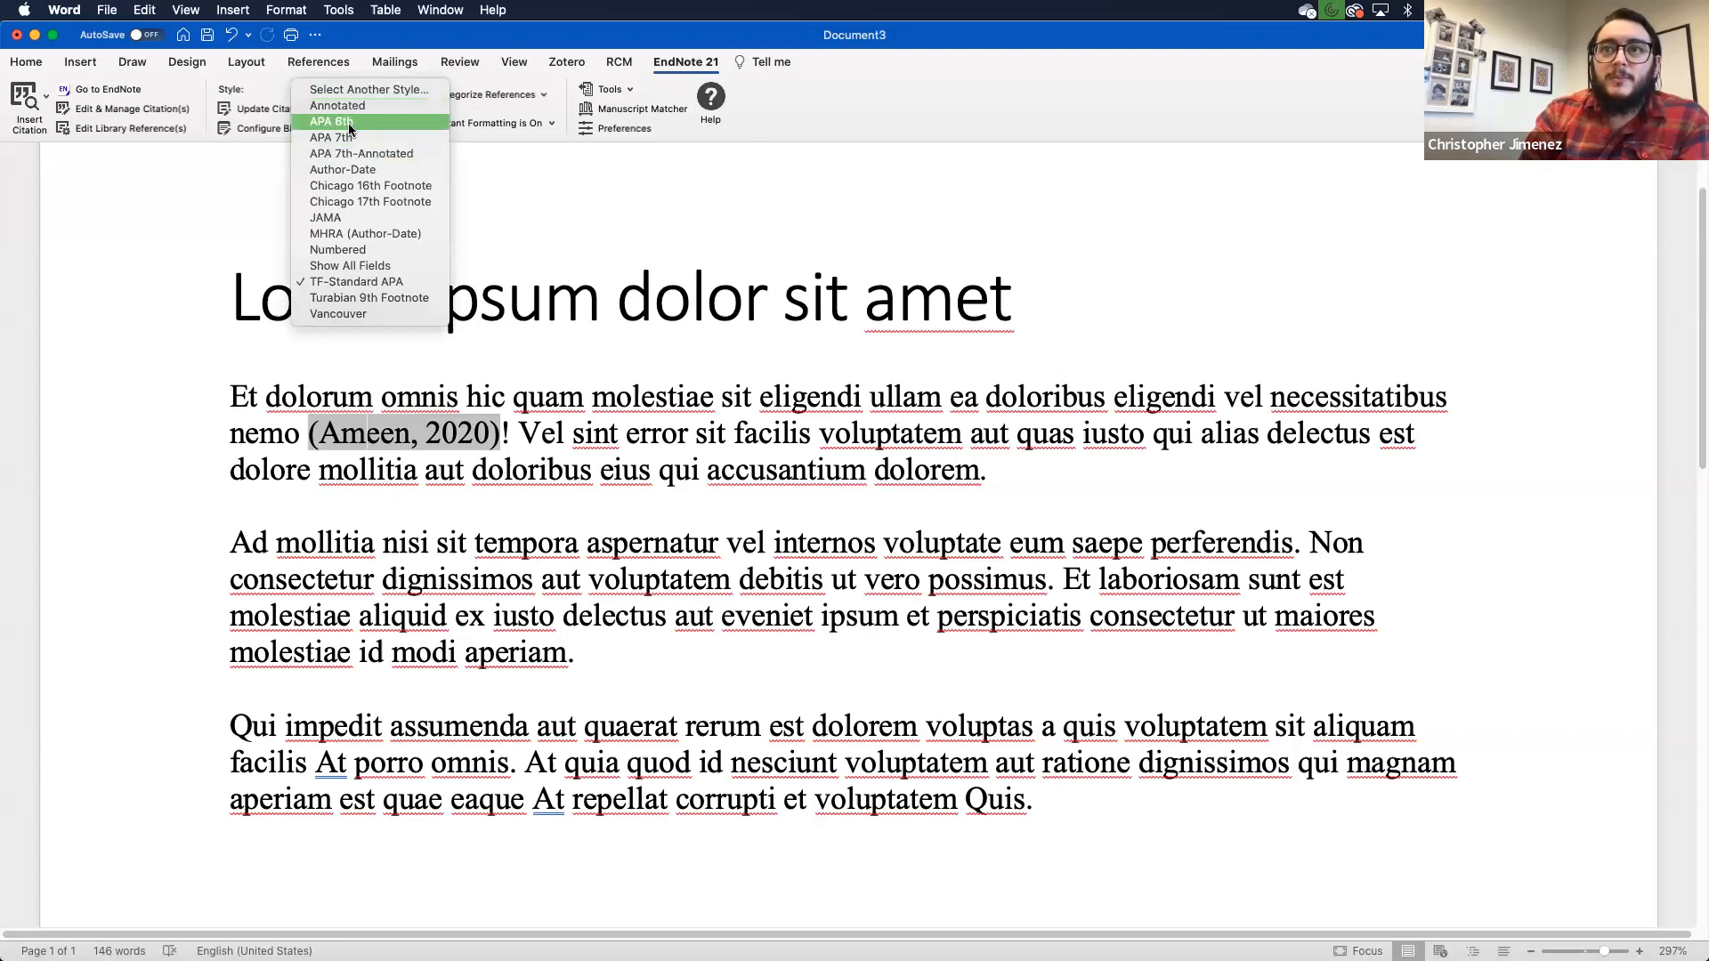
pyautogui.click(349, 153)
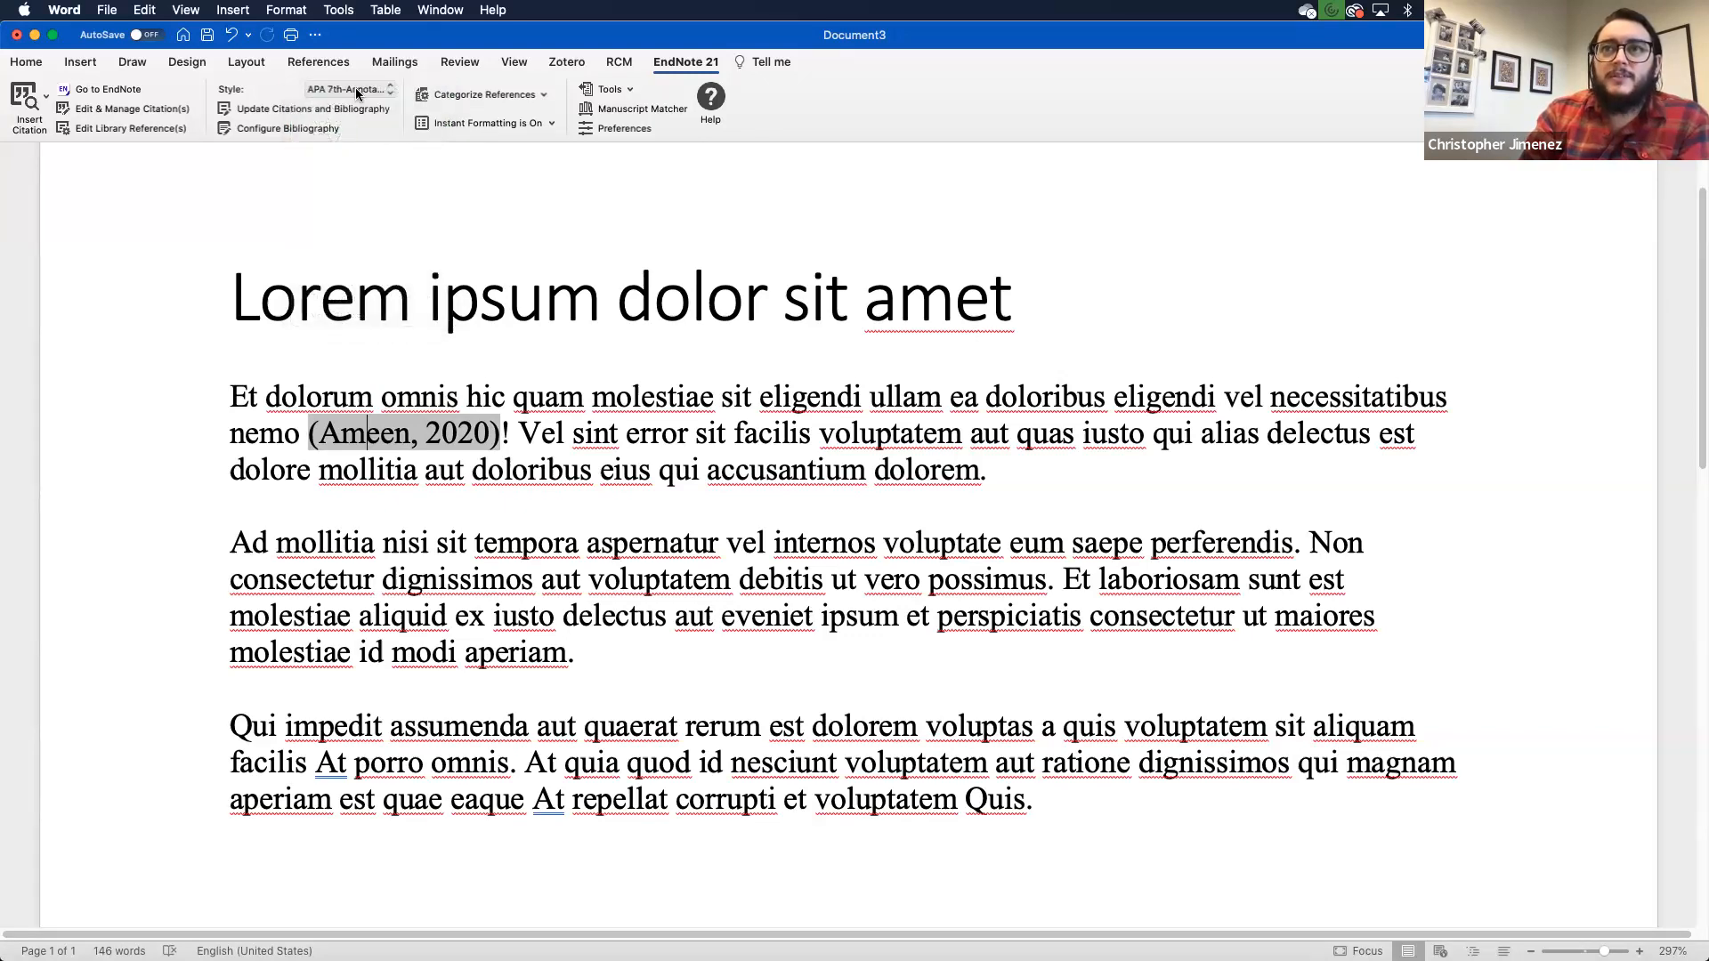
pyautogui.click(361, 87)
pyautogui.click(365, 90)
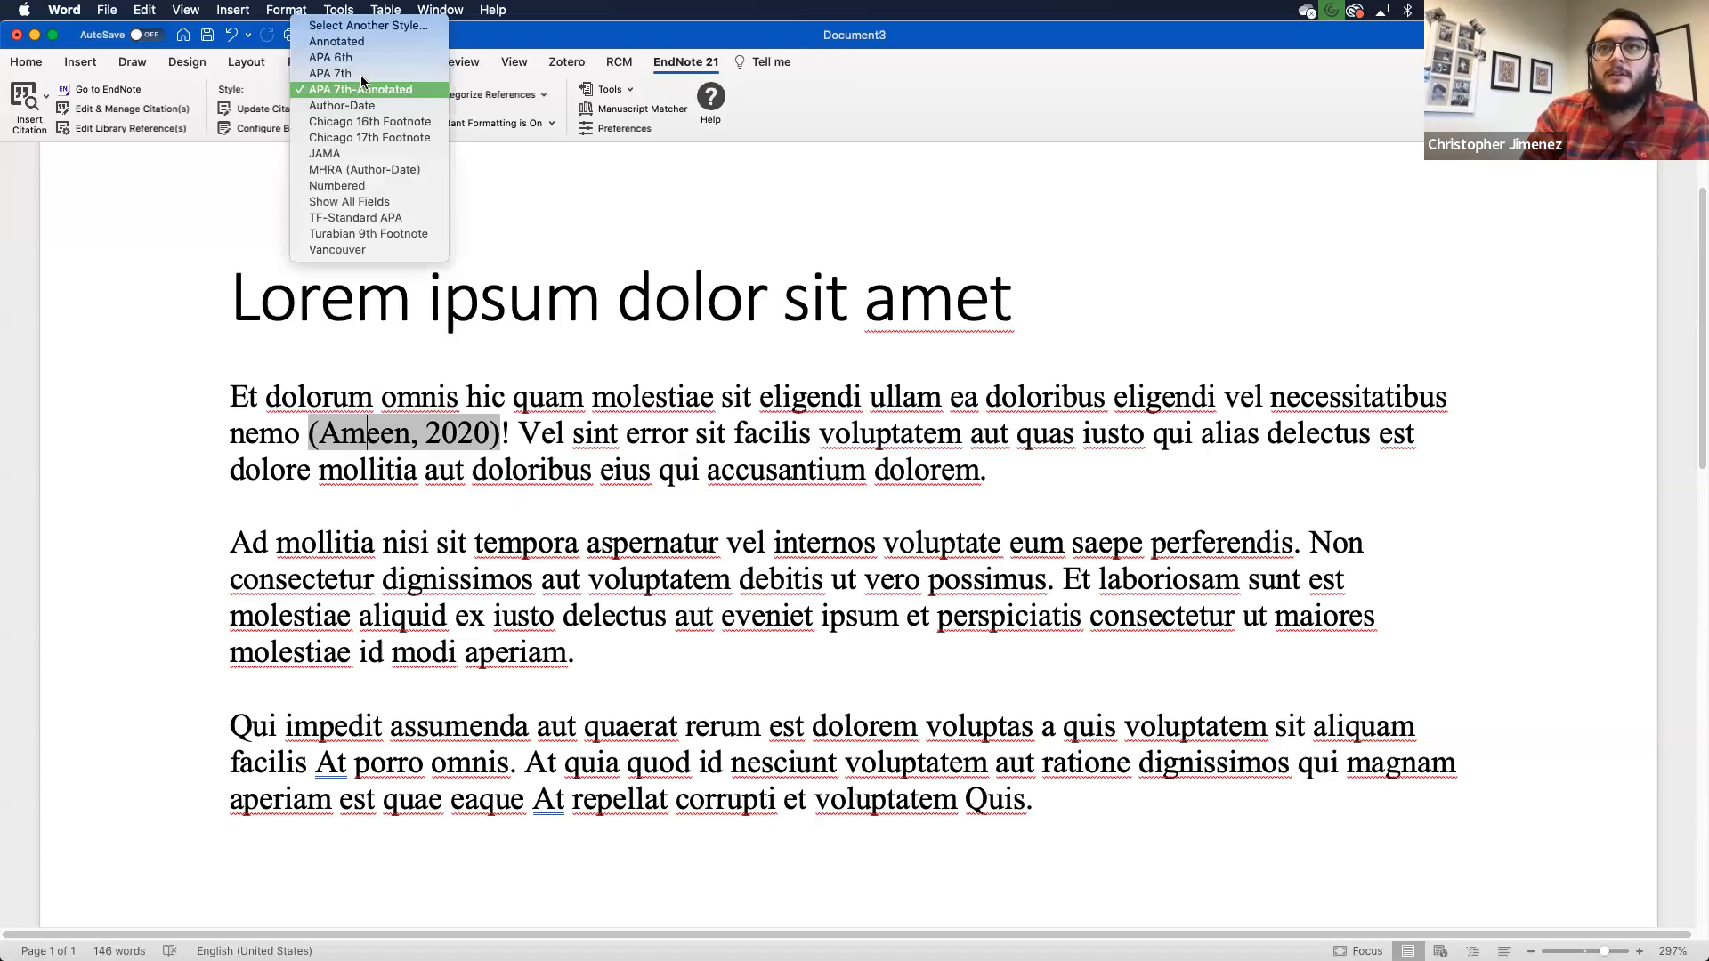
pyautogui.click(361, 75)
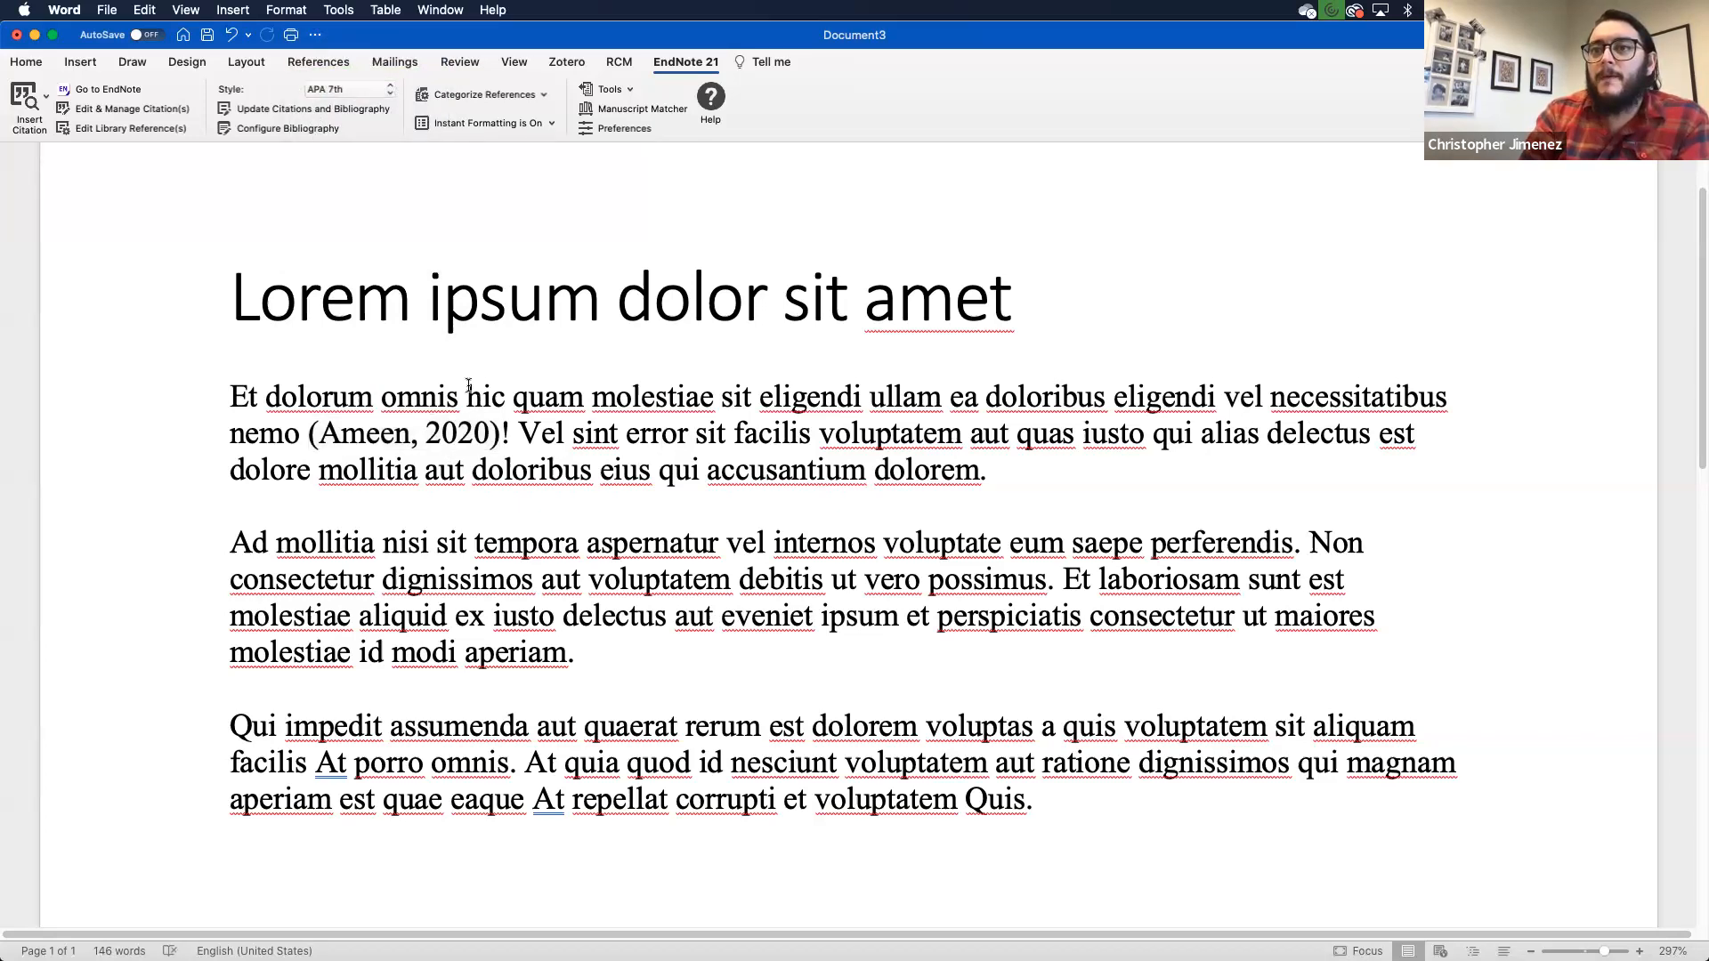
# - Add a REFERENCES heading above the Ameen bibliography entry, followed by a blank line
pyautogui.scroll(-5, 467, 387)
pyautogui.scroll(-2, 467, 386)
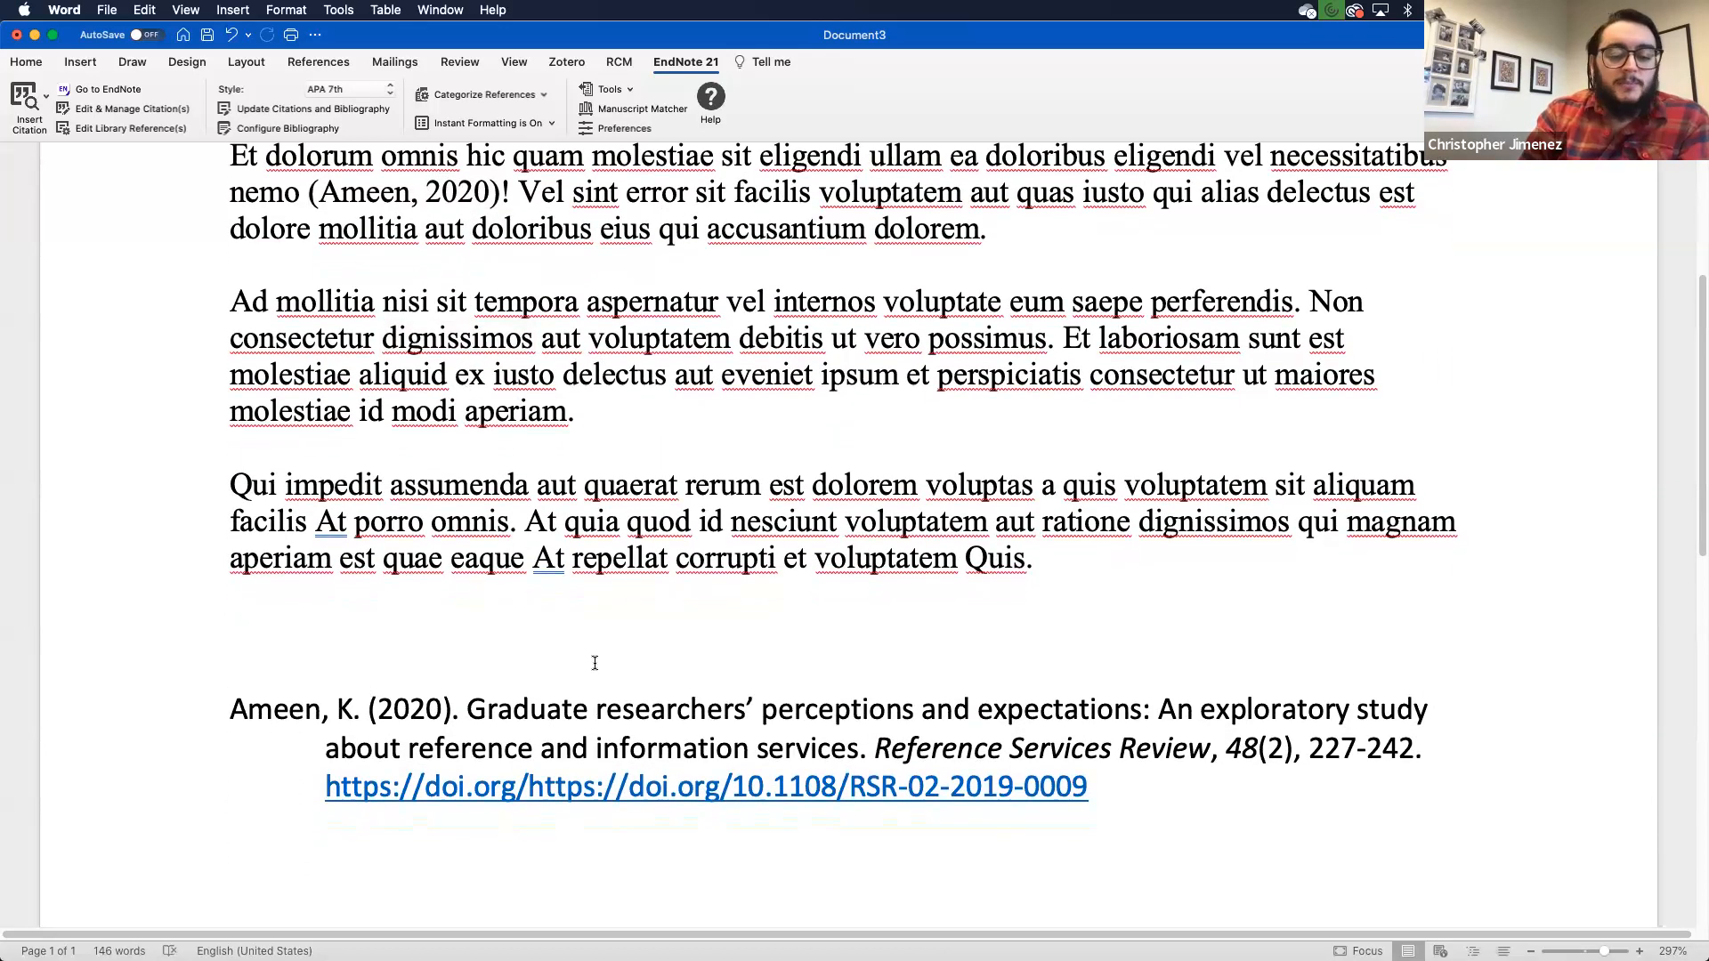
pyautogui.press('Return')
pyautogui.write('RE')
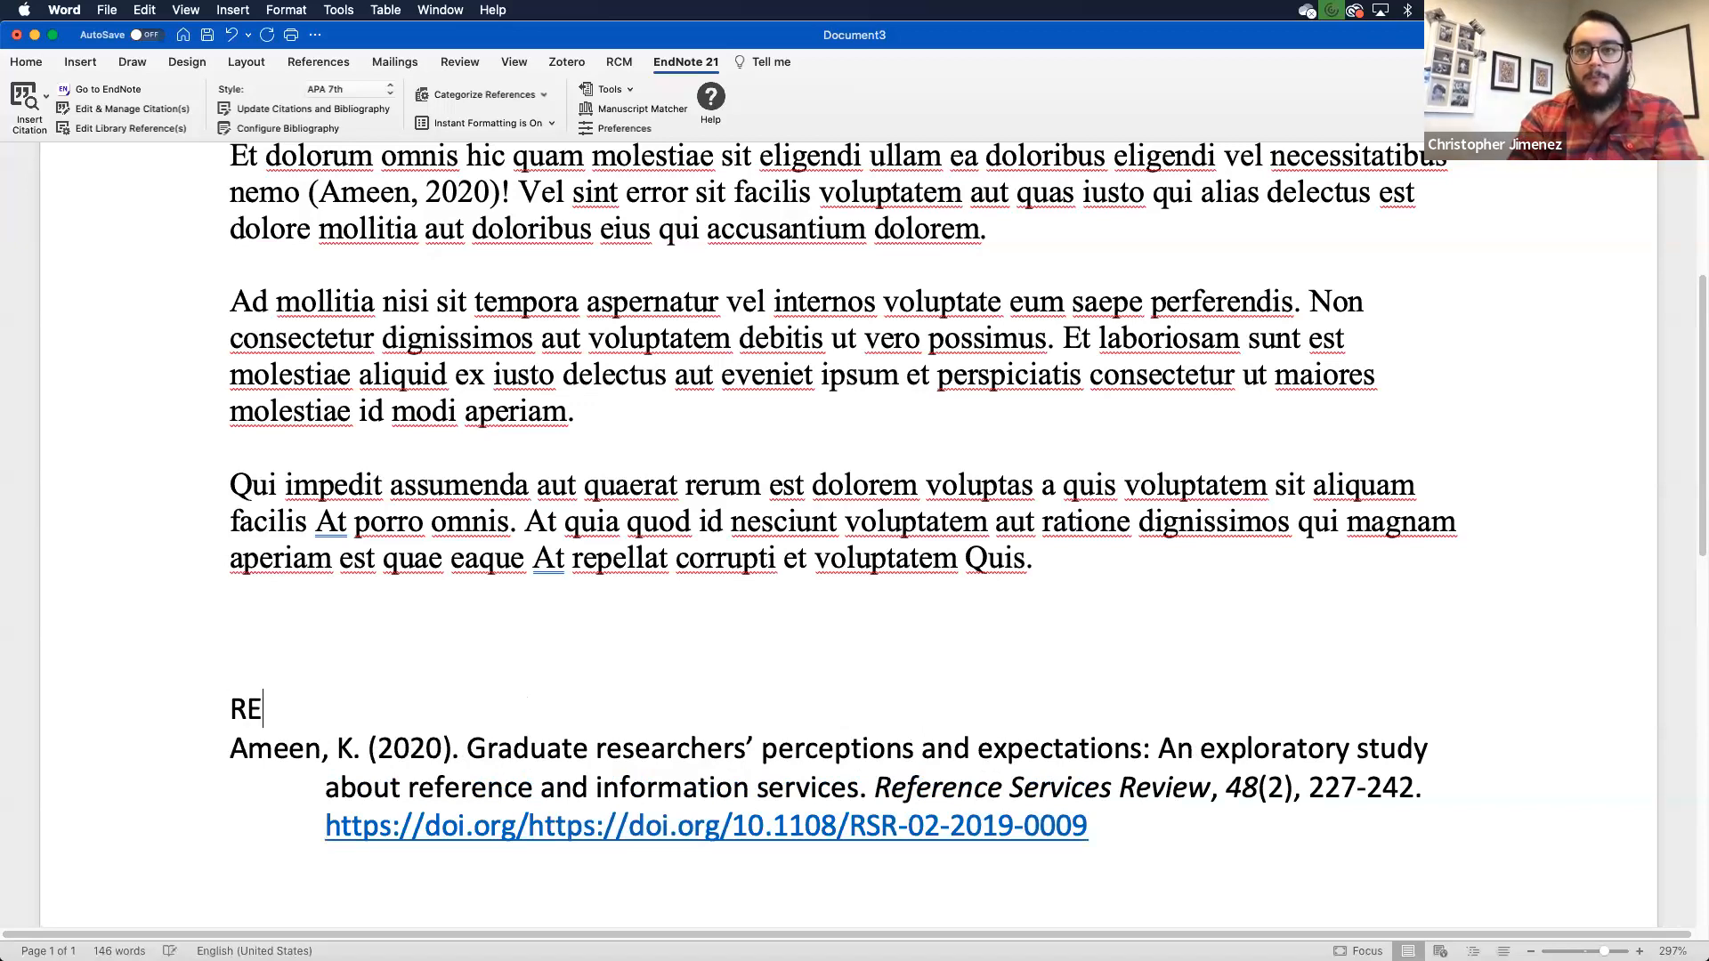
pyautogui.write('FERENCES')
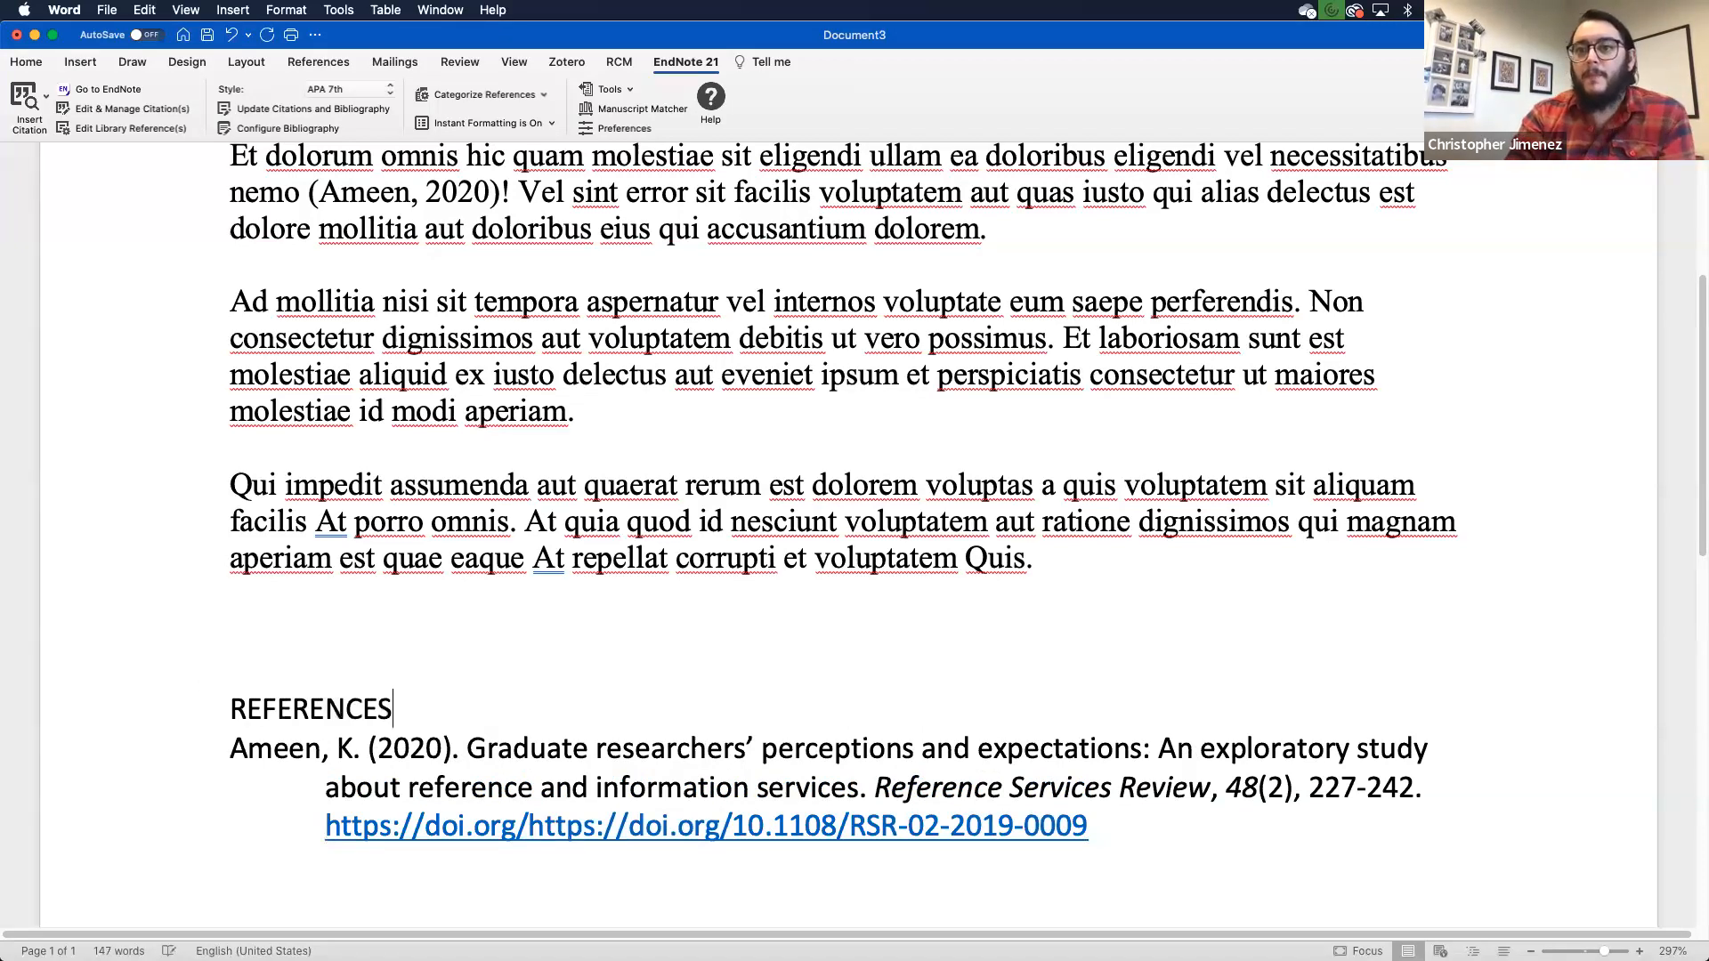
pyautogui.press('Return')
pyautogui.scroll(-5, 731, 583)
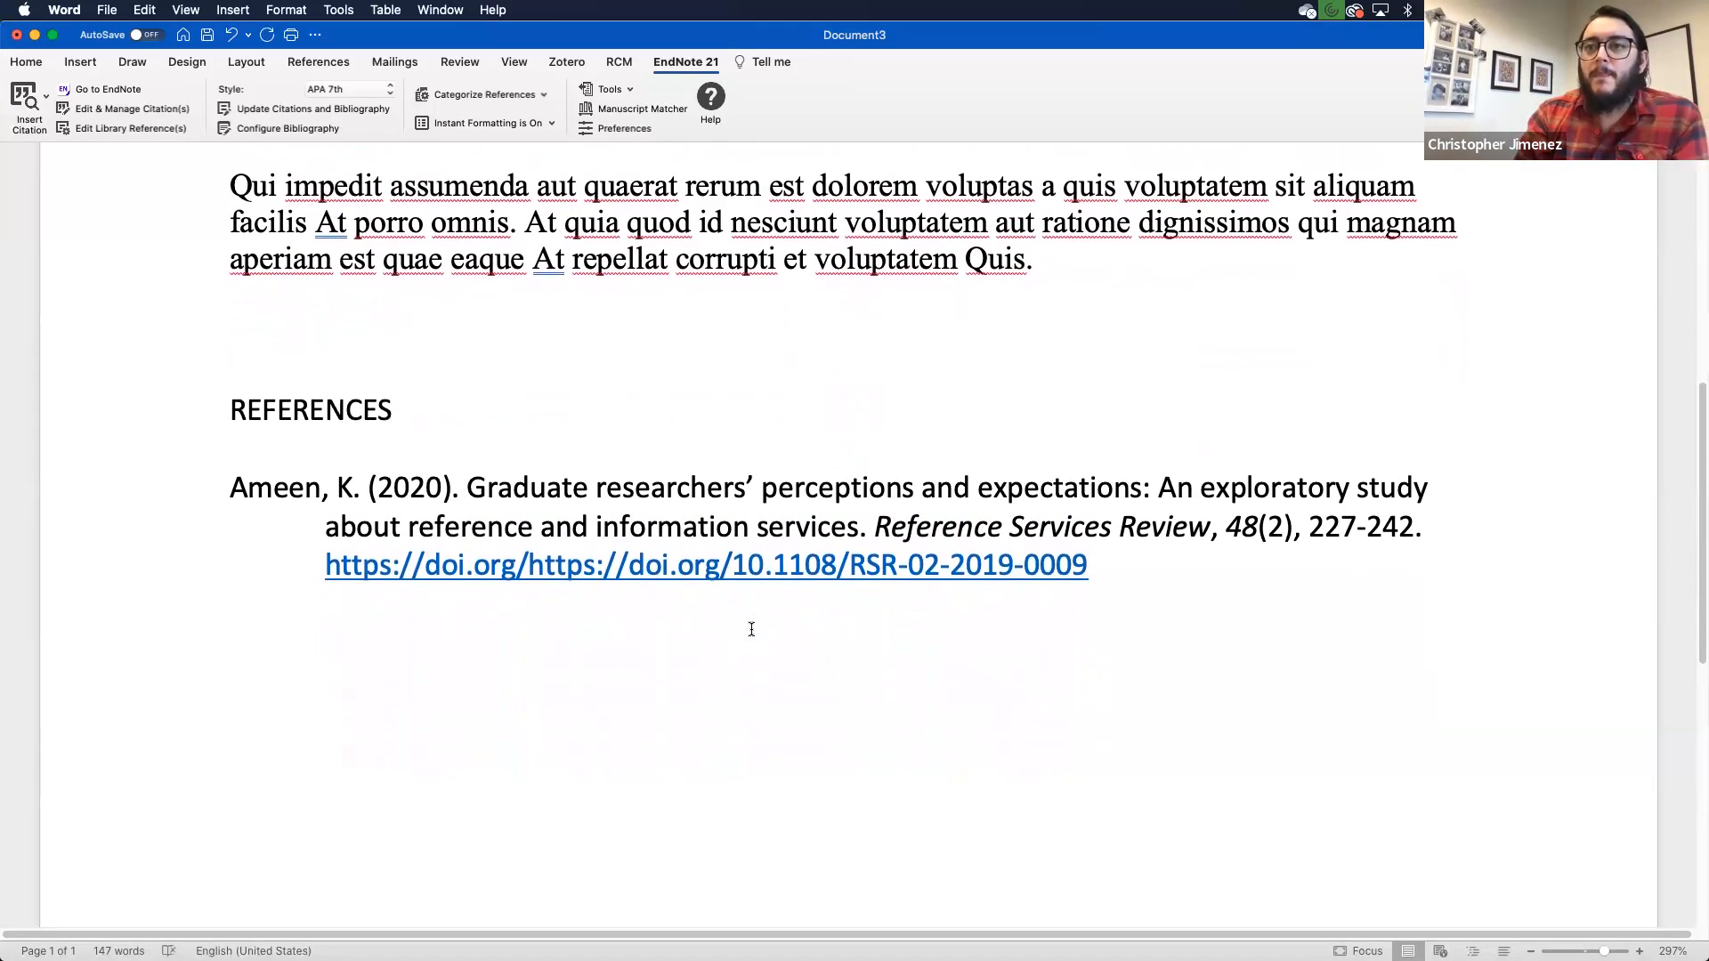
pyautogui.scroll(-1, 751, 629)
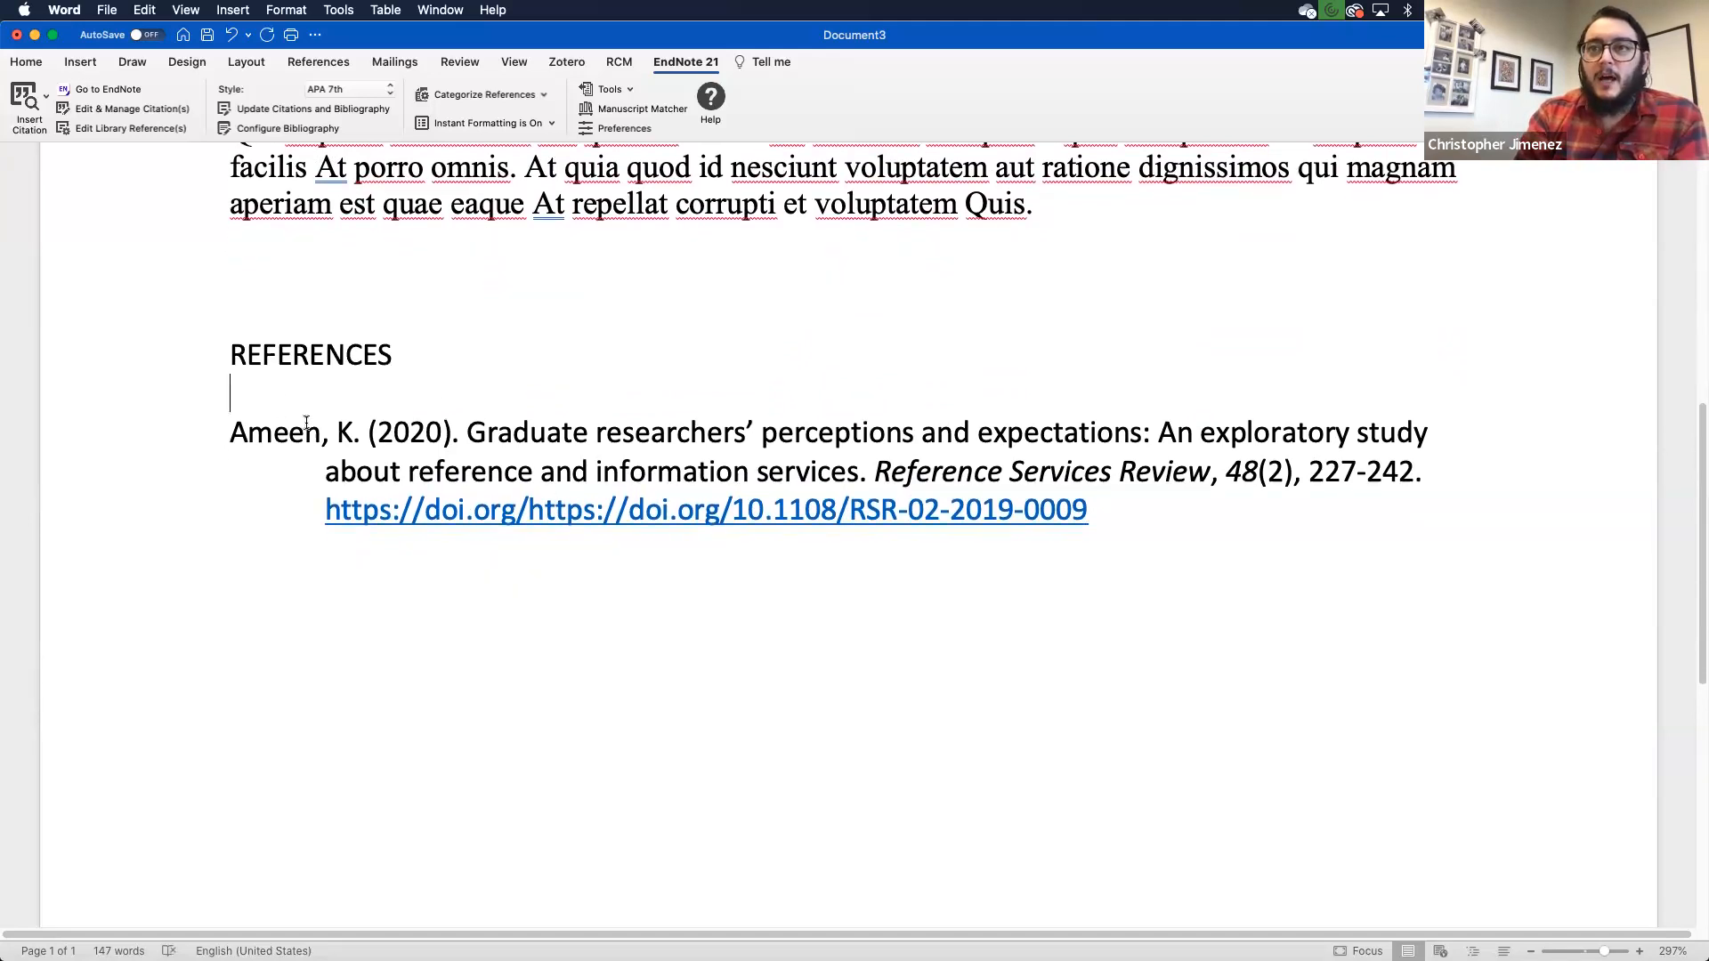
pyautogui.scroll(4, 486, 492)
pyautogui.scroll(4, 486, 492)
pyautogui.click(439, 345)
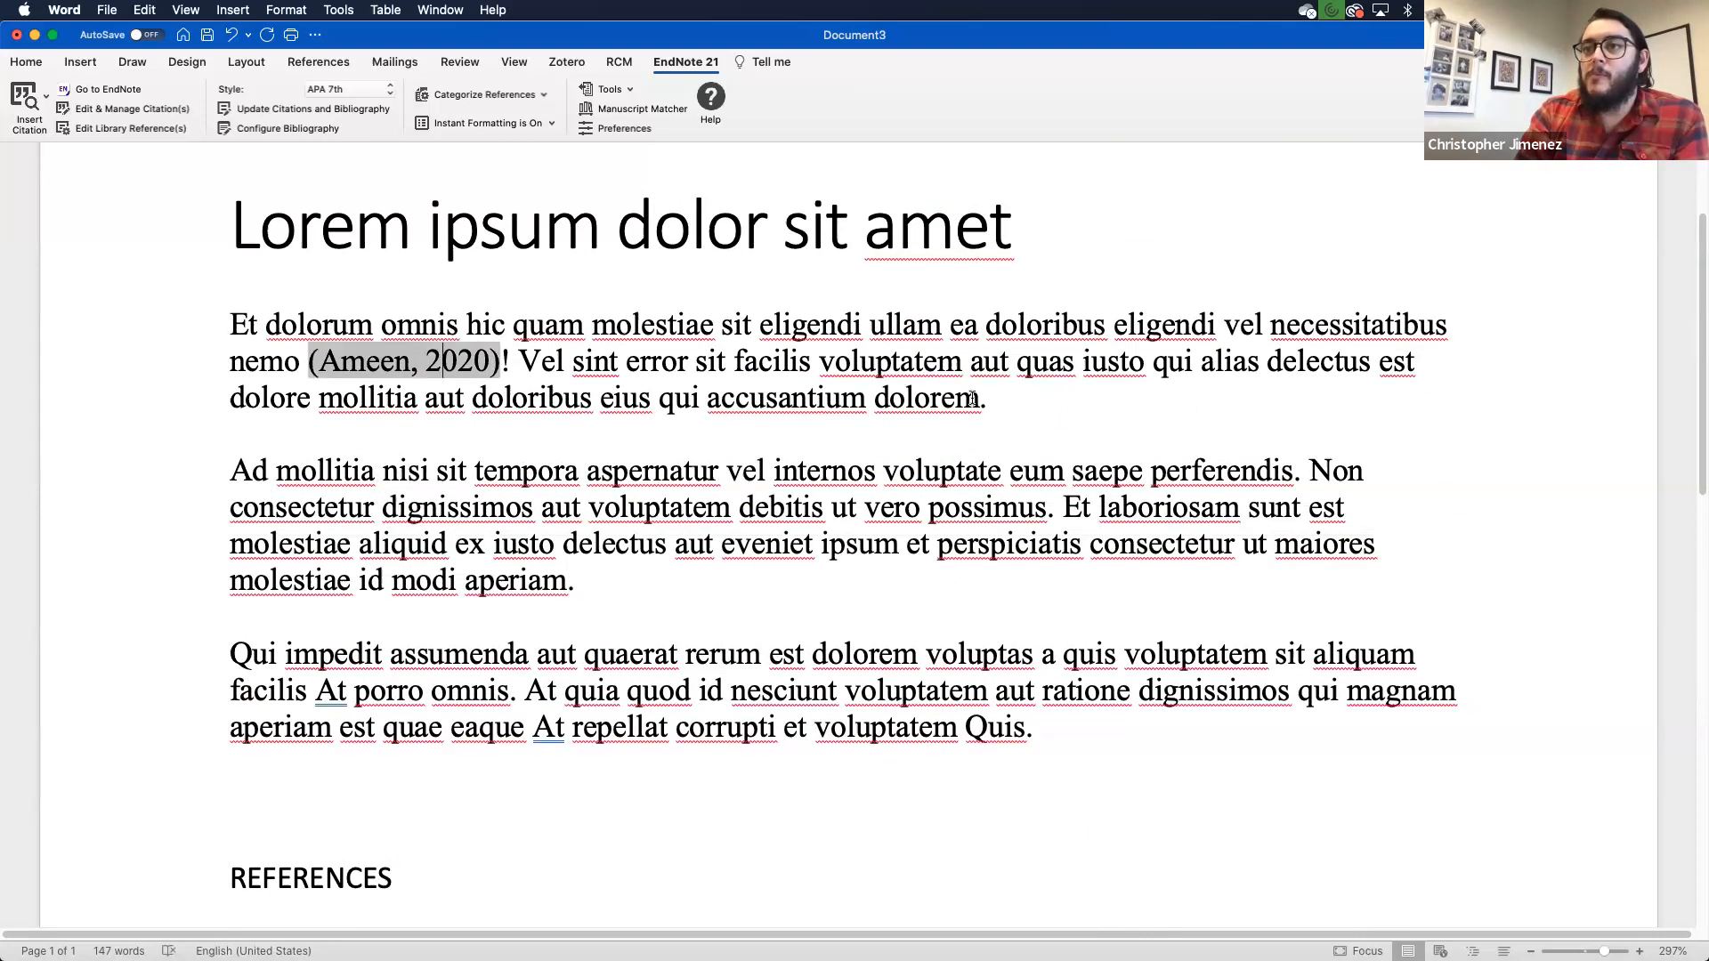
# - Insert the Bashorun et al. 2018 citation after 'possimus' in the second paragraph
pyautogui.click(1045, 507)
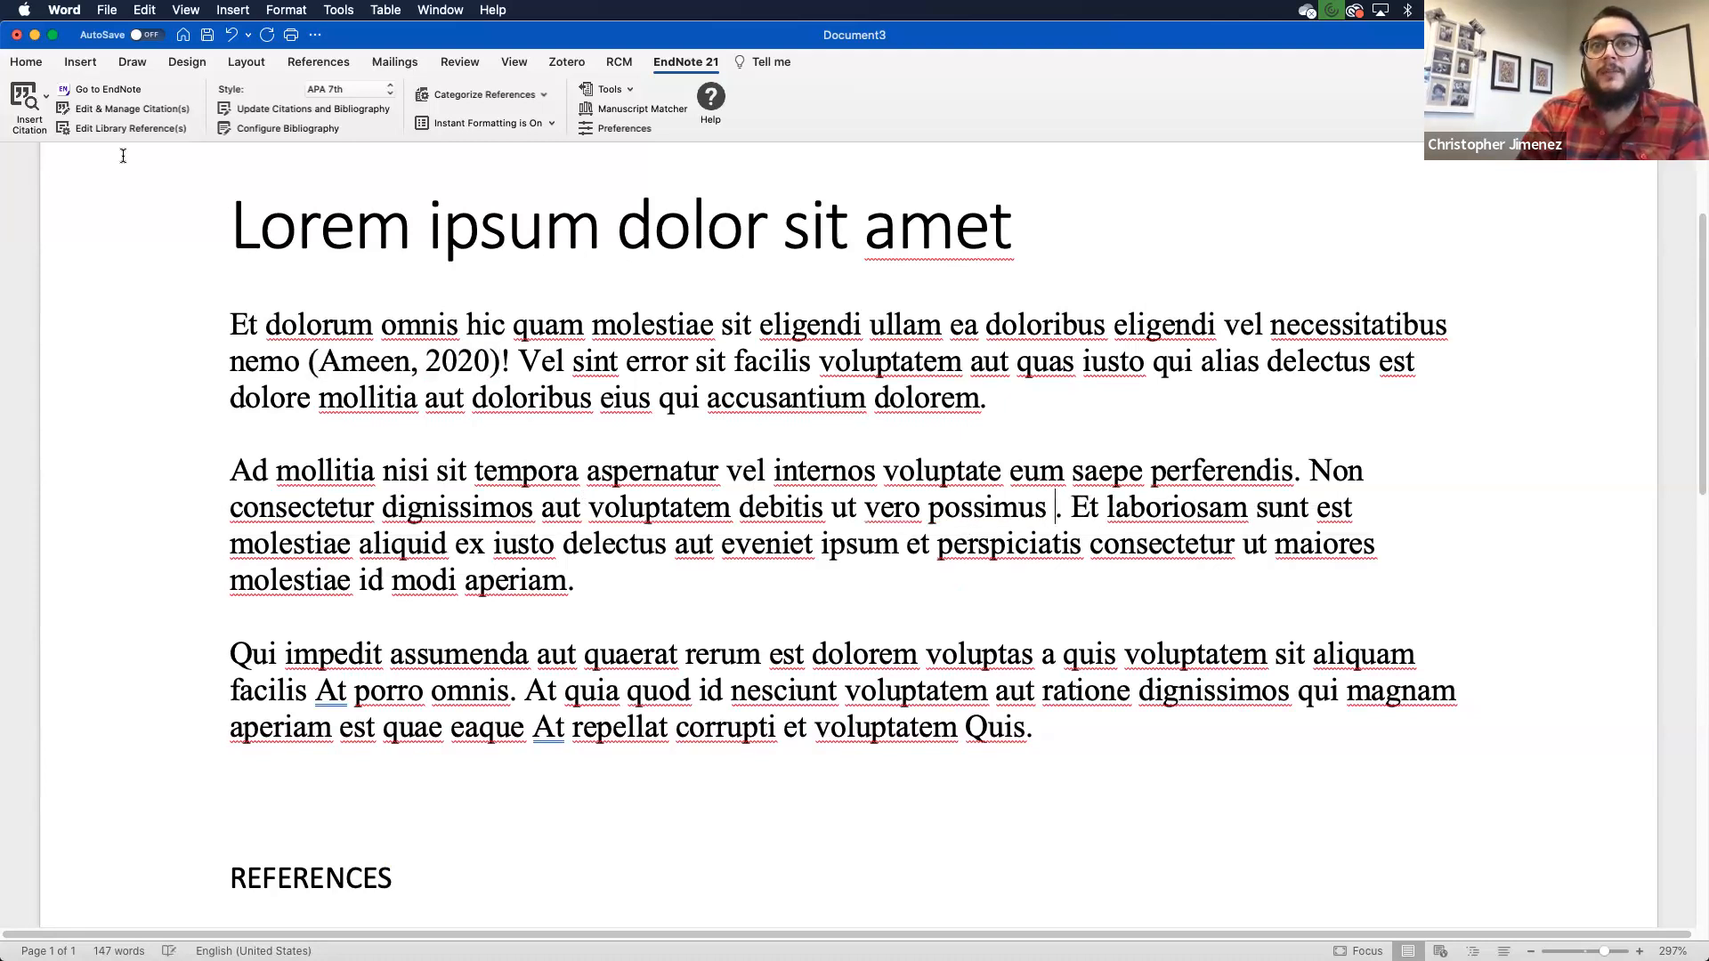
pyautogui.click(25, 102)
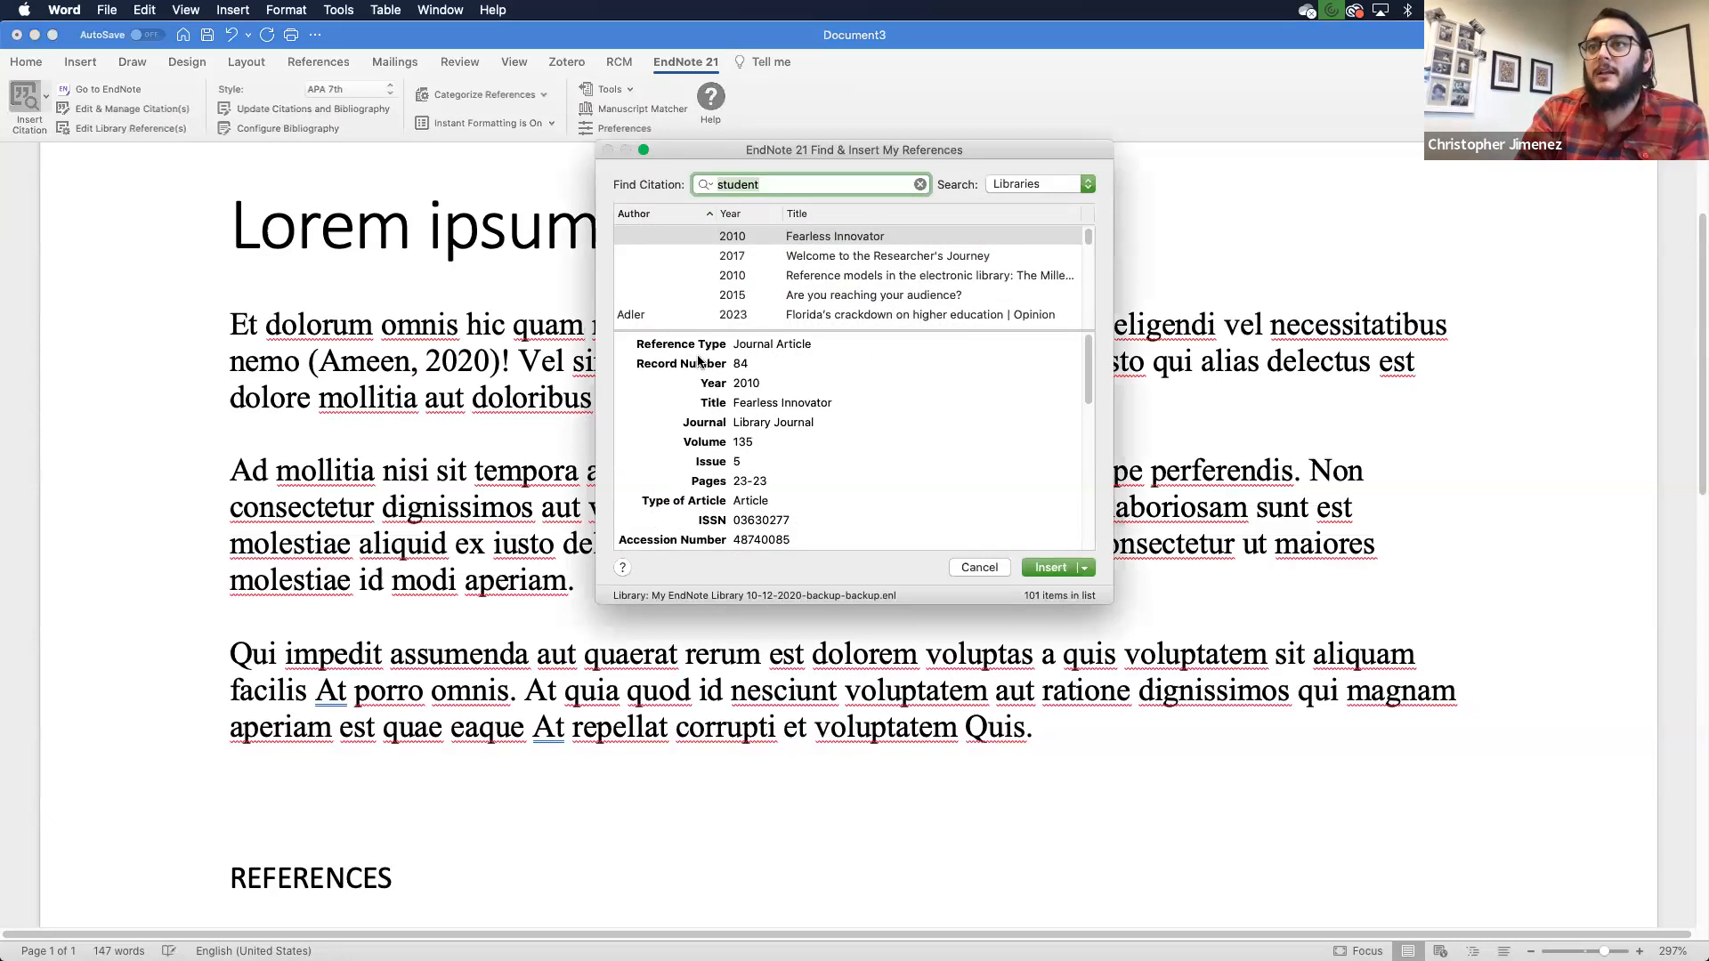
pyautogui.scroll(-5, 911, 293)
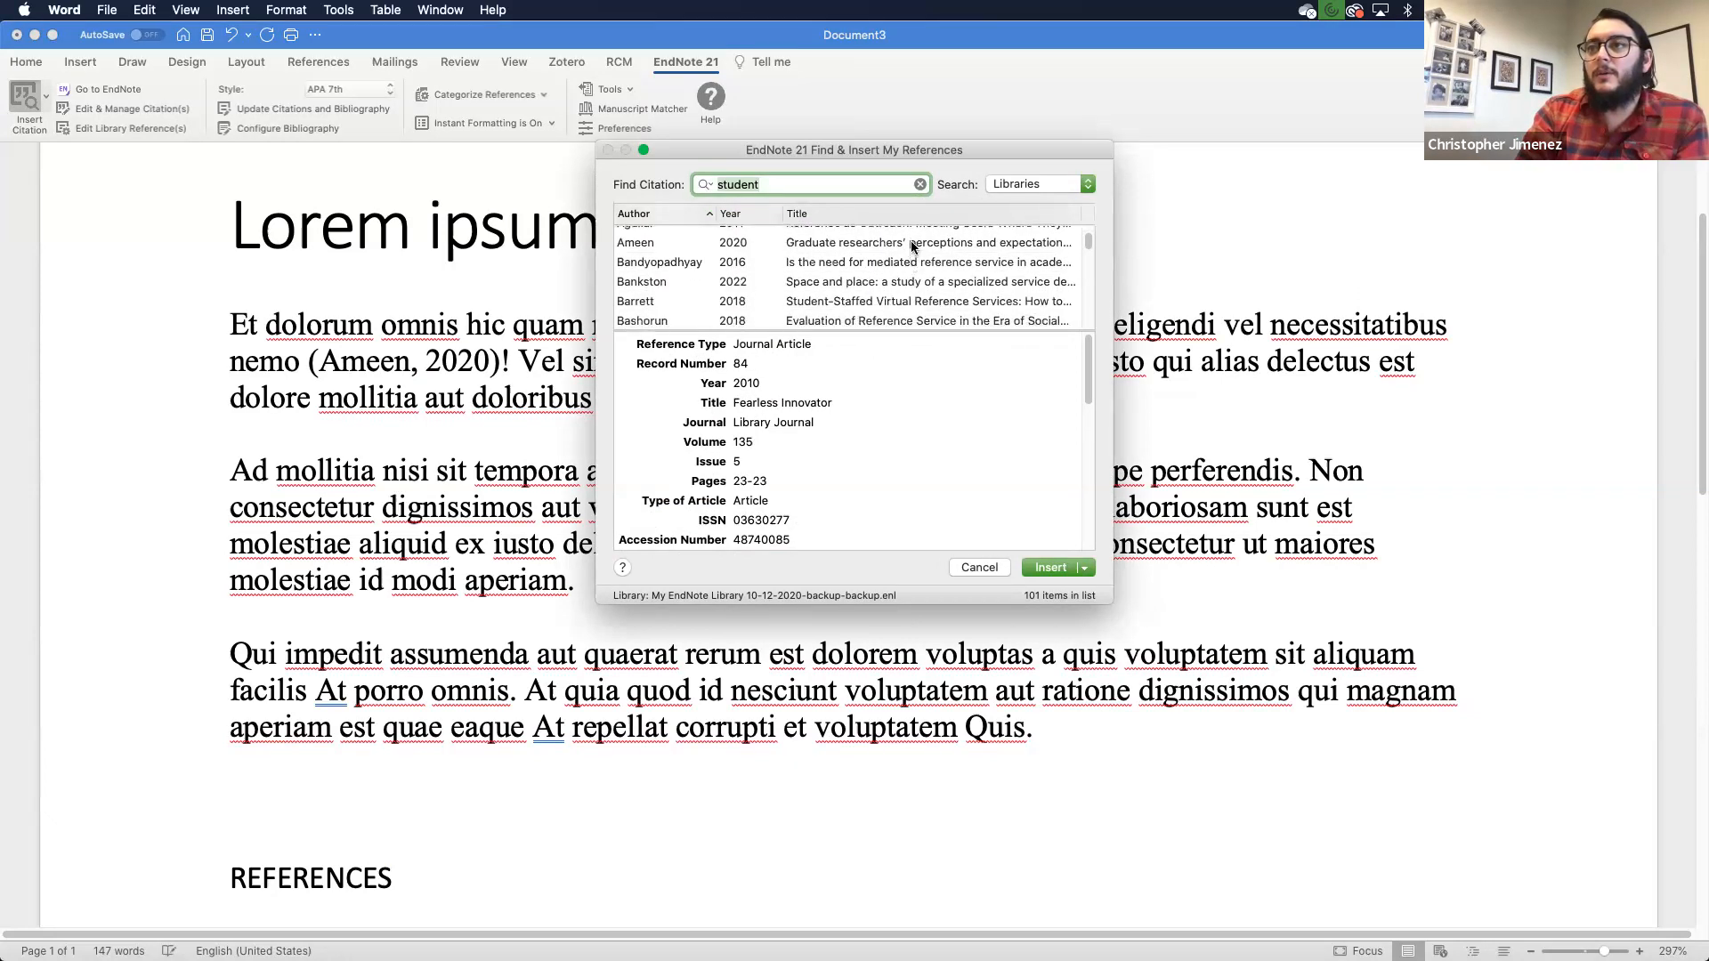
pyautogui.click(910, 242)
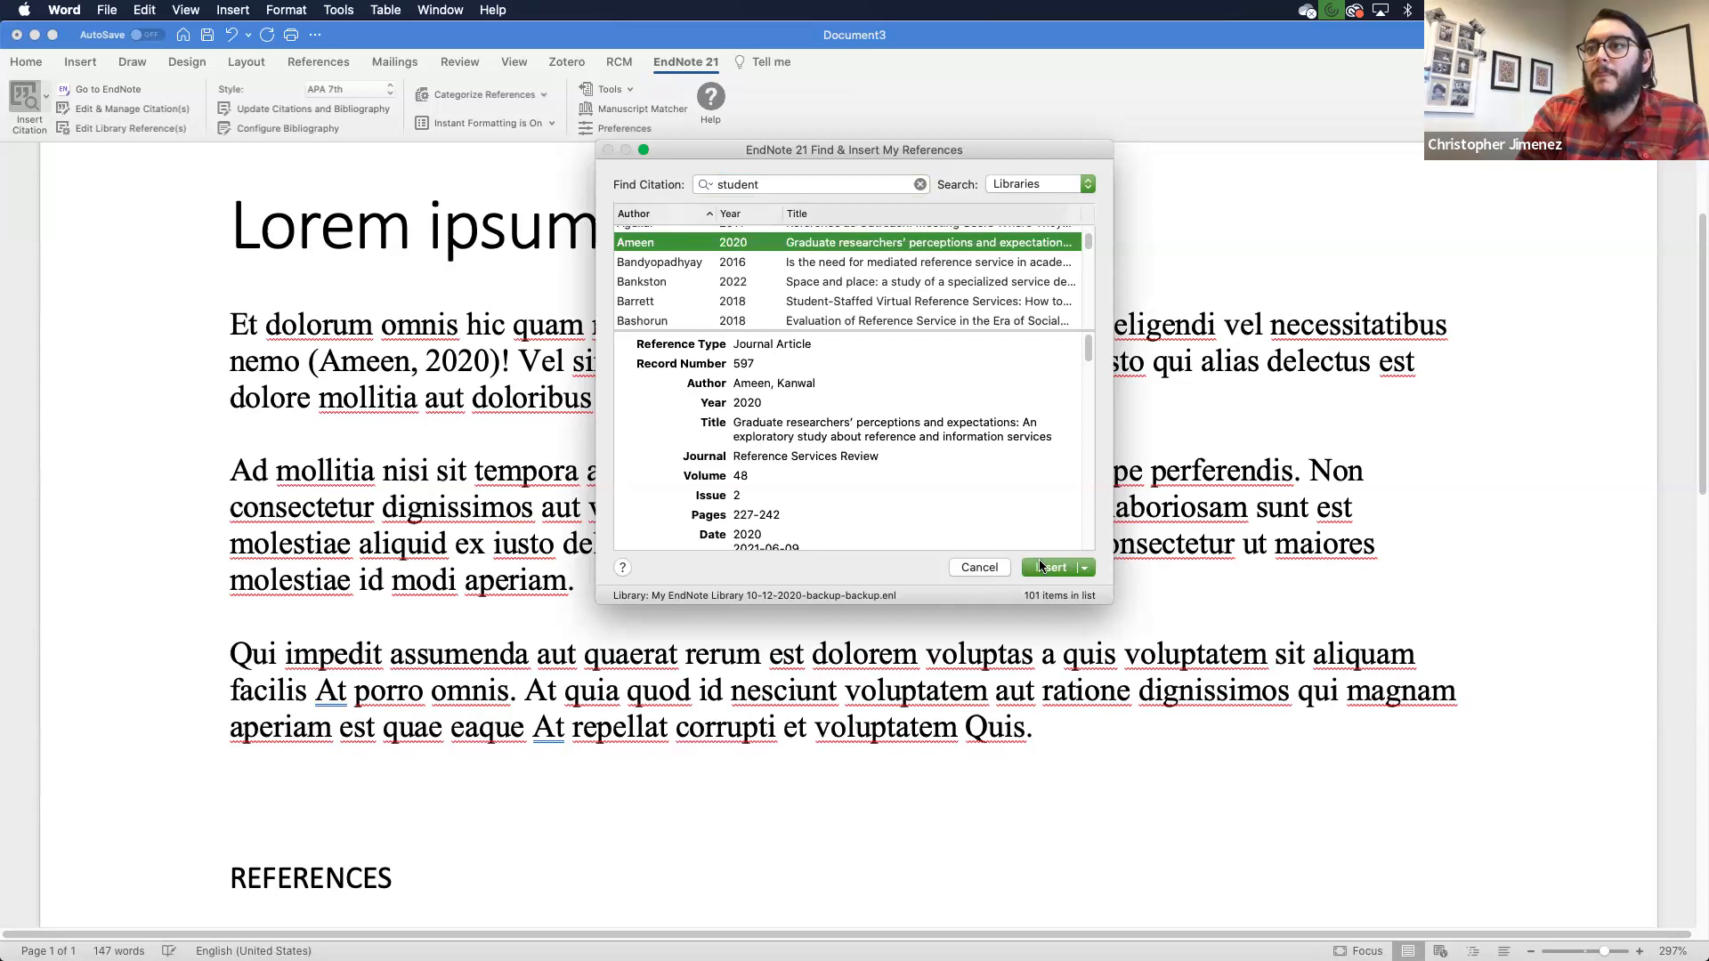
pyautogui.scroll(-2, 968, 290)
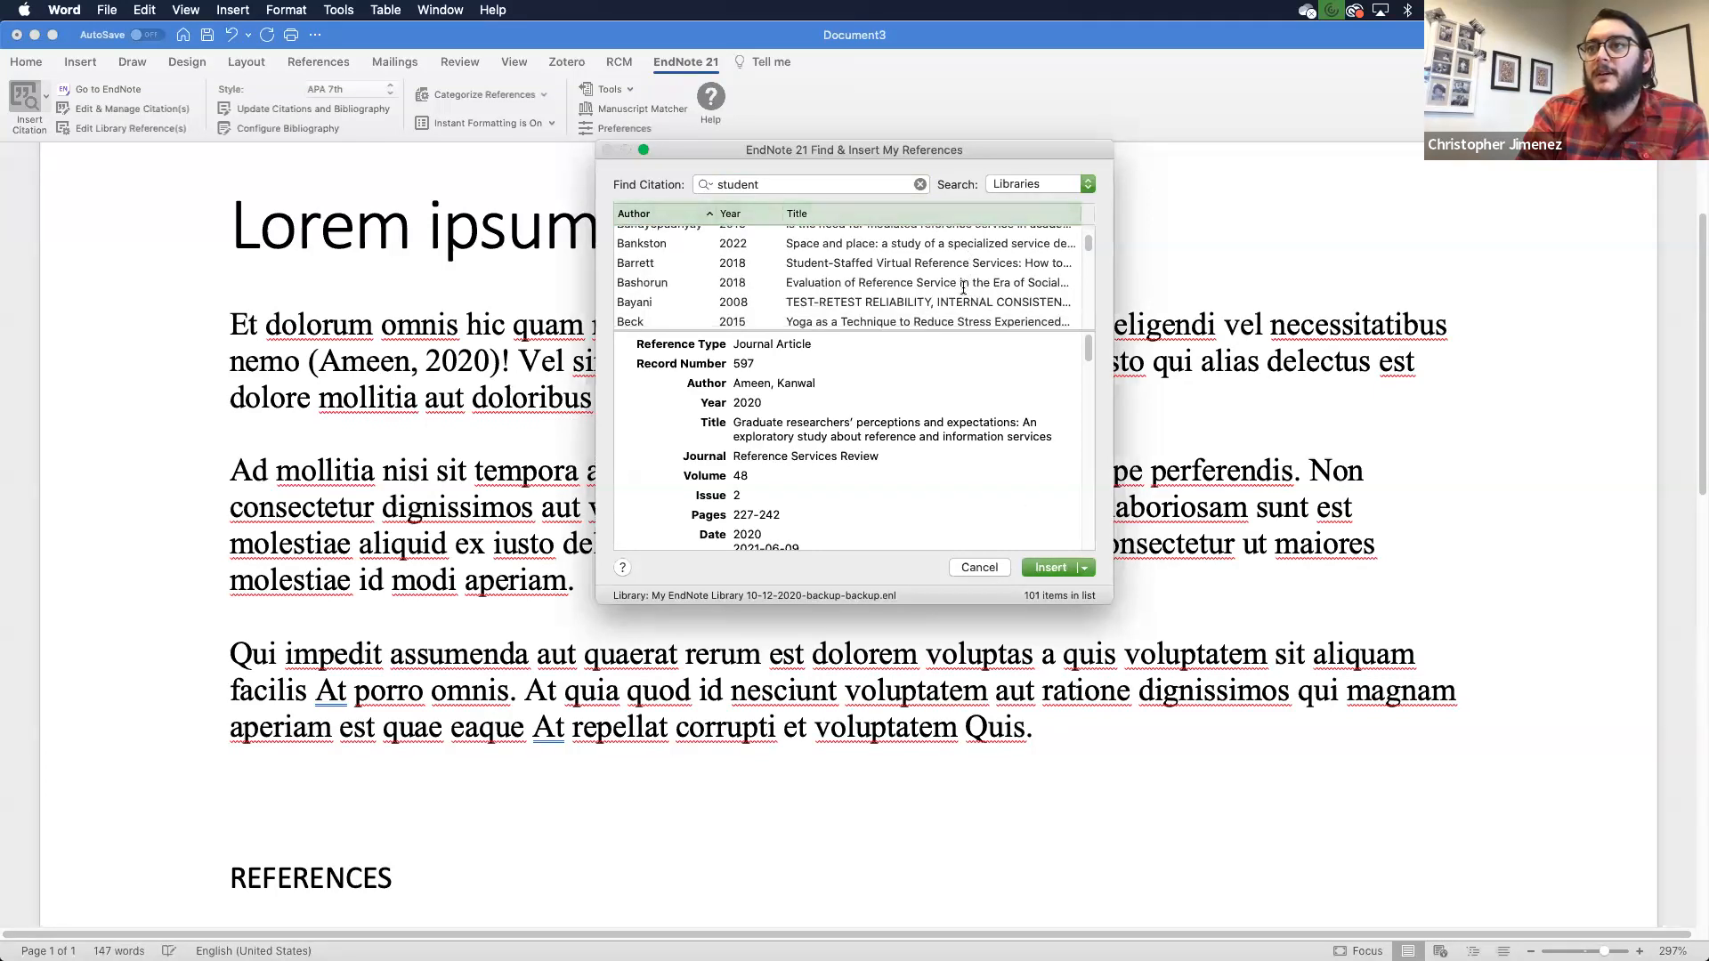
pyautogui.click(953, 283)
pyautogui.click(1041, 567)
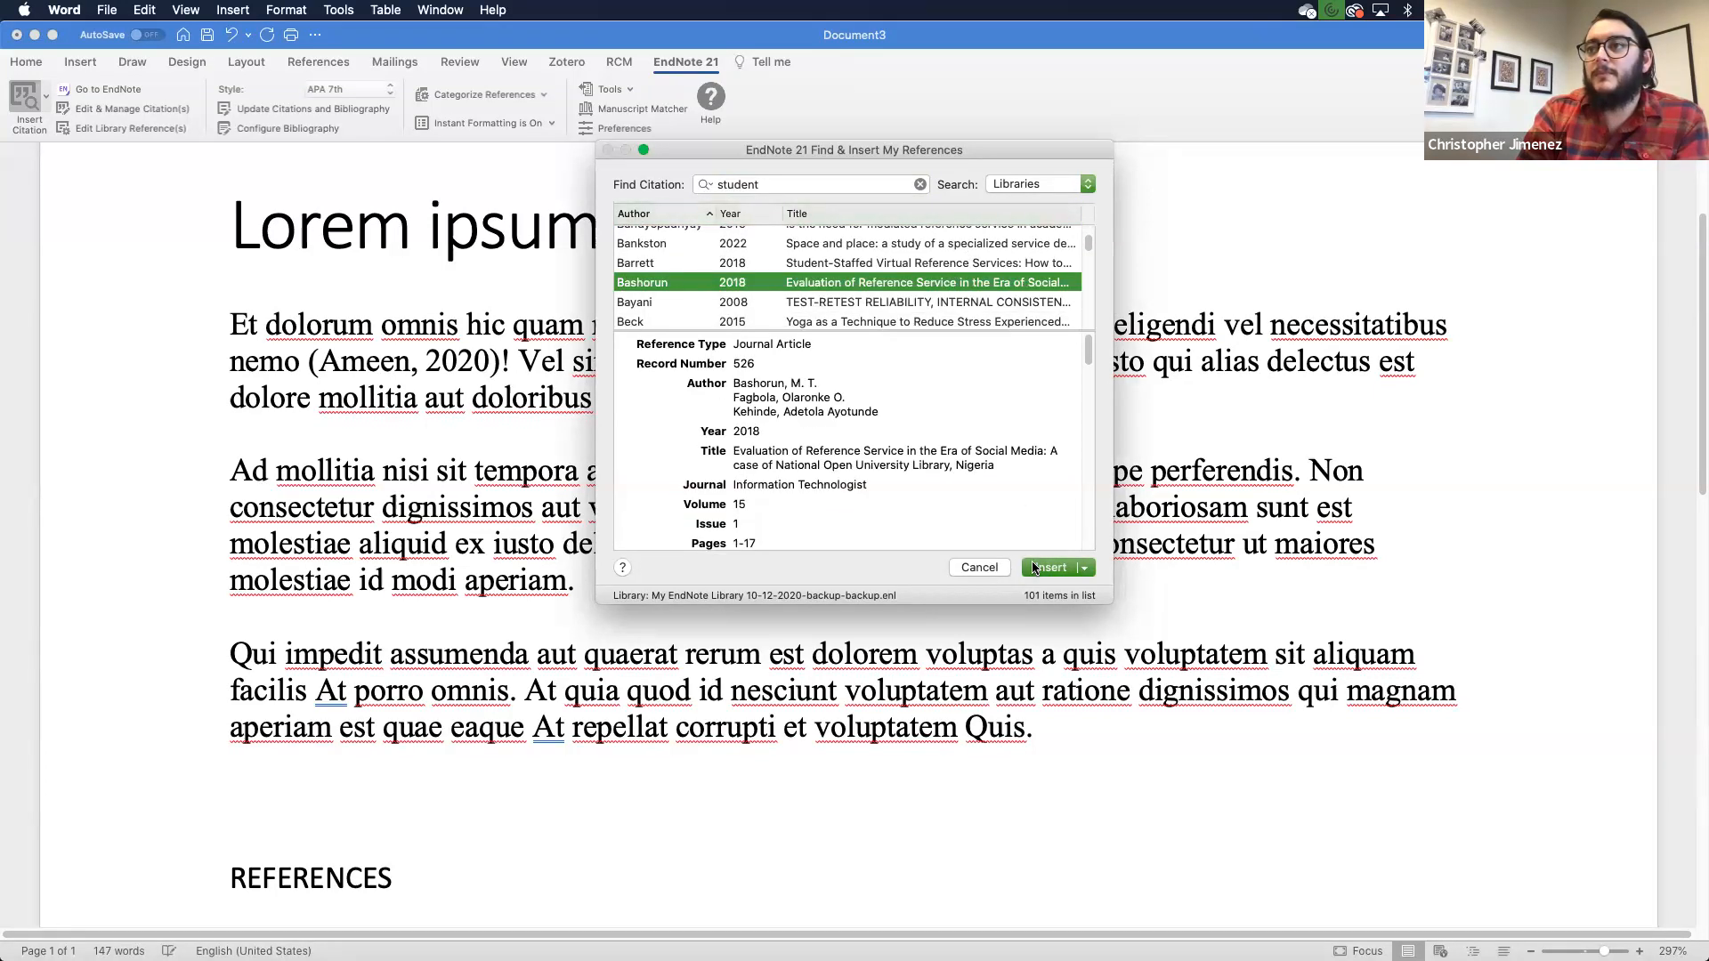
pyautogui.scroll(-10, 1283, 692)
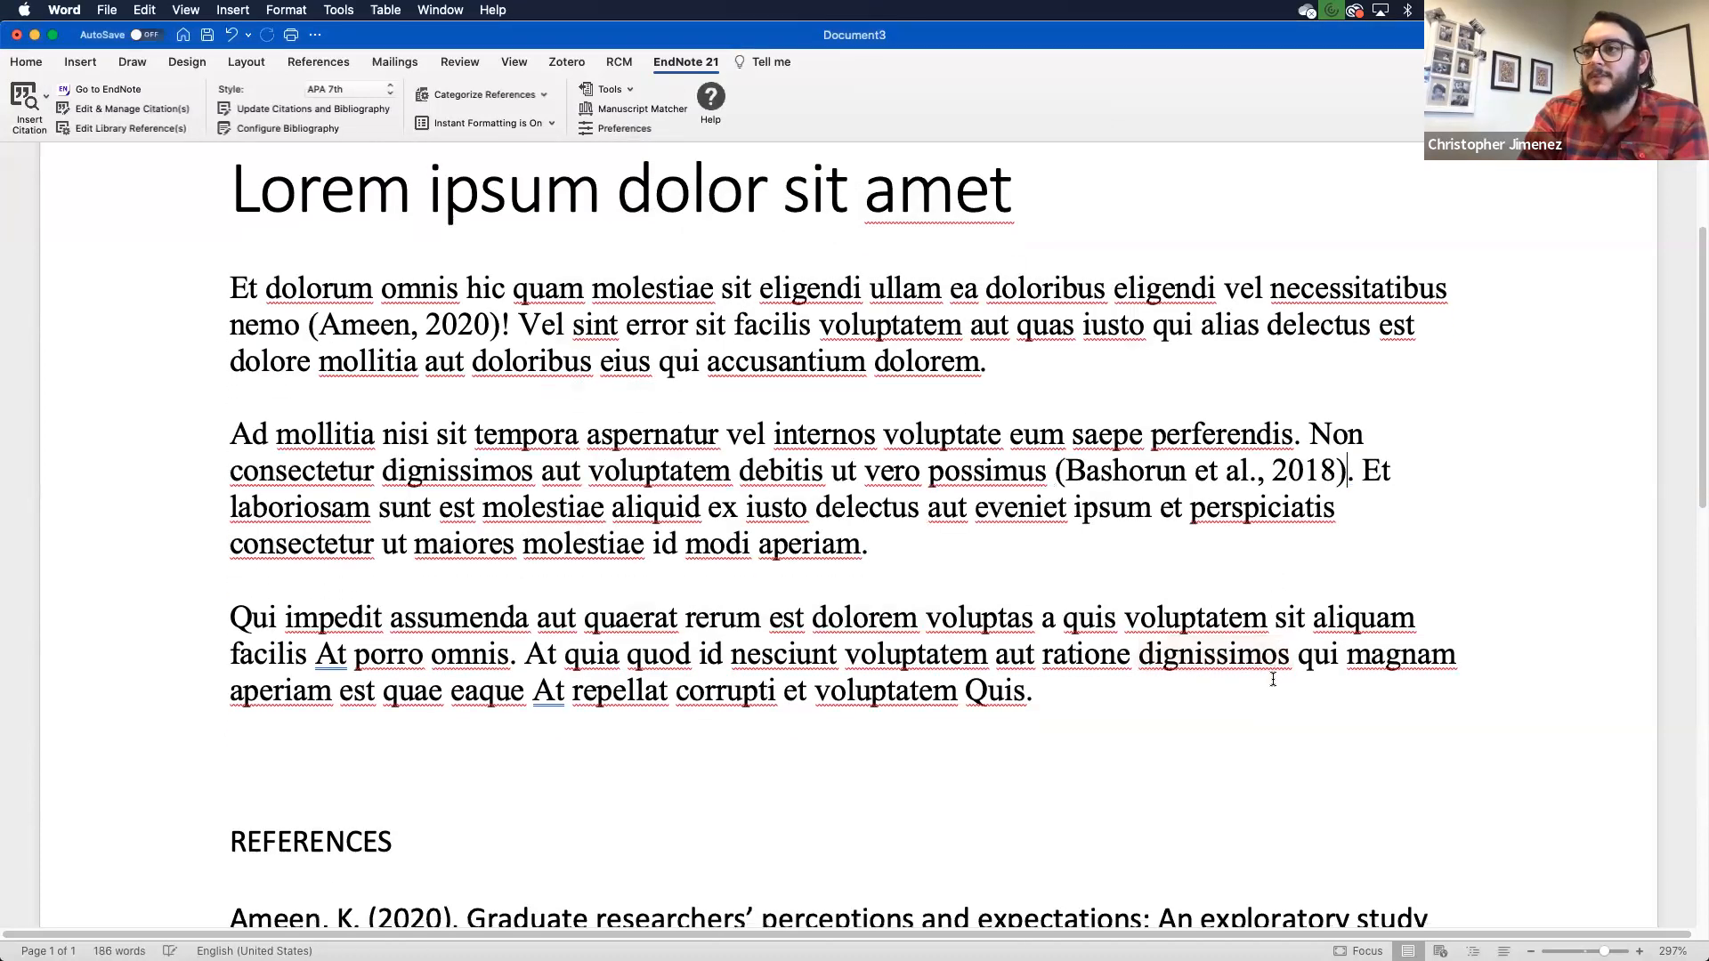
pyautogui.scroll(-2, 1272, 679)
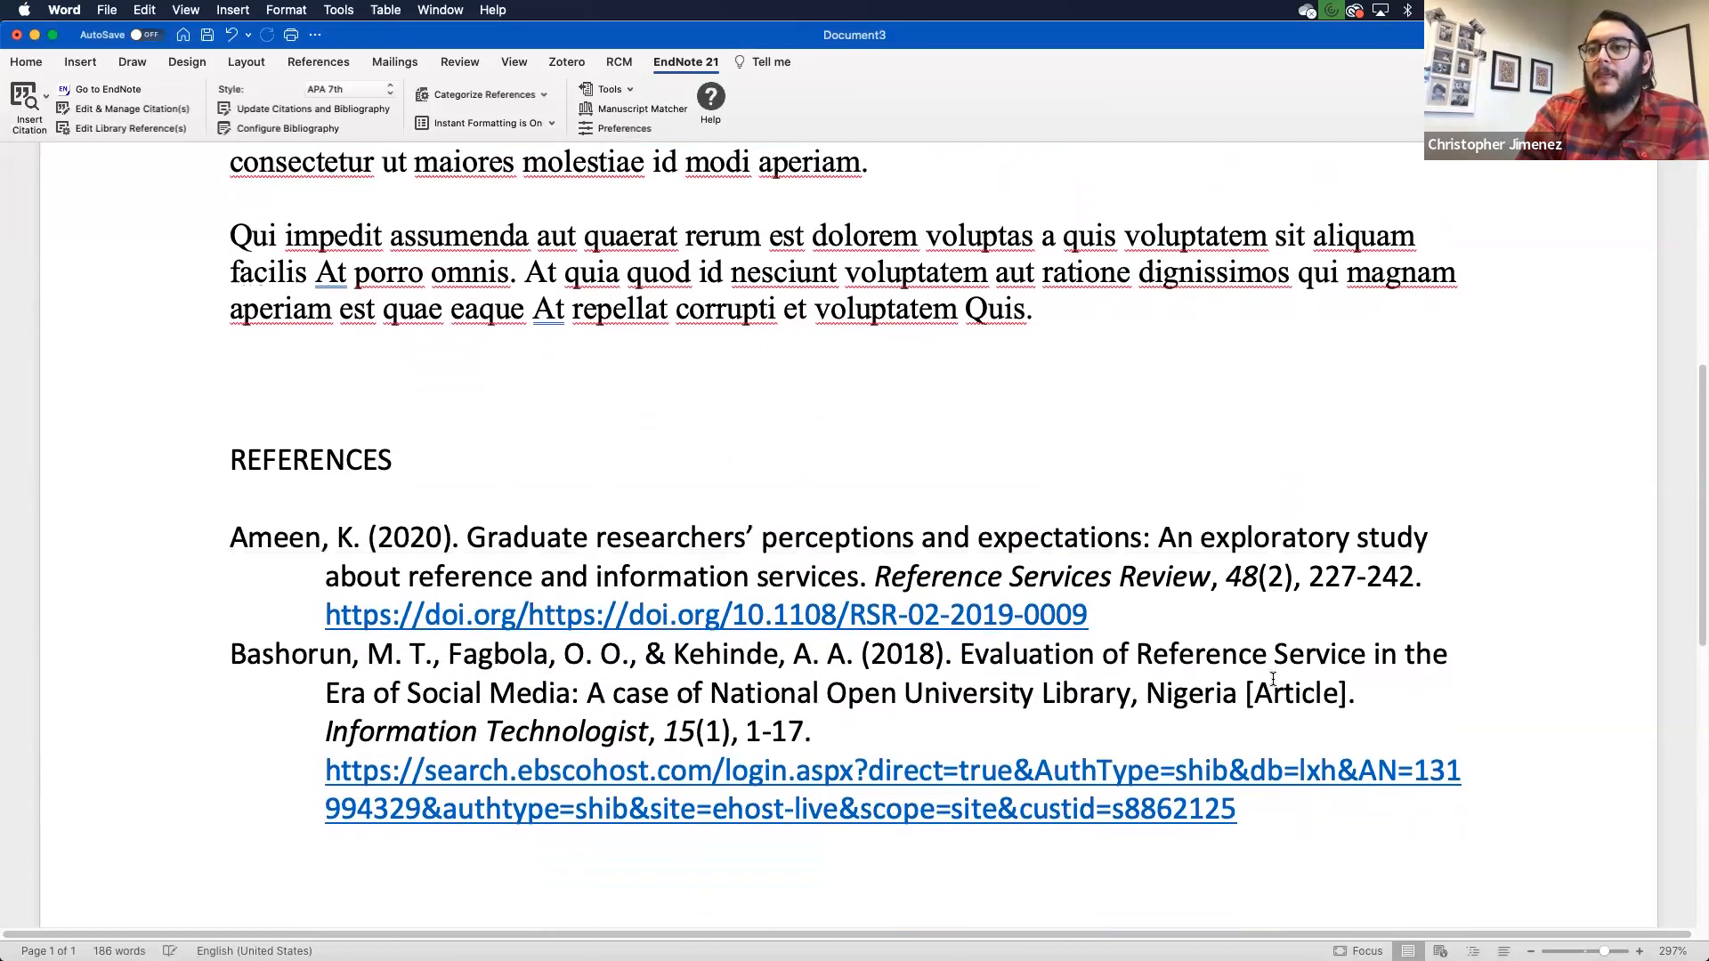
pyautogui.scroll(6, 1272, 679)
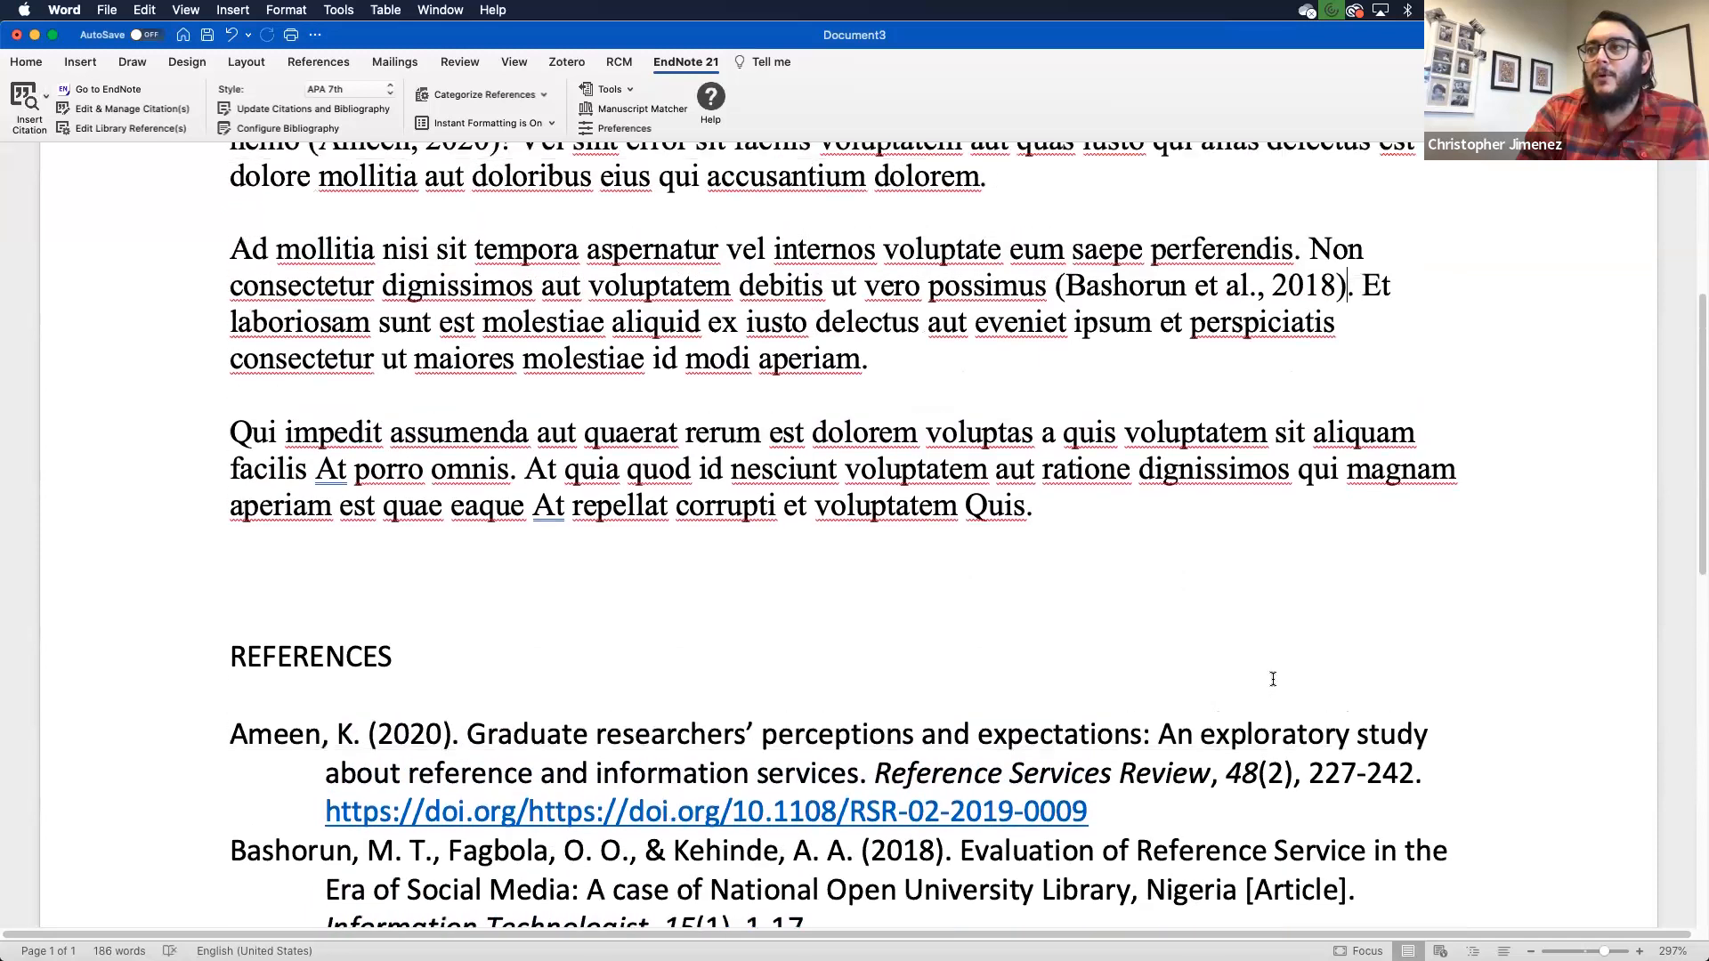
# - Select the Bashorun citation field and update the citations and reference list
pyautogui.doubleClick(1276, 309)
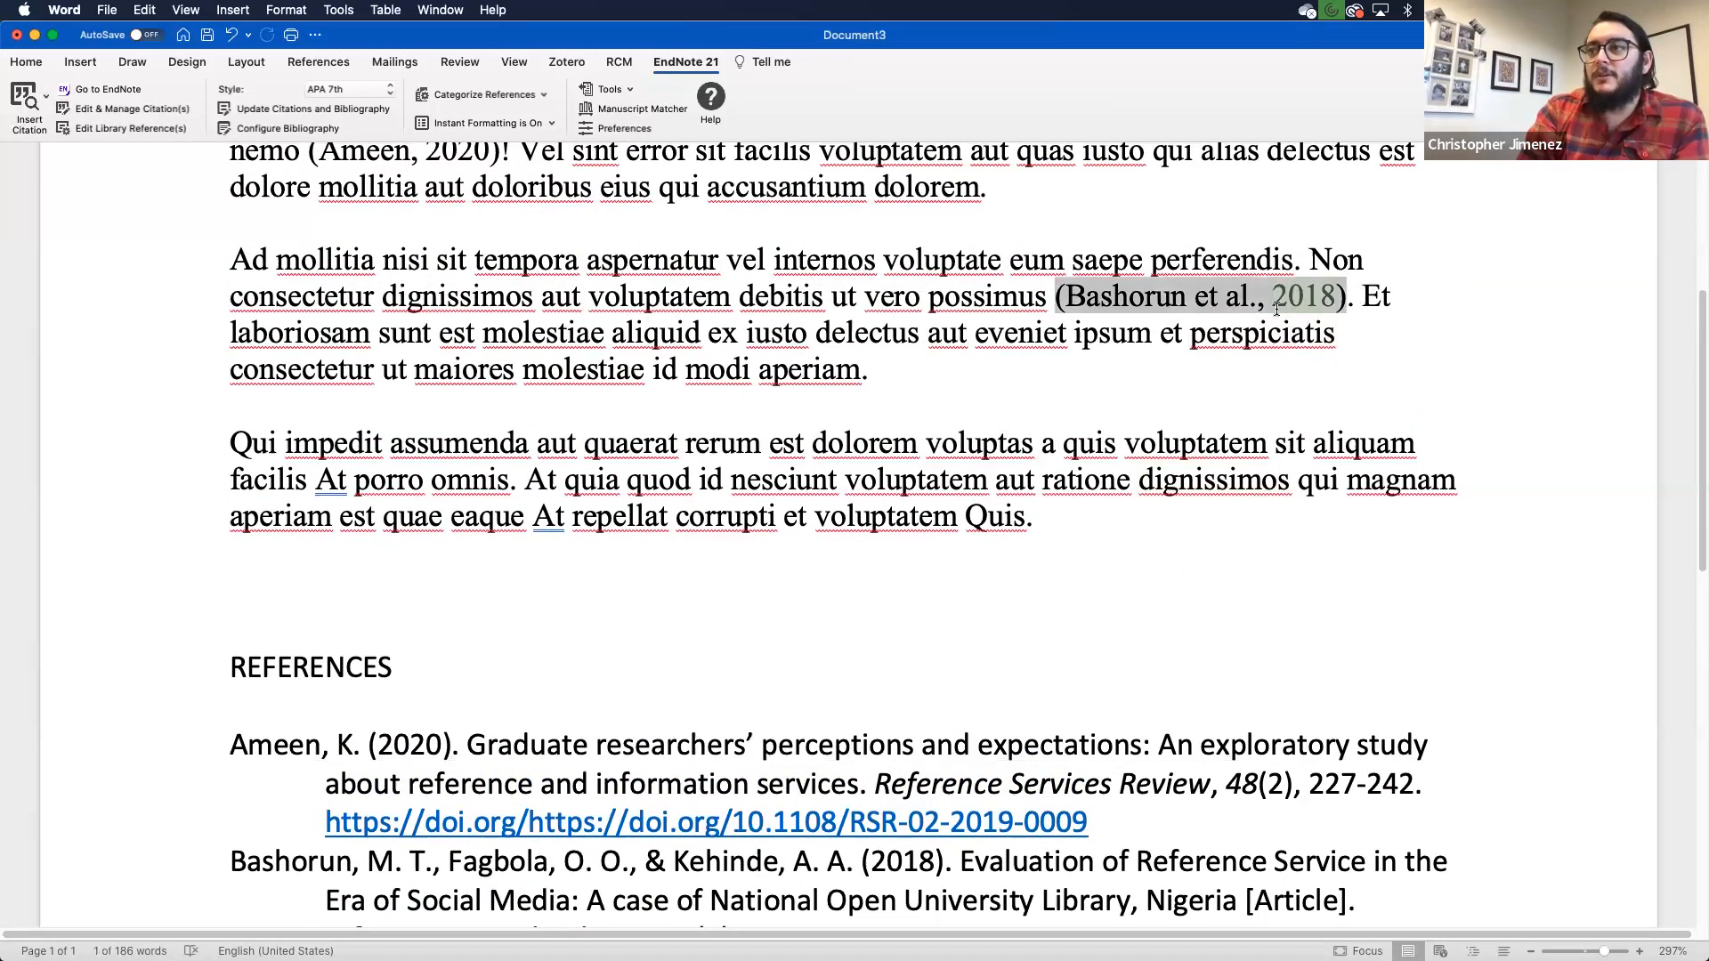
pyautogui.click(1245, 301)
pyautogui.rightClick(1246, 302)
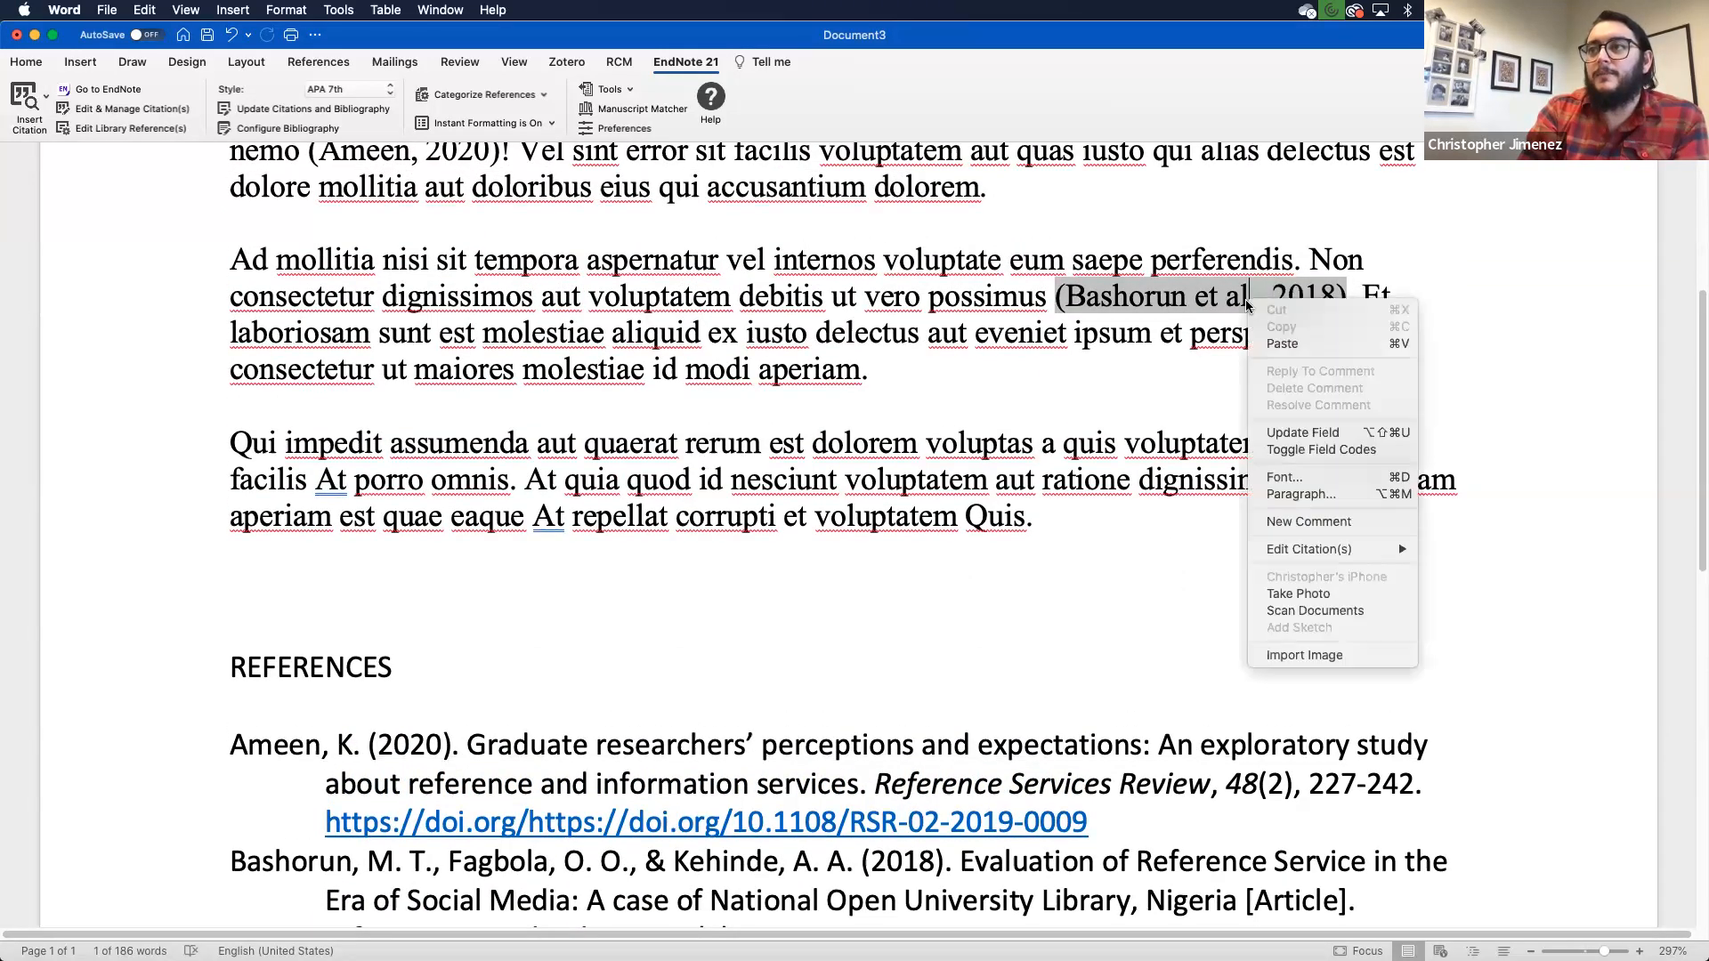
pyautogui.click(1244, 300)
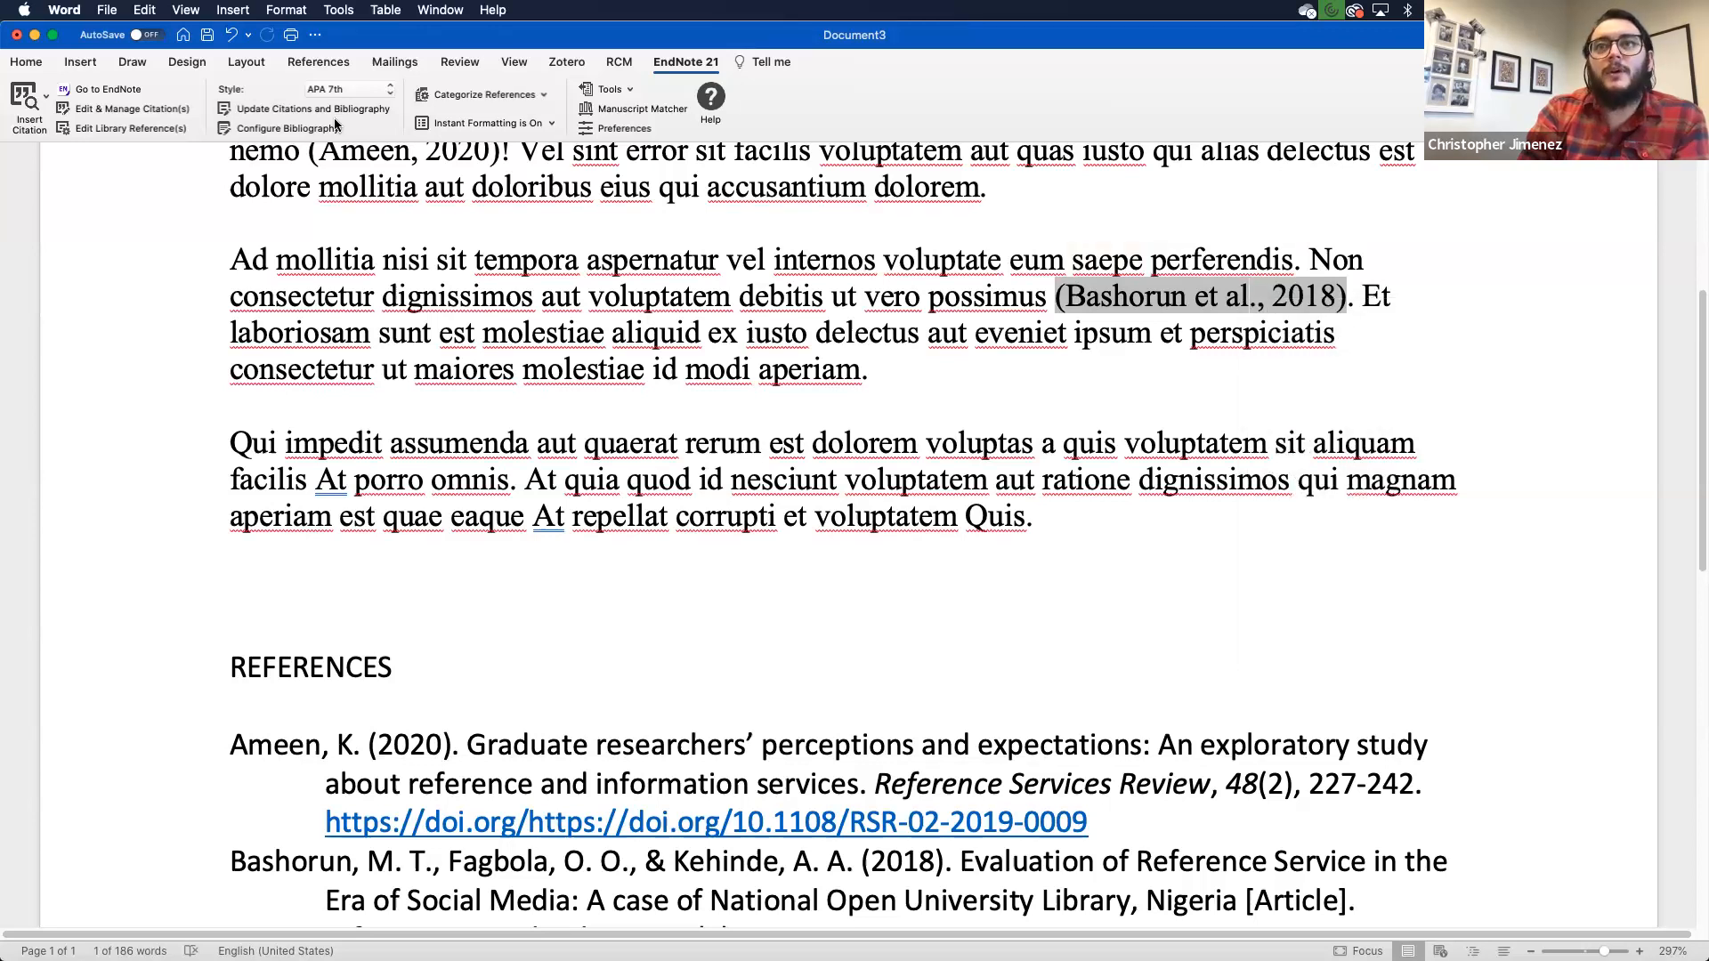
pyautogui.click(308, 110)
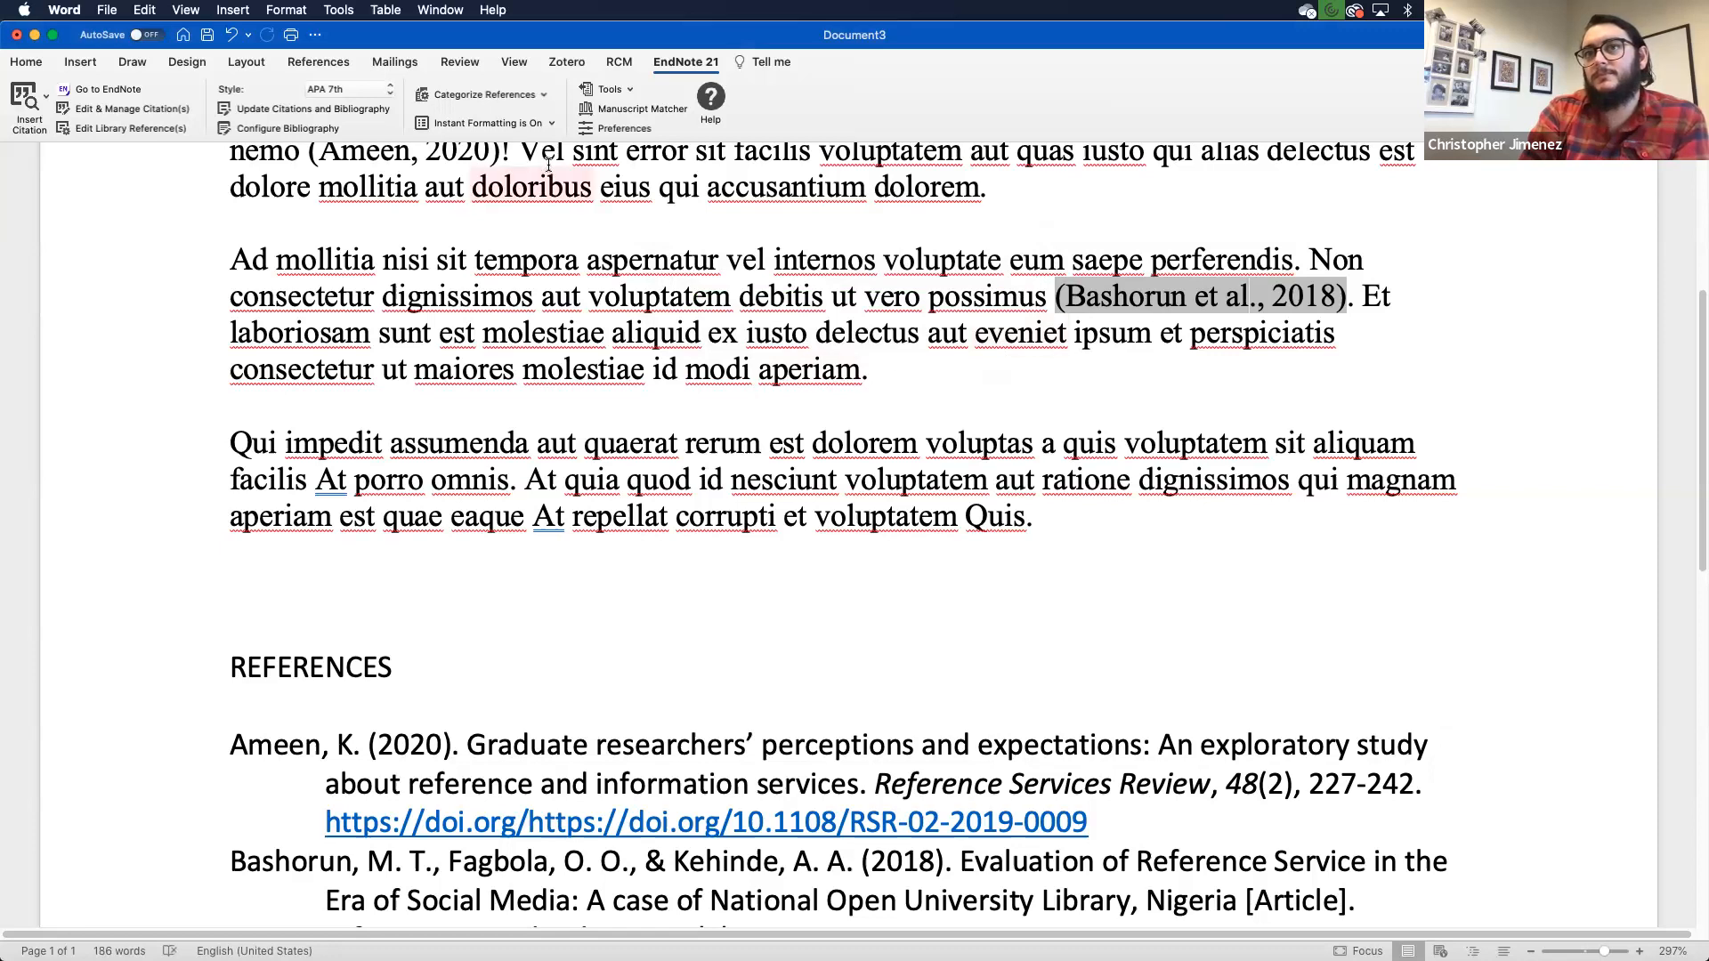
# - Set the Bashorun citation's format to Exclude Author so it reads (2018)
pyautogui.click(118, 110)
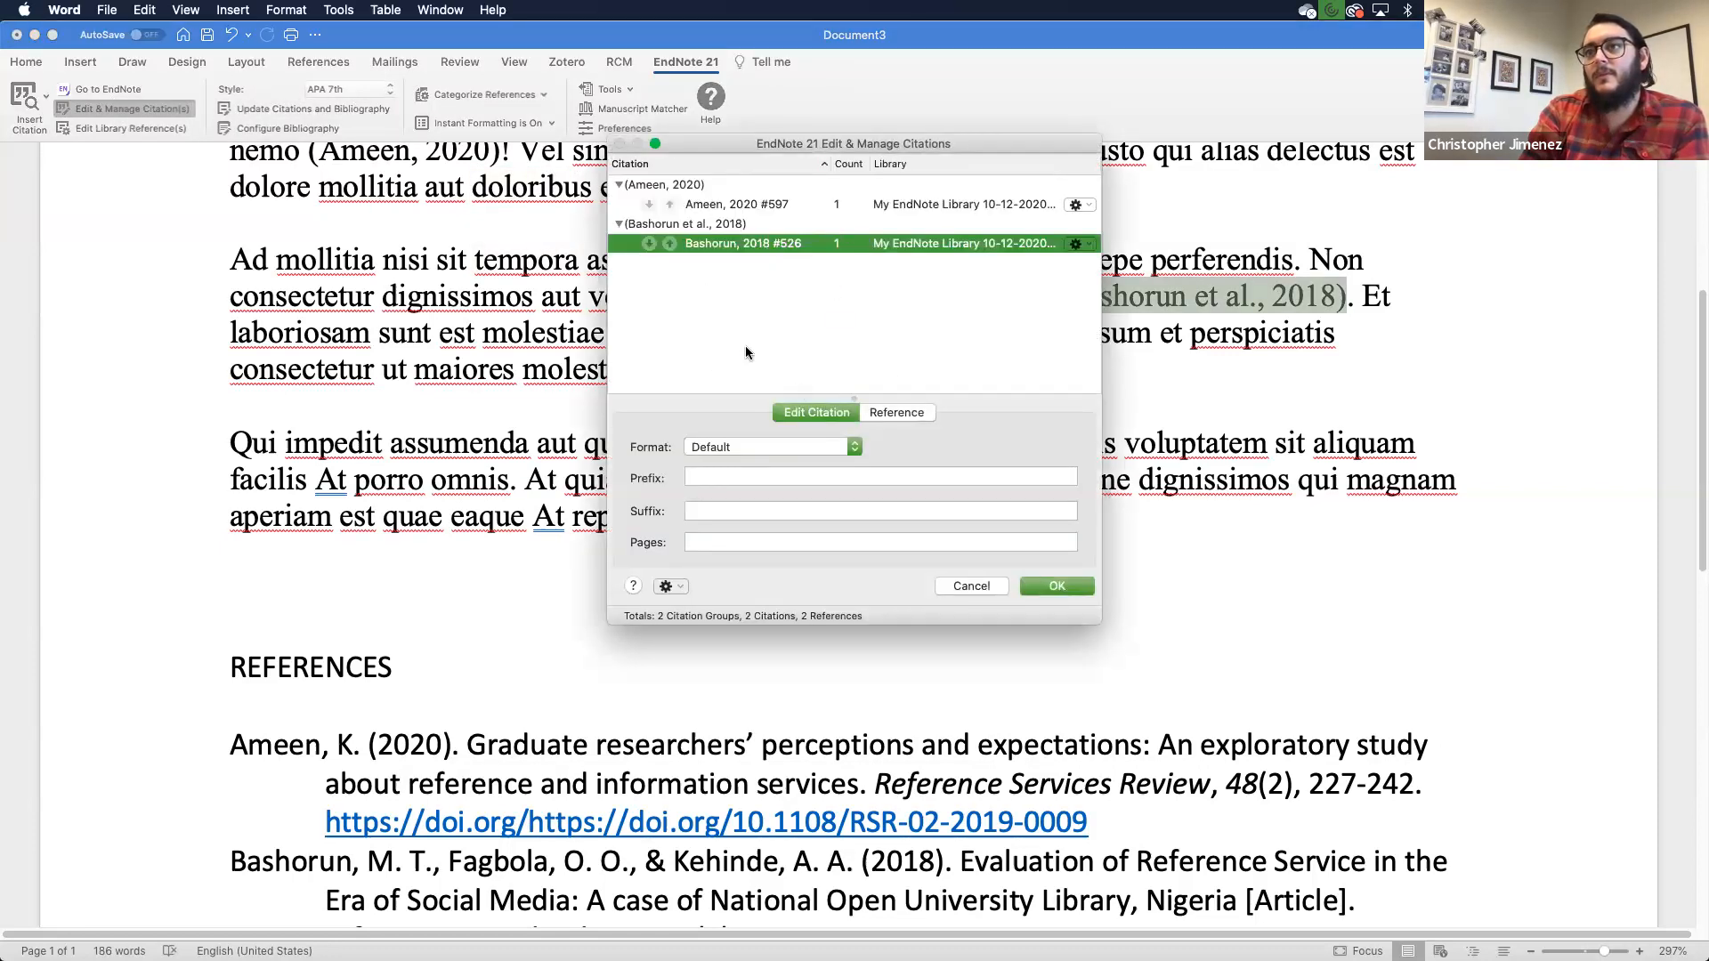
pyautogui.click(894, 409)
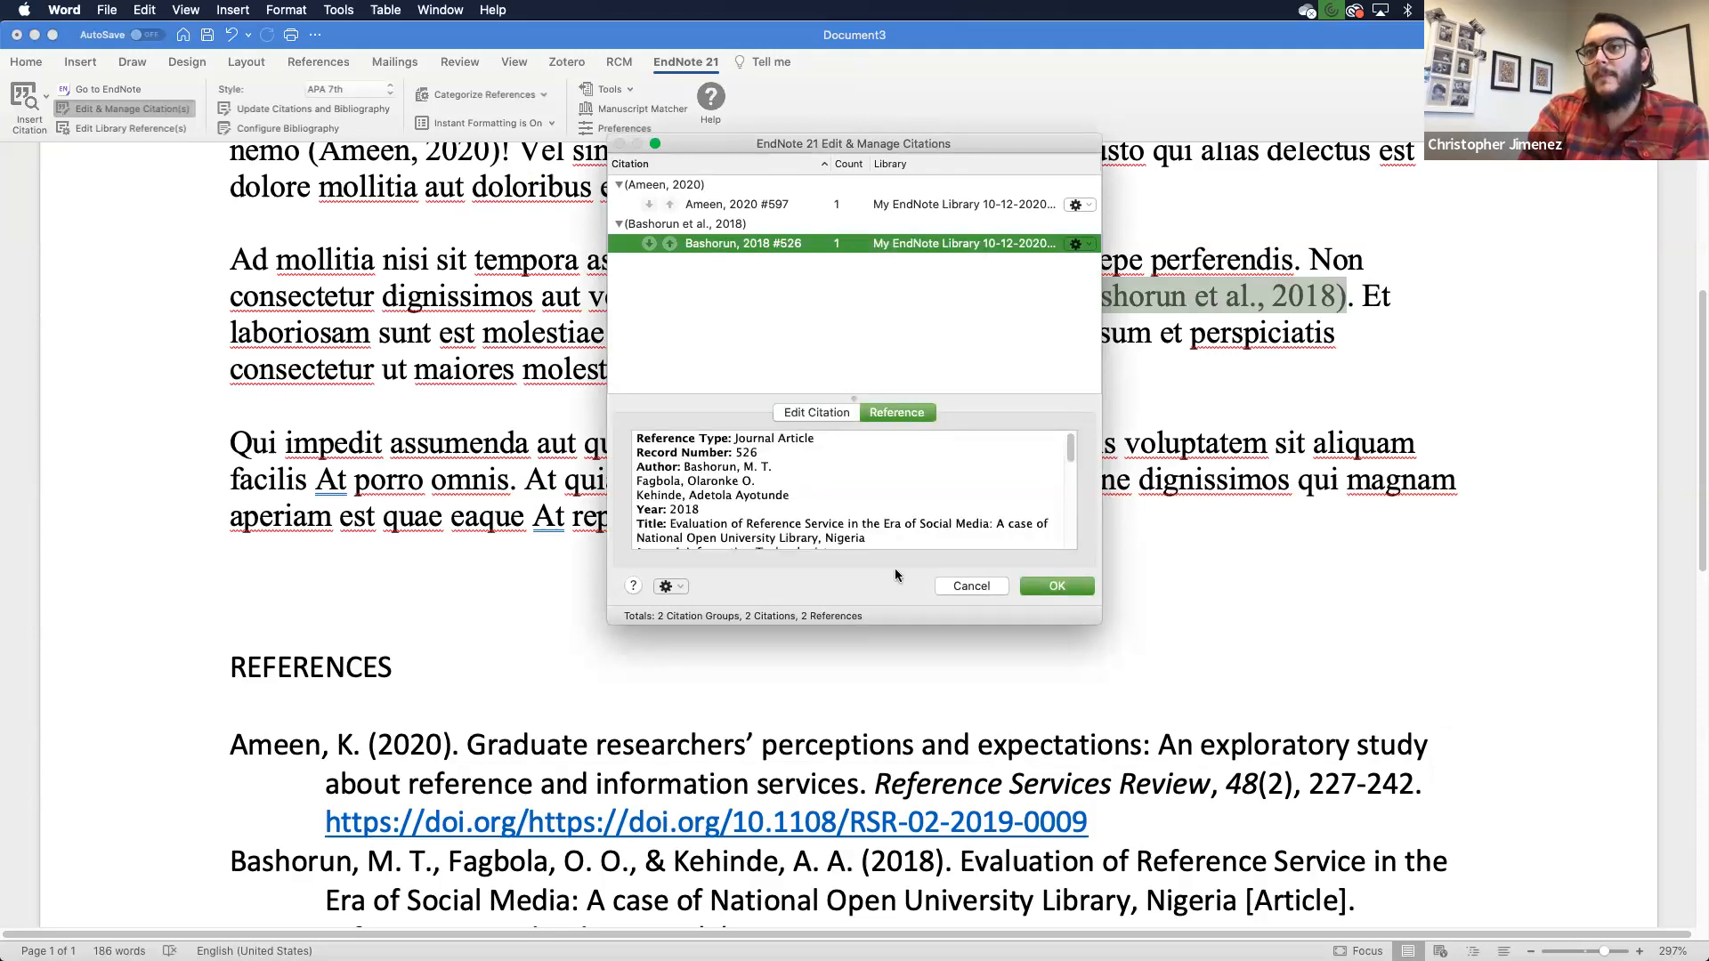
pyautogui.click(829, 404)
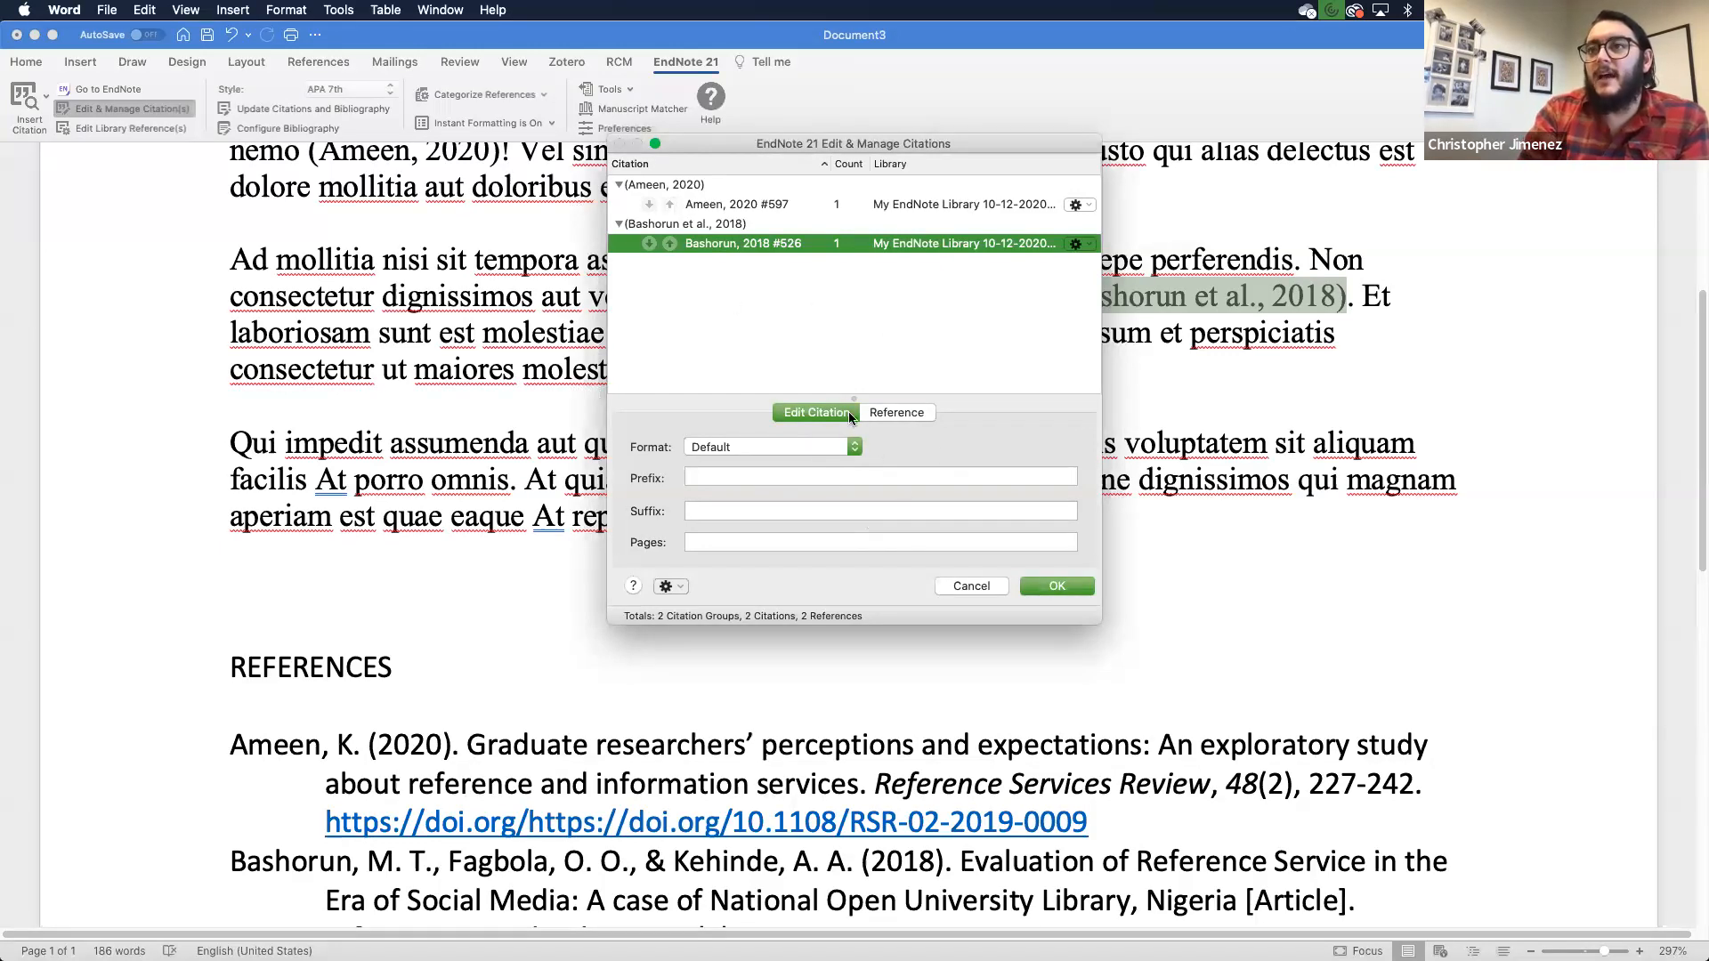
pyautogui.click(851, 442)
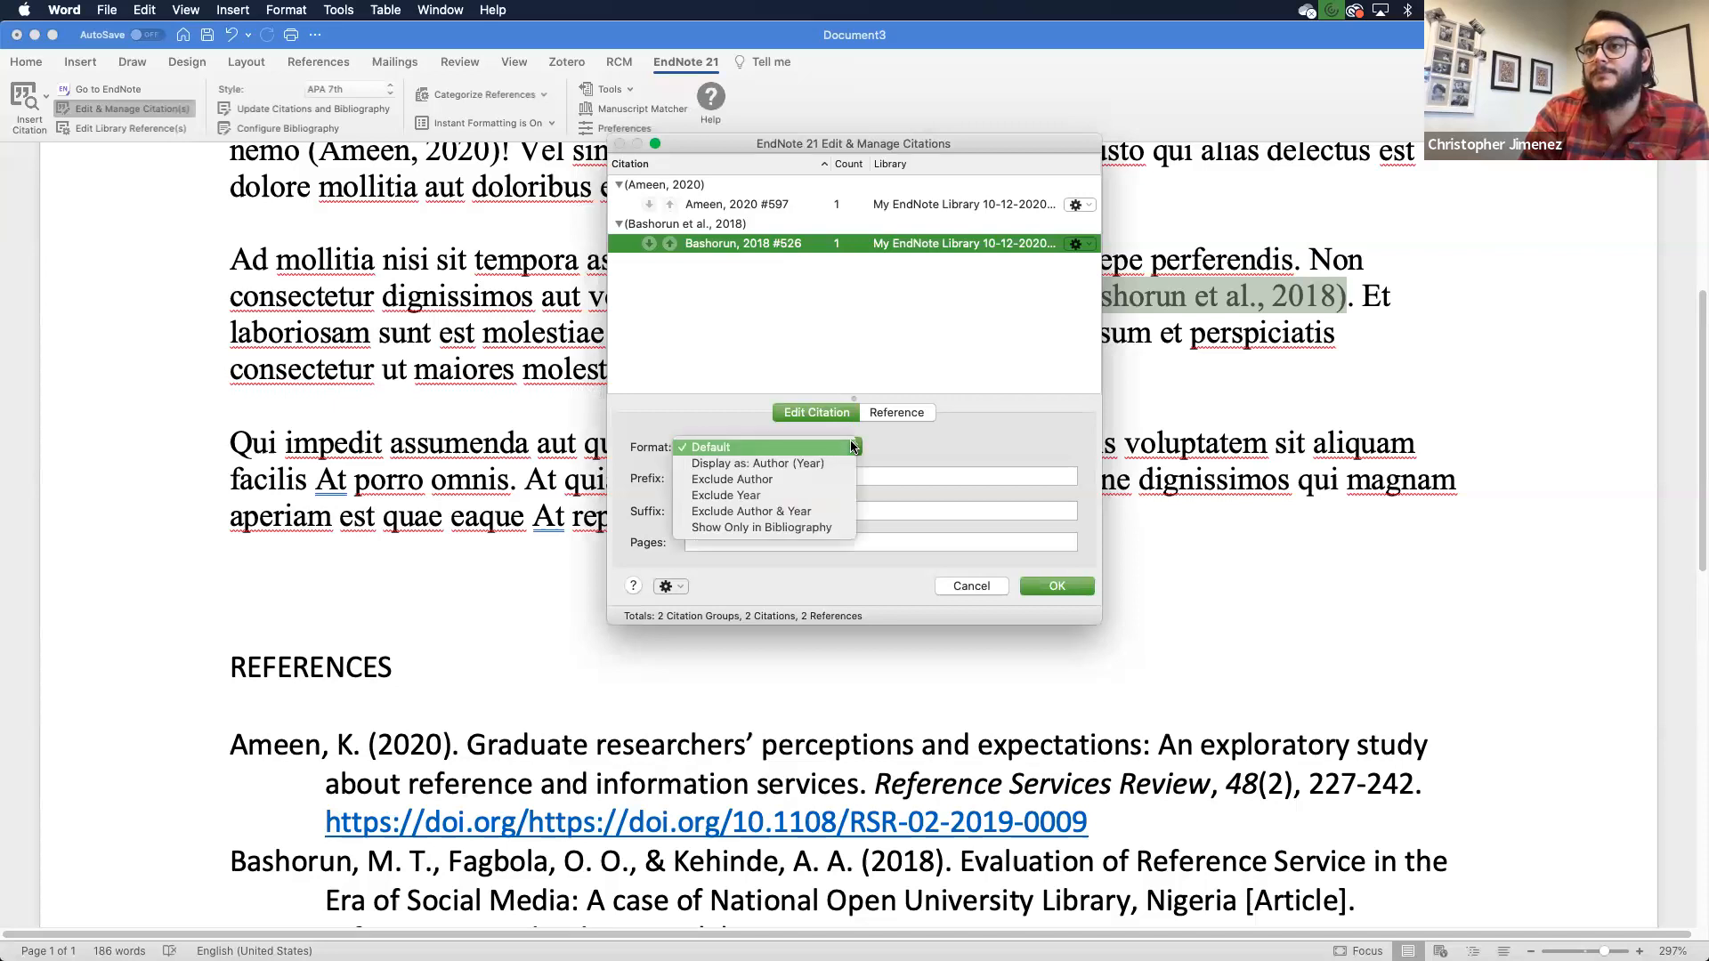
pyautogui.click(776, 478)
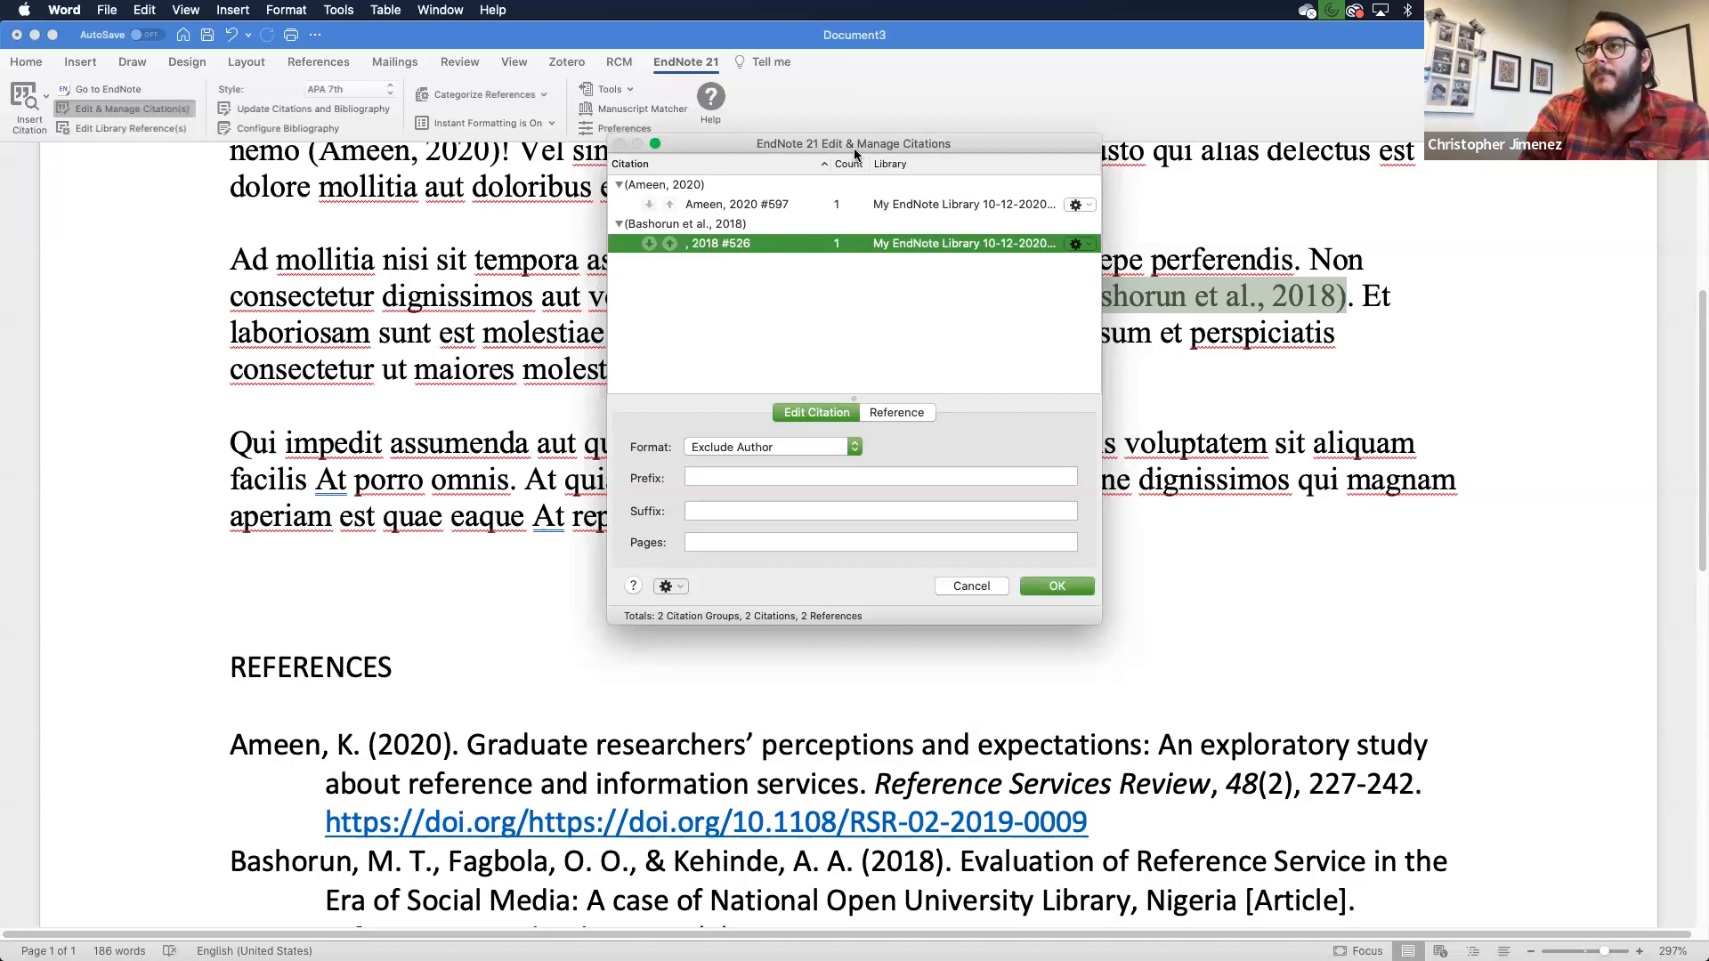
pyautogui.click(1045, 583)
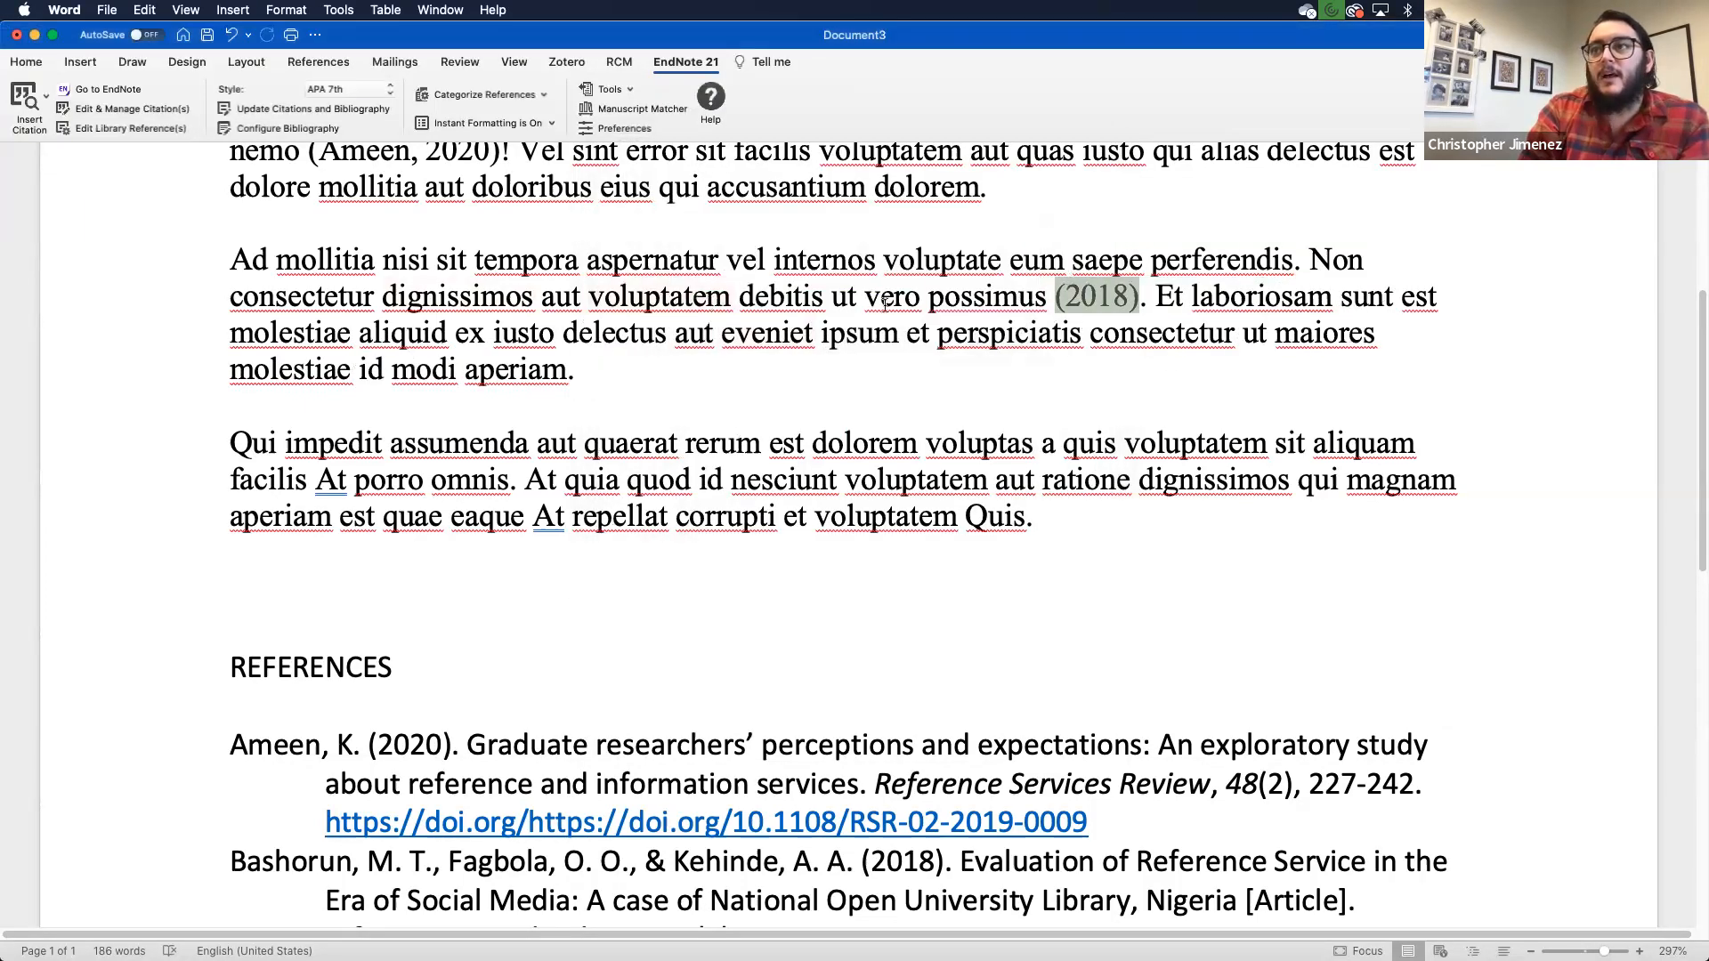
# - Start the second paragraph with 'According to Bashorun,' and dismiss the spelling flag on Bashorun
pyautogui.click(1329, 258)
pyautogui.press('BackSpace')
pyautogui.write('Accordign')
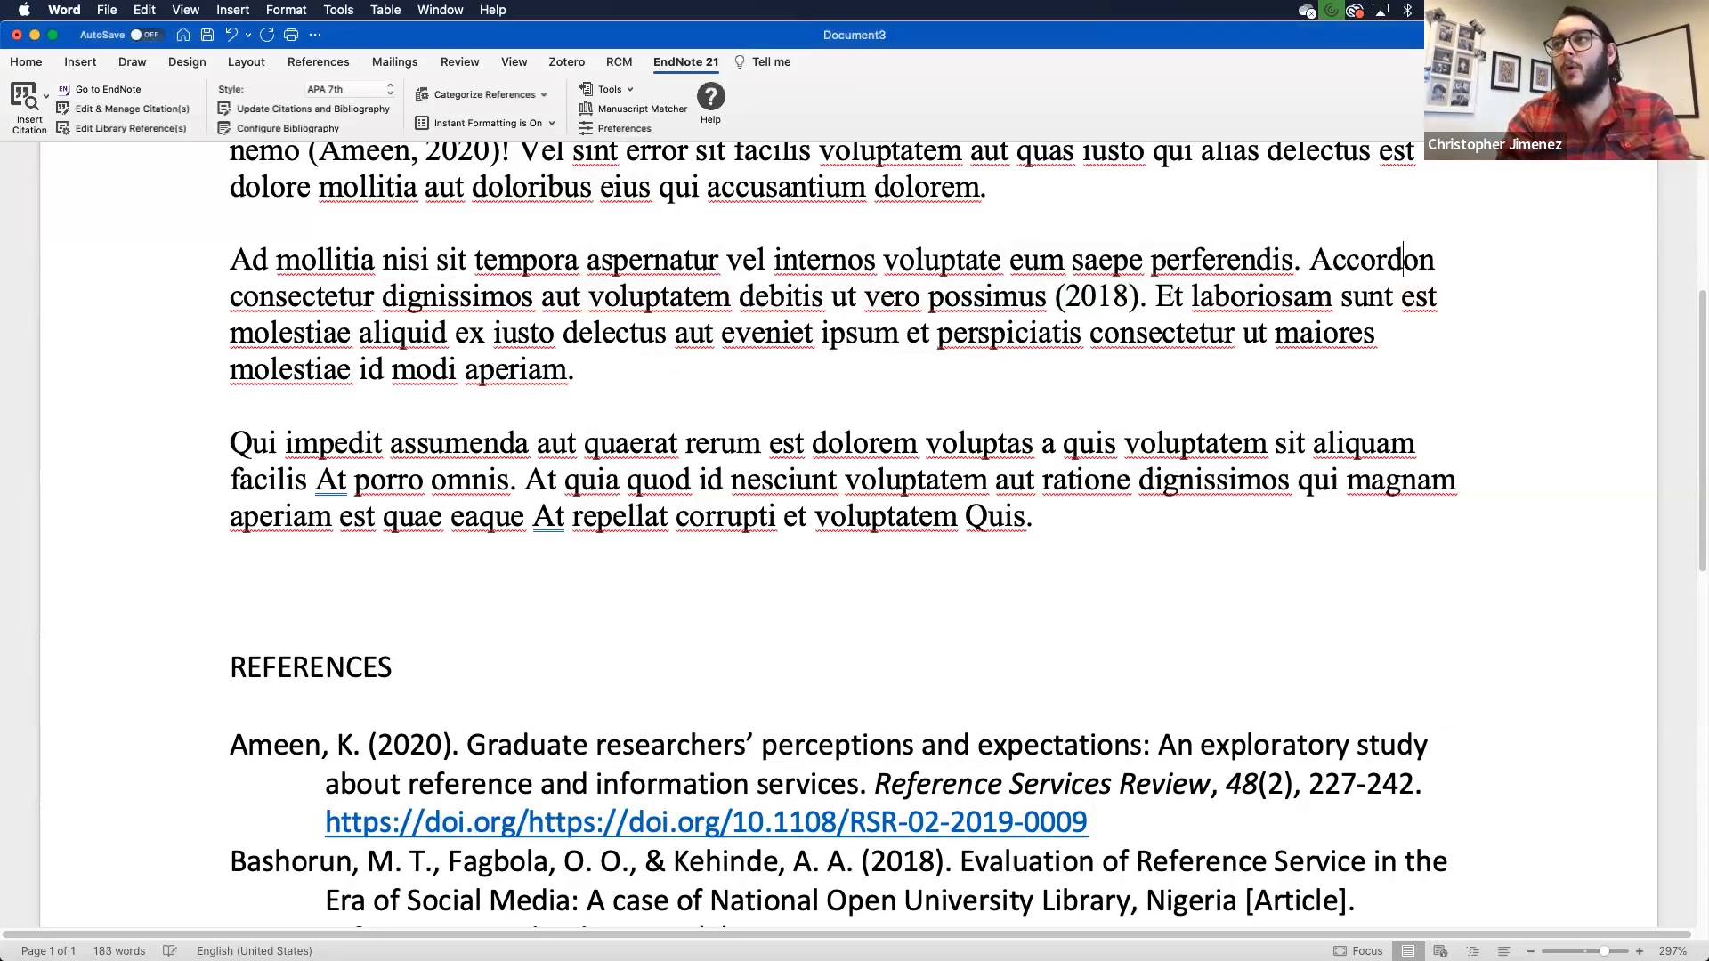
pyautogui.press('BackSpace')
pyautogui.press('BackSpace')
pyautogui.write('ng to Bas')
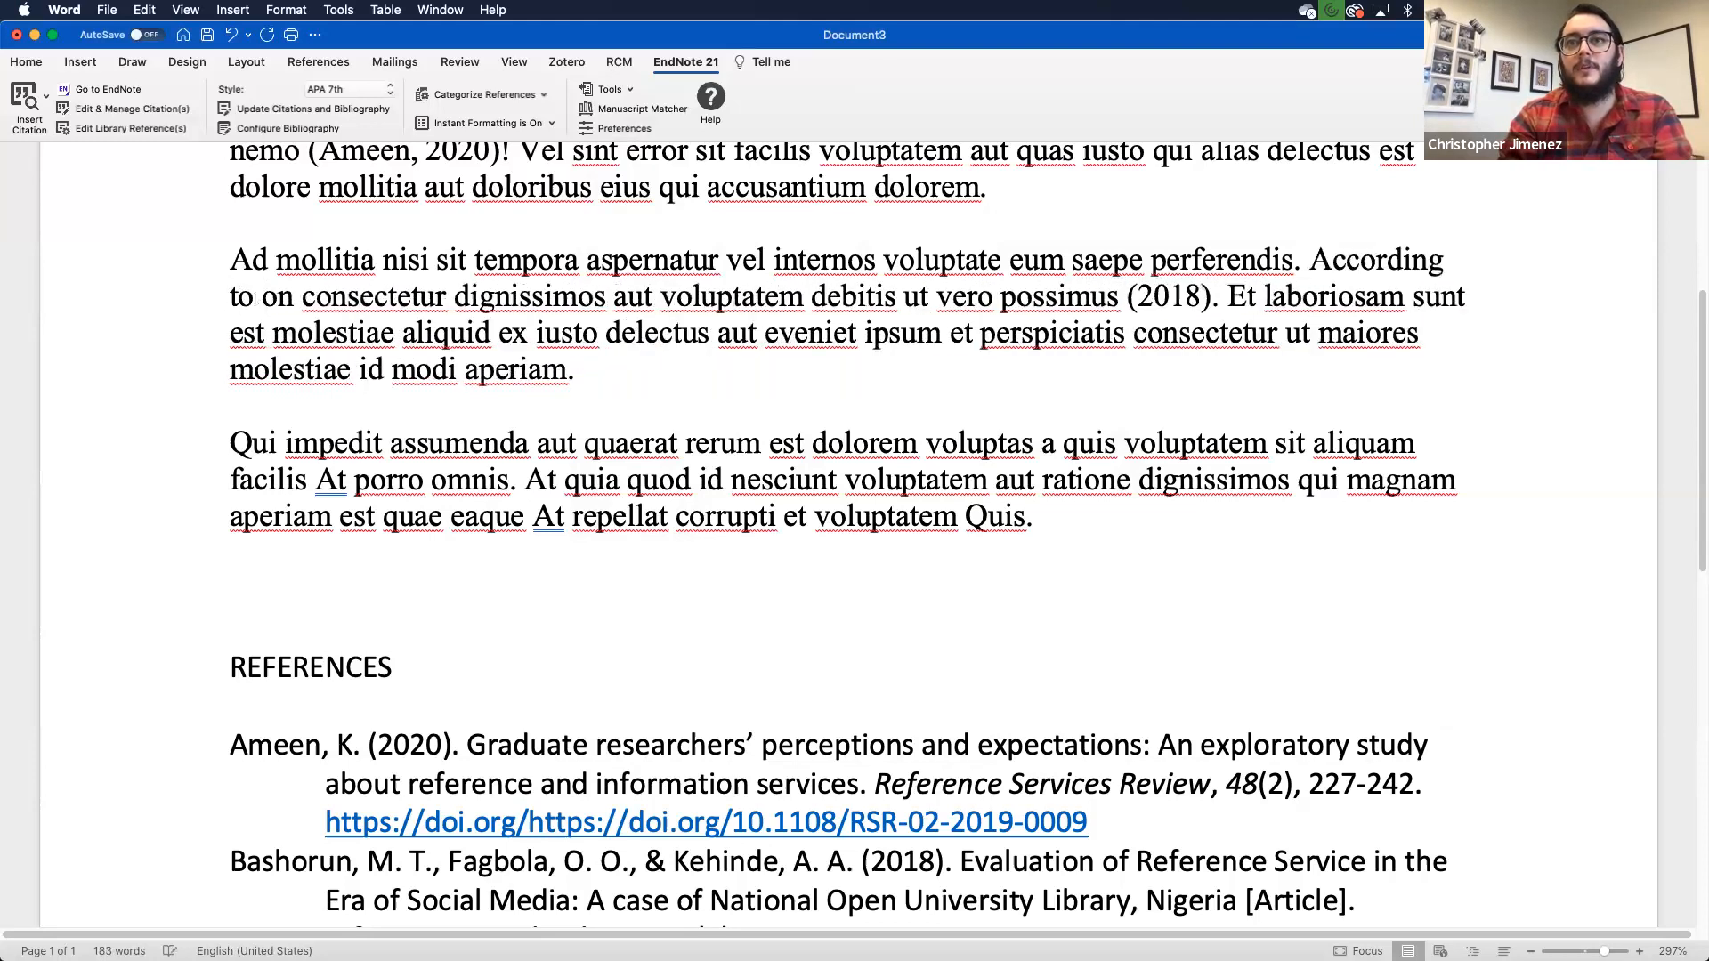
pyautogui.write('horun')
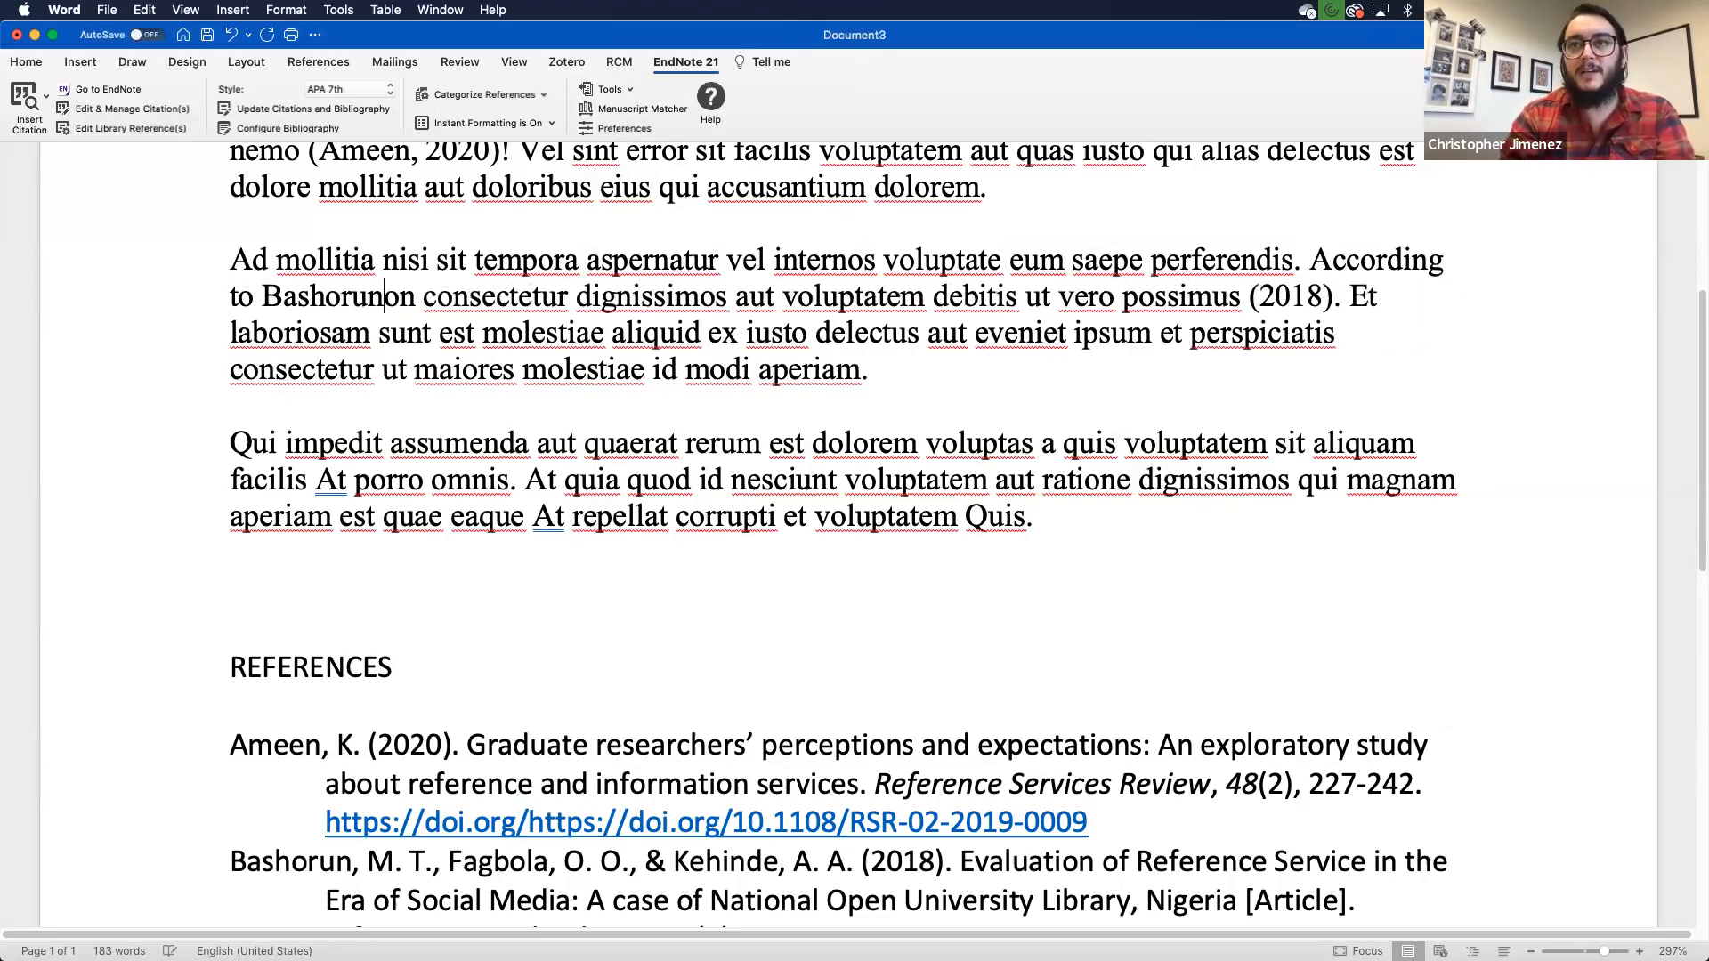
pyautogui.write(',')
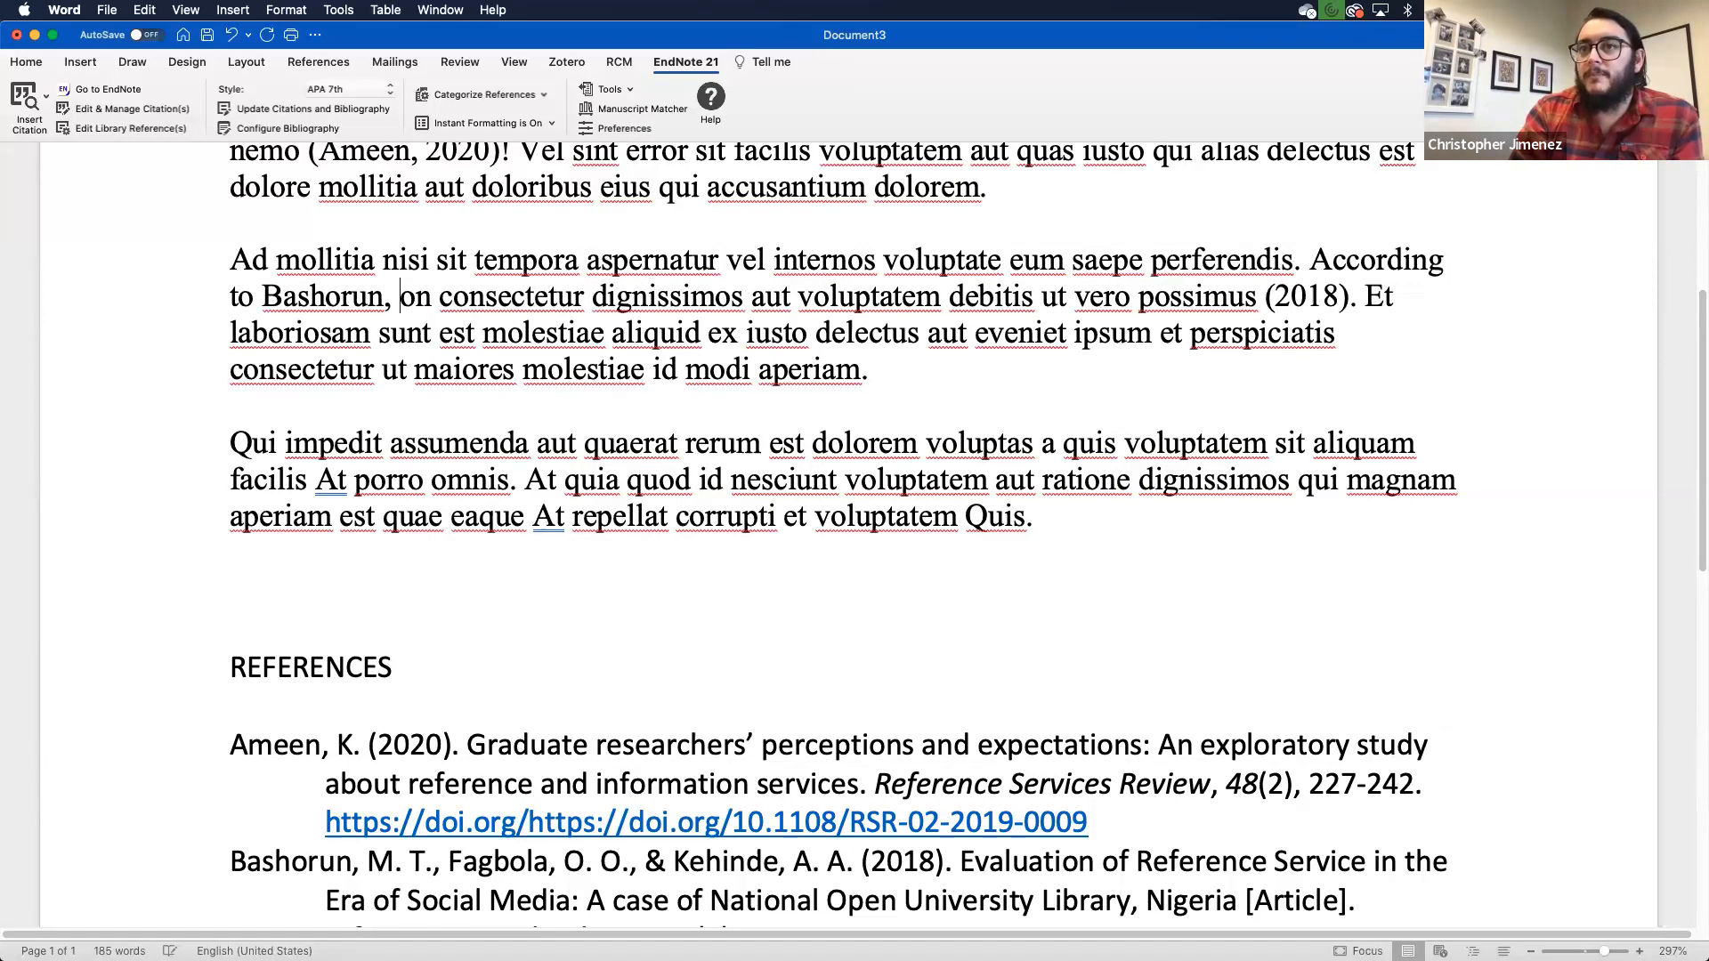
pyautogui.click(350, 298)
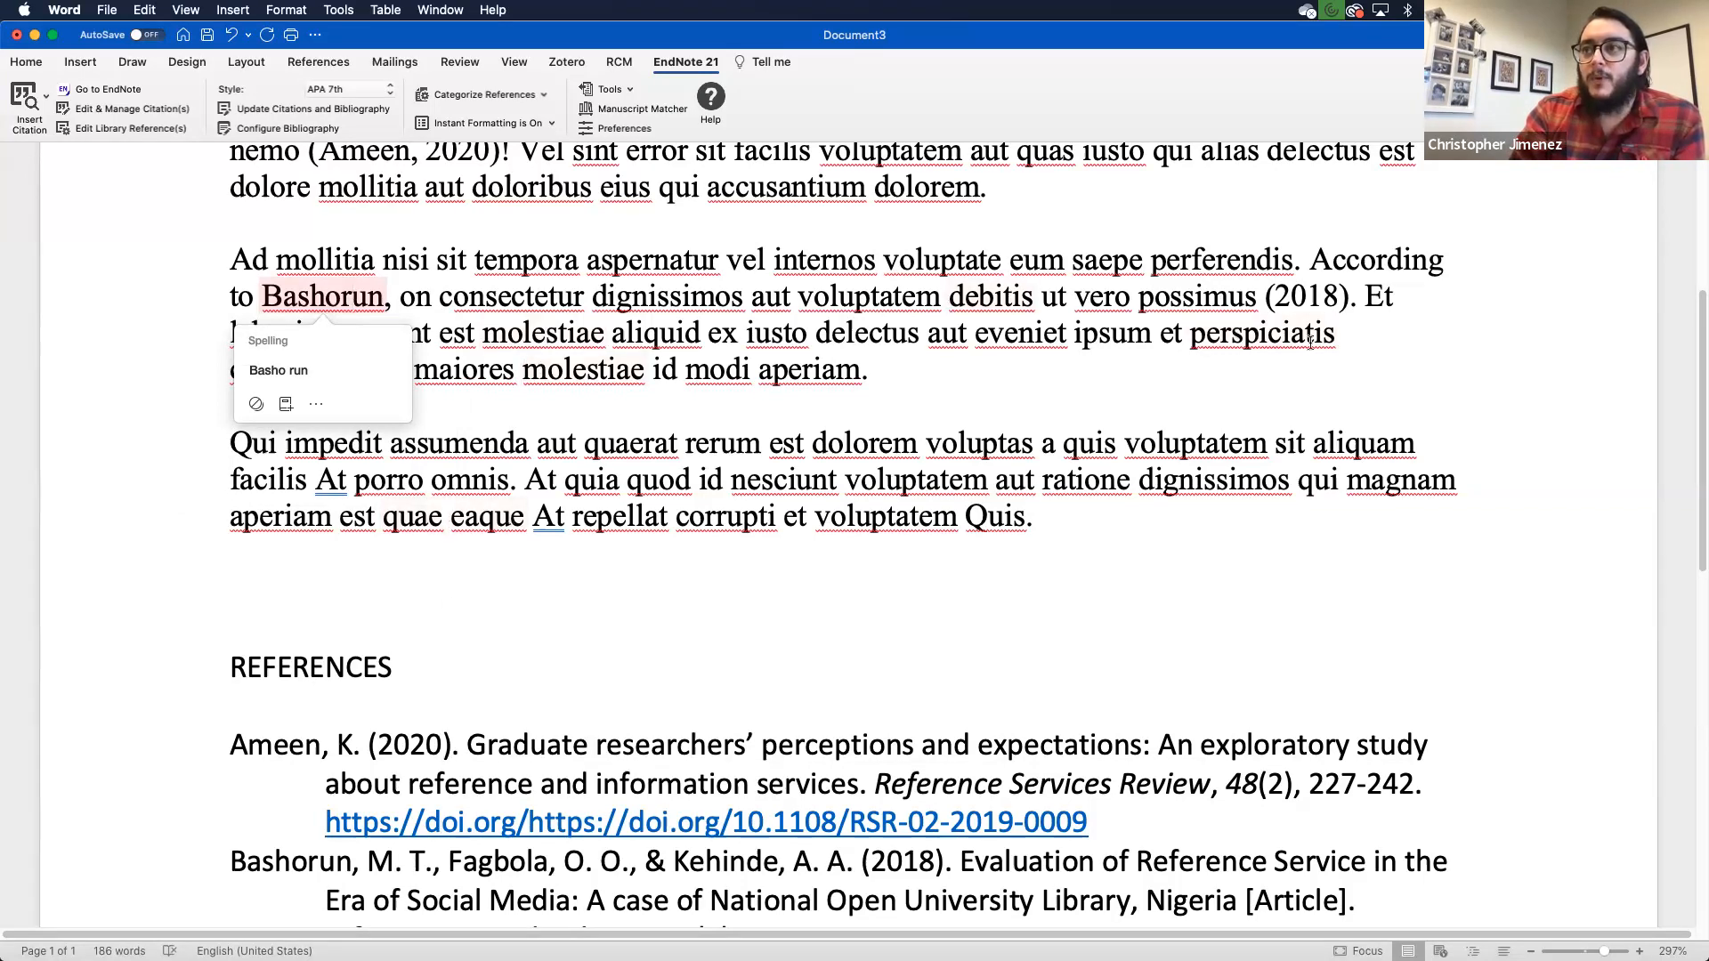
pyautogui.click(1299, 289)
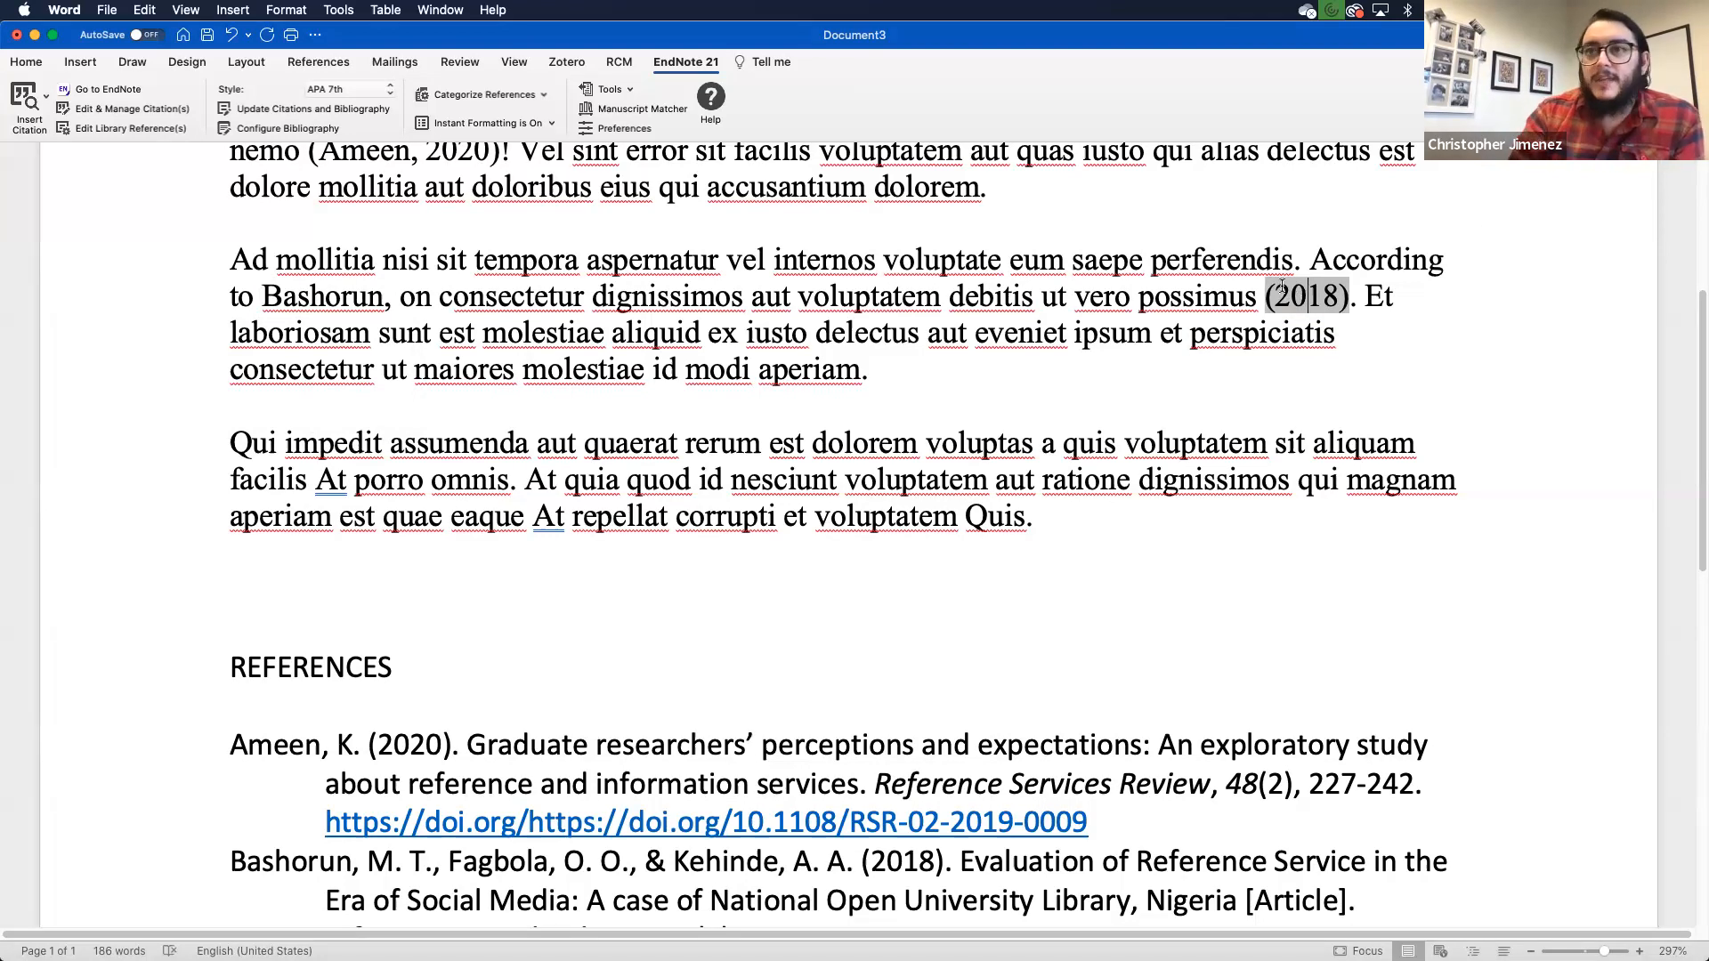
pyautogui.scroll(-1, 1073, 350)
pyautogui.scroll(-1, 1073, 350)
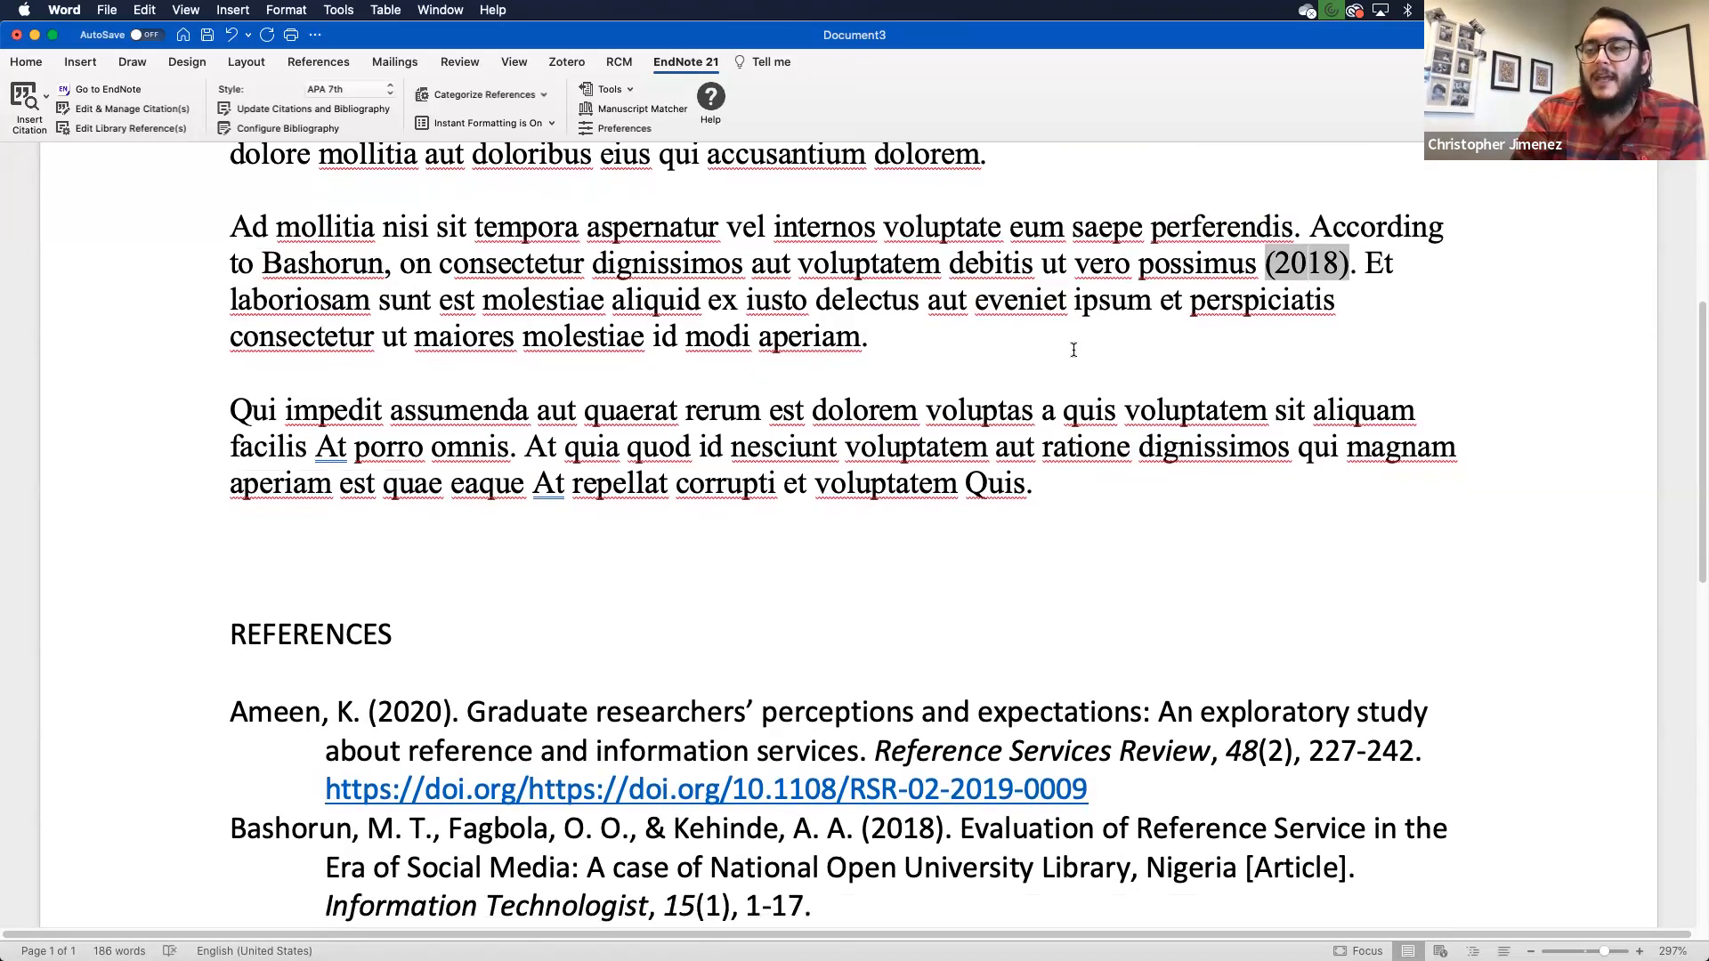
# - Search 'happiness' and cite DiMaria 2019 and Magnavita 2021 together after 'porro omnis'
pyautogui.click(511, 448)
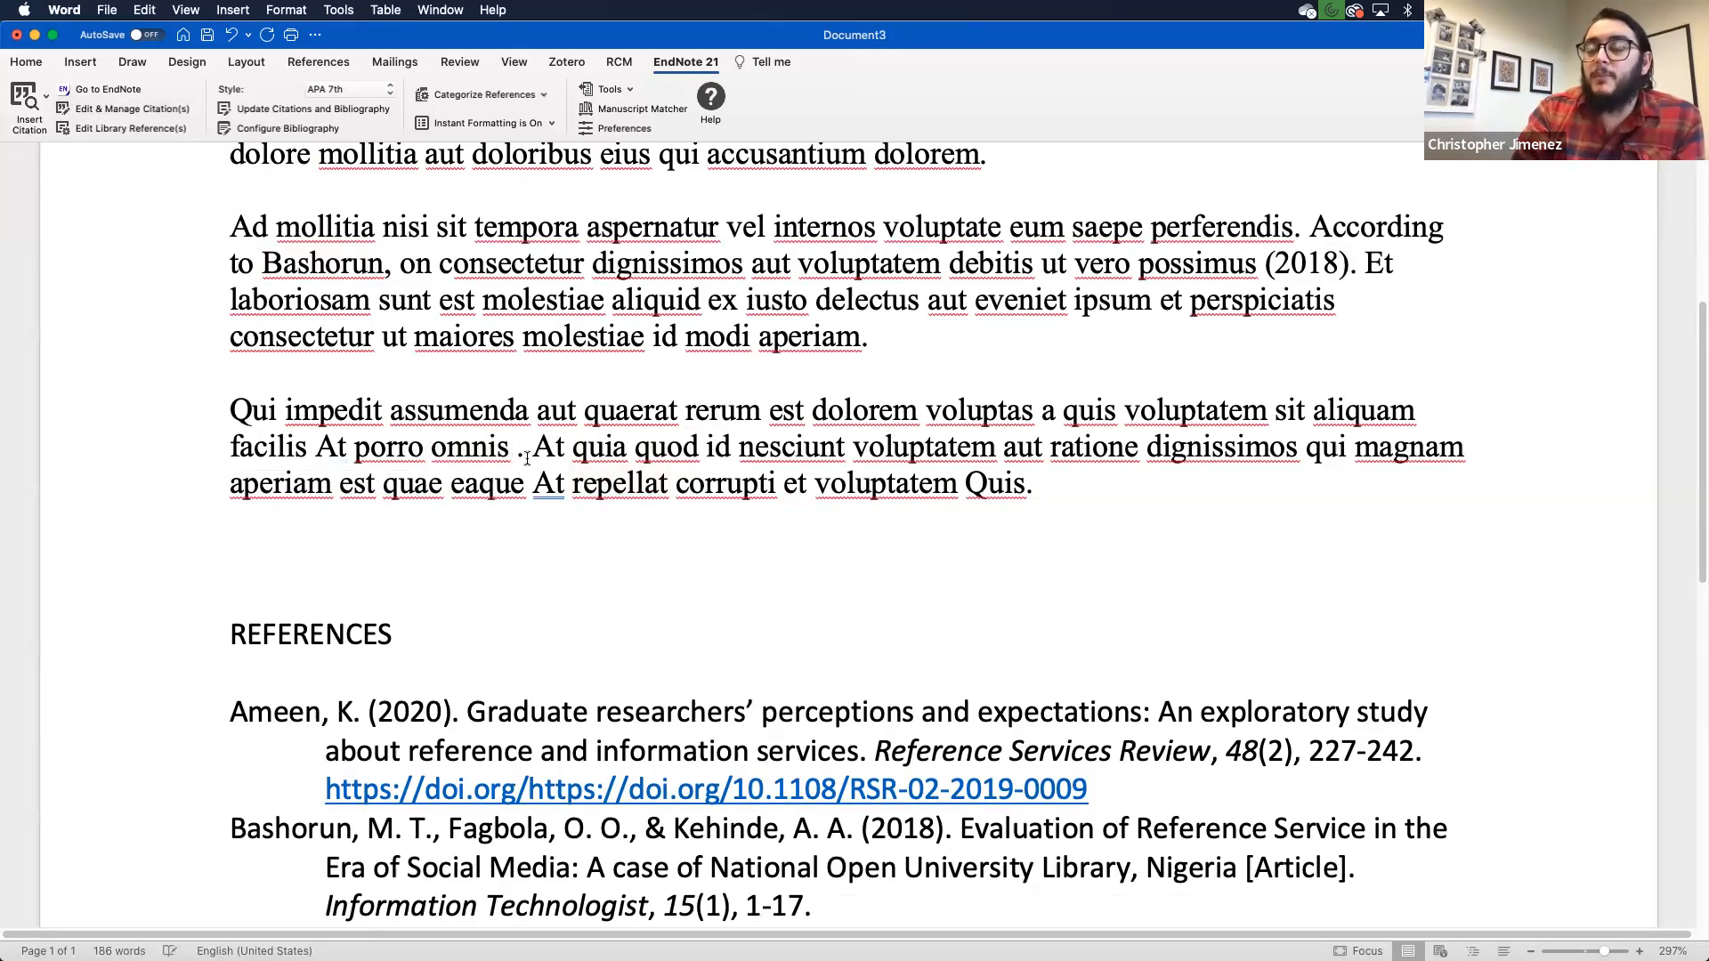
pyautogui.click(26, 103)
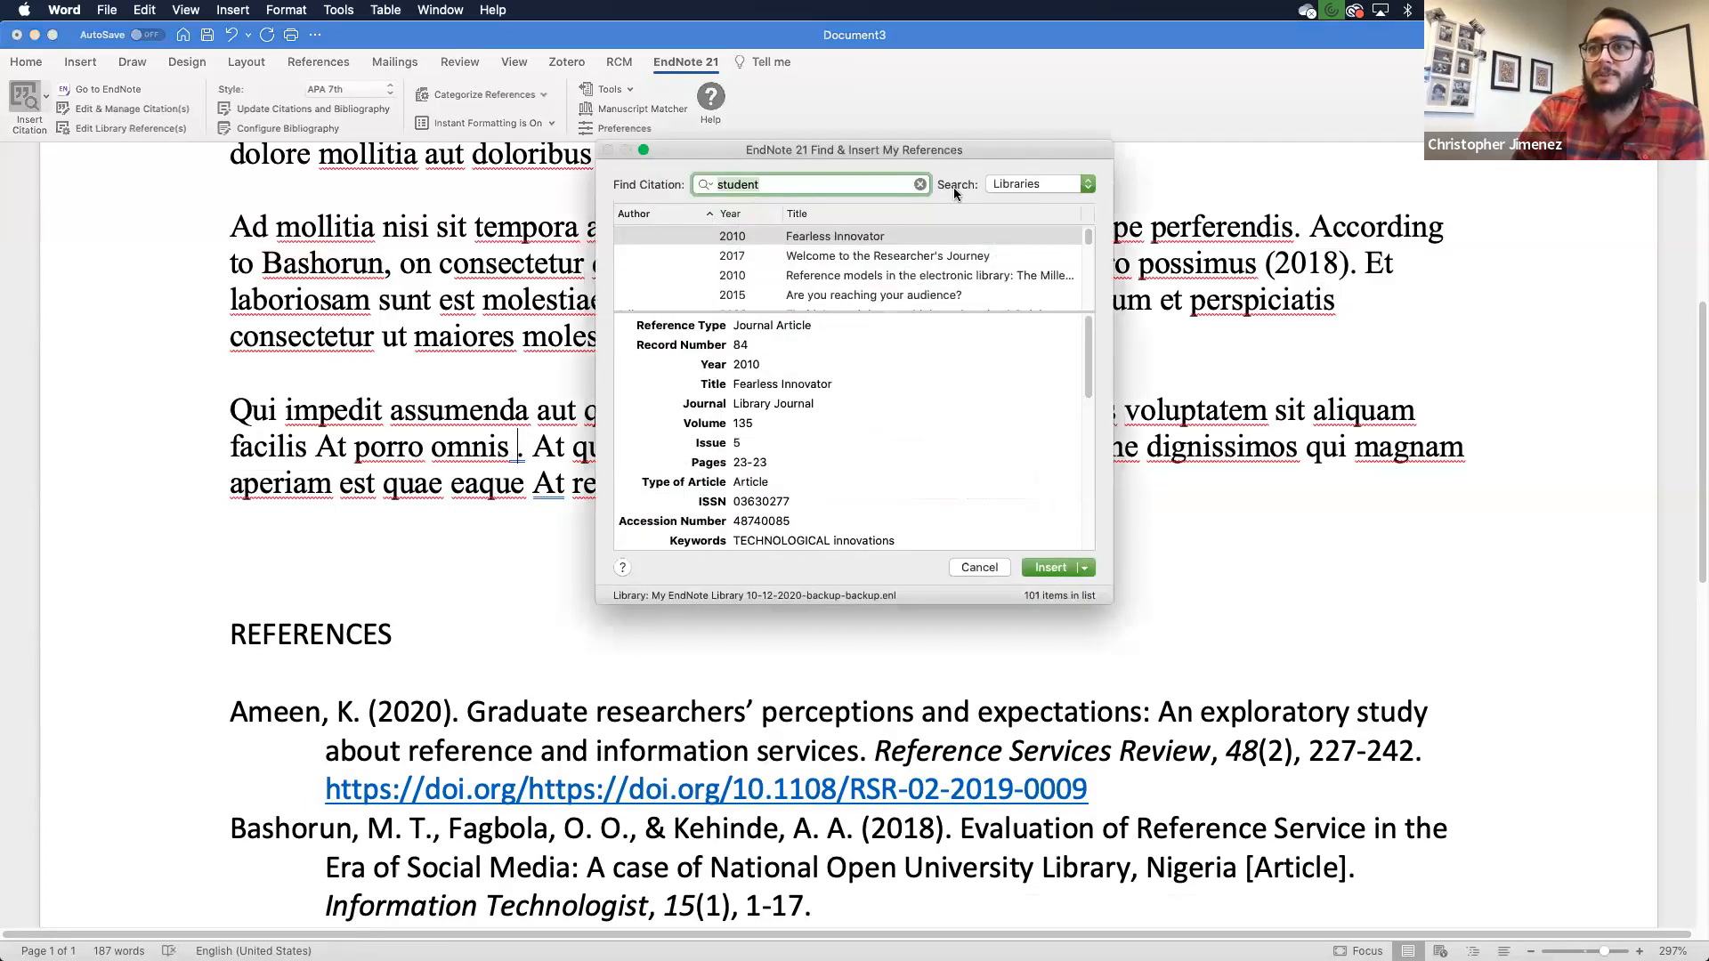
pyautogui.click(920, 185)
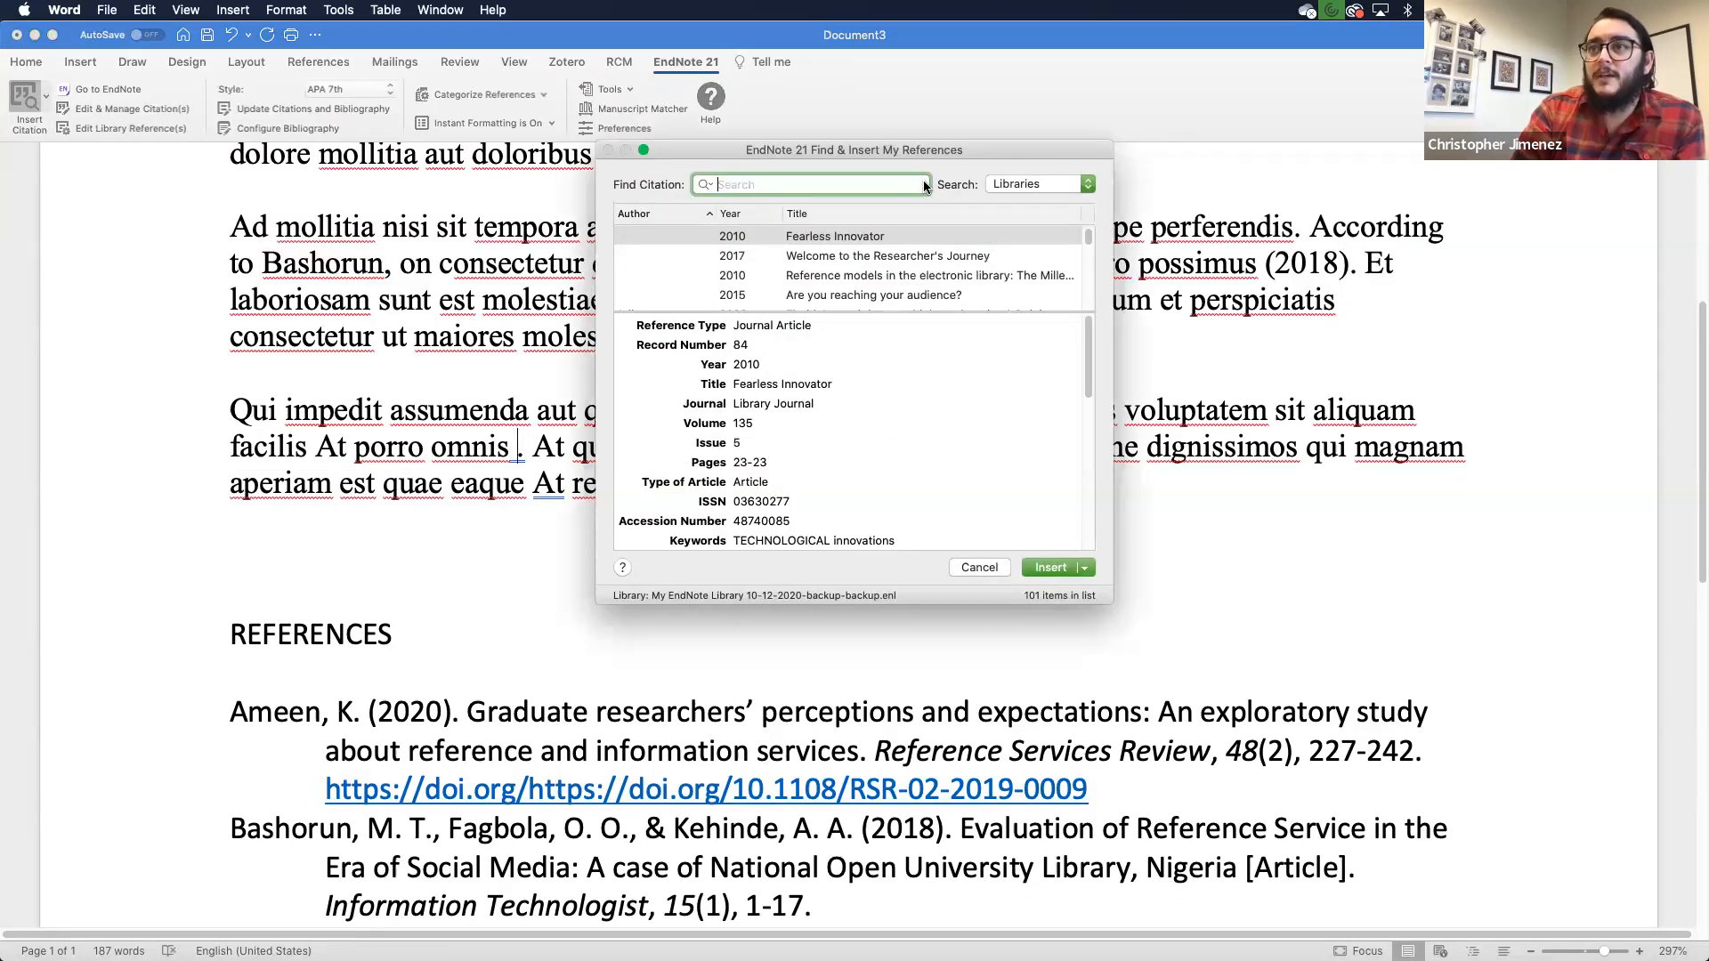
pyautogui.write('happiness')
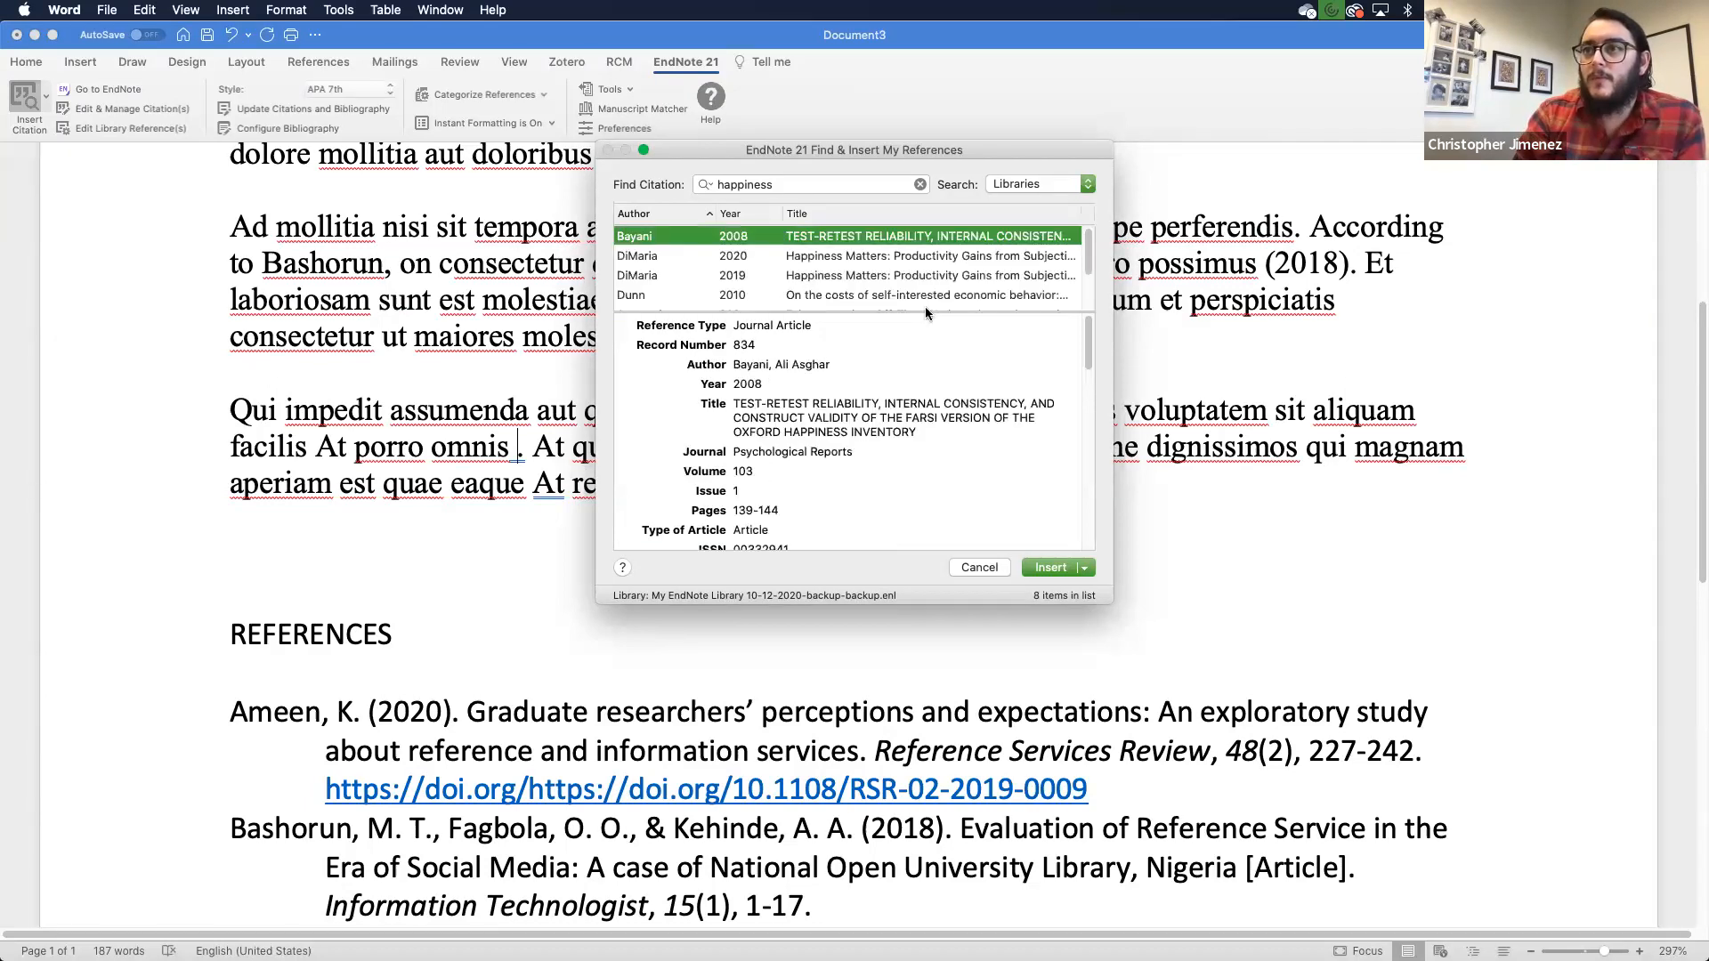
pyautogui.scroll(-3, 918, 293)
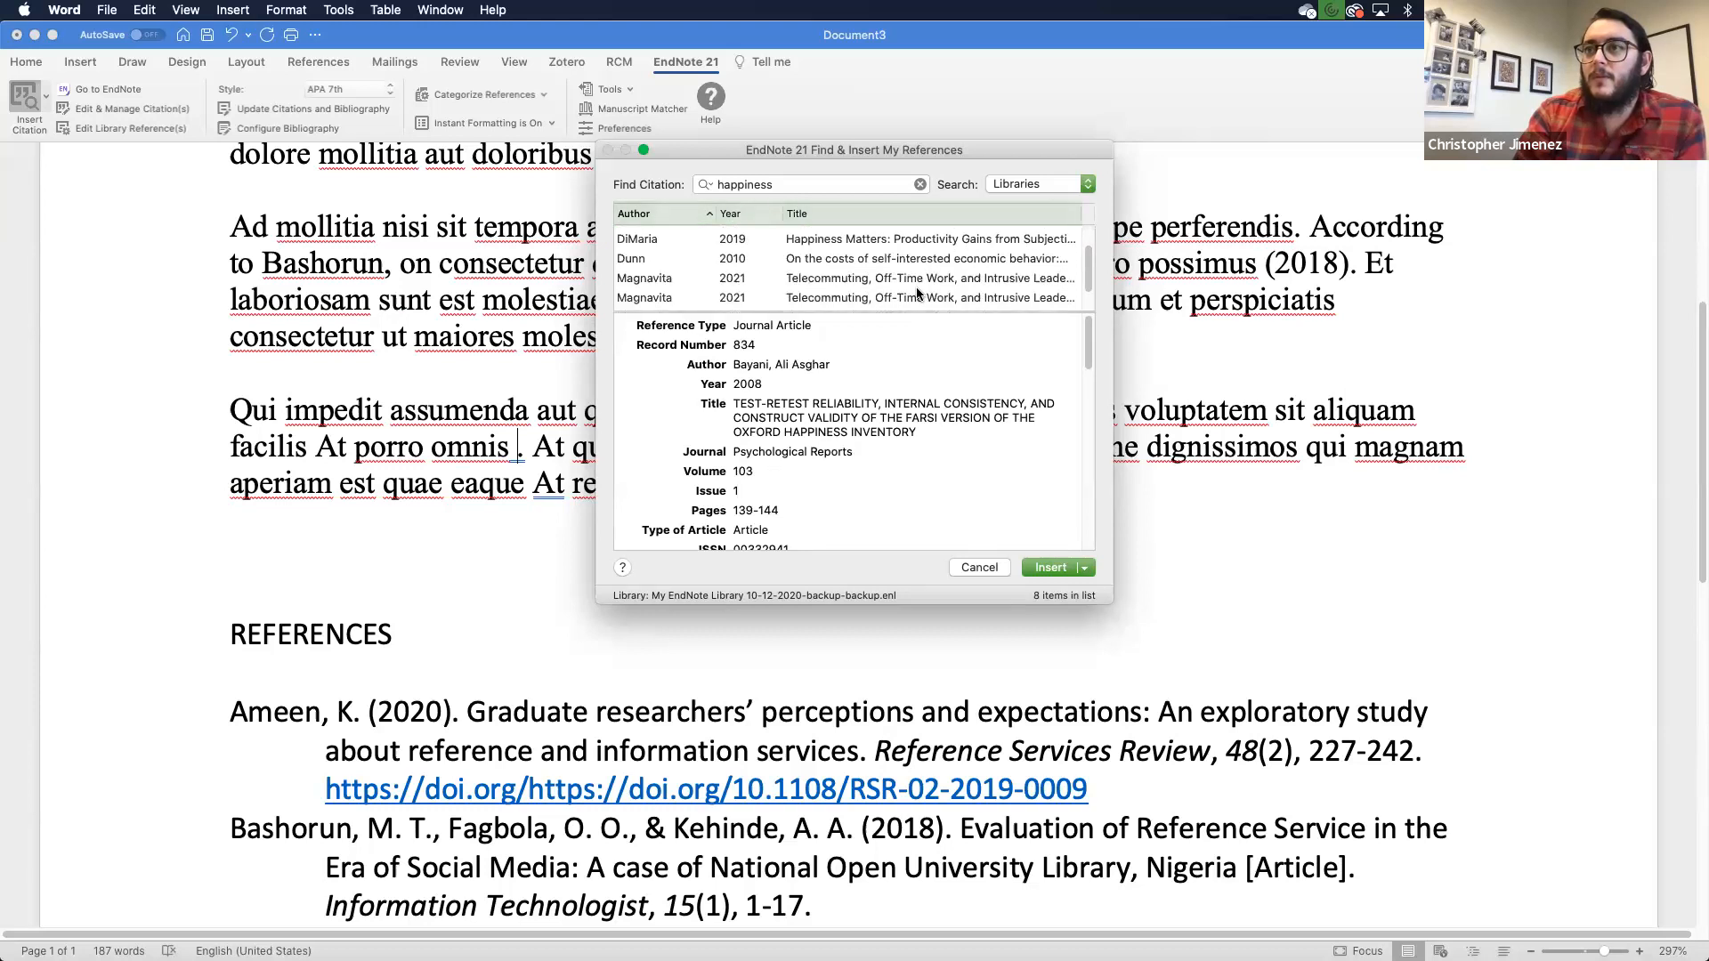
pyautogui.scroll(1, 917, 287)
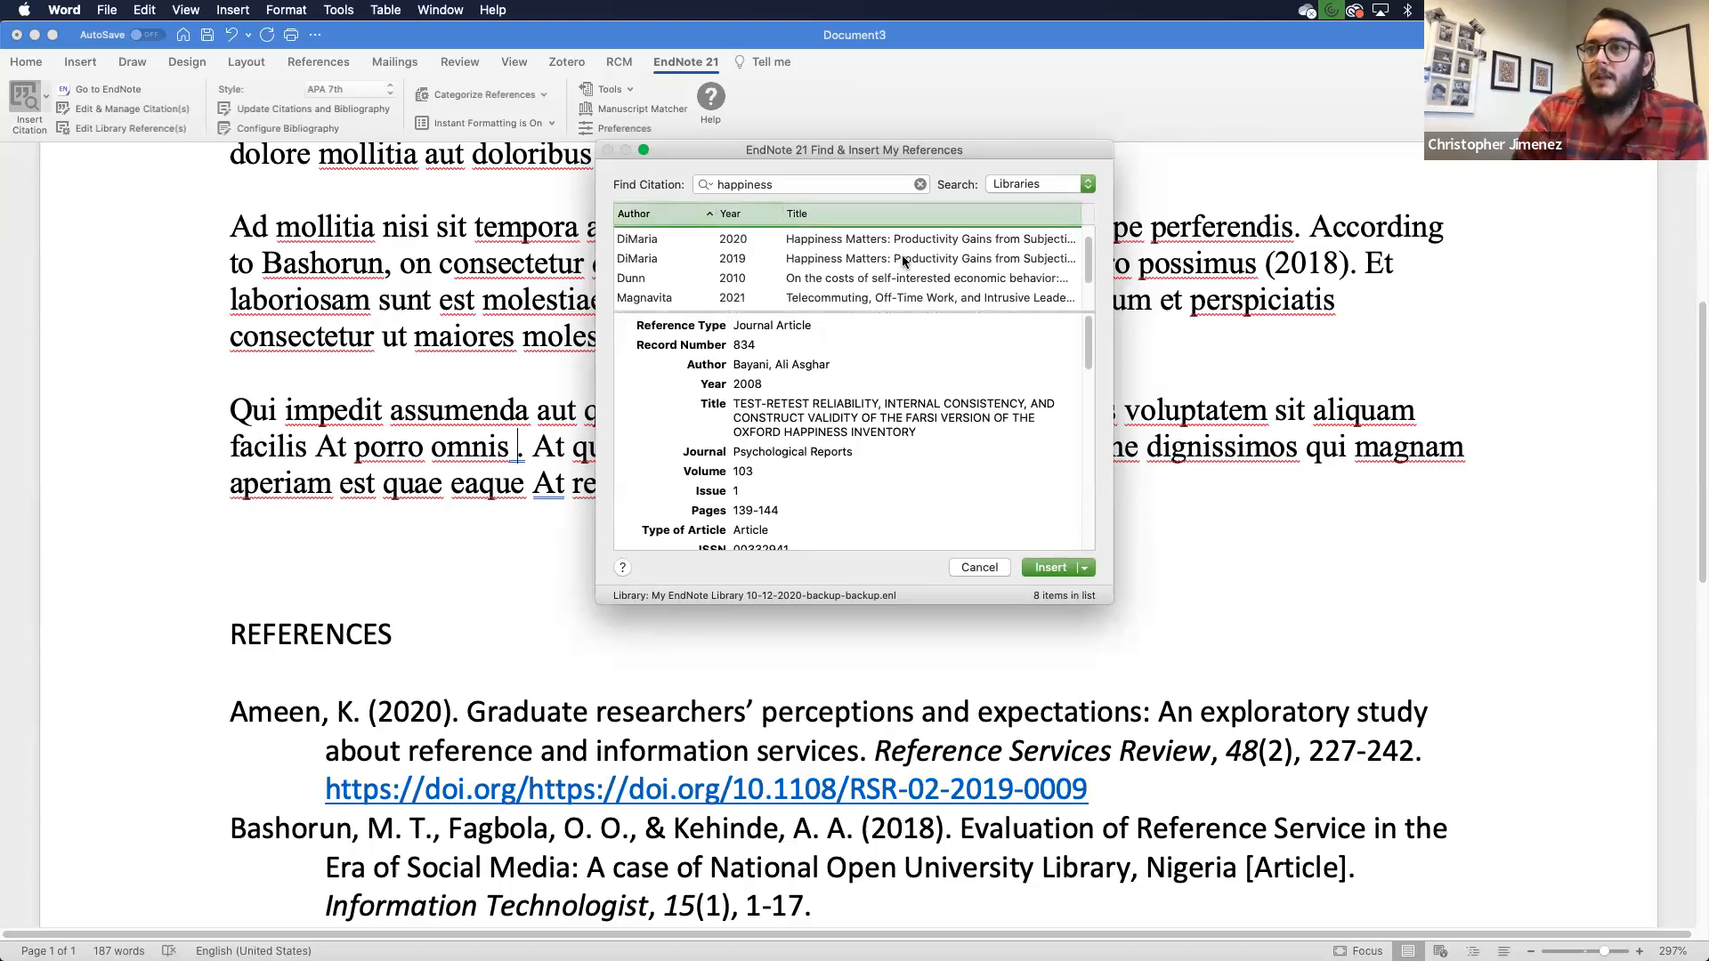
pyautogui.click(902, 259)
pyautogui.keyDown('super'); pyautogui.click(868, 295); pyautogui.keyUp('super')
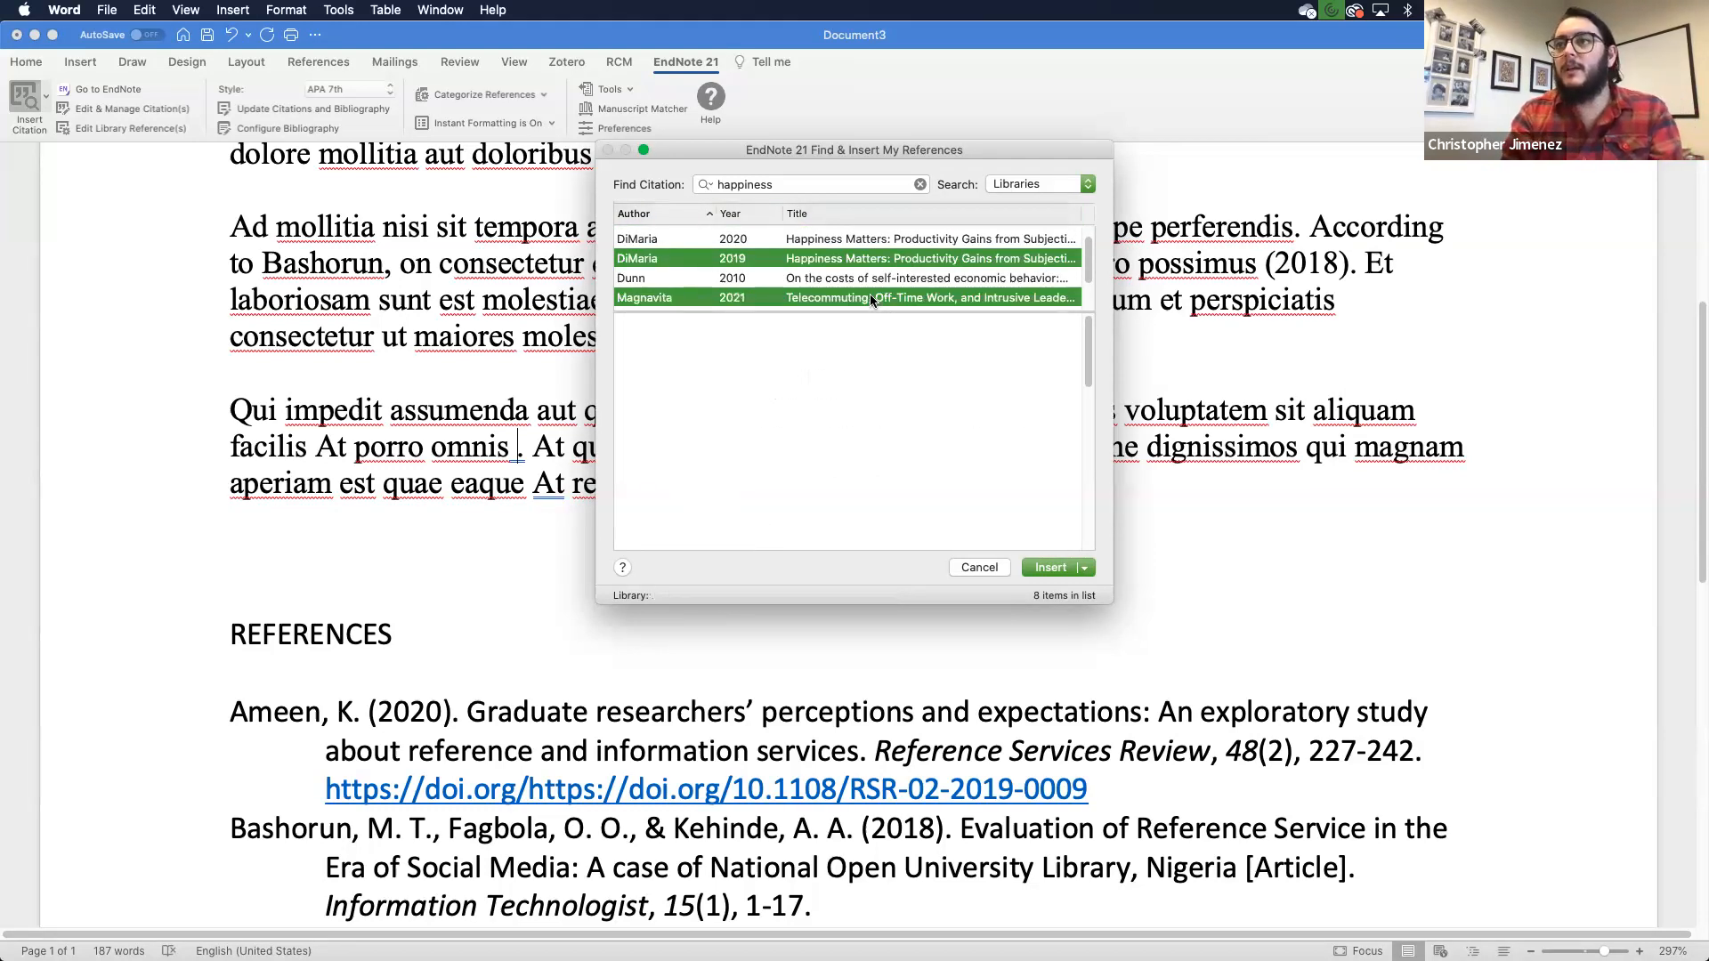
pyautogui.click(1045, 567)
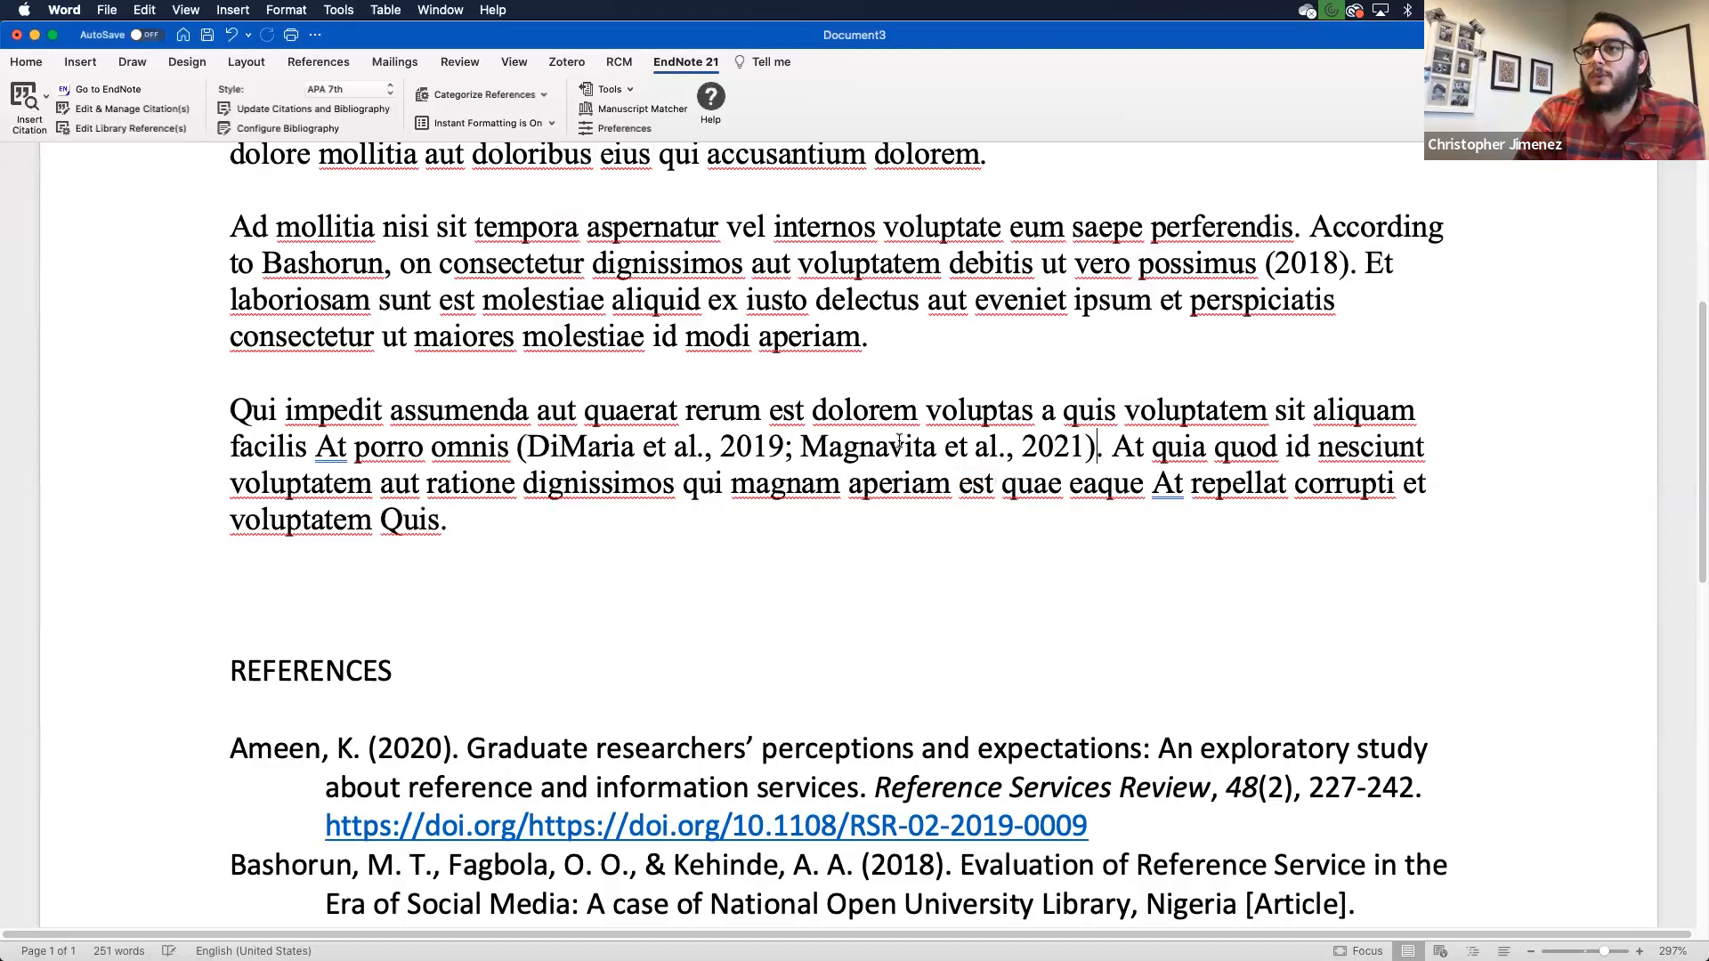
pyautogui.scroll(-3, 839, 463)
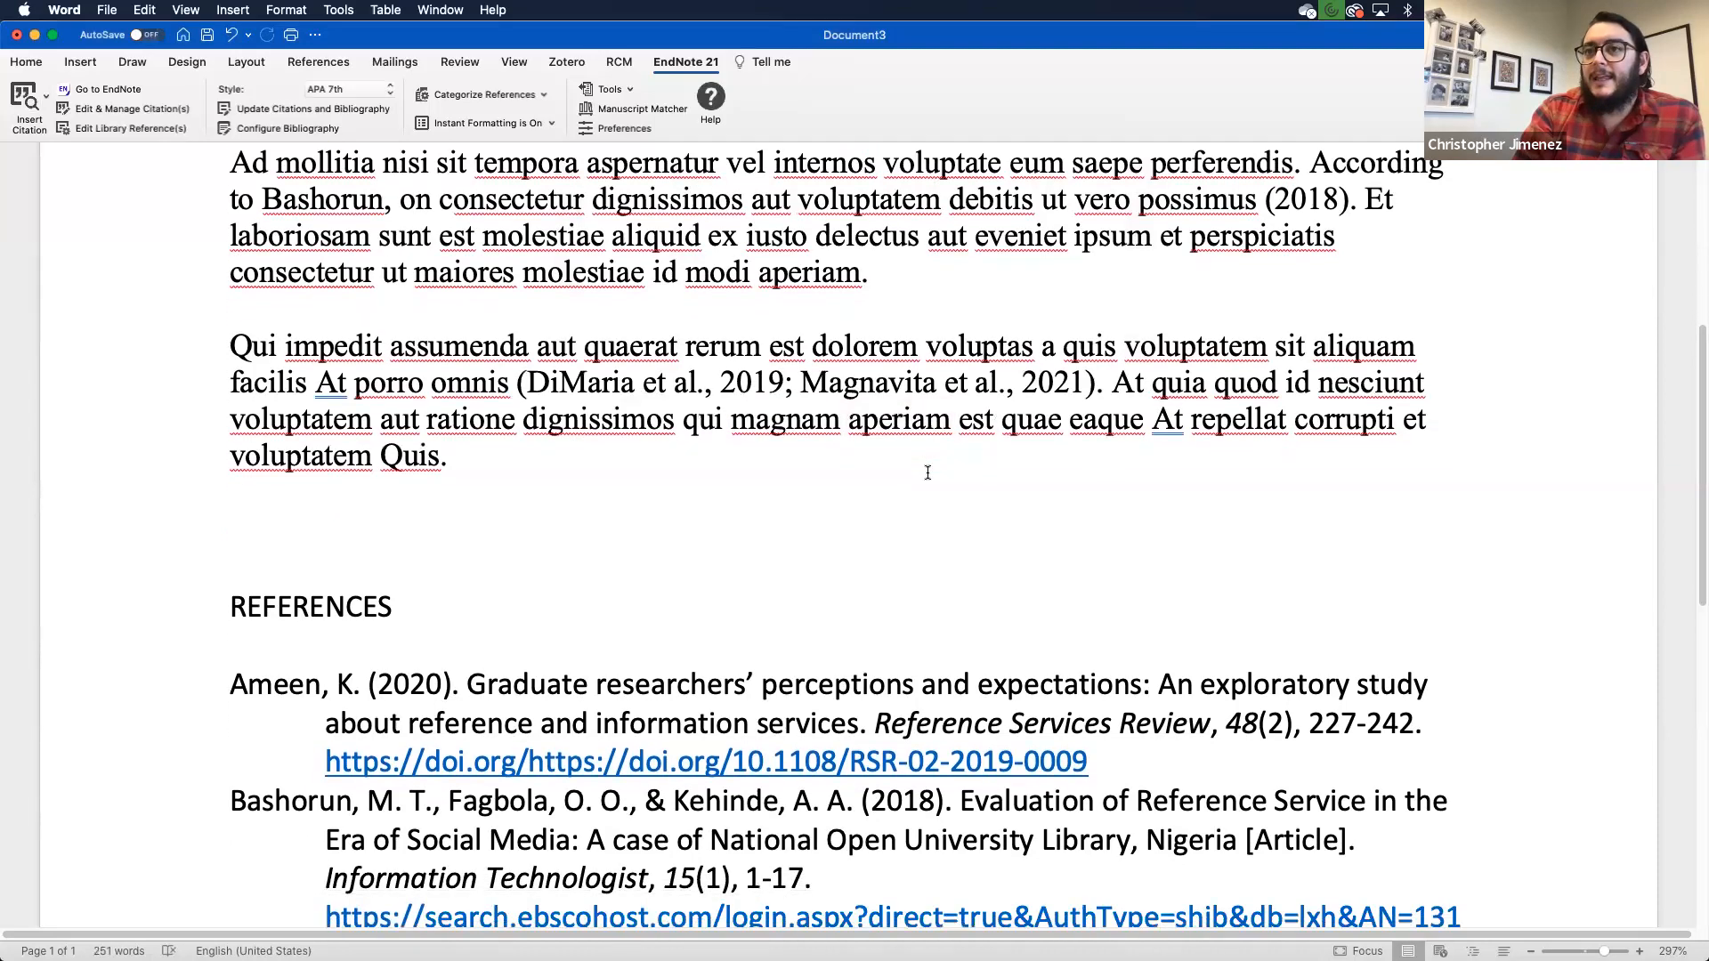
pyautogui.scroll(-10, 774, 365)
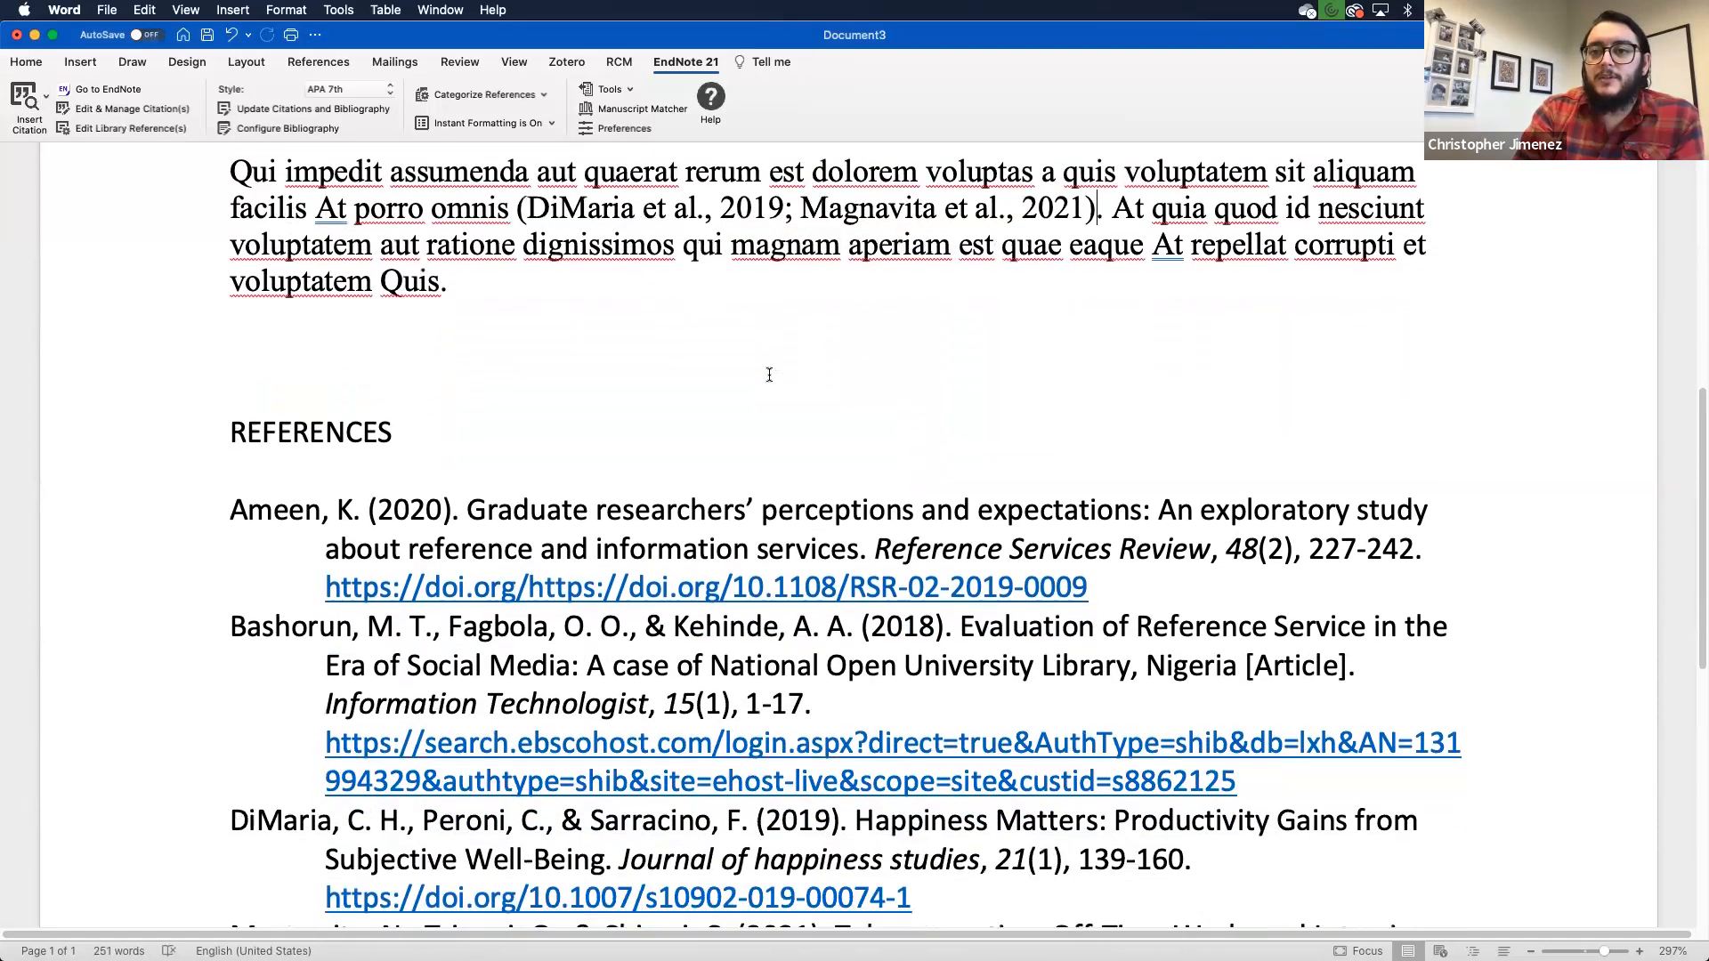
pyautogui.scroll(-4, 769, 374)
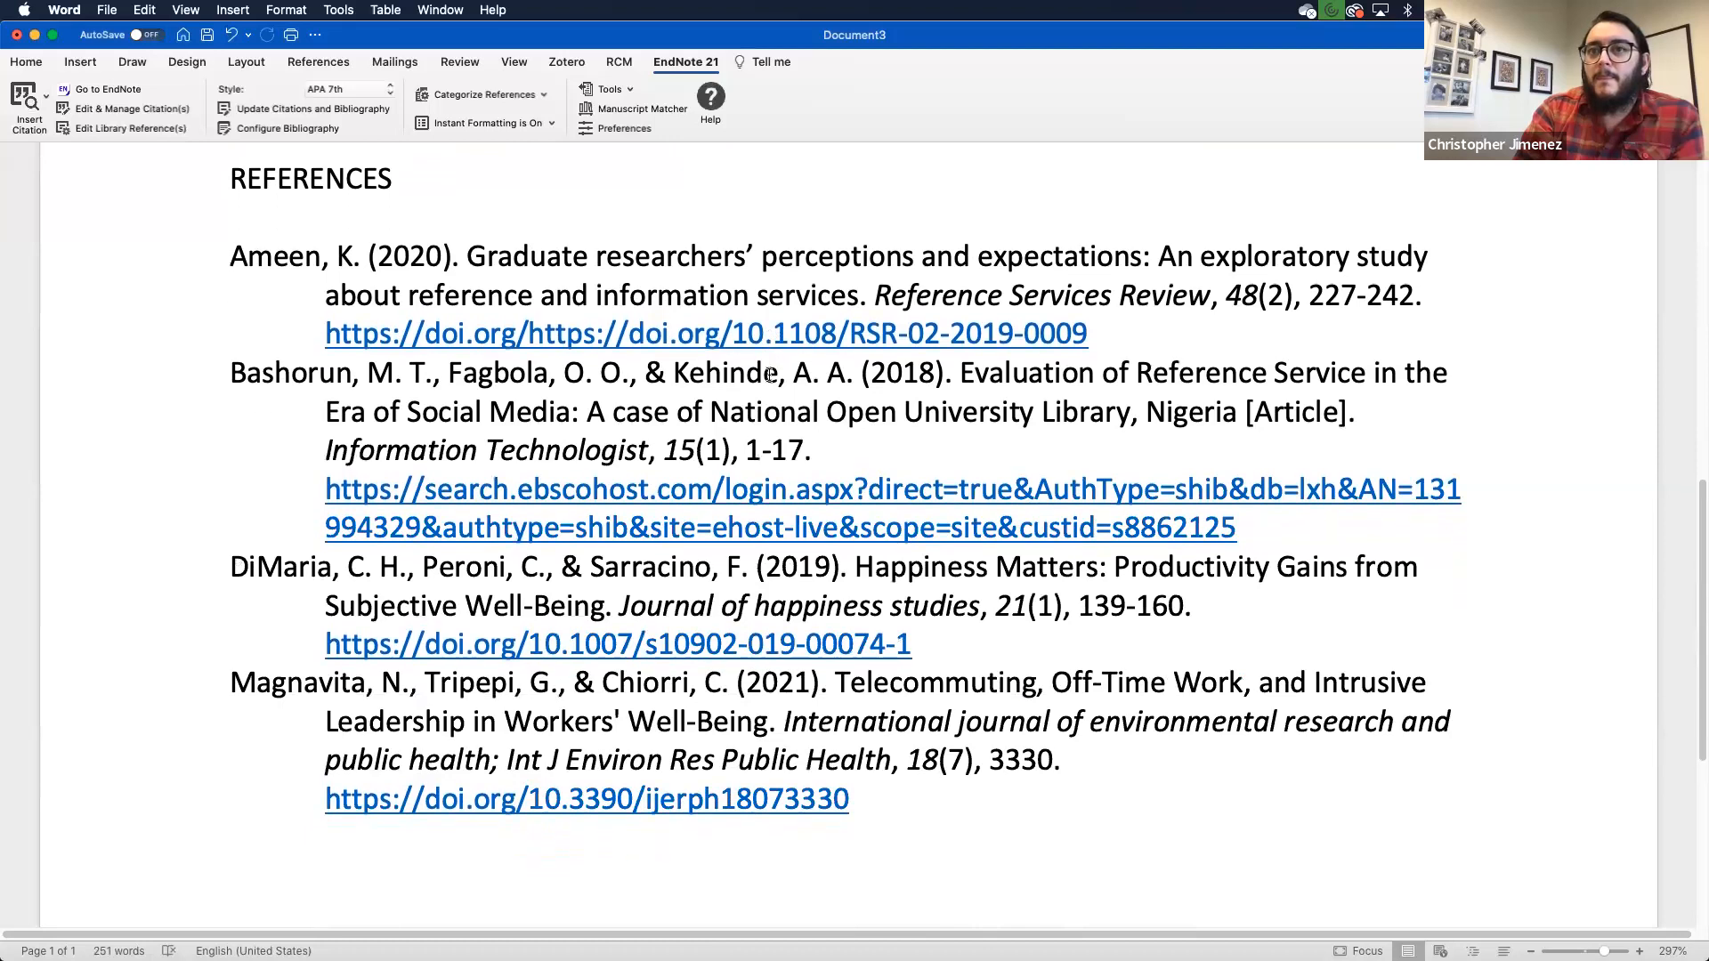
pyautogui.scroll(13, 768, 374)
pyautogui.scroll(-11, 769, 374)
pyautogui.scroll(13, 769, 374)
pyautogui.scroll(9, 769, 374)
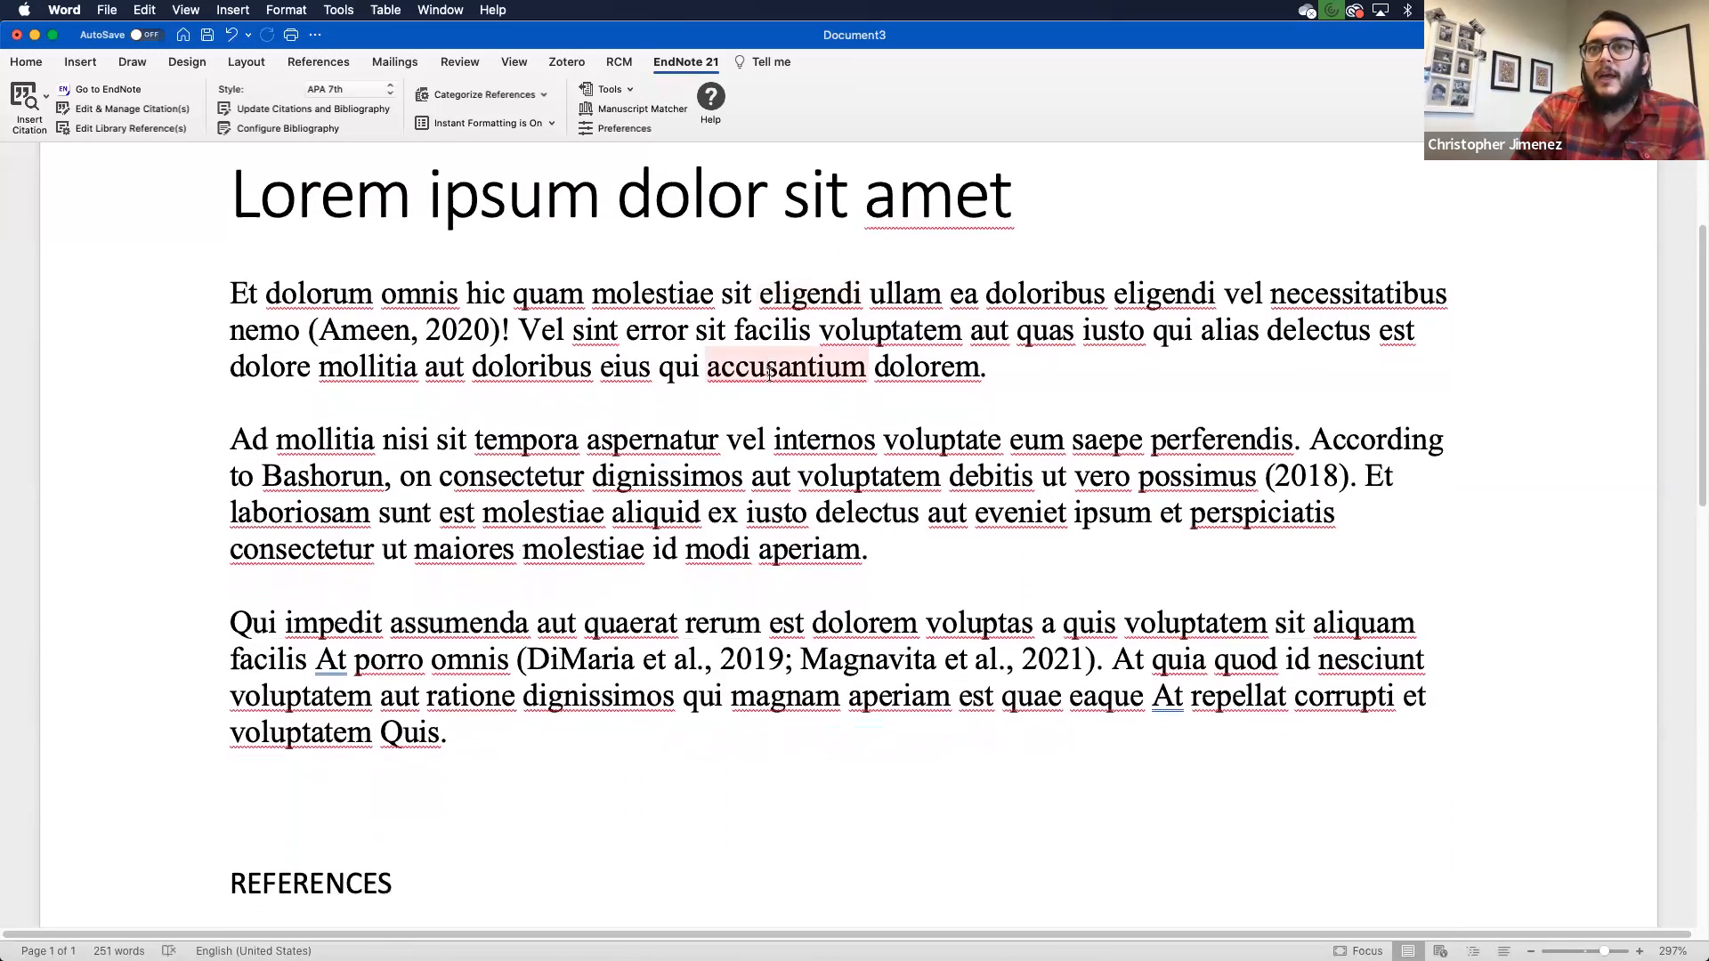
pyautogui.scroll(-2, 769, 374)
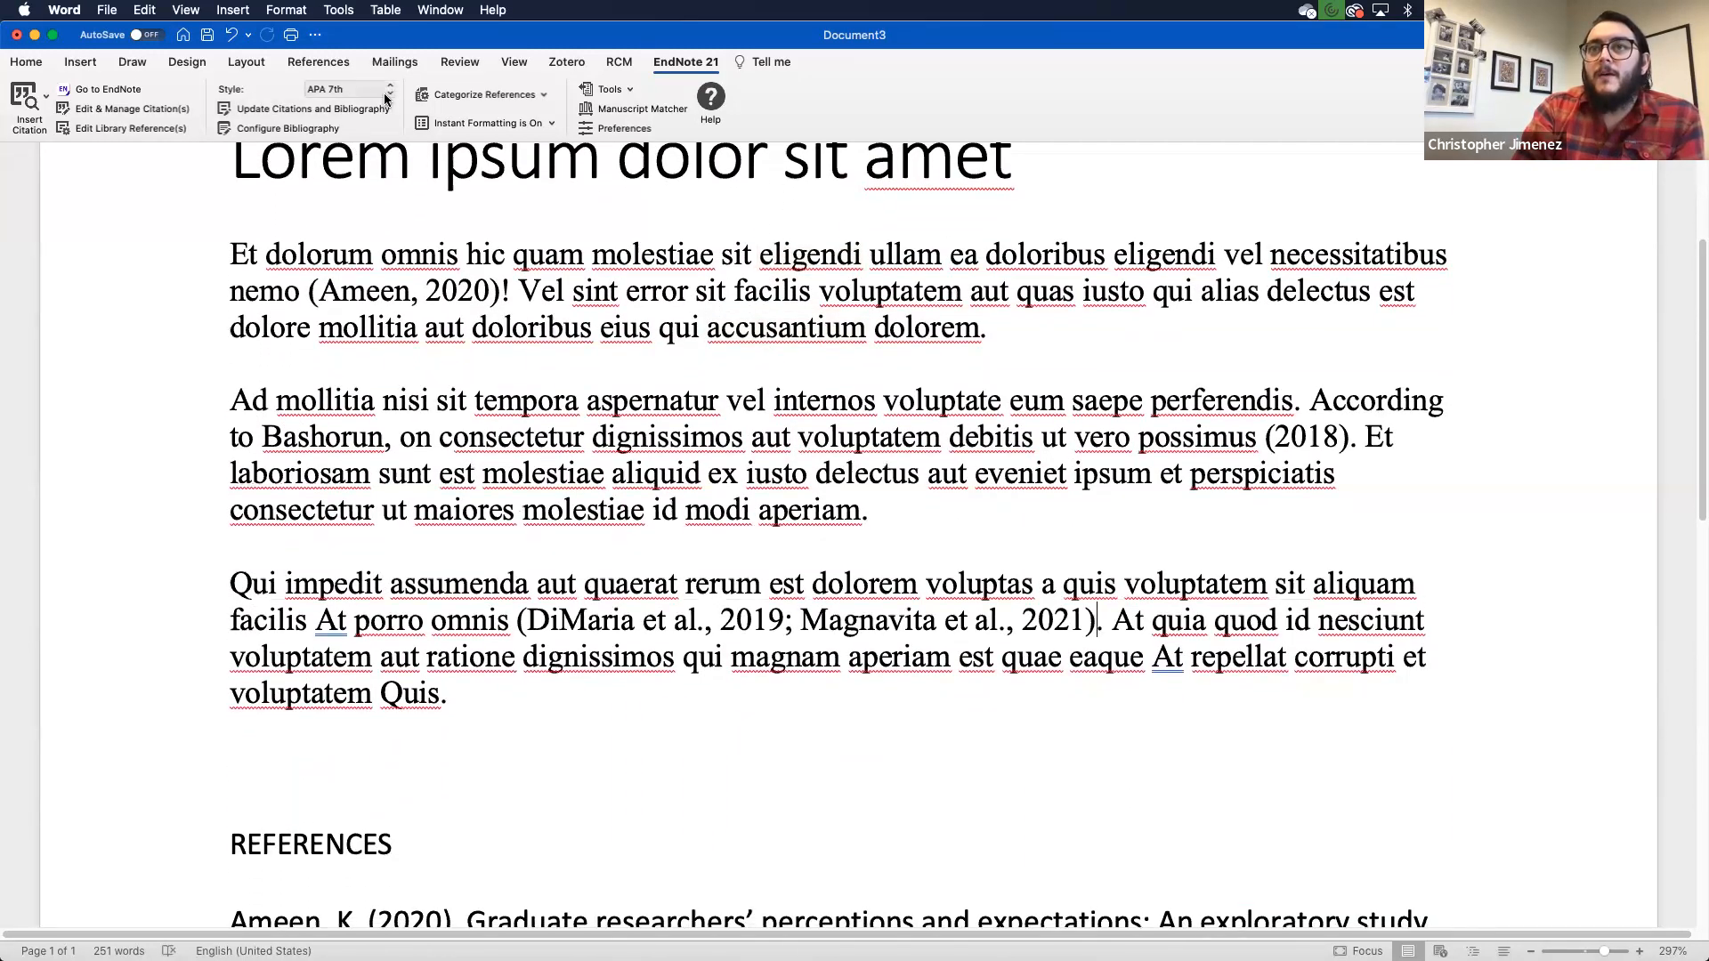
# - Switch the citation style to JAMA and review the superscript numbers and numbered reference list
pyautogui.click(386, 97)
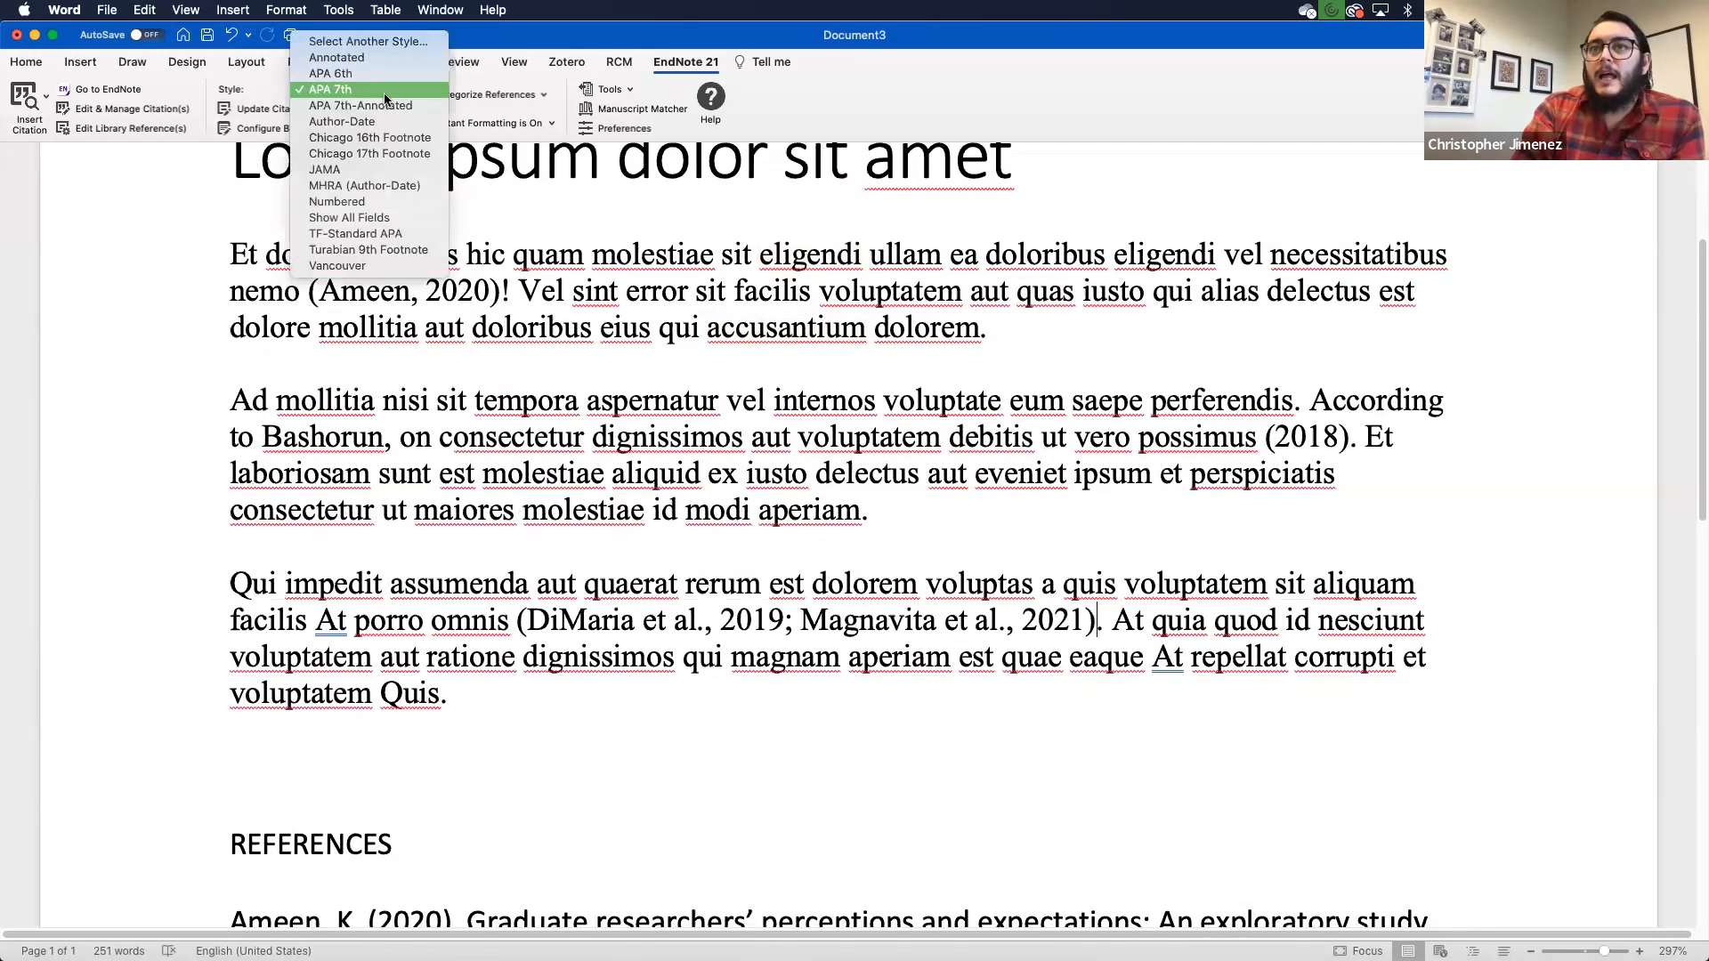
pyautogui.click(359, 168)
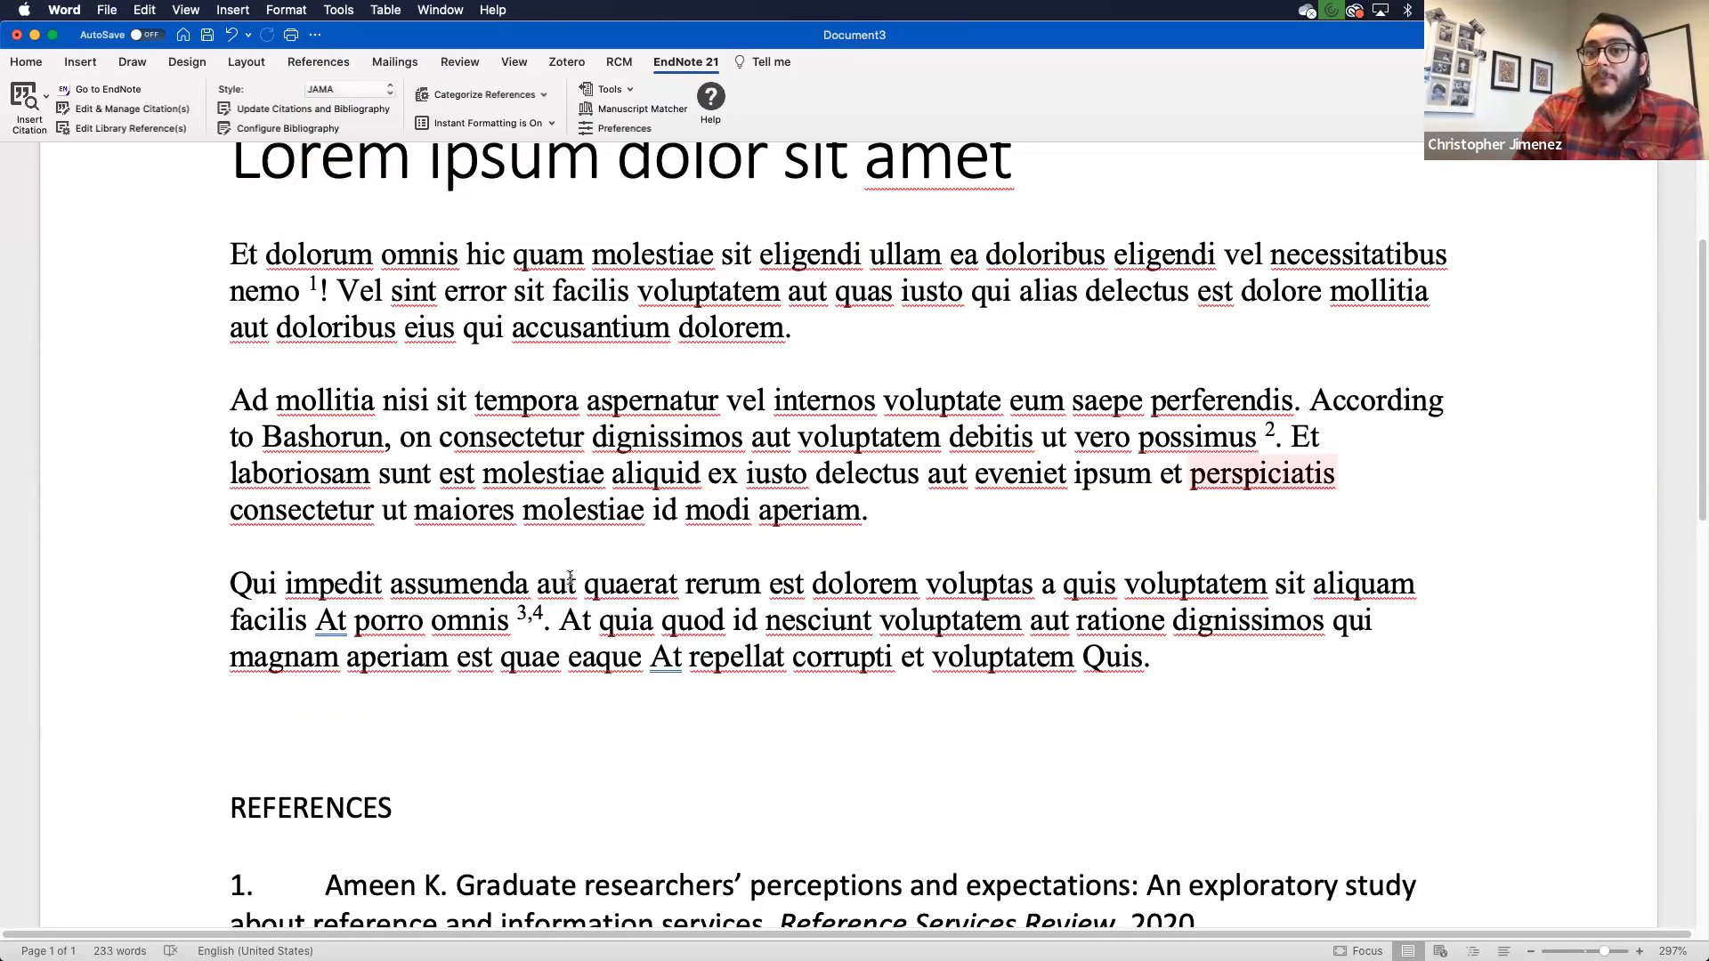
pyautogui.scroll(-10, 571, 578)
pyautogui.scroll(-2, 570, 578)
pyautogui.scroll(3, 570, 578)
pyautogui.scroll(12, 569, 579)
pyautogui.scroll(1, 570, 579)
pyautogui.scroll(-7, 570, 579)
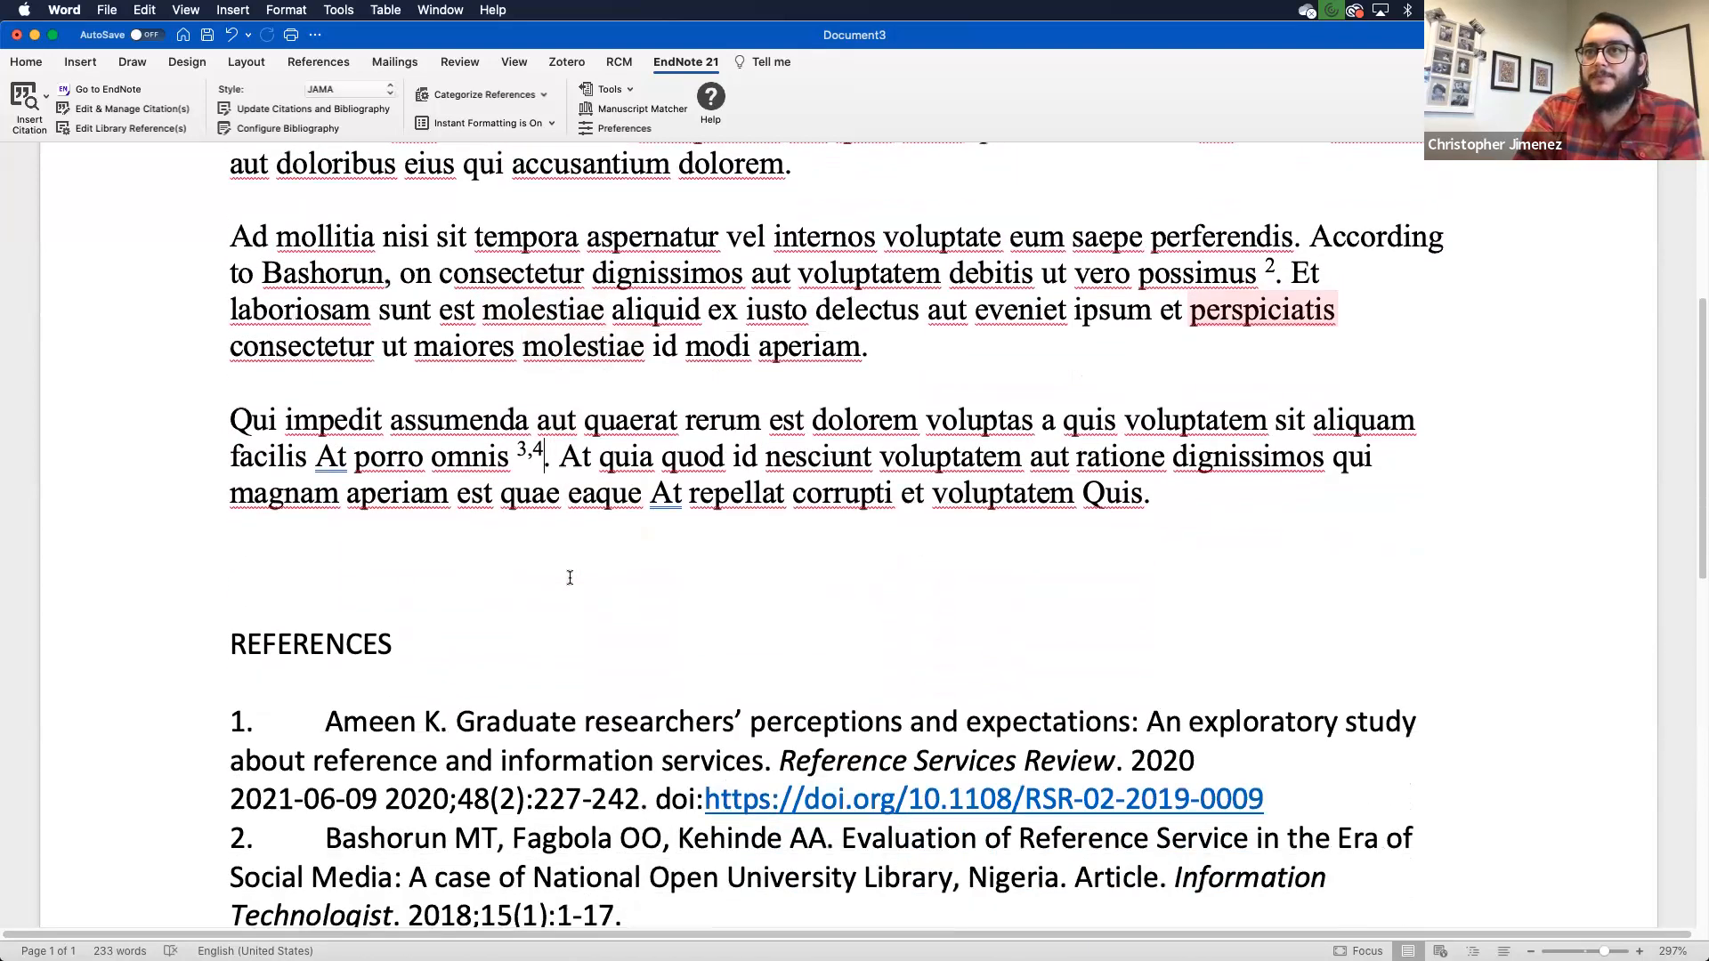
pyautogui.scroll(4, 570, 578)
pyautogui.scroll(3, 571, 579)
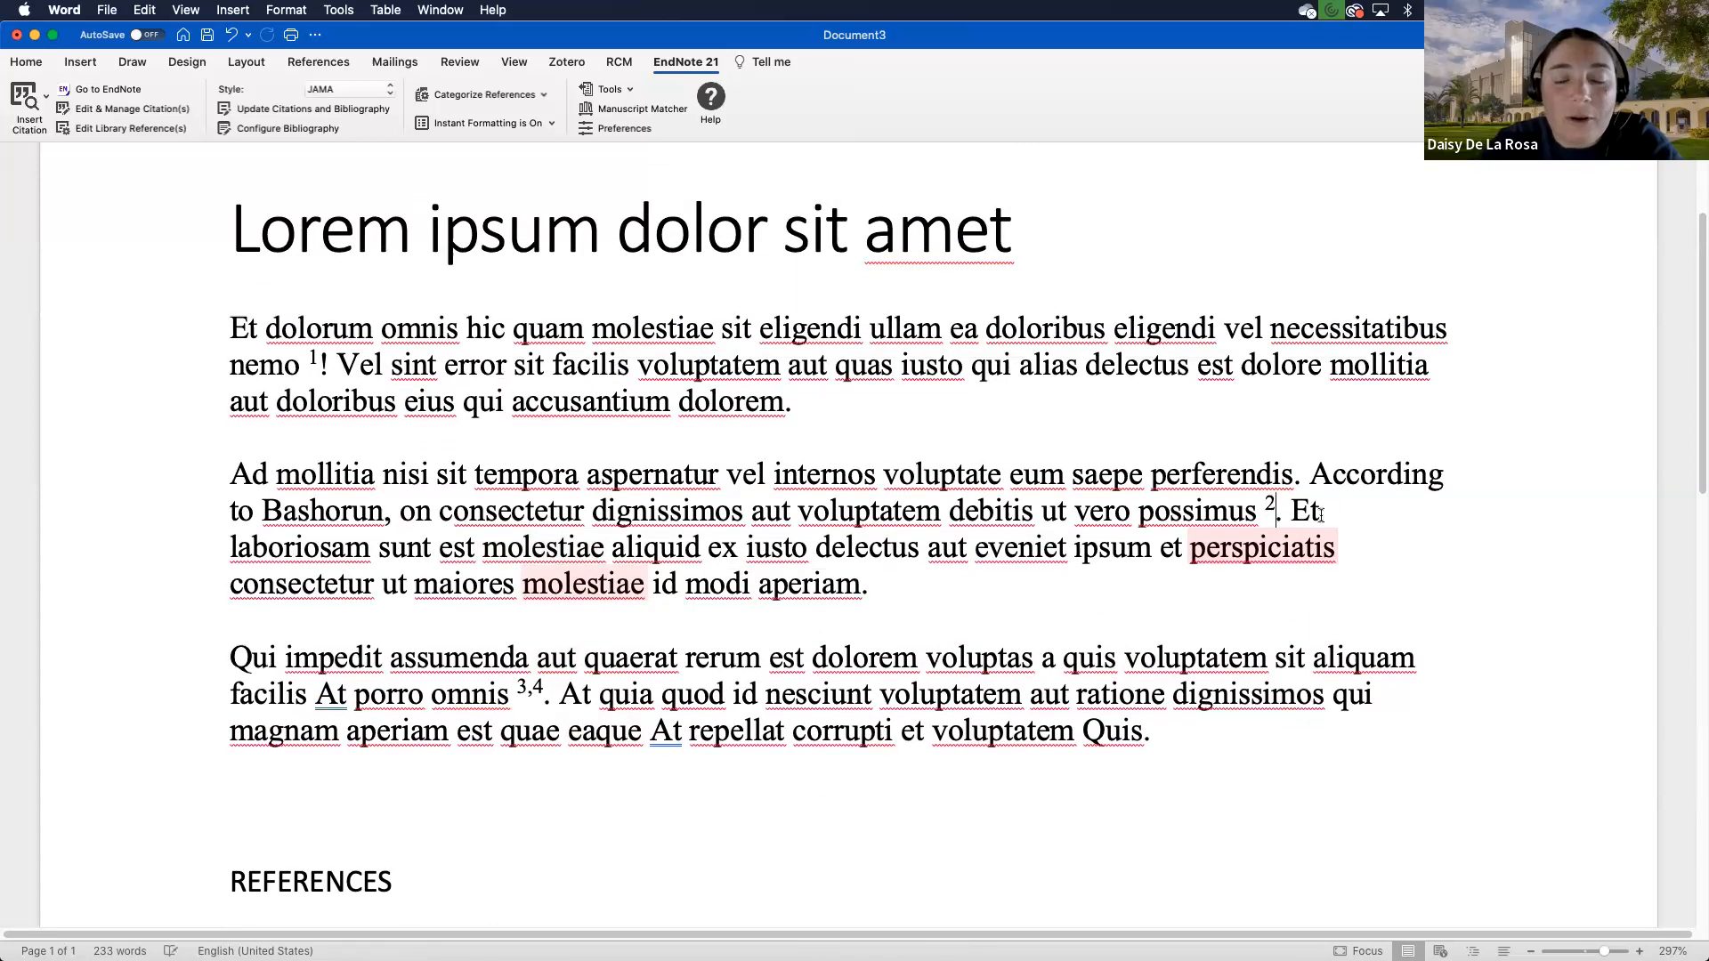
pyautogui.scroll(-5, 1338, 510)
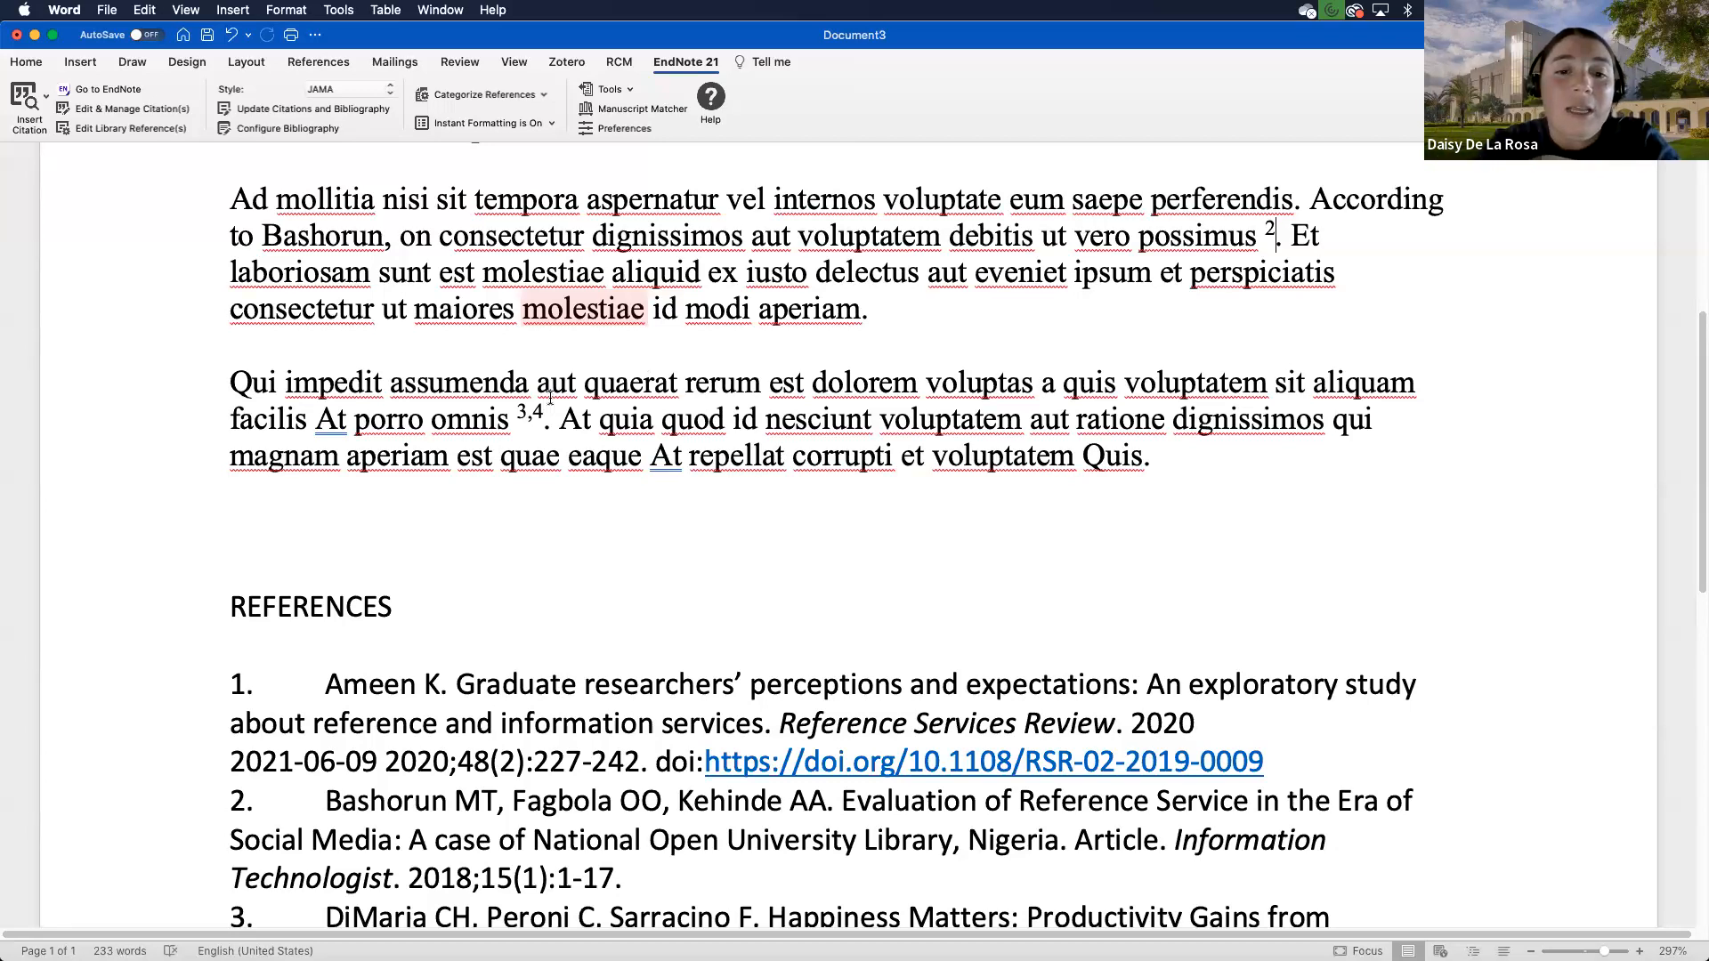
pyautogui.scroll(3, 1178, 341)
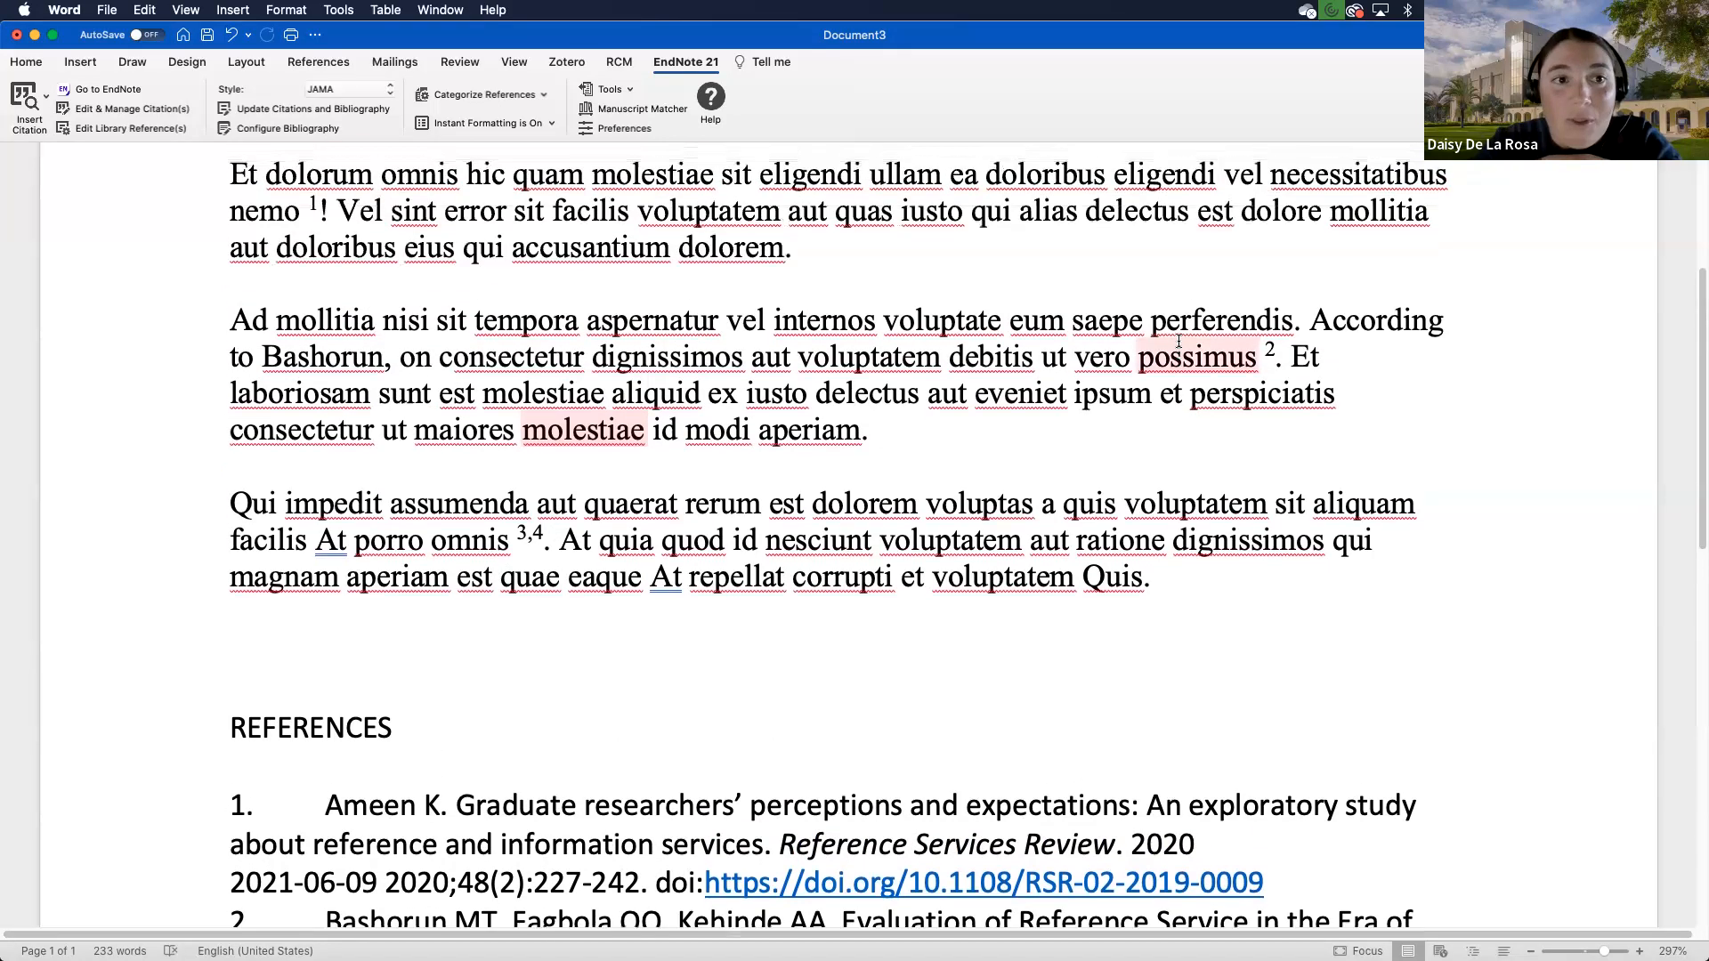
# - Drag the Bashorun citation from after 'possimus' into the first paragraph after 'eligendi'
pyautogui.doubleClick(1270, 408)
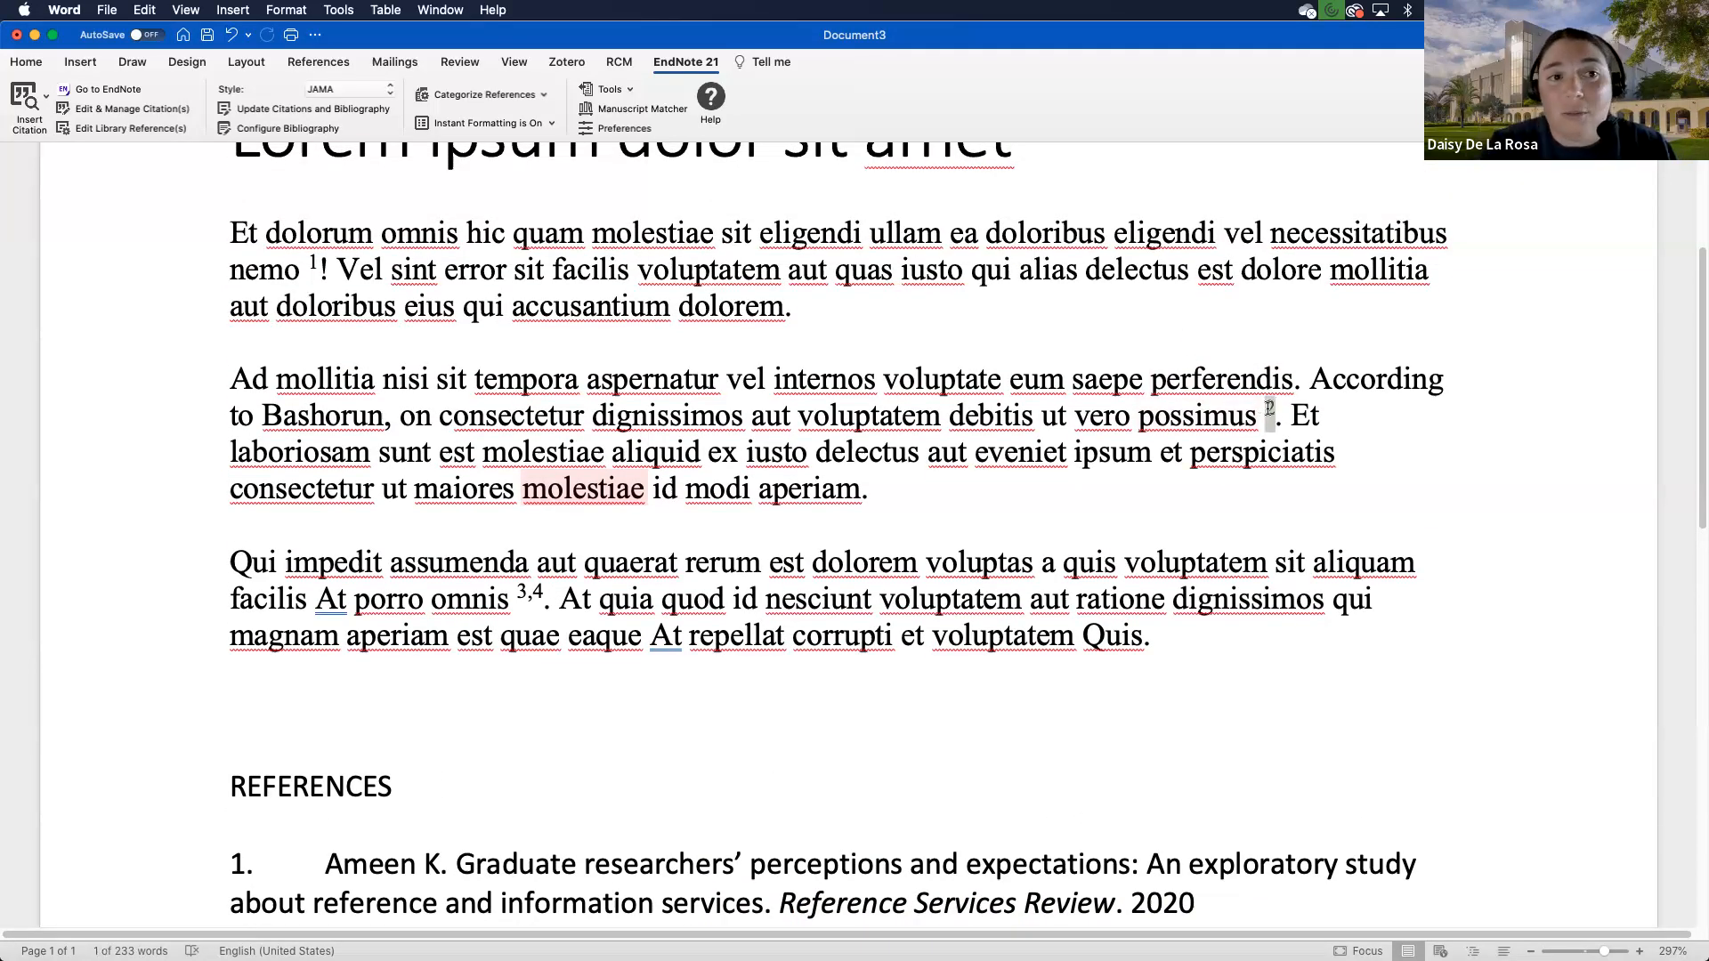
pyautogui.moveTo(1270, 407); pyautogui.dragTo(1219, 237)
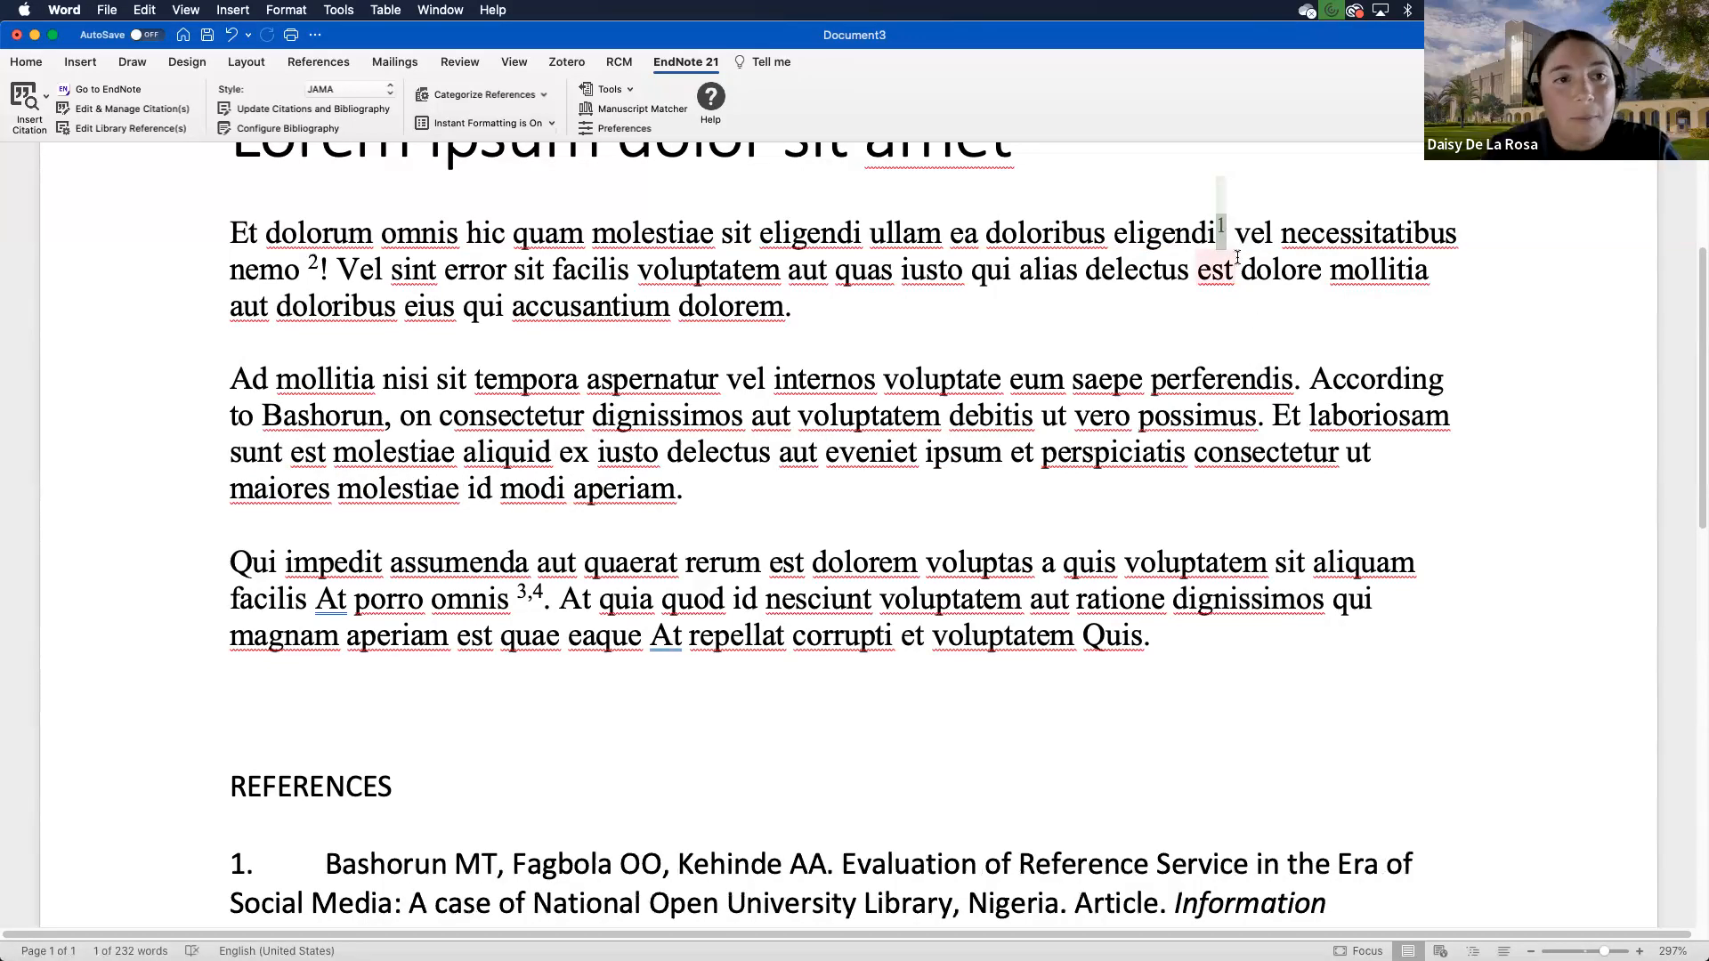
pyautogui.scroll(1, 979, 316)
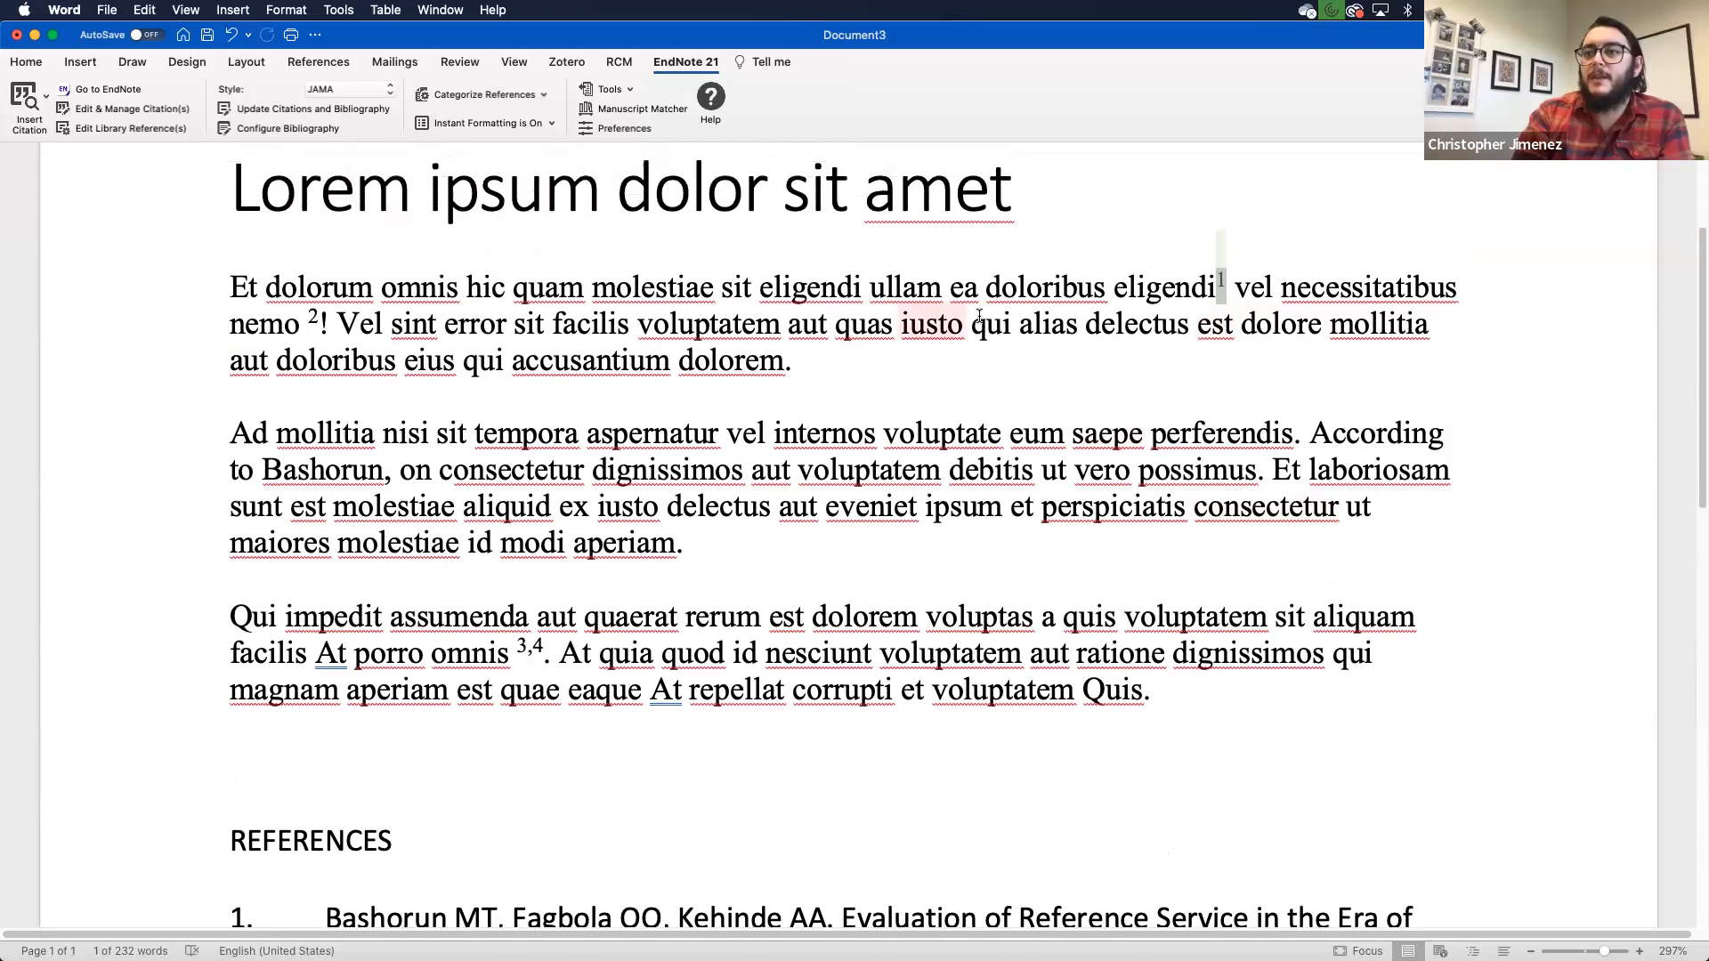
pyautogui.scroll(-1, 799, 544)
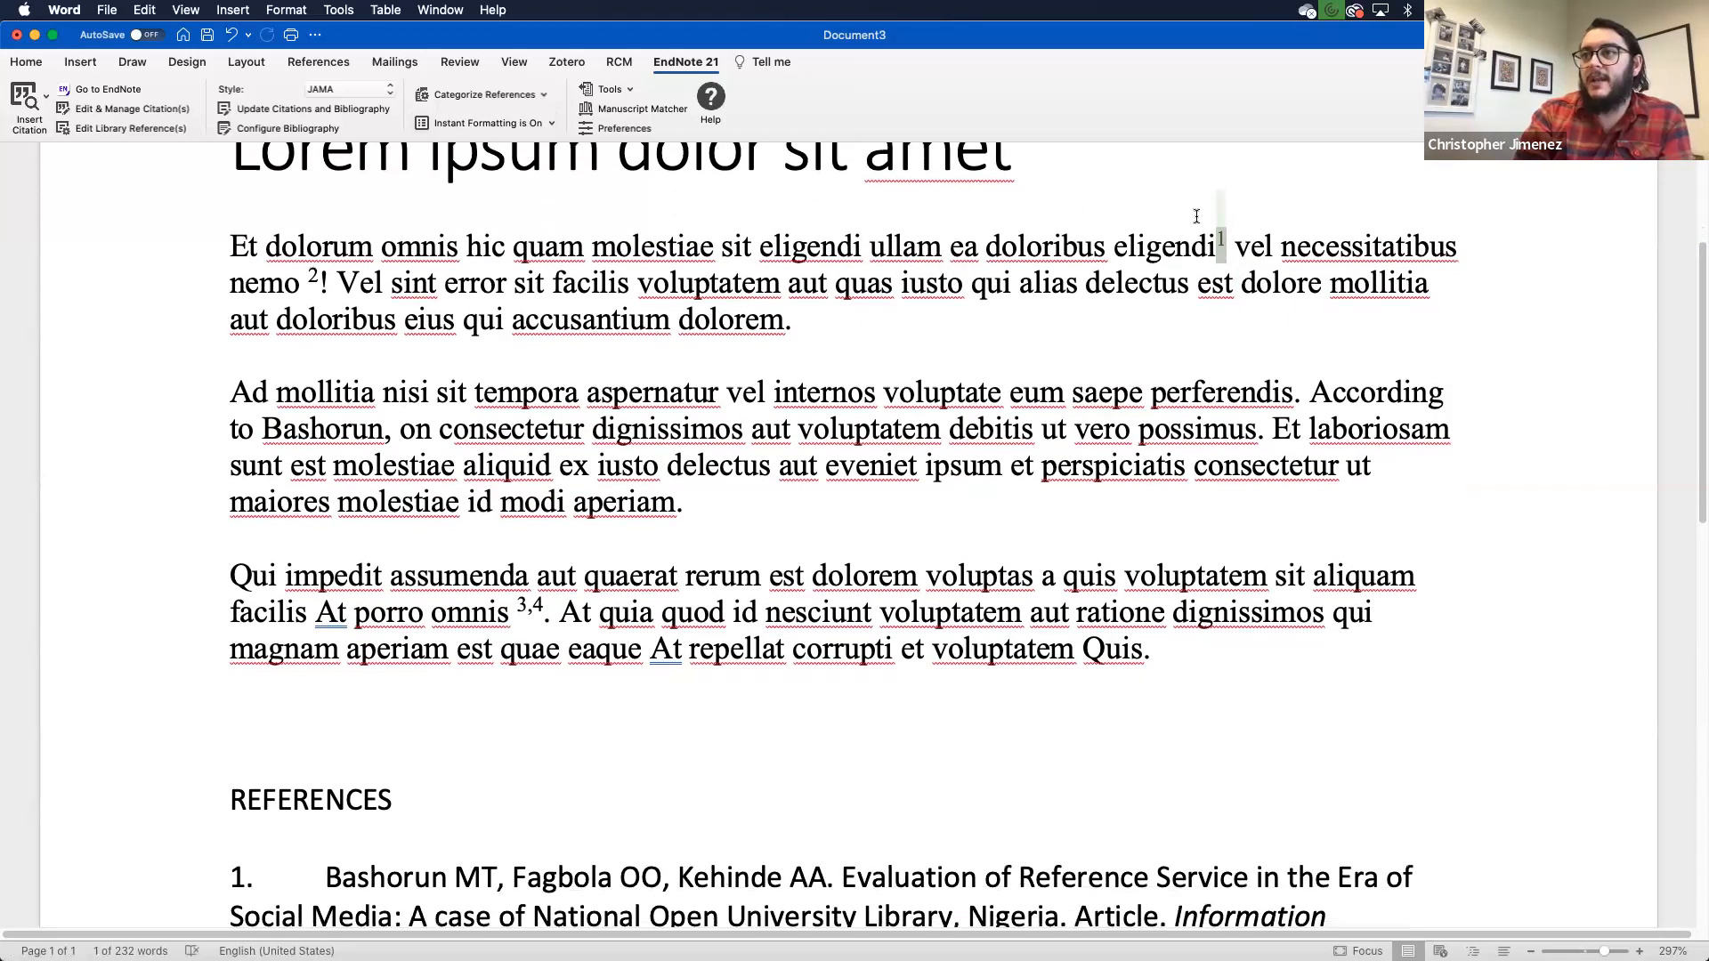
# - Move the Bashorun citation to follow 'dolorem' and check the renumbered reference list
pyautogui.click(1219, 247)
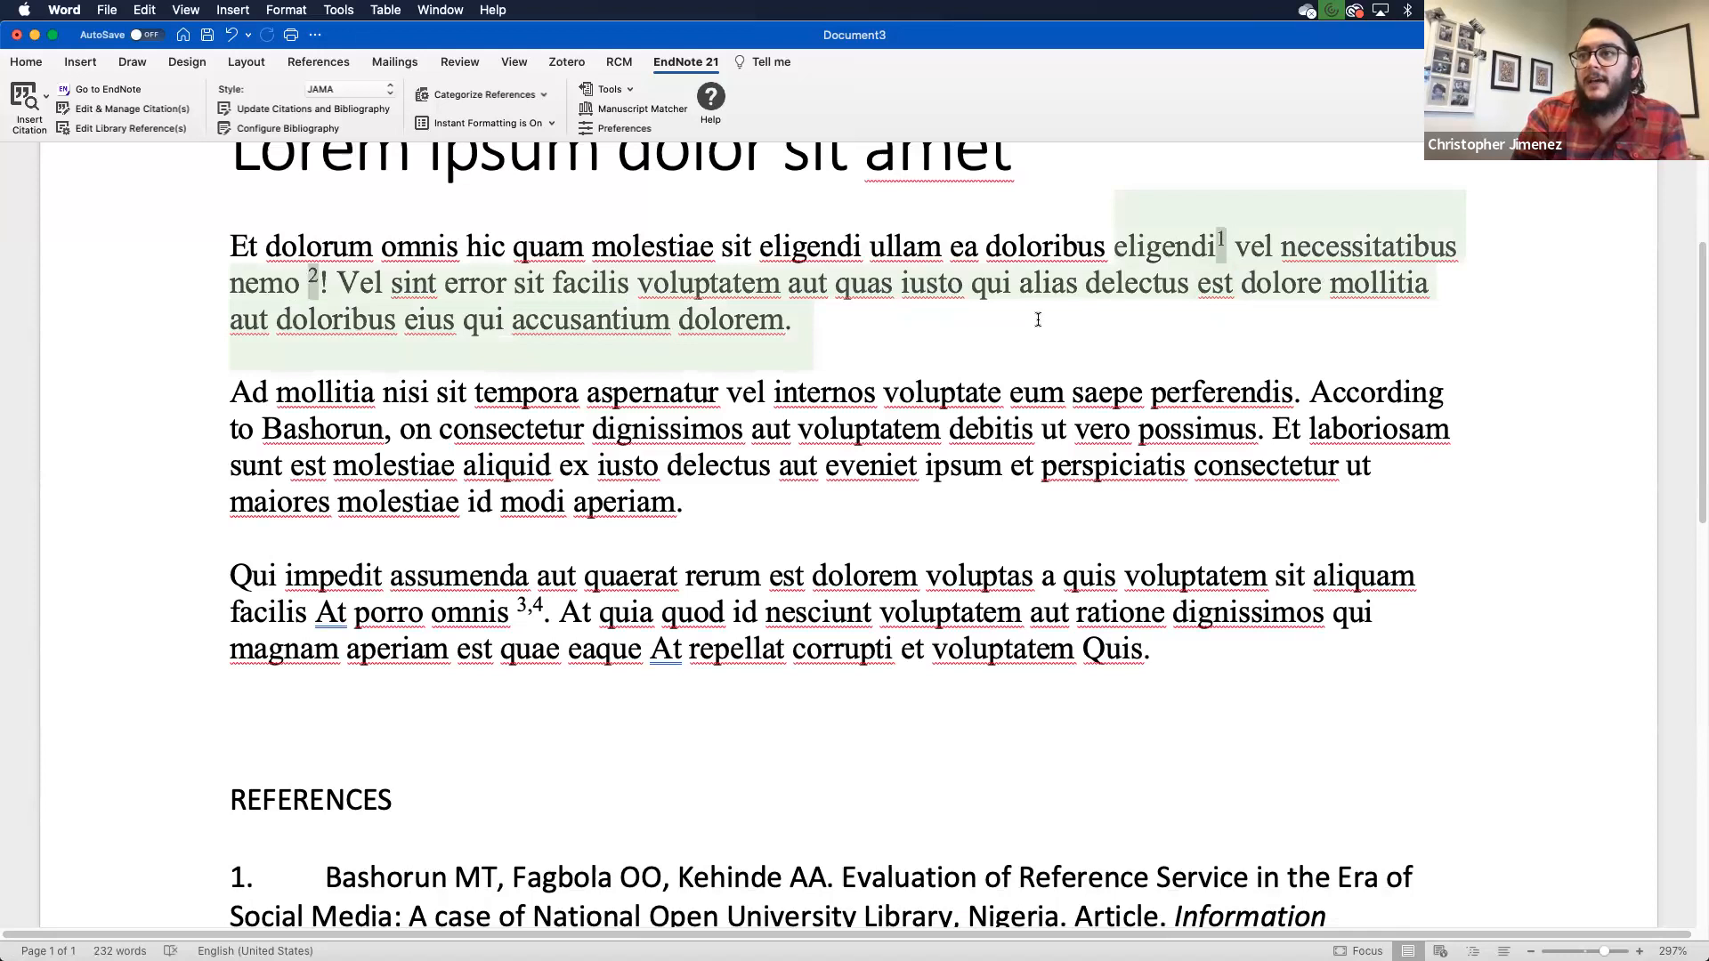
pyautogui.click(1212, 283)
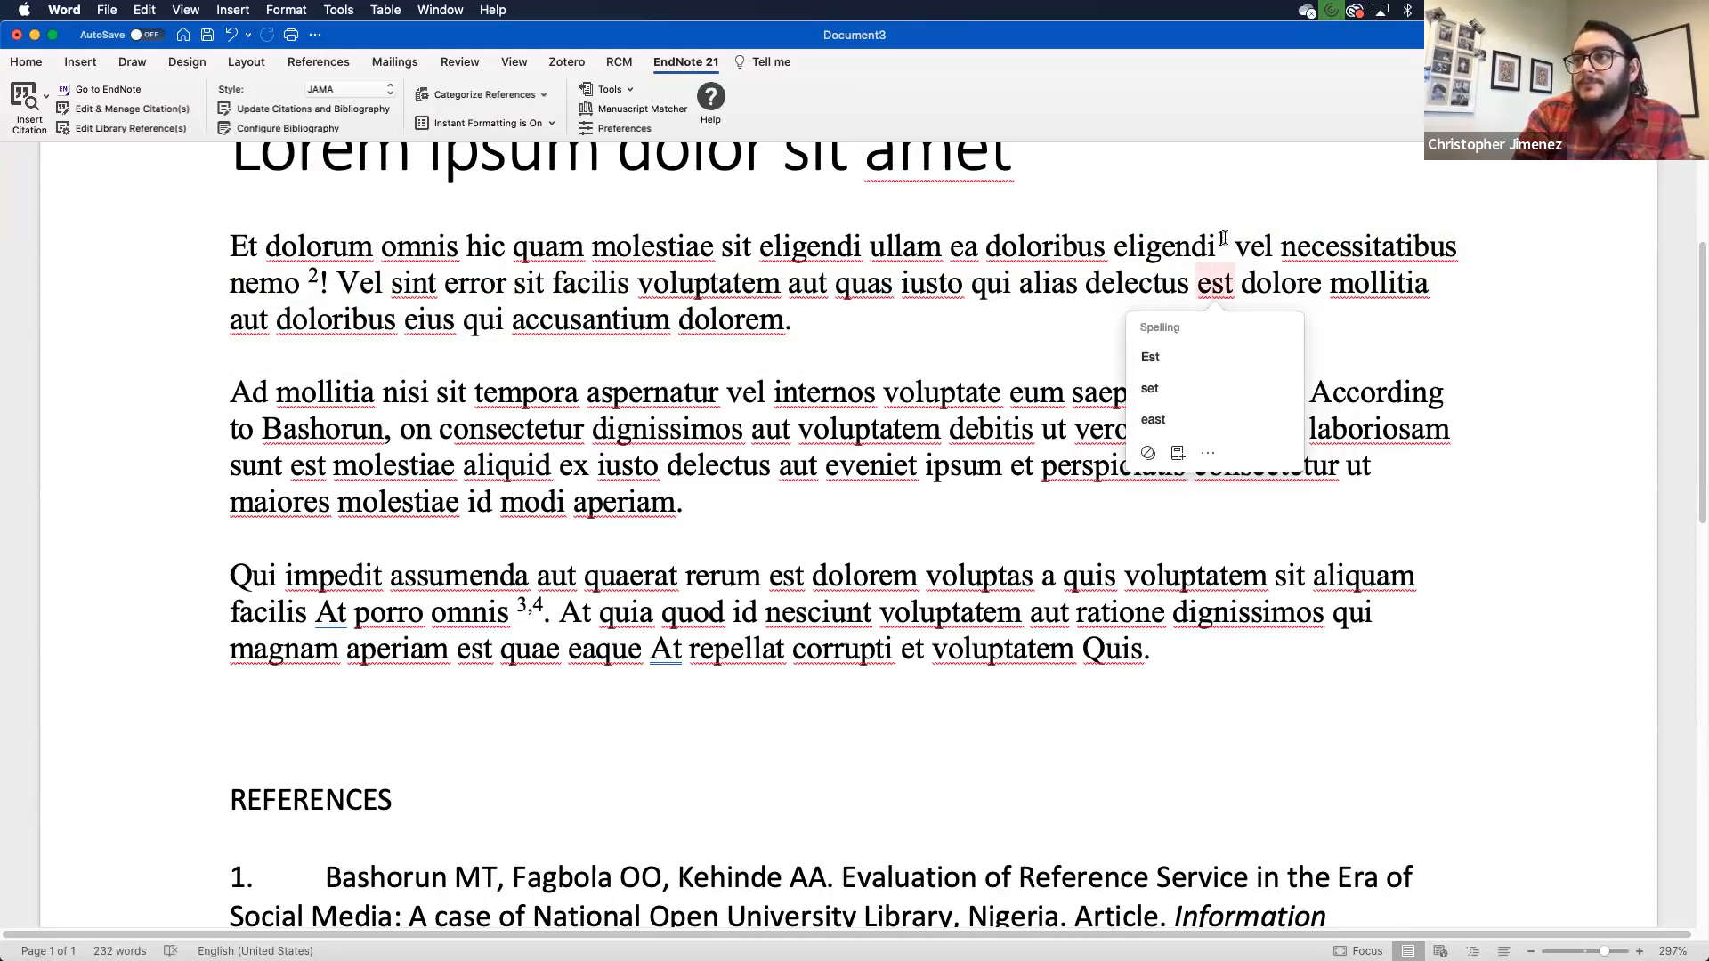
pyautogui.click(1221, 239)
pyautogui.moveTo(1220, 241); pyautogui.dragTo(779, 334)
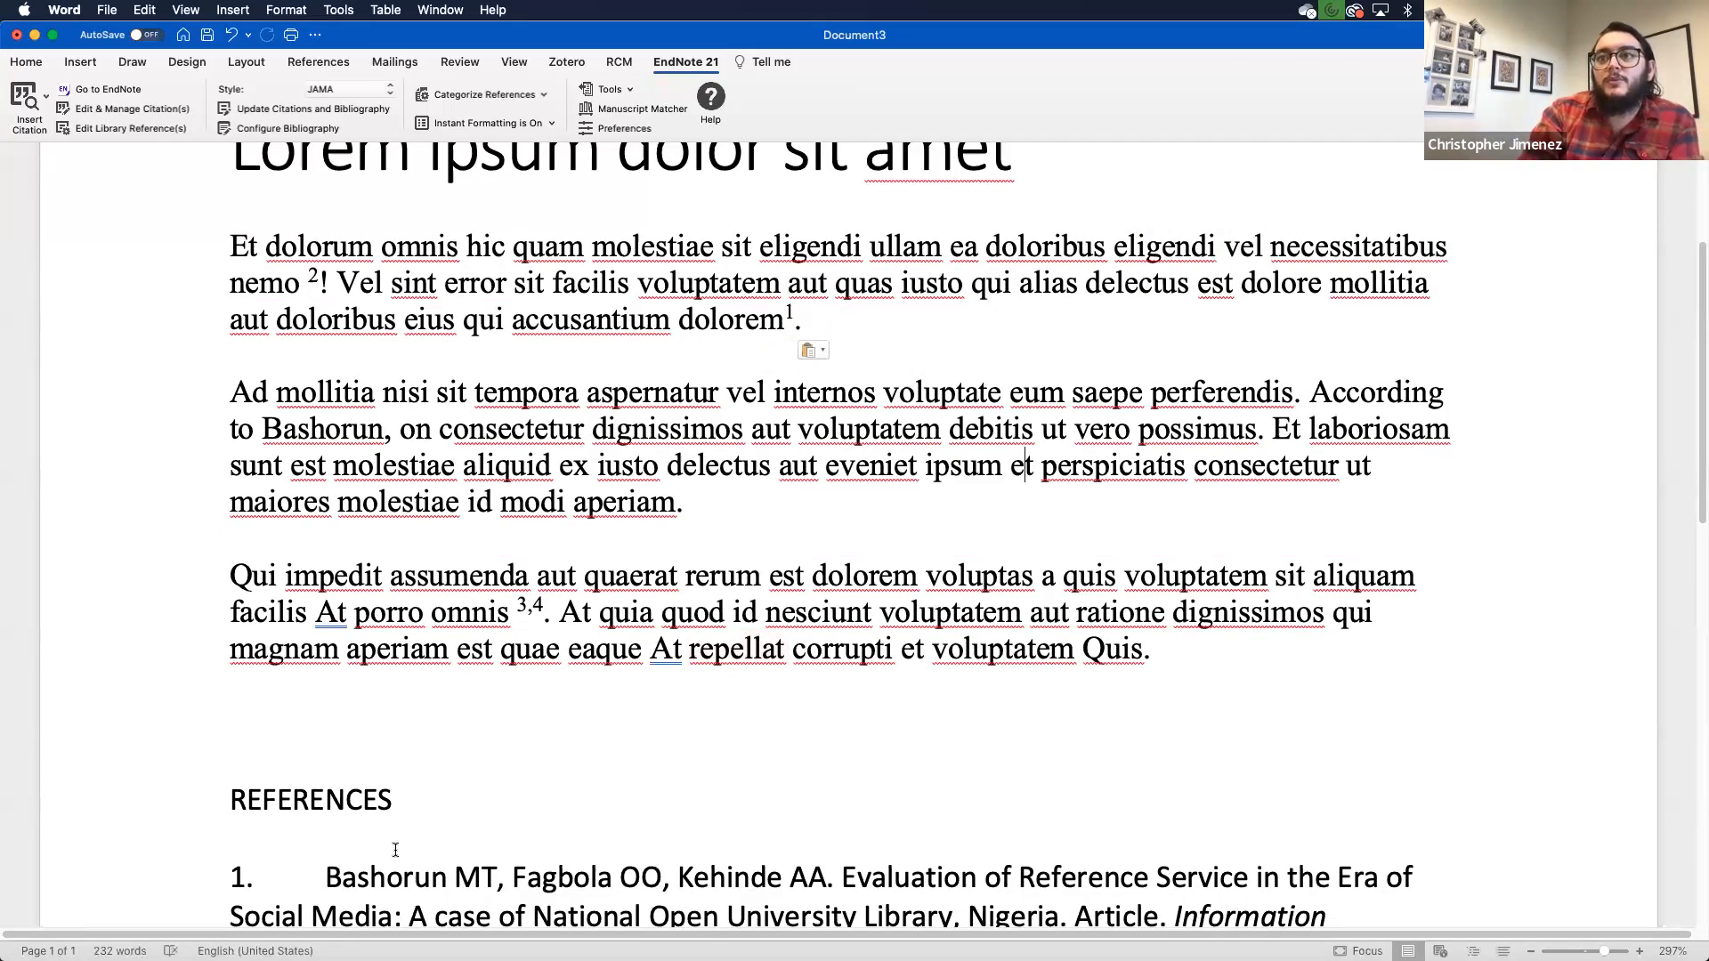
pyautogui.scroll(-1, 393, 850)
pyautogui.scroll(-1, 394, 850)
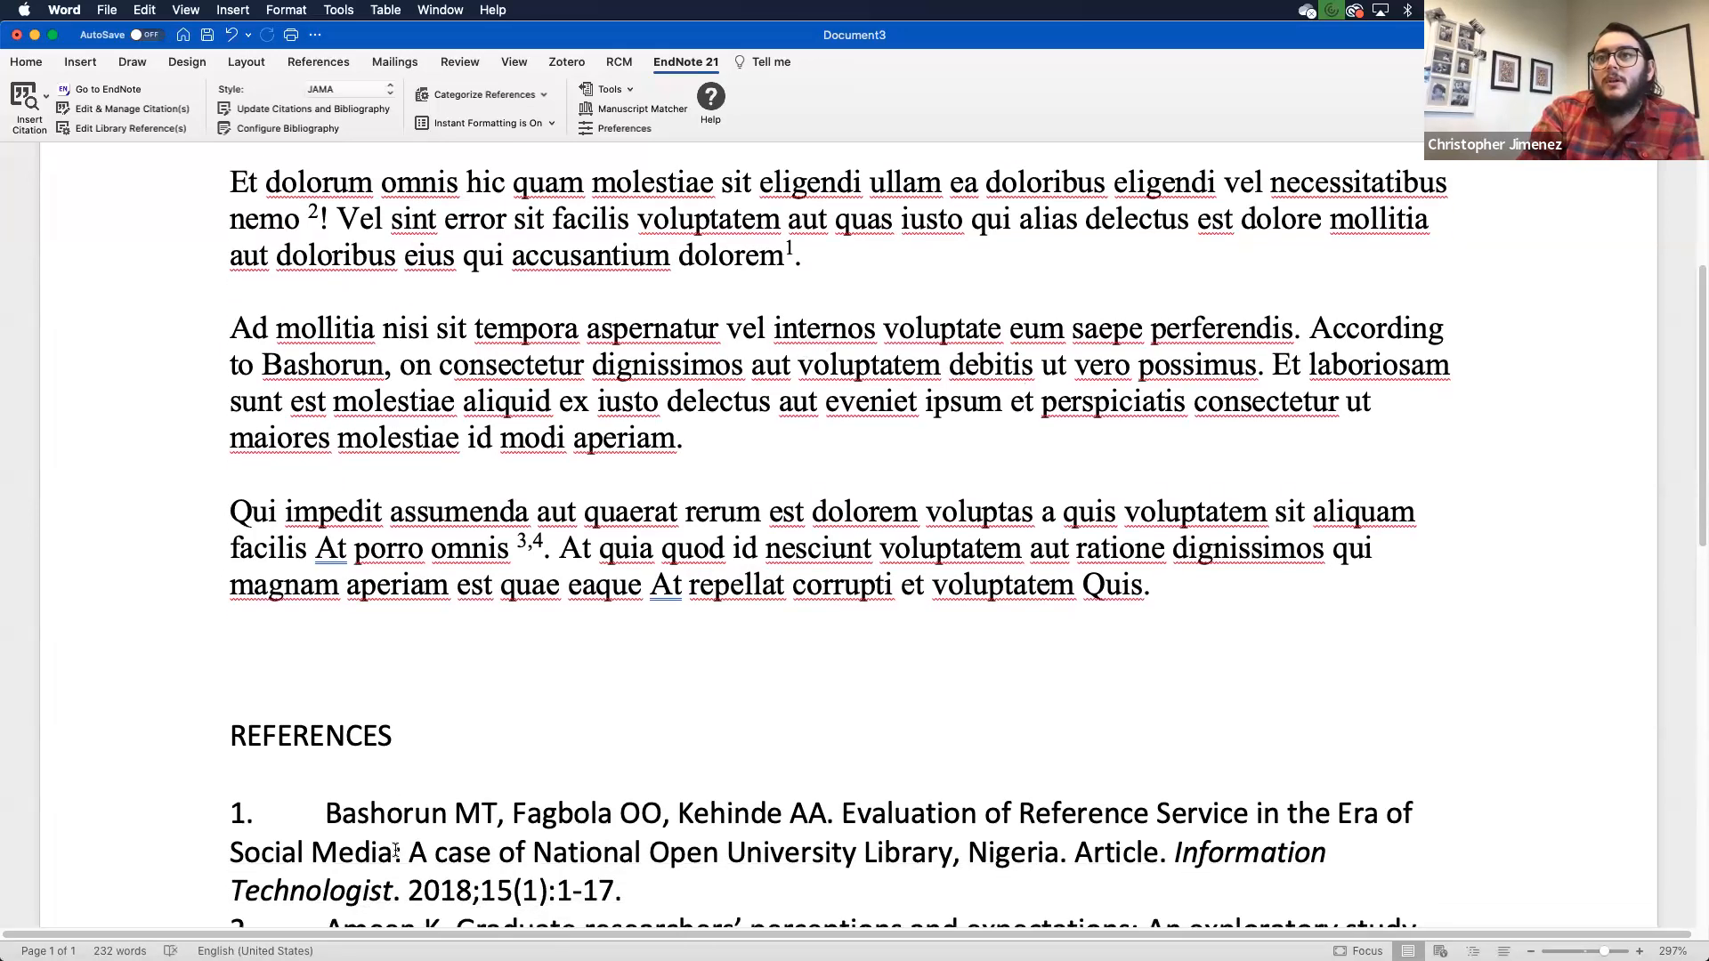
pyautogui.scroll(-3, 394, 849)
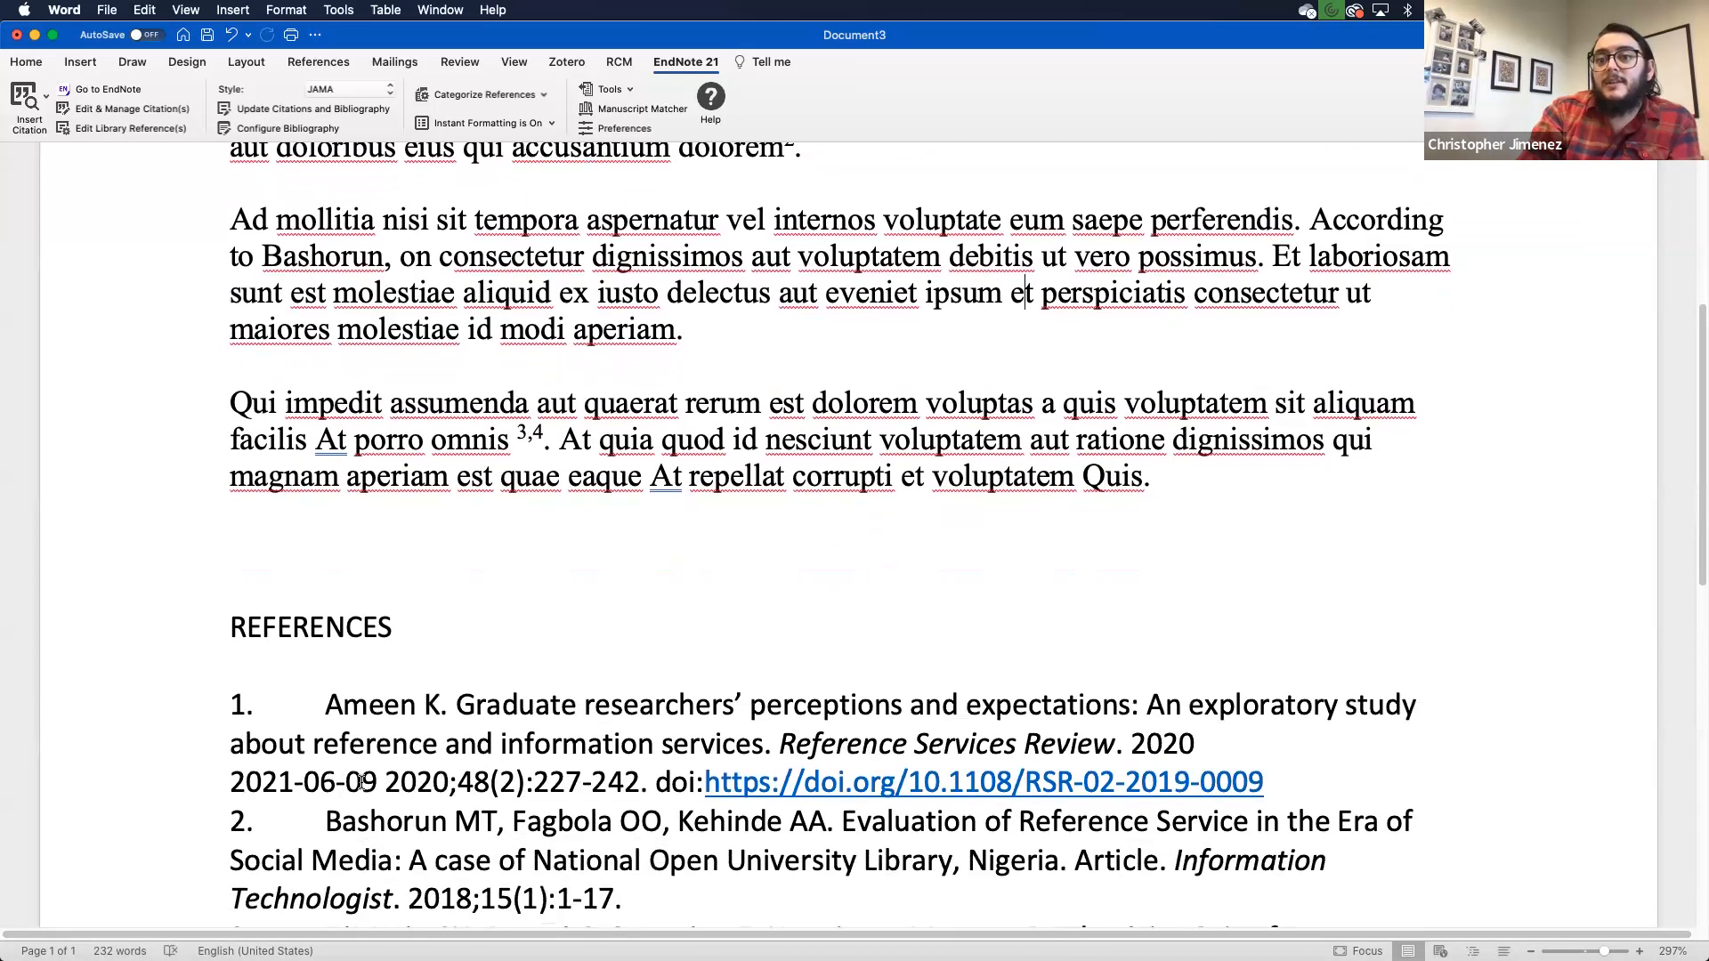
pyautogui.scroll(4, 468, 506)
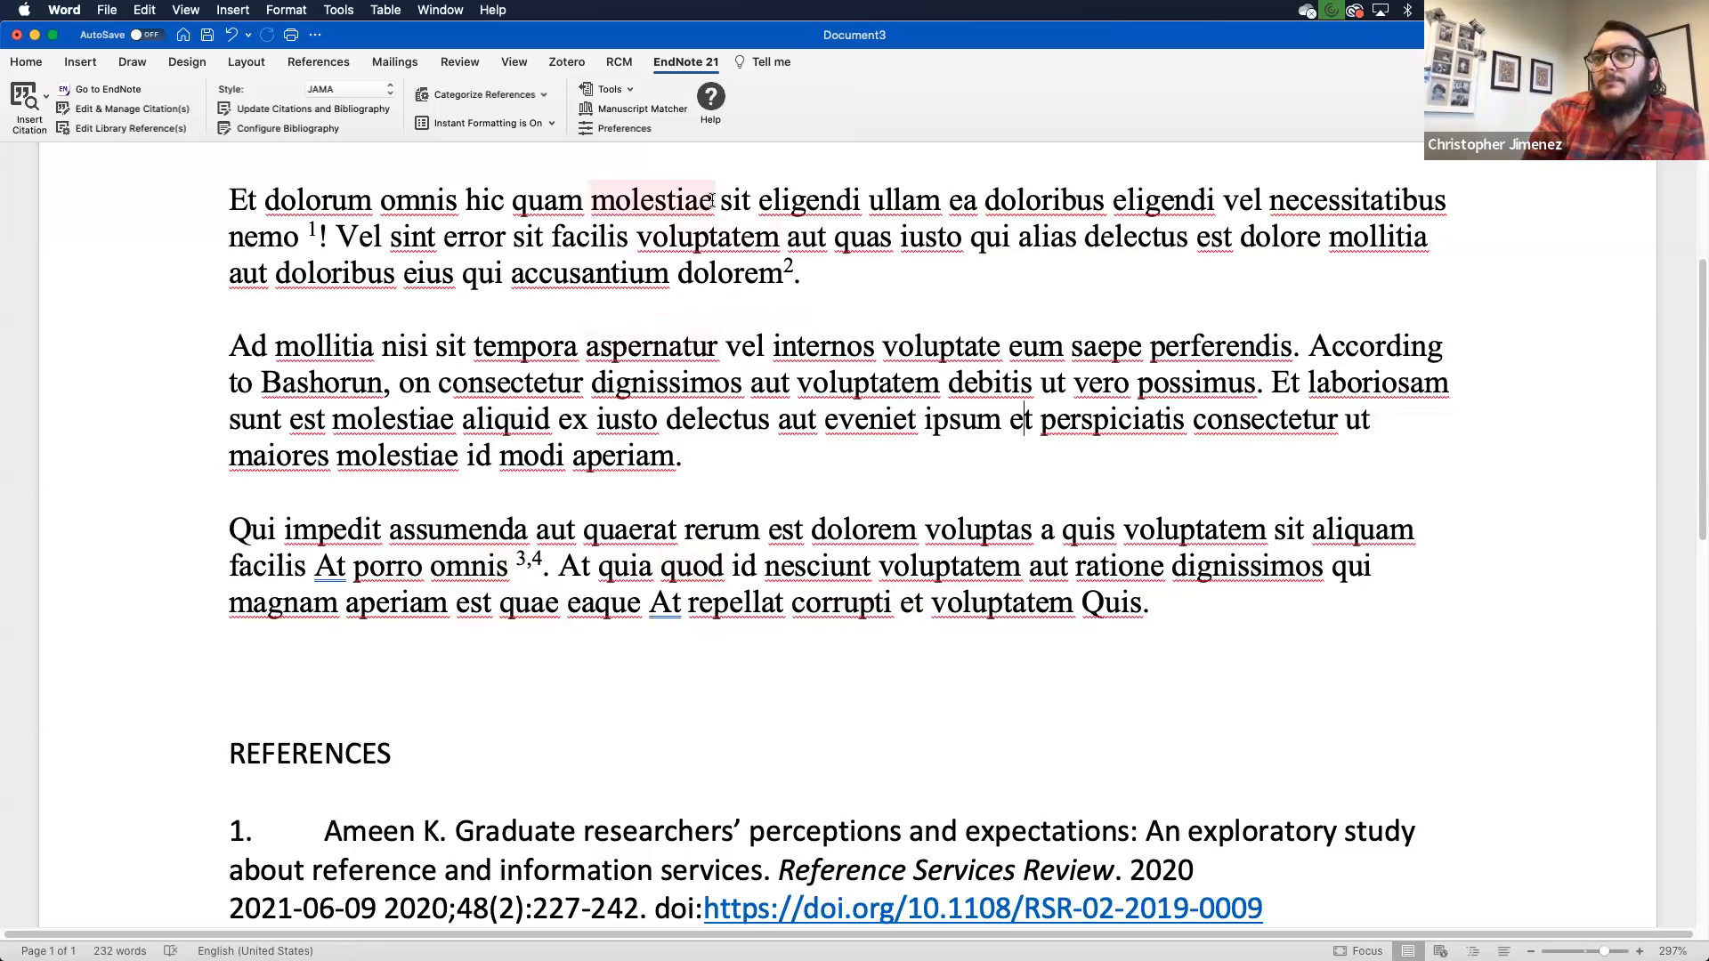
# - Convert the citations to unformatted form, then bring up the citation style list showing JAMA
pyautogui.click(618, 91)
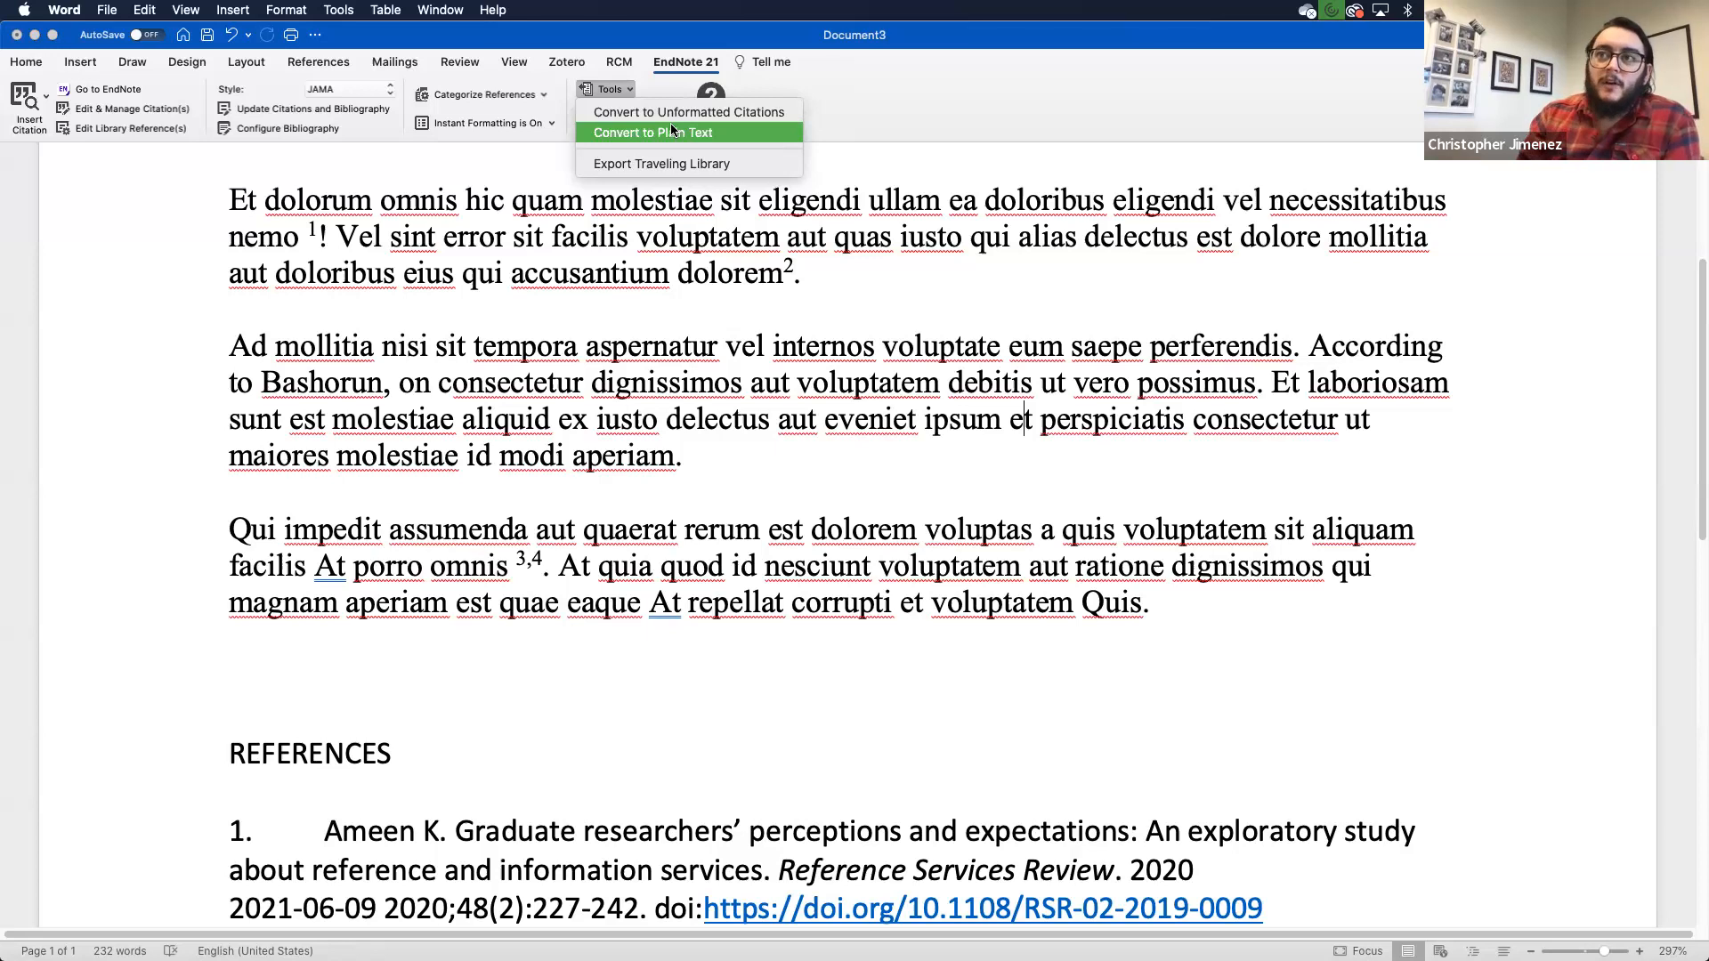
pyautogui.click(739, 112)
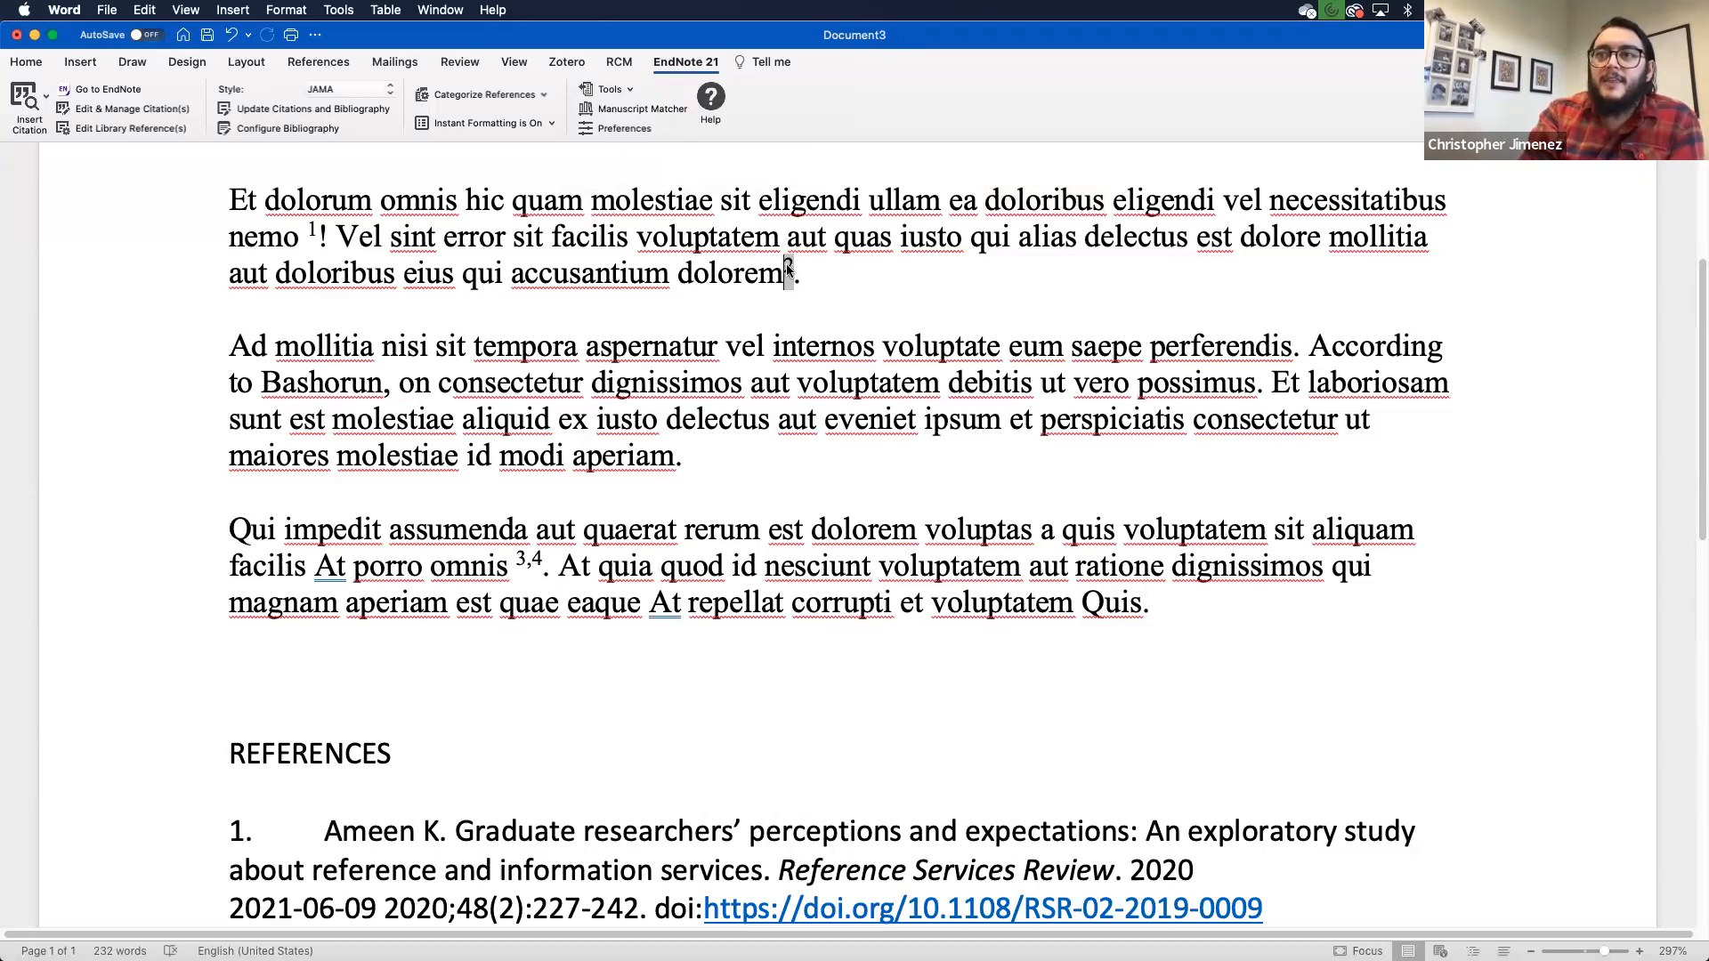
pyautogui.doubleClick(788, 268)
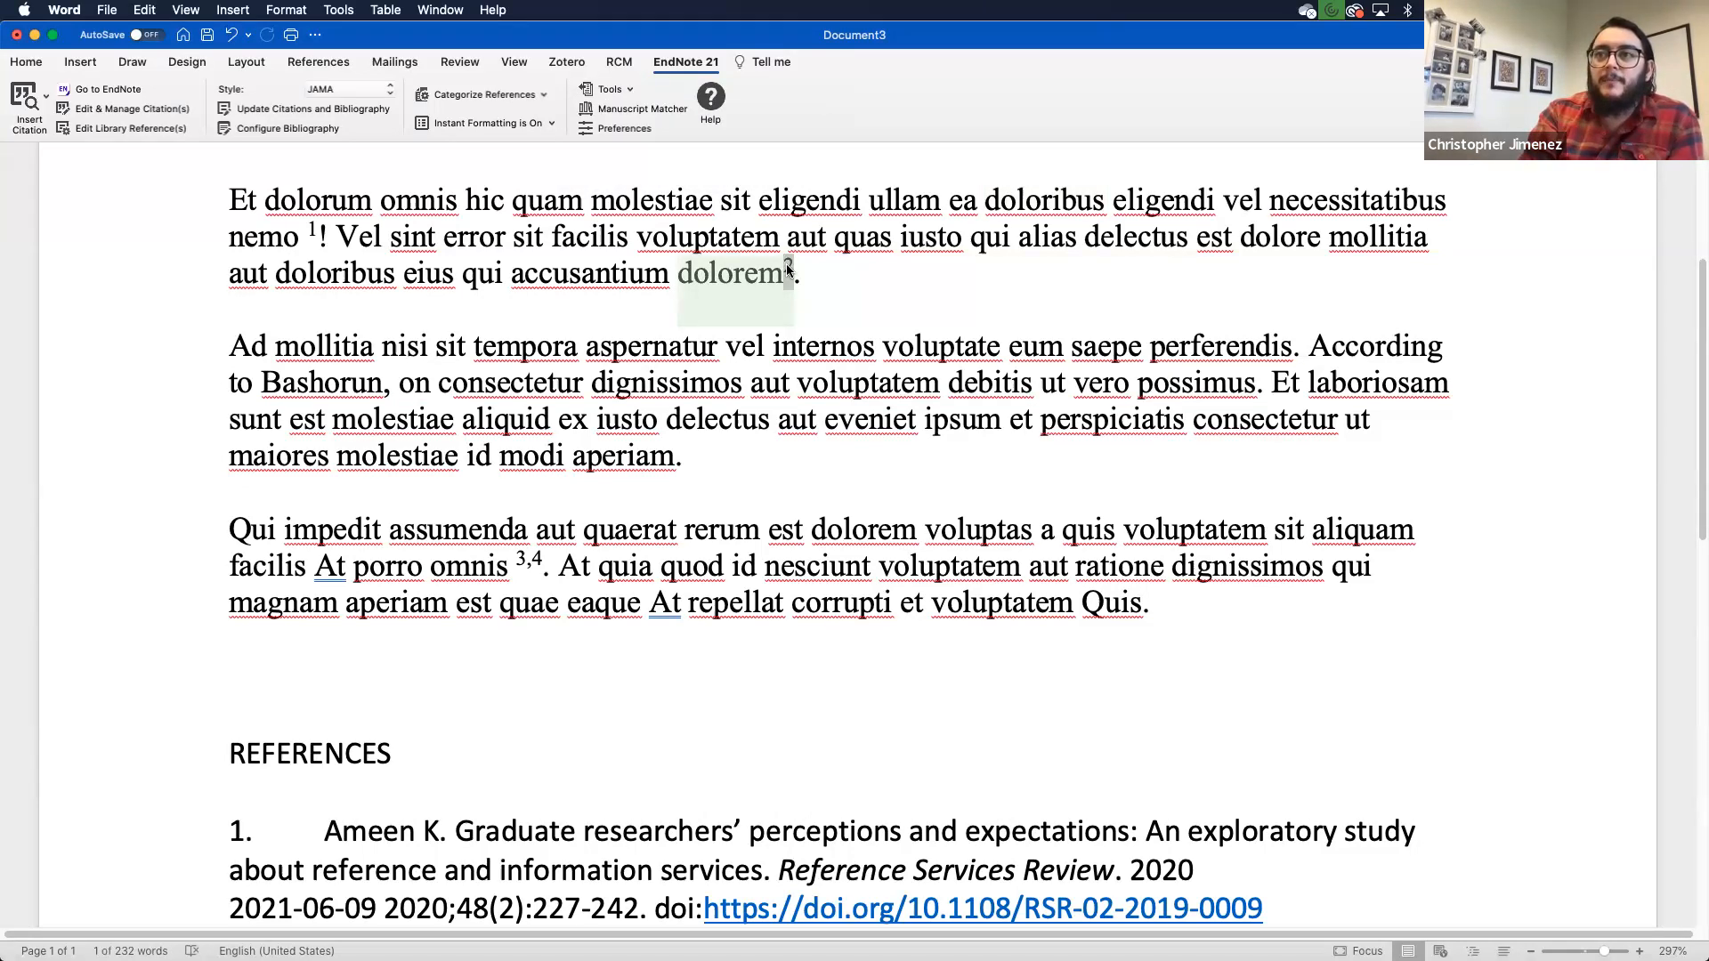
pyautogui.click(315, 229)
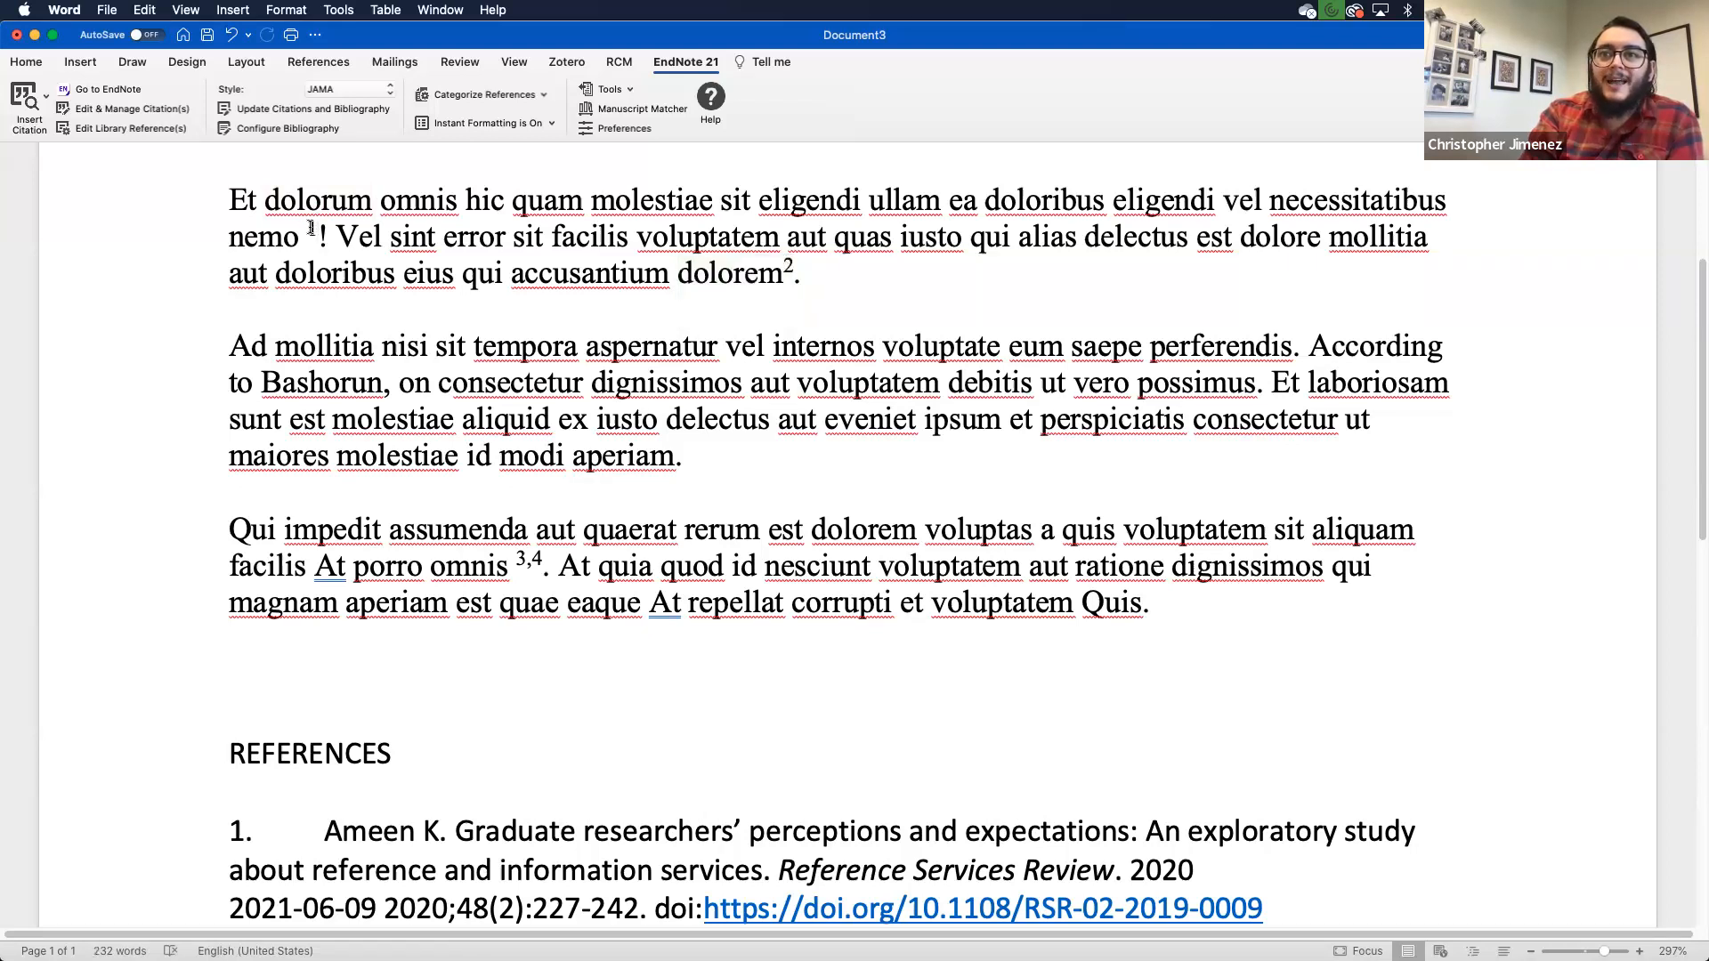
pyautogui.click(374, 91)
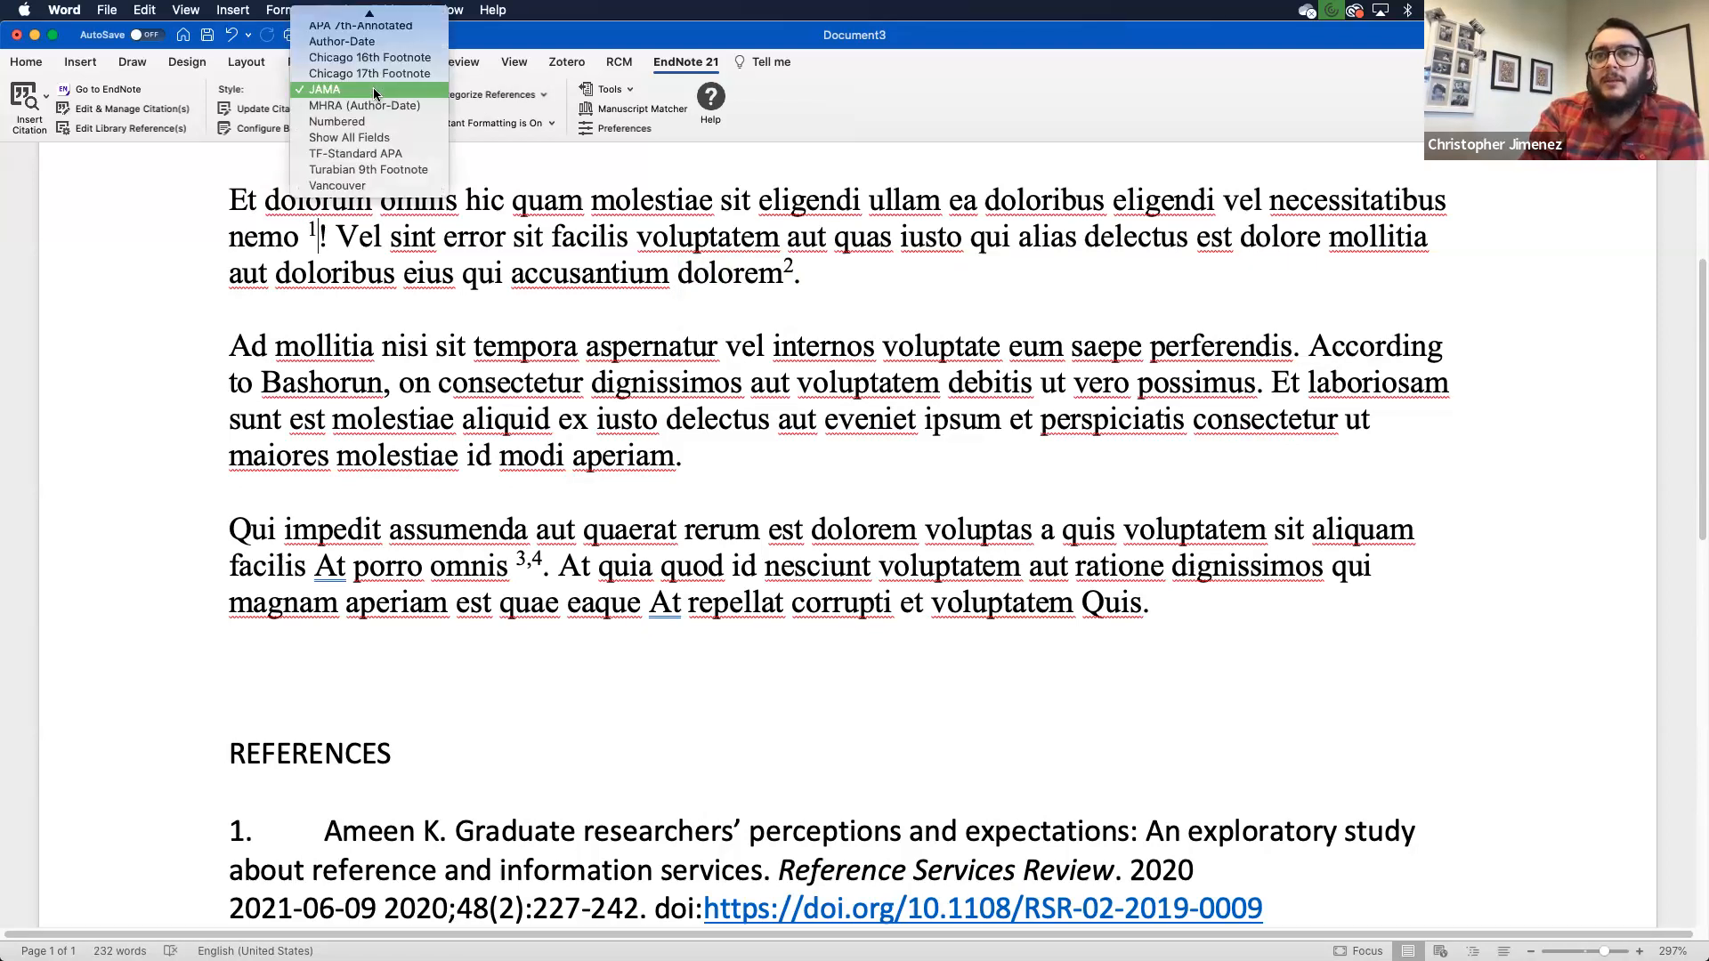
# - Switch to Author-Date style and check the (2018), (Ameen 2020) and multi-author citations
pyautogui.click(358, 46)
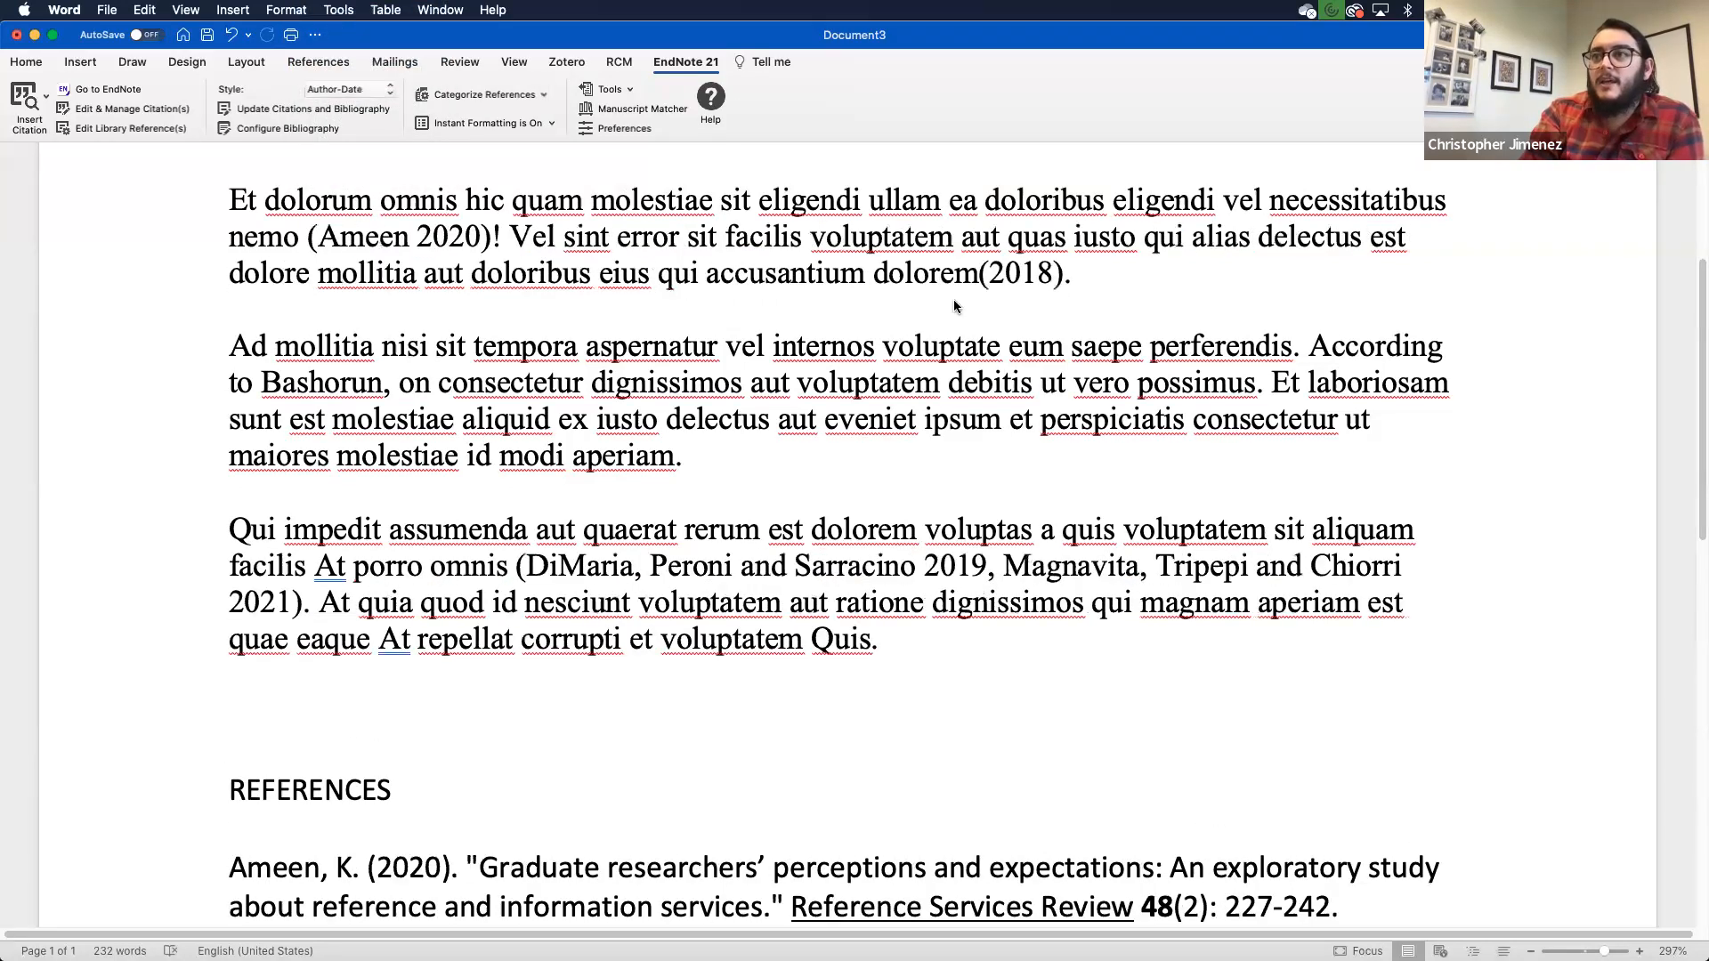
pyautogui.click(1028, 270)
pyautogui.click(386, 238)
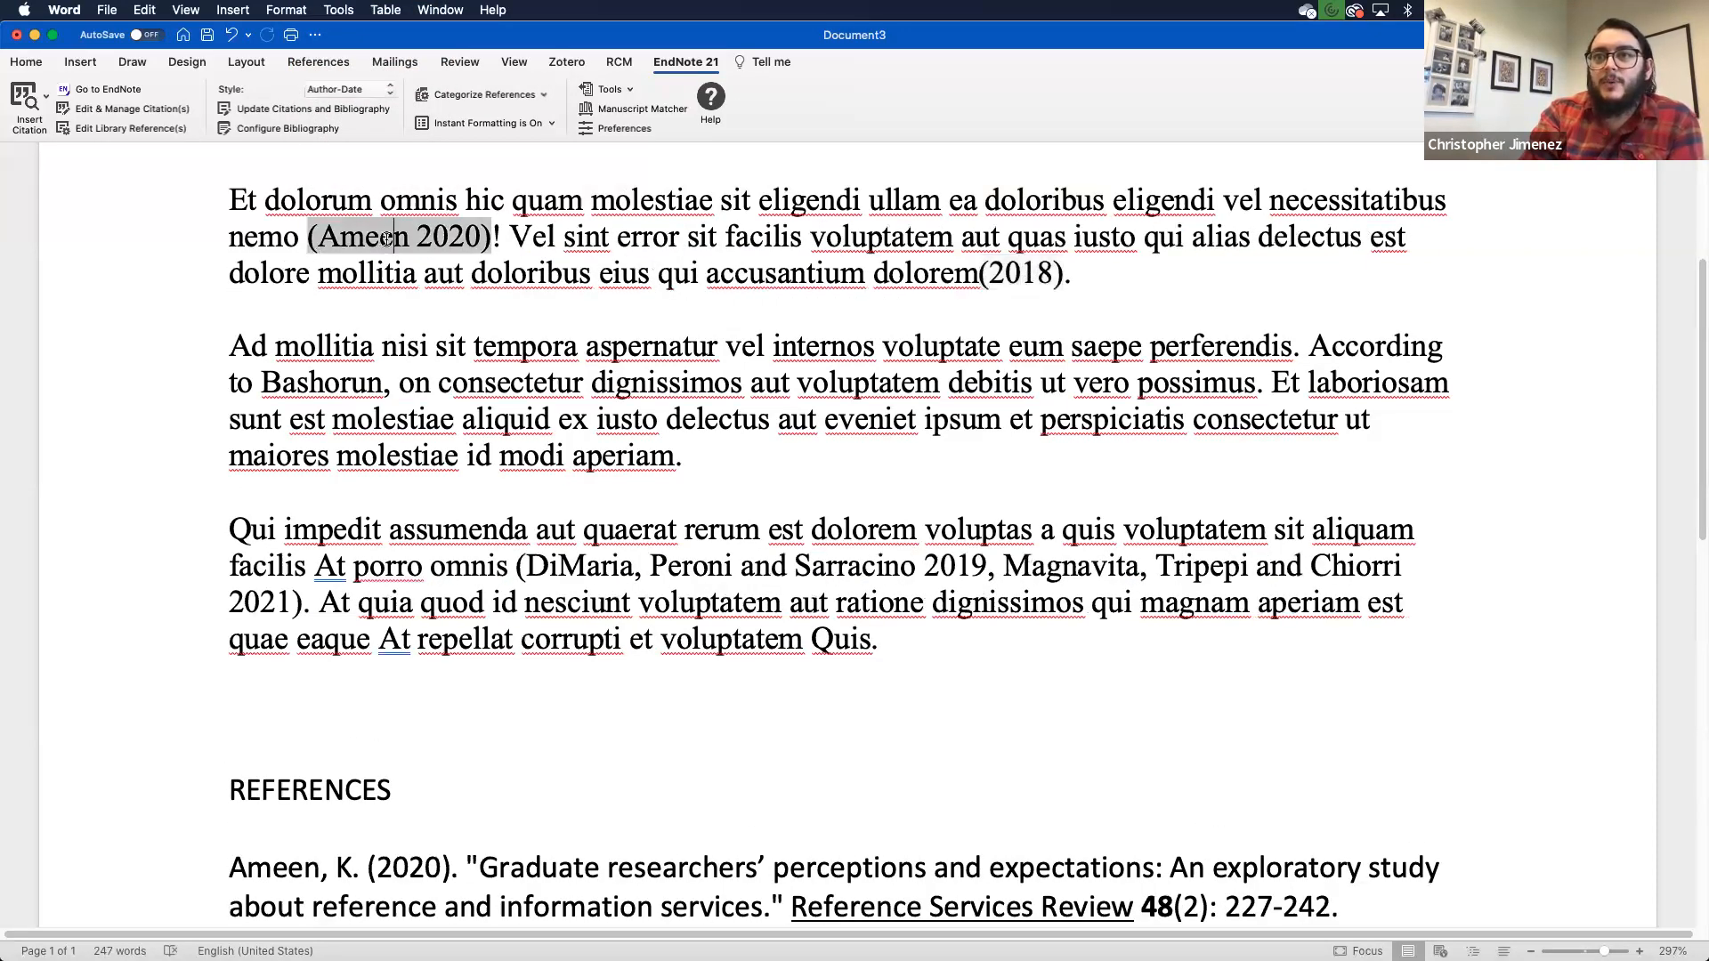
pyautogui.click(795, 566)
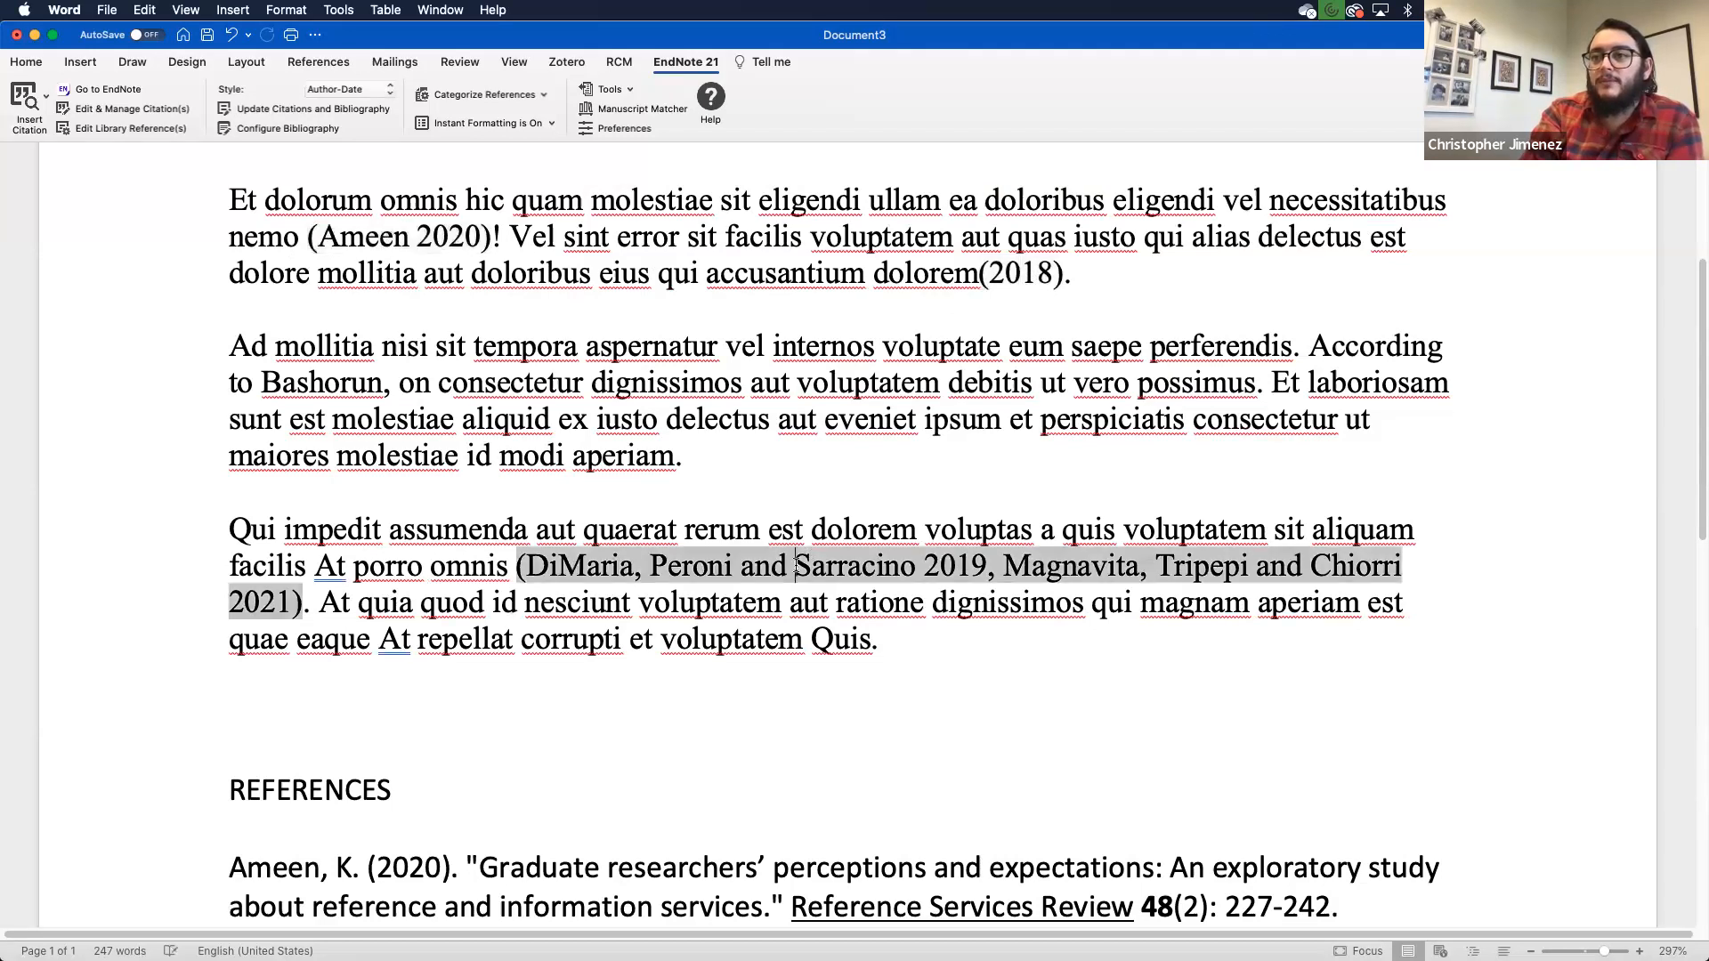
# - Review the unnumbered Ameen reference entry and the multi-author citation in paragraph three
pyautogui.click(774, 865)
pyautogui.scroll(-1, 774, 845)
pyautogui.scroll(-2, 773, 828)
pyautogui.scroll(3, 774, 808)
pyautogui.scroll(1, 774, 808)
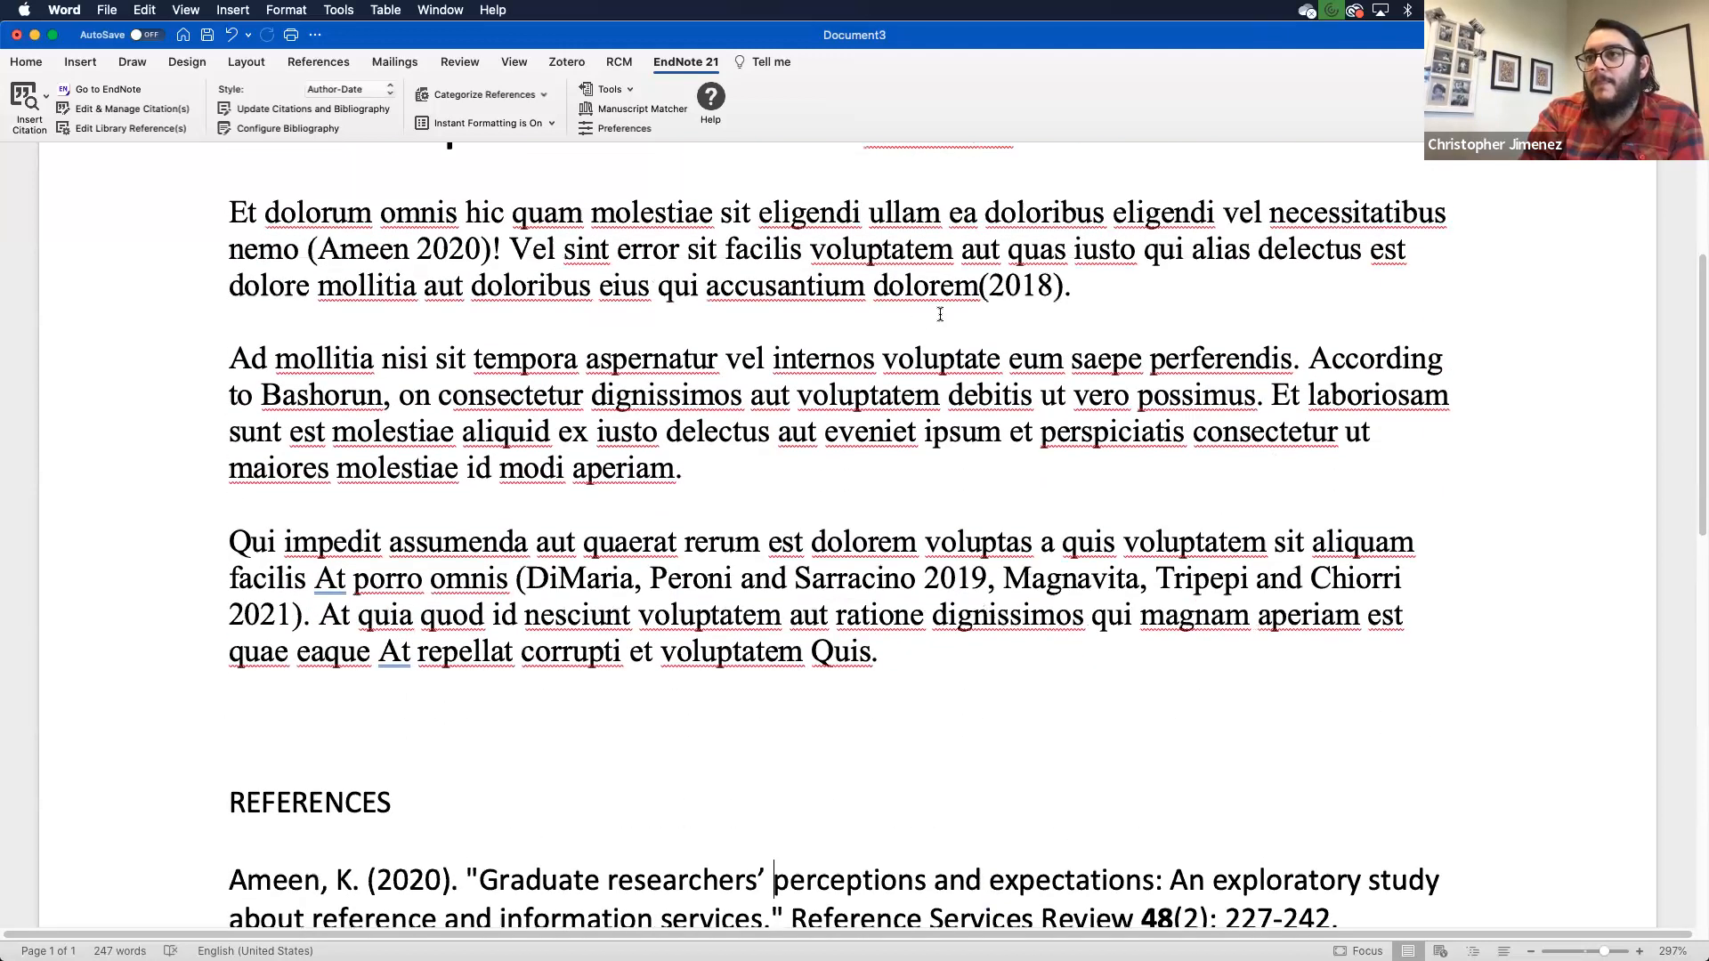
pyautogui.click(847, 574)
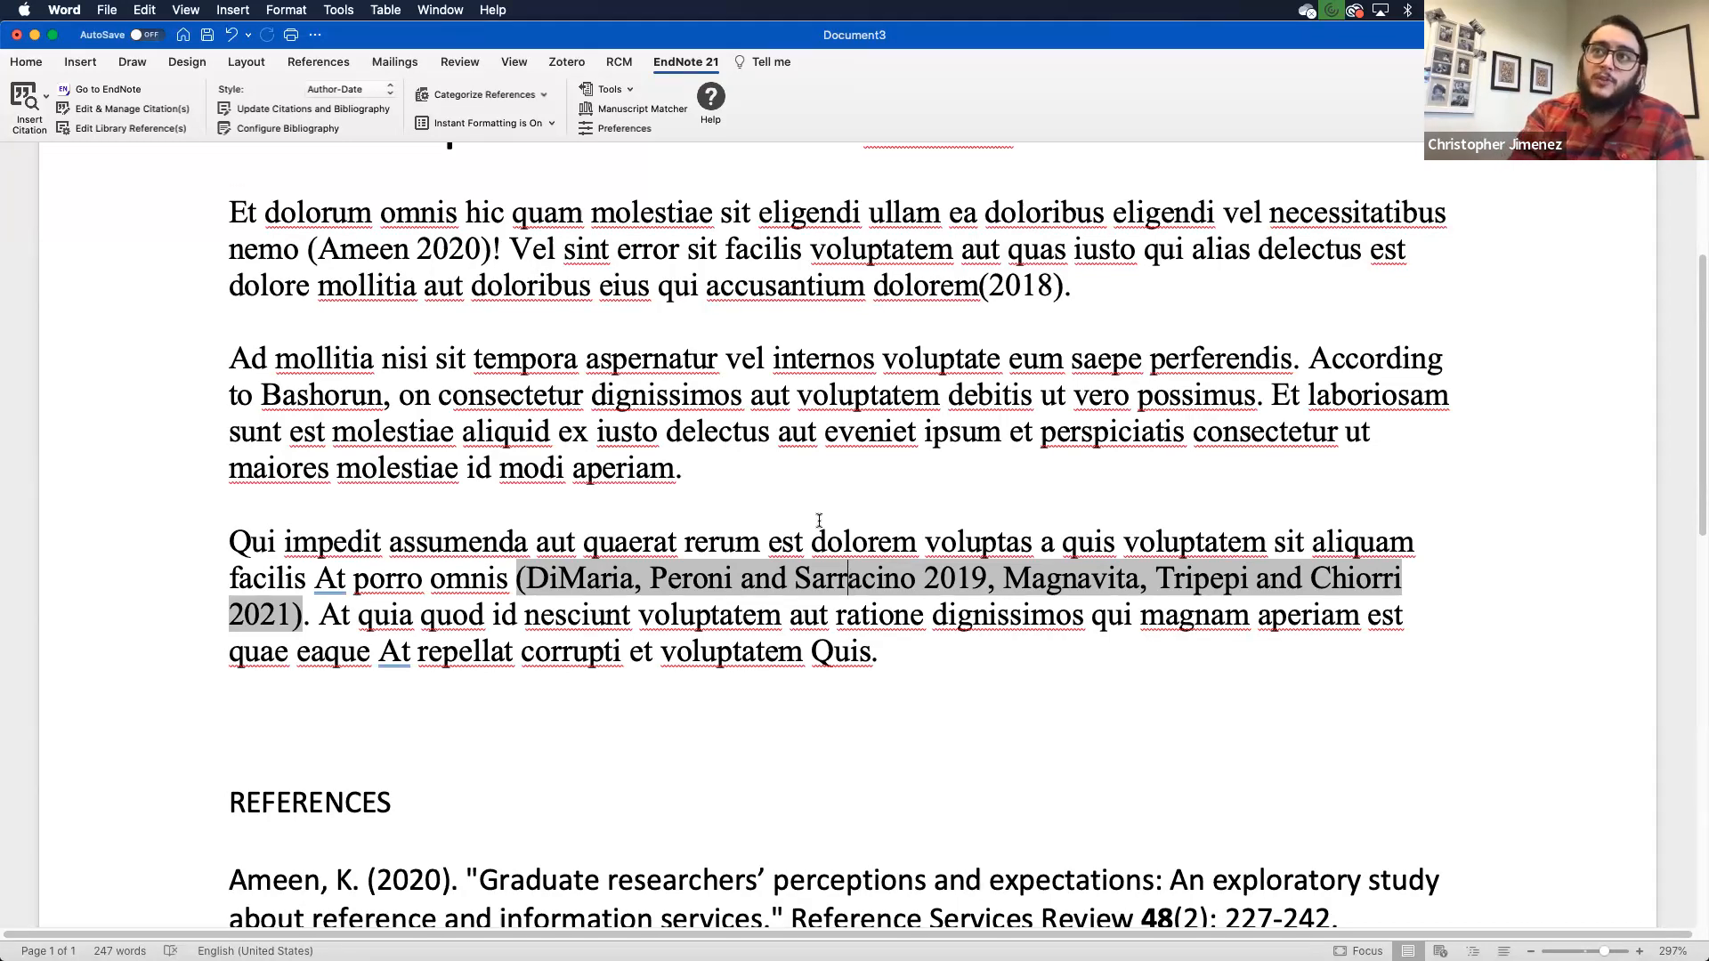
pyautogui.click(620, 90)
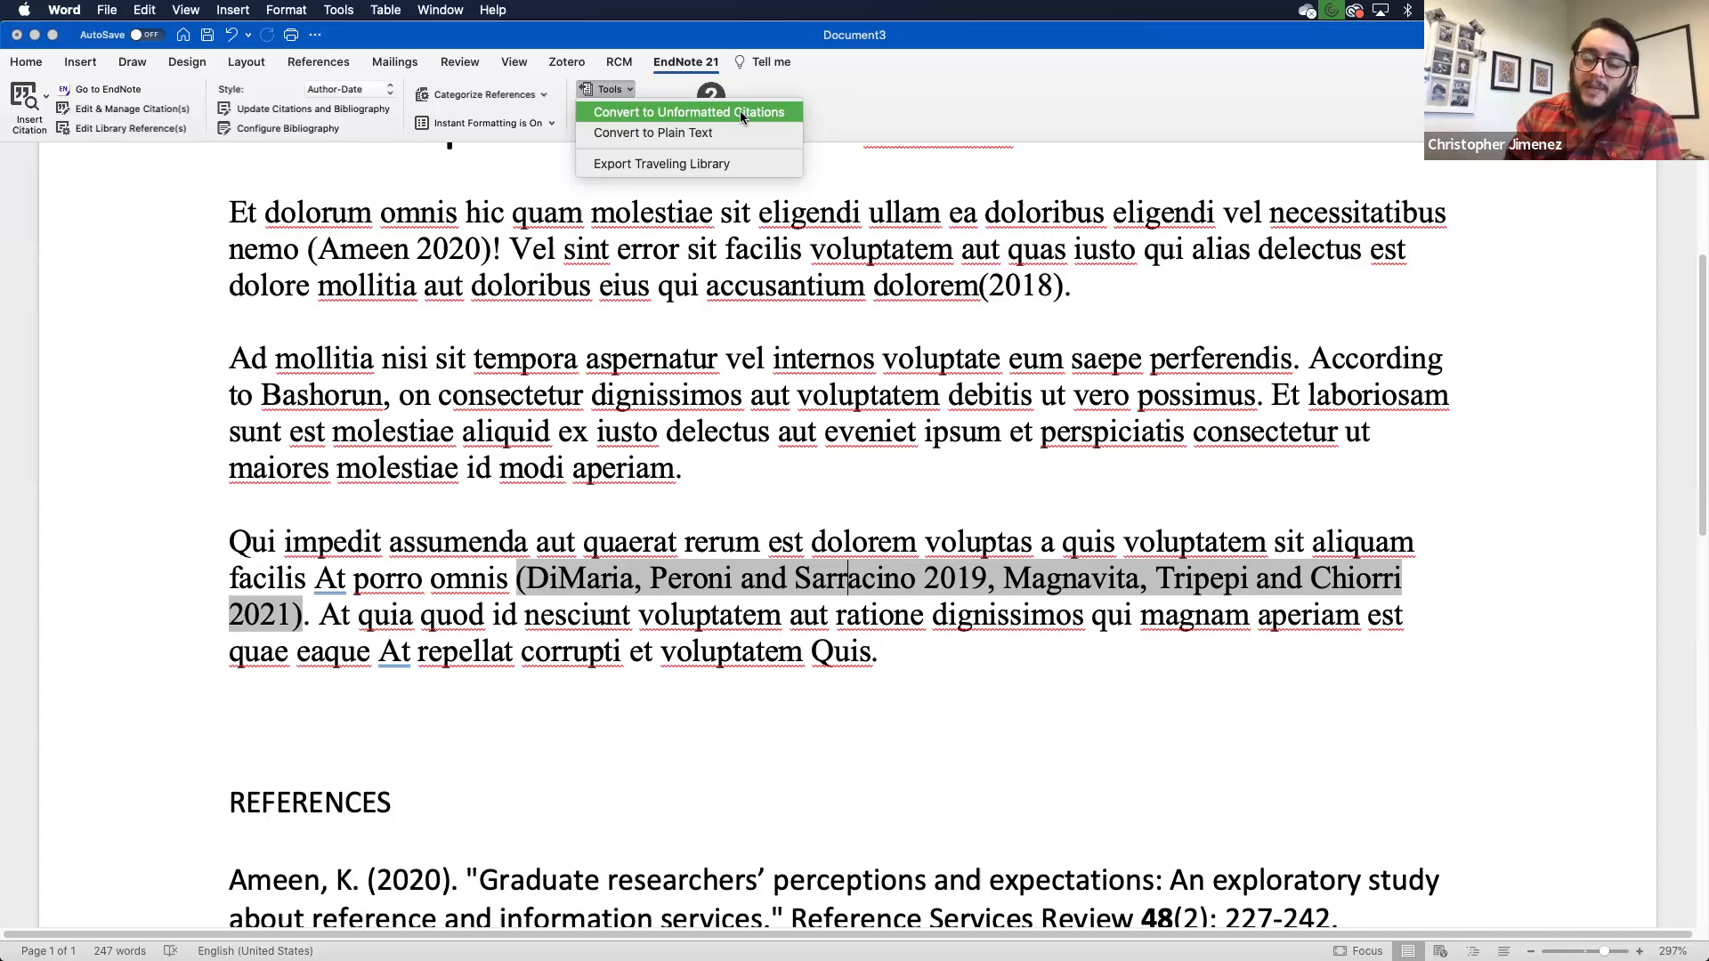
pyautogui.click(961, 341)
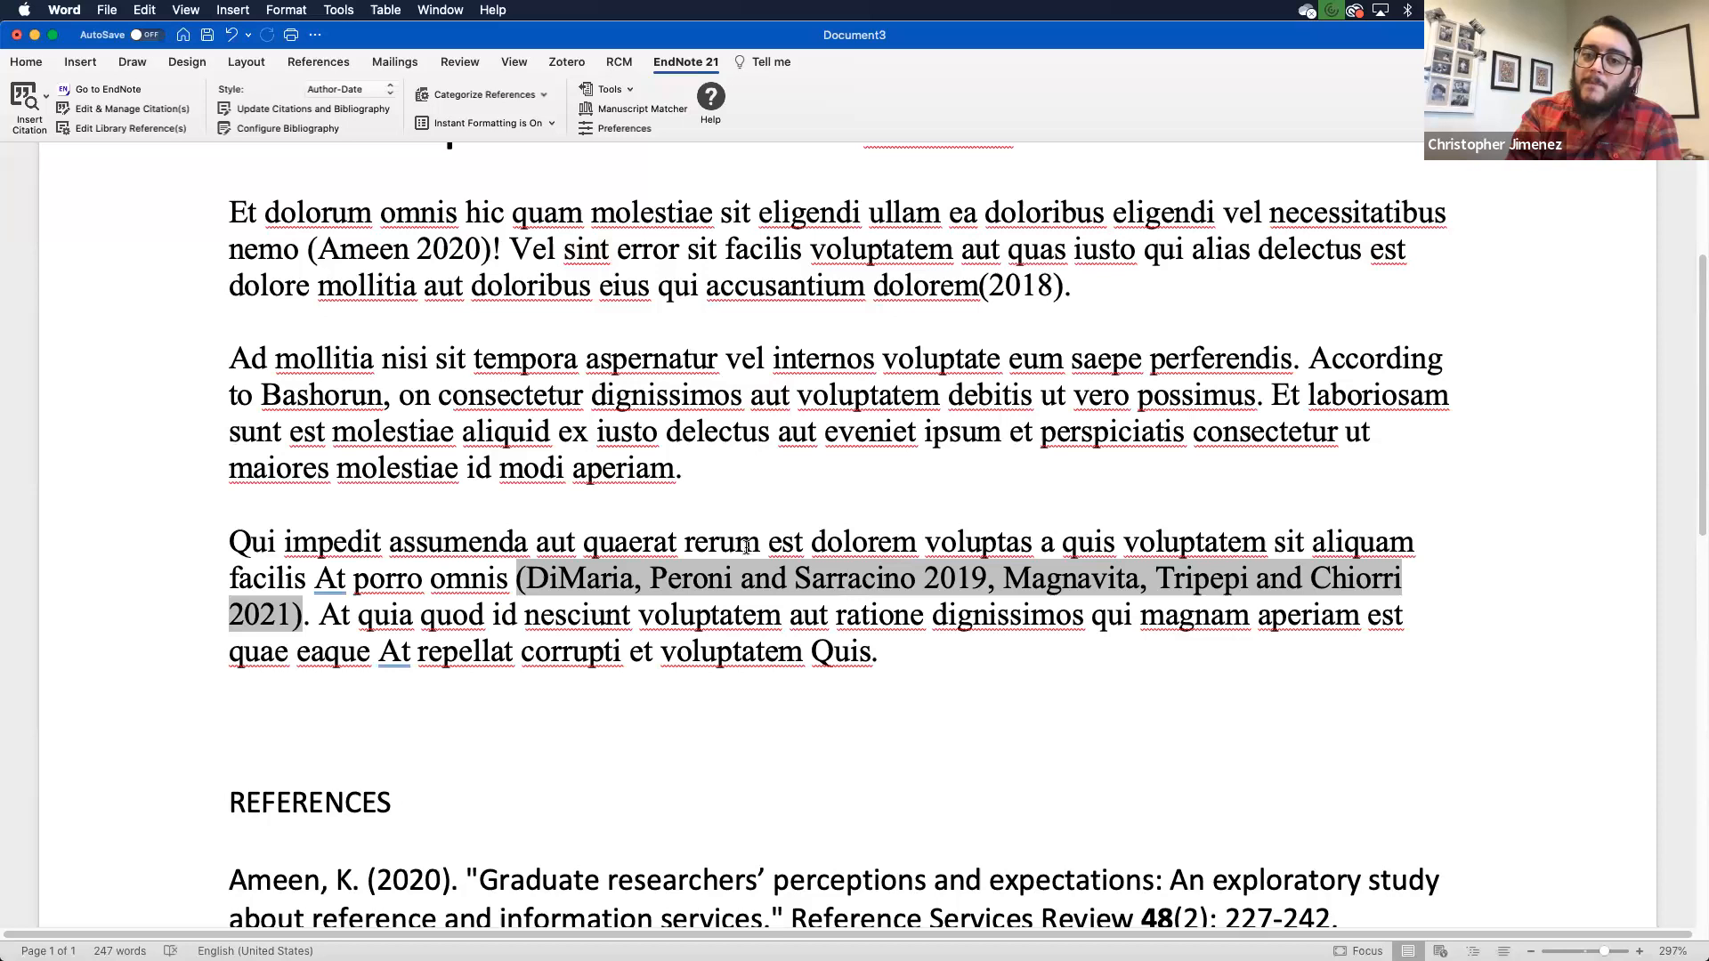
pyautogui.scroll(-1, 607, 316)
pyautogui.scroll(5, 607, 316)
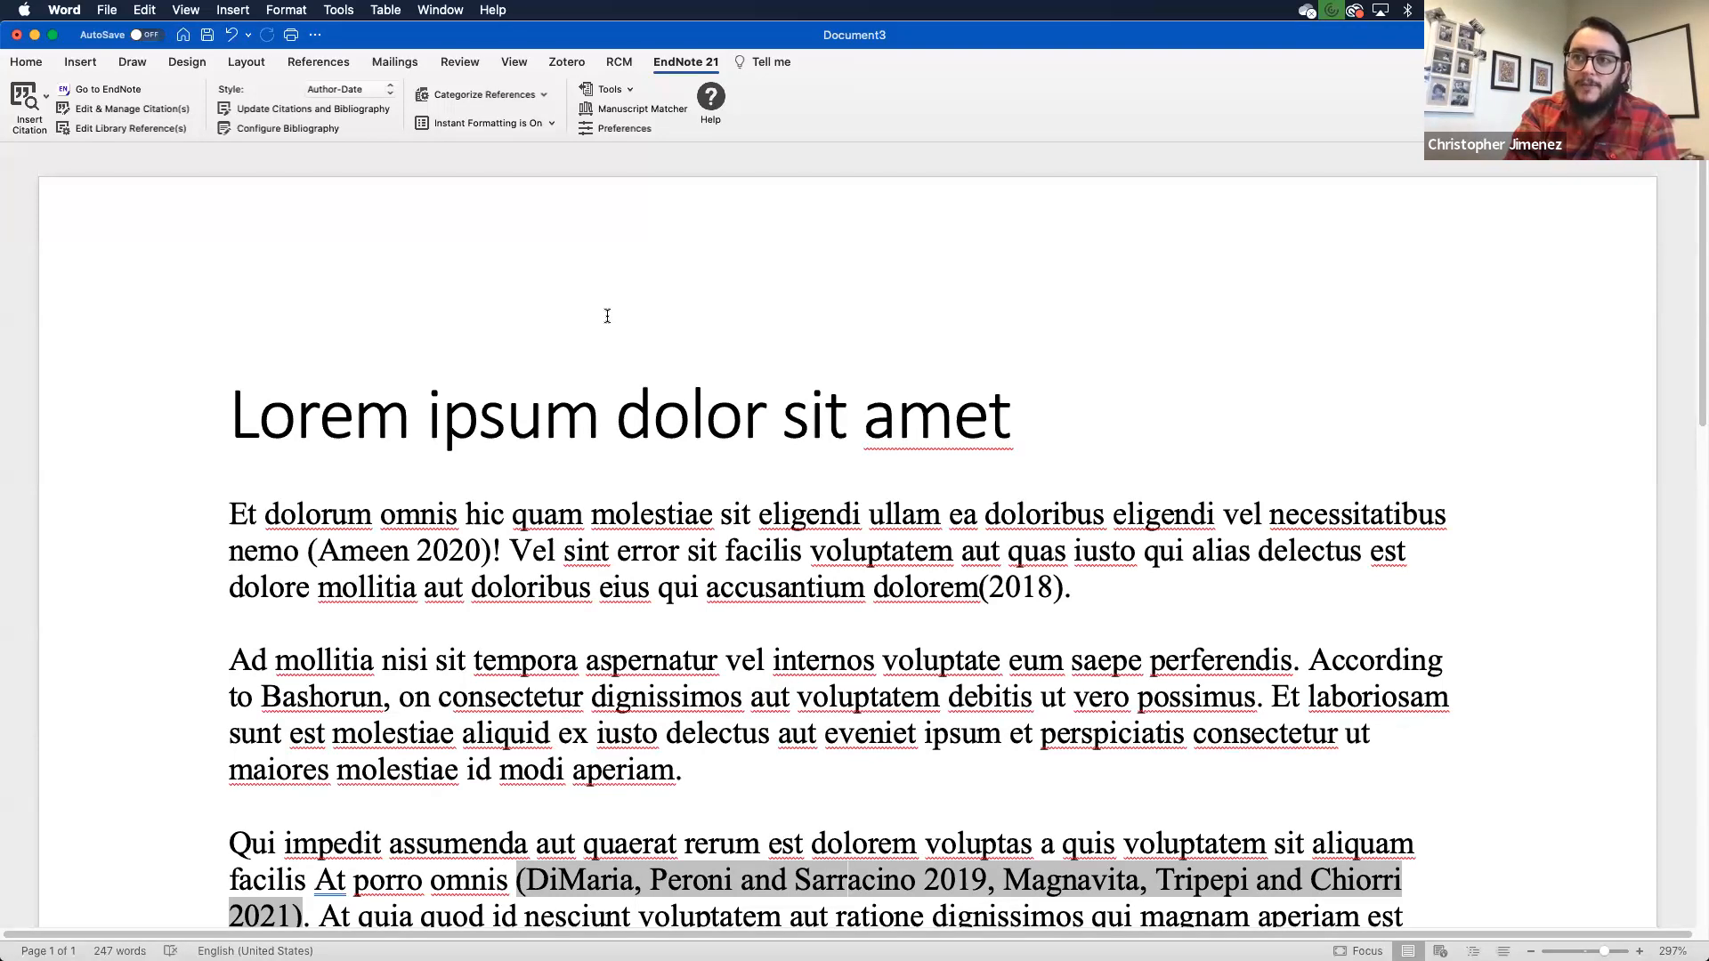
pyautogui.scroll(-4, 719, 608)
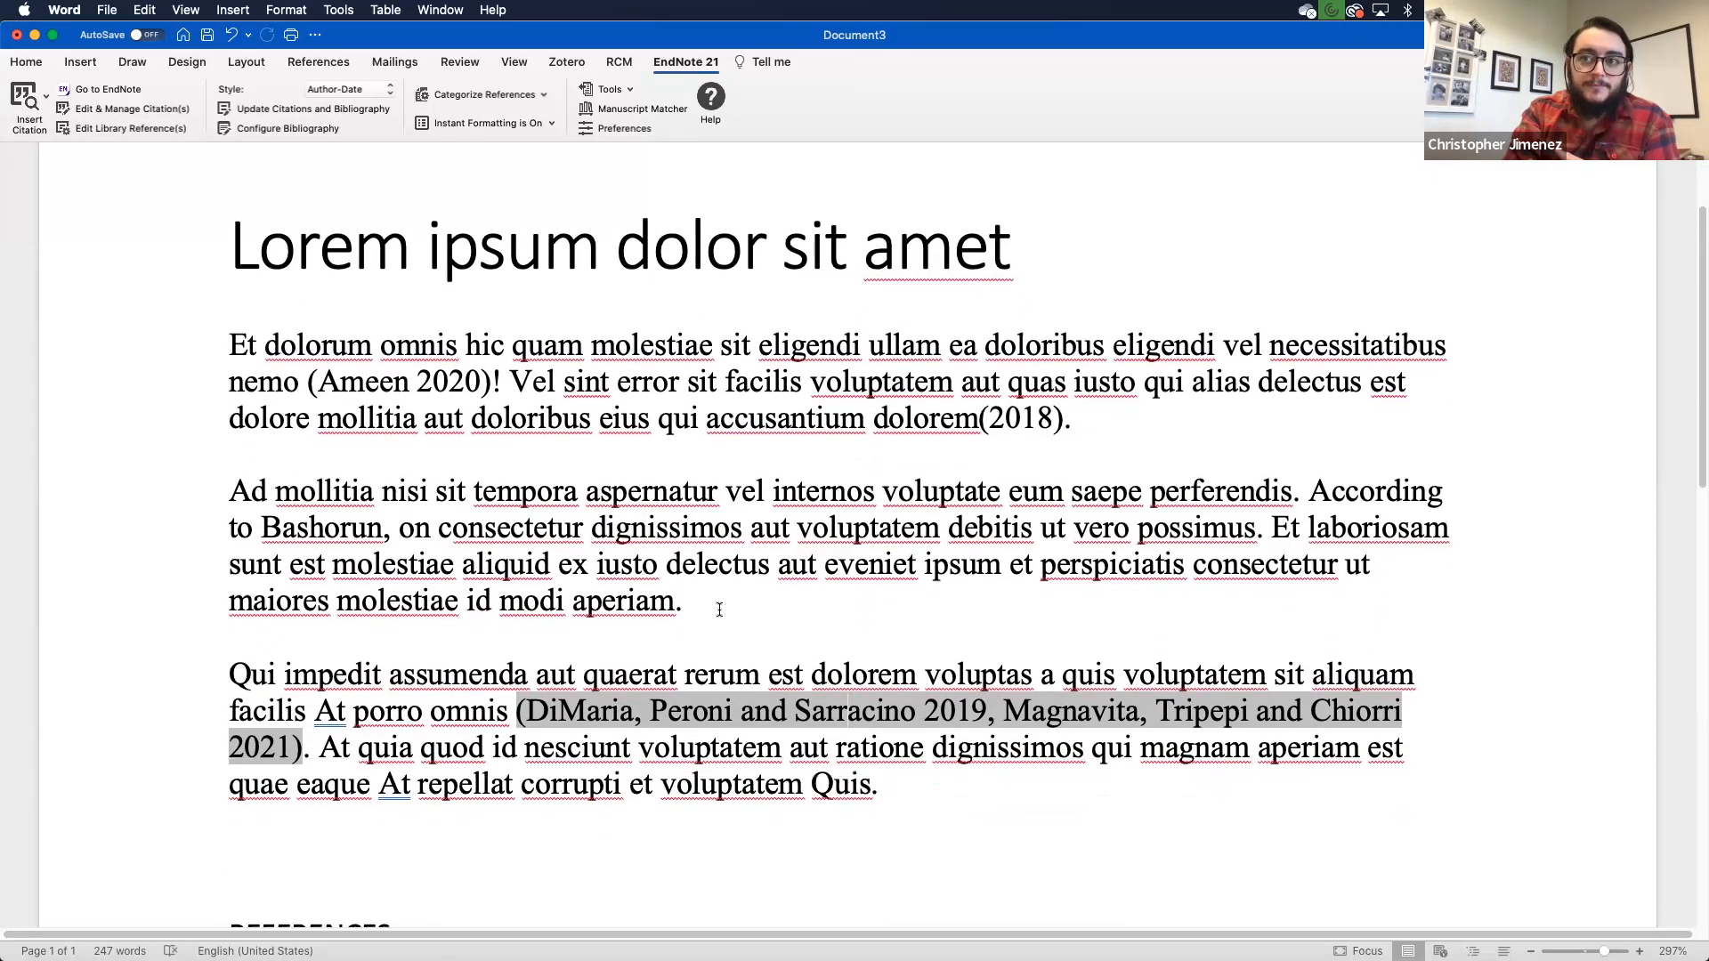
pyautogui.click(433, 357)
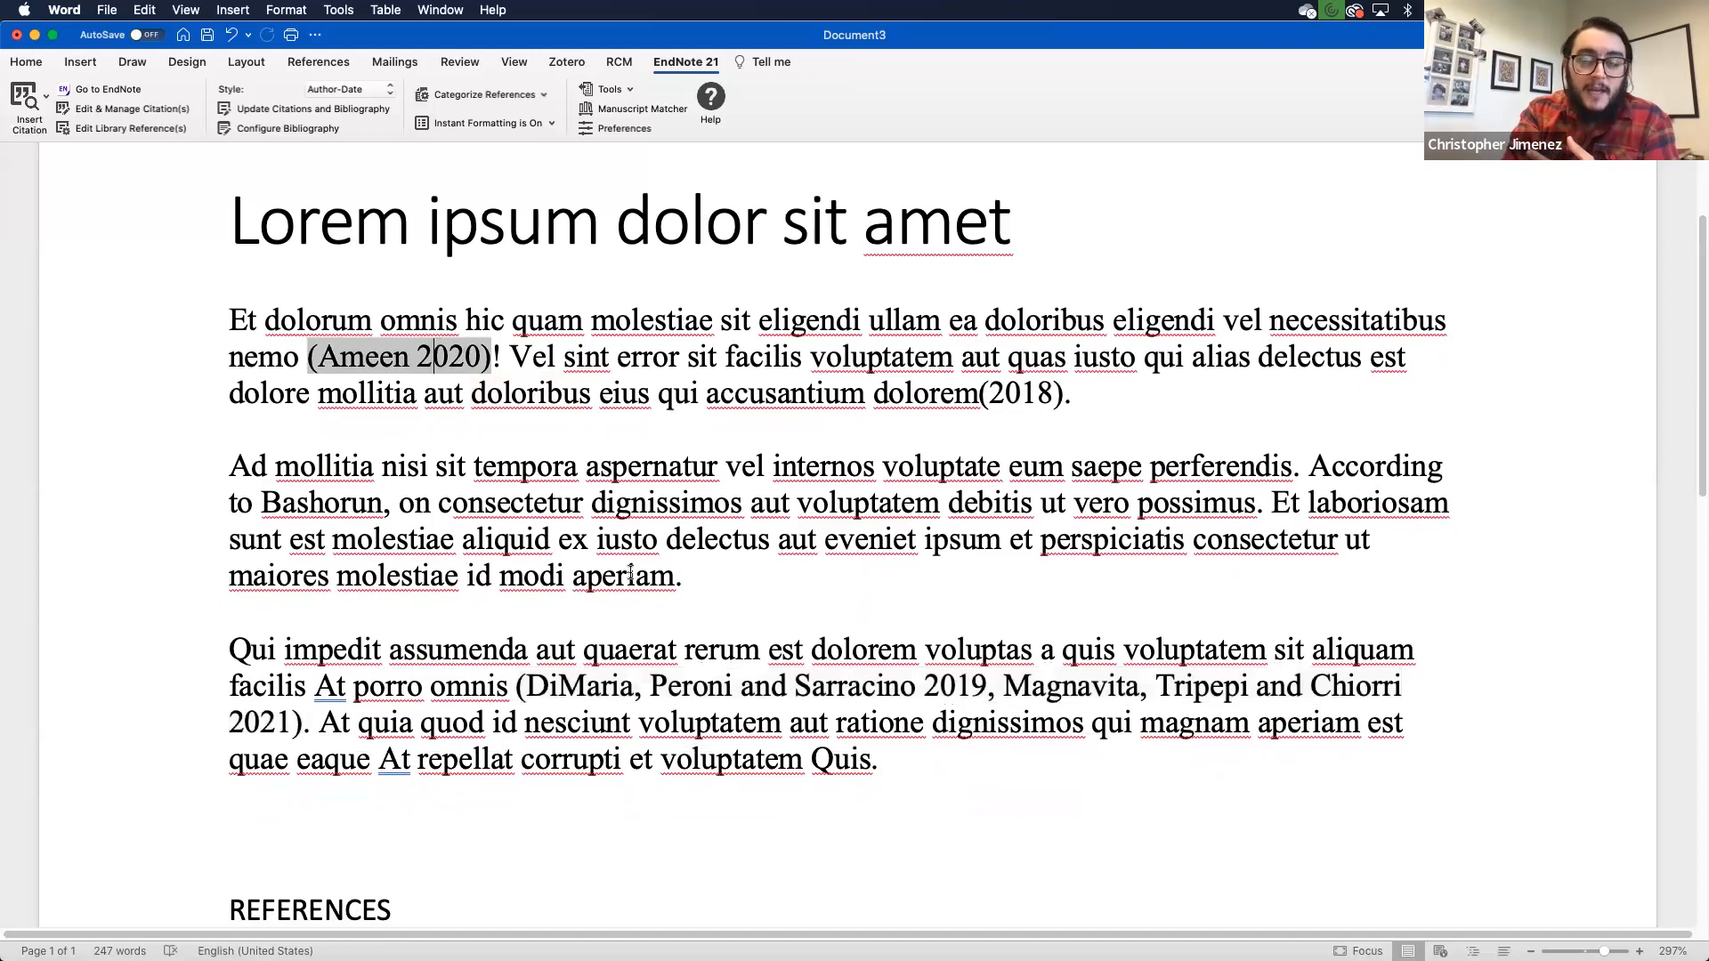